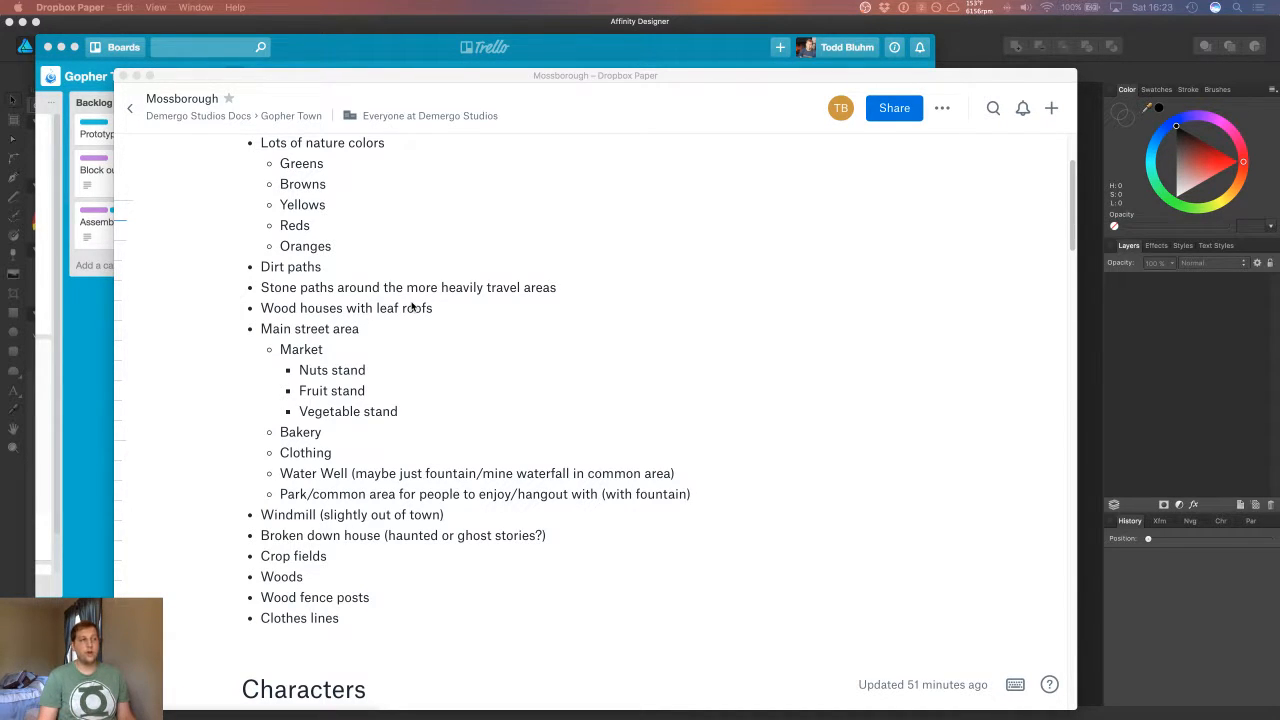
Step: Review the Mossborough document's Environment and Characters notes, covering the town's features and its residents
scroll(493, 287, down, 1)
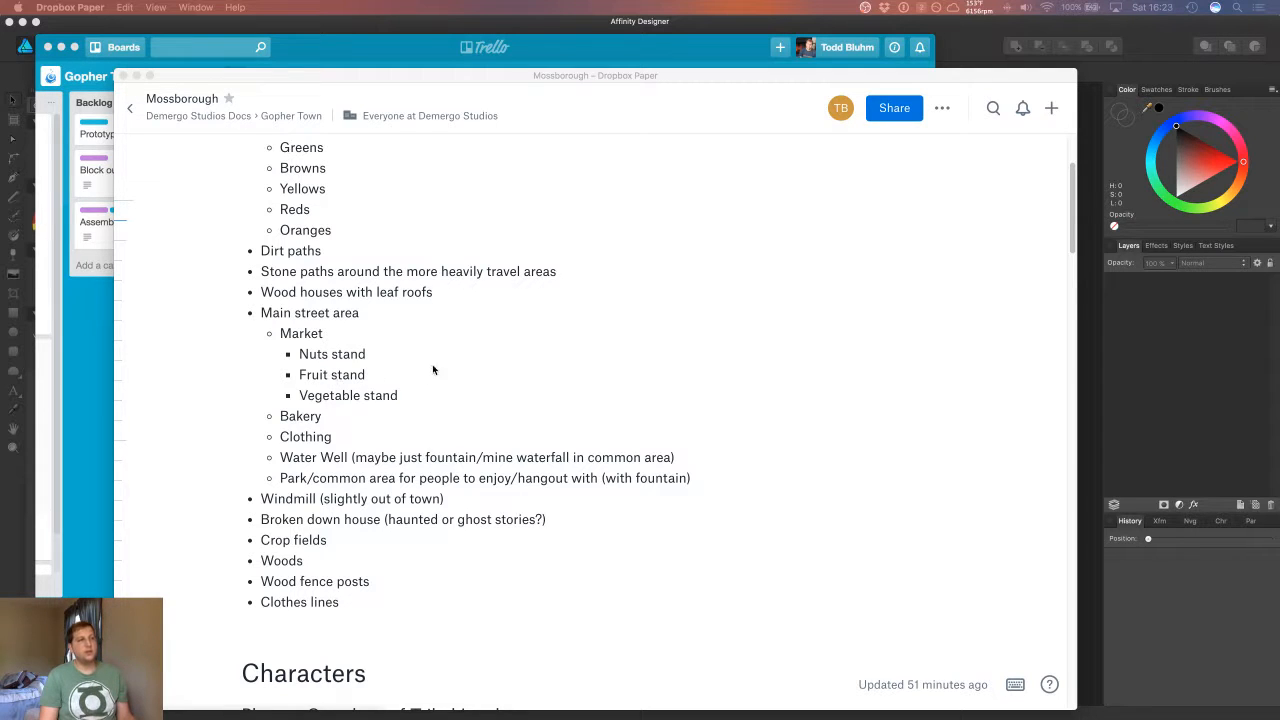
scroll(466, 362, down, 1)
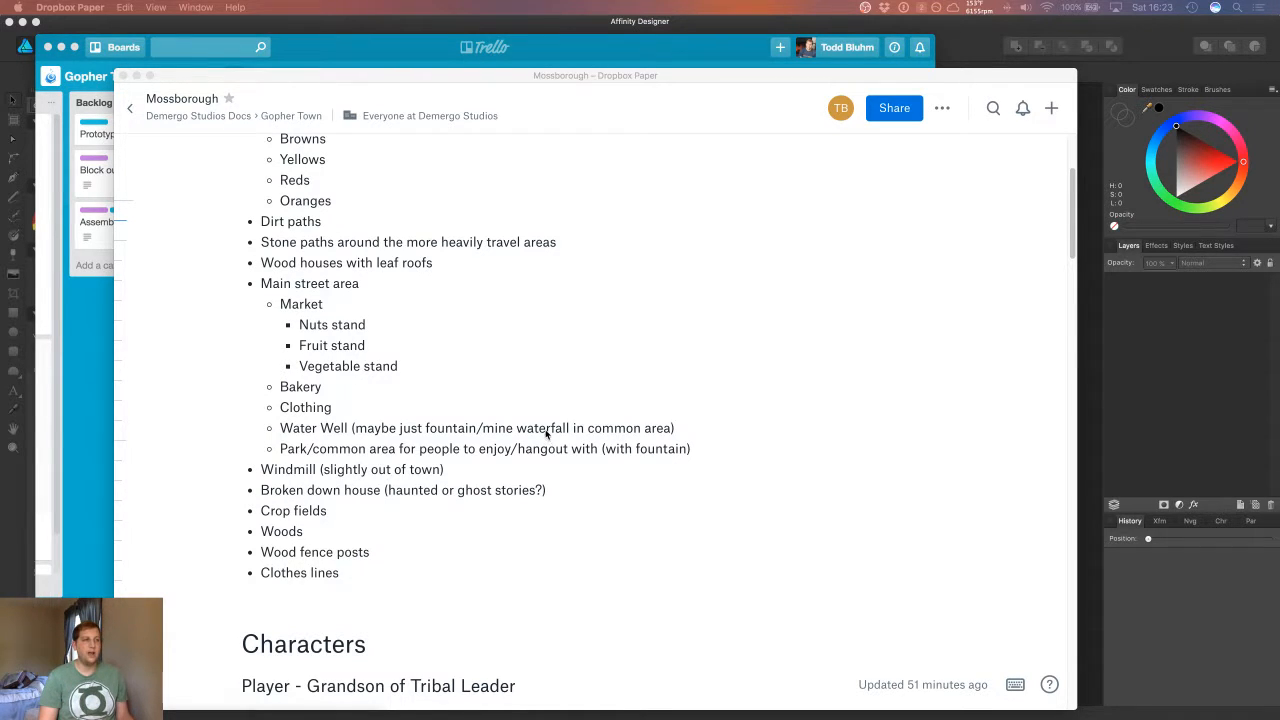
scroll(546, 438, down, 1)
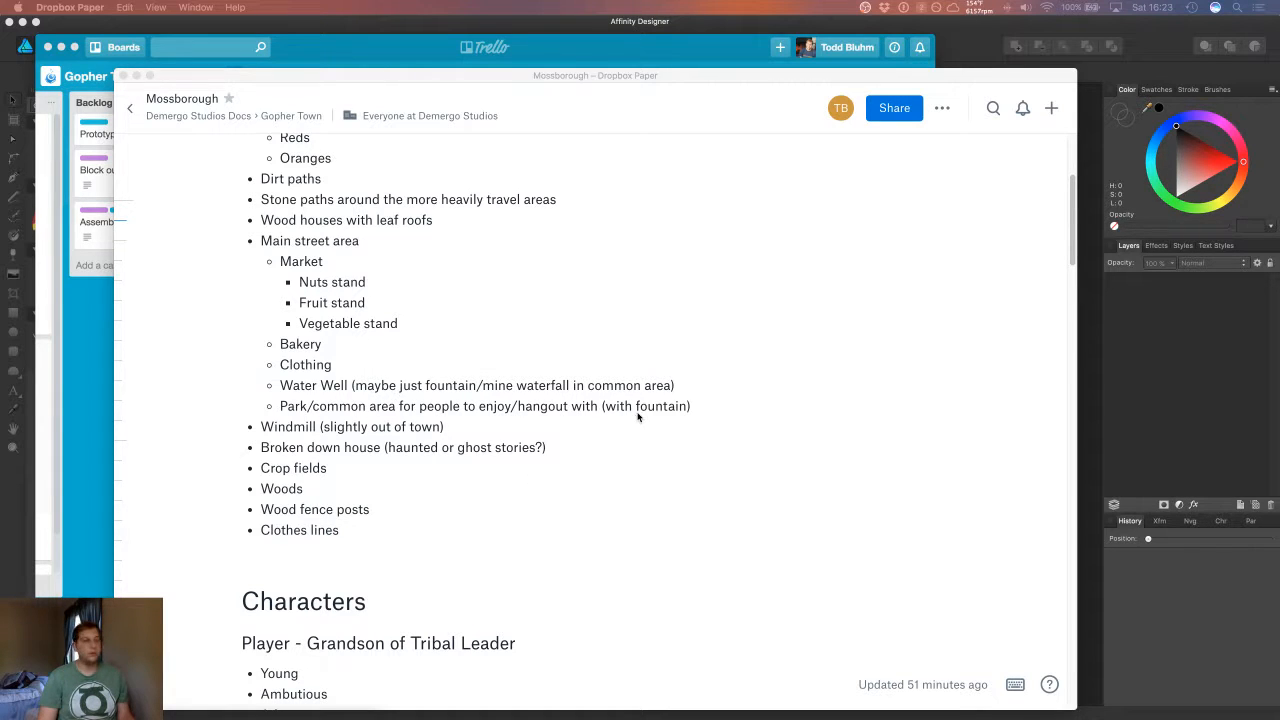
scroll(638, 418, down, 1)
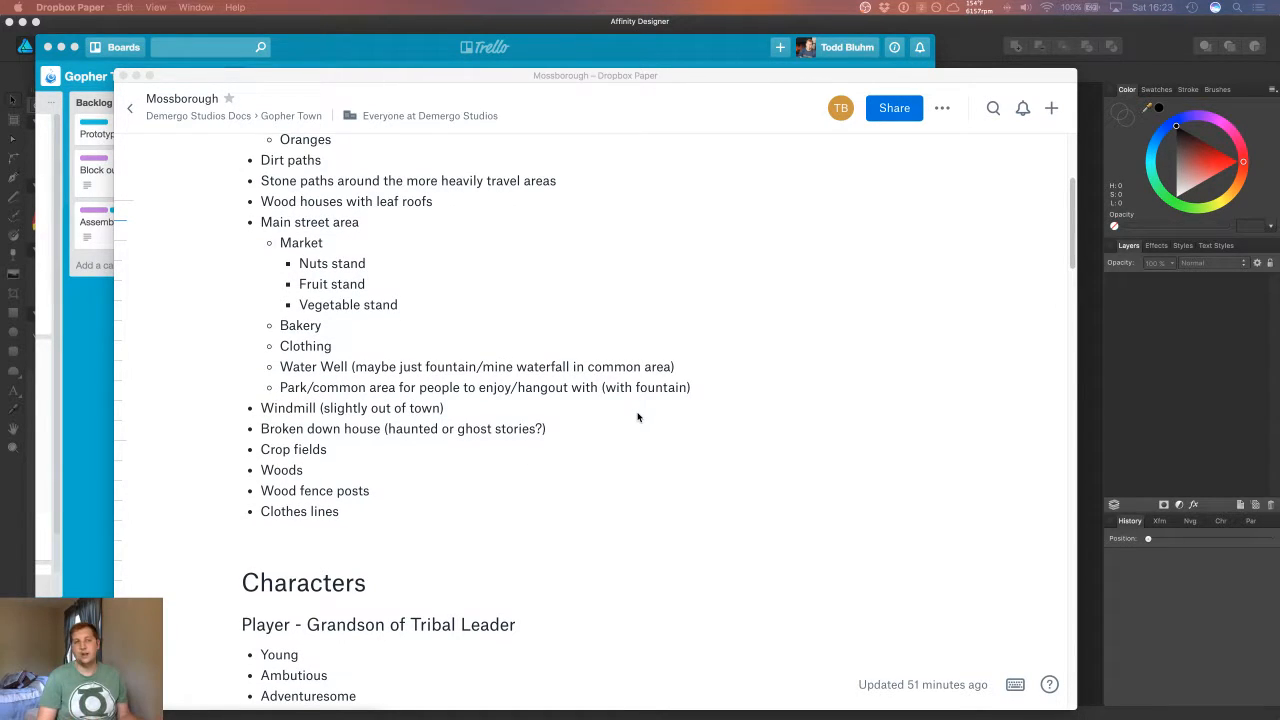
scroll(641, 417, down, 1)
scroll(641, 417, down, 1)
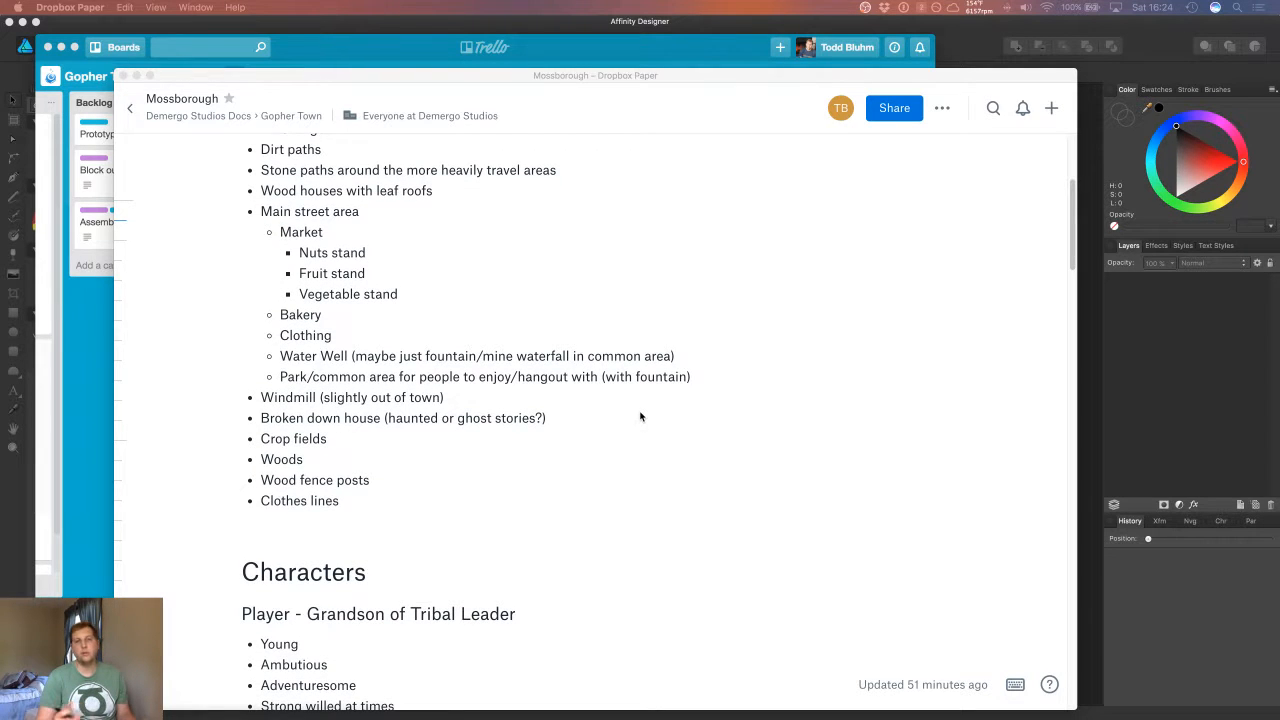
scroll(641, 417, down, 5)
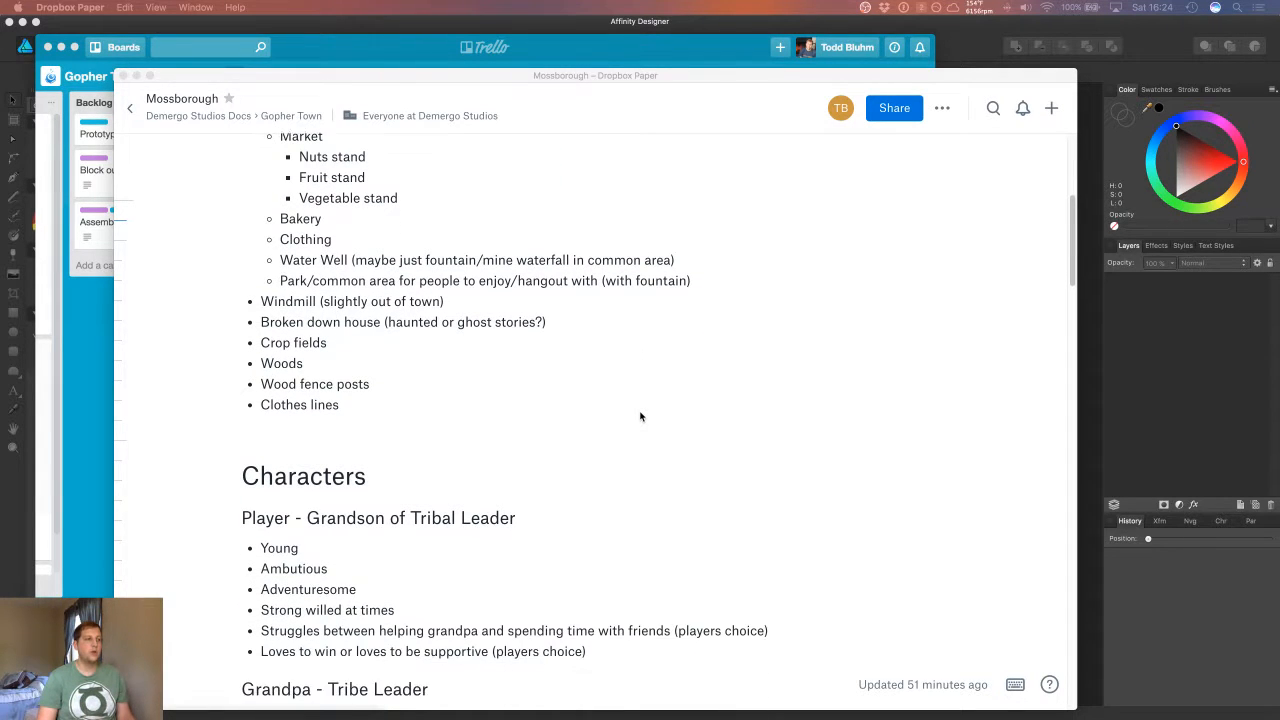
scroll(642, 417, down, 15)
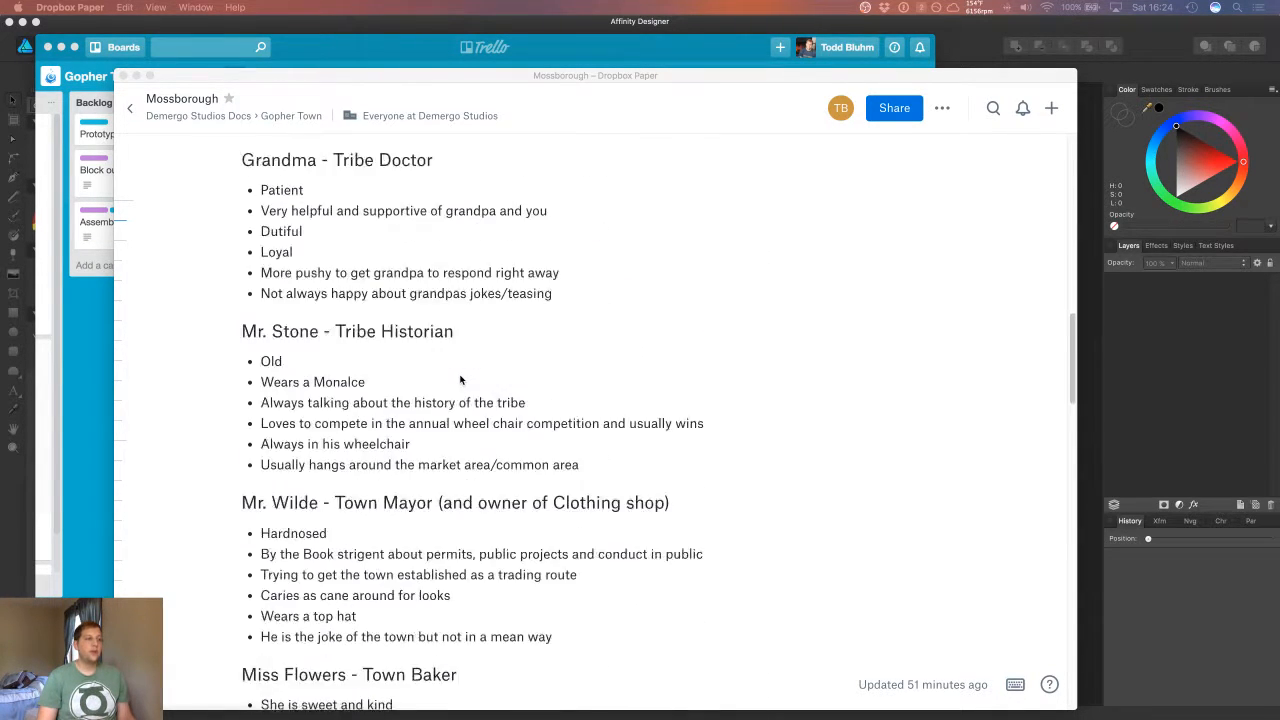
scroll(461, 379, down, 9)
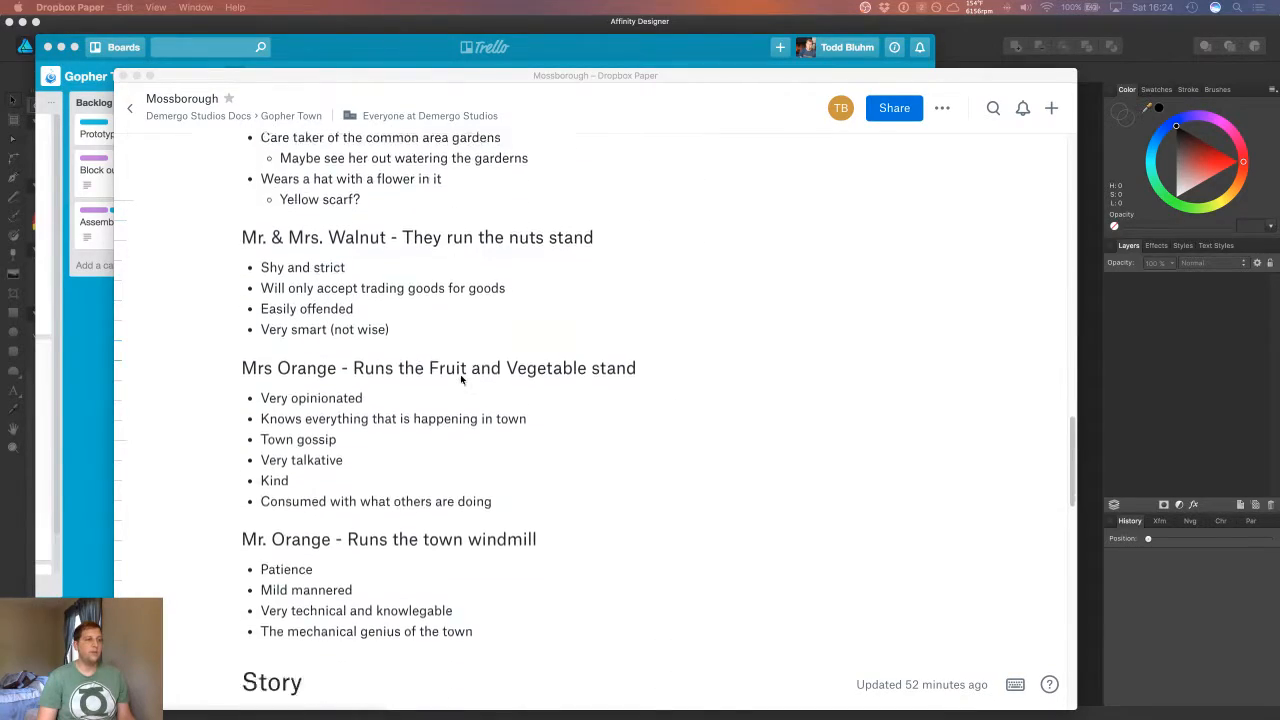
scroll(461, 379, up, 3)
scroll(461, 376, up, 20)
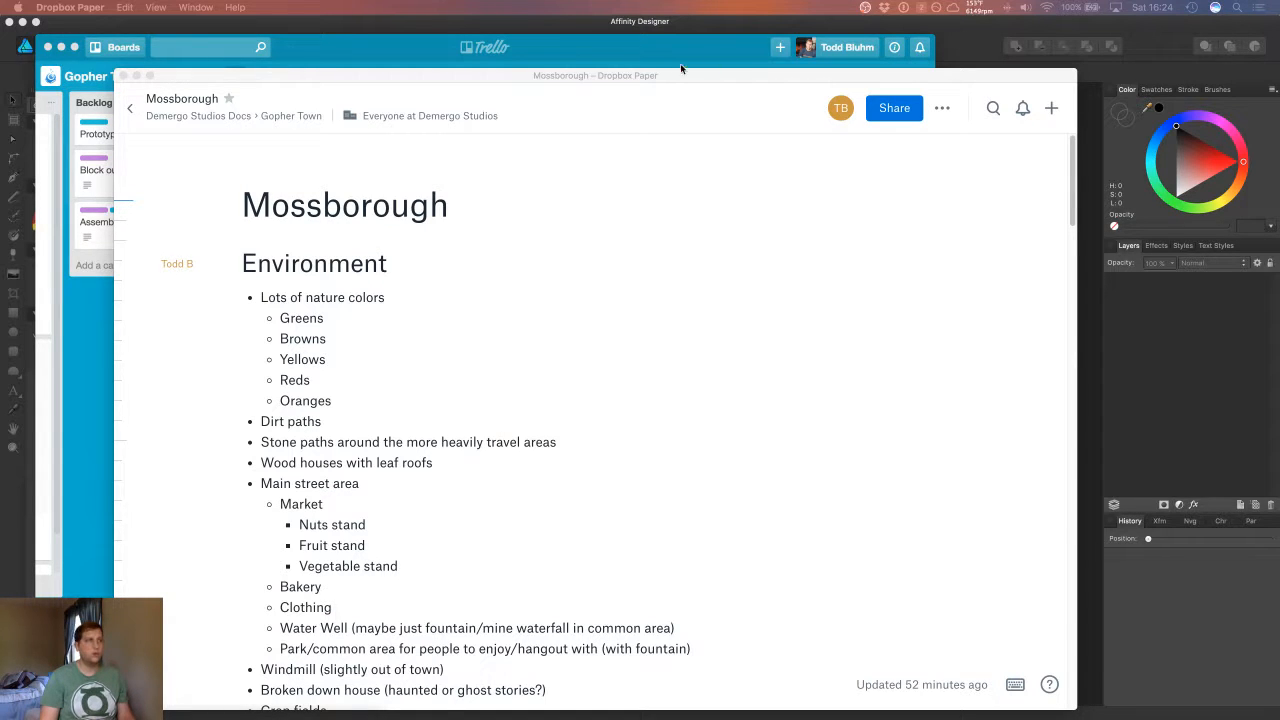
Step: Switch to Affinity Designer and create a new 800 × 400 px document at 300 DPI
drag(676, 78, 0, 78)
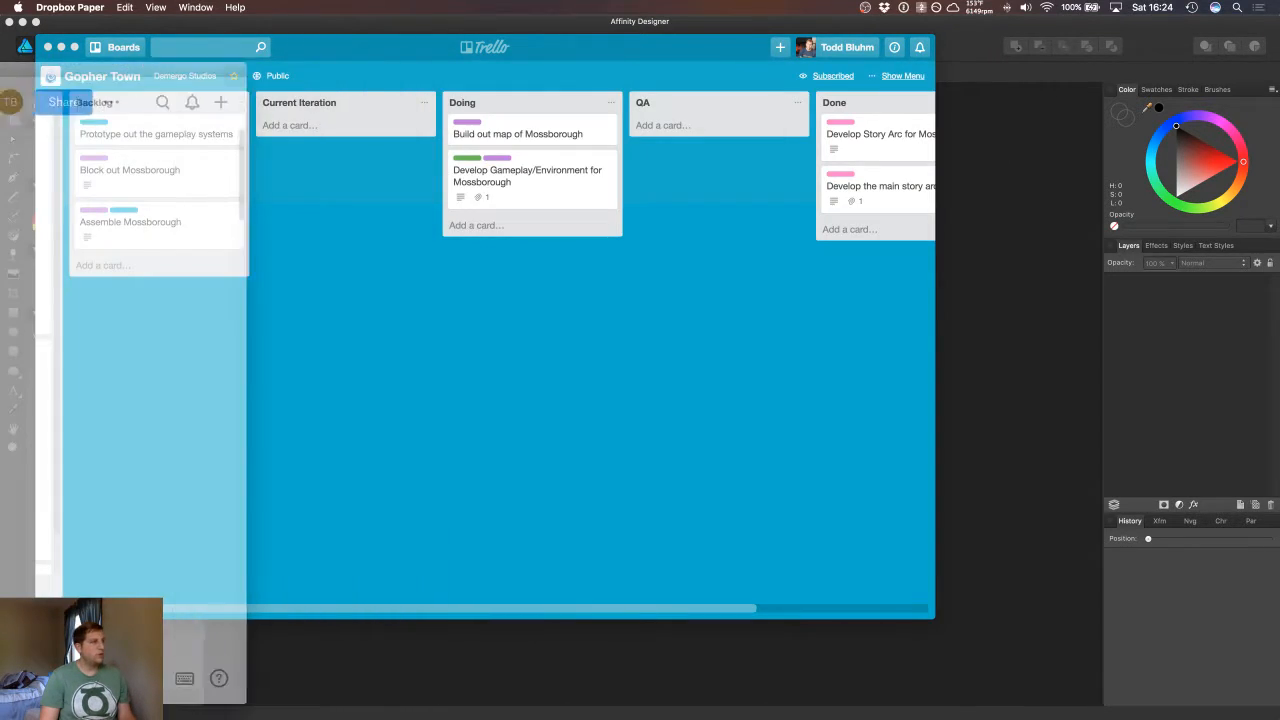
click(940, 30)
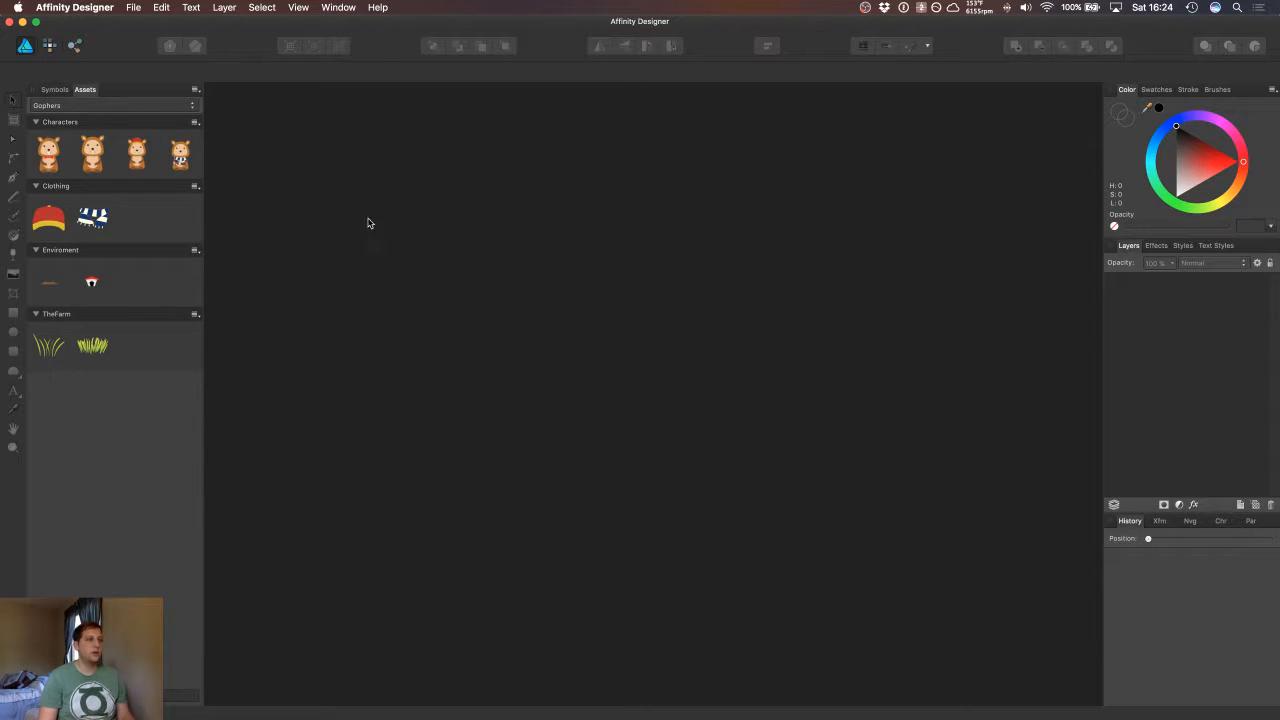
click(133, 7)
click(150, 26)
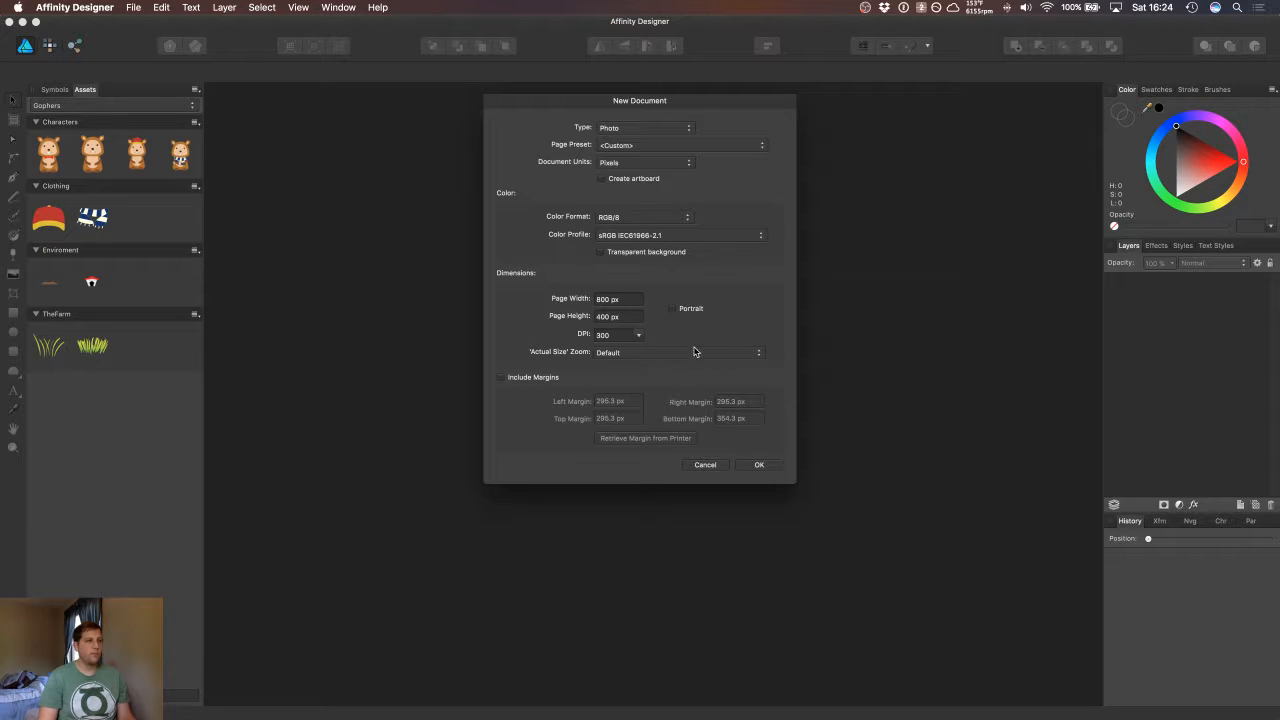
click(762, 468)
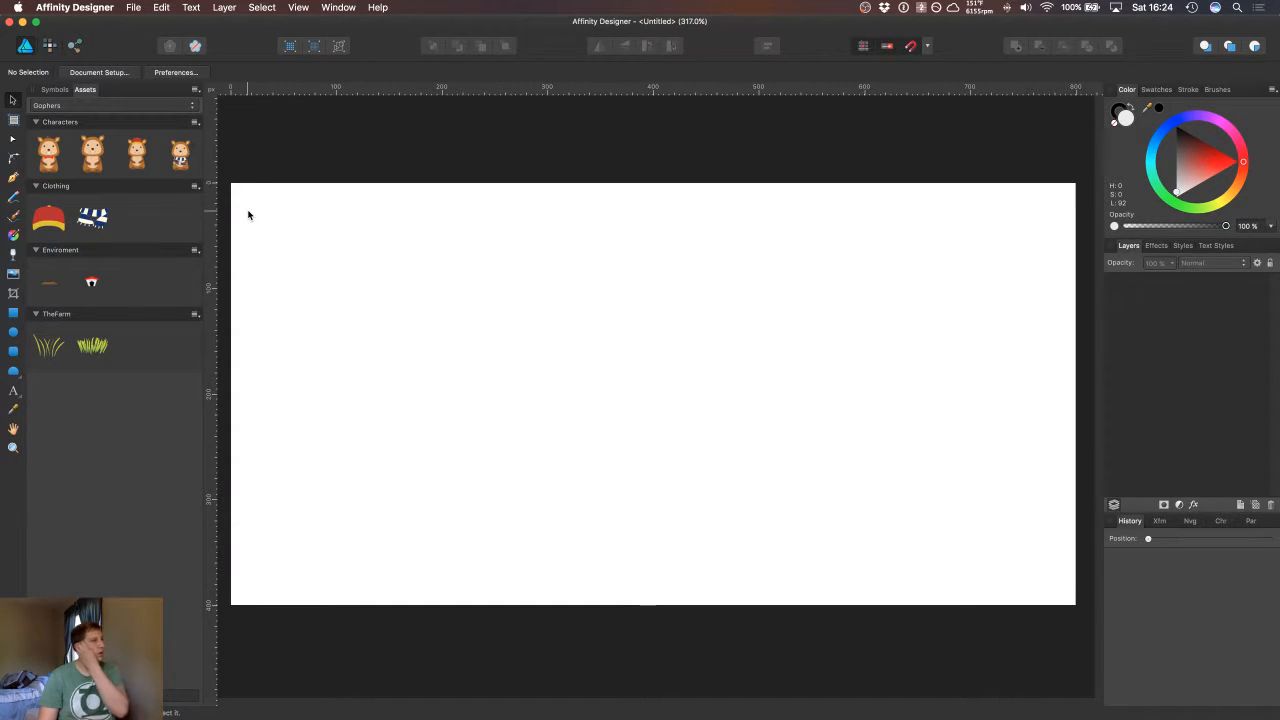
Step: Switch to the Pixel Persona, choose the Paint Brush Tool, and try a short vertical stroke on the canvas before undoing it
click(49, 45)
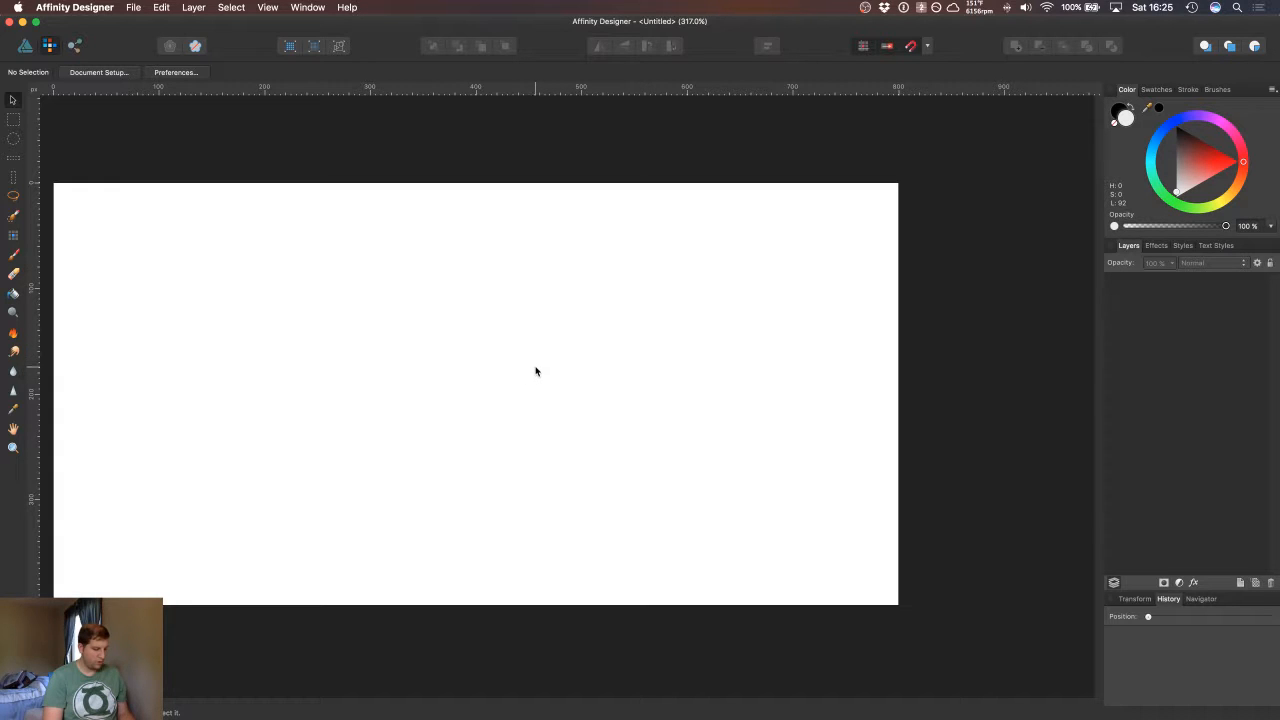
drag(406, 351, 509, 366)
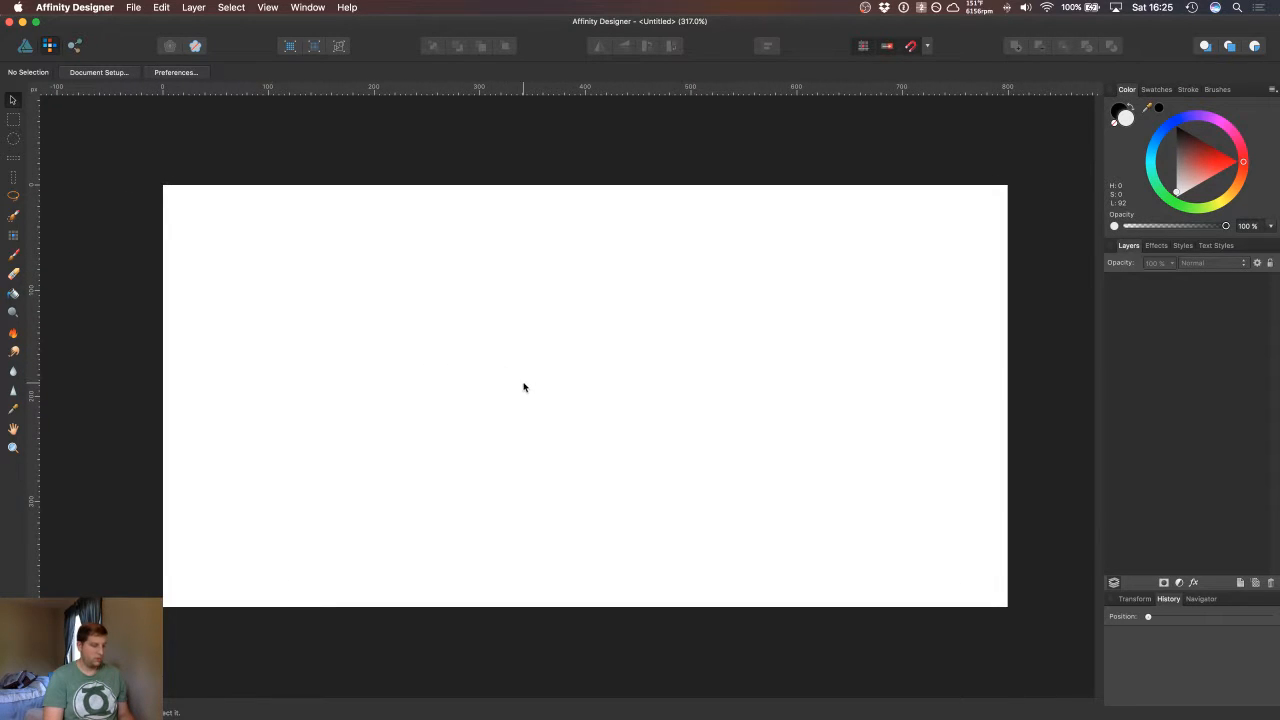
key(super+equal)
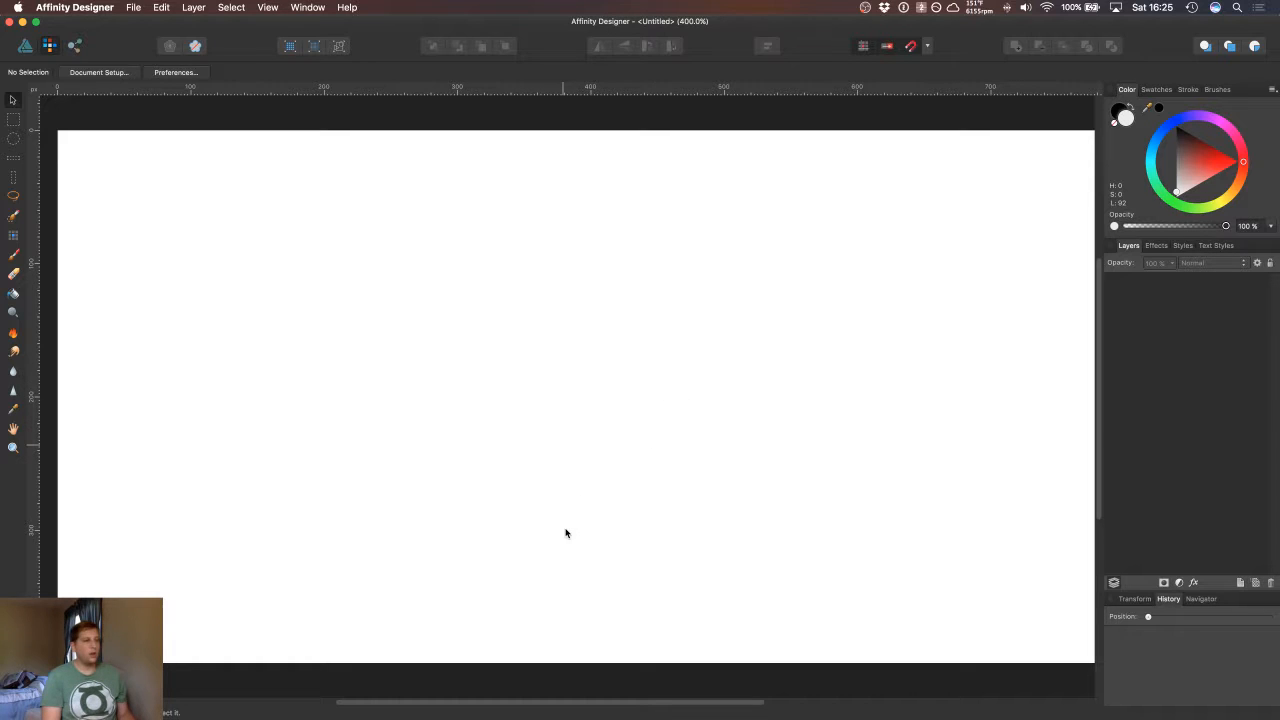
click(15, 258)
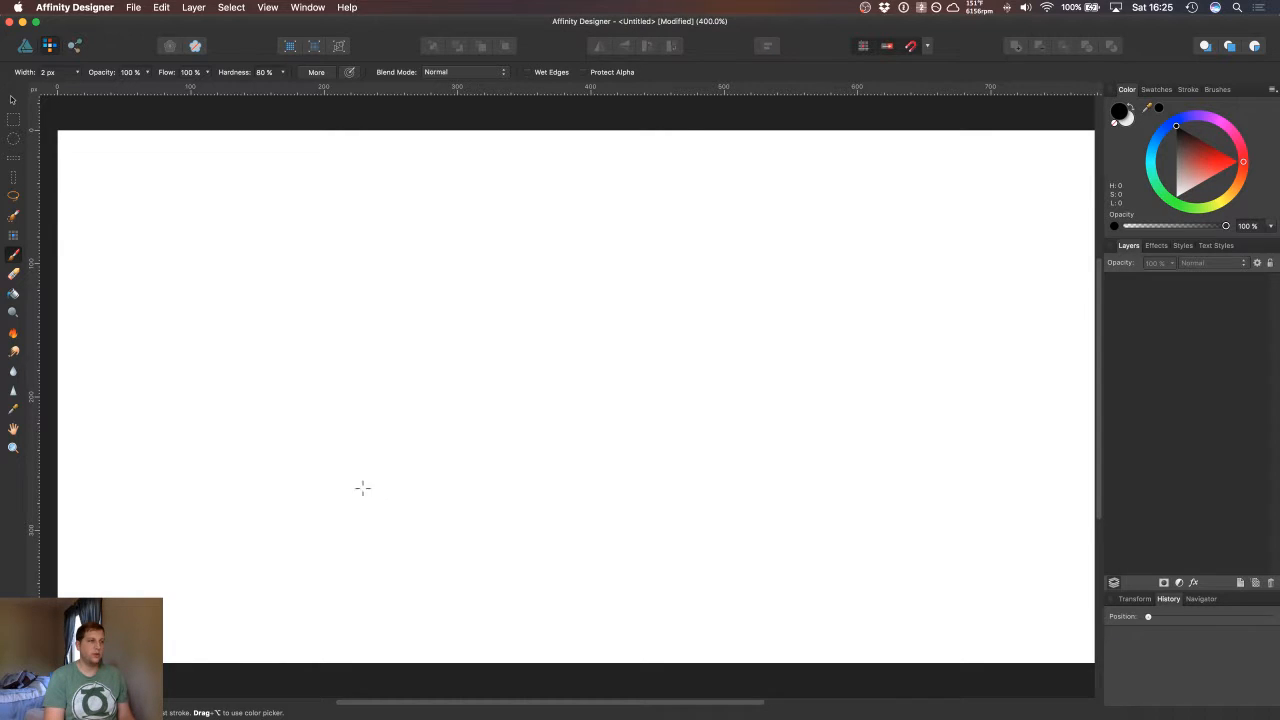
drag(363, 466, 364, 504)
key(super+z)
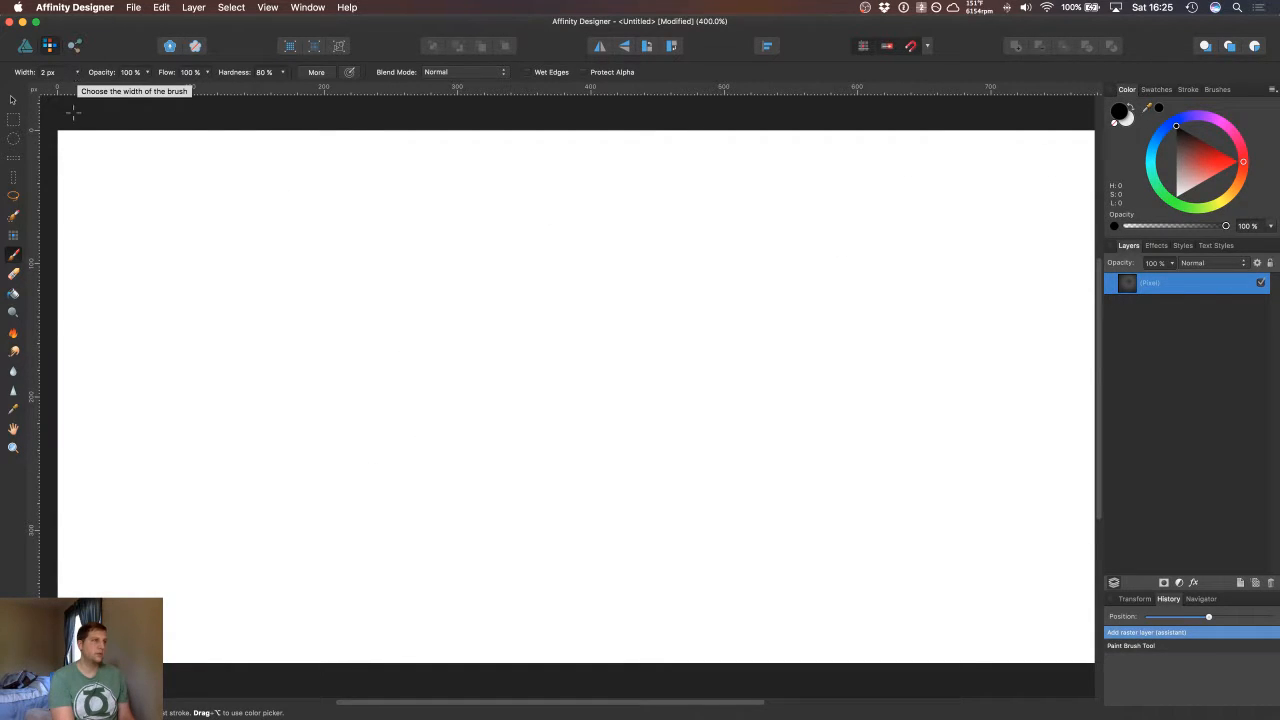
Step: Resize the document to 2000 × 1000 px with the aspect ratio locked and objects anchored to the page
click(133, 8)
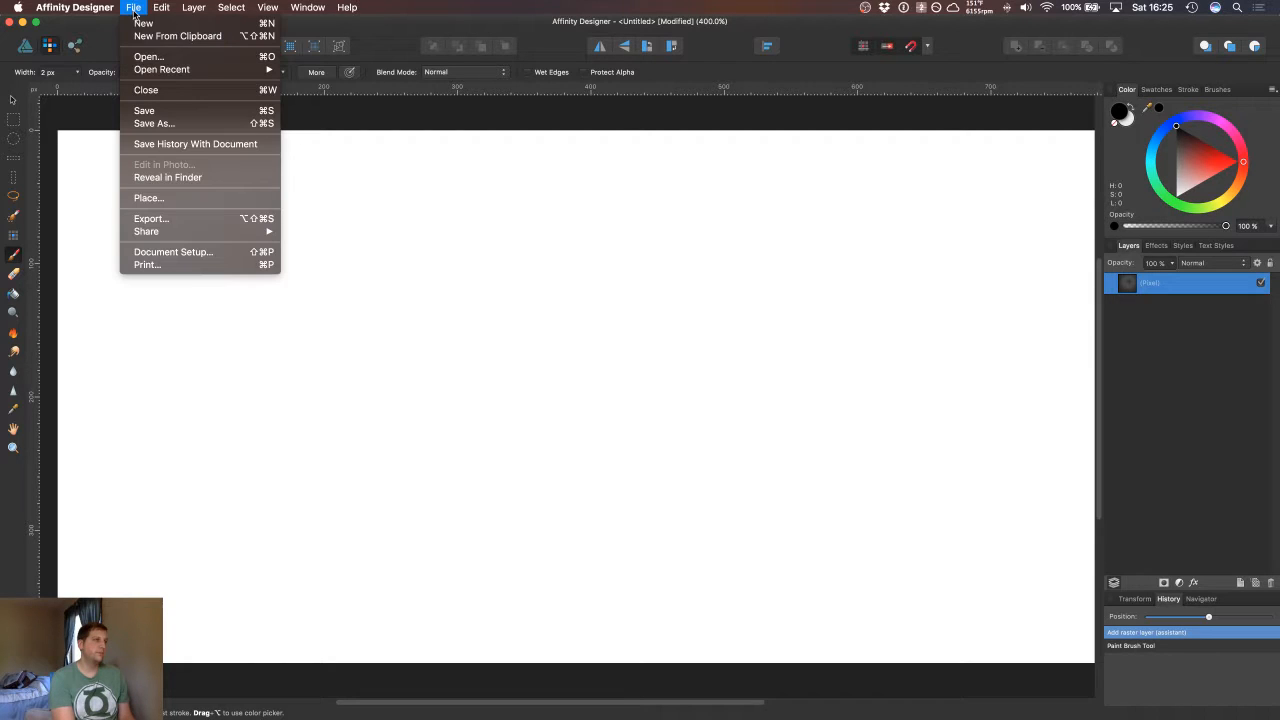
click(172, 252)
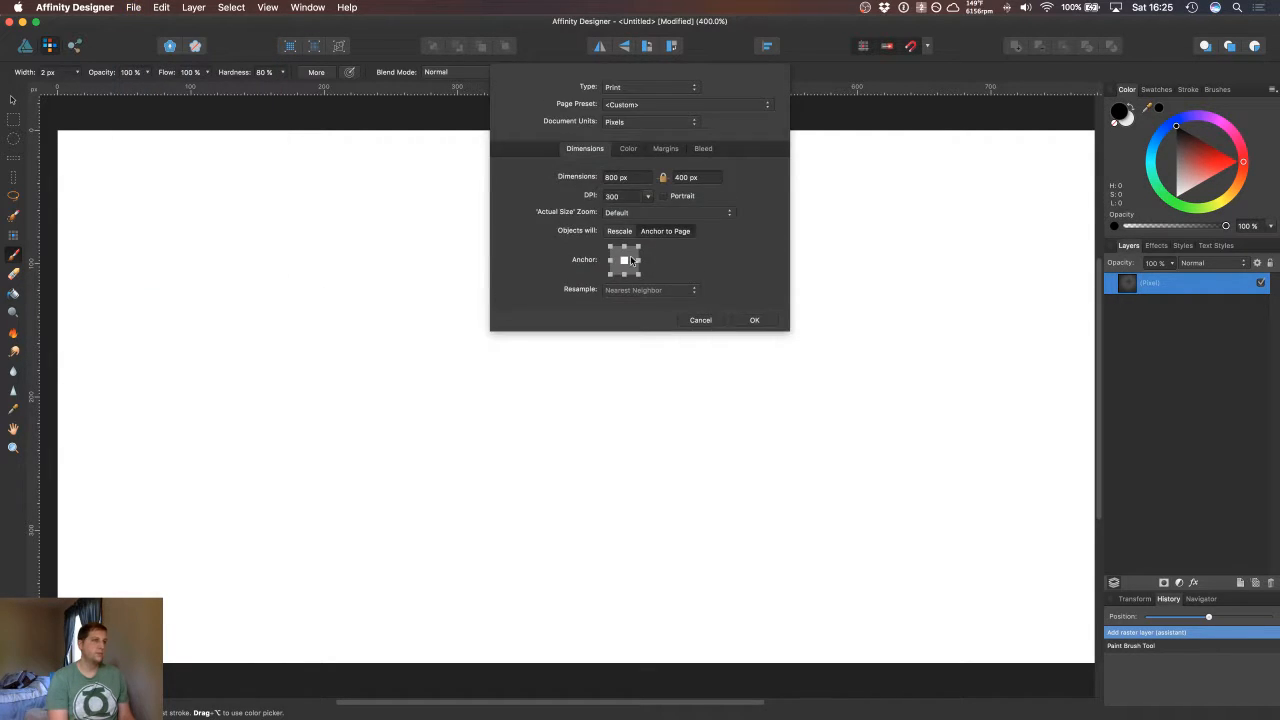
click(617, 180)
double_click(606, 177)
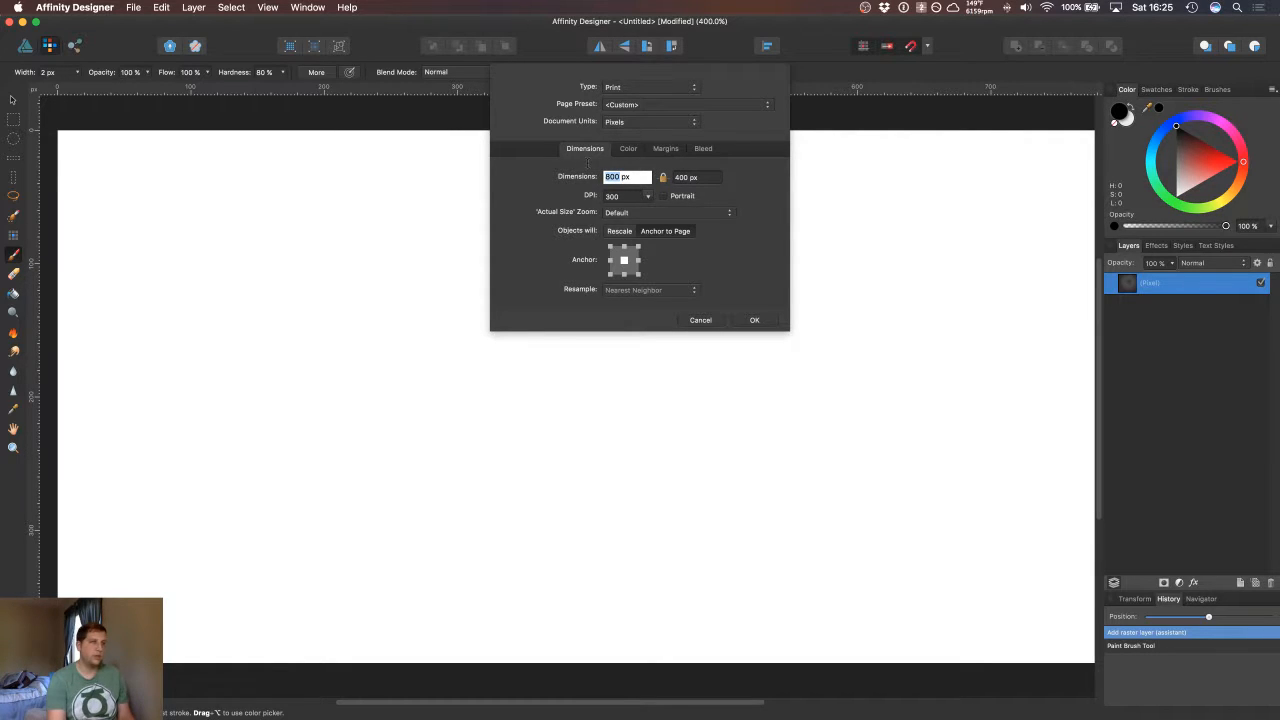
text(2000)
key(Return)
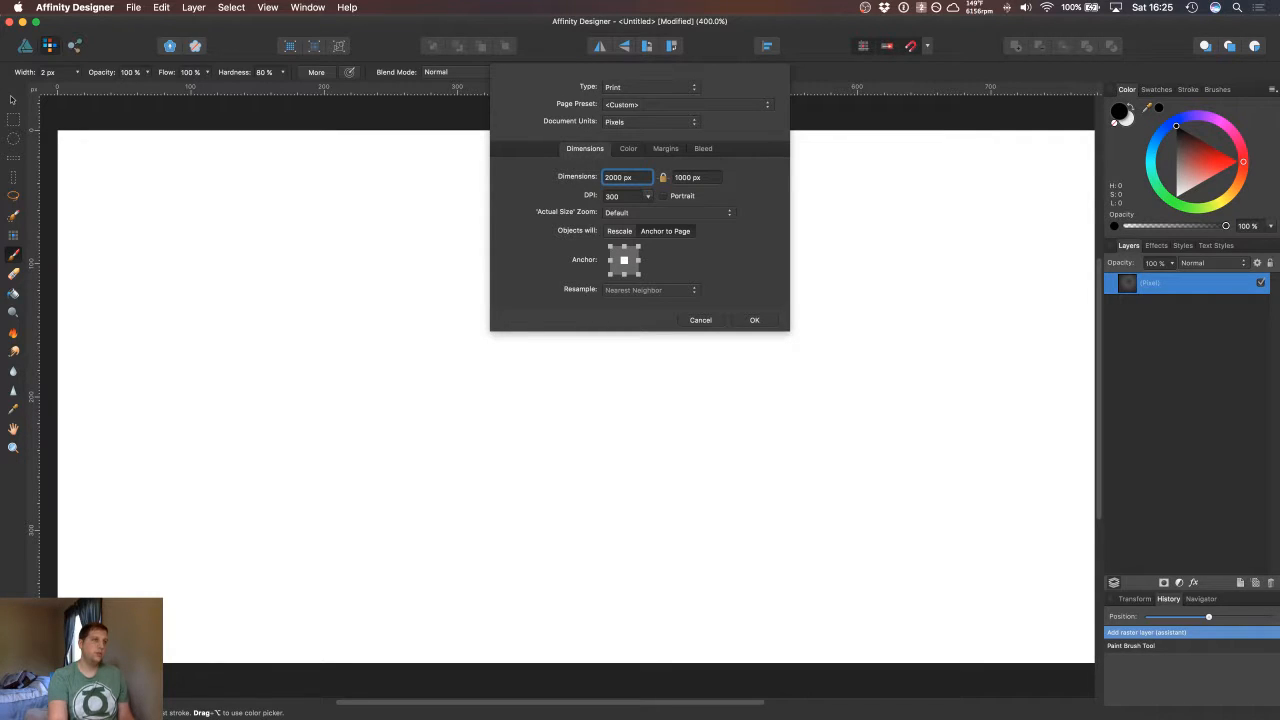
click(757, 321)
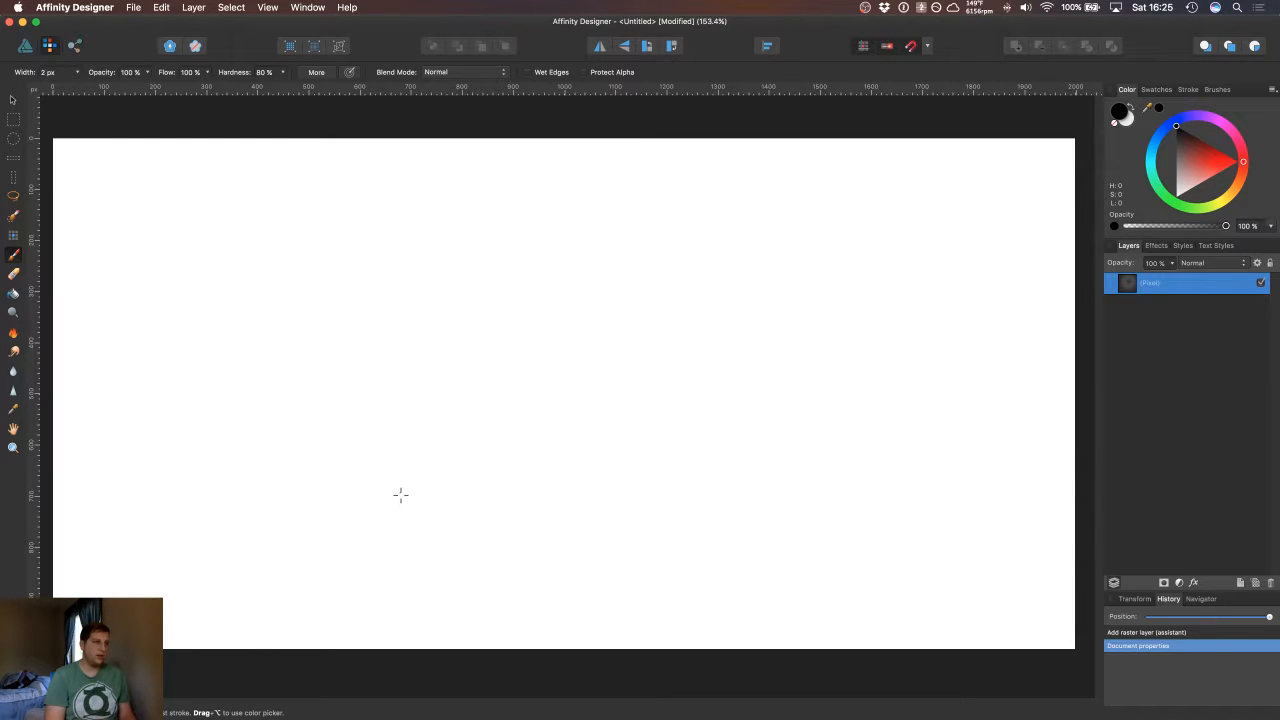
drag(379, 477, 380, 494)
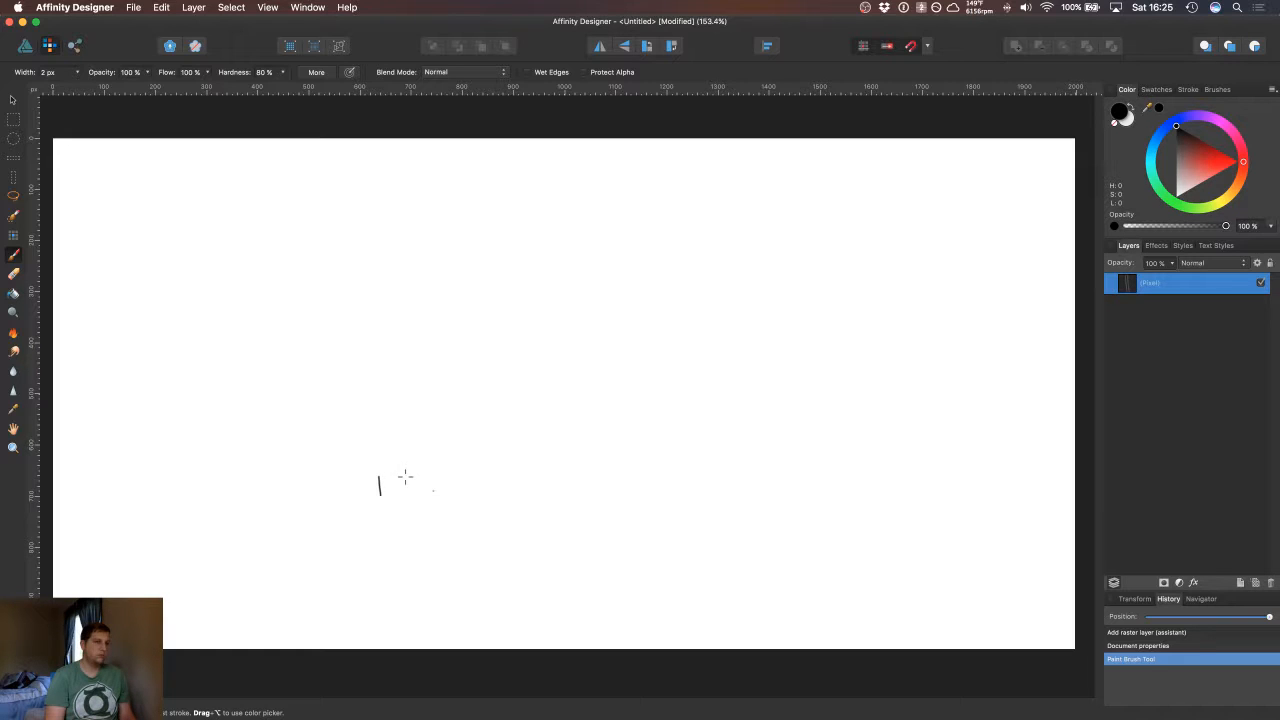
key(super+z)
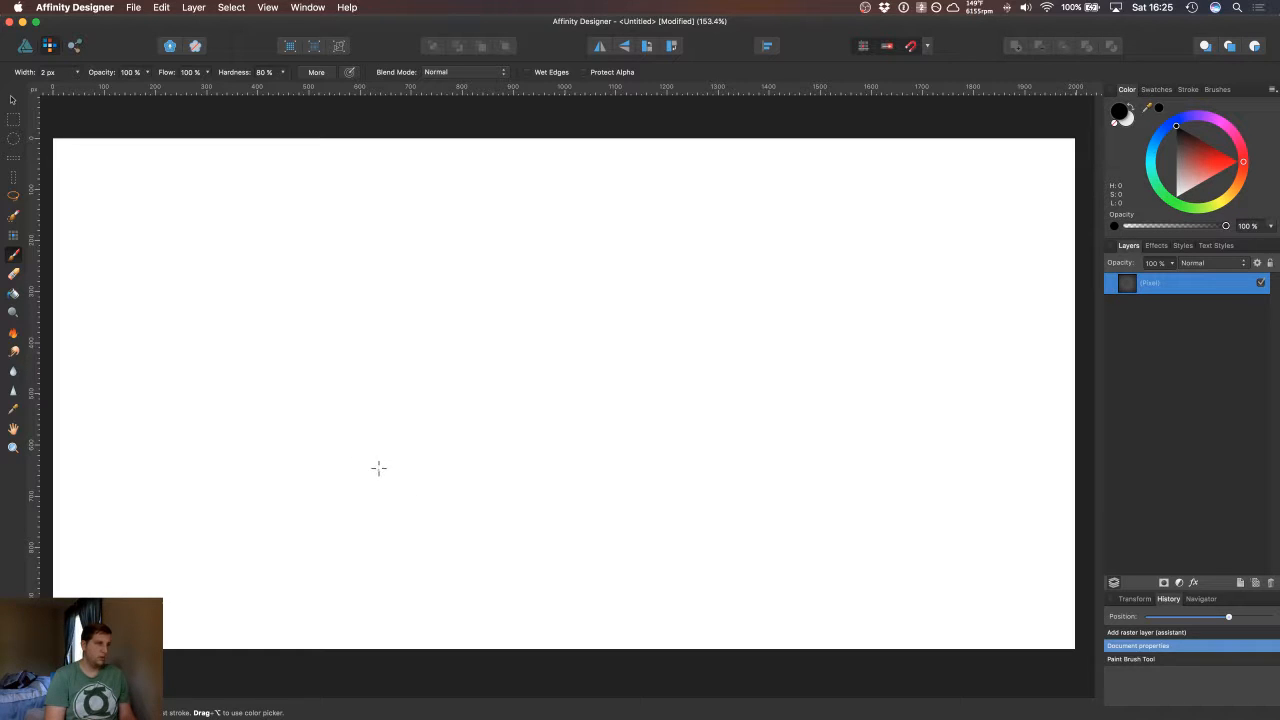
drag(378, 500, 380, 468)
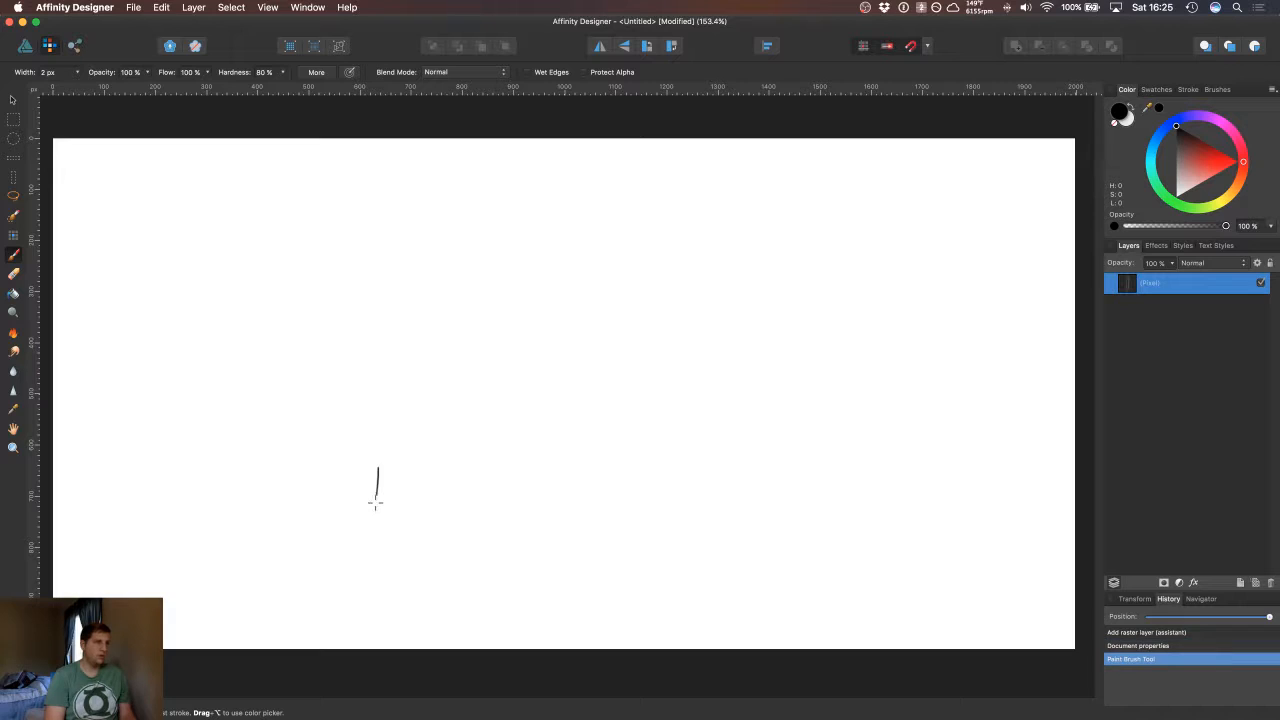
key(super+z)
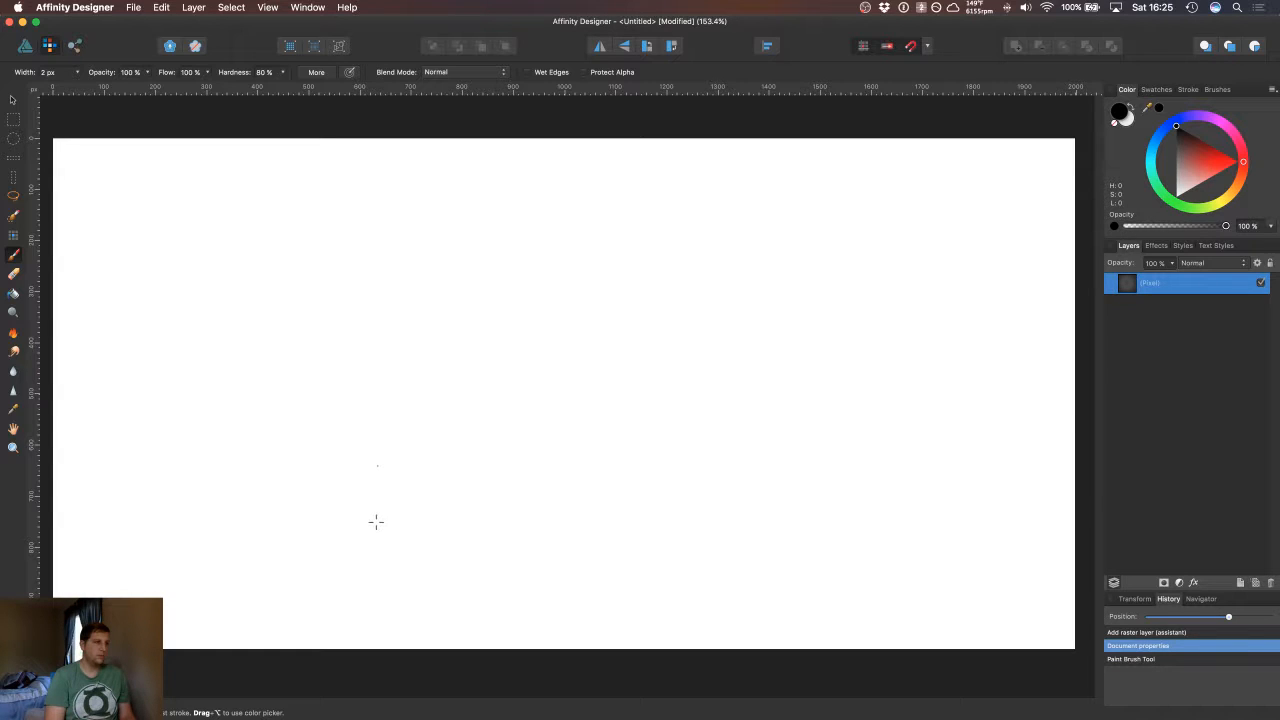
key(super+shift+z)
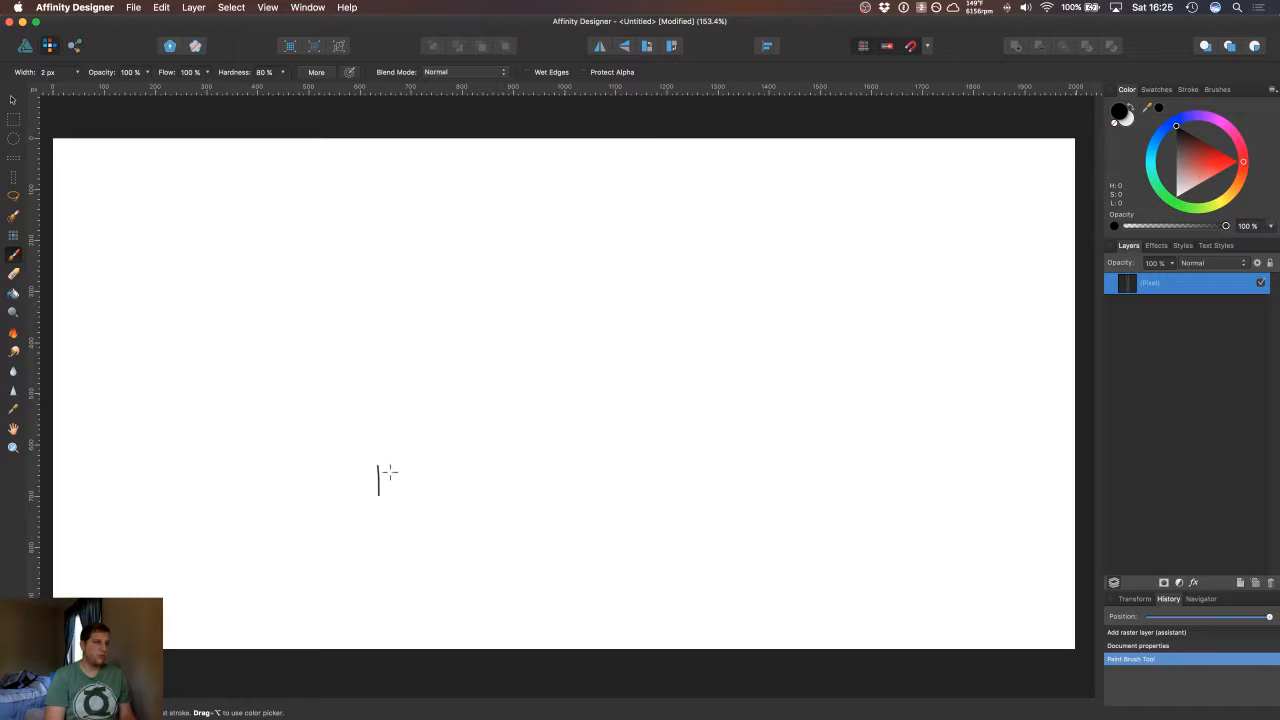
click(466, 478)
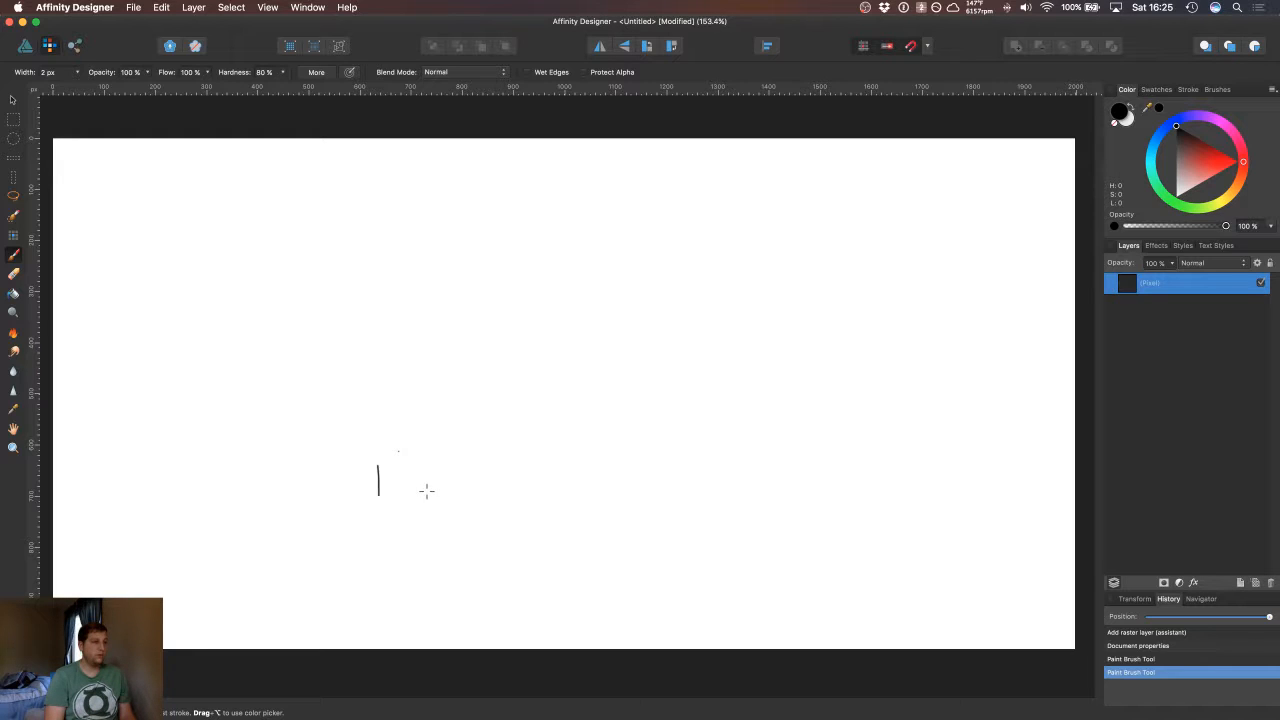
drag(399, 450, 418, 493)
key(super+z)
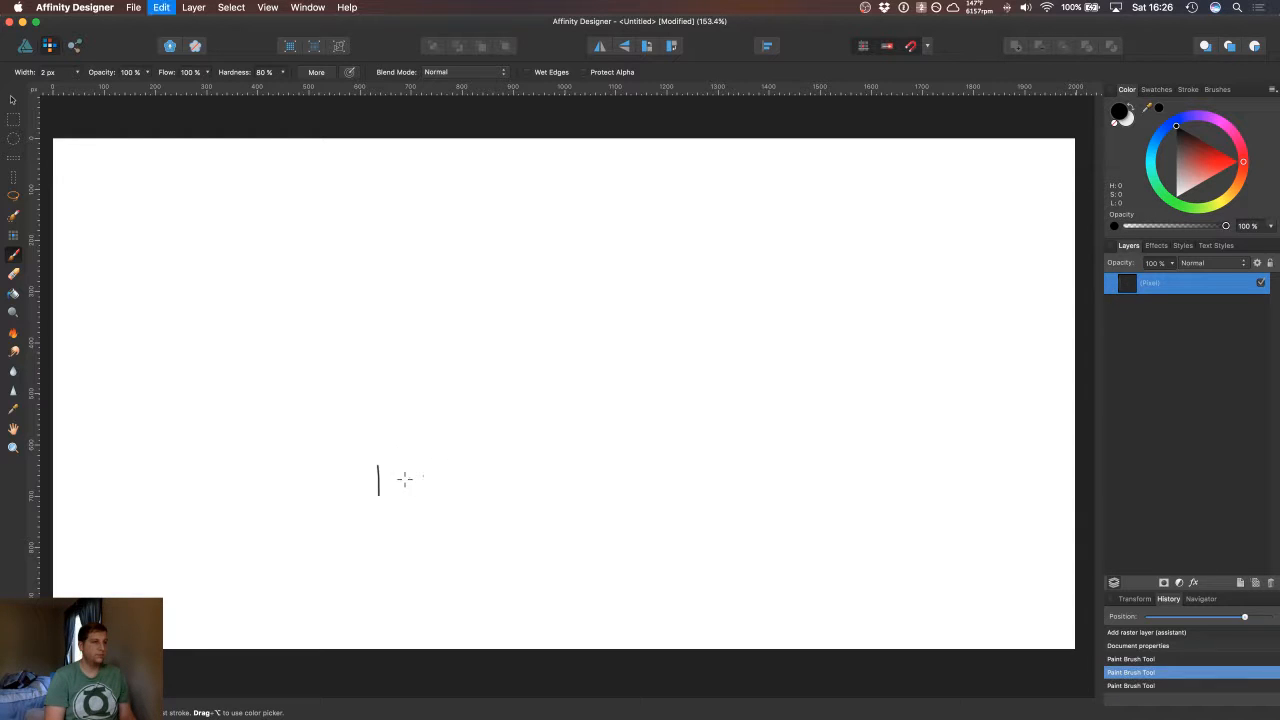
key(super+z)
key(super+z)
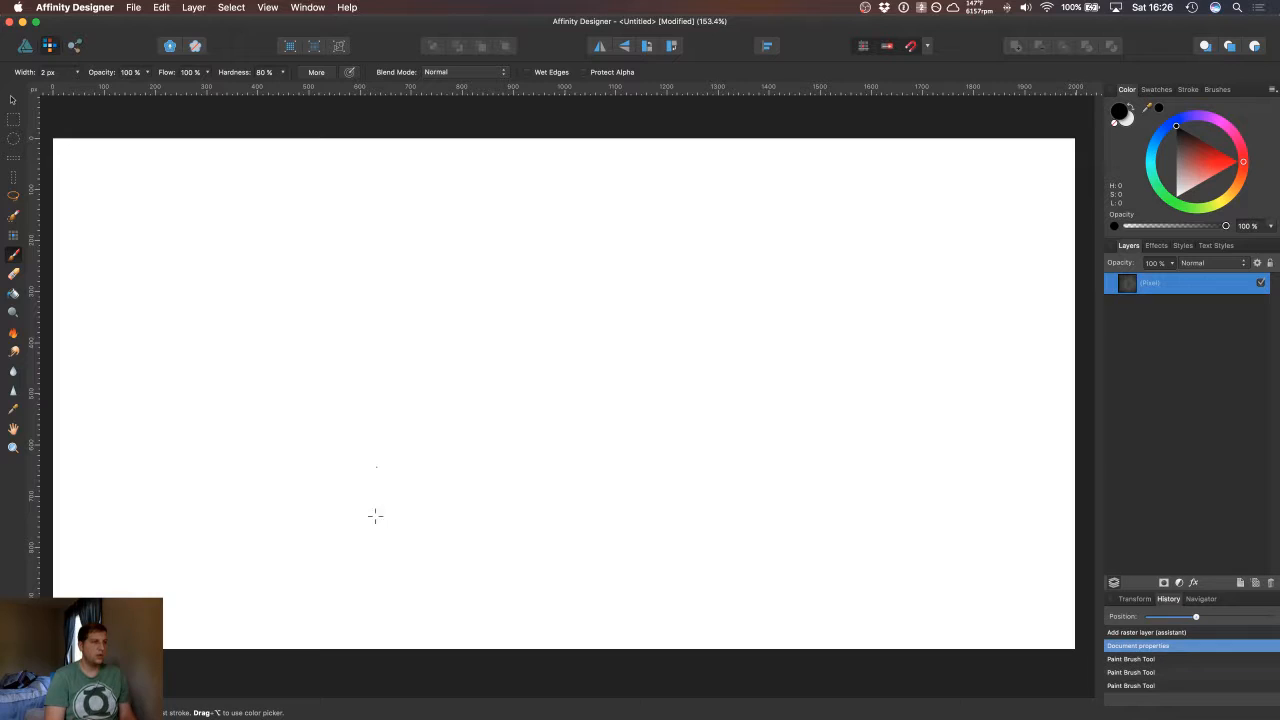
drag(377, 465, 377, 495)
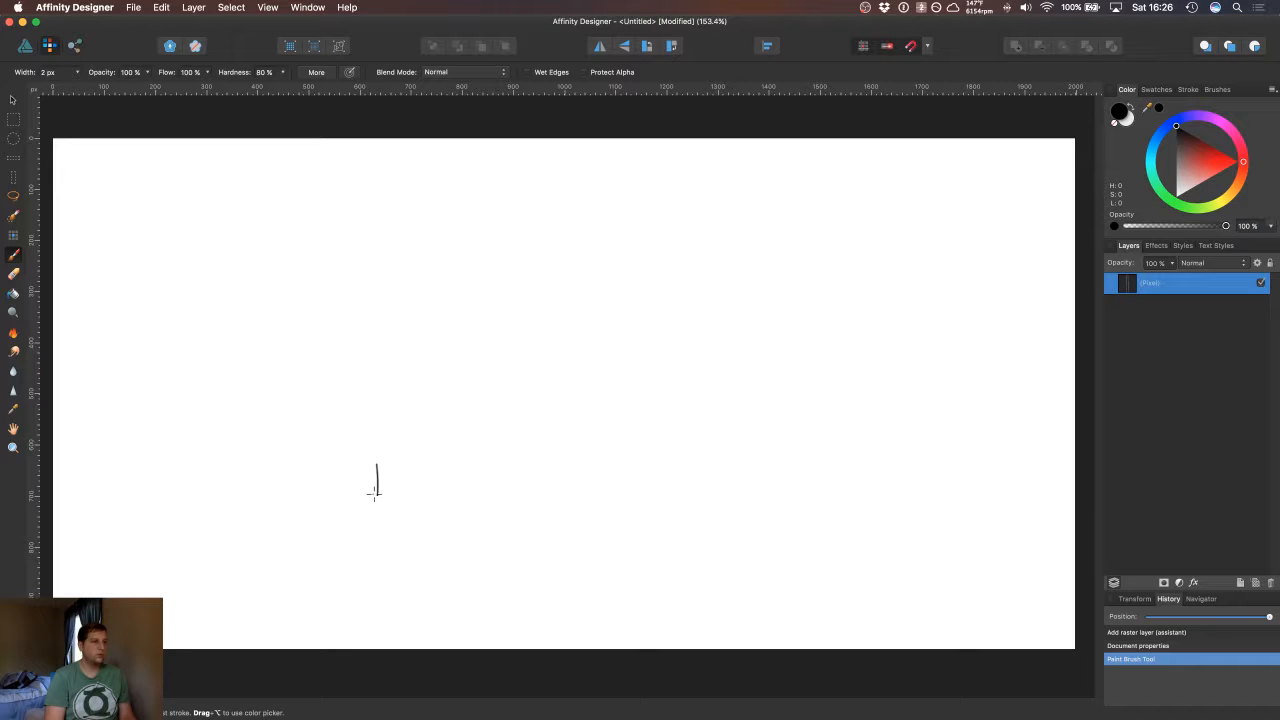
key(super+z)
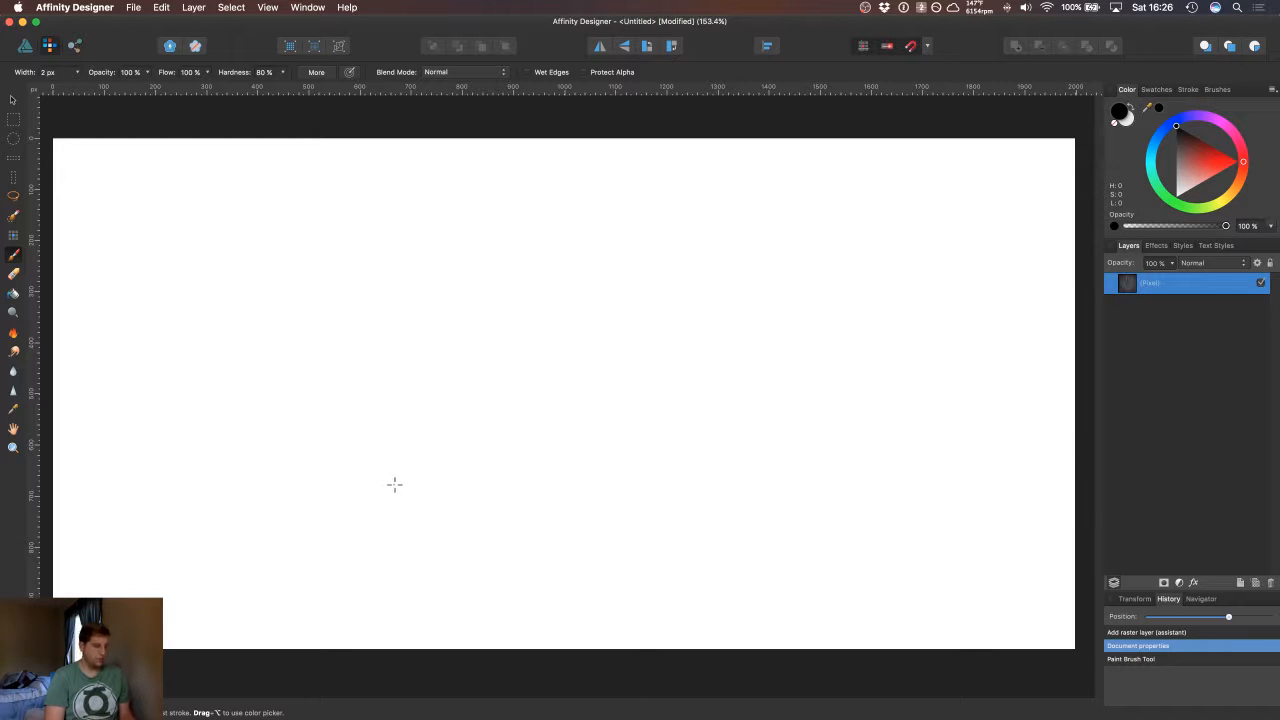
Step: Try a short L-shaped brush stroke near the lower part of the canvas and undo it
key(super+equal)
key(super+equal)
key(super+equal)
key(super+equal)
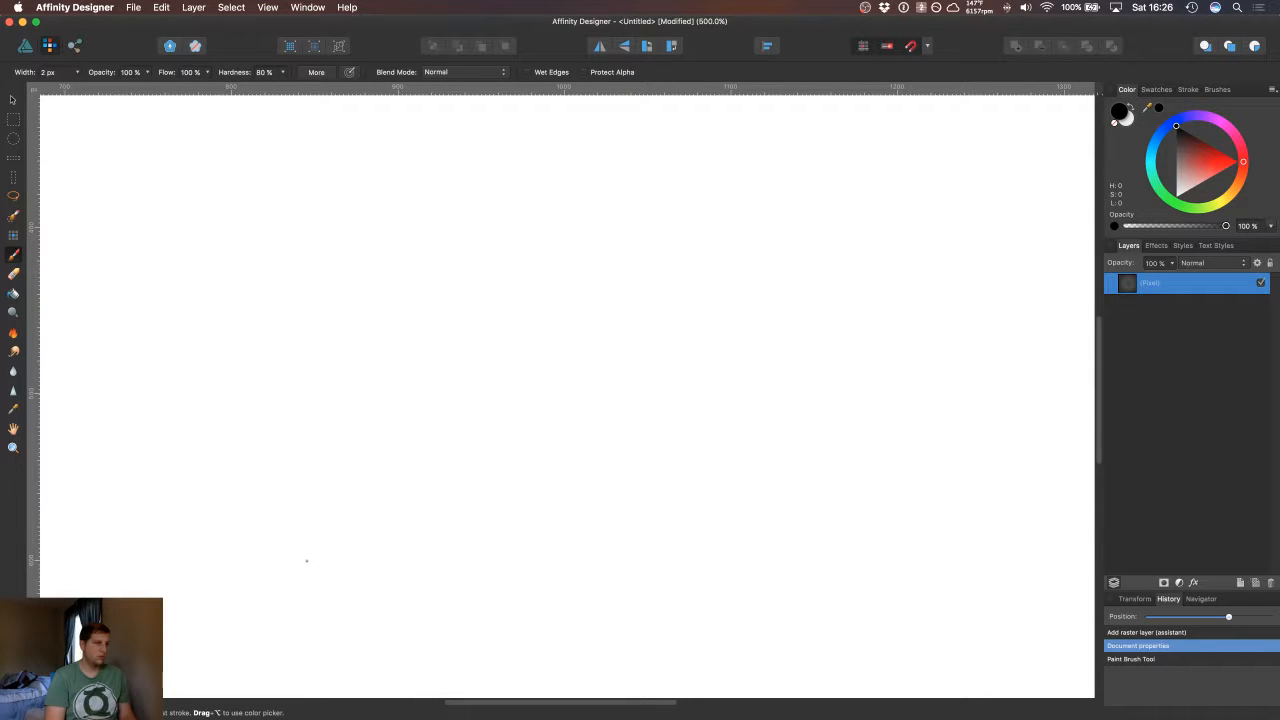
drag(306, 507, 341, 565)
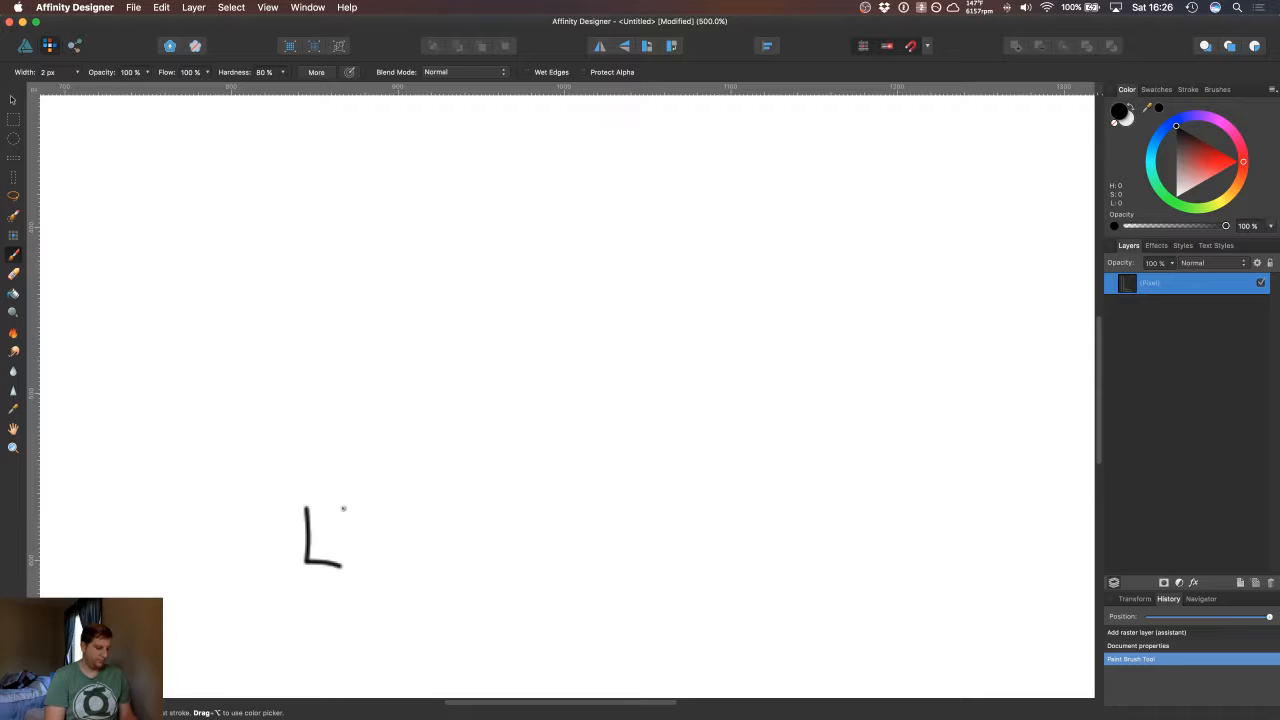
key(super+z)
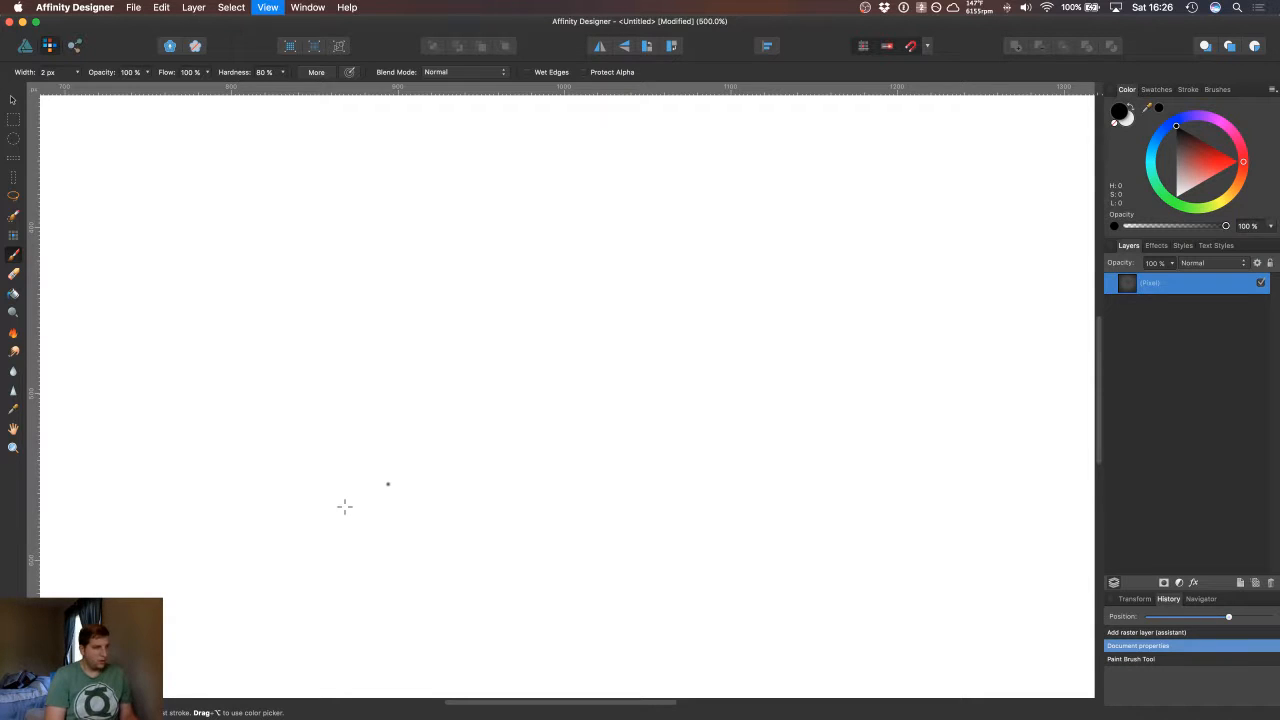
key(super+minus)
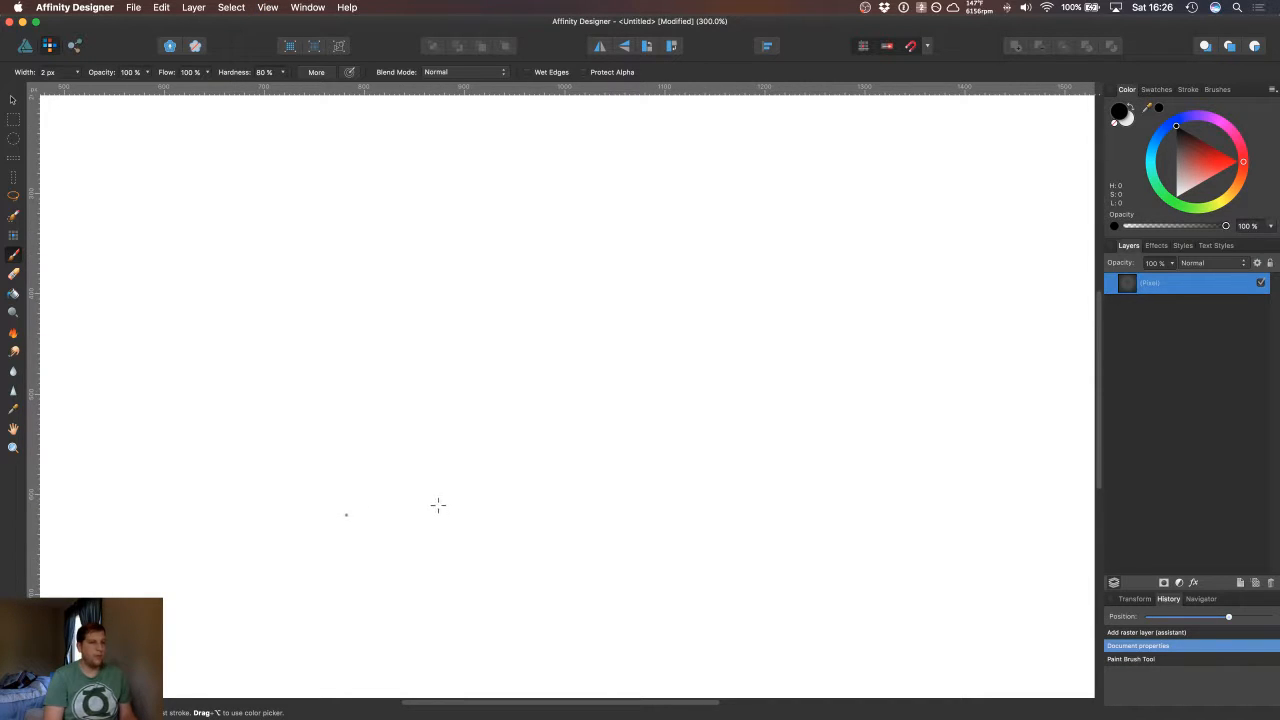
key(super+minus)
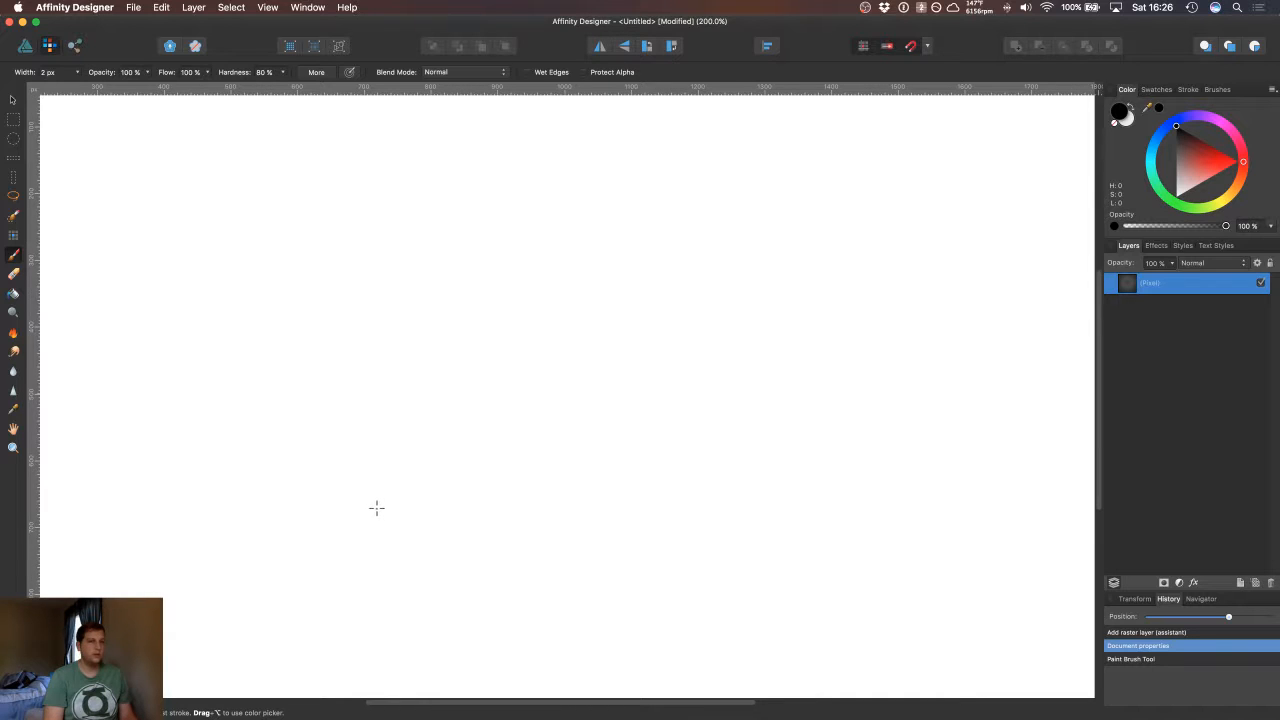
key(super+minus)
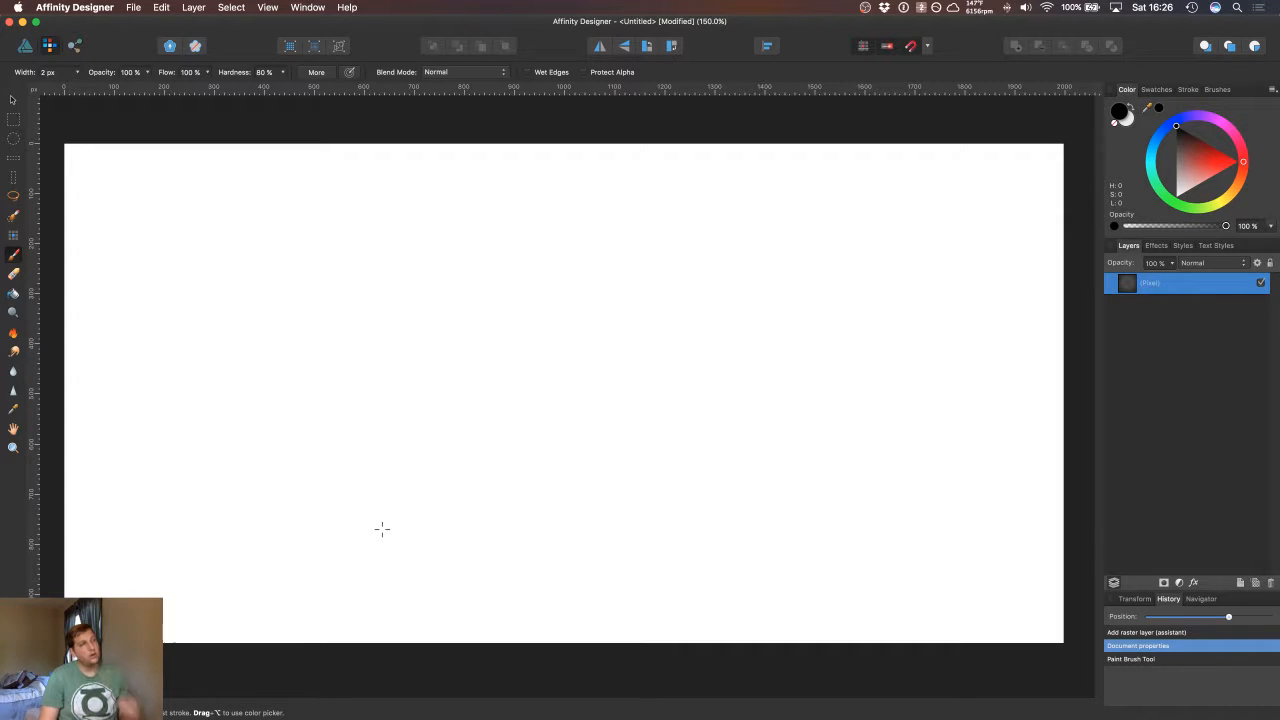
Step: Switch to the Designer Persona and resize the document to 800 × 400 px with the aspect ratio locked
click(25, 46)
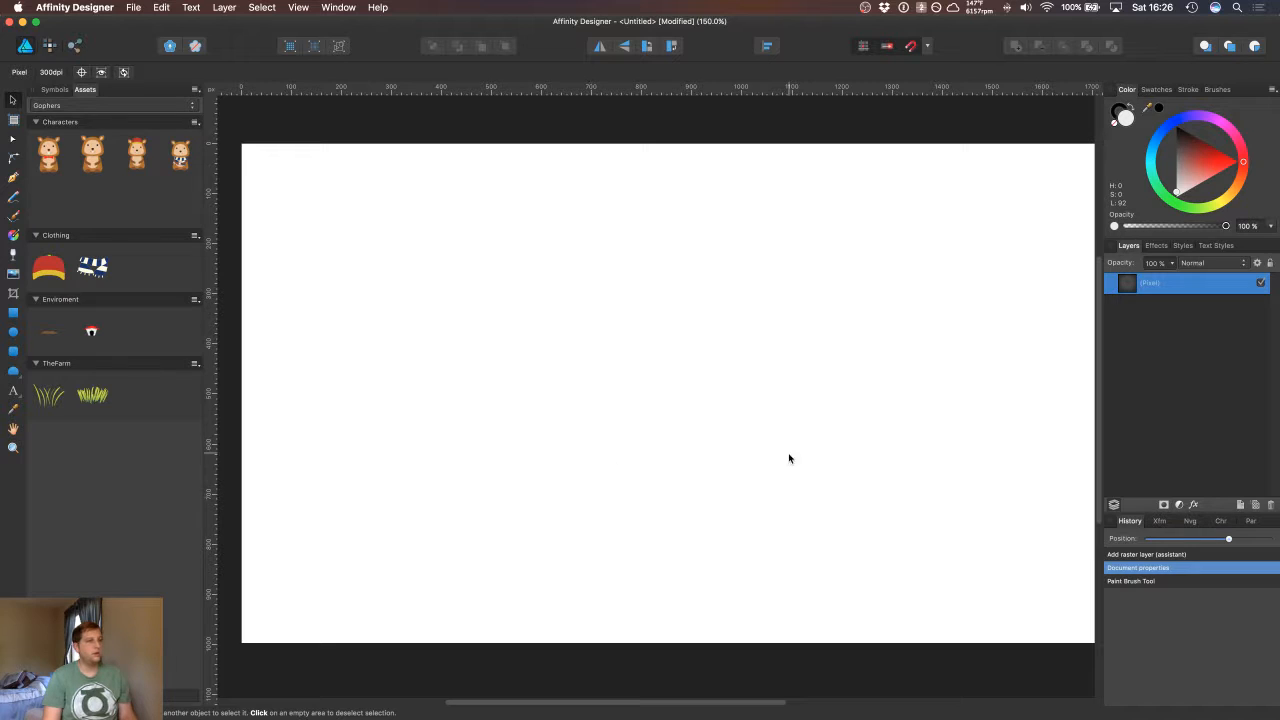
click(133, 8)
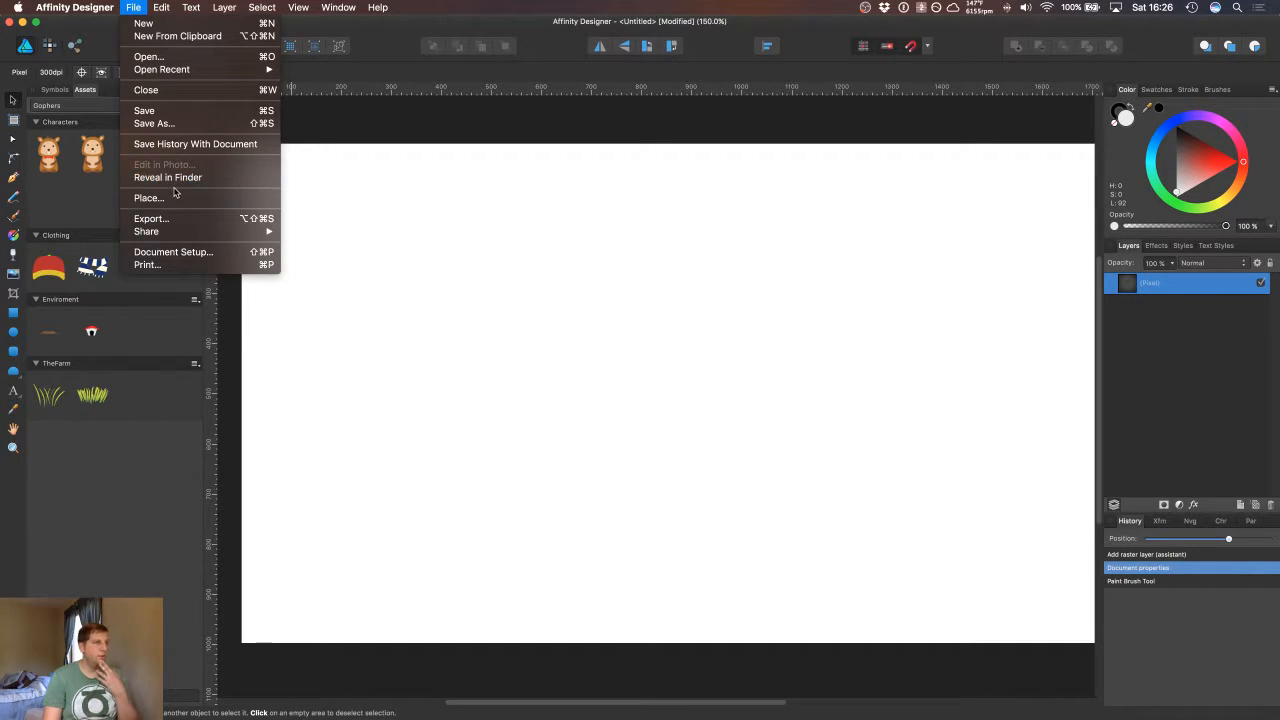
mouse_move(161, 8)
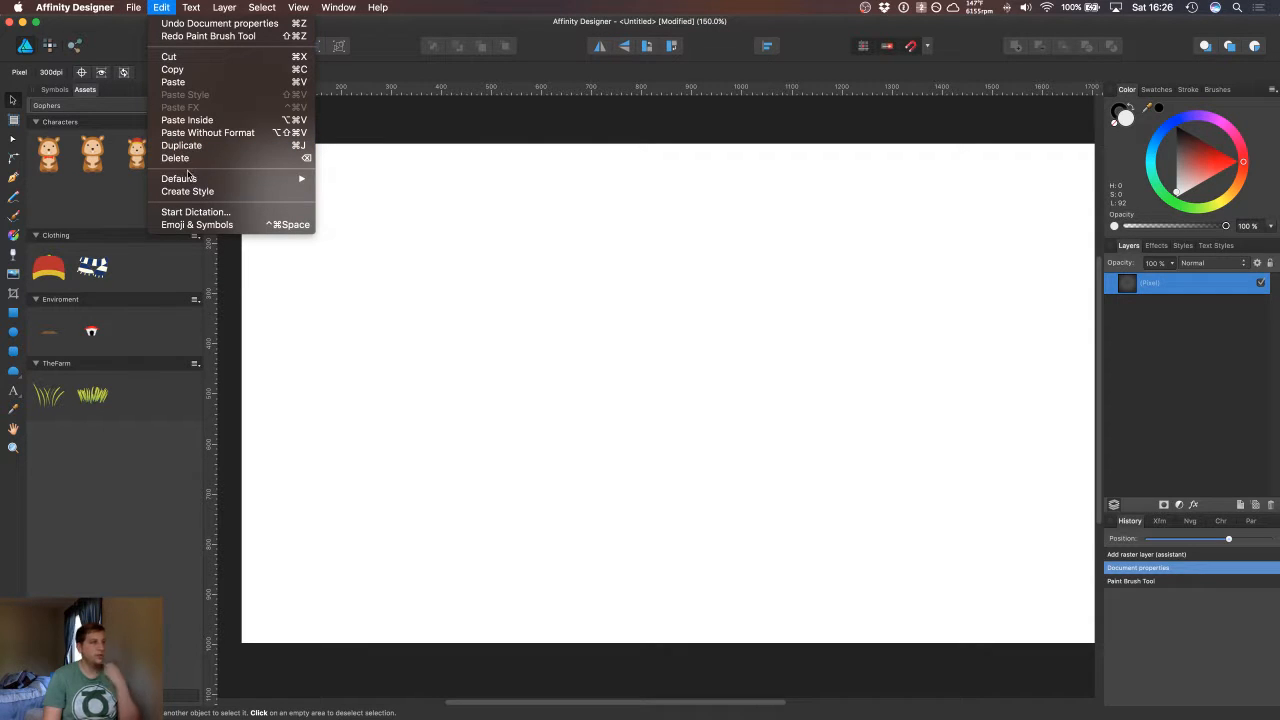
click(182, 7)
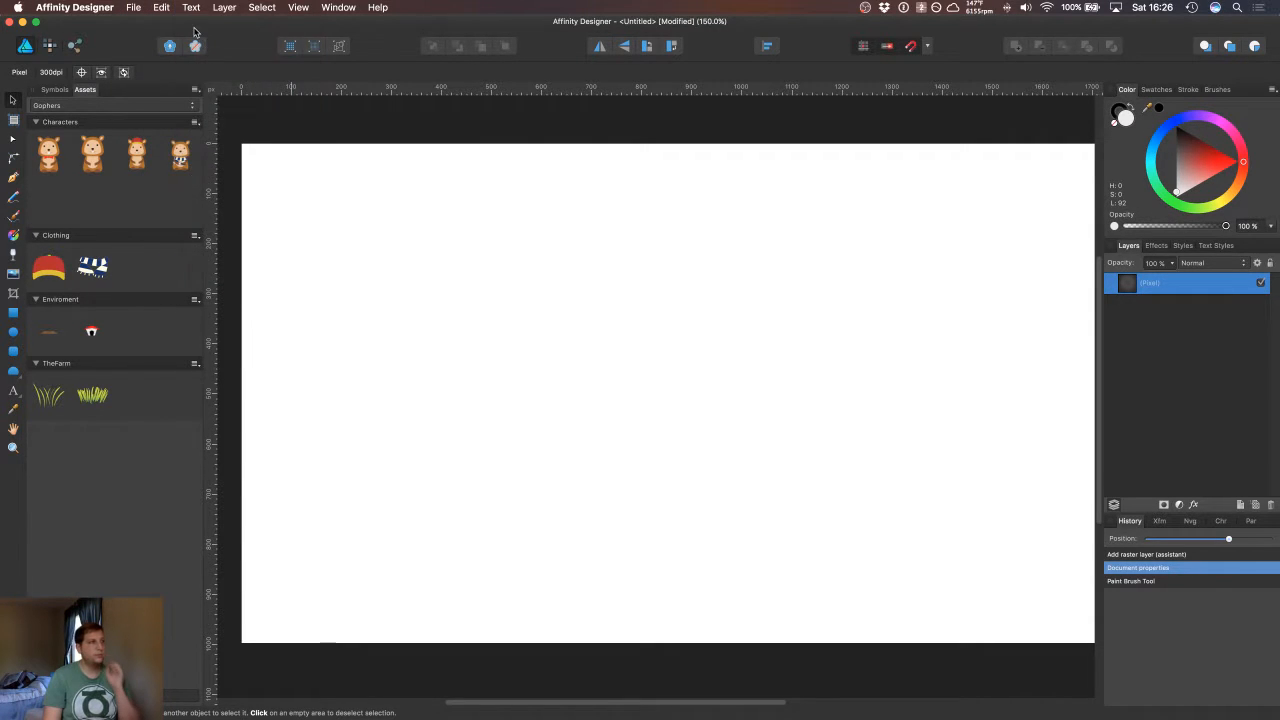
click(161, 7)
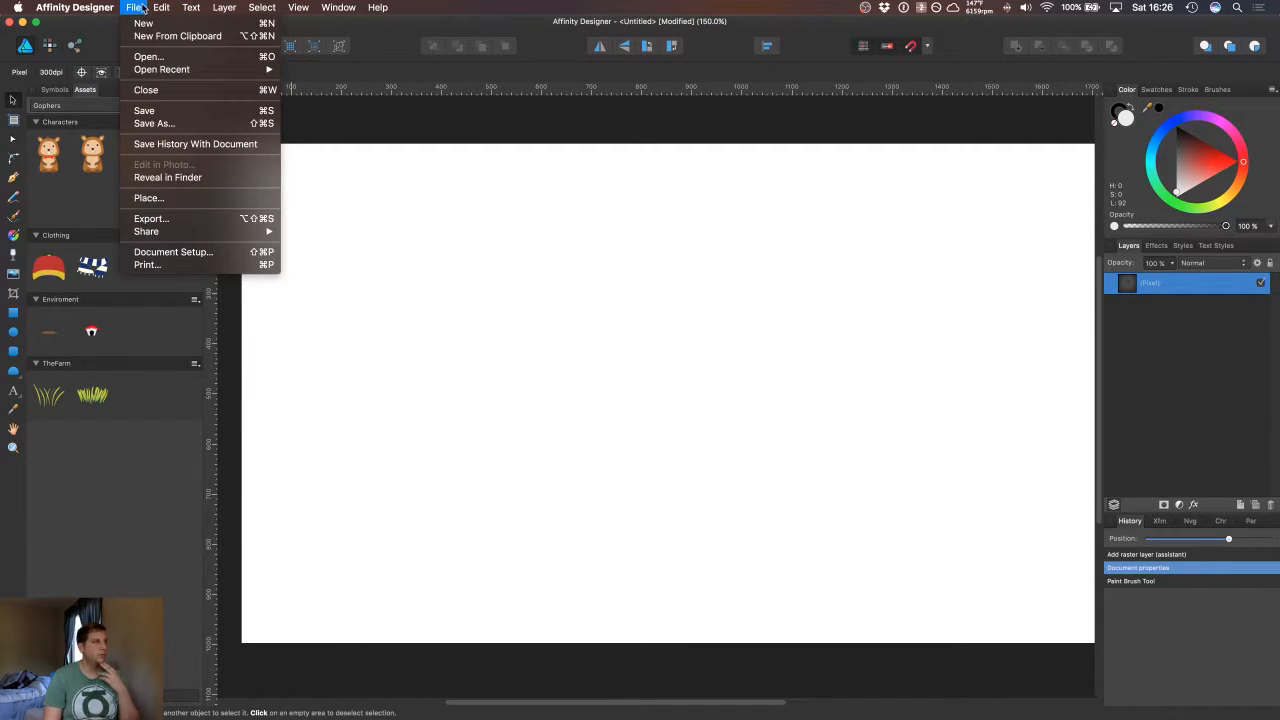
click(173, 252)
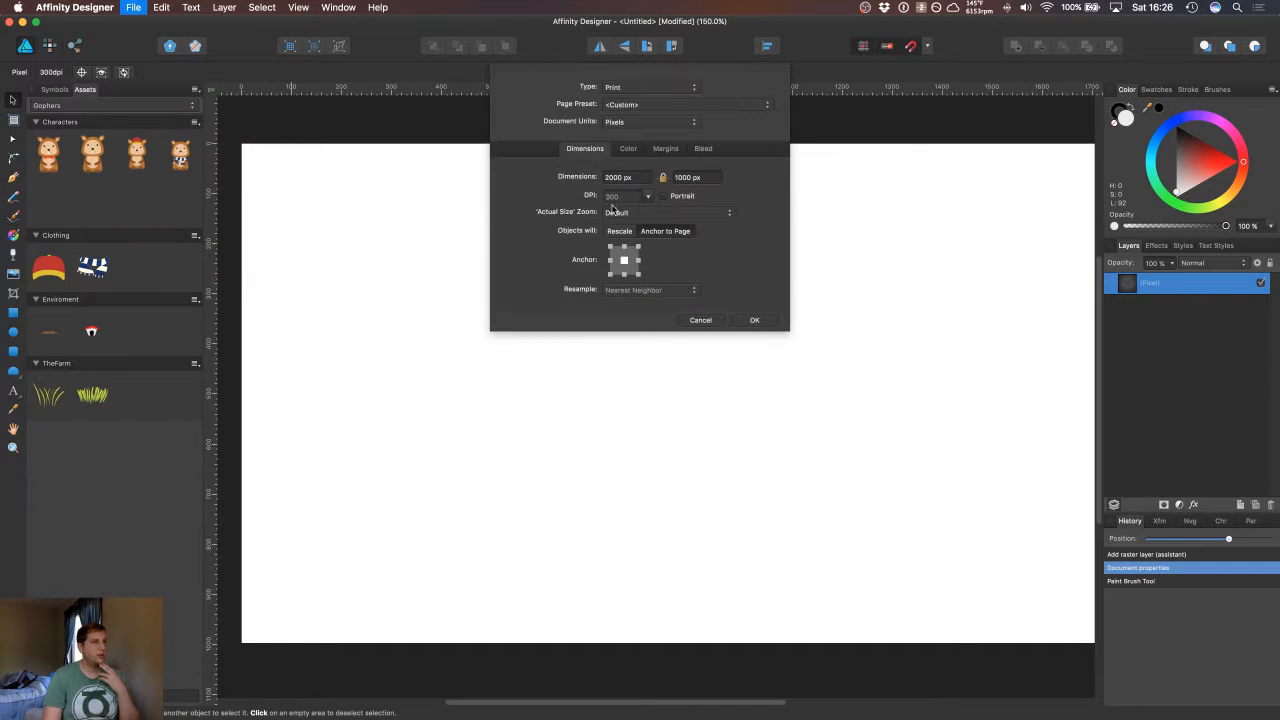
click(618, 178)
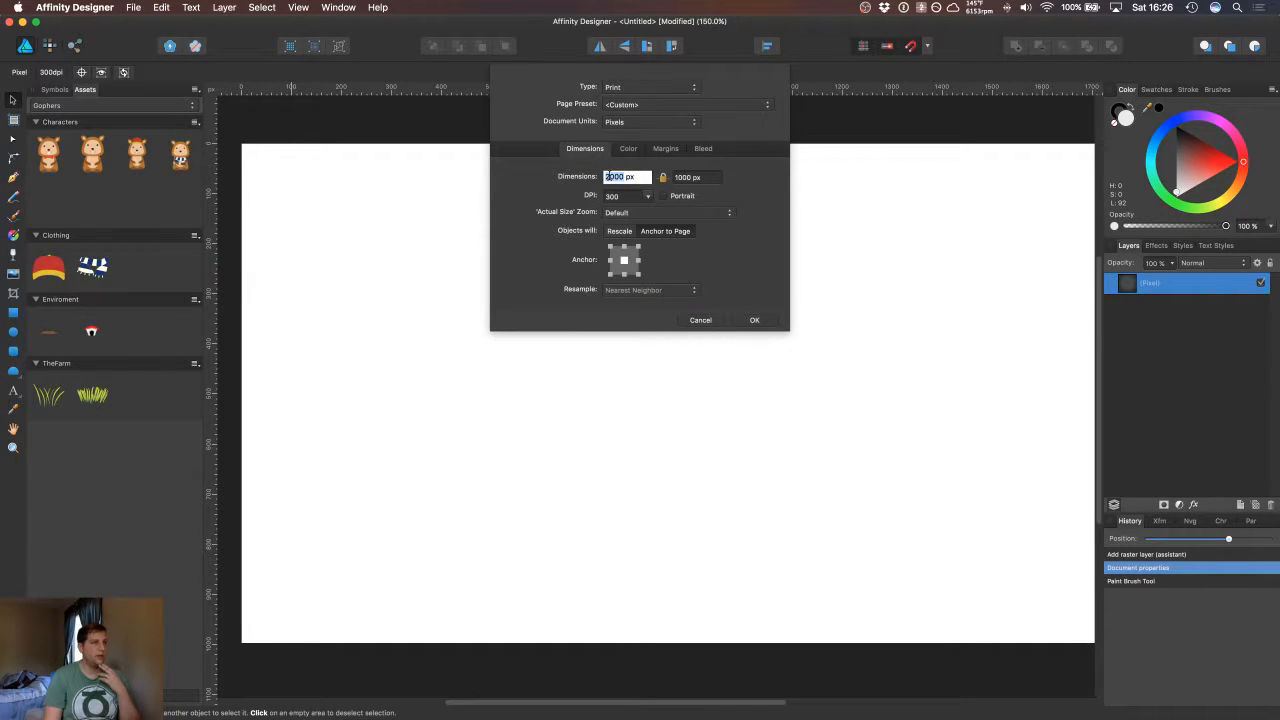
text(800)
key(Return)
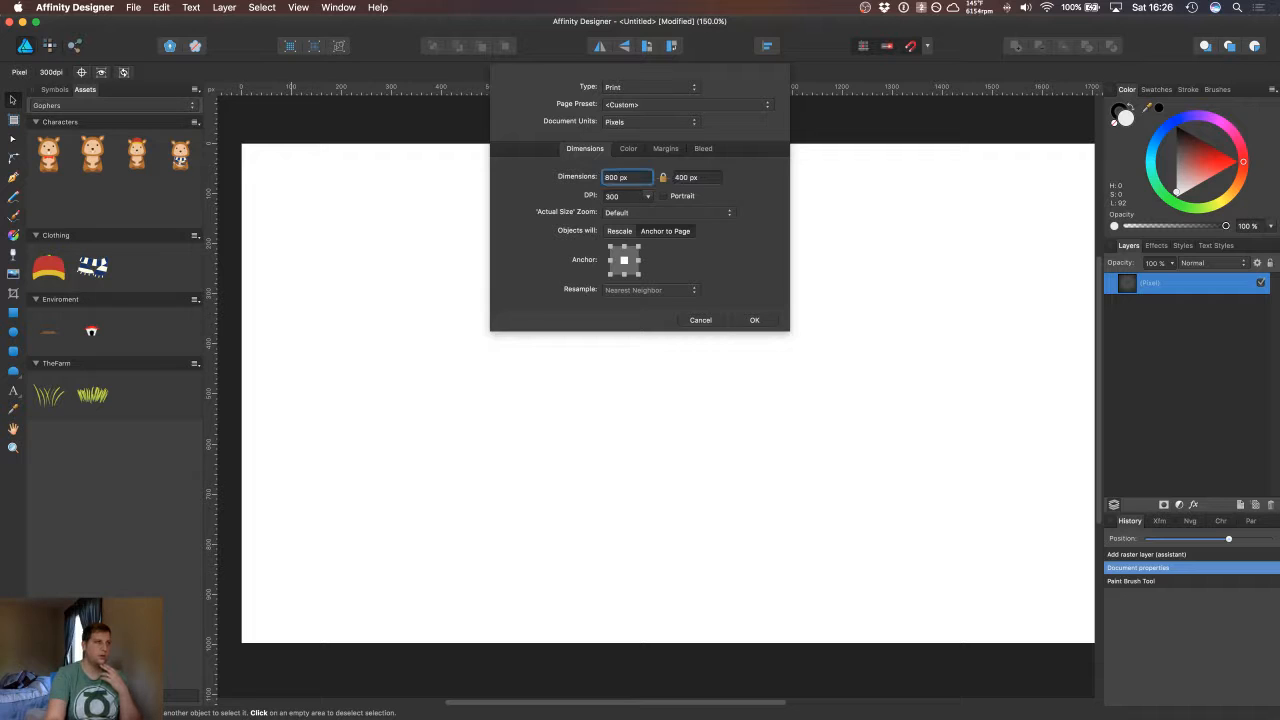
click(778, 320)
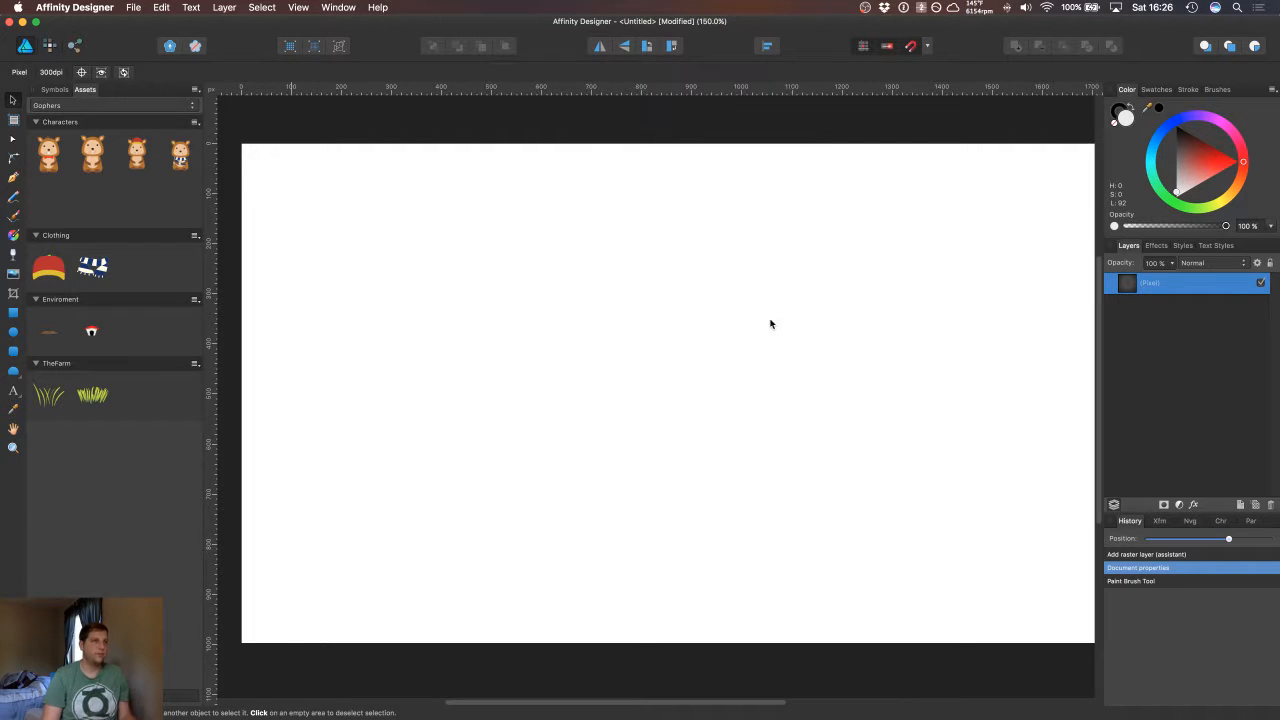
Step: Delete the existing pixel layer and add a new empty layer in its place
click(13, 312)
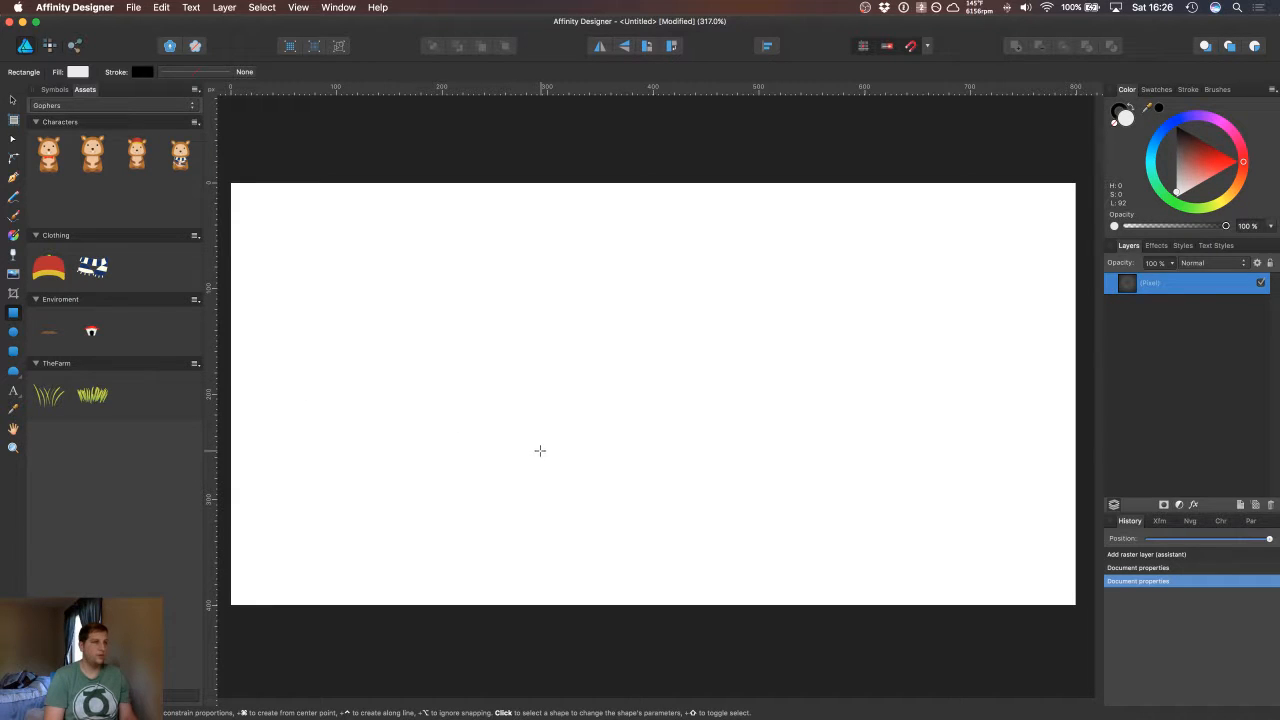
right_click(1146, 287)
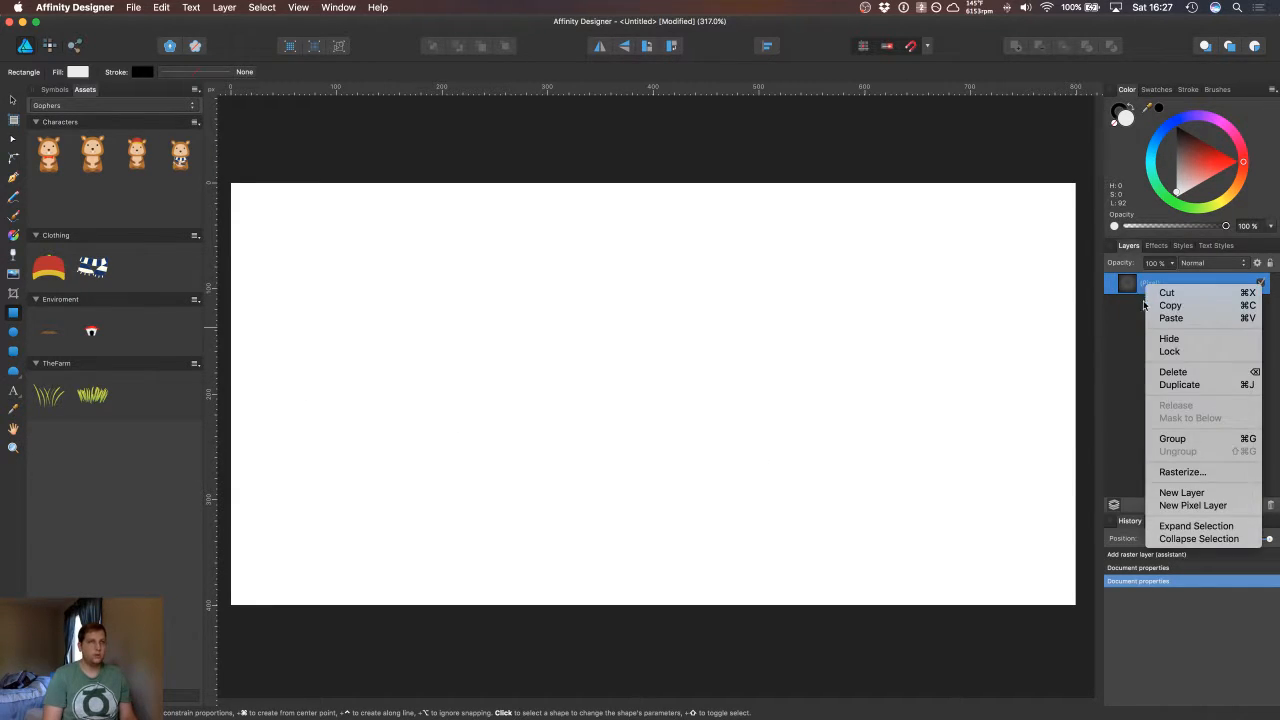
click(1165, 374)
click(1241, 505)
key(a)
drag(498, 433, 501, 456)
Step: Draw a rectangle about 90 × 45 px below the canvas centre and an ellipse about 130 × 90 px in the canvas's upper right
click(13, 314)
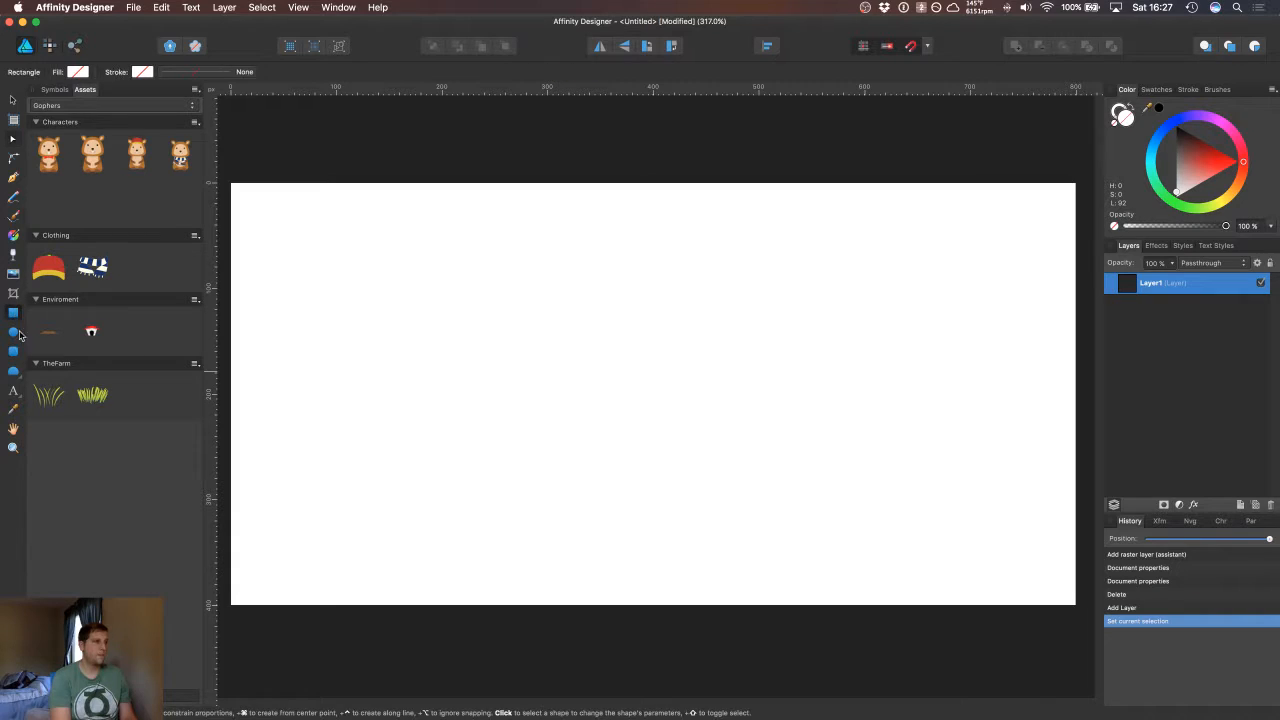
drag(516, 447, 613, 496)
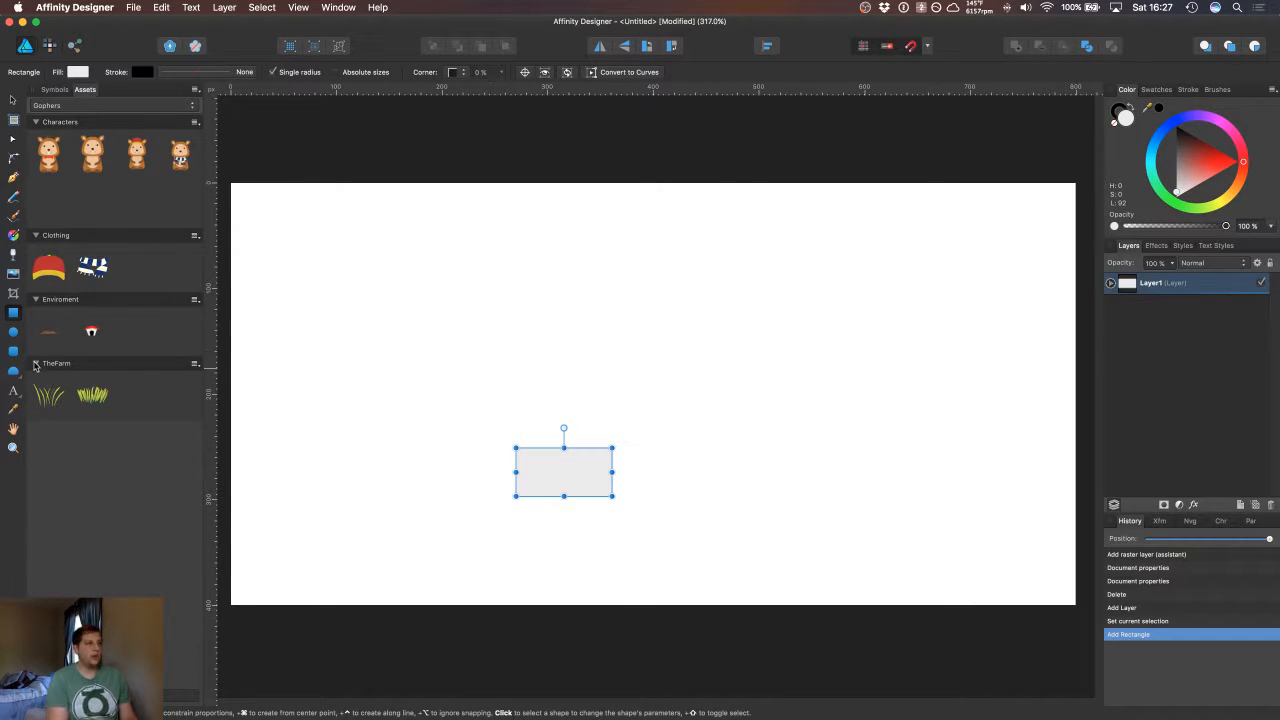
click(13, 333)
drag(871, 255, 966, 343)
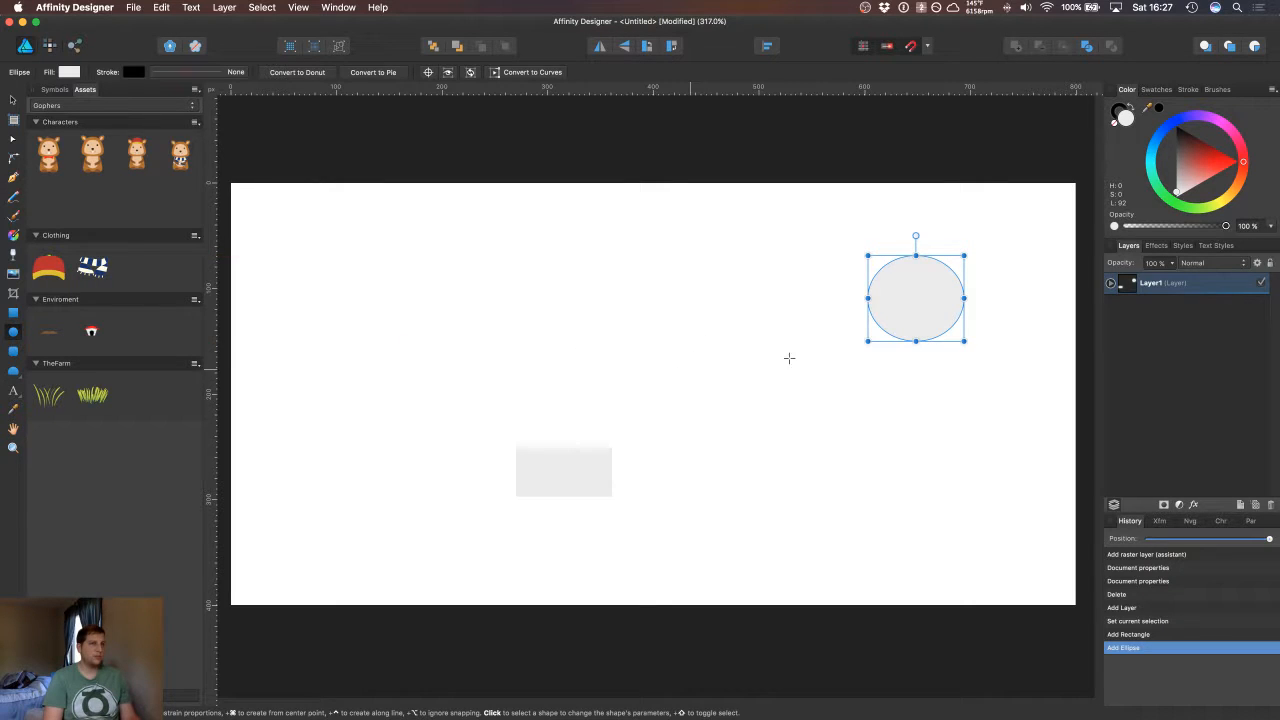
drag(963, 341, 955, 329)
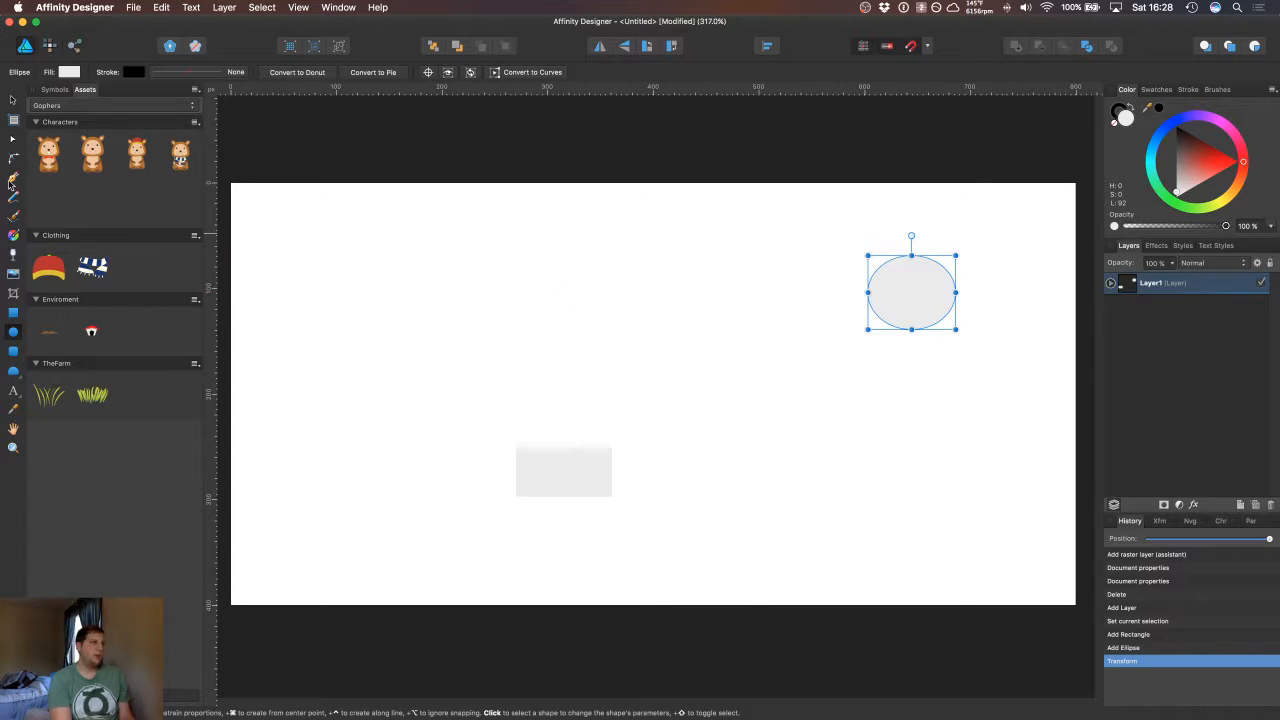
click(14, 316)
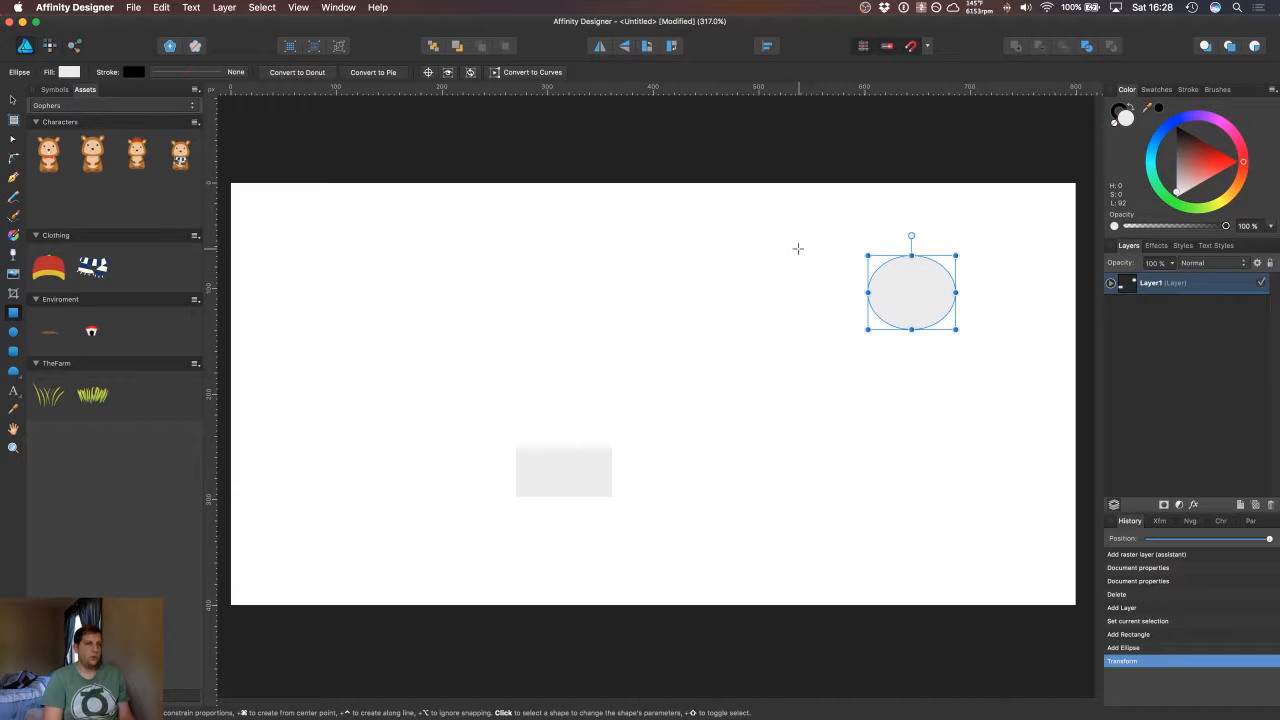
drag(868, 256, 808, 240)
Step: Draw a rectangle about 46 × 35 px touching the ellipse's left side, undoing the stray tiny rectangle
drag(725, 256, 818, 291)
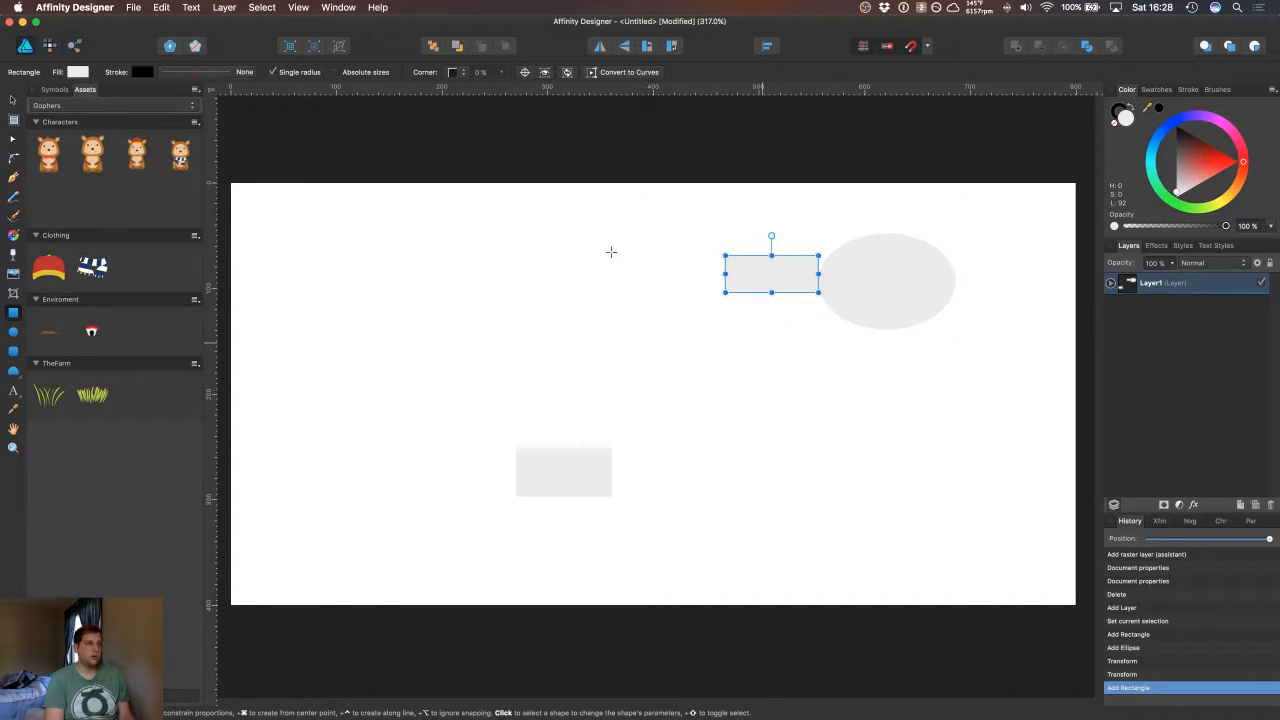
drag(727, 273, 769, 273)
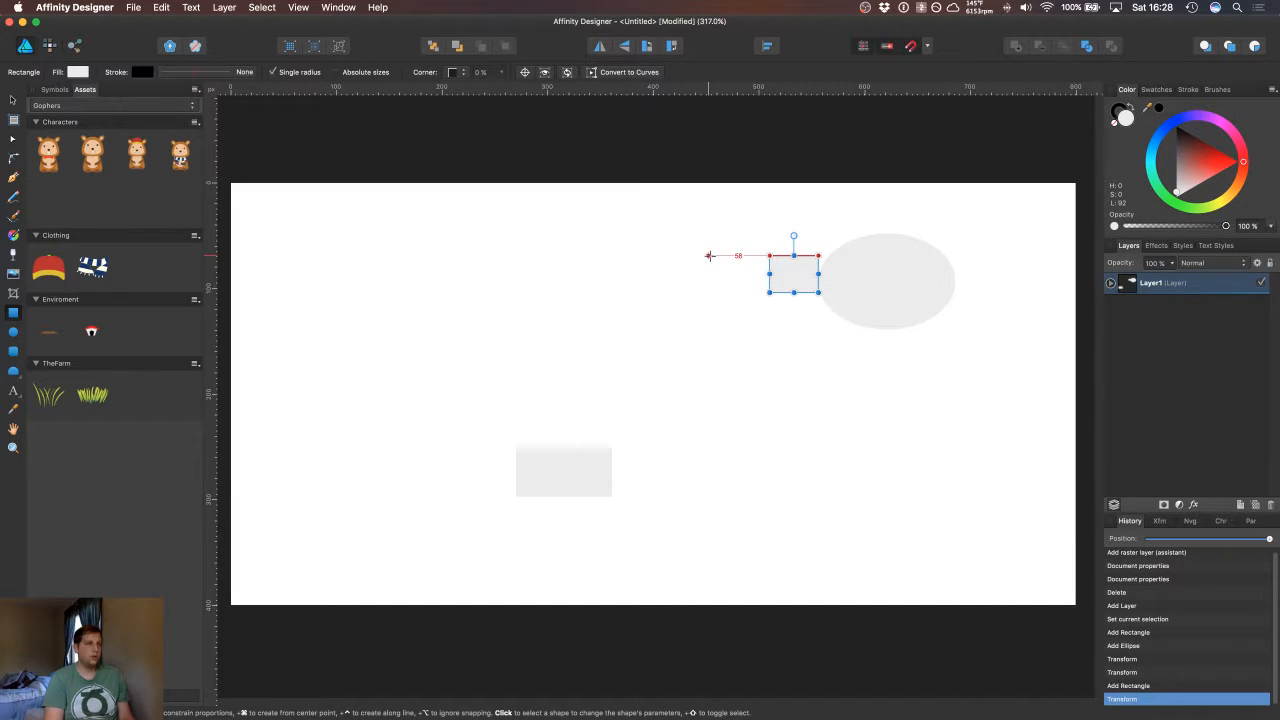
click(783, 270)
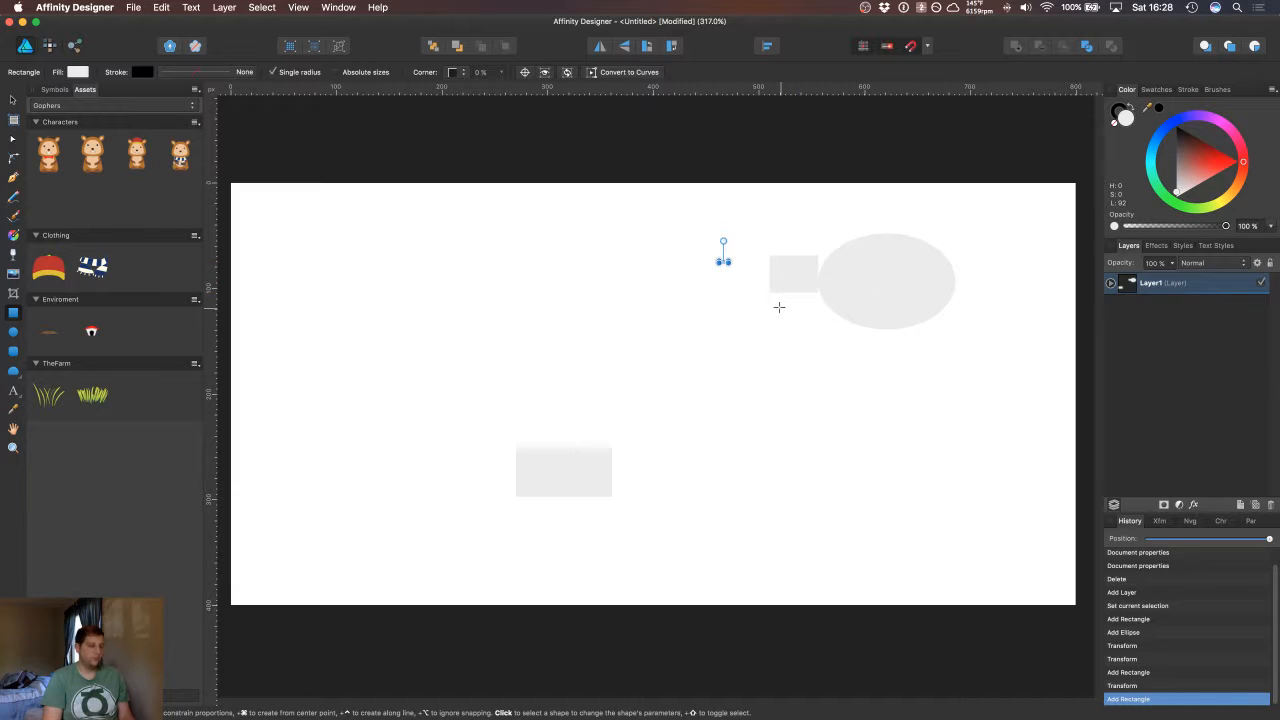
key(super+z)
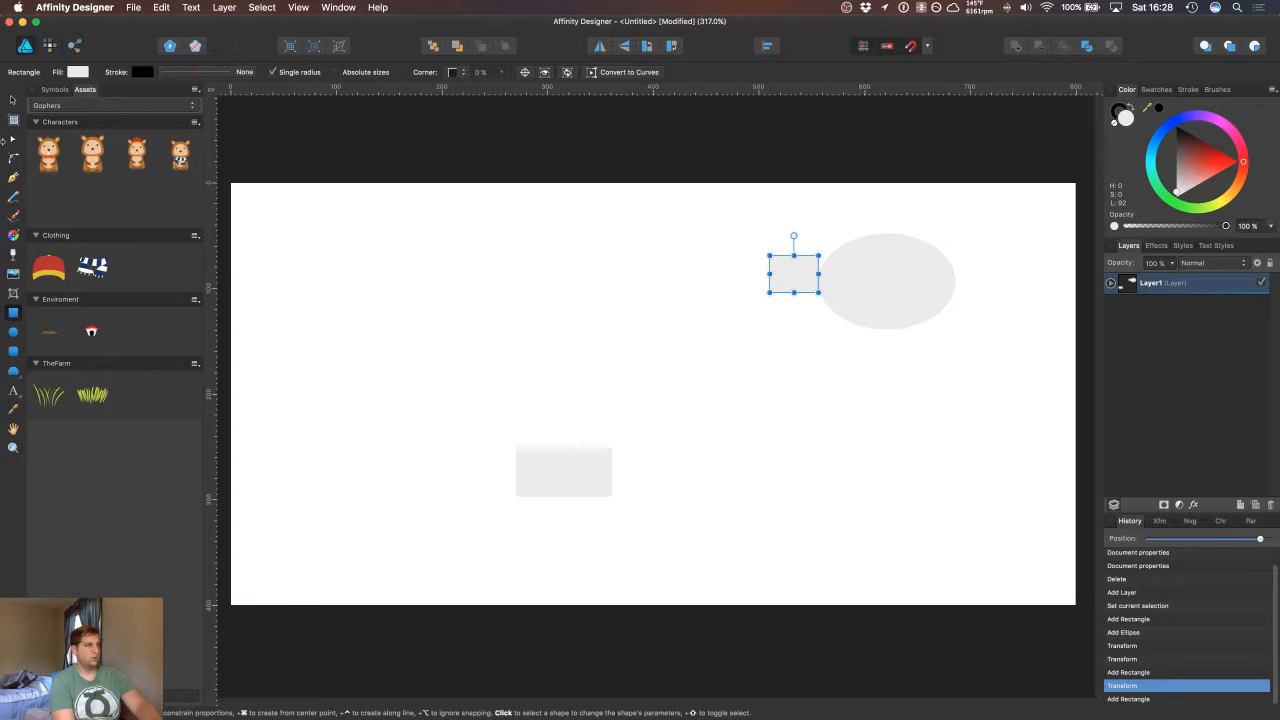
Step: Duplicate the small rectangle beside the ellipse and place the copy flush against its left edge
click(13, 102)
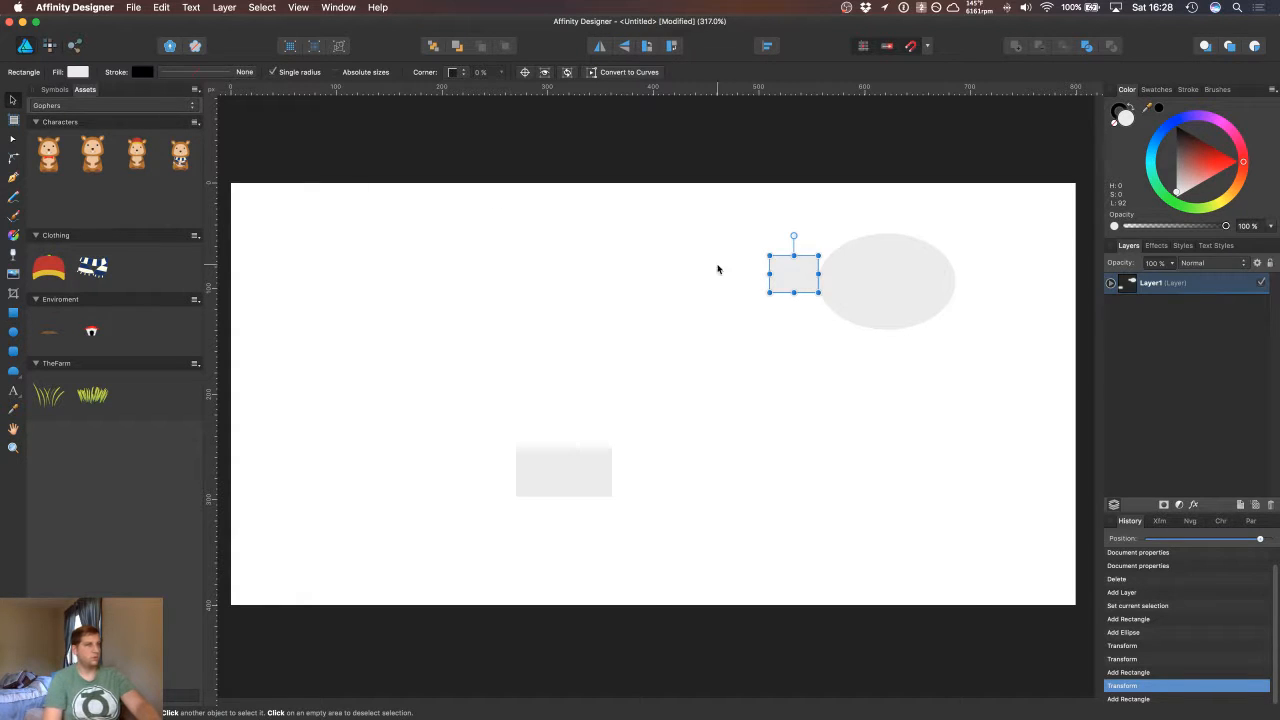
click(790, 278)
mouse_move(790, 278)
mouse_down()
mouse_move(768, 272)
mouse_move(792, 277)
mouse_up()
key(Escape)
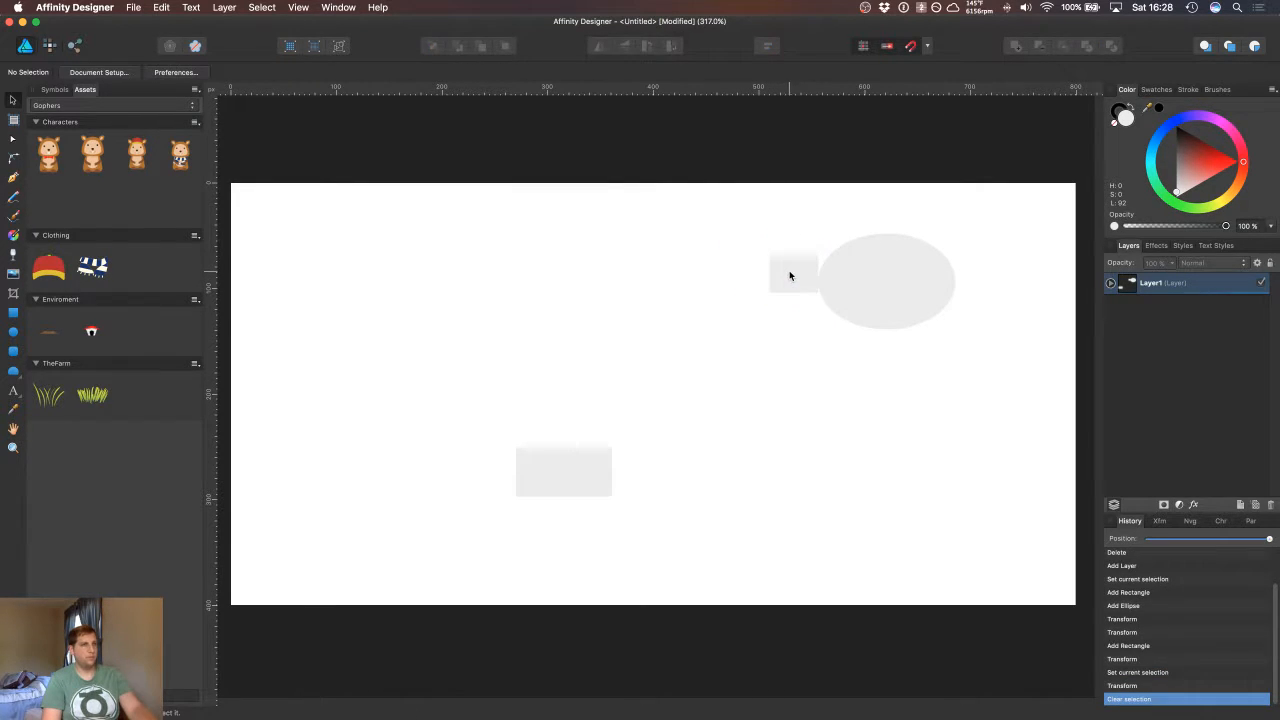
click(788, 270)
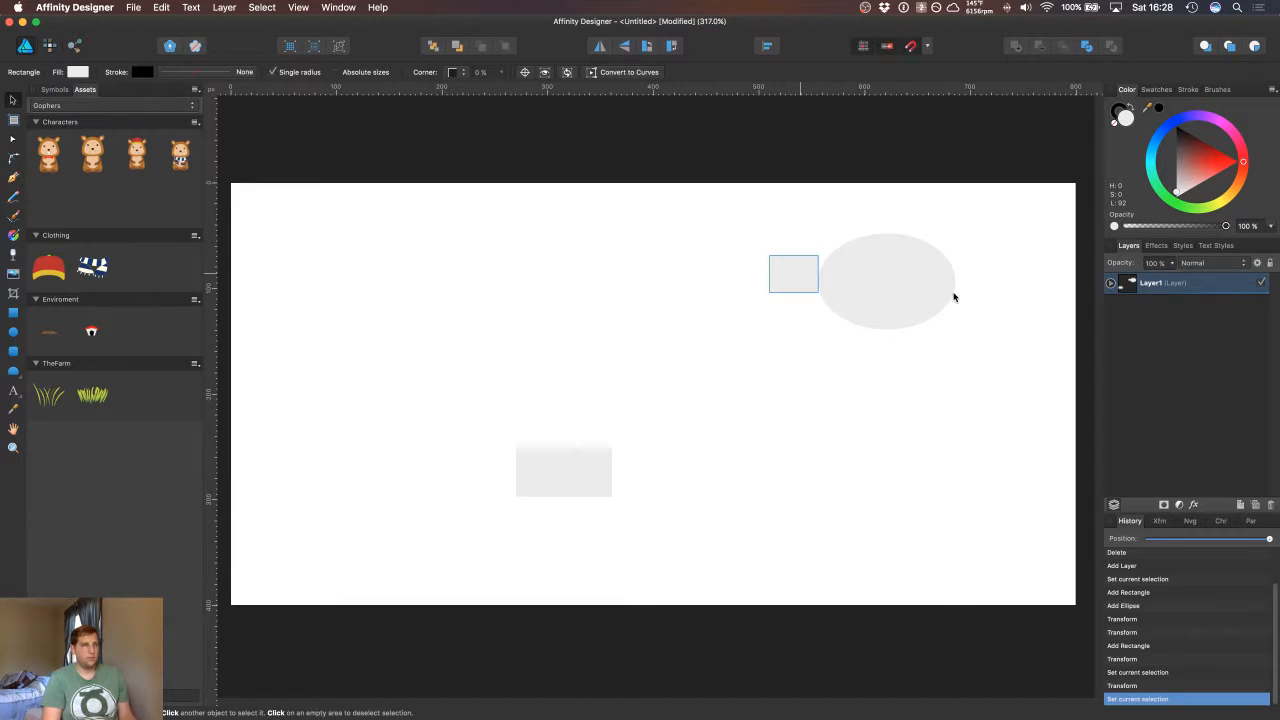
click(1111, 285)
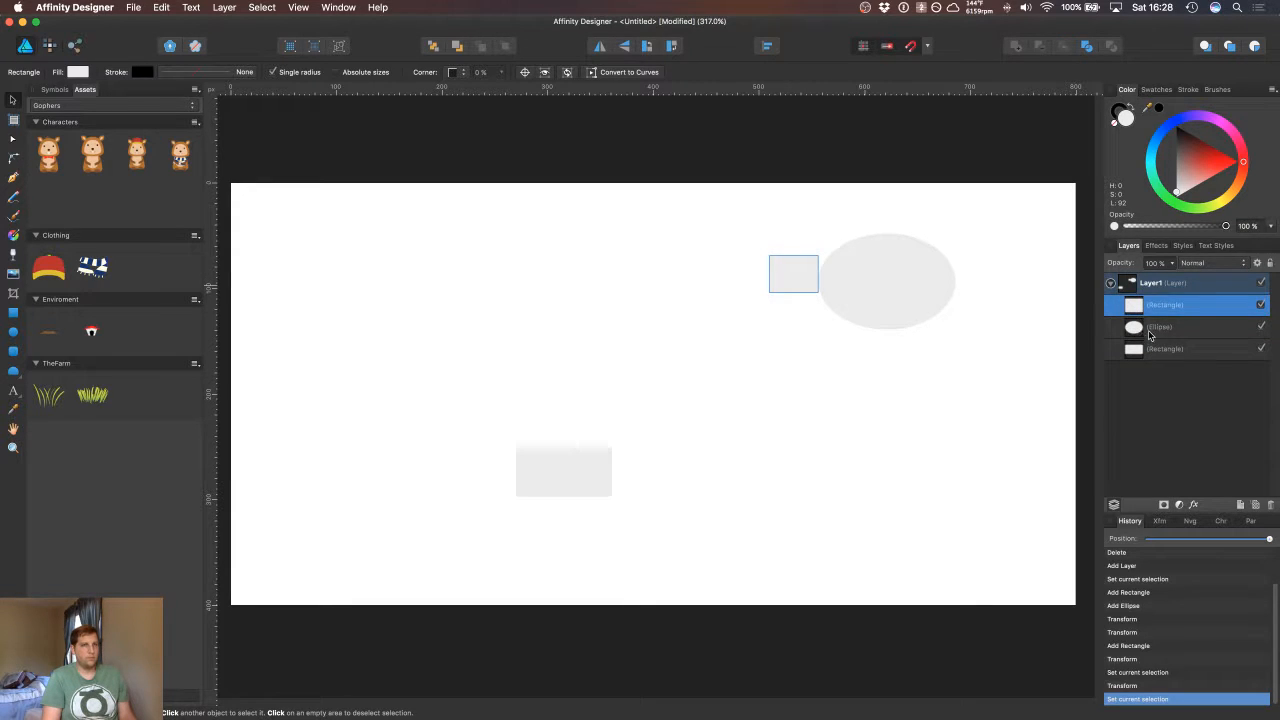
right_click(1165, 305)
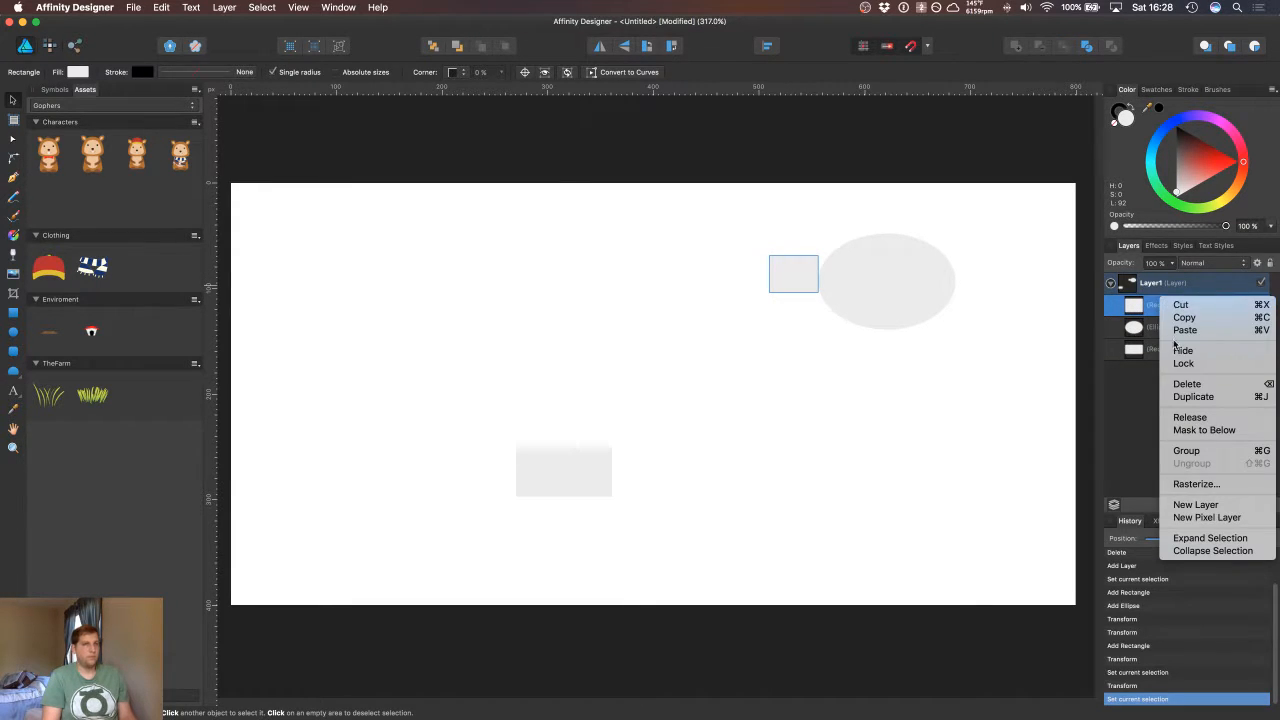
click(828, 343)
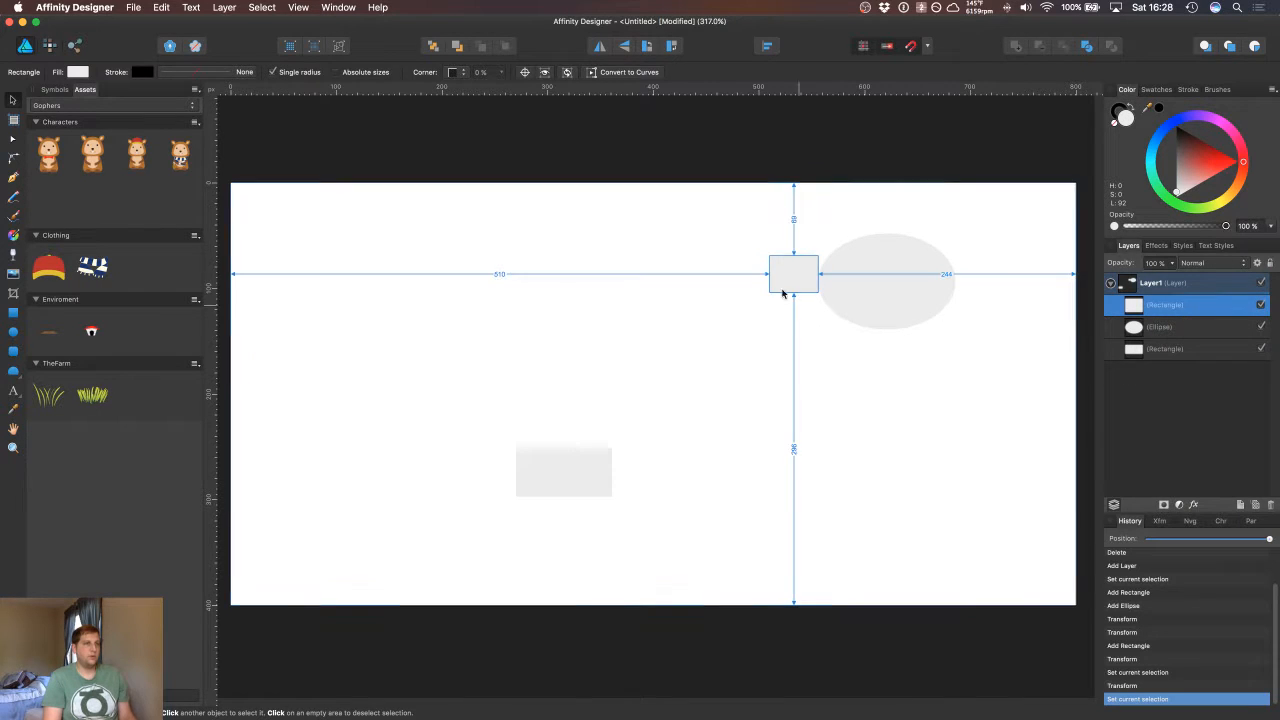
key(super+j)
mouse_move(740, 277)
mouse_down()
mouse_move(751, 292)
mouse_move(765, 276)
mouse_up()
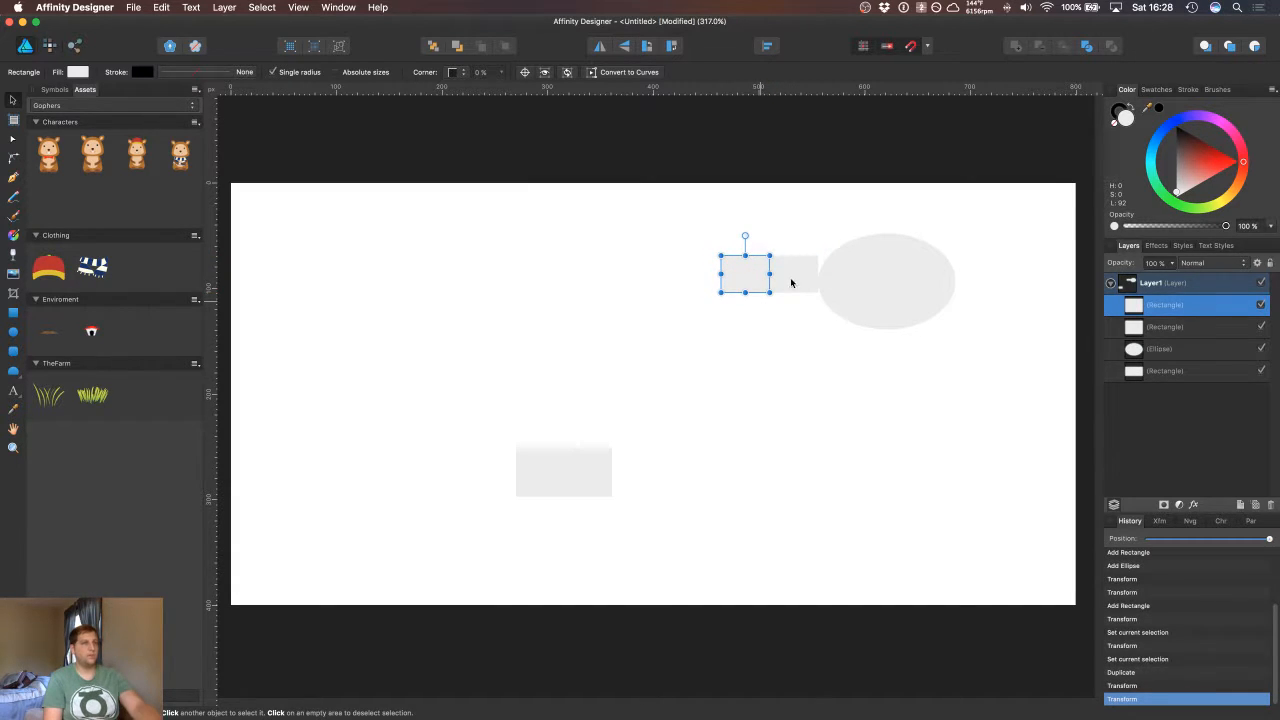
Step: Stretch the ellipse downward to about 115 px tall and fill it with bright green
click(790, 282)
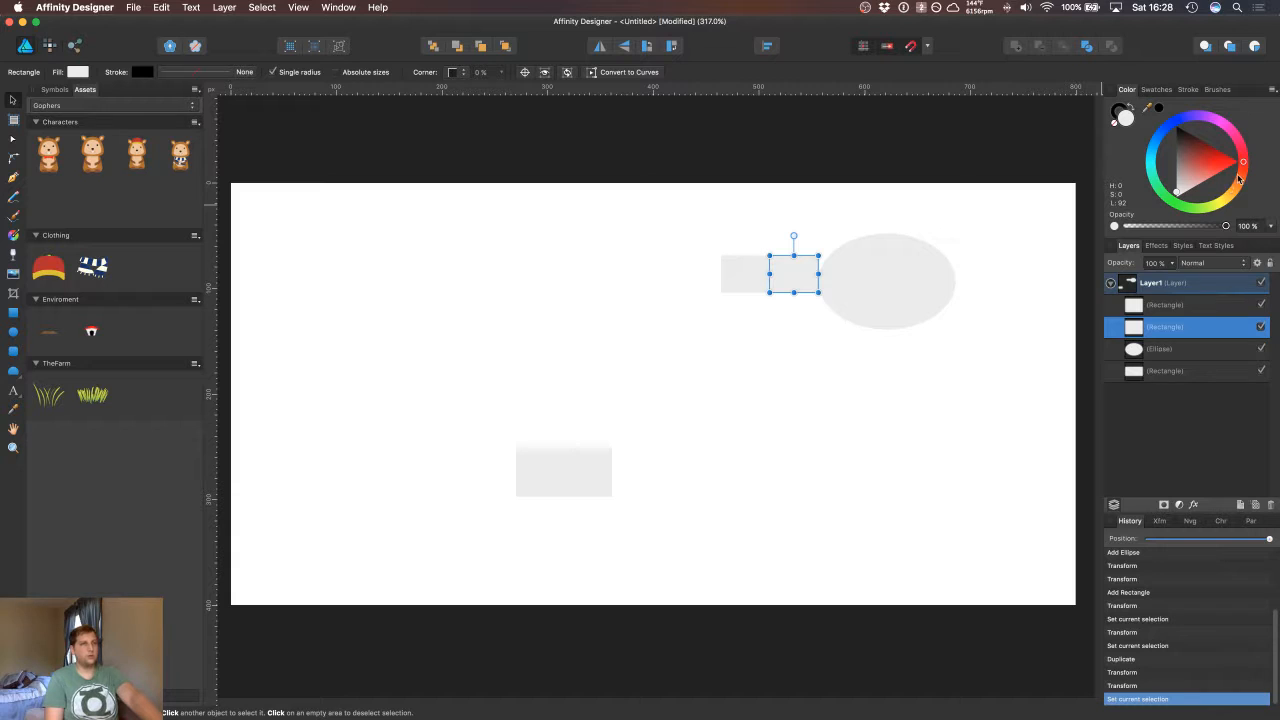
click(929, 270)
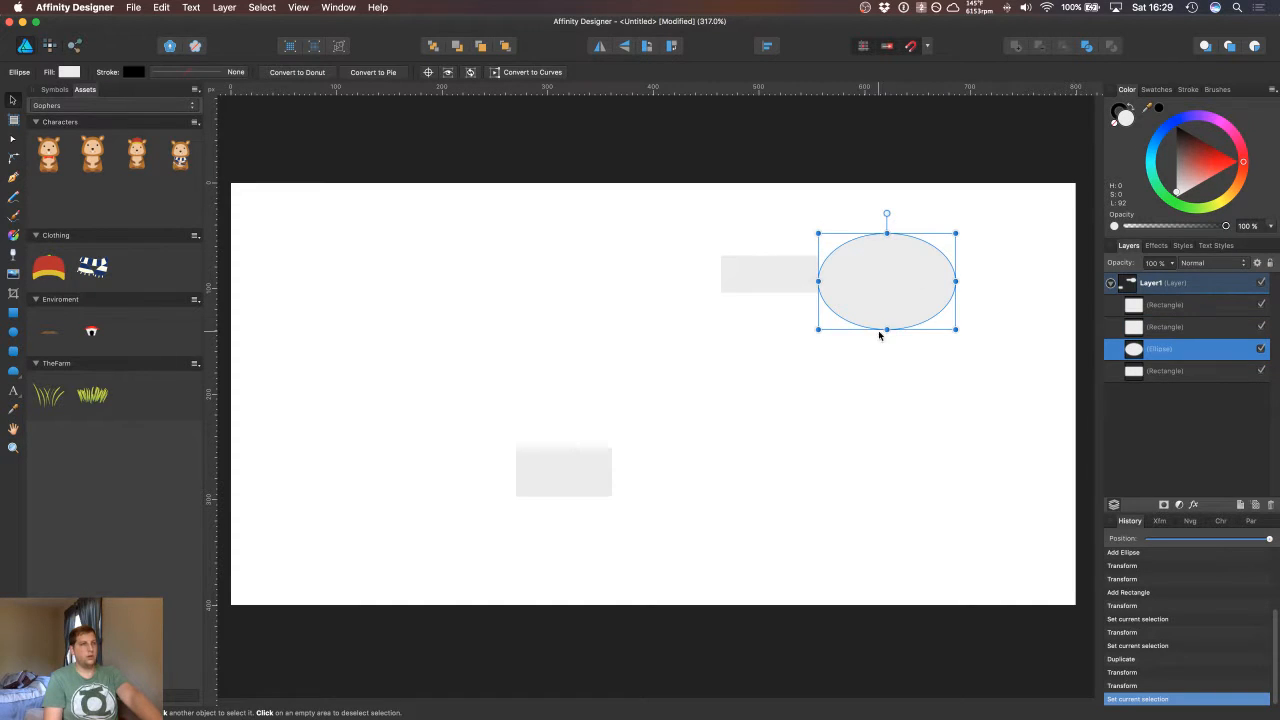
drag(887, 327, 887, 353)
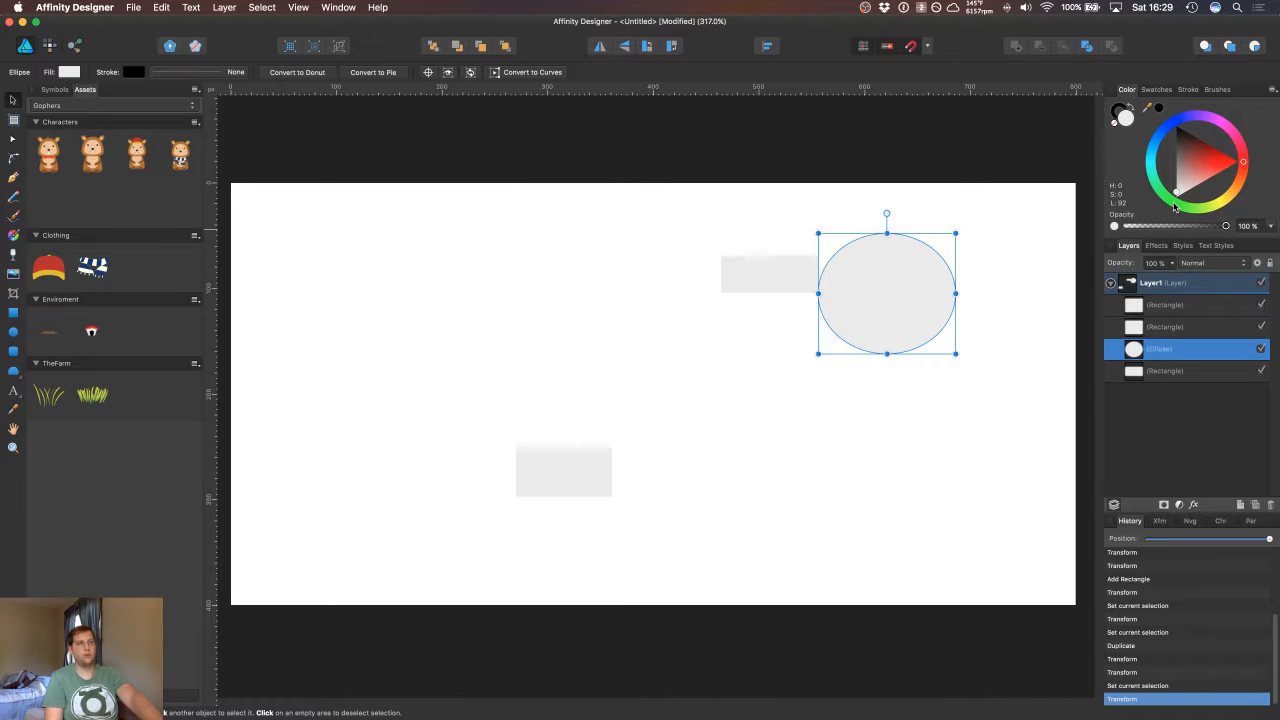
drag(1190, 213, 1183, 205)
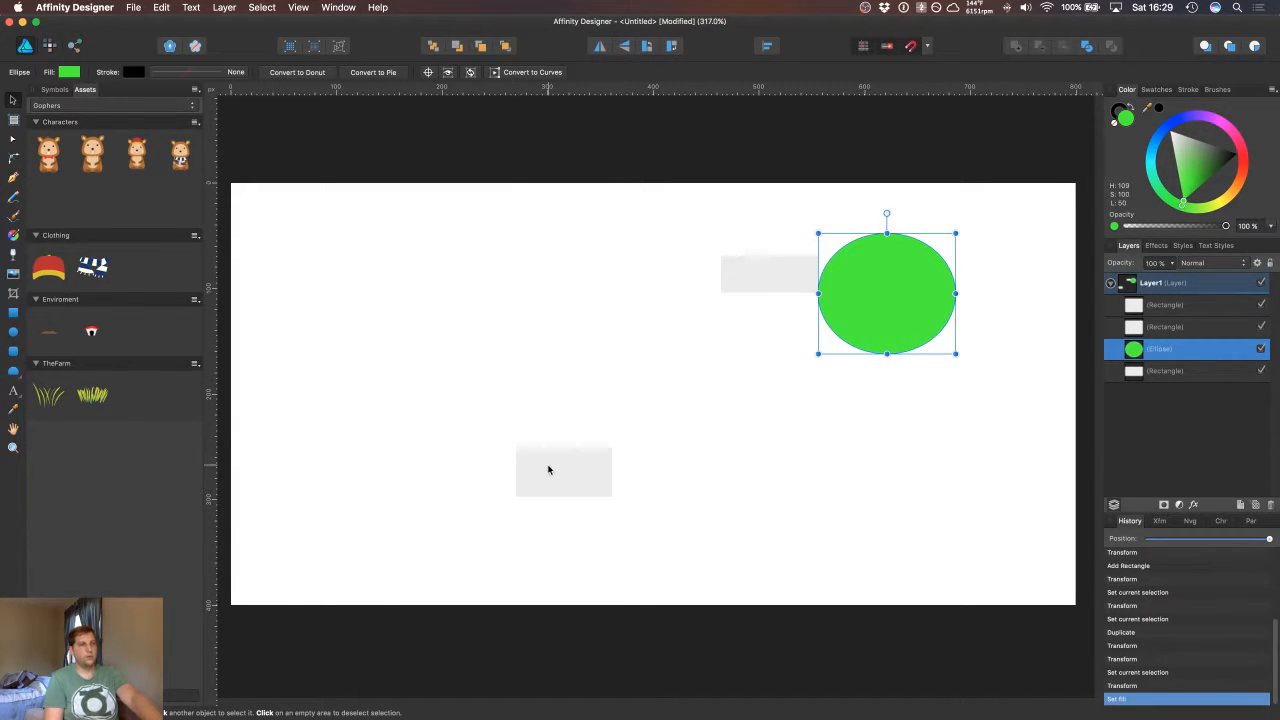
Step: Fill the rectangle below the canvas centre with muted reddish brown and the small rectangle touching the ellipse with bright red
click(547, 470)
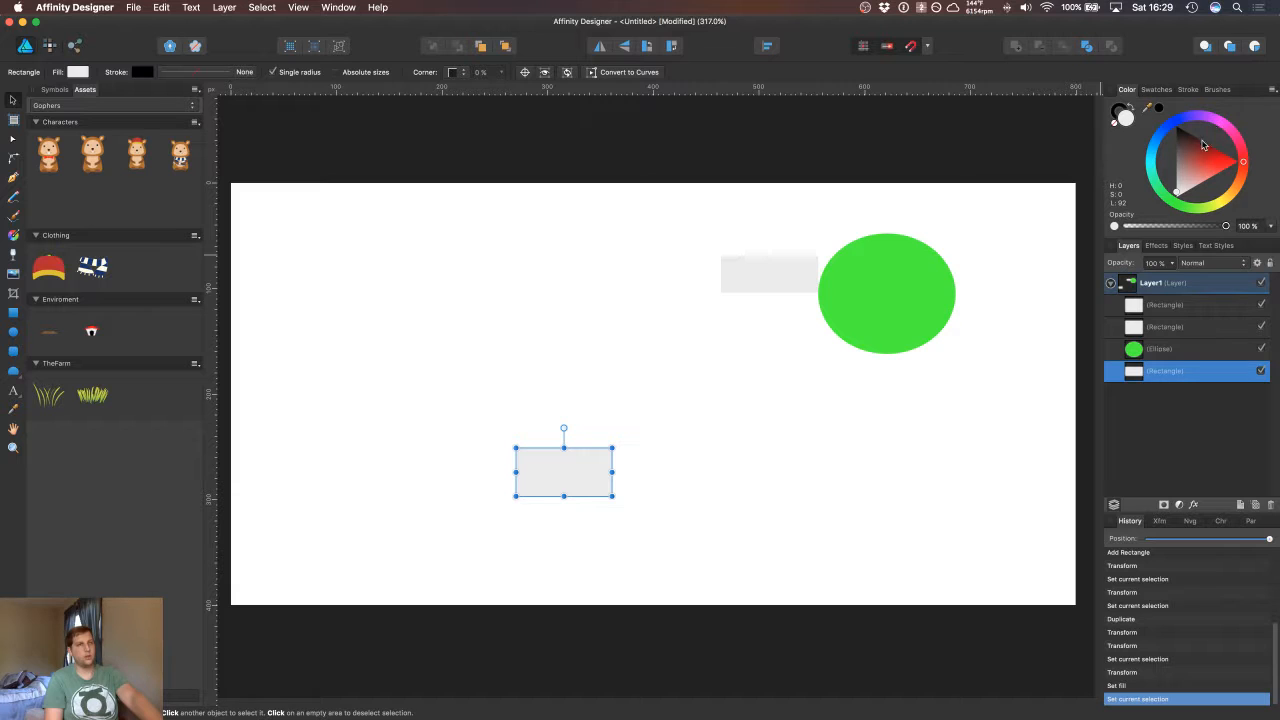
drag(1186, 159, 737, 273)
click(790, 274)
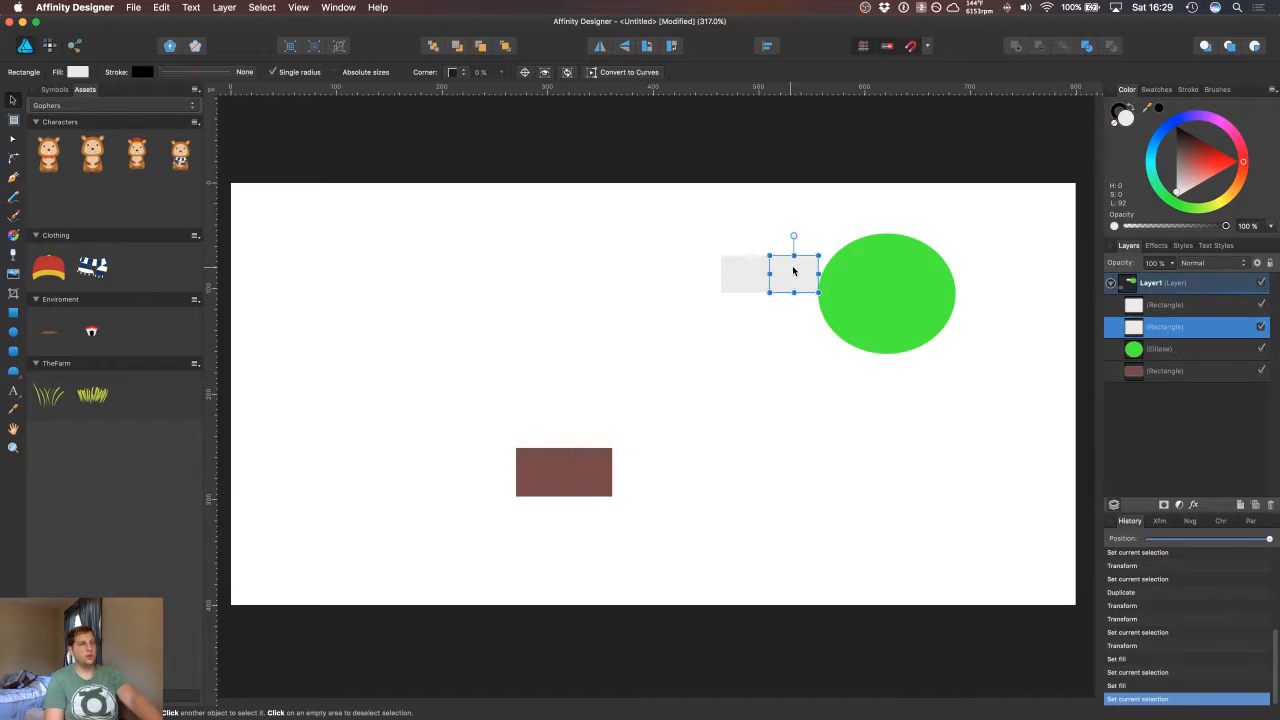
mouse_move(1191, 160)
mouse_down()
mouse_move(1190, 147)
mouse_move(1163, 205)
mouse_move(1183, 207)
mouse_up()
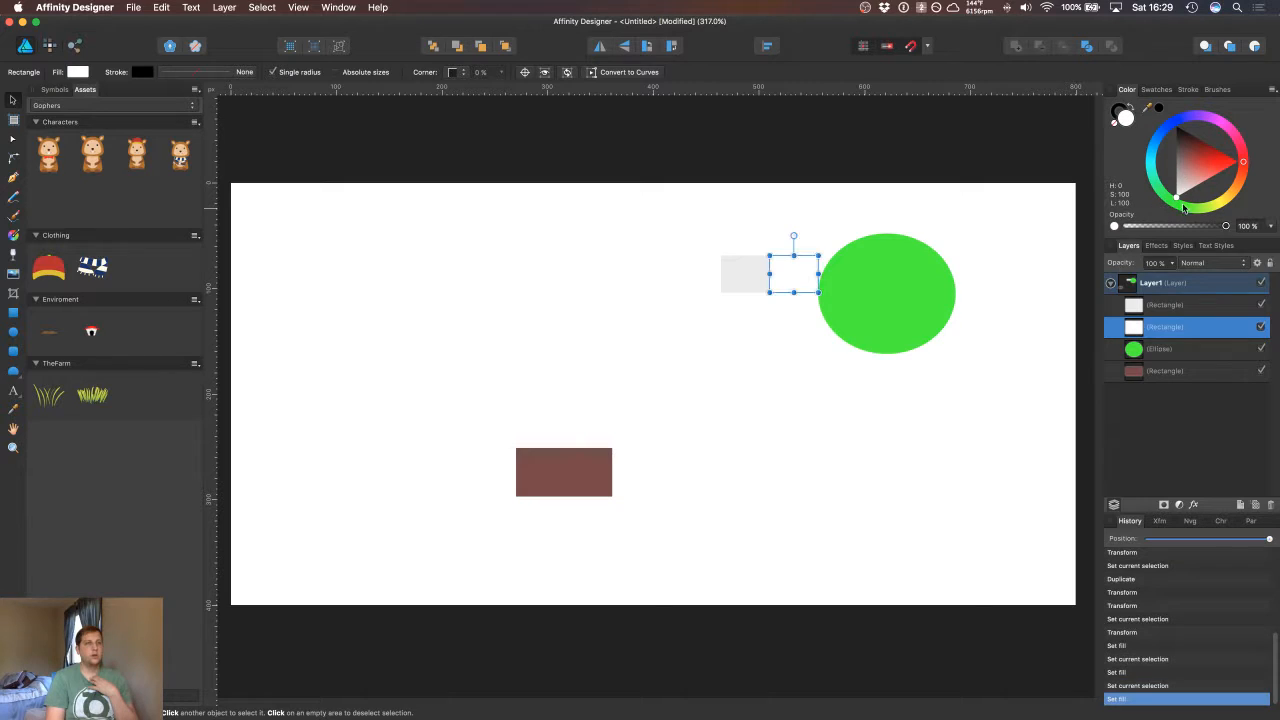
click(1244, 164)
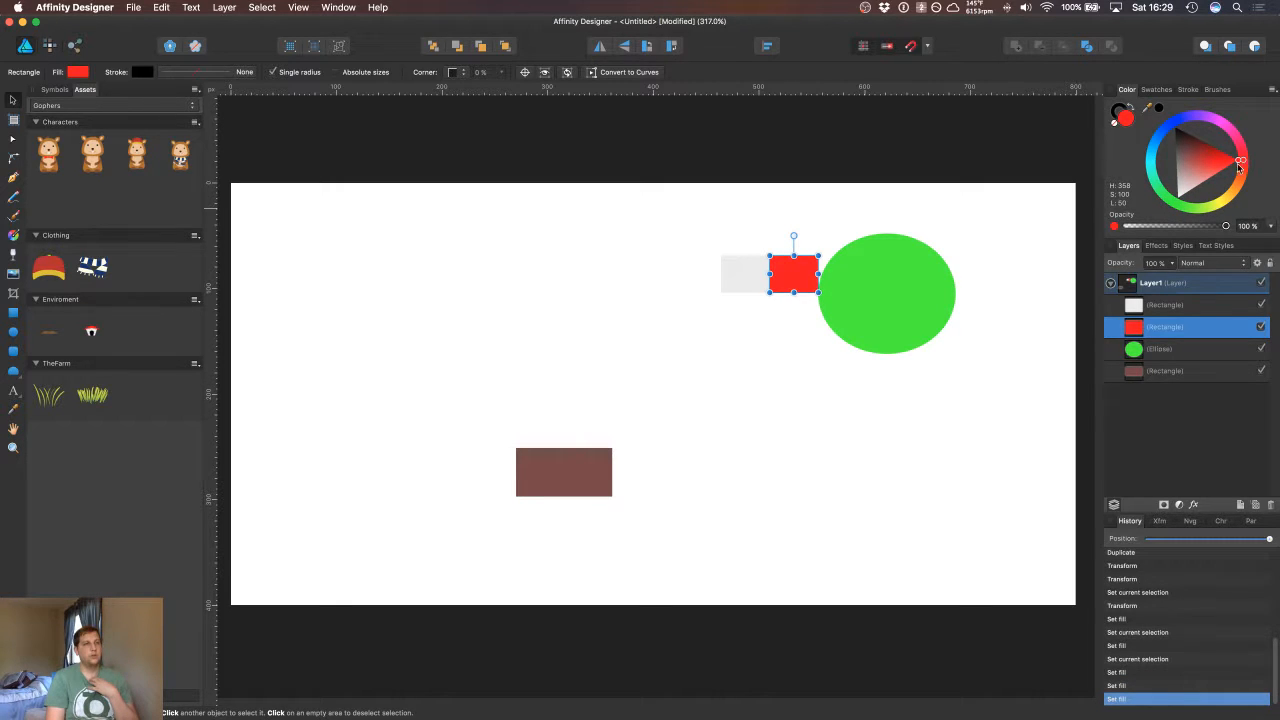
Step: Fill the small grey rectangle beside the red one with orange at hue 27, saturation 100 and lightness 50
click(748, 273)
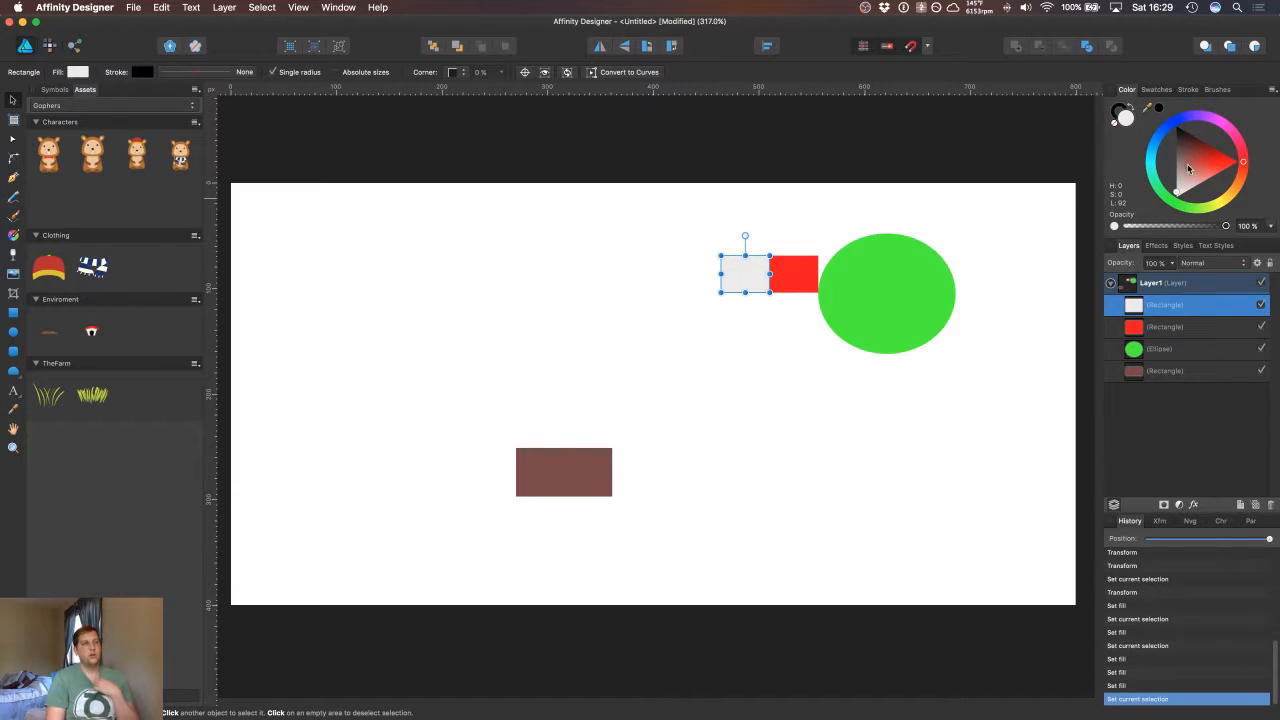
click(1237, 191)
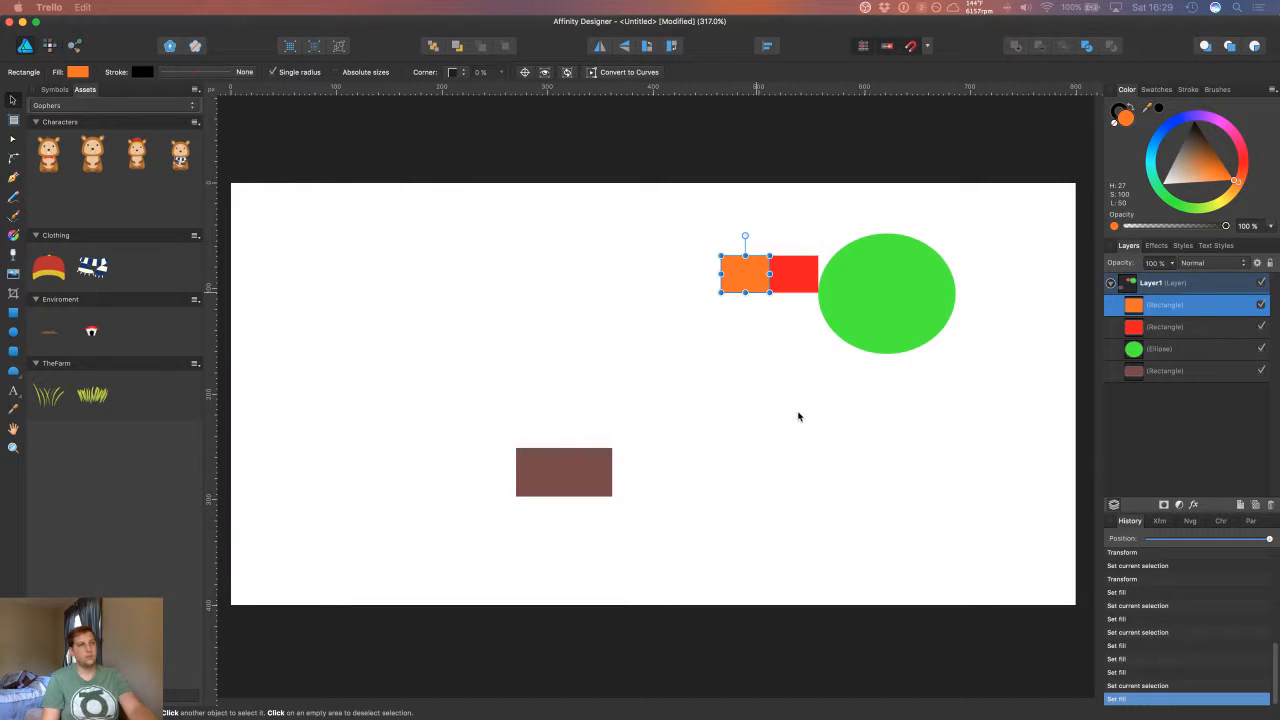
click(798, 416)
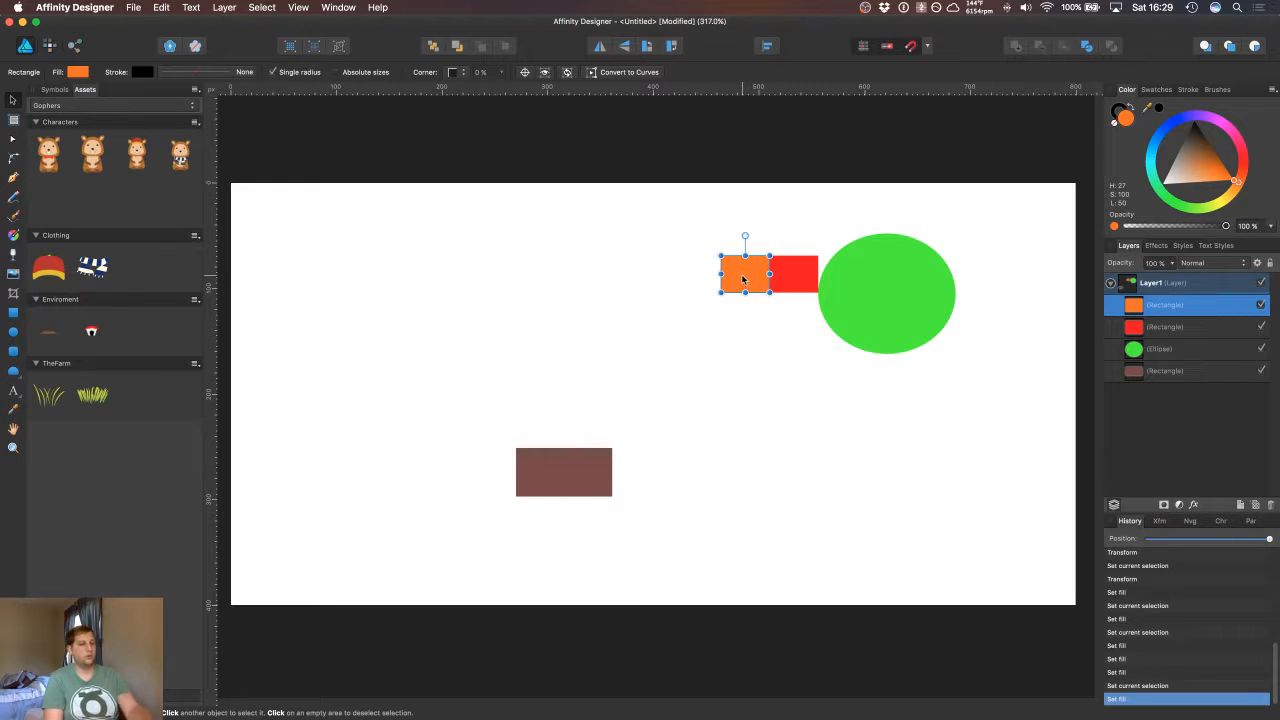
Step: Duplicate the orange rectangle, place the copy to its left and fill it with brown at hue 27, saturation 52 and lightness 32
key(super+j)
drag(749, 273, 692, 292)
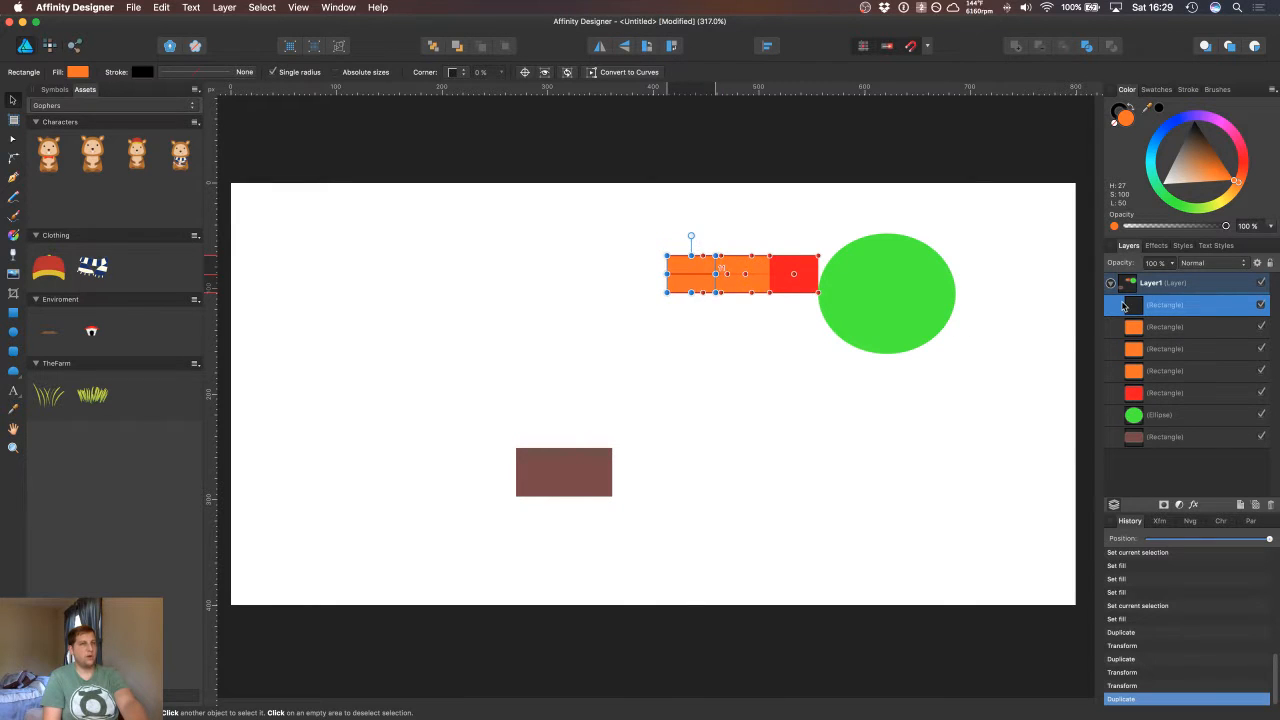
drag(1197, 165, 1203, 153)
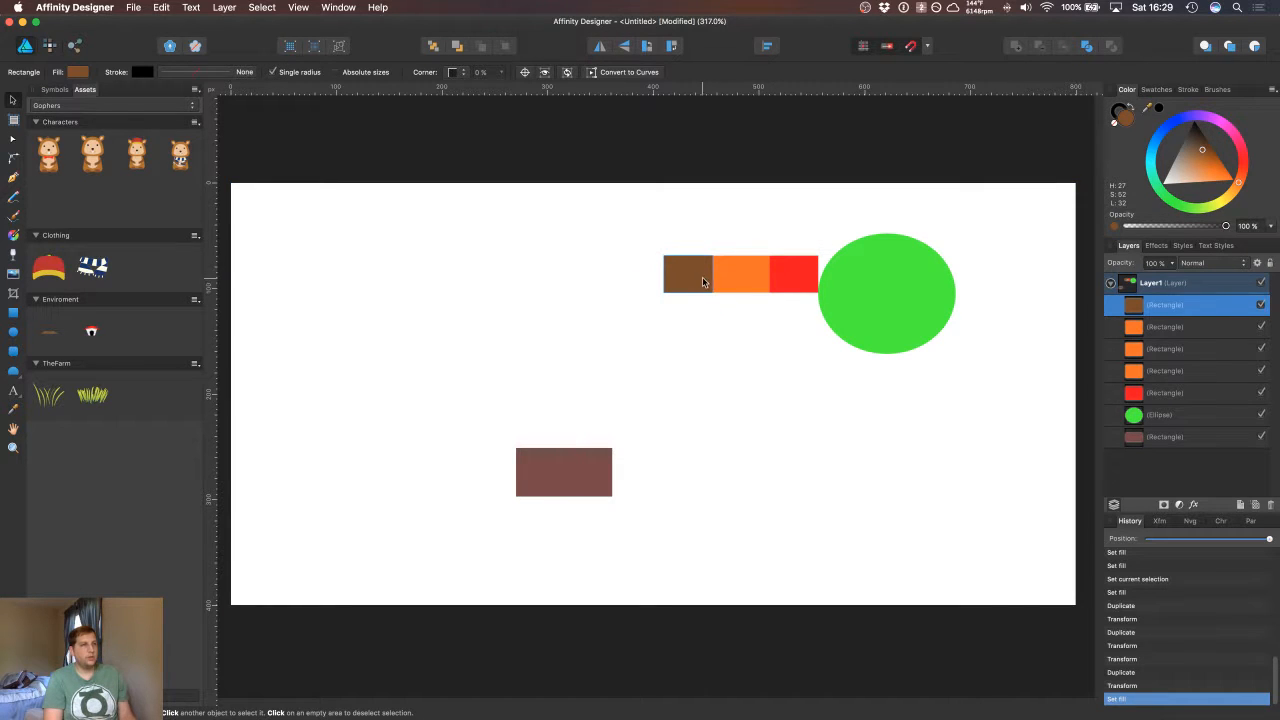
Step: Delete the two surplus orange rectangles directly beneath the brown one in the layer order
shift+click(1183, 330)
shift+click(1177, 352)
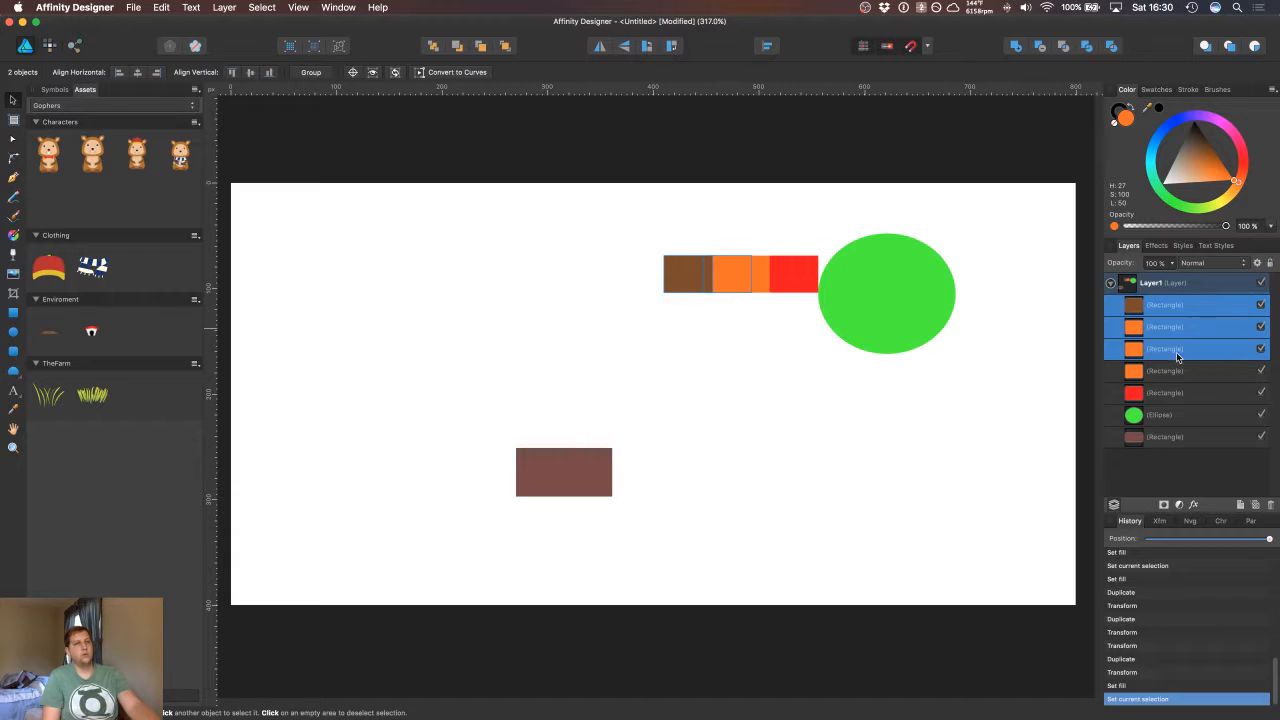
super+click(1177, 311)
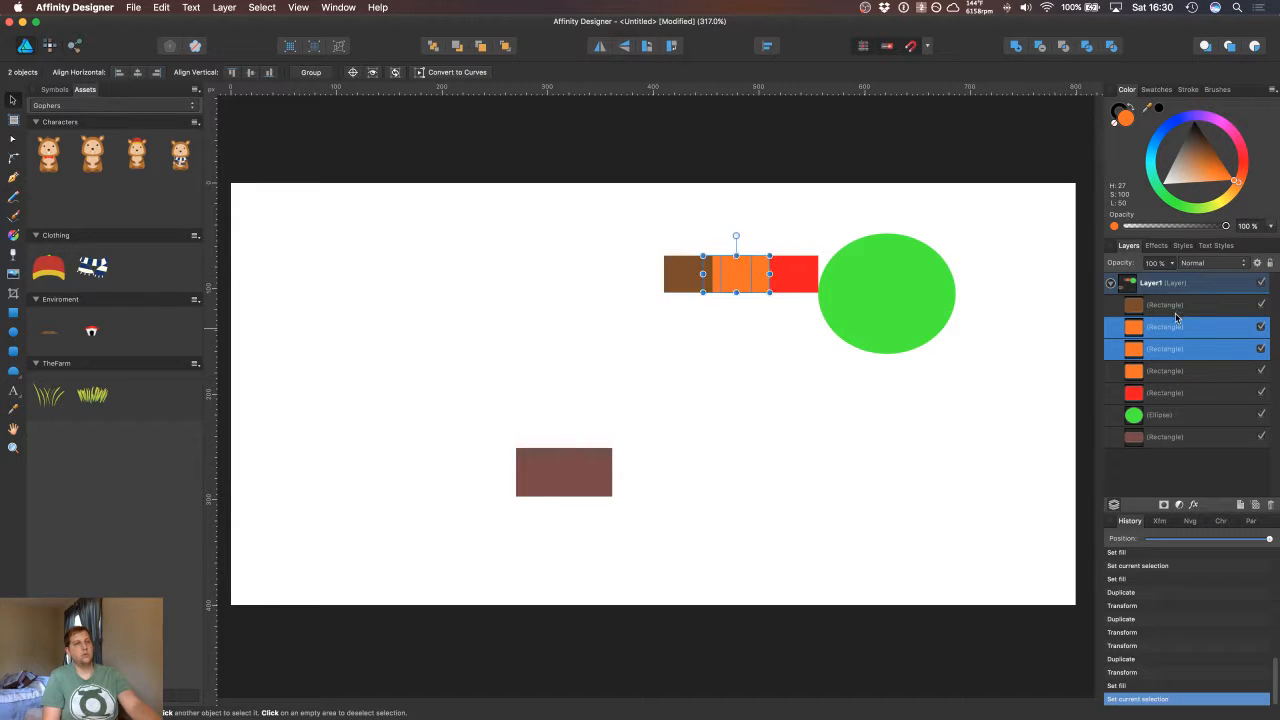
right_click(1170, 333)
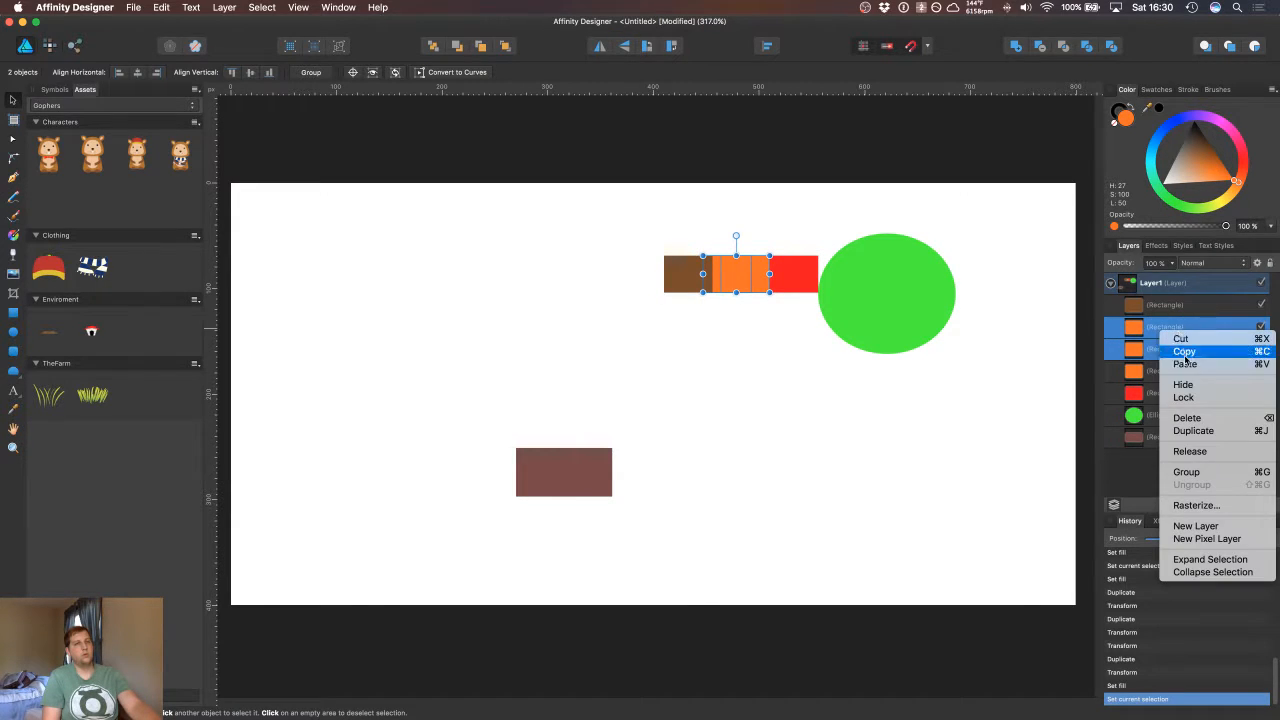
click(1183, 417)
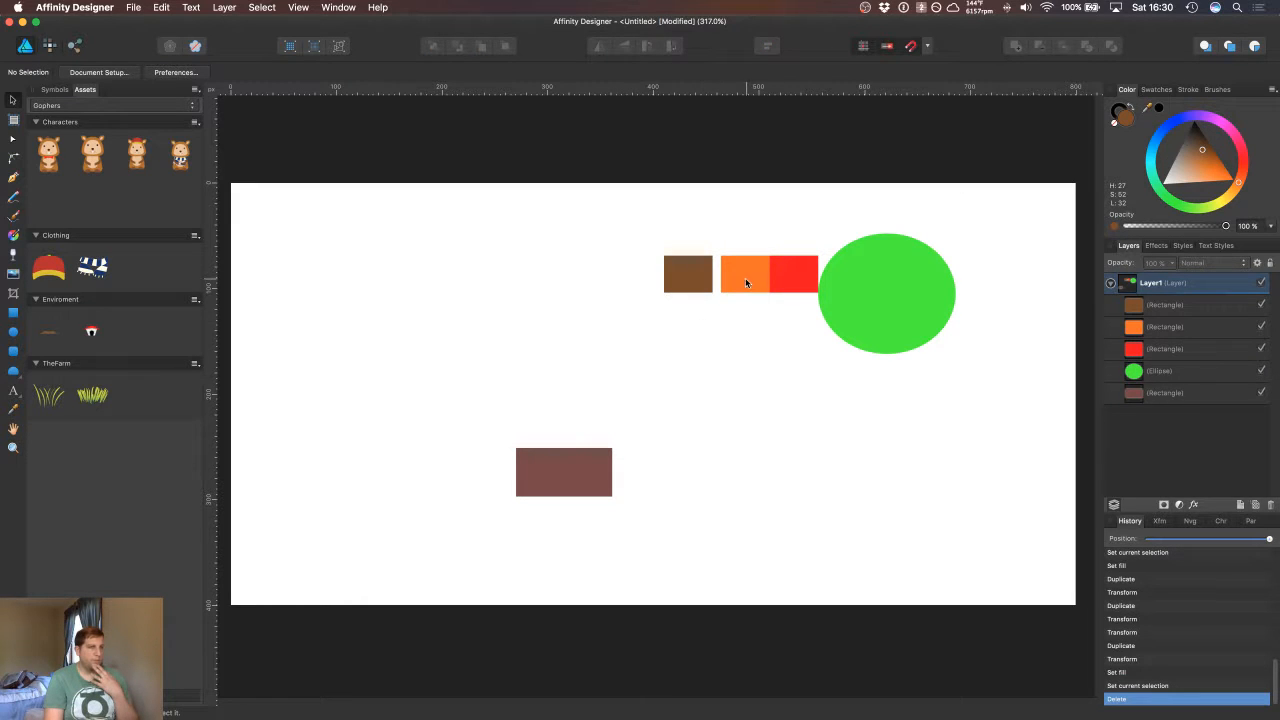
Step: Try to shift the brown rectangle against the orange one, and undo the accidental duplicate and its moves
click(684, 275)
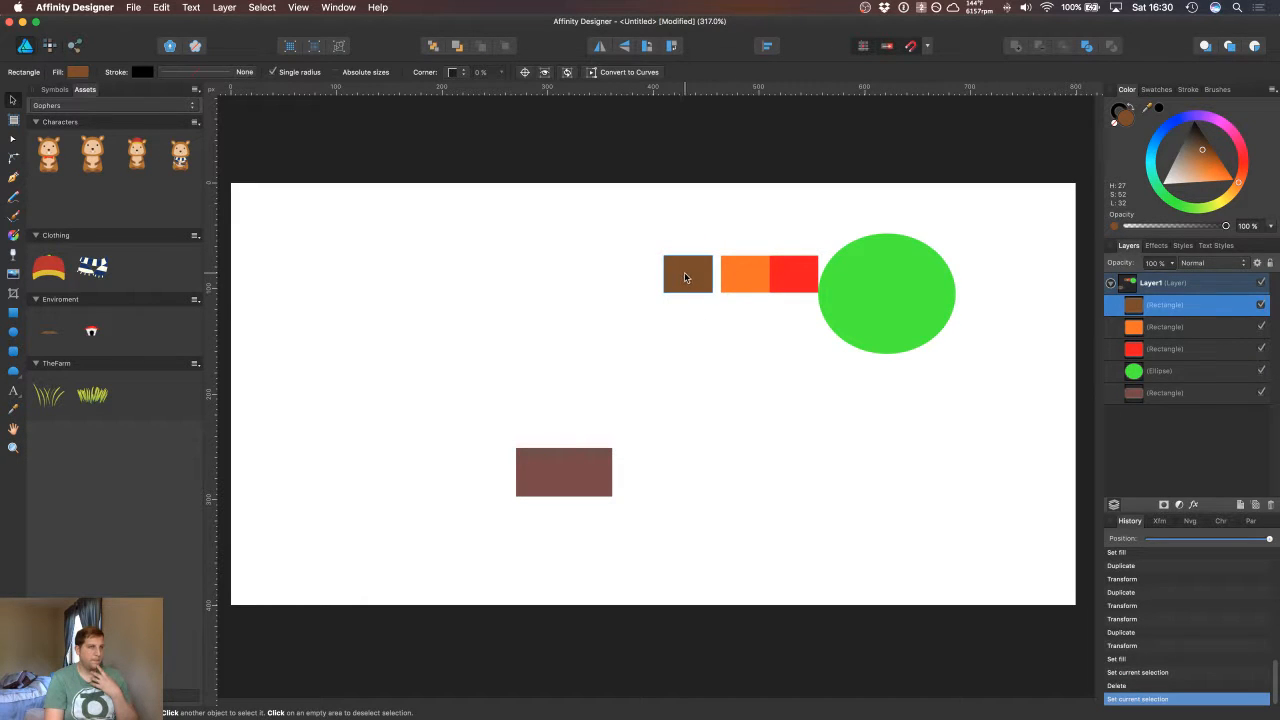
drag(697, 279, 699, 280)
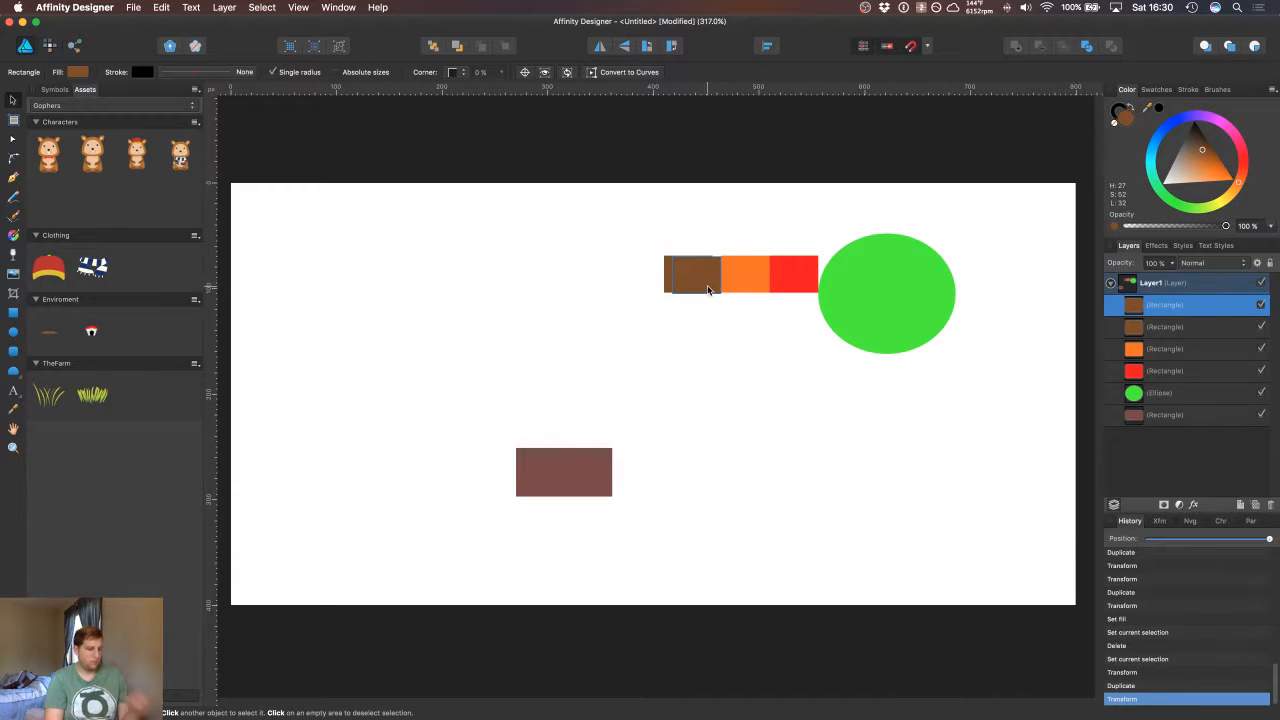
drag(704, 282, 694, 279)
key(super+z)
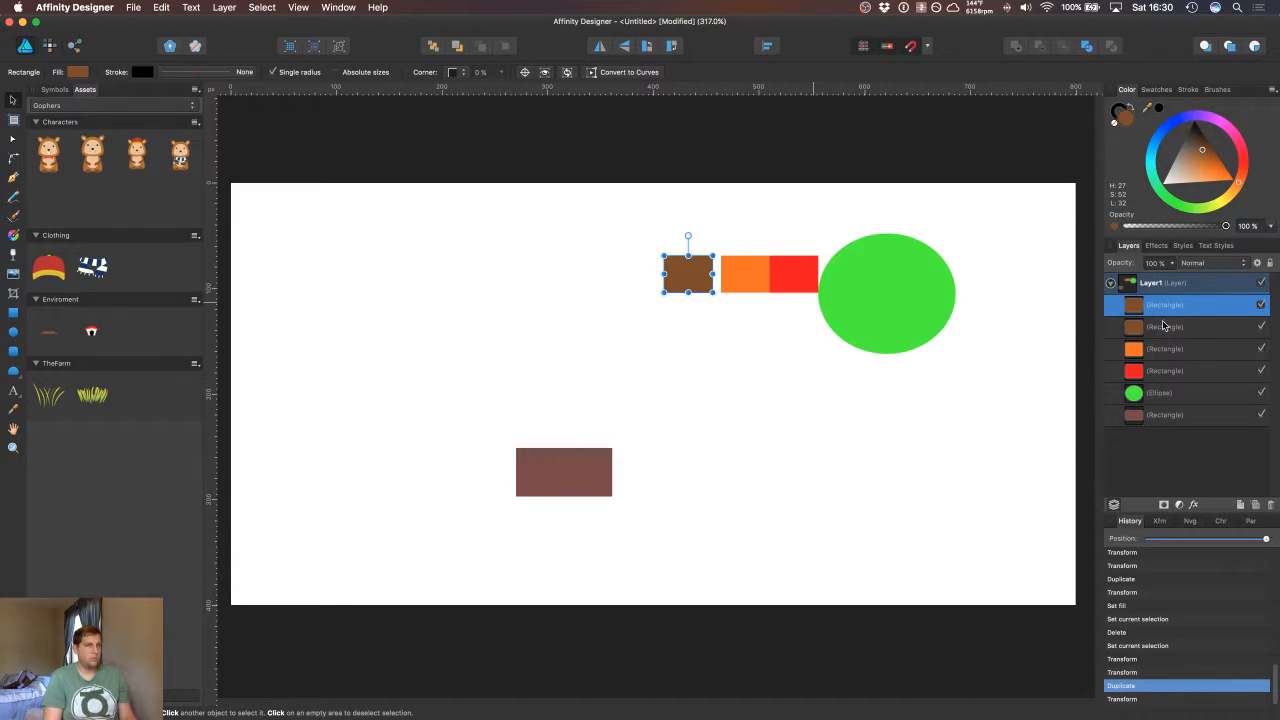
key(super+z)
key(super+z)
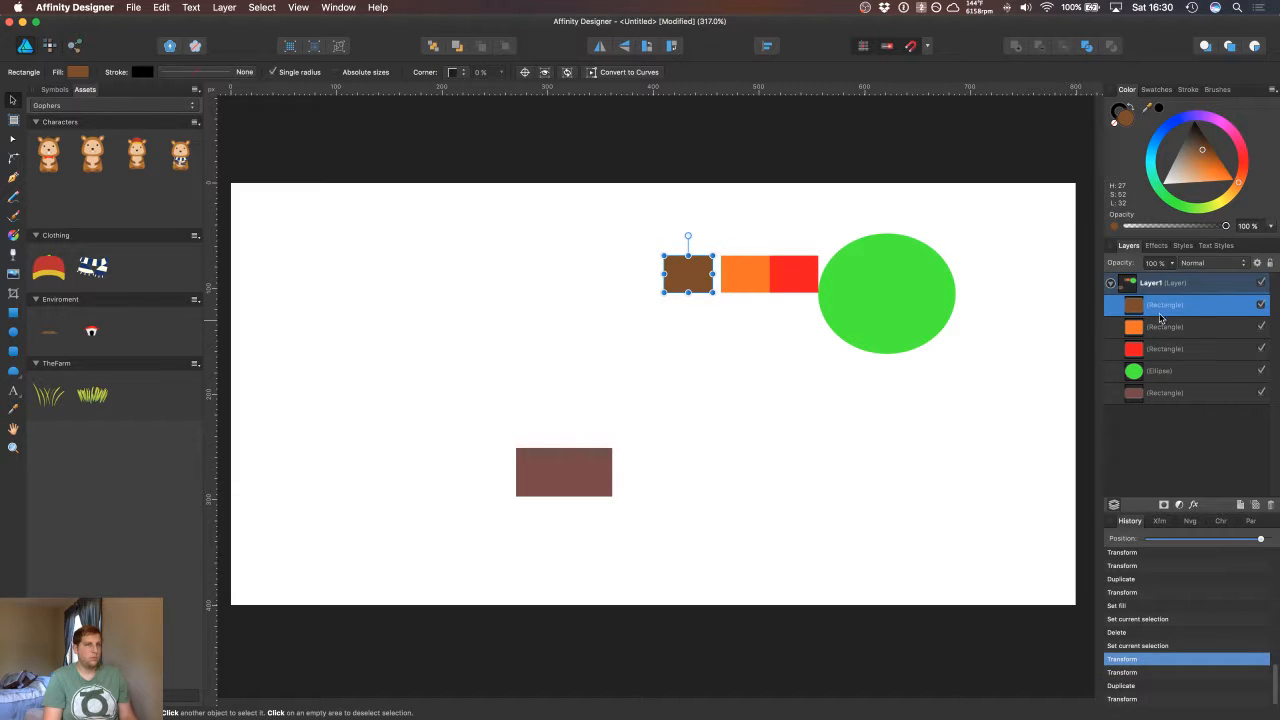
shift+click(1163, 328)
key(super)
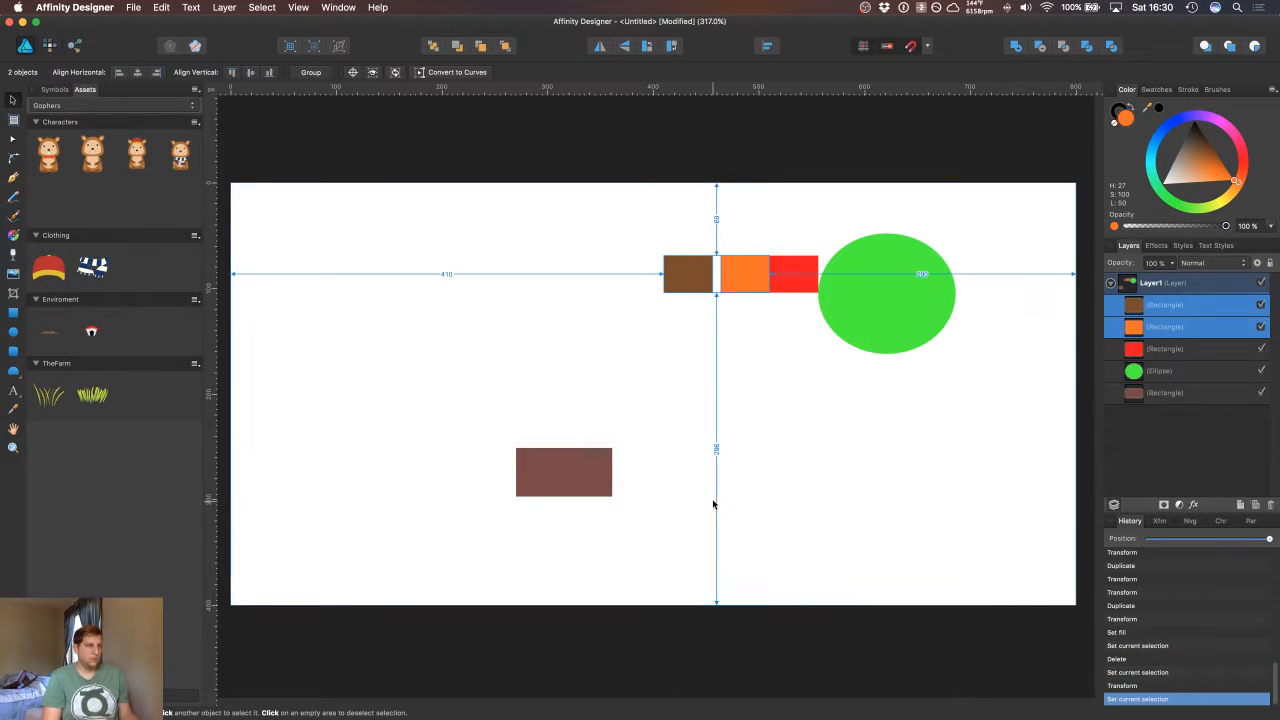
click(746, 474)
mouse_move(733, 460)
mouse_down()
mouse_move(770, 467)
mouse_move(758, 486)
mouse_move(709, 463)
mouse_move(749, 457)
mouse_up()
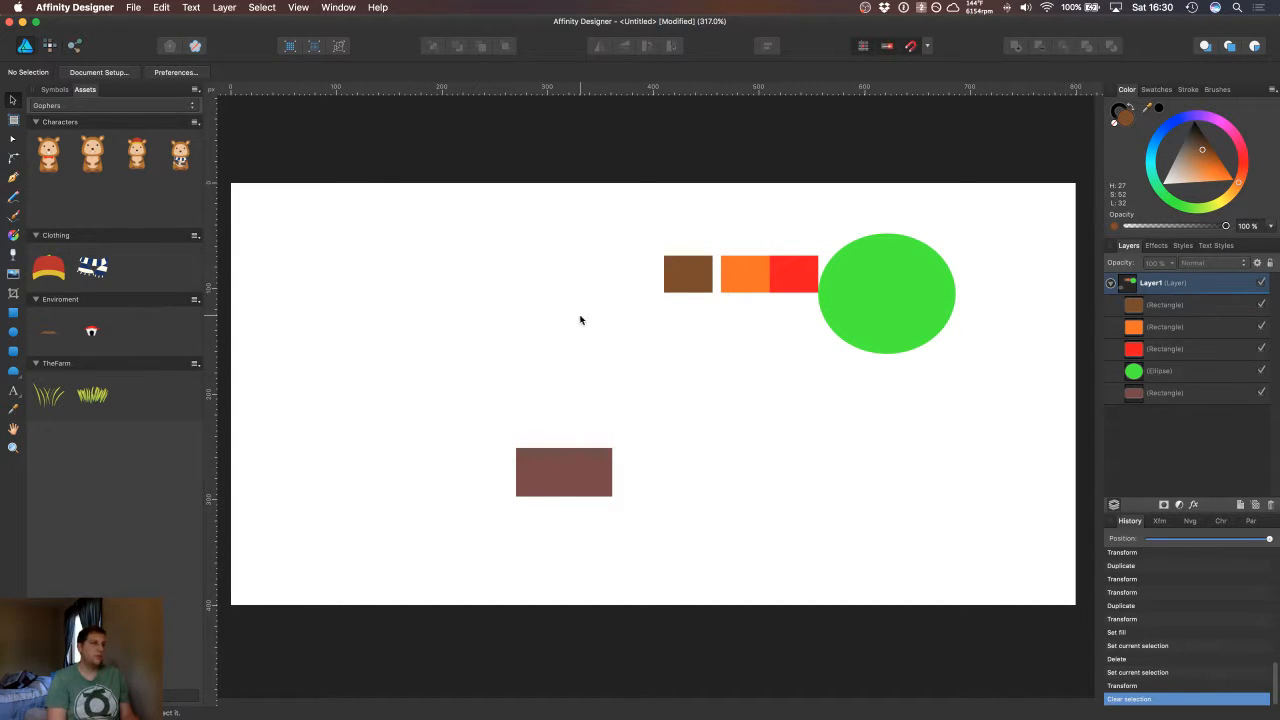
drag(583, 340, 609, 377)
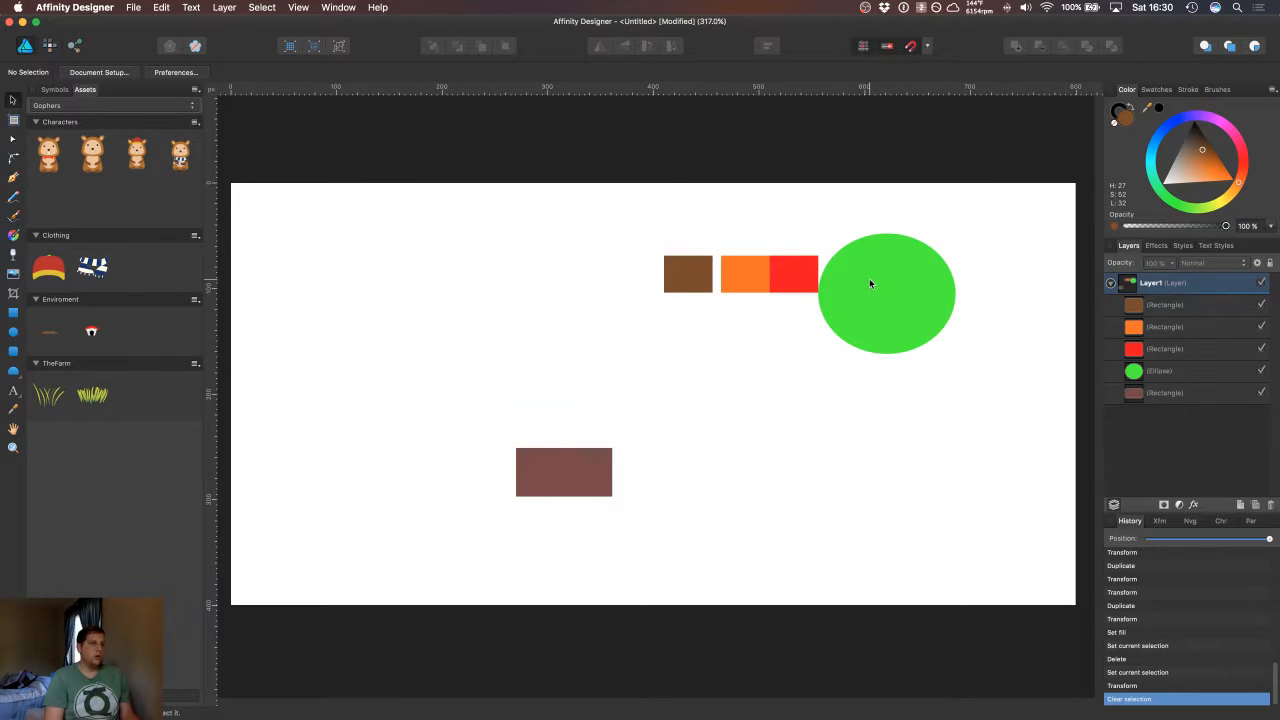
click(1152, 288)
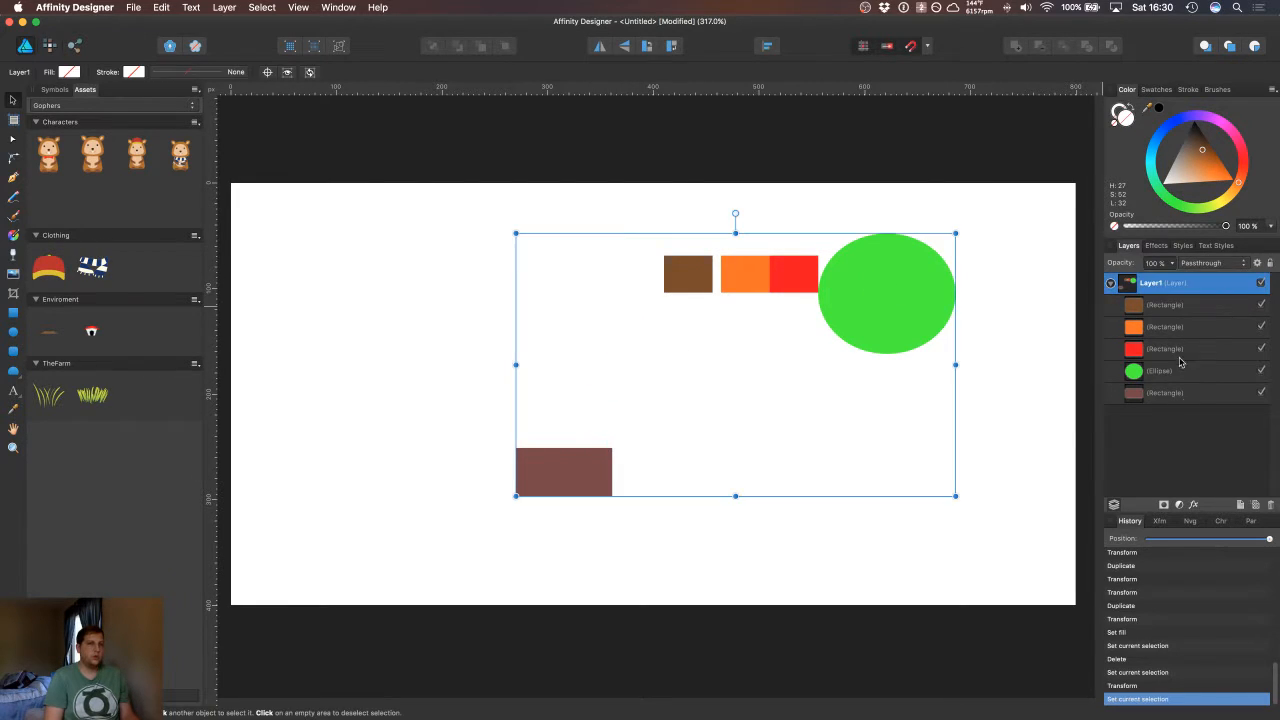
click(950, 415)
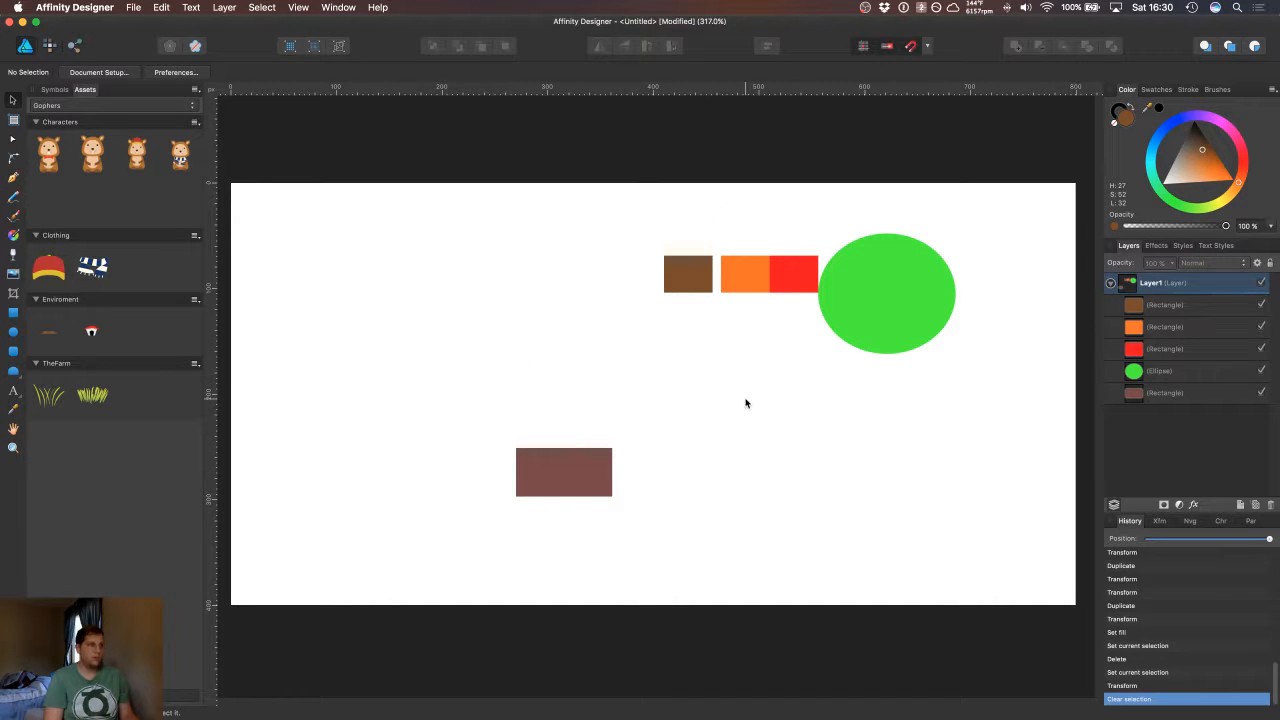
Step: Move the brown rectangle flush against the orange rectangle's left edge to close the gap
key(super+z)
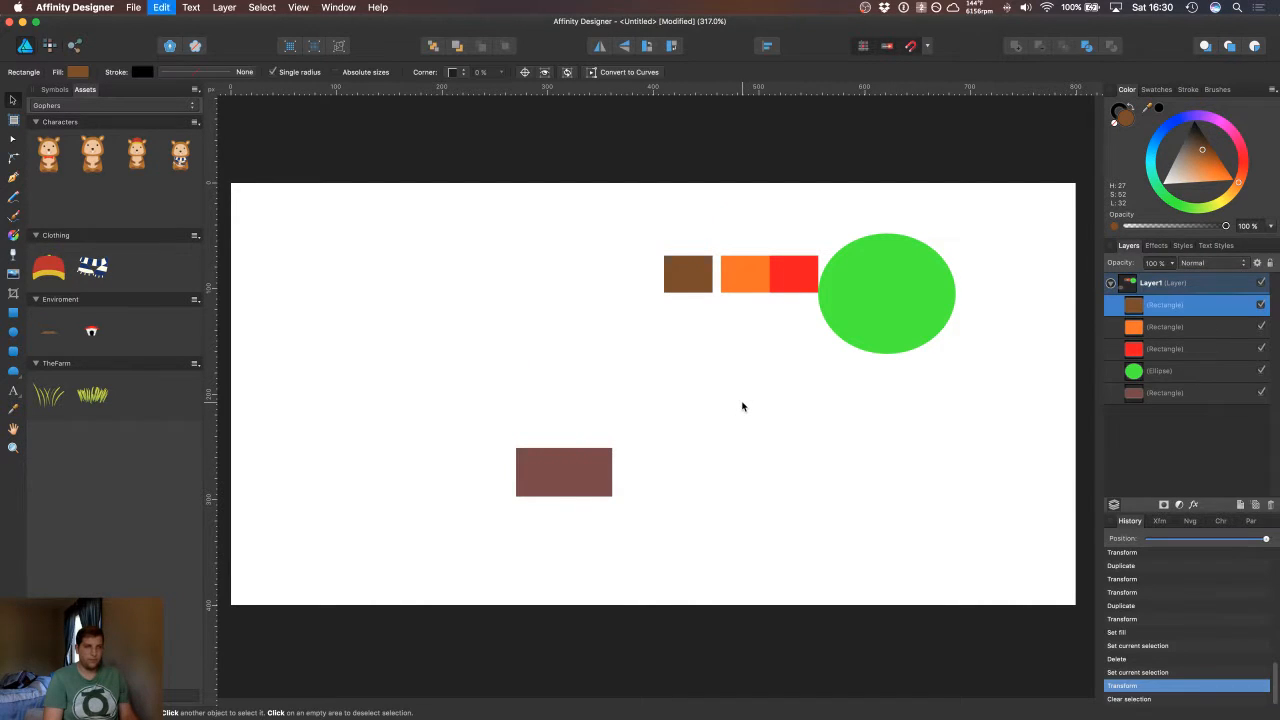
key(super+z)
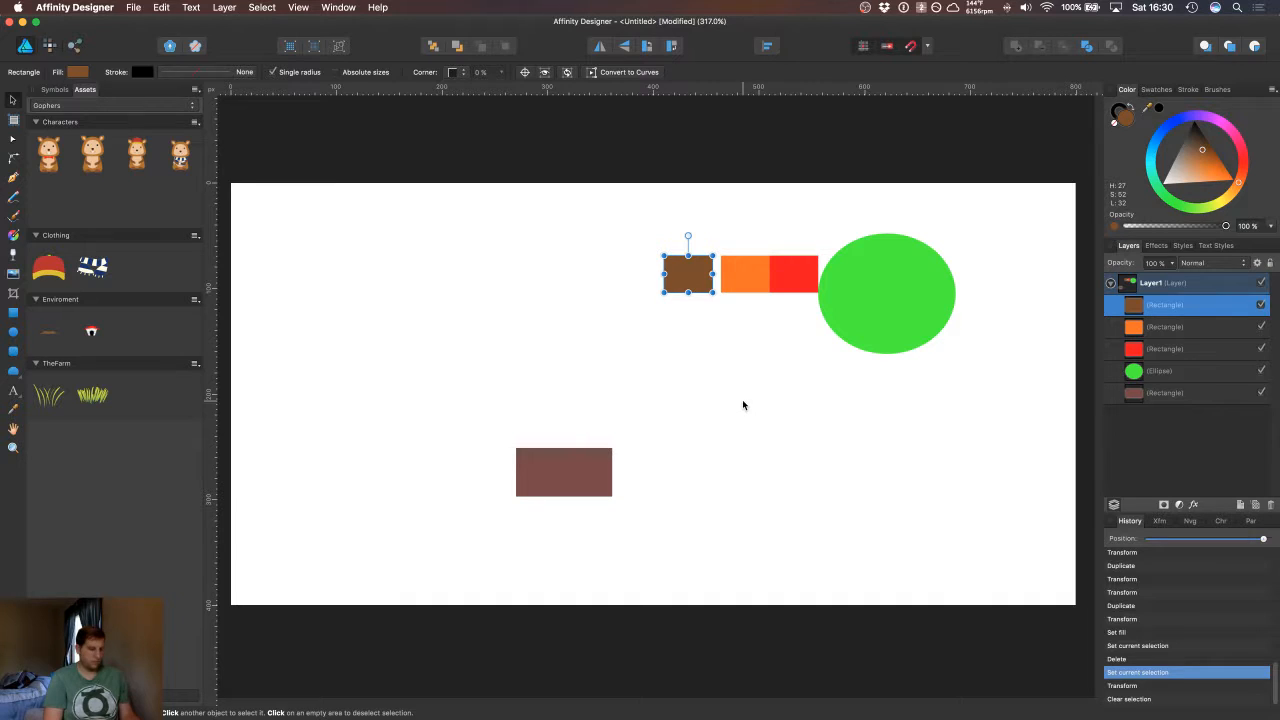
drag(740, 394, 758, 415)
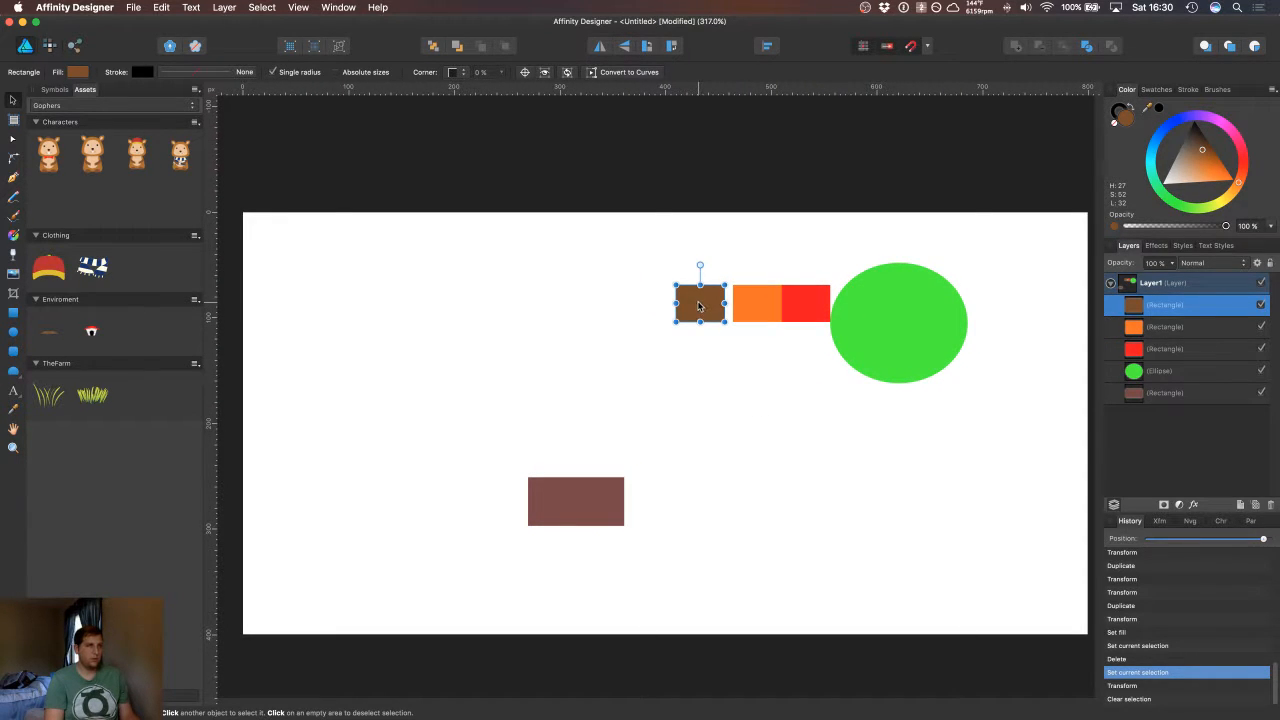
drag(698, 305, 704, 305)
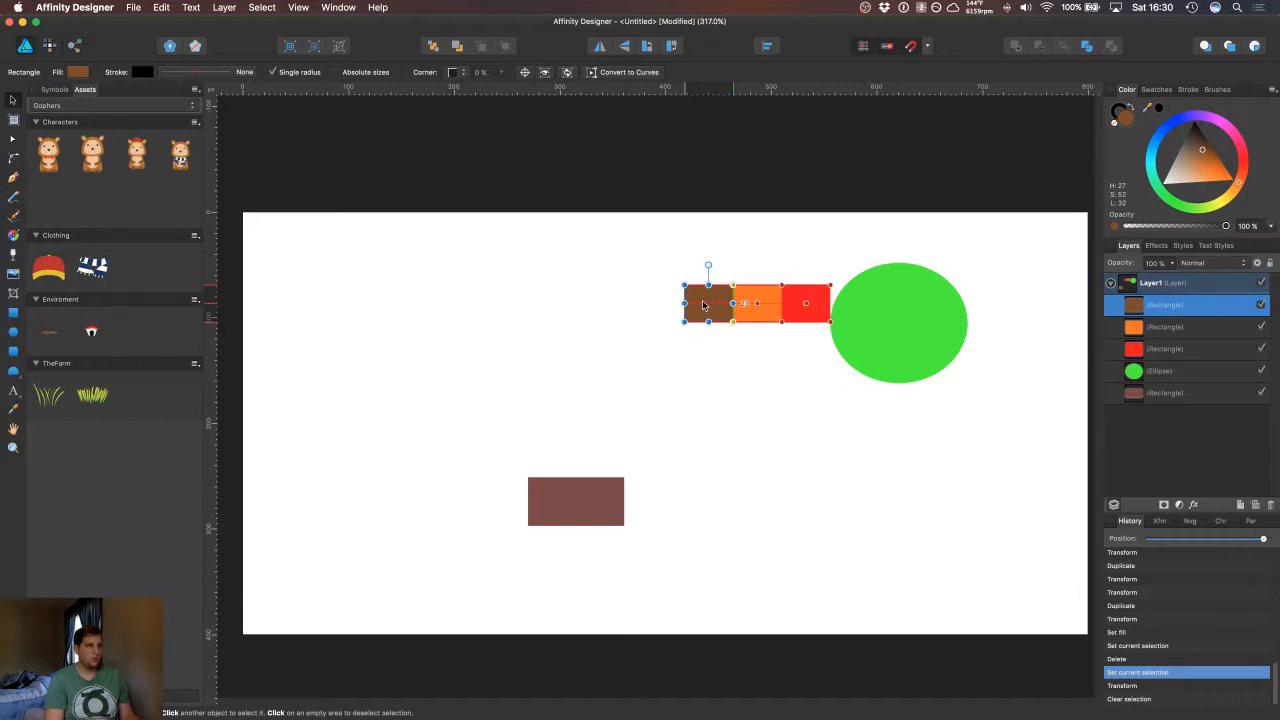
click(688, 362)
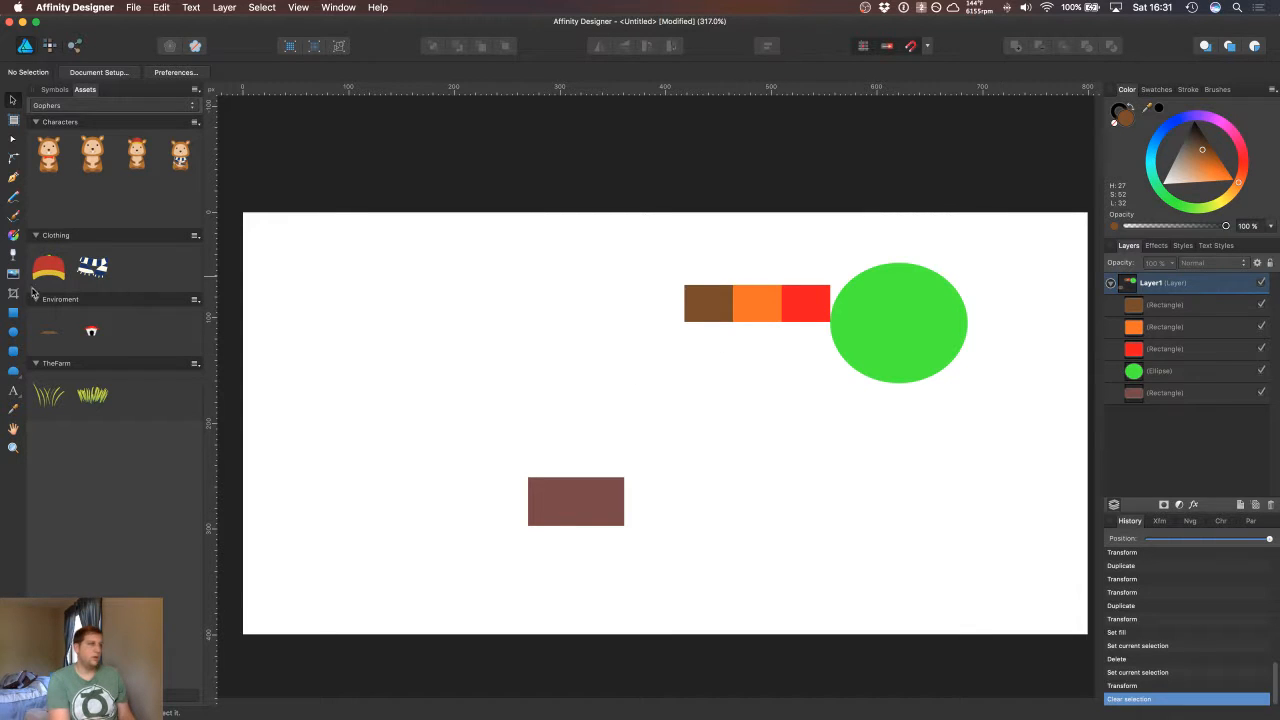
Step: Draw a rounded rectangle about 265 × 30 px with 25% corners beneath the row of small rectangles, overlapping the ellipse, and fill it mid-grey
click(13, 353)
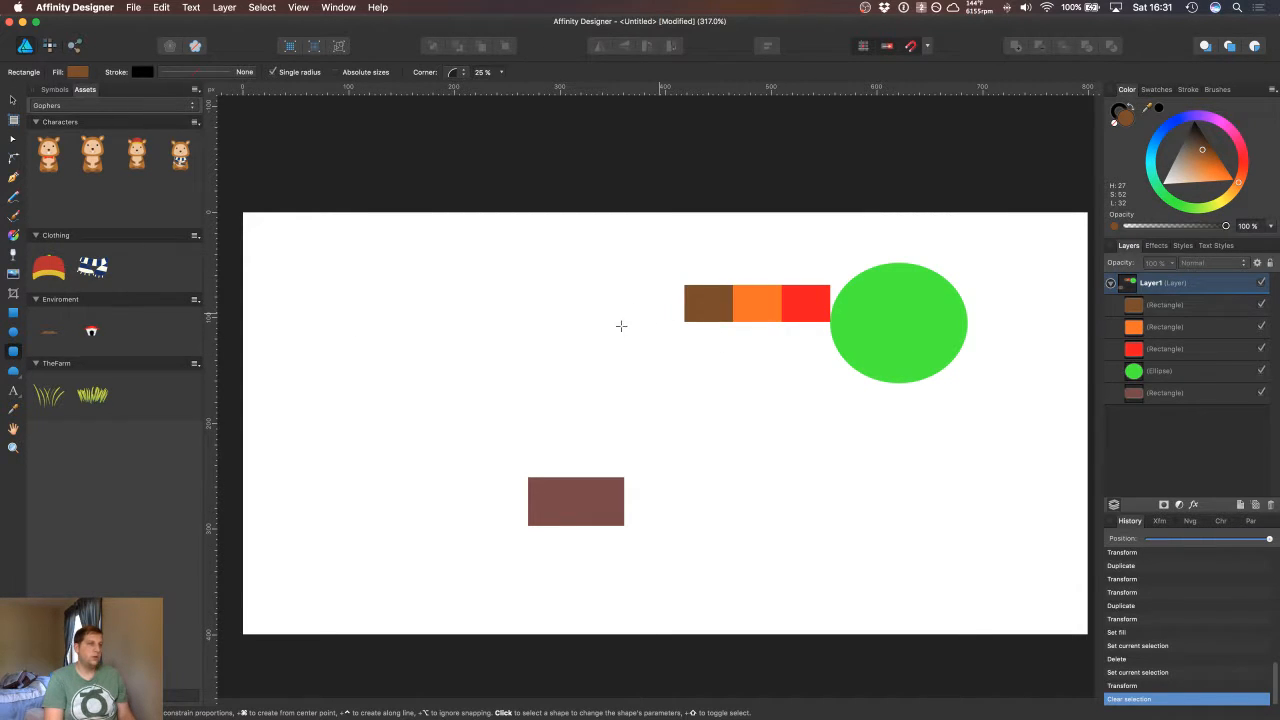
drag(604, 319, 738, 350)
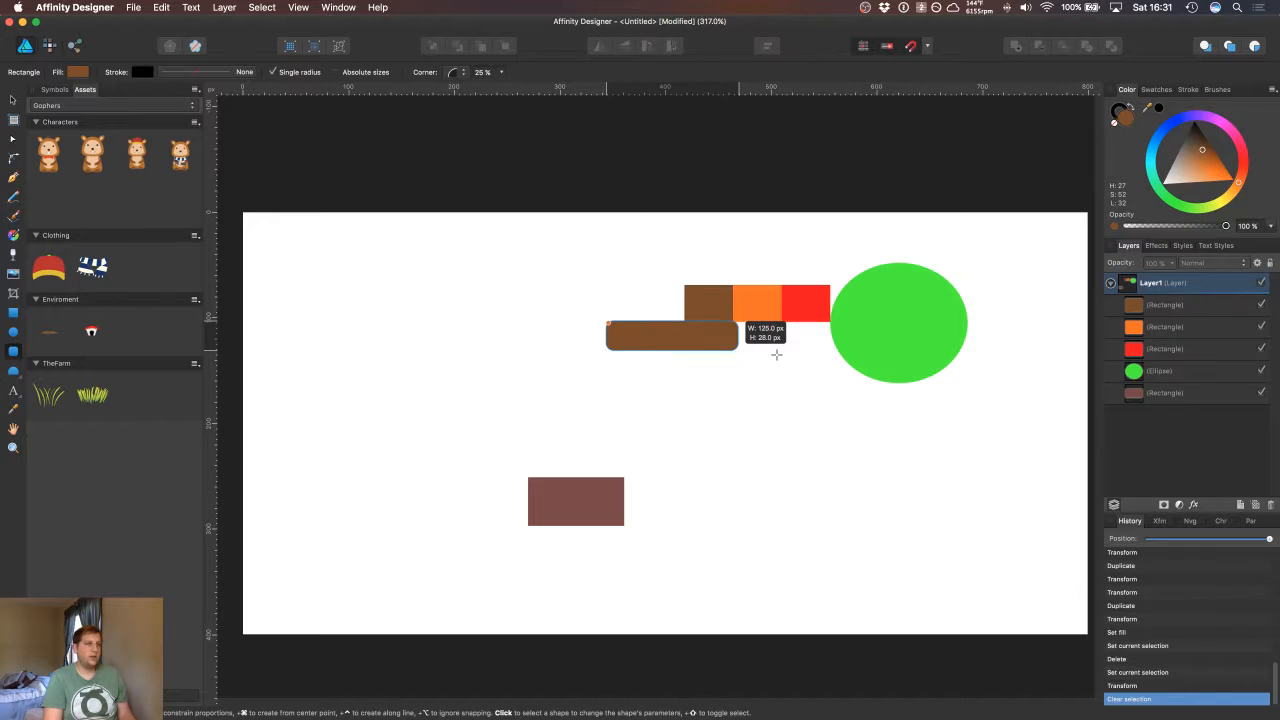
drag(864, 349, 885, 350)
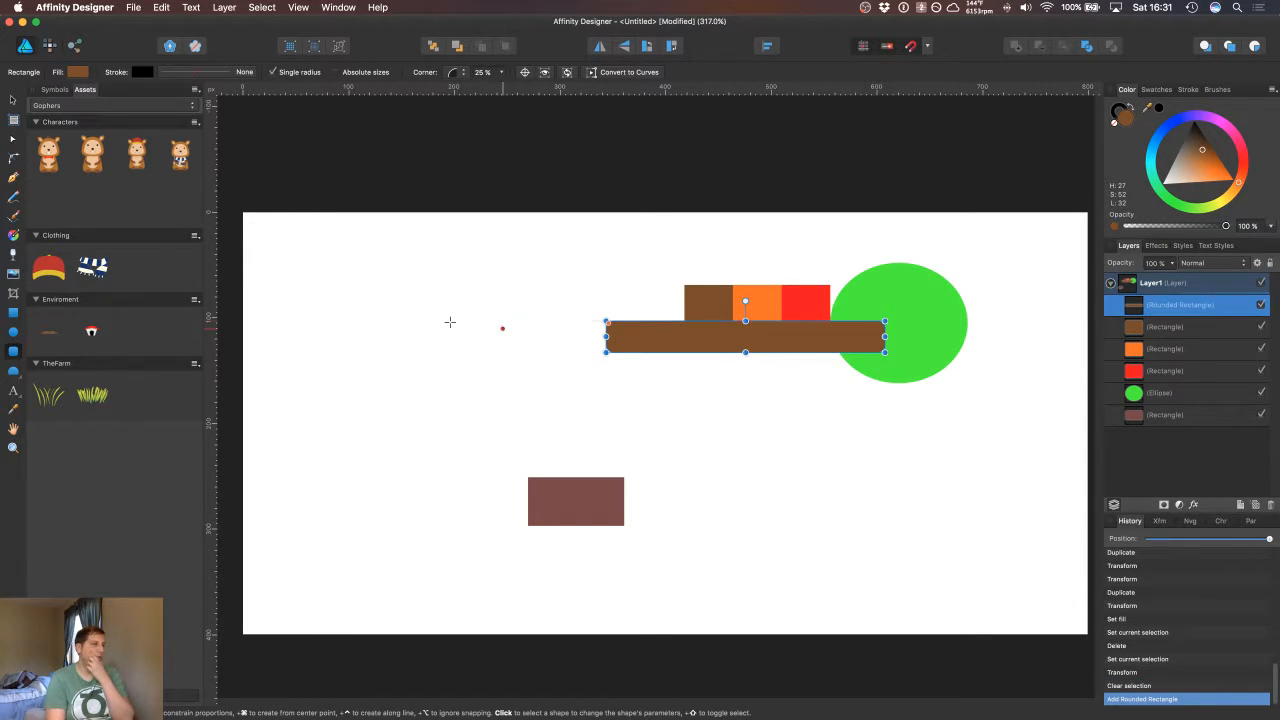
drag(1203, 158, 1145, 168)
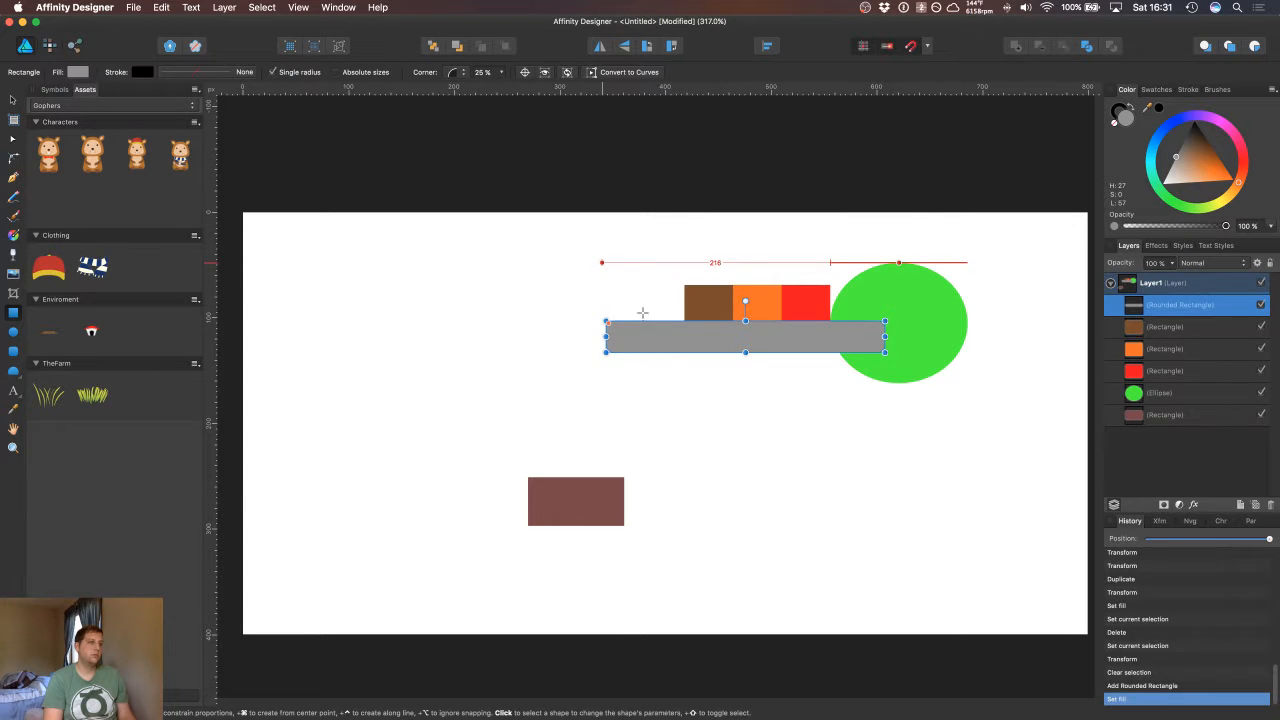
Step: Add a purple rectangle (H 312, S 37, L 39) about 70 × 46 px in the canvas's upper-left area, and lengthen the grey bar leftwards beneath it
drag(602, 263, 675, 311)
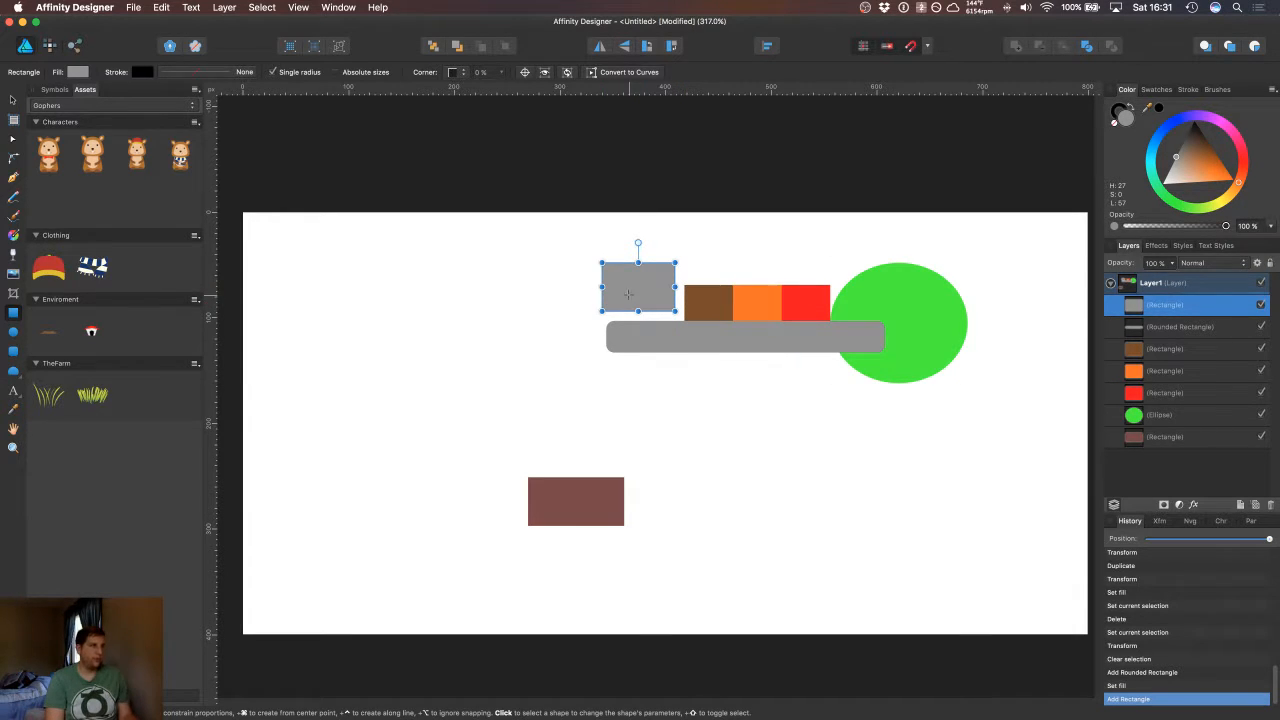
click(13, 100)
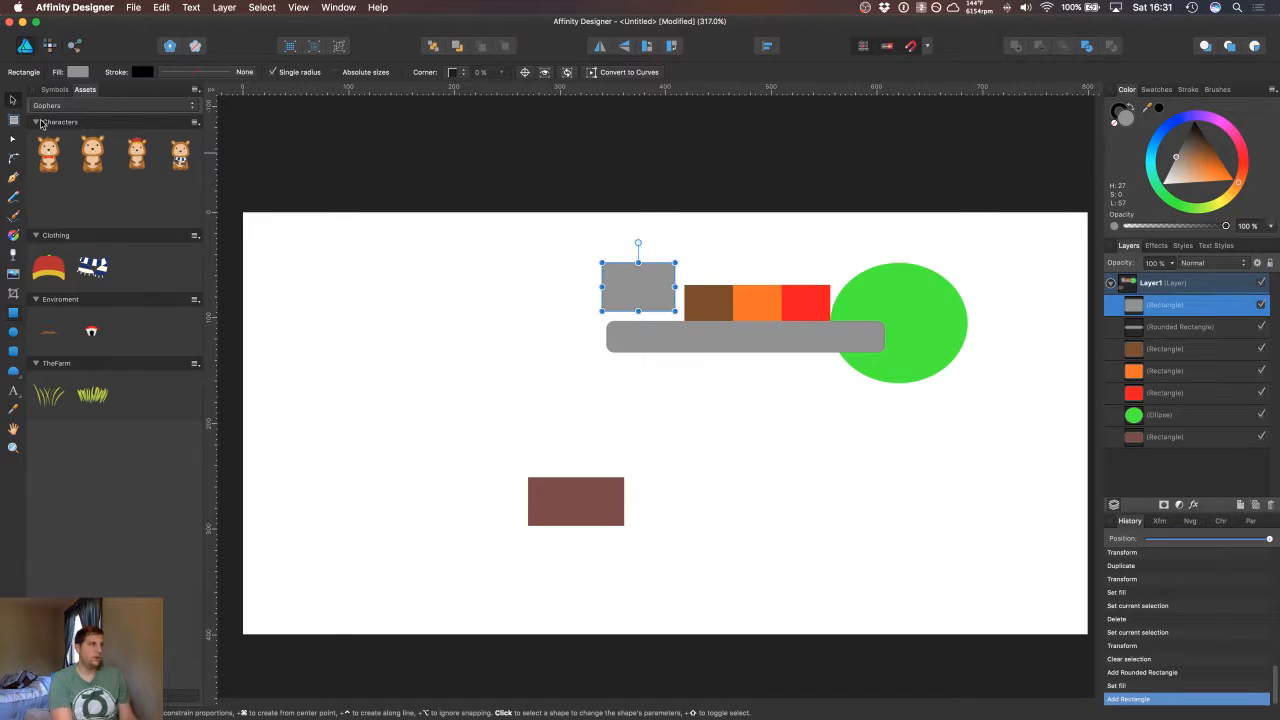
drag(611, 296, 372, 296)
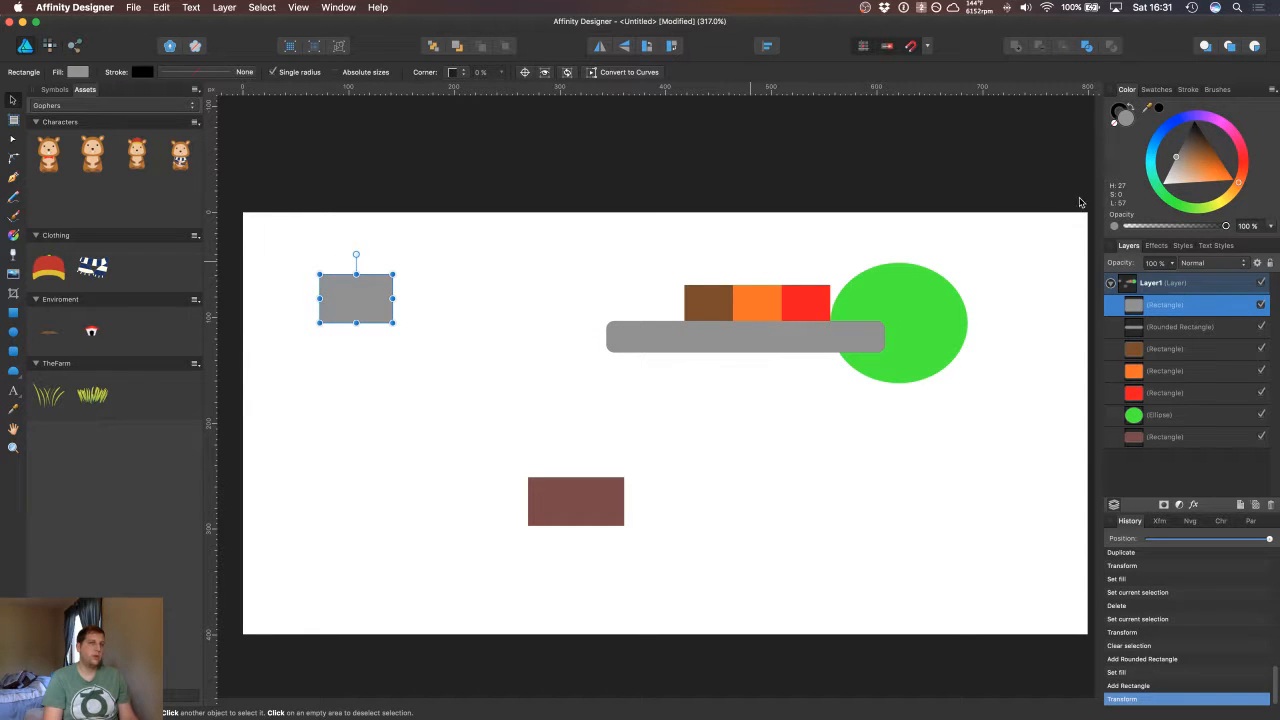
click(1216, 148)
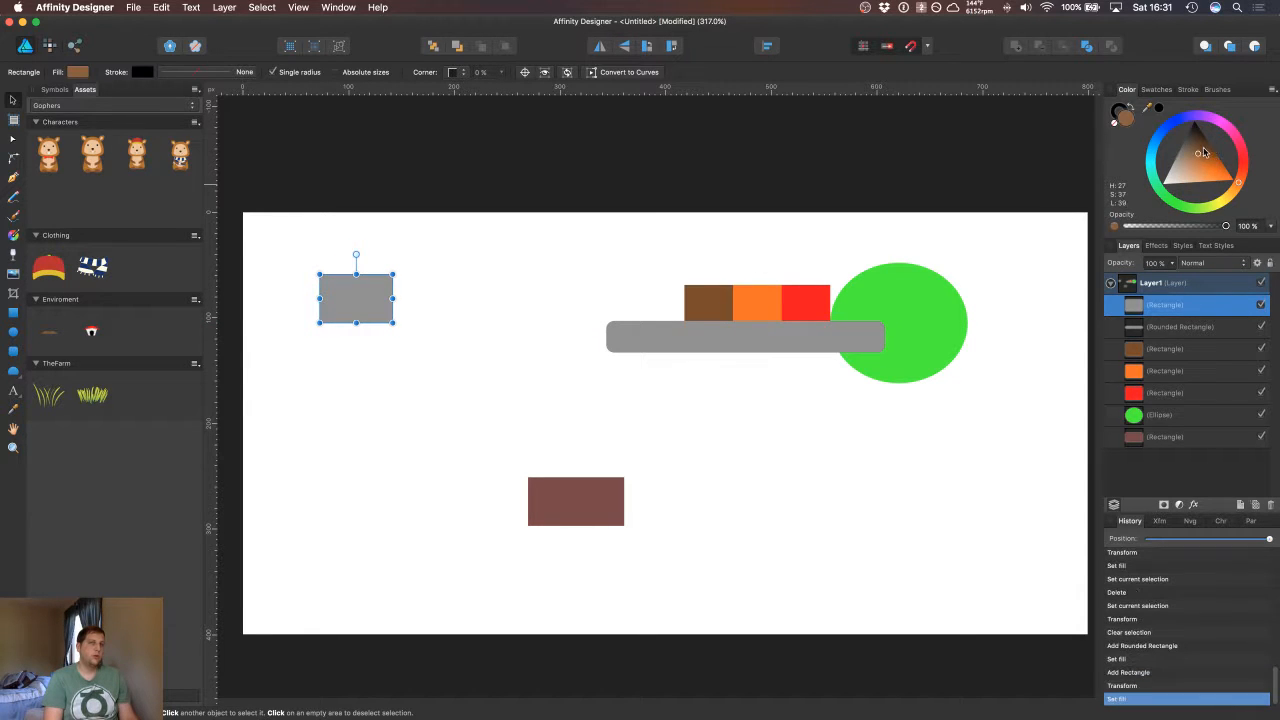
drag(1234, 143, 1226, 134)
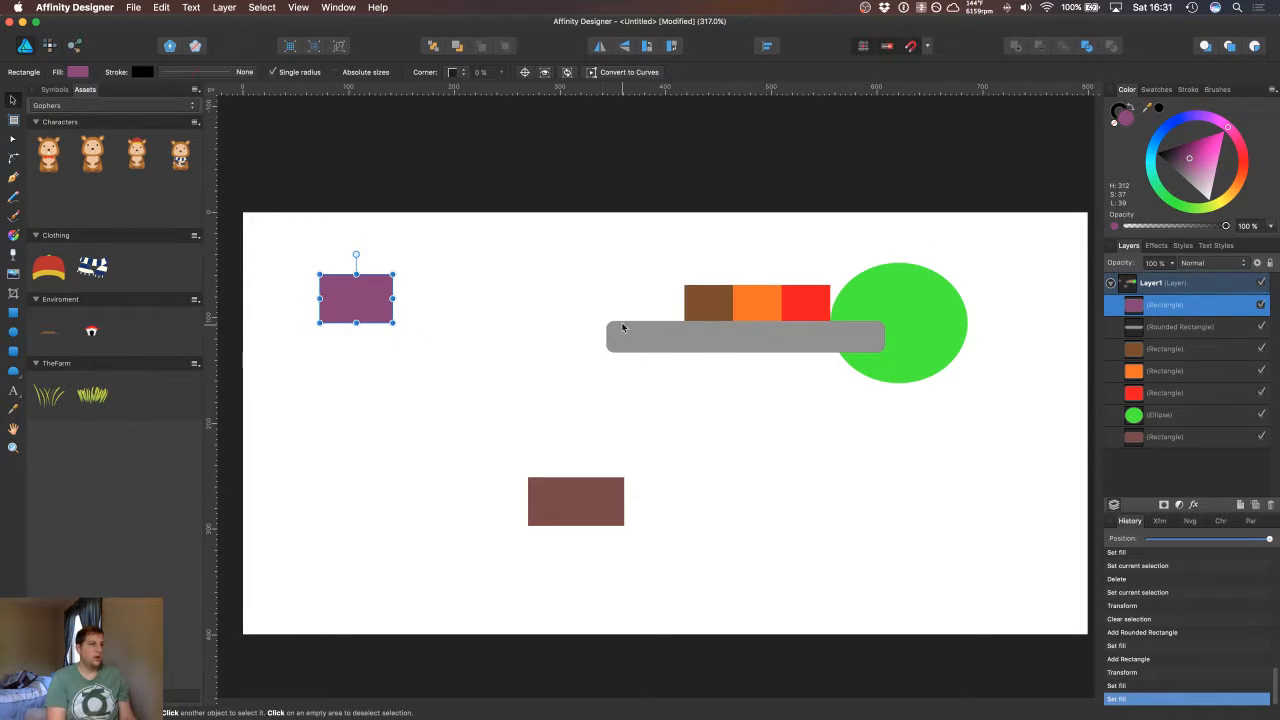
click(1164, 330)
drag(605, 337, 284, 355)
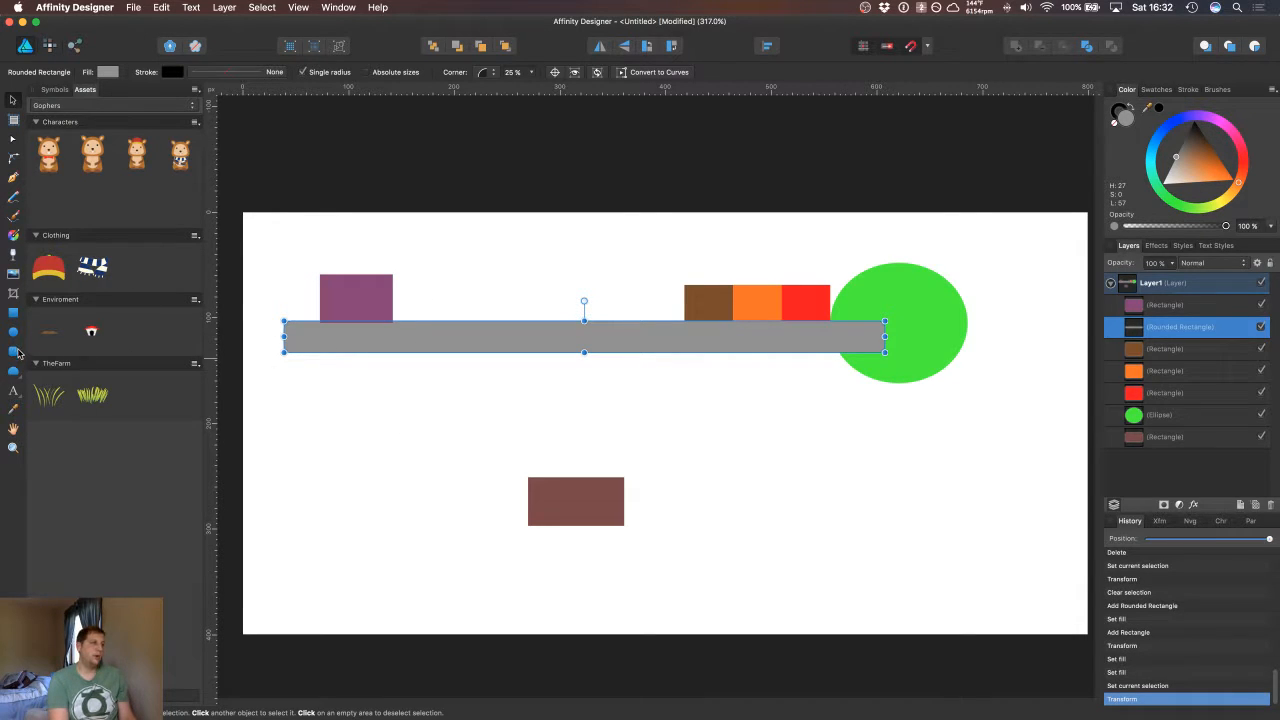
Step: Draw a rounded rectangle about 35 × 51 px, overlap it with the grey bar's lower edge left of the brown rectangle, and fill it with the bar's sampled grey
click(14, 351)
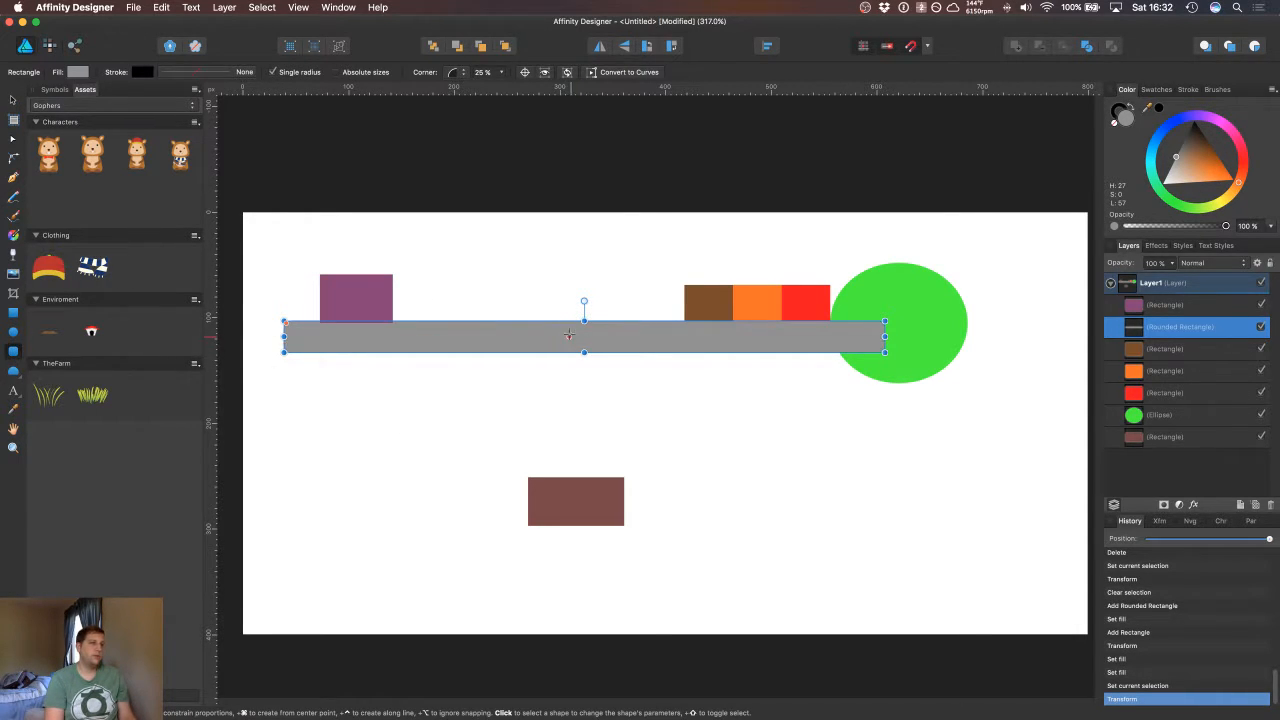
drag(570, 337, 608, 386)
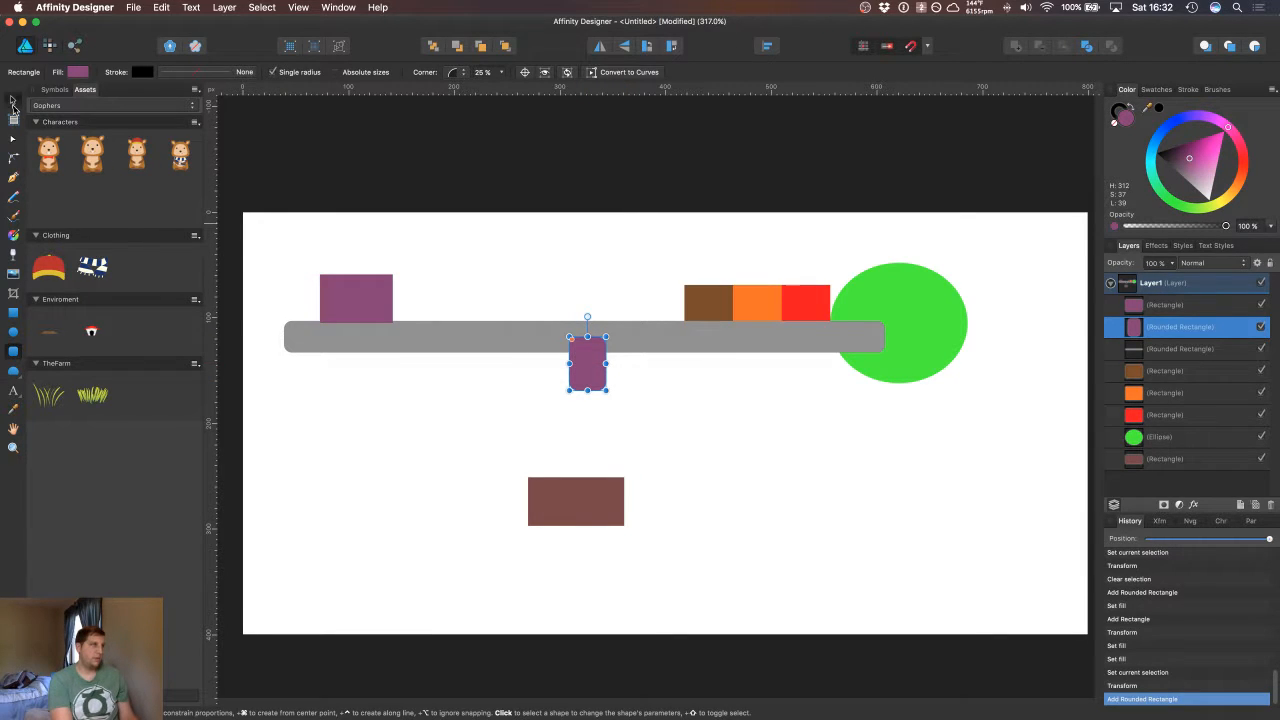
click(12, 99)
drag(575, 359, 653, 367)
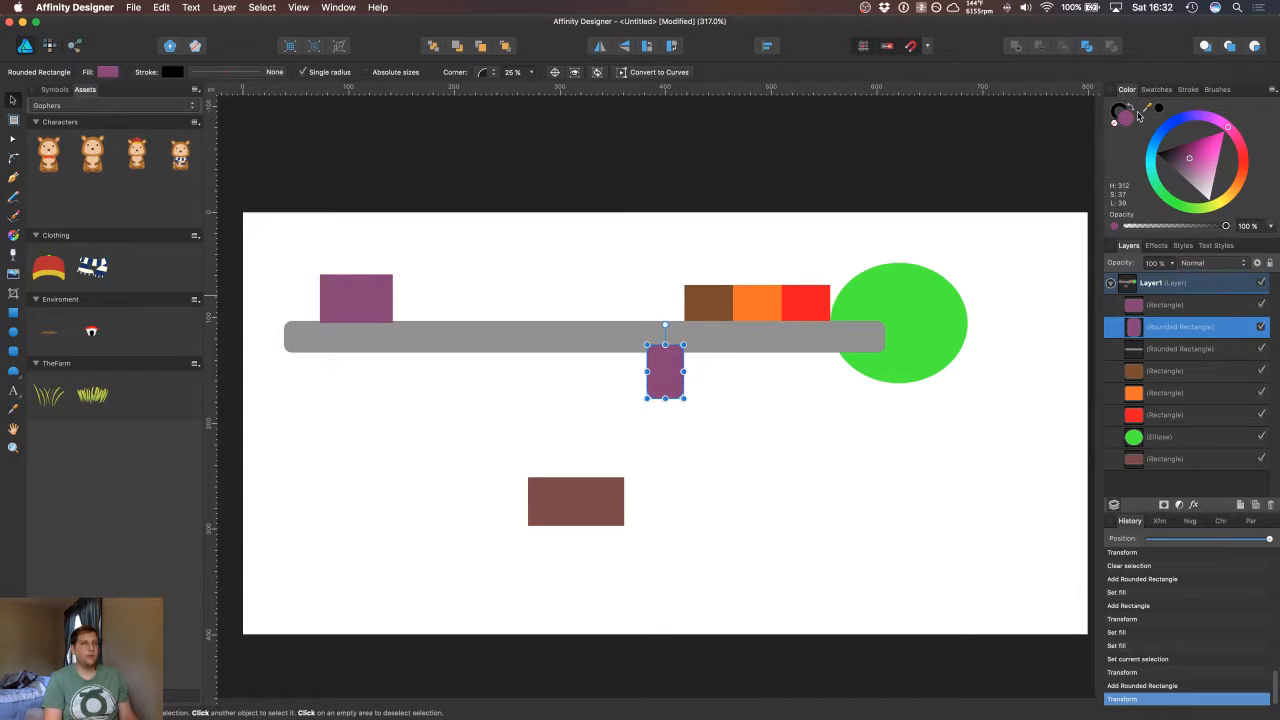
drag(746, 343, 814, 340)
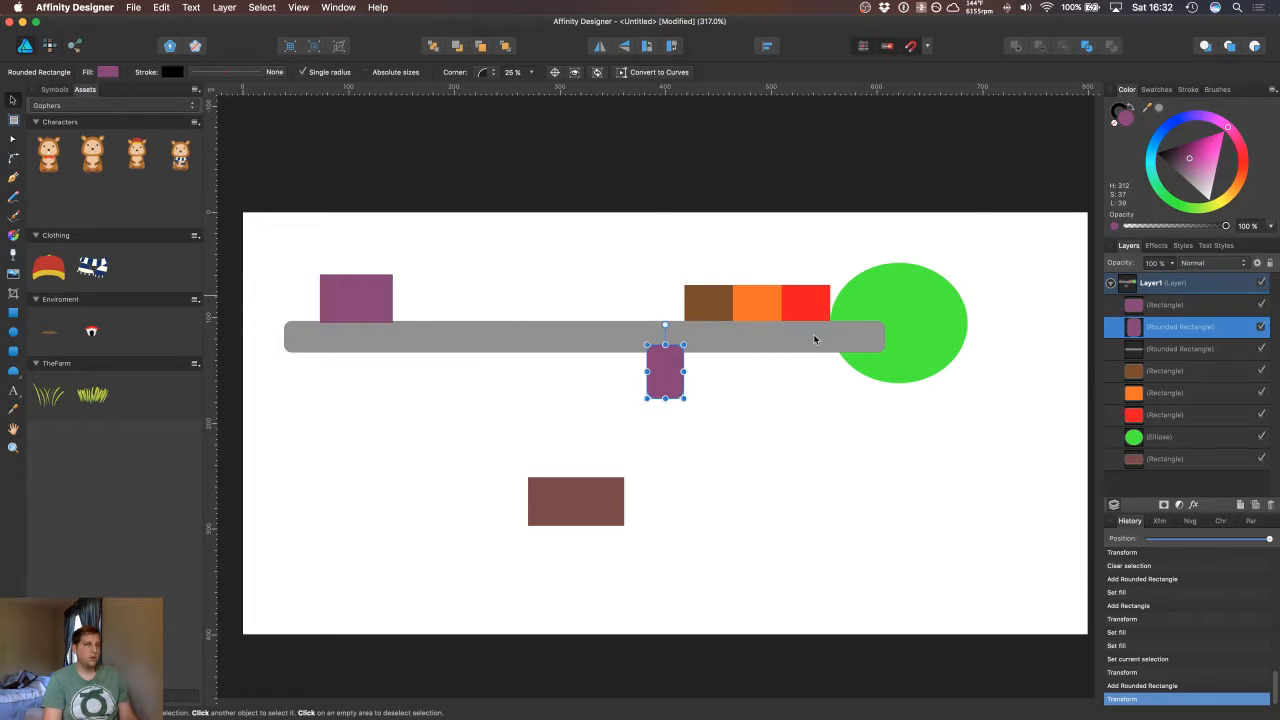
click(1159, 109)
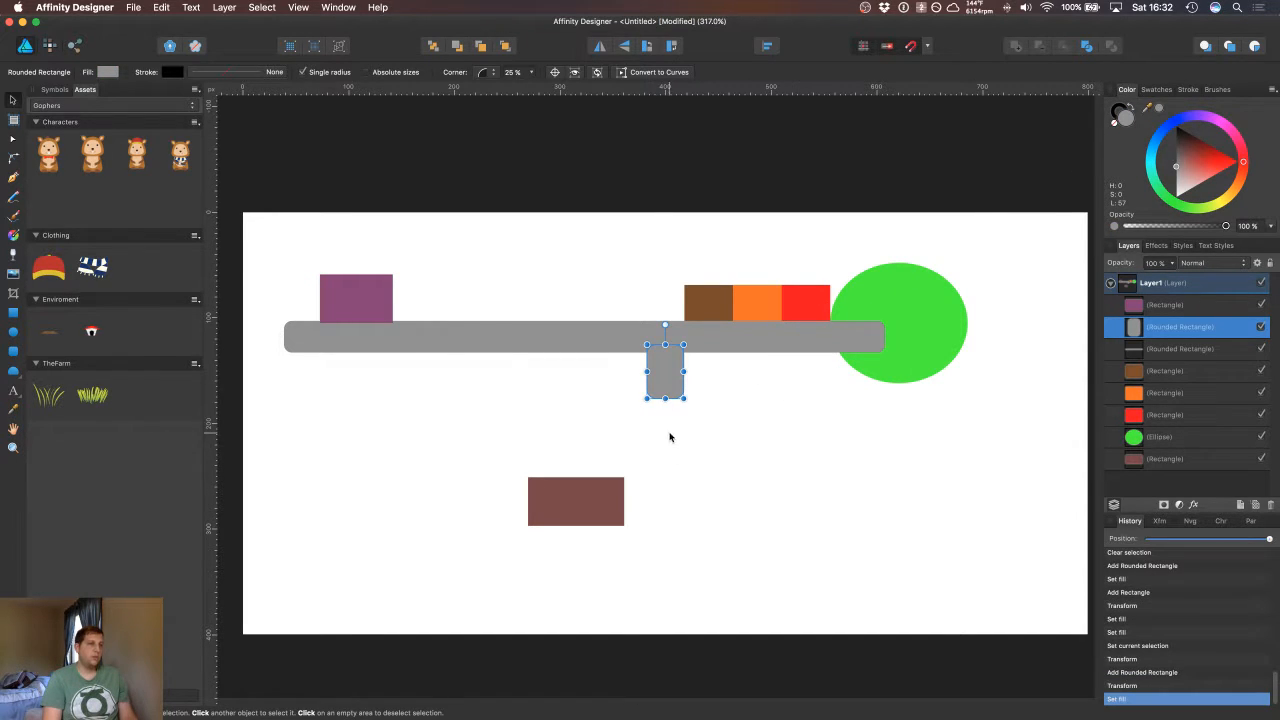
click(755, 404)
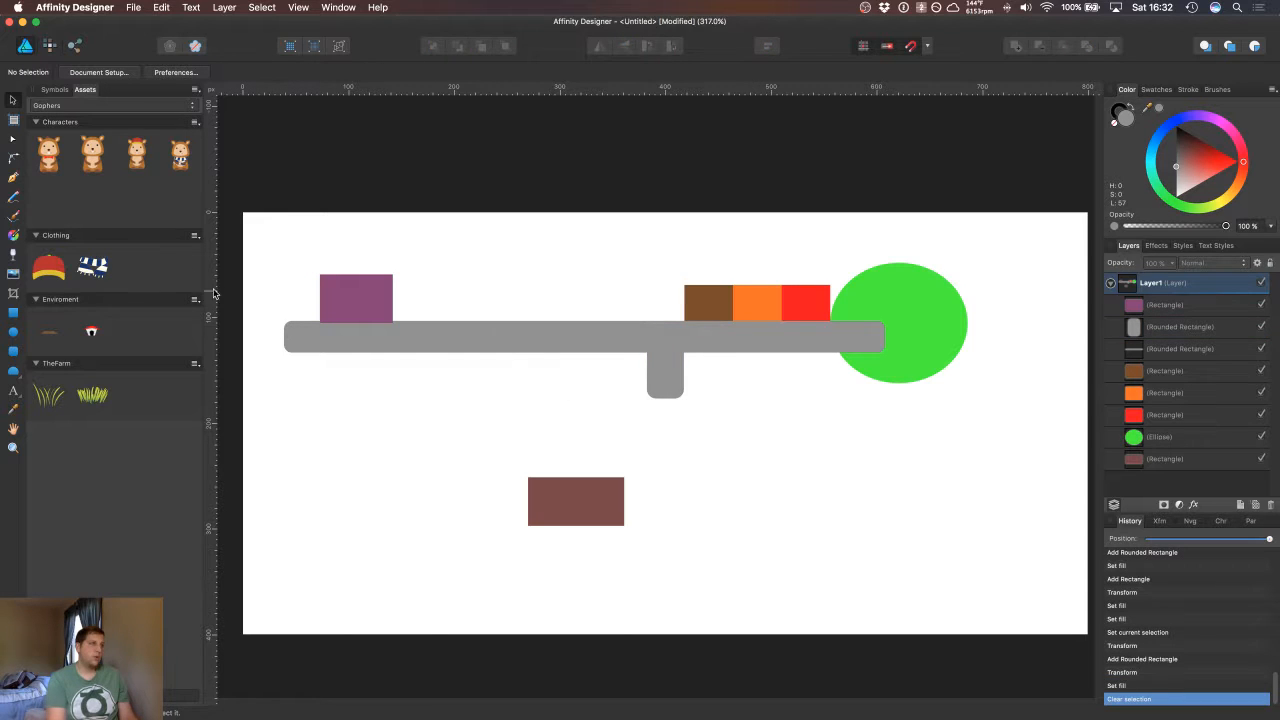
Step: Draw a tall rounded rectangle about 24 × 135 px and centre it directly beneath the short grey stub
click(14, 352)
drag(655, 407, 682, 549)
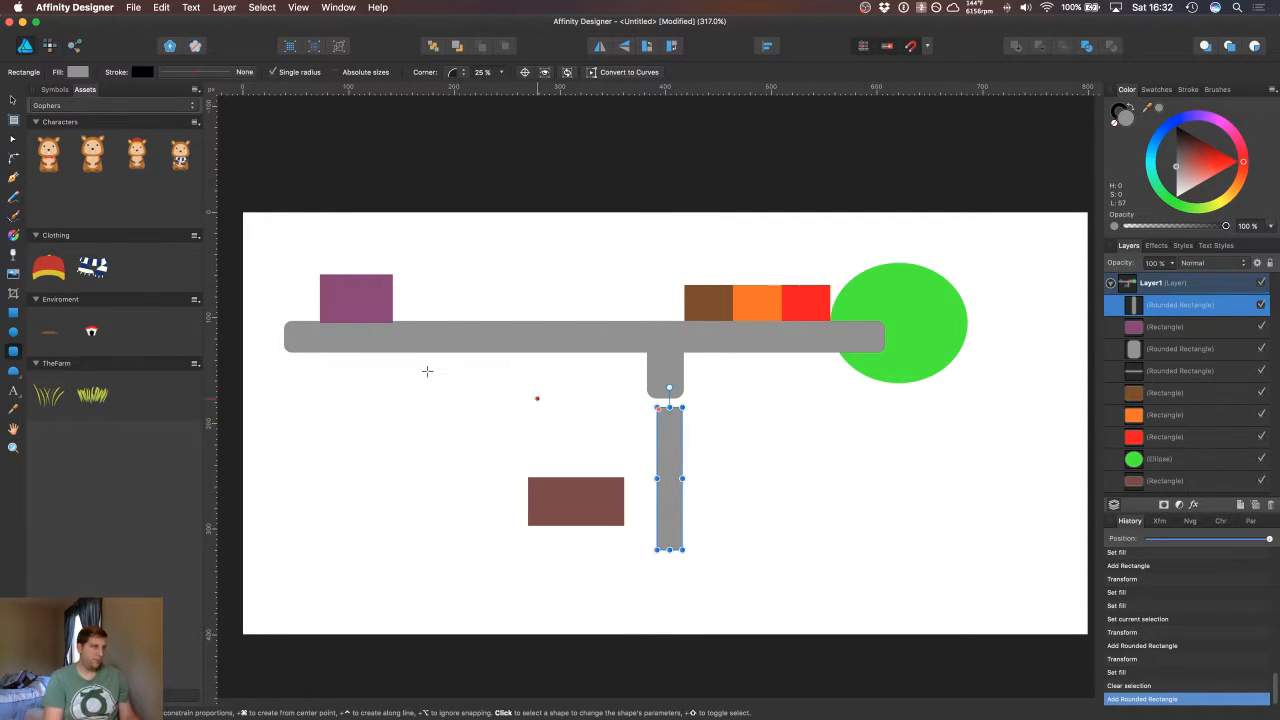
click(12, 100)
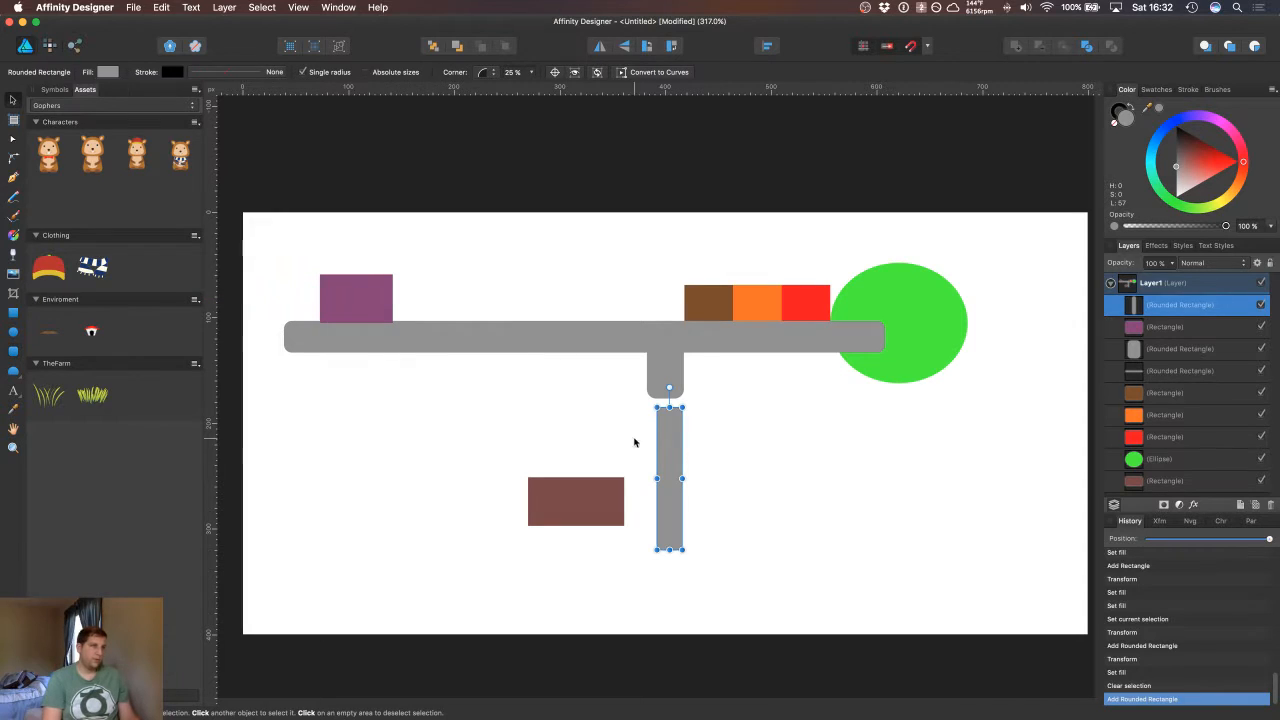
drag(660, 430, 674, 436)
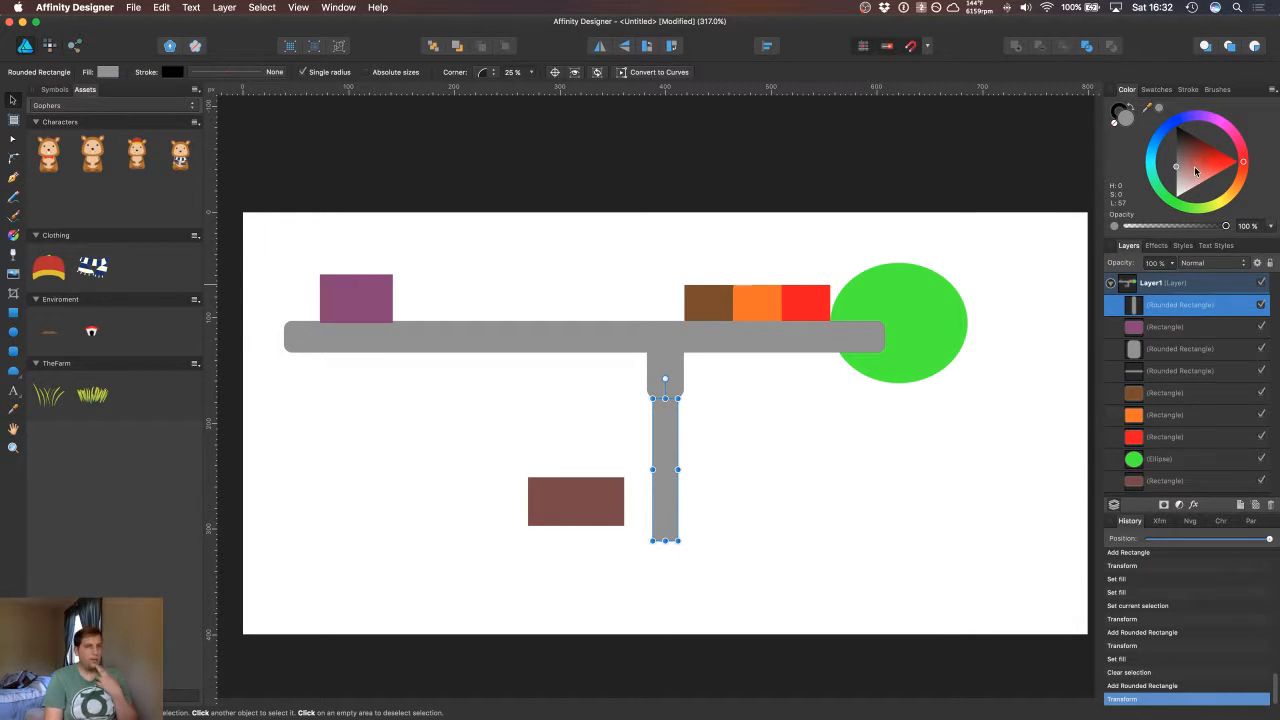
Step: Fill the tall rounded rectangle with light brown at about H 26, S 34, L 43
mouse_move(1195, 155)
mouse_down()
mouse_move(1184, 149)
mouse_move(1198, 144)
mouse_move(1183, 149)
mouse_up()
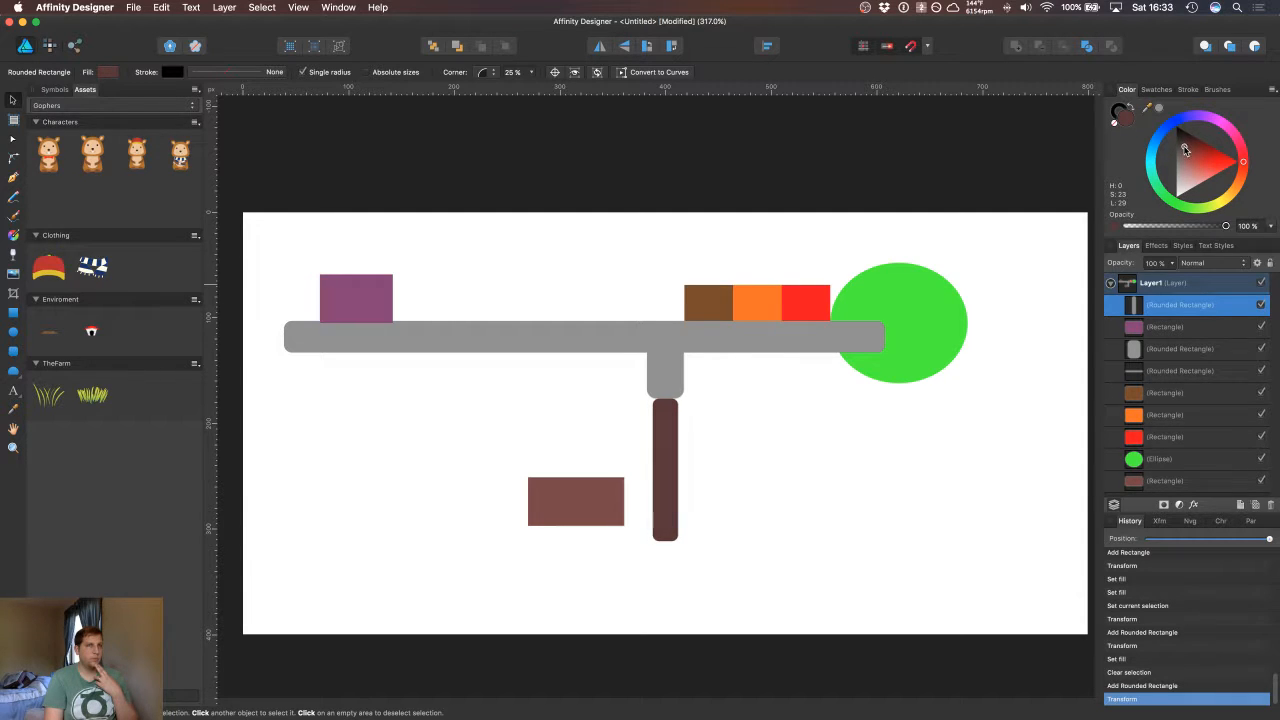
drag(1185, 150, 1243, 180)
drag(1187, 147, 1212, 155)
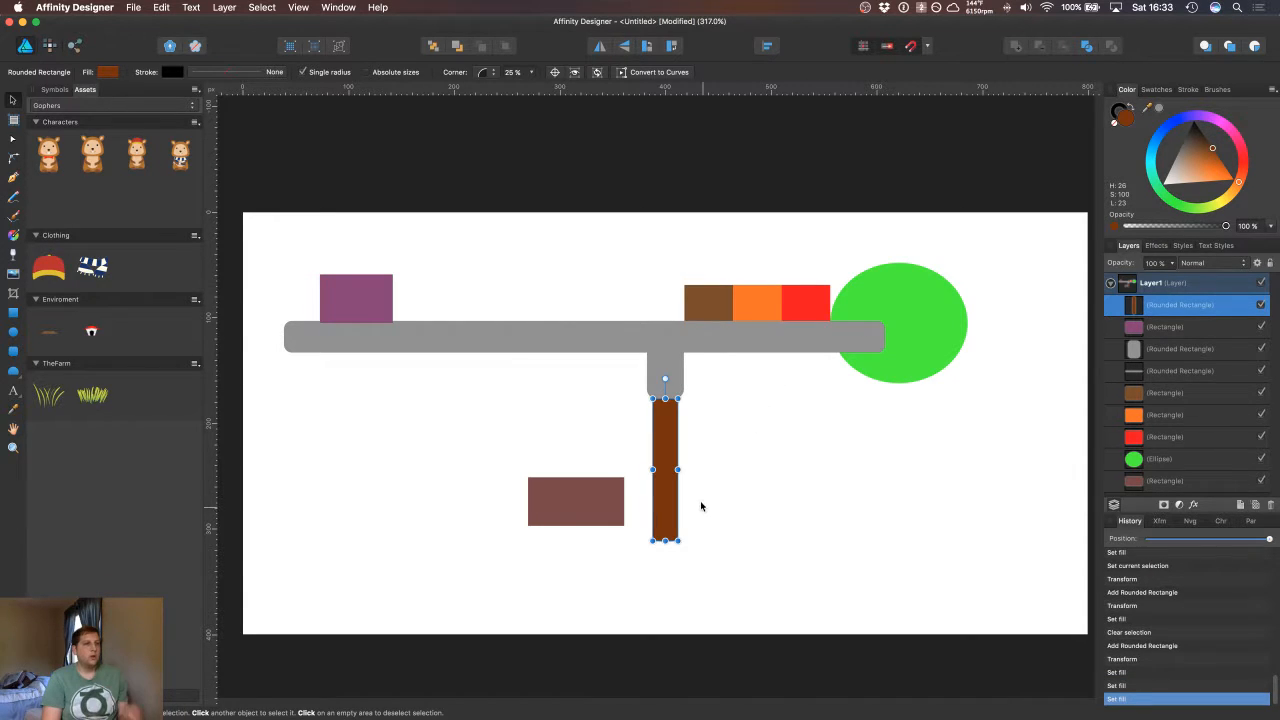
click(1205, 157)
drag(1204, 157, 1199, 158)
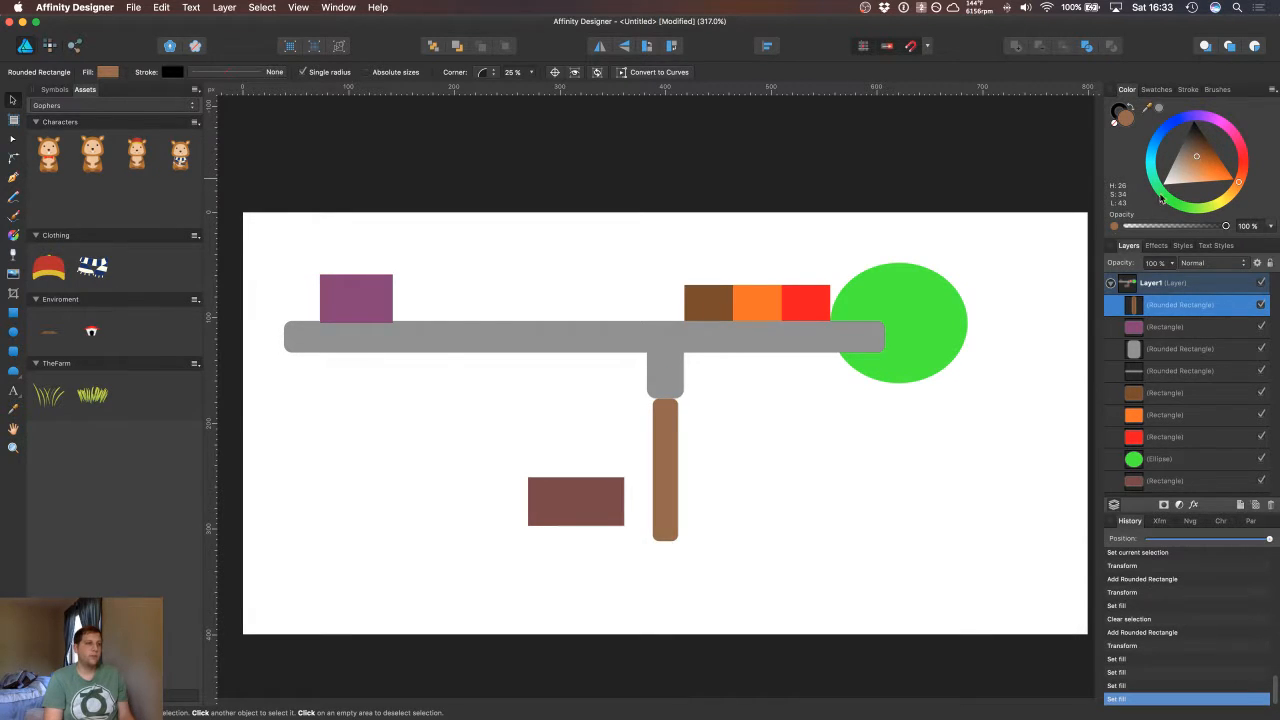
click(816, 424)
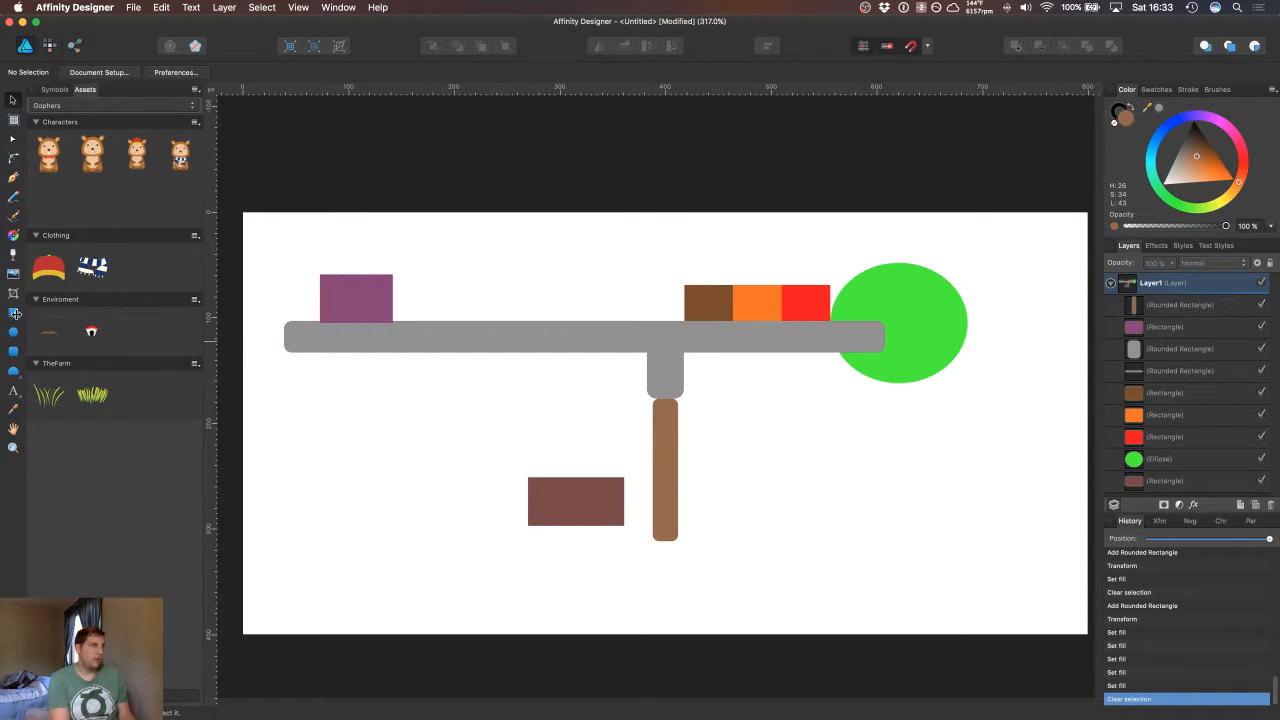
Step: Draw a light brown rounded rectangle about 25 × 54 px at the tall path's lower end and rotate it to slant down to the right
click(13, 351)
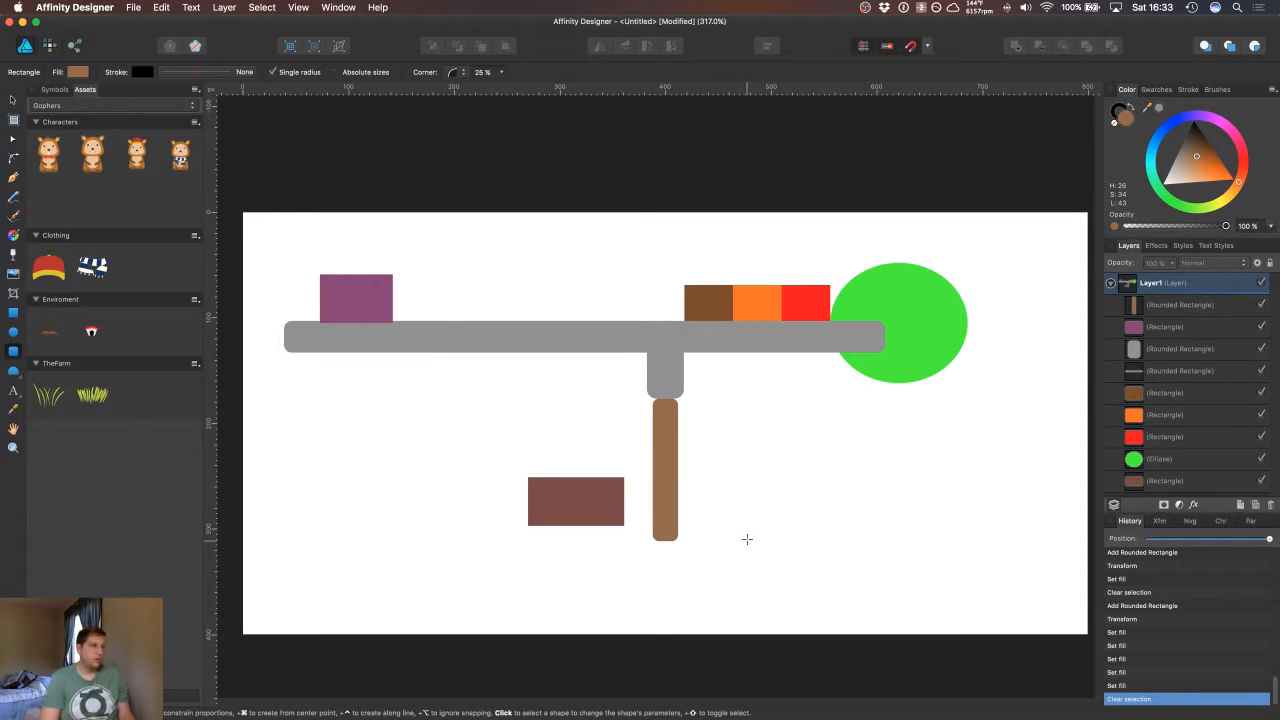
drag(676, 534, 701, 591)
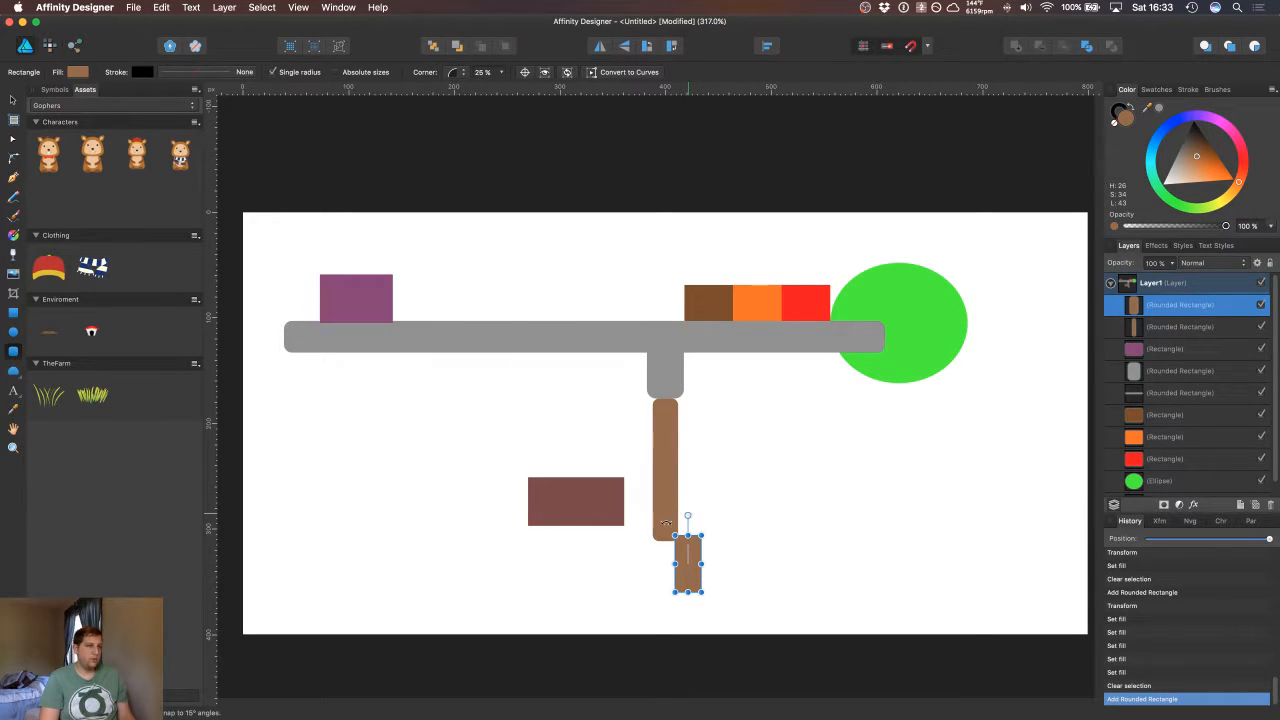
drag(659, 527, 659, 525)
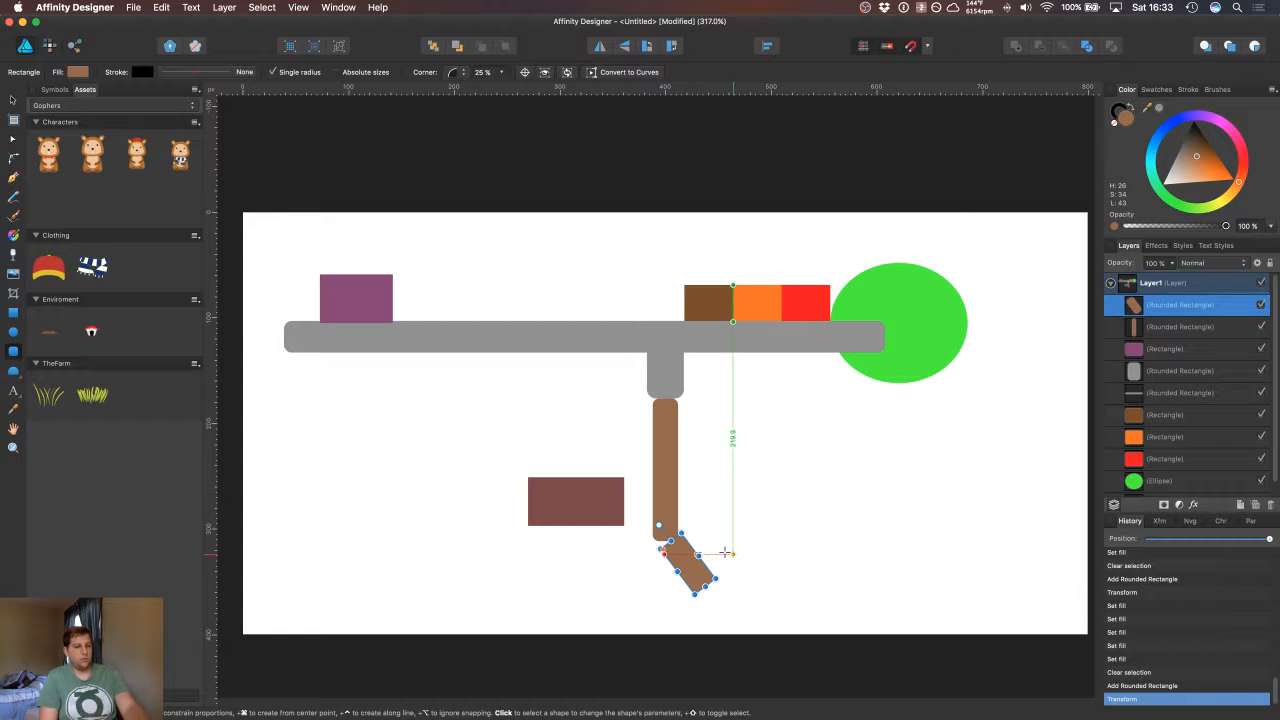
Step: Duplicate the slanted brown piece, and rotate and place the copy as an opposite branch slanting down to the left
key(super+j)
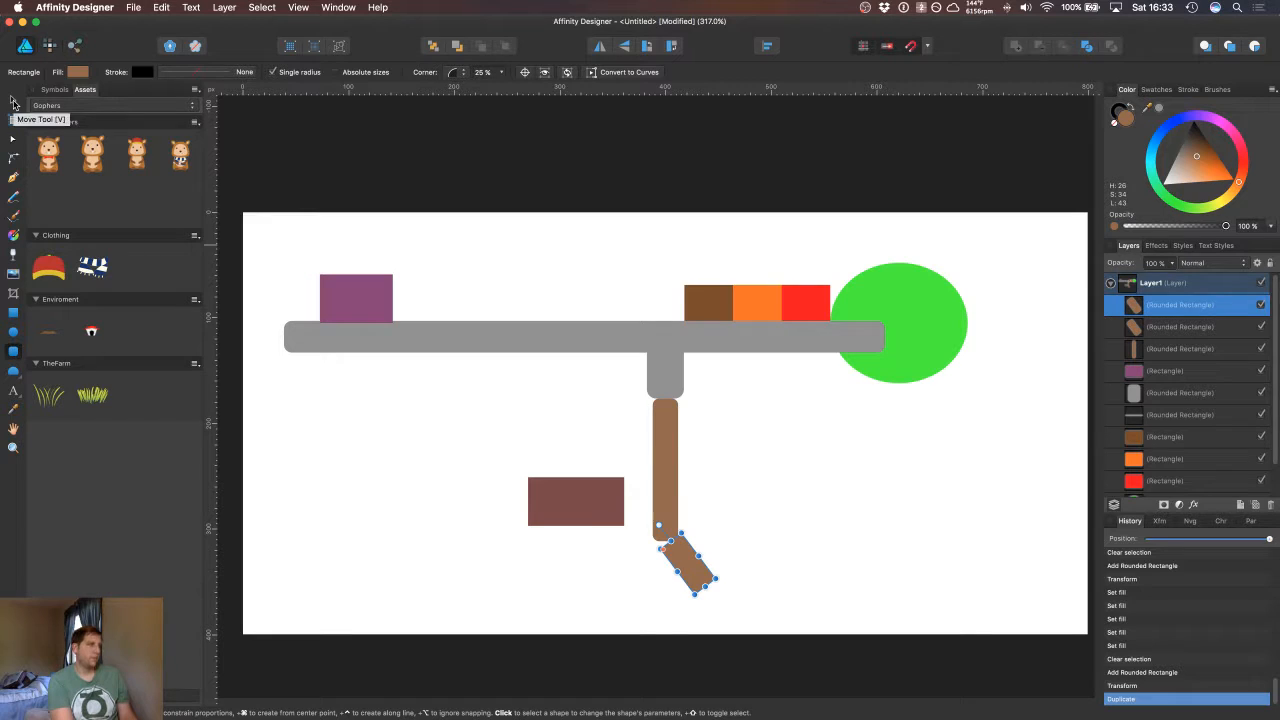
key(v)
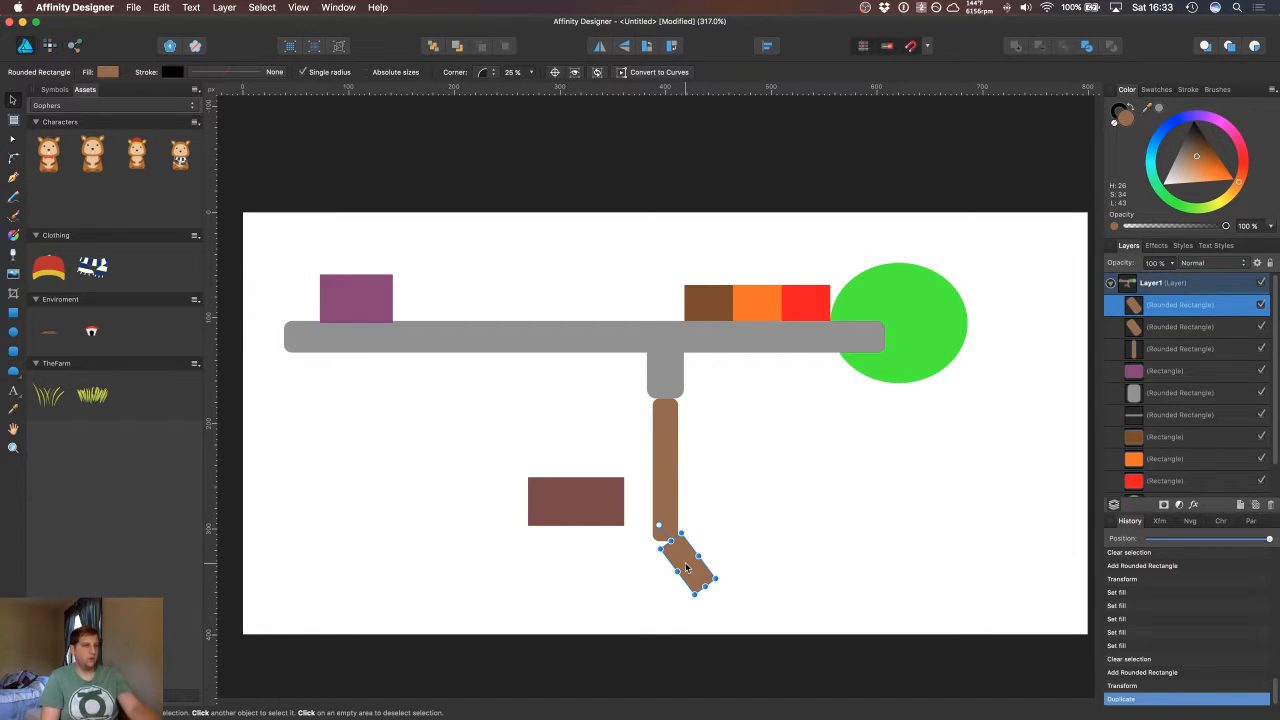
drag(673, 569, 659, 574)
drag(627, 530, 683, 525)
drag(645, 590, 636, 585)
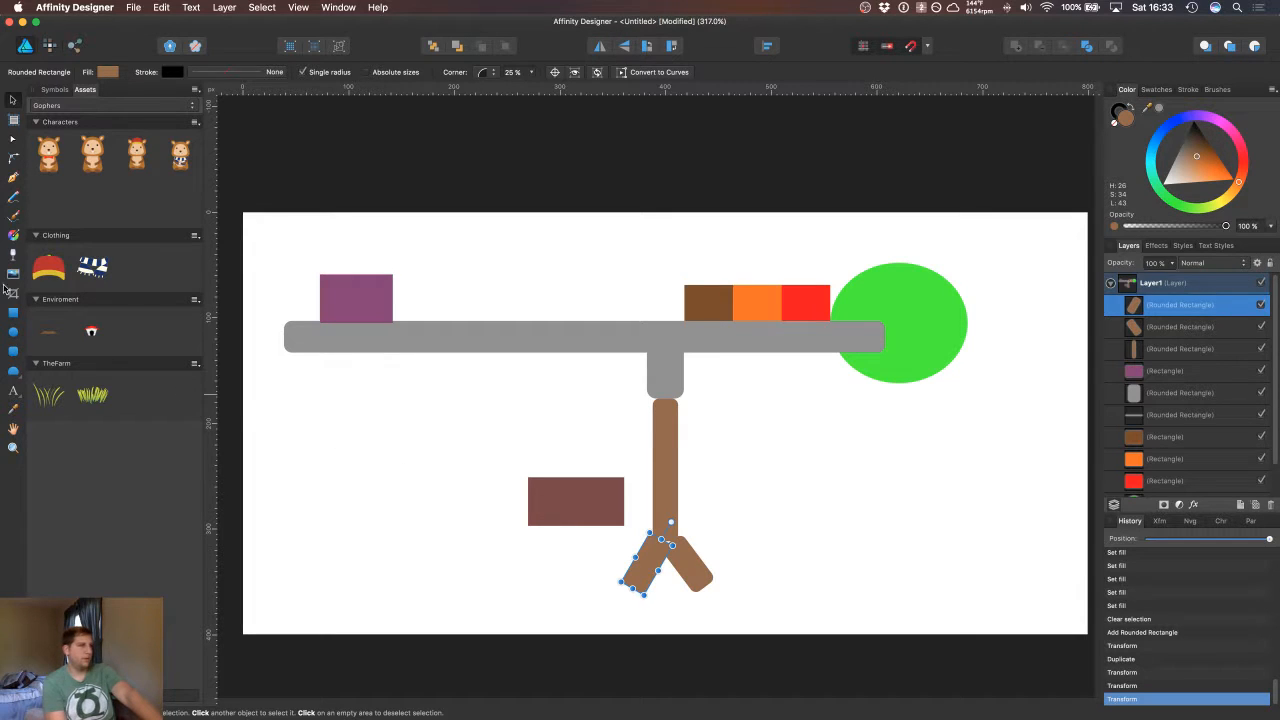
Step: Draw a horizontal rounded path about 130 × 24 px from the left branch and a vertical one about 24 × 54 px up to the dark red rectangle
click(13, 353)
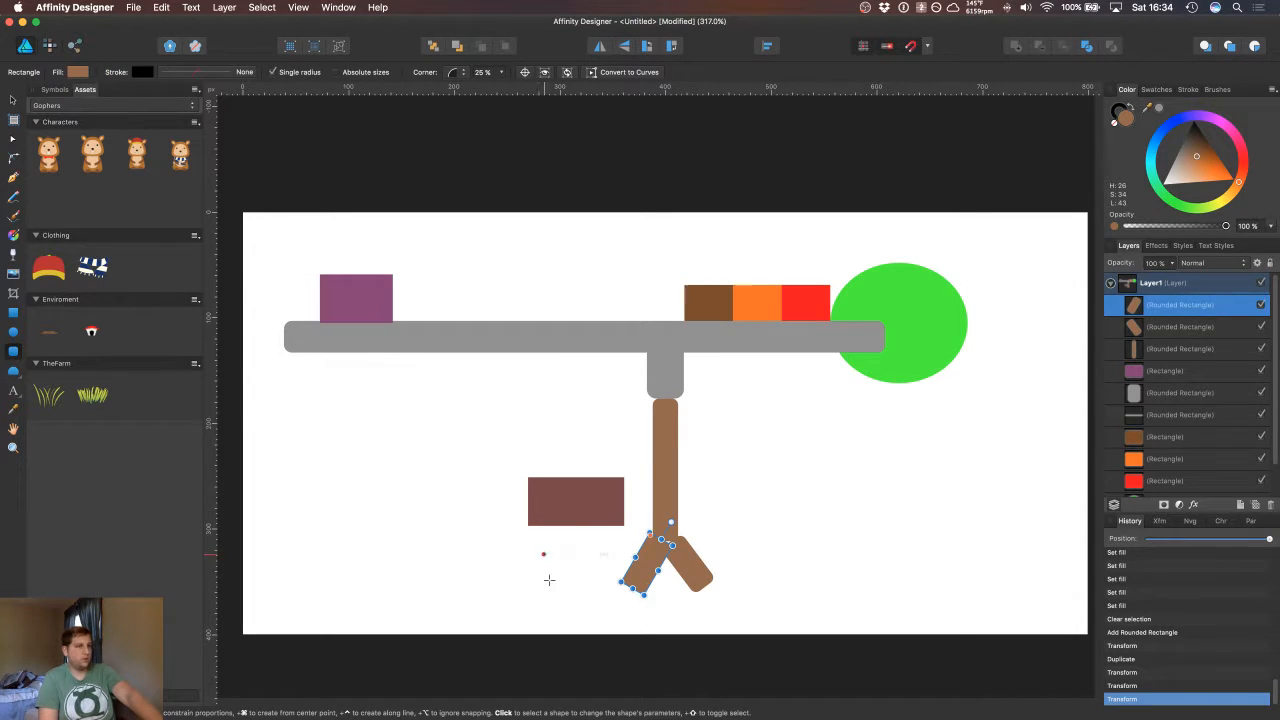
drag(497, 576, 658, 598)
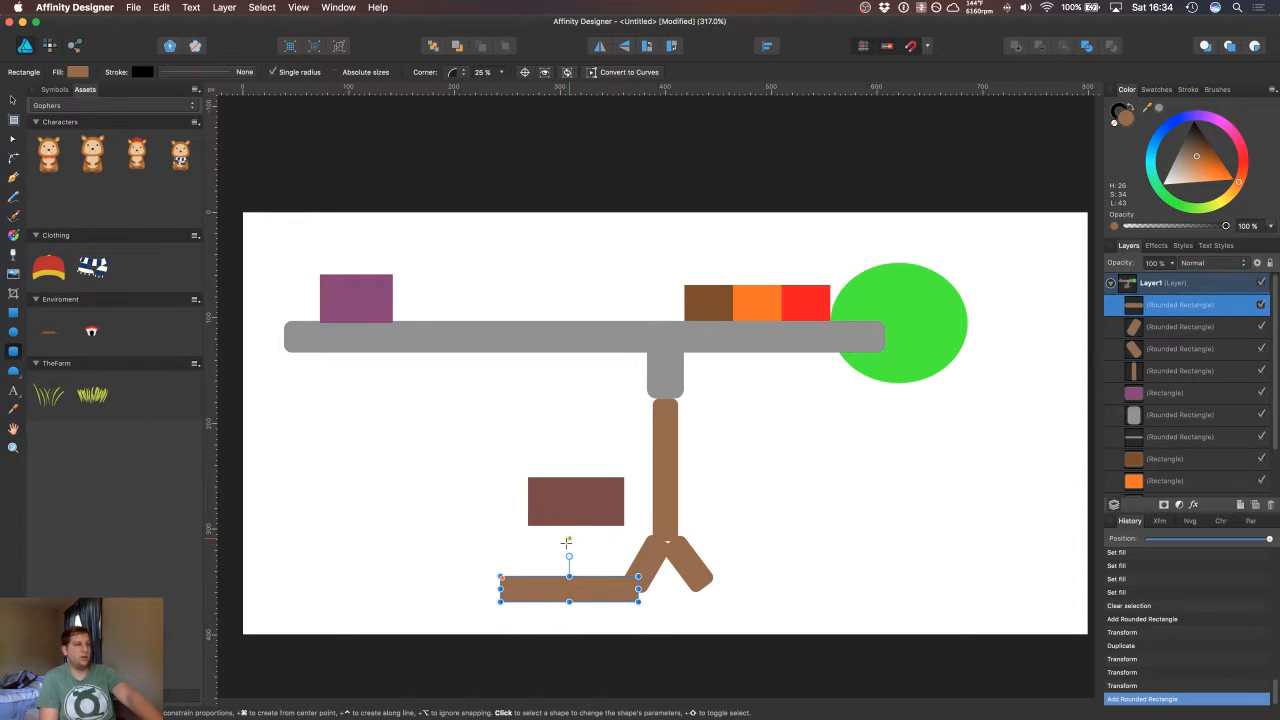
drag(566, 566, 570, 525)
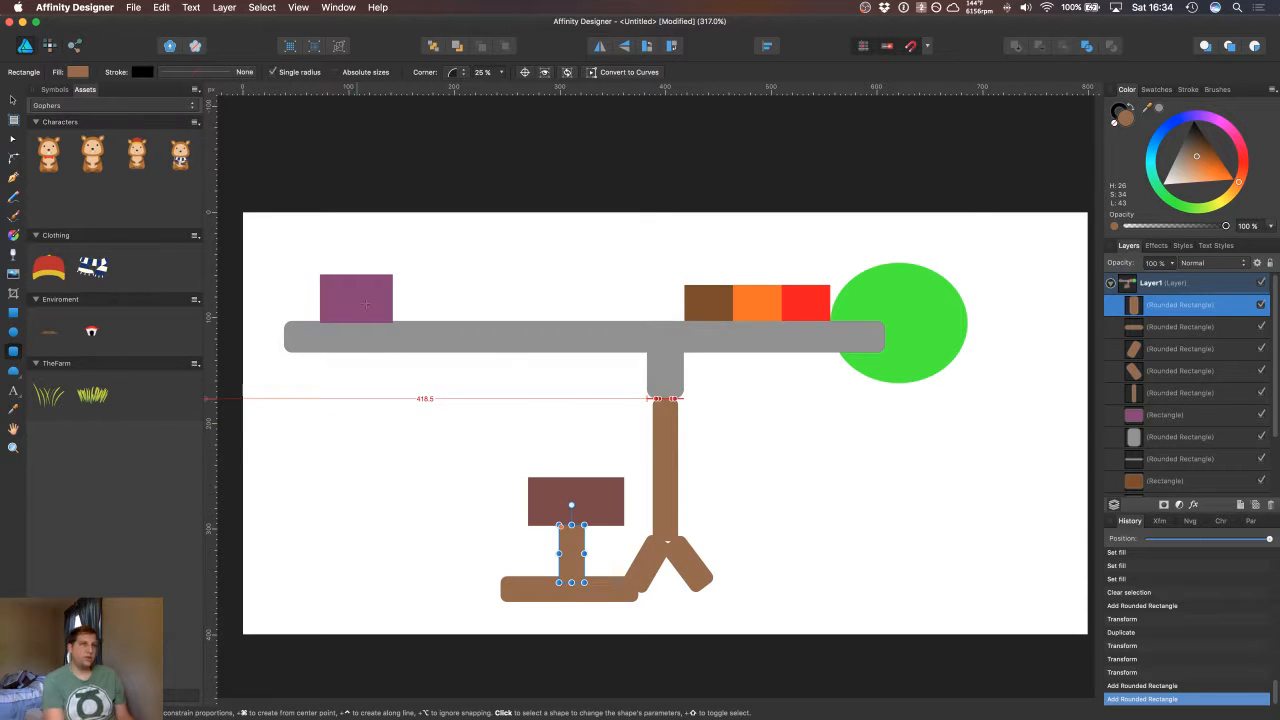
Step: Draw a rectangle about 130 × 156 px below the grey bar's left end, nudge it closer to the bar, and fill it brown (H 26, S 67, L 34)
click(14, 313)
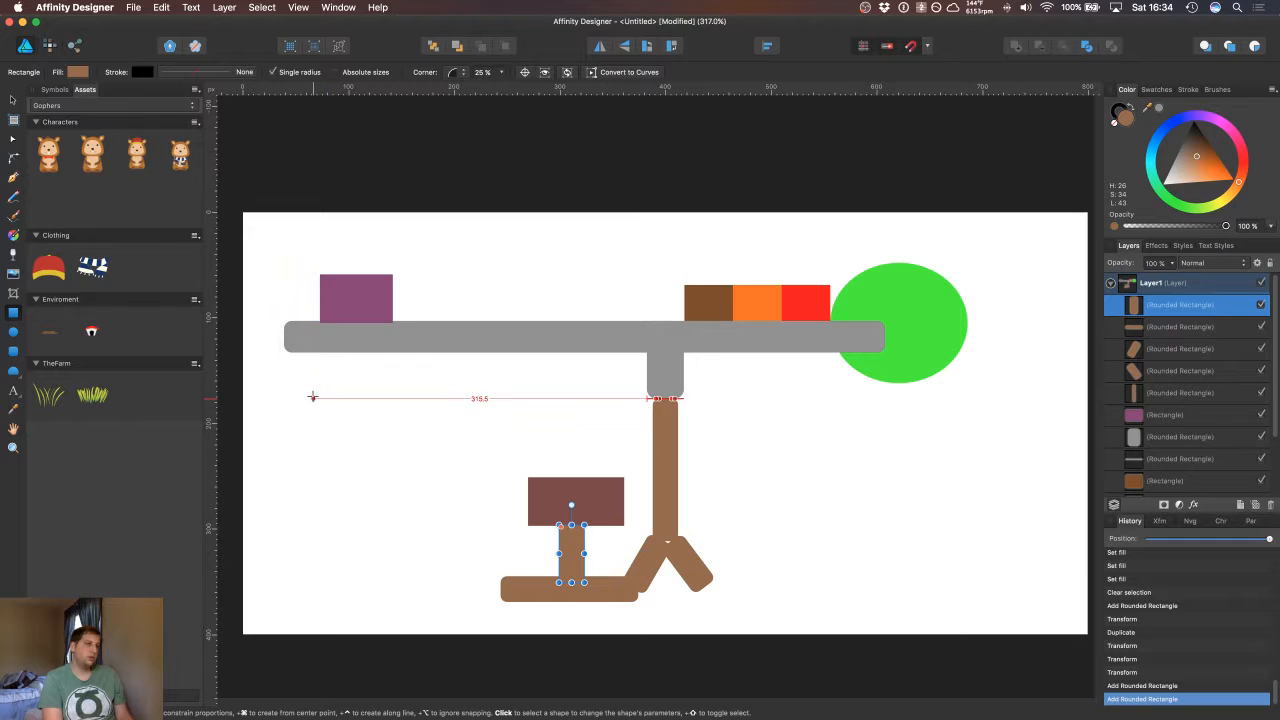
drag(313, 390, 449, 554)
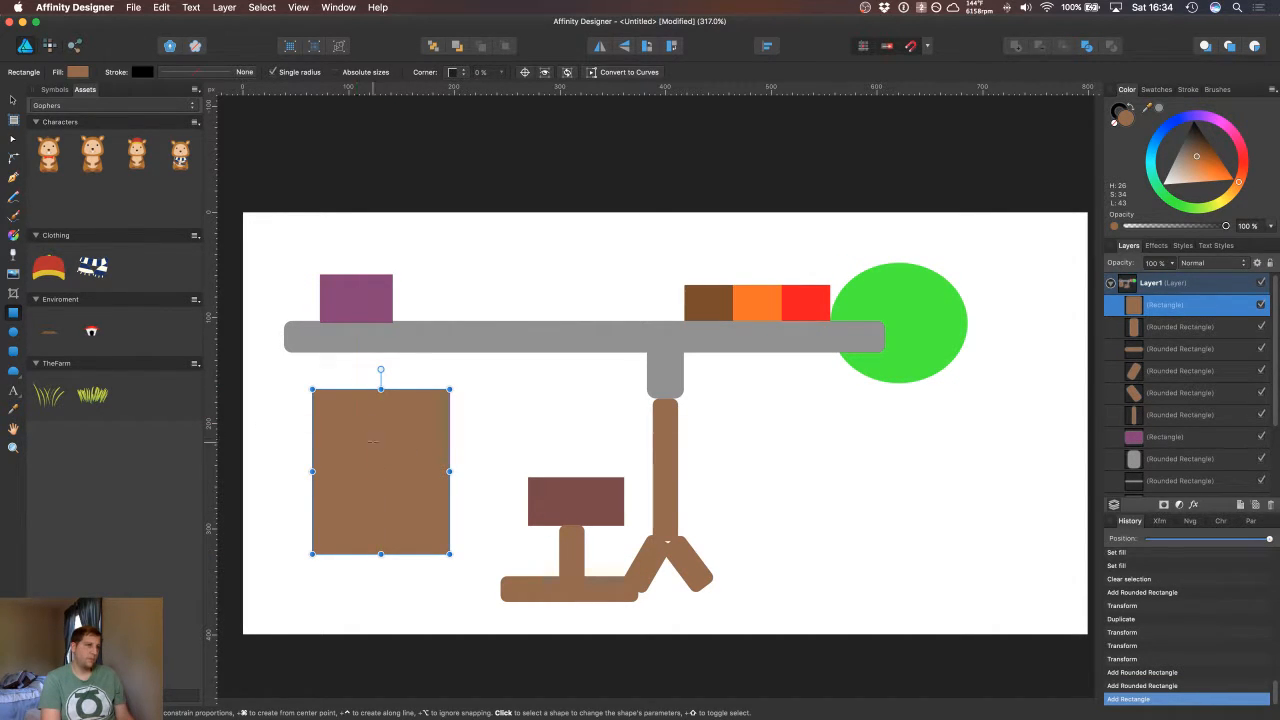
key(v)
drag(406, 457, 396, 446)
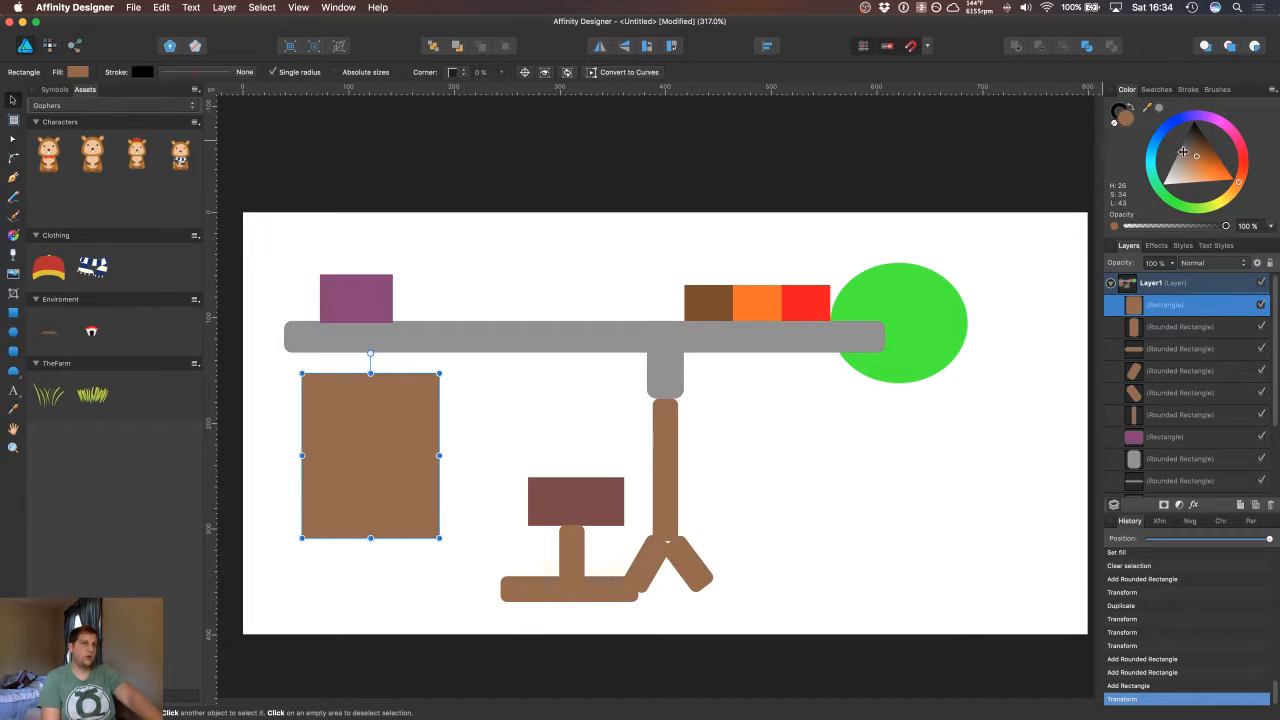
drag(1202, 151, 1208, 154)
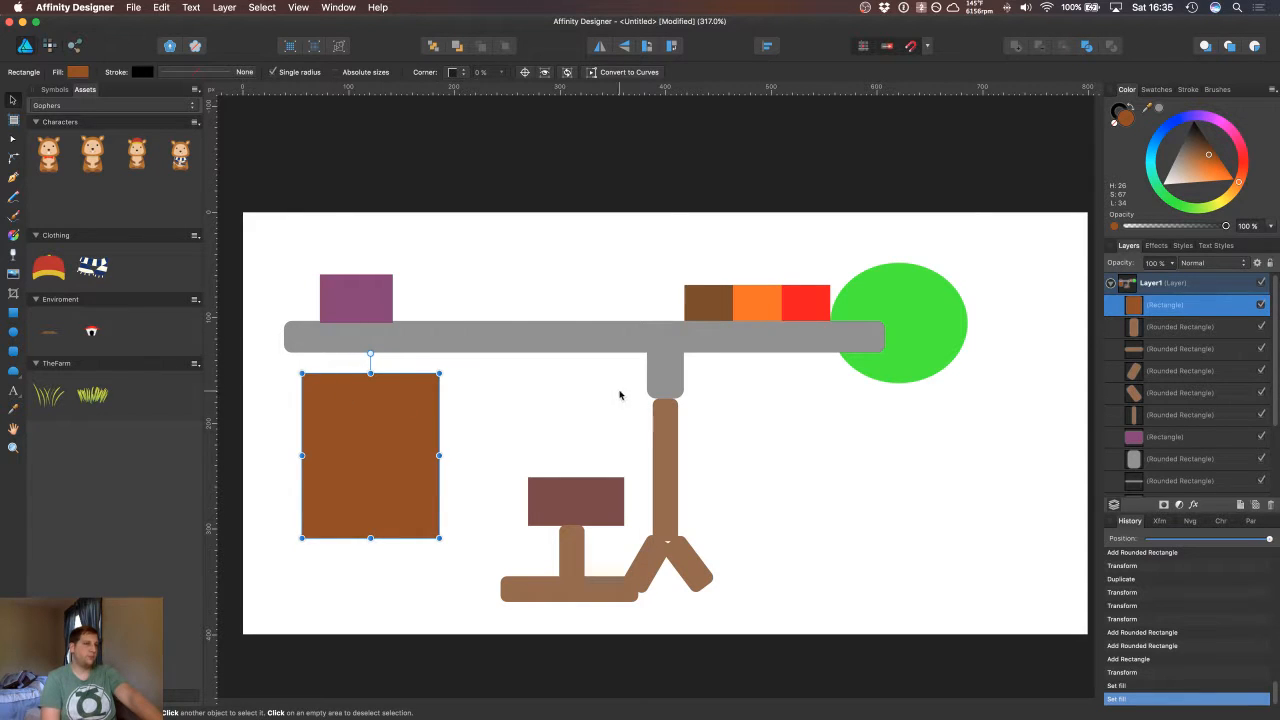
Step: Duplicate the tall brown path below the short grey road
click(662, 426)
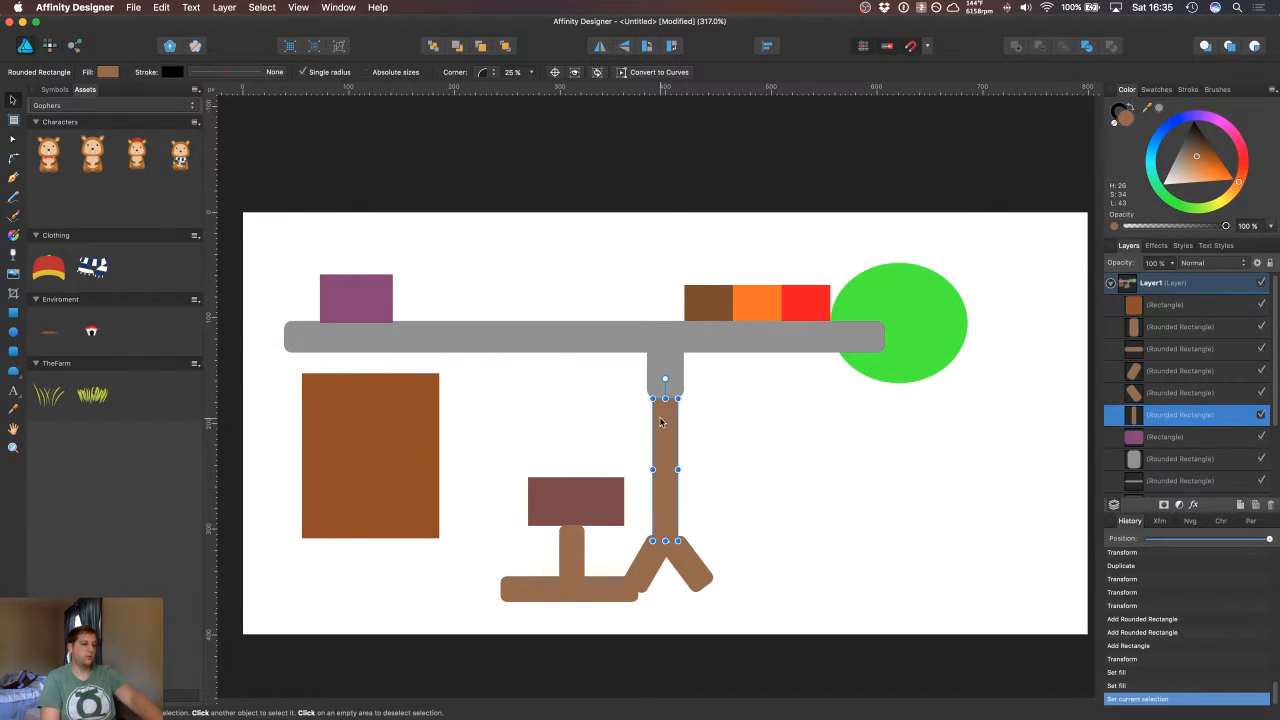
key(super+j)
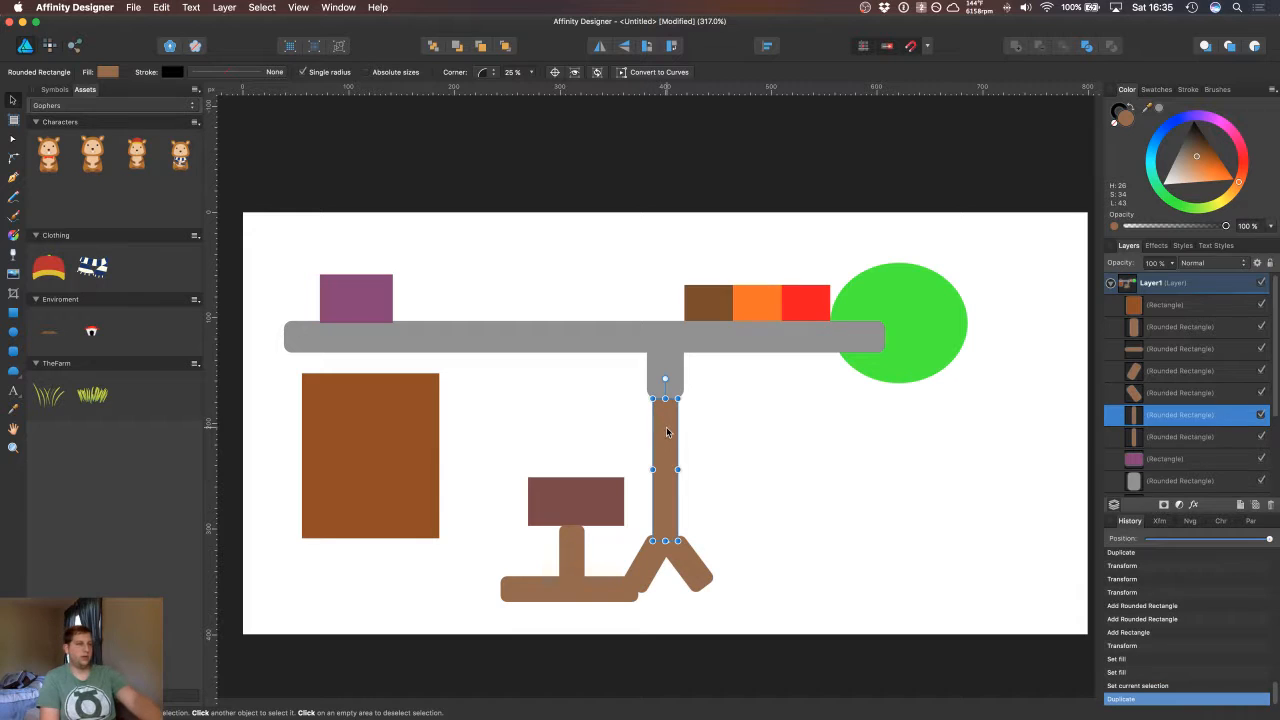
key(m)
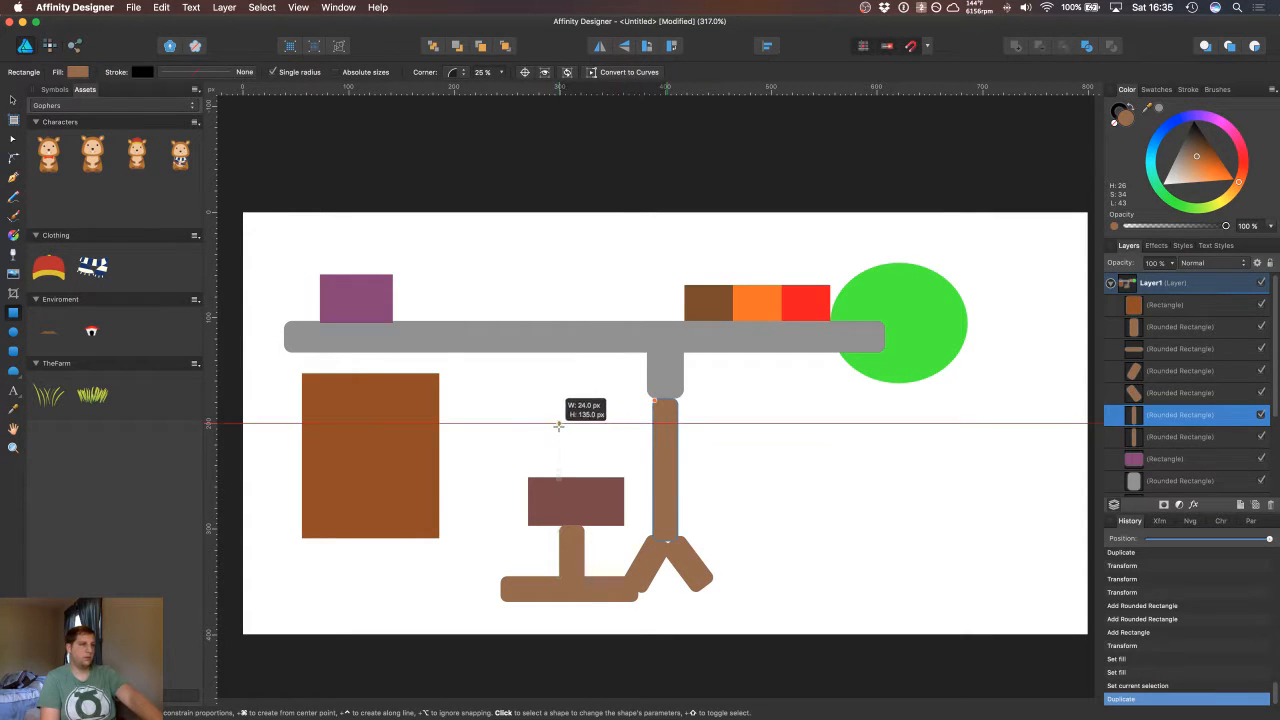
drag(664, 424, 620, 460)
key(super+d)
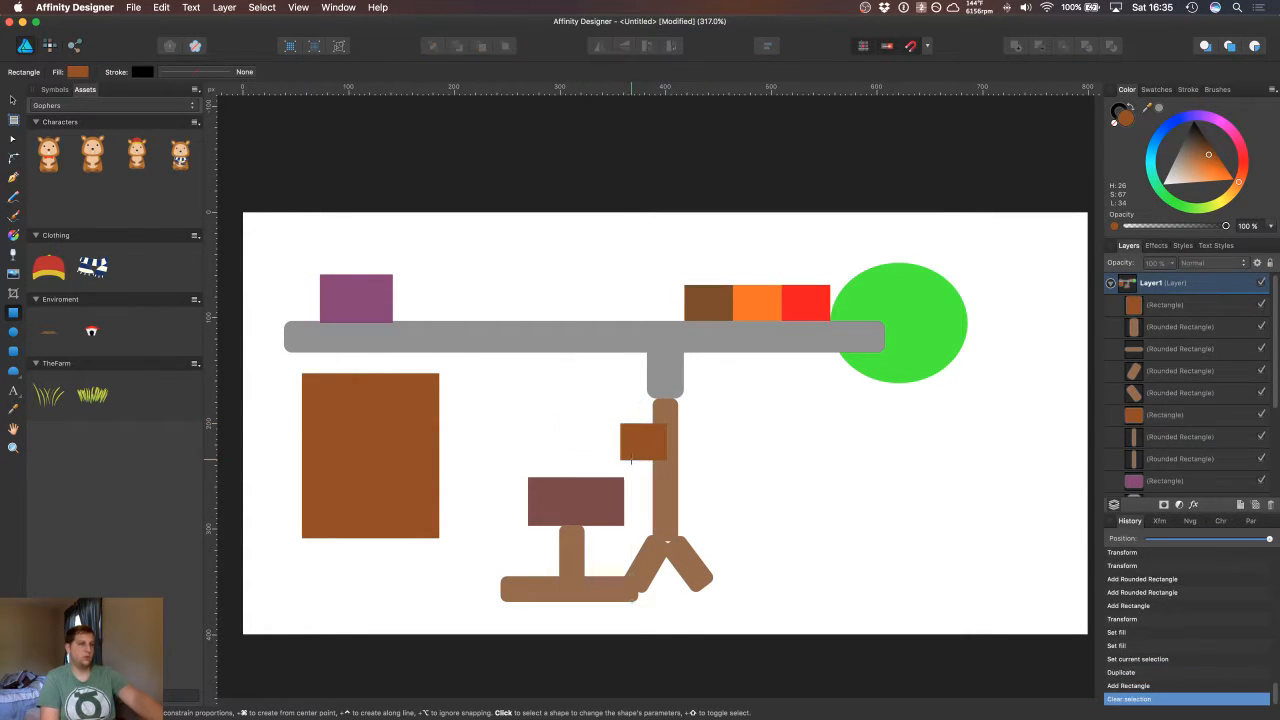
key(super+z)
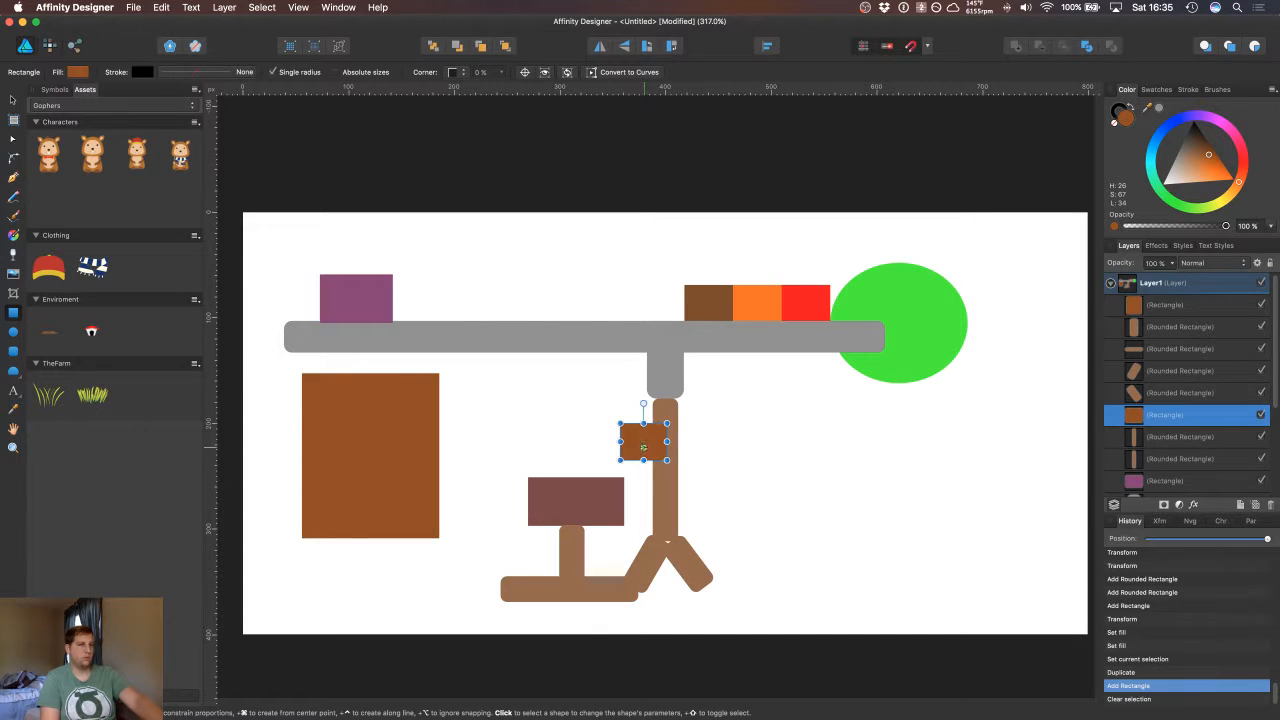
key(super+z)
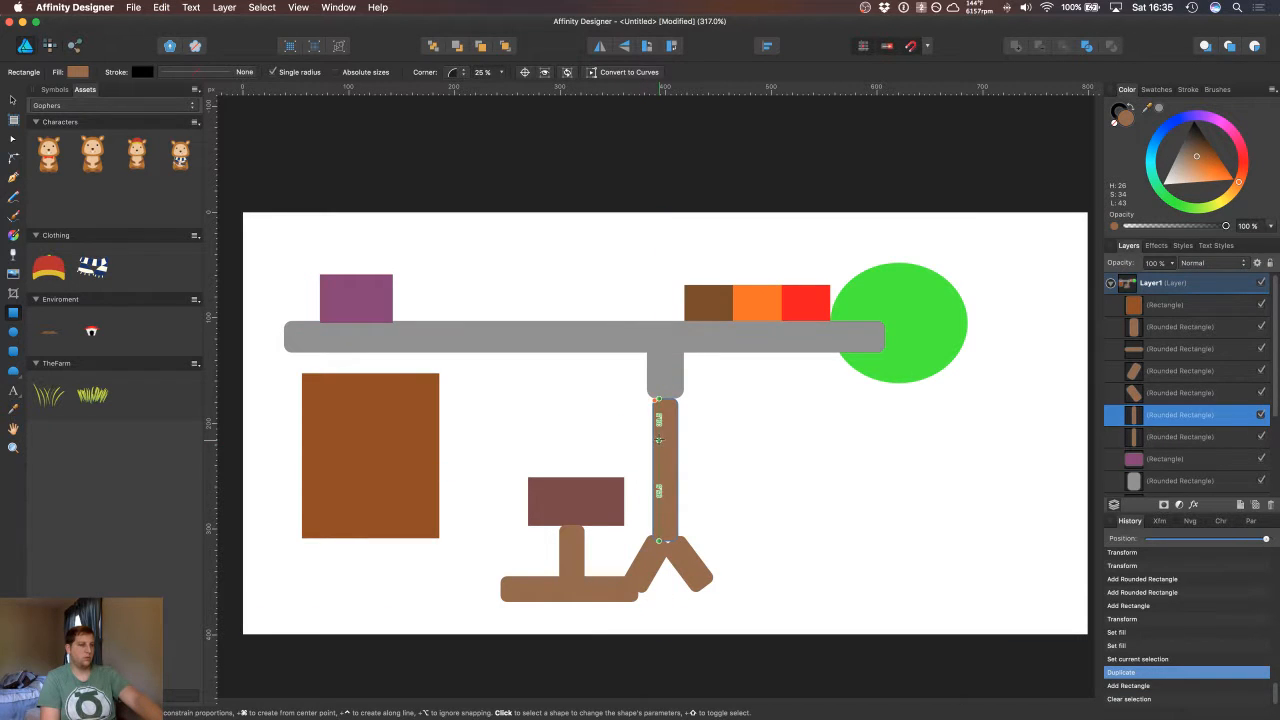
Step: Move the copied path against the large brown rectangle's right edge and raise the rectangle to meet the grey bar
key(v)
drag(665, 440, 458, 393)
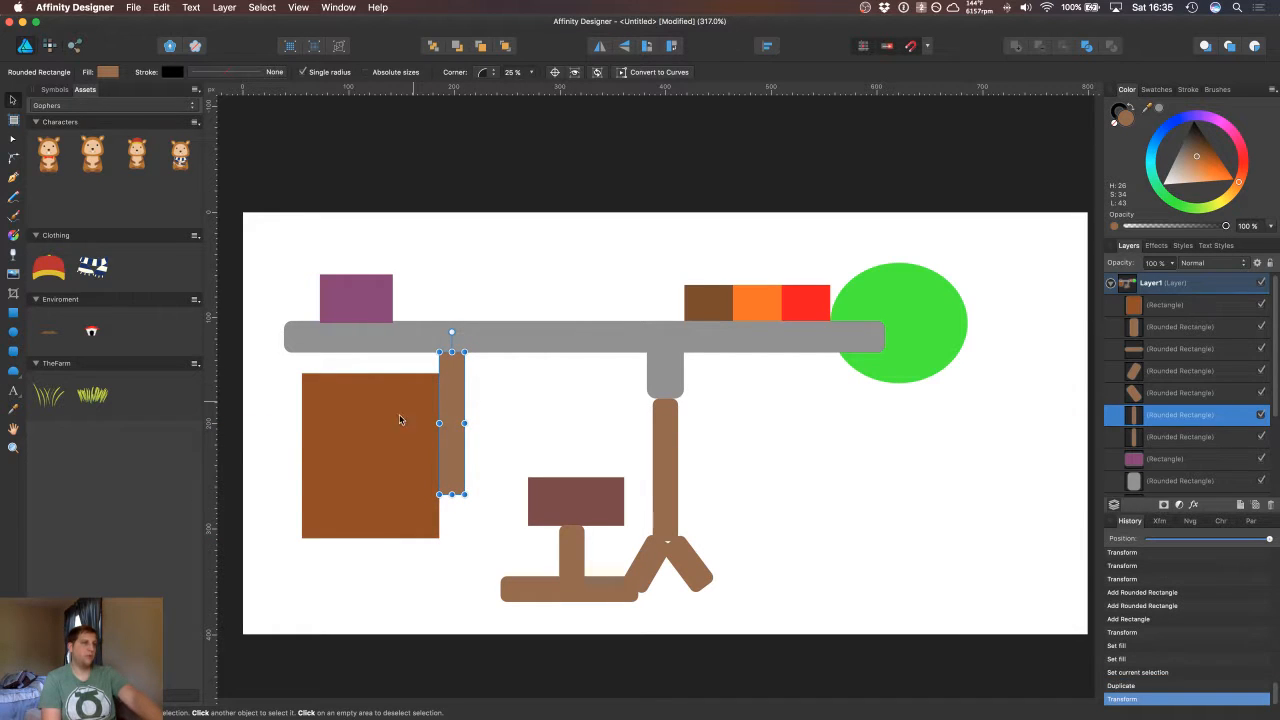
click(394, 456)
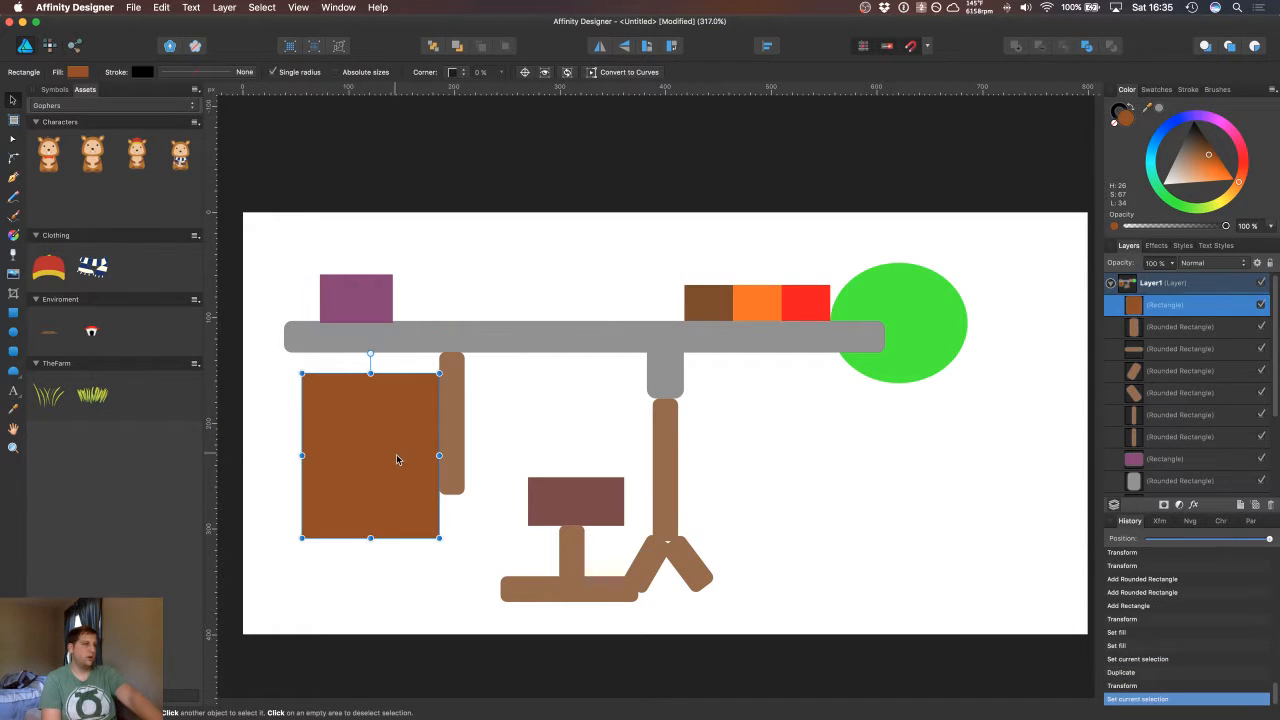
drag(366, 461, 366, 441)
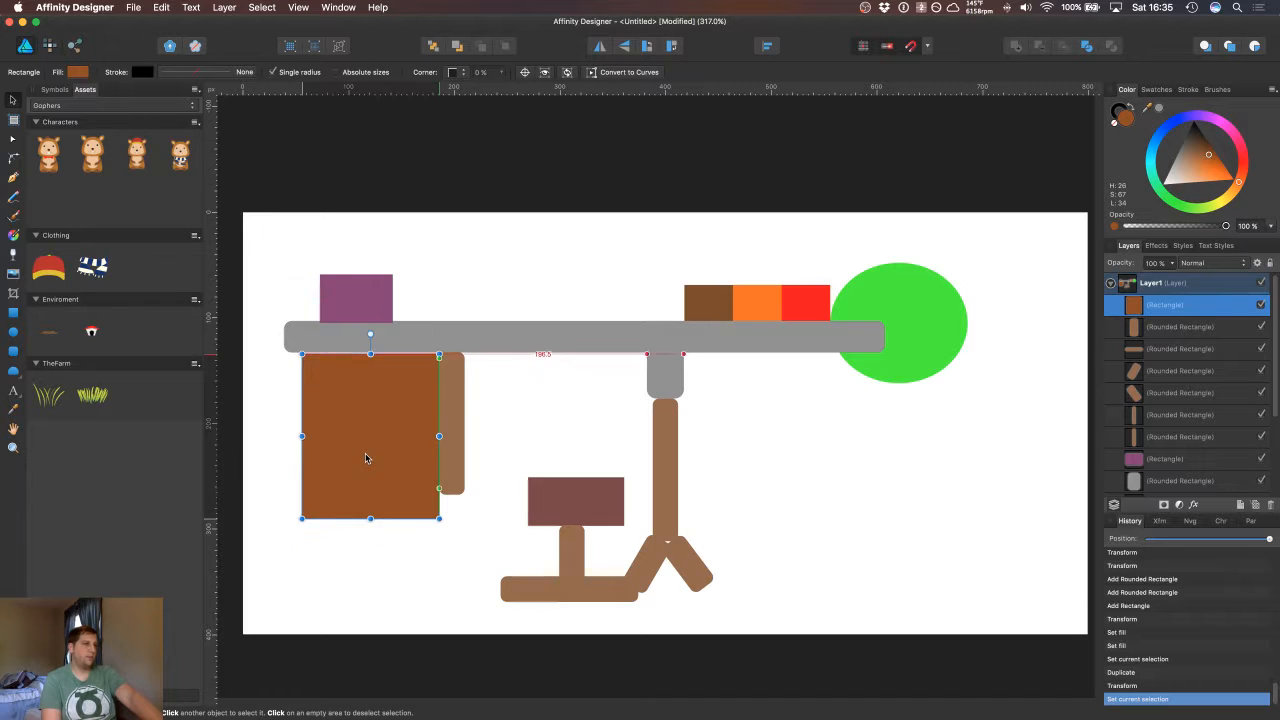
Step: Lengthen the right-edge path past the brown rectangle's lower edge and place a copy along the rectangle's left edge
click(454, 416)
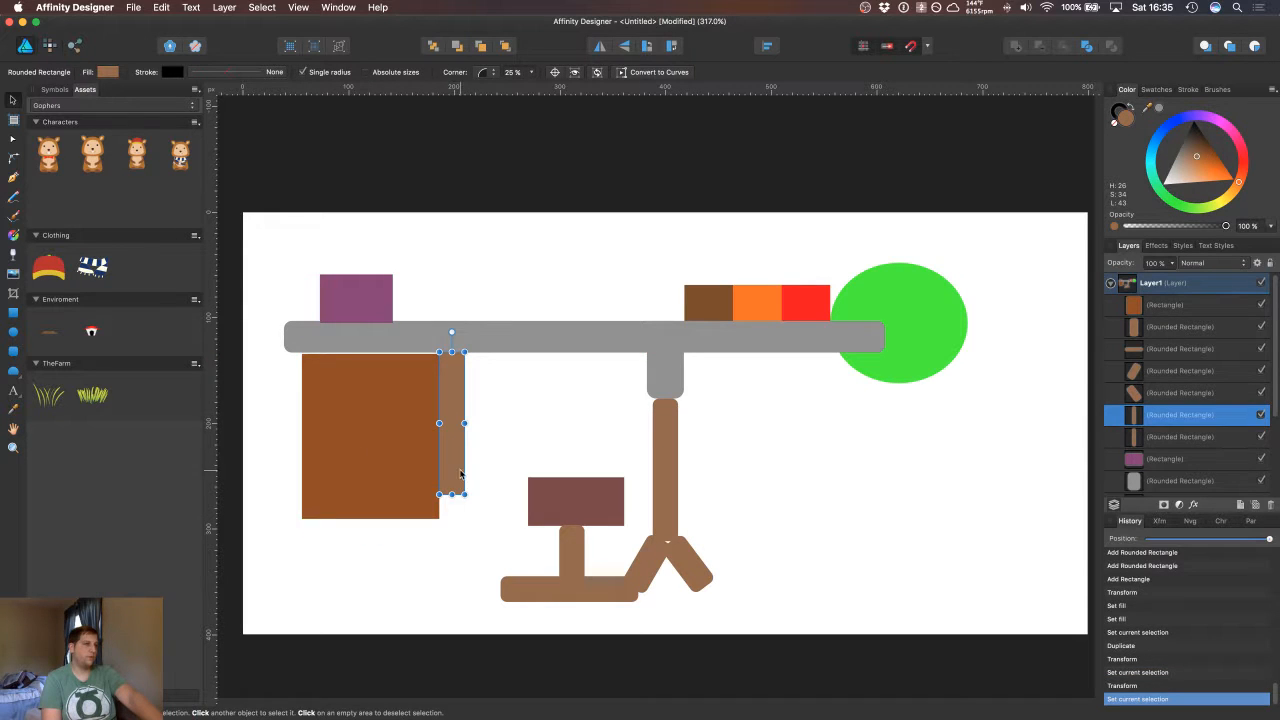
drag(451, 493, 450, 551)
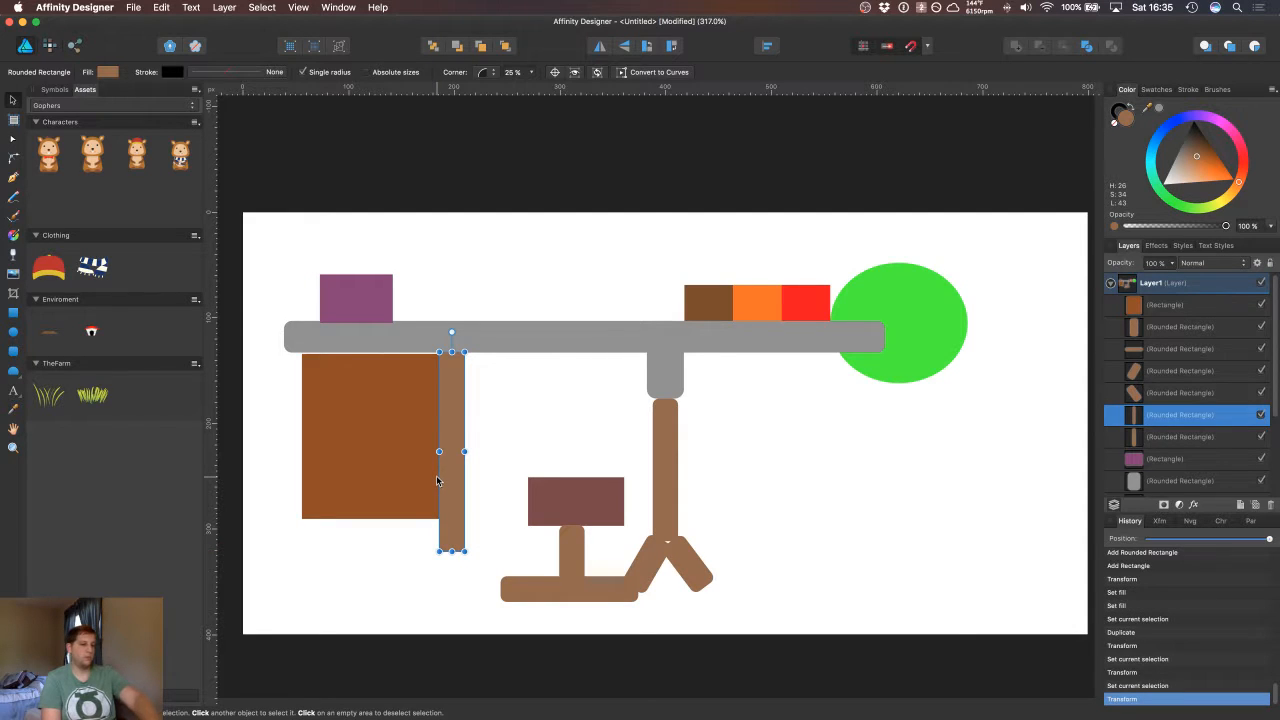
key(super+c)
alt+drag(450, 453, 316, 459)
drag(286, 419, 290, 423)
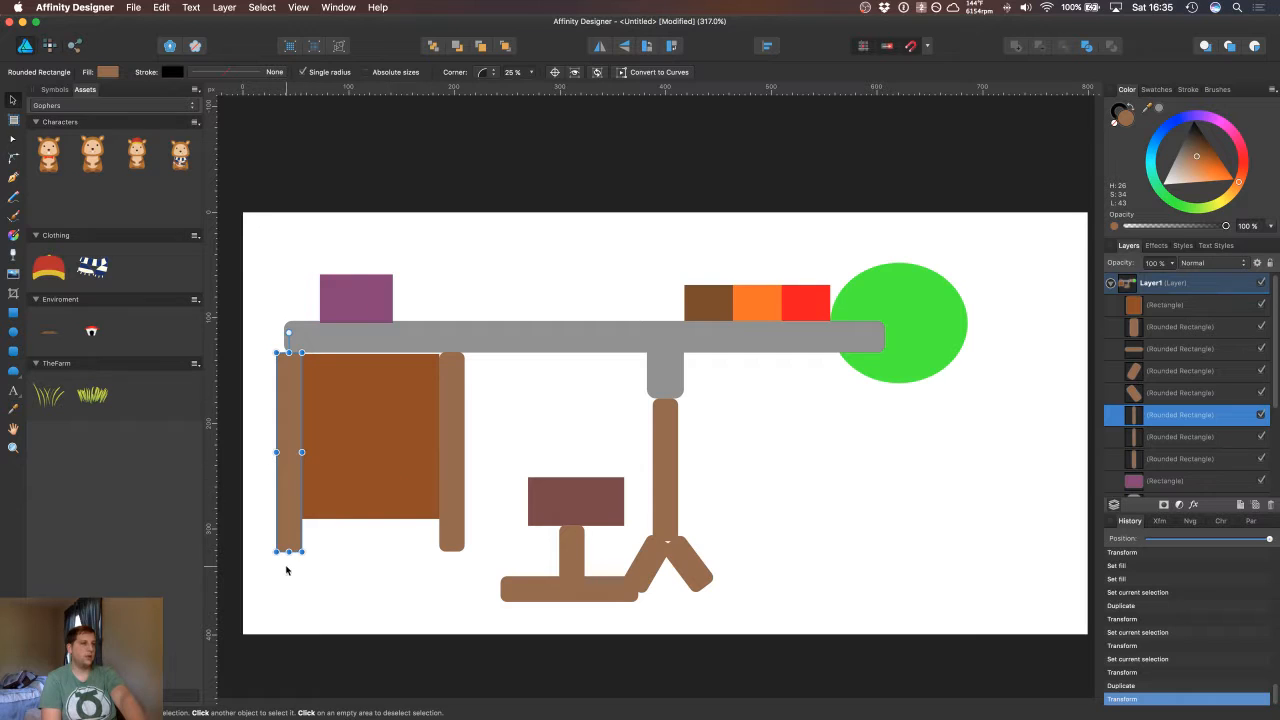
Step: Duplicate the path on the large brown rectangle's left edge
key(super+j)
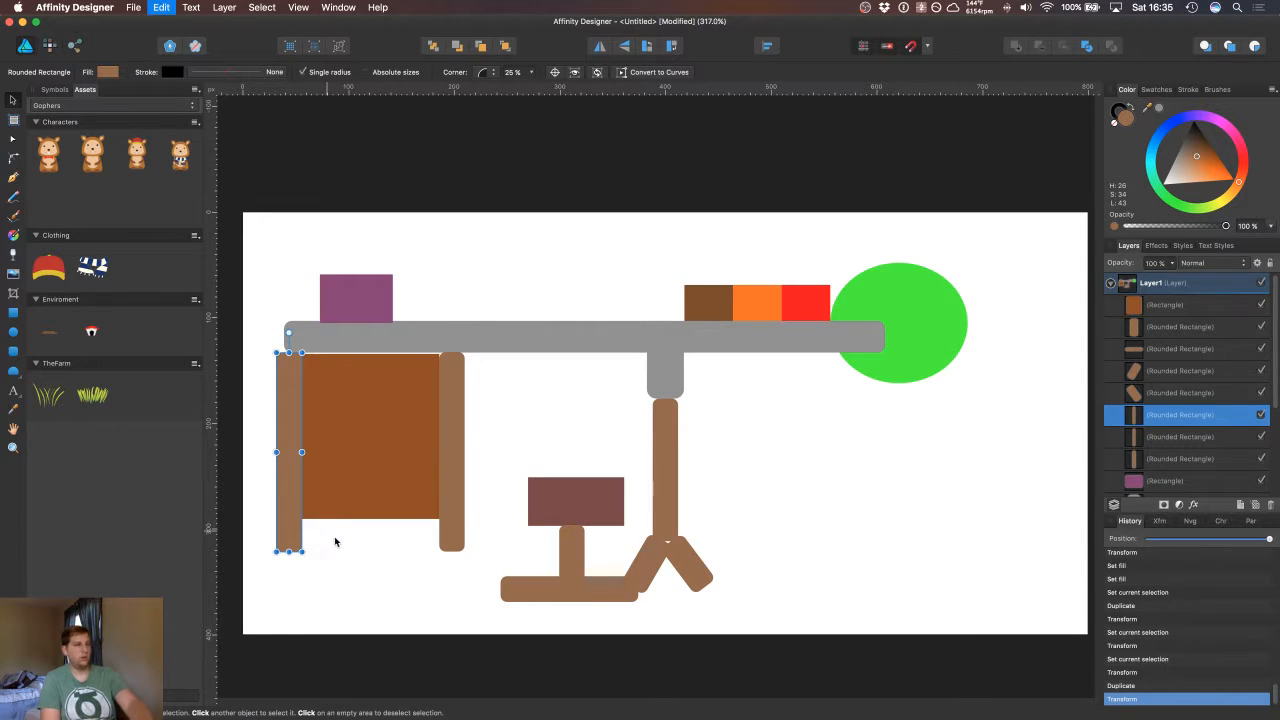
drag(285, 433, 374, 521)
key(super+z)
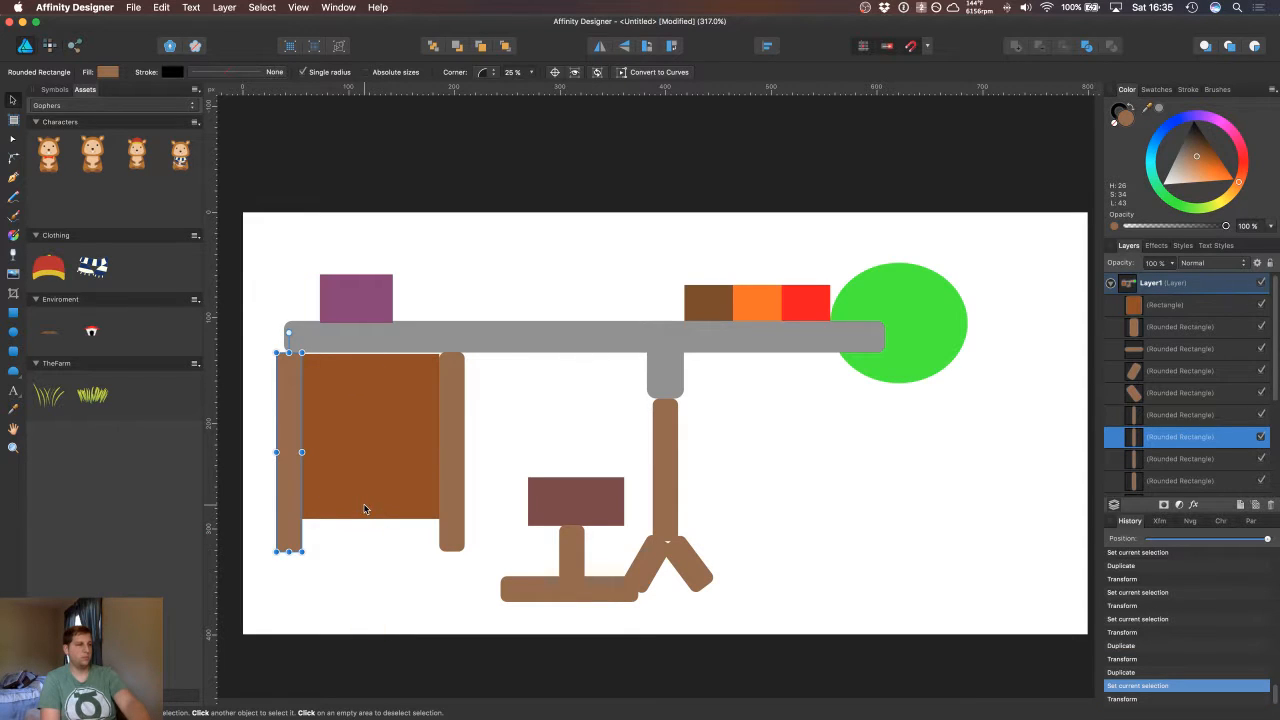
key(super+j)
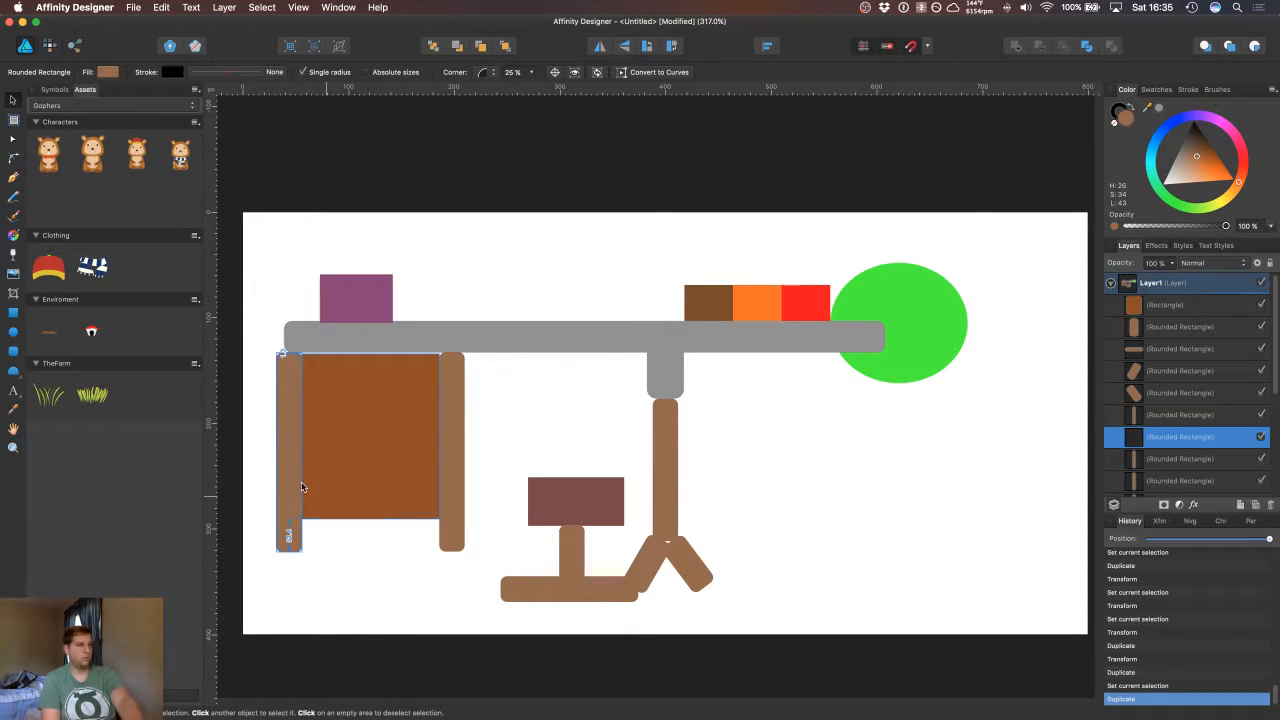
Step: Try placing path copies vertically below the large brown rectangle and beside its right-edge path
drag(283, 453, 371, 503)
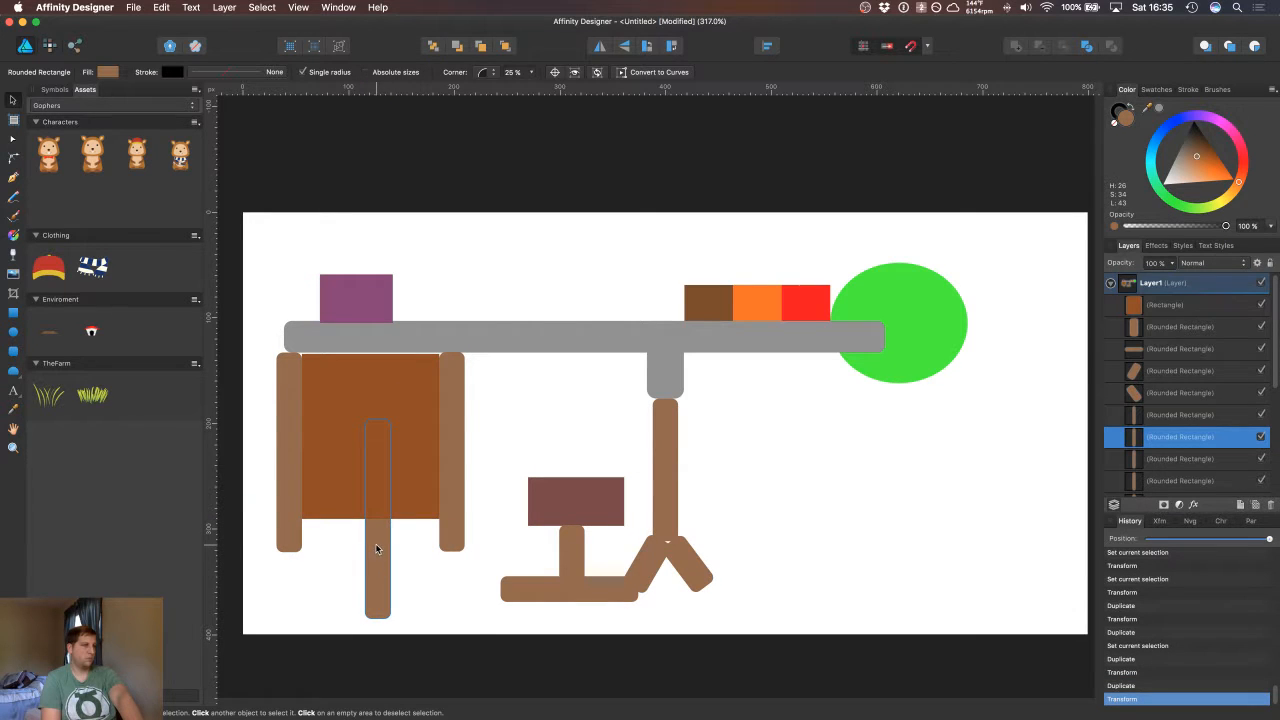
drag(373, 600, 373, 645)
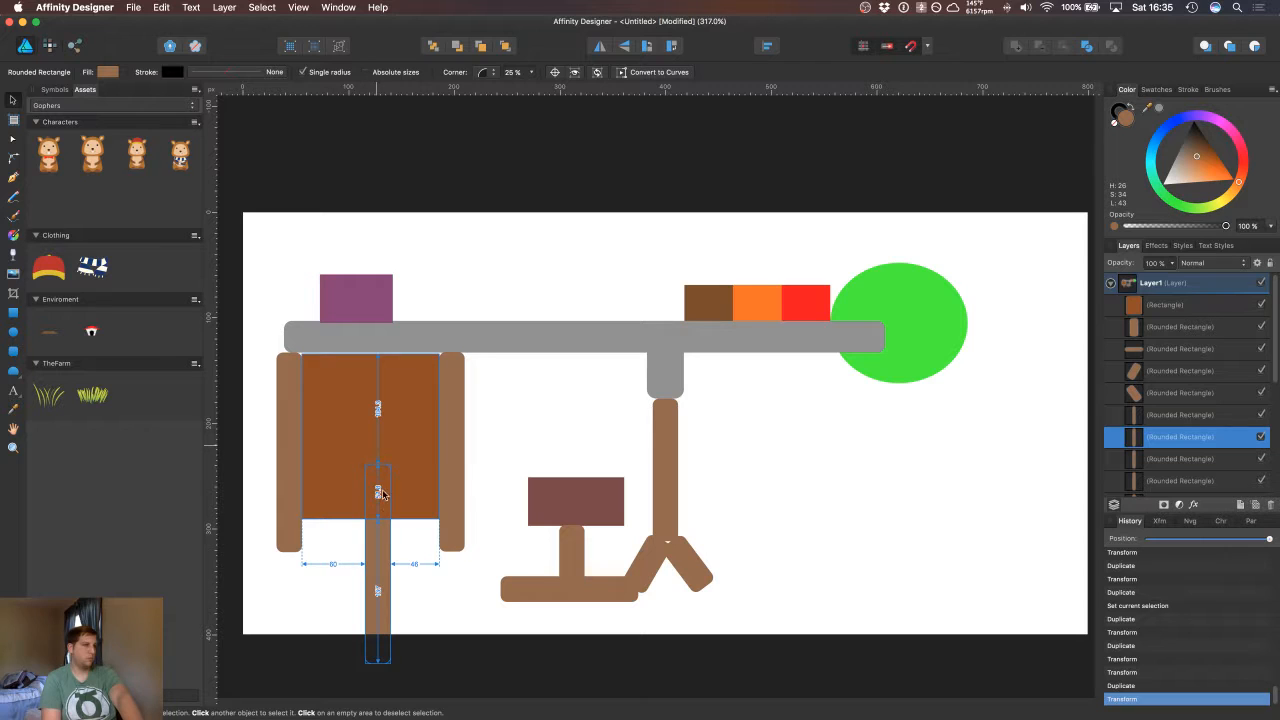
drag(377, 588, 485, 568)
drag(482, 451, 483, 450)
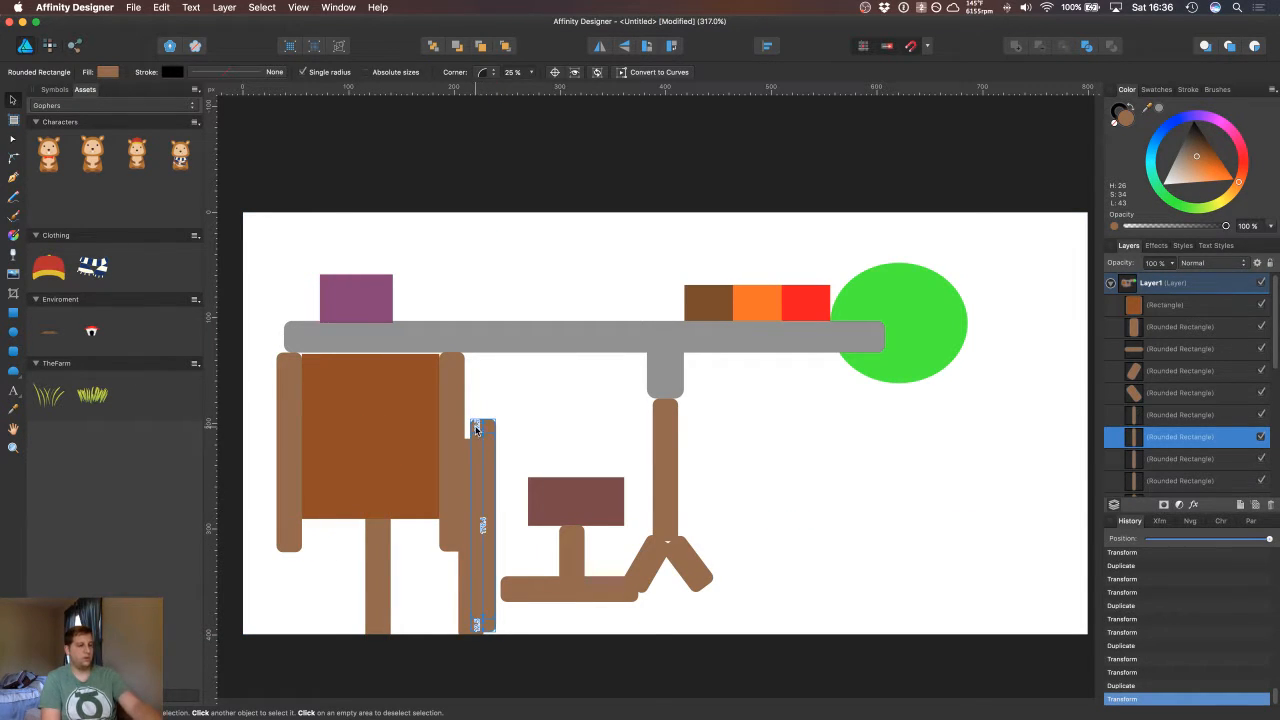
Step: Undo the placement of the path copies below and beside the large brown rectangle
key(super+z)
key(super+z)
key(super+z)
key(super+z)
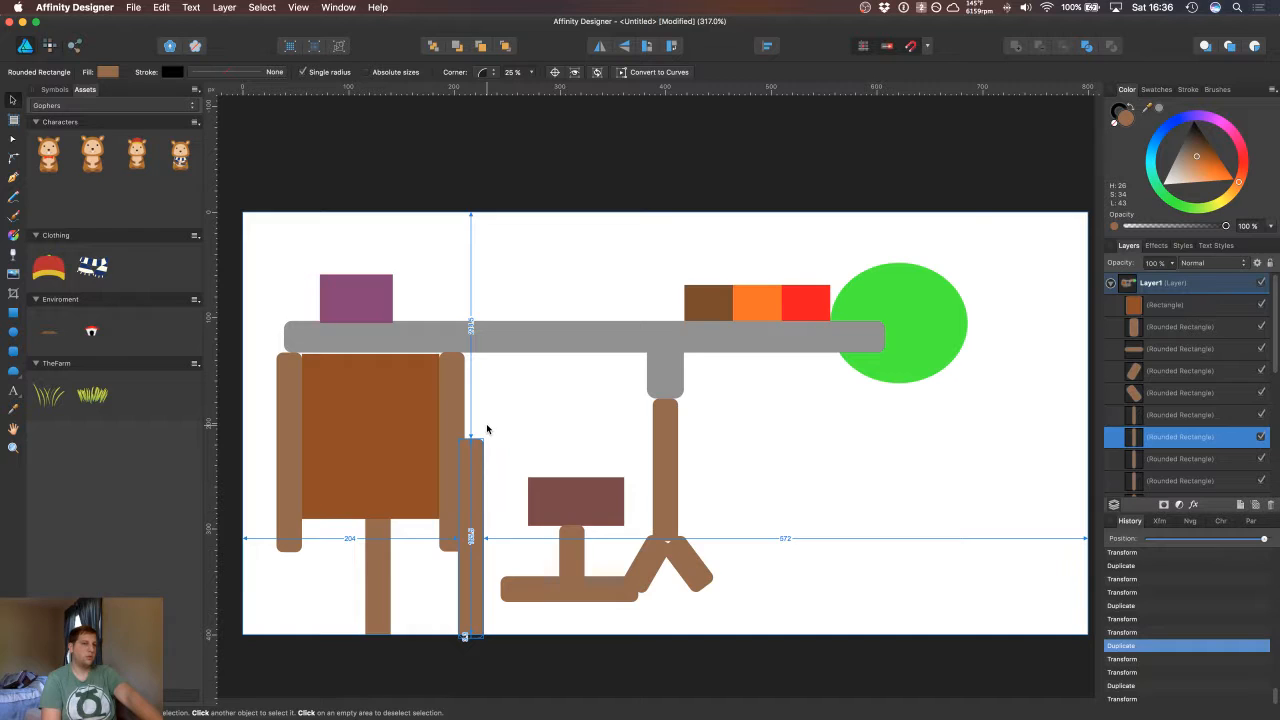
key(super+z)
key(super+z)
key(super+z)
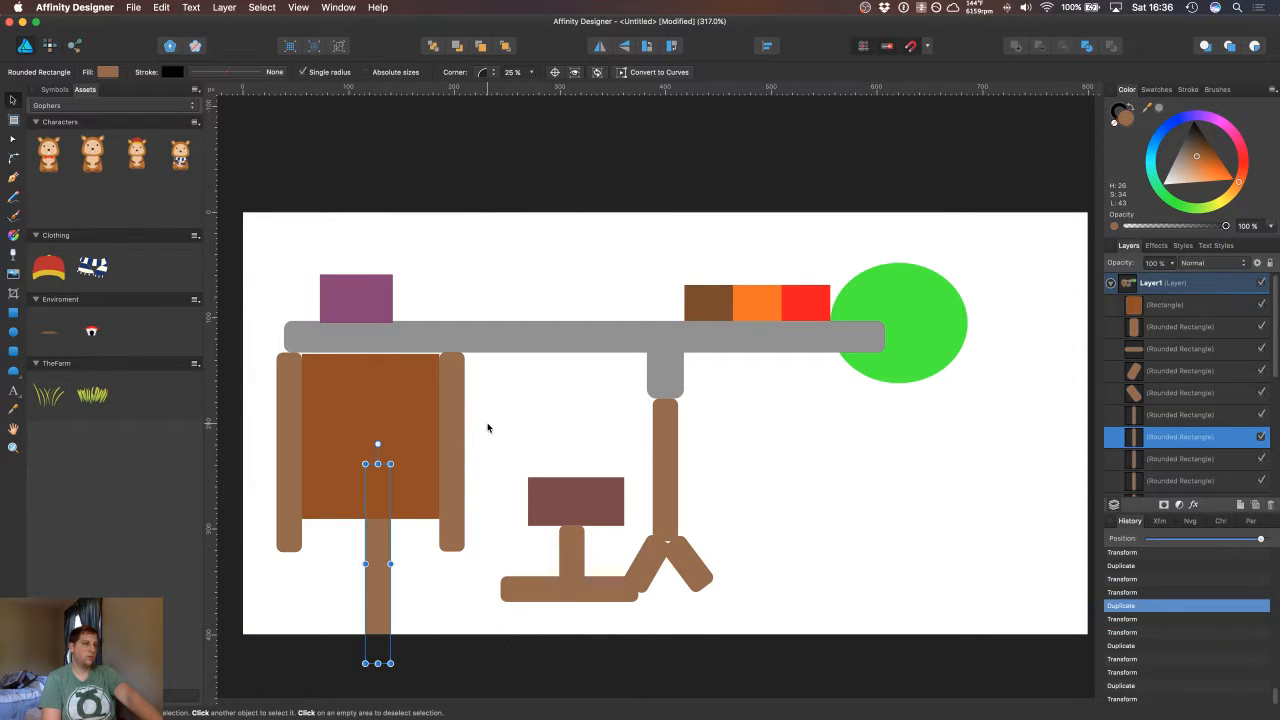
key(super+z)
key(super+z)
key(super+z)
key(super+z)
key(super+z)
key(super+z)
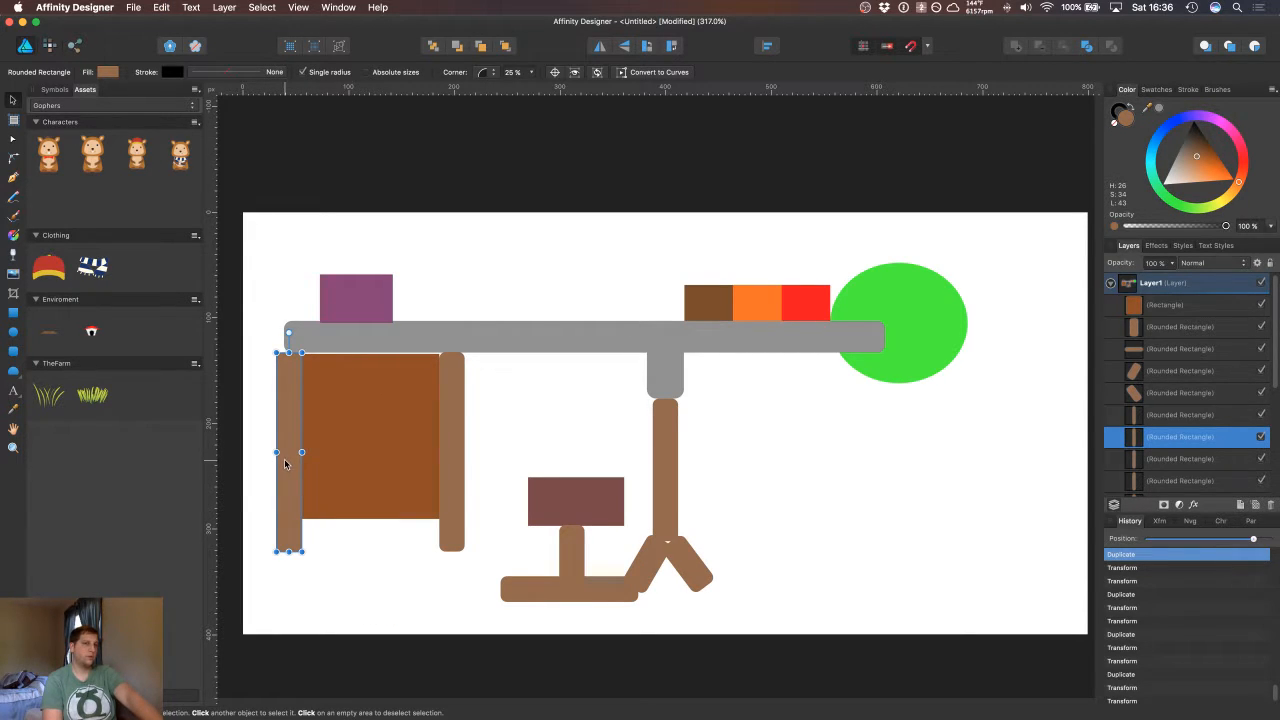
Step: Rotate the path copy to horizontal and fit it along the large brown rectangle's lower edge, spanning both side paths without a gap
mouse_move(285, 463)
mouse_down()
mouse_move(334, 479)
mouse_move(368, 517)
mouse_up()
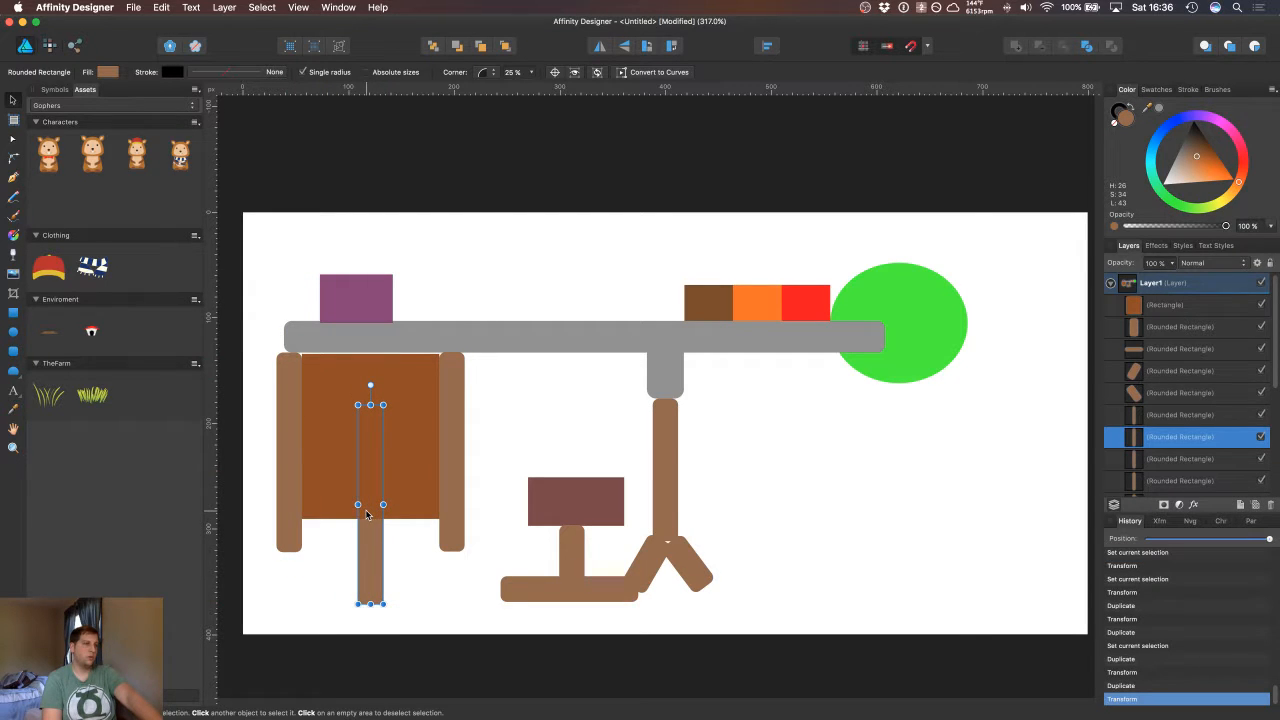
drag(370, 385, 301, 503)
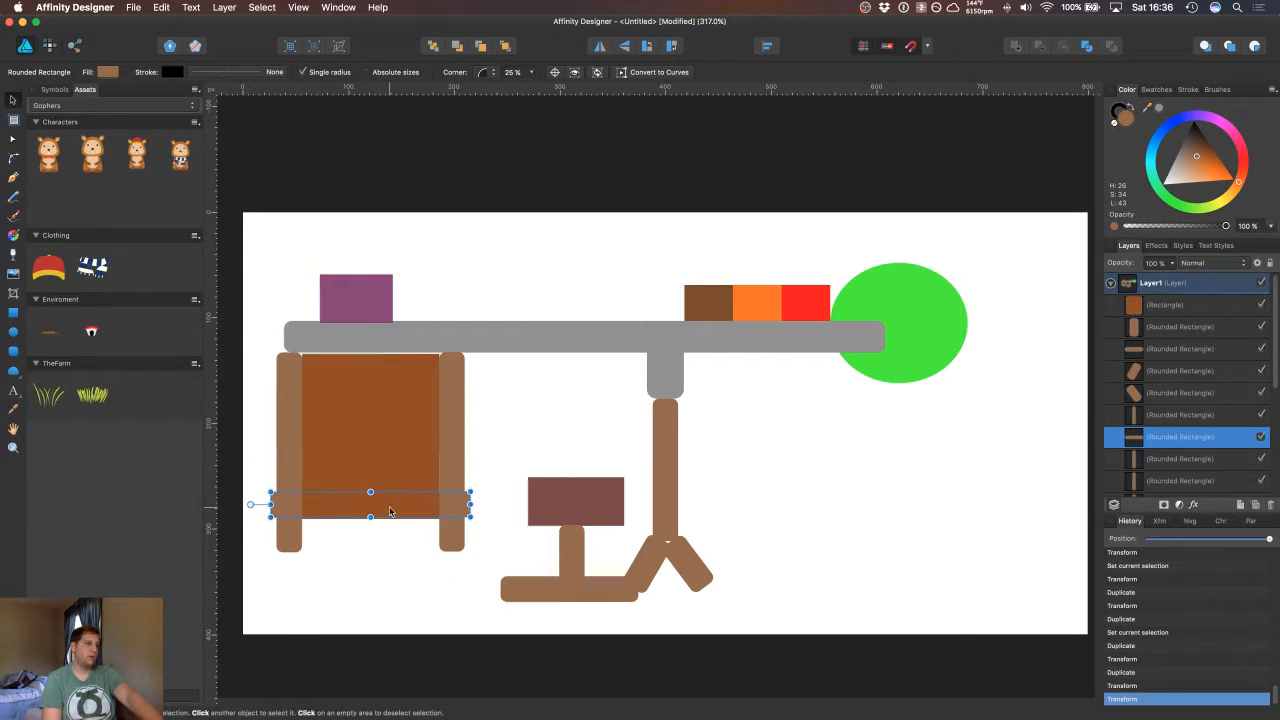
drag(398, 516, 448, 538)
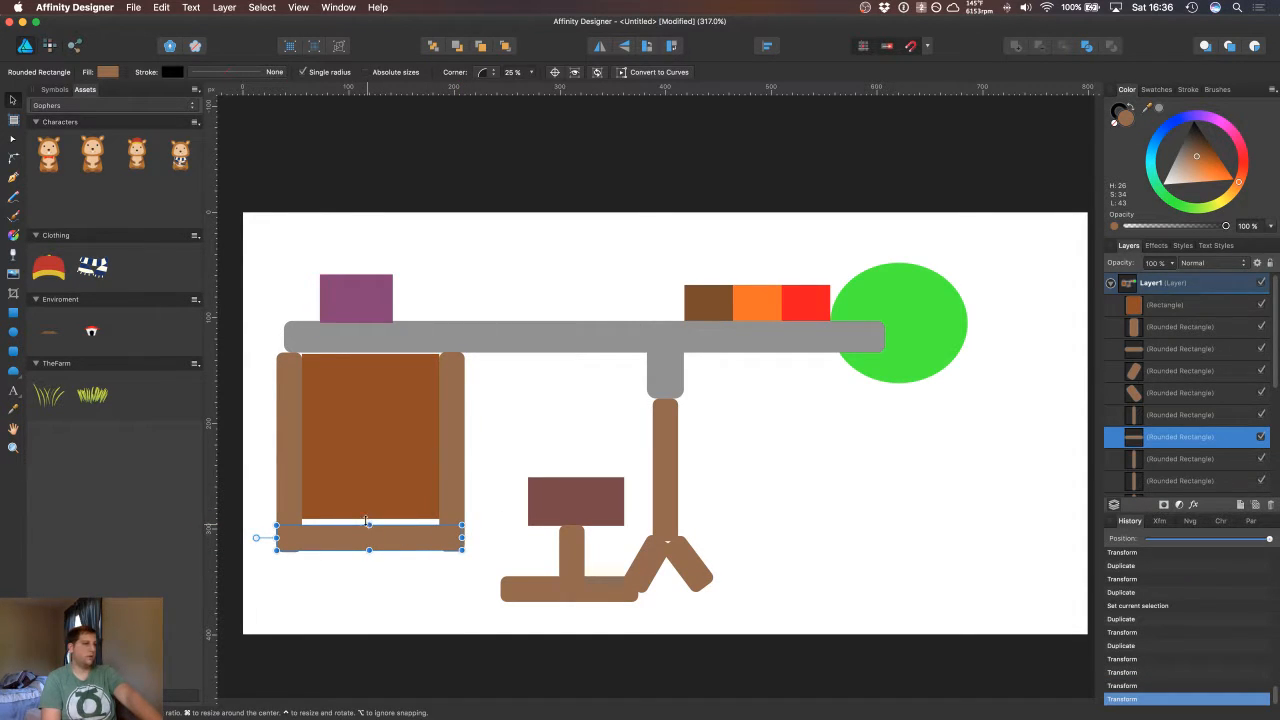
drag(368, 523, 368, 519)
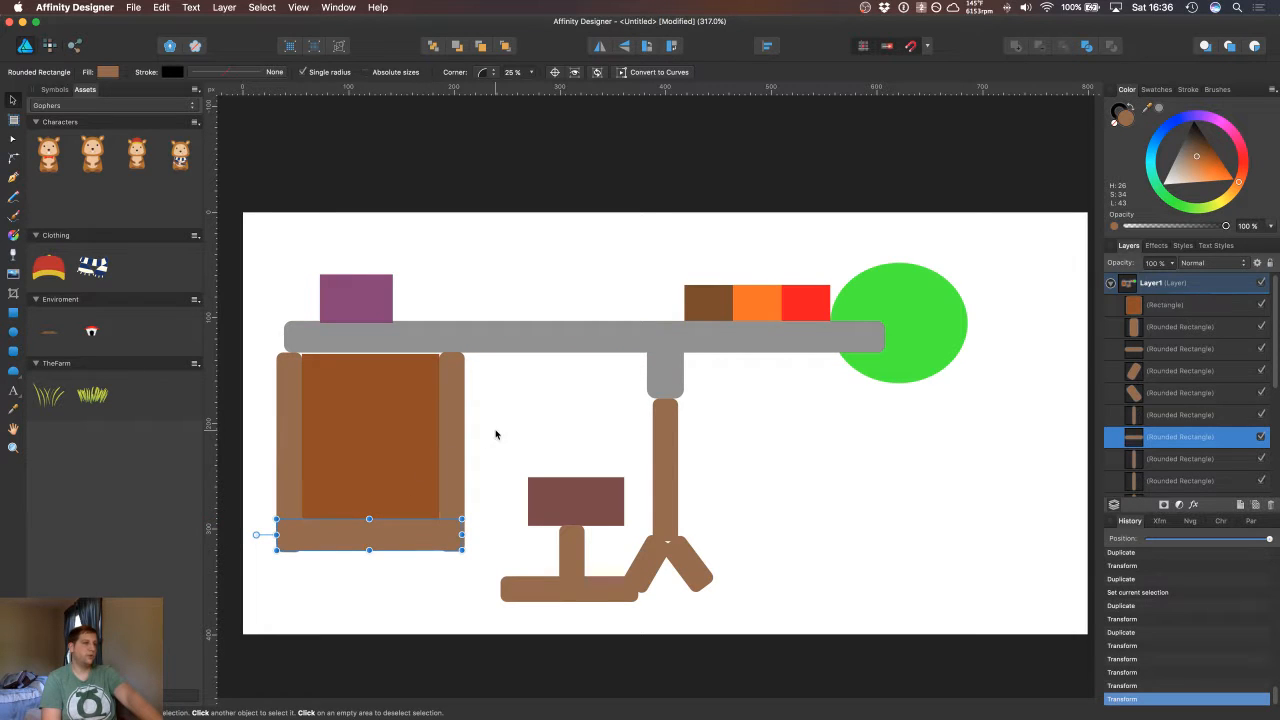
click(715, 400)
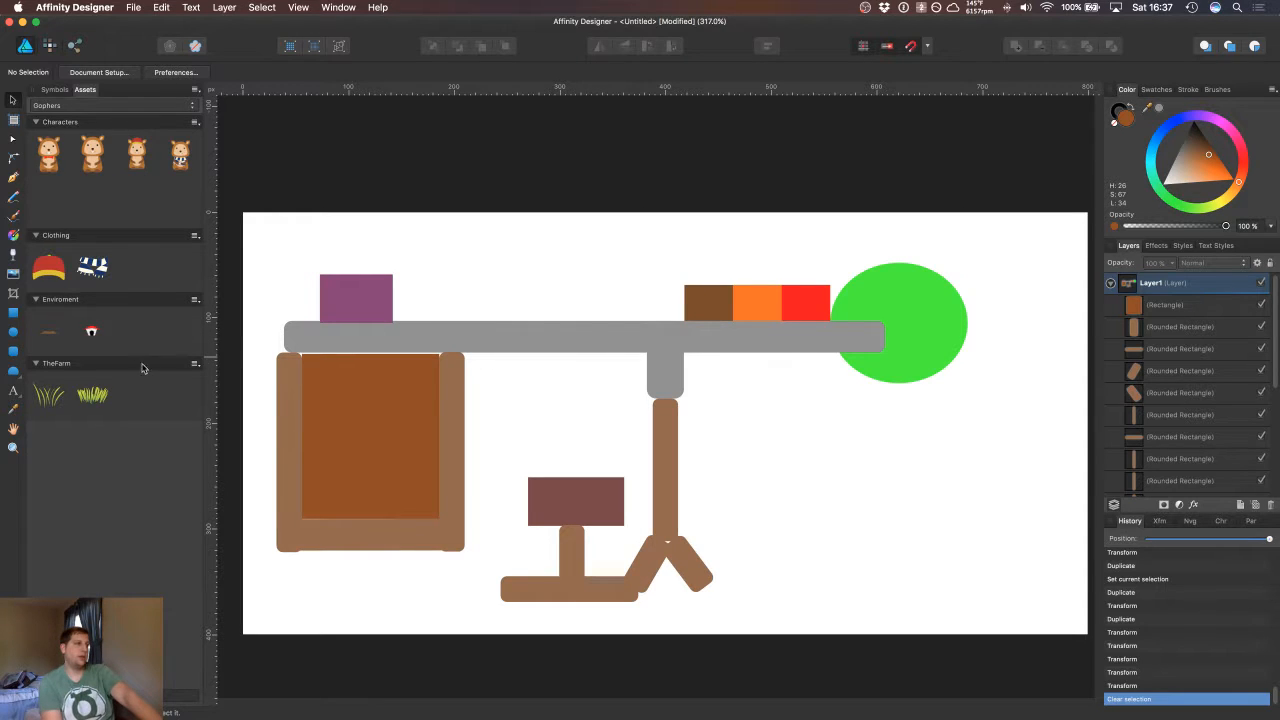
Step: Draw a small brown rounded rectangle inside the green circle's upper-left edge and rotate it to slant up to the right
click(13, 313)
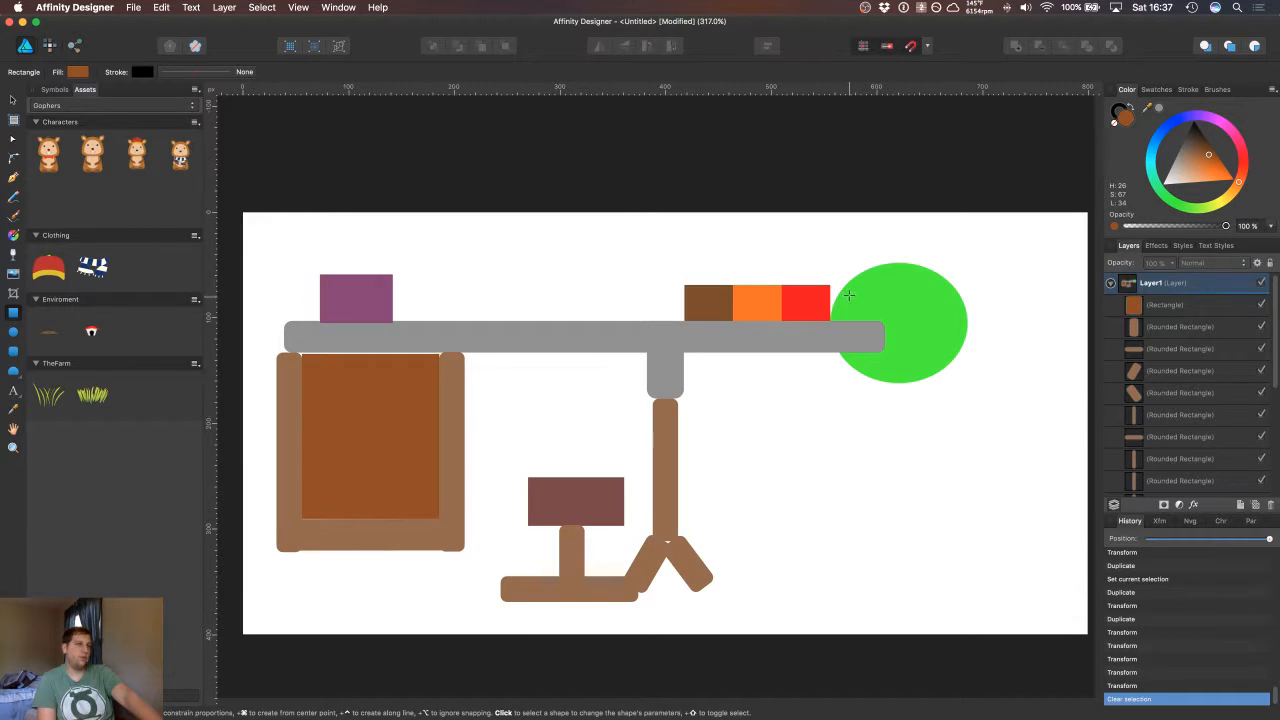
click(13, 350)
mouse_move(855, 283)
mouse_down()
mouse_move(845, 316)
mouse_move(880, 257)
mouse_move(866, 268)
mouse_up()
key(v)
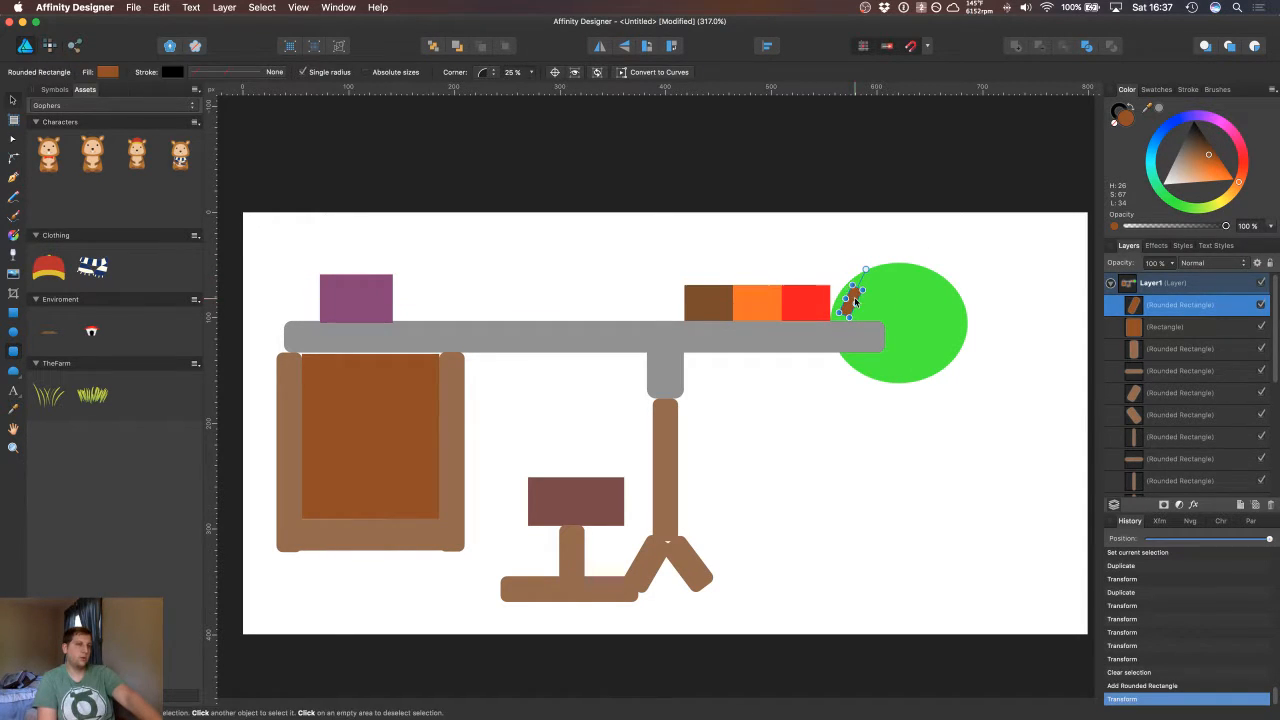
drag(853, 295, 855, 300)
Step: Duplicate the small brown piece and place the copy at the green circle's lower-left edge, rotated to slant down to the right
key(super+j)
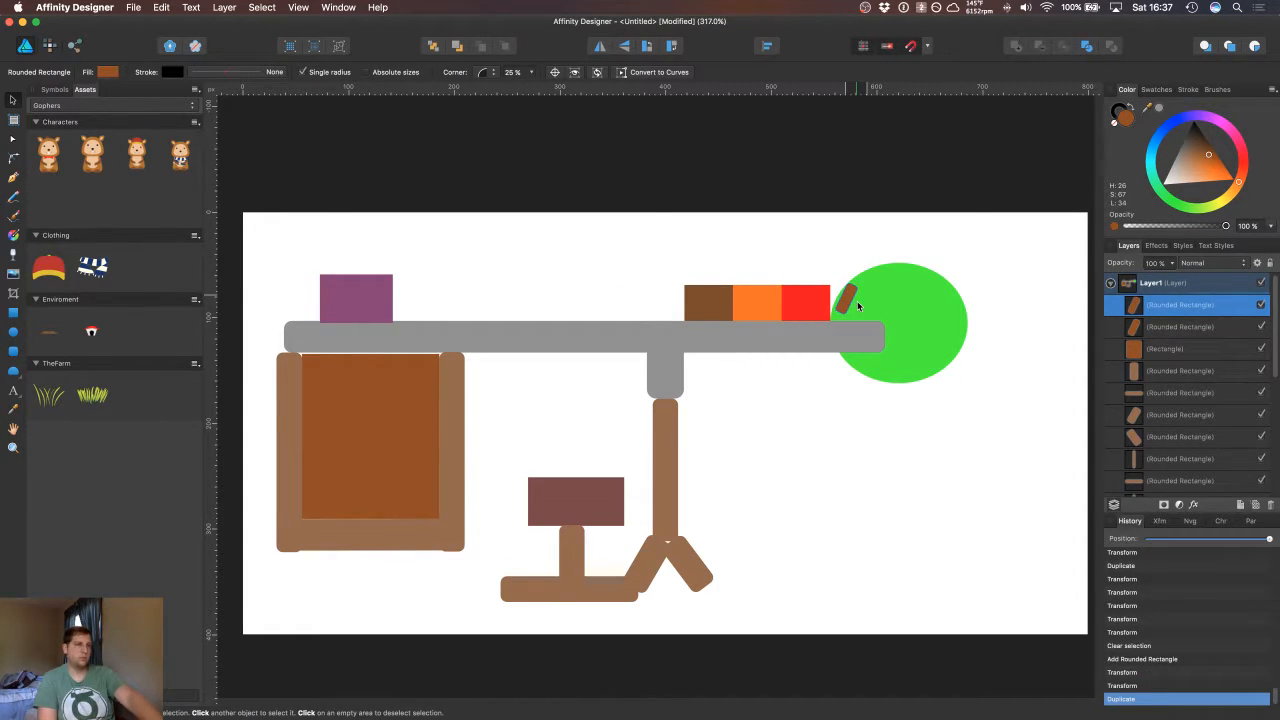
drag(853, 300, 869, 325)
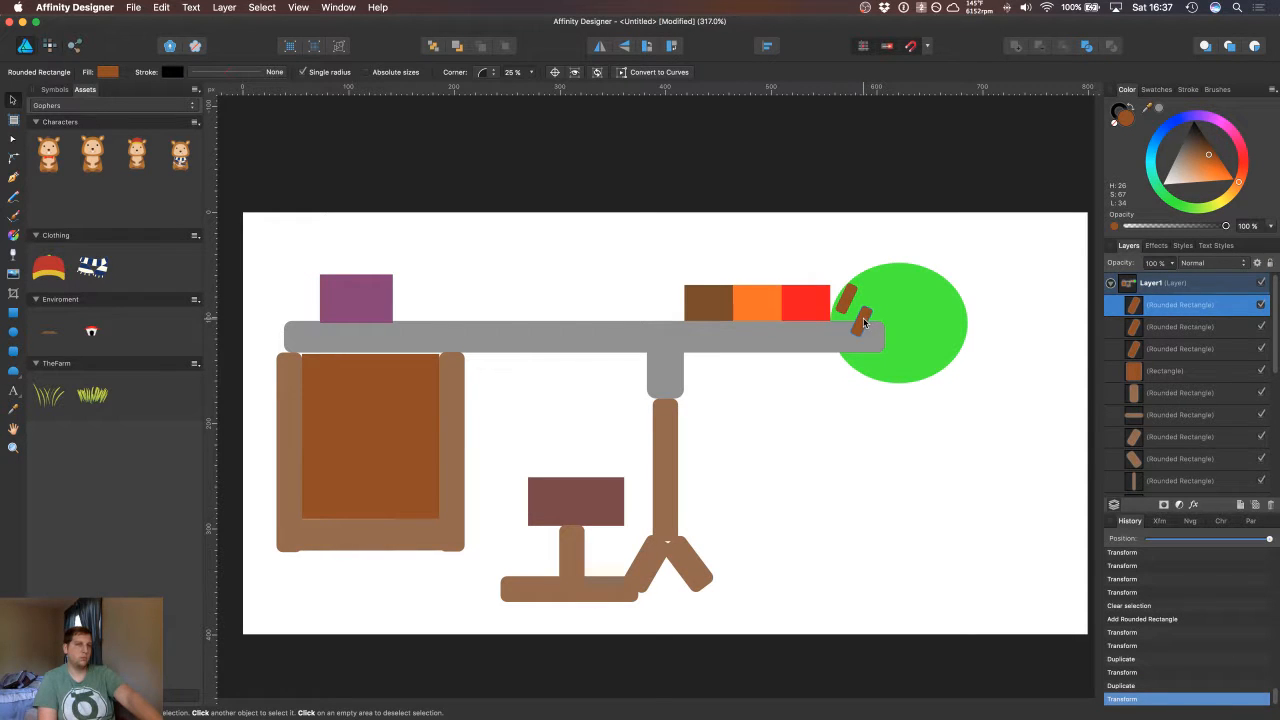
key(super+z)
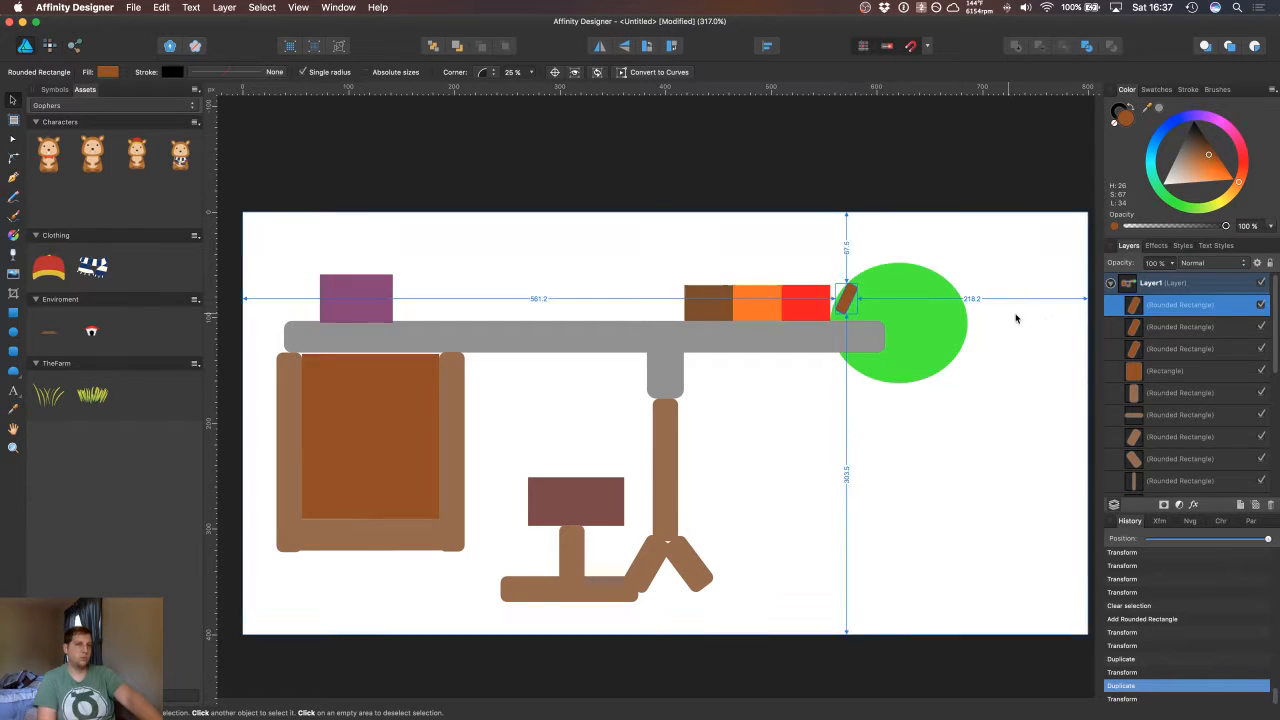
key(super+z)
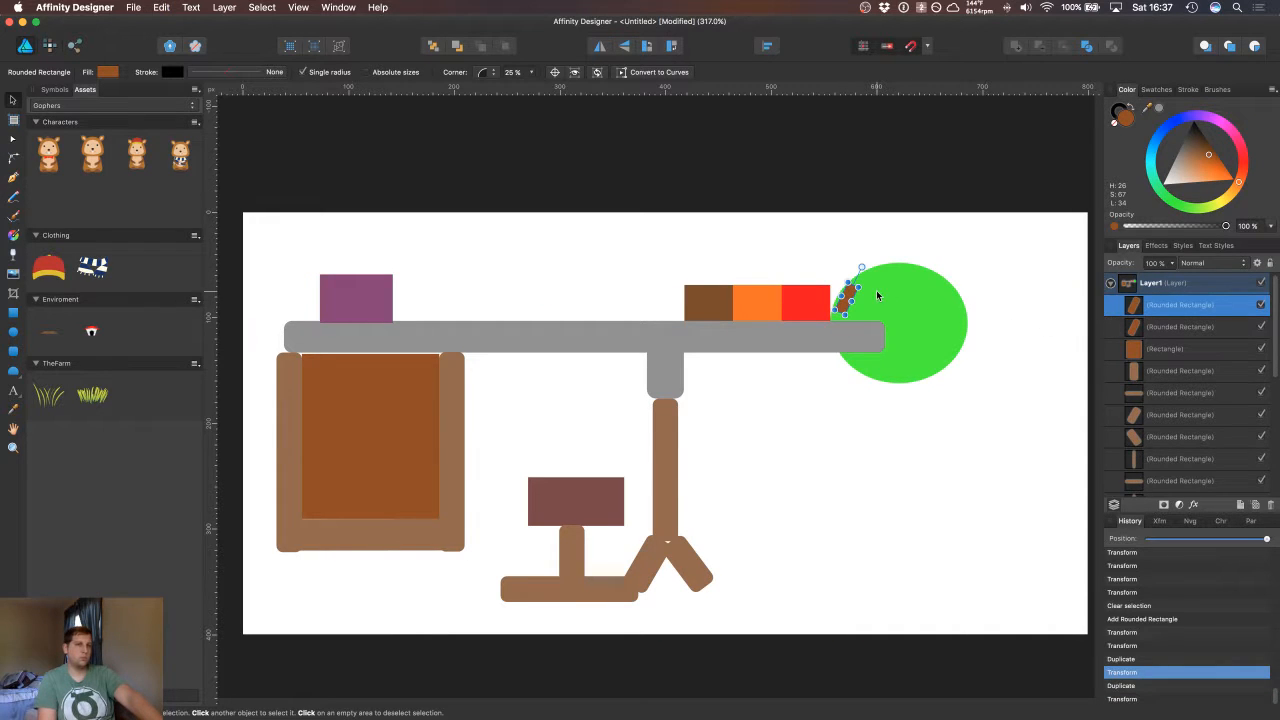
drag(849, 298, 869, 357)
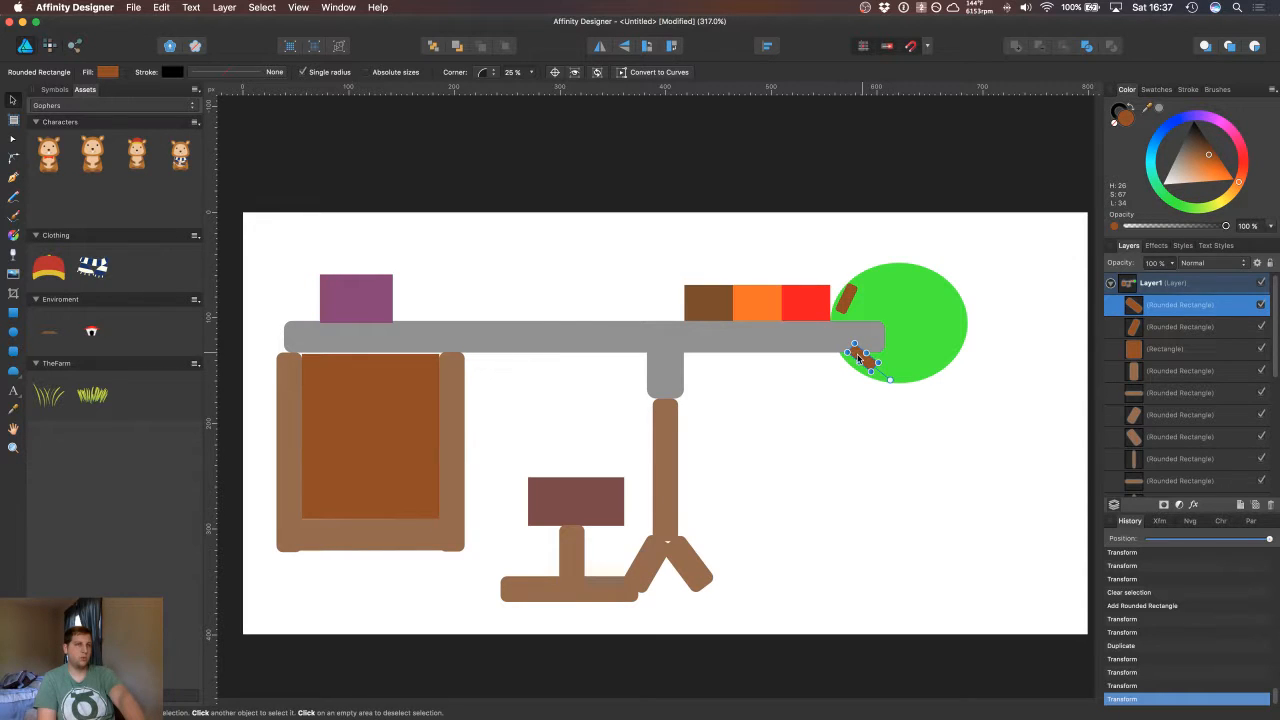
Step: Duplicate the small brown piece twice and lay both copies horizontally along the grey road's lower edge, between the green circle and the side road
drag(859, 358, 806, 355)
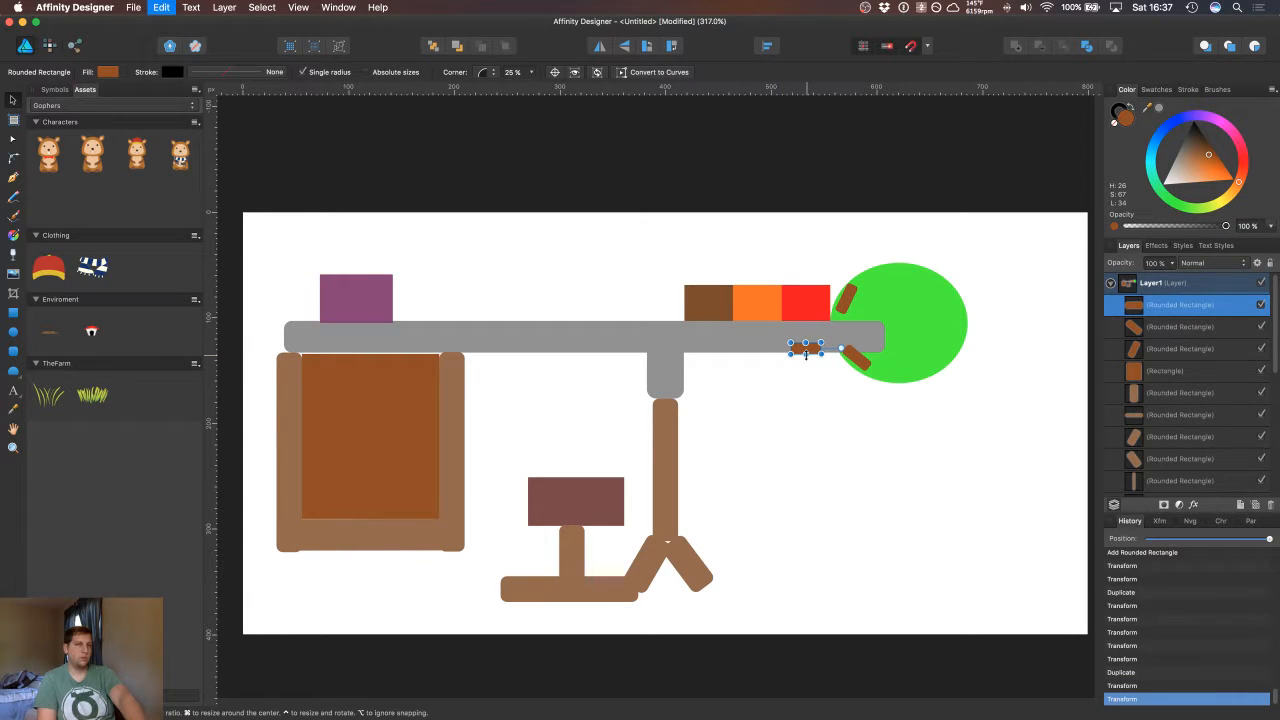
key(super+j)
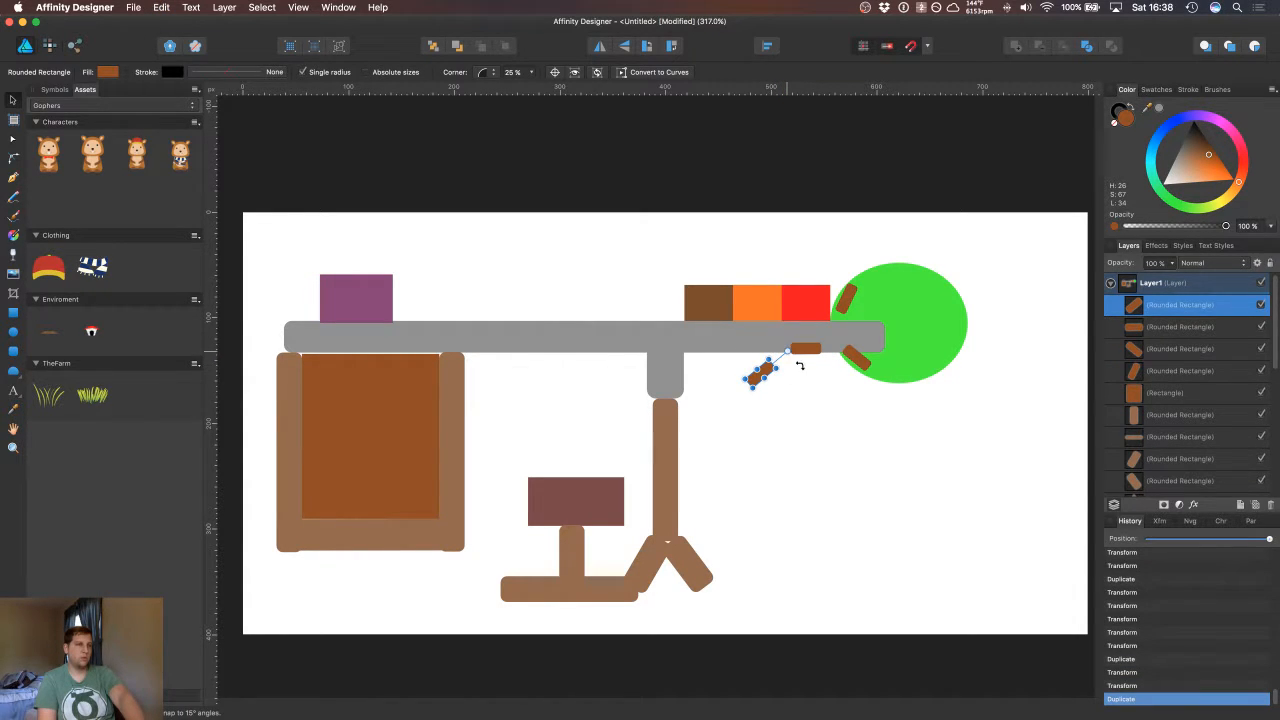
drag(804, 371, 775, 358)
click(785, 382)
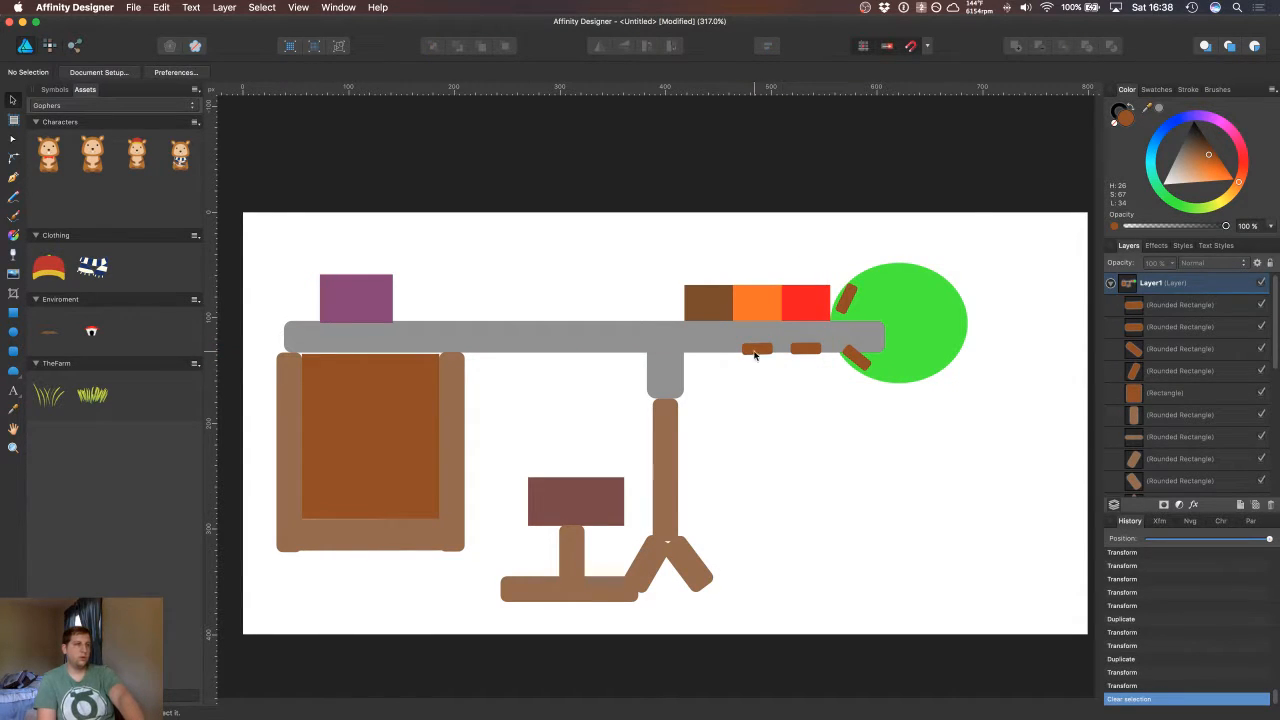
Step: Duplicate the horizontal brown piece and place the copy on the grey road's upper edge, just left of the dark brown building
click(757, 356)
key(super+j)
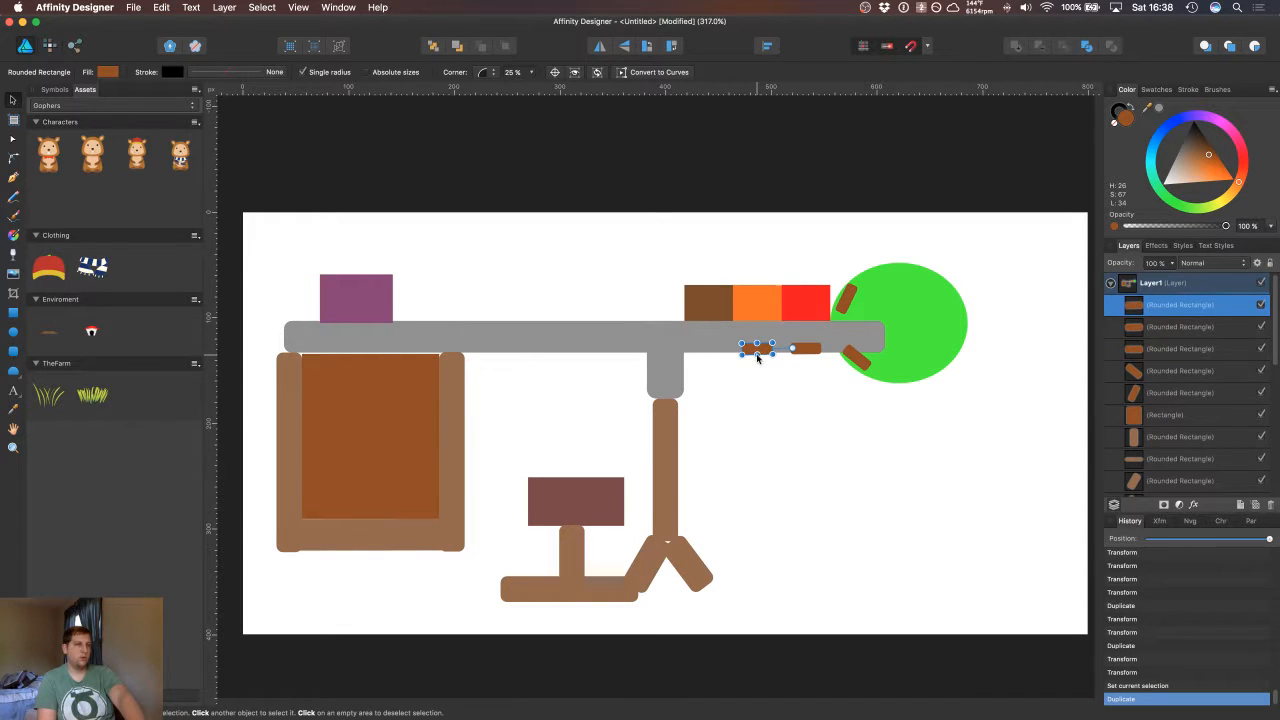
drag(759, 351, 654, 322)
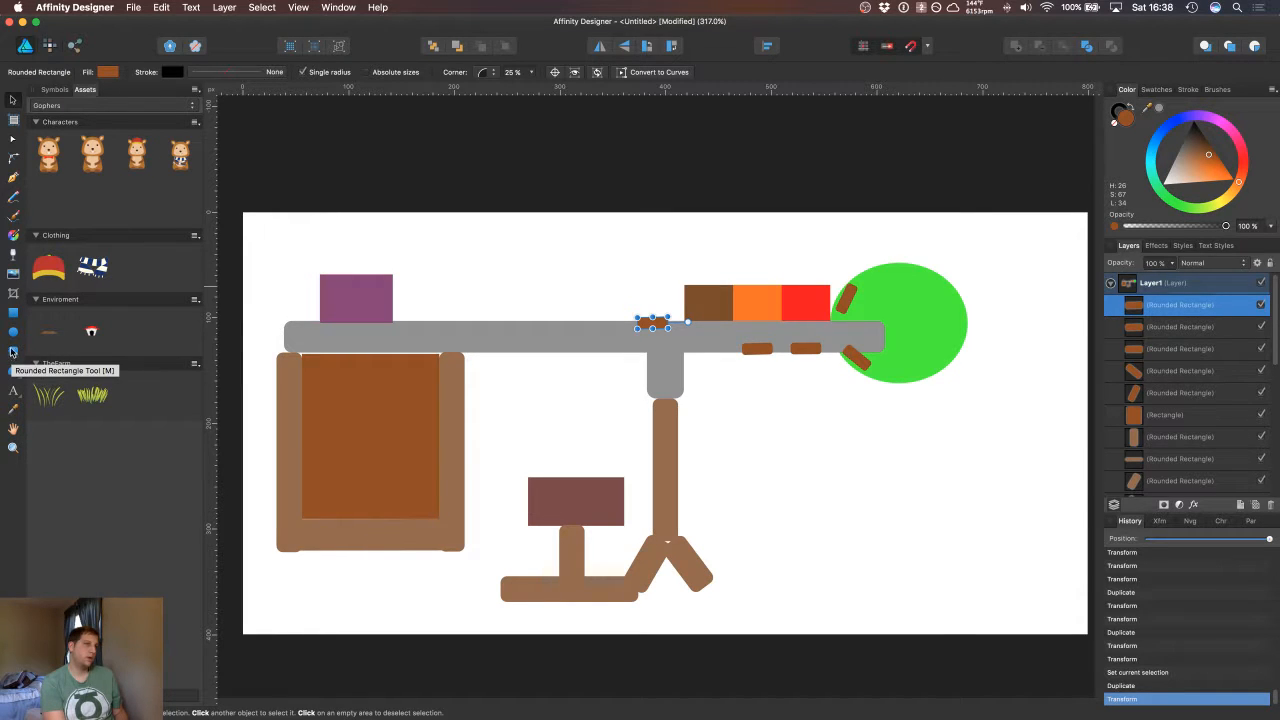
click(15, 314)
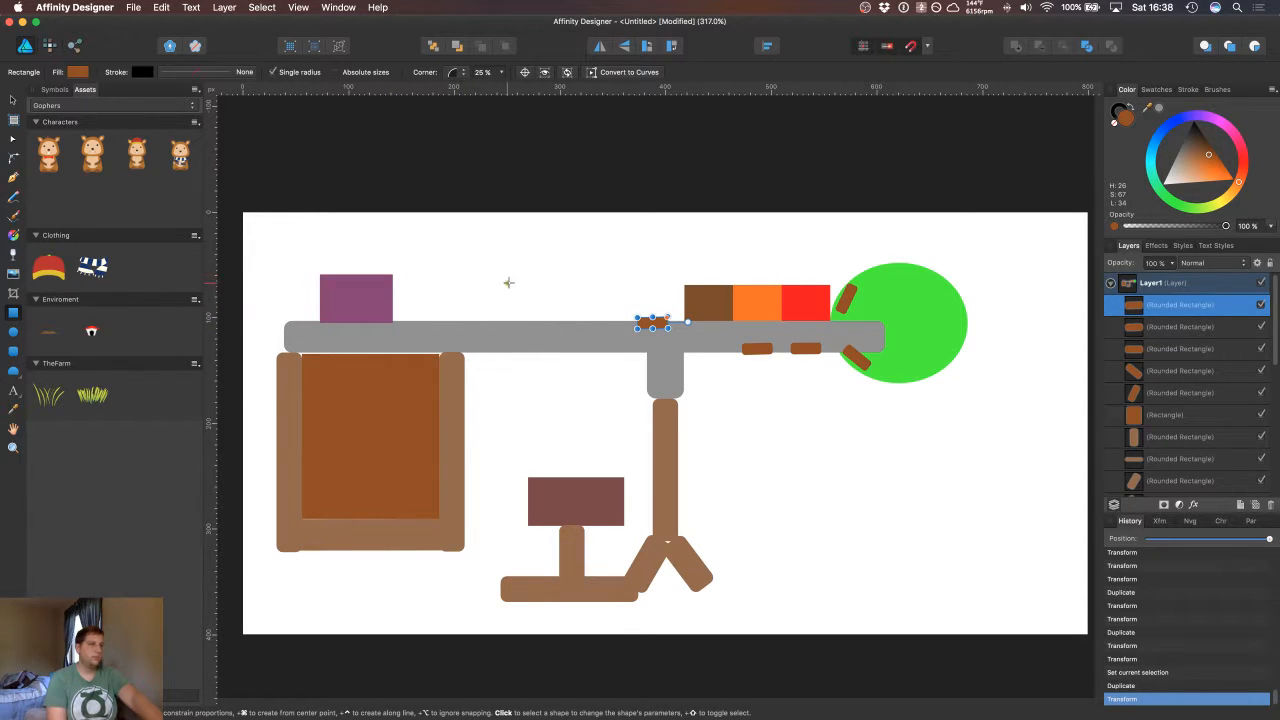
click(1147, 160)
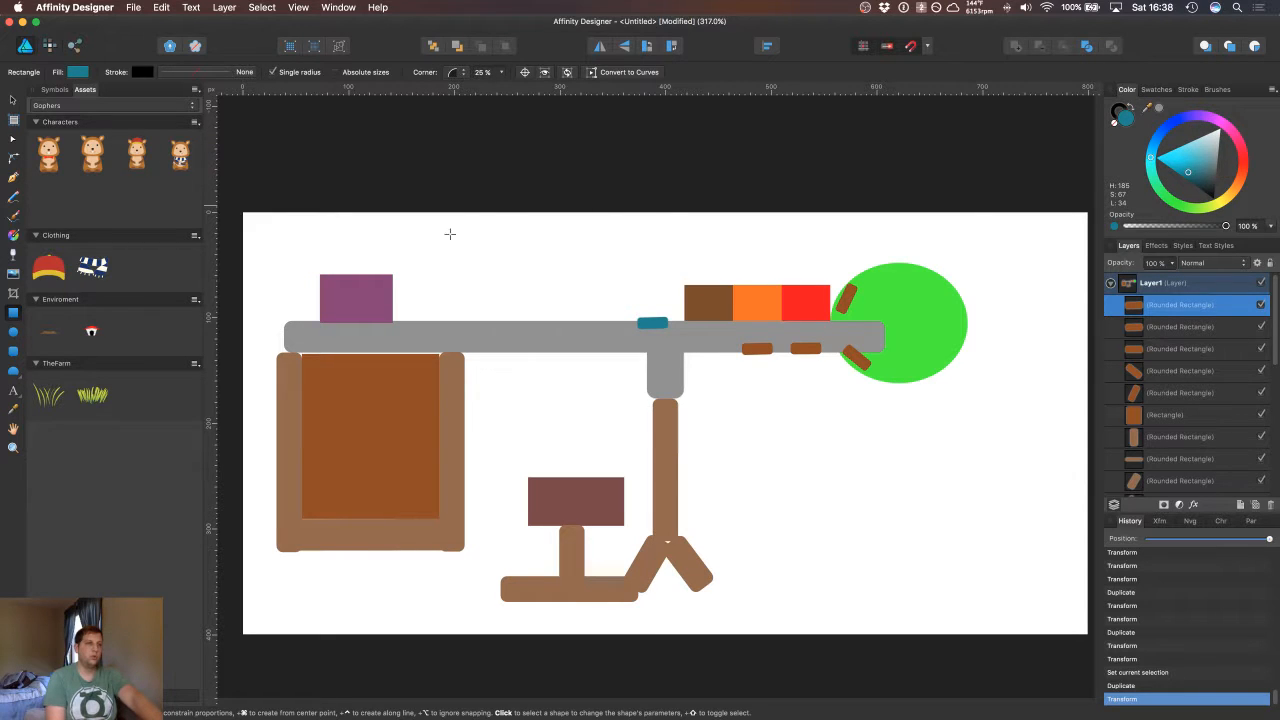
key(super+c)
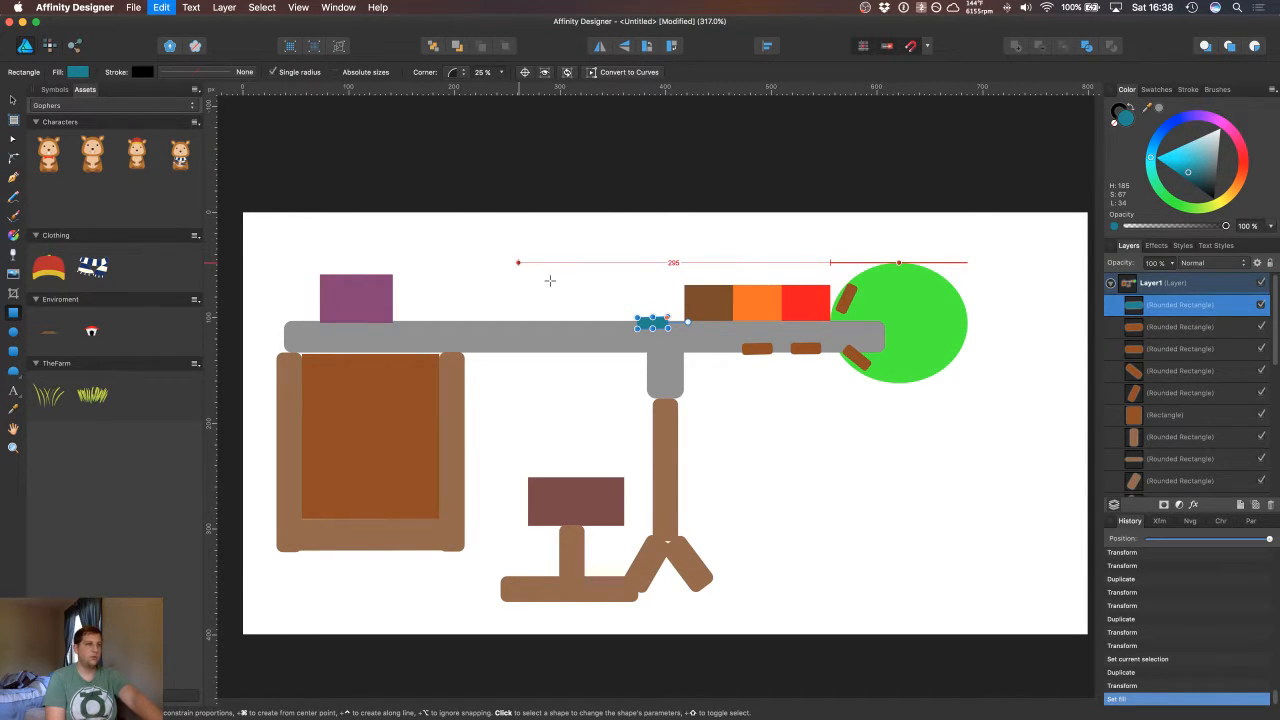
key(super+z)
Step: Draw a rectangular building above the grey road beside the purple one and fill it light blue (H 190, S 84, L 51)
drag(430, 274, 487, 322)
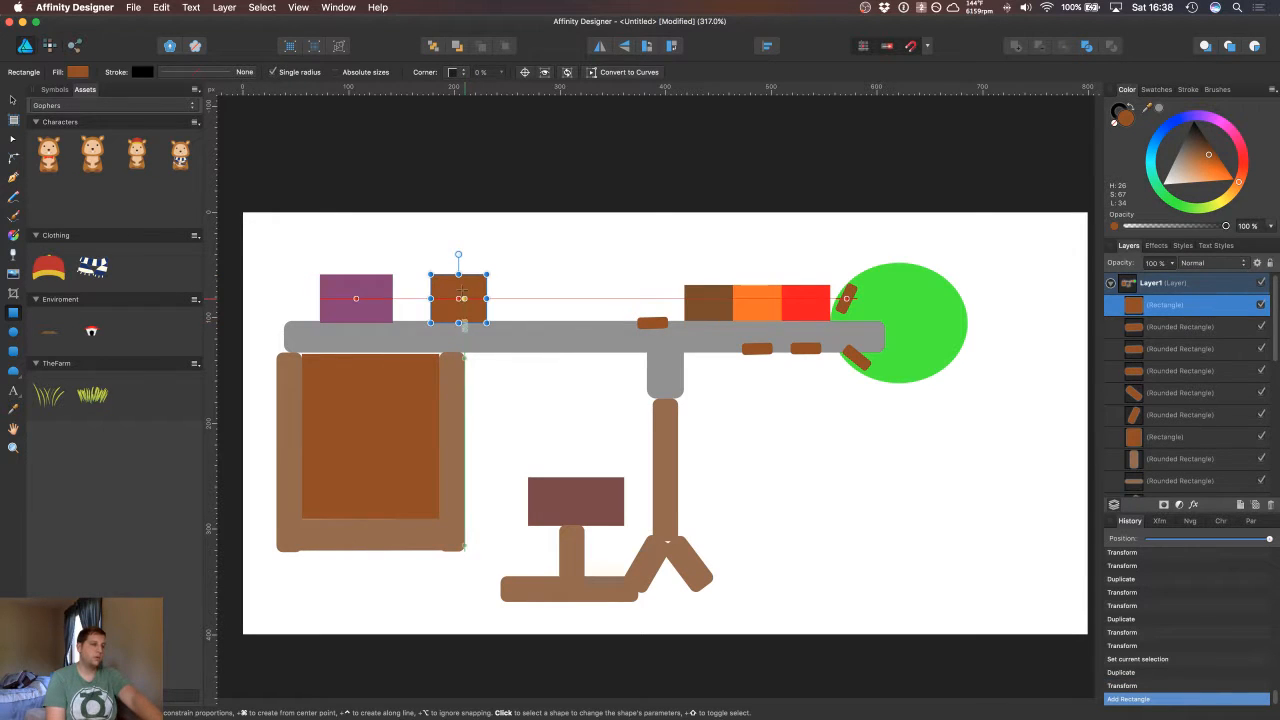
key(v)
drag(448, 302, 431, 300)
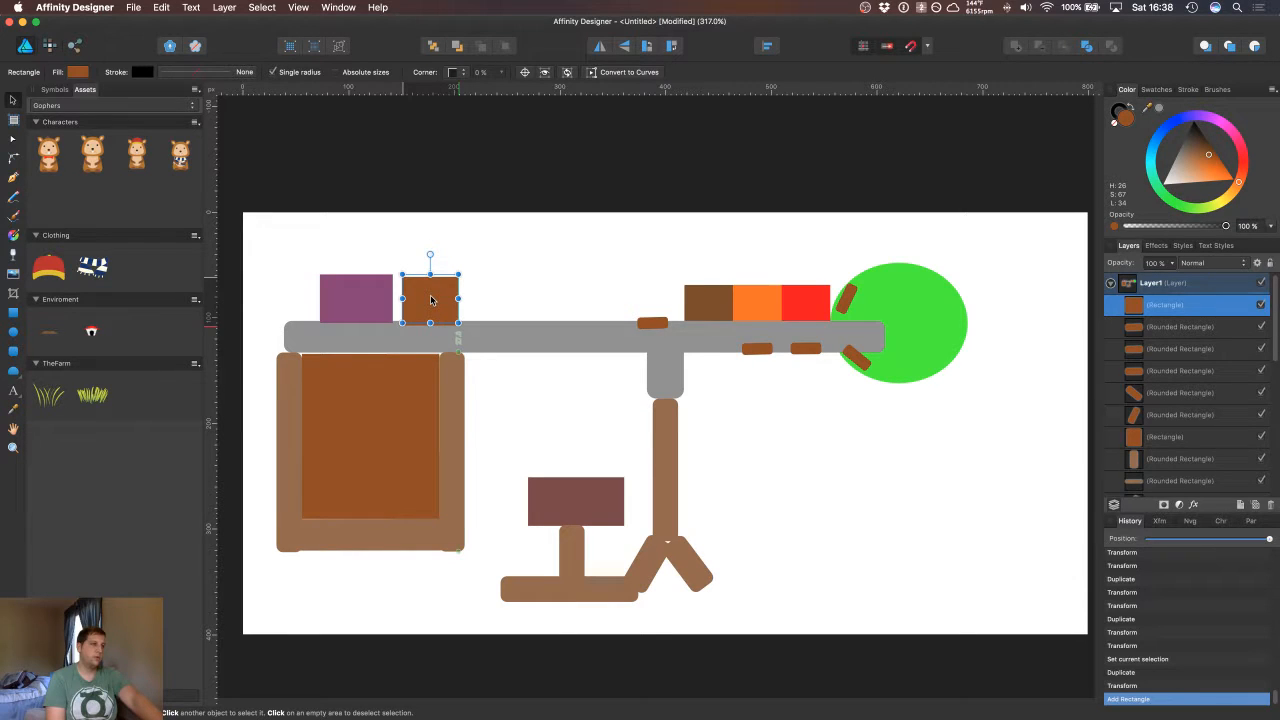
click(1152, 156)
drag(1182, 168, 1113, 169)
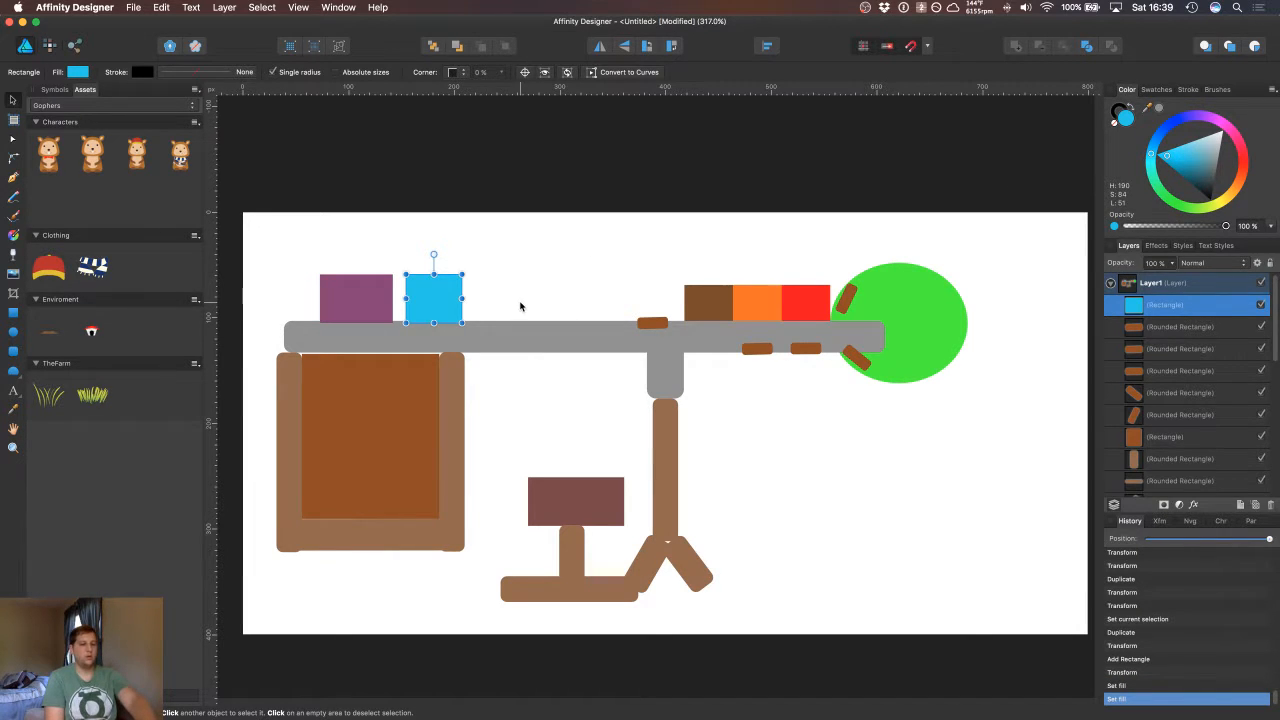
Step: Duplicate the light blue building twice to form an evenly spaced row of three along the road's upper edge
key(super+j)
drag(437, 310, 505, 302)
key(super+j)
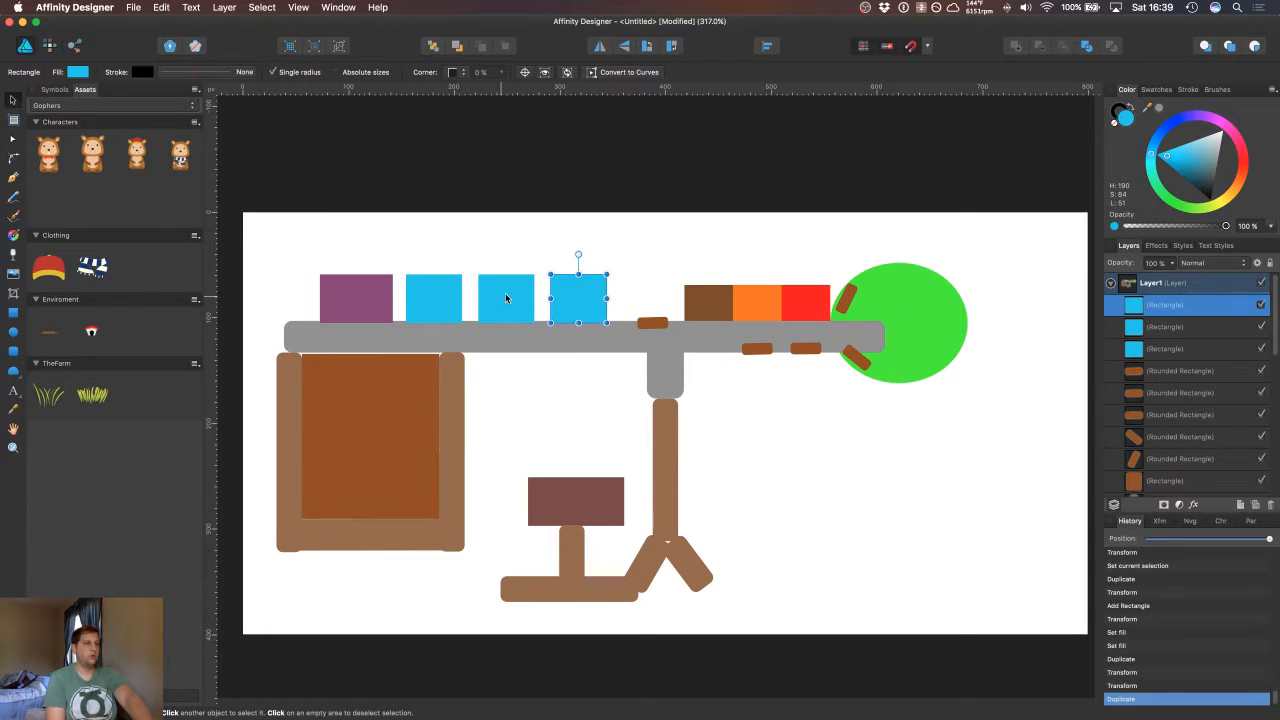
click(505, 300)
click(588, 404)
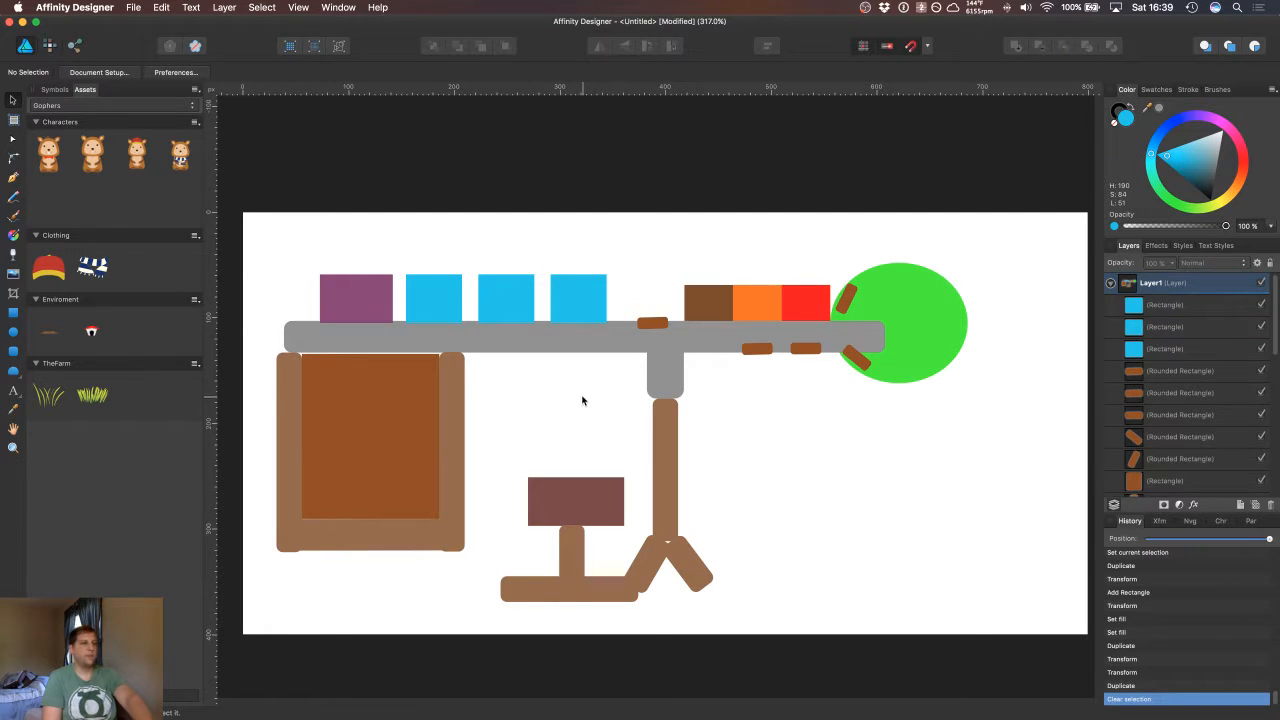
Step: Place two more copies of the light blue building against the grey road's lower edge, between the brown field and the side road
click(564, 302)
key(super+j)
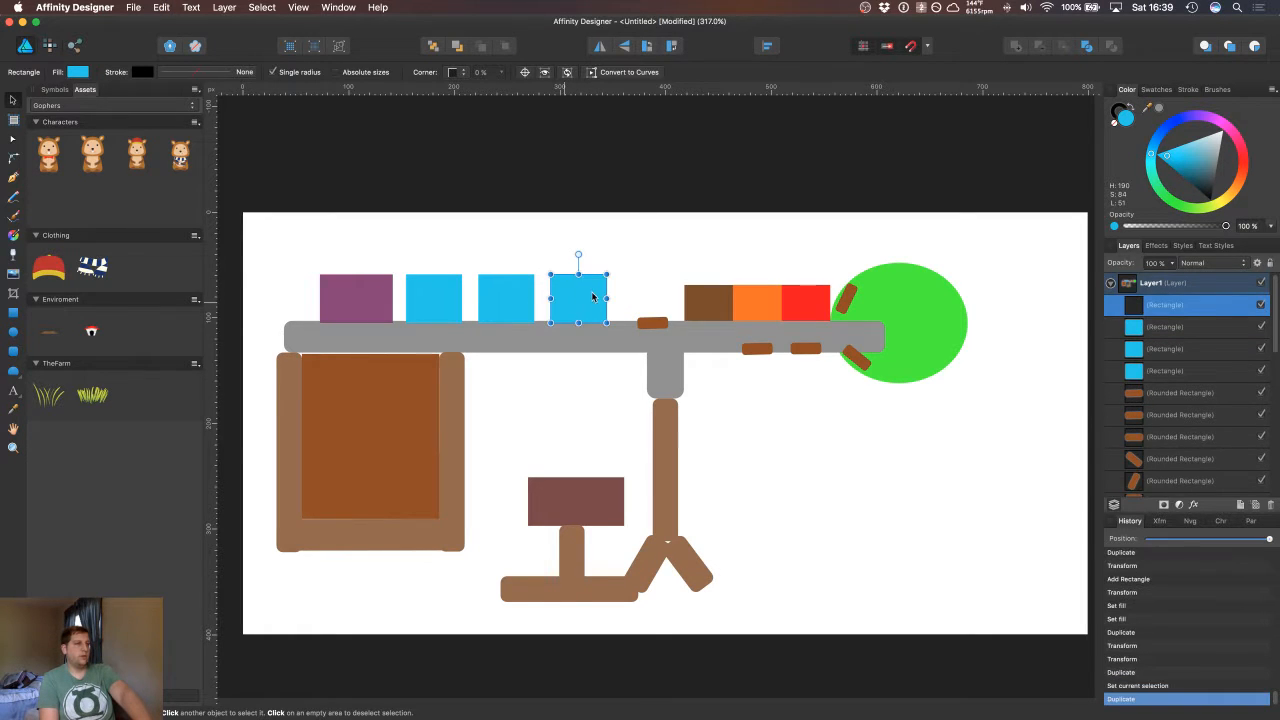
drag(580, 302, 512, 382)
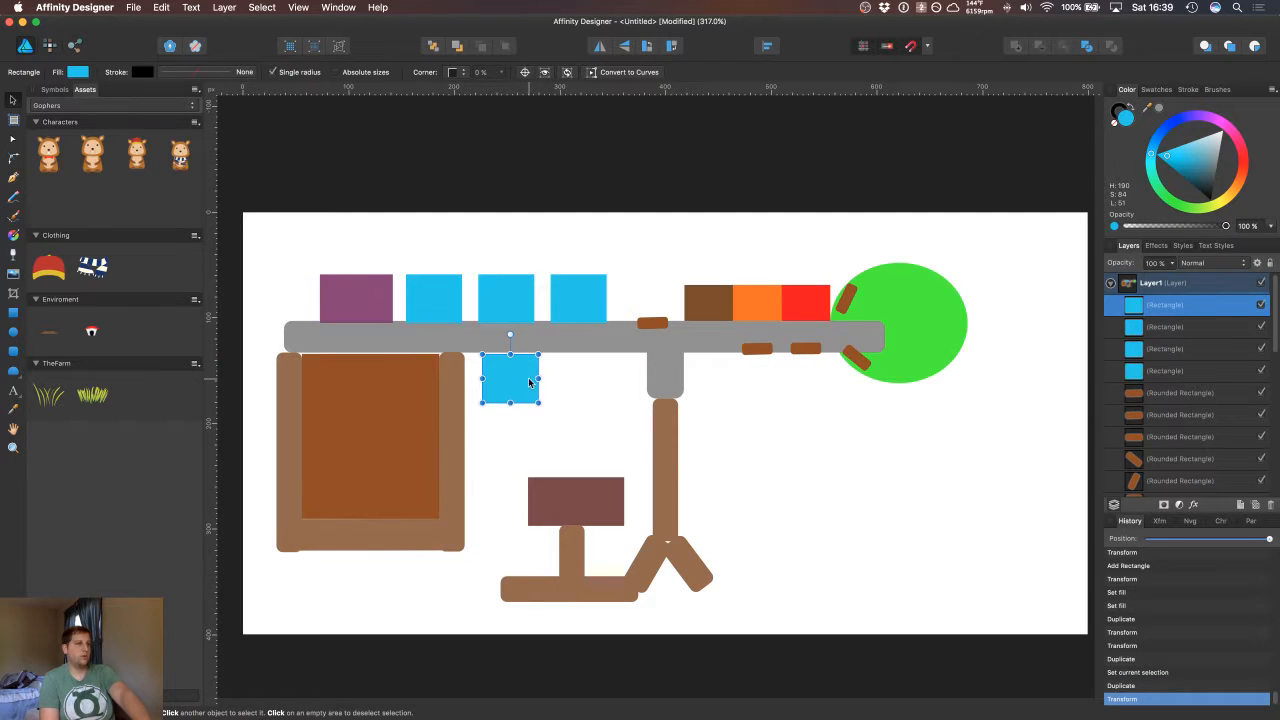
key(super+j)
drag(435, 472, 586, 392)
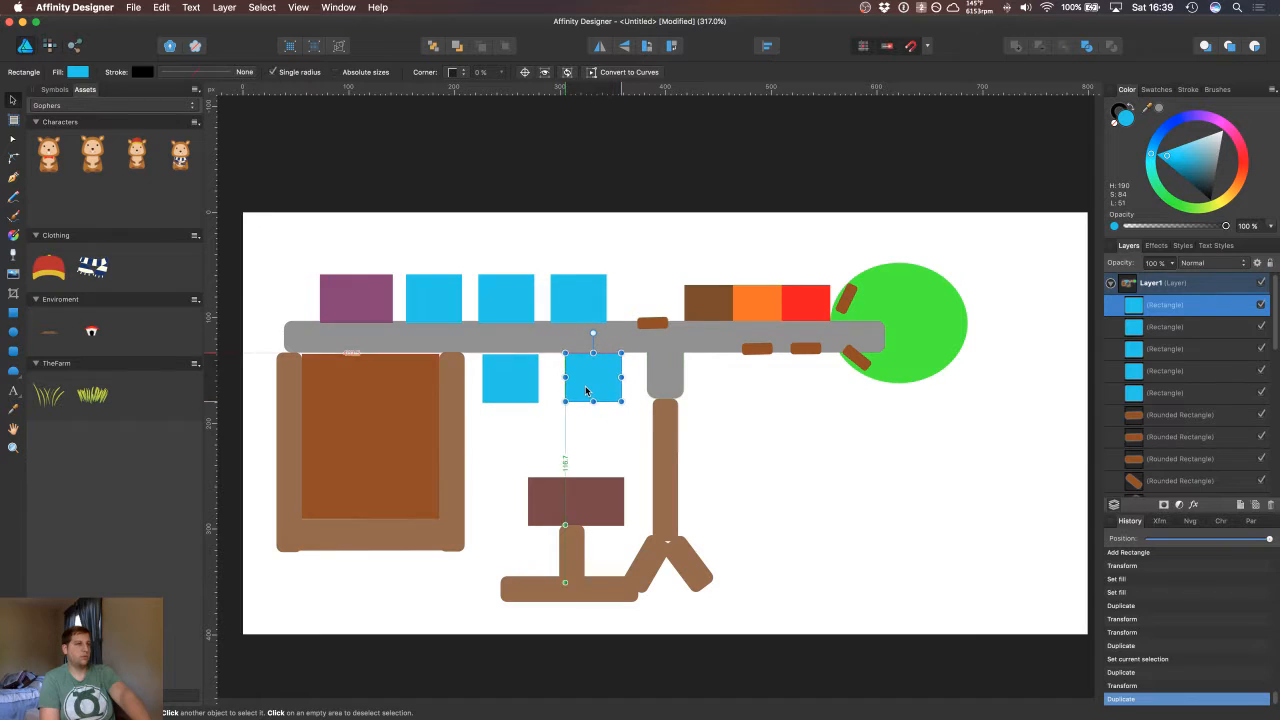
click(501, 385)
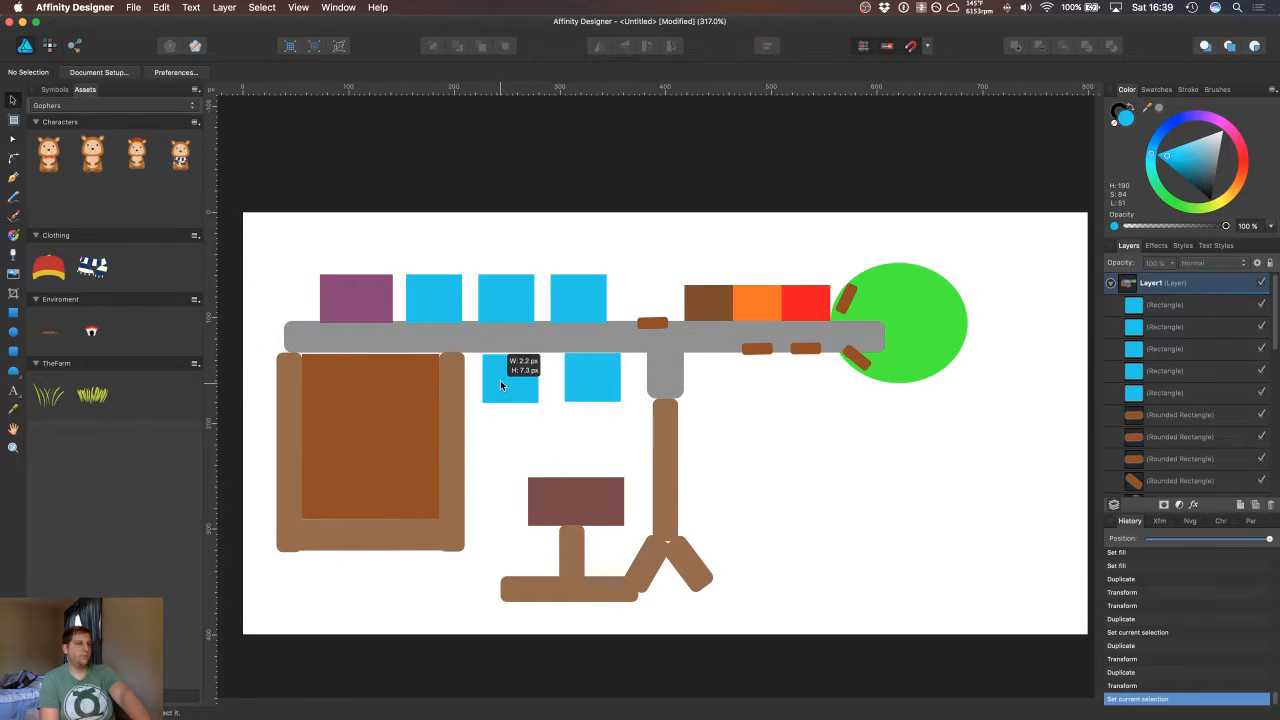
drag(514, 380, 508, 376)
click(776, 374)
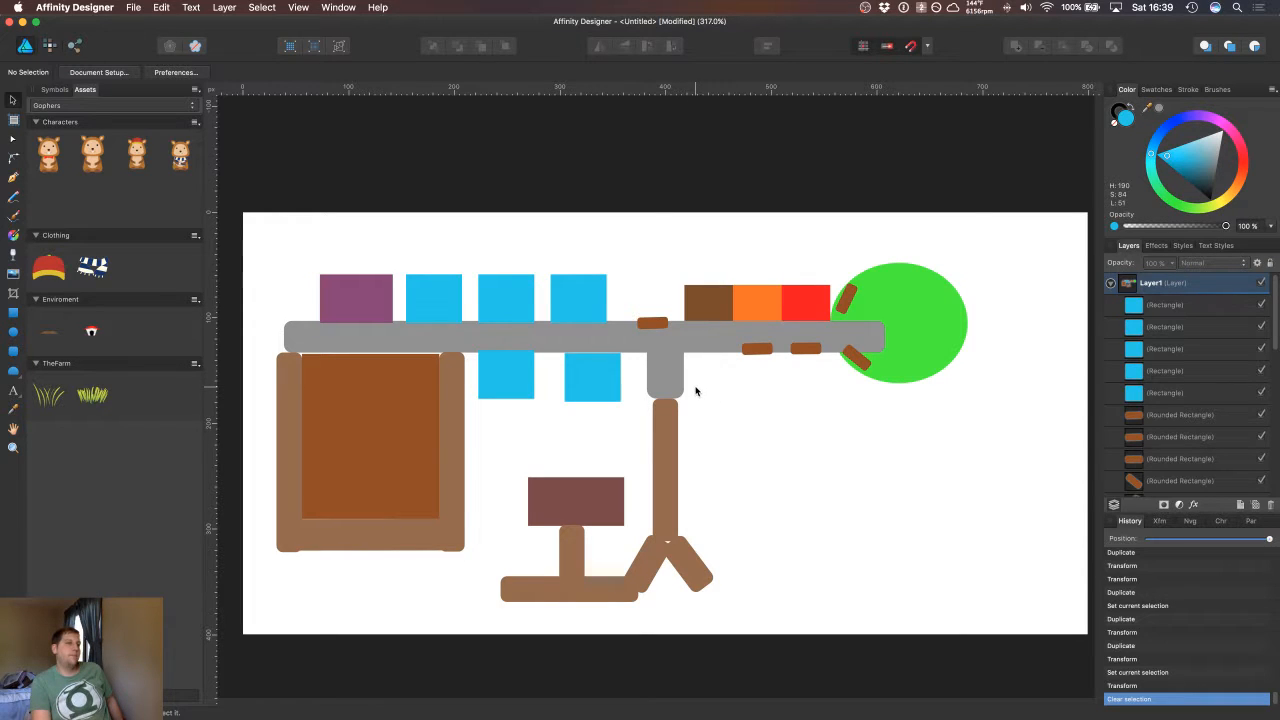
Step: Delete the two light blue buildings below the grey road
click(574, 293)
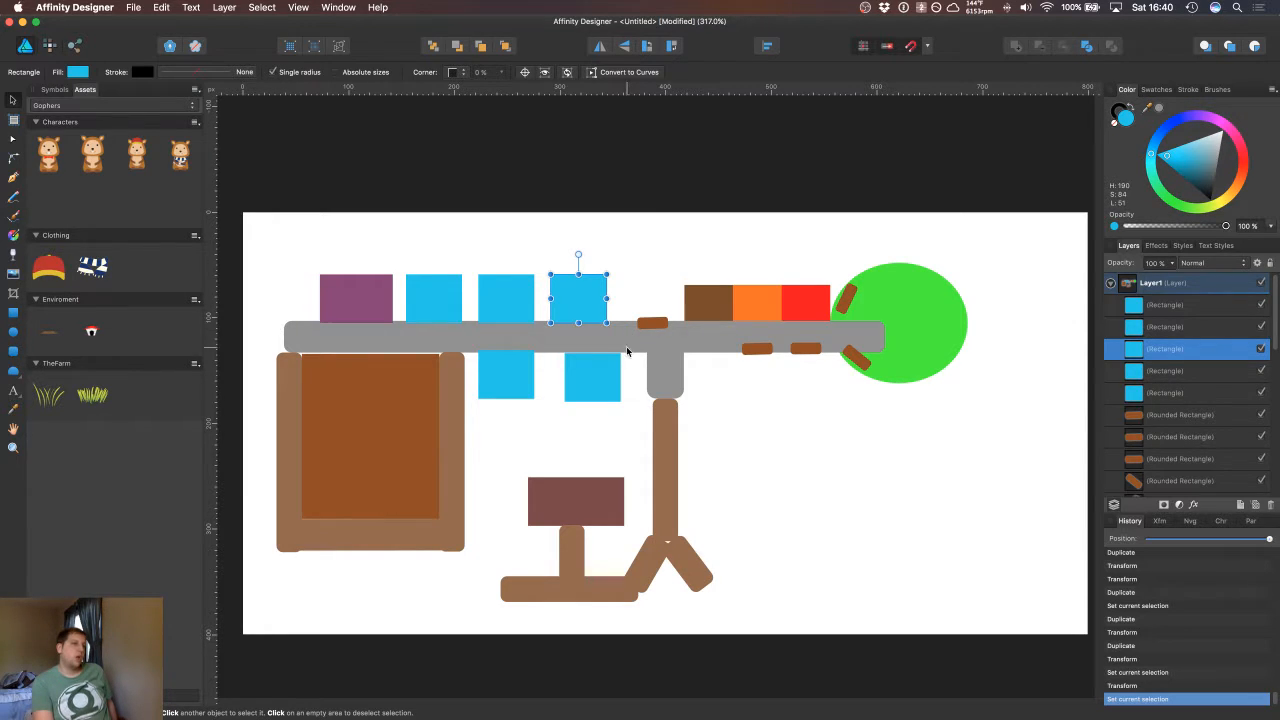
click(585, 380)
key(super+c)
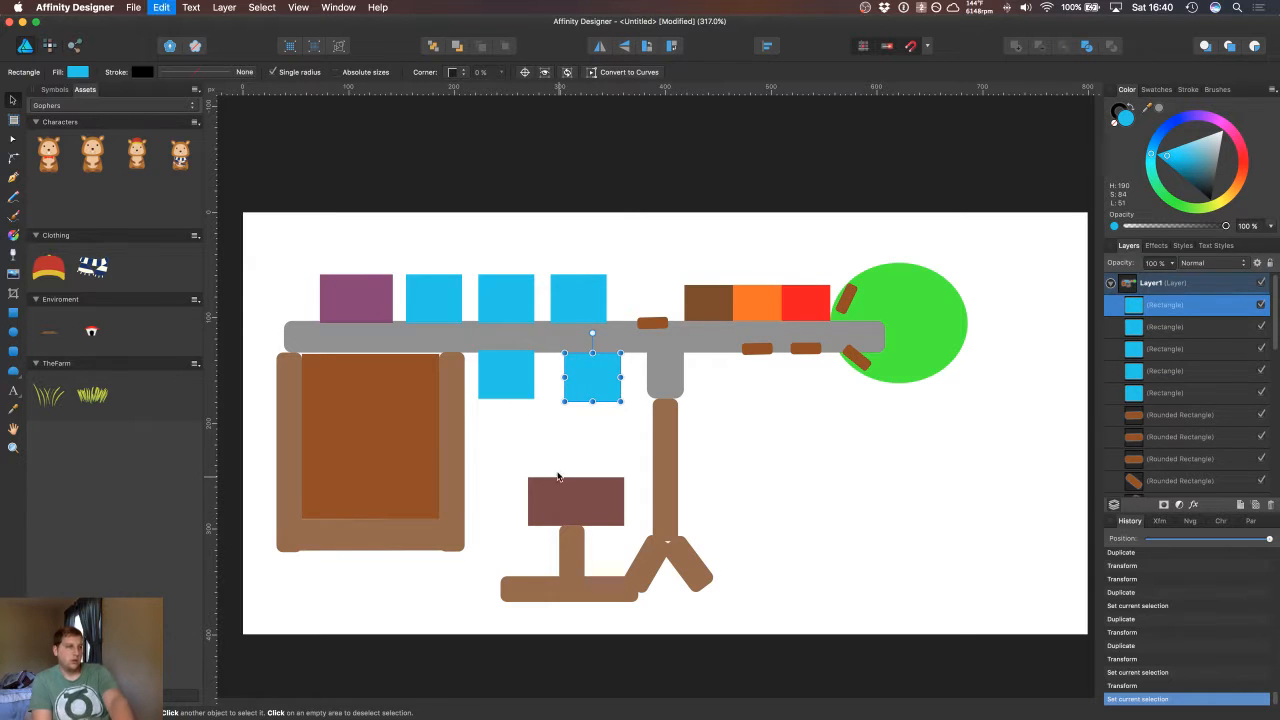
key(Delete)
click(500, 368)
key(Delete)
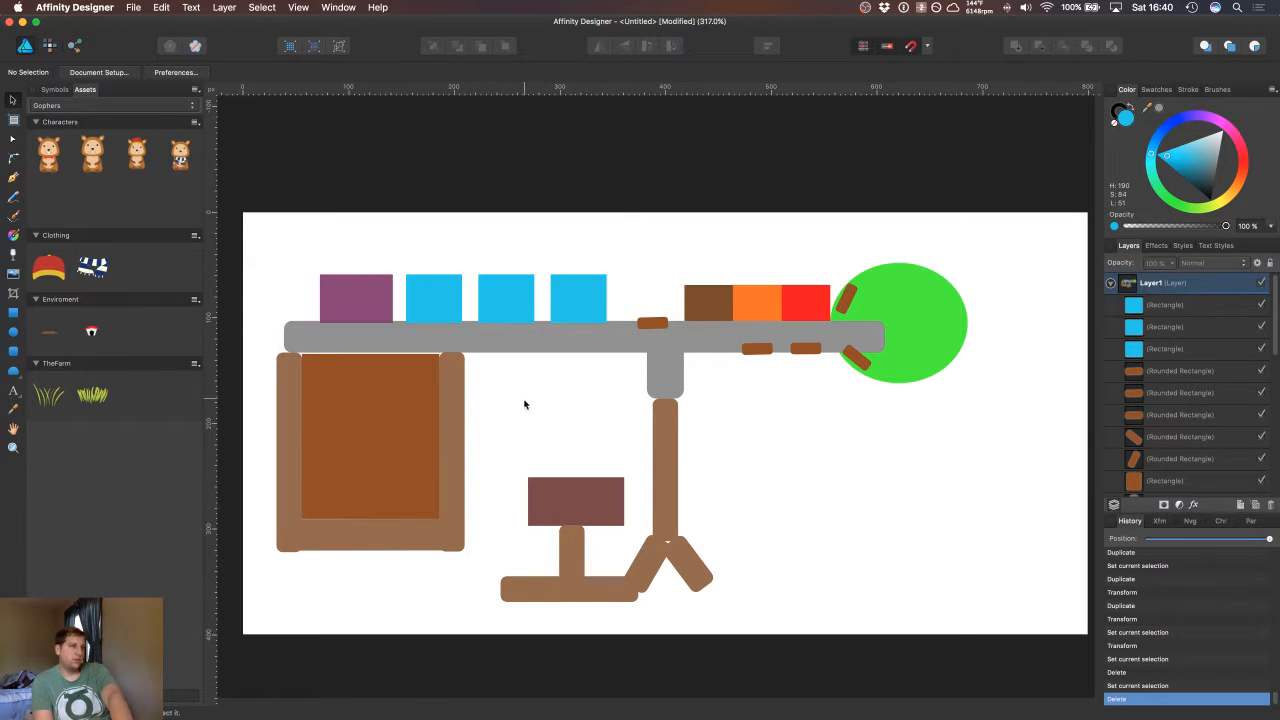
Step: Draw a large rounded rectangle below the road, between the brown field and the side road, filled yellow-green (H 90, S 84, L 51)
click(13, 350)
drag(477, 359, 640, 471)
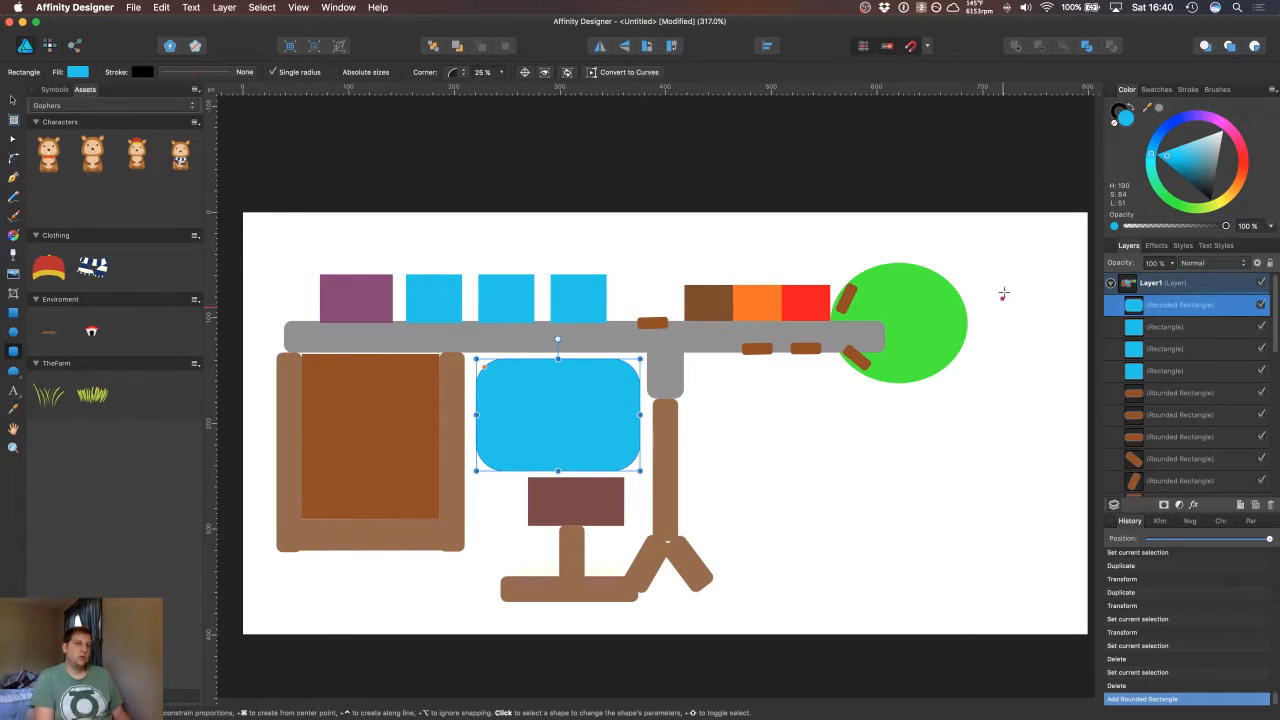
click(1173, 208)
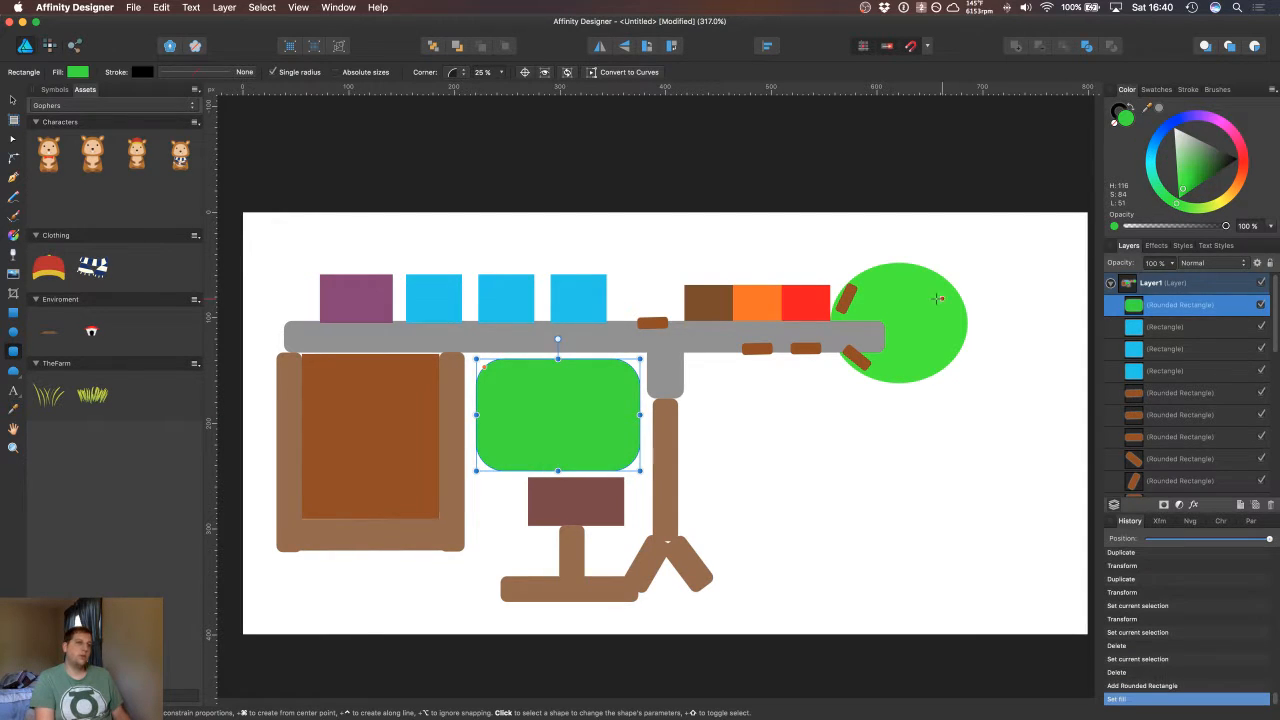
click(1183, 209)
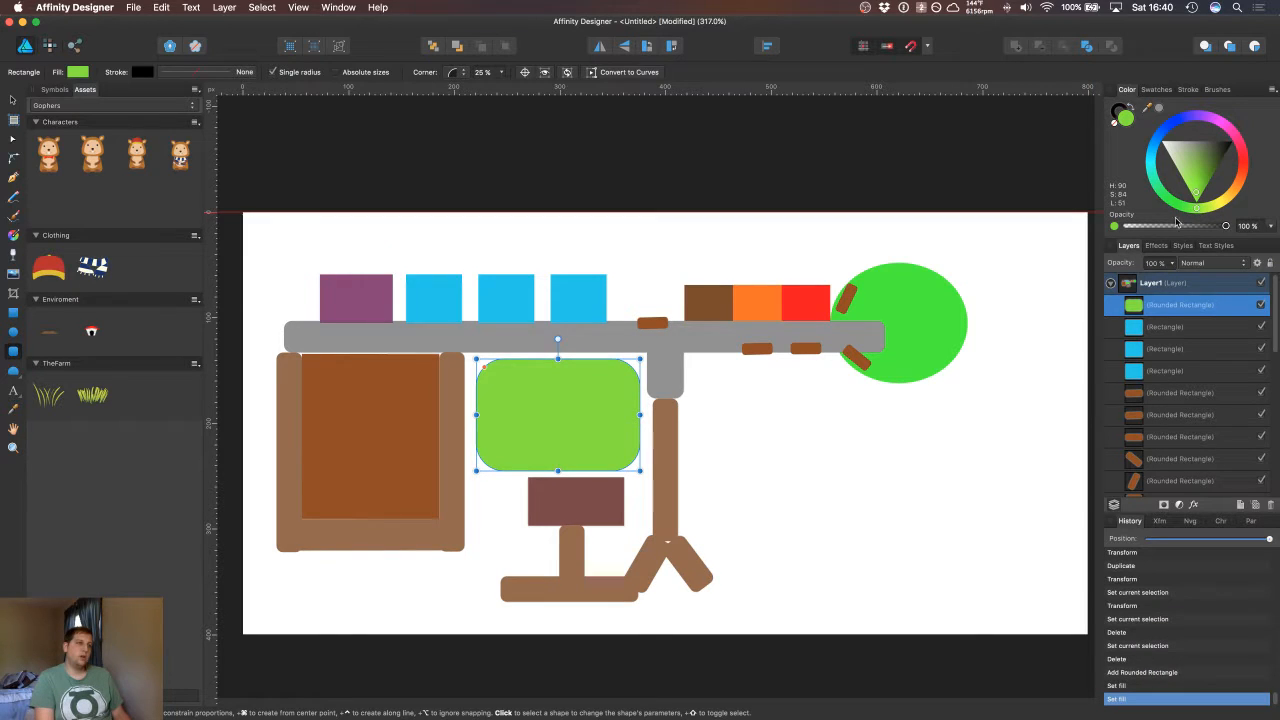
key(super+d)
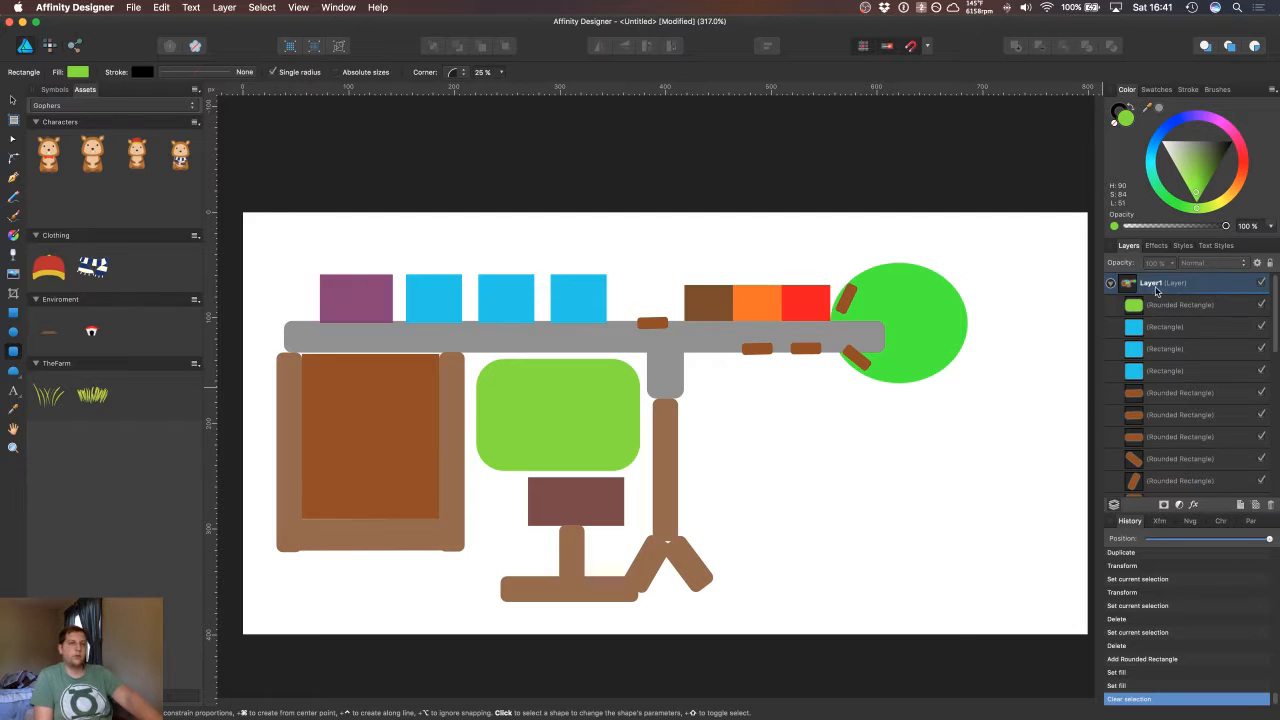
Step: Select the whole of Layer1, scale its artwork down to just over half size and move it near the middle of the canvas
click(1110, 283)
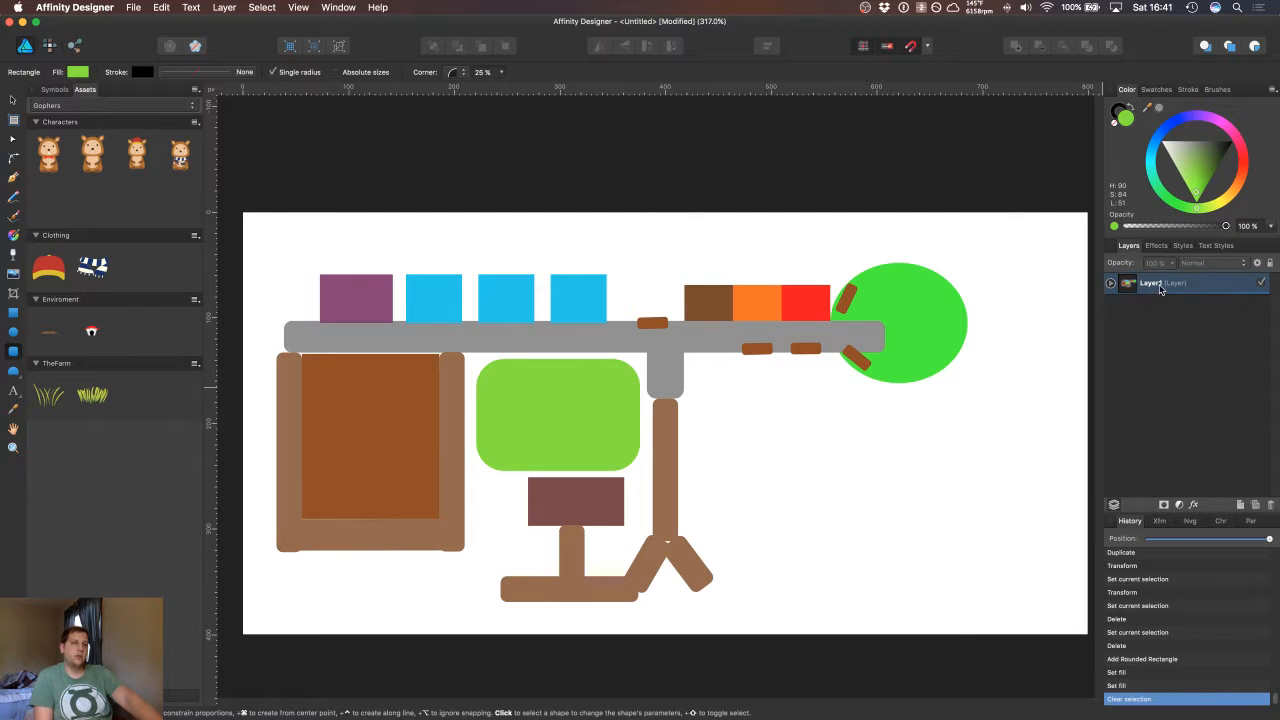
click(1160, 284)
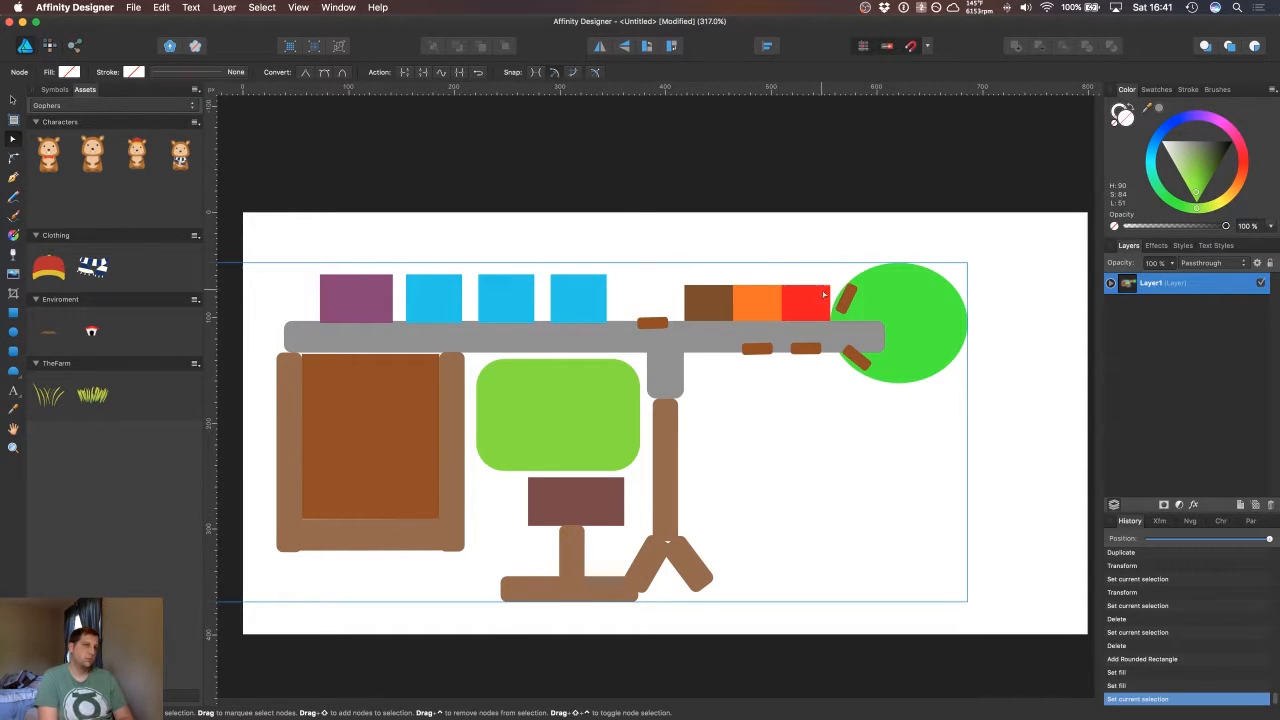
key(super+d)
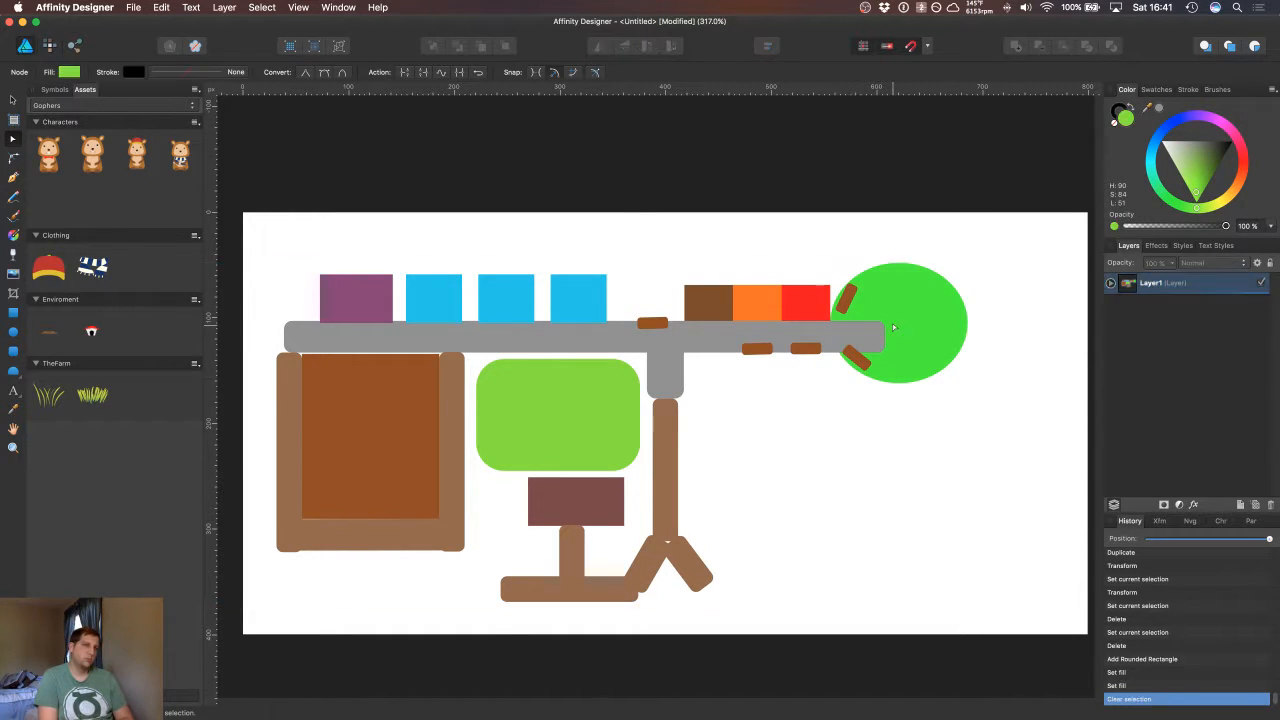
click(1130, 288)
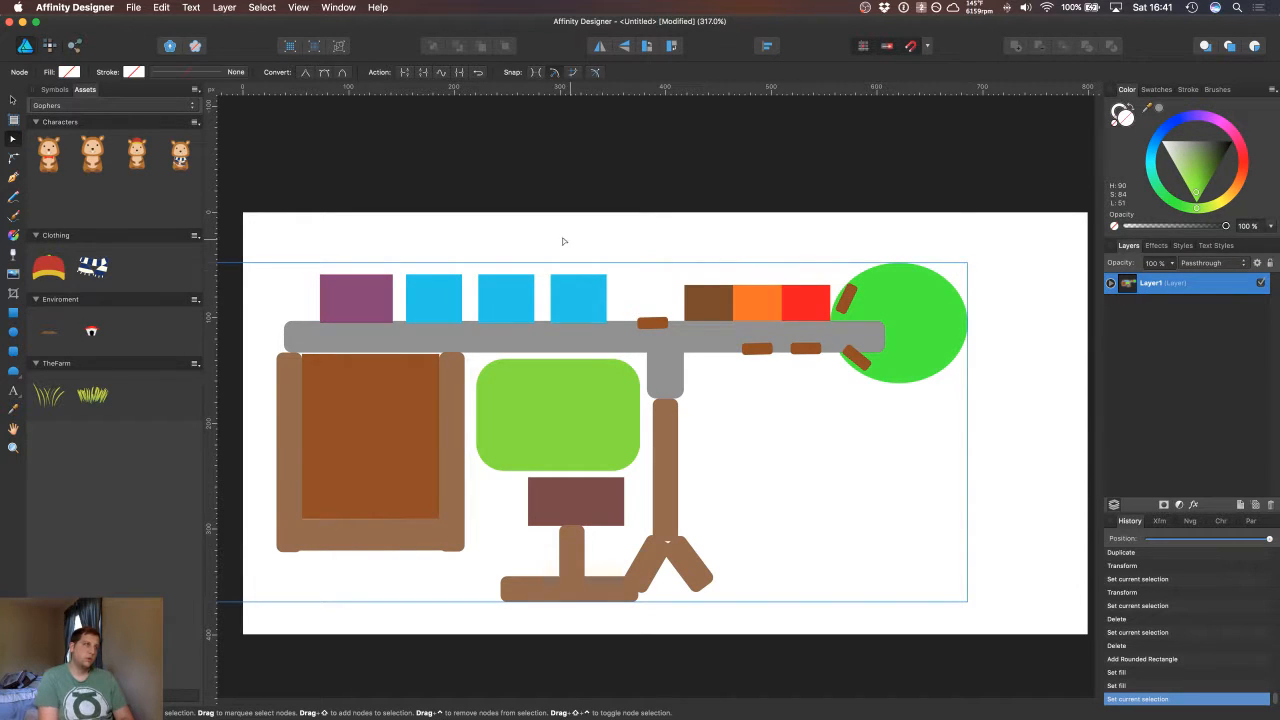
click(12, 100)
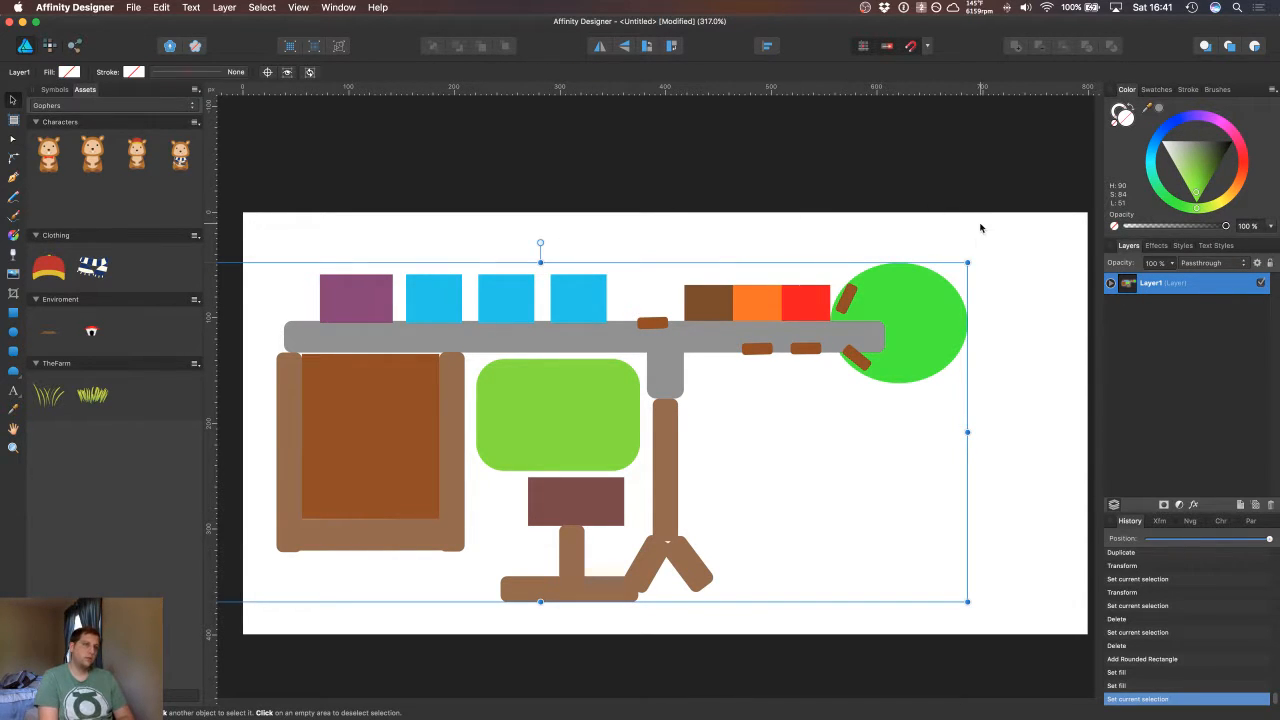
mouse_move(967, 262)
mouse_down()
mouse_move(813, 357)
mouse_move(634, 503)
mouse_up()
mouse_move(503, 540)
mouse_down()
mouse_move(810, 452)
mouse_move(834, 459)
mouse_up()
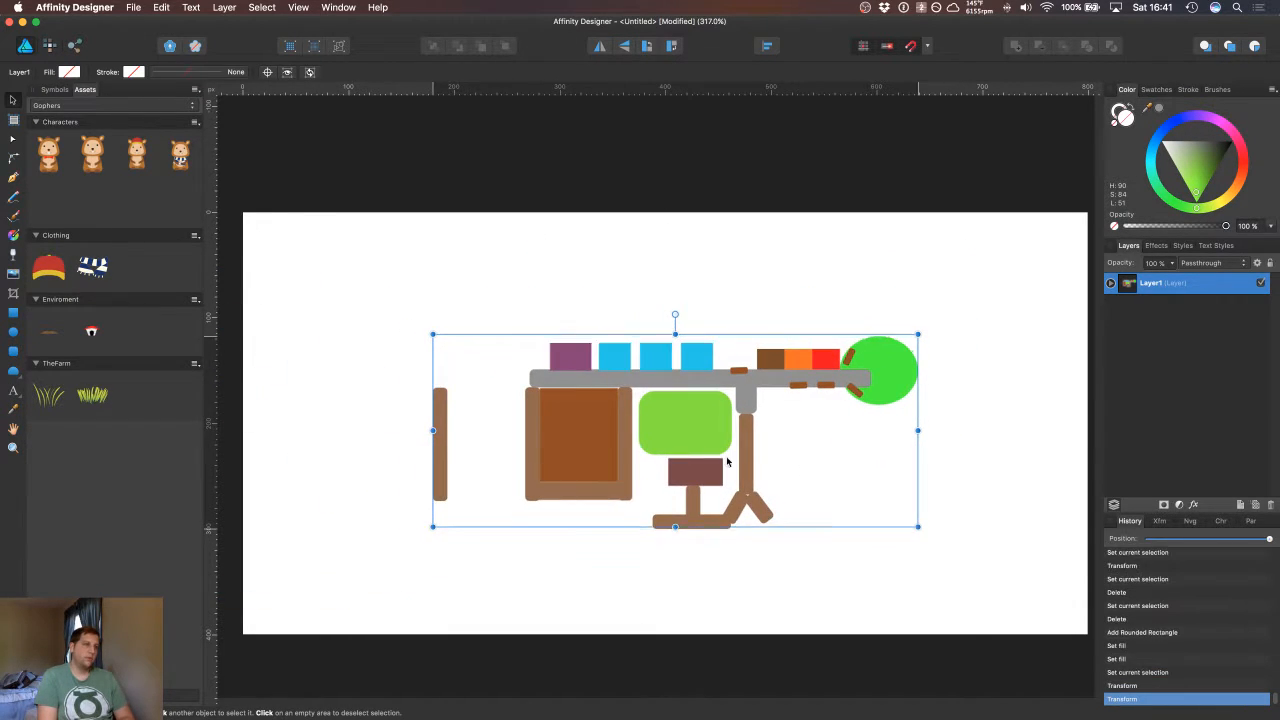
Step: Delete the stray vertical brown path piece to the left of the scaled-down map
click(440, 458)
key(super+c)
key(Delete)
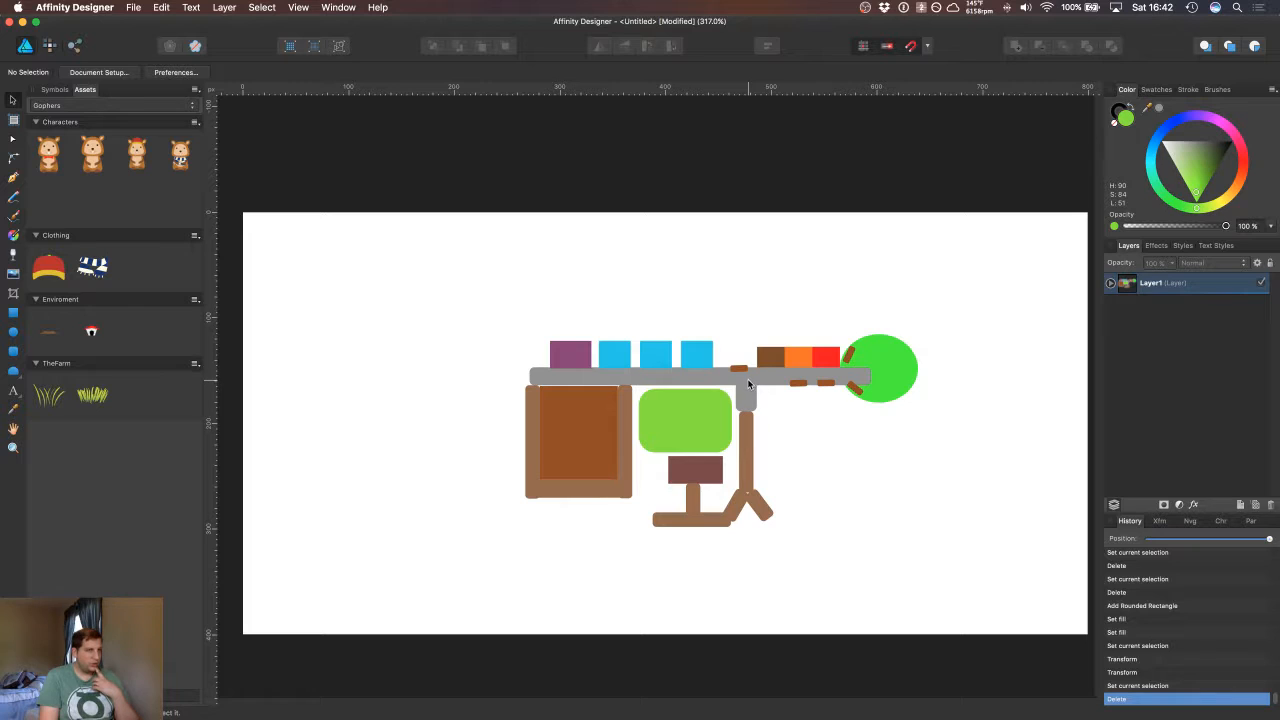
Step: Select Layer1 and expand it to list its individual objects
click(1111, 285)
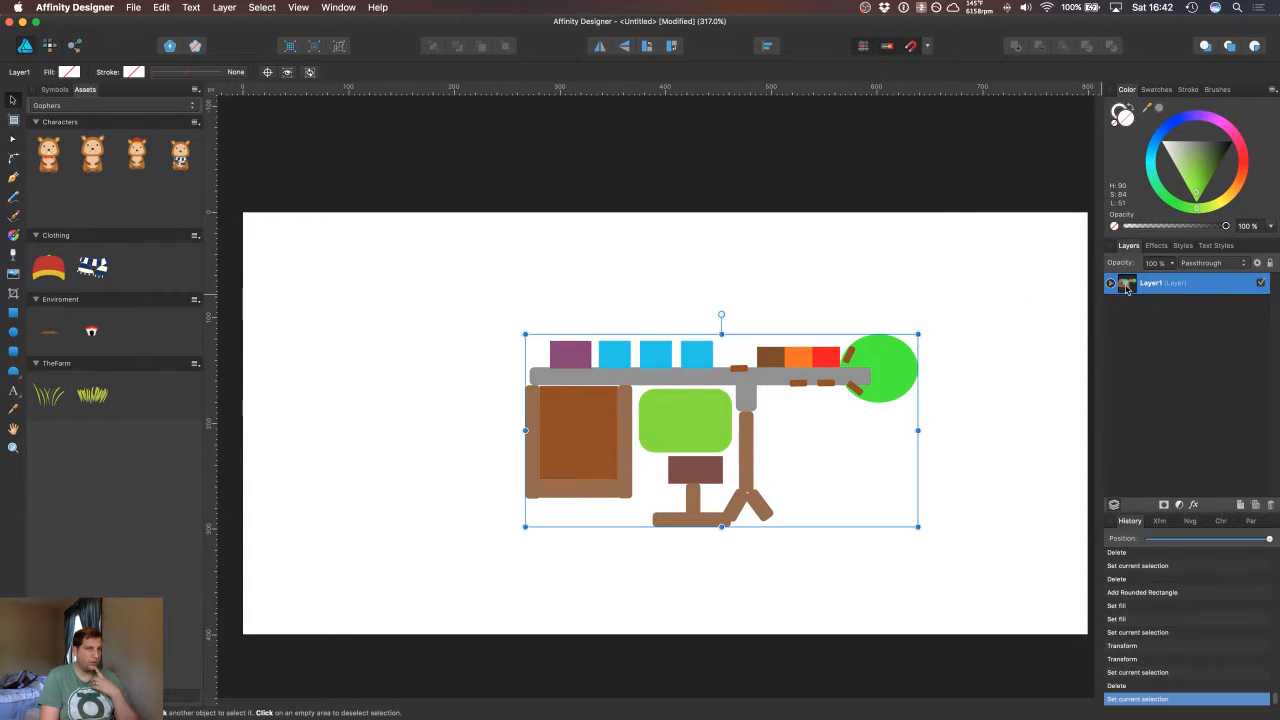
click(1111, 285)
click(1111, 285)
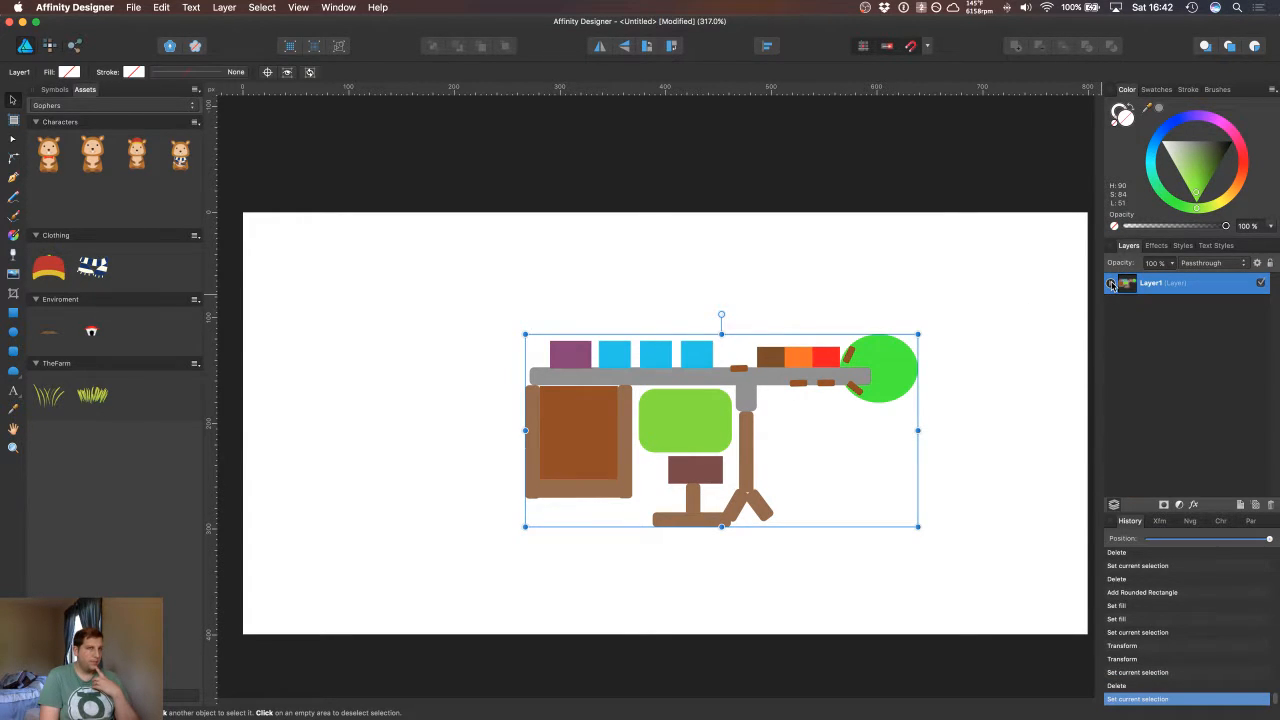
click(1111, 285)
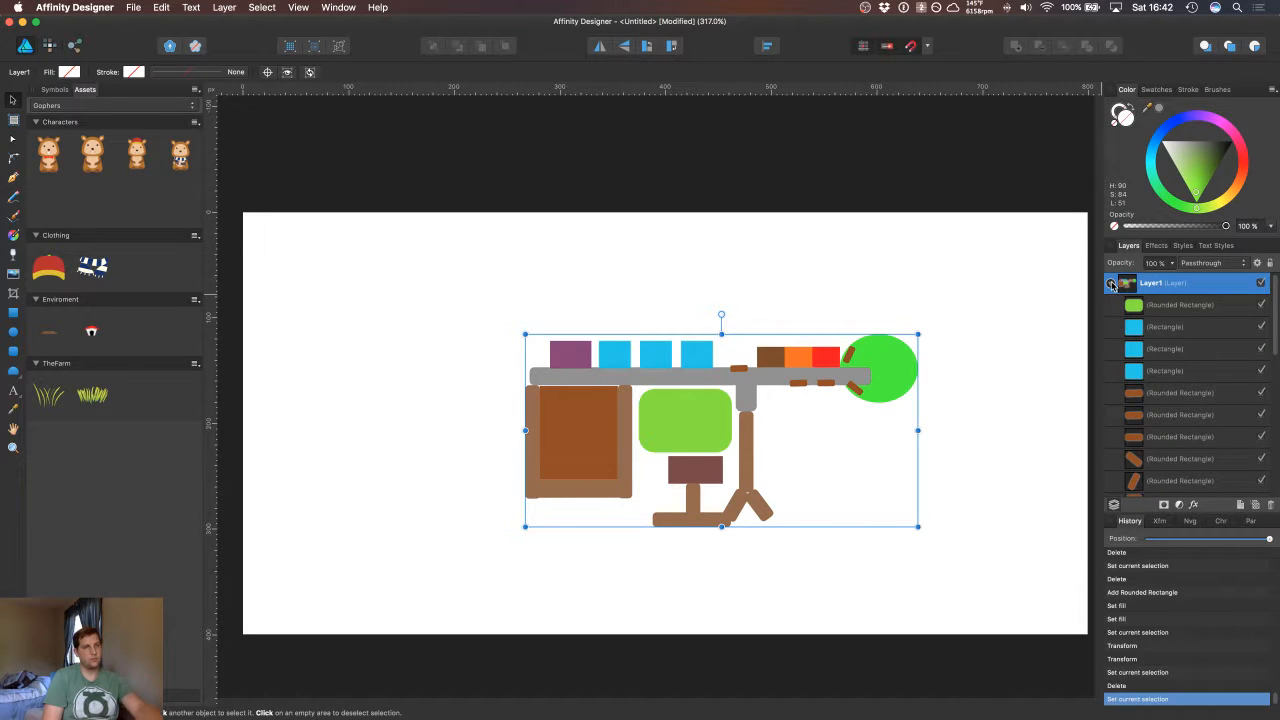
Step: Name the yellow-green rounded rectangle object "Grass and Trees"
click(1176, 310)
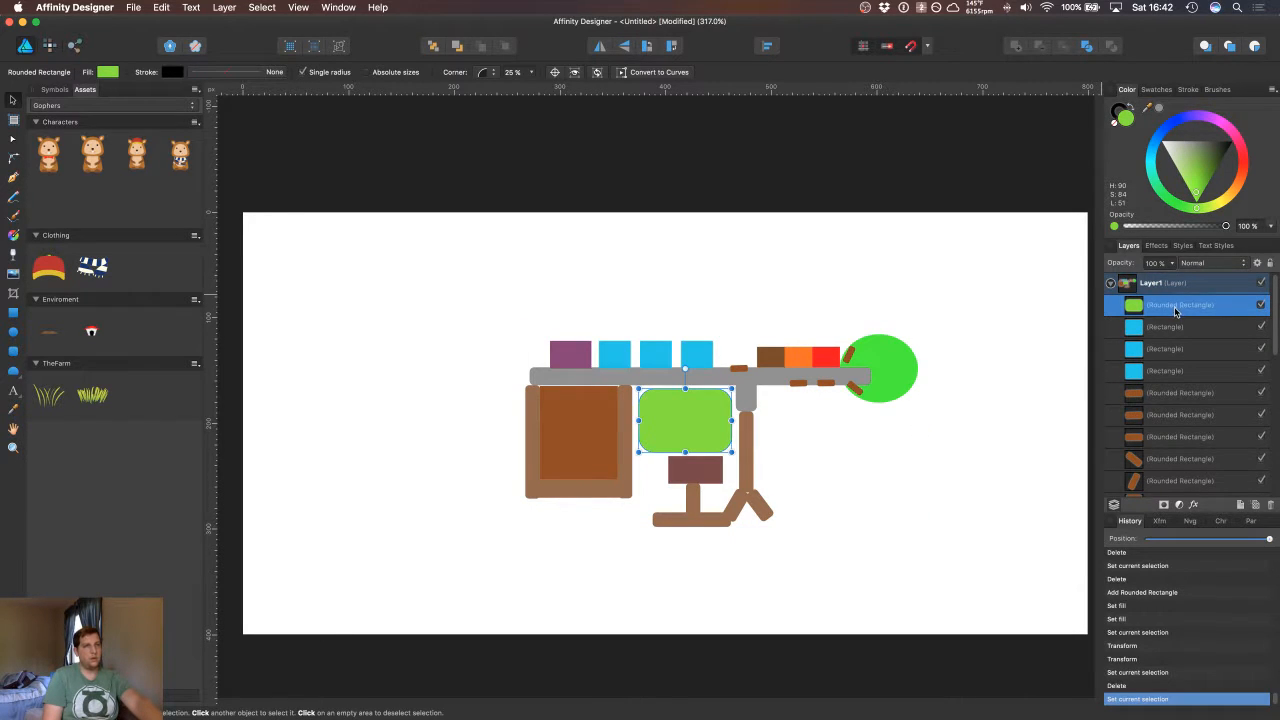
double_click(1176, 310)
text(Grass)
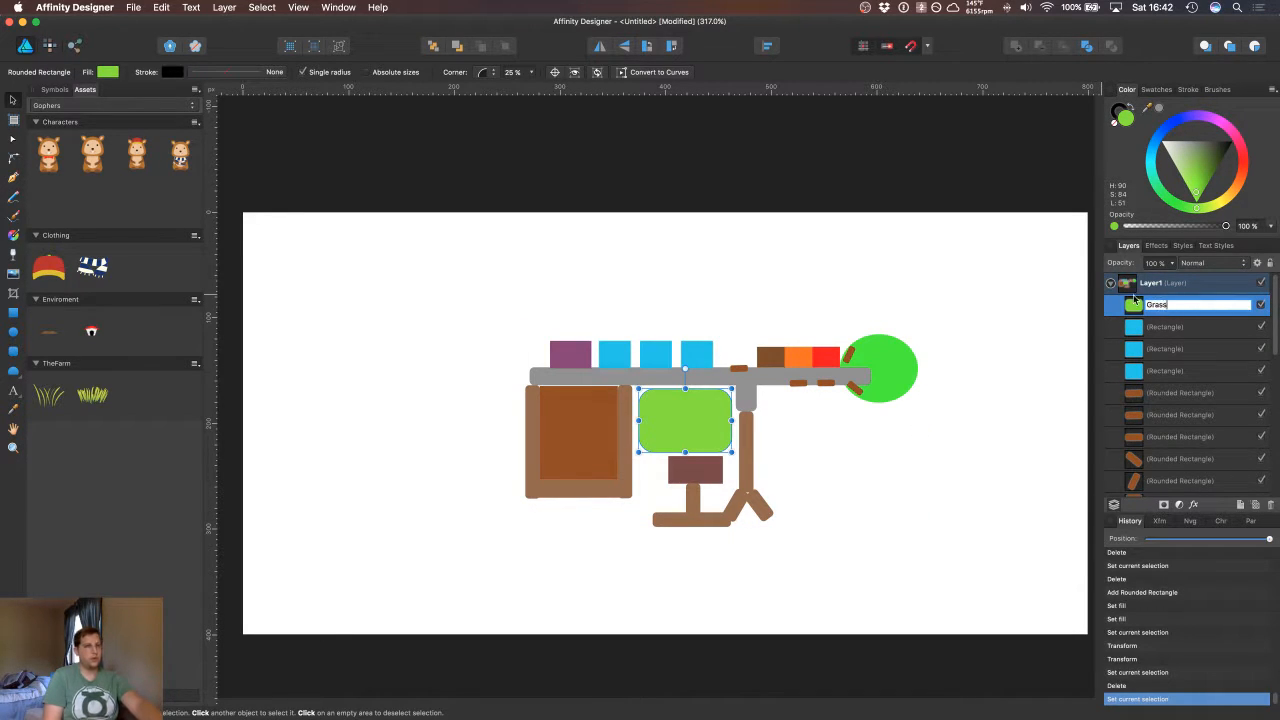
text( and Trees)
key(Return)
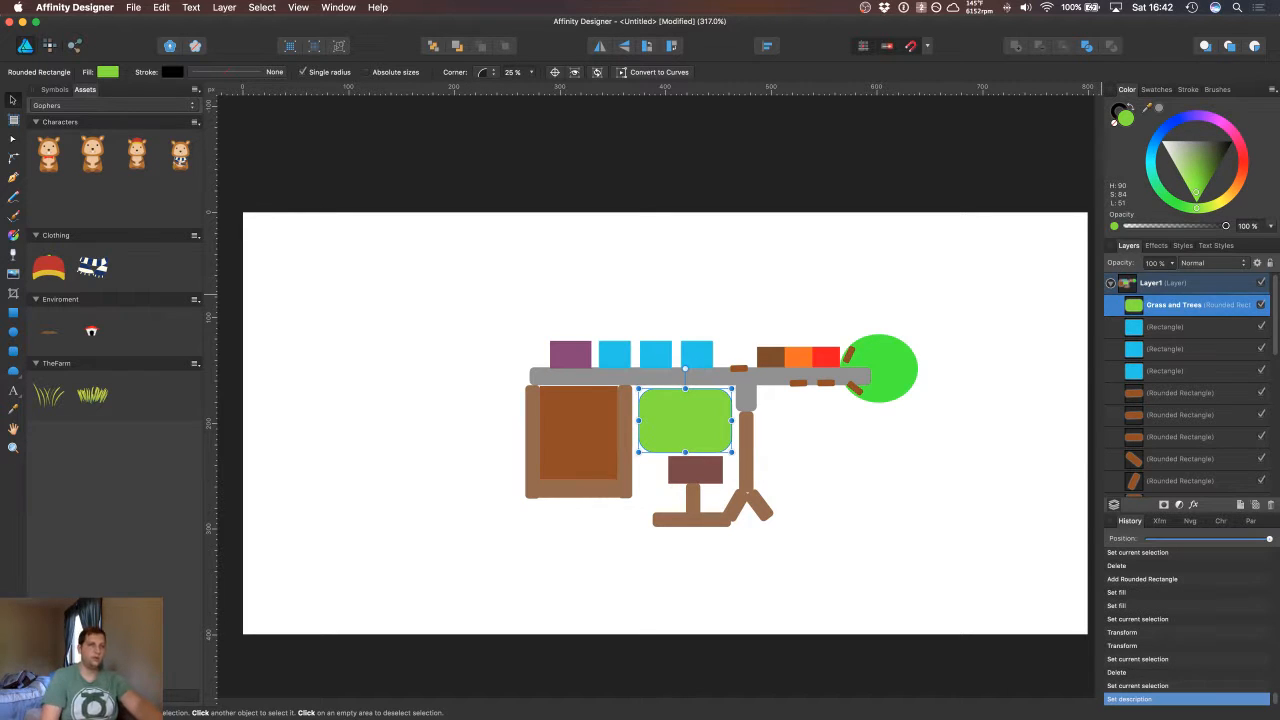
click(1161, 328)
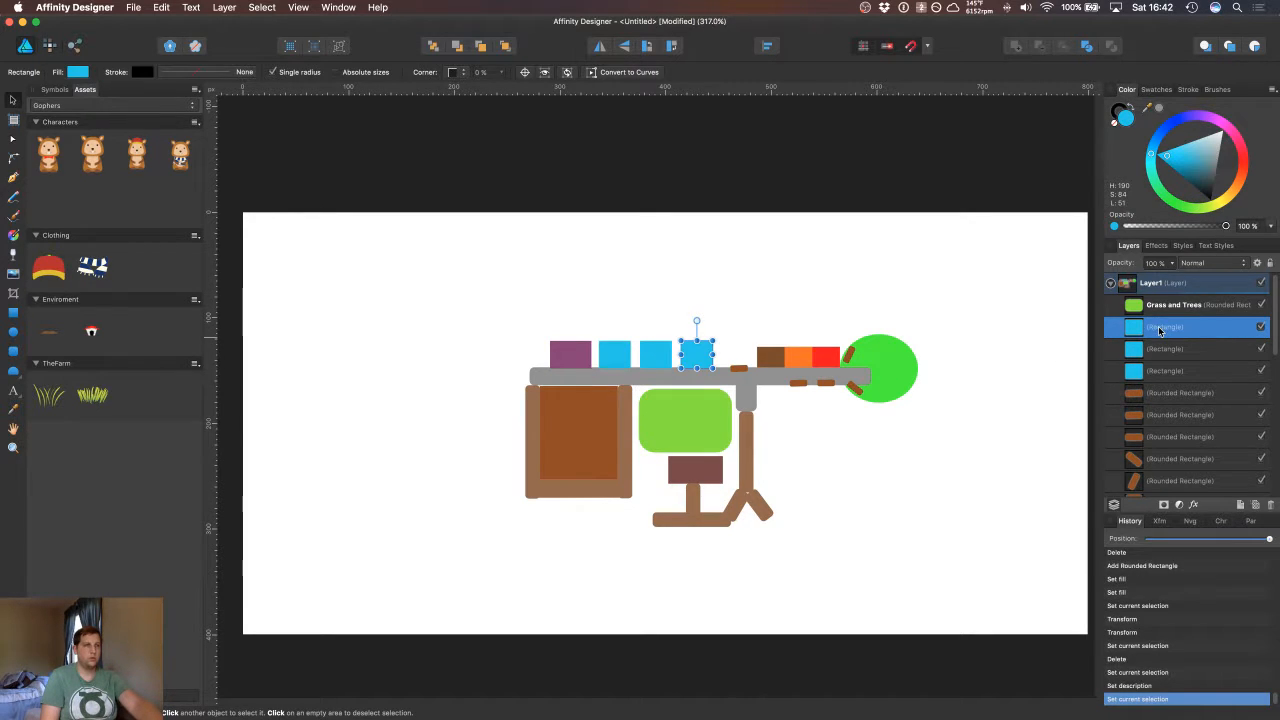
double_click(1157, 329)
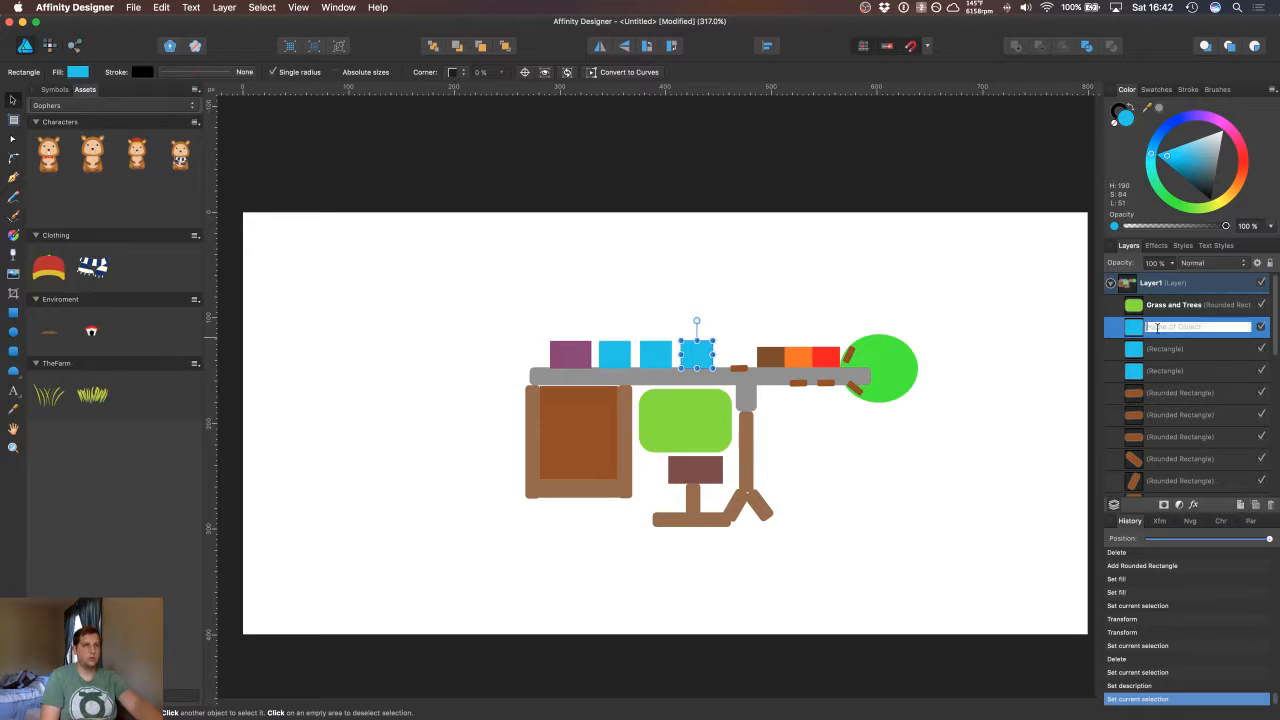
text(Ho)
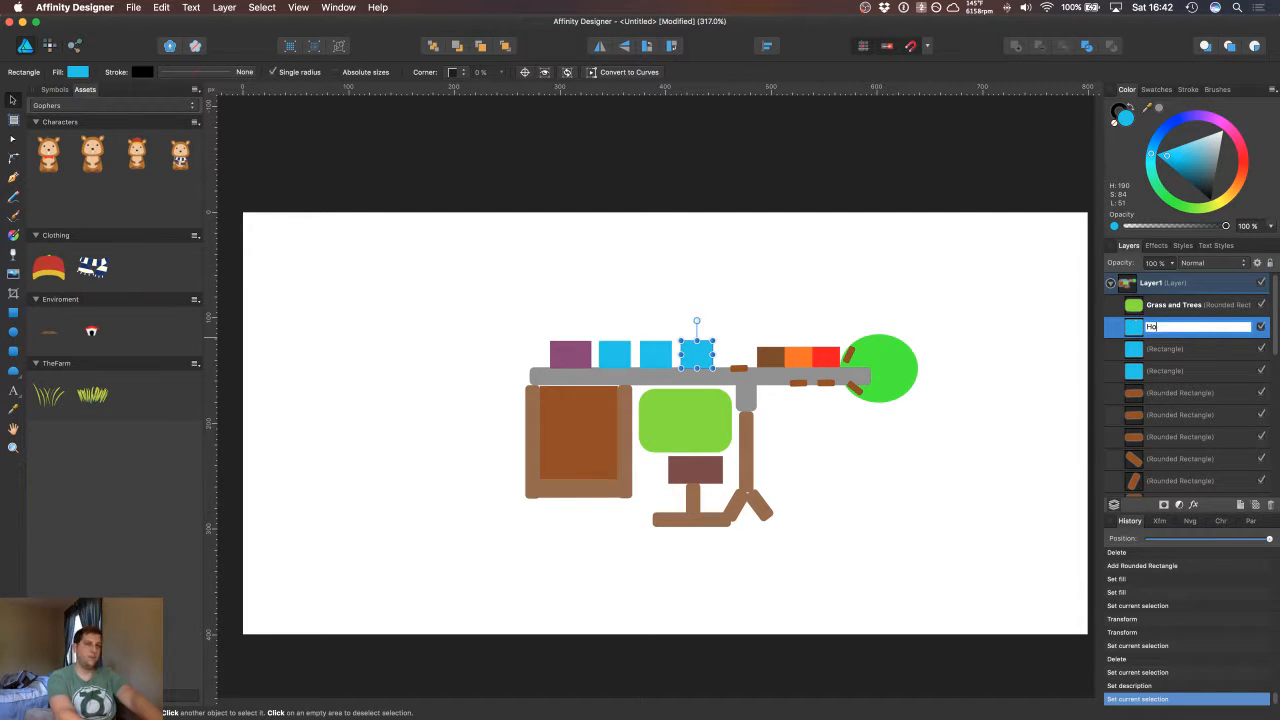
text(use)
key(BackSpace)
key(BackSpace)
text(Ranc)
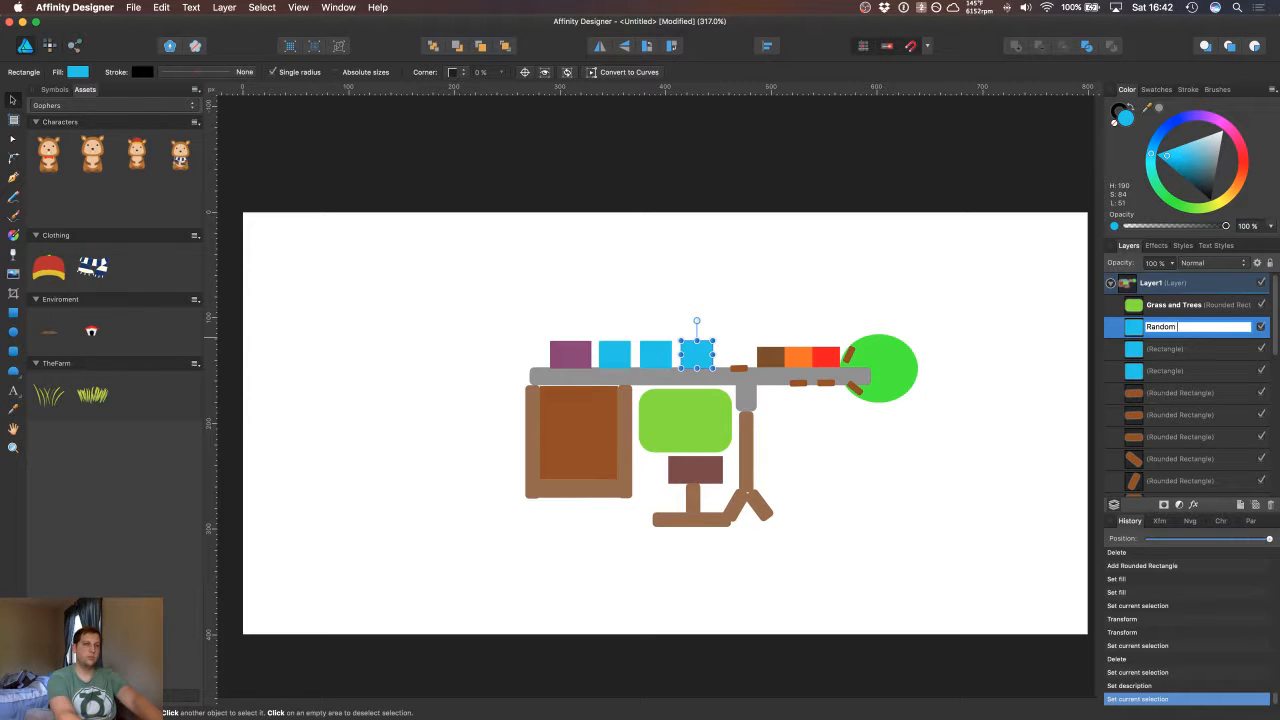
key(BackSpace)
key(BackSpace)
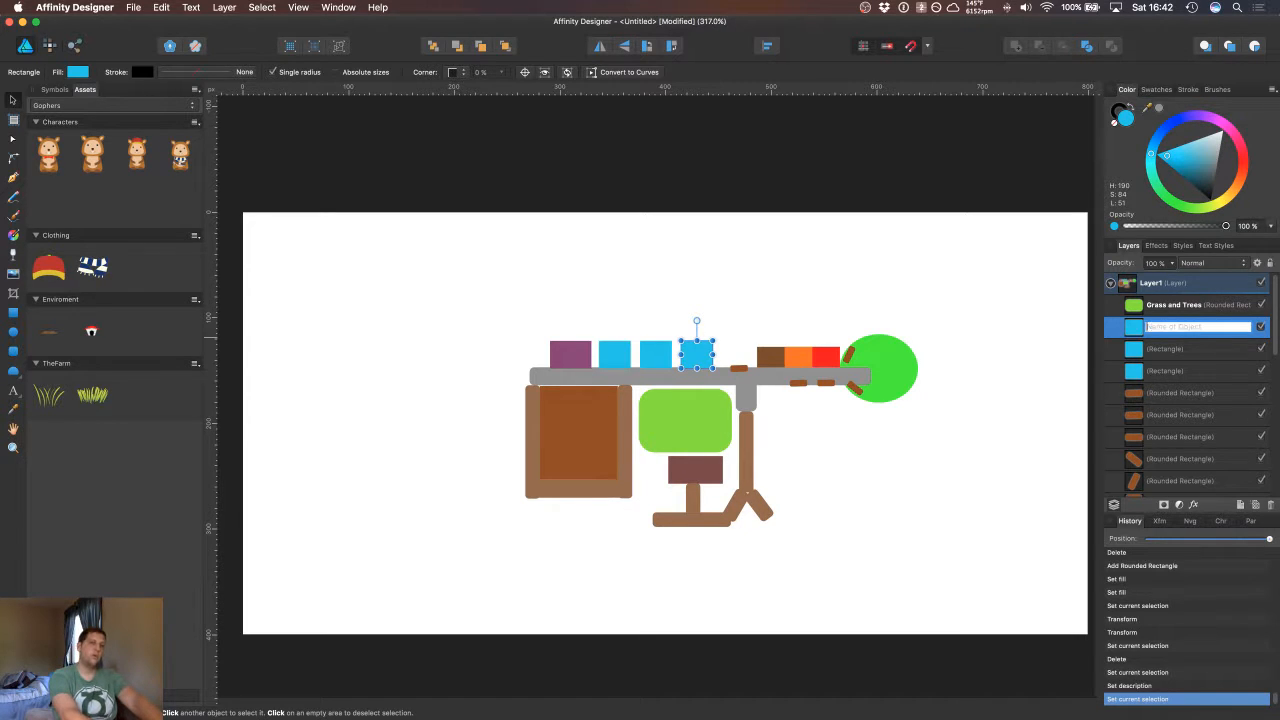
key(Return)
Step: Name the small brown rounded rectangle on the road's upper edge "Vistor Wagon 1"
click(1165, 393)
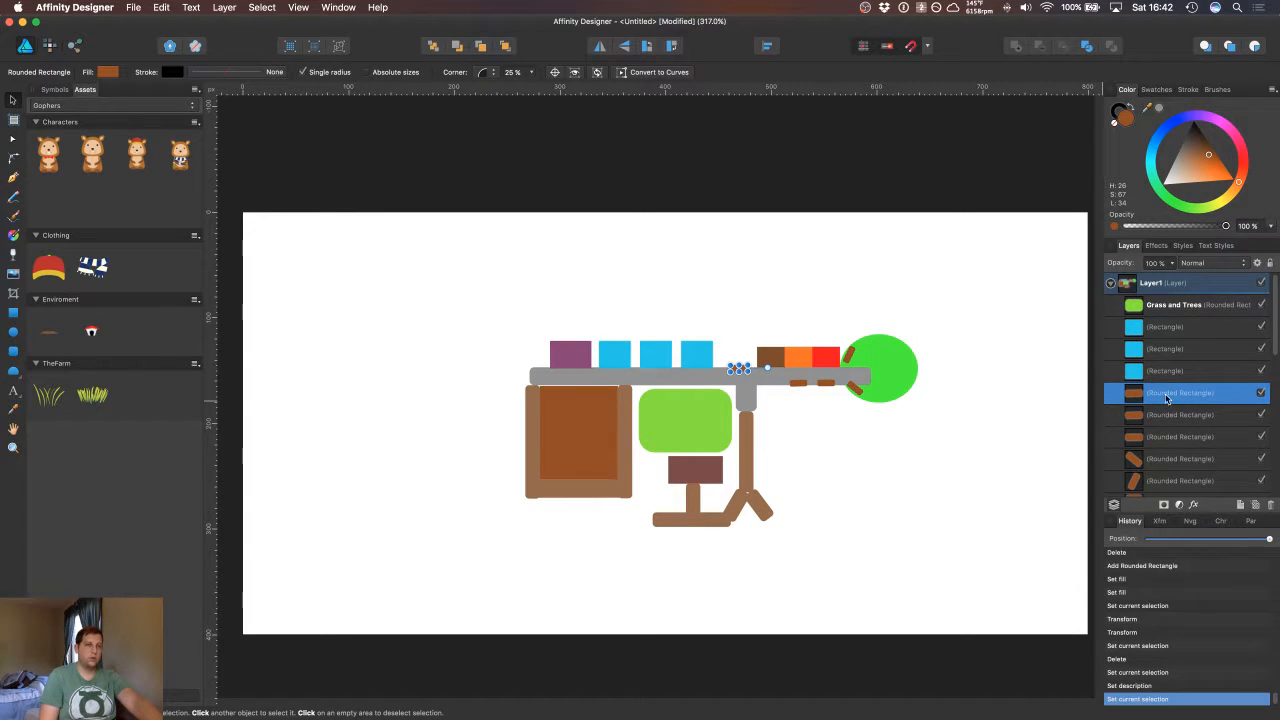
double_click(1168, 396)
text(Va)
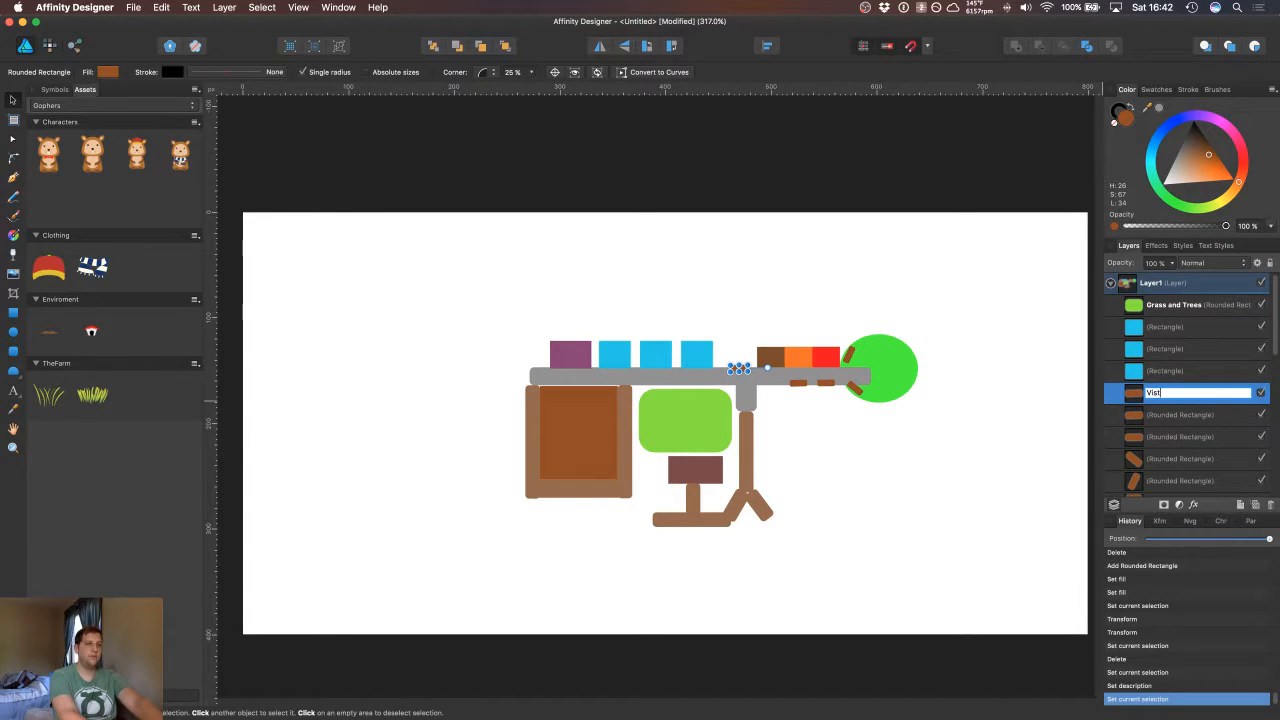
text(stor Wagon)
key(Return)
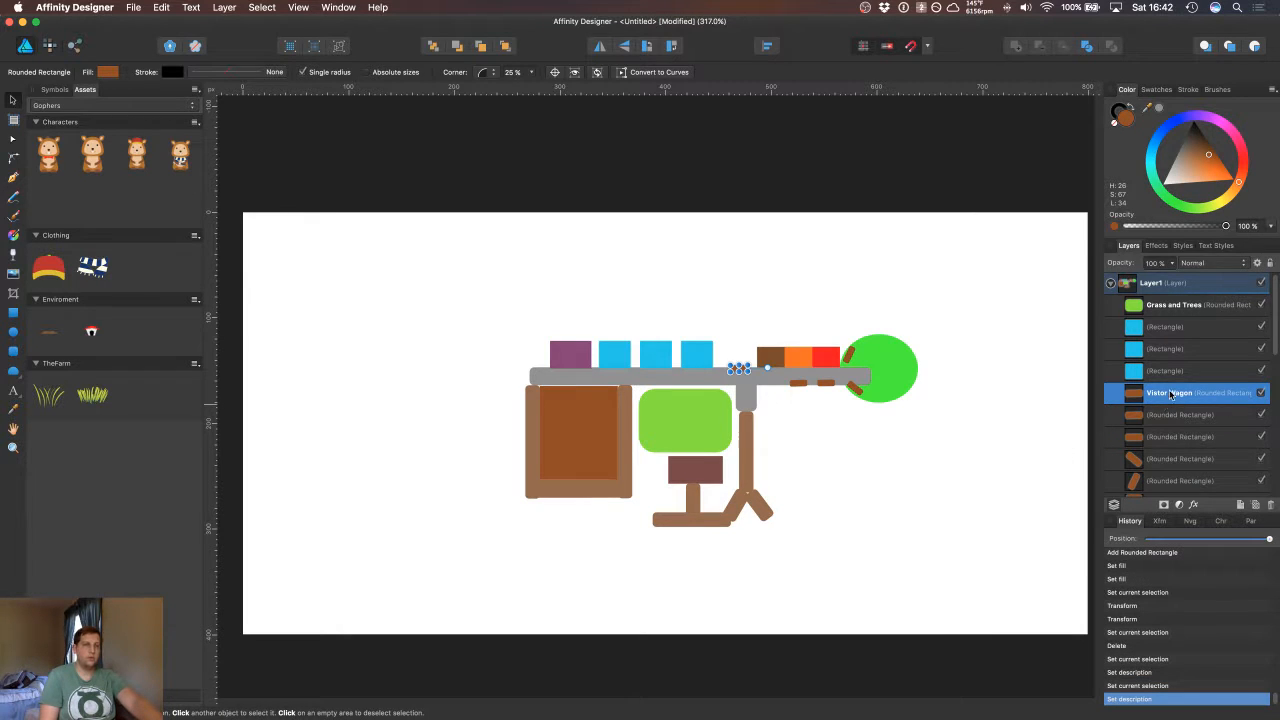
double_click(1174, 393)
click(1199, 392)
text(1)
Step: Name the two small brown wagons along the road's lower edge "Vistor Wagon 2" and "Vistor Wagon 3"
shift+click(1180, 413)
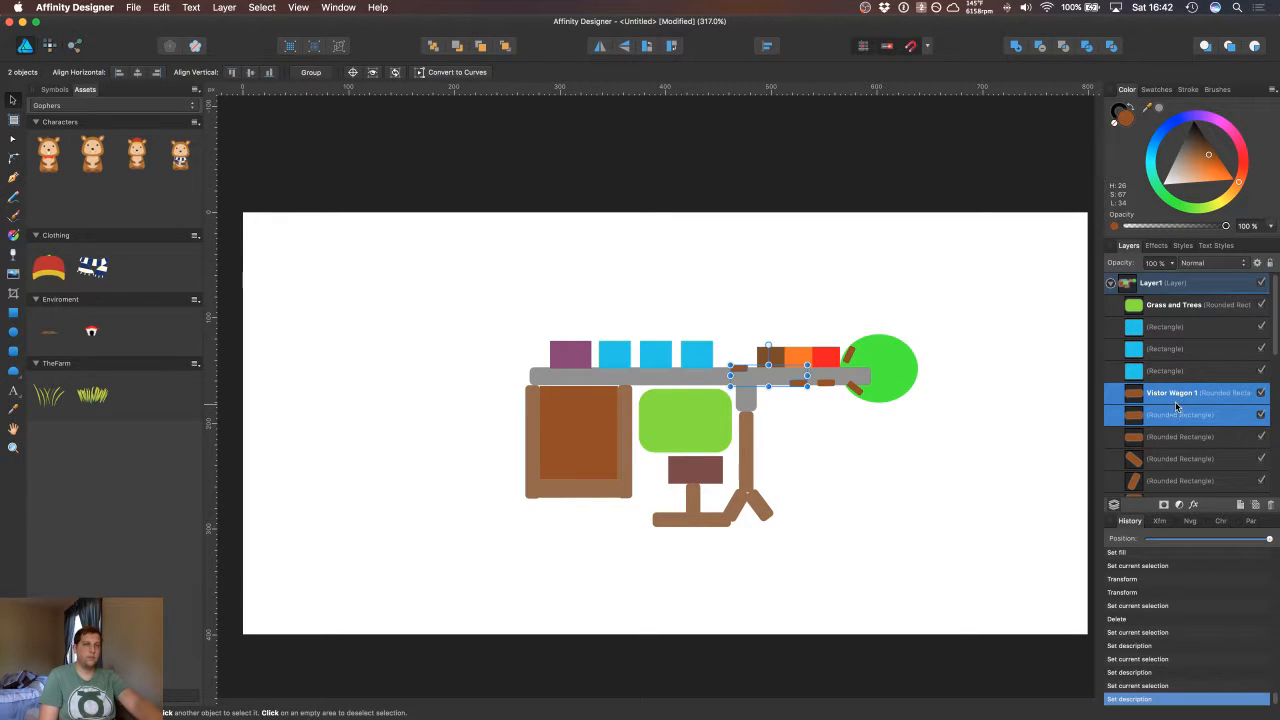
click(1176, 413)
double_click(1173, 414)
key(super+v)
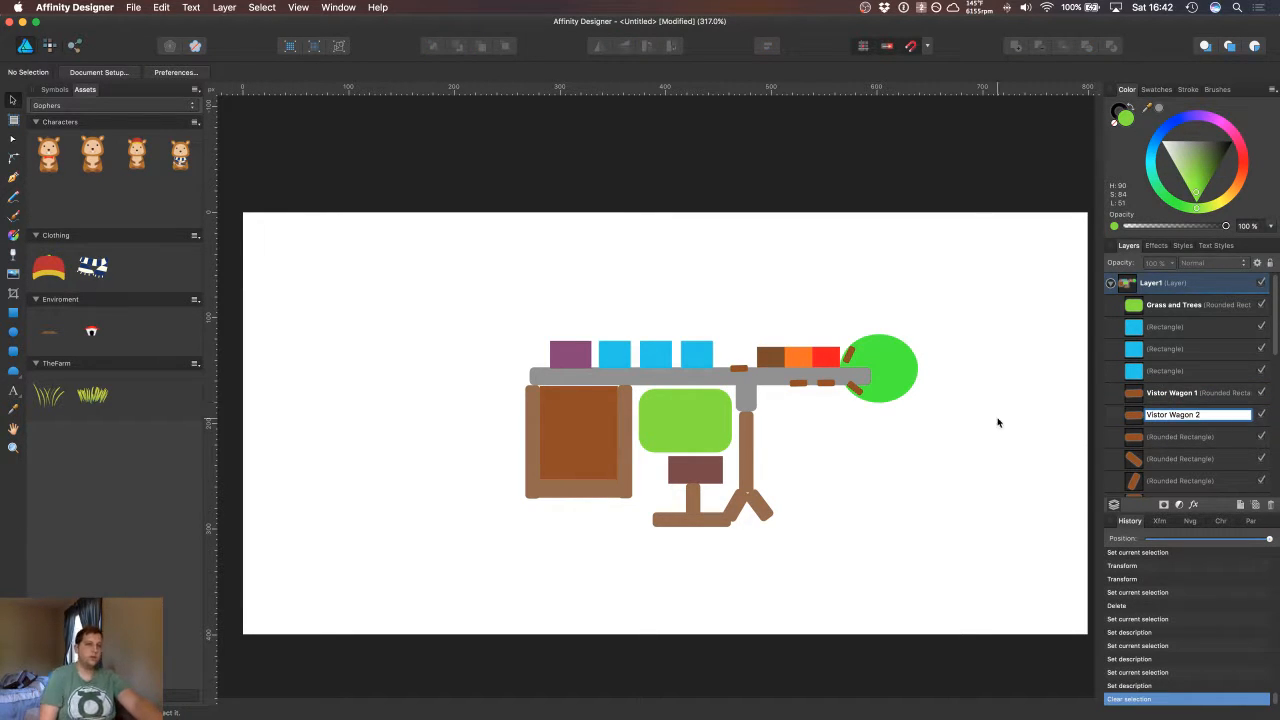
click(1178, 438)
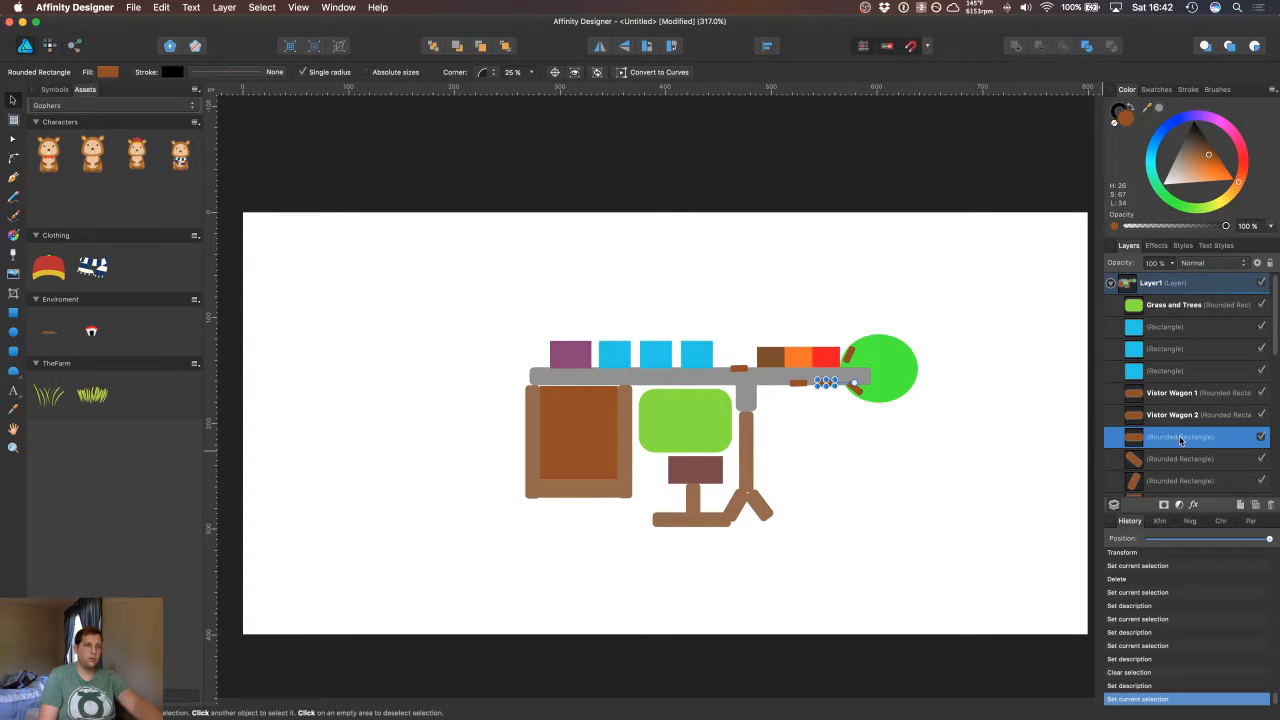
double_click(1180, 438)
key(super+v)
key(Return)
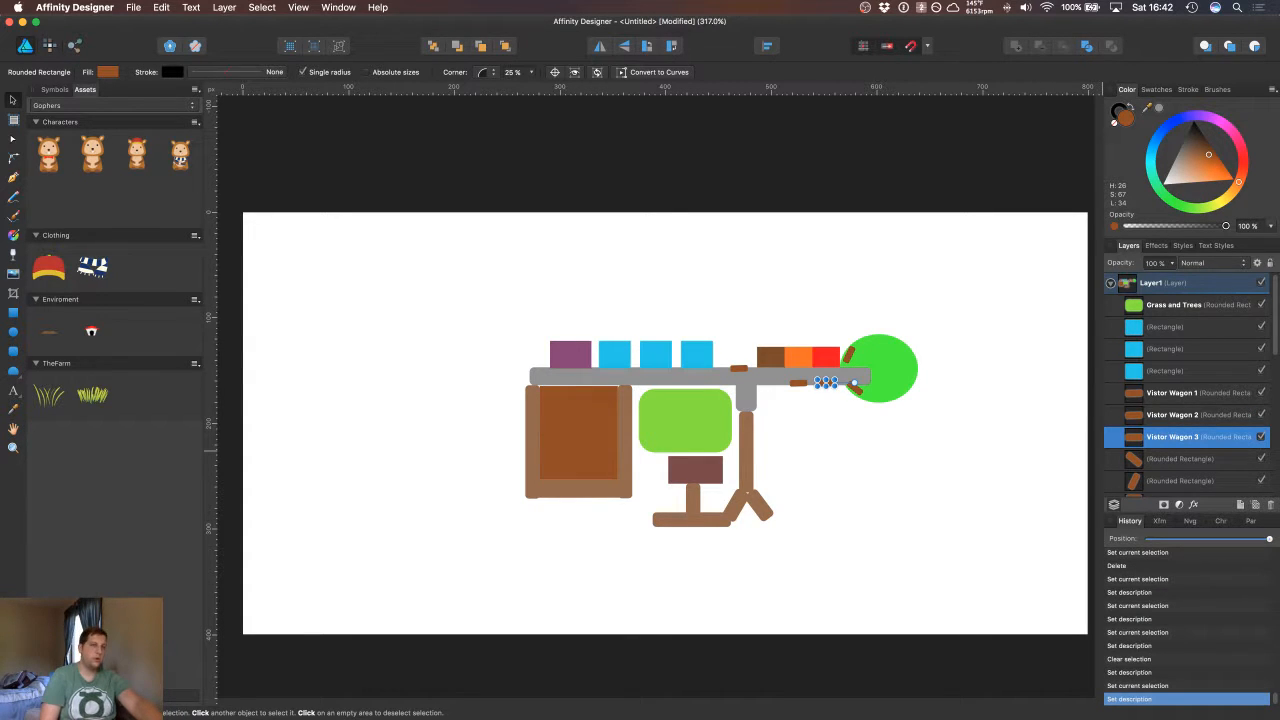
Step: Name the two tilted brown wagons beside the green circle "Vistor Wagon 4" (lower) and "Vistor Wagon 5" (upper)
click(1166, 460)
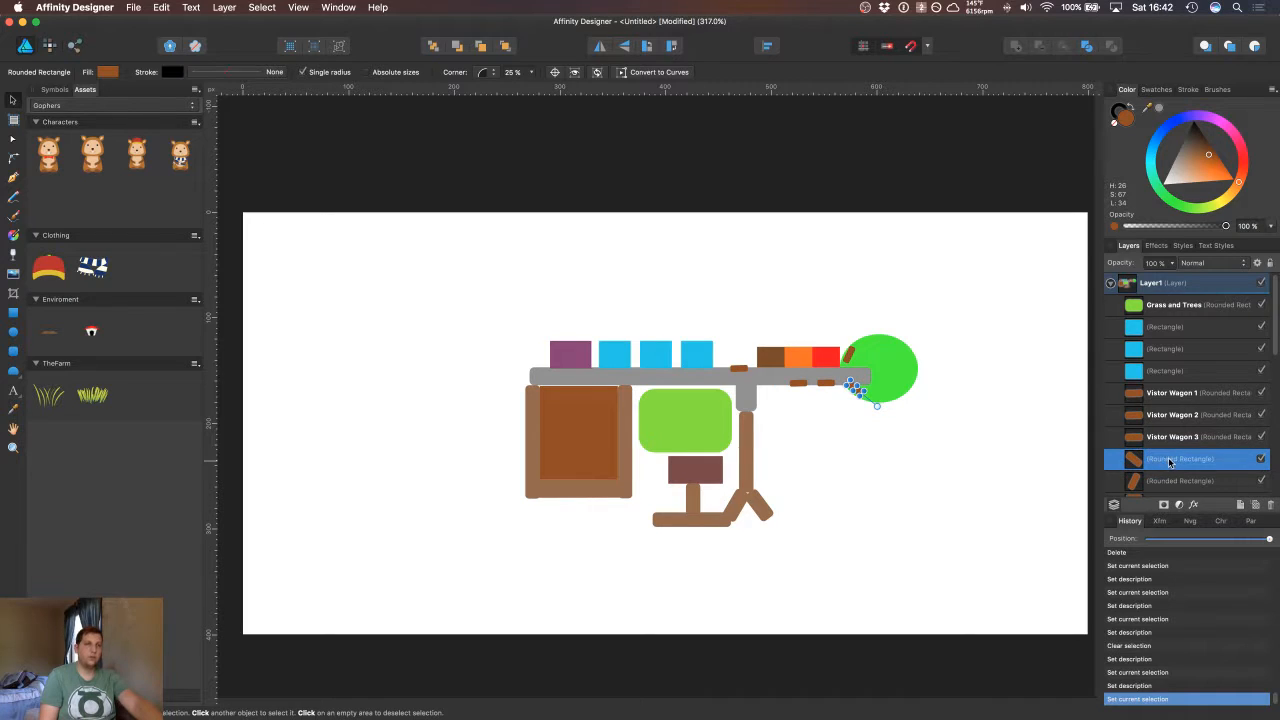
double_click(1166, 460)
text(Vistor Wagon 1)
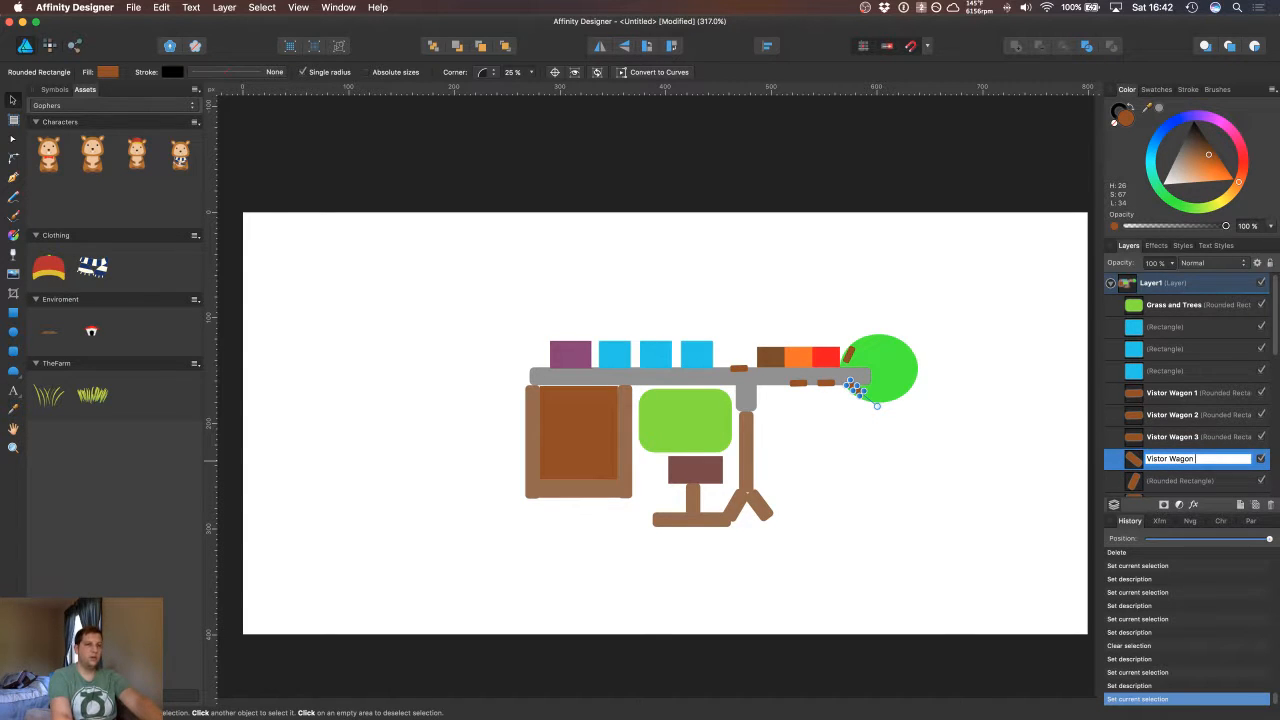
key(Return)
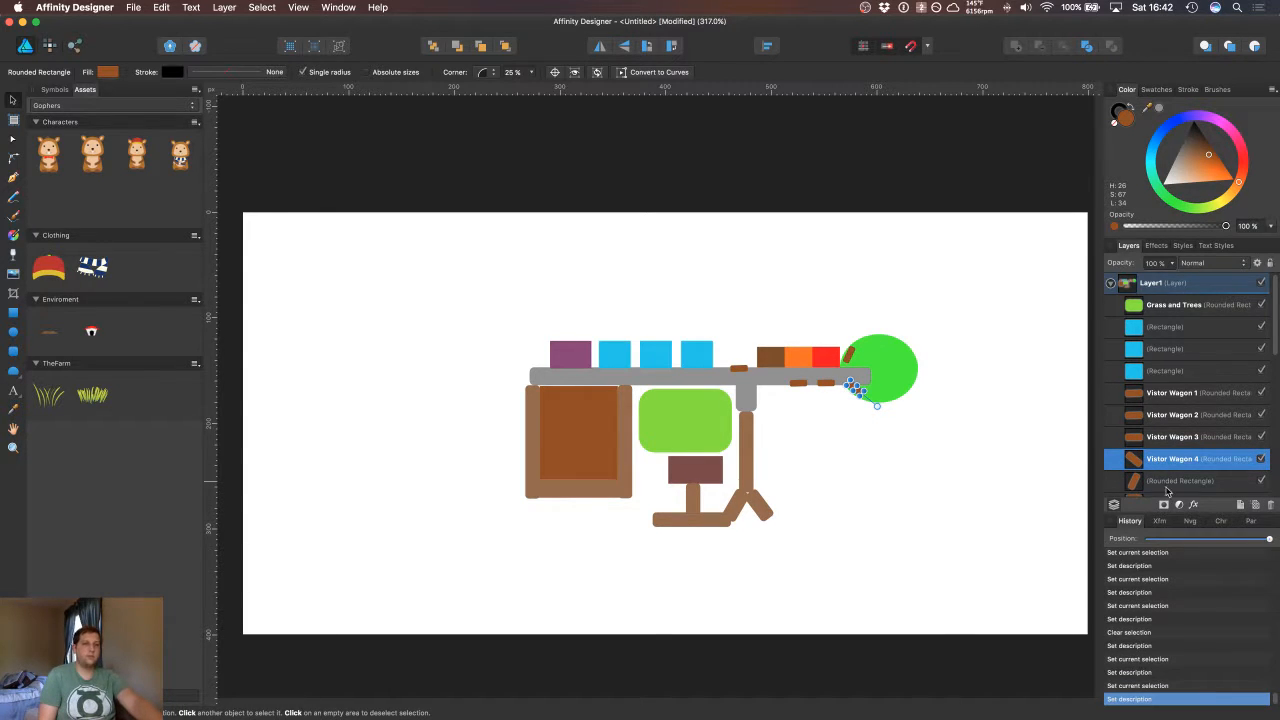
click(1174, 484)
double_click(1176, 484)
text(Vistor Wagon 1)
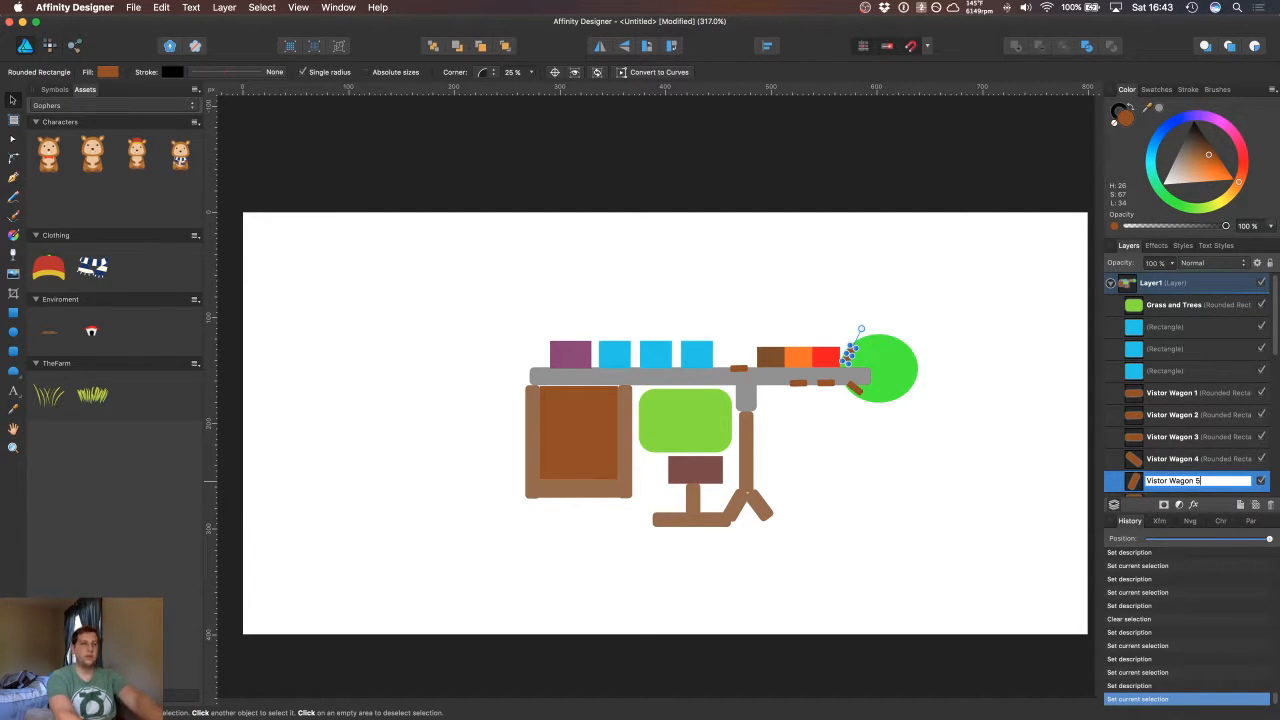
key(Return)
Step: Name the large brown rectangle enclosed by the paths below the road "Wheel Chair races"
scroll(1276, 318, down, 5)
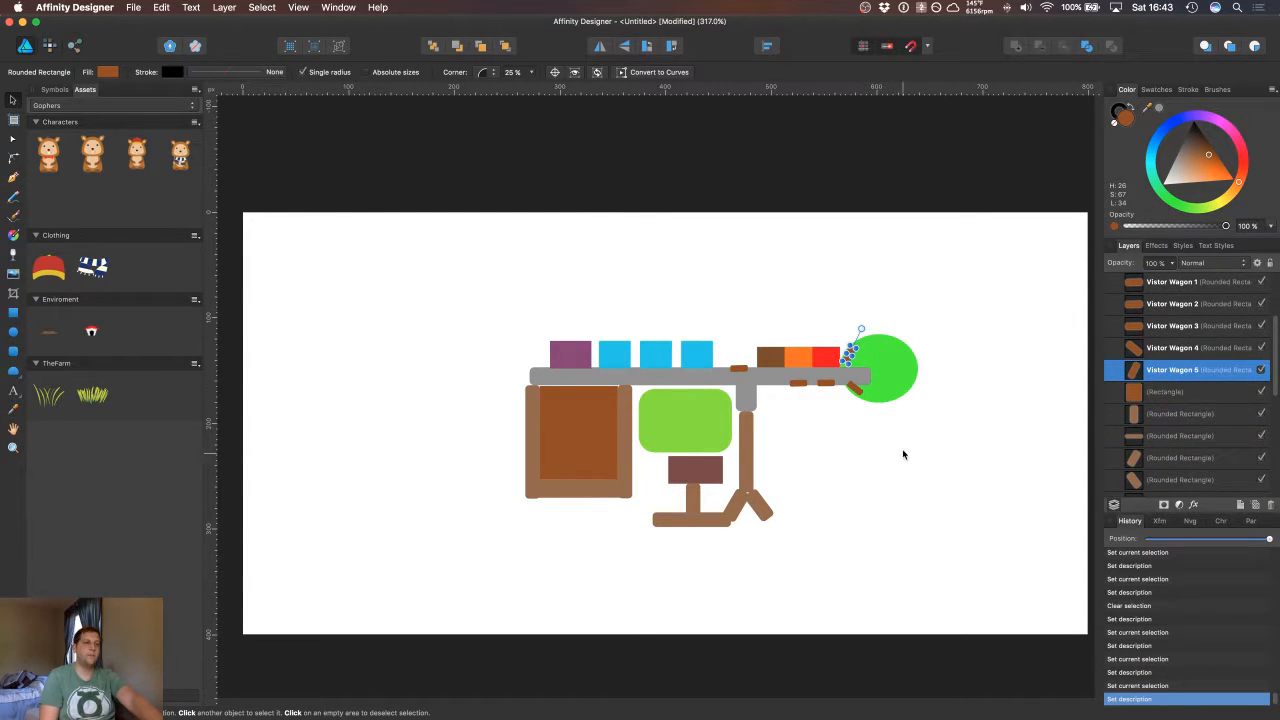
click(1187, 391)
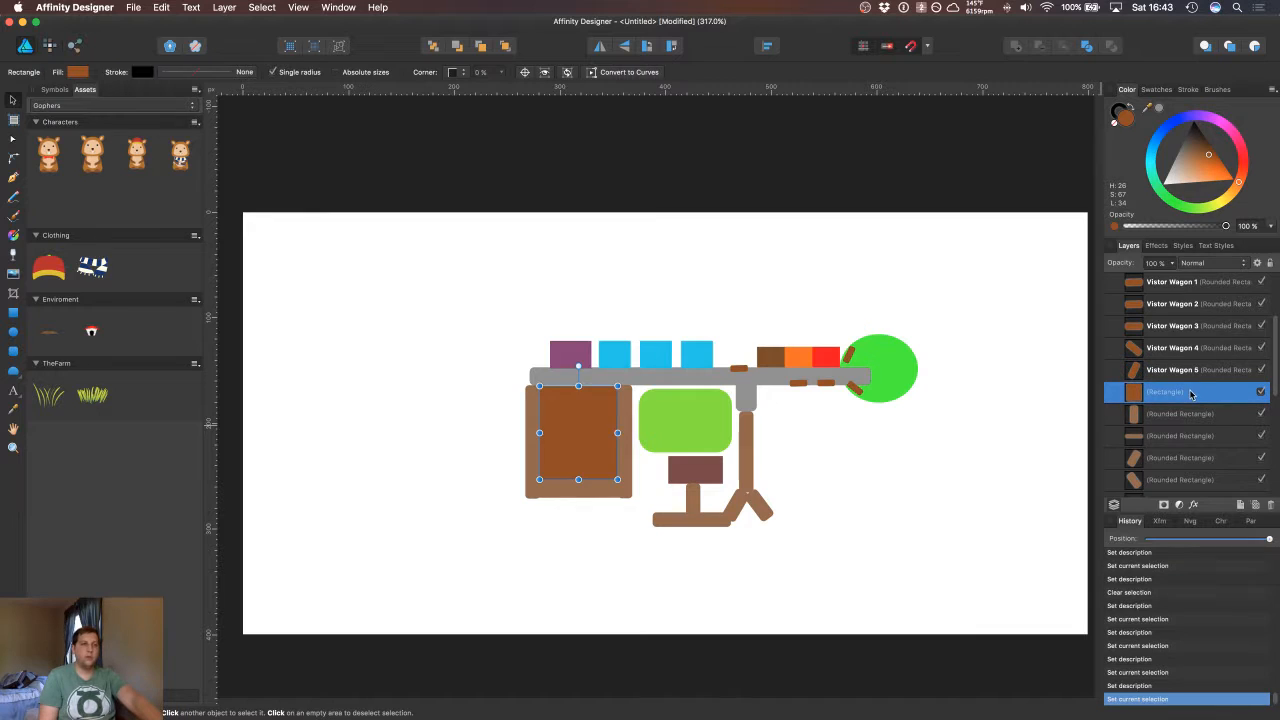
double_click(1172, 392)
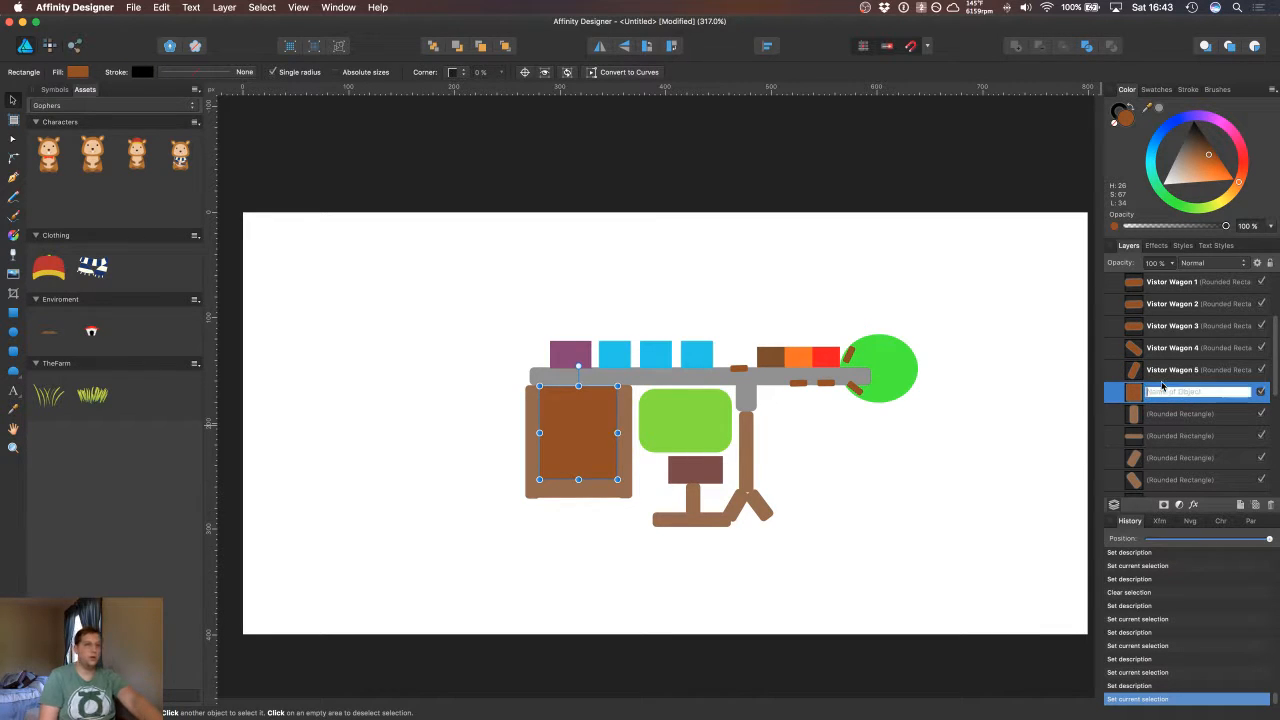
text(Wheel Chair races)
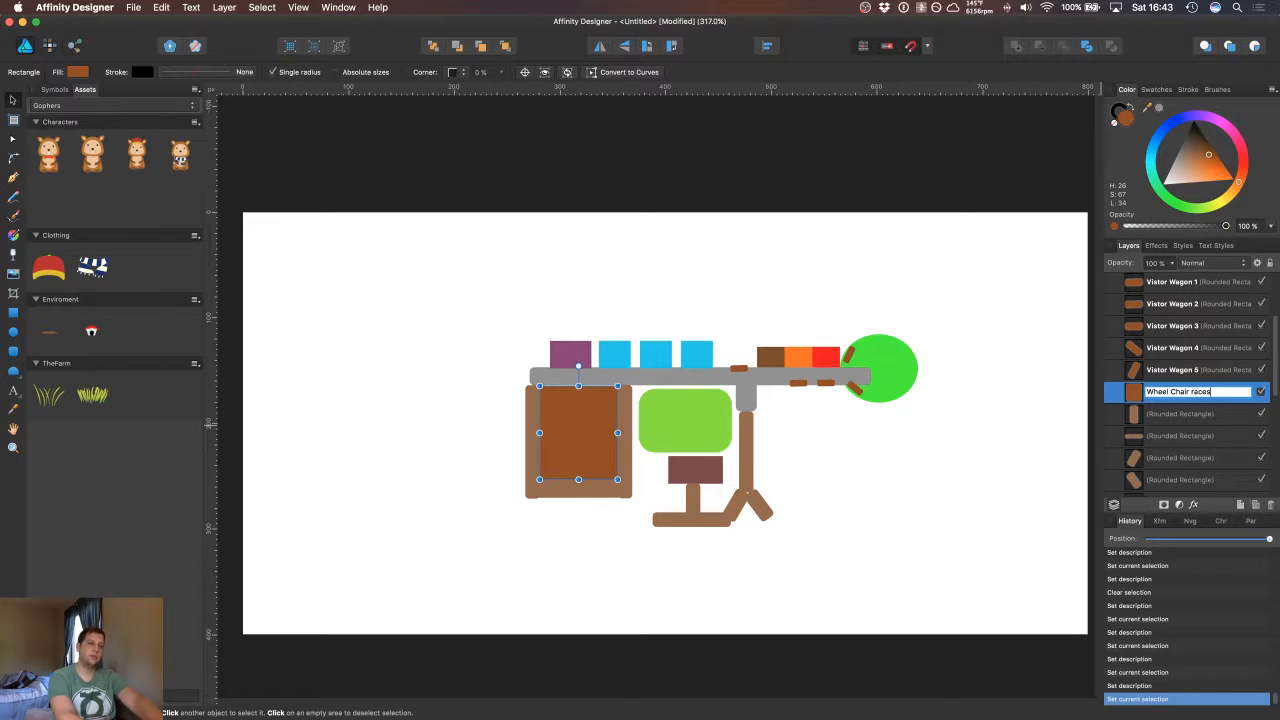
key(Return)
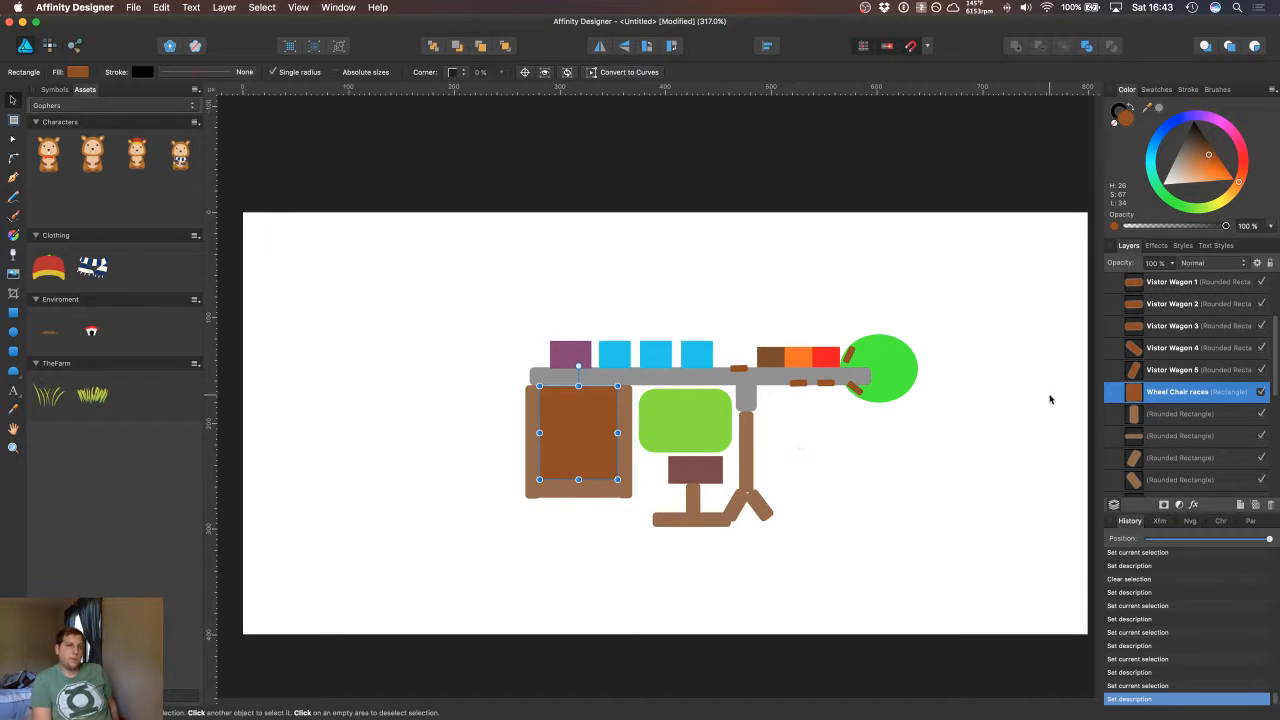
Step: Check which path piece on the map each unnamed light-brown rounded rectangle in the object list corresponds to
click(1158, 413)
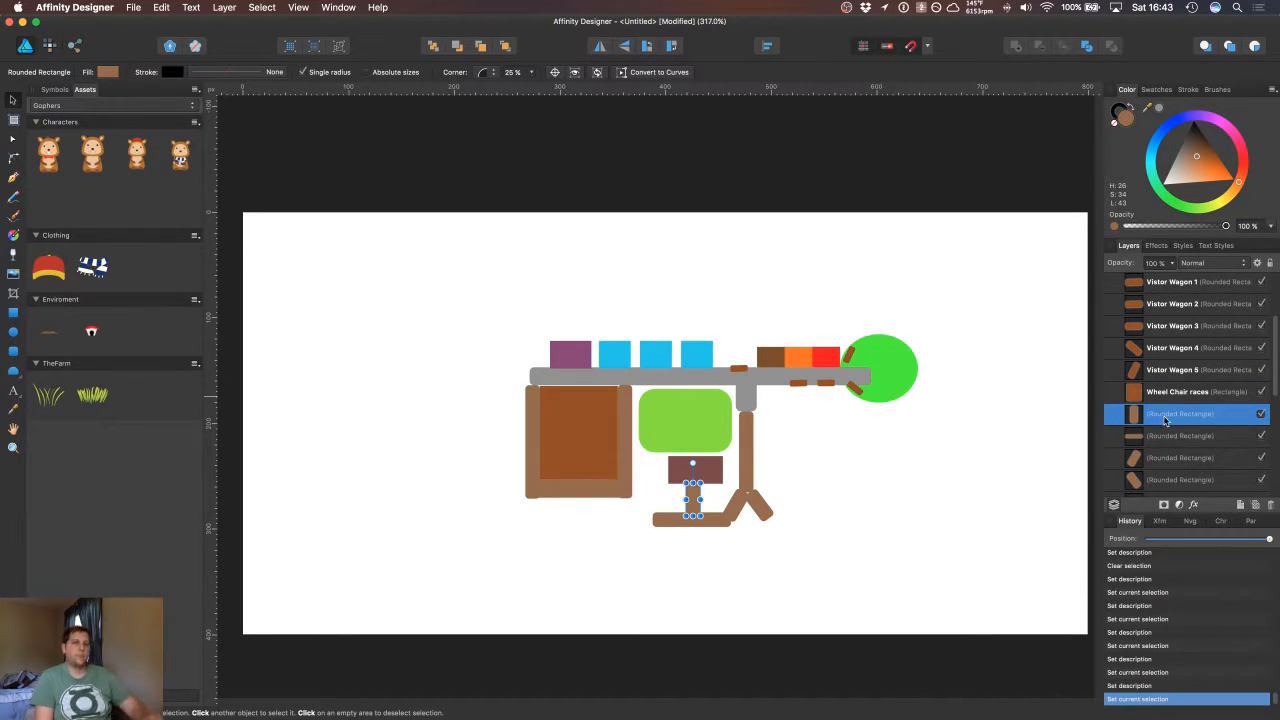
click(1170, 438)
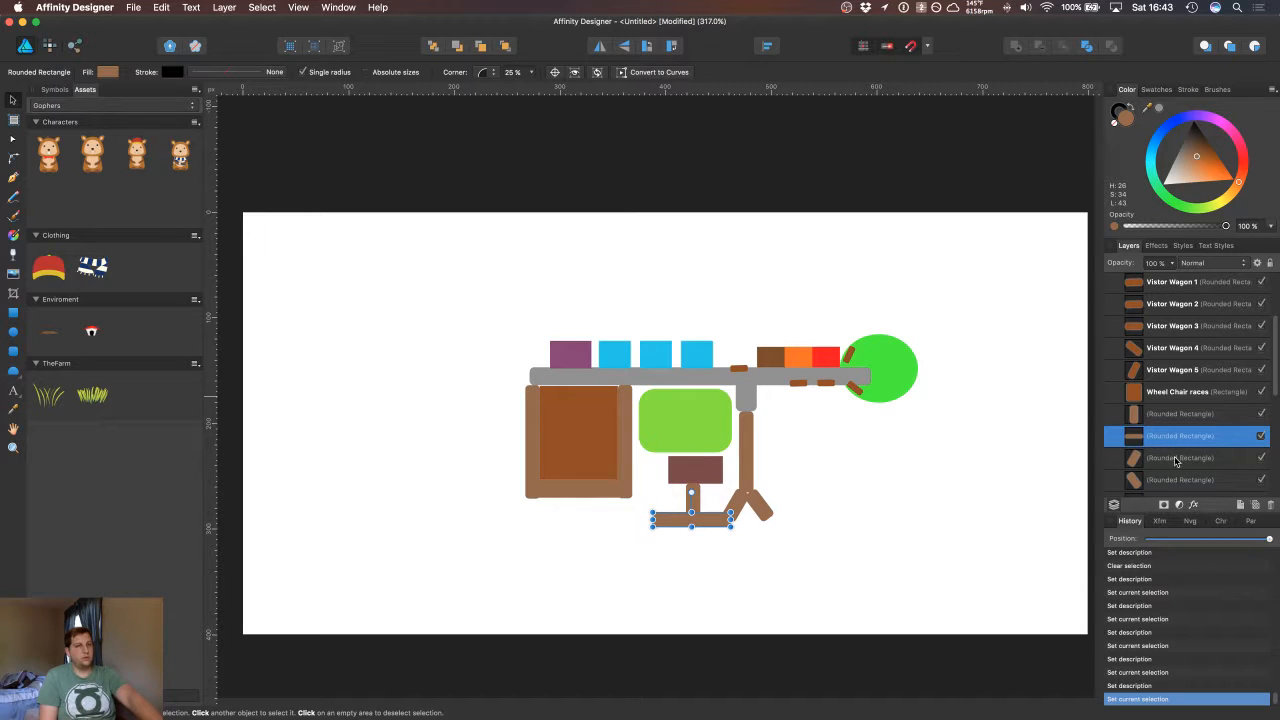
click(1175, 460)
drag(1181, 478, 1179, 477)
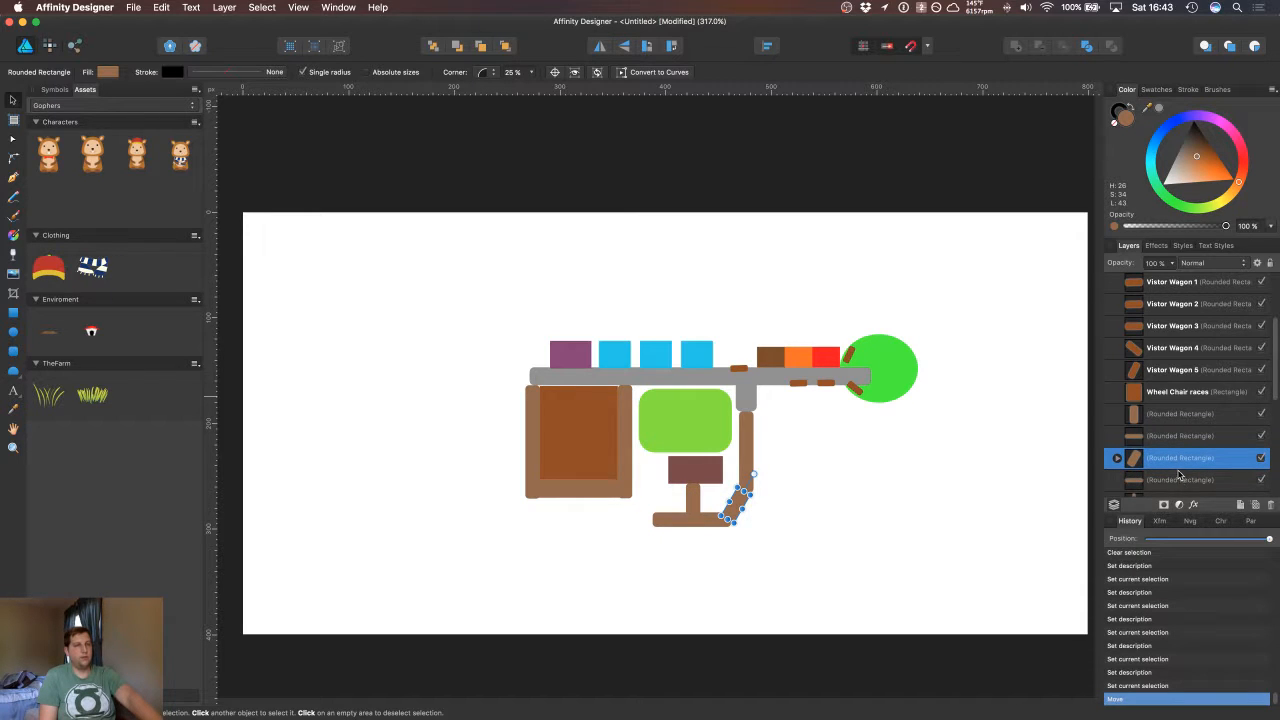
key(cmd+z)
drag(1274, 400, 1272, 416)
click(1165, 330)
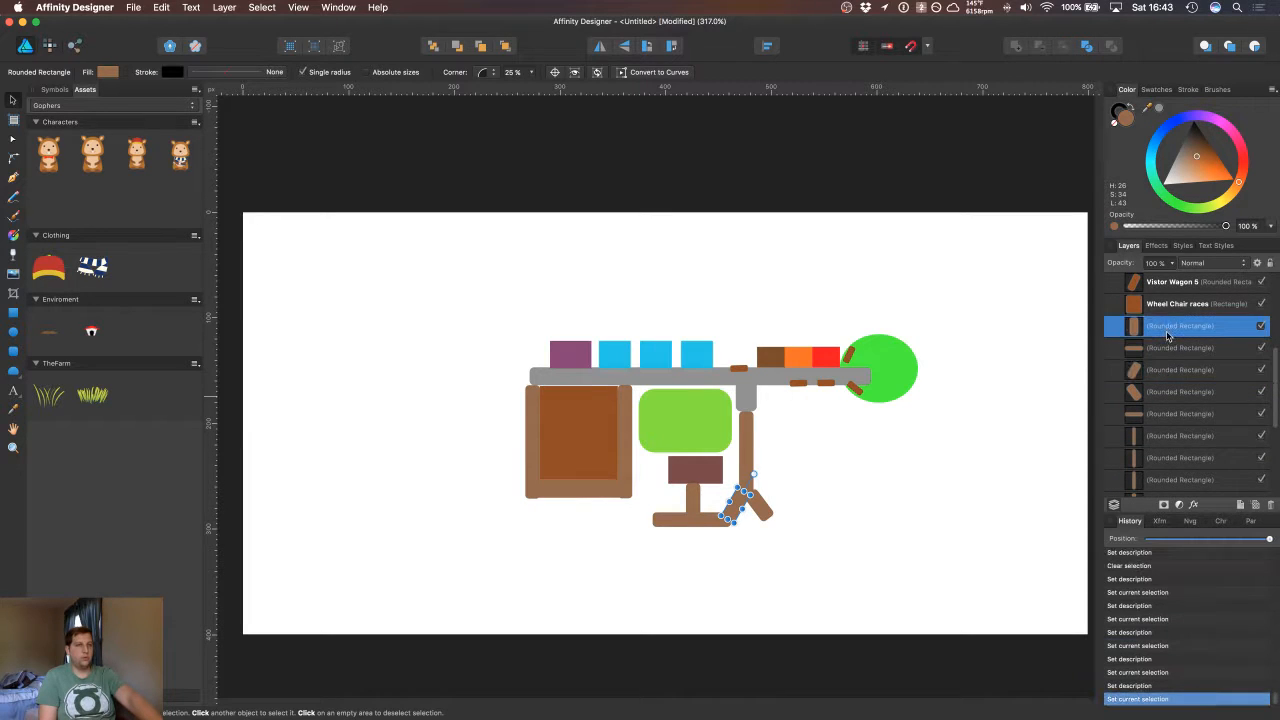
click(1162, 408)
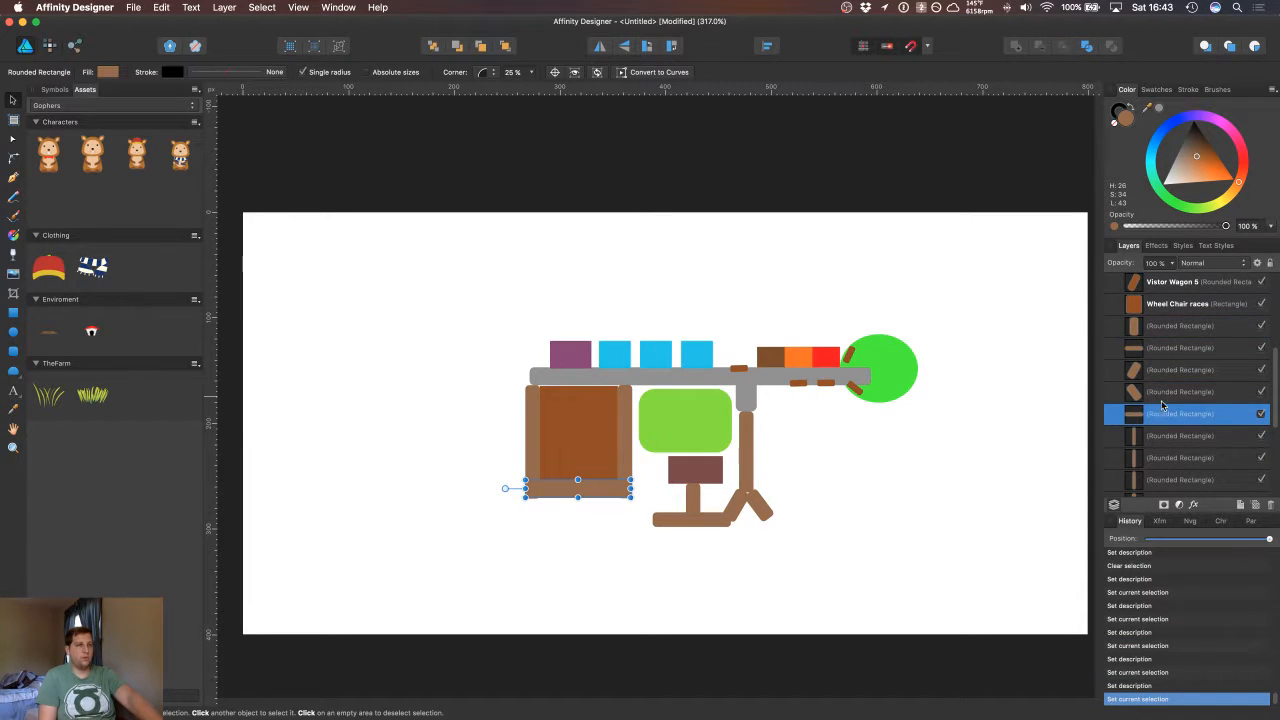
click(1164, 334)
scroll(1170, 390, down, 5)
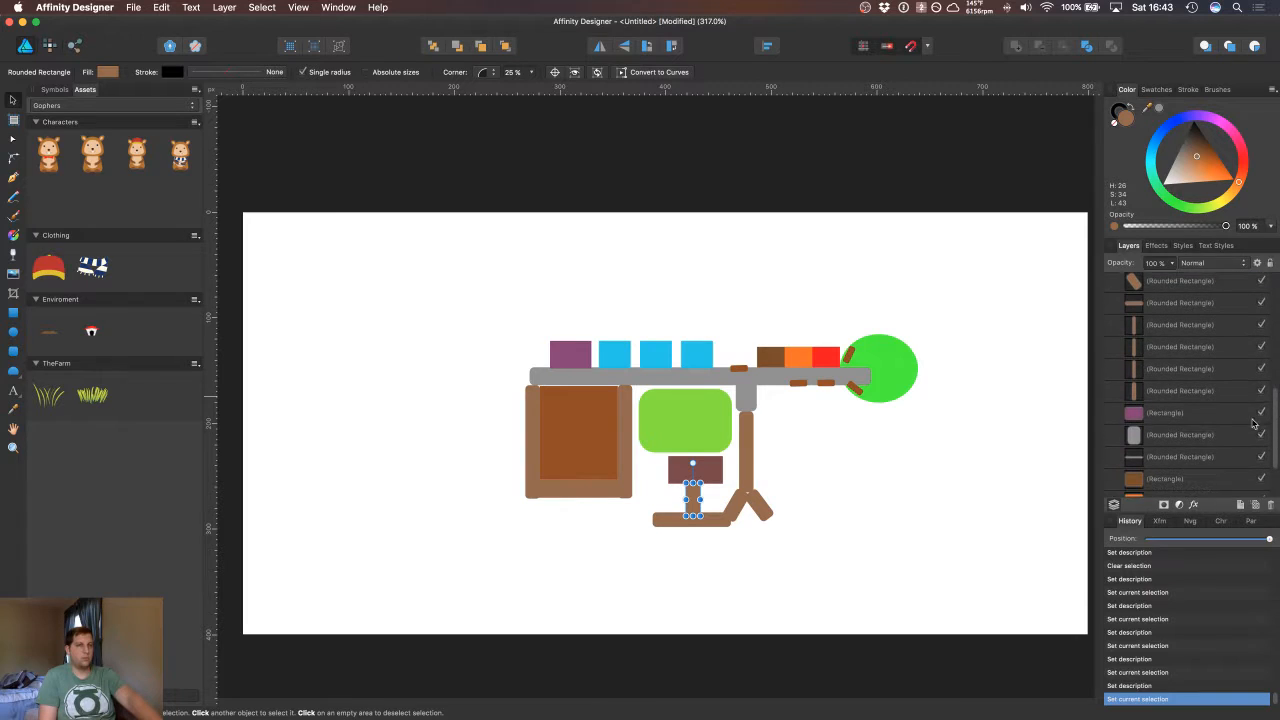
click(1173, 394)
click(1185, 375)
click(1184, 350)
click(1186, 372)
click(1187, 392)
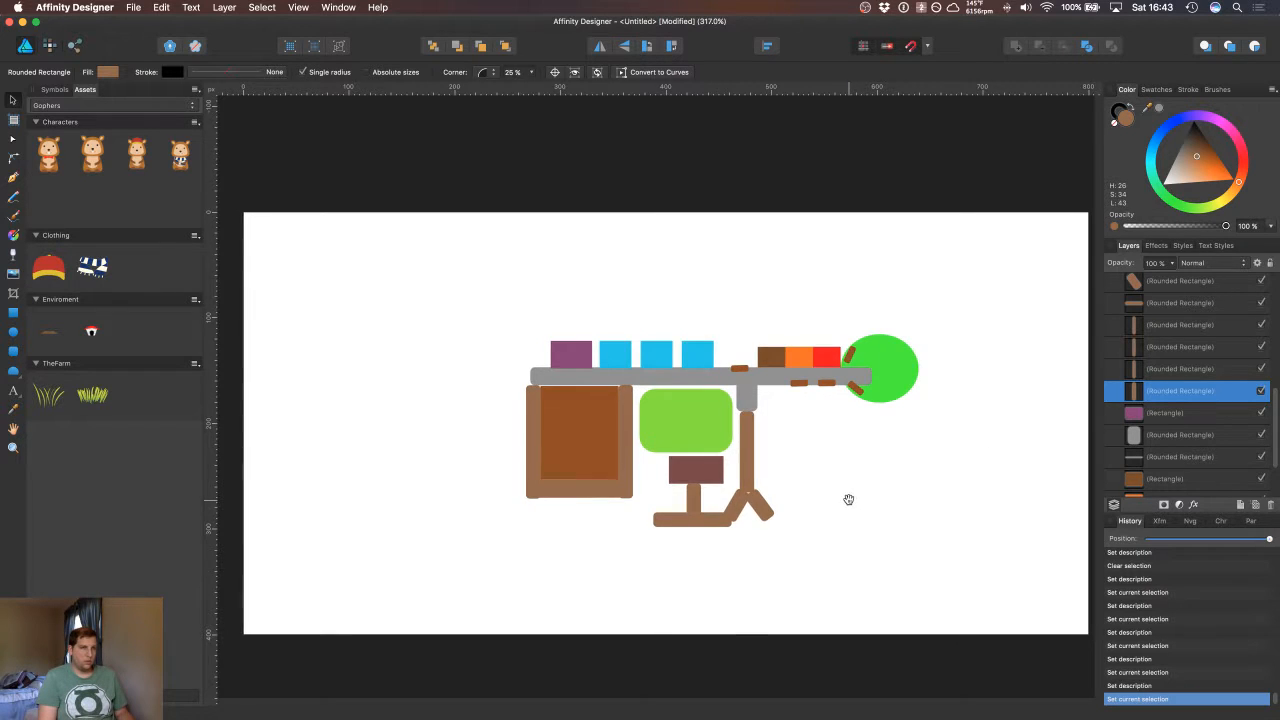
Step: Try to select all the light-brown path pieces together, working upward through the object list
drag(847, 500, 861, 514)
click(1177, 370)
click(1177, 391)
shift+click(1178, 324)
shift+click(1178, 303)
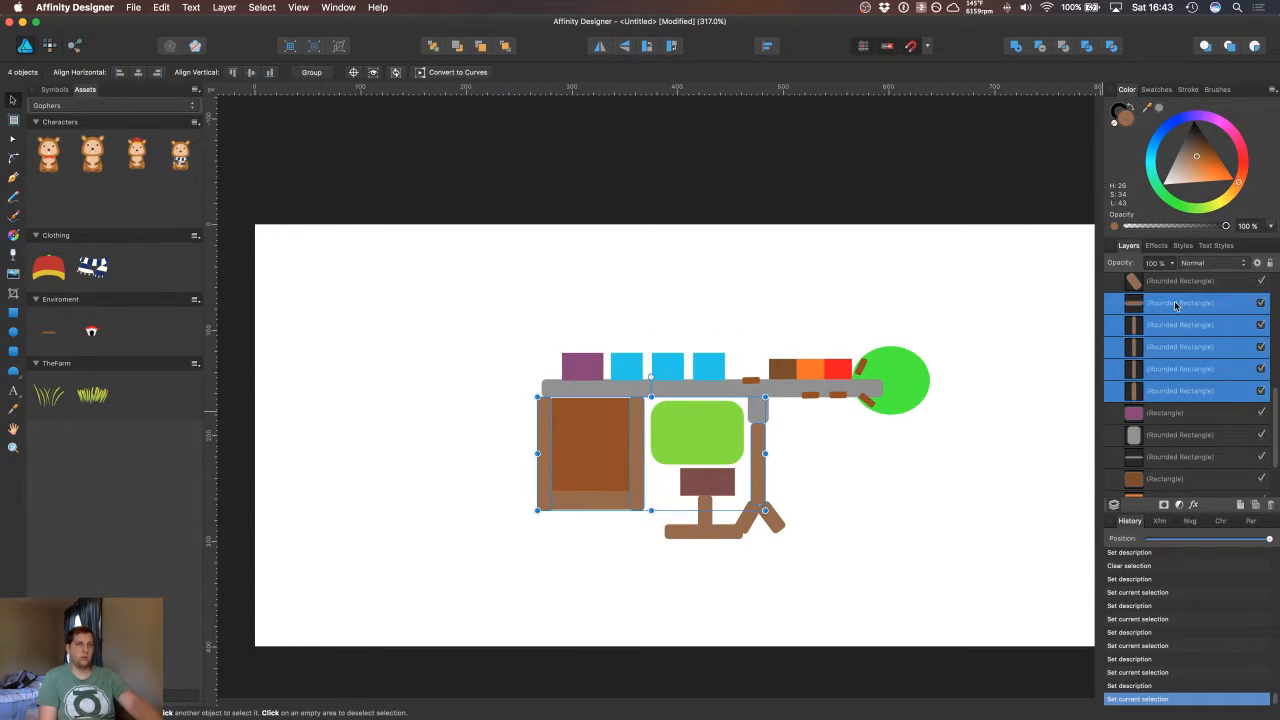
shift+click(1176, 283)
scroll(1274, 418, up, 5)
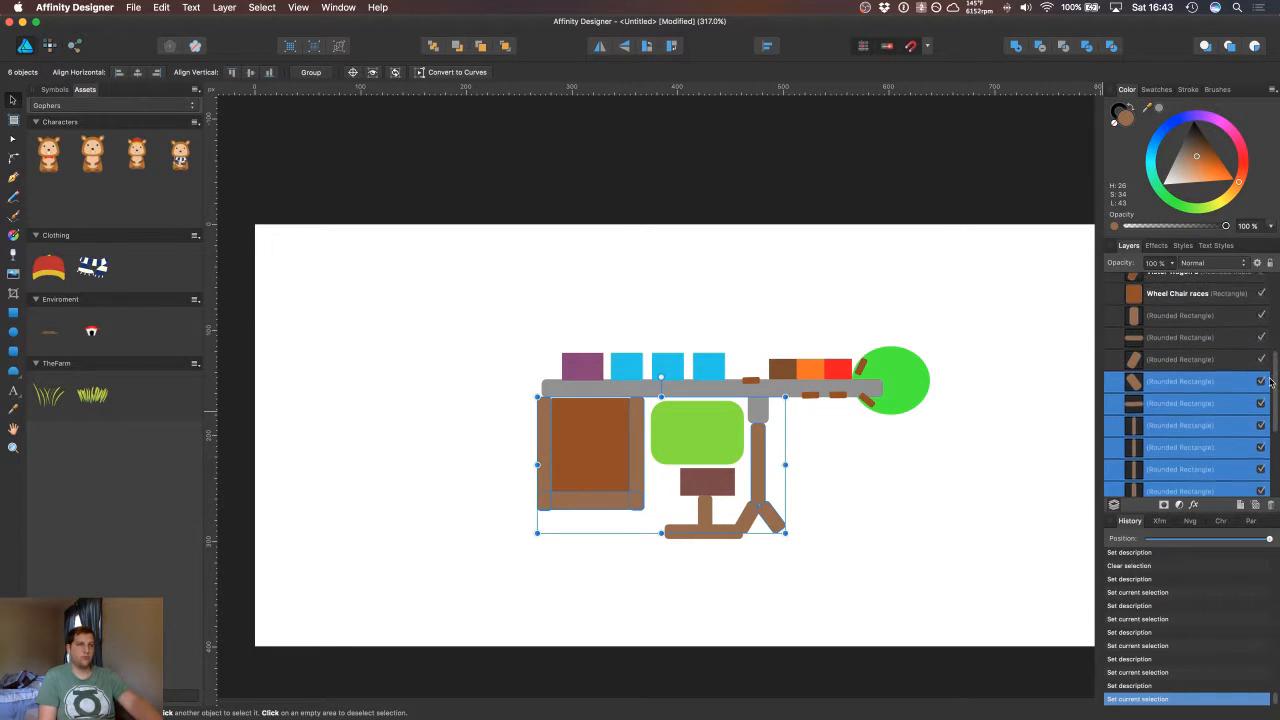
Step: Group all nine light-brown path pieces listed below Wheel Chair races
click(1153, 318)
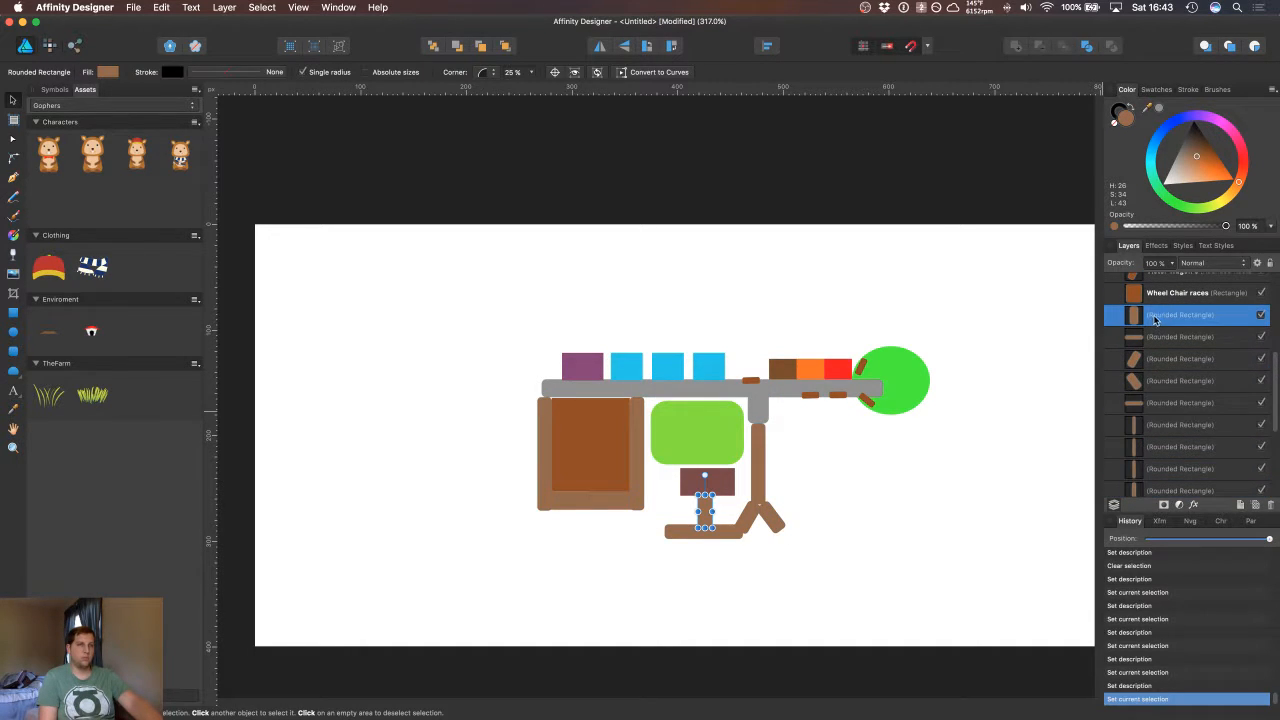
scroll(1277, 412, down, 3)
scroll(1277, 412, down, 2)
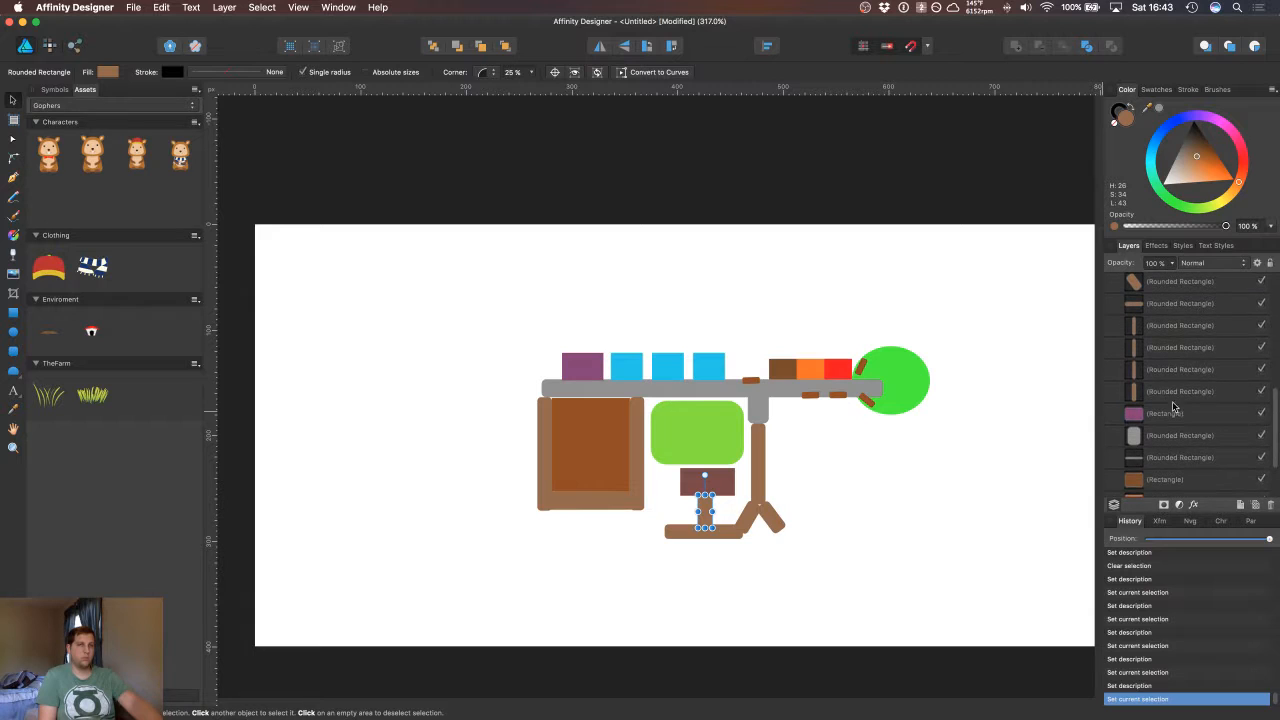
click(1176, 398)
scroll(1275, 400, up, 2)
scroll(1274, 396, up, 3)
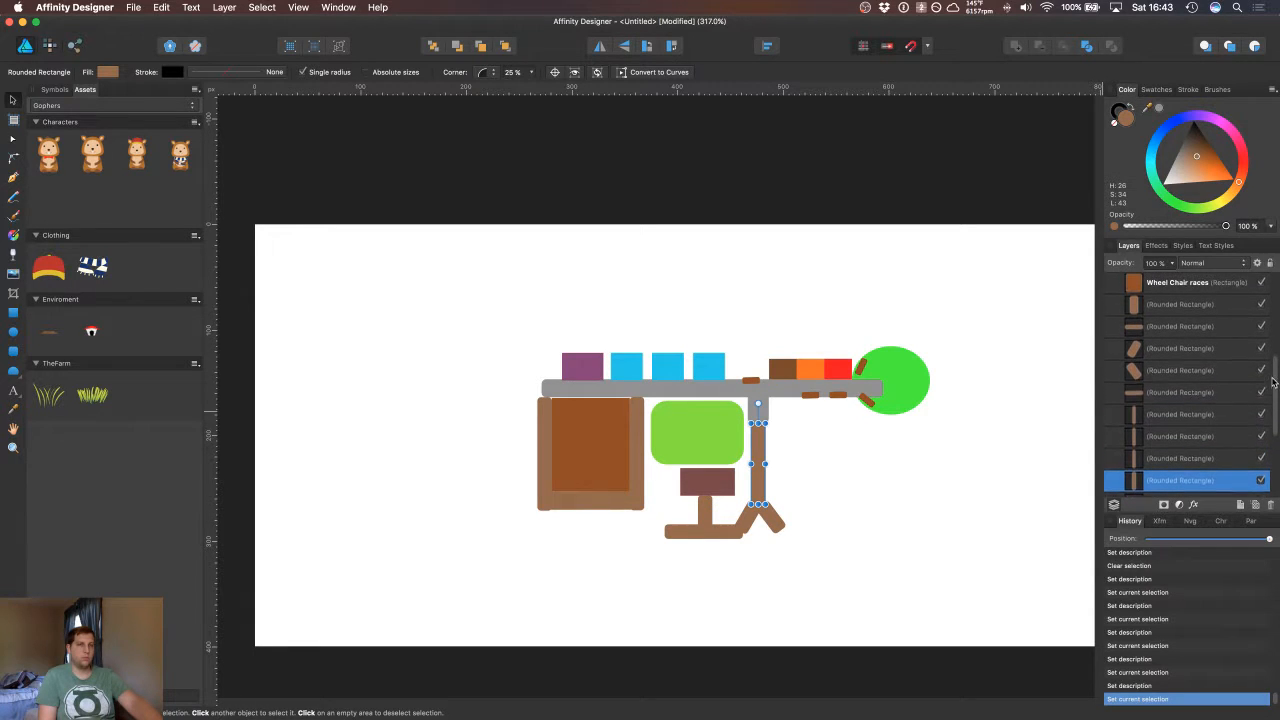
shift+click(1176, 376)
shift+click(1167, 334)
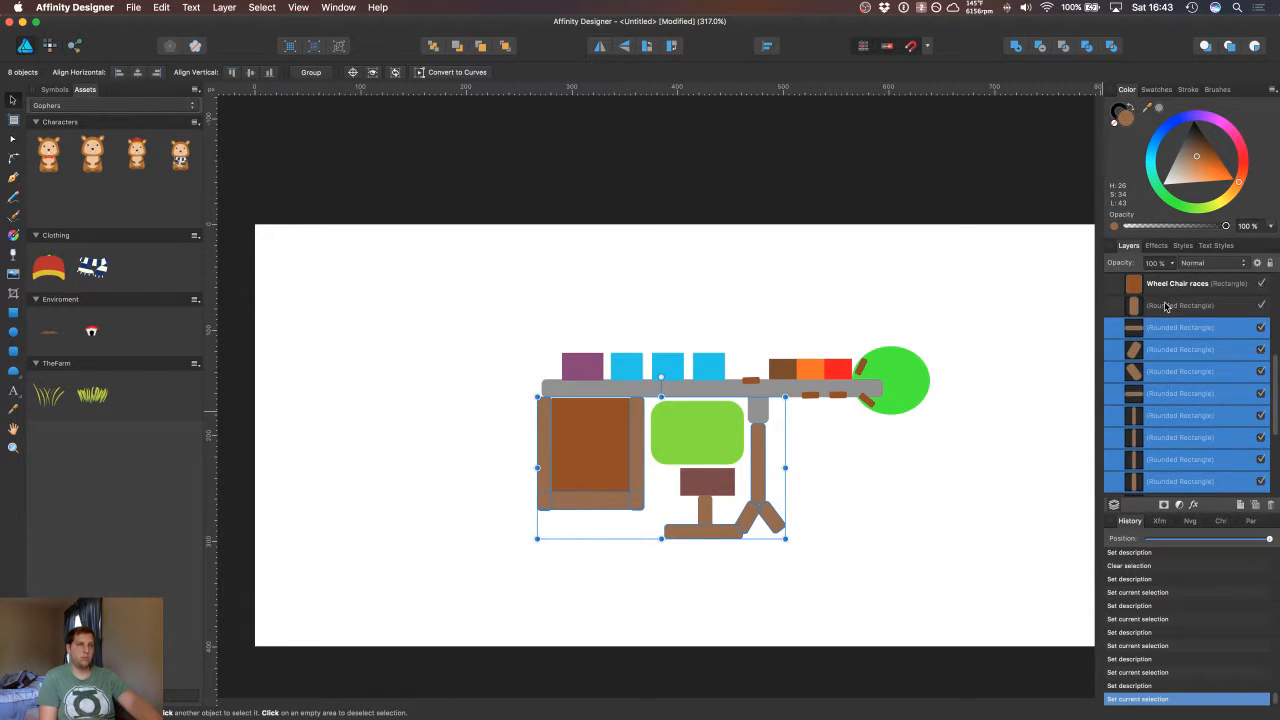
shift+click(1168, 306)
right_click(1183, 403)
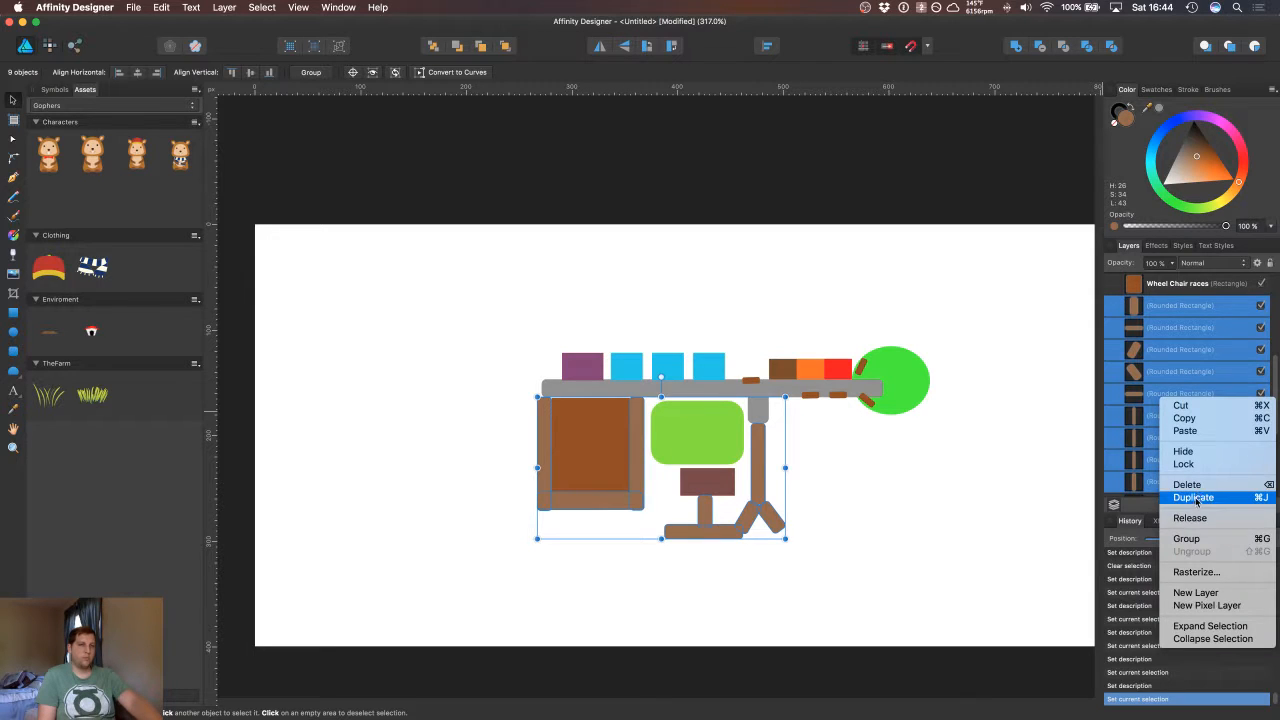
click(1187, 539)
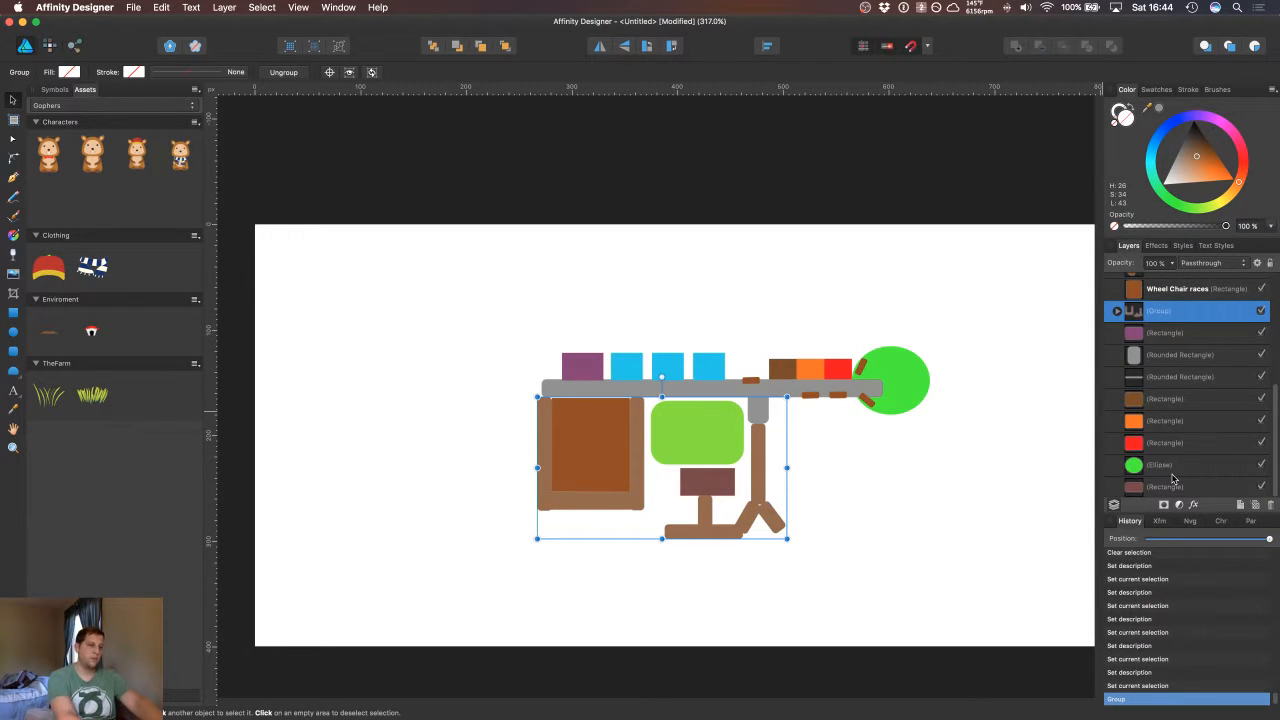
Step: Name the group of light-brown path pieces "Dirt Paths"
double_click(1160, 312)
text(Dirt Paths)
key(Return)
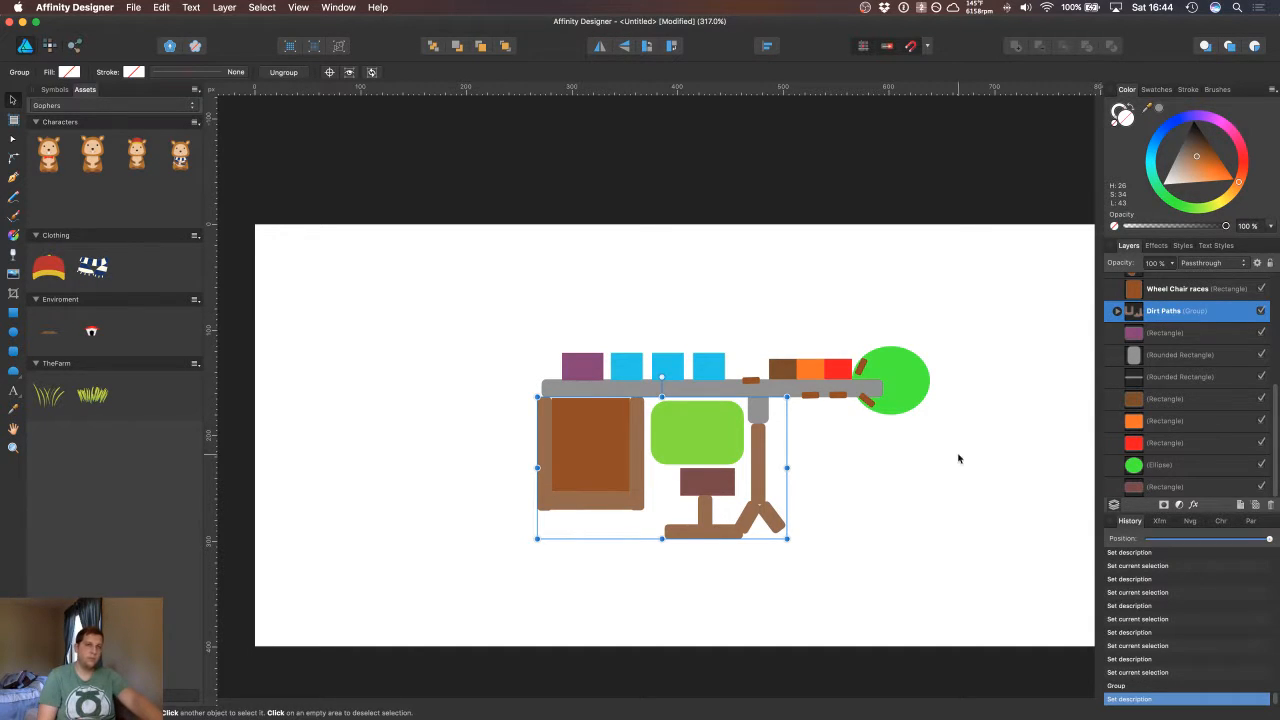
Step: Name the purple rectangle above the left end of the road "Historical Library/House"
click(1168, 334)
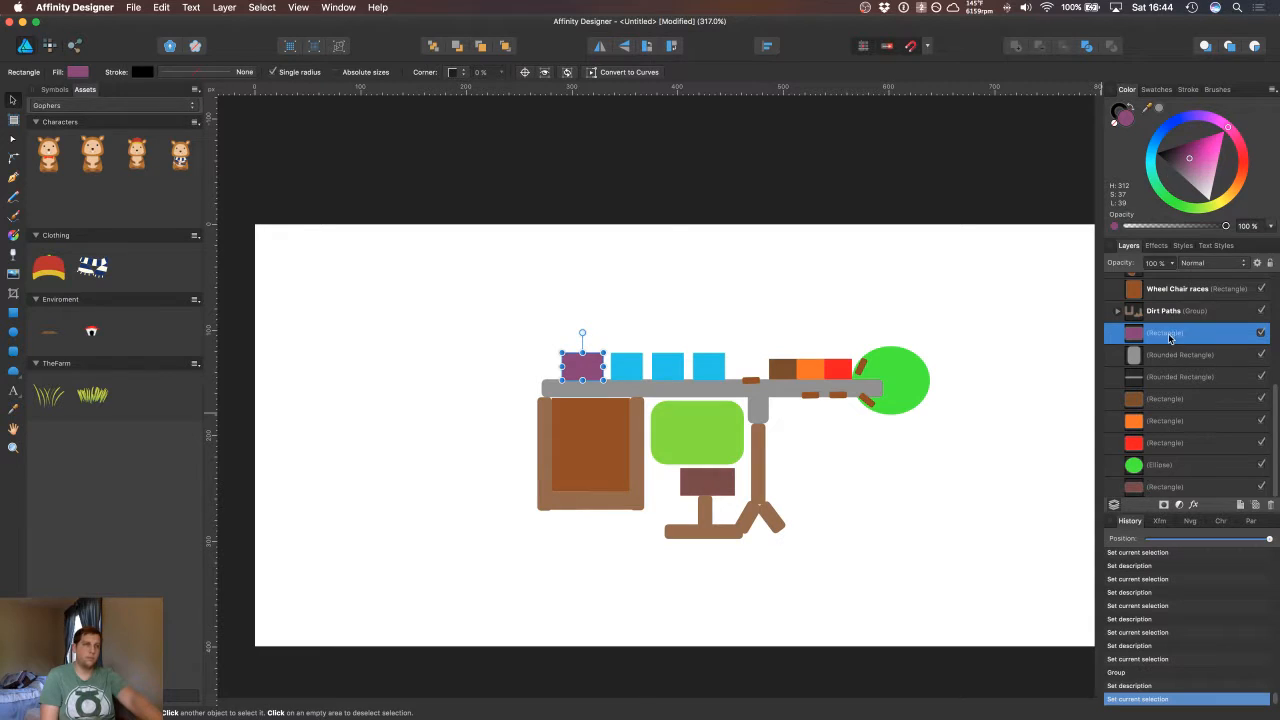
double_click(1170, 336)
text(Historical Lib)
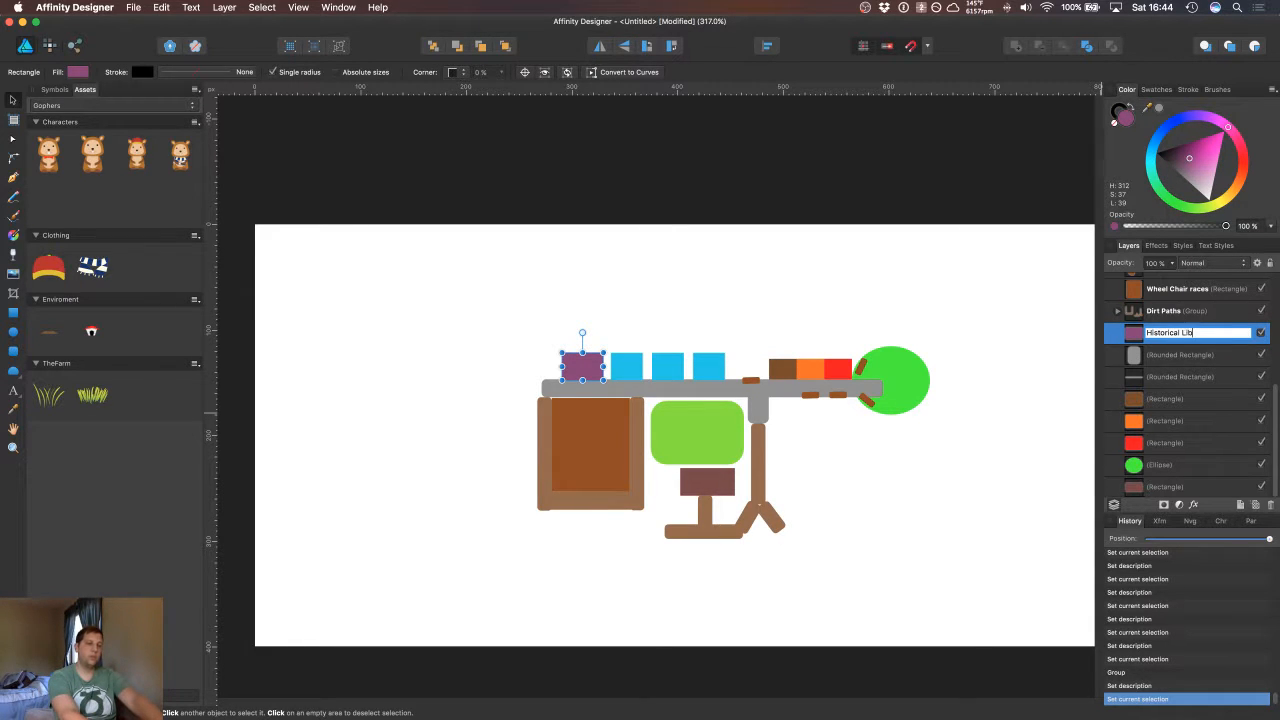
text(rary/House)
key(Return)
Step: Group the long grey road with the short grey piece branching down from it
click(1186, 358)
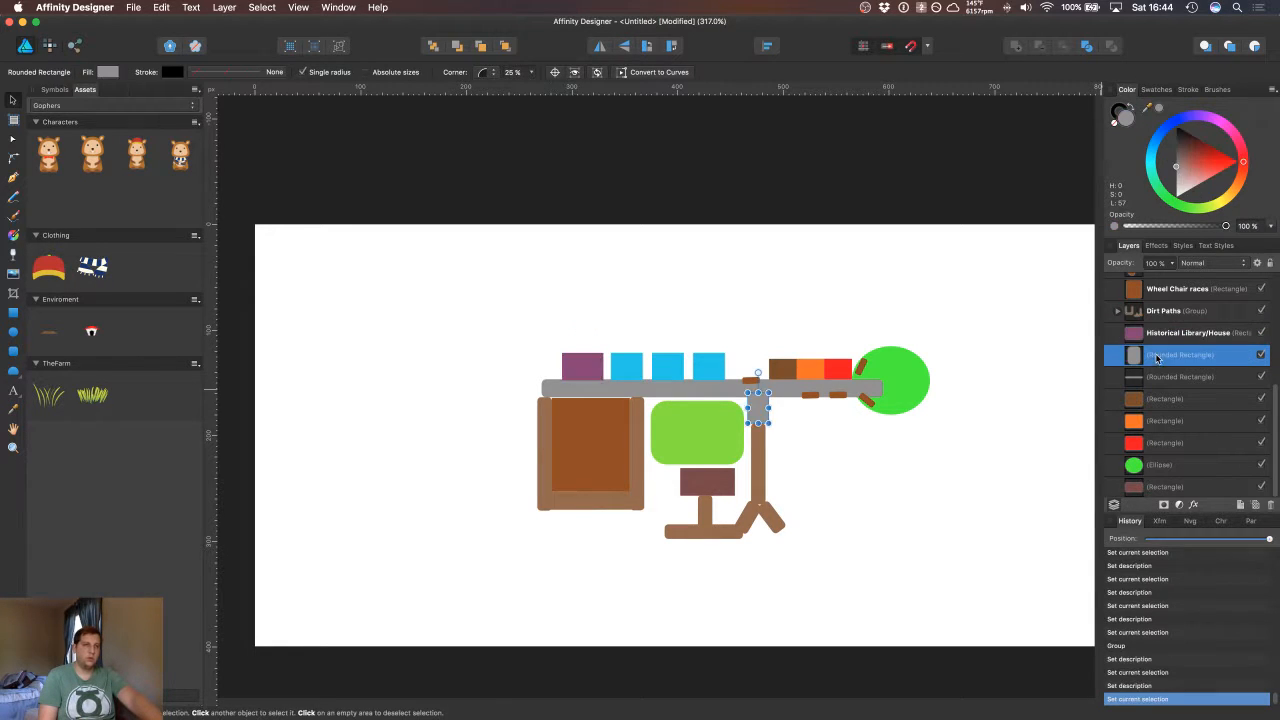
click(1167, 378)
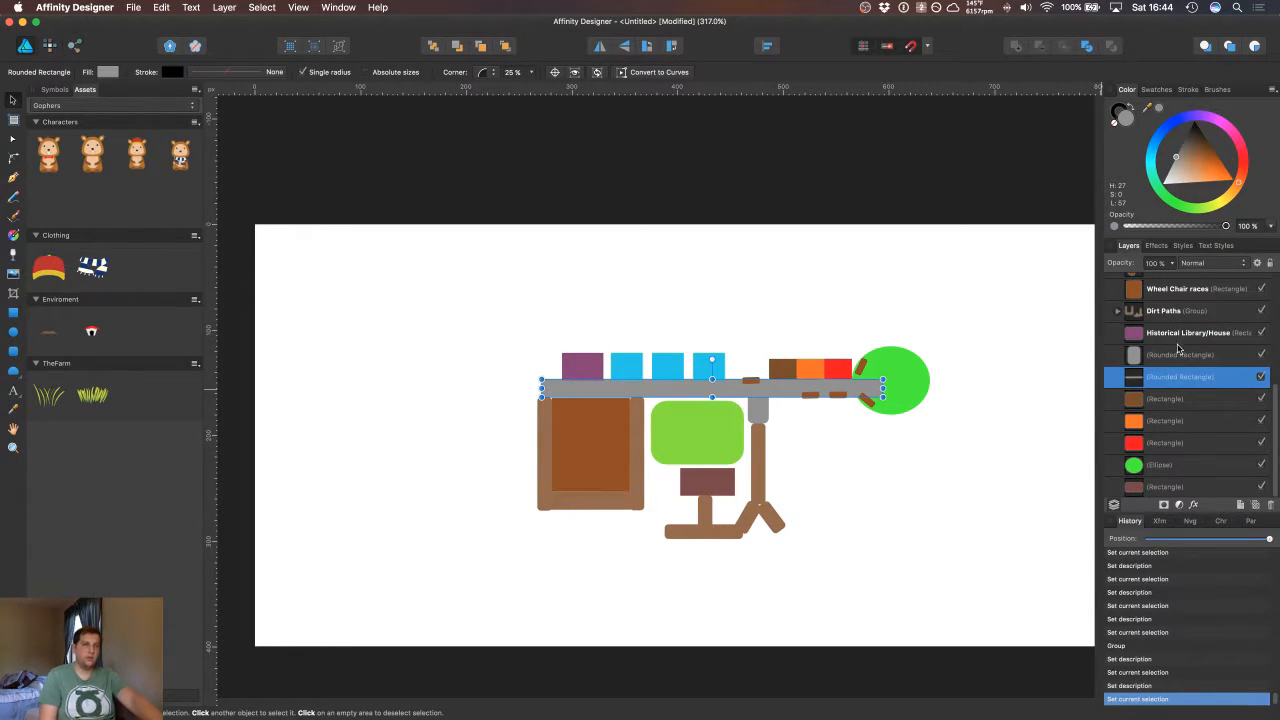
click(1168, 360)
click(1175, 376)
click(1175, 364)
click(978, 449)
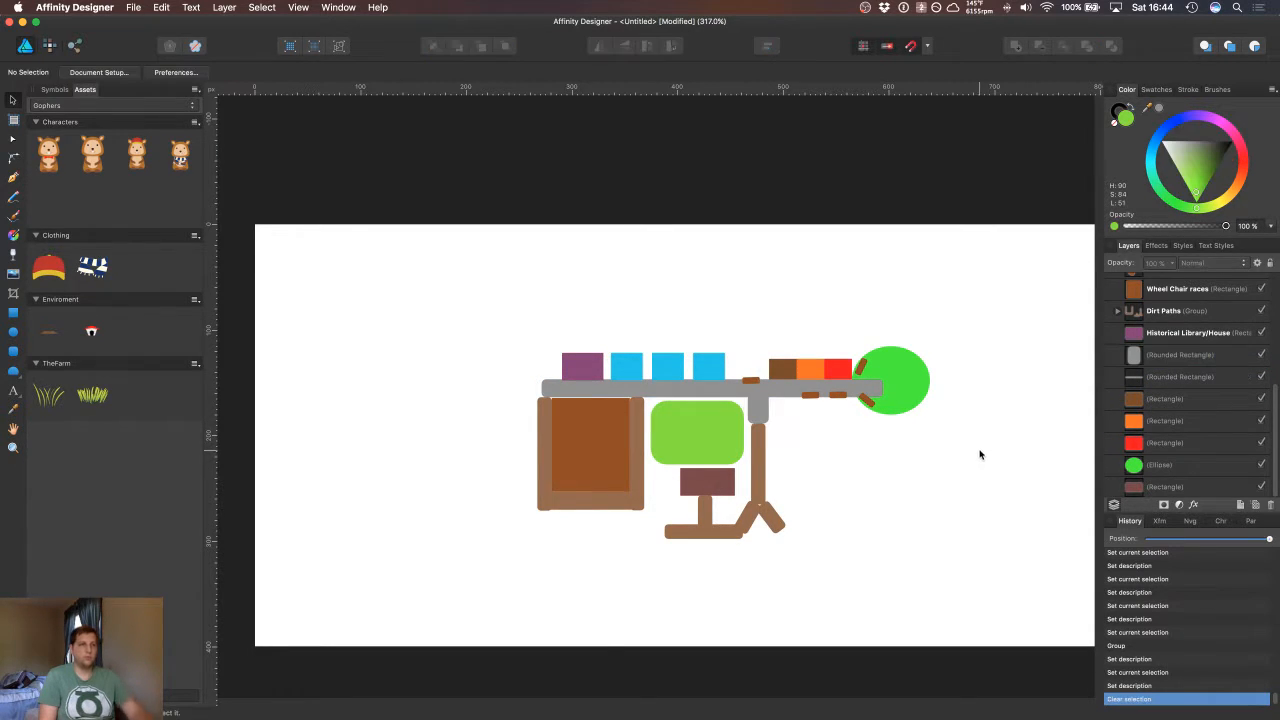
click(1168, 356)
shift+click(1171, 378)
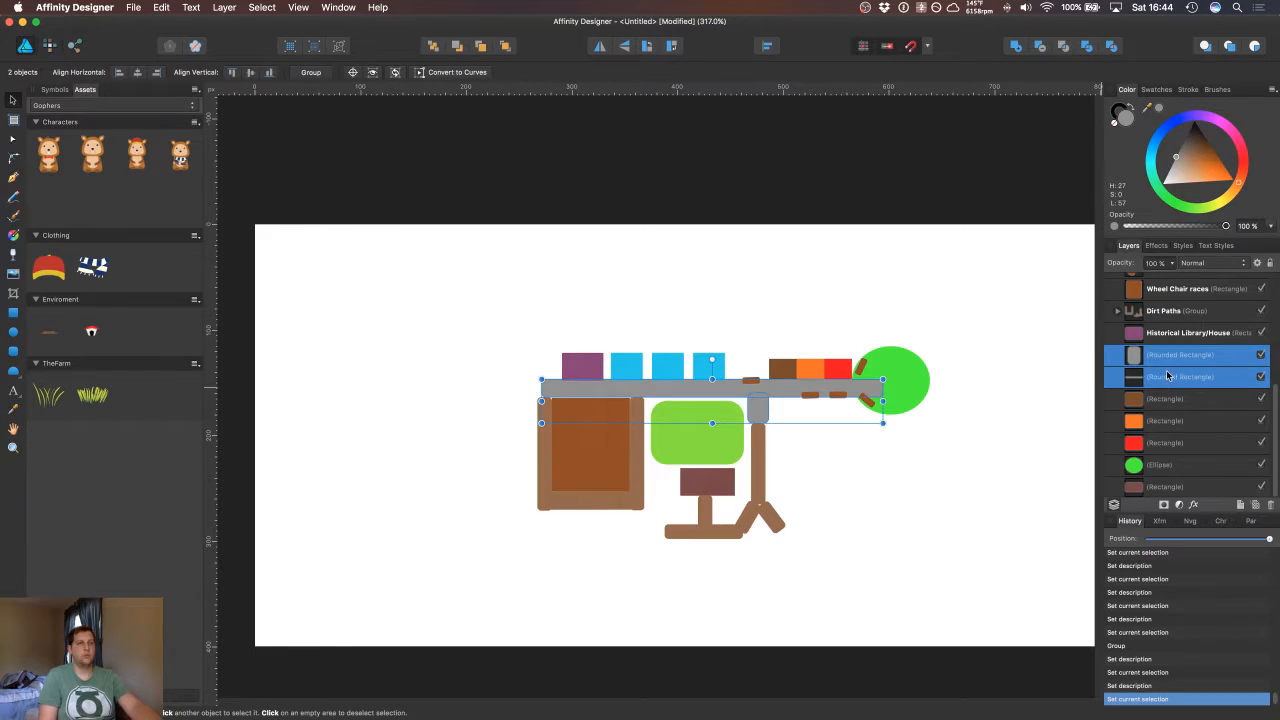
right_click(1170, 373)
click(1186, 511)
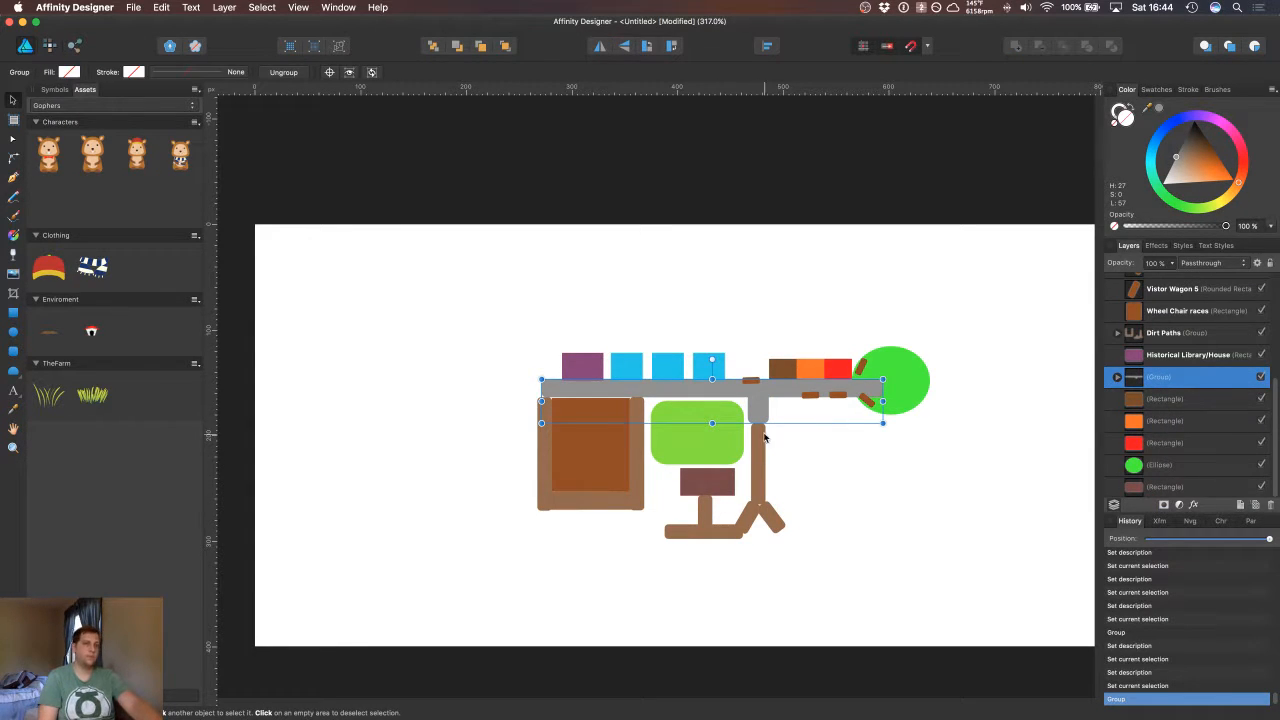
Step: Name the group of grey road pieces "Stone Paths"
double_click(1157, 378)
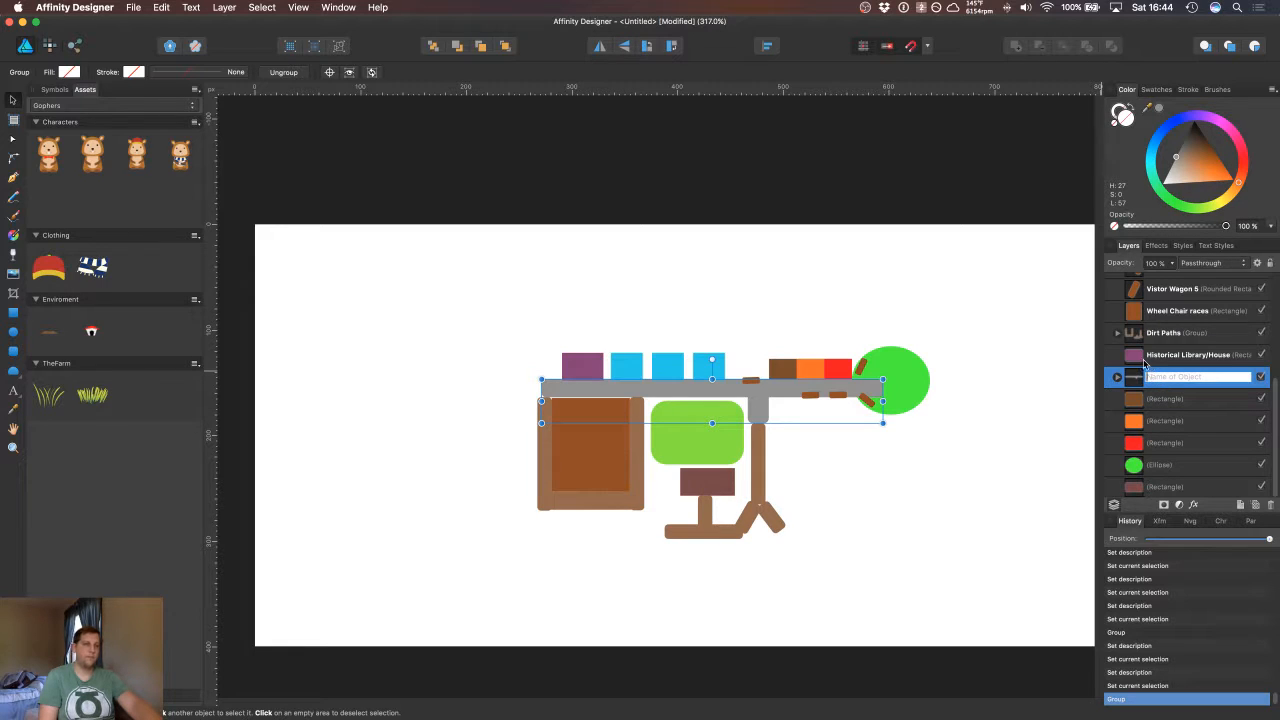
text(Stone)
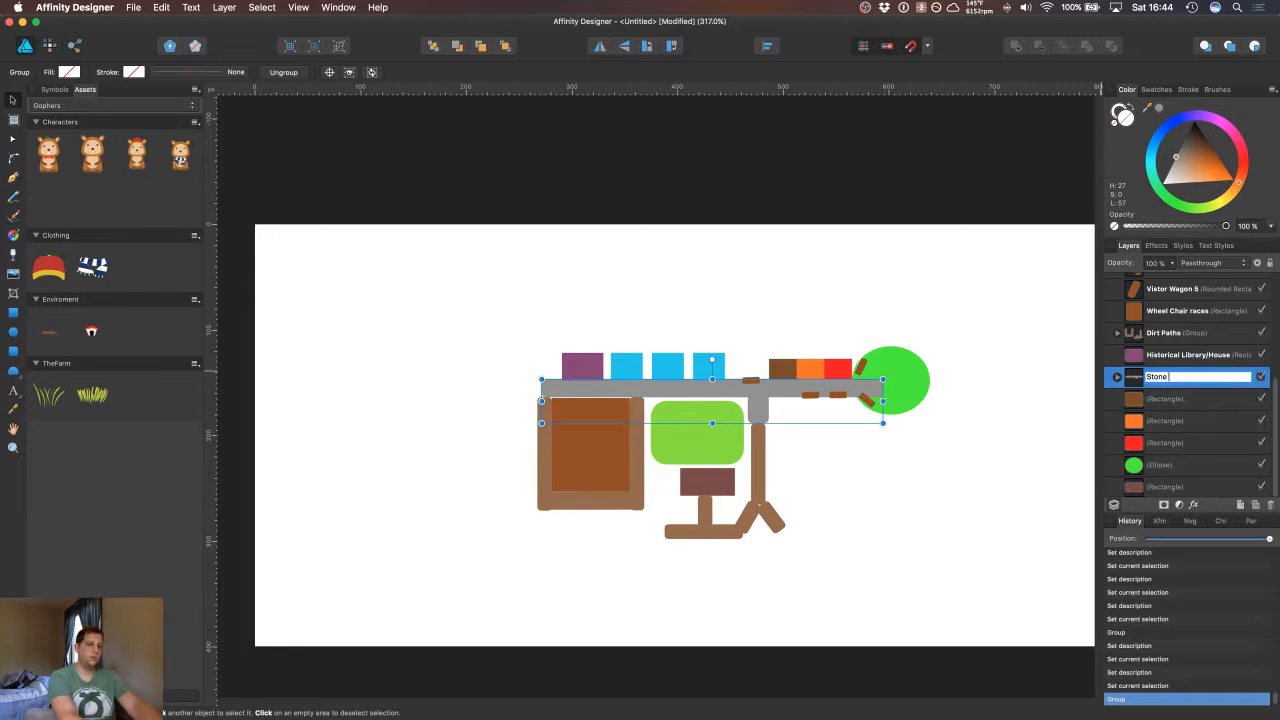
text( Paths)
key(Return)
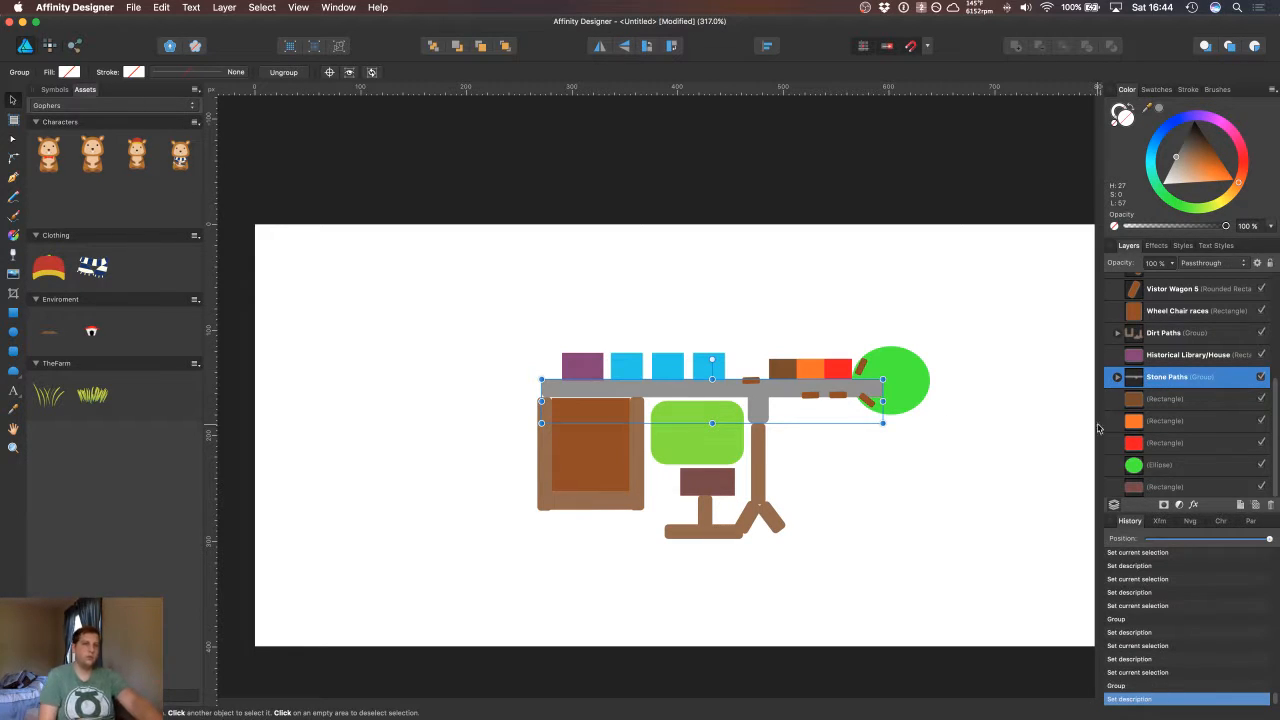
Step: Name the dark brown rectangle above the road, beside the orange one, "Nuts Stand"
click(1160, 400)
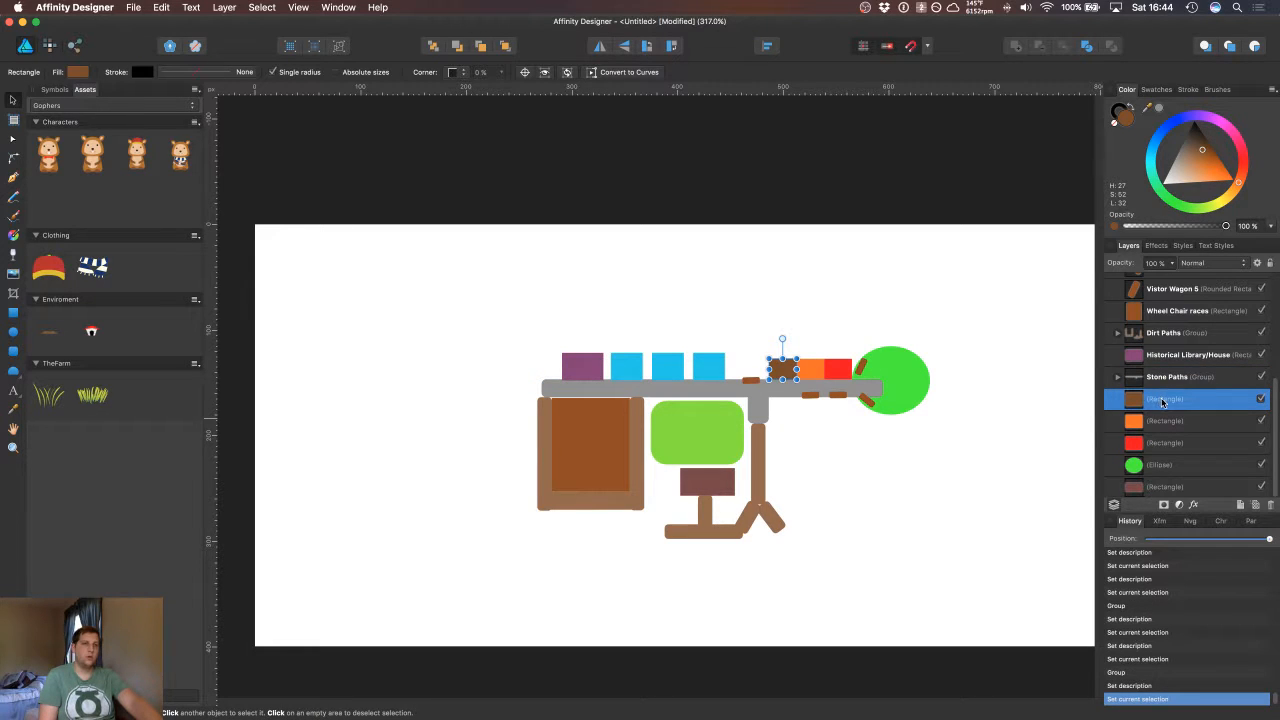
double_click(1163, 400)
text(Nuts Stand)
key(Return)
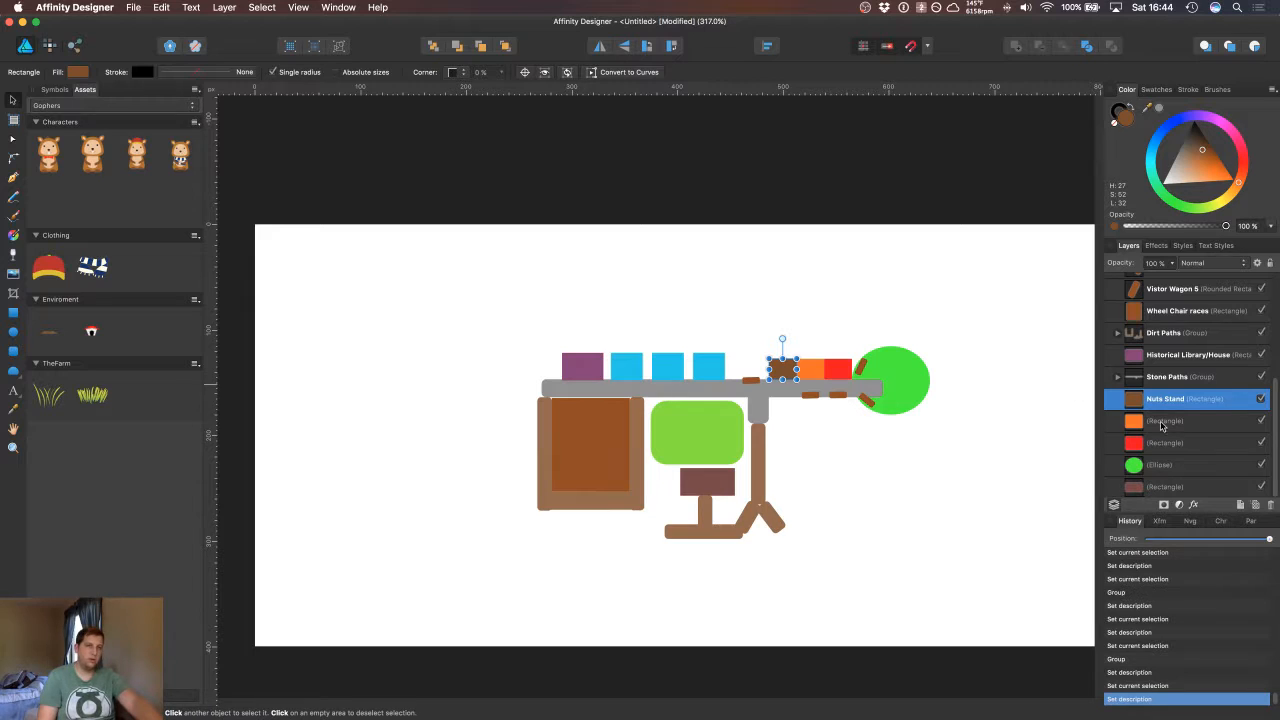
Step: Name the orange rectangle above the road "Vegetable Stand"
click(1165, 421)
double_click(1165, 421)
text(B)
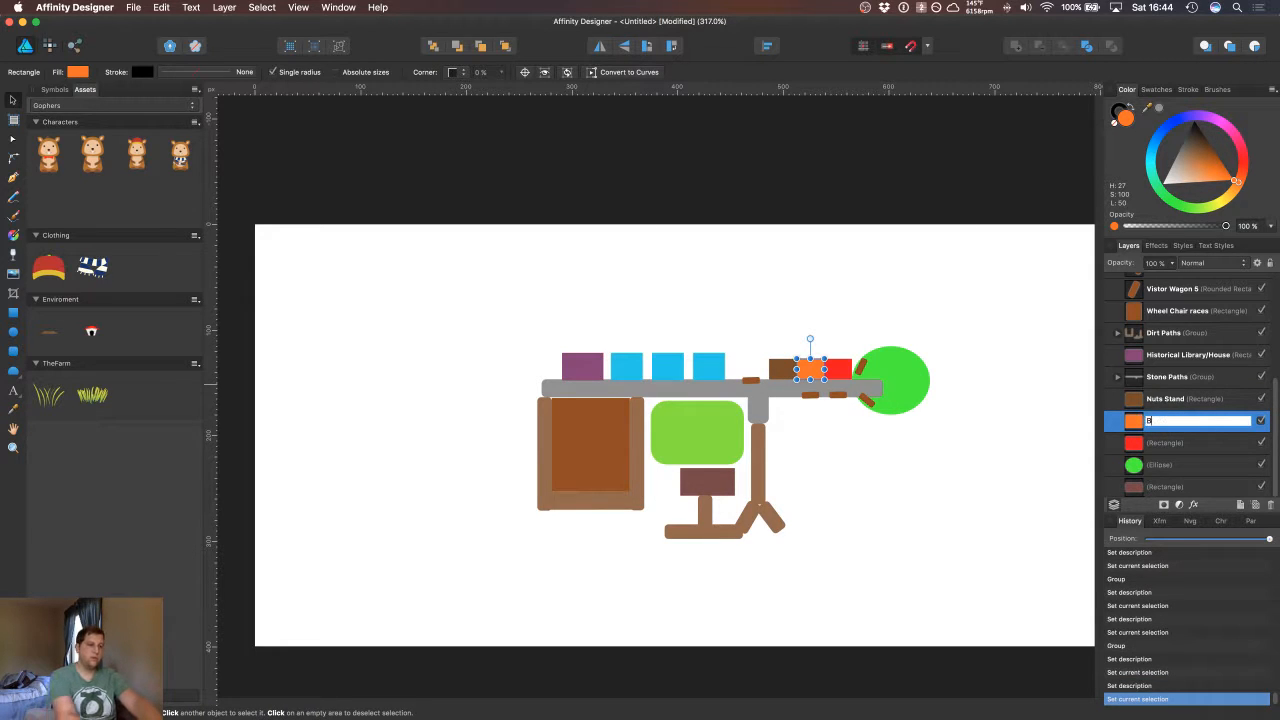
text(egetable Stand)
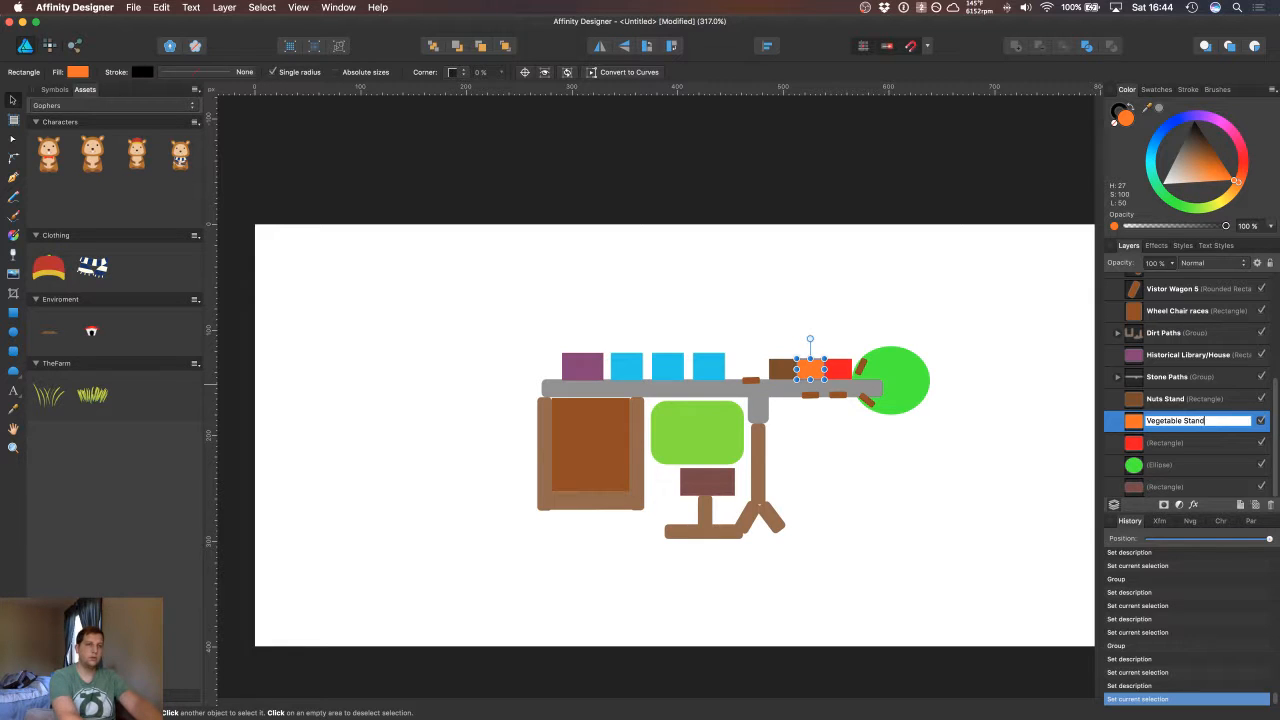
key(Return)
Step: Name the red rectangle above the road "Fruit Stand"
click(1169, 444)
double_click(1169, 444)
text(Fruit Stand)
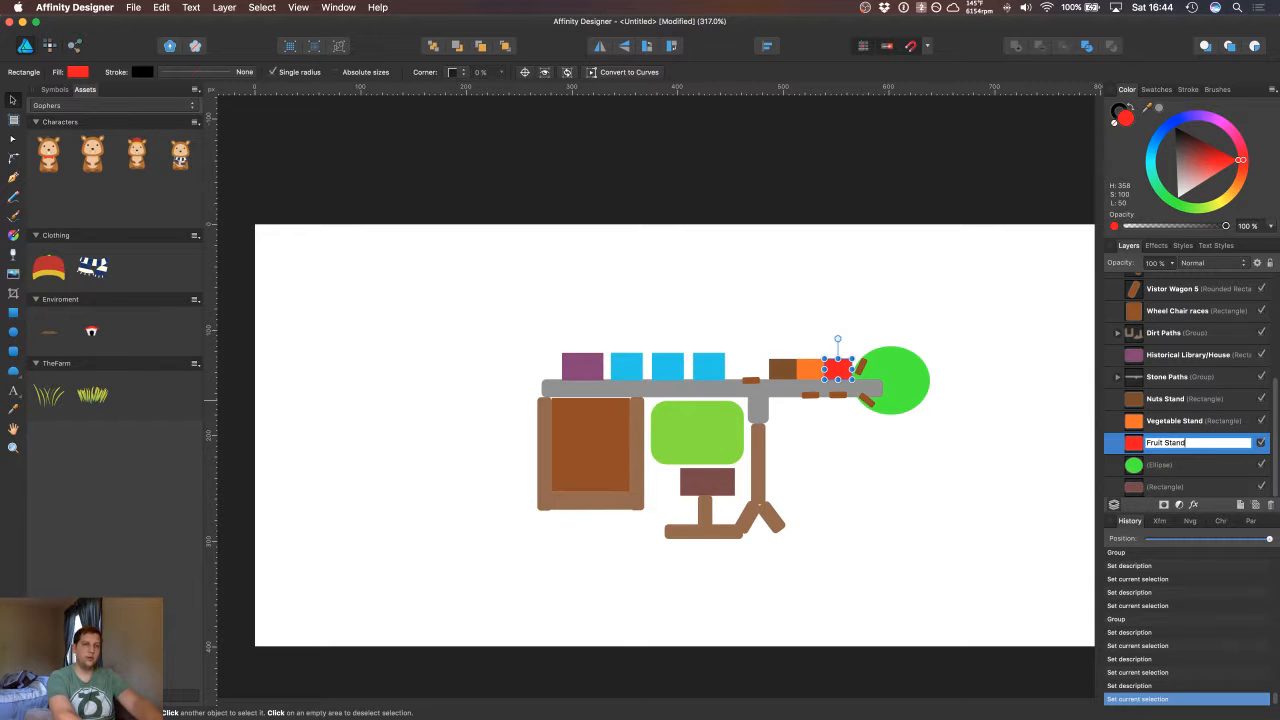
key(Return)
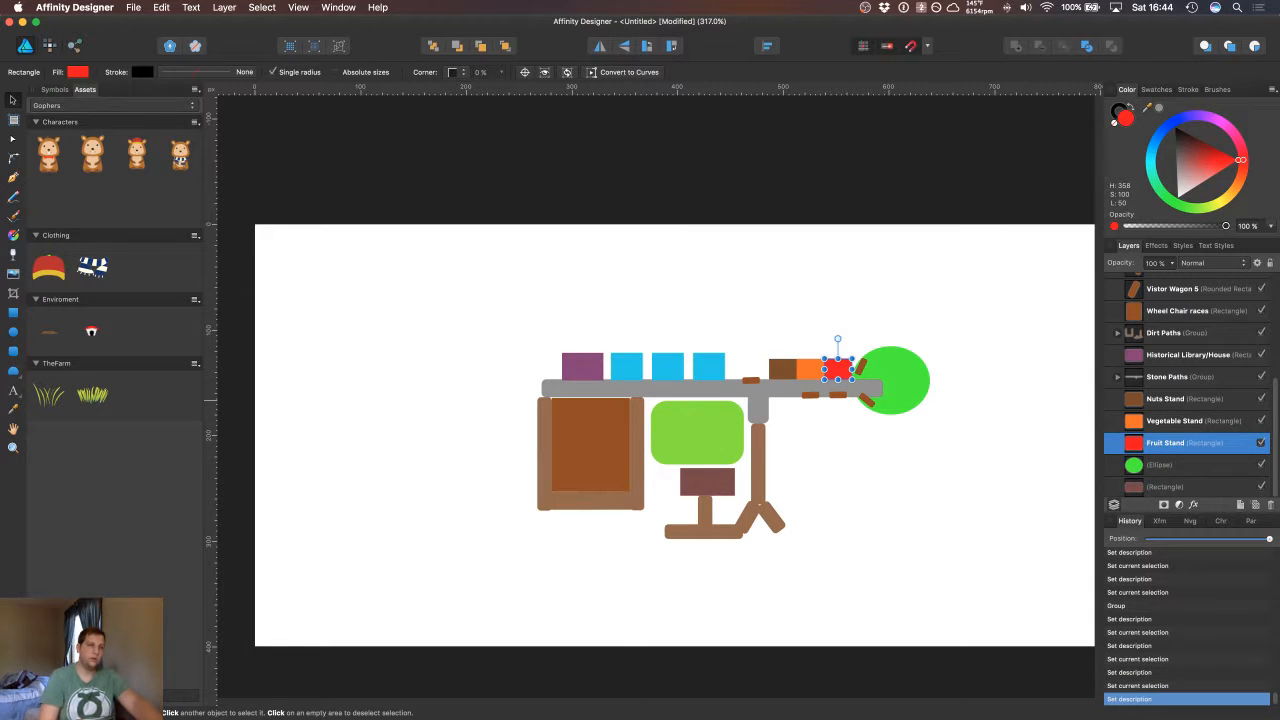
Step: Name the green circle at the right end of the road "Park"
click(1168, 467)
double_click(1169, 467)
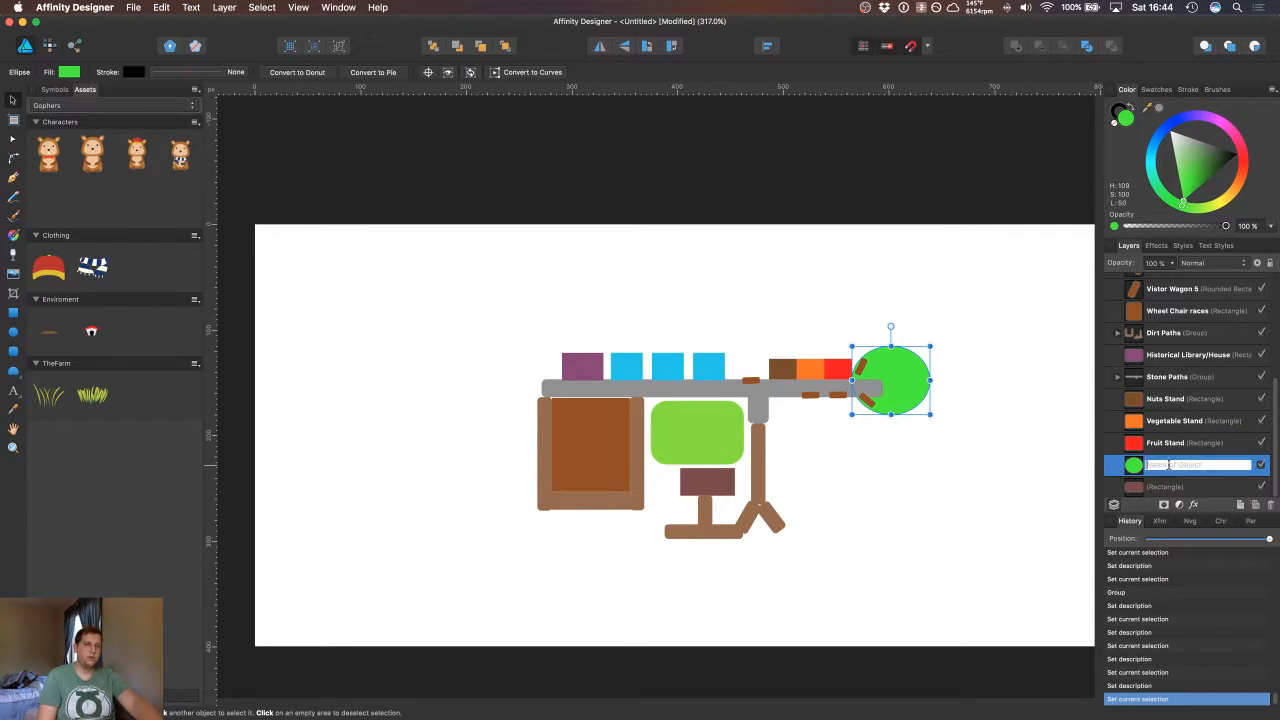
text(Park)
key(Return)
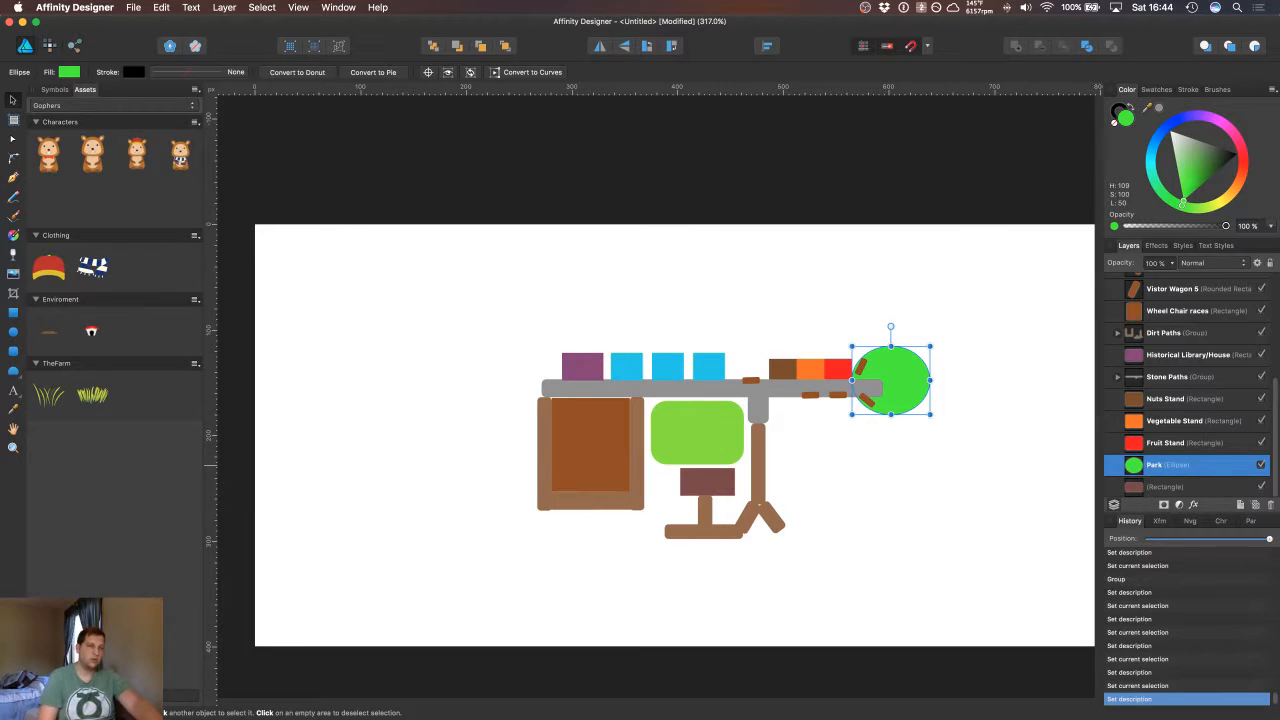
Step: Name the maroon rectangle below the light-green area "Grandpa's House"
click(1177, 488)
double_click(1177, 488)
text(G)
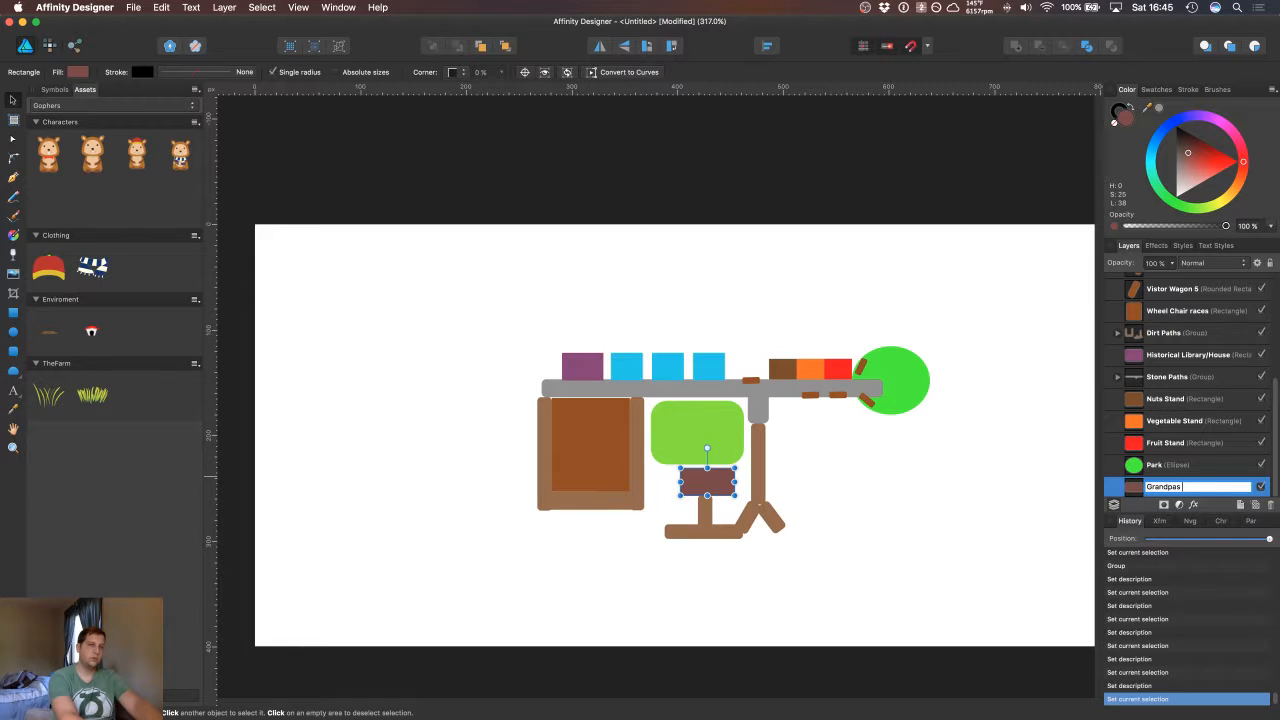
text(randpa's House)
key(Return)
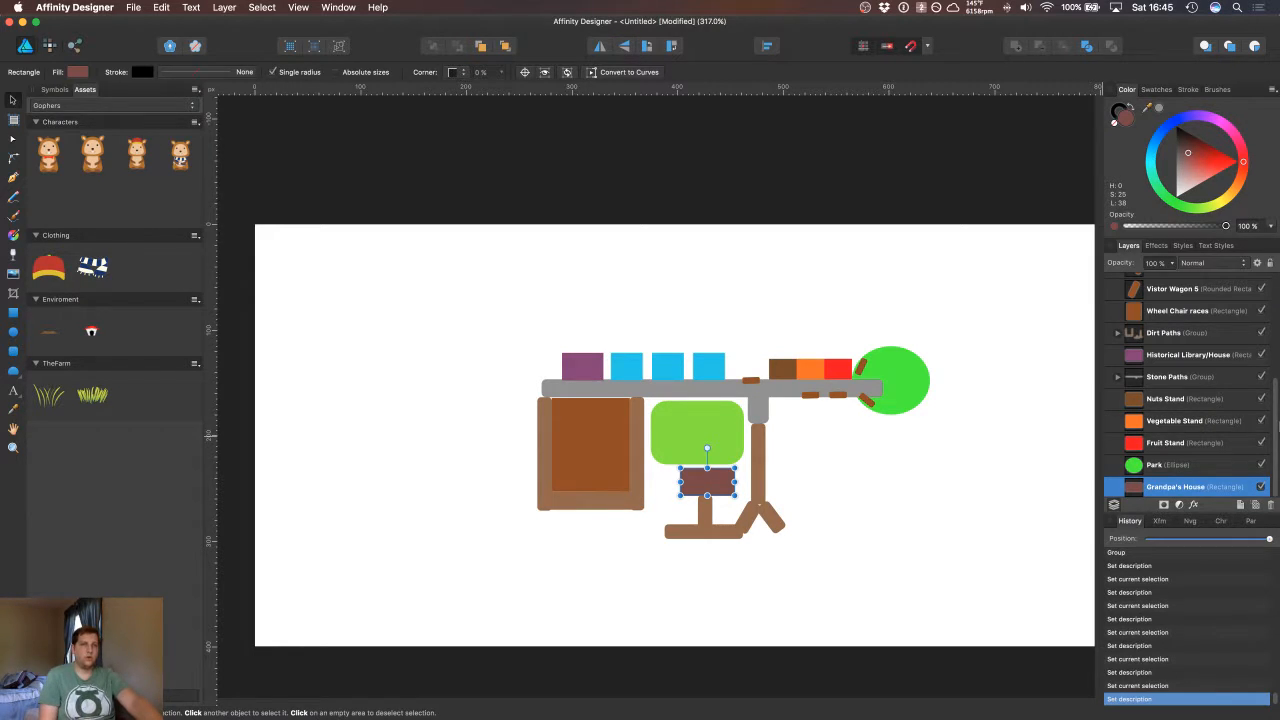
scroll(1273, 427, up, 5)
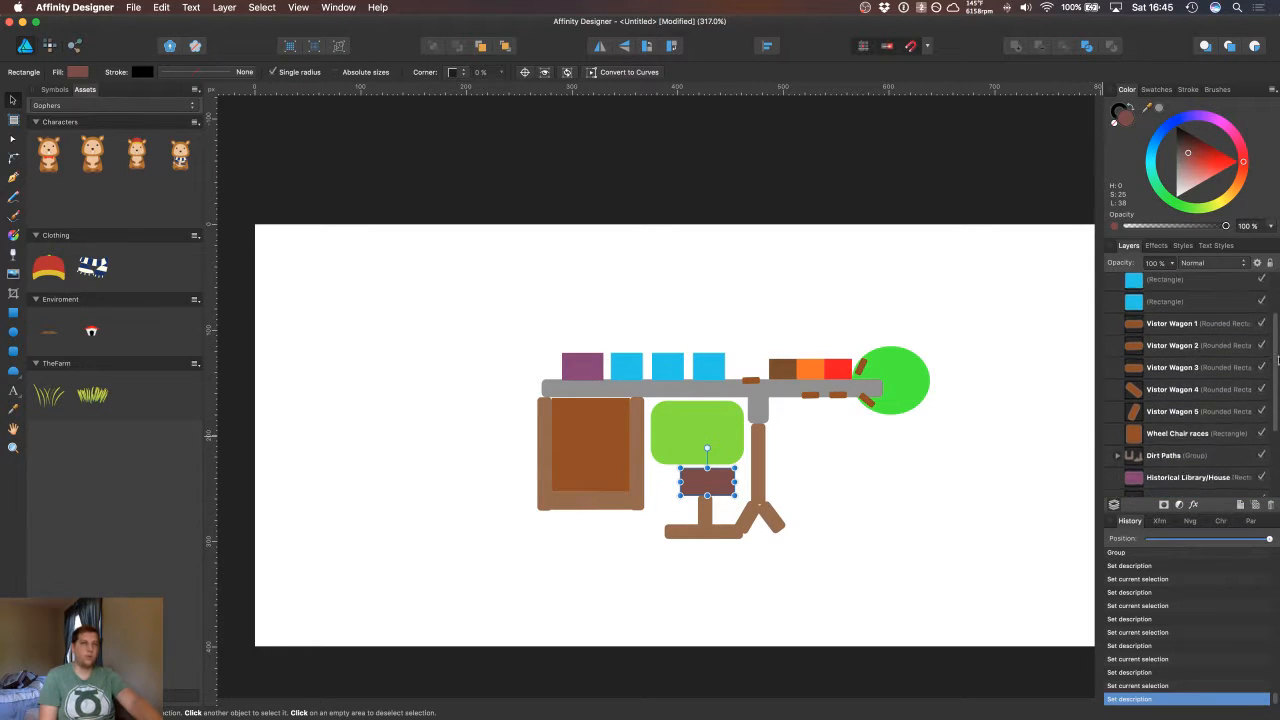
scroll(1275, 449, down, 5)
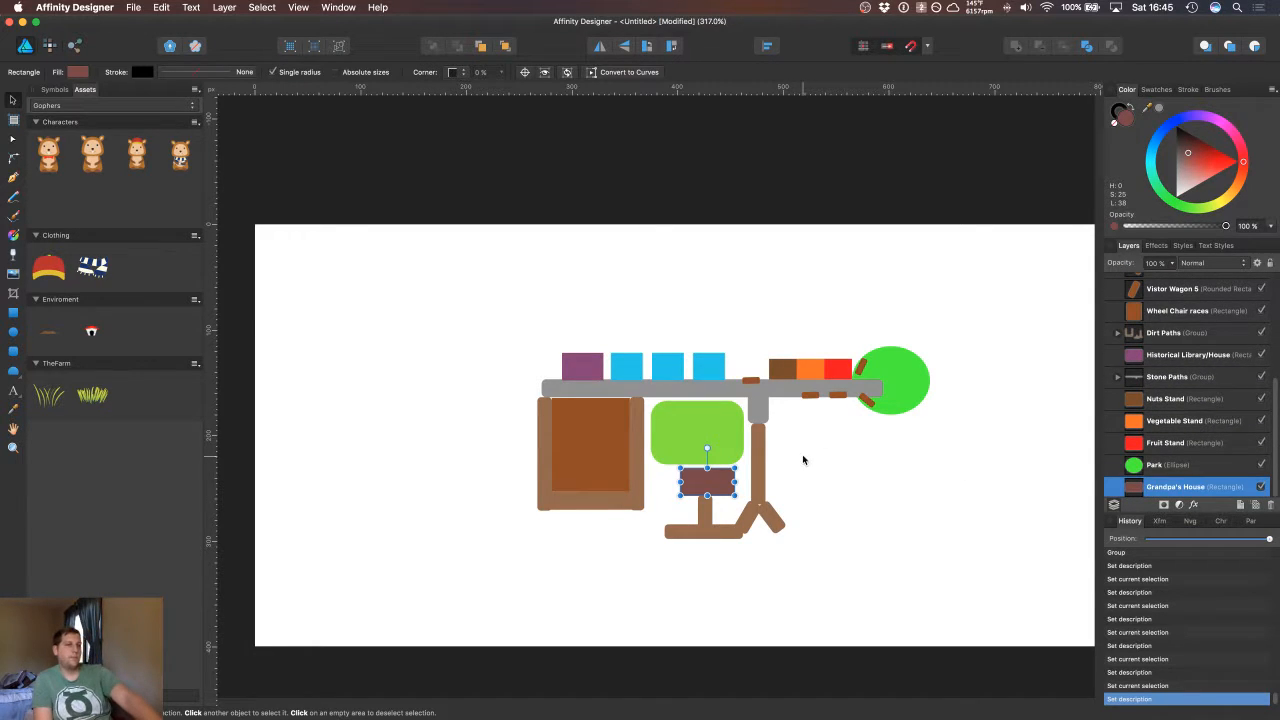
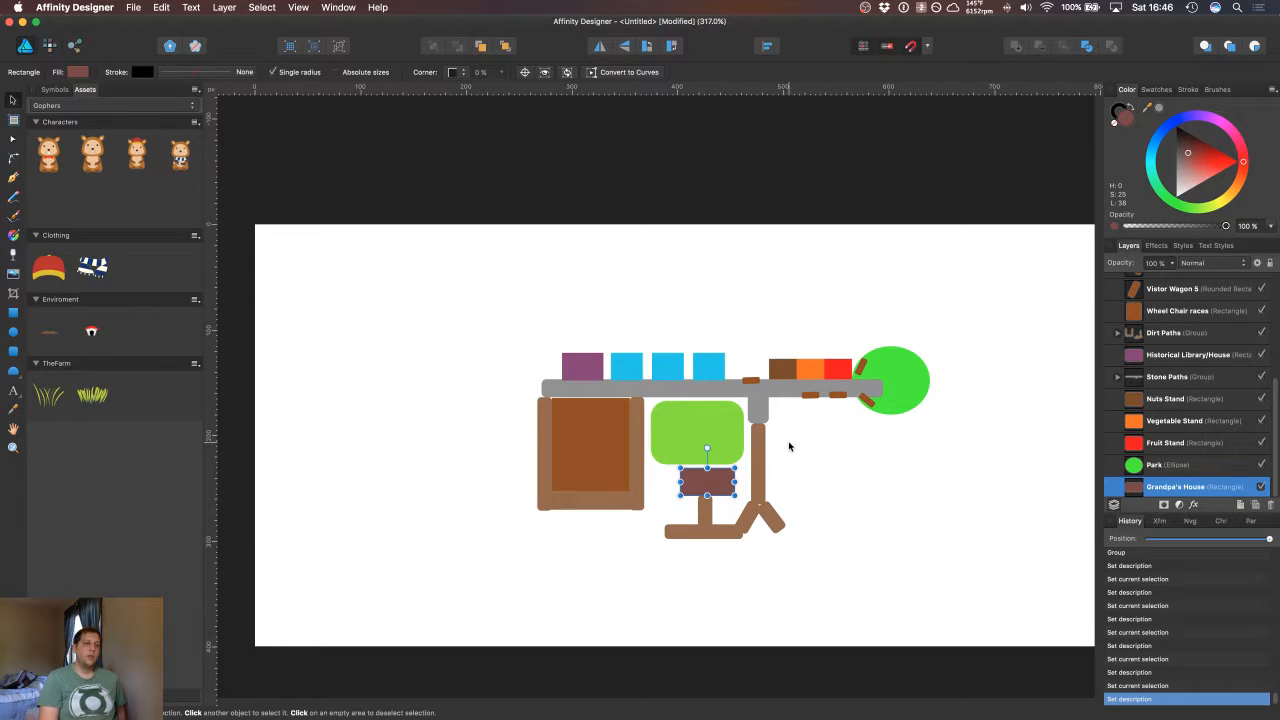
click(821, 455)
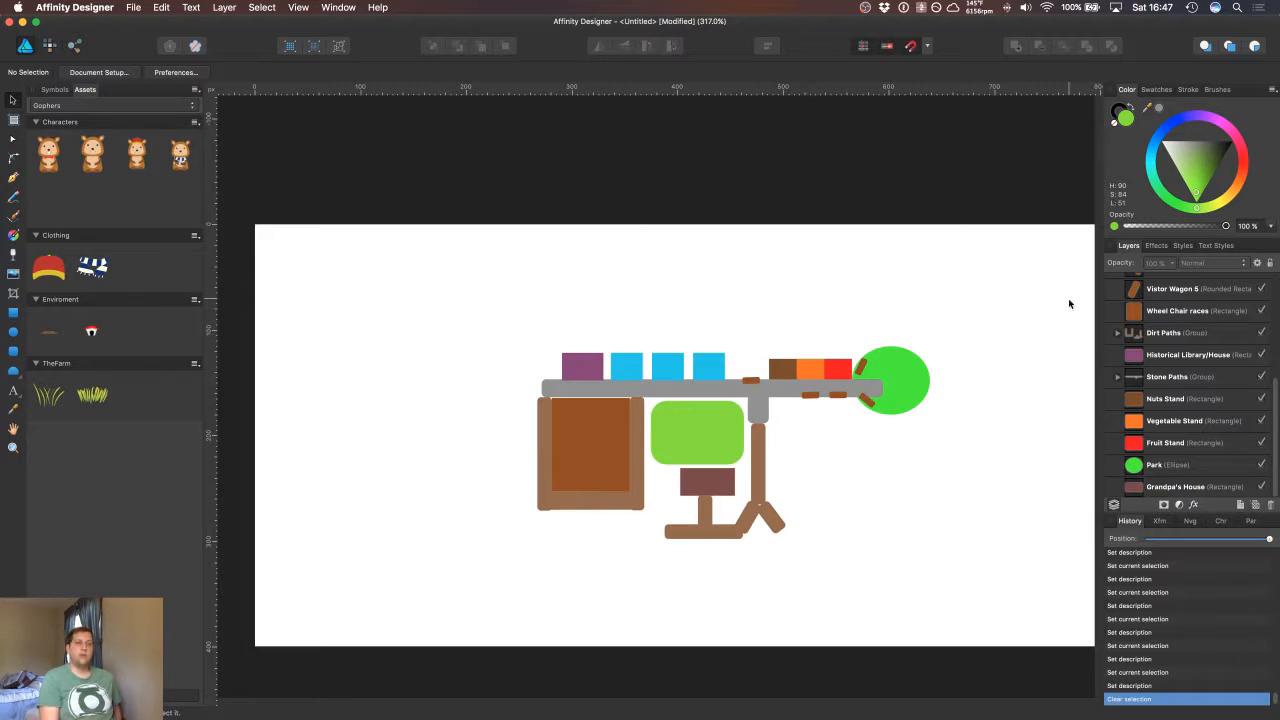
Step: Check which blue square above the road each unnamed blue rectangle in the object list corresponds to
scroll(1274, 390, up, 2)
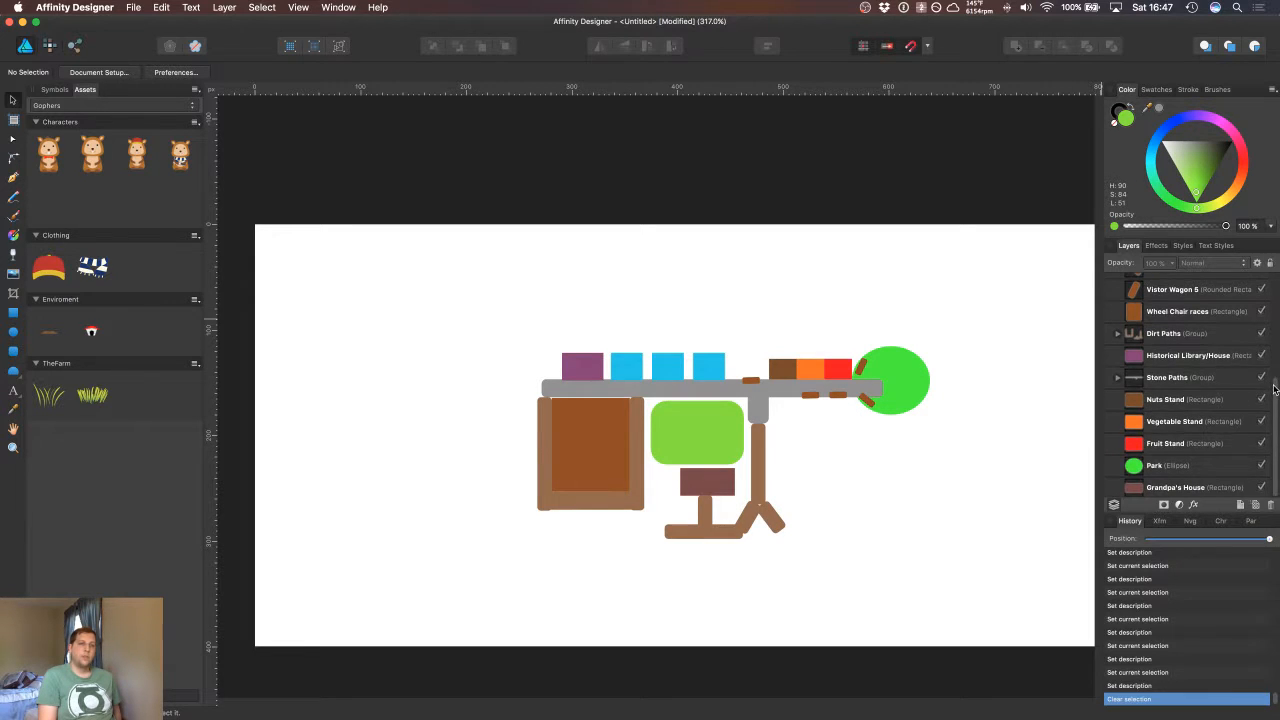
drag(1276, 383, 1277, 272)
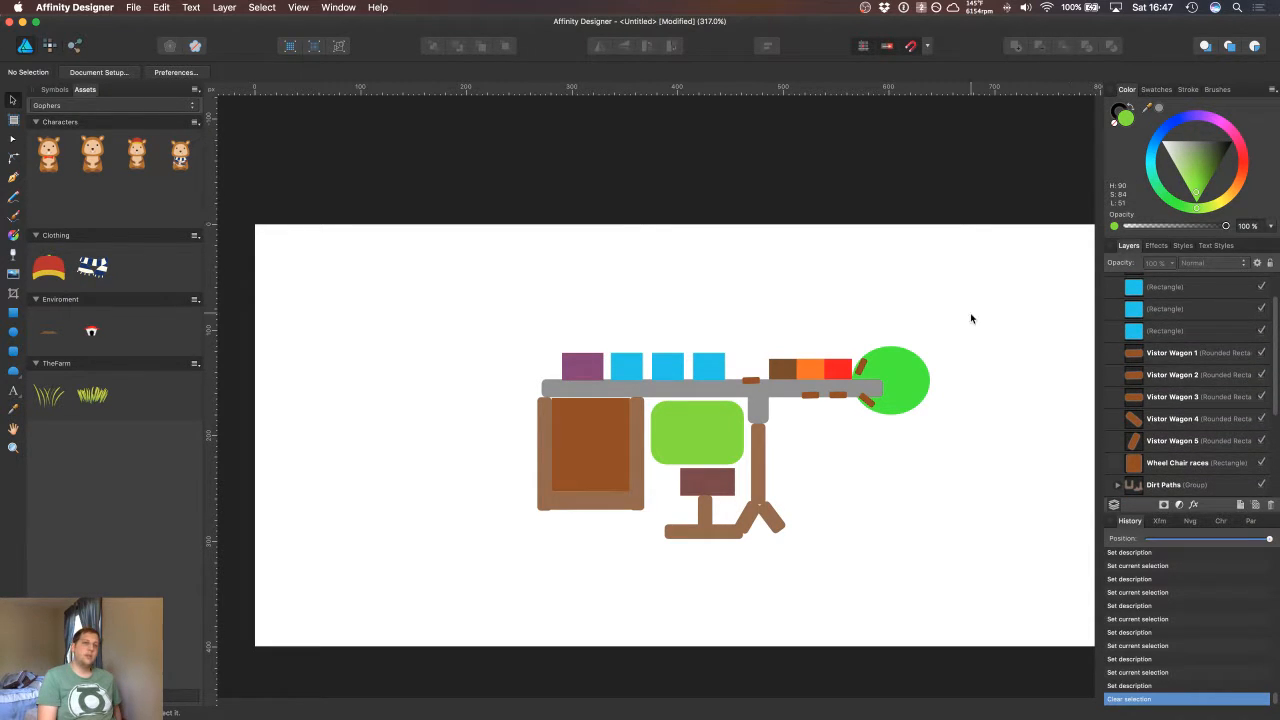
scroll(1277, 300, up, 2)
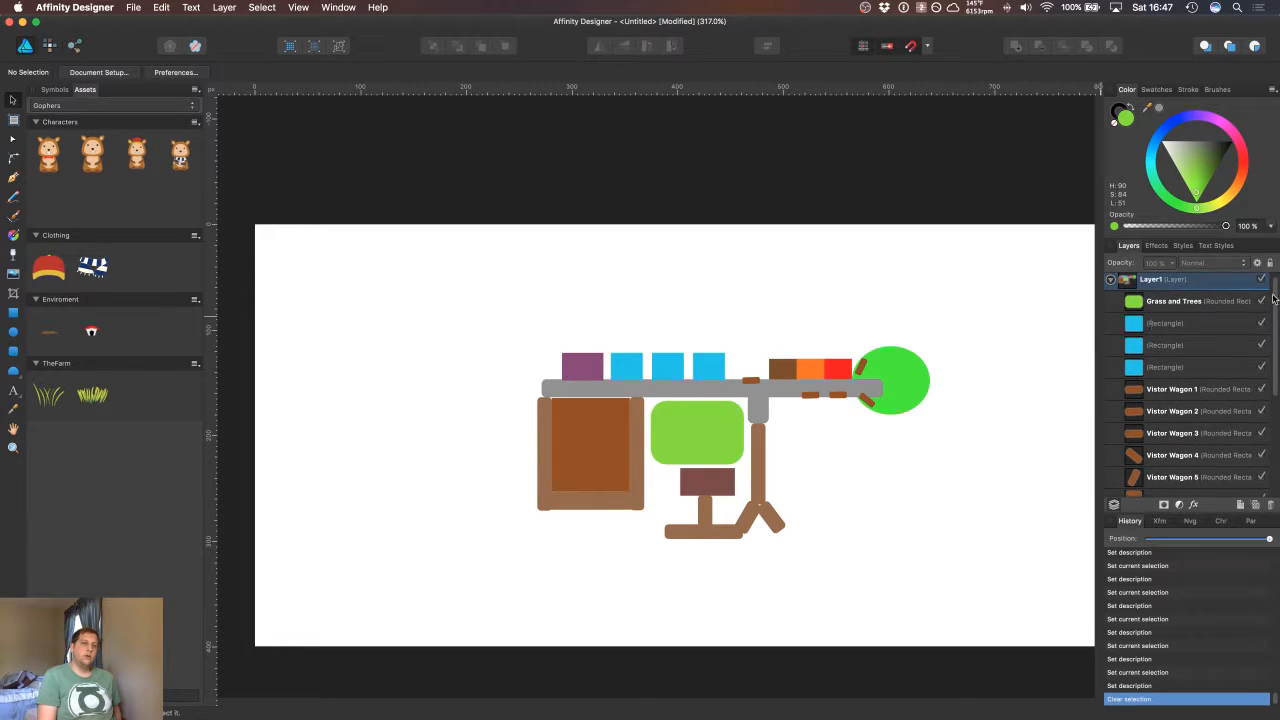
click(1165, 325)
click(1160, 345)
click(1157, 368)
click(1160, 328)
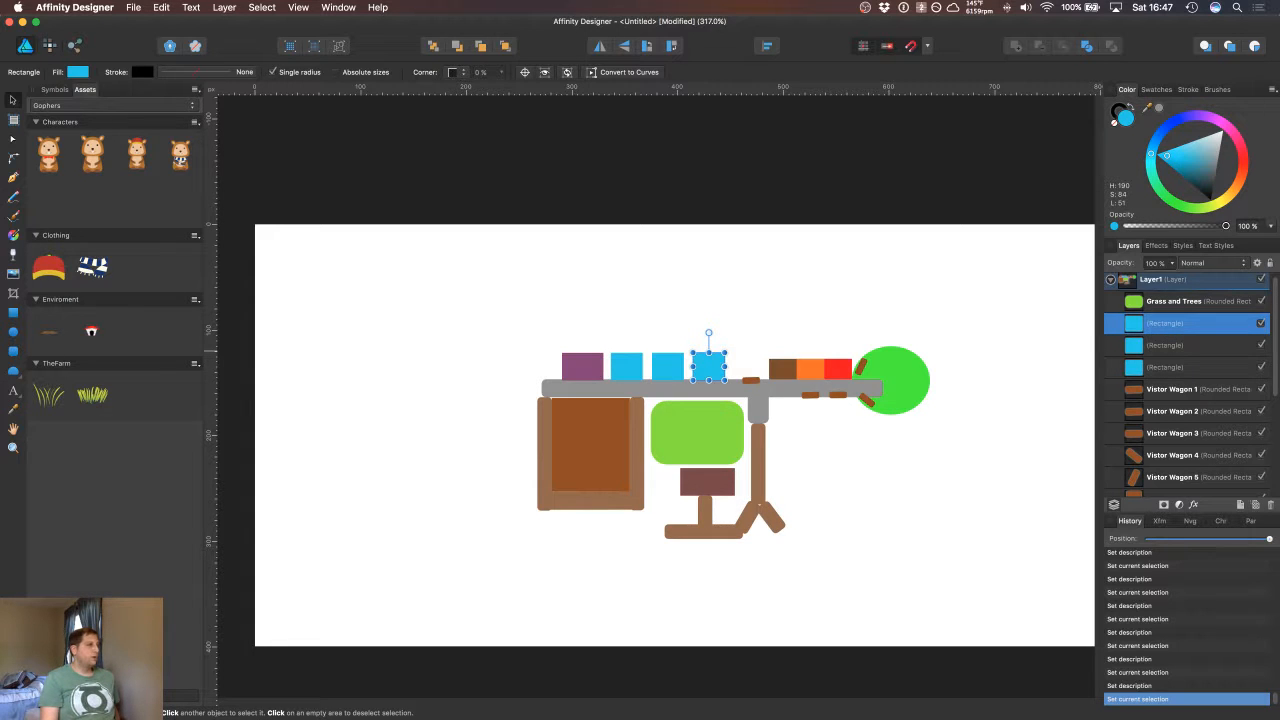
Step: Switch to the Mossborough document in Dropbox Paper, check which buildings the main street area needs, and return to Affinity Designer
key(super+Tab)
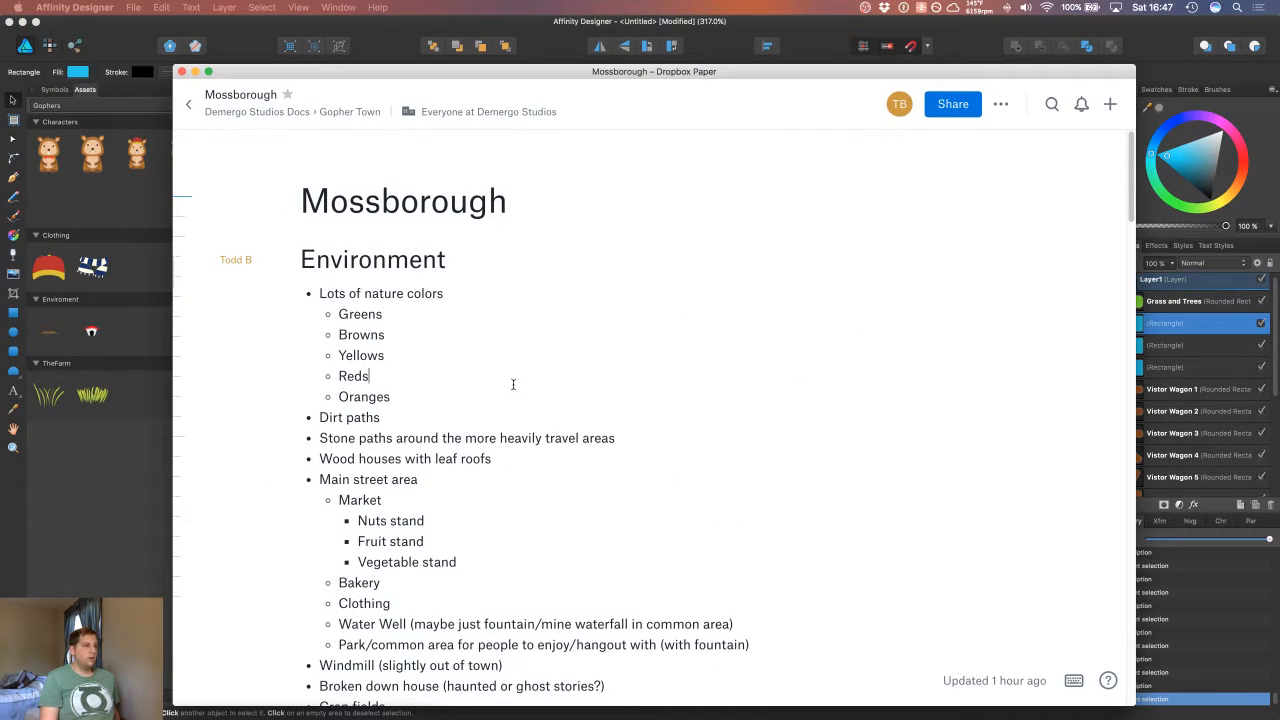
scroll(494, 402, down, 5)
scroll(334, 263, up, 5)
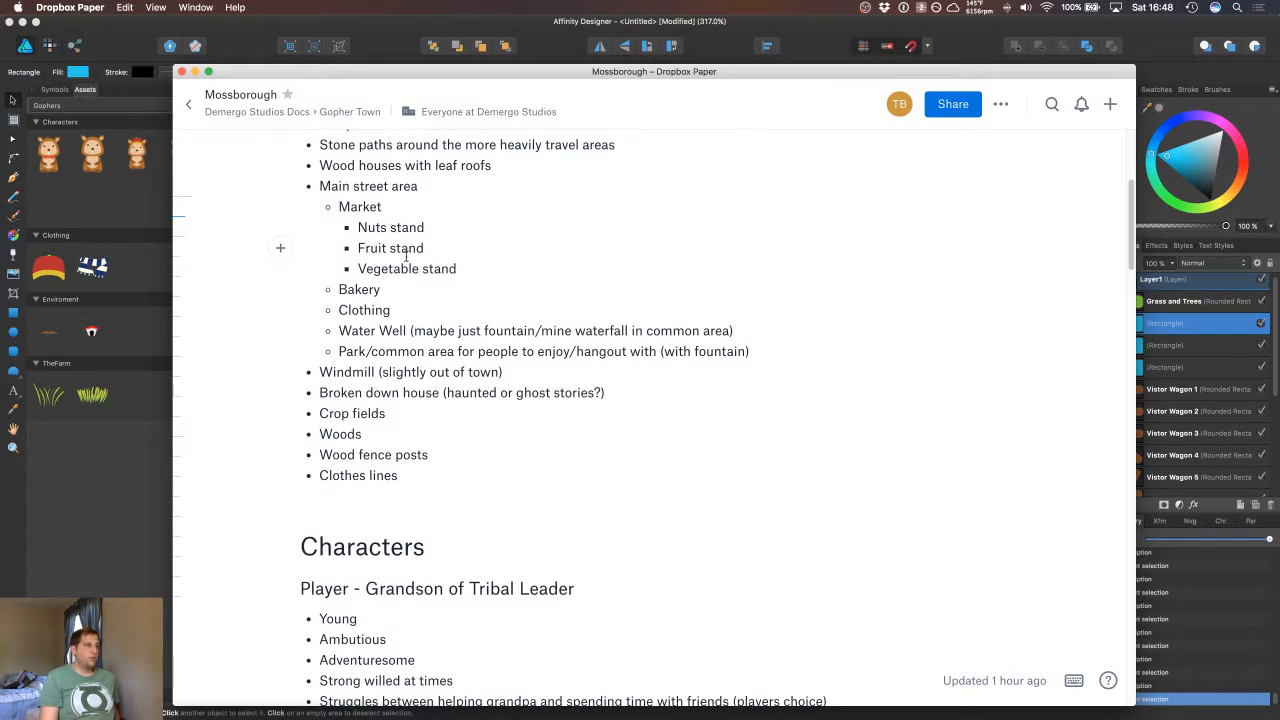
click(362, 329)
click(363, 349)
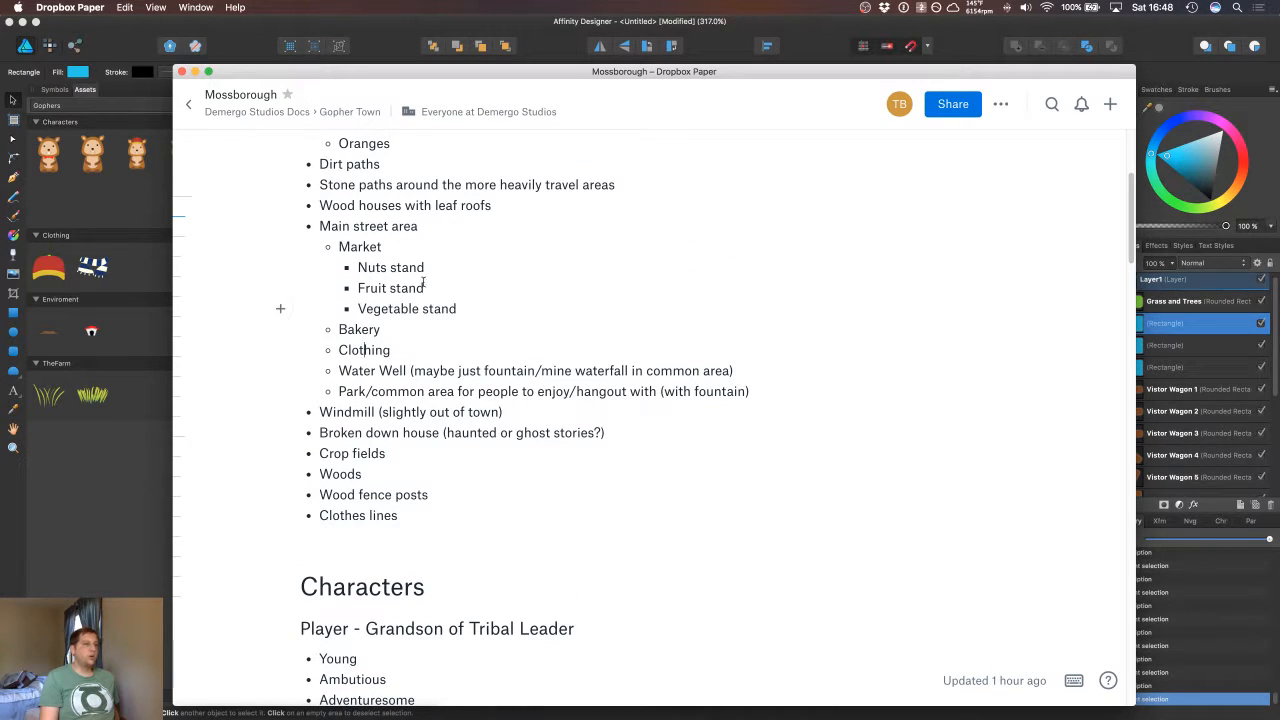
double_click(650, 72)
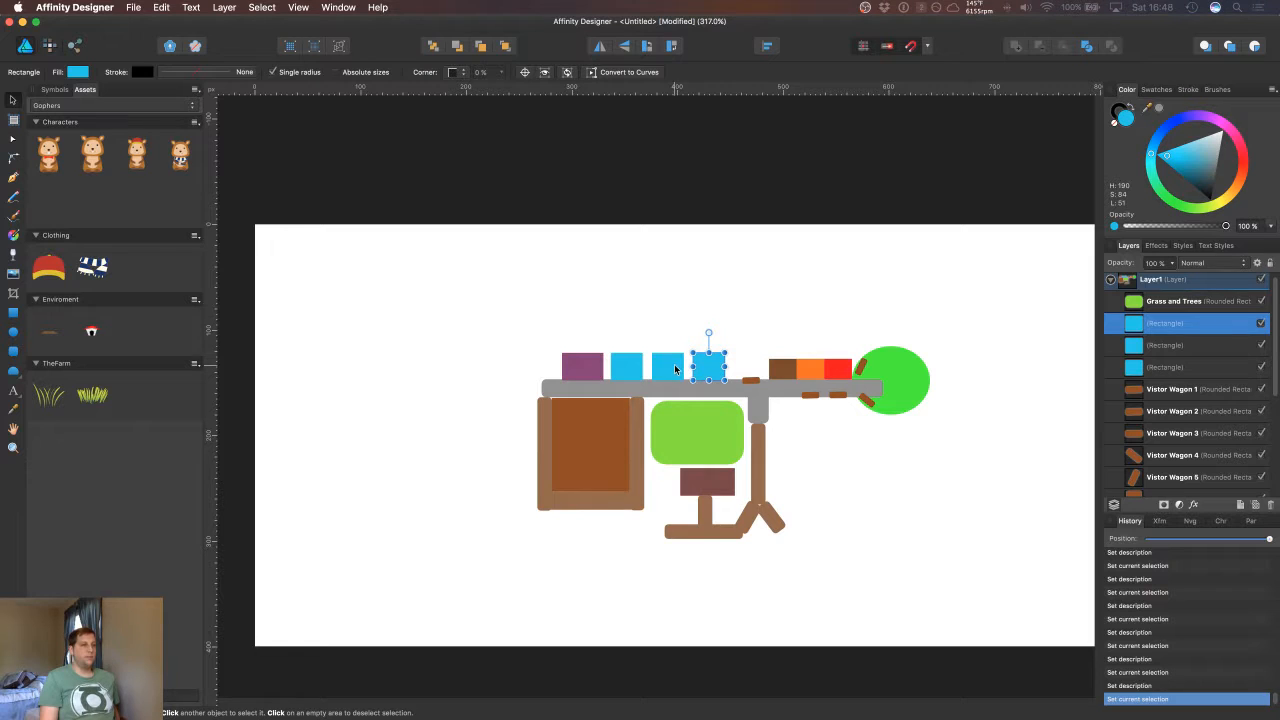
Step: Delete the middle blue square above the road, and widen and space out the two remaining blue squares to fill the gap
click(673, 369)
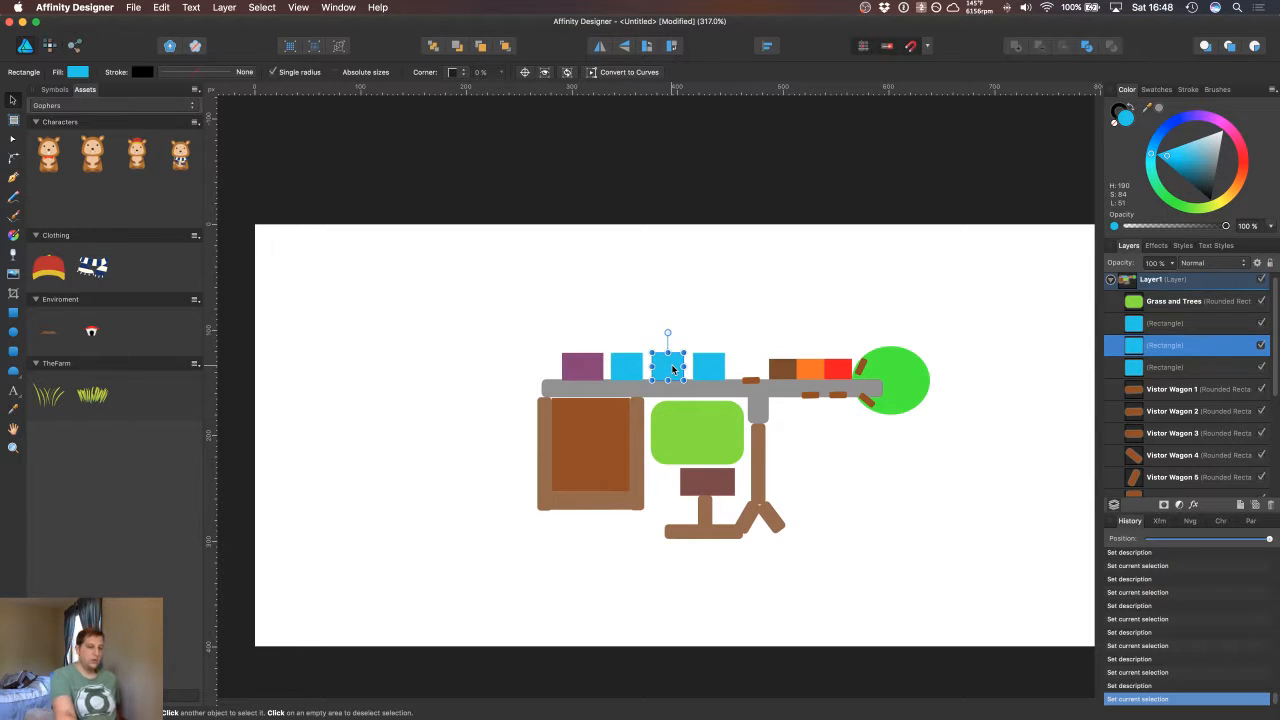
key(Delete)
drag(629, 366, 742, 367)
click(718, 367)
drag(645, 368, 708, 366)
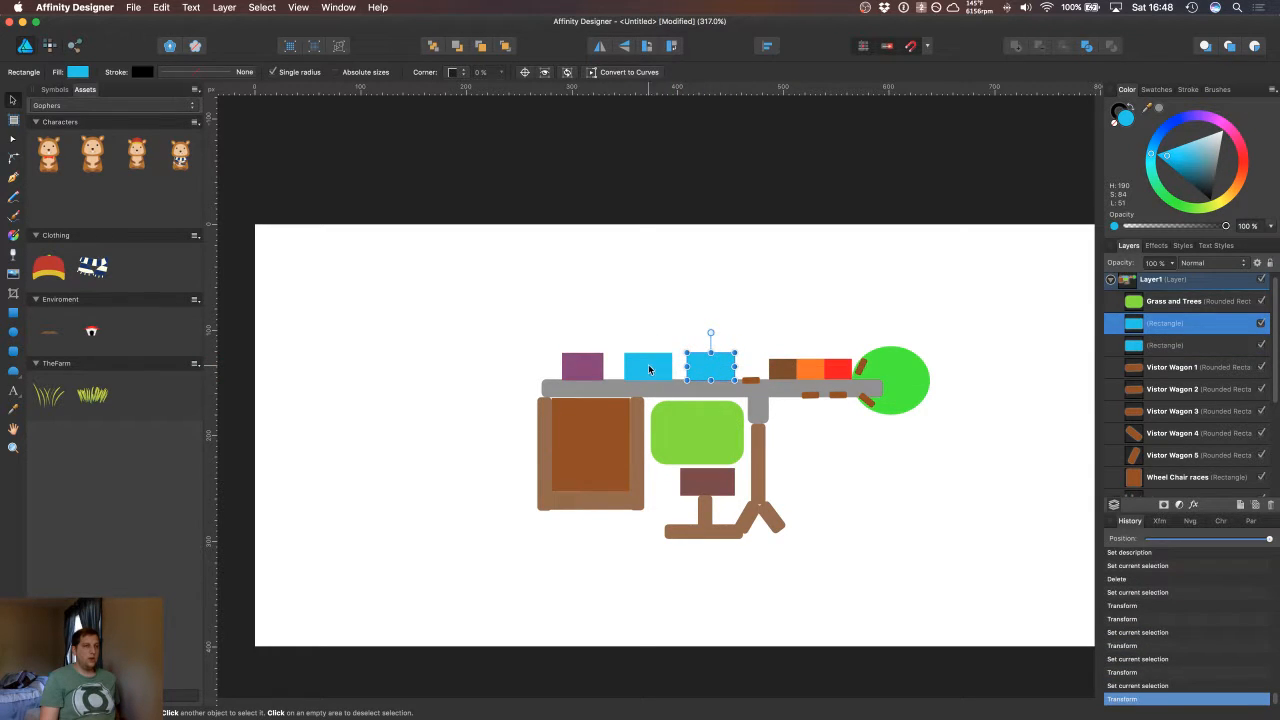
Step: Recolour the blue rectangle nearest the purple one pale blue (lightness about 91) and the other blue rectangle golden brown (hue about 43, lightness about 31)
click(1156, 340)
drag(1200, 152, 1217, 139)
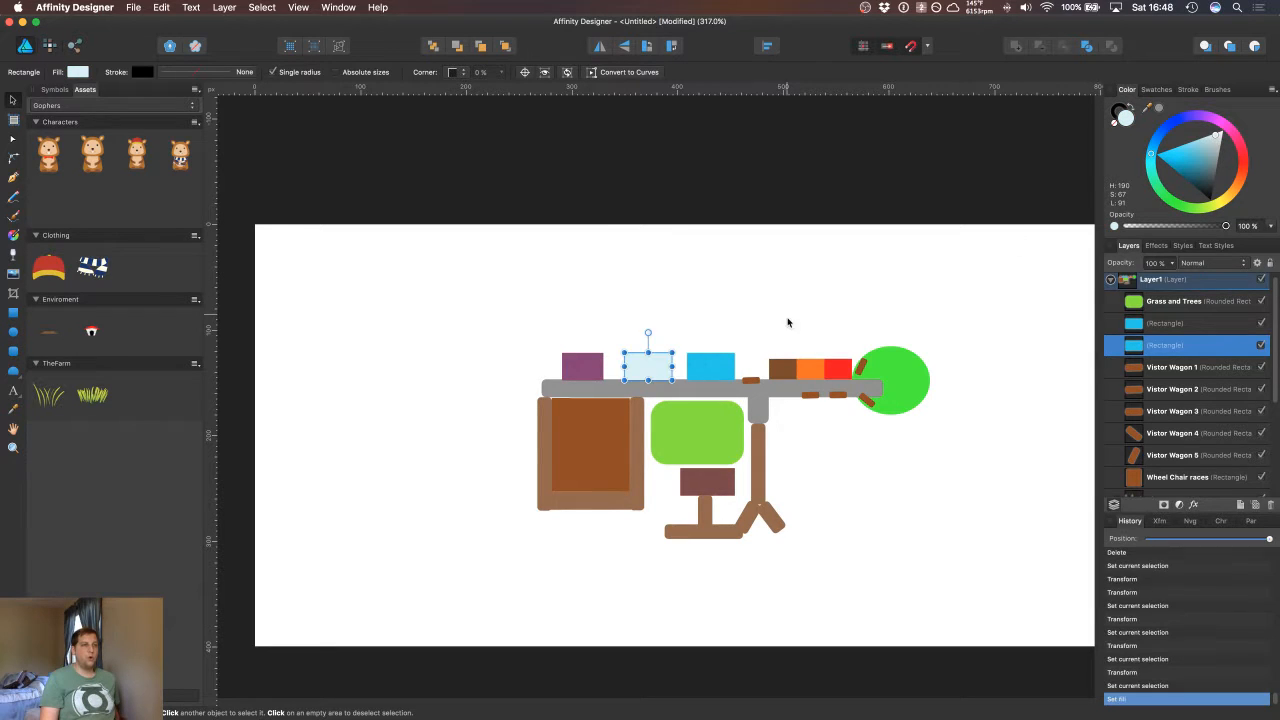
click(710, 366)
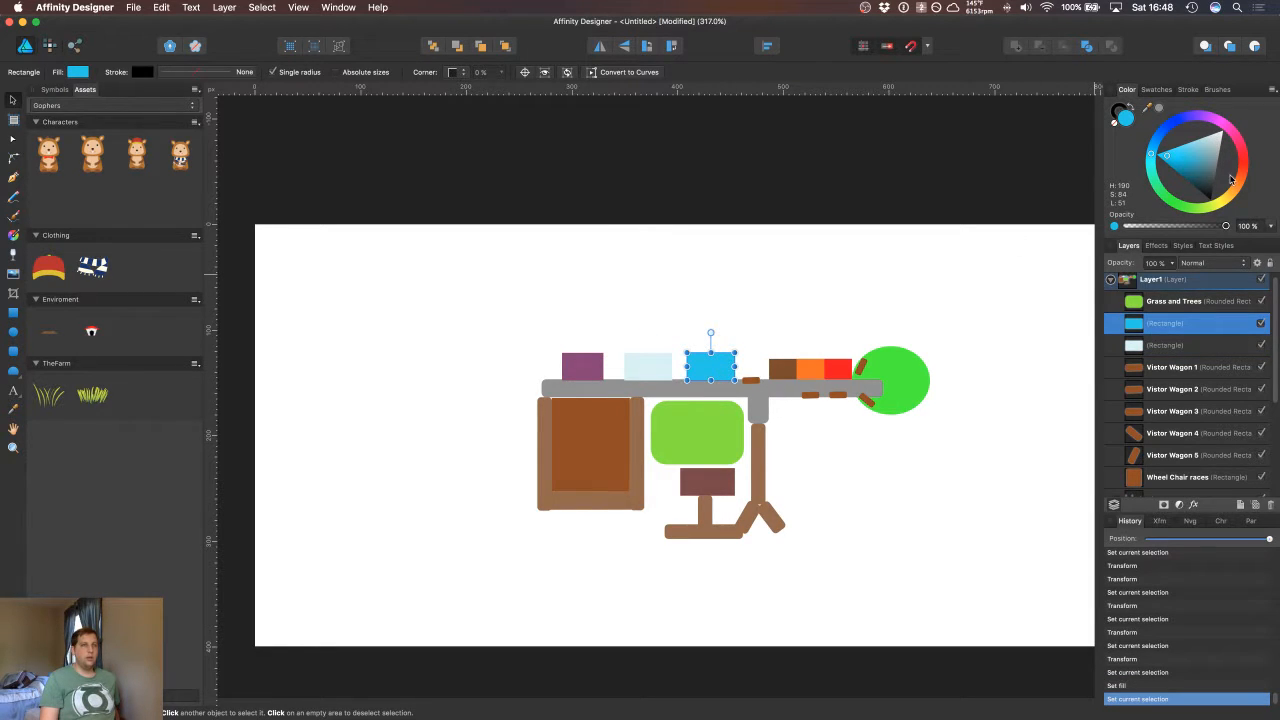
drag(1232, 192, 1219, 166)
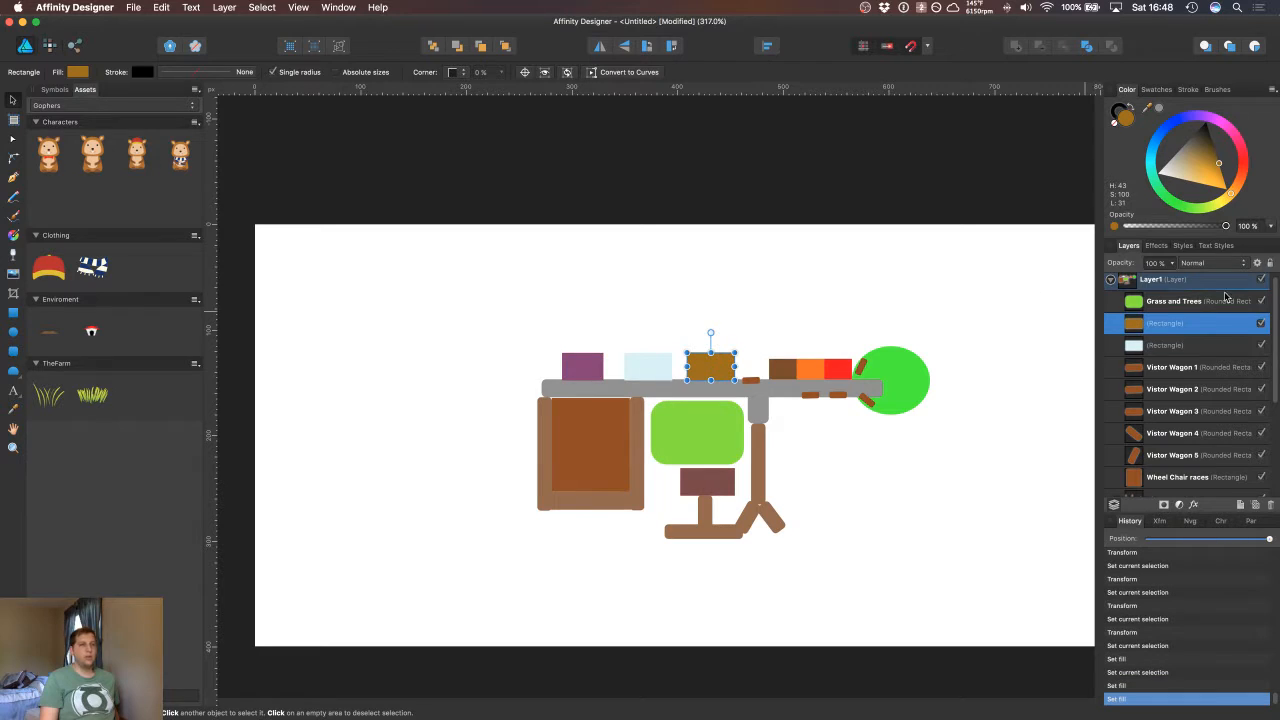
Step: Name the golden-brown rectangle above the road "Bakery"
double_click(1168, 325)
text(Ba)
key(Return)
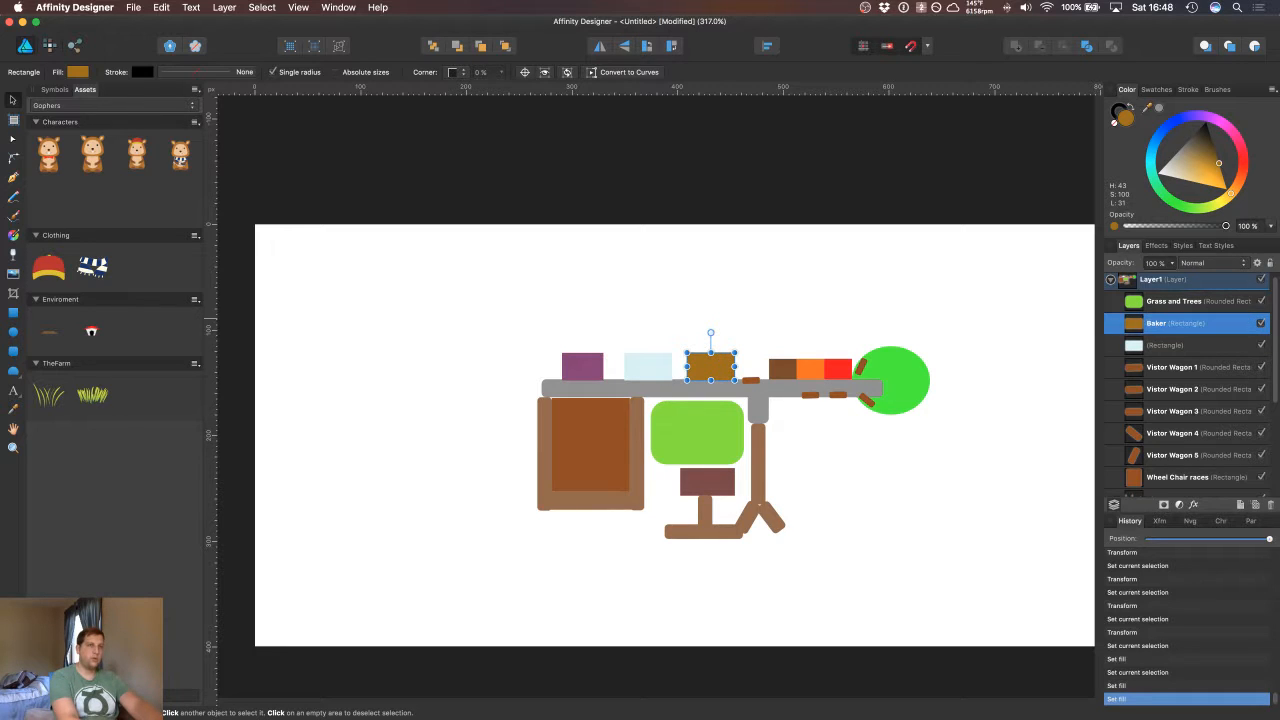
double_click(1175, 323)
text(y)
key(Return)
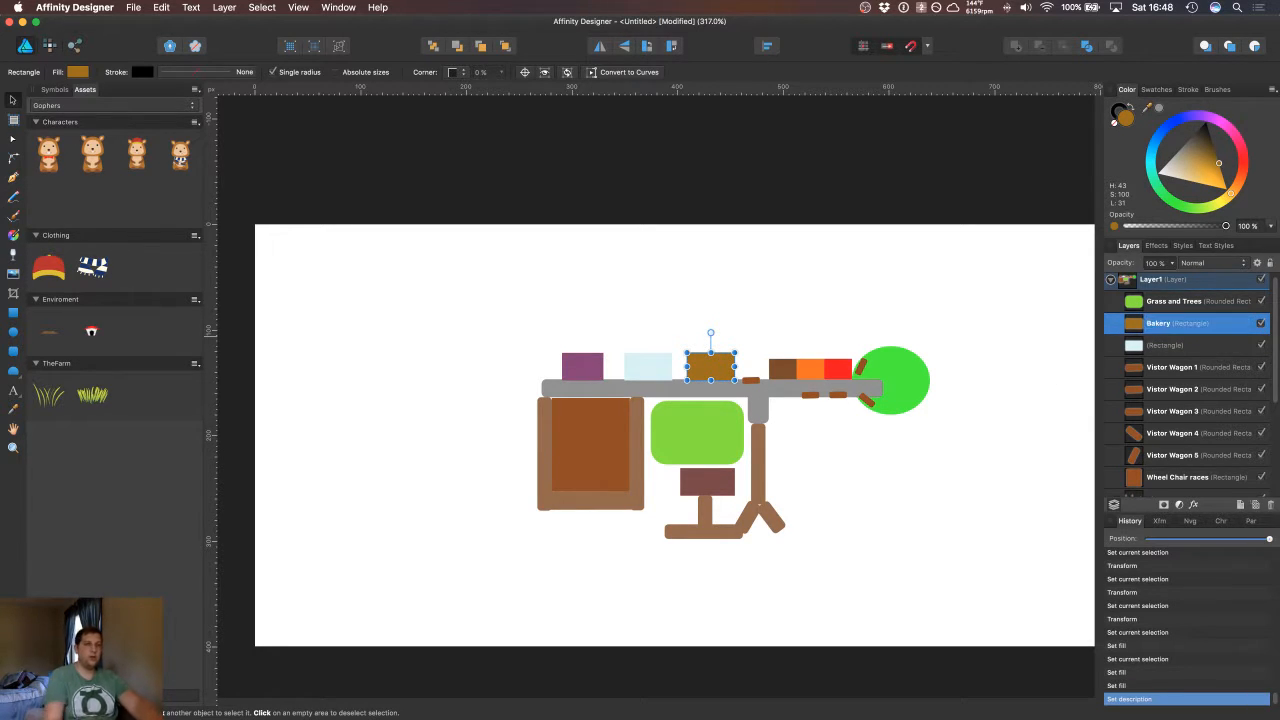
Step: Name the pale-blue rectangle above the road "Clothing Store"
click(1161, 346)
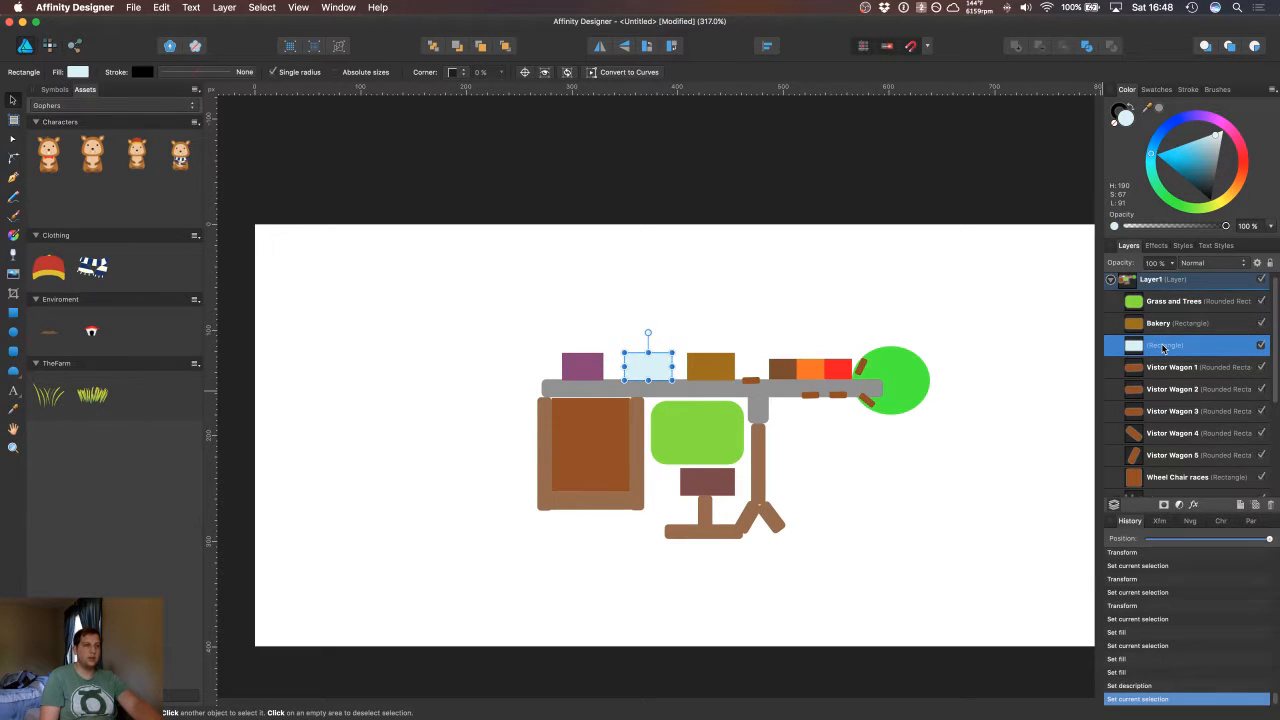
double_click(1163, 346)
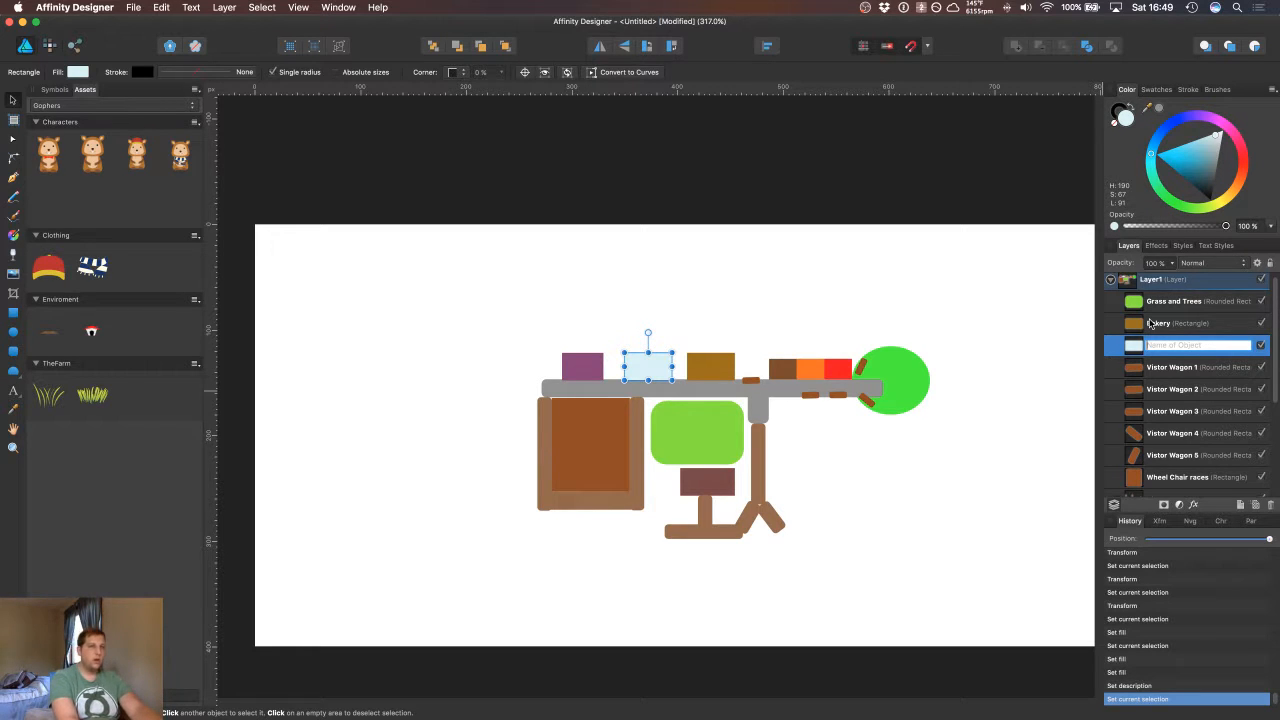
text(C)
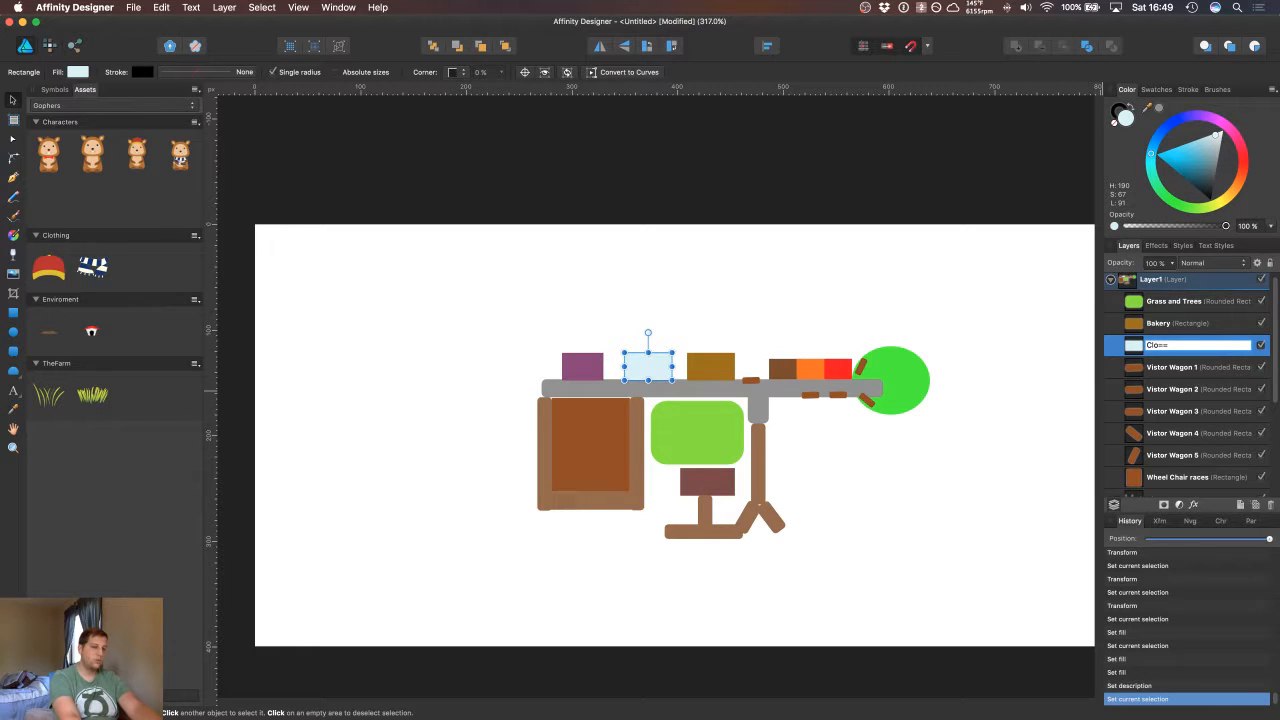
text(lo)
key(BackSpace)
key(BackSpace)
key(BackSpace)
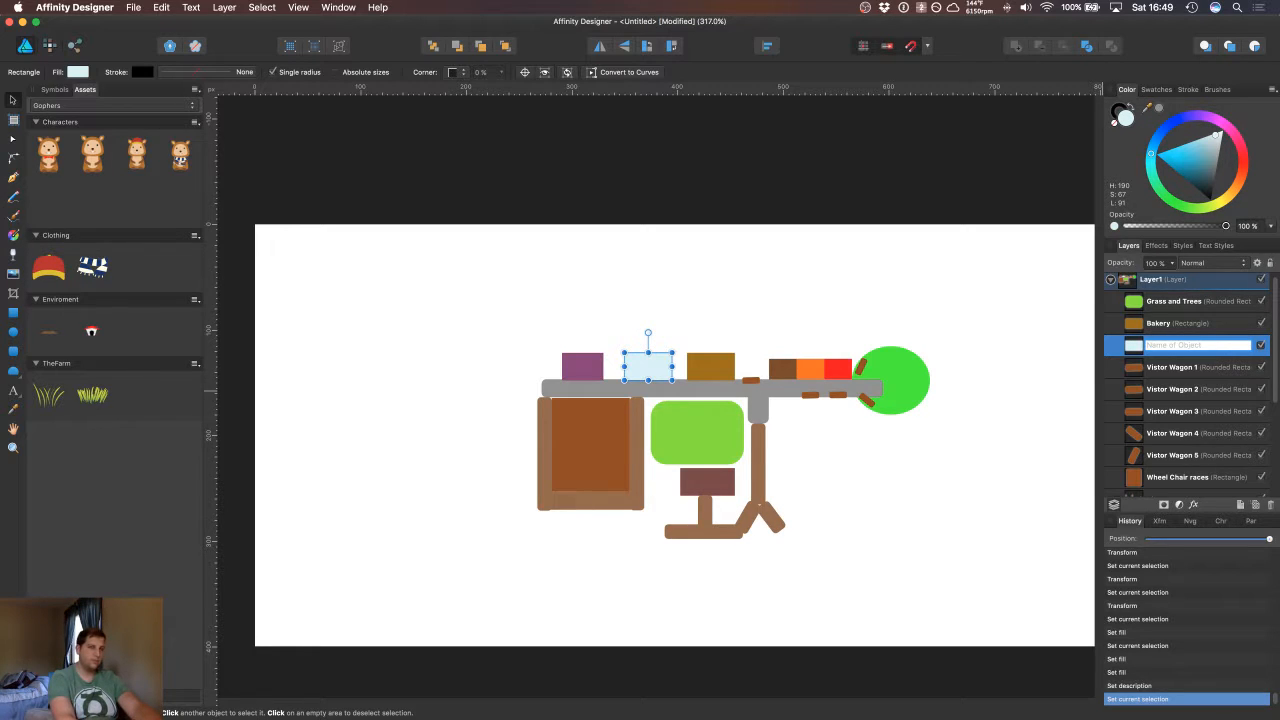
text(Clothin)
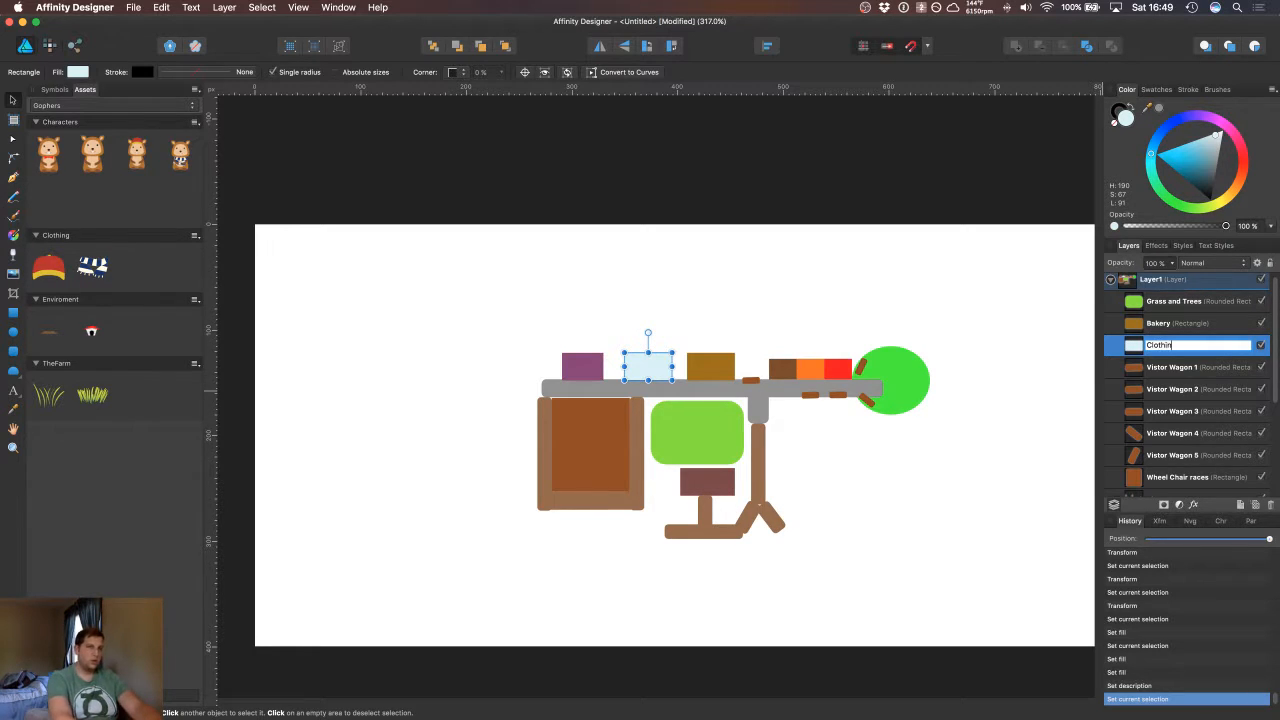
text(g Stor)
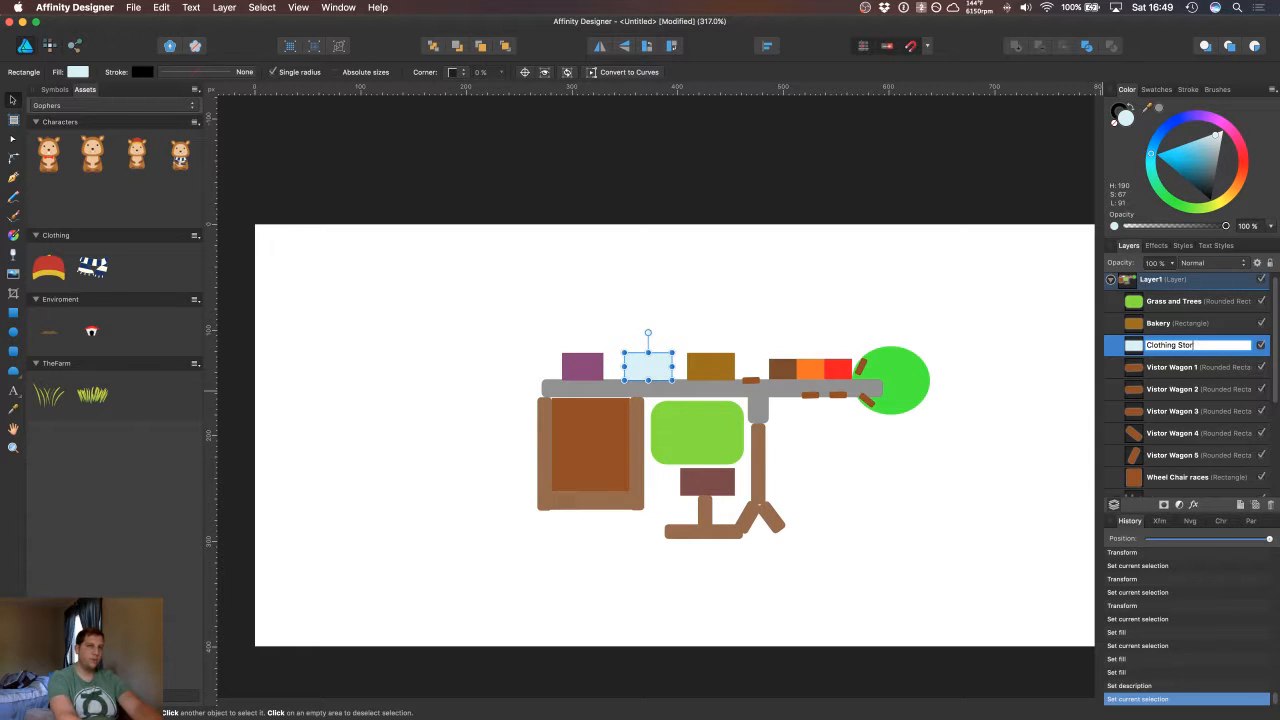
text(e)
key(Return)
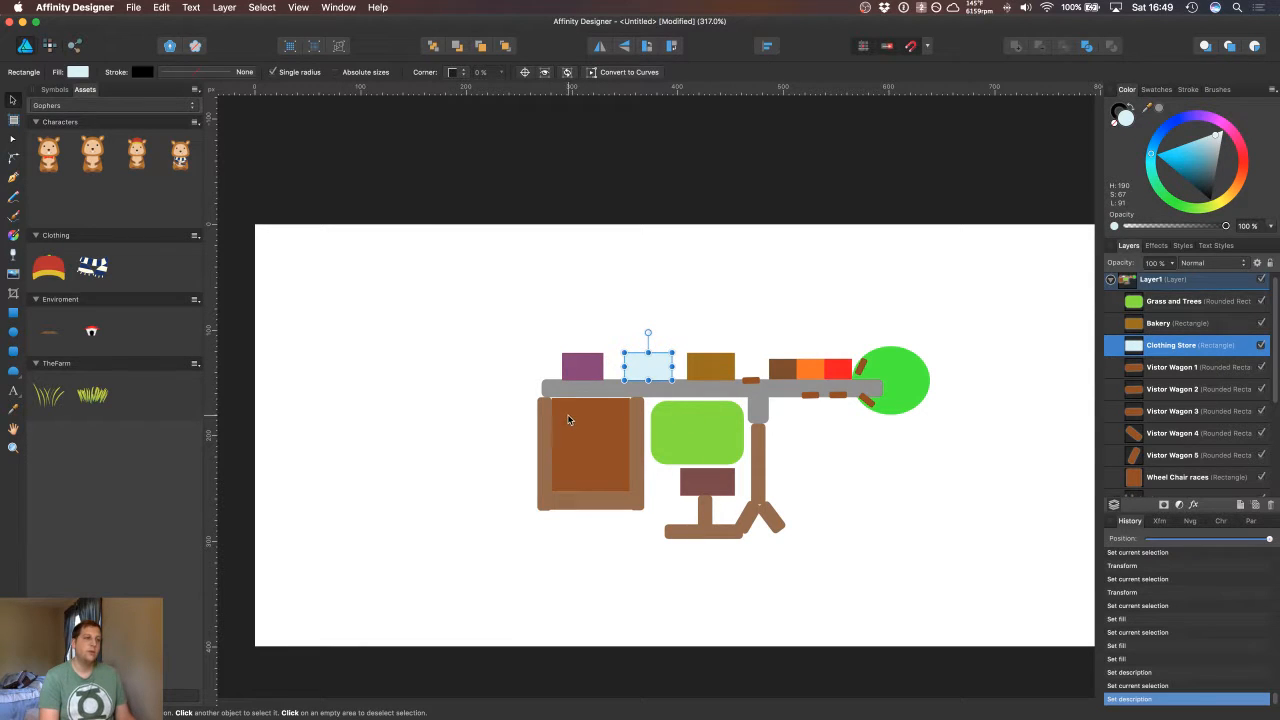
Step: Reposition the light blue Clothing Store and brown Bakery rectangles slightly along the upper edge of the grey road
click(666, 330)
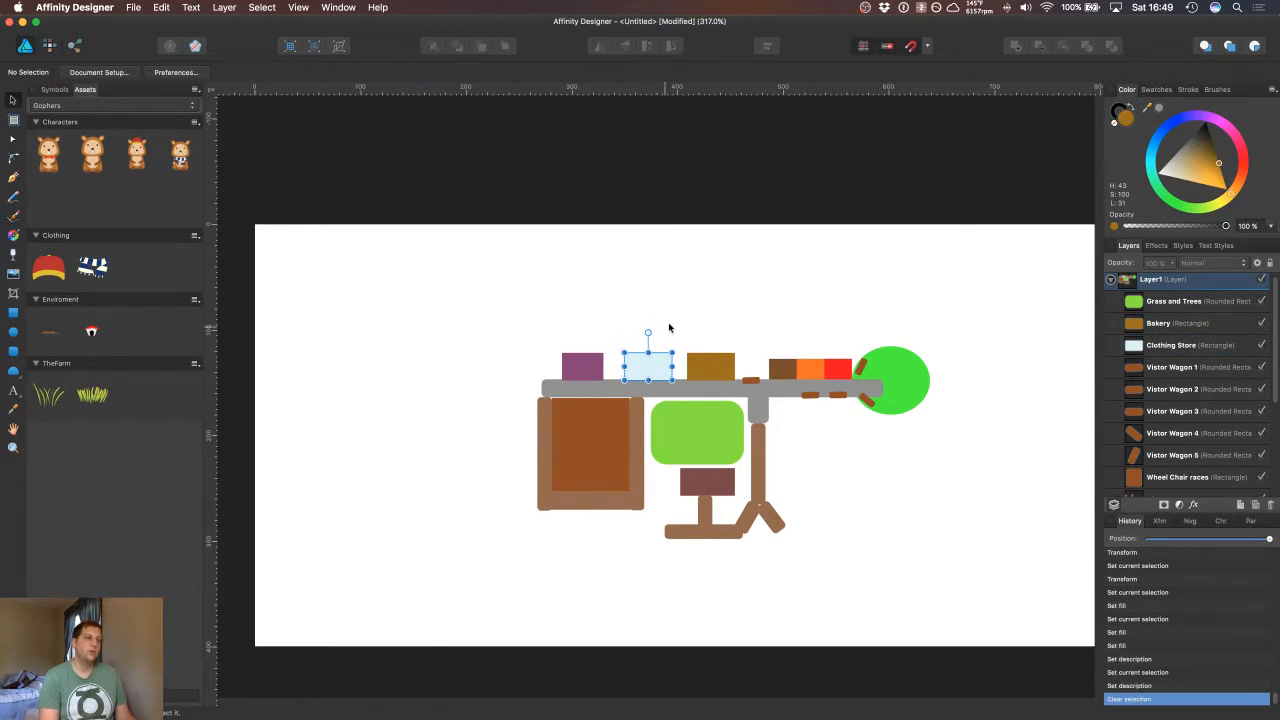
drag(645, 372, 712, 370)
click(799, 438)
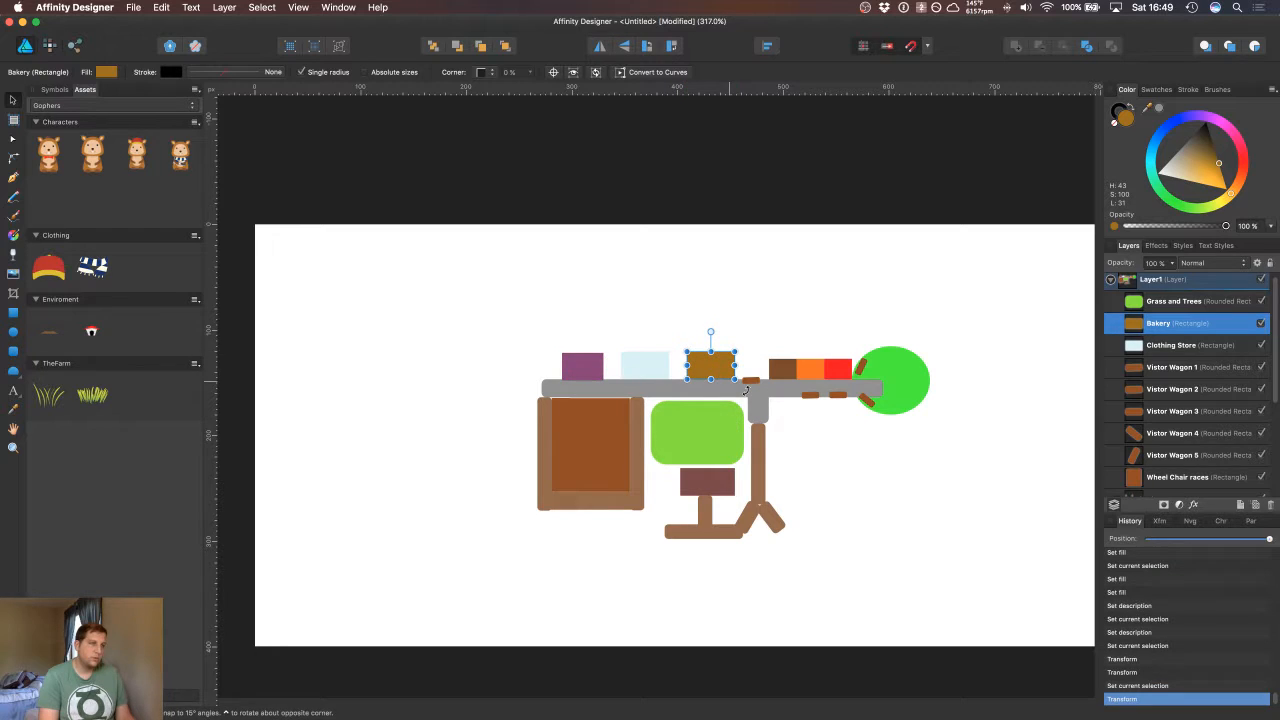
click(815, 437)
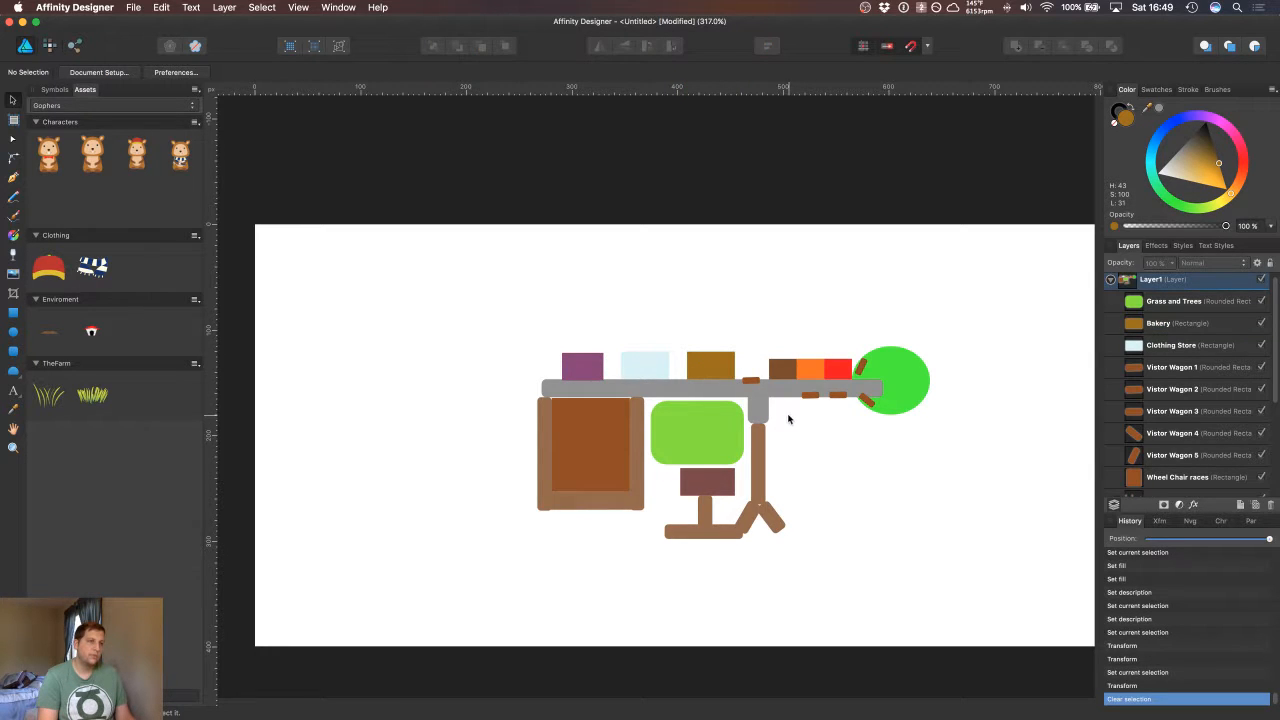
Step: Duplicate the Vistor Wagon 1 shape and place the copy on the grey road's lower edge, below the Bakery
click(748, 383)
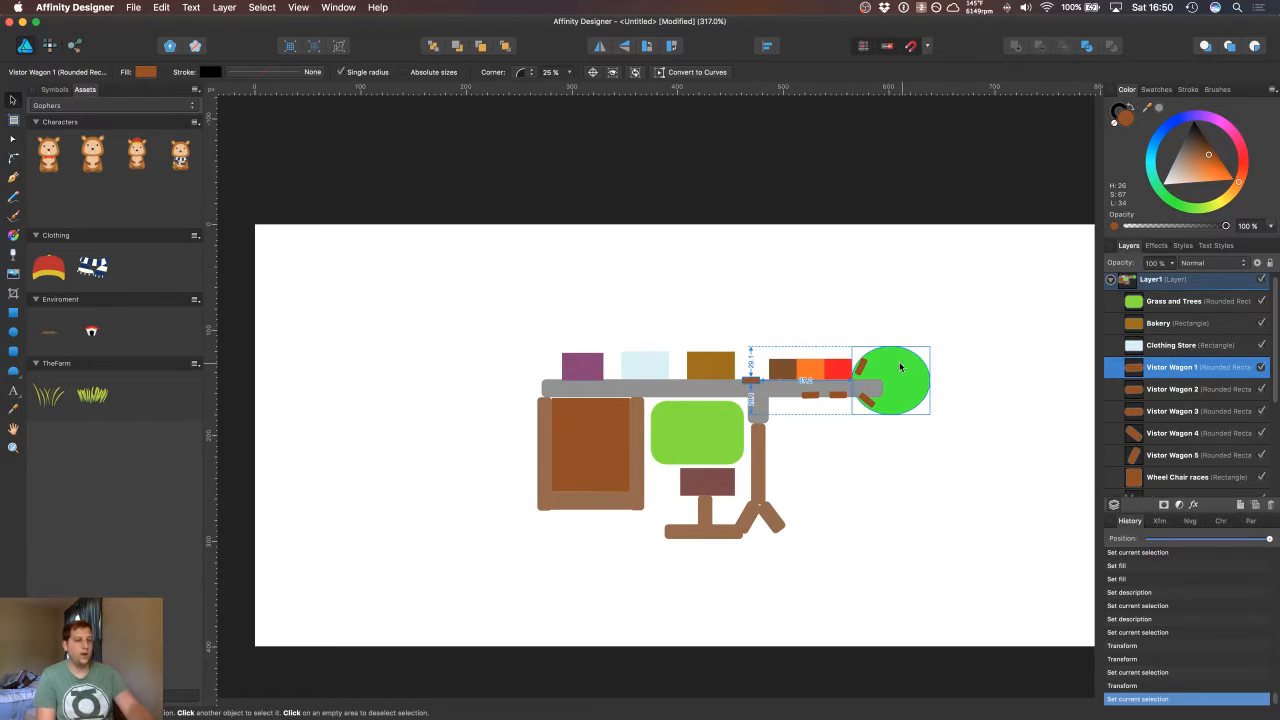
key(super+j)
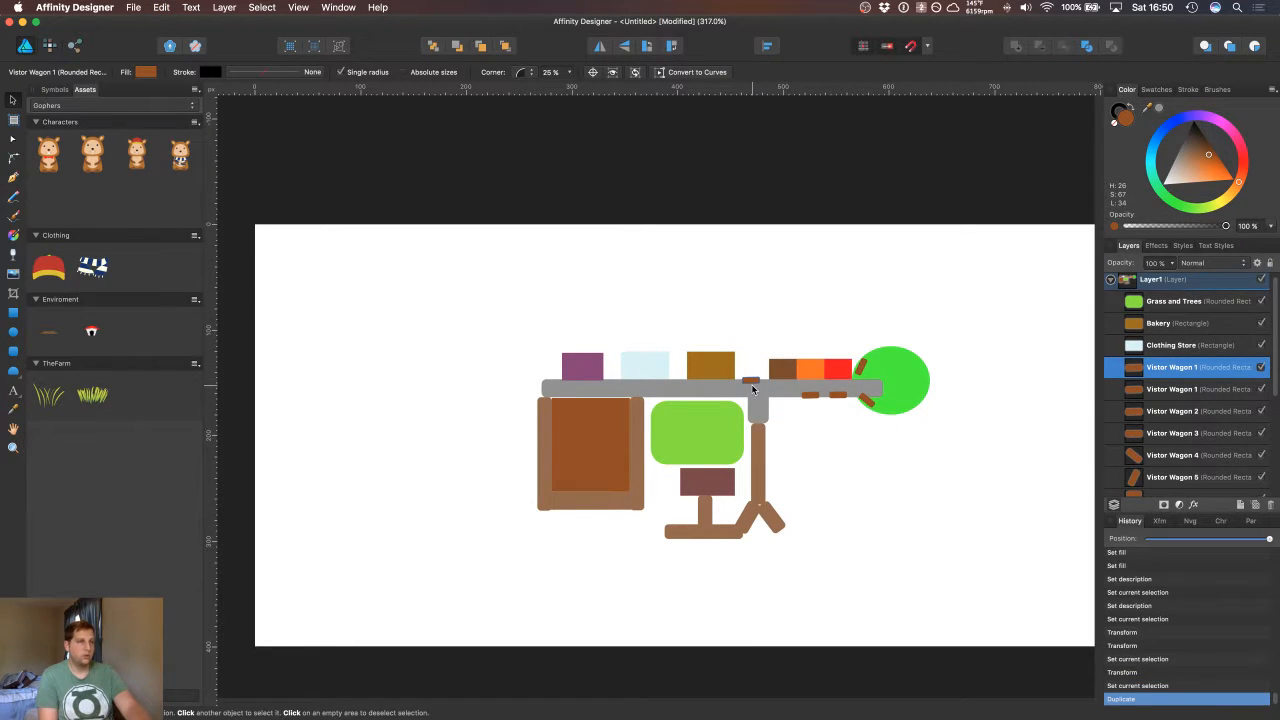
key(super+equal)
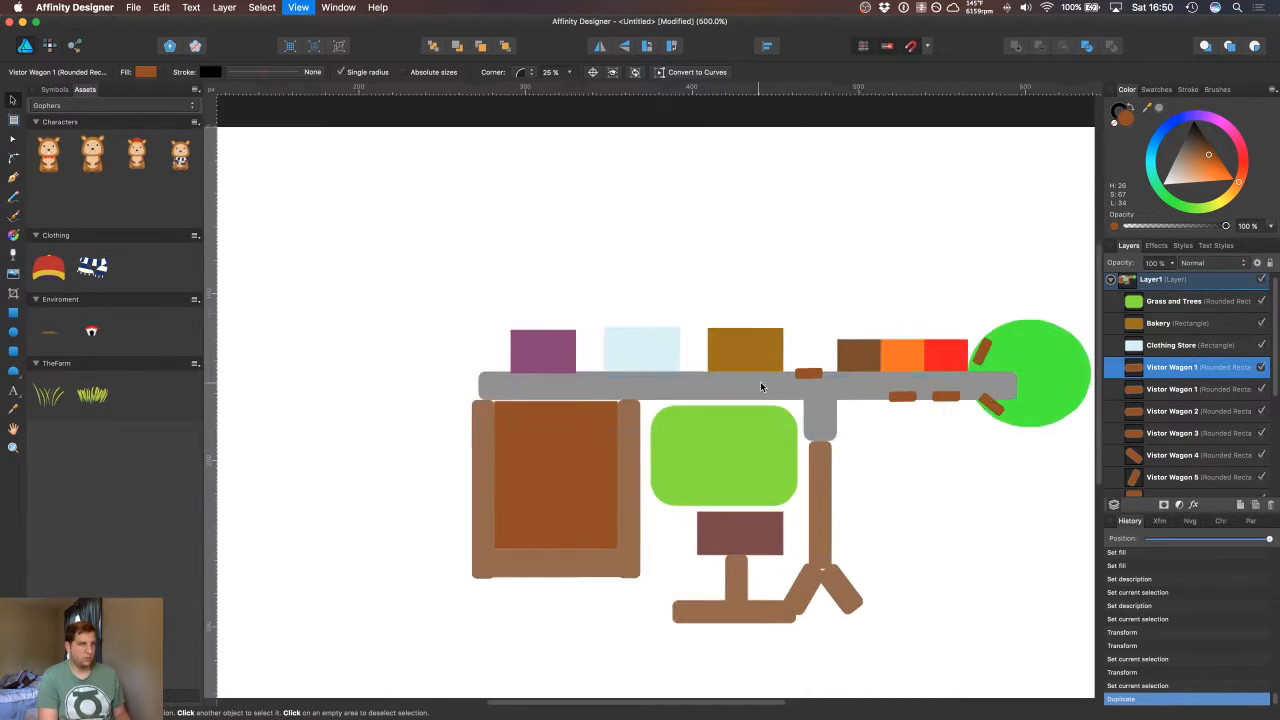
key(super+equal)
drag(1014, 466, 908, 430)
scroll(934, 431, down, 2)
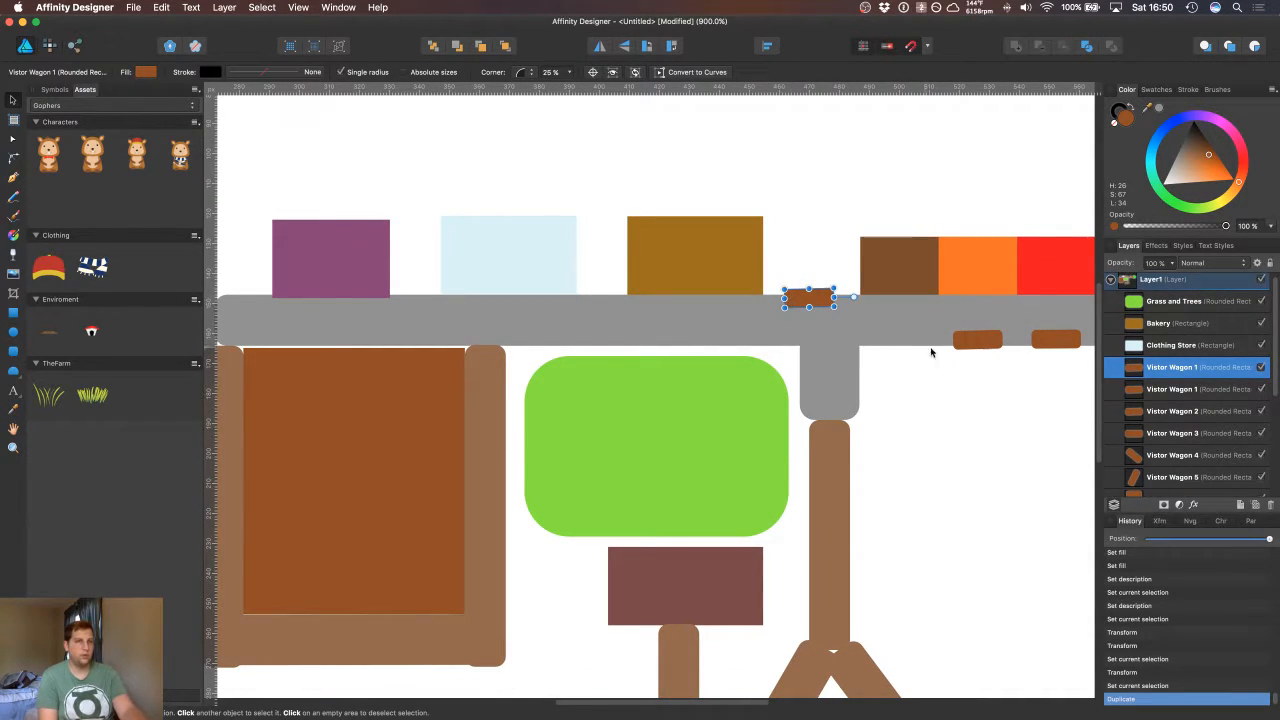
drag(792, 297, 699, 348)
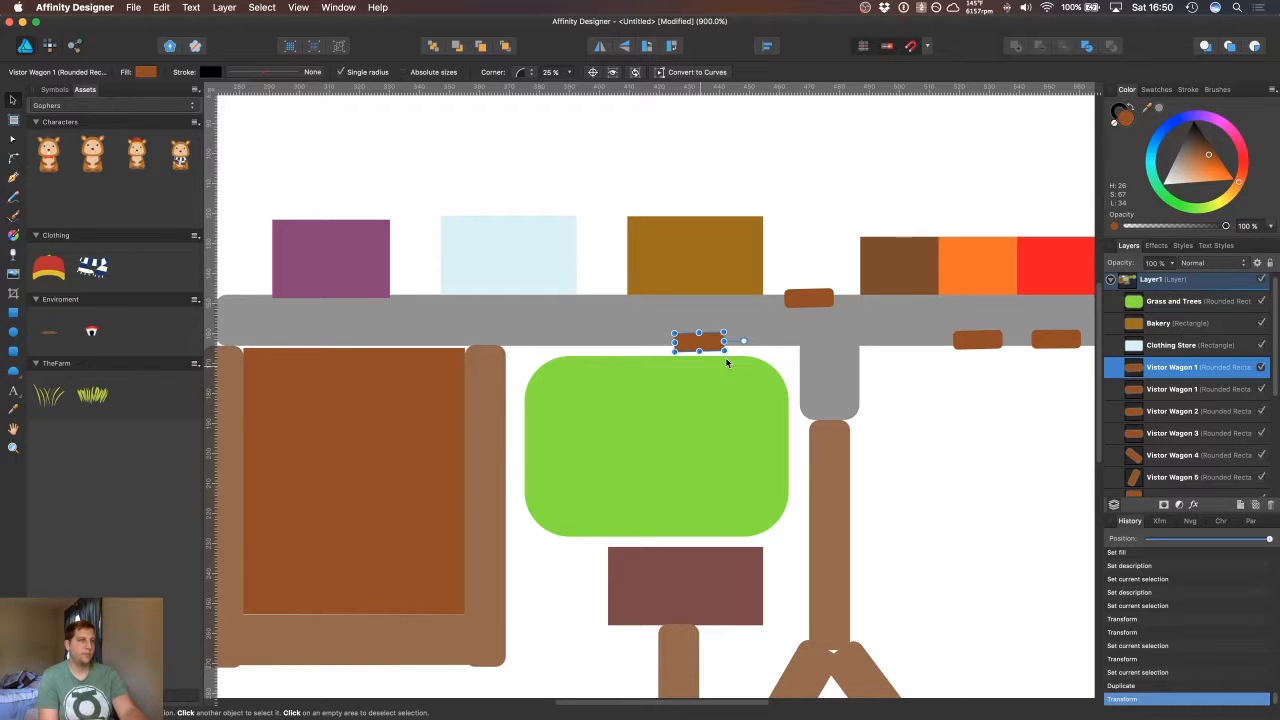
Step: Try placing another wagon copy further along the road's lower edge and lowering the original wagon, and undo these changes
drag(698, 346, 603, 348)
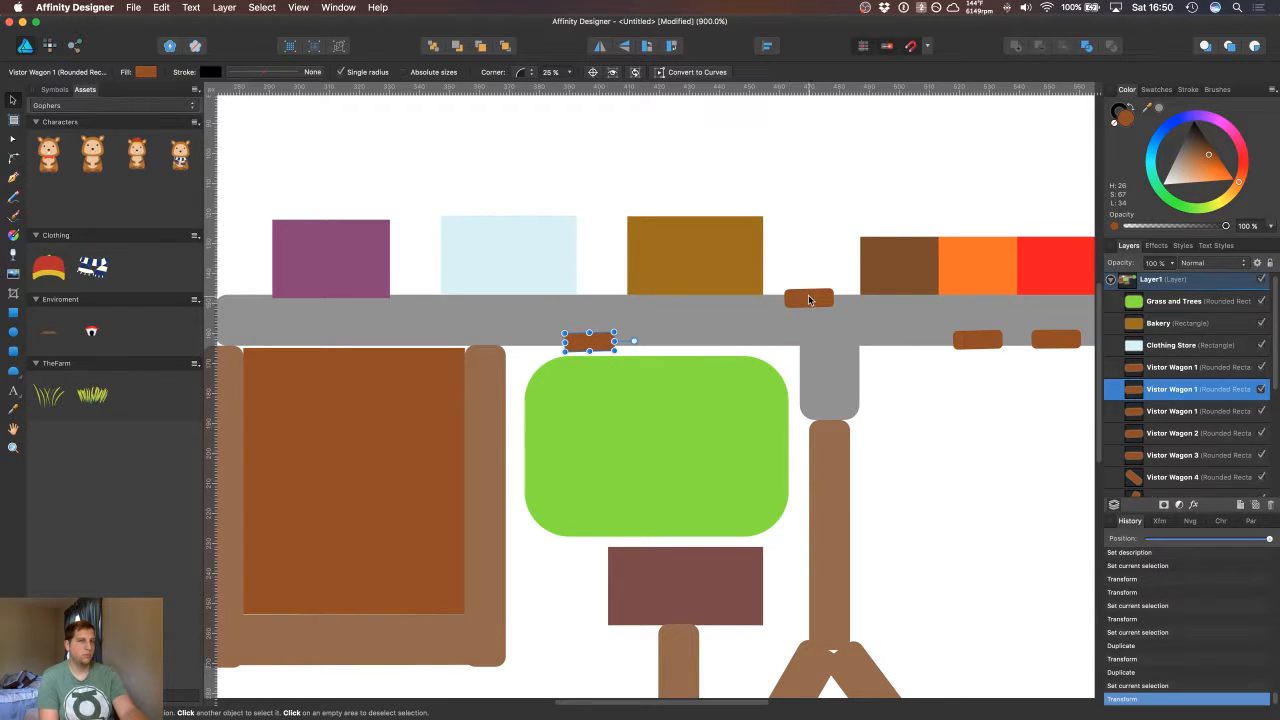
click(809, 299)
drag(808, 297, 805, 313)
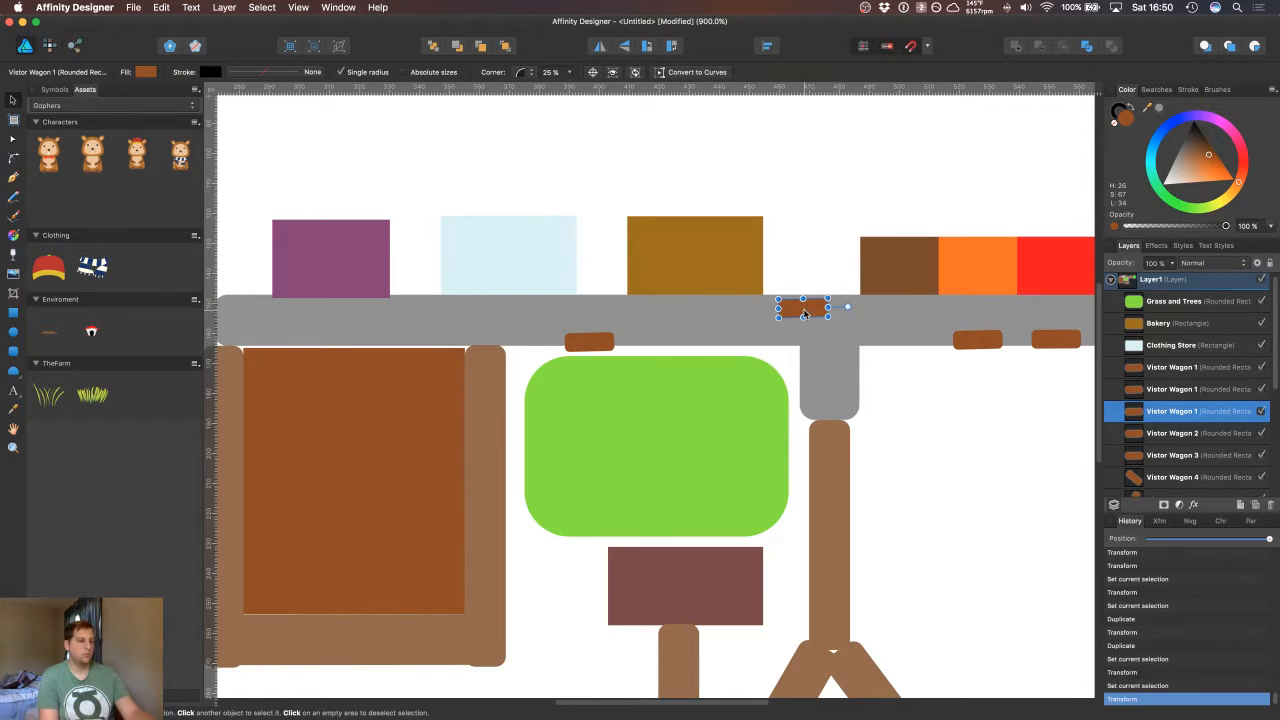
key(super+z)
key(super+z)
key(super+z)
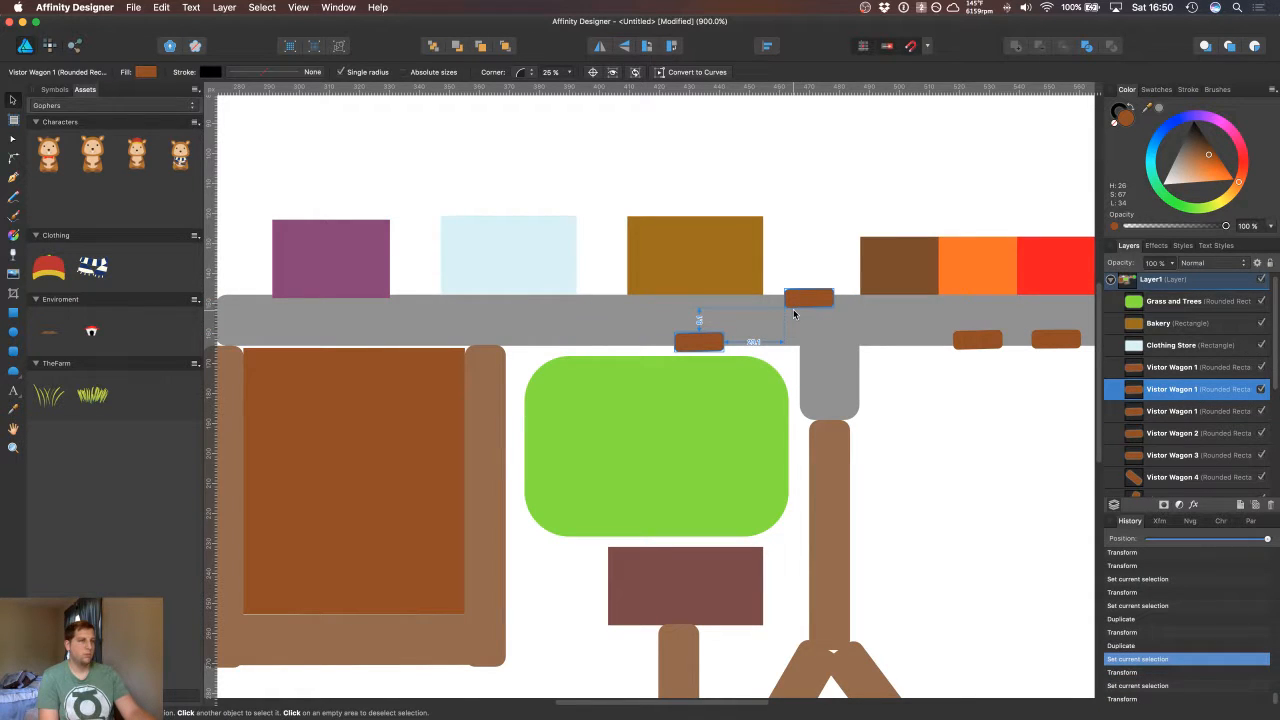
key(super+z)
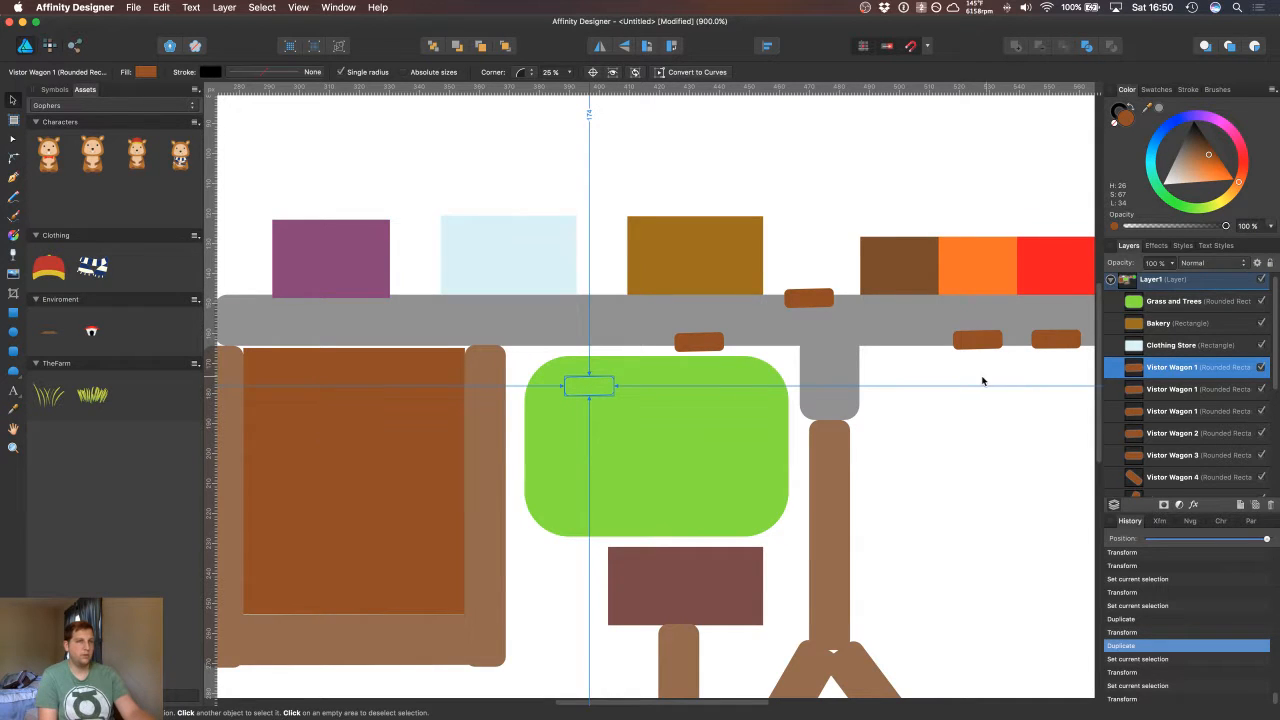
Step: Try adding further wagon copies near the large green area, and undo back to the single copy below the Bakery
drag(633, 383, 522, 346)
key(super+z)
key(super+z)
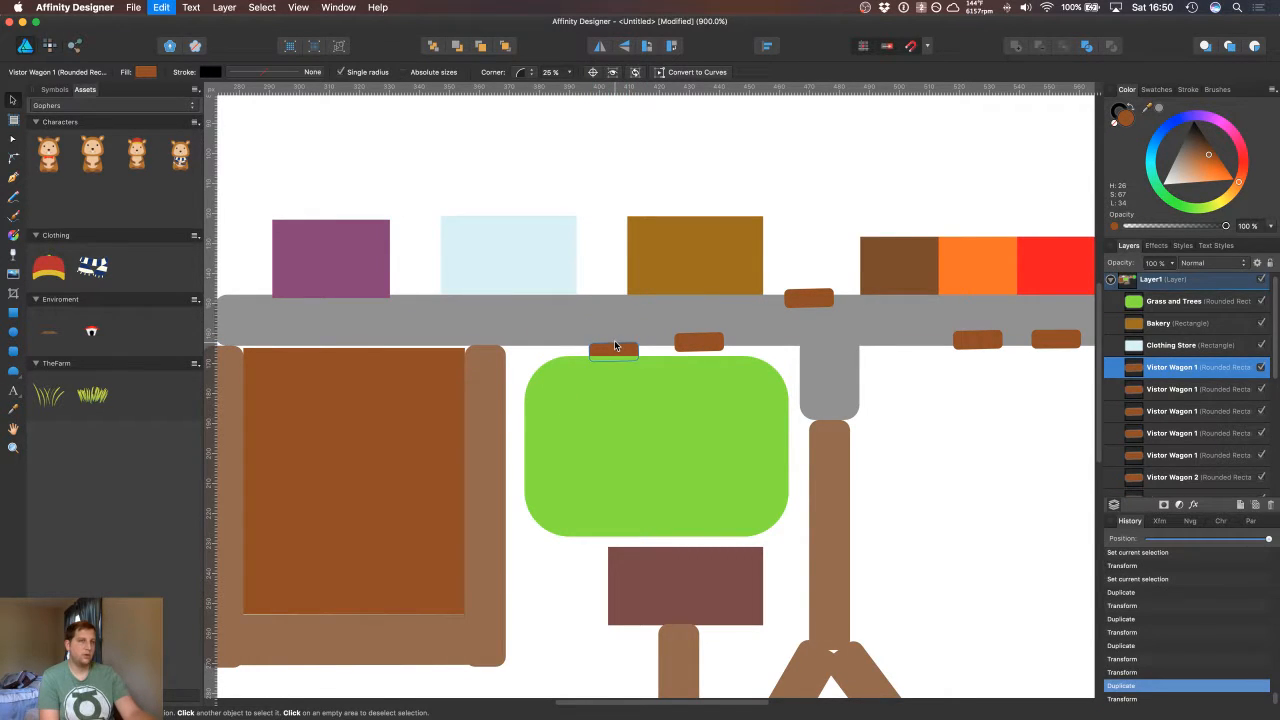
key(super+z)
key(super+z)
key(super+z)
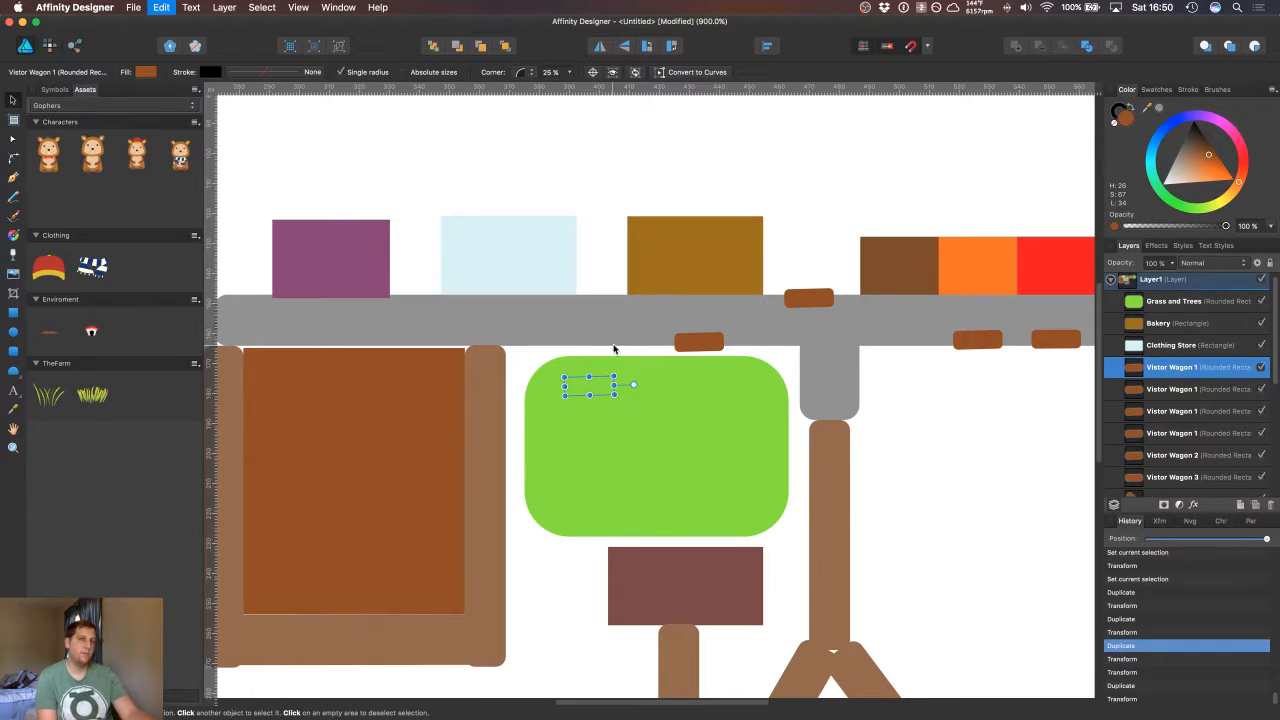
key(super+z)
key(super+z)
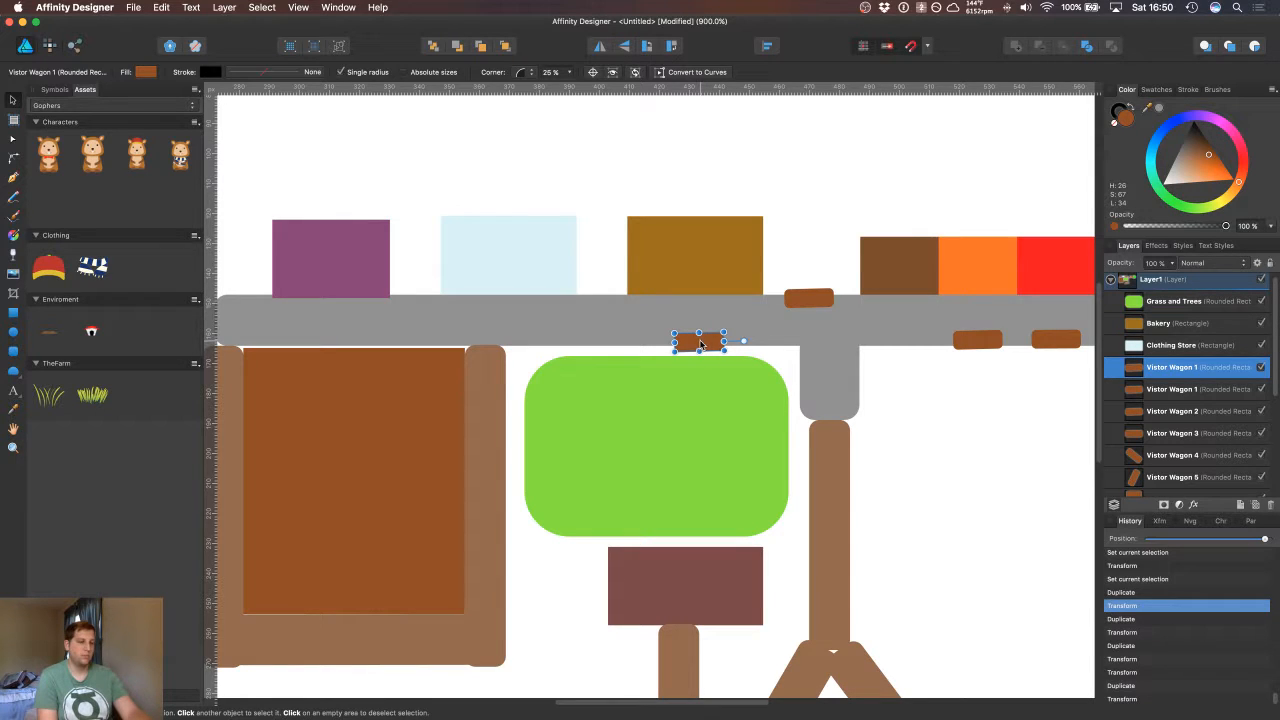
Step: Try to duplicate the wagon below the Bakery again and shift the new copy beside it along the road
click(707, 349)
click(707, 349)
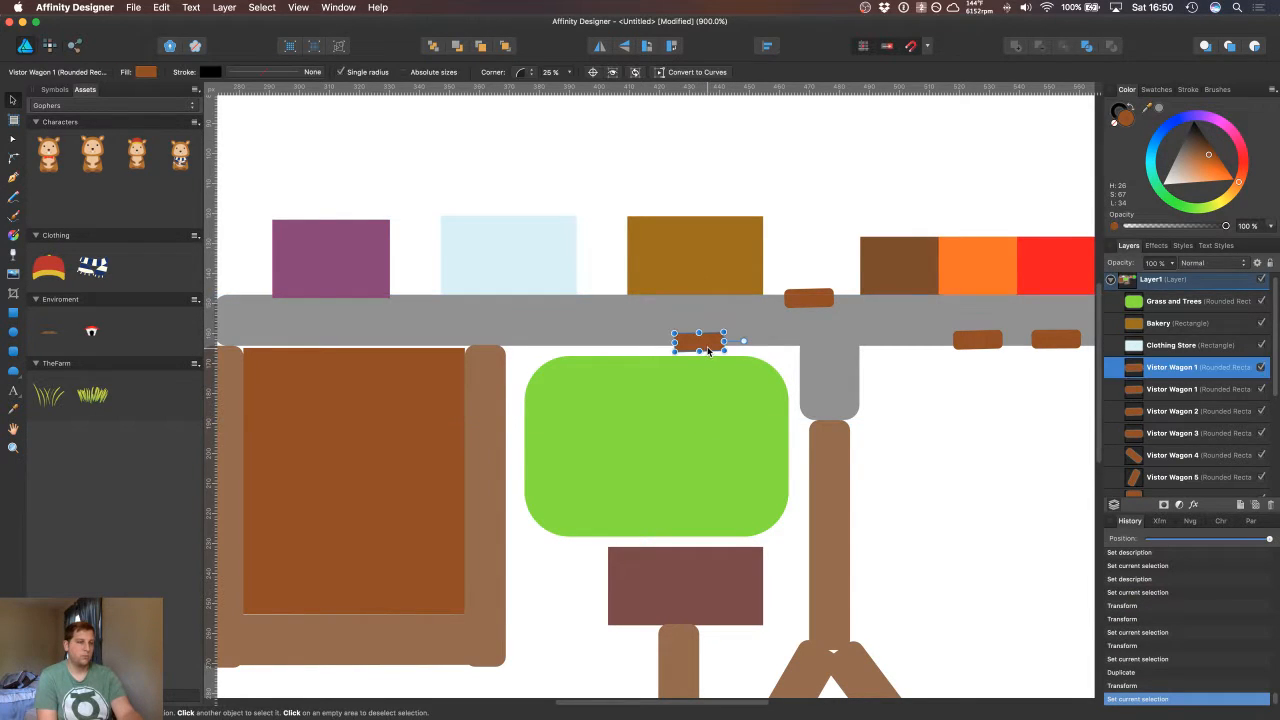
key(super+j)
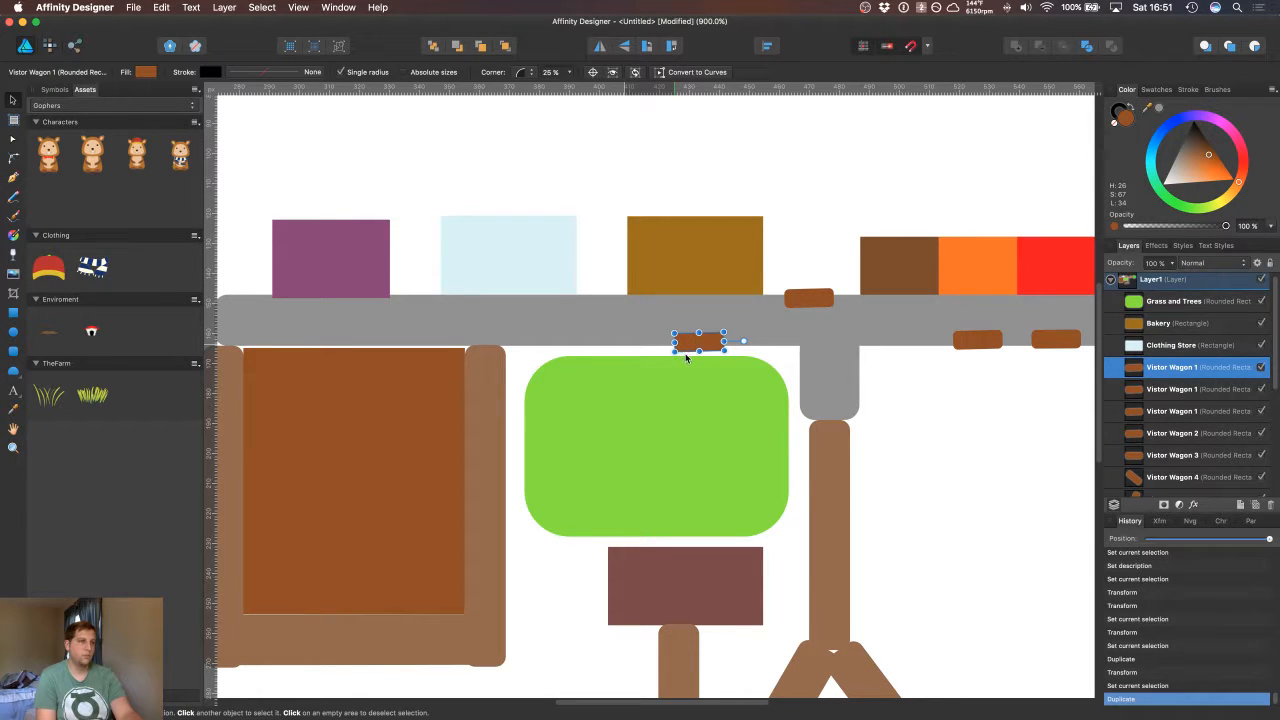
key(Left)
key(Left)
key(Left)
key(Left)
key(Left)
key(Left)
key(Left)
key(Left)
key(super+j)
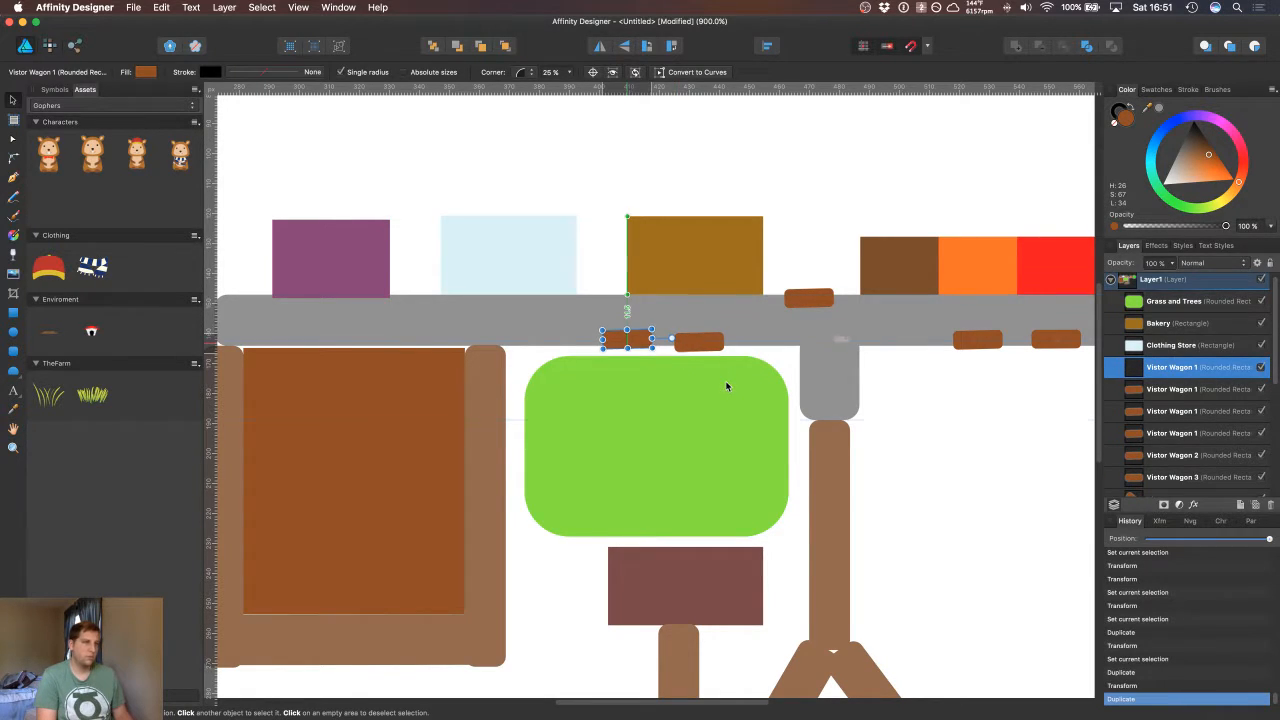
key(Escape)
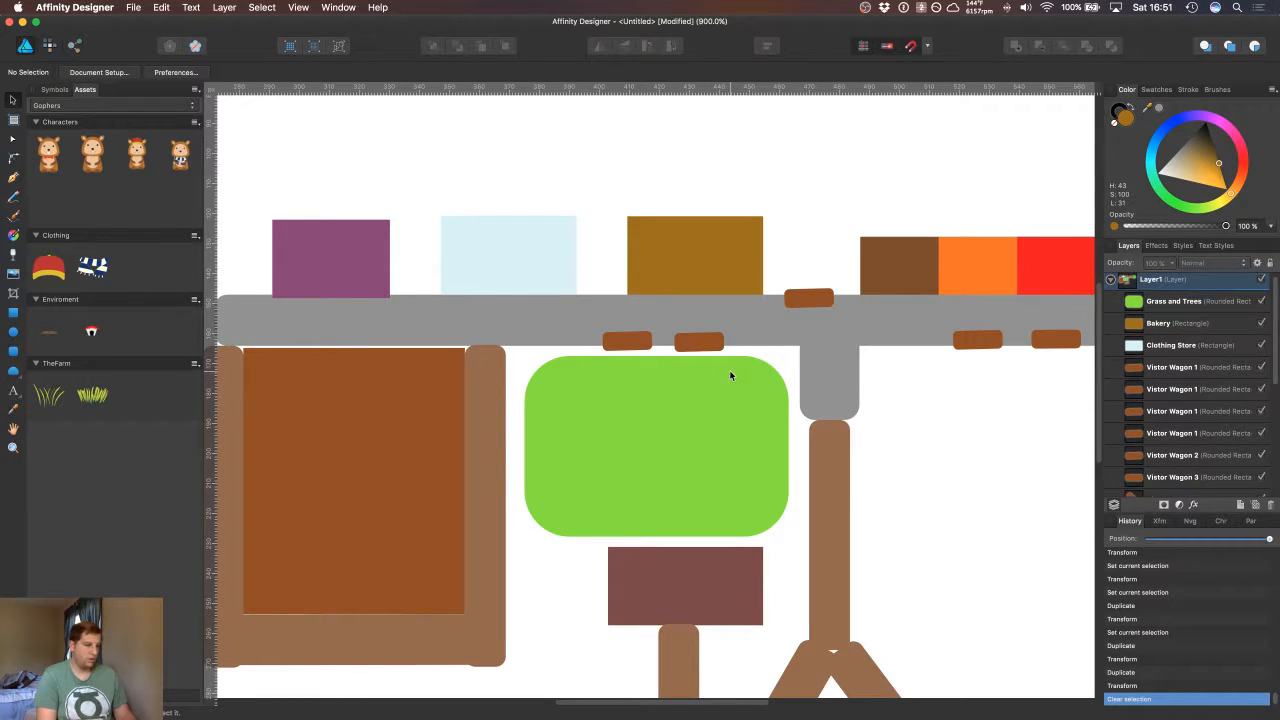
Step: Undo the extra wagon duplicates and their move, and clear the selection
key(super+z)
key(super+z)
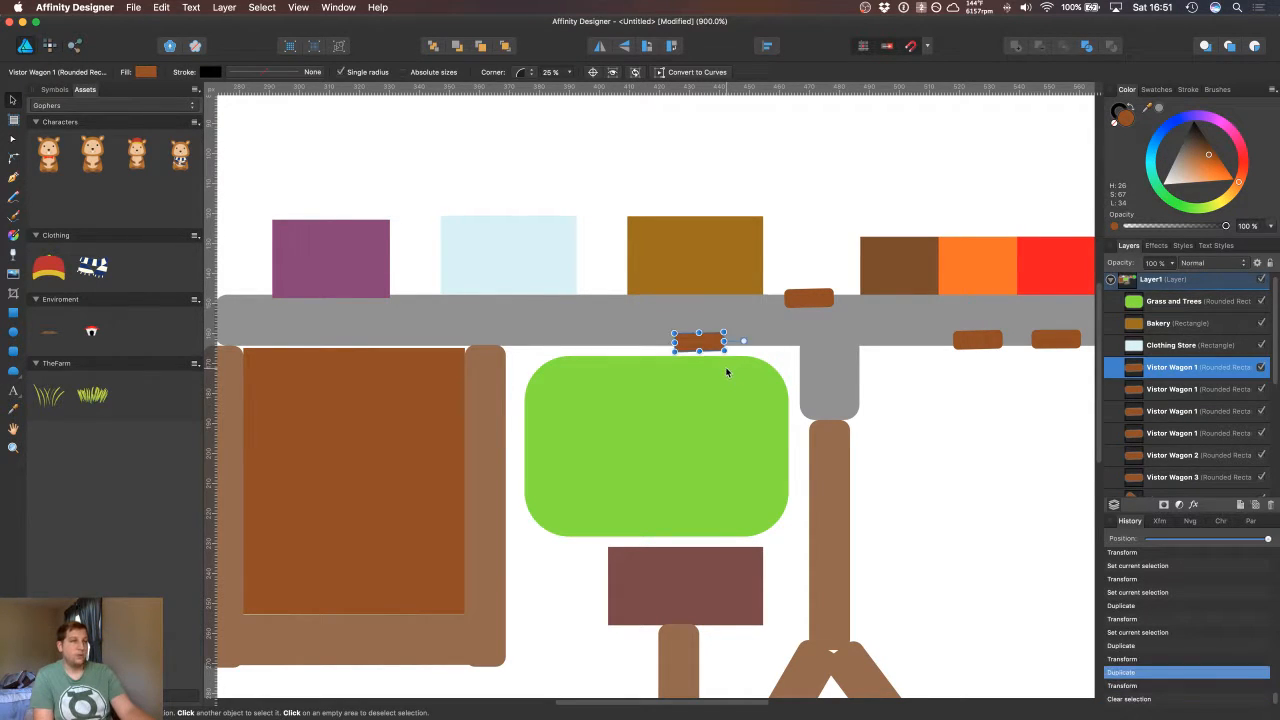
key(super+z)
key(super+z)
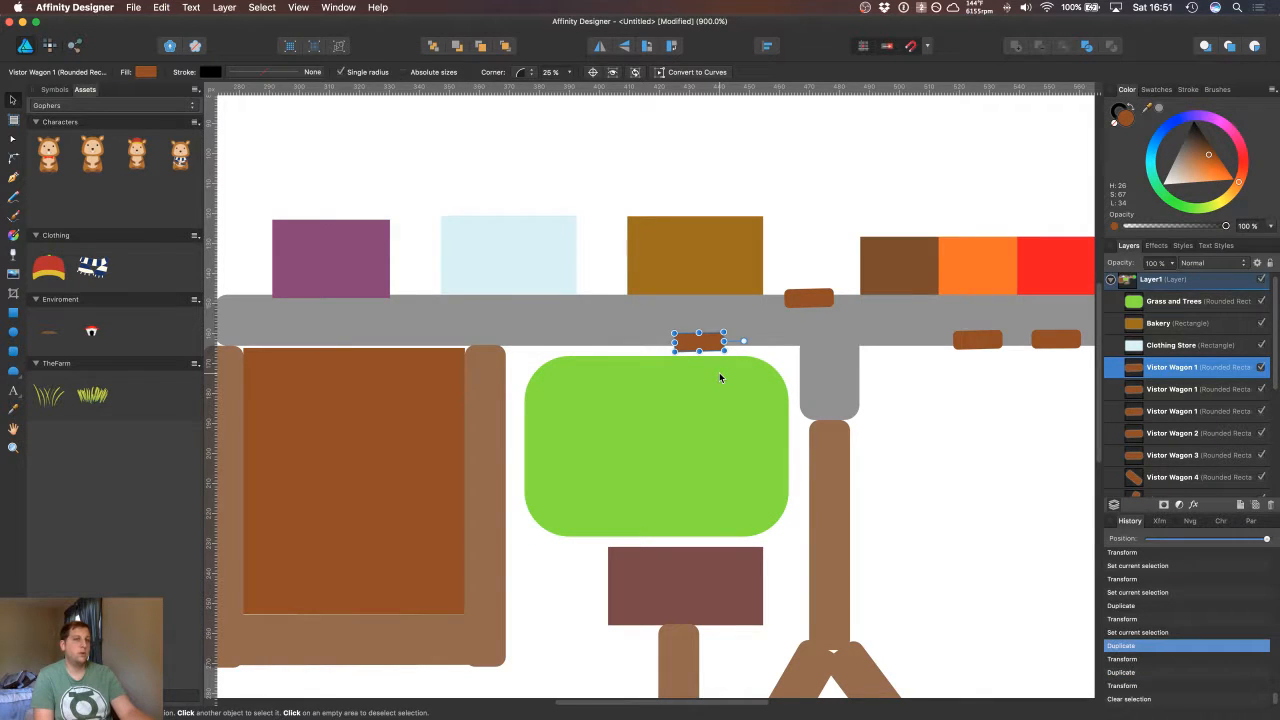
key(super+z)
drag(705, 343, 783, 355)
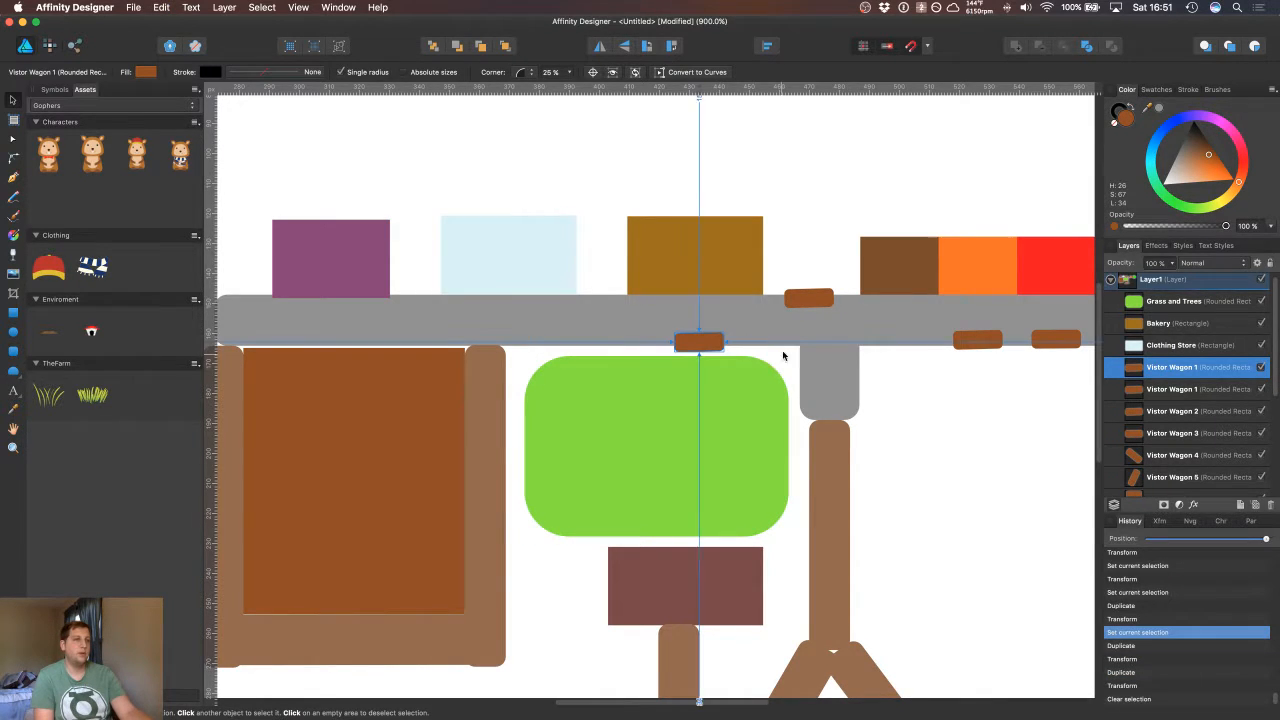
click(913, 442)
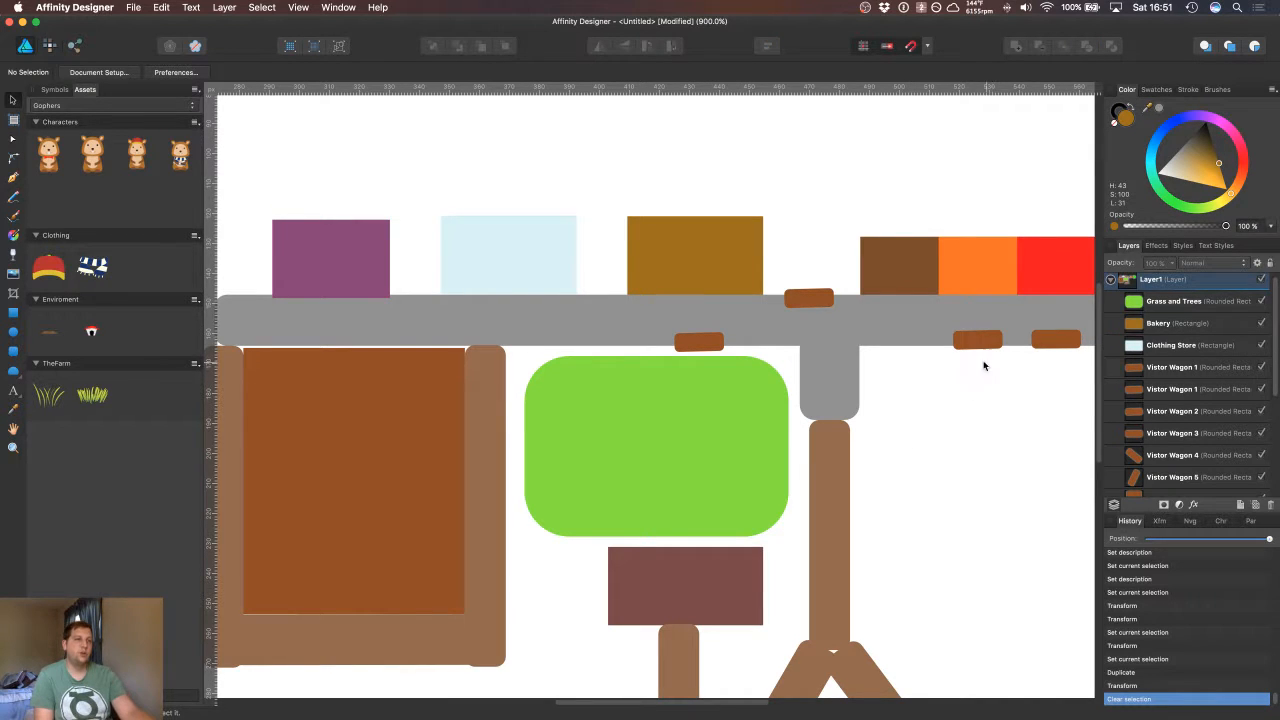
click(700, 341)
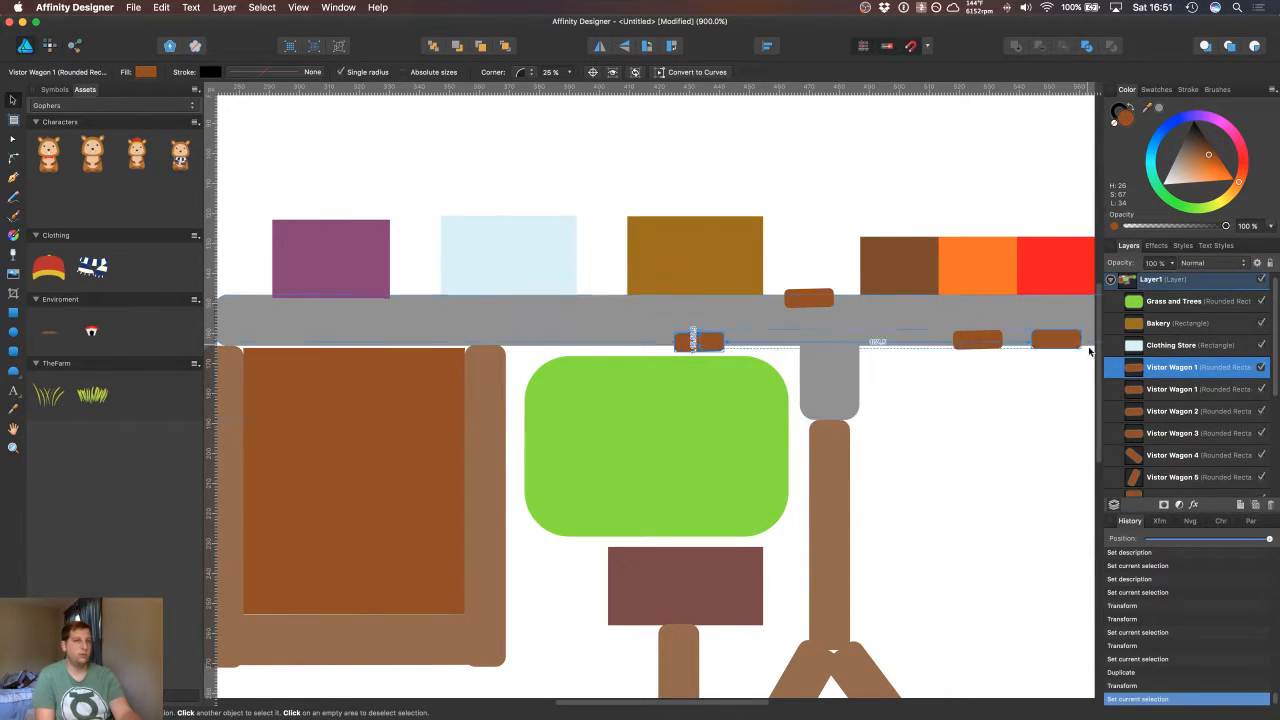
double_click(1149, 370)
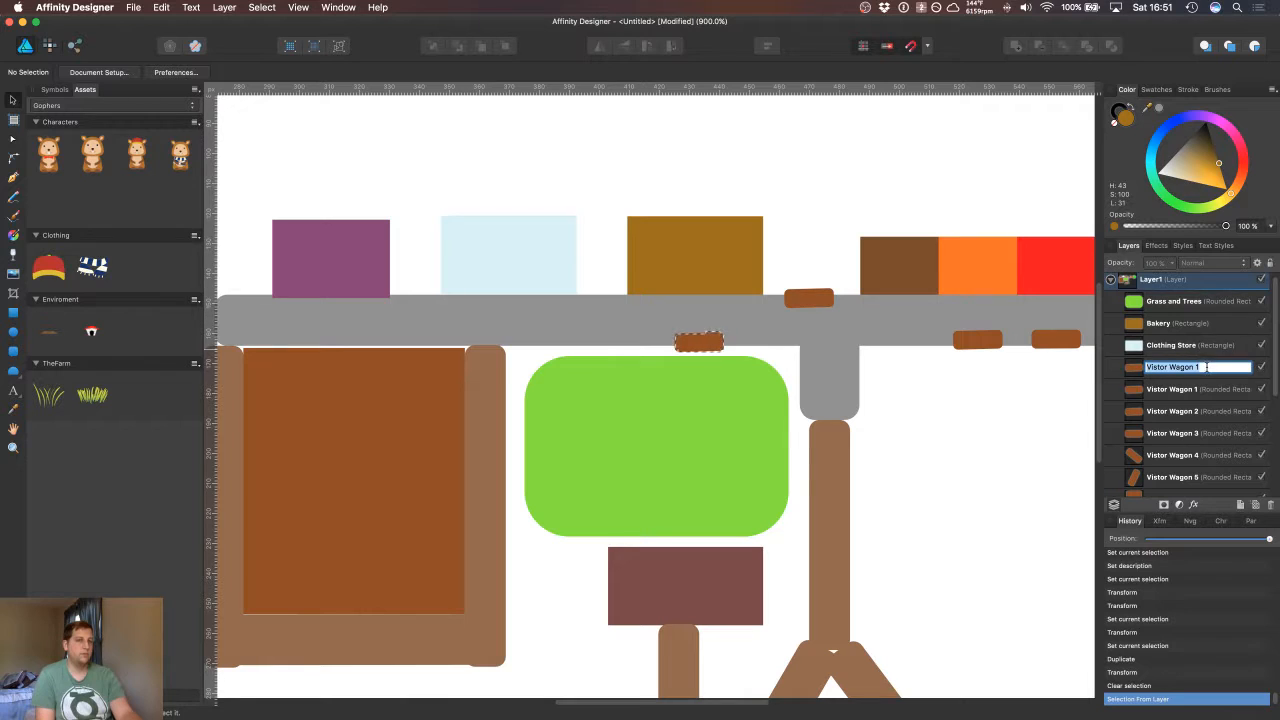
key(Return)
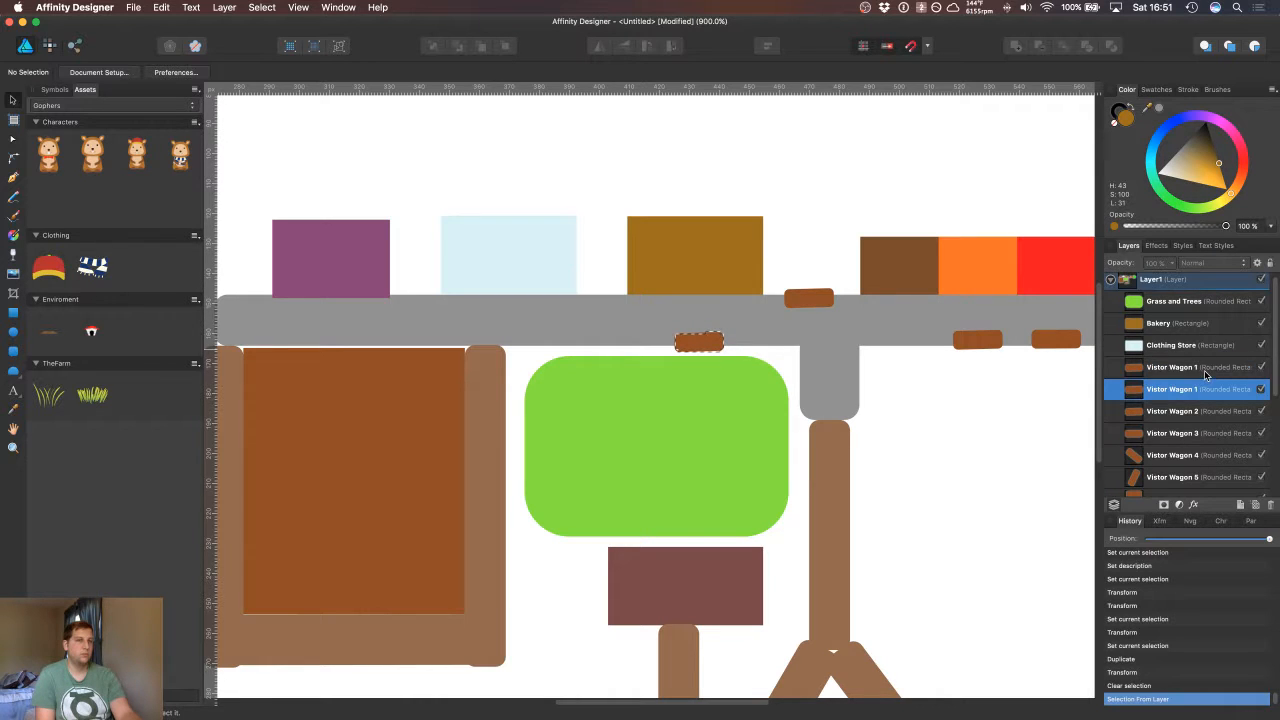
click(1196, 377)
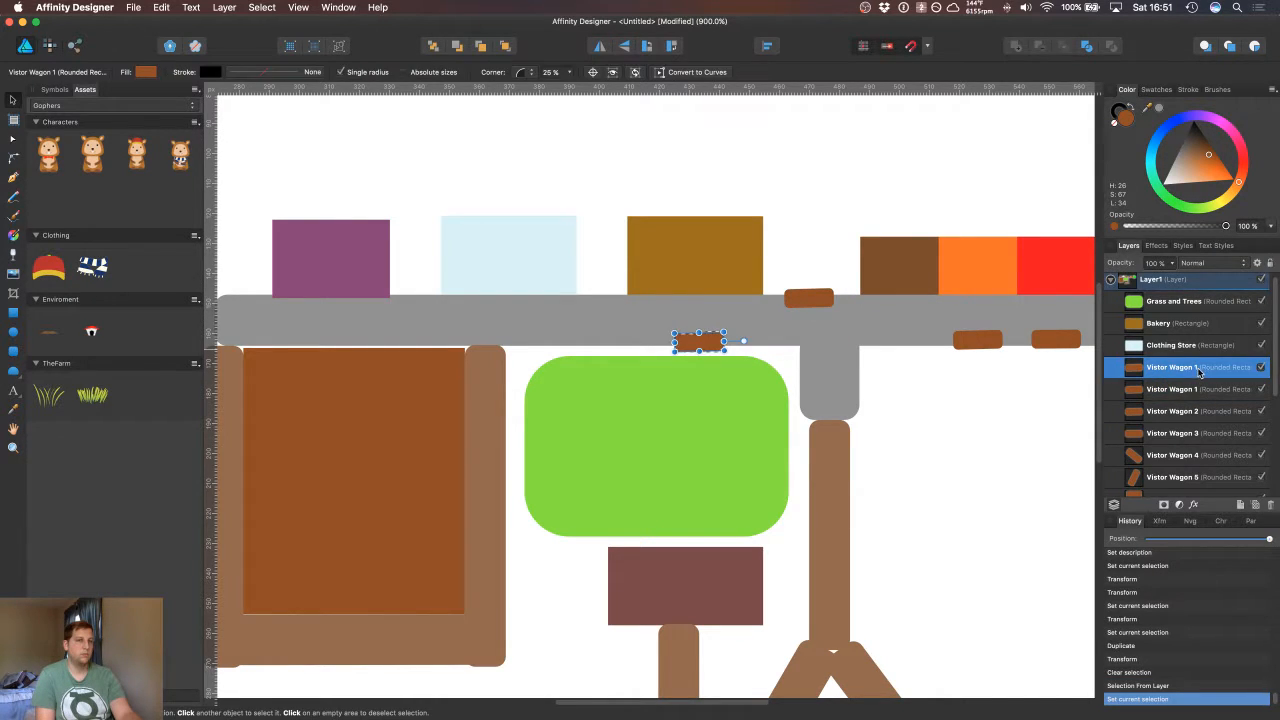
double_click(1196, 378)
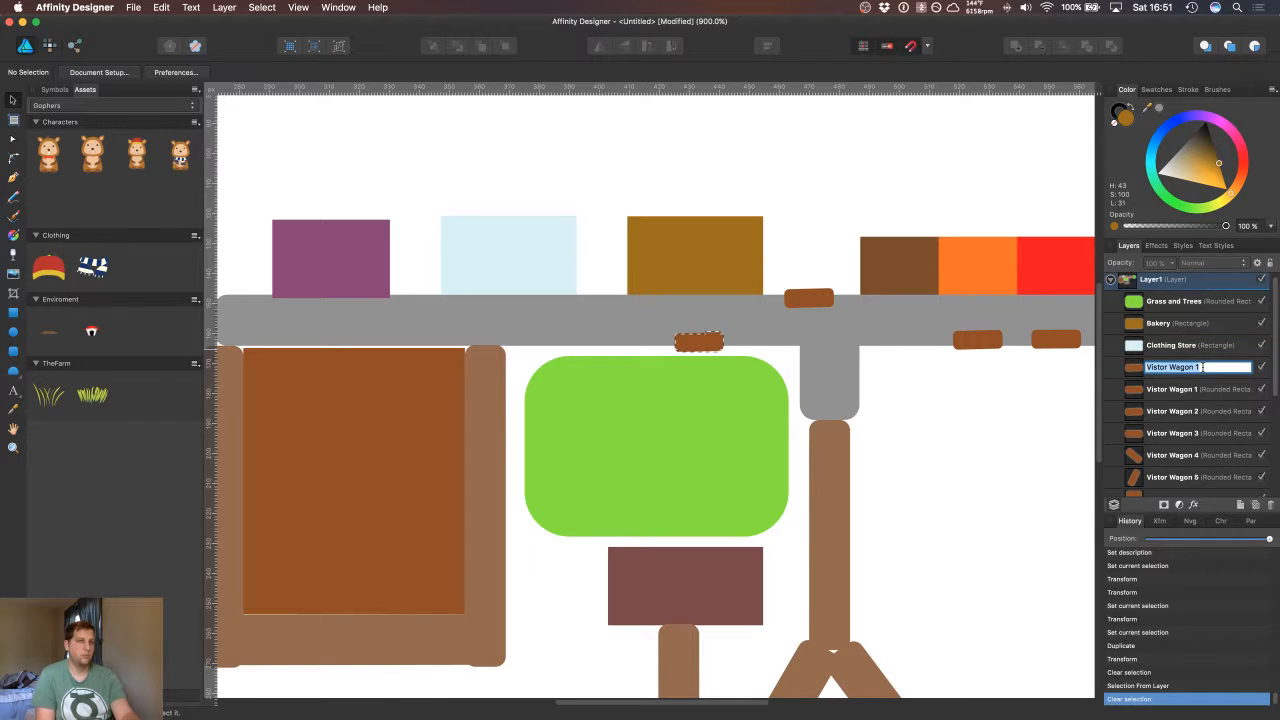
click(1046, 384)
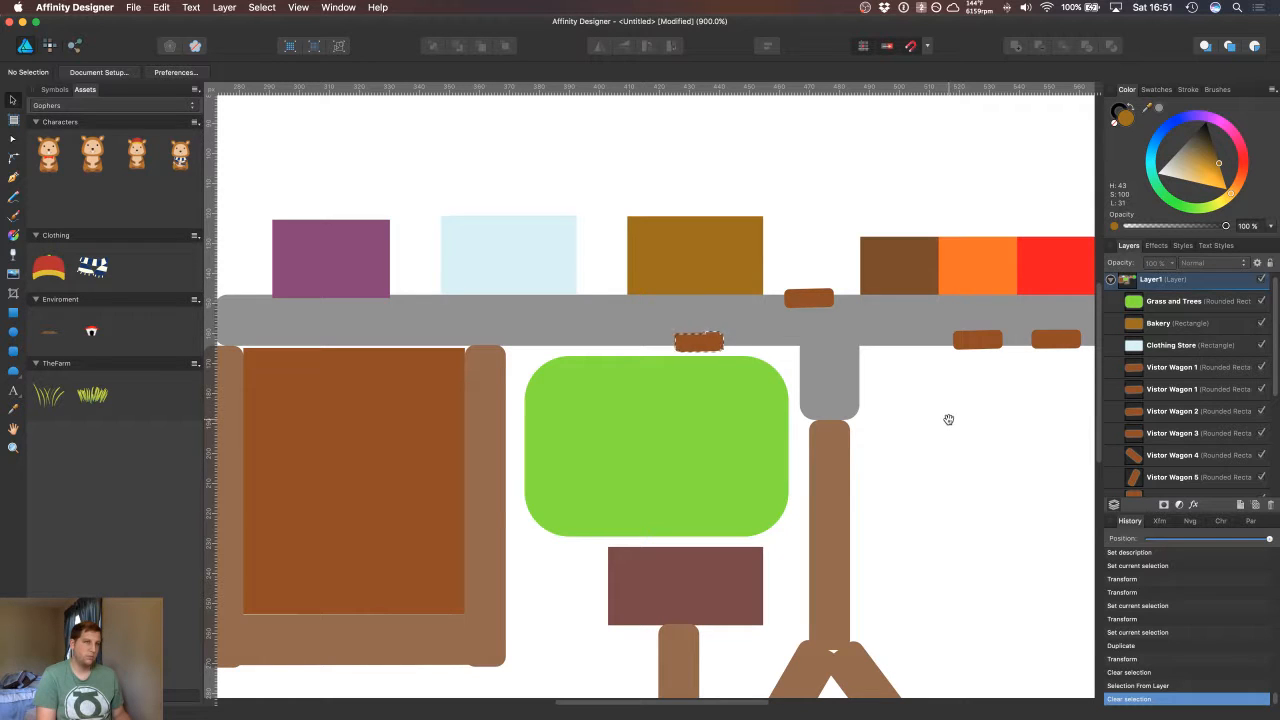
scroll(950, 416, up, 1)
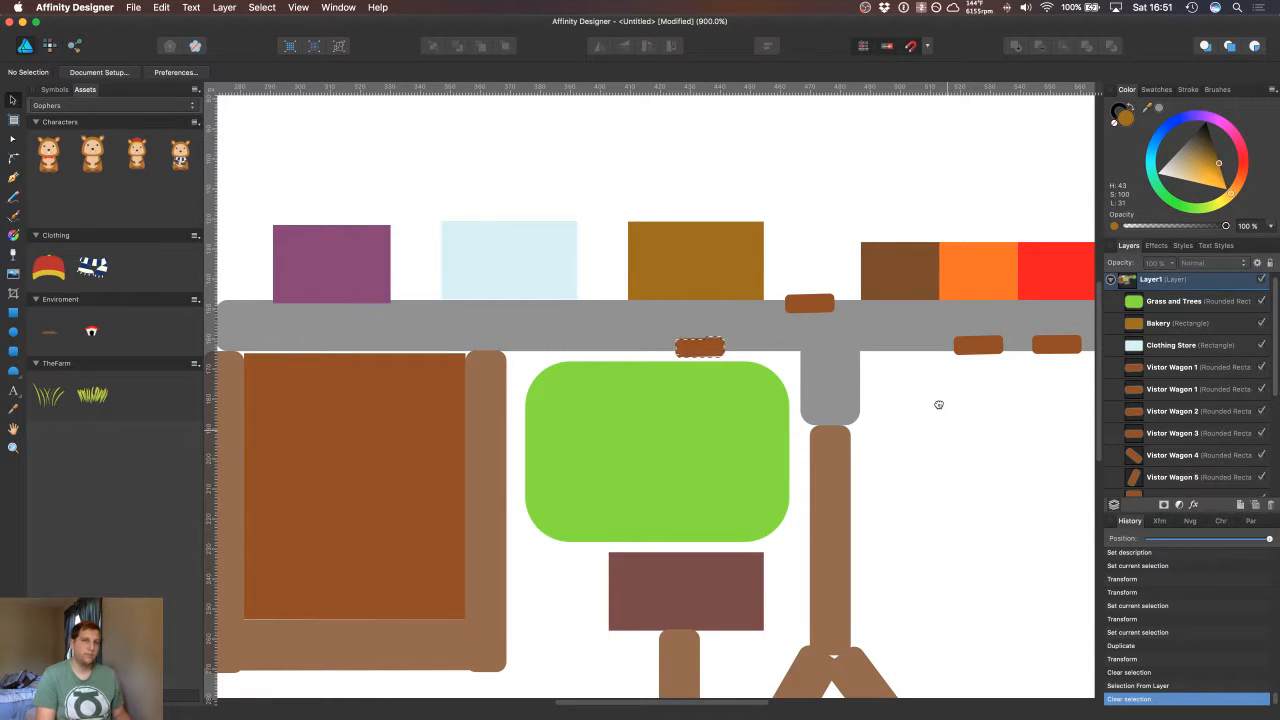
scroll(940, 409, down, 1)
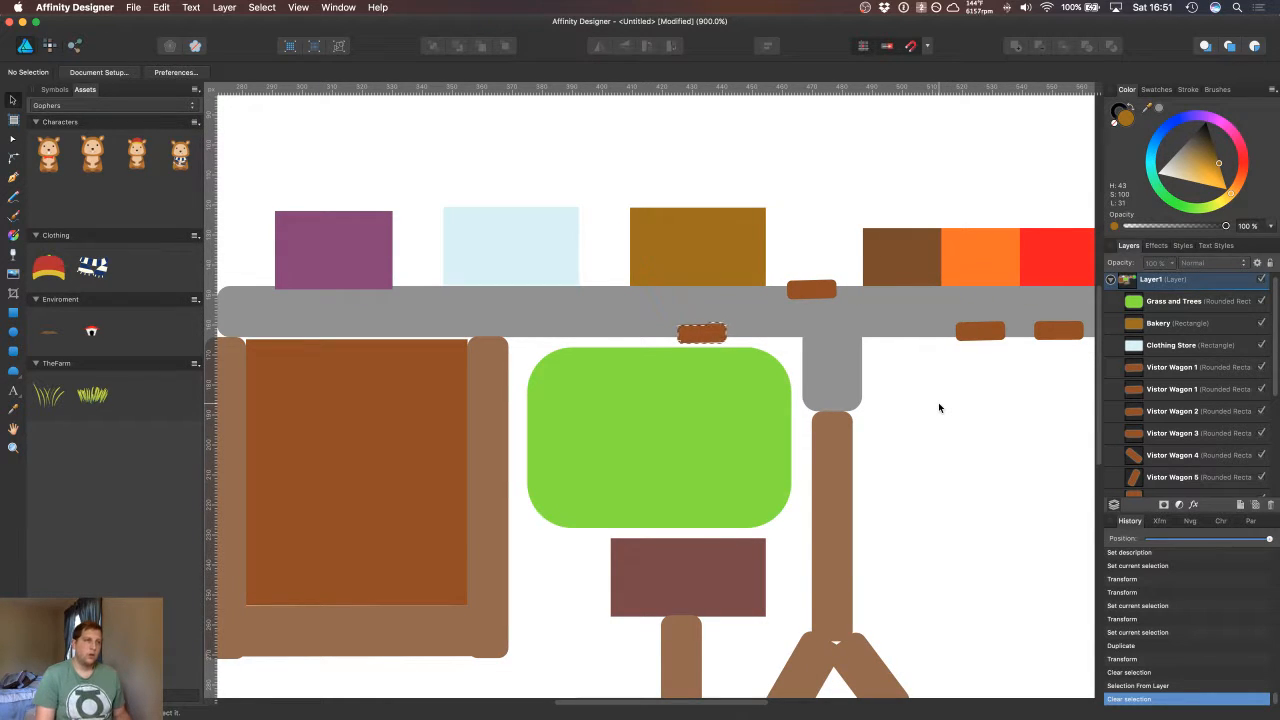
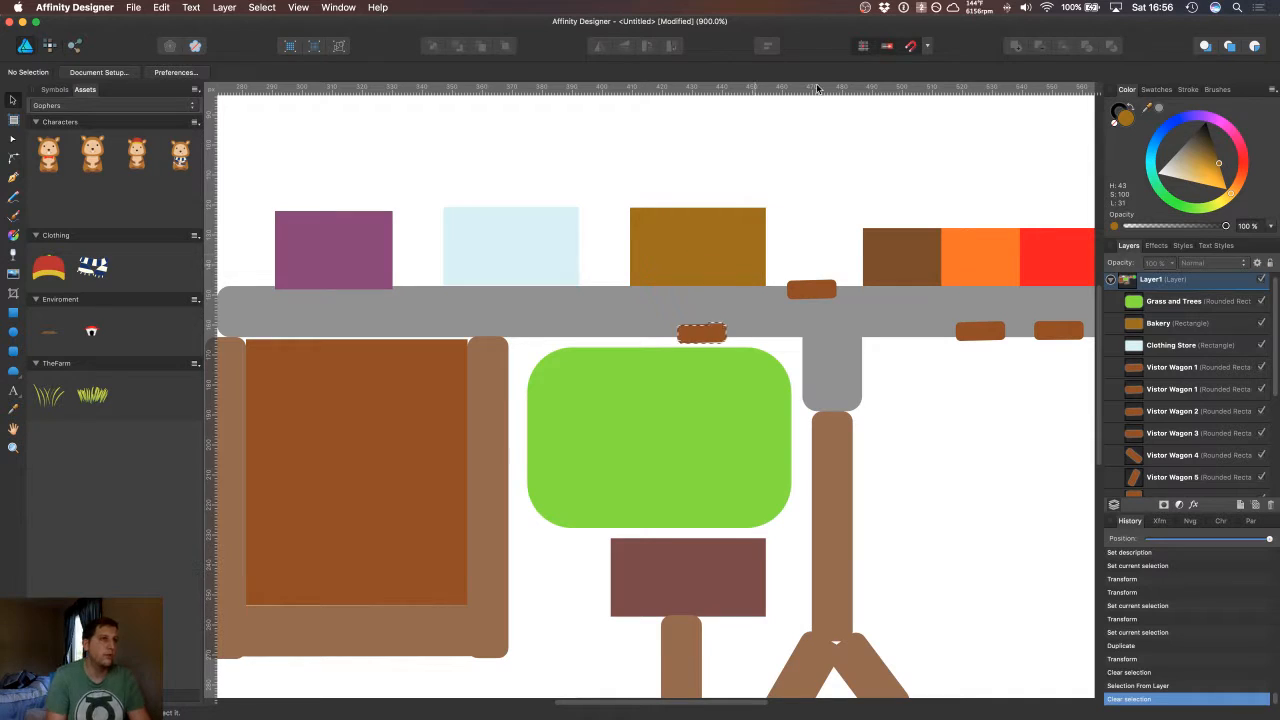
Step: Start saving the untitled document and browse to the Worlds folder inside the Design folder
key(super+s)
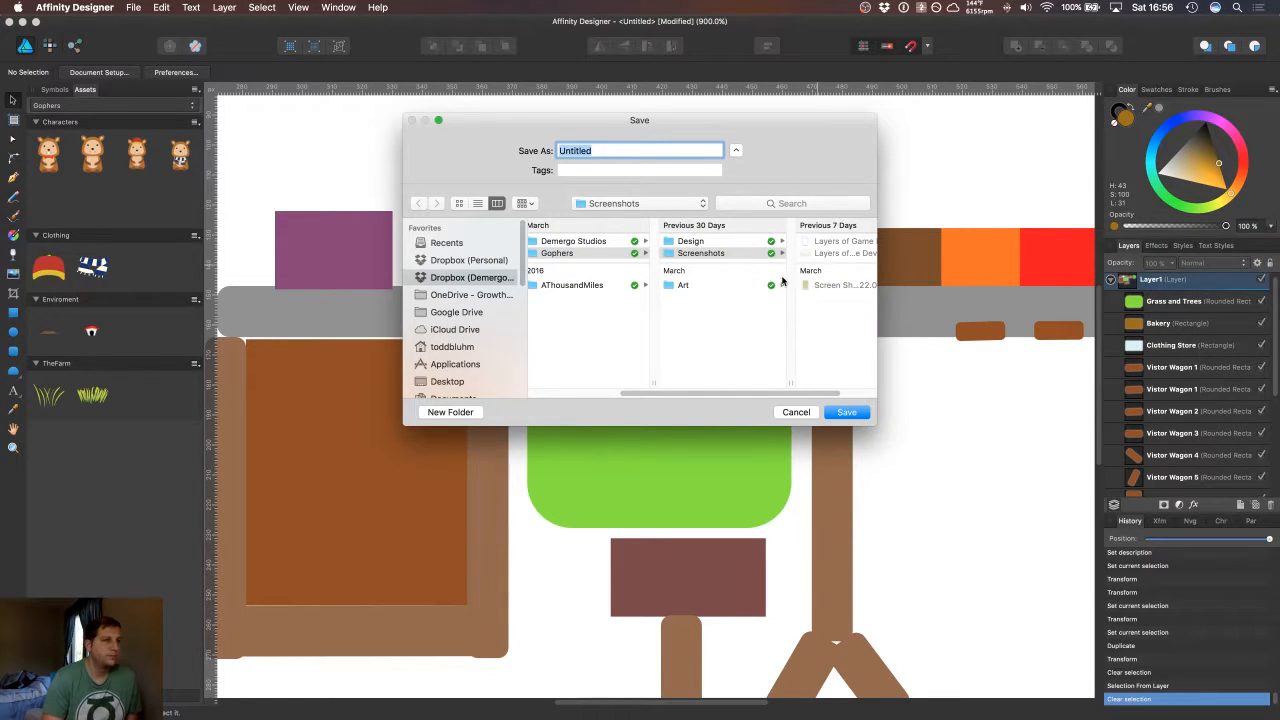
click(724, 250)
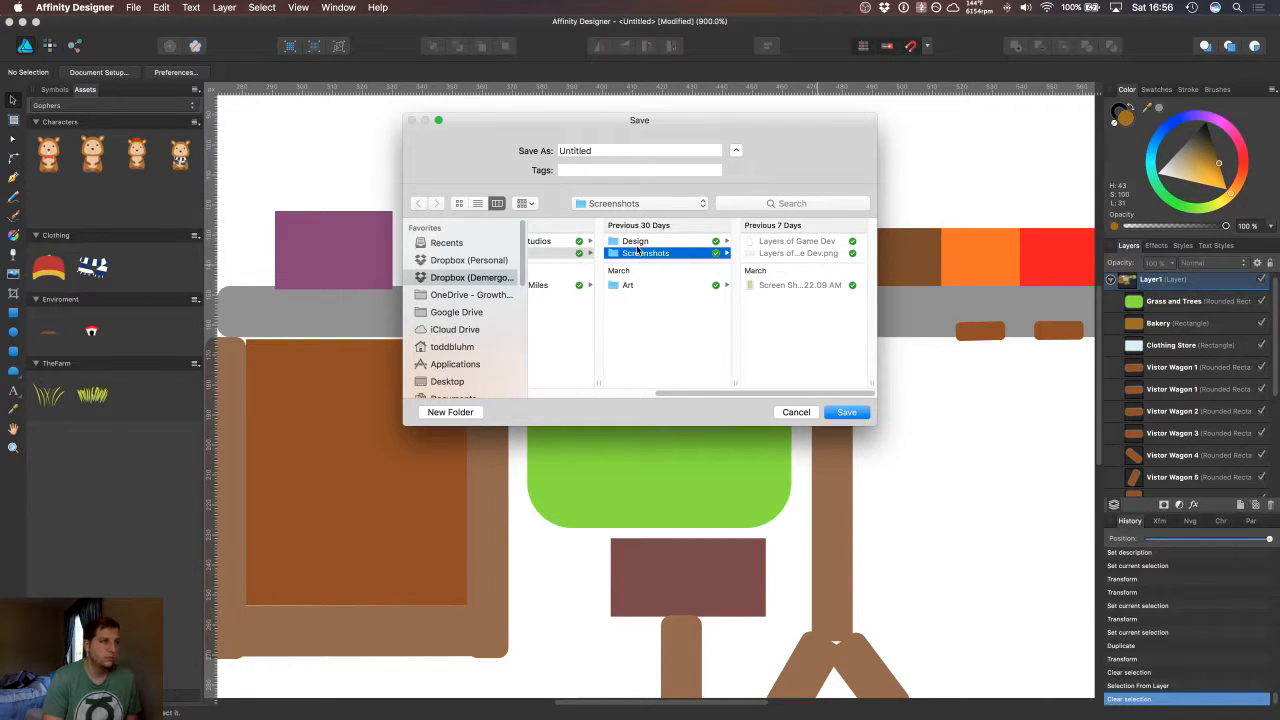
click(638, 320)
click(692, 243)
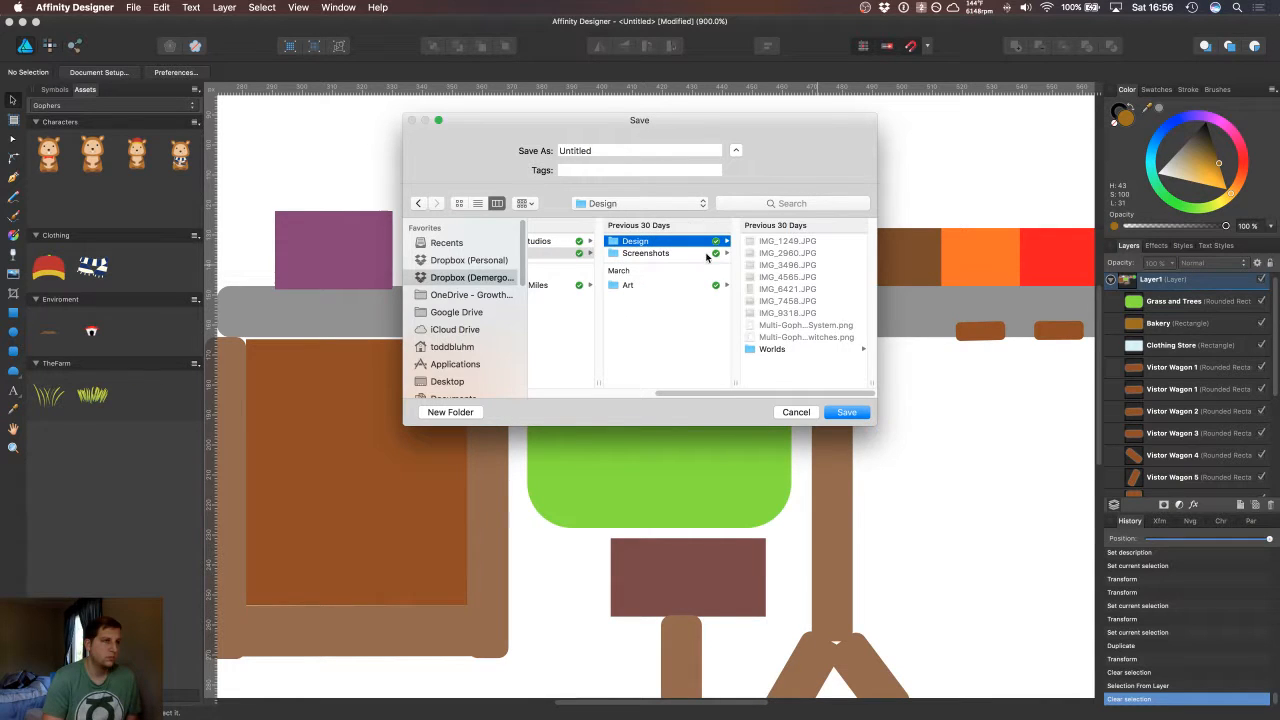
click(768, 349)
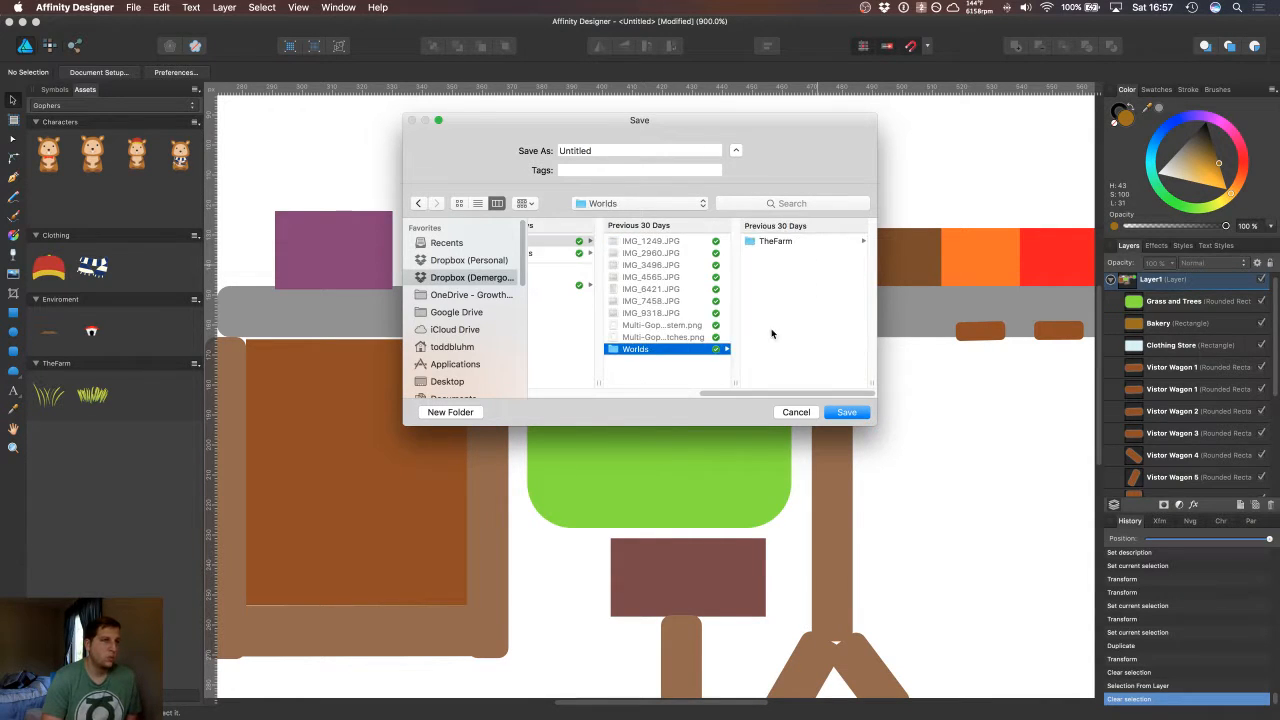
click(773, 243)
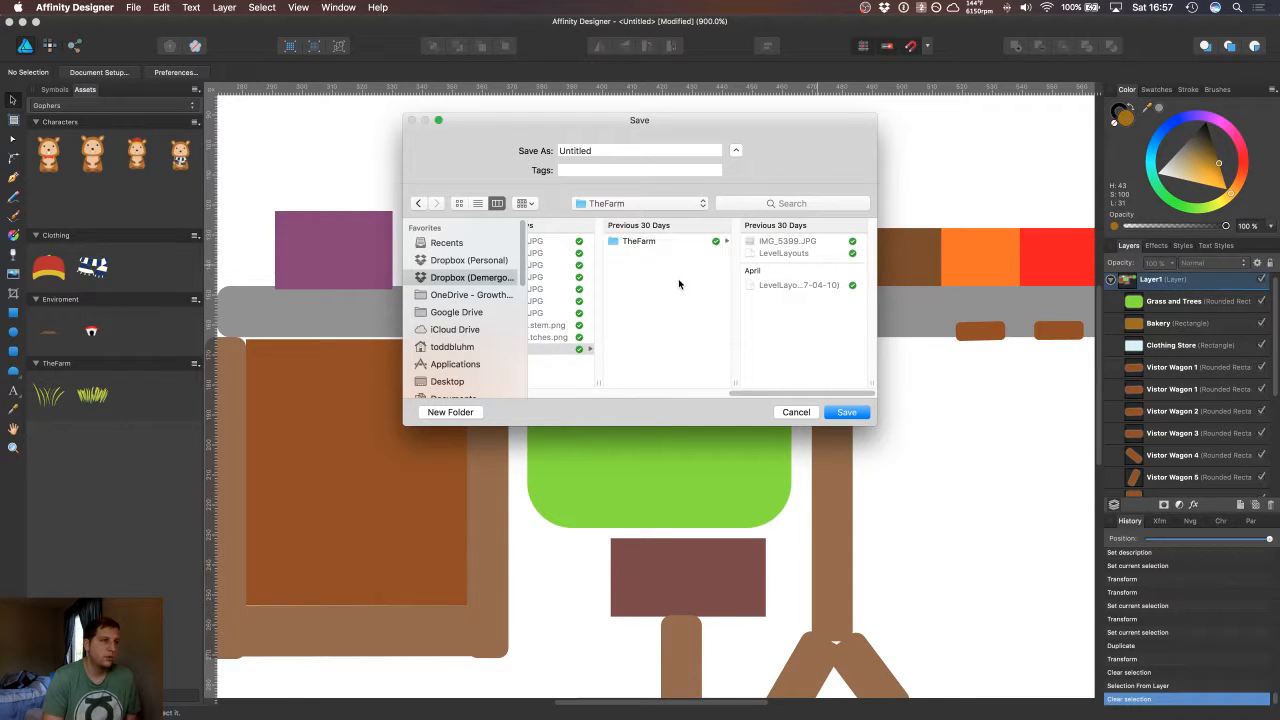
click(680, 287)
click(707, 244)
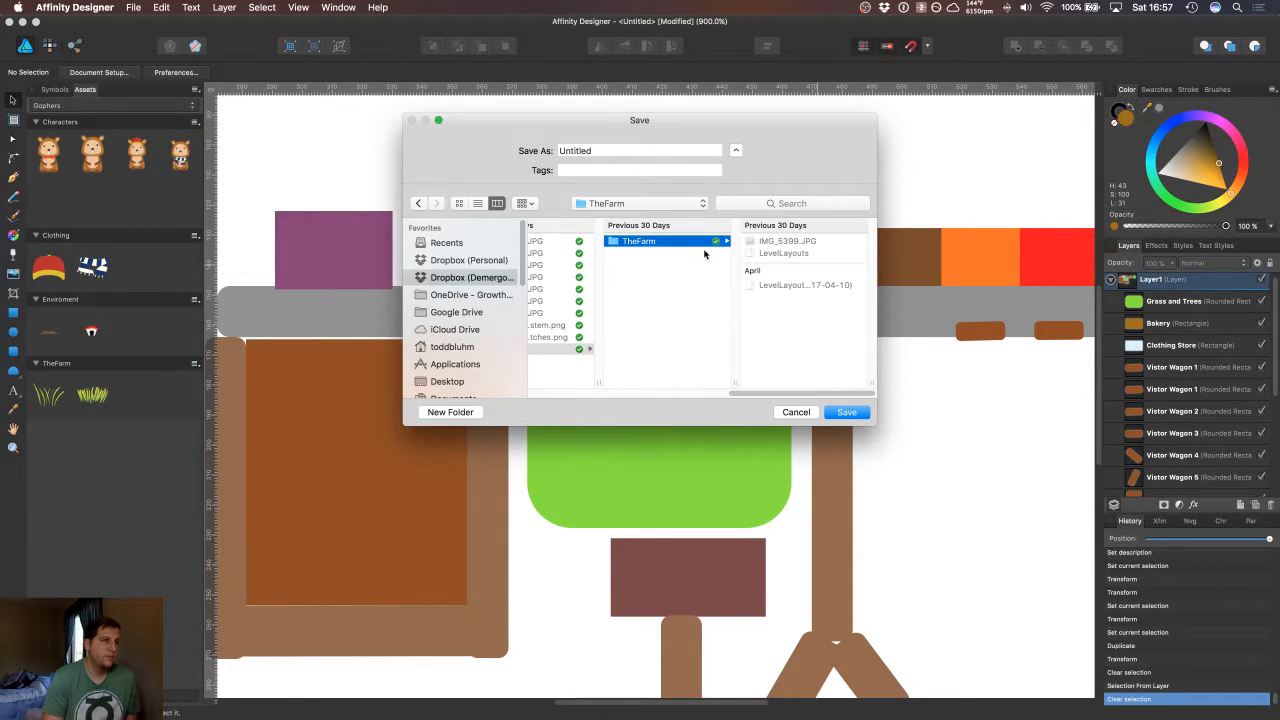
click(680, 281)
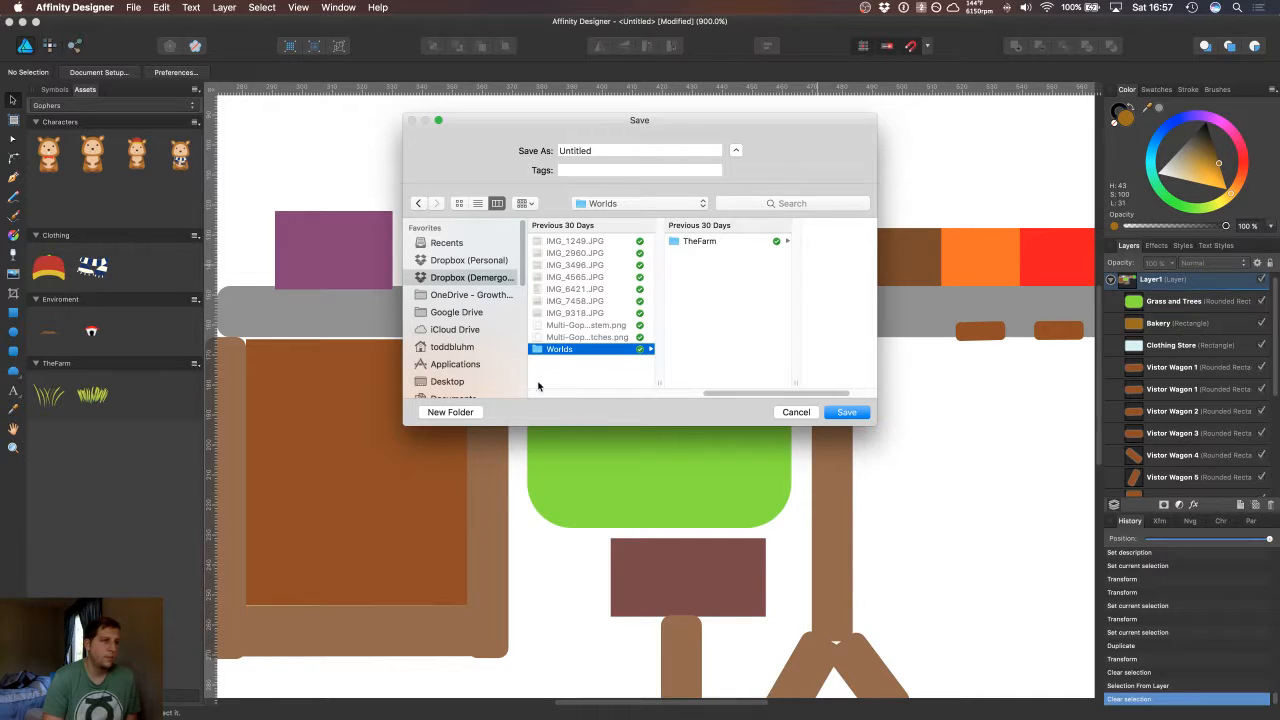
Step: Create a new folder named Mossborough inside the Worlds folder
click(479, 413)
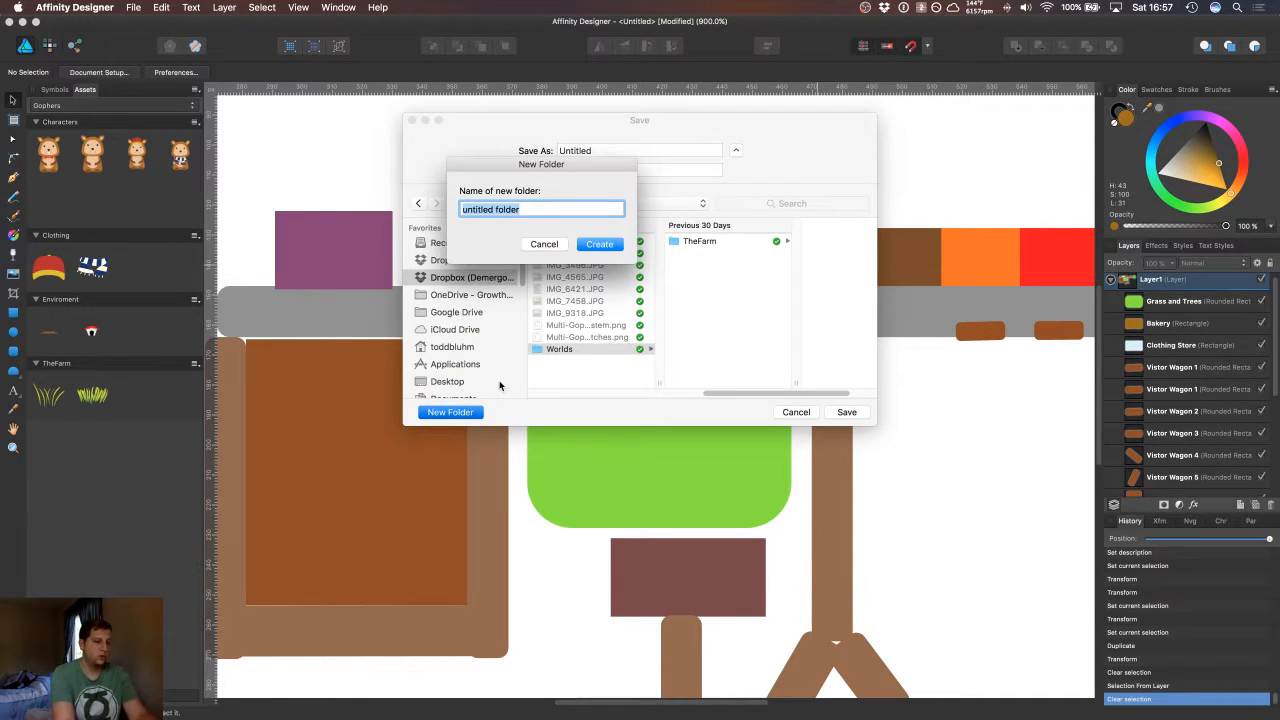
text(M)
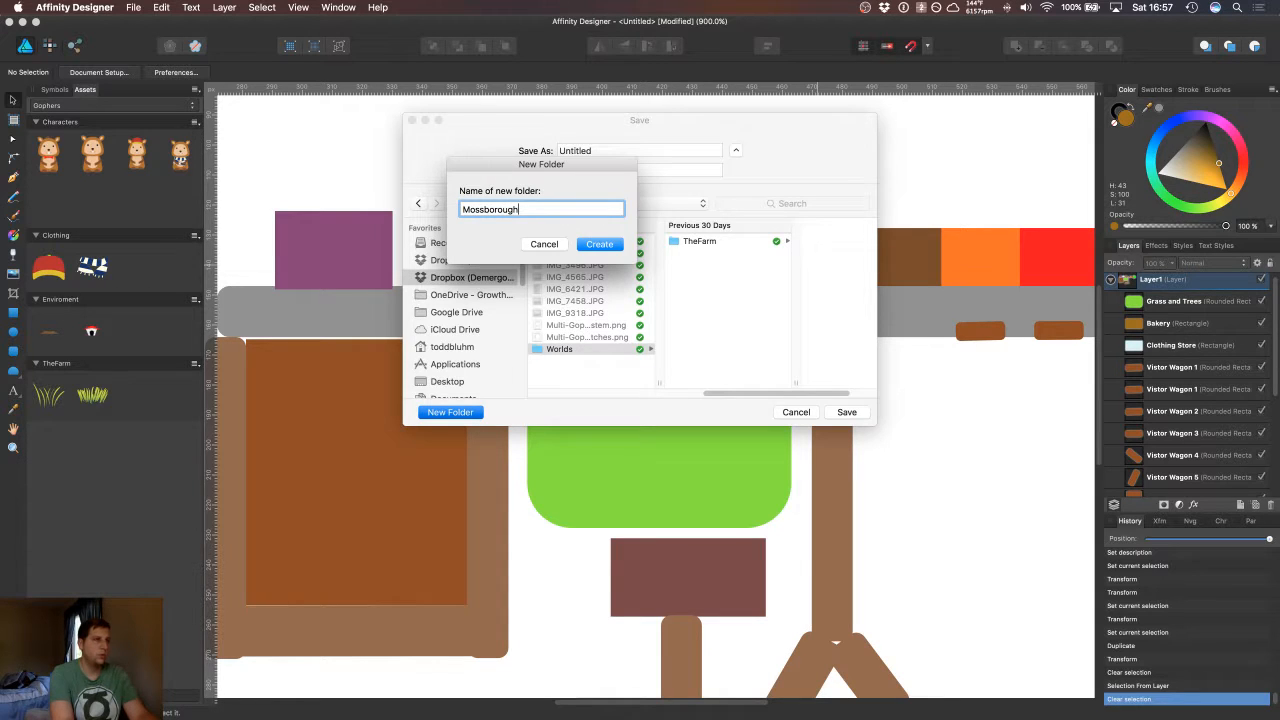
text(ossborough)
key(Return)
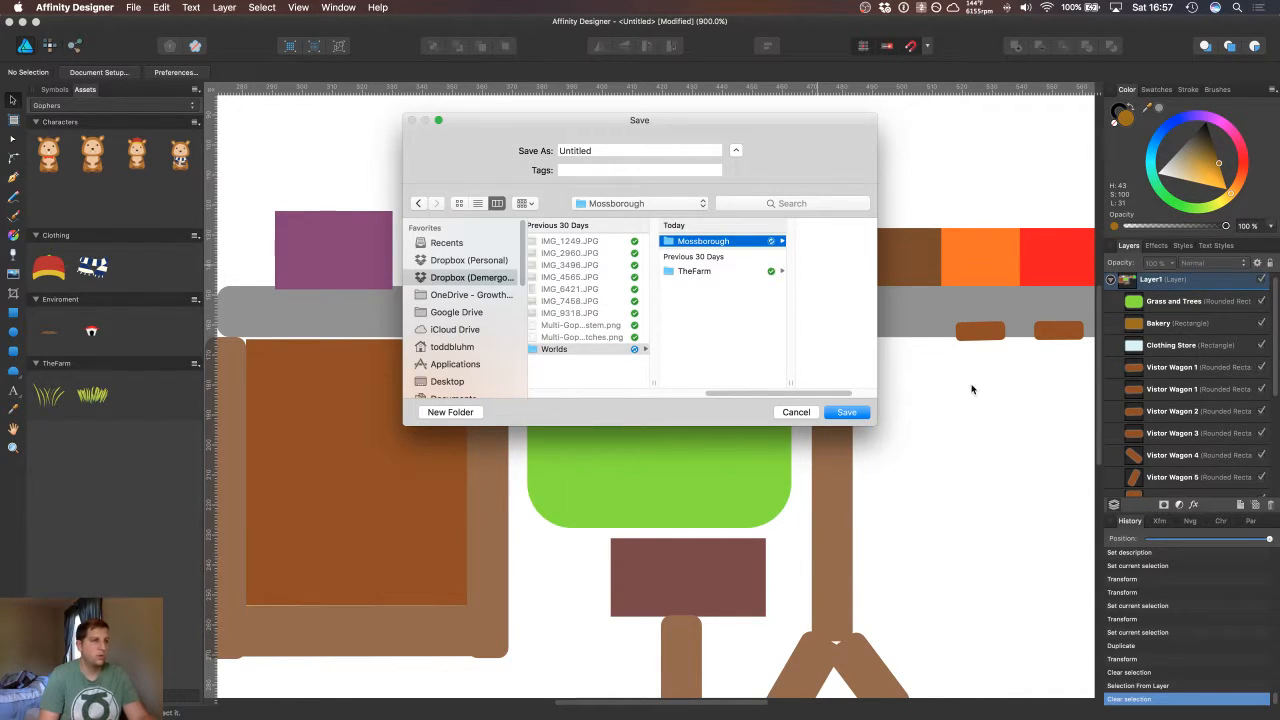
Step: Name the document Layout and save it in the Mossborough folder
click(565, 148)
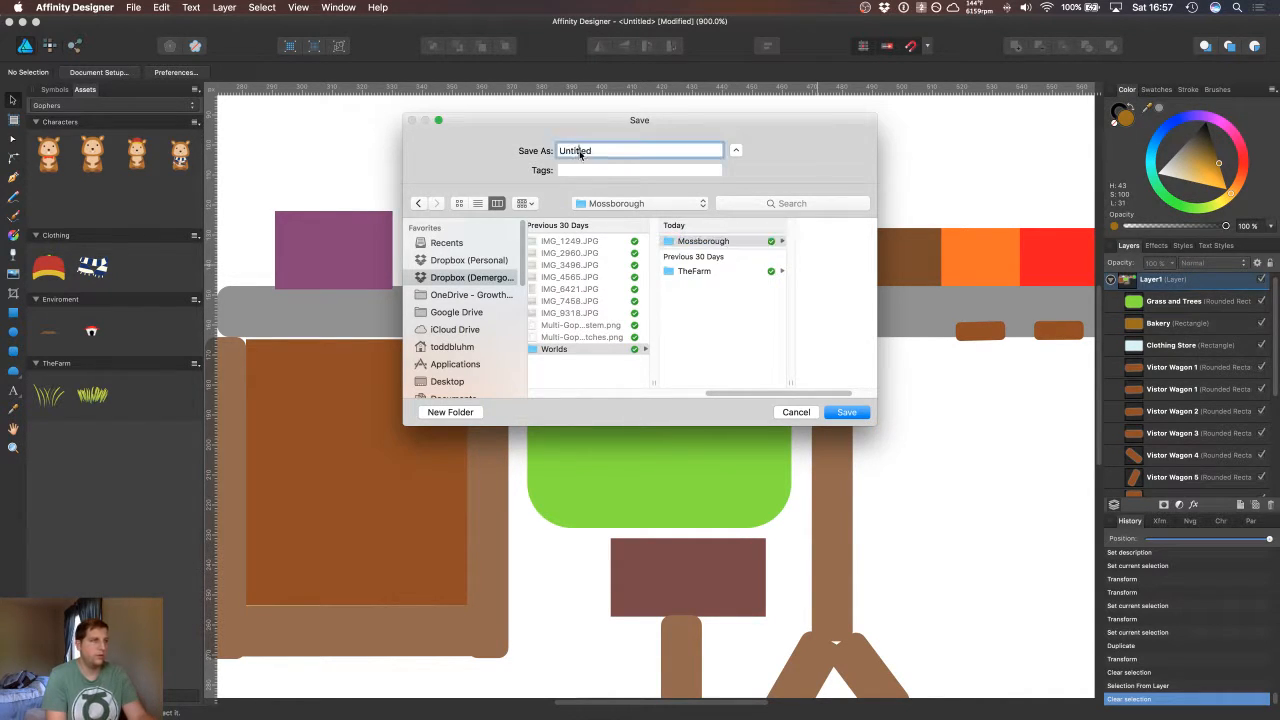
double_click(565, 148)
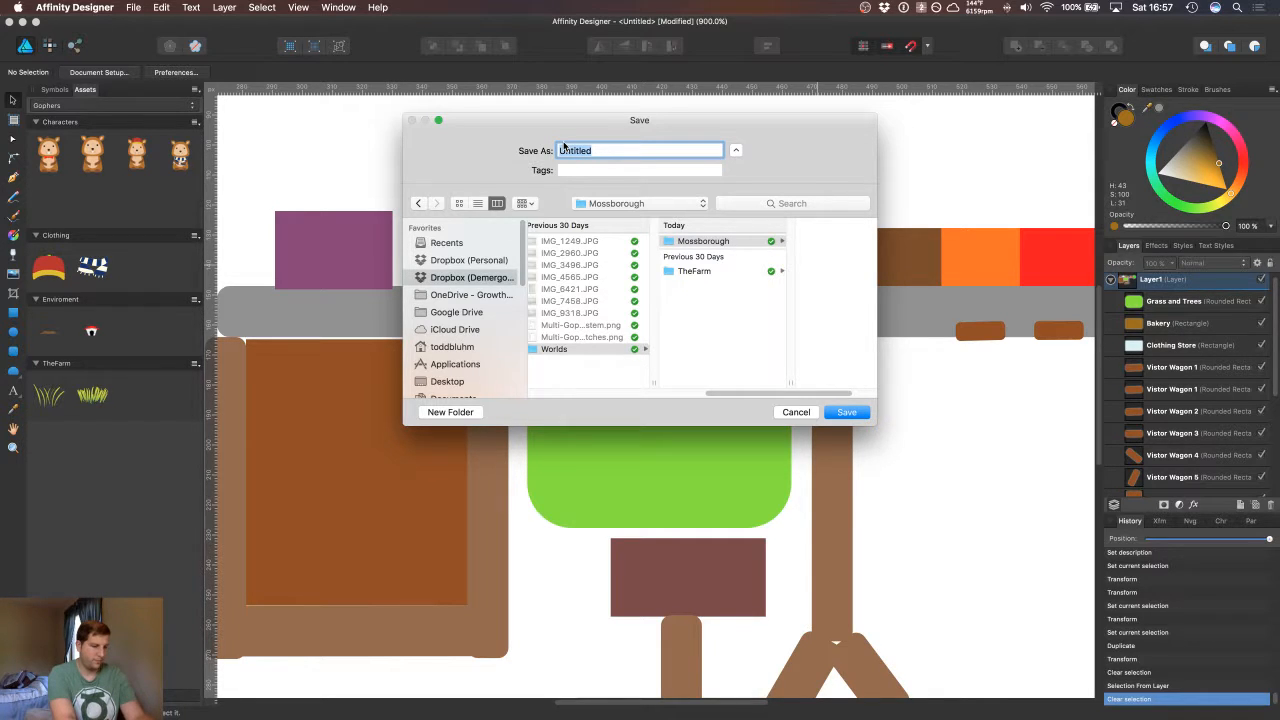
text(Layout)
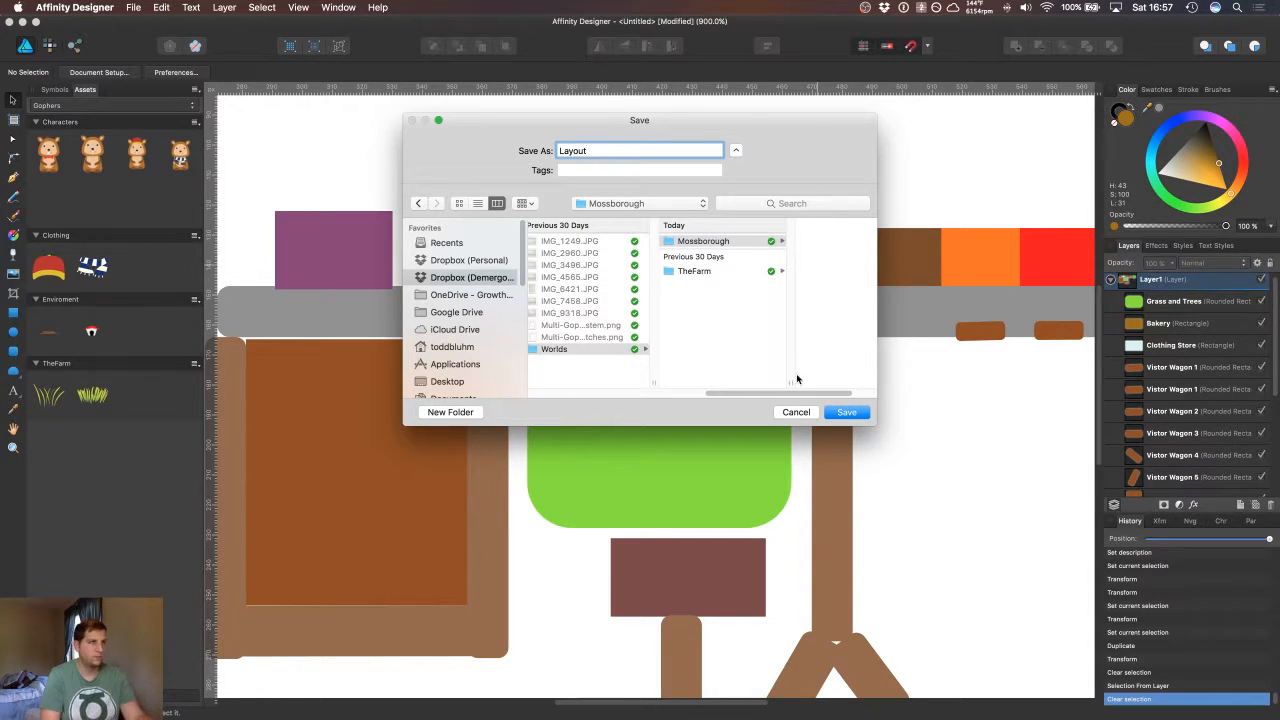
click(847, 412)
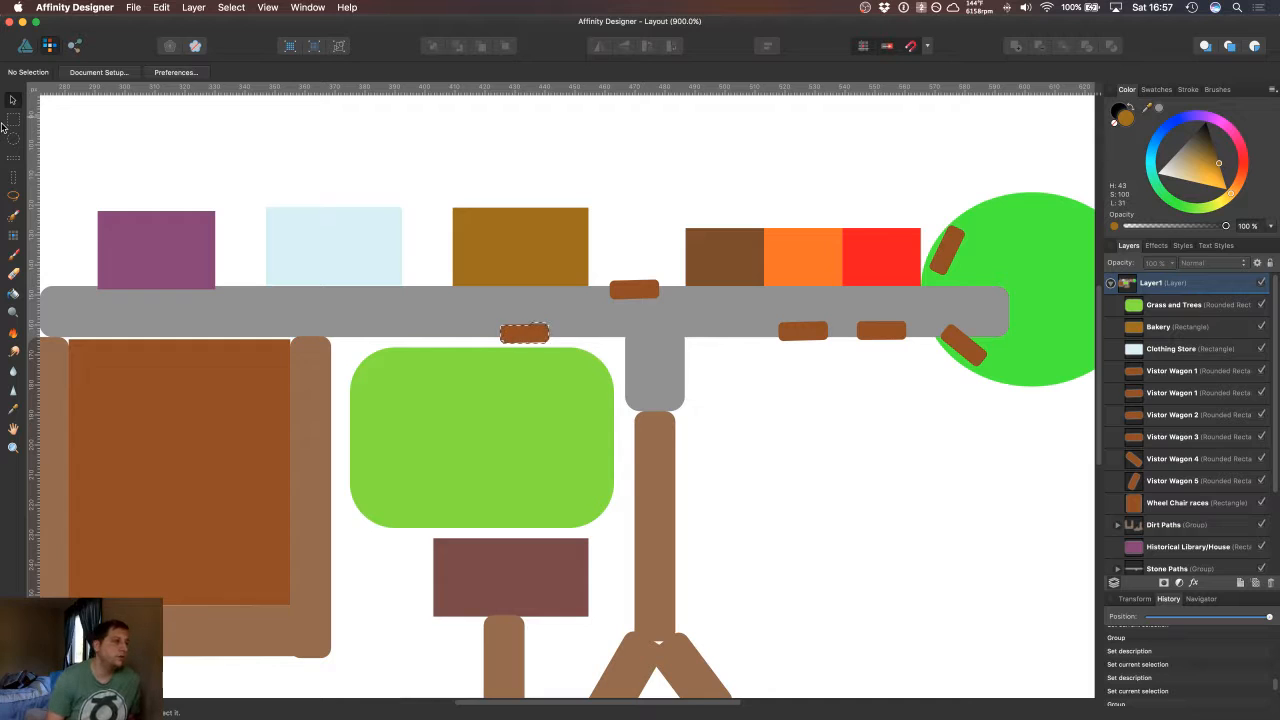
Step: Clear the leftover pixel selection around the wagon below the Bakery using the rectangular marquee, and return to the Move tool
click(13, 118)
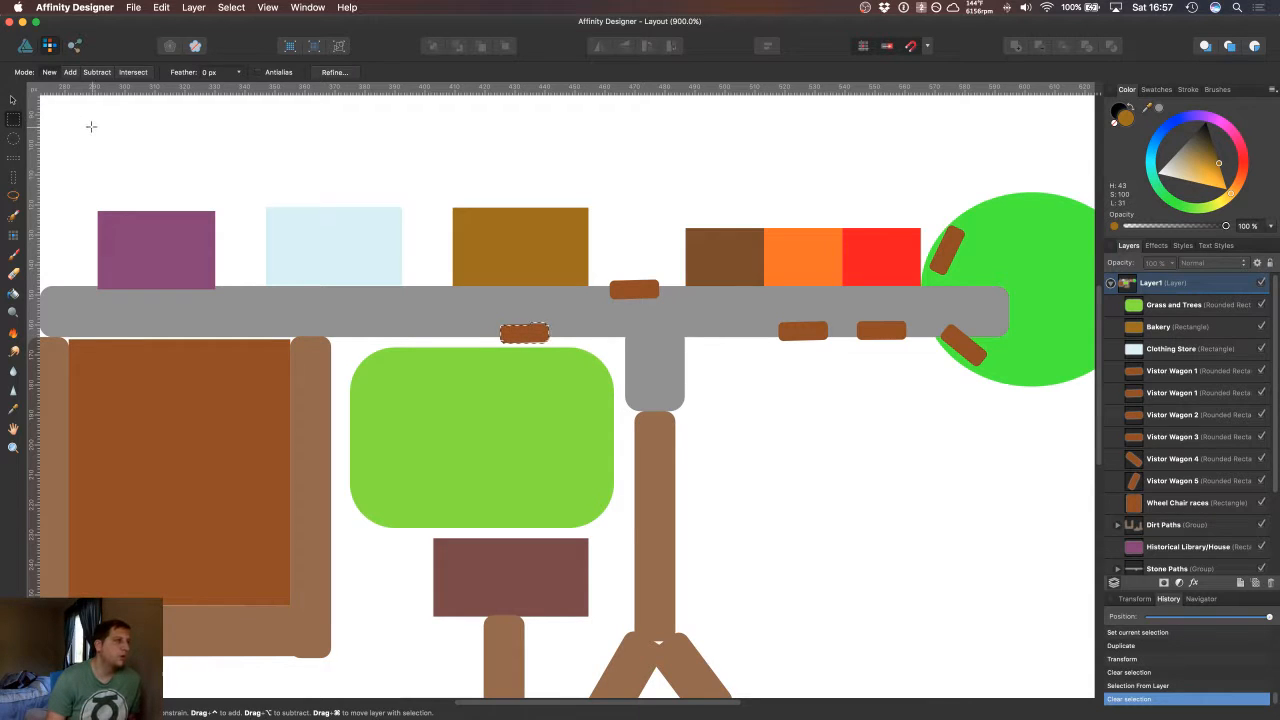
drag(91, 126, 137, 150)
click(162, 145)
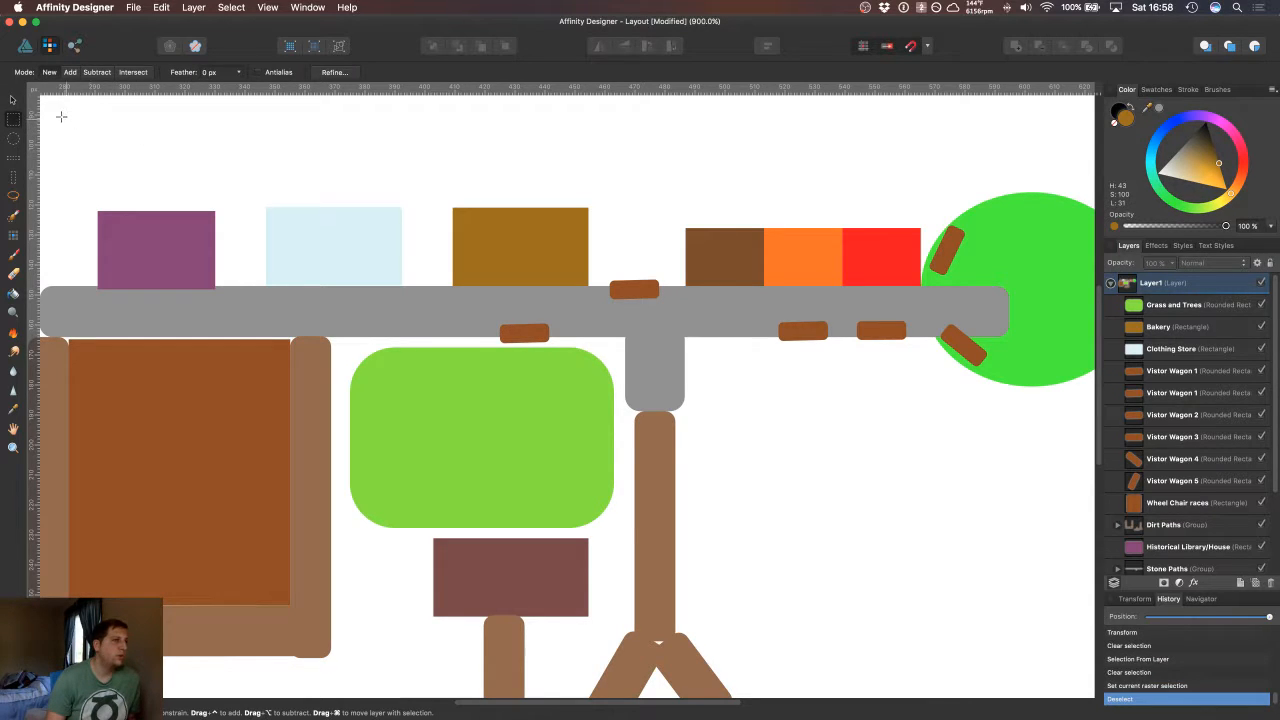
click(13, 100)
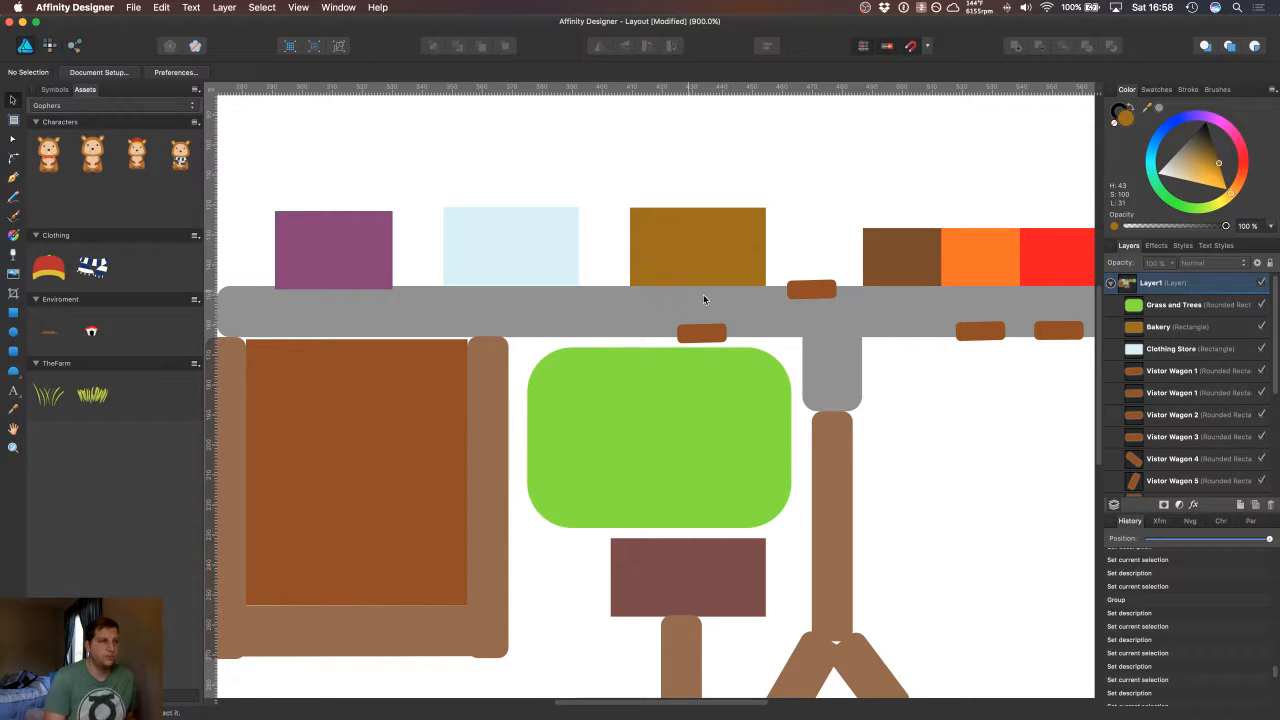
Step: Rename the layer of the wagon below the Bakery as Vistor Wagon 6
click(688, 335)
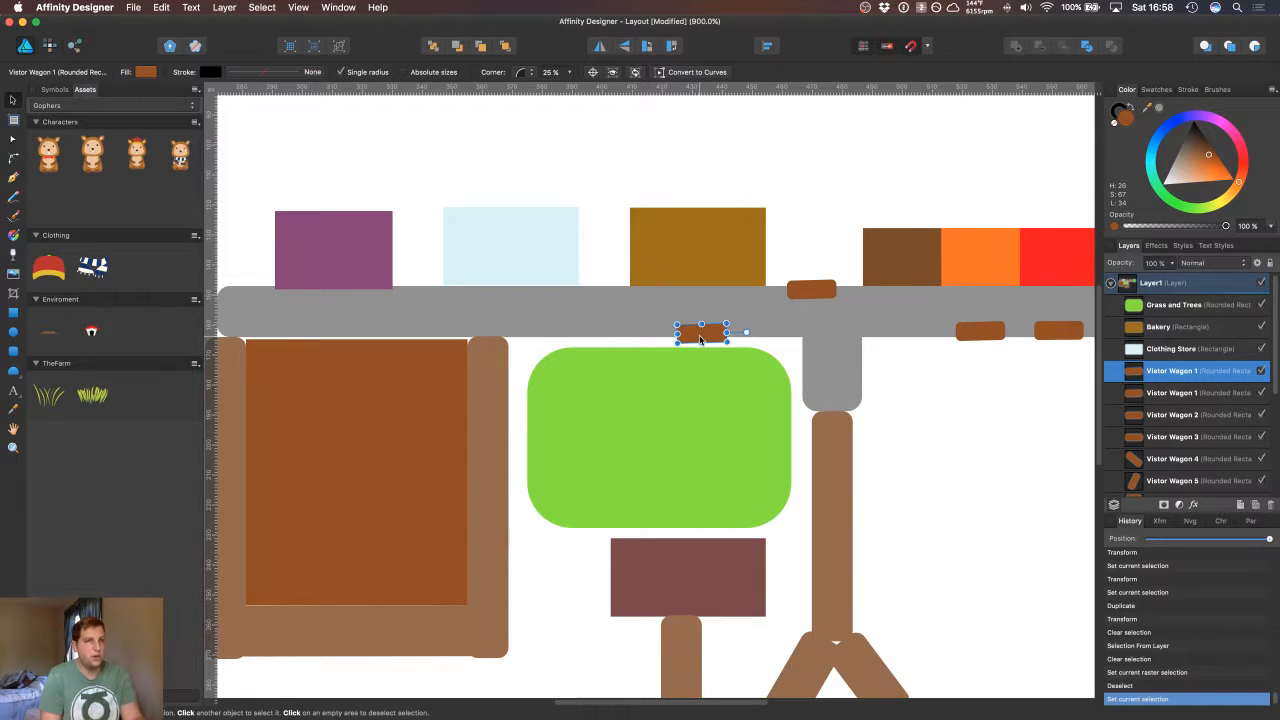
double_click(1195, 371)
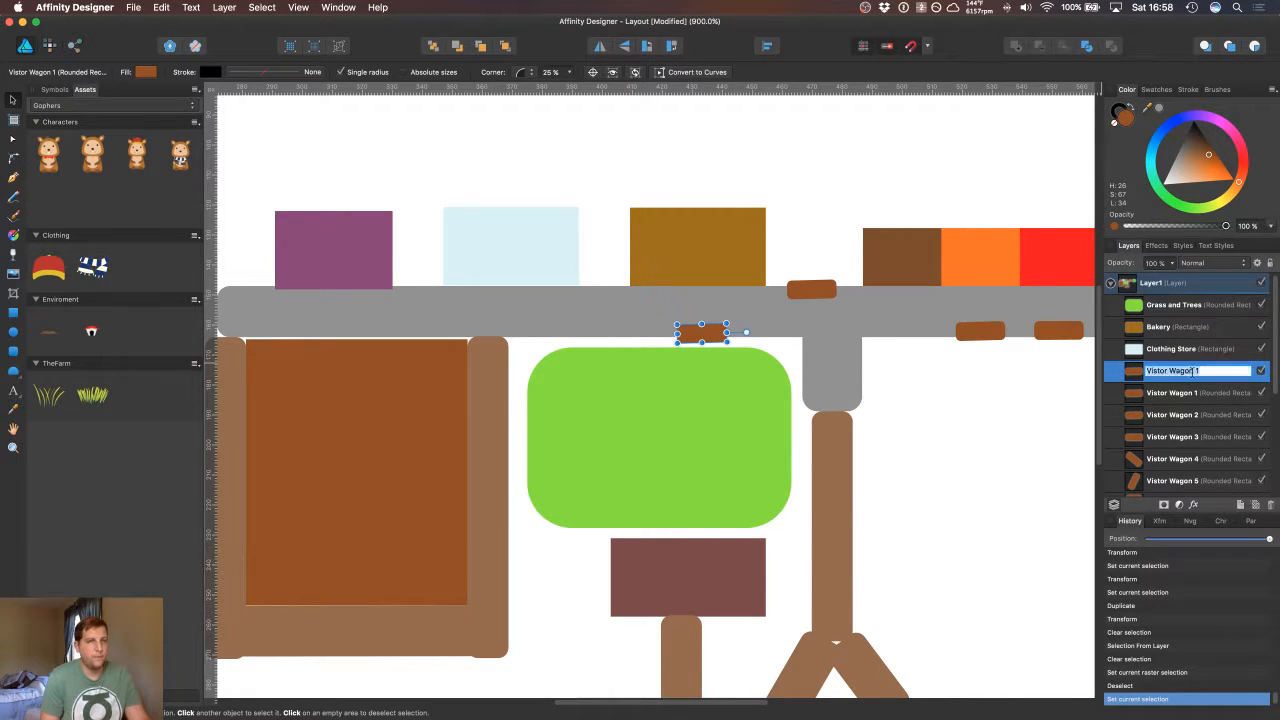
key(BackSpace)
text(6)
key(Return)
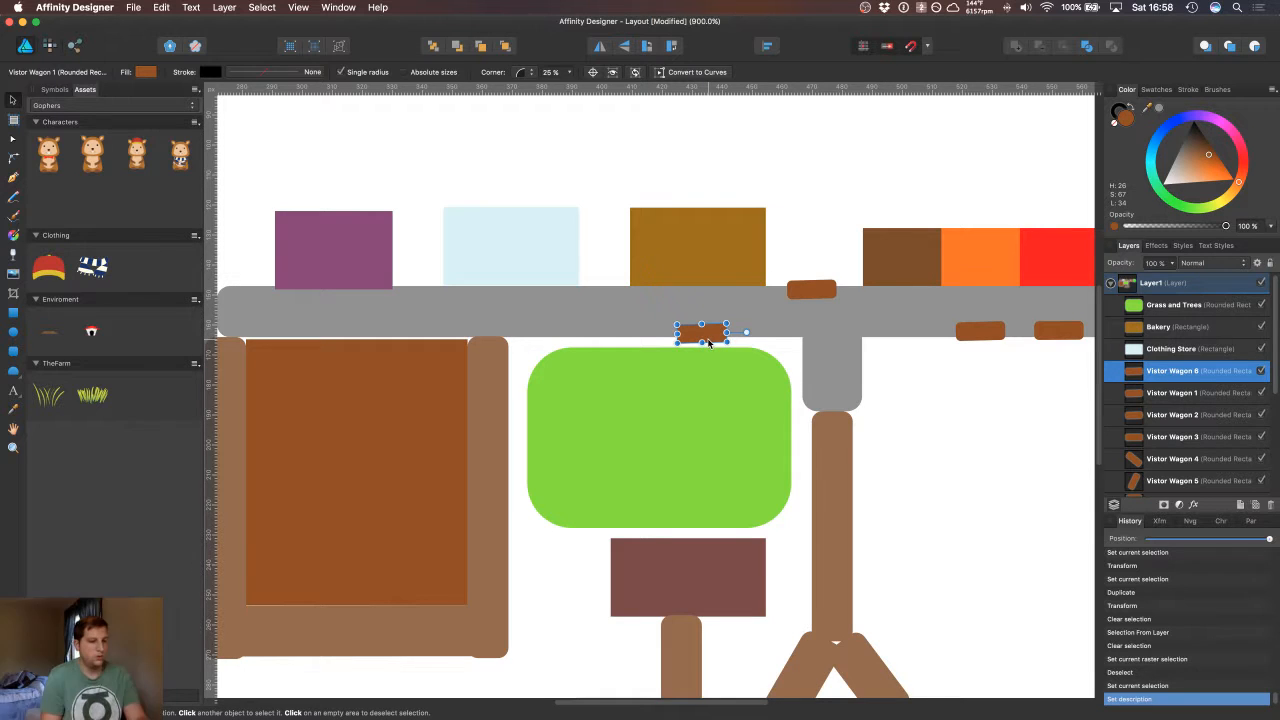
Step: Duplicate Vistor Wagon 6 twice, shifting the copies along the road's lower edge toward the wheelchair race area, and clear the selection
key(super+j)
drag(711, 339, 609, 339)
key(super+j)
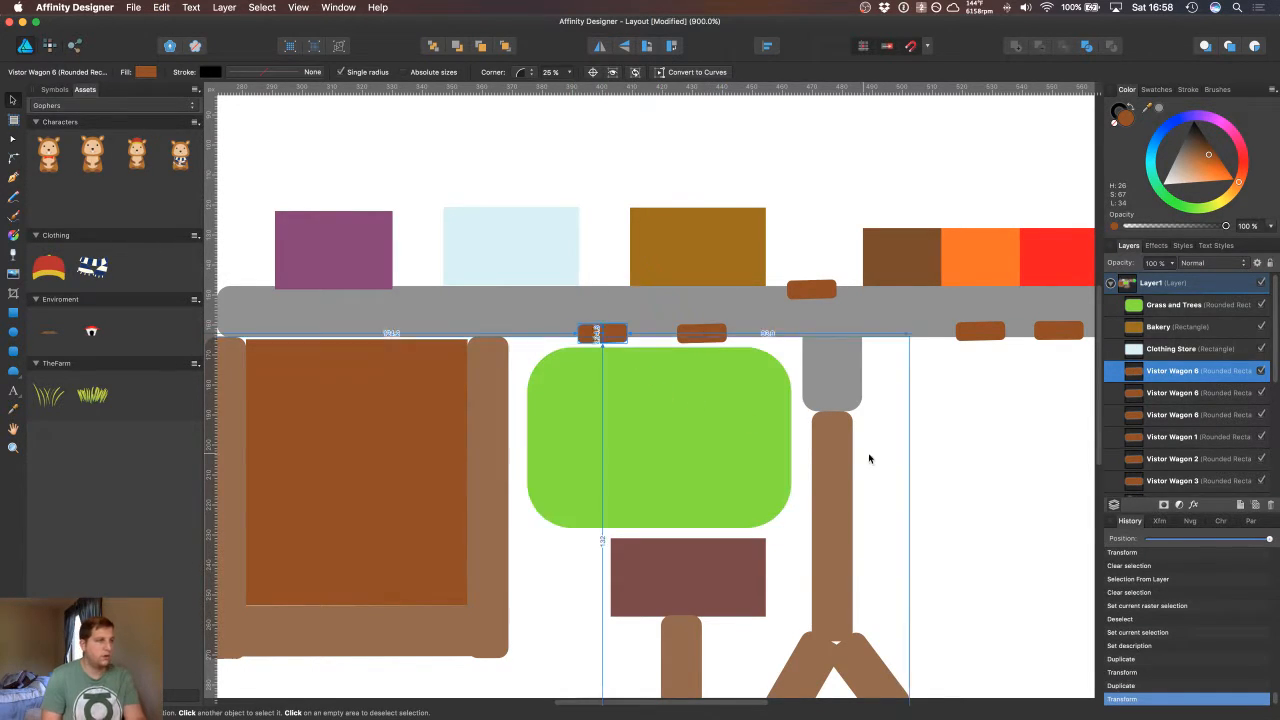
click(926, 456)
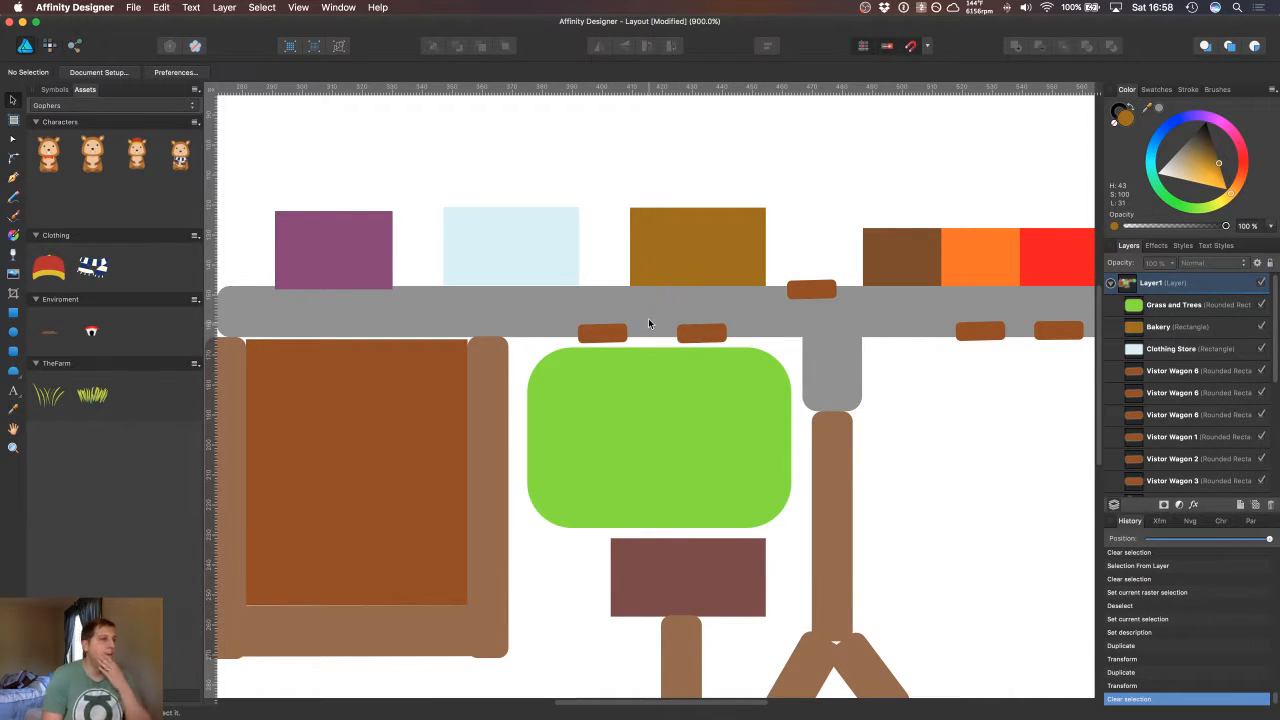
Step: Group all the visitor wagon layers, from the topmost Vistor Wagon 6 through Vistor Wagon 5
scroll(645, 420, down, 2)
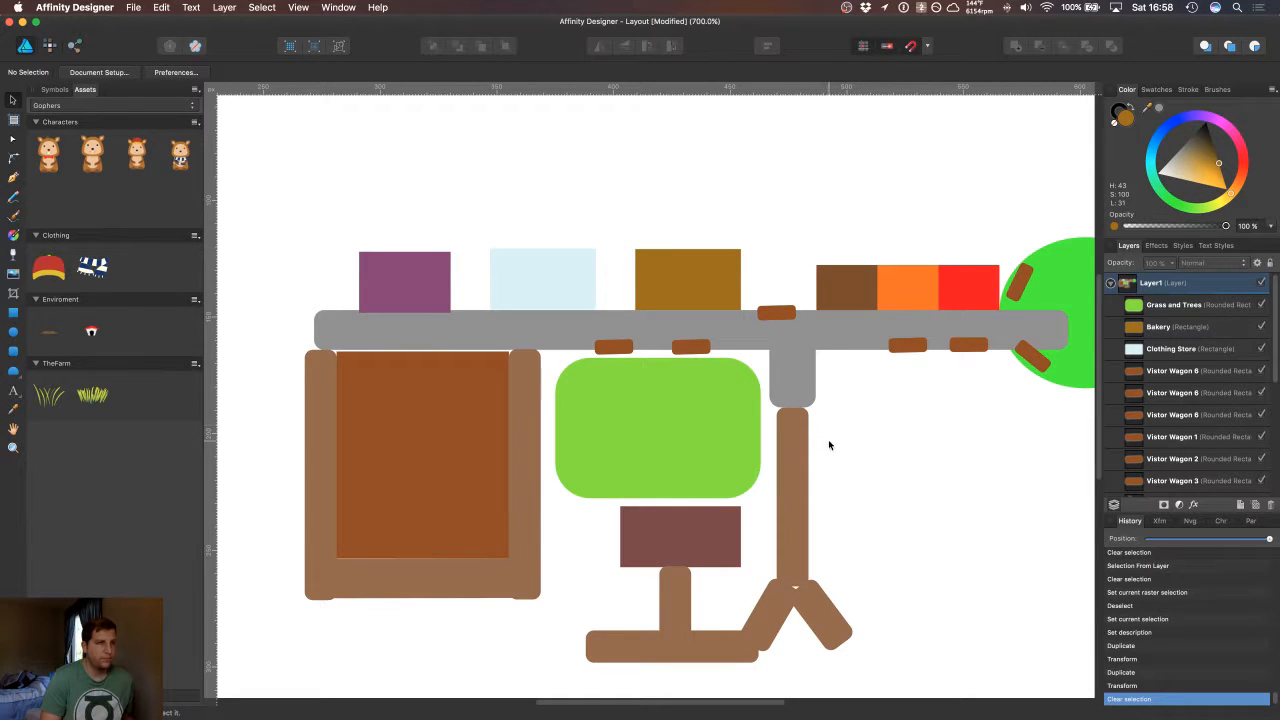
drag(891, 443, 831, 394)
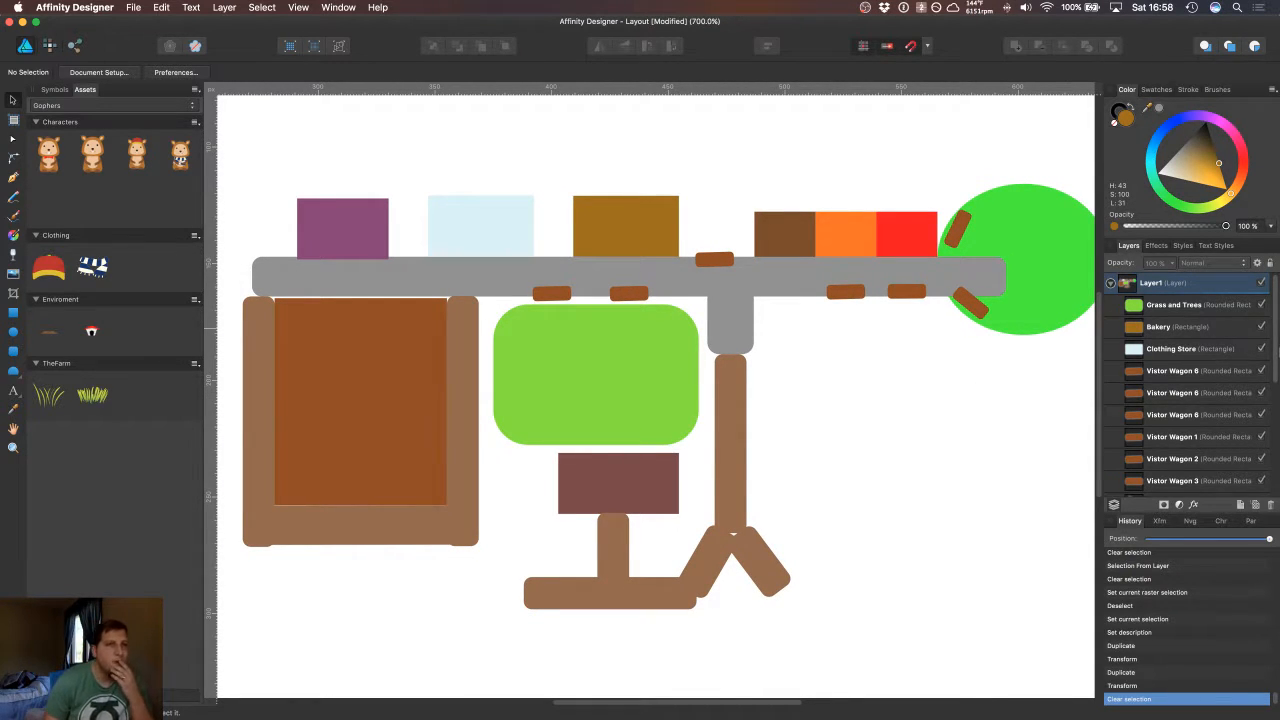
click(1161, 372)
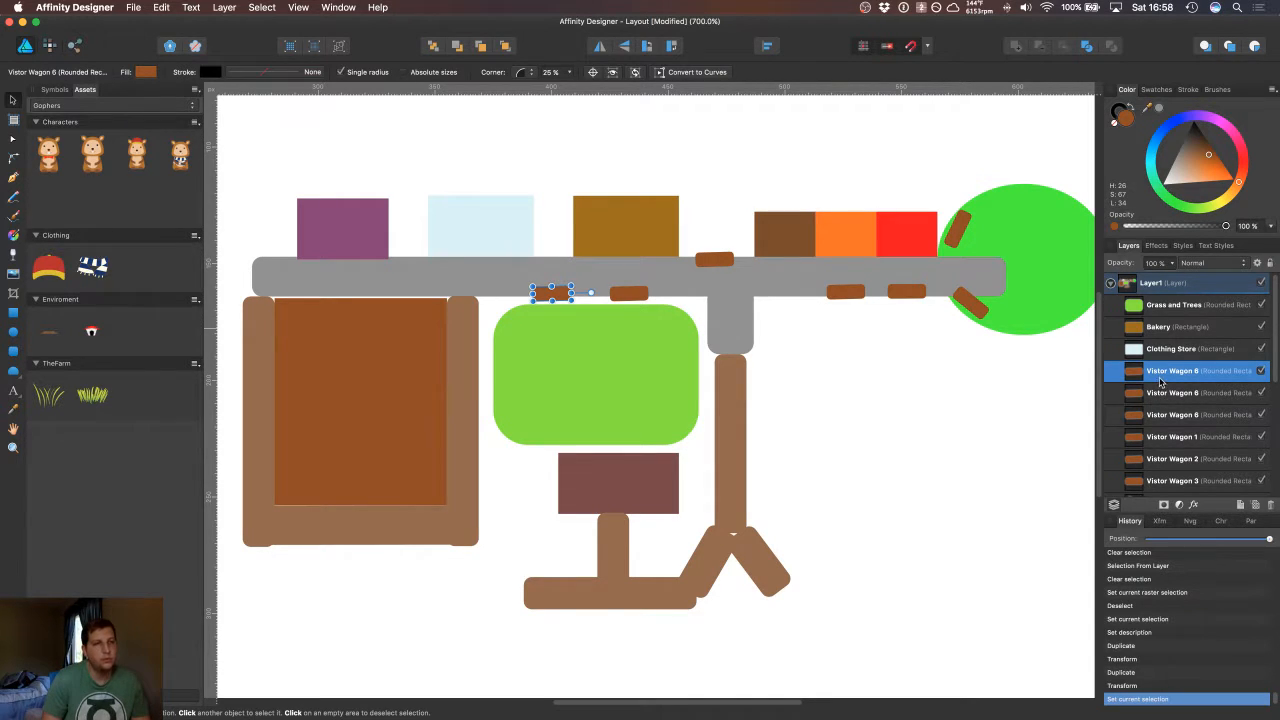
scroll(1155, 400, down, 3)
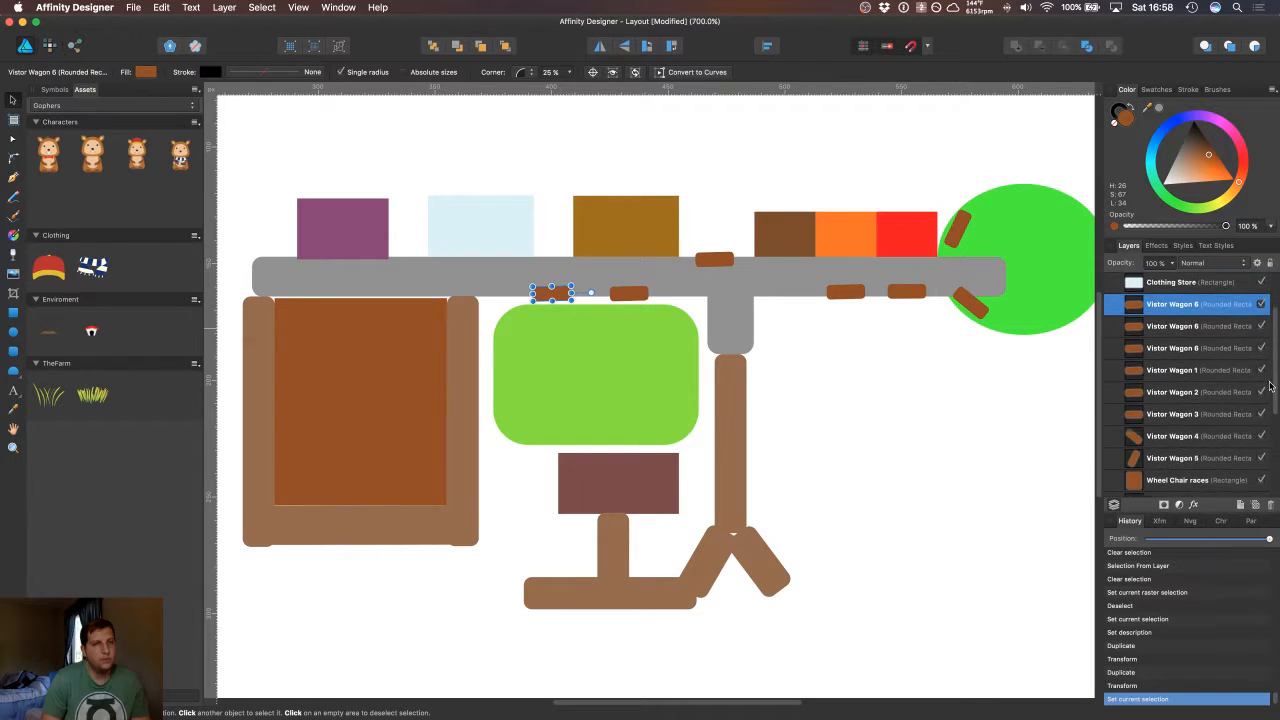
shift+click(1152, 455)
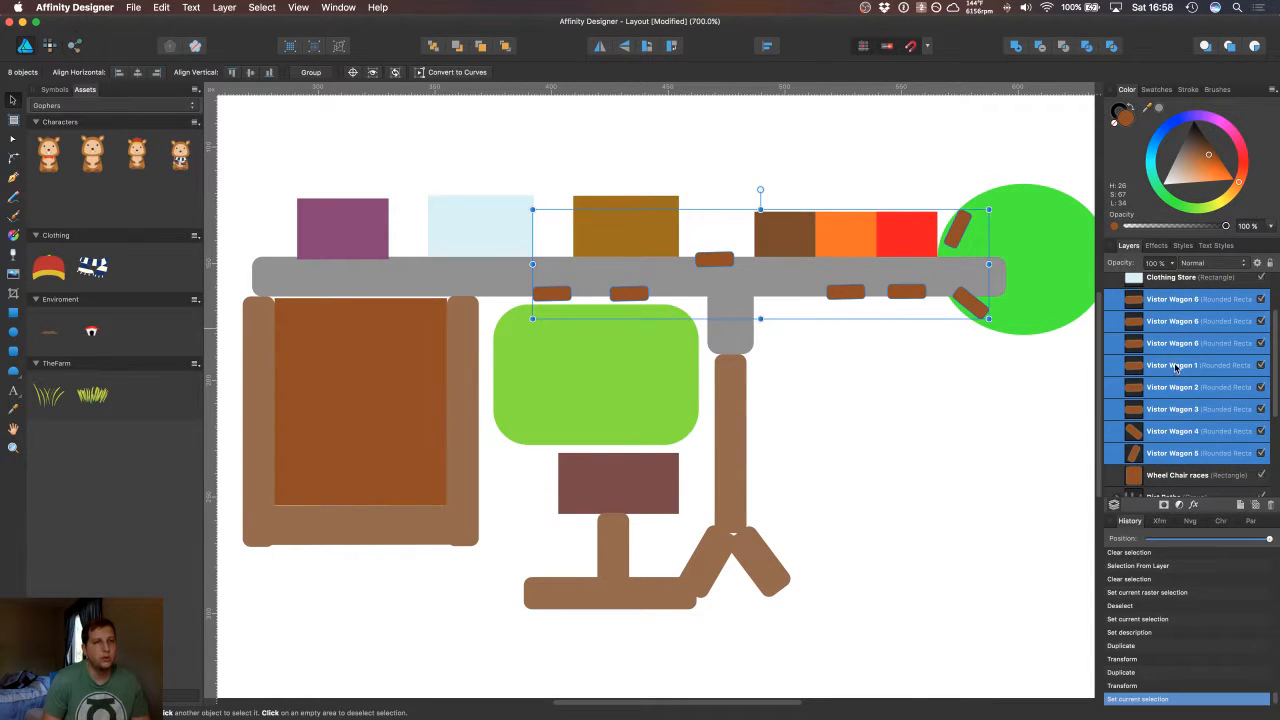
right_click(1170, 374)
click(1185, 514)
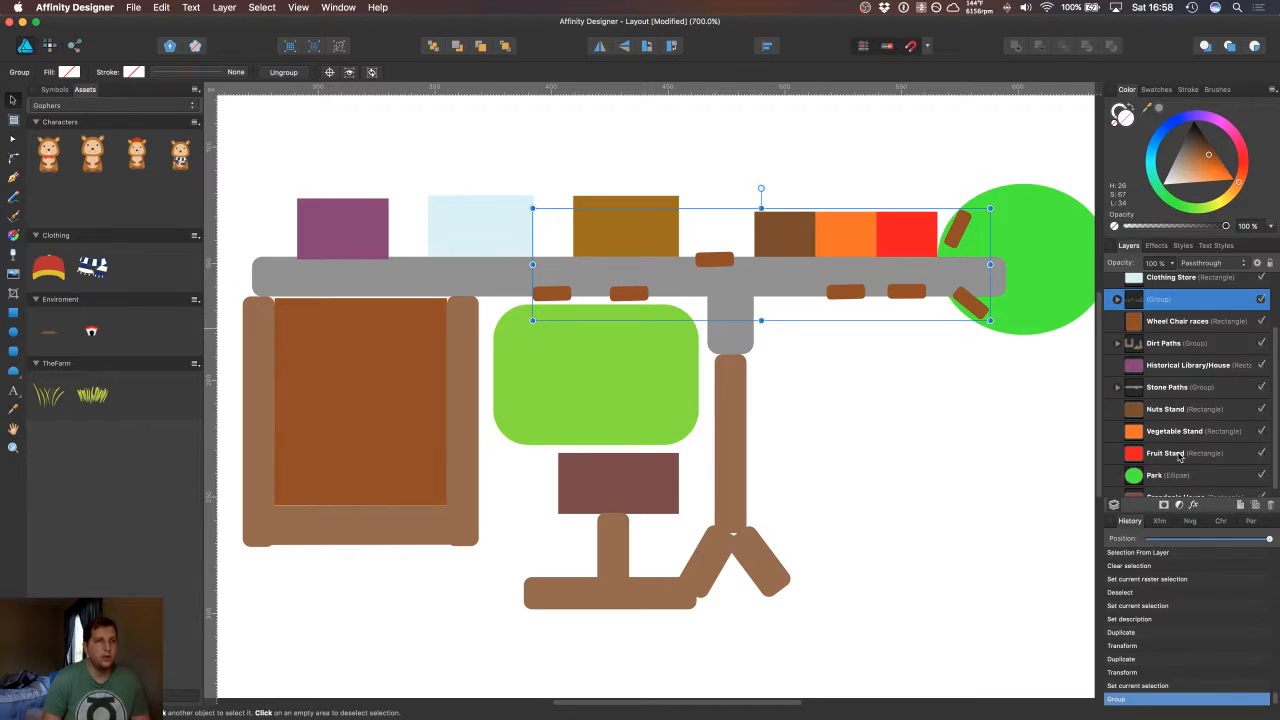
Step: Name the new wagon group Visitor Wagons and clear the selection
double_click(1166, 300)
text(Visitor Wagons)
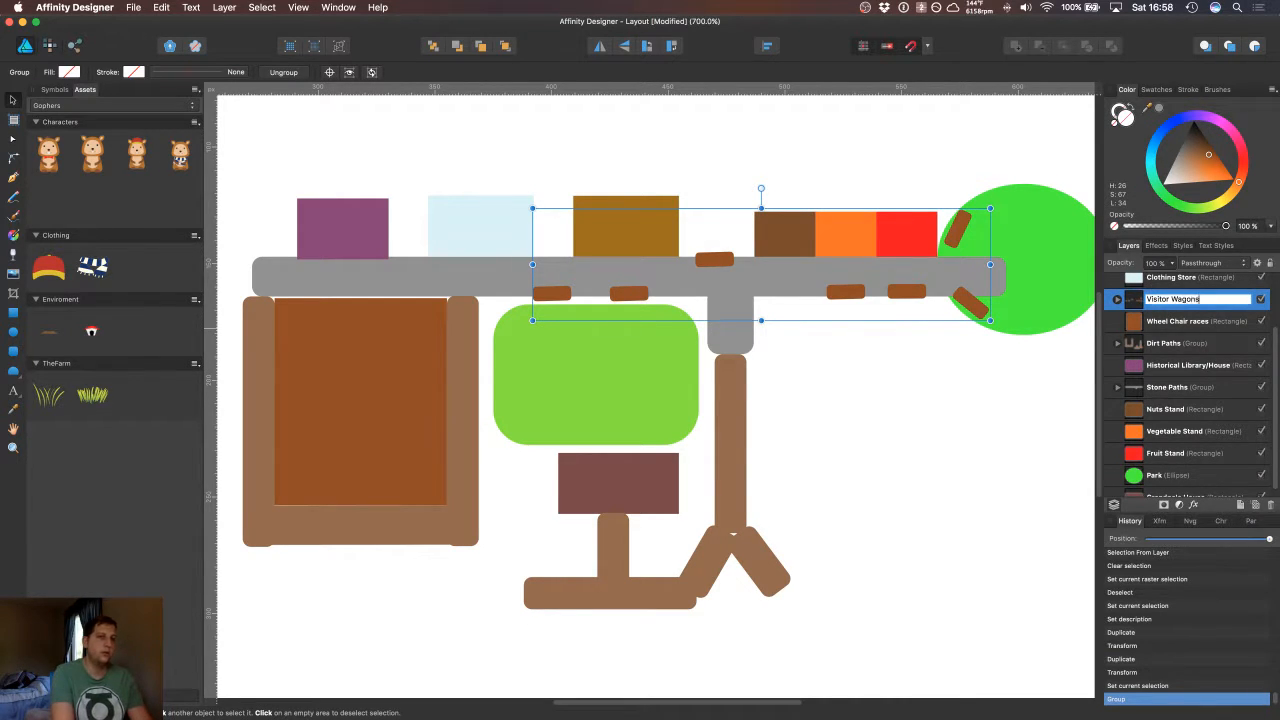
key(Return)
click(846, 401)
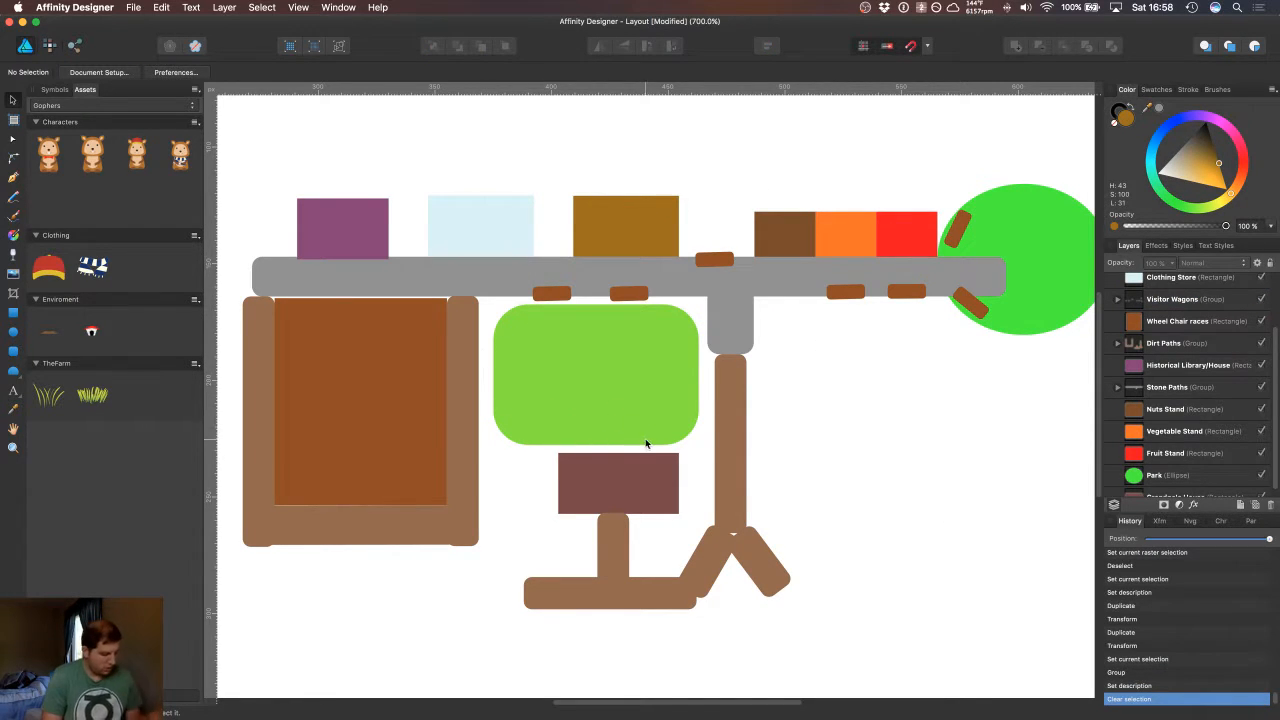
Step: Switch to Dropbox Paper and compare the Mossborough list of town features with the drawn layout
scroll(638, 432, down, 2)
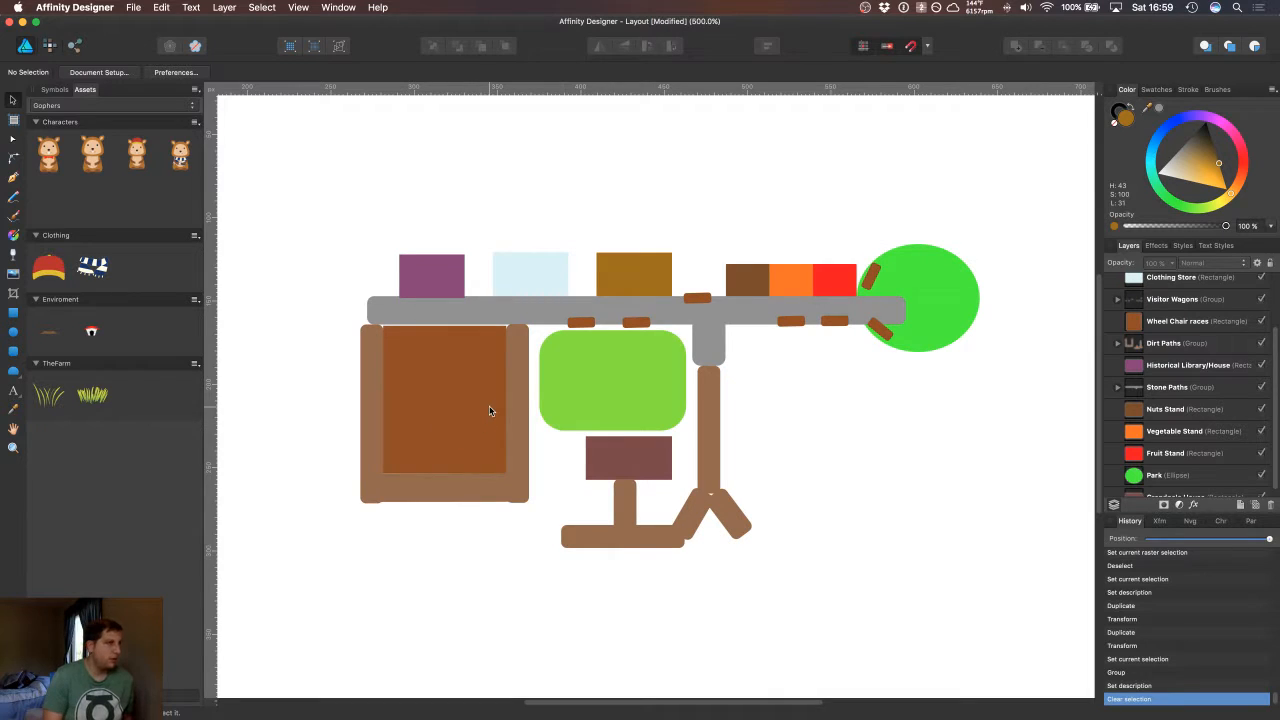
key(super+Tab)
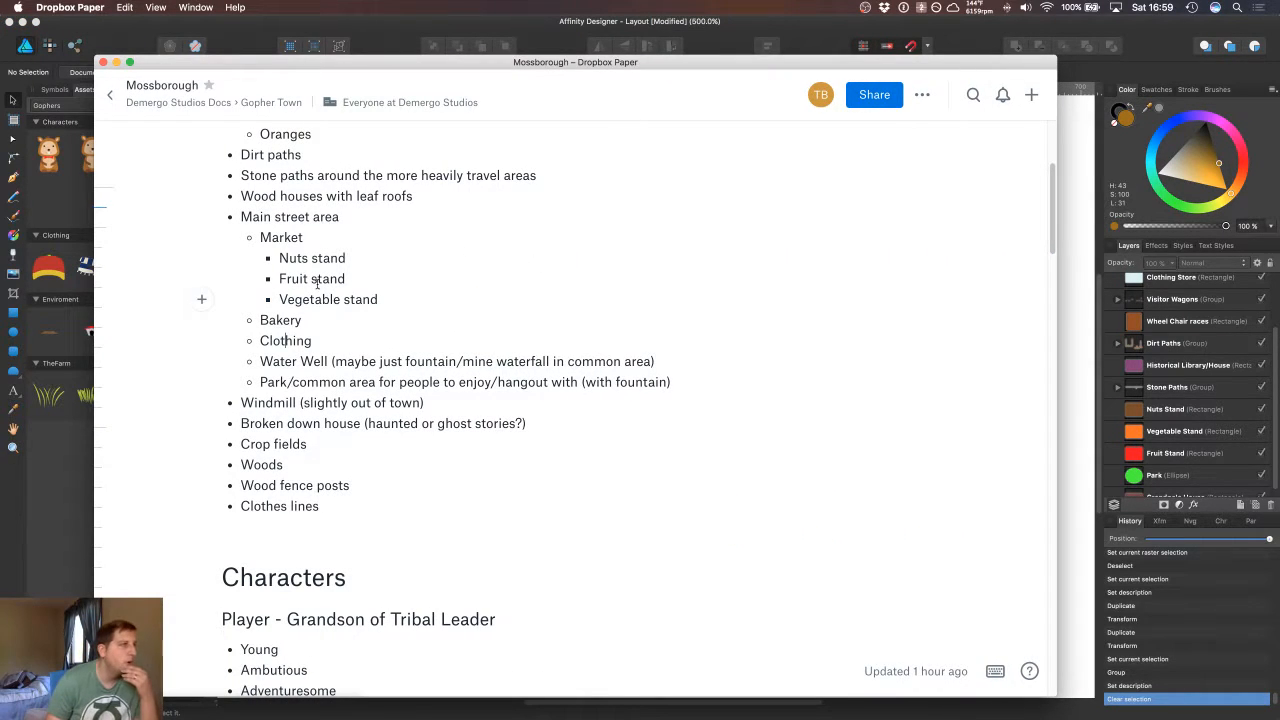
drag(339, 66, 732, 65)
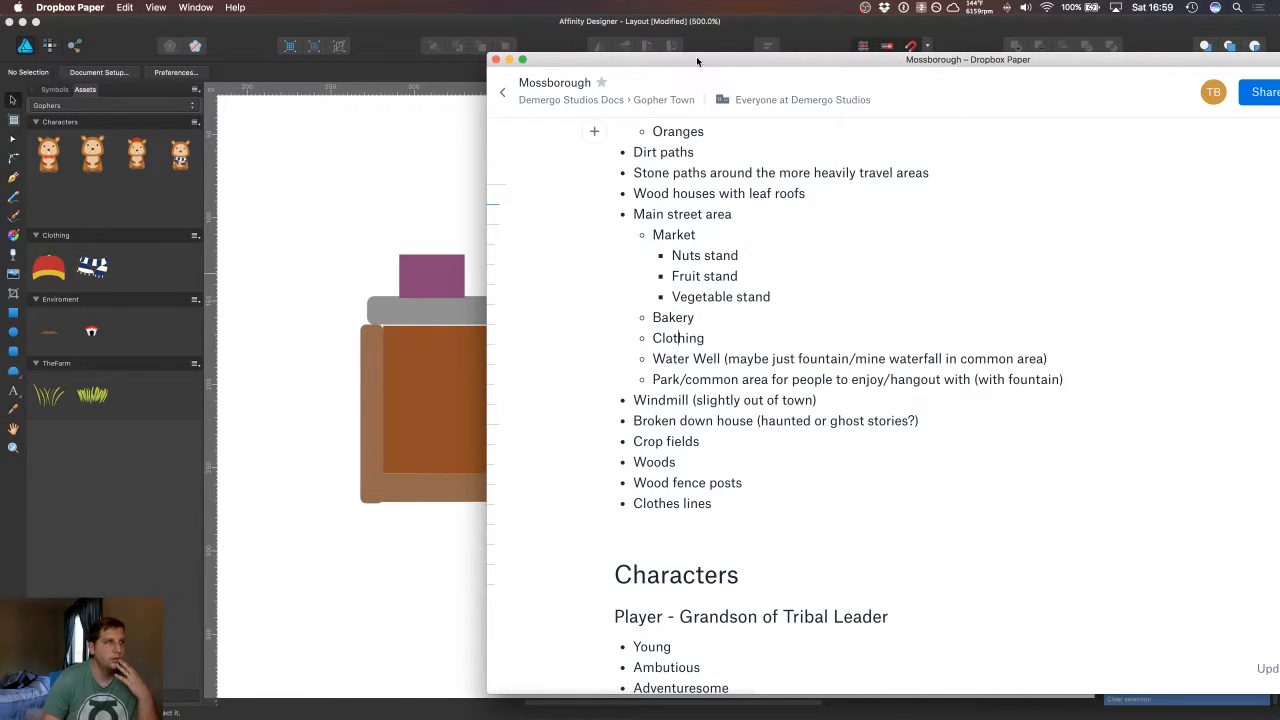
drag(698, 61, 1004, 61)
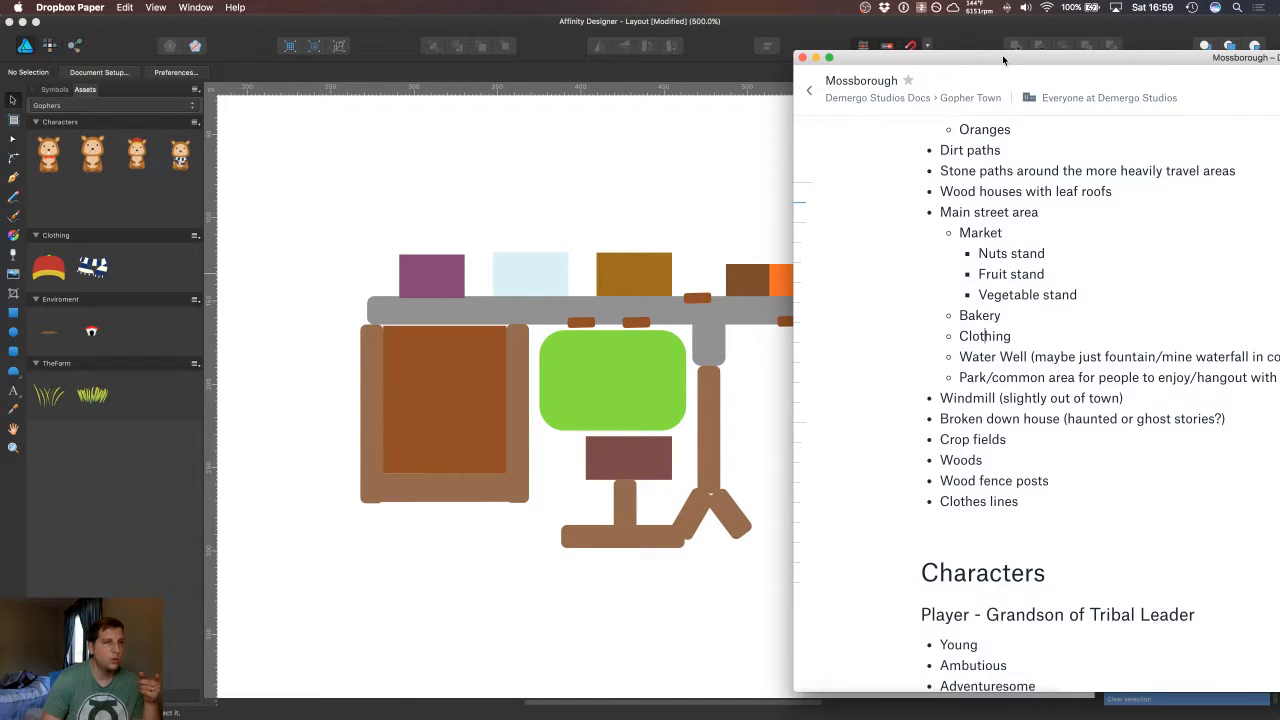
drag(1003, 60, 381, 40)
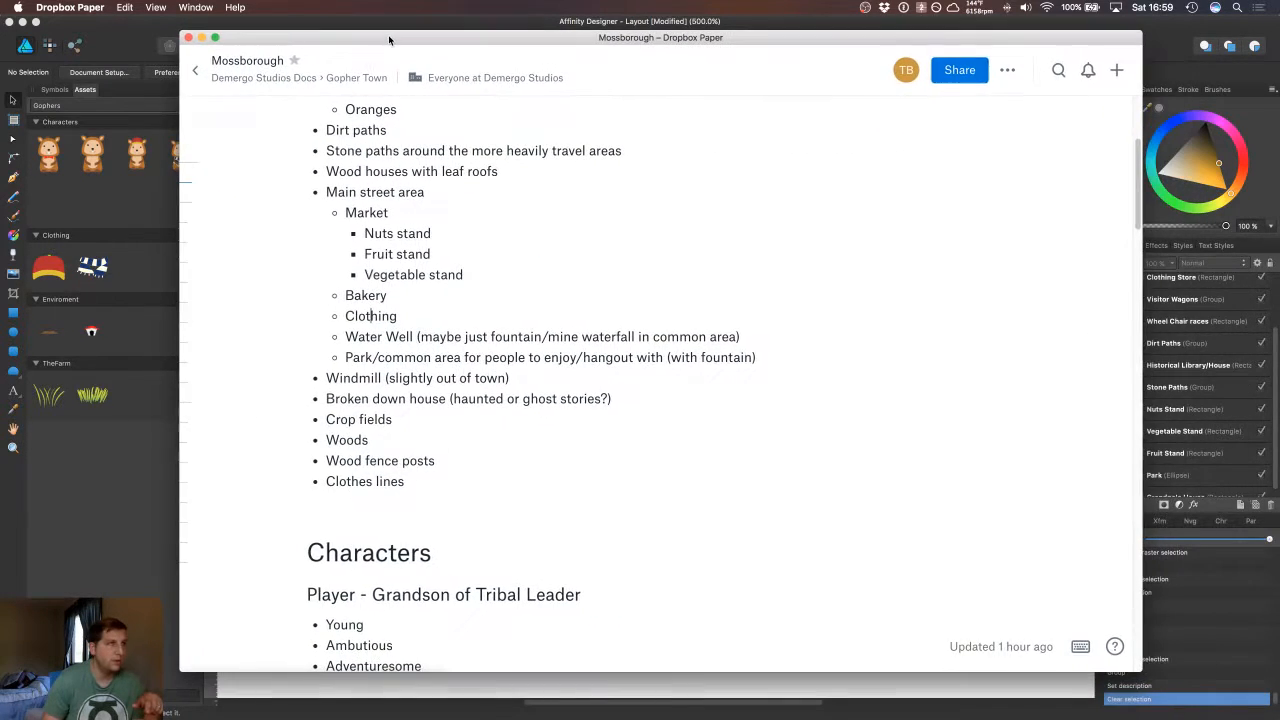
Step: Switch back to Affinity Designer and draw a dome-shaped segment in the empty area east of the vertical dirt path
drag(707, 38, 0, 36)
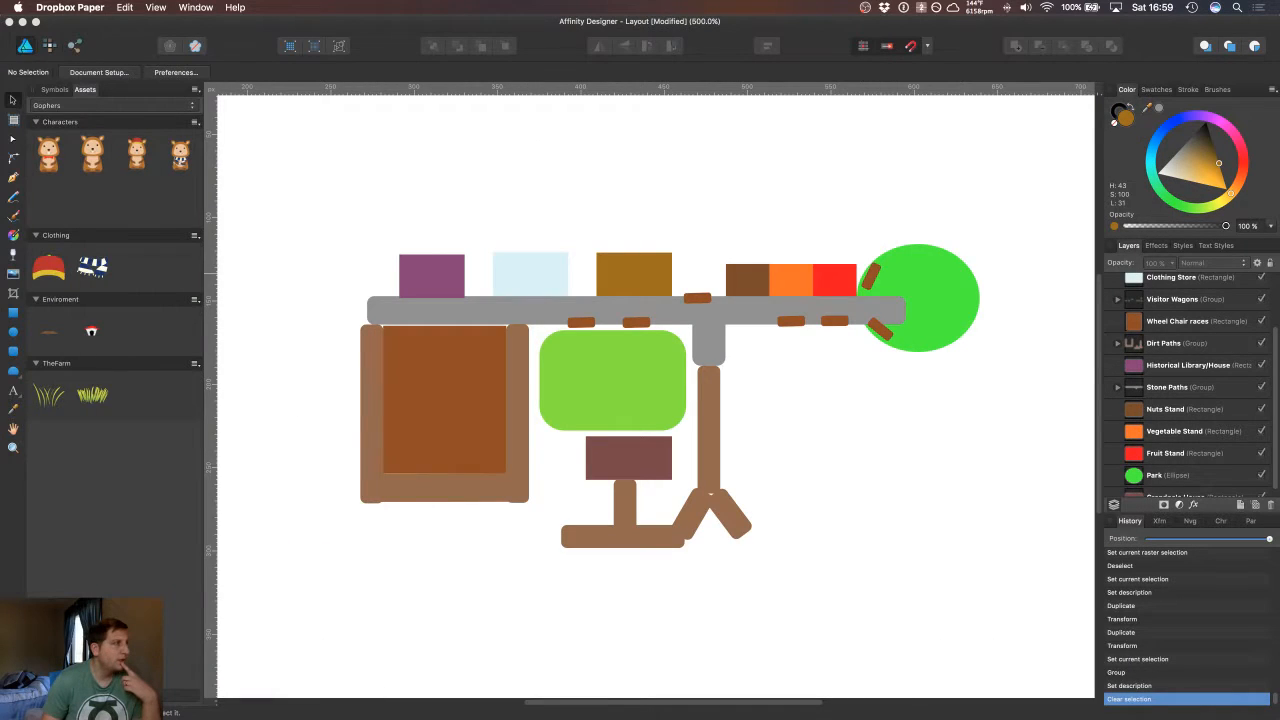
click(754, 394)
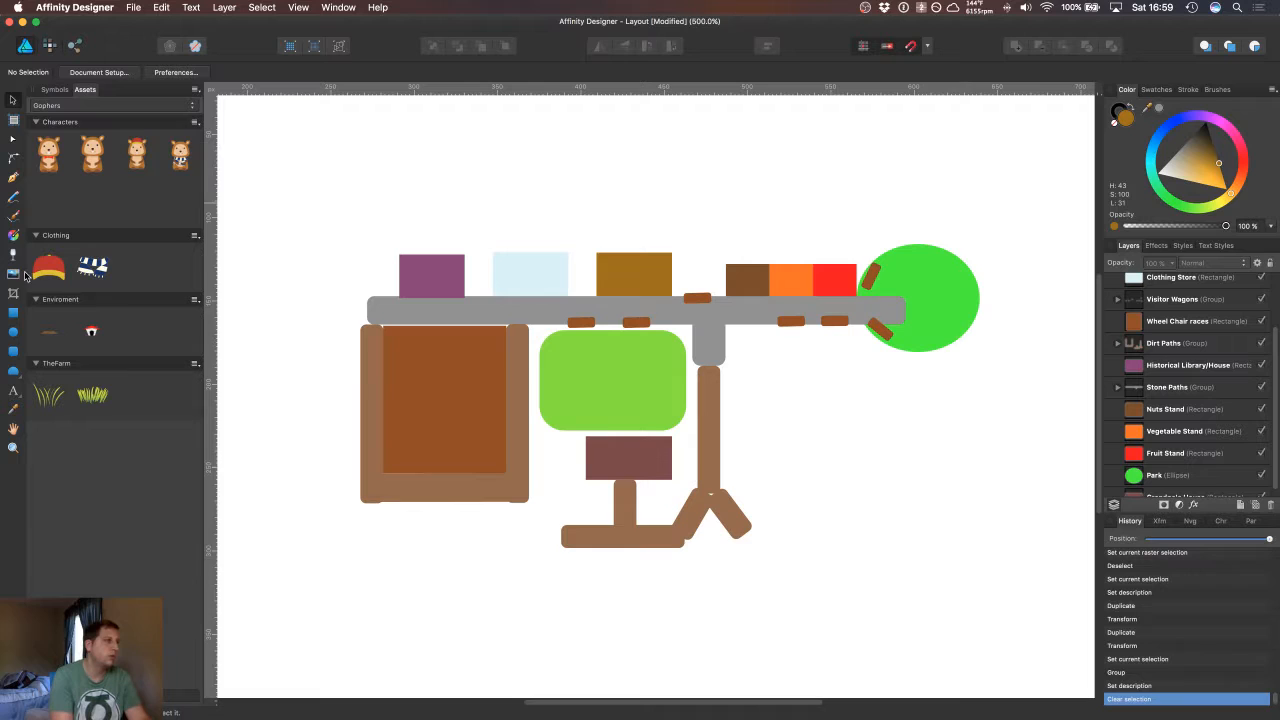
click(13, 352)
click(13, 312)
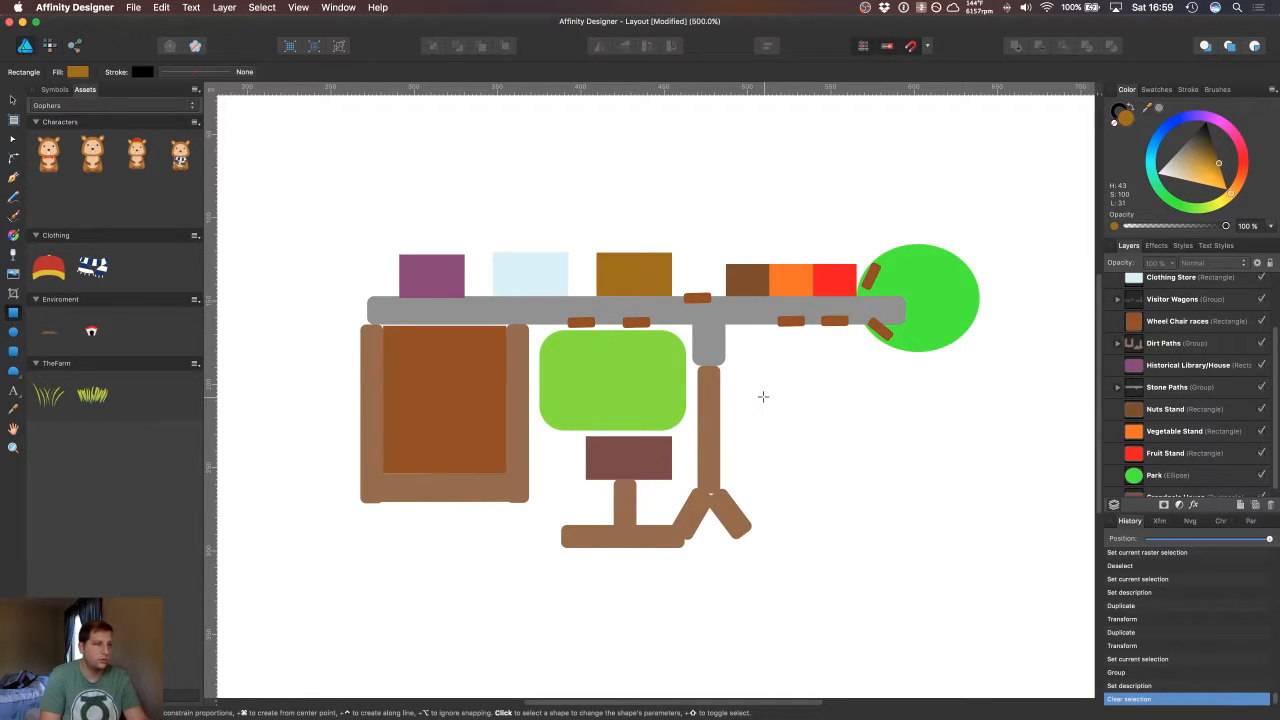
click(15, 373)
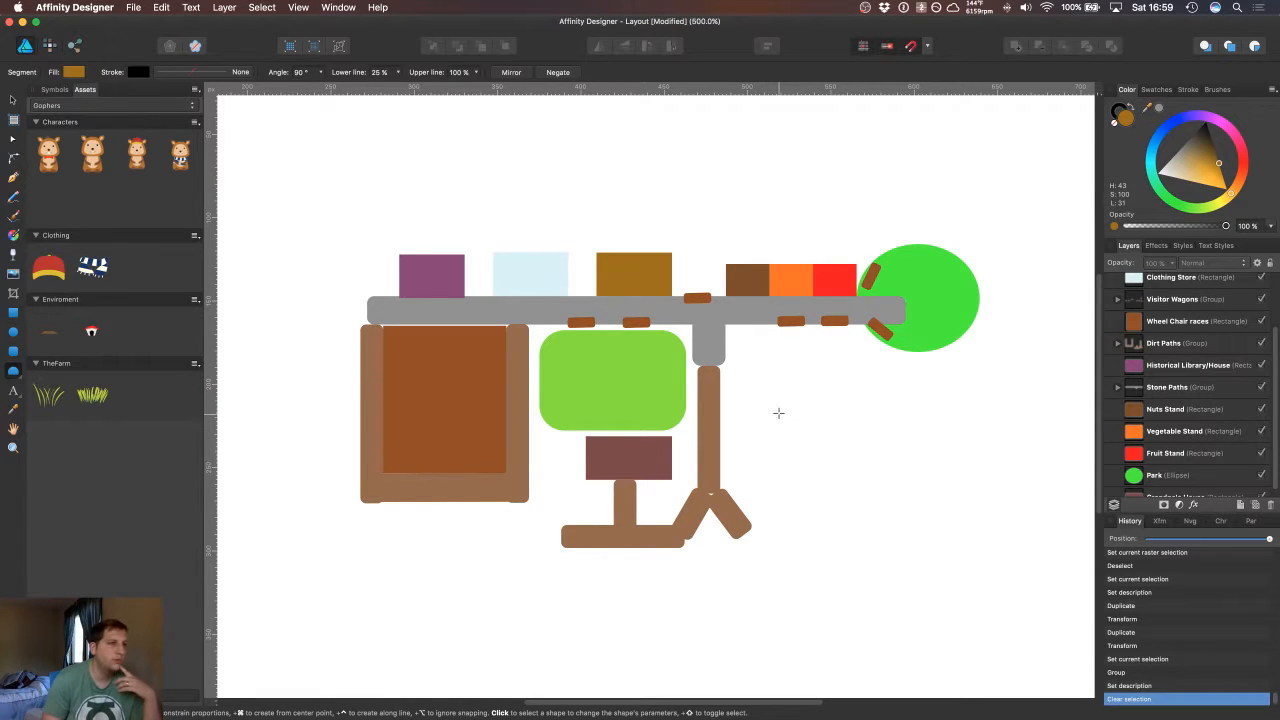
drag(778, 411, 854, 466)
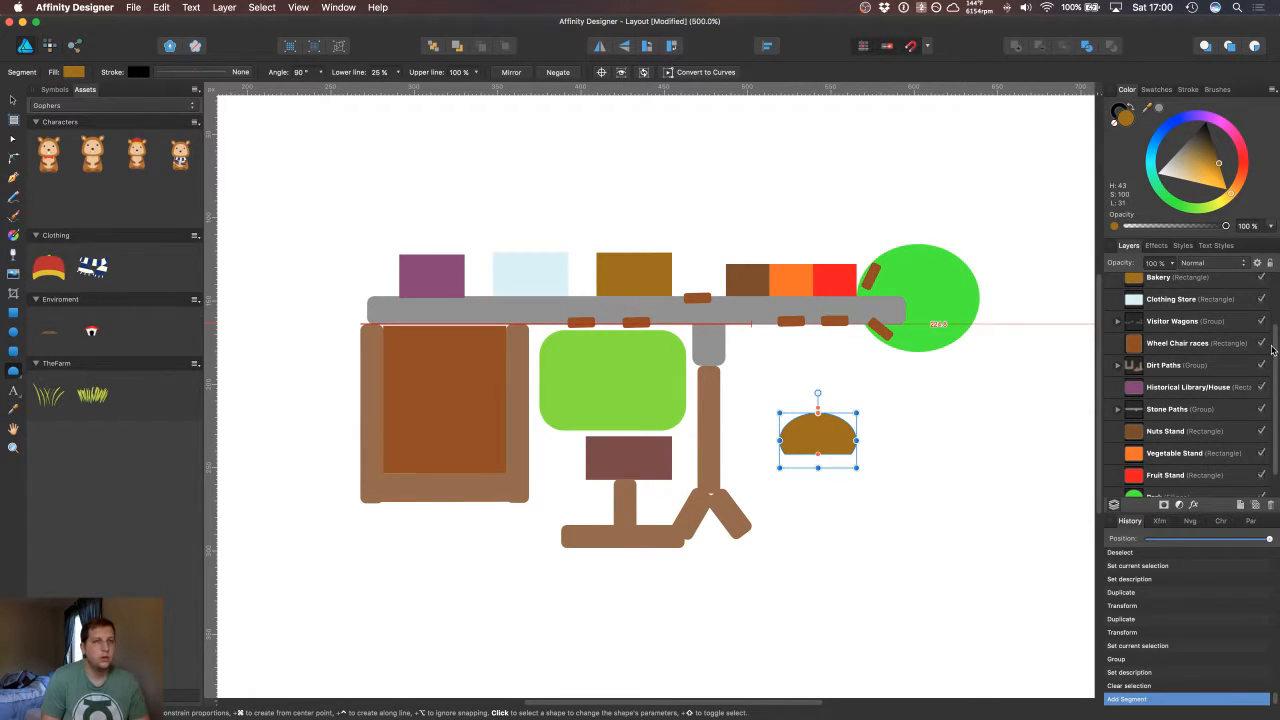
Step: Fill the new segment with bright pink and name its layer Mayors House
scroll(1272, 350, up, 5)
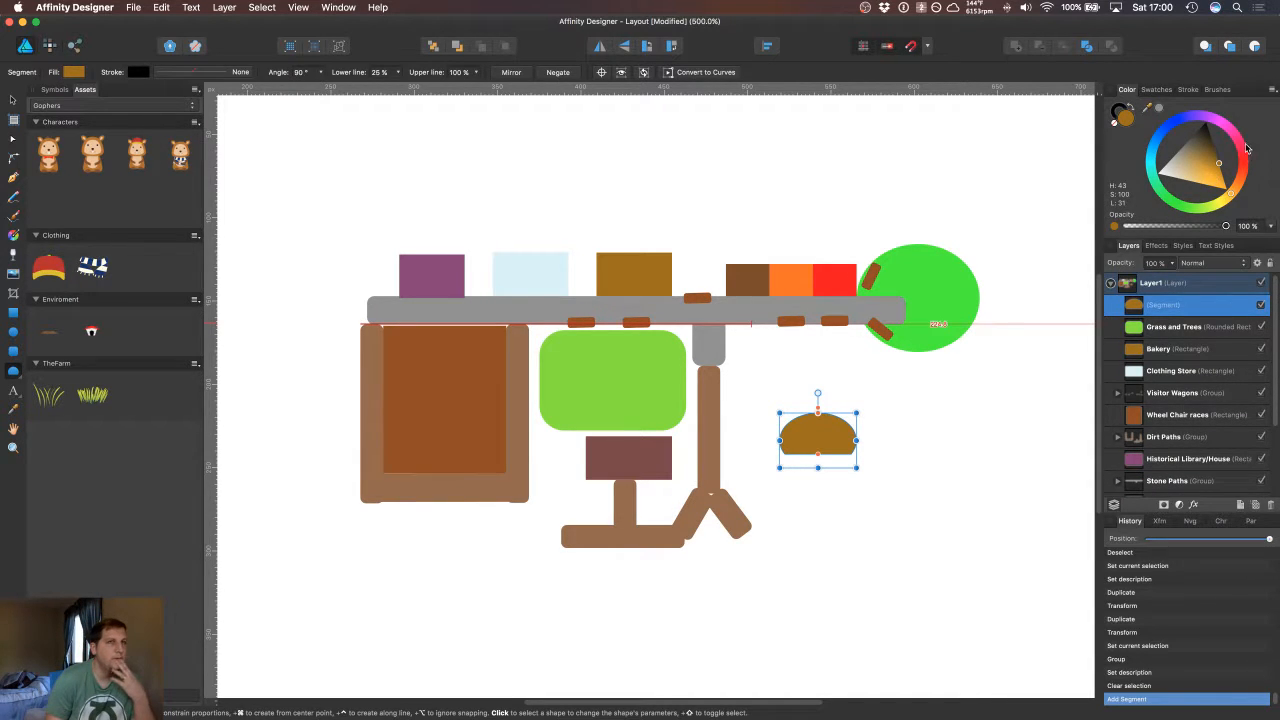
click(1229, 131)
drag(1230, 132, 1219, 124)
click(1215, 139)
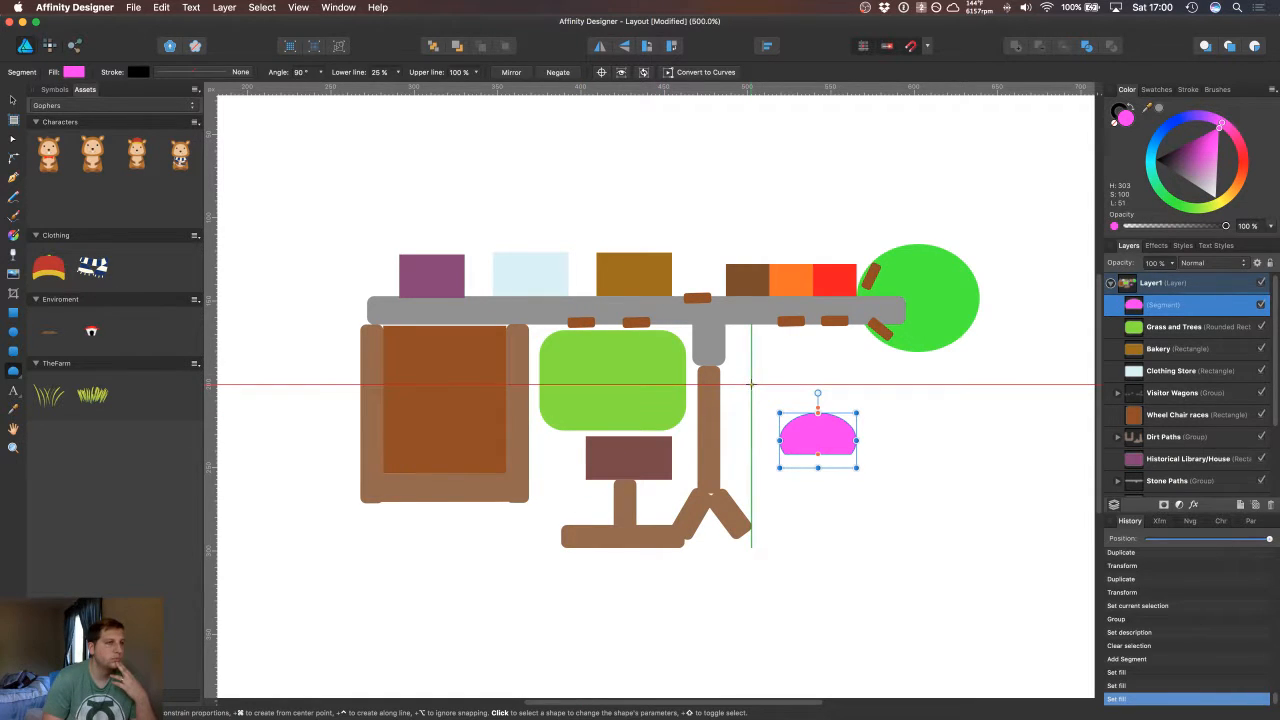
double_click(1161, 306)
text(Mayors House)
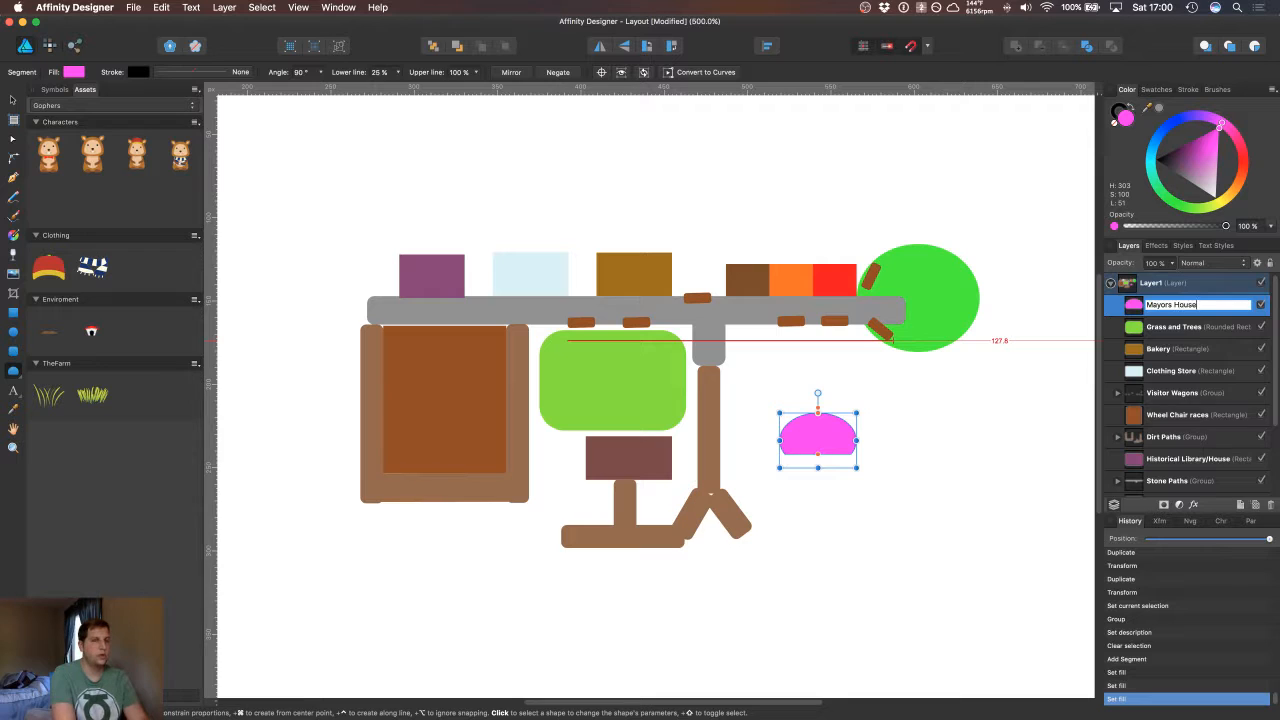
key(Return)
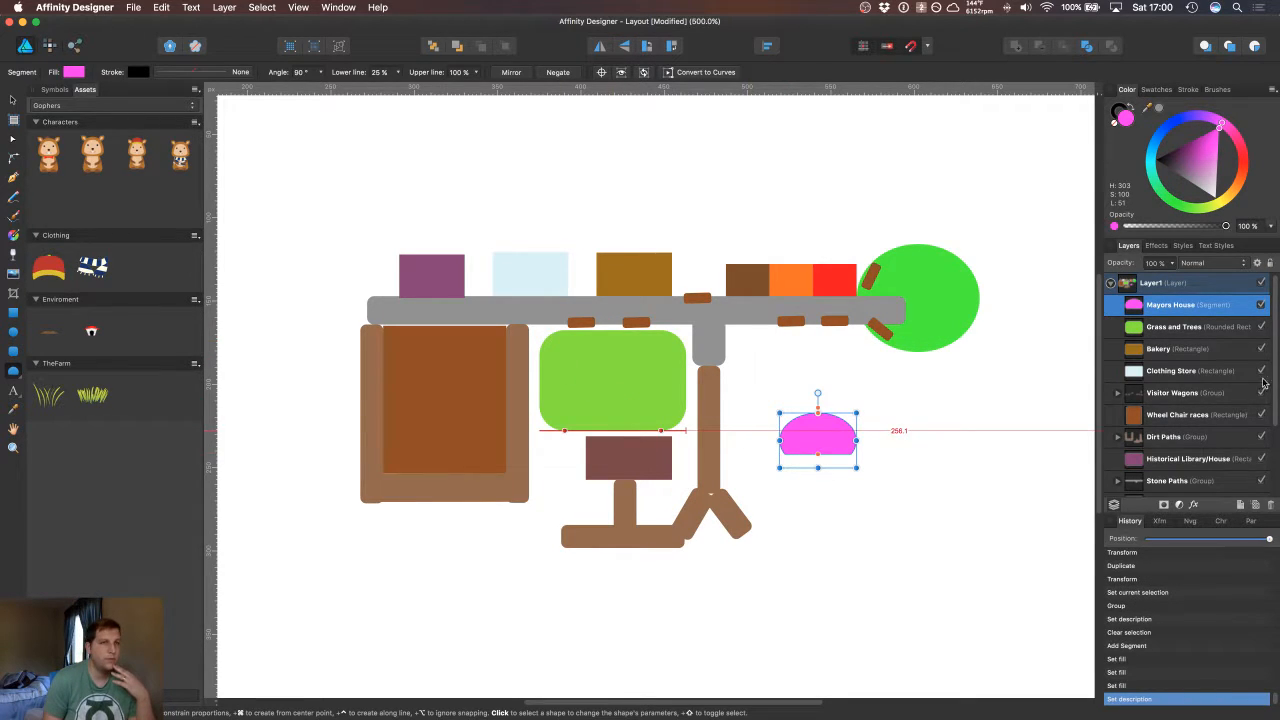
Step: Duplicate the horizontal dirt path below the wheelchair race area and move the copy directly under Mayors House, joining the vertical path
scroll(1275, 375, down, 3)
click(1215, 373)
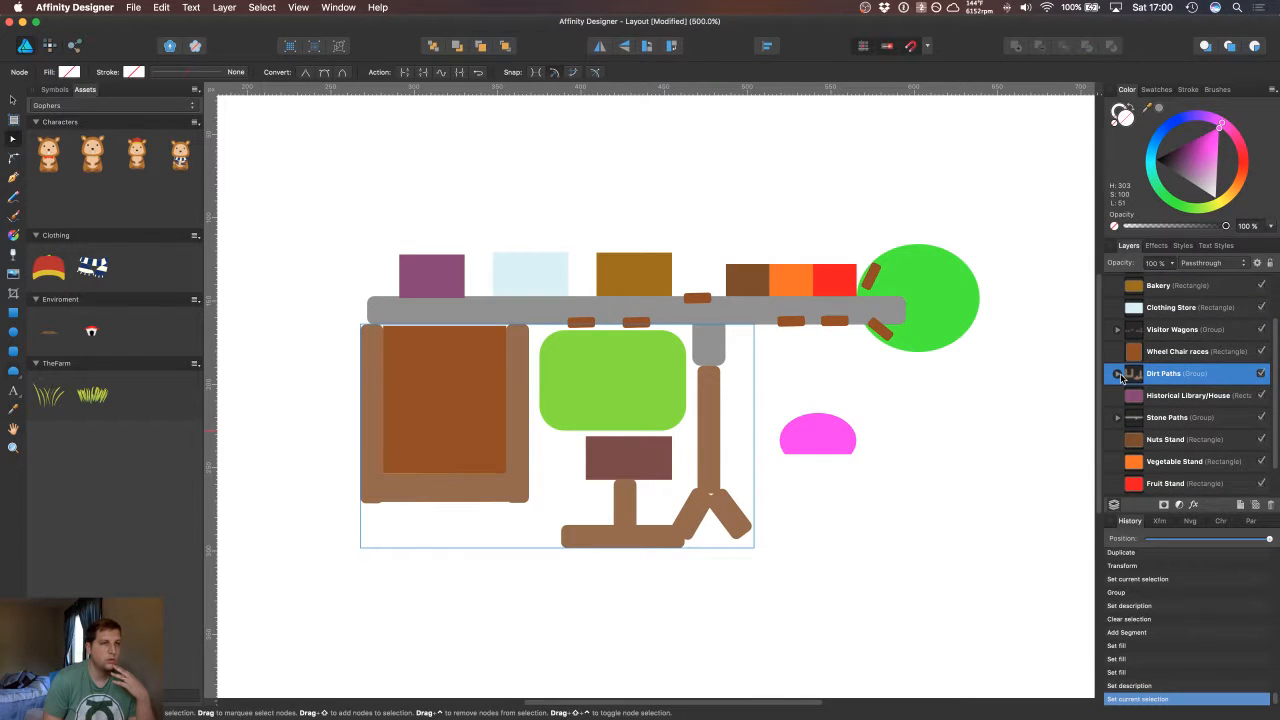
scroll(1220, 405, down, 3)
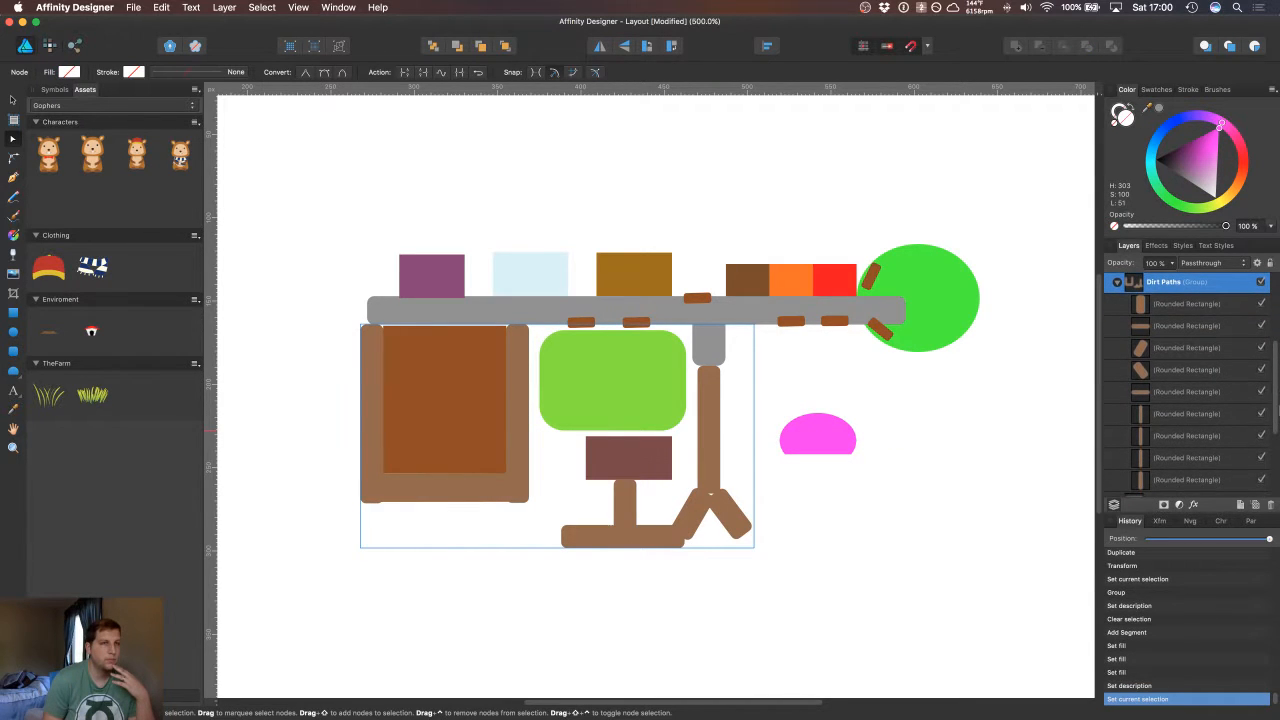
click(1162, 395)
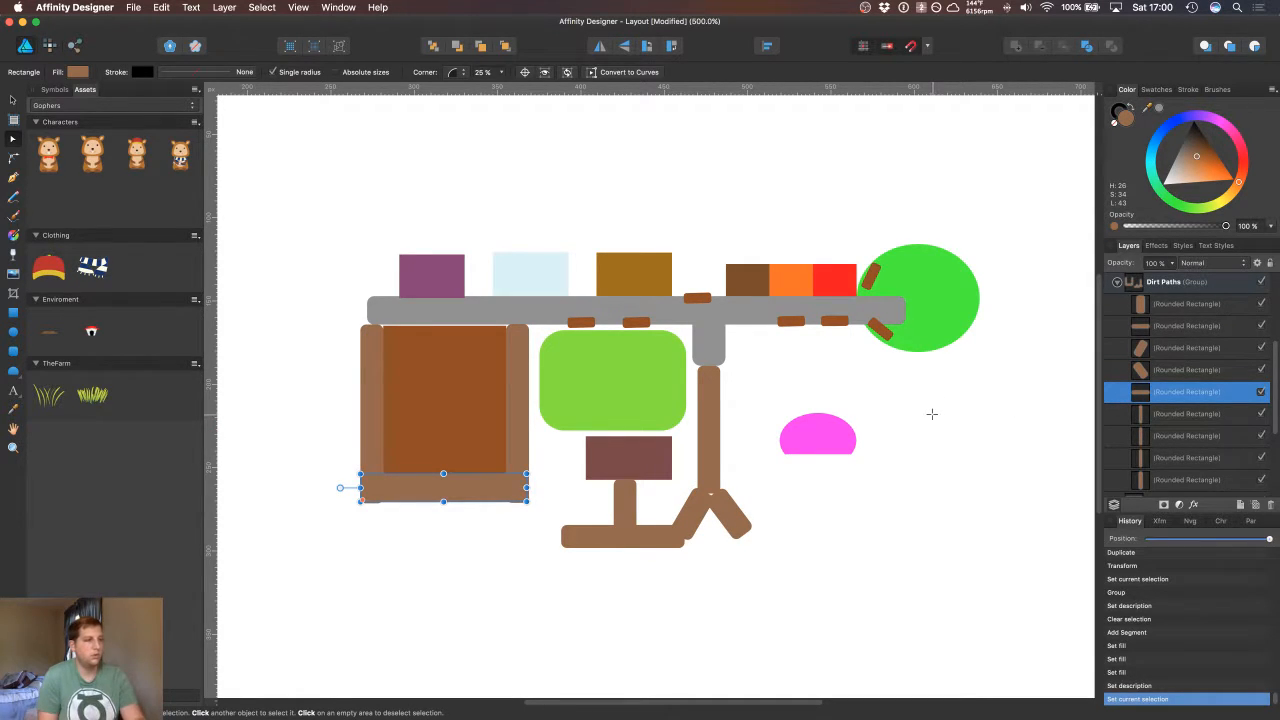
key(super+j)
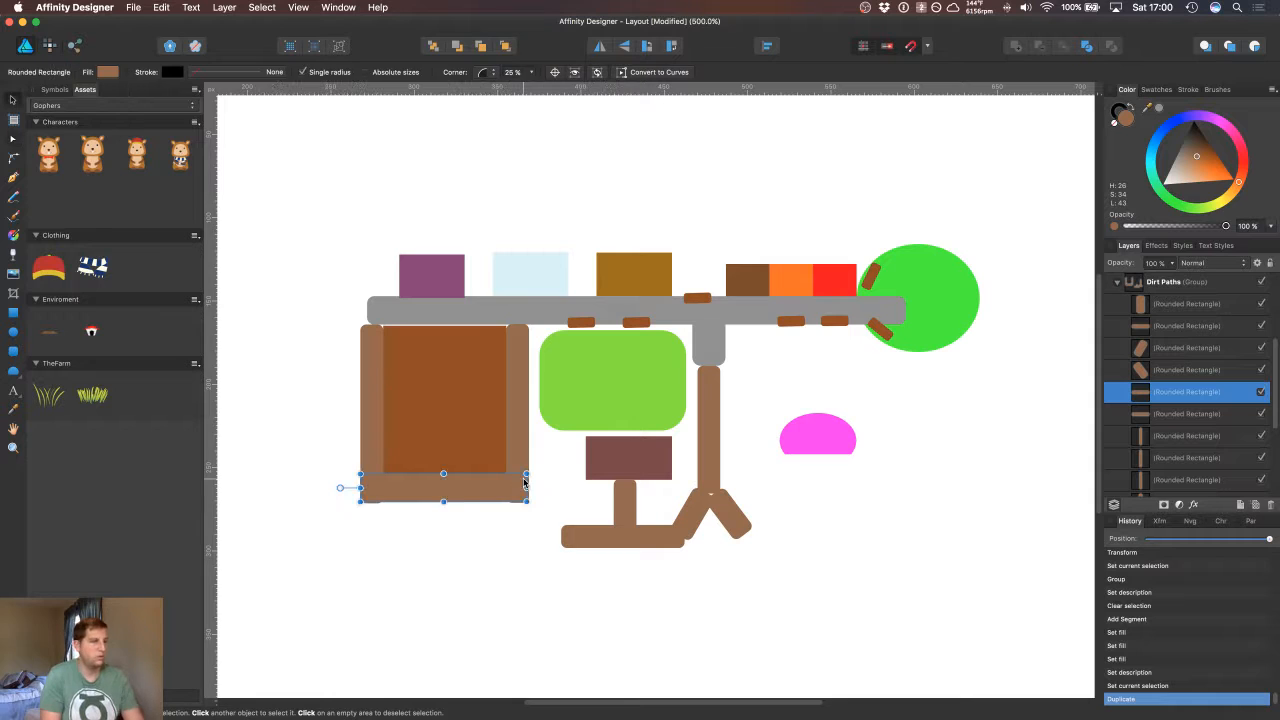
drag(465, 496, 805, 474)
click(826, 503)
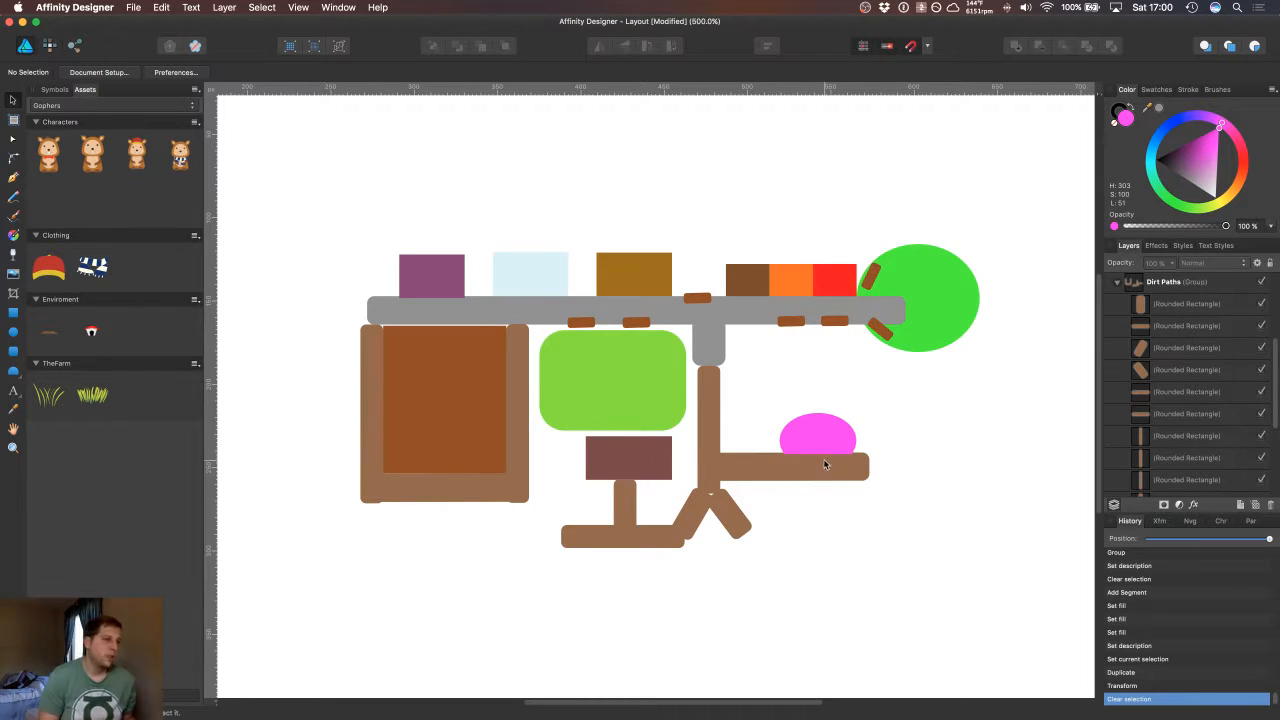
Step: Draw a segment over the Grandpa's House rectangle, slightly wider than it, and align its flat base with the rectangle's lower edge
click(657, 458)
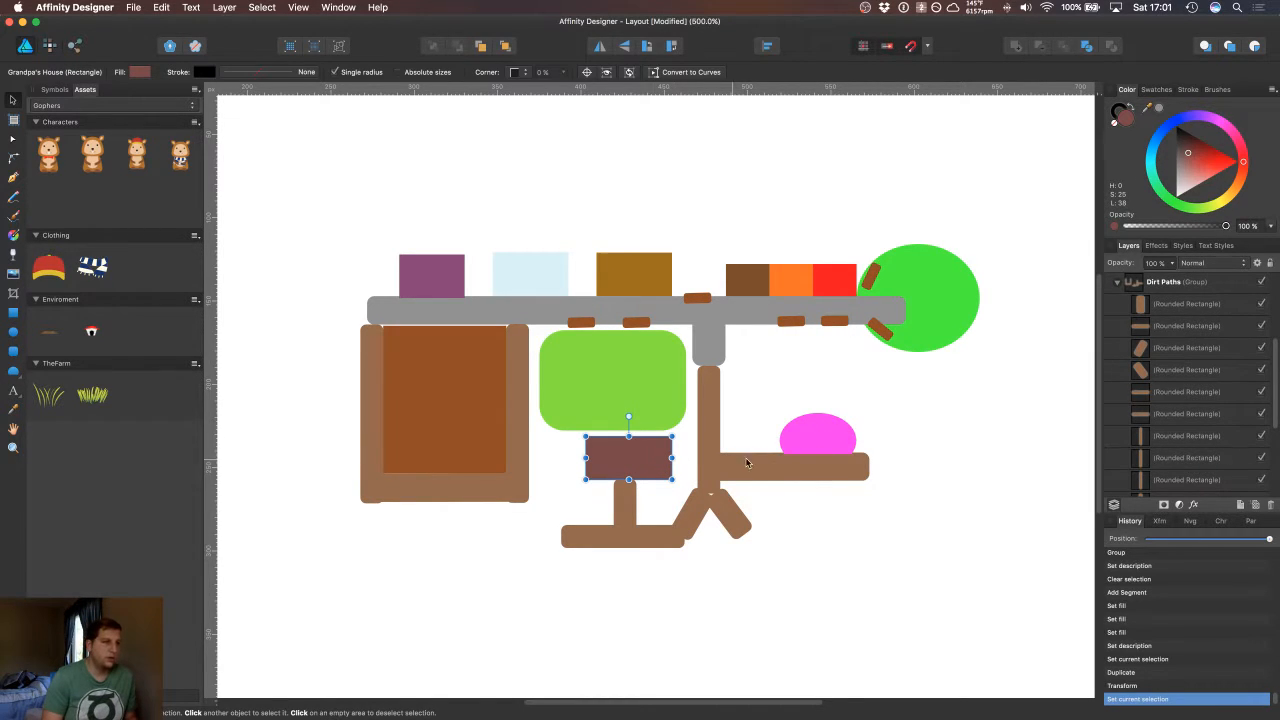
click(13, 372)
drag(568, 470, 655, 430)
mouse_move(656, 477)
mouse_down()
mouse_move(671, 484)
mouse_move(660, 485)
mouse_up()
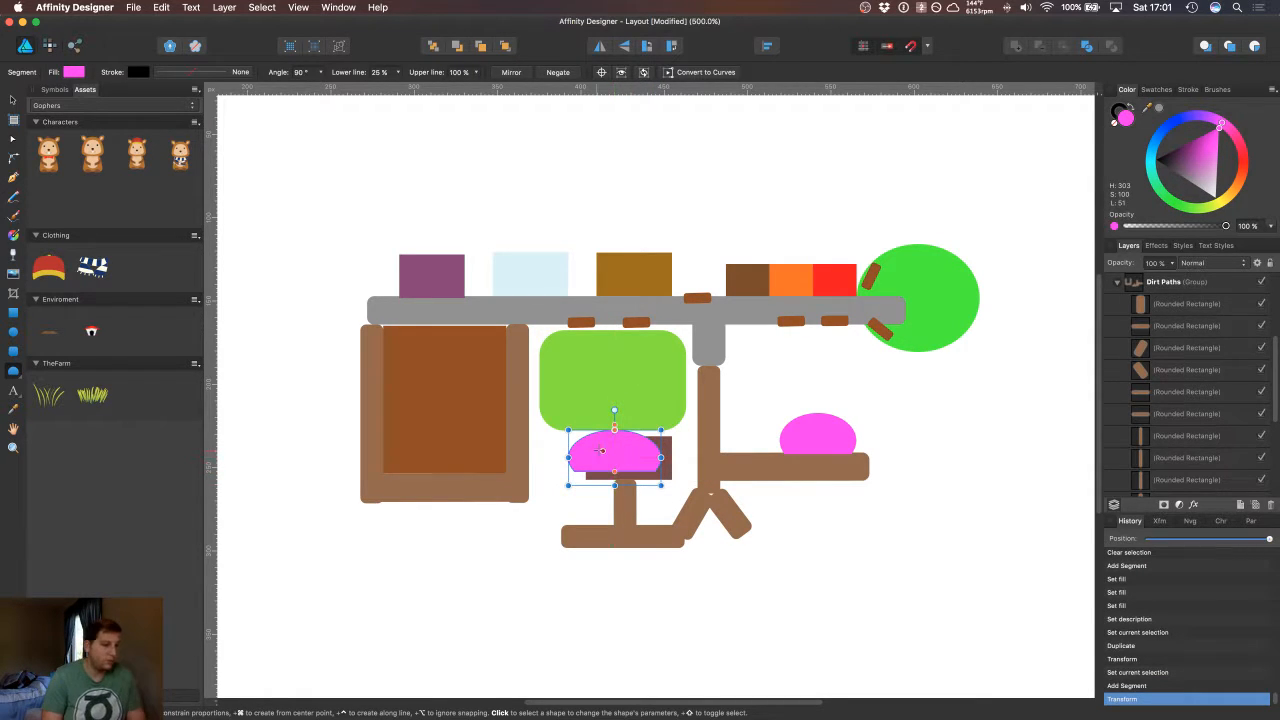
key(v)
drag(604, 457, 620, 458)
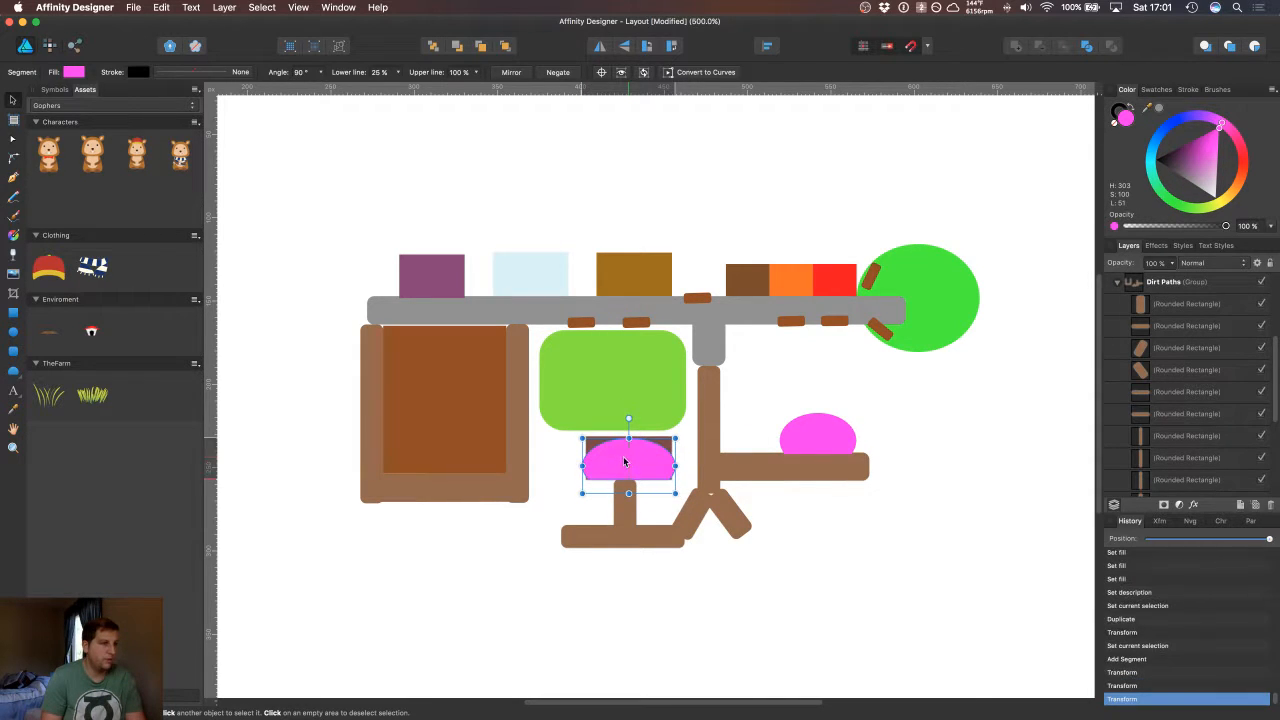
Step: Sample the Grandpa's House rectangle's colour and apply it as the new segment's fill
key(super+d)
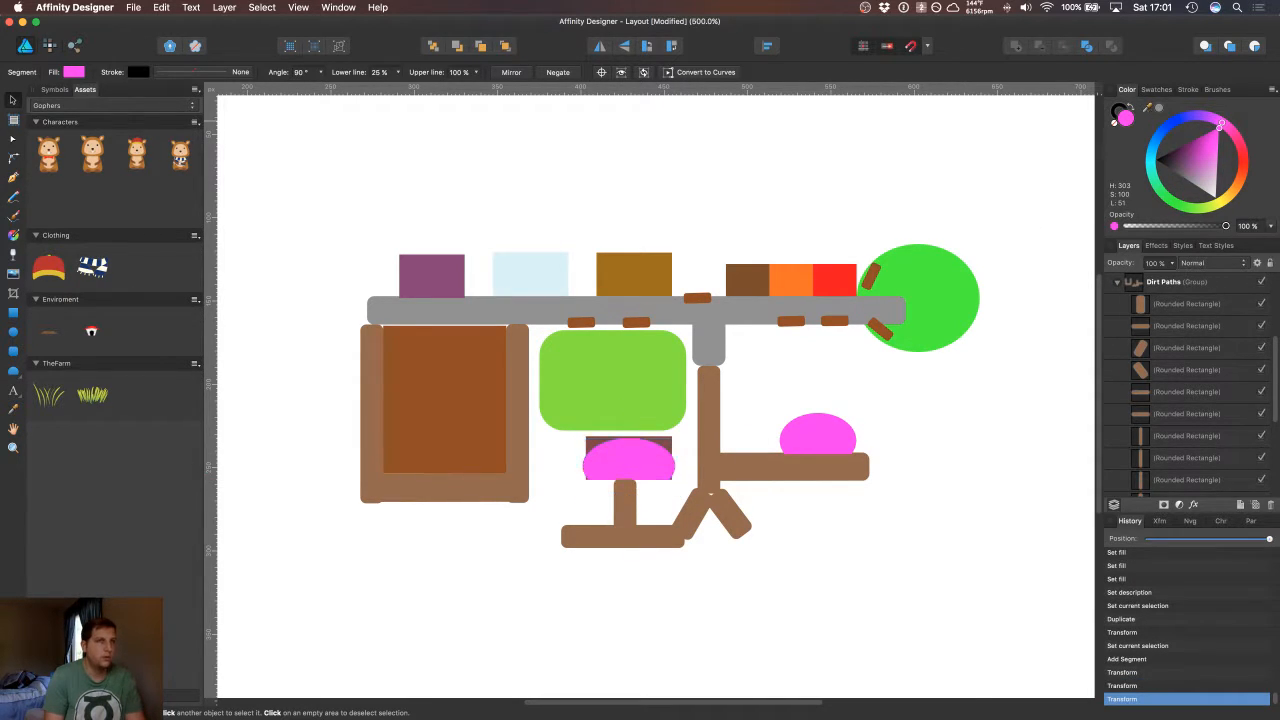
drag(1131, 107, 660, 443)
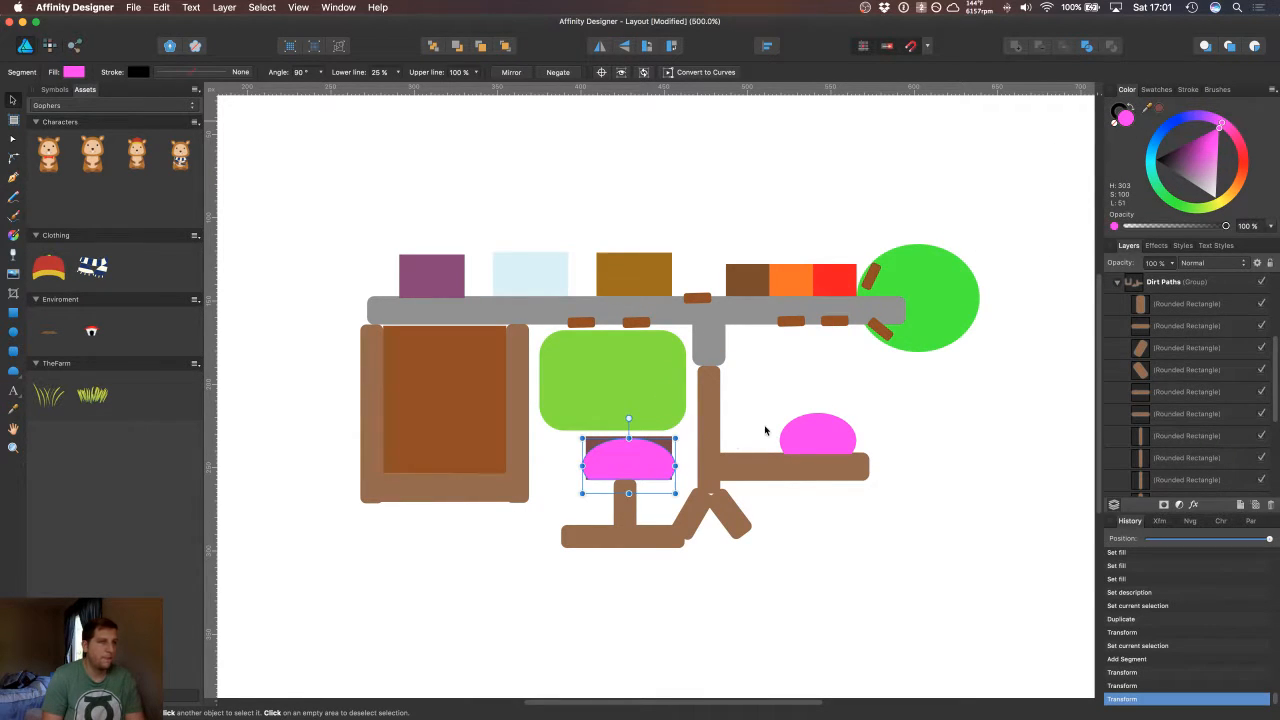
click(1160, 113)
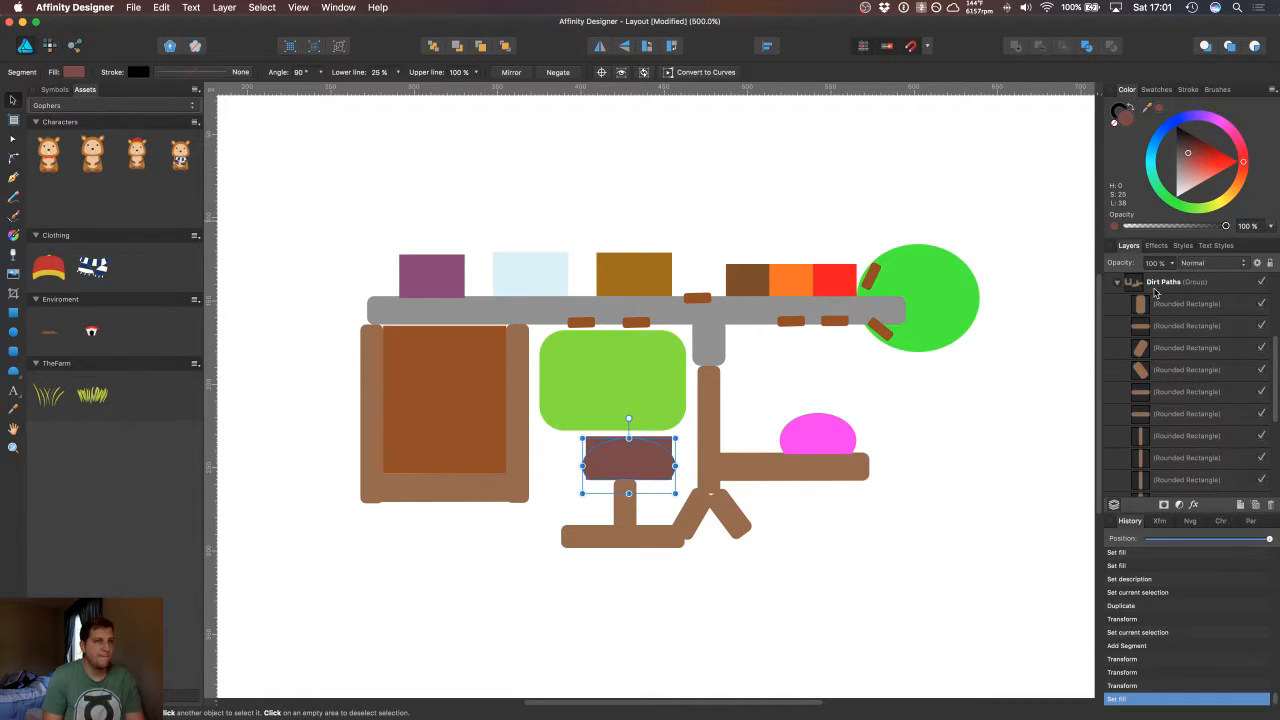
Step: Copy the name Grandpa's House onto the new segment's layer and delete the old Grandpa's House rectangle
click(1118, 283)
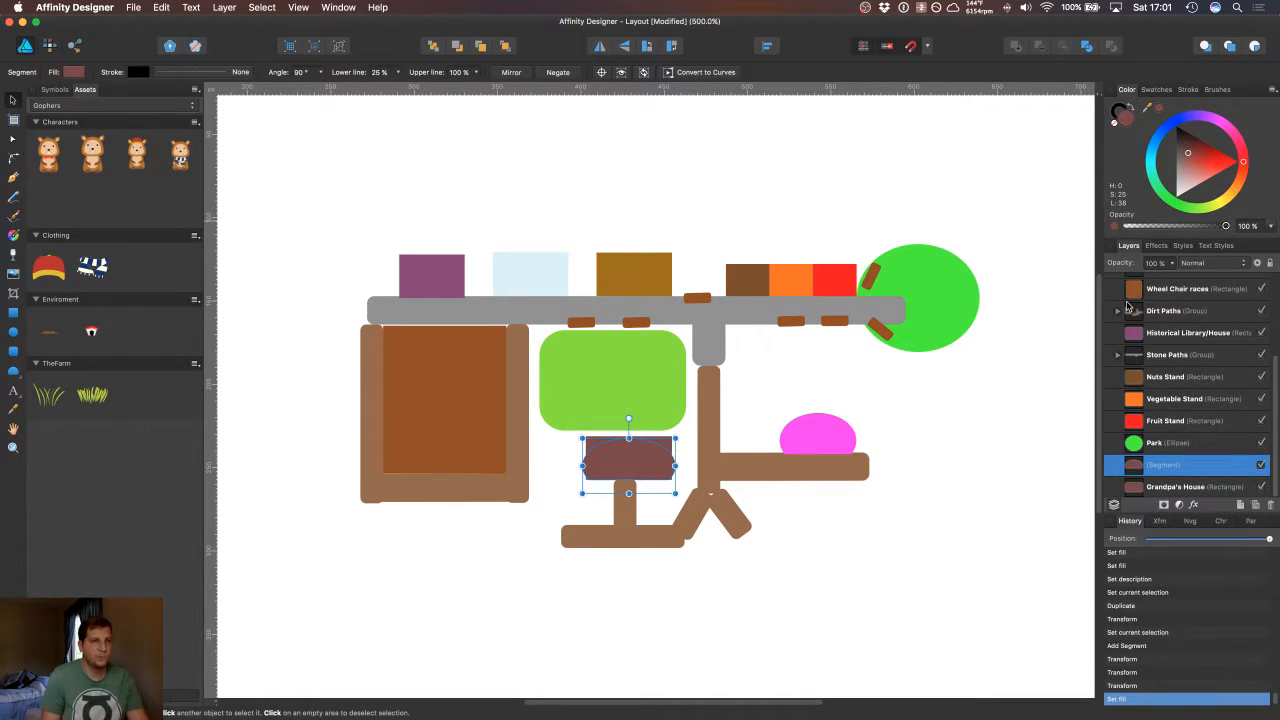
click(1175, 487)
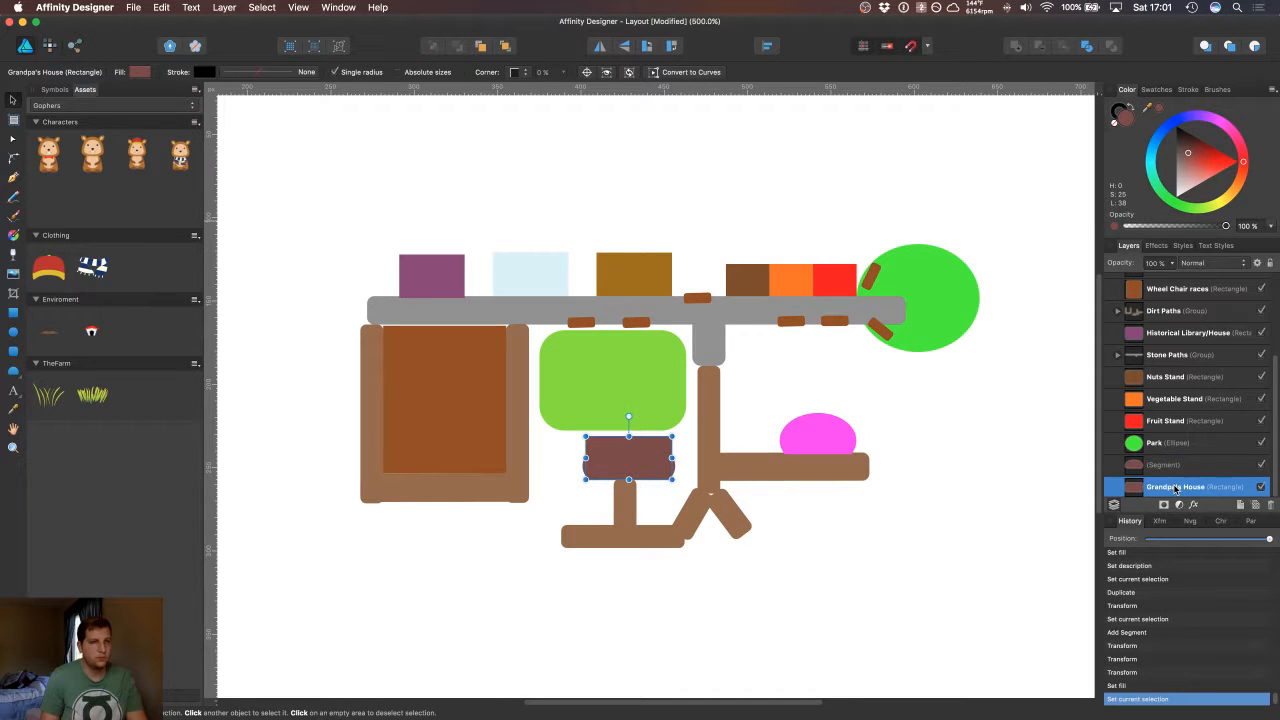
click(1175, 486)
key(super+c)
super+click(1168, 466)
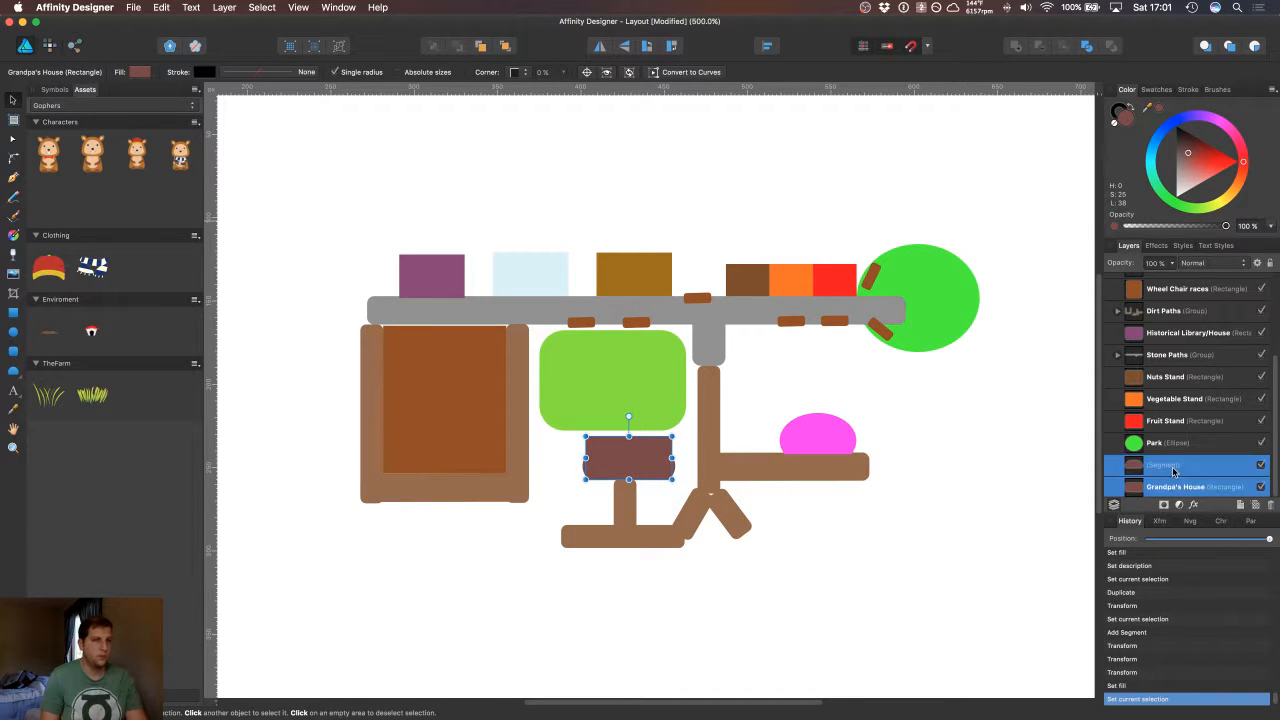
super+click(1168, 466)
super+click(1169, 467)
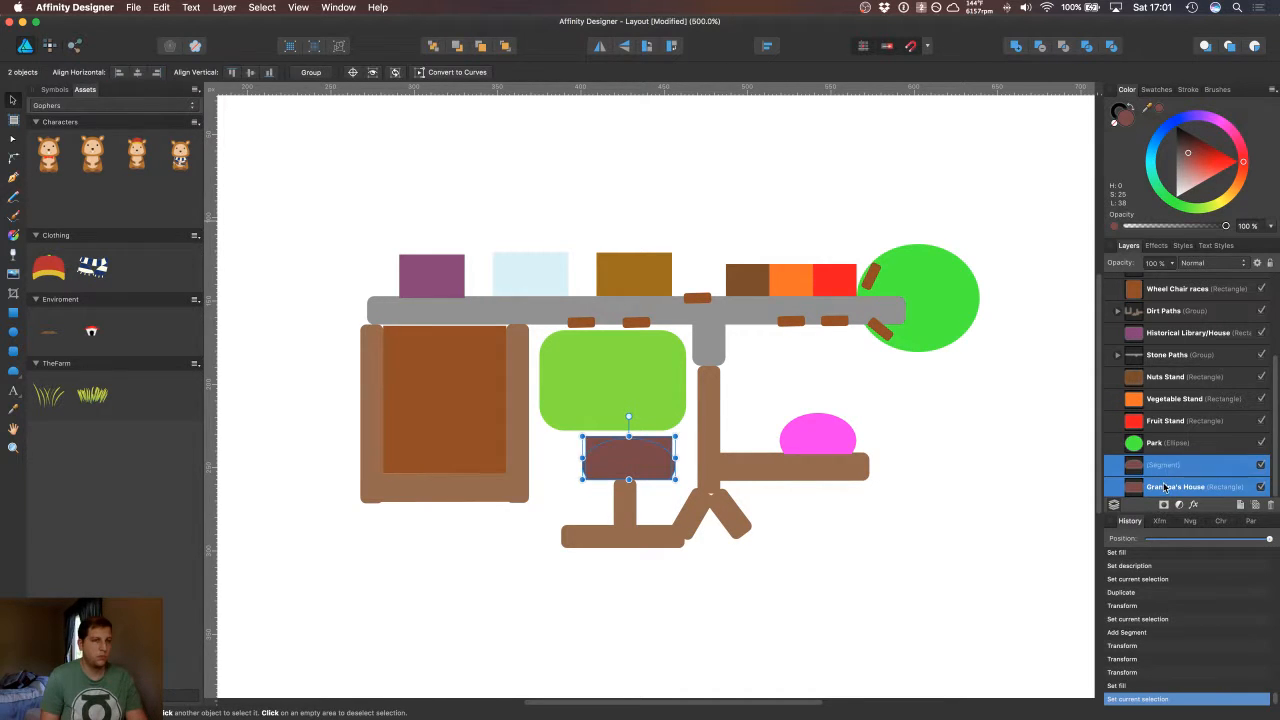
click(1168, 466)
click(1168, 466)
key(super+v)
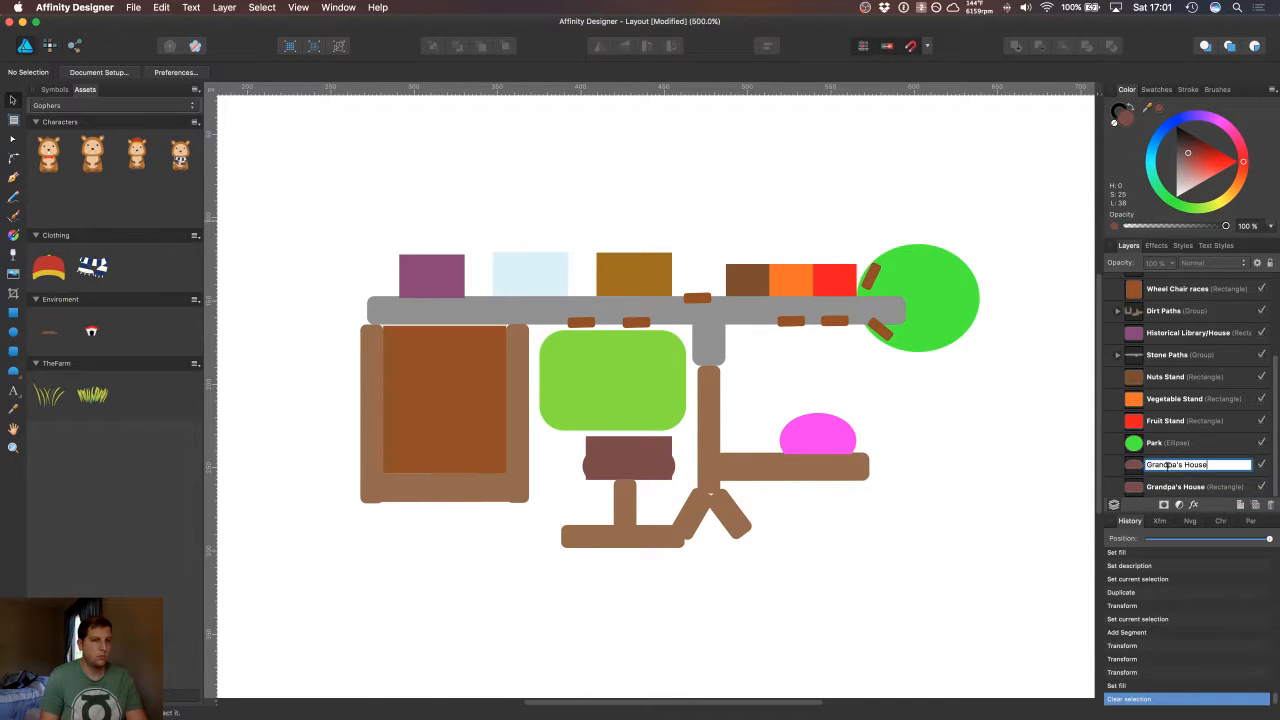
click(1163, 487)
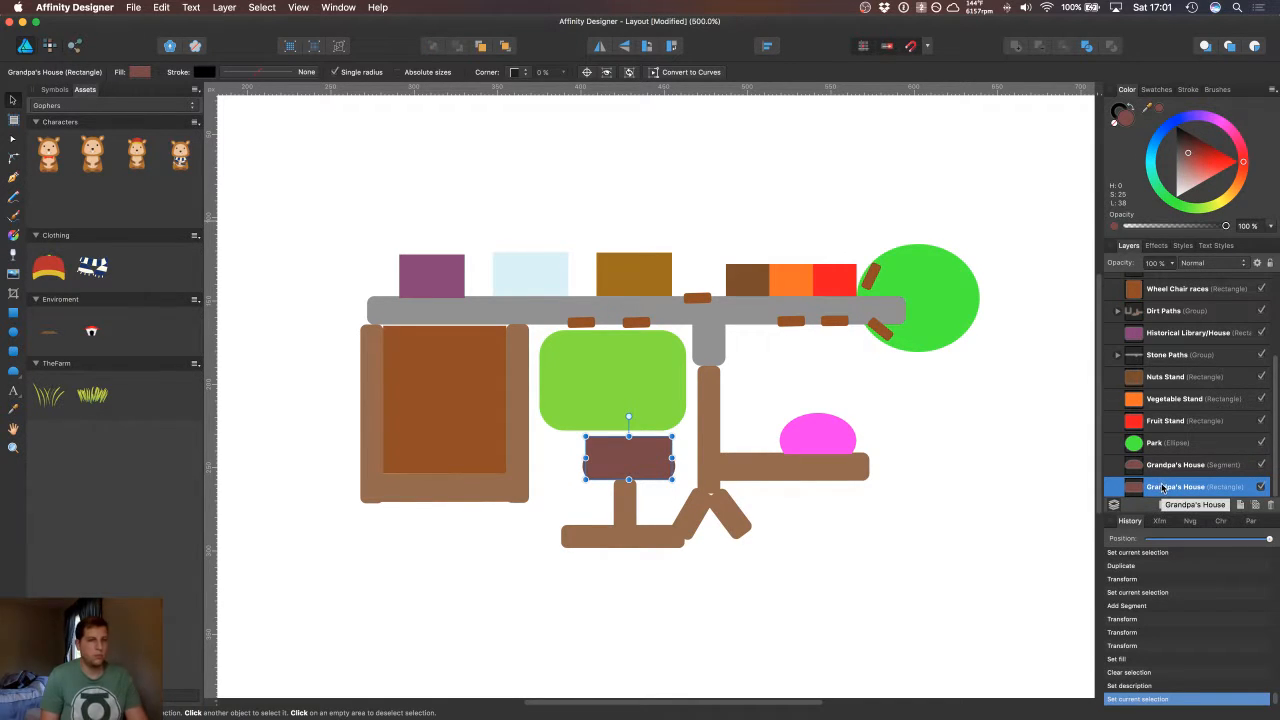
key(Delete)
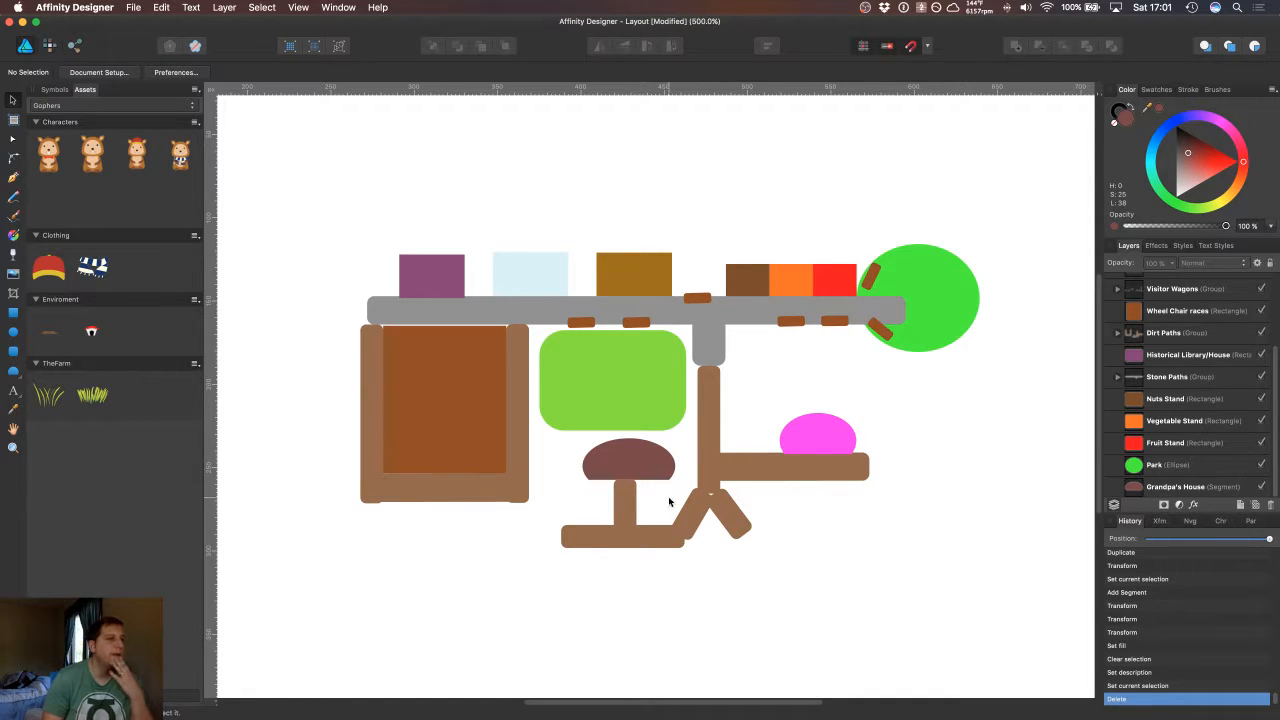
Step: Select the horizontal path under Mayors House within the Dirt Paths group and reduce it to about half its thickness
click(799, 473)
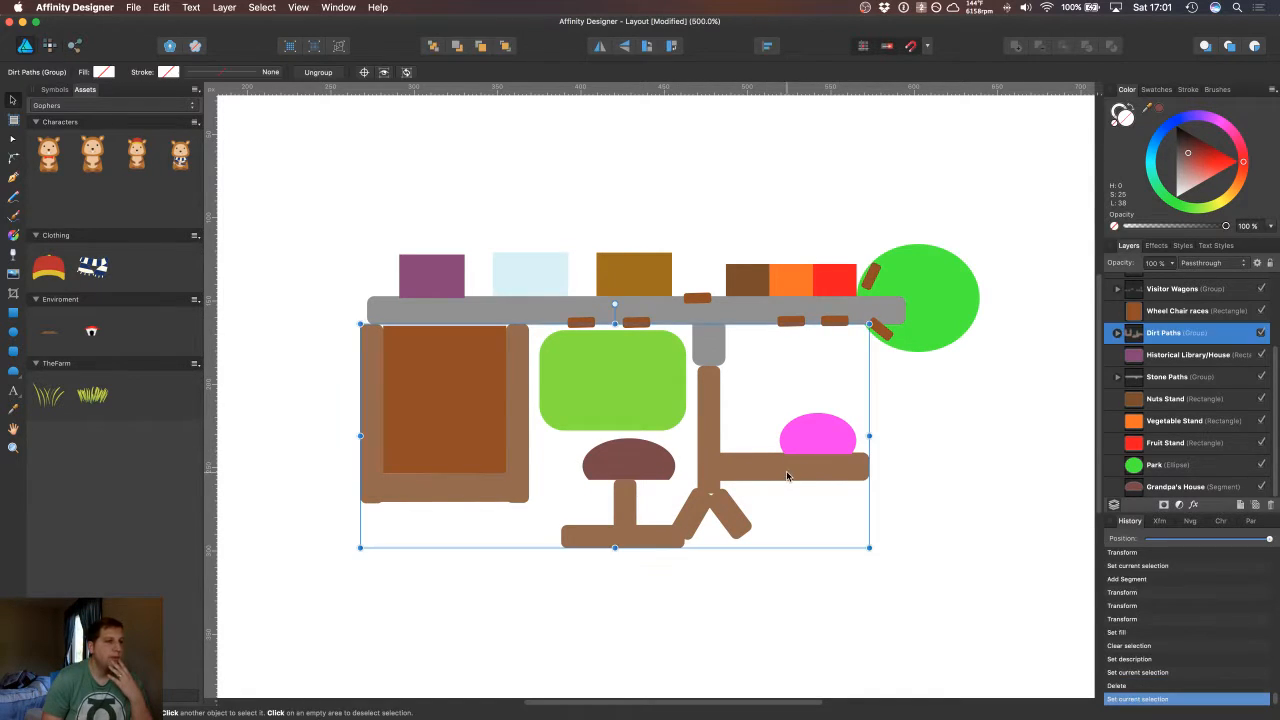
click(1118, 334)
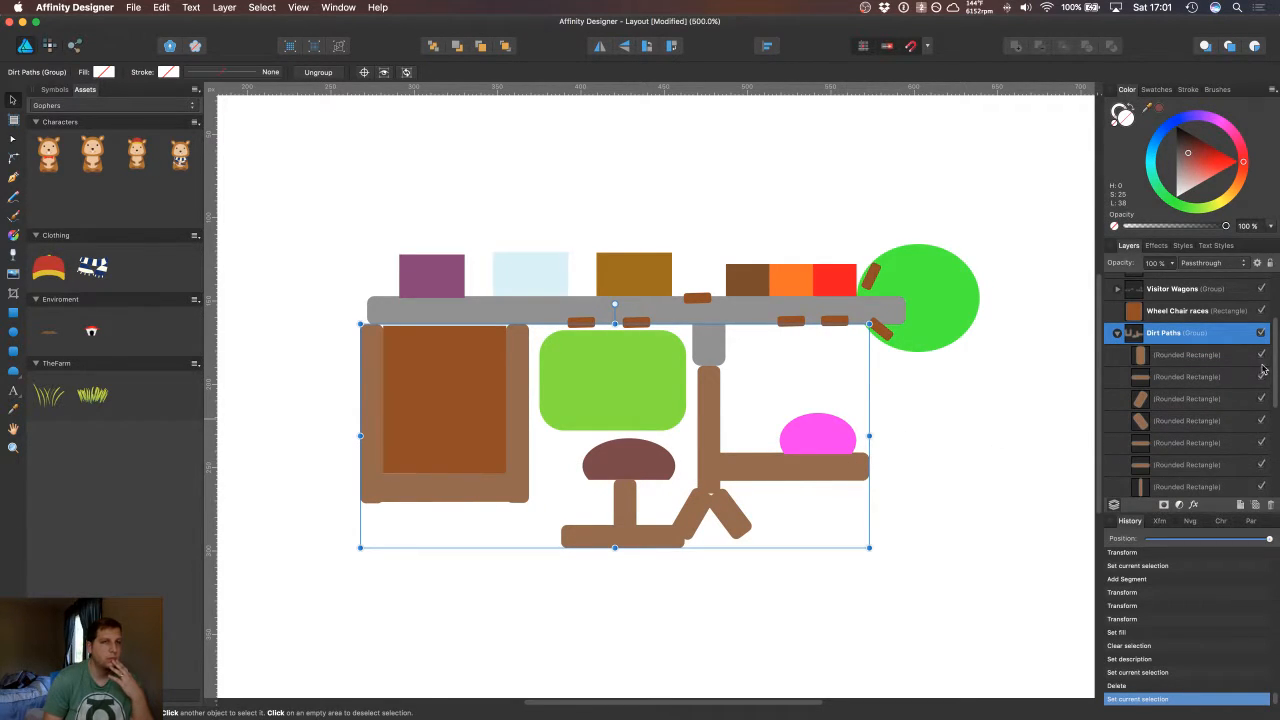
scroll(1274, 362, down, 5)
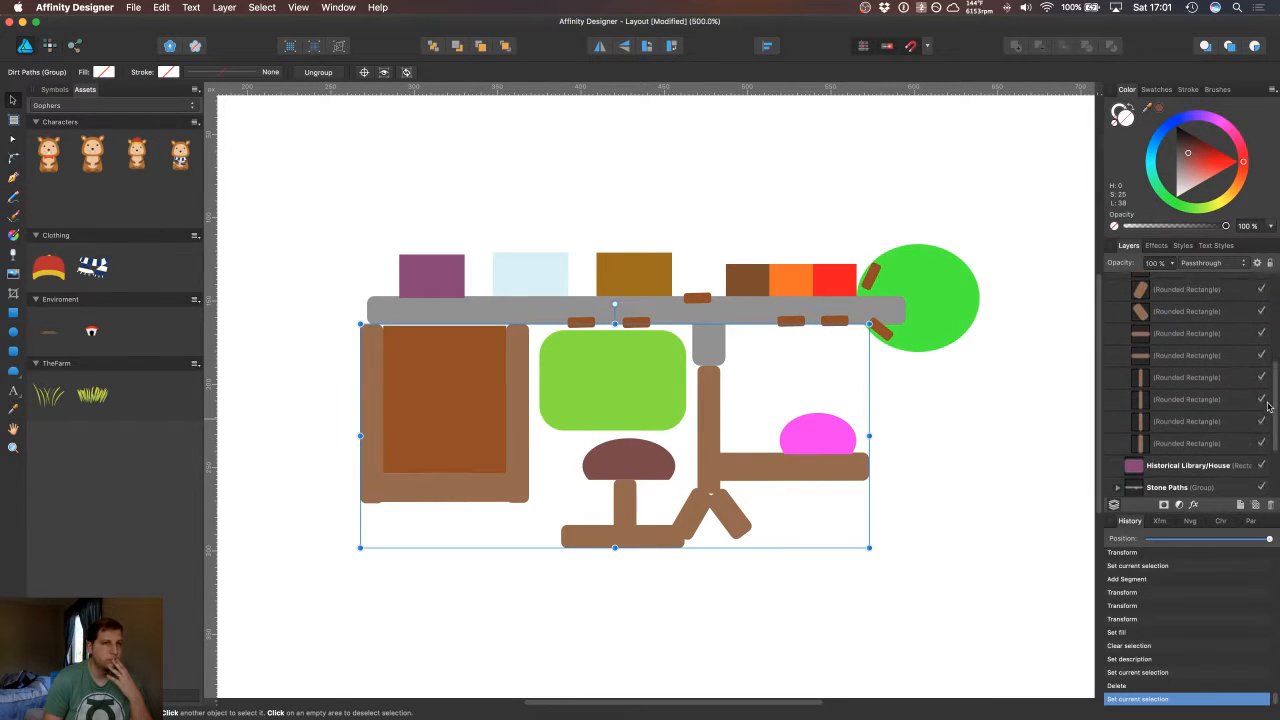
click(1170, 382)
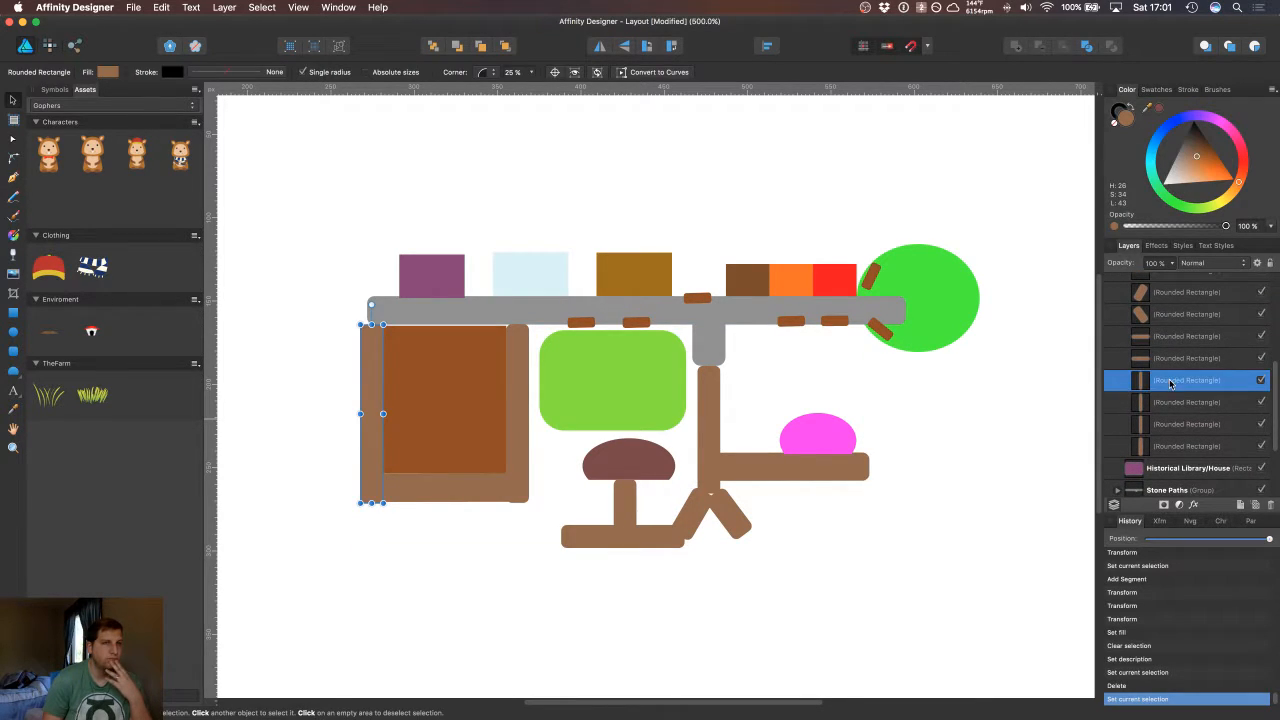
click(1172, 402)
click(1173, 424)
click(1173, 446)
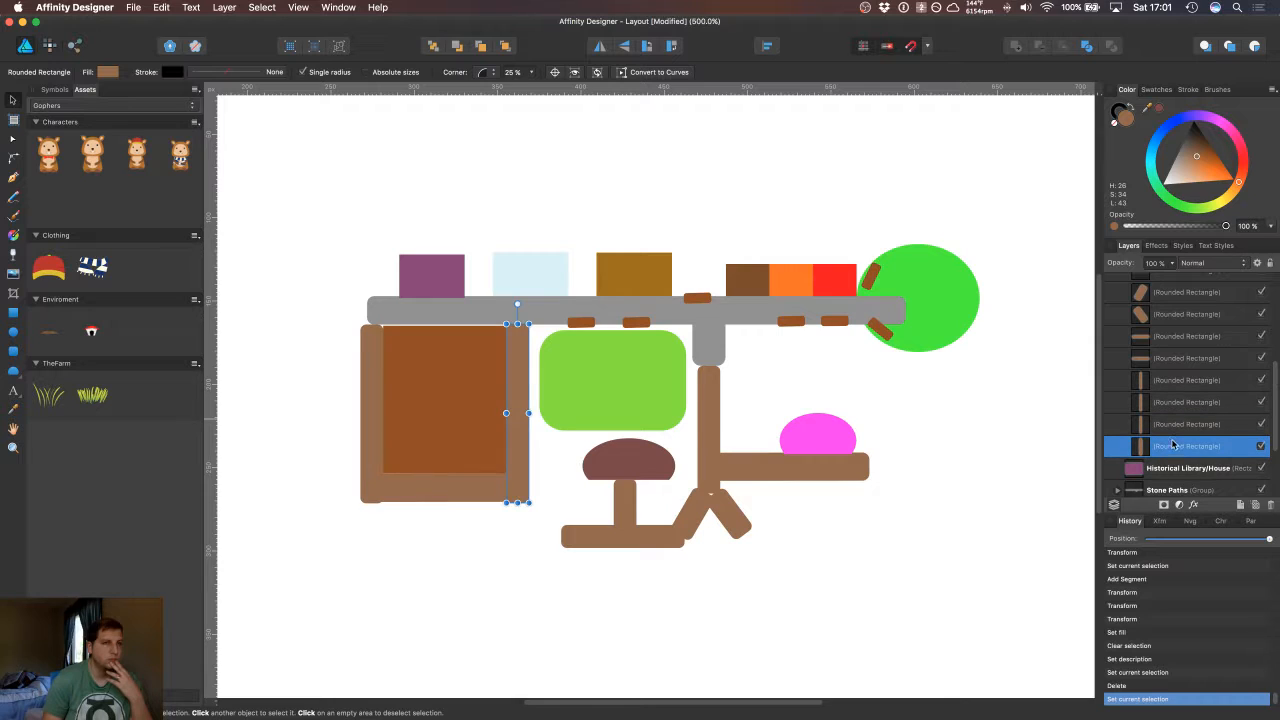
click(1177, 360)
click(1181, 340)
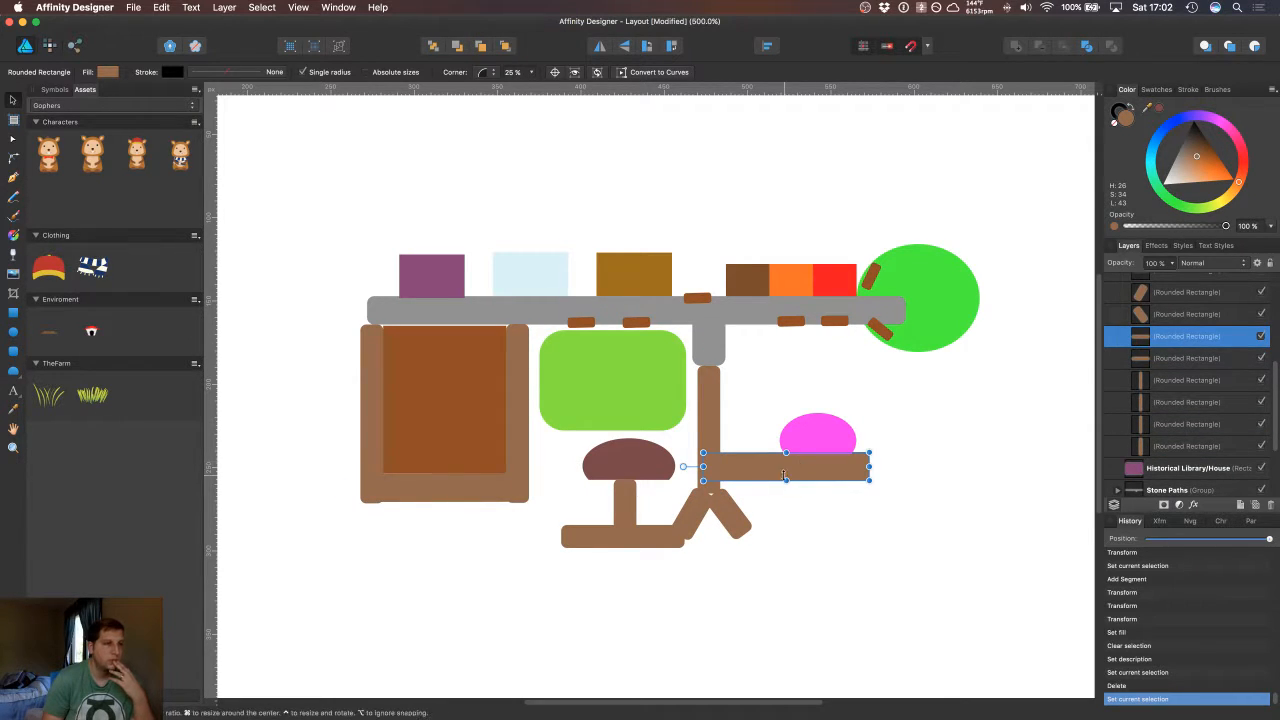
drag(785, 478, 786, 470)
click(740, 415)
Step: Collapse the Dirt Paths group in the layer list and clear the selection
click(707, 420)
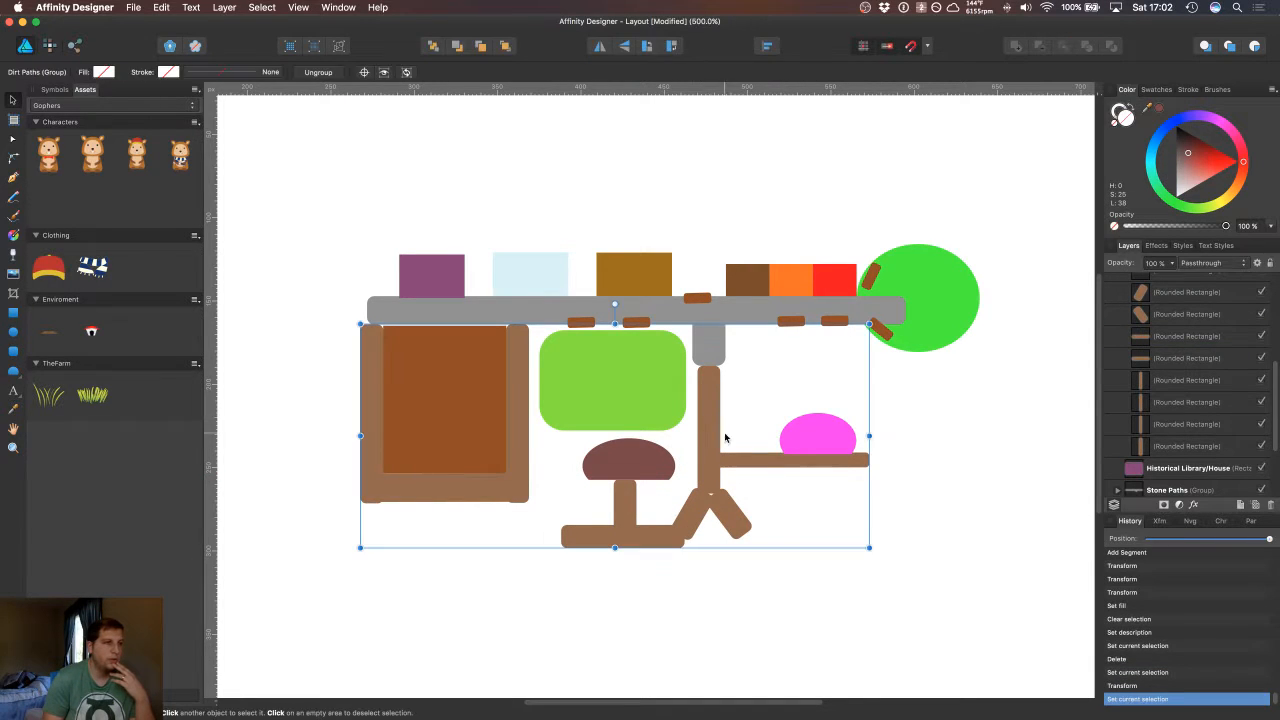
click(748, 484)
click(723, 502)
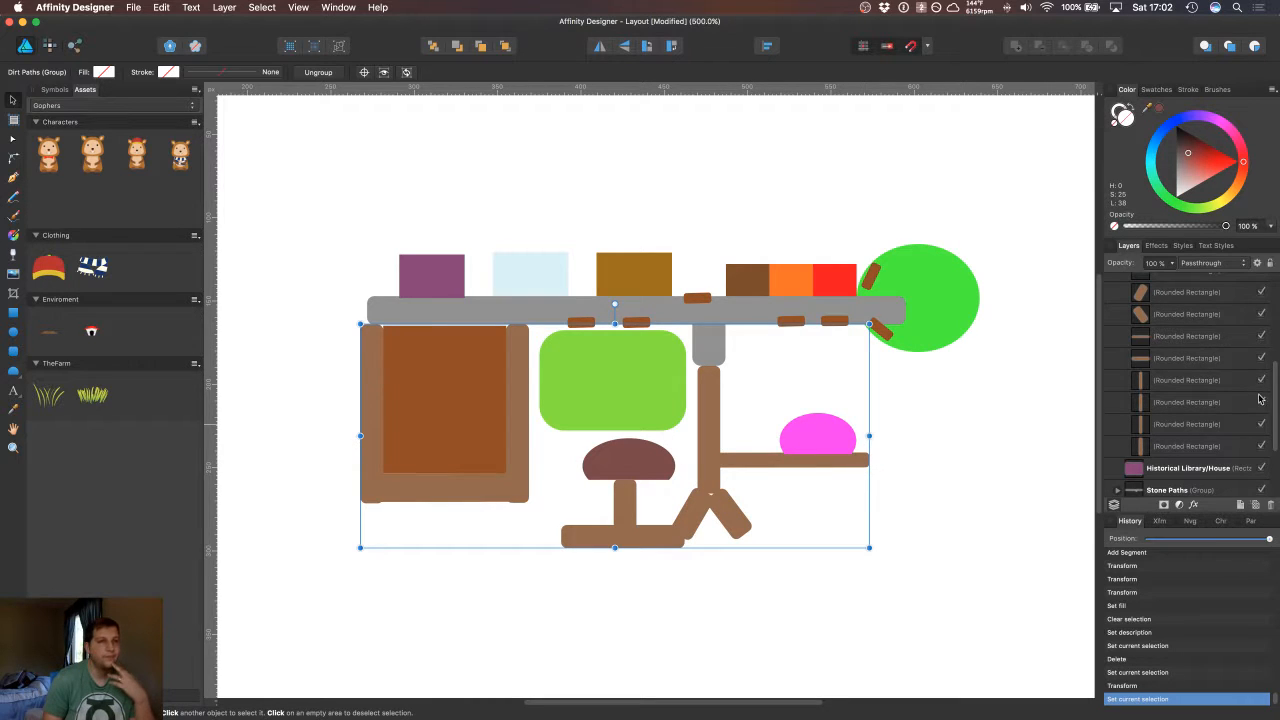
scroll(1270, 395, up, 5)
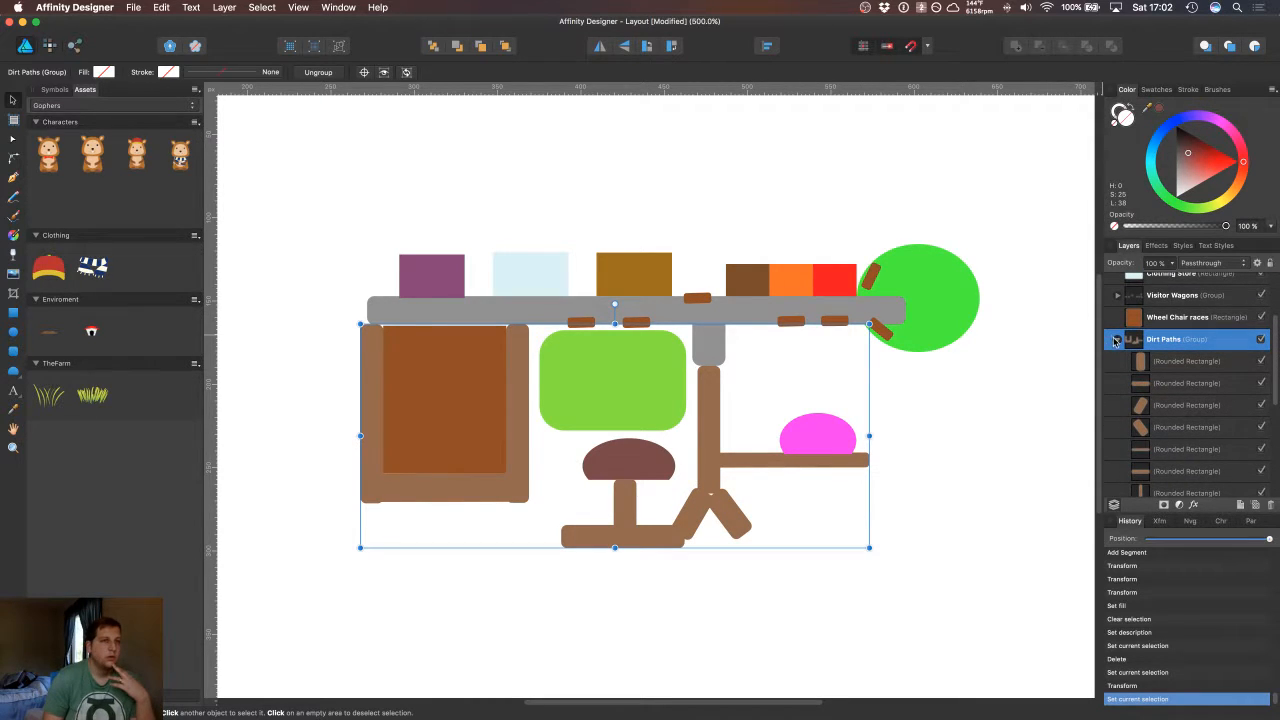
click(1117, 340)
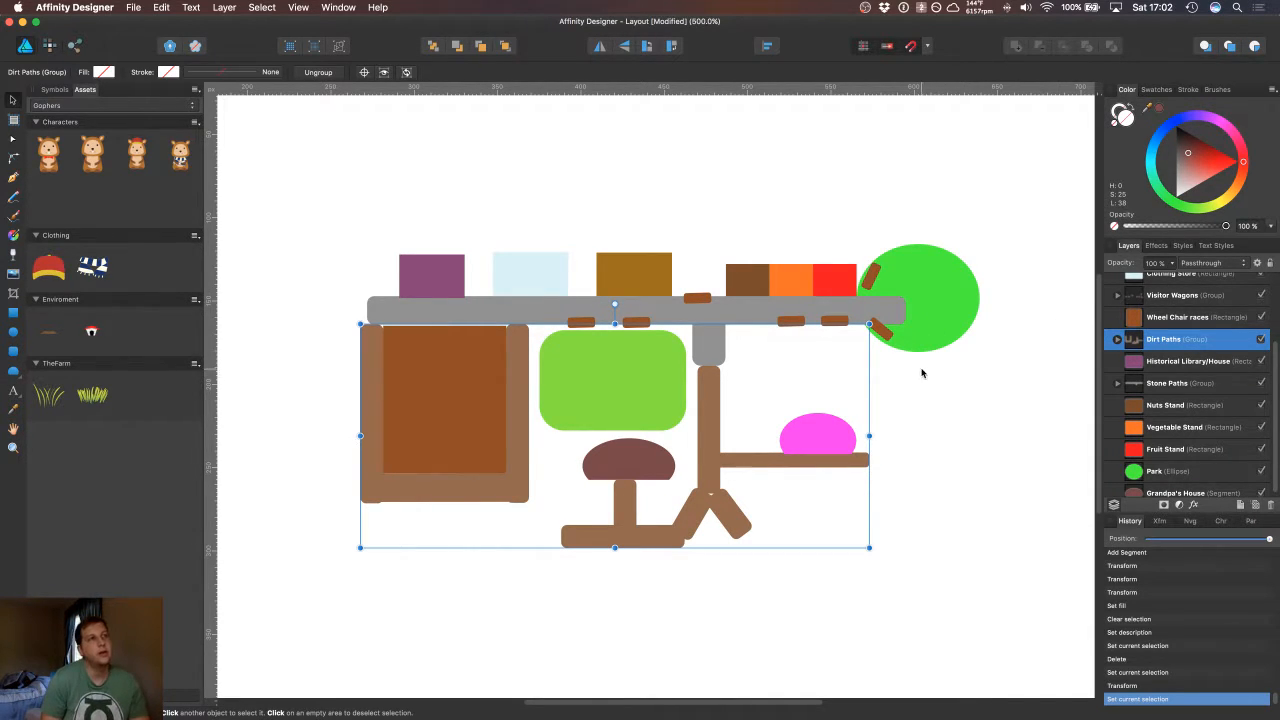
click(704, 320)
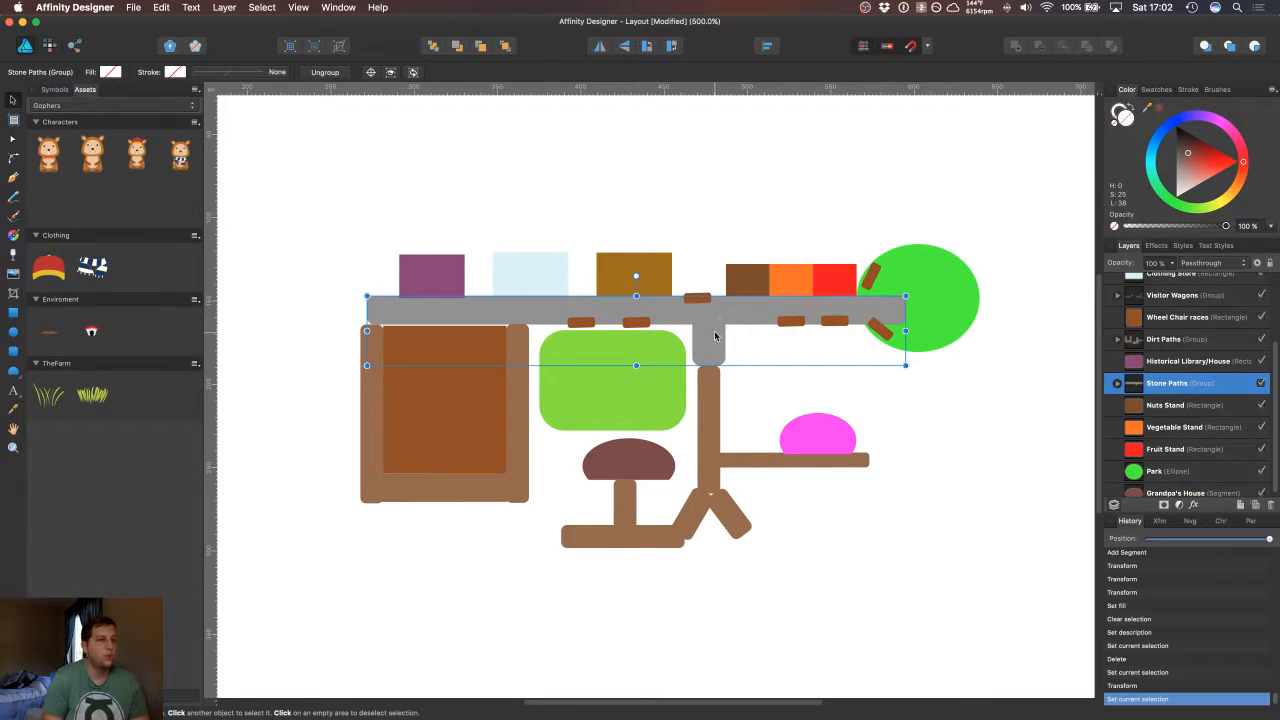
click(709, 441)
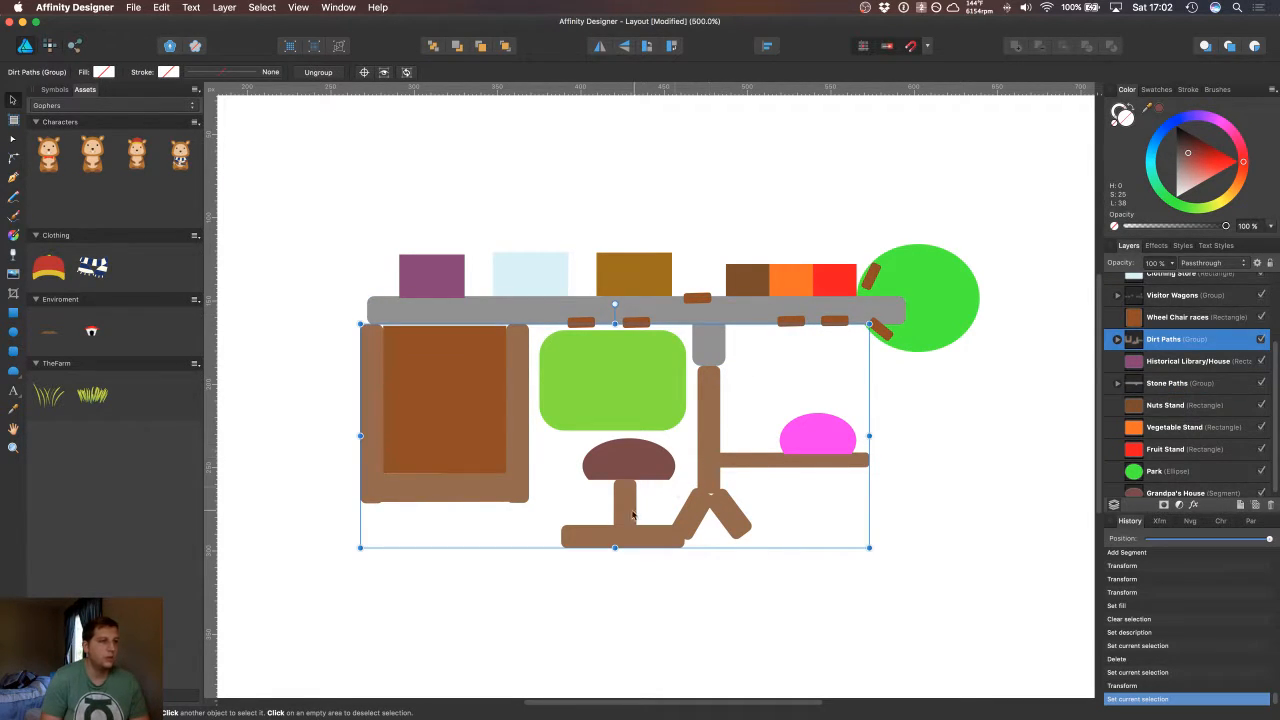
click(910, 392)
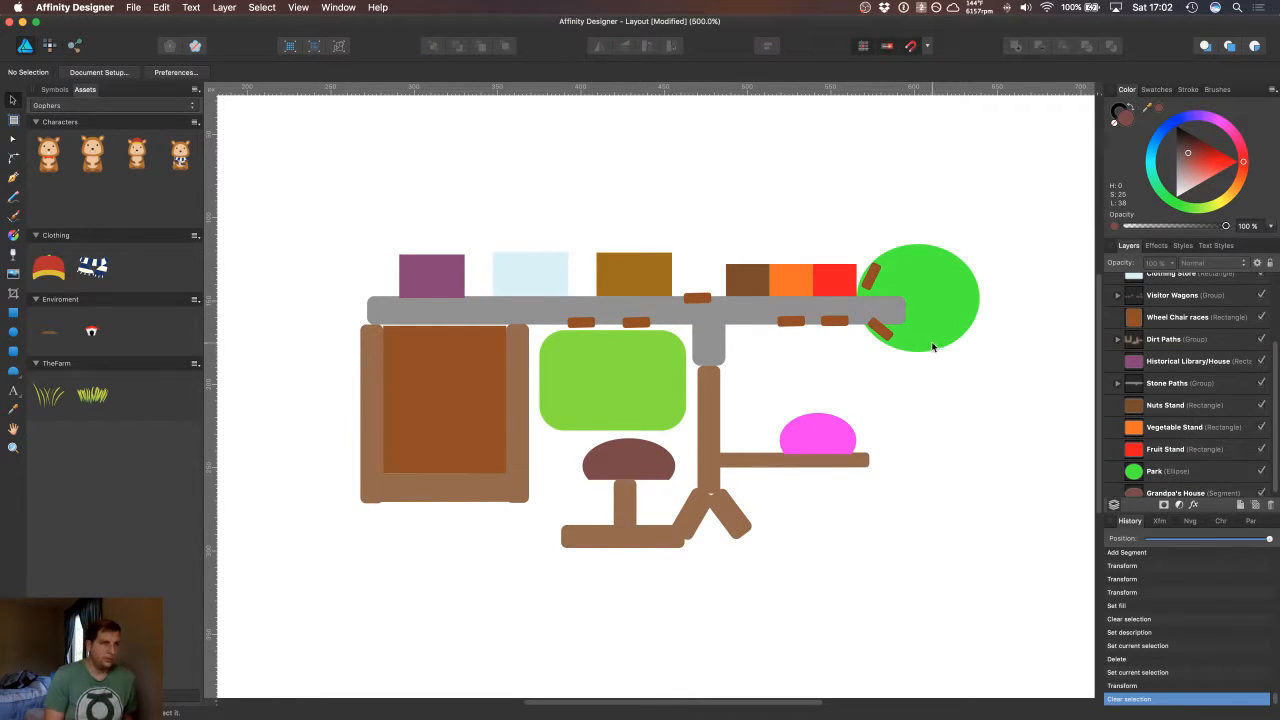
key(super+minus)
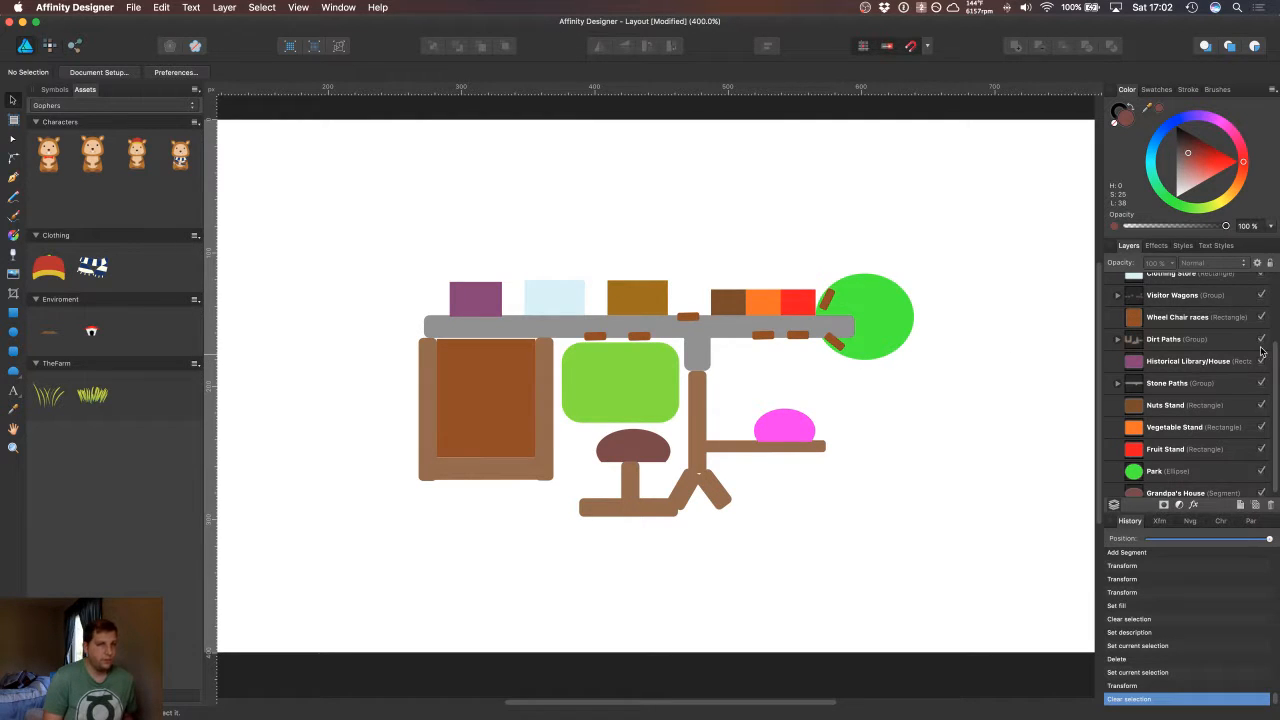
scroll(1275, 355, up, 1)
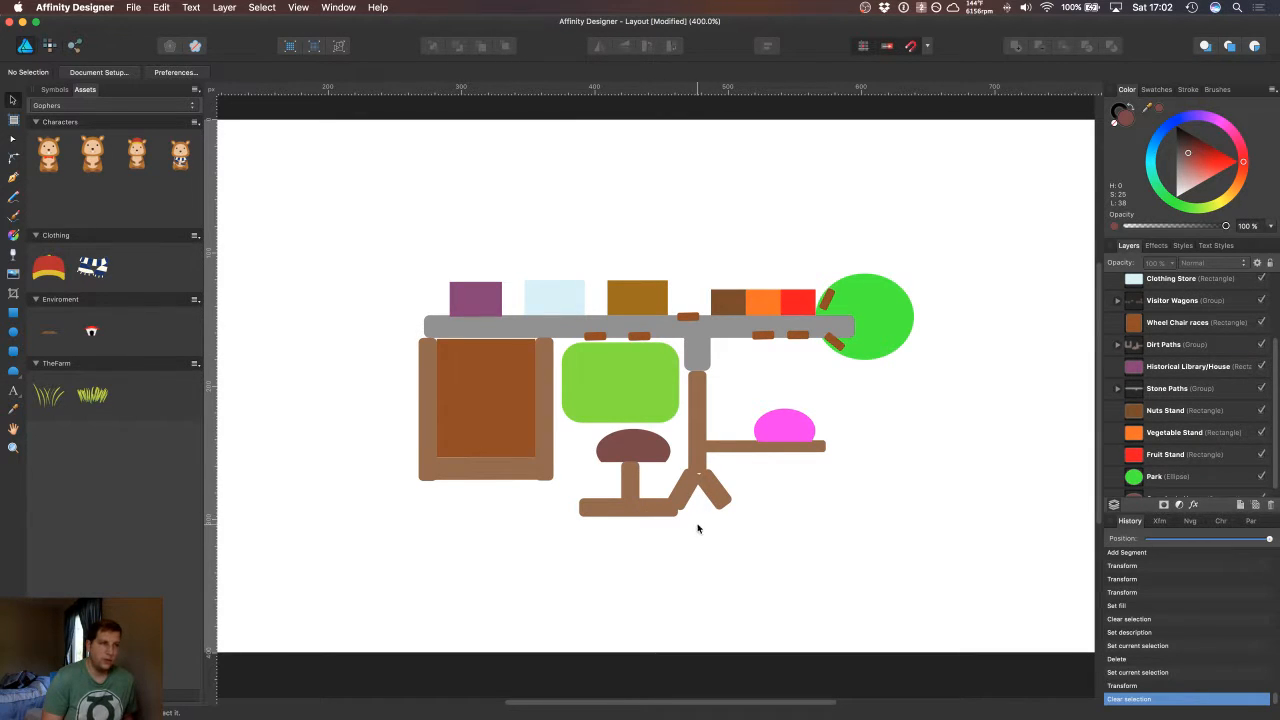
Step: Draw a small upright rounded rectangle, fill it dark green (H 122, S 30, L 33), and place it between the two diagonal dirt paths
click(15, 350)
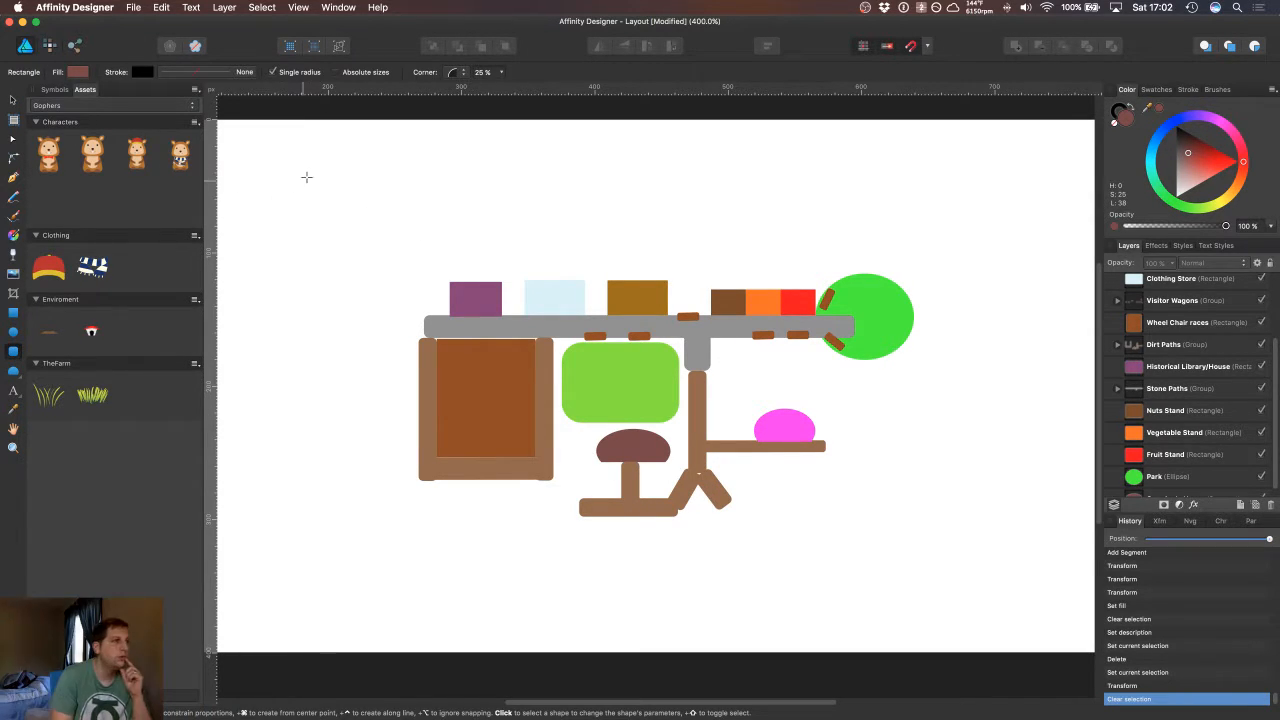
drag(311, 171, 316, 192)
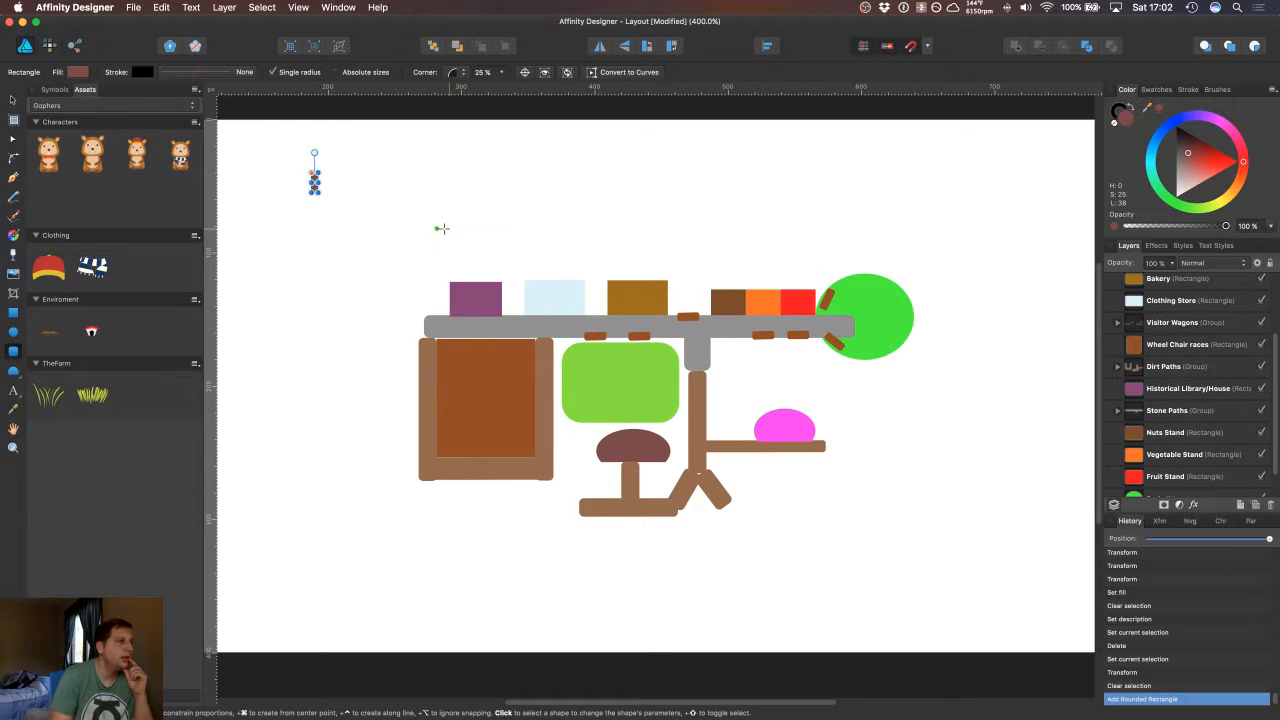
drag(1176, 207, 1210, 162)
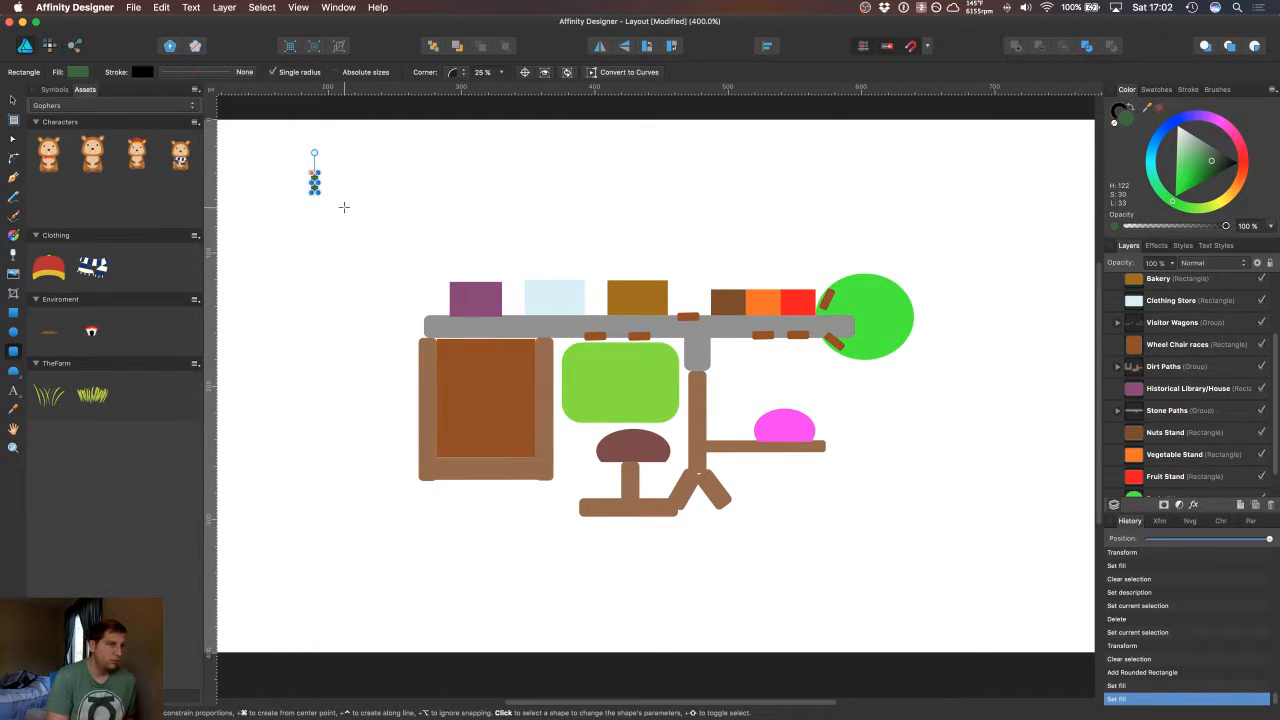
key(v)
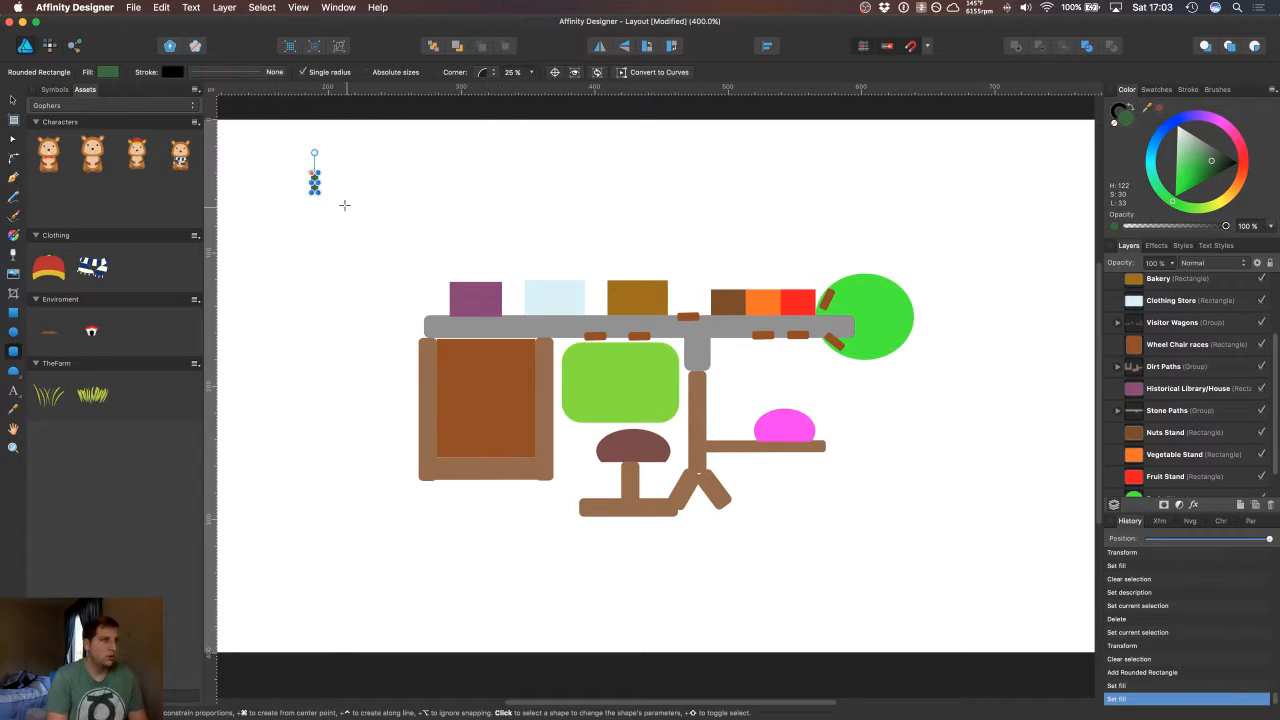
drag(312, 176, 700, 496)
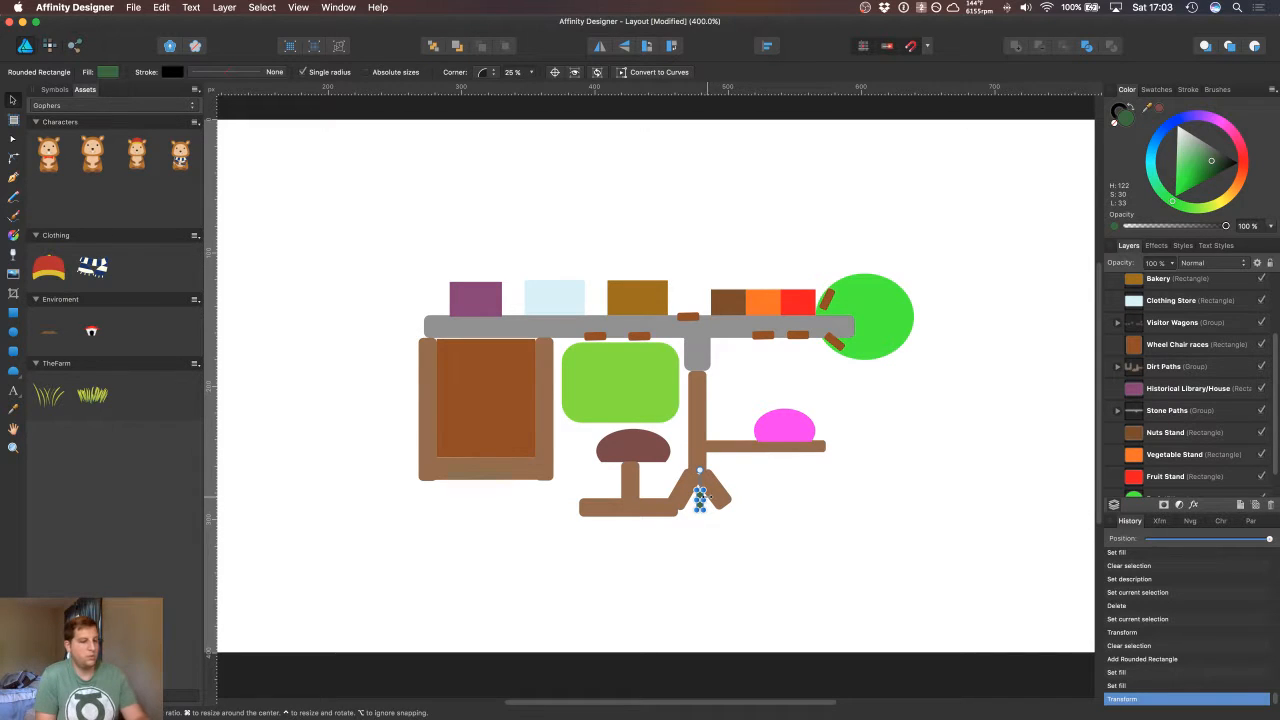
Step: Duplicate the dark green tree marker and scatter five copies across the Grass and Trees area
key(super+j)
drag(700, 505, 651, 399)
key(super+j)
click(649, 398)
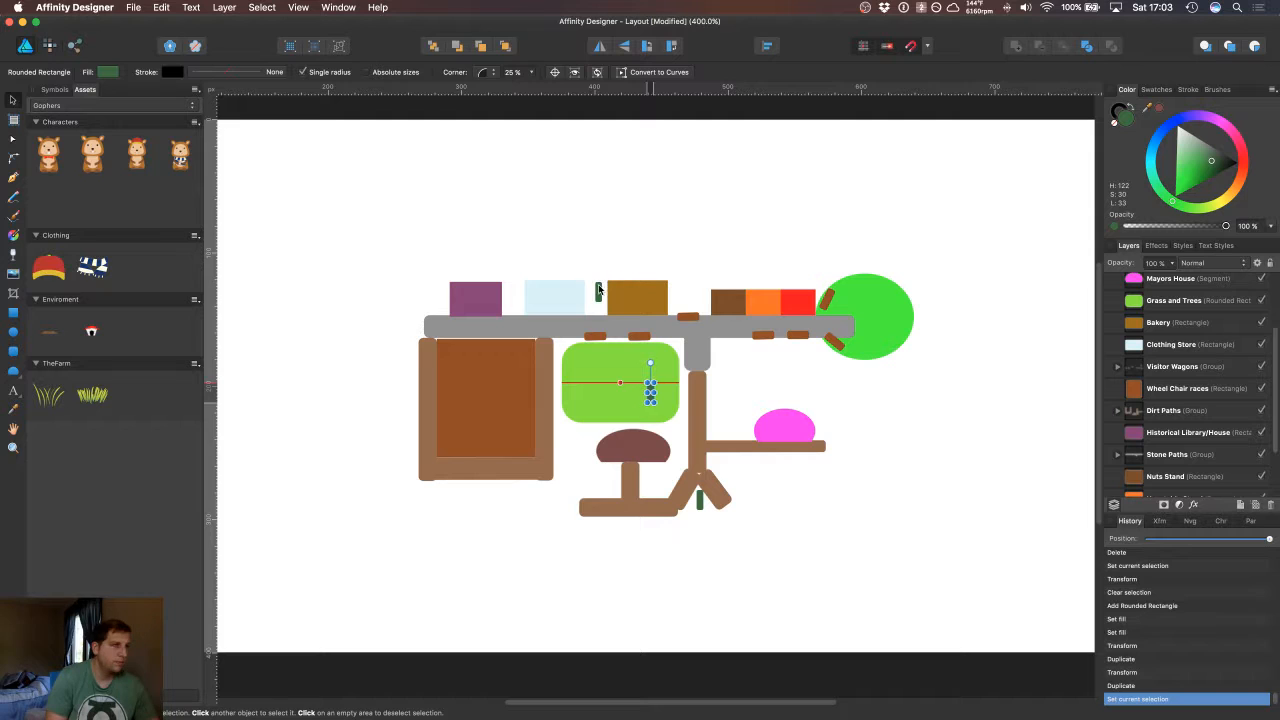
drag(598, 287, 600, 298)
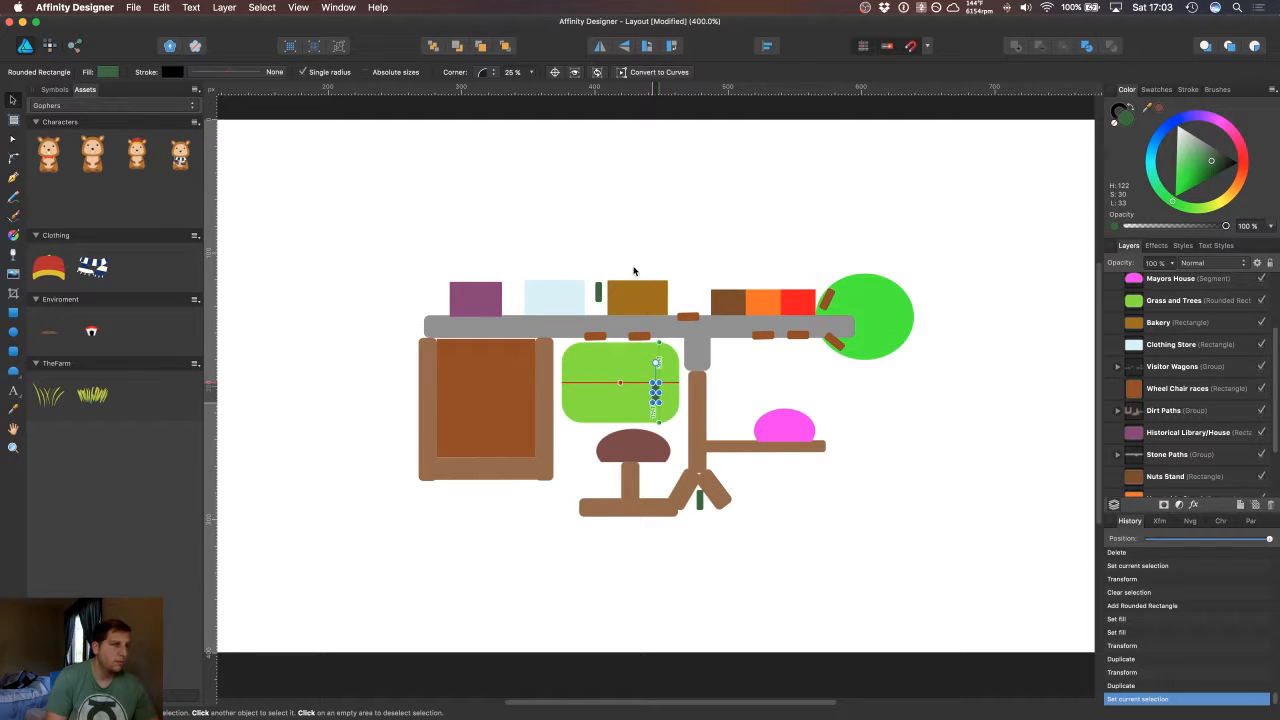
click(737, 283)
click(598, 292)
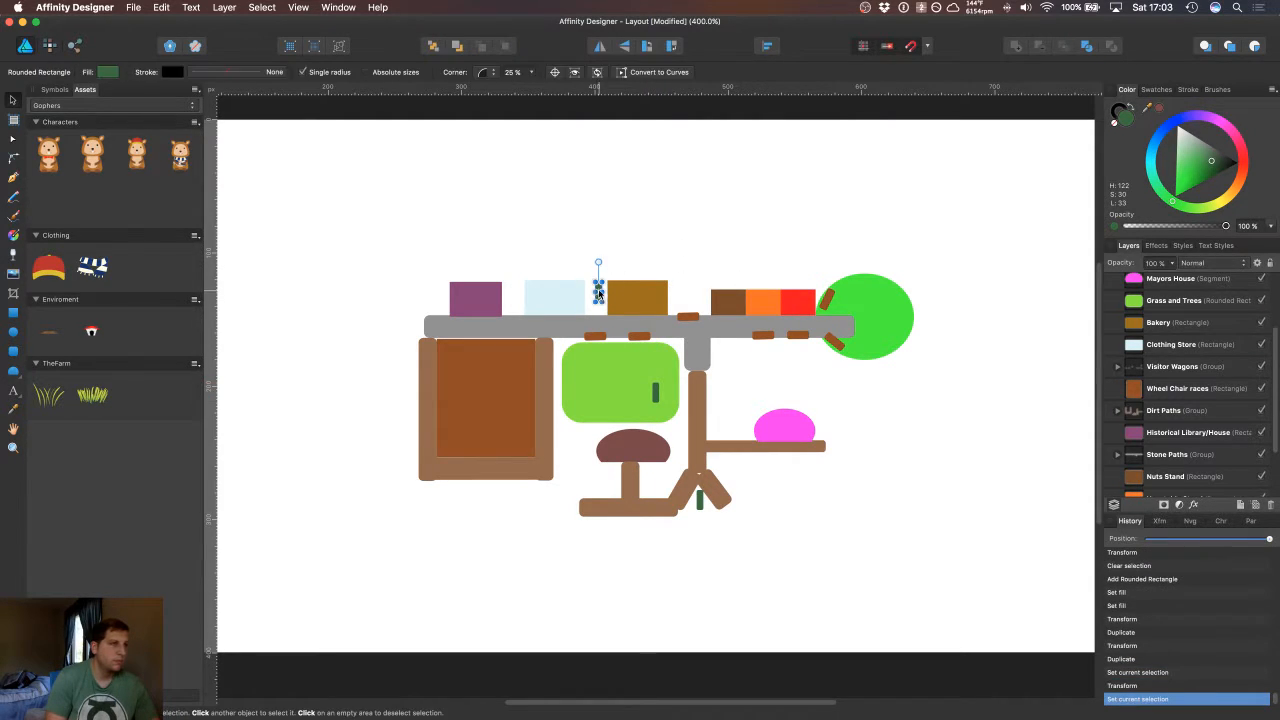
drag(598, 295, 580, 365)
key(super+j)
key(super+j)
key(super+j)
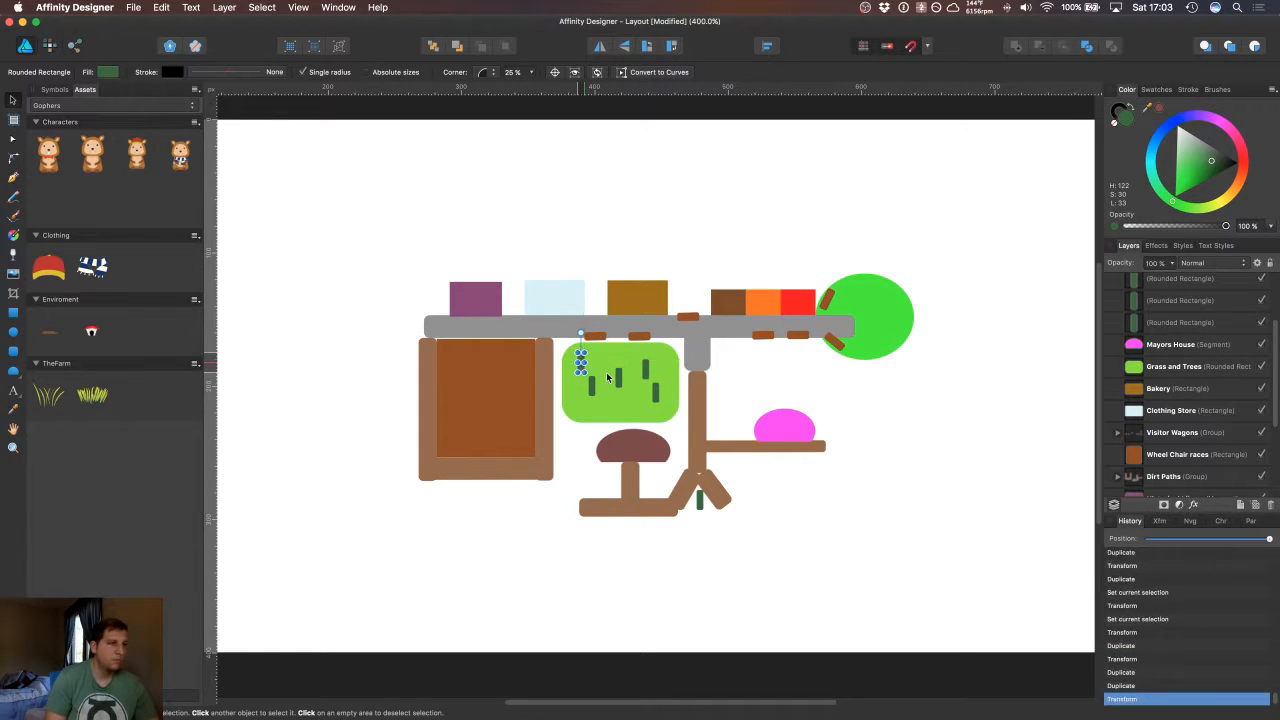
click(729, 375)
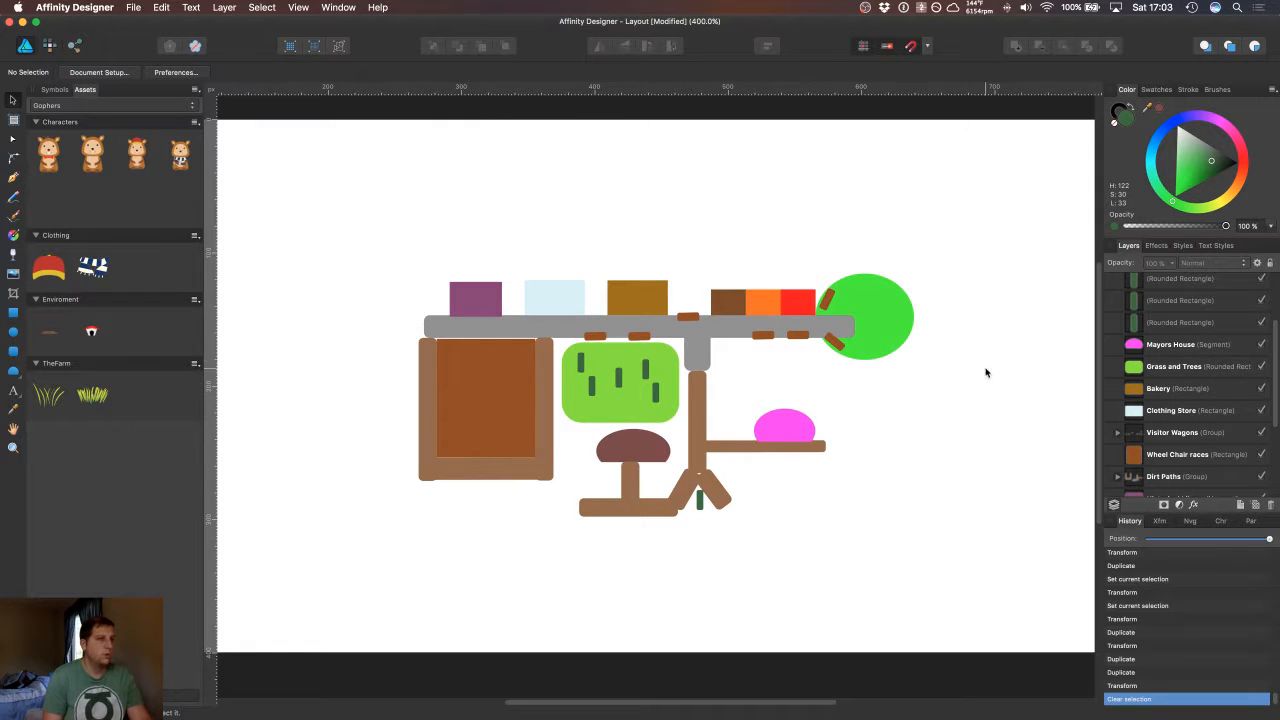
Step: Draw a small rounded rectangle around the base of the tree marker at the path fork and fill it with the sampled Grass and Trees green
click(13, 352)
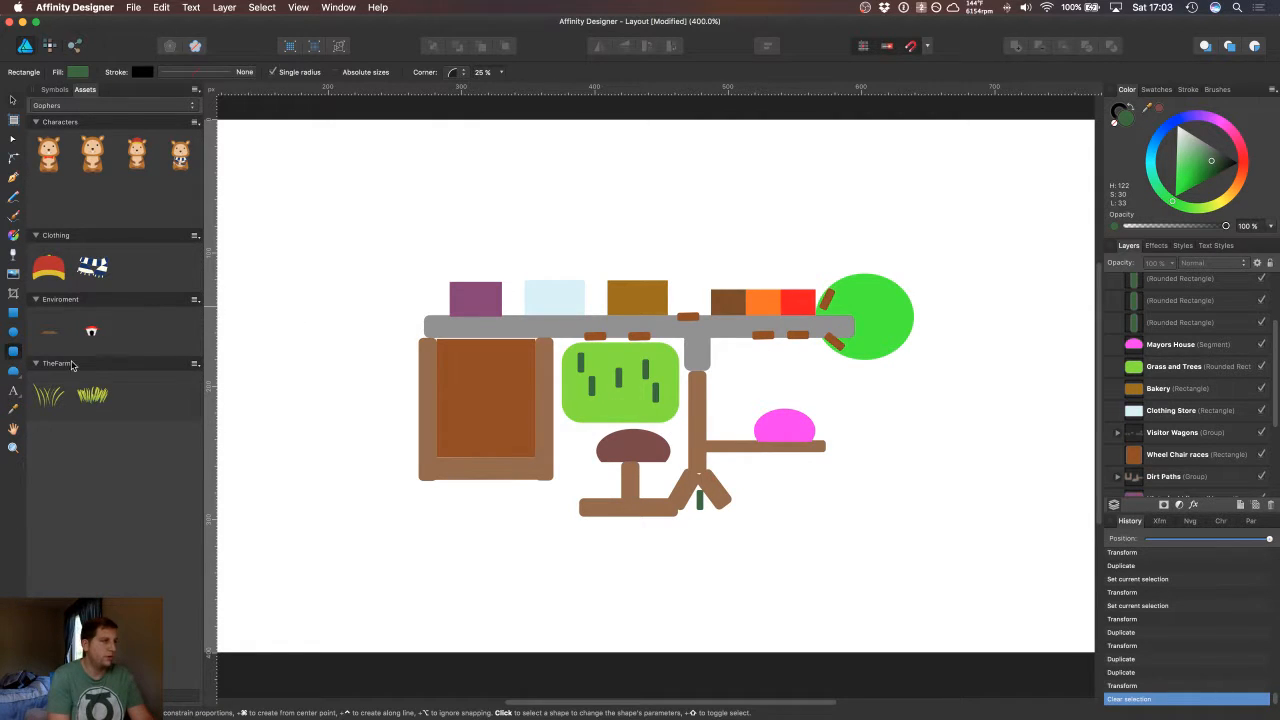
drag(711, 516, 690, 478)
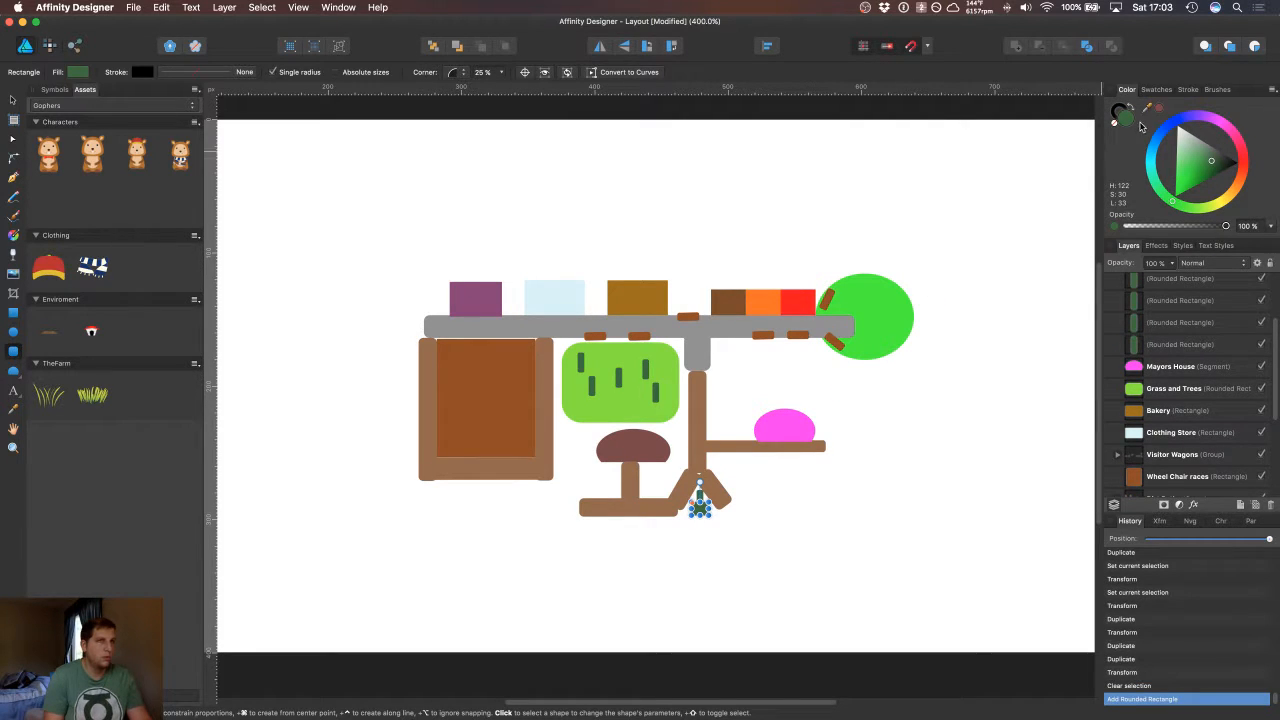
drag(1150, 108, 880, 323)
drag(1155, 108, 705, 374)
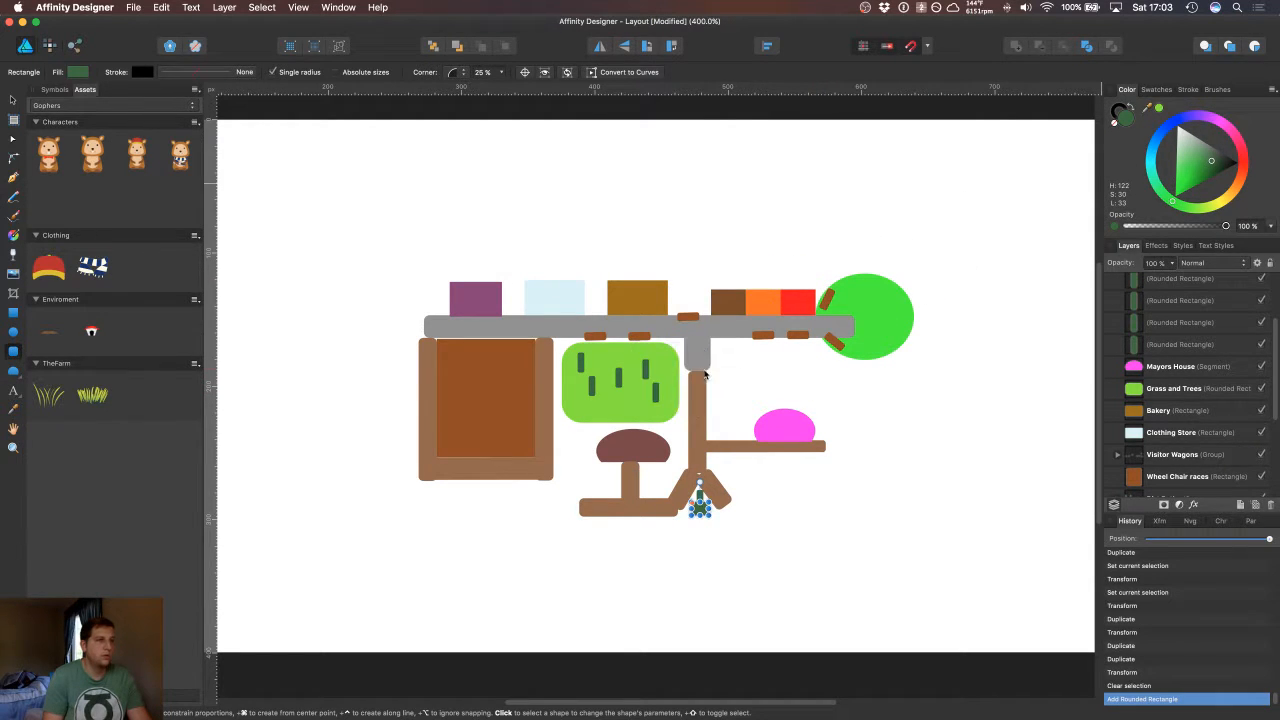
click(1159, 109)
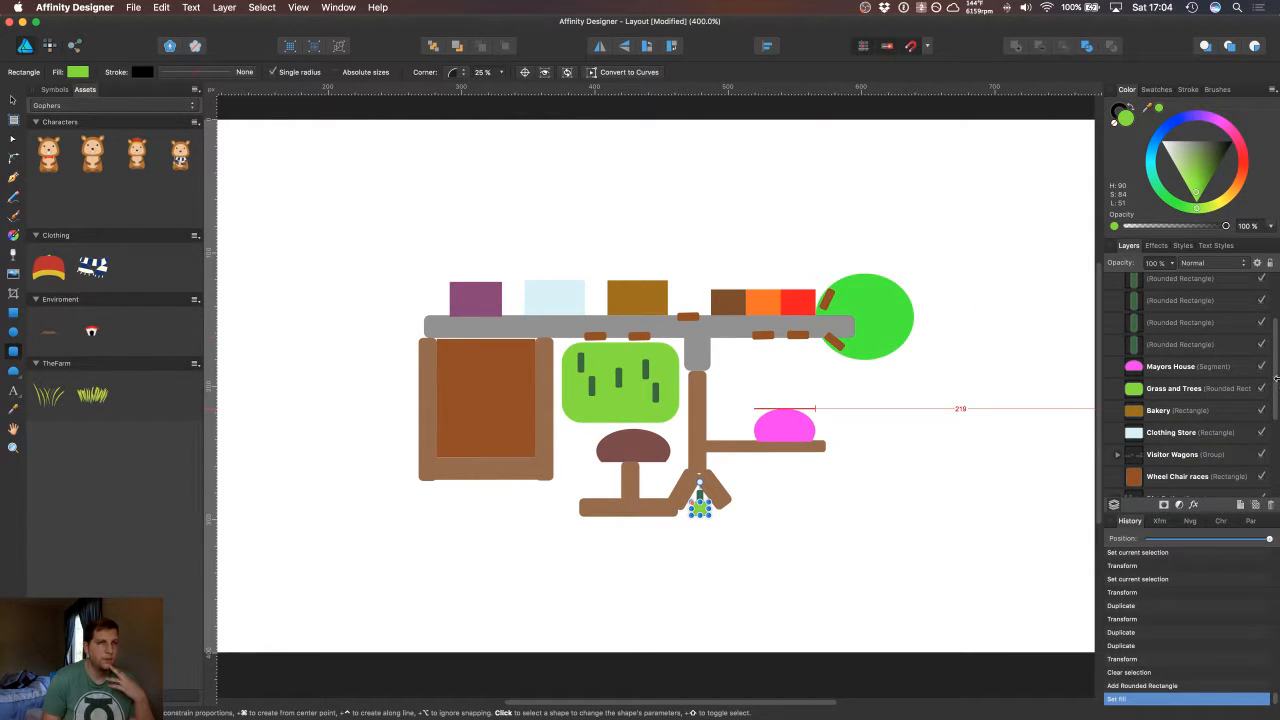
Step: Reorder the small light green rectangle beneath all the dark green tree markers, just above Mayors House
scroll(1270, 400, up, 3)
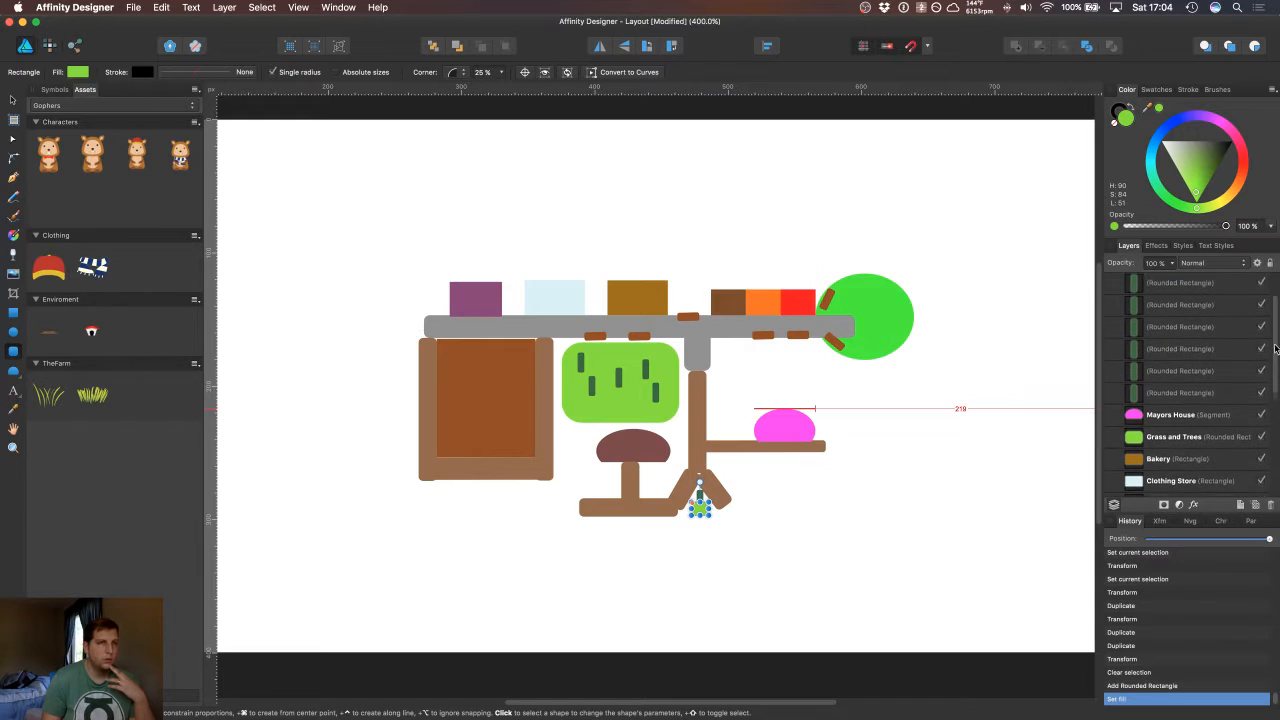
scroll(1268, 420, down, 2)
scroll(1272, 370, up, 4)
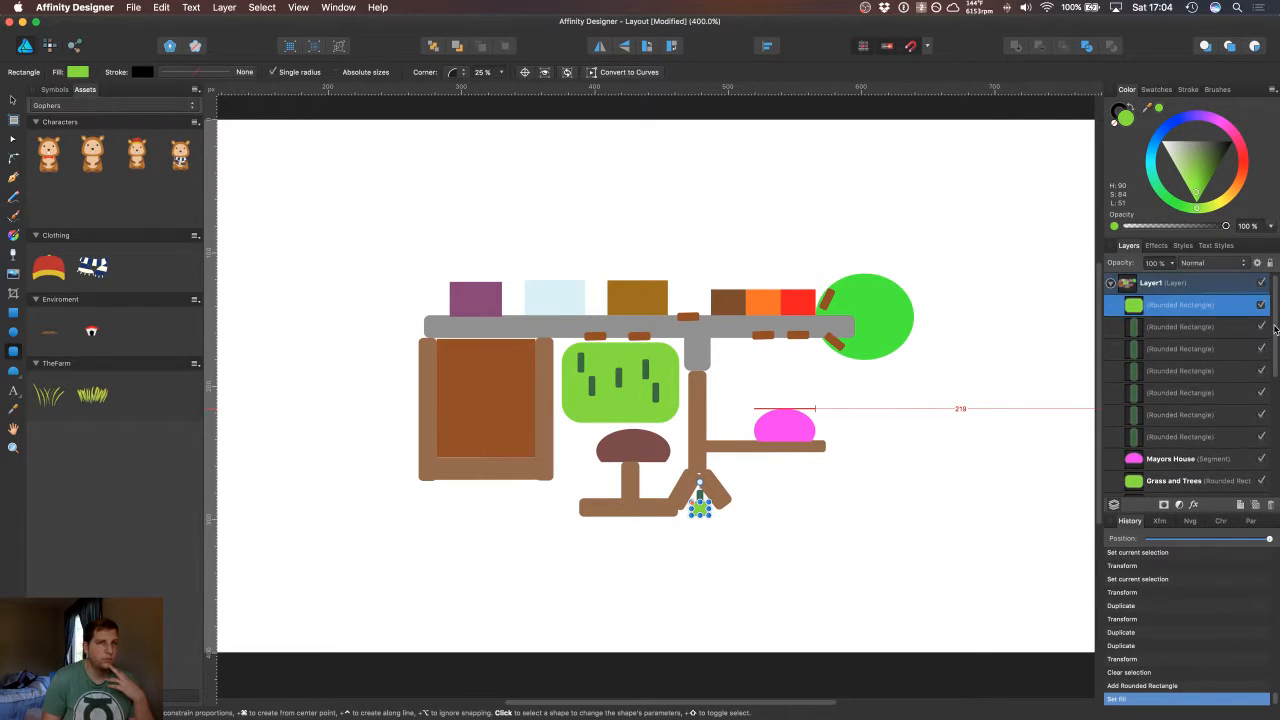
drag(1138, 306, 1140, 448)
click(819, 480)
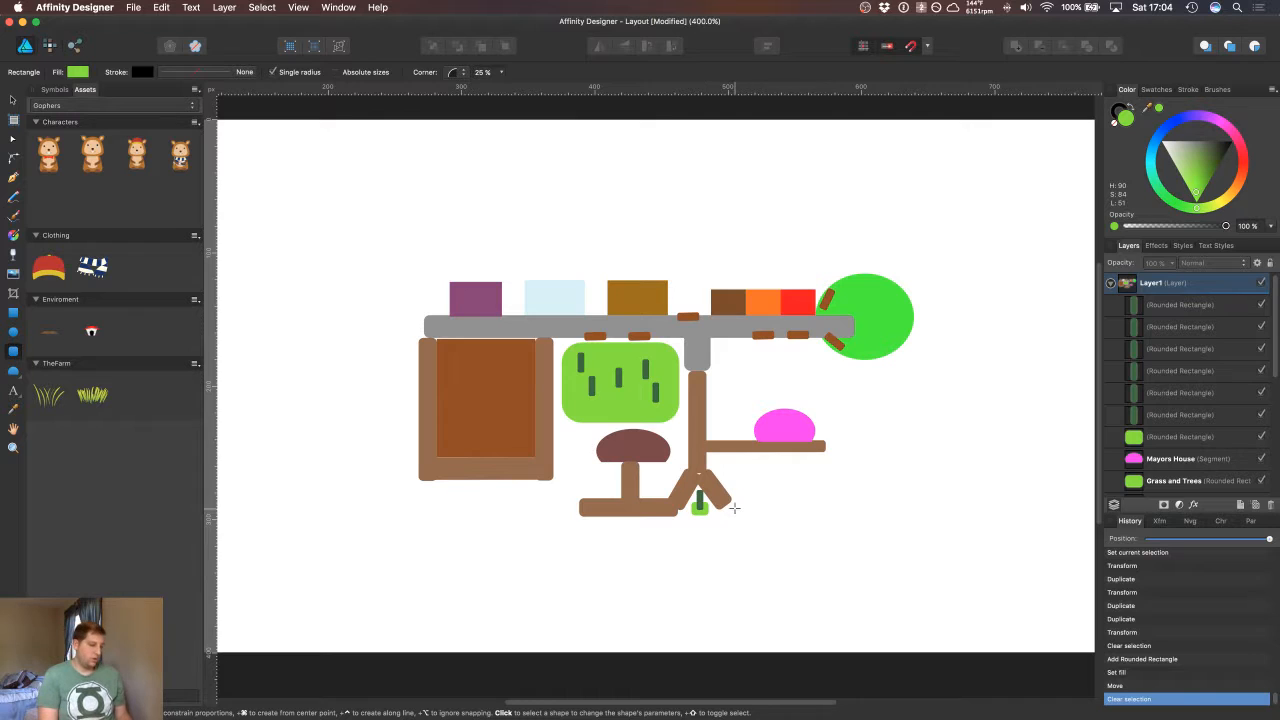
Step: Collapse and select Layer1, scale the whole town layout down slightly, and shift it down and to the right on the page
click(1113, 285)
click(1119, 288)
key(a)
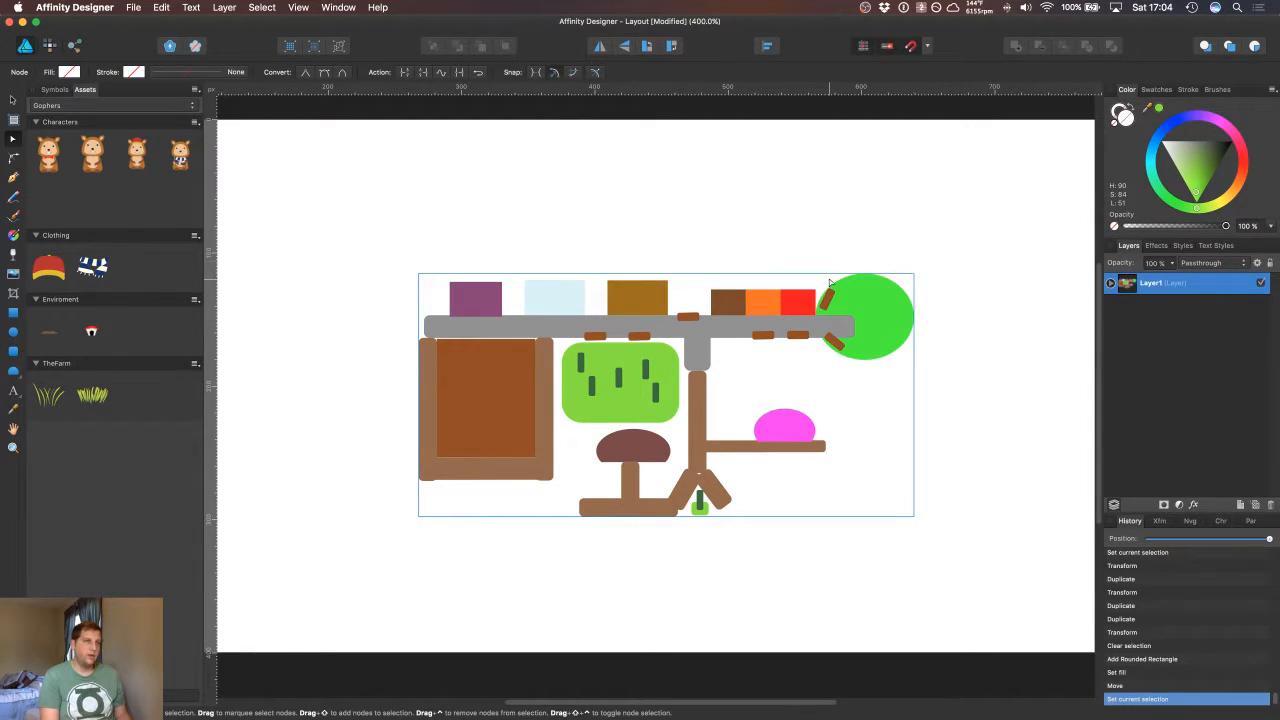
key(v)
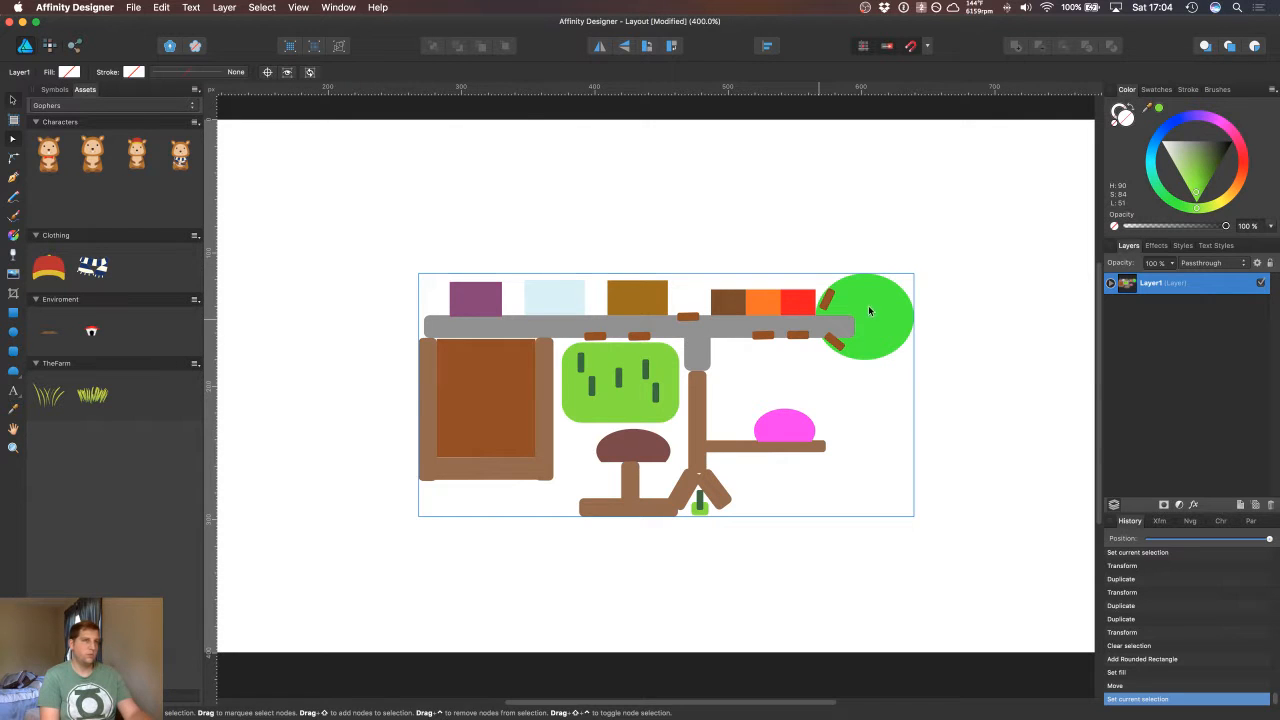
drag(912, 274, 871, 289)
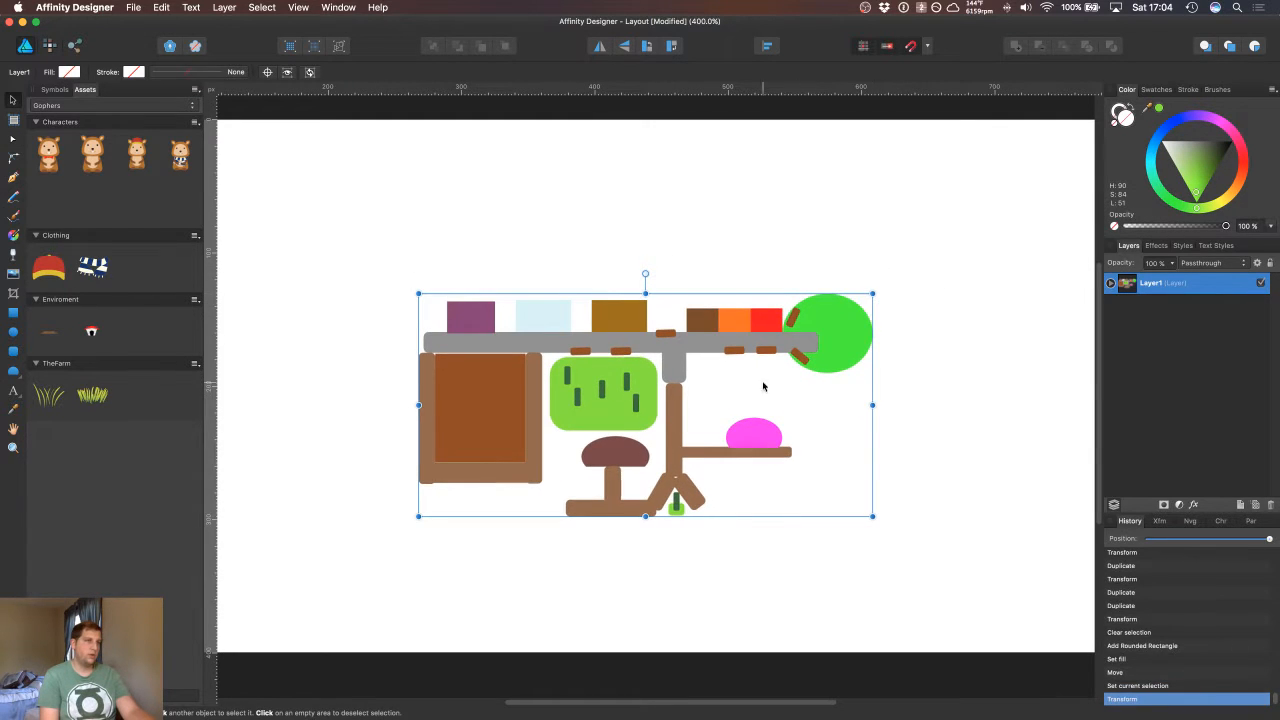
drag(742, 382, 794, 459)
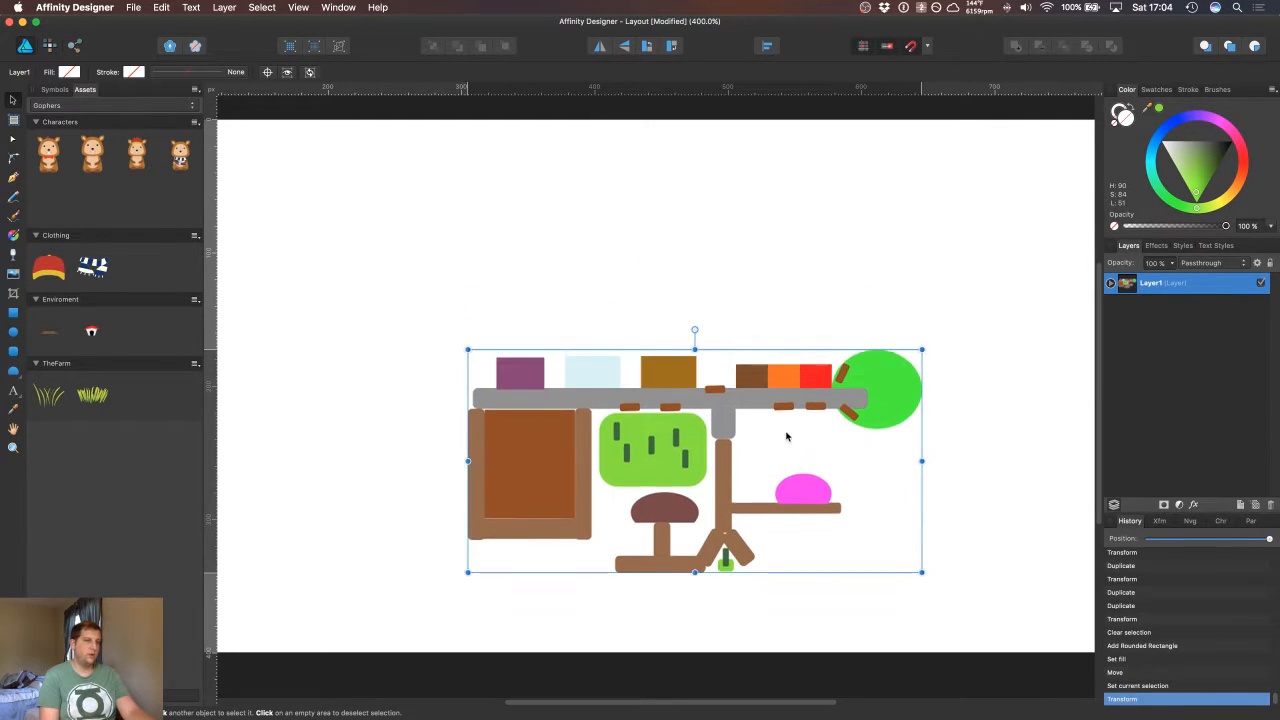
click(738, 278)
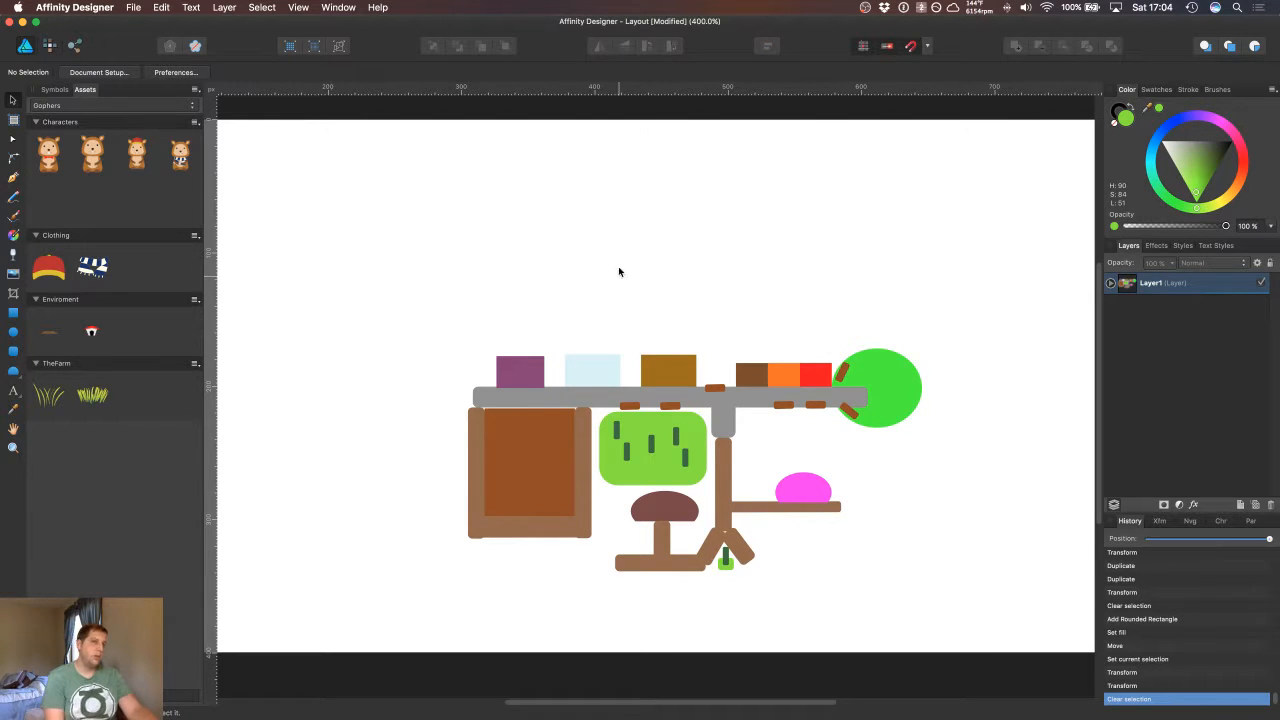
Step: Draw a diamond about 82 by 87 px in the empty area above and left of the town, and expand Layer1
click(13, 372)
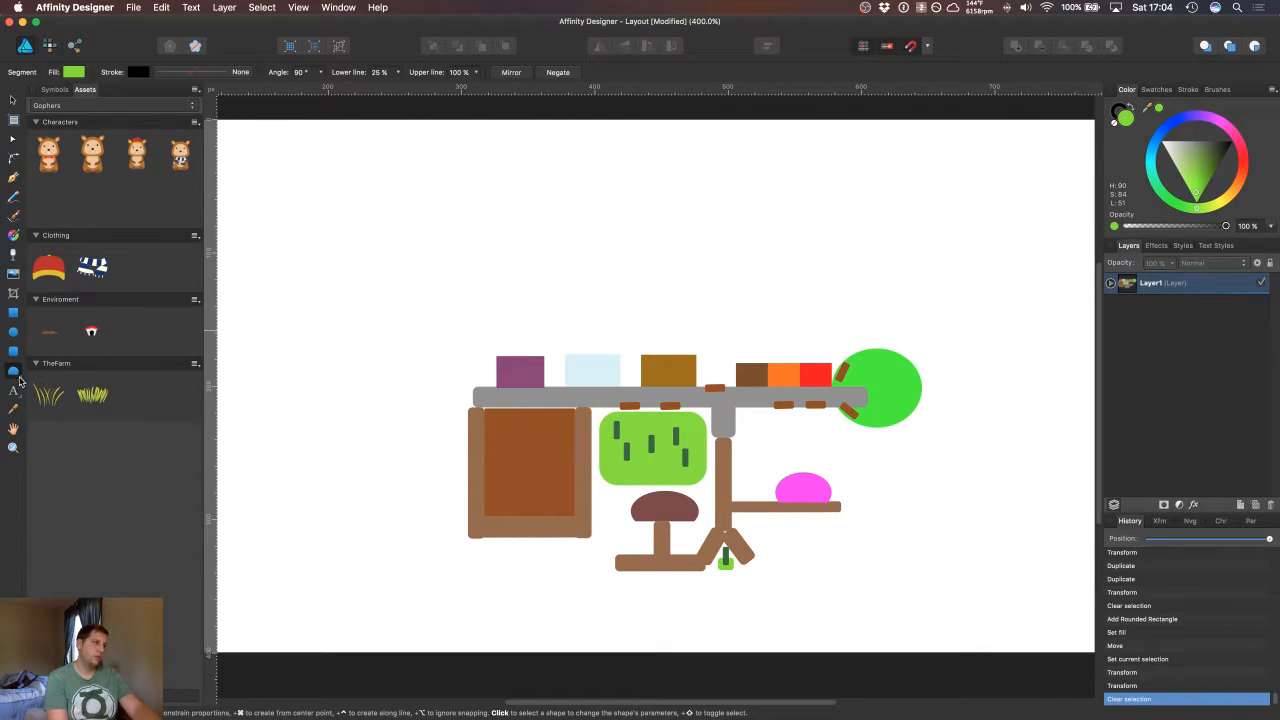
drag(20, 381, 72, 392)
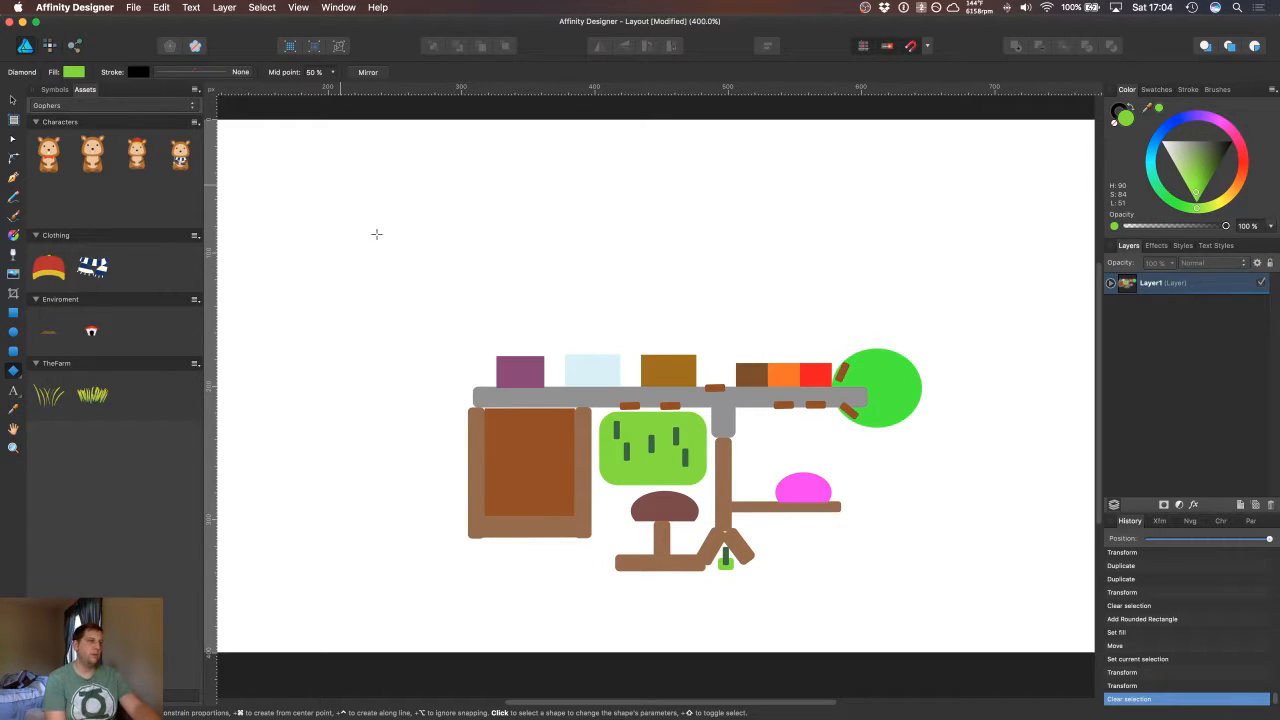
drag(340, 185, 450, 300)
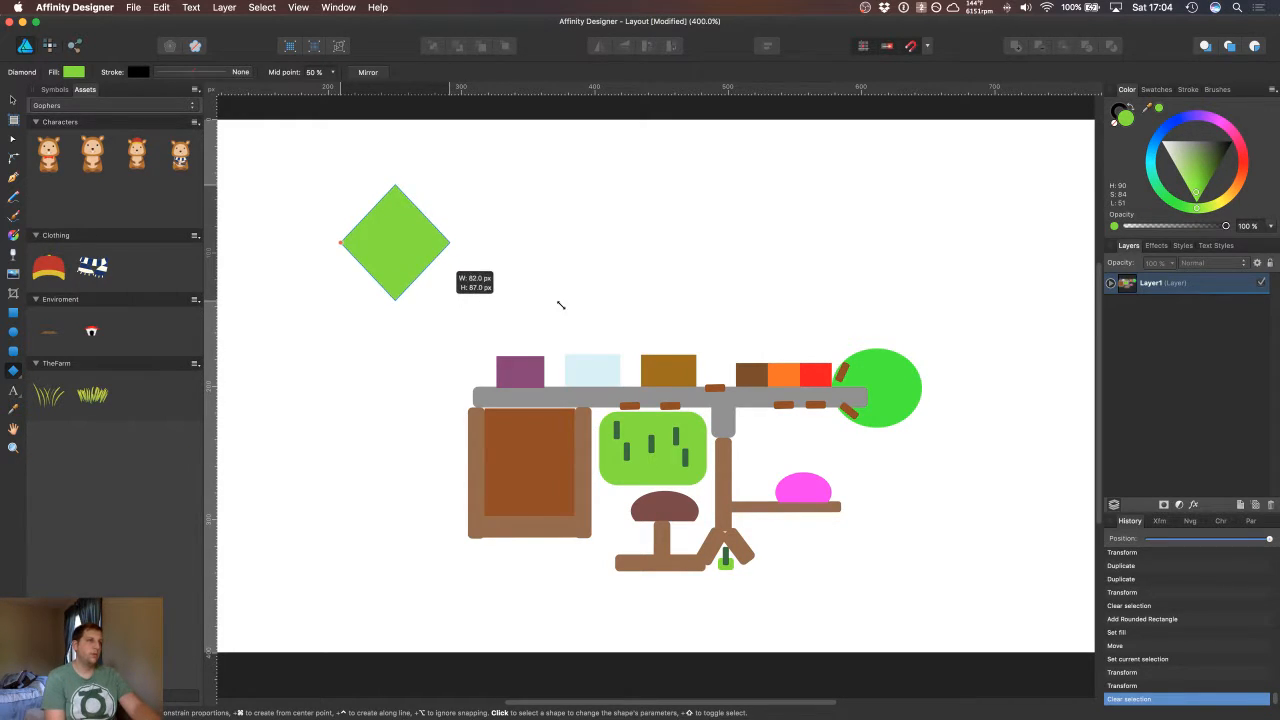
click(1112, 284)
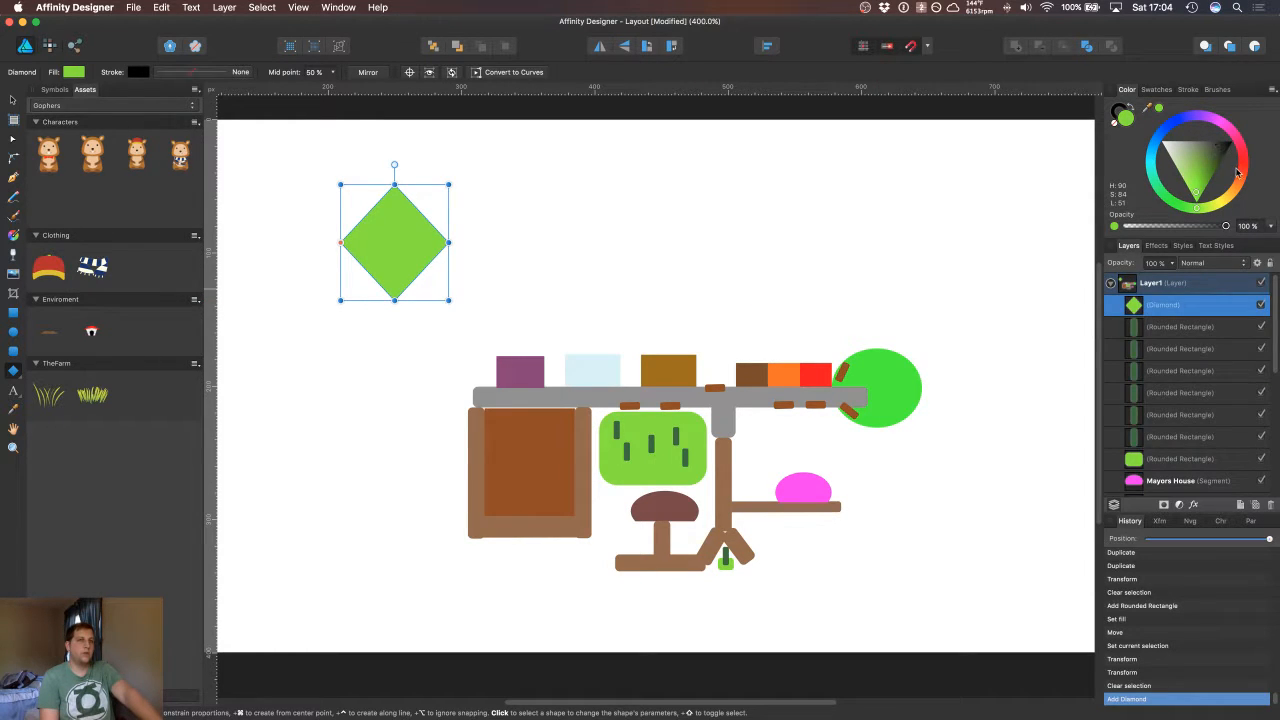
Step: Recolour the diamond to a pale sandy yellow (H 57, S 56, L 71) and shift it slightly down and to the right
mouse_move(1238, 173)
mouse_down()
mouse_move(1238, 190)
mouse_move(1205, 162)
mouse_up()
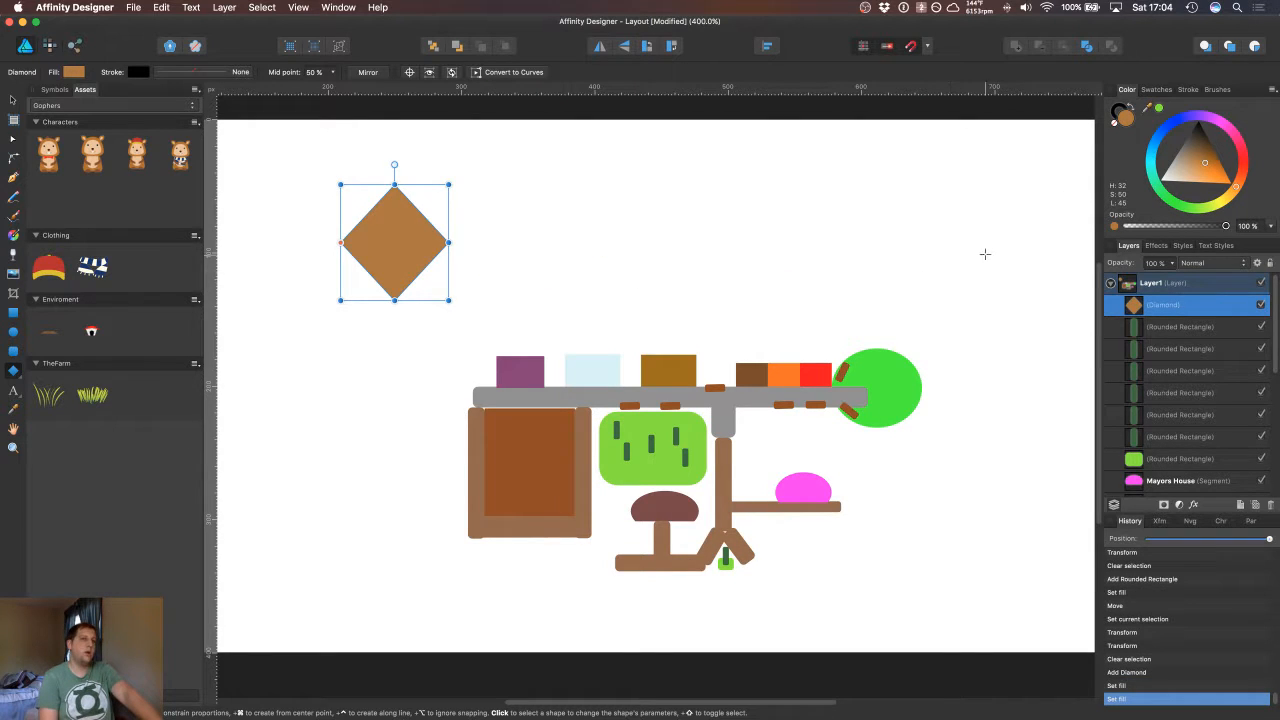
drag(1192, 168, 1177, 186)
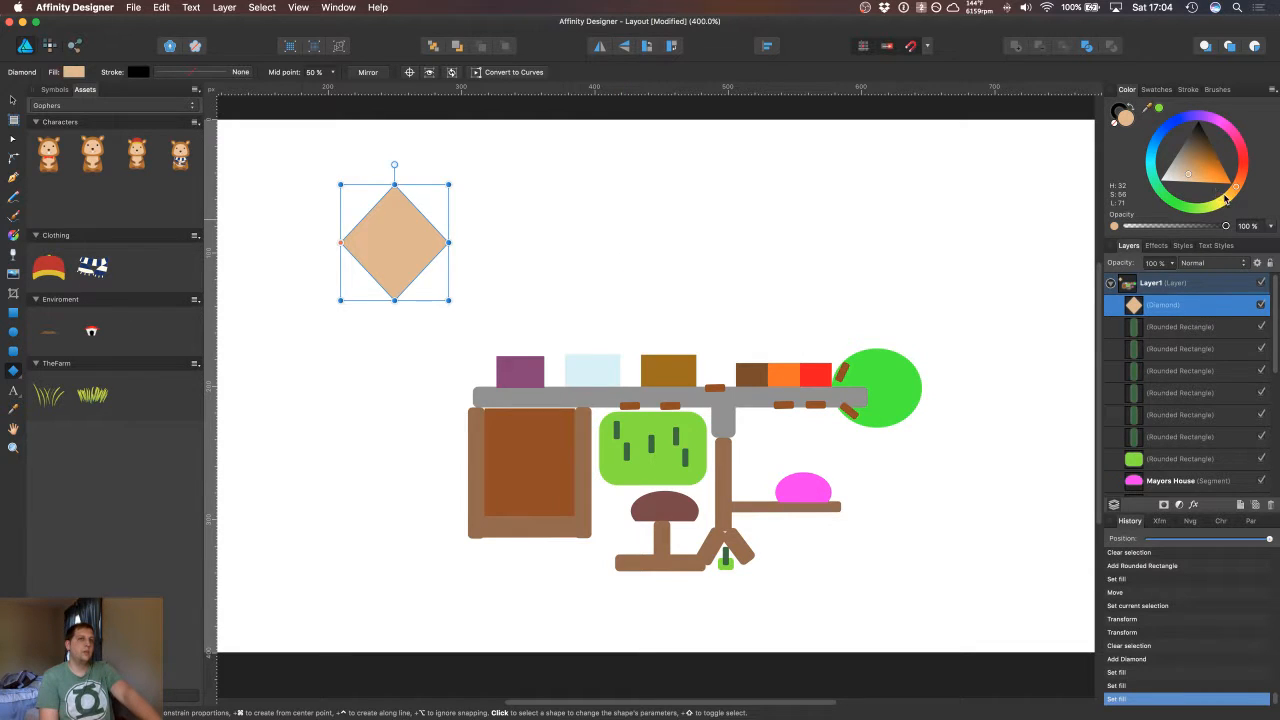
drag(1225, 199, 1226, 204)
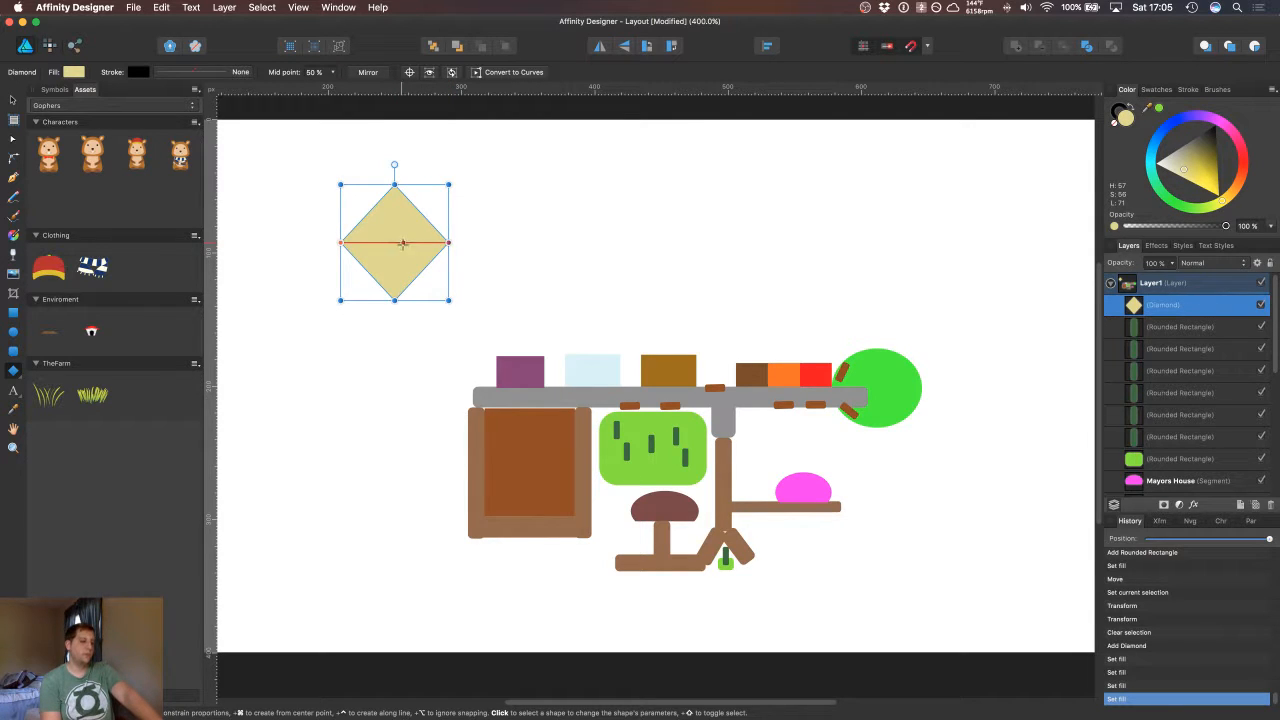
key(v)
drag(402, 243, 388, 223)
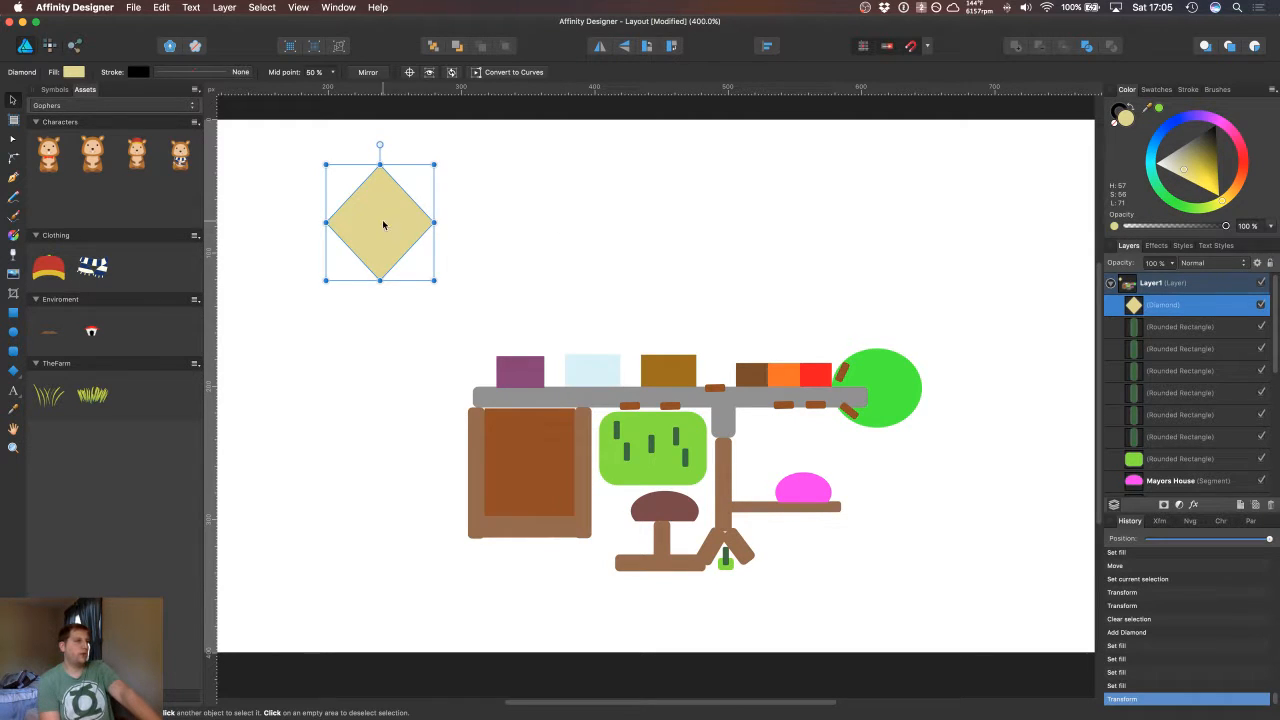
drag(385, 227, 424, 259)
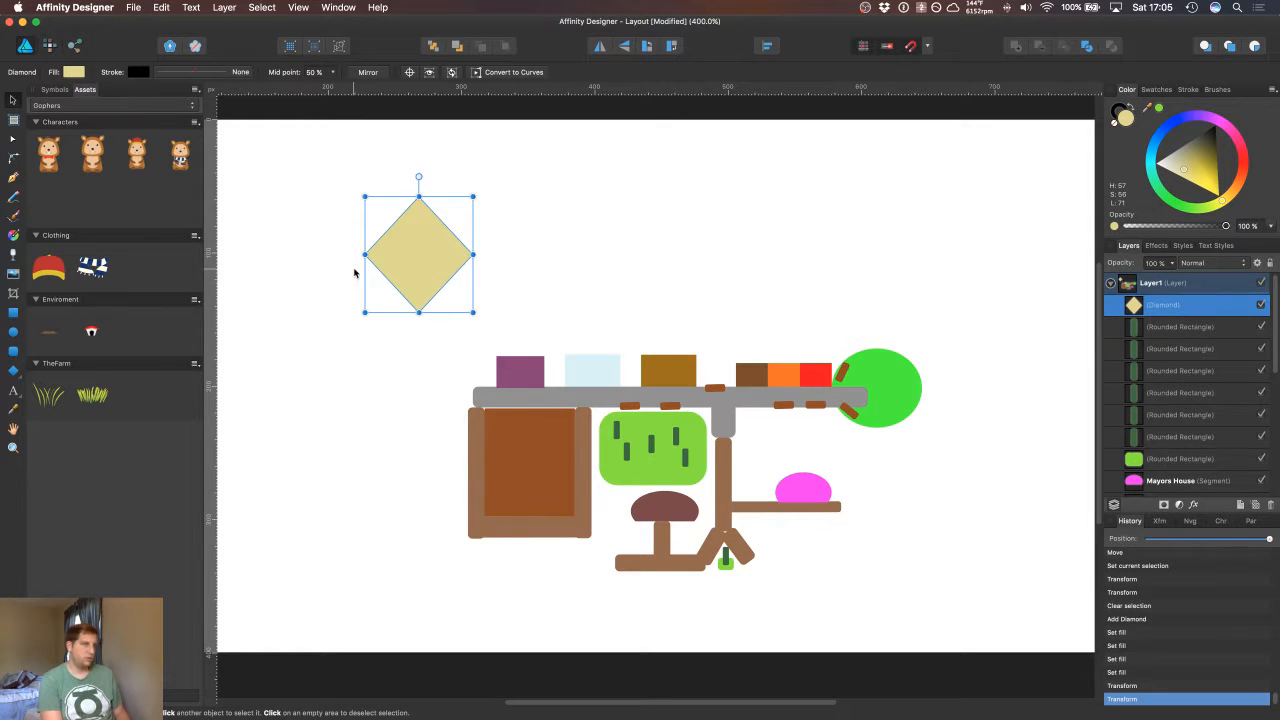
Step: Enlarge the document page to 800 by 800 px, keeping the objects anchored to the page centre
key(super+minus)
key(super+plus)
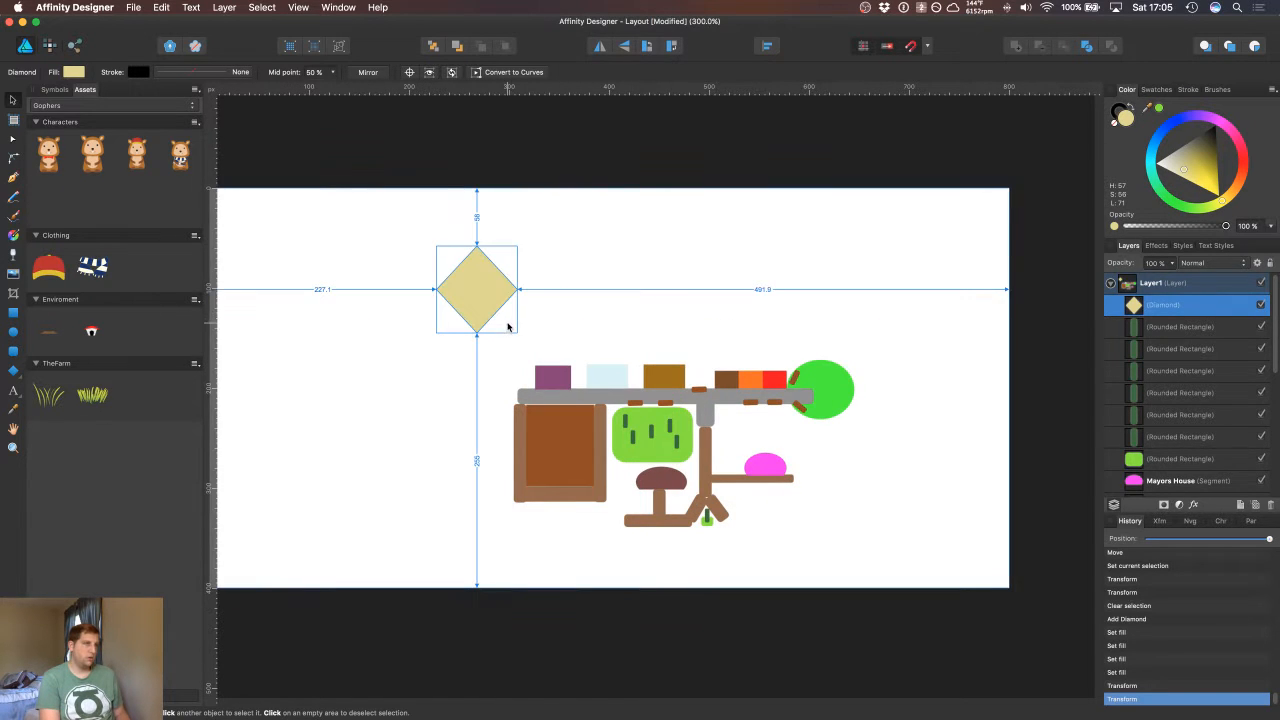
key(super+minus)
key(super+plus)
click(134, 6)
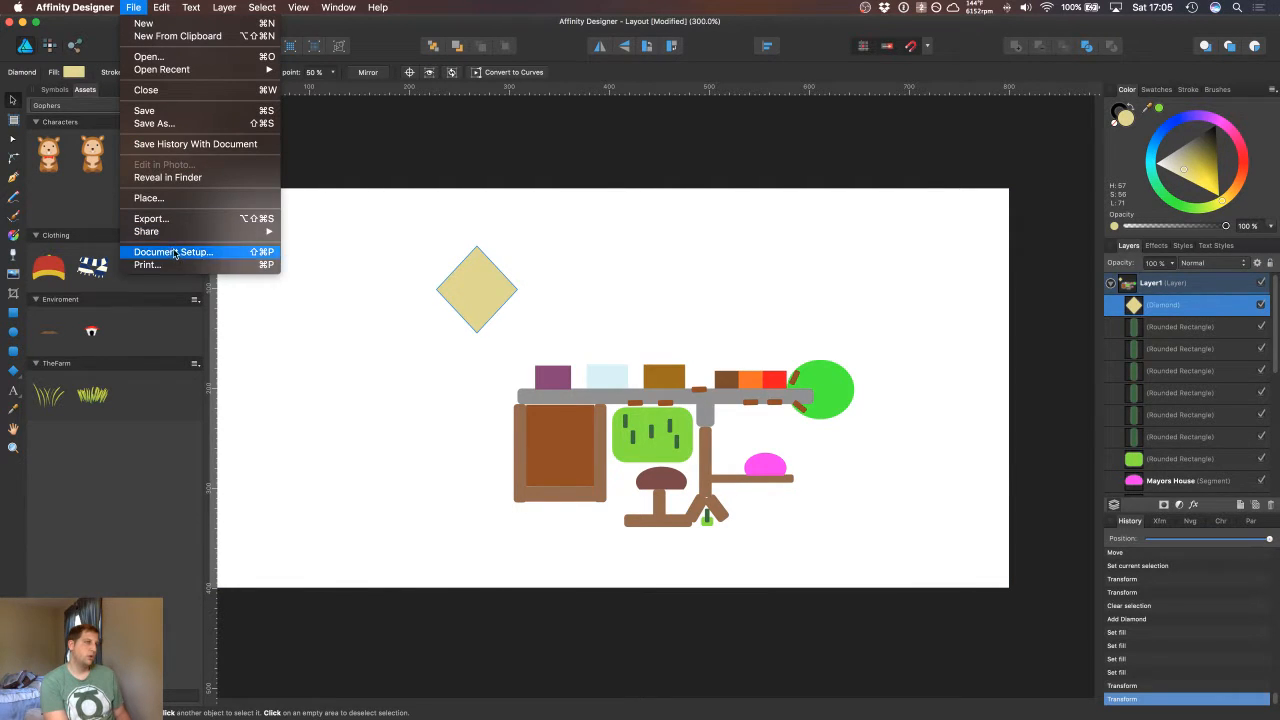
click(462, 361)
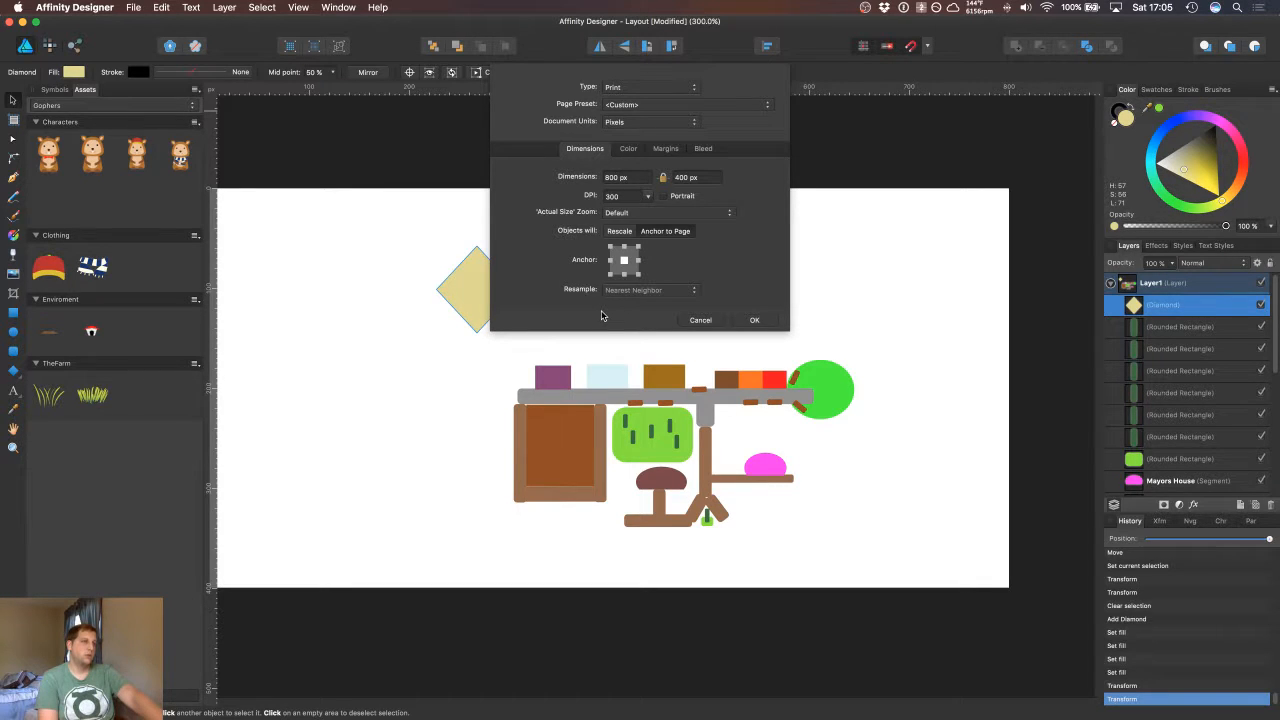
click(678, 177)
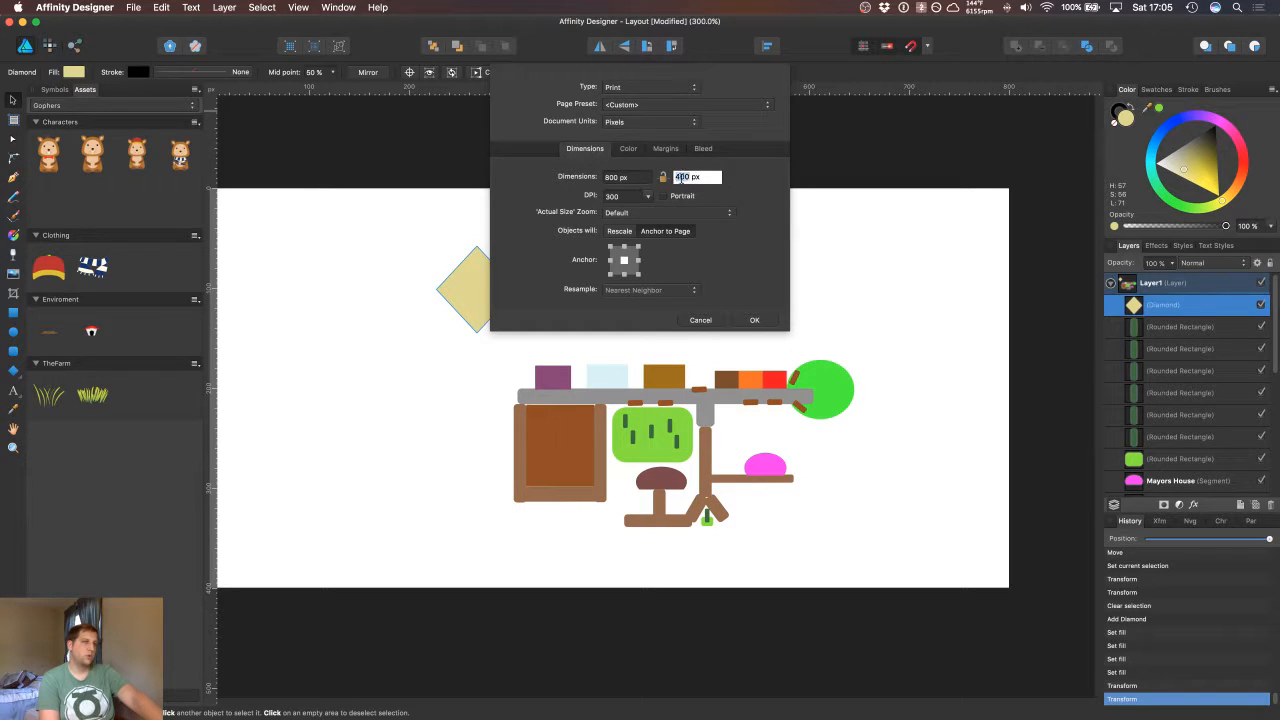
text(8)
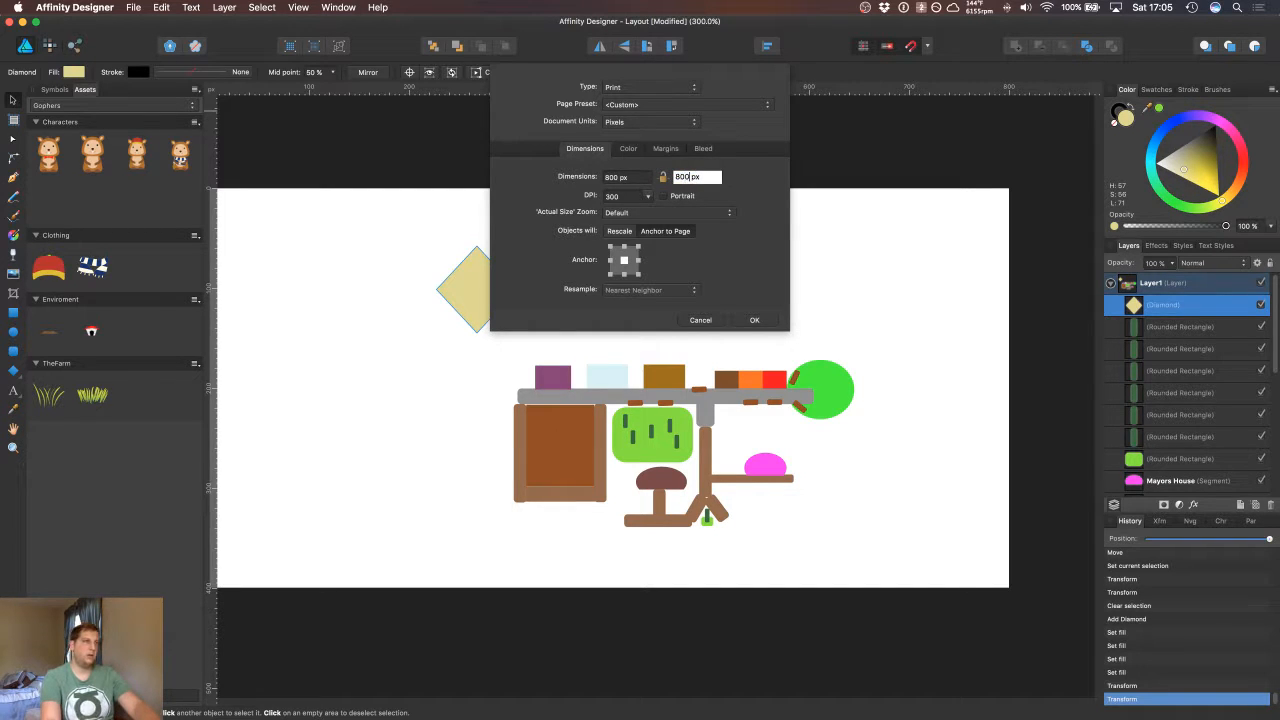
key(Return)
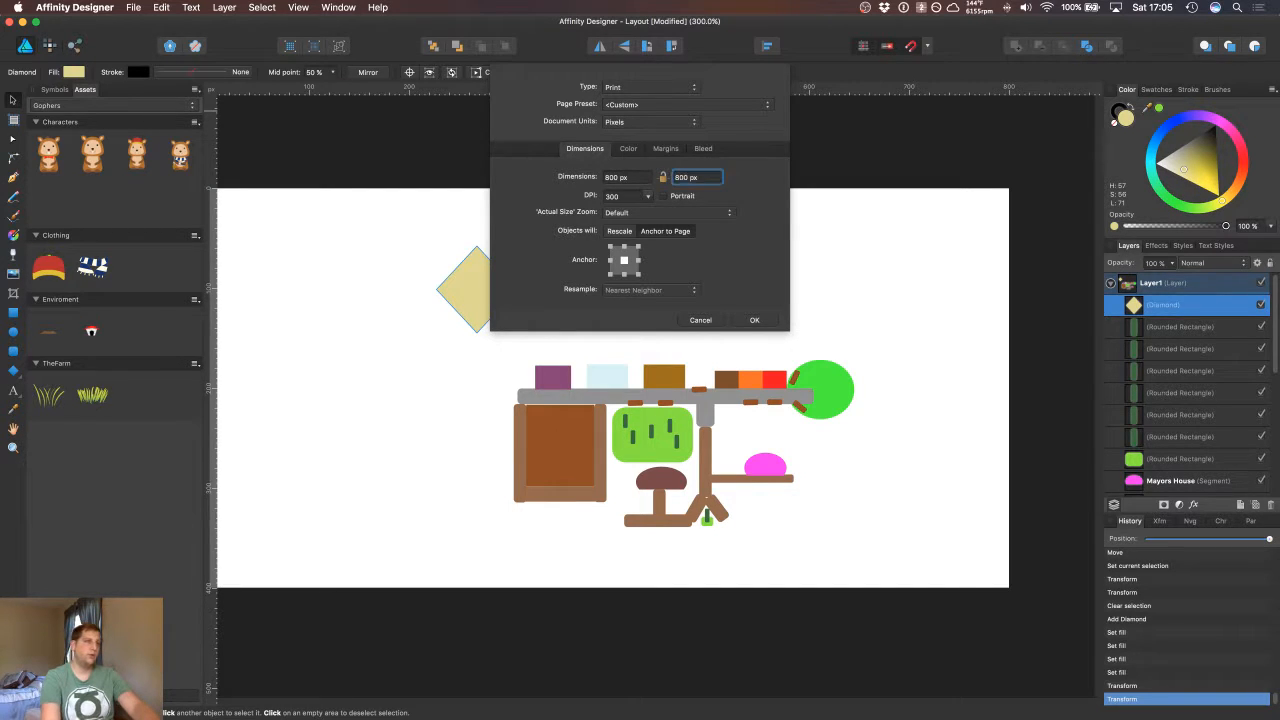
click(755, 321)
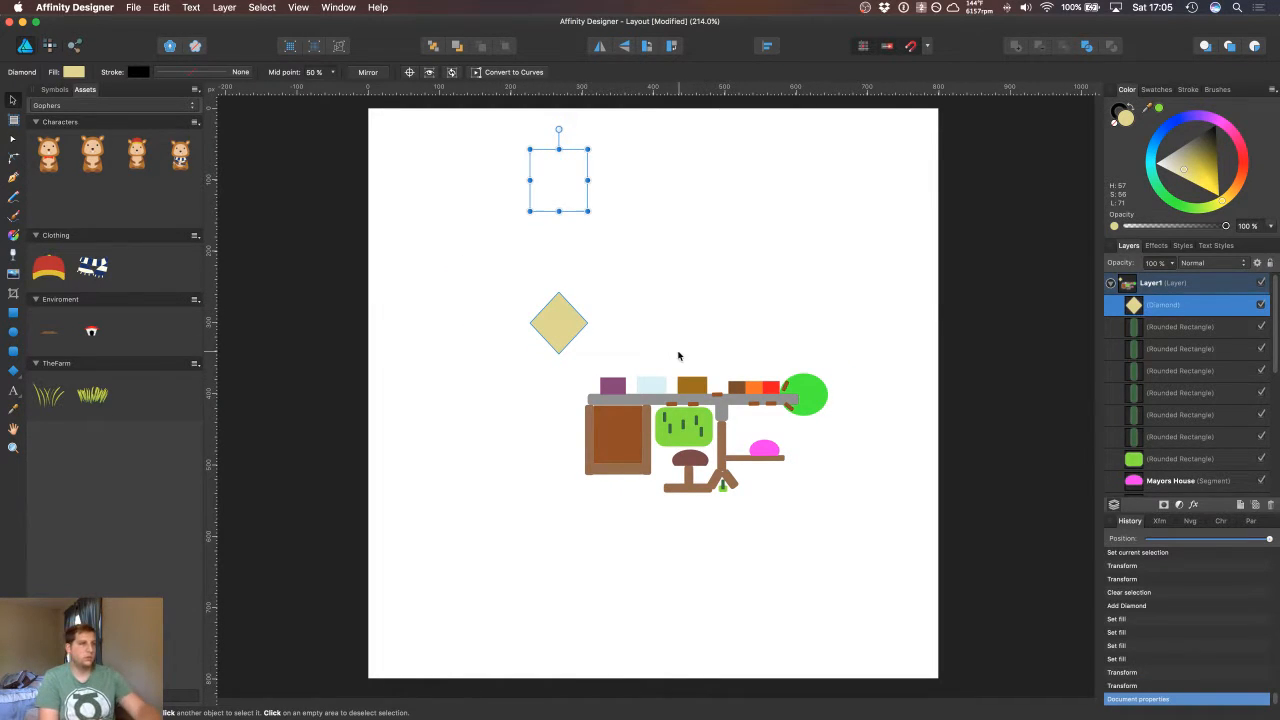
click(448, 229)
click(568, 325)
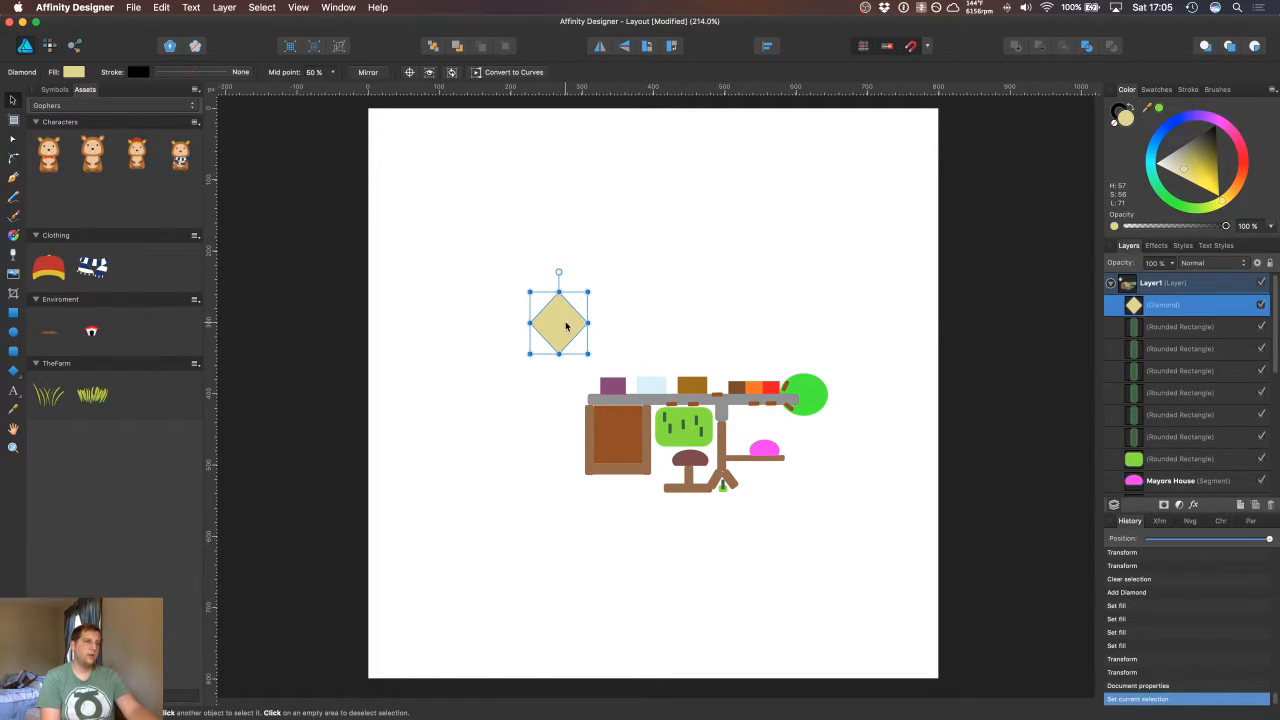
click(468, 262)
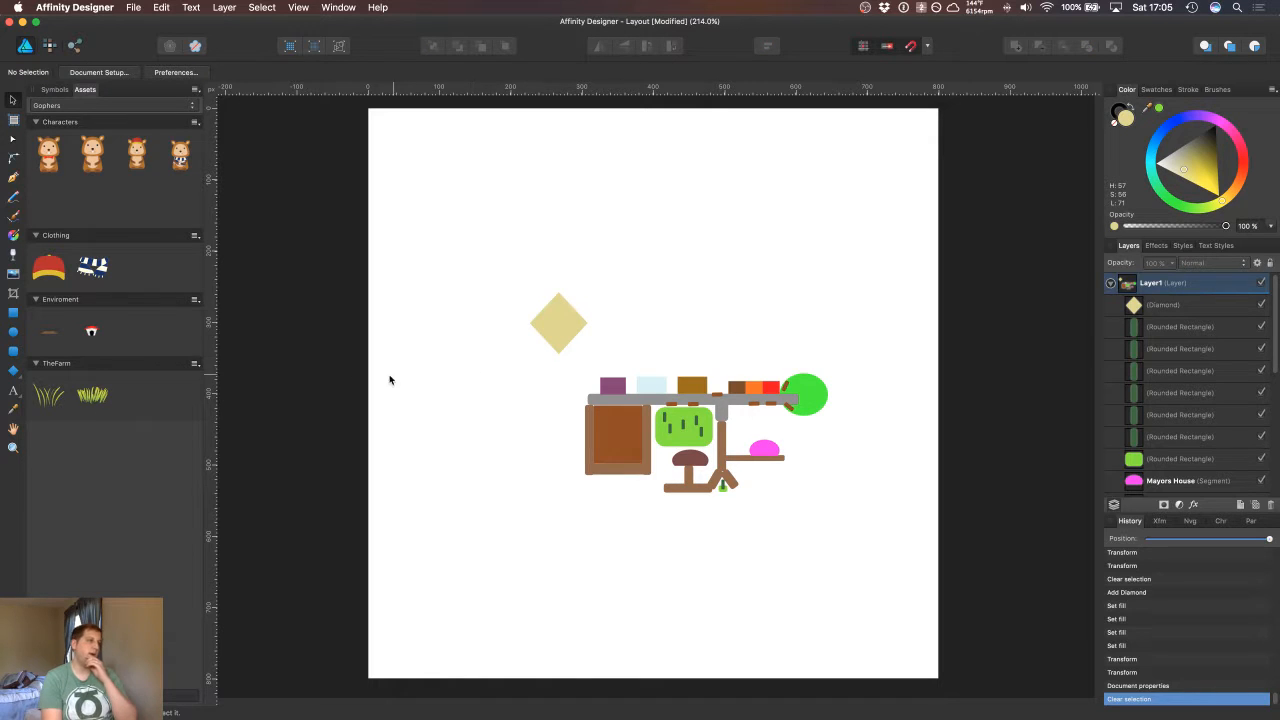
Step: Draw a five-point double star in the same sandy yellow beside the diamond and move it over the diamond
click(13, 370)
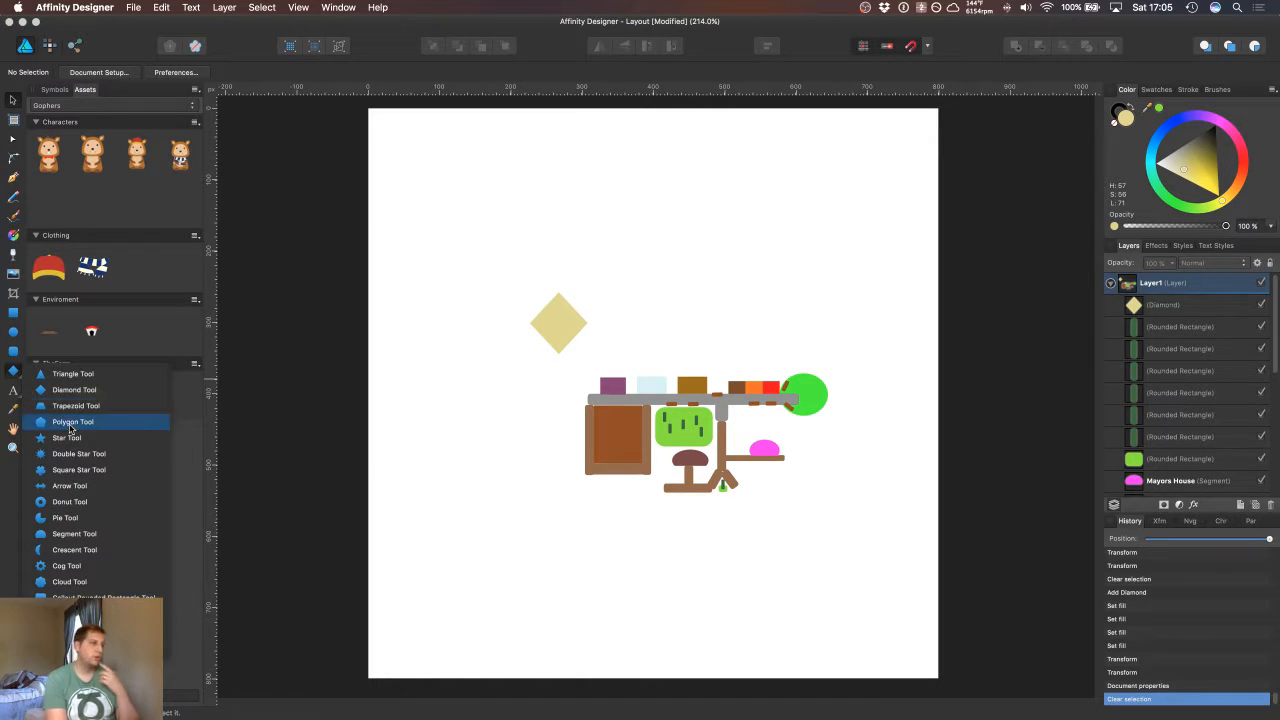
click(80, 454)
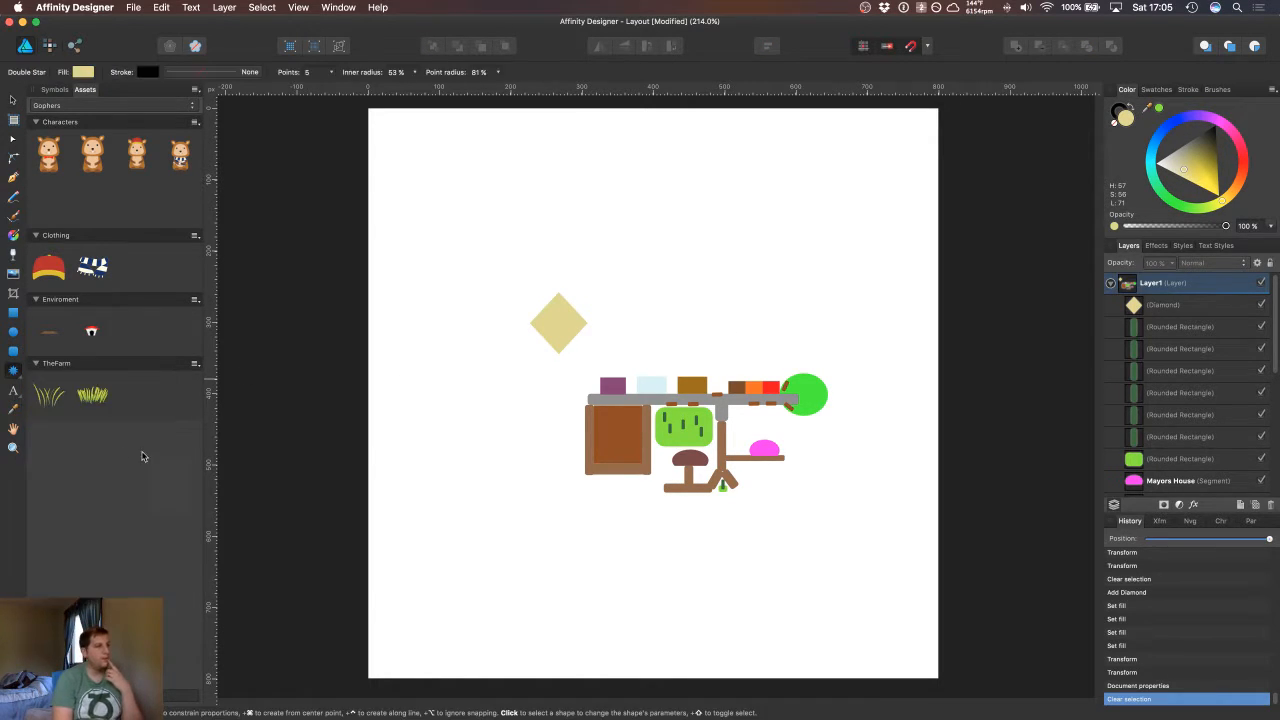
drag(594, 288, 665, 351)
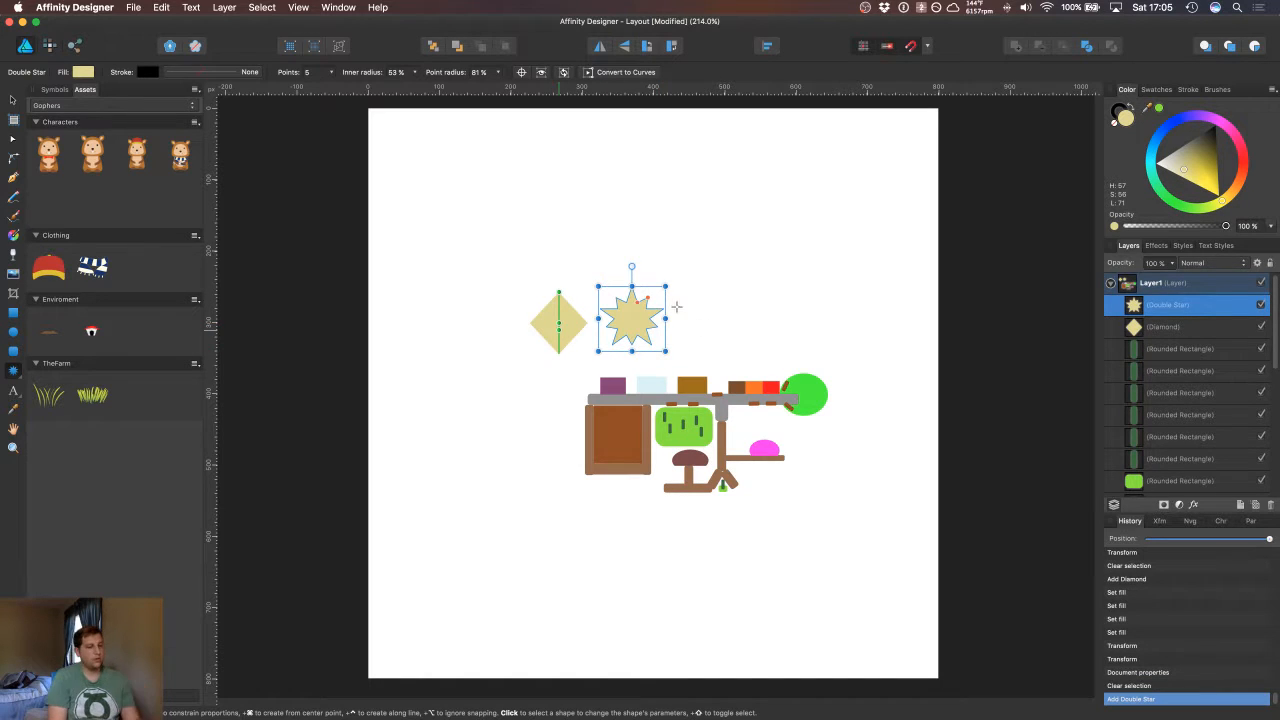
key(v)
drag(632, 322, 559, 326)
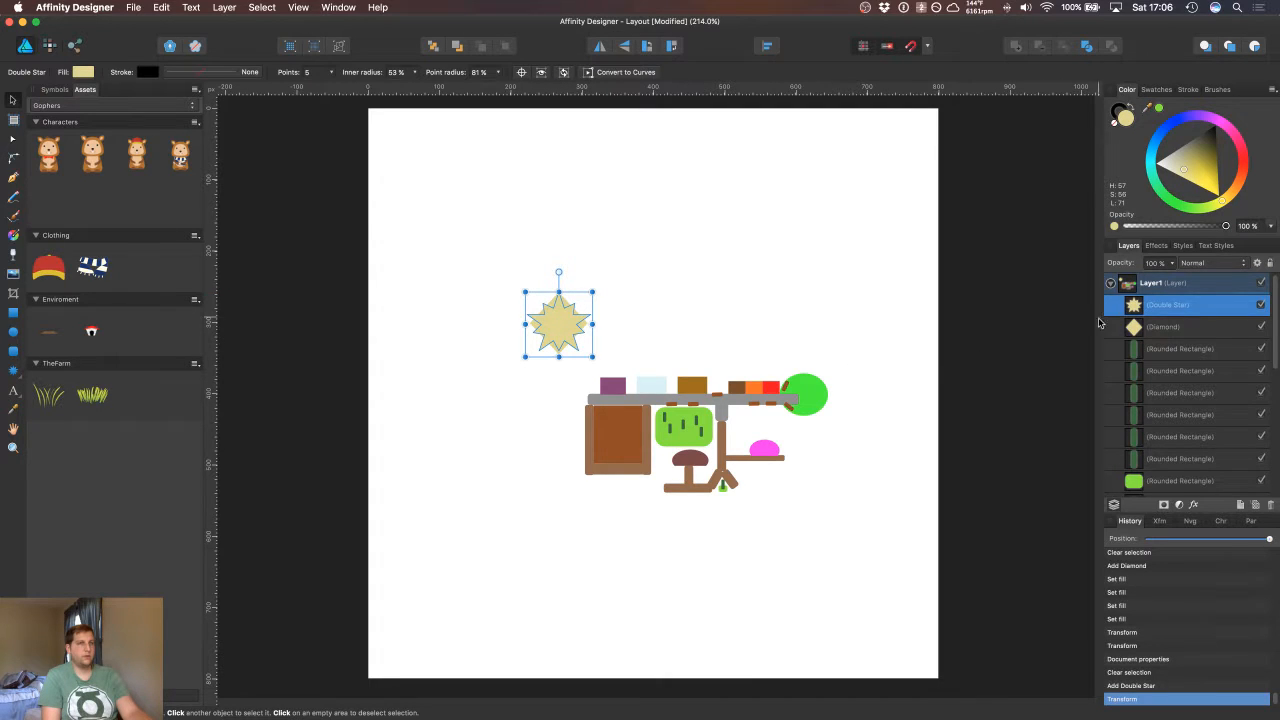
Step: Move the diamond far up and left of the town, and nudge the double star slightly up and right
click(1137, 330)
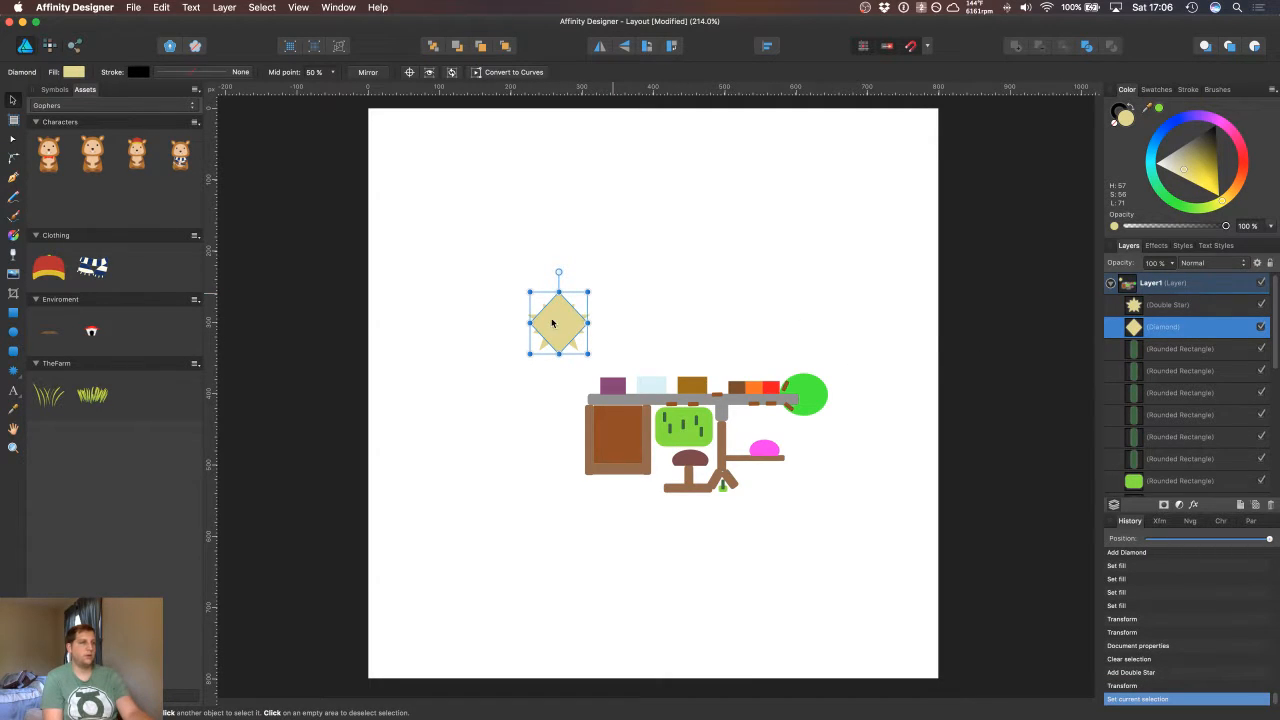
drag(552, 322, 437, 251)
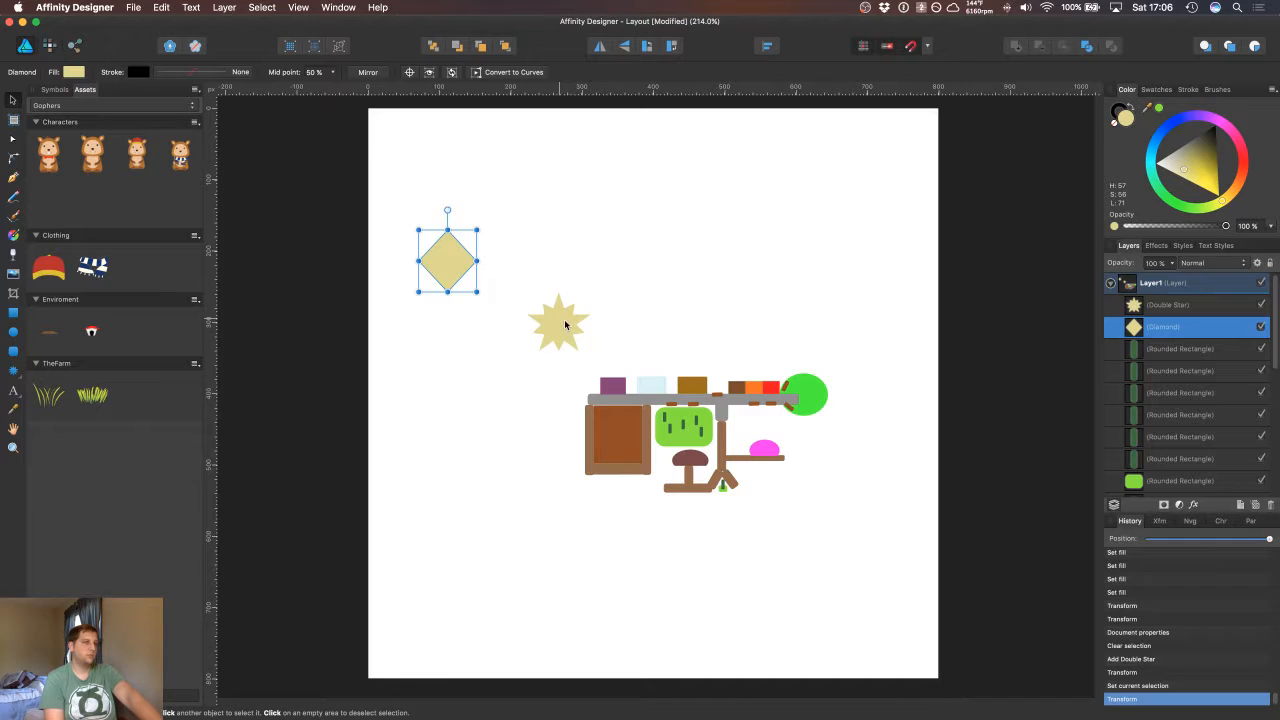
drag(562, 322, 583, 288)
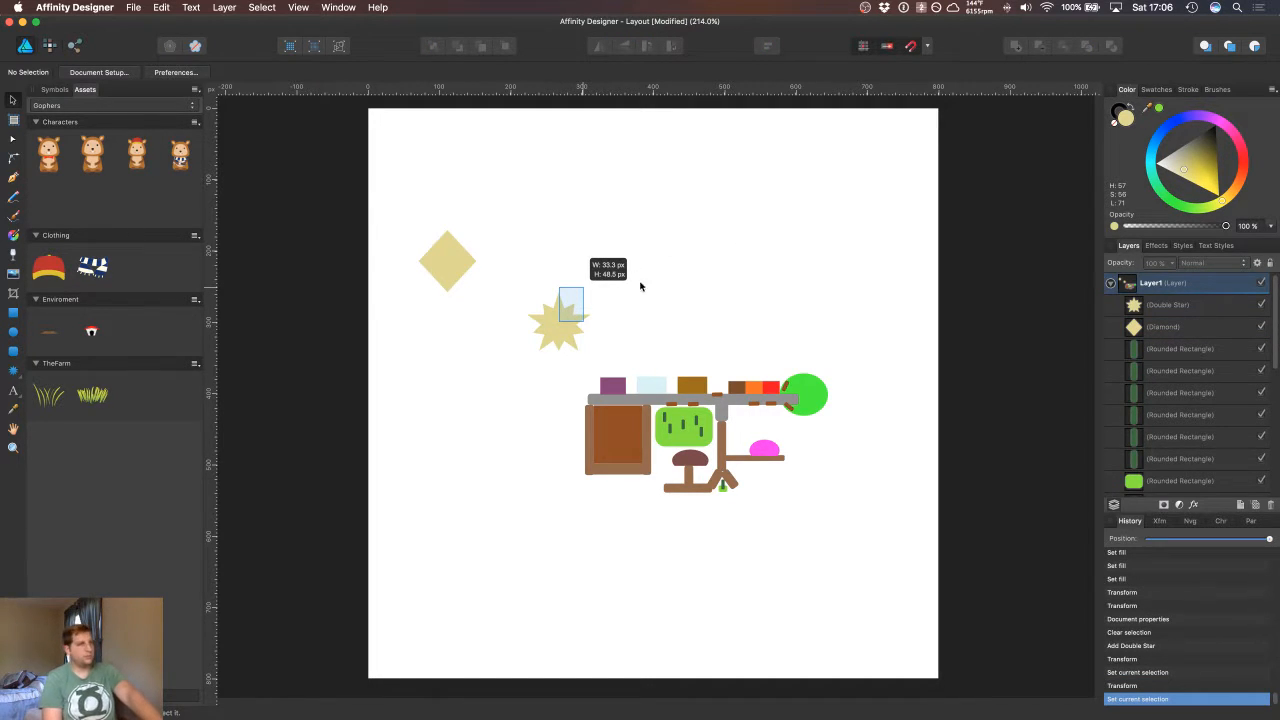
click(635, 306)
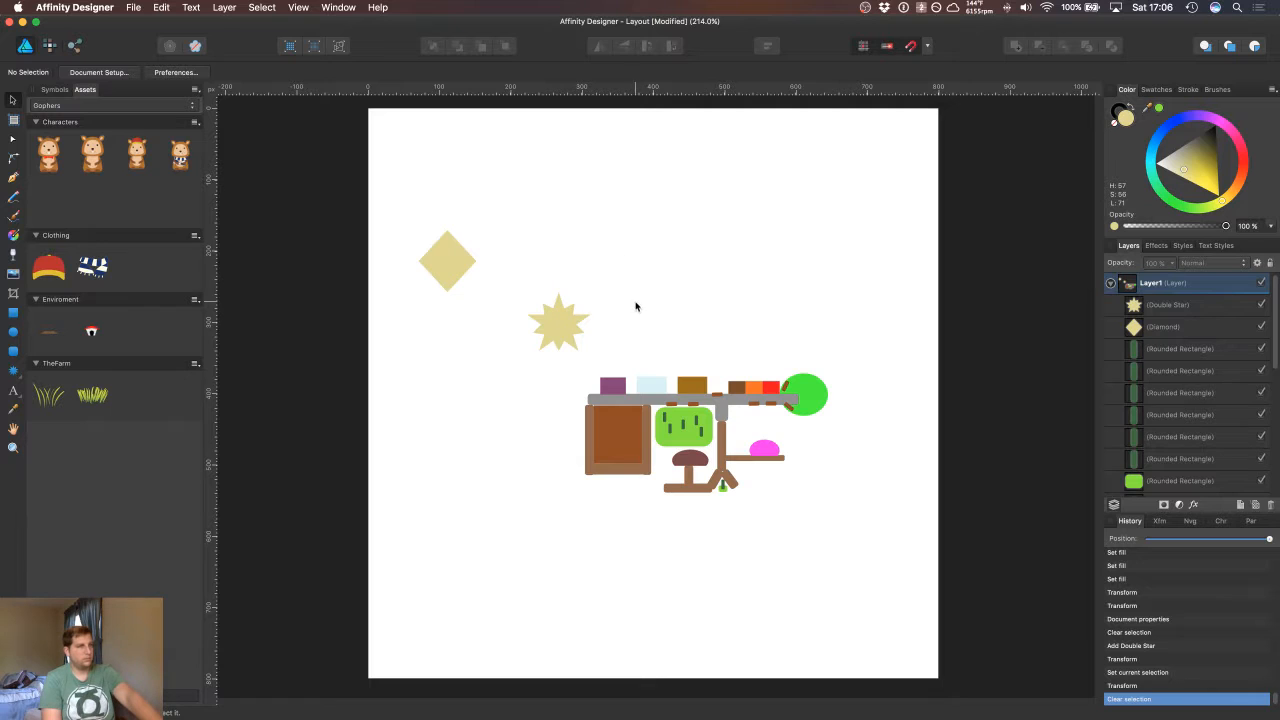
click(555, 333)
drag(562, 323, 569, 306)
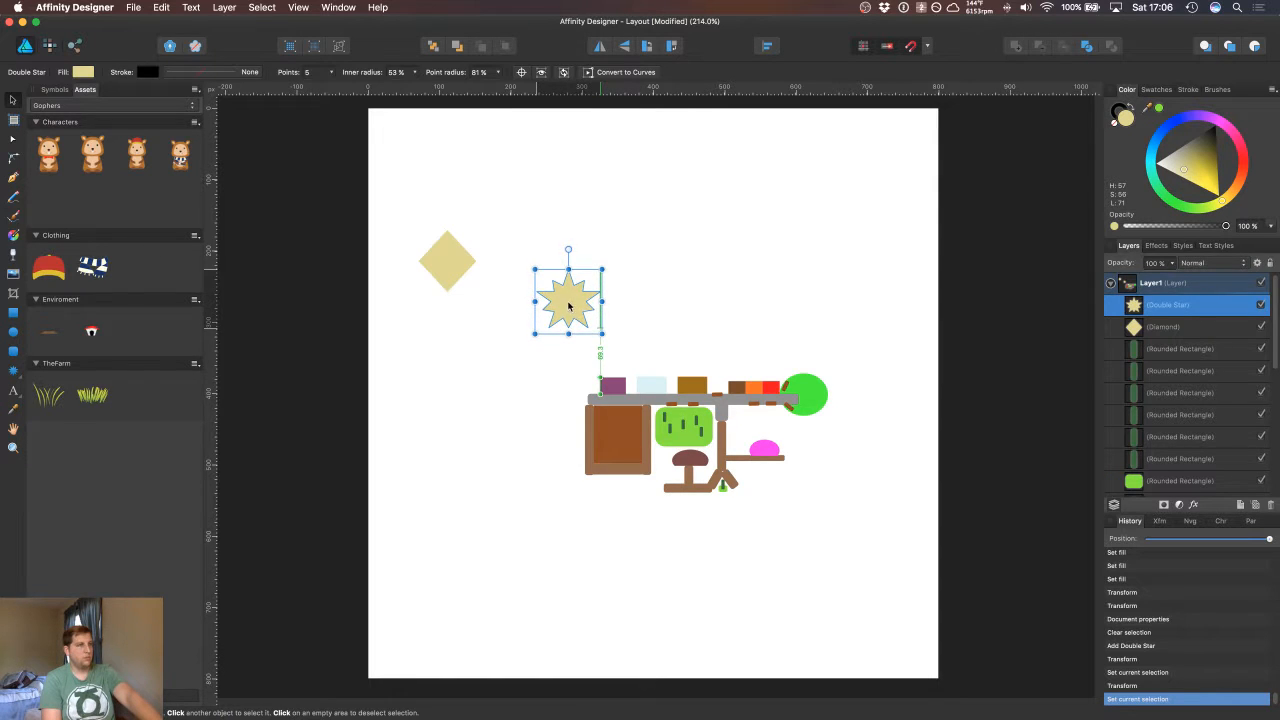
click(659, 309)
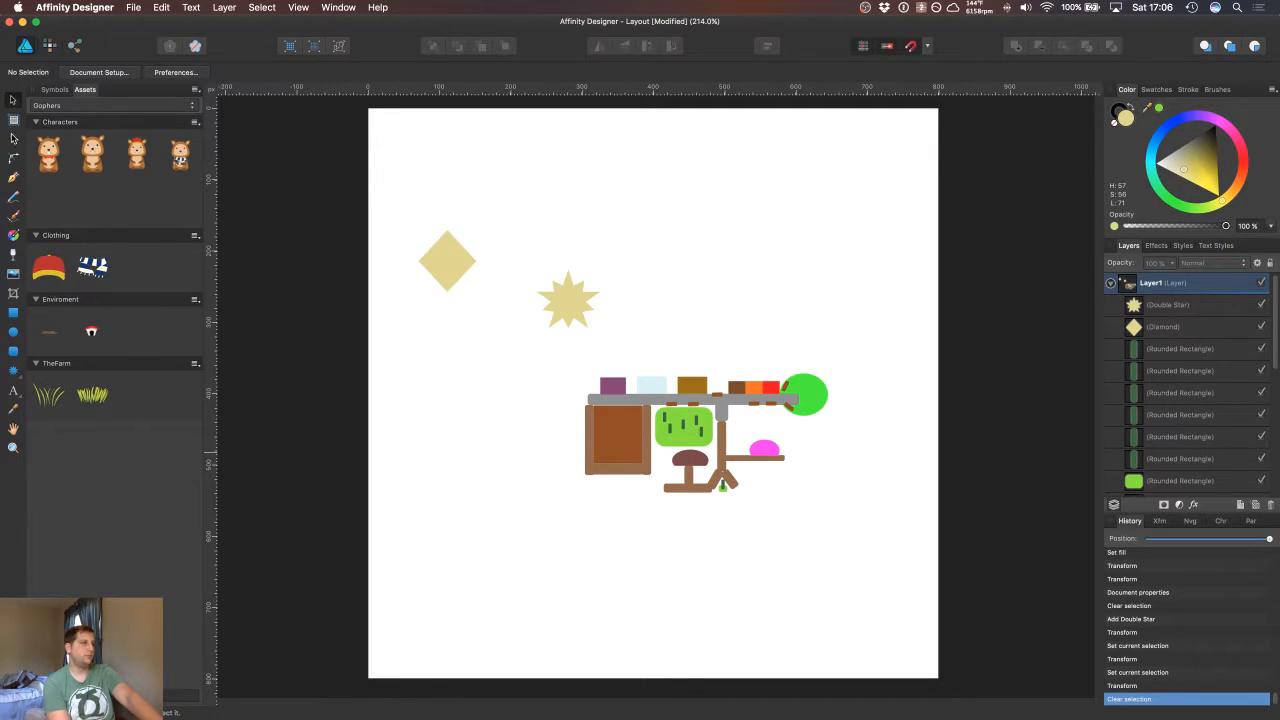
Step: Draw a winding Pen curve from the grey road's left end, past the underside of the star, to just left below the diamond
click(13, 177)
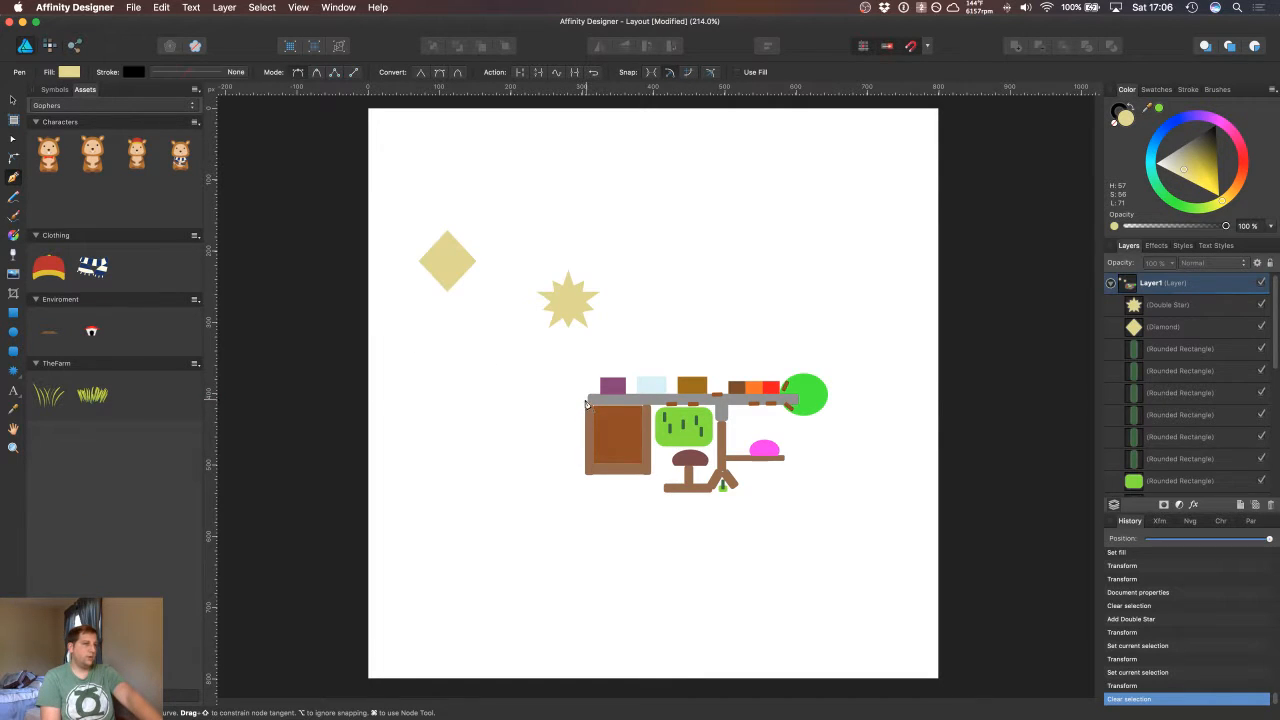
drag(583, 392, 562, 336)
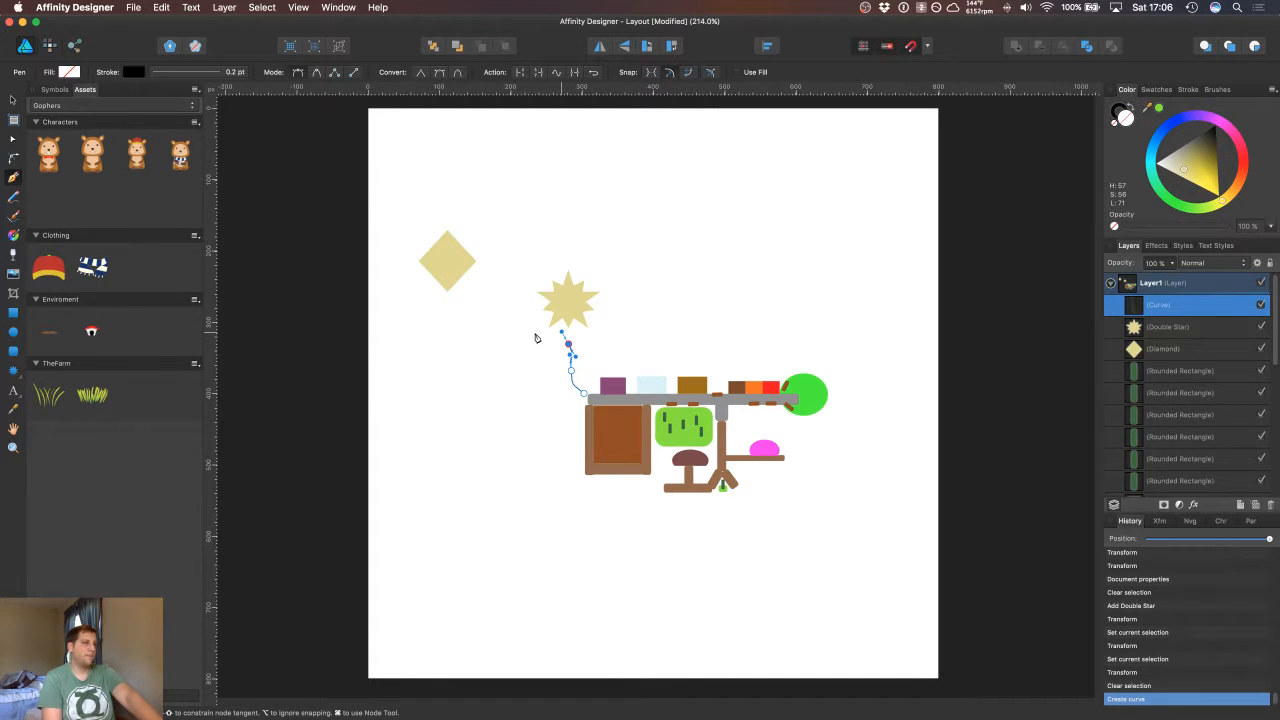
click(537, 327)
click(507, 313)
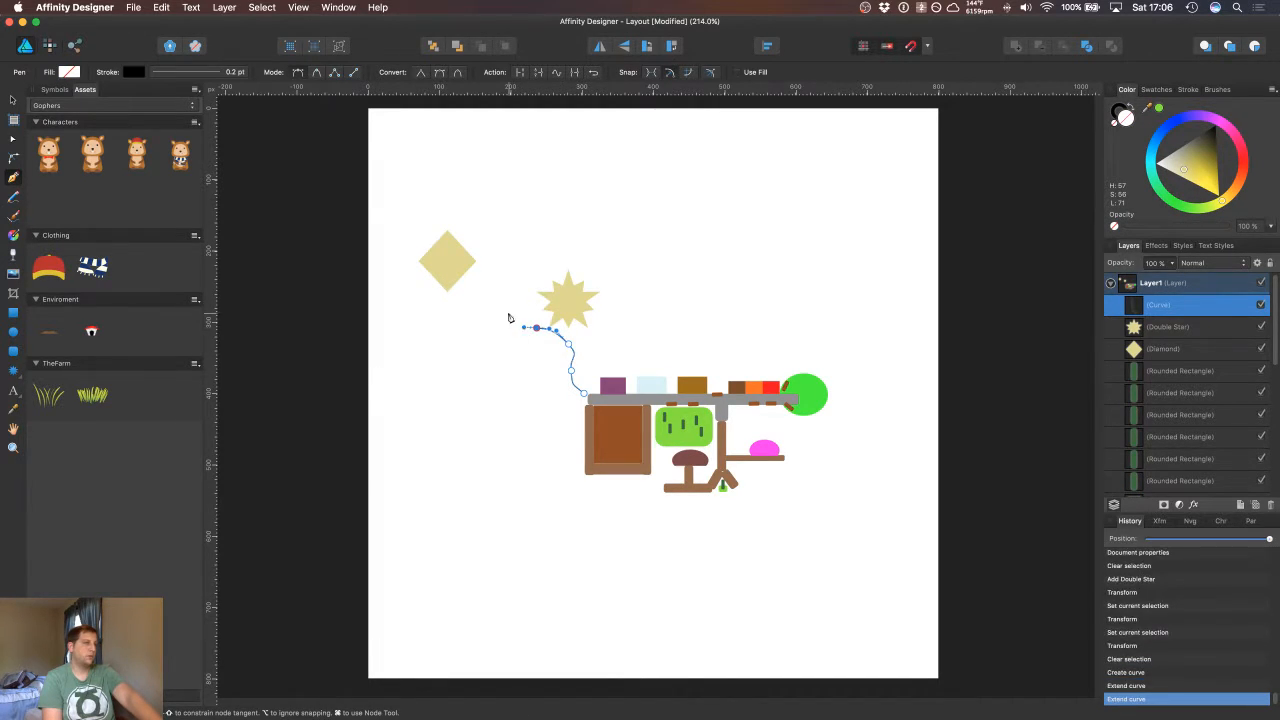
click(497, 309)
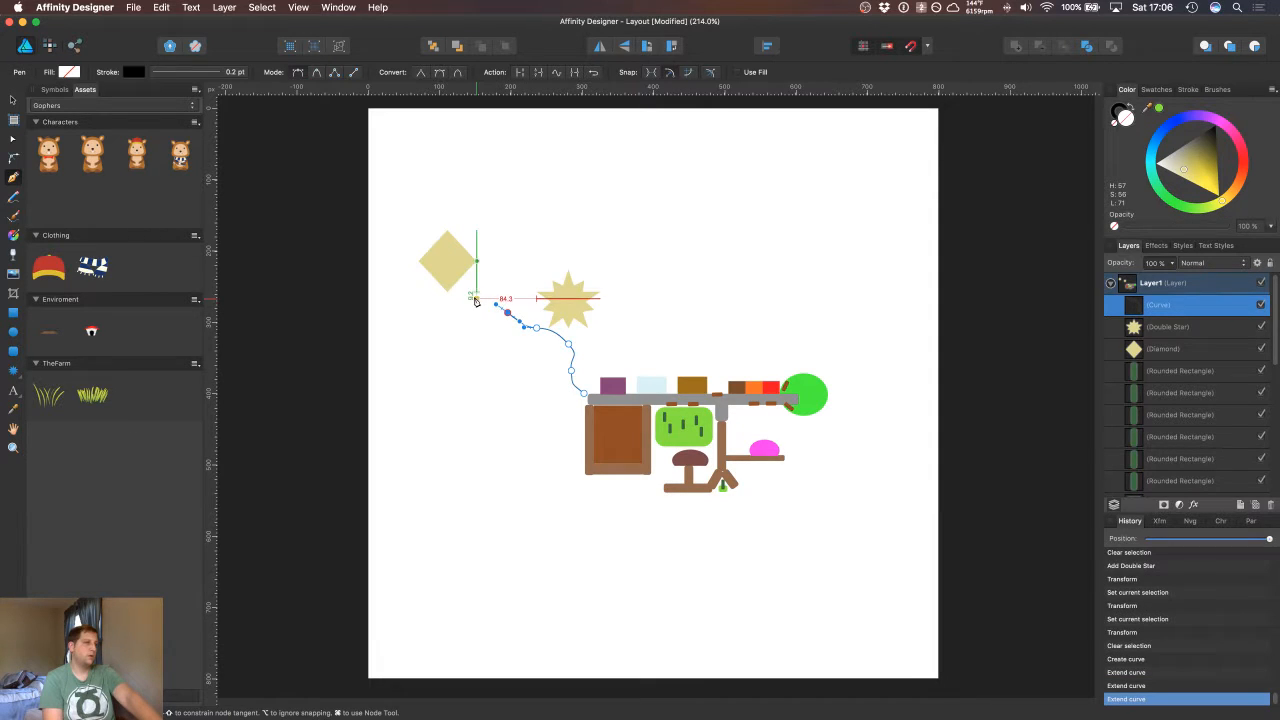
click(447, 304)
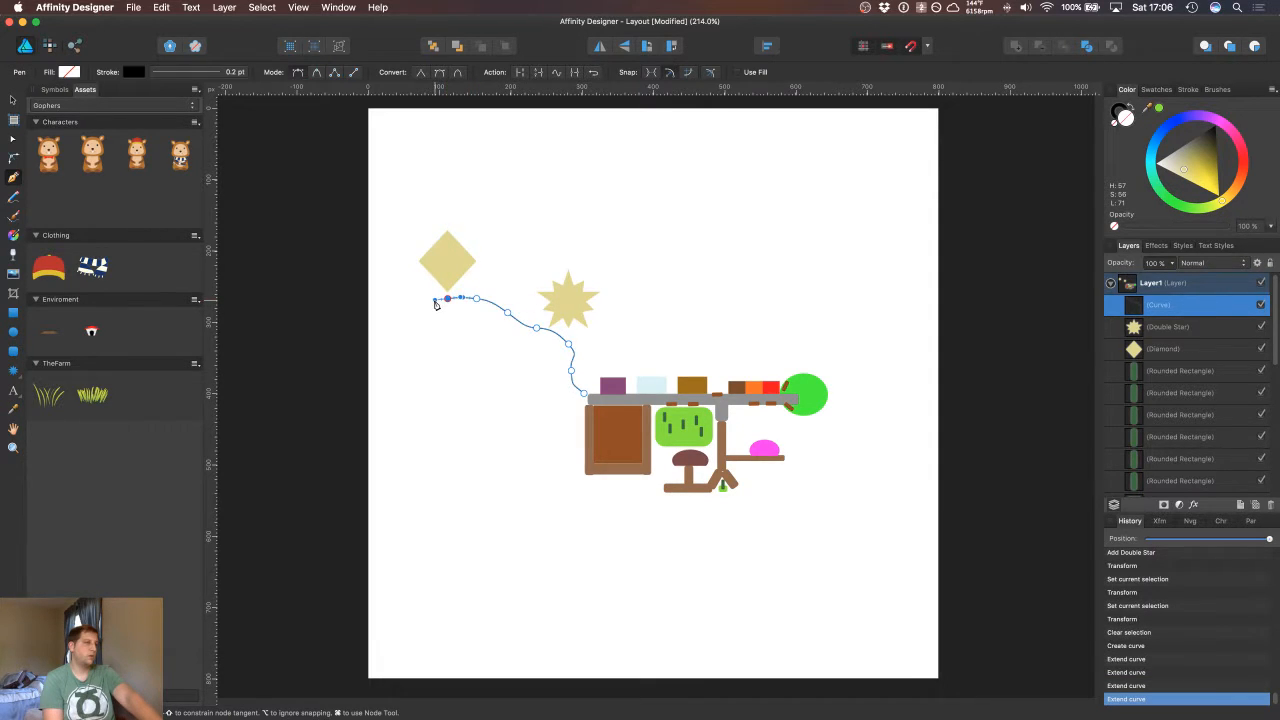
click(435, 300)
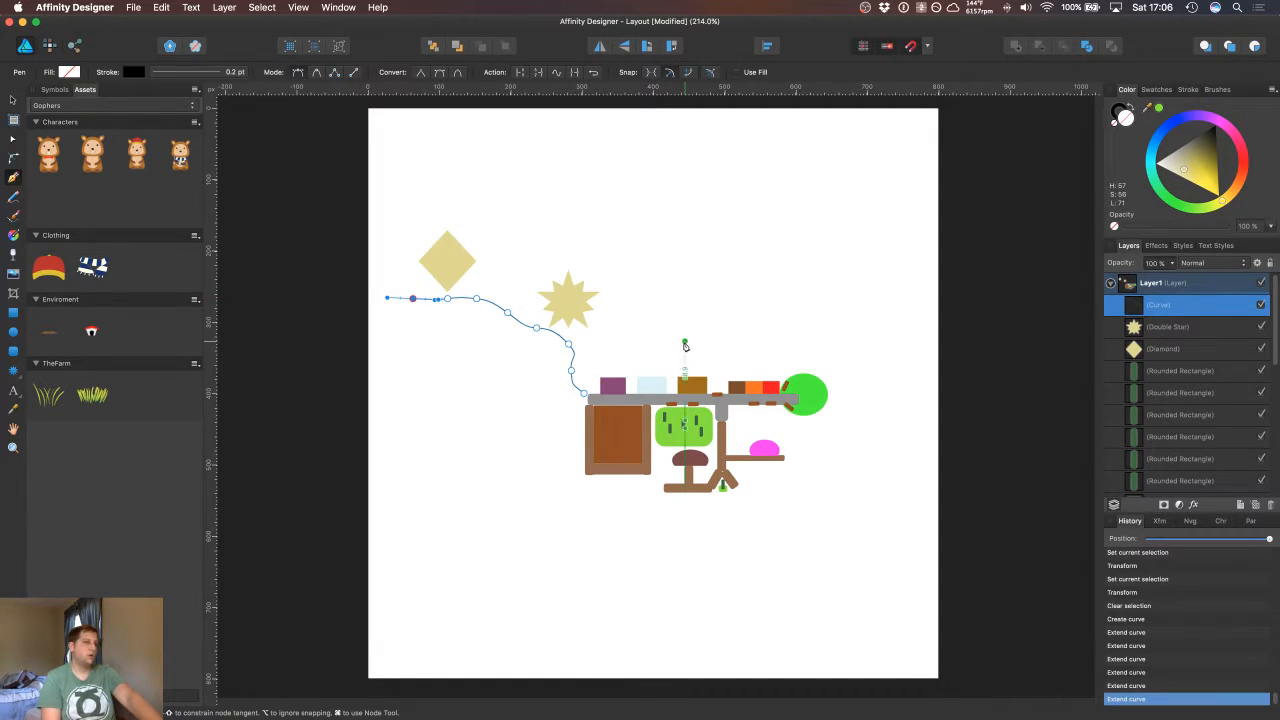
Step: Set the winding curve's stroke width to 2.5 pt and colour the stroke with the brown sampled from the vertical town path
click(232, 73)
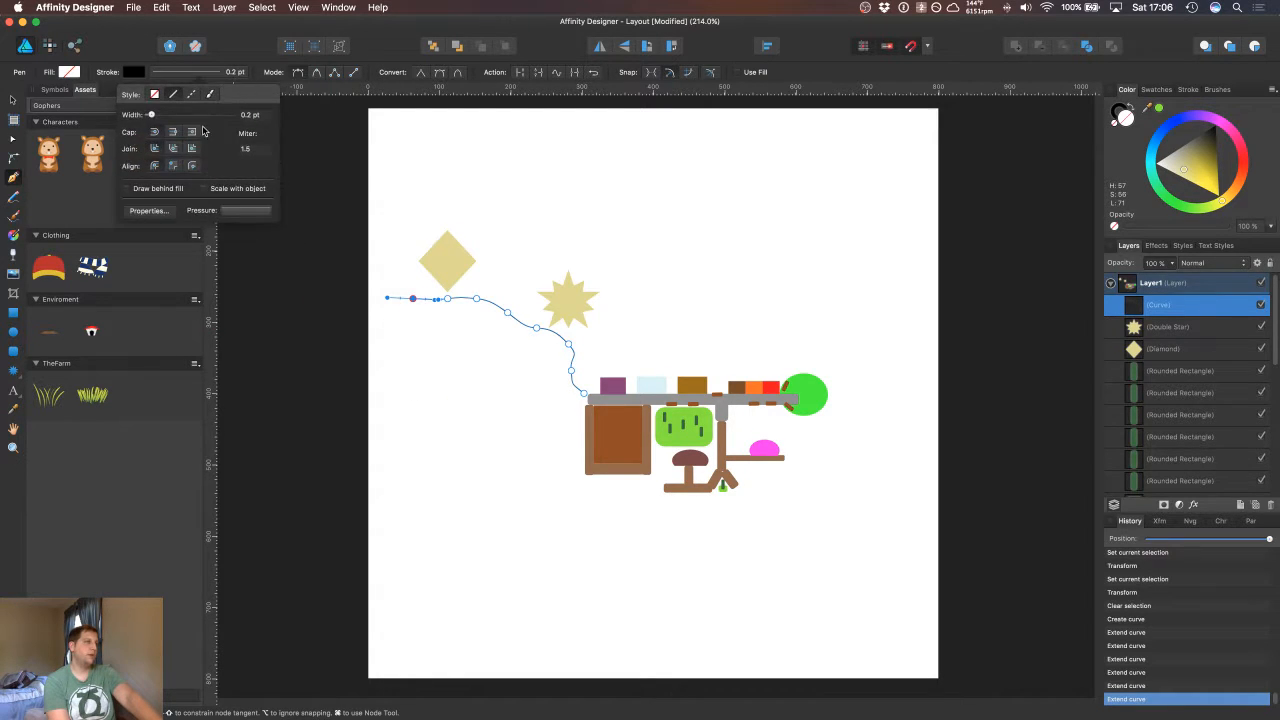
drag(151, 121, 169, 122)
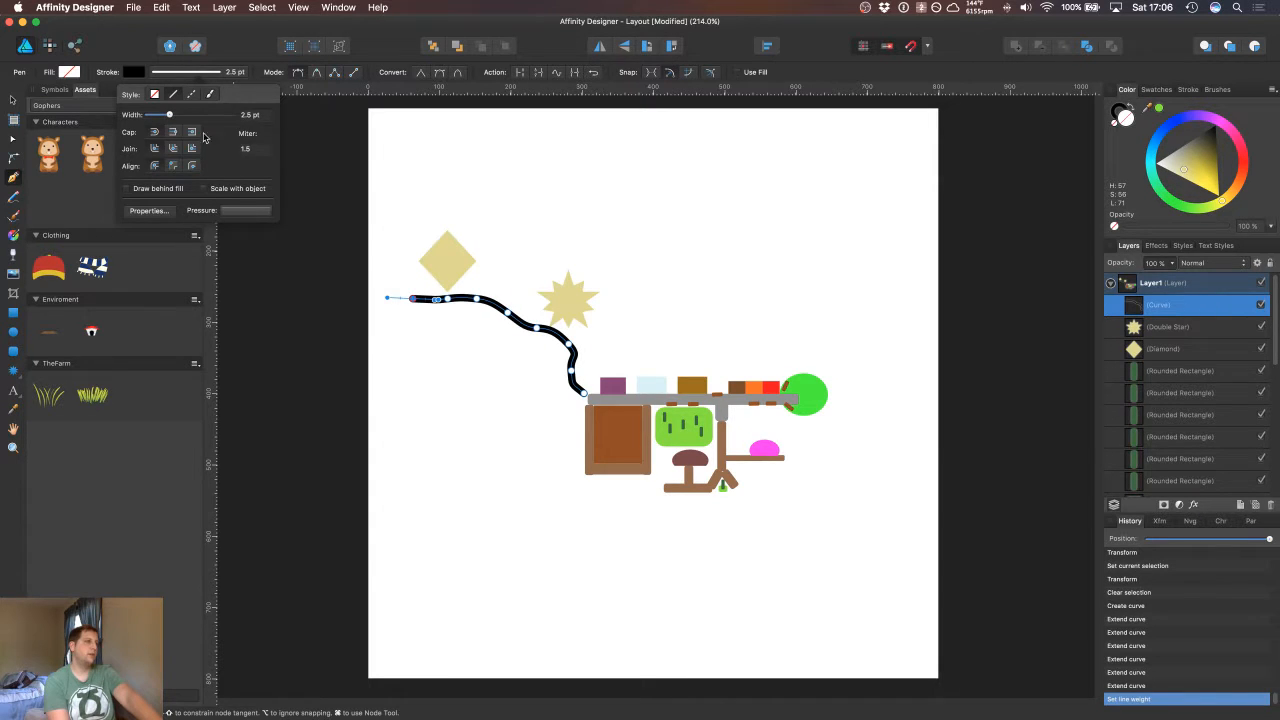
click(1119, 110)
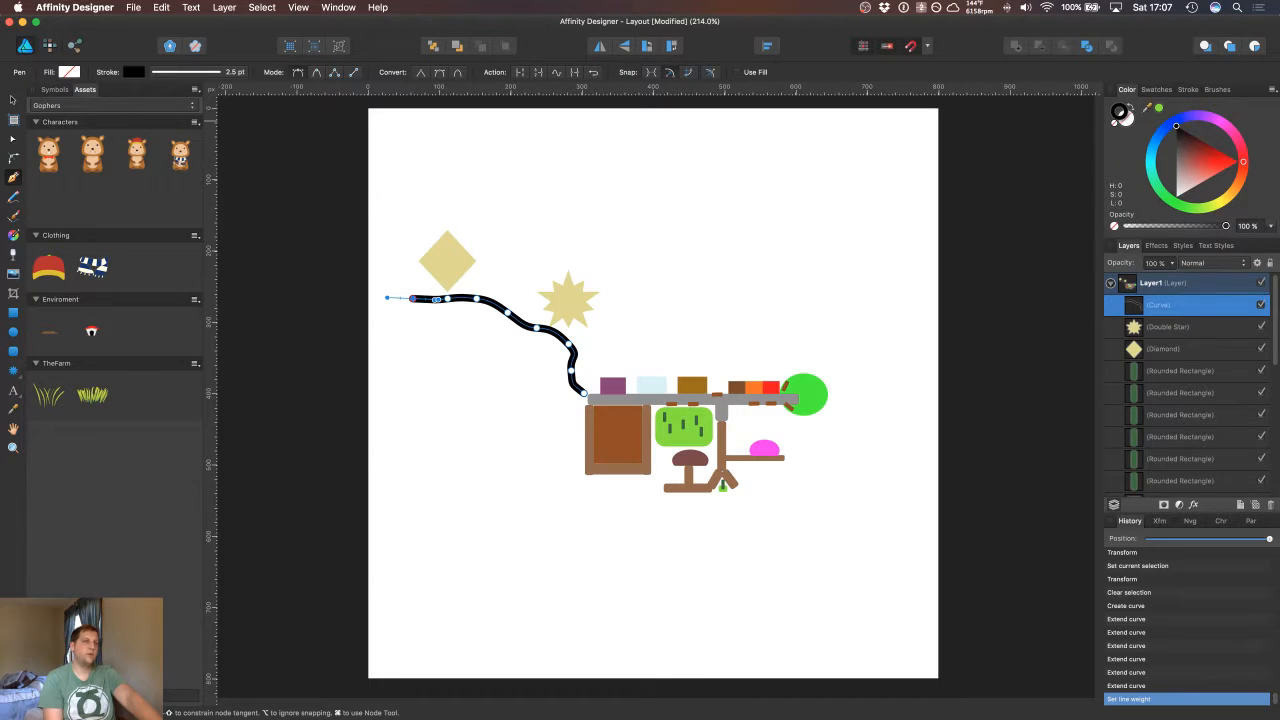
drag(1158, 107, 726, 448)
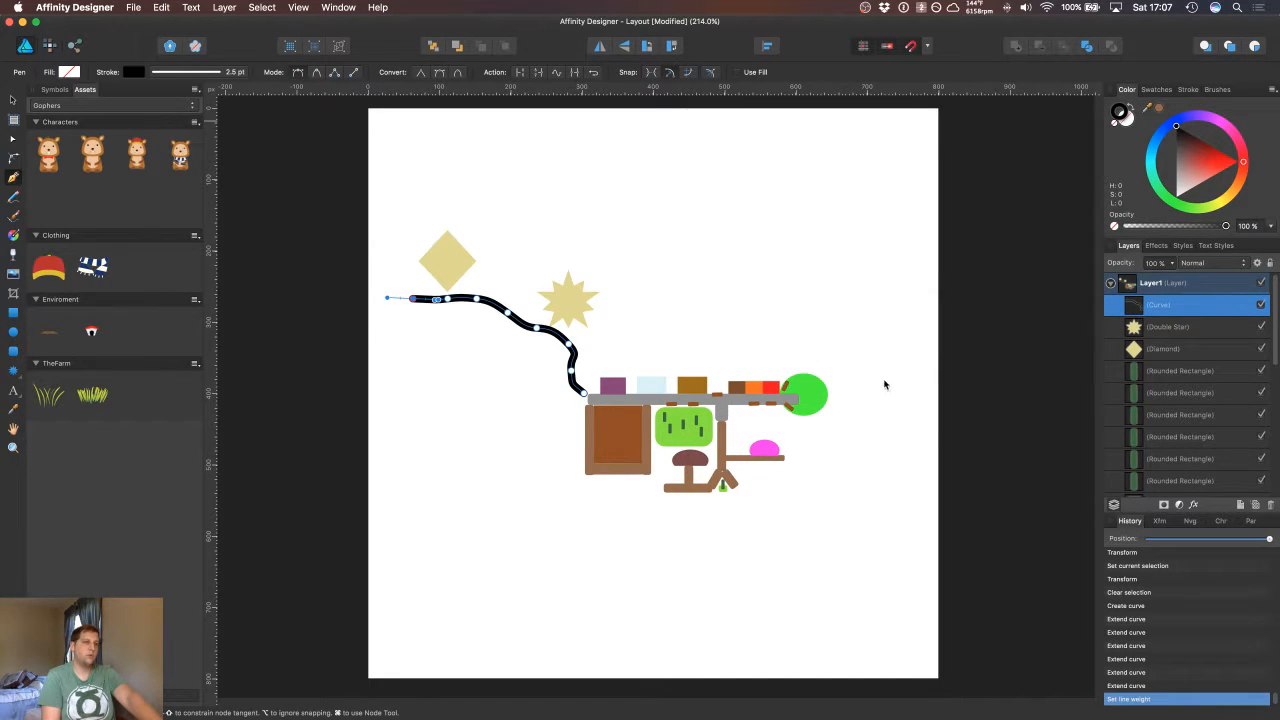
click(1156, 110)
drag(818, 257, 822, 269)
key(Escape)
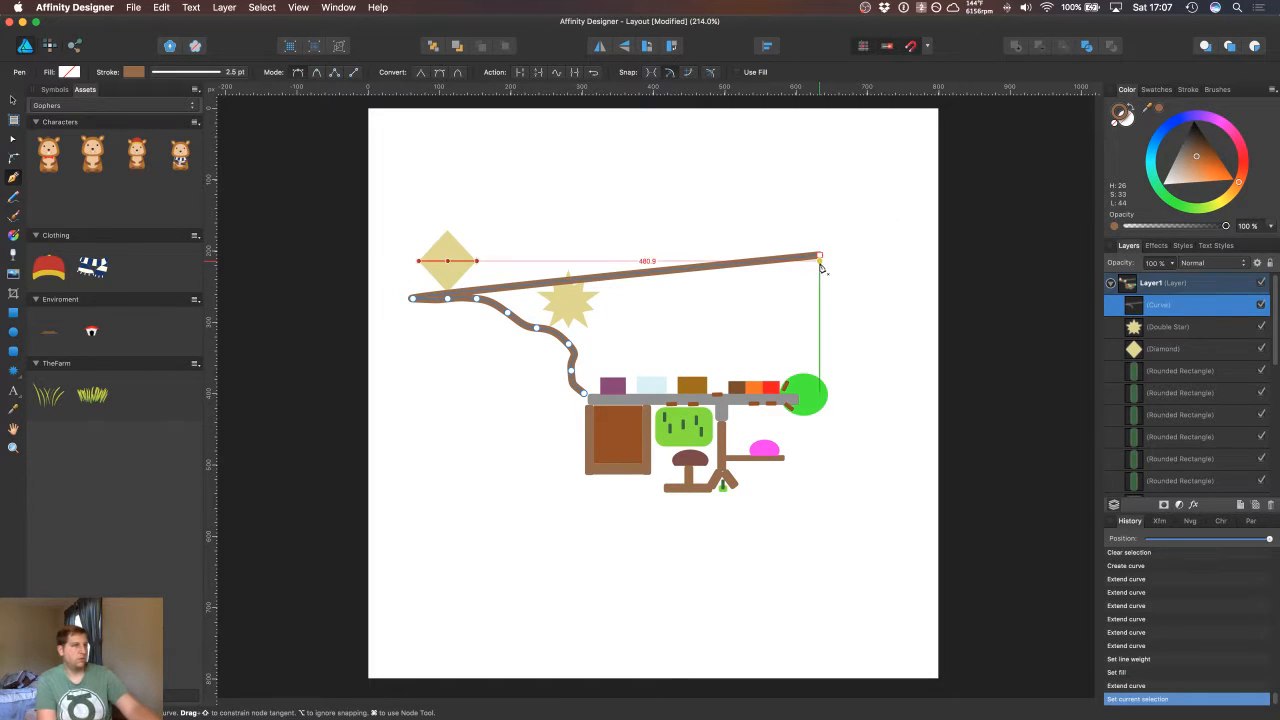
Step: Undo the stray Pen segment that crosses the star, and deselect the winding curve
key(super+z)
key(super+z)
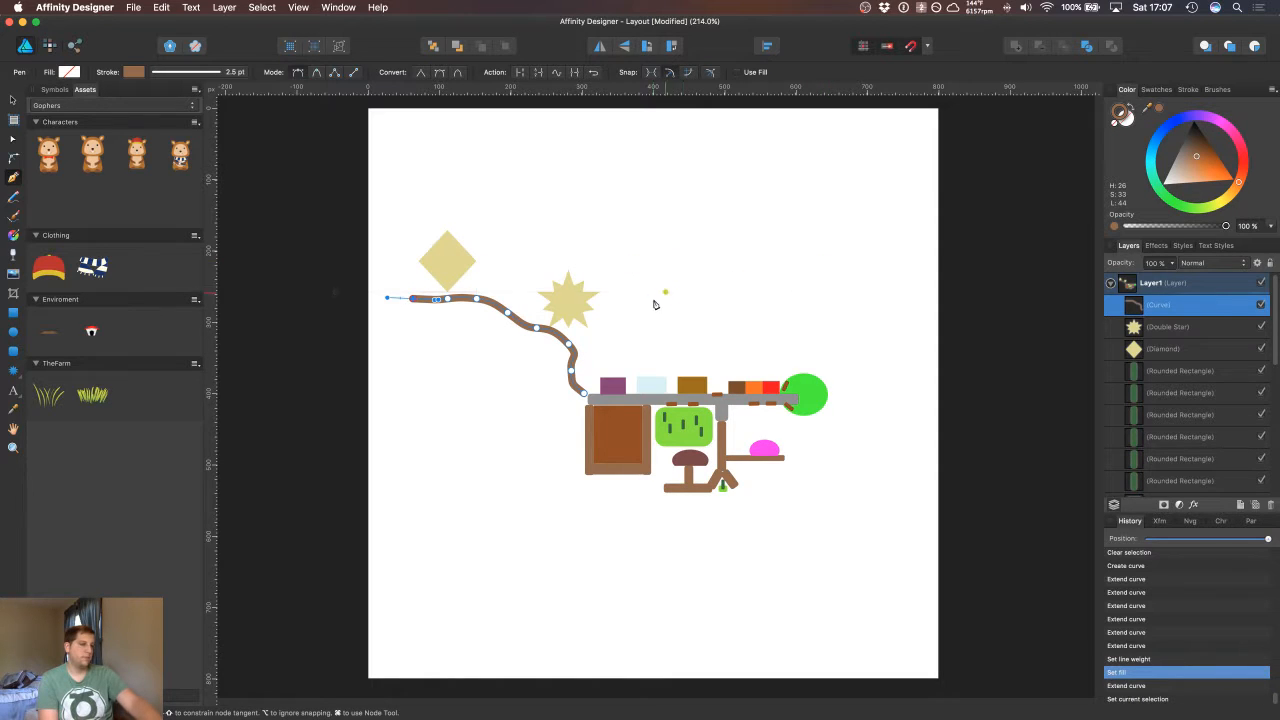
key(v)
click(988, 272)
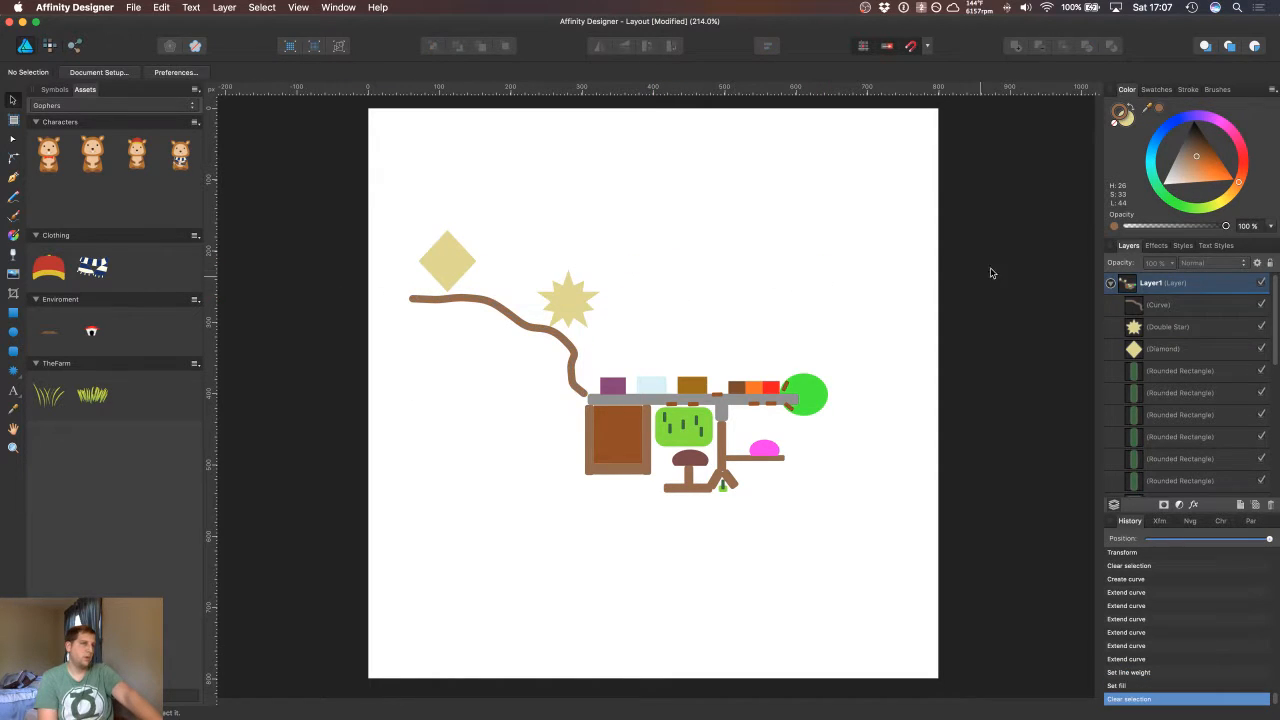
Step: Adjust the node handles of the winding curve just beneath the star to reshape the bend there
click(572, 355)
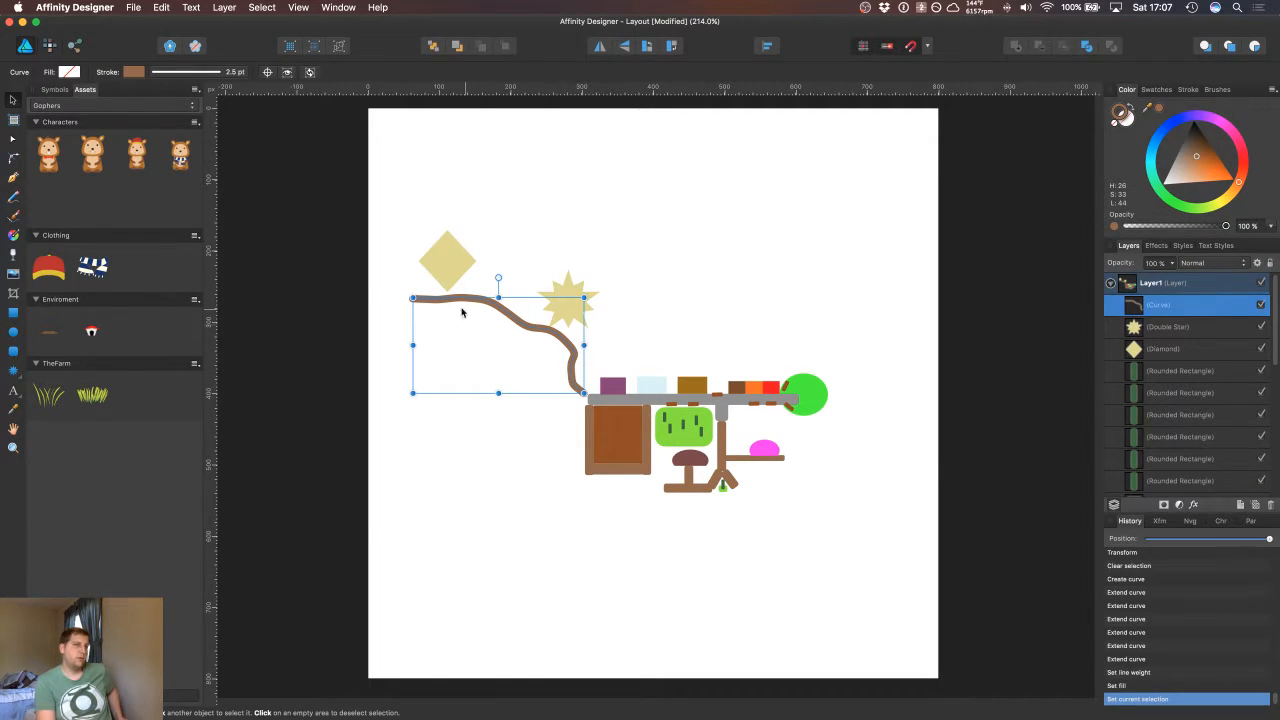
click(13, 138)
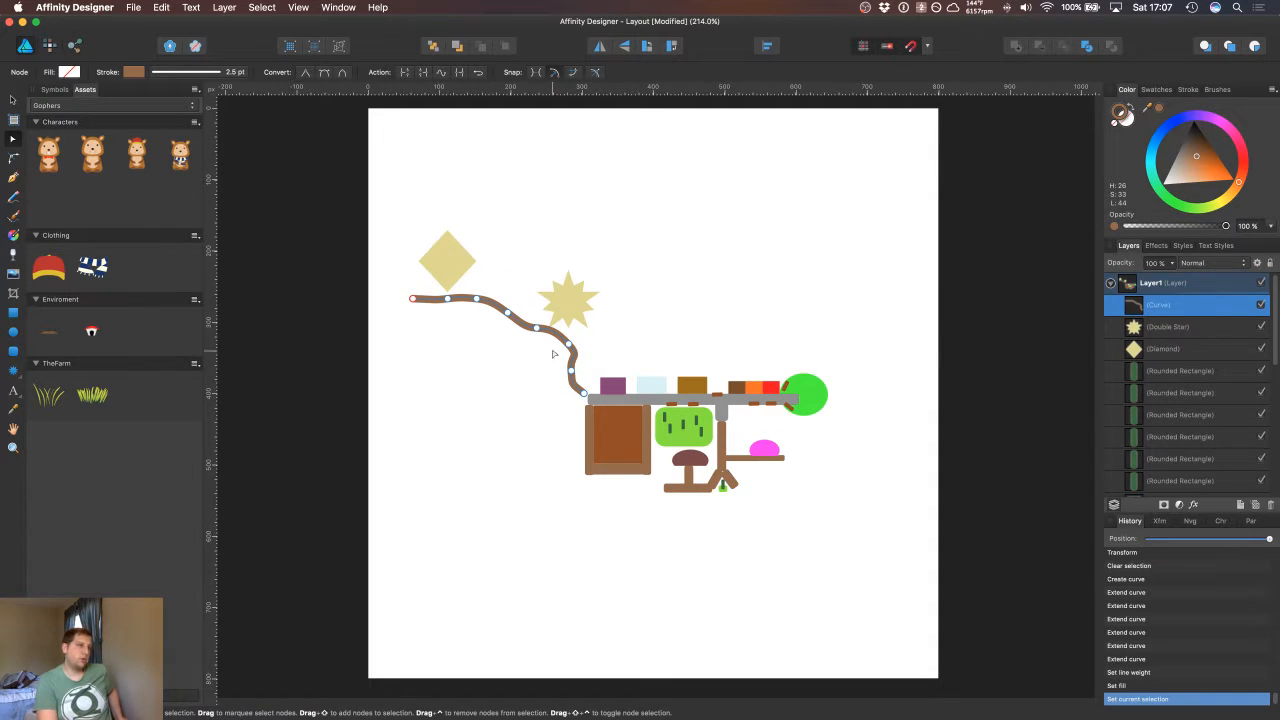
click(568, 344)
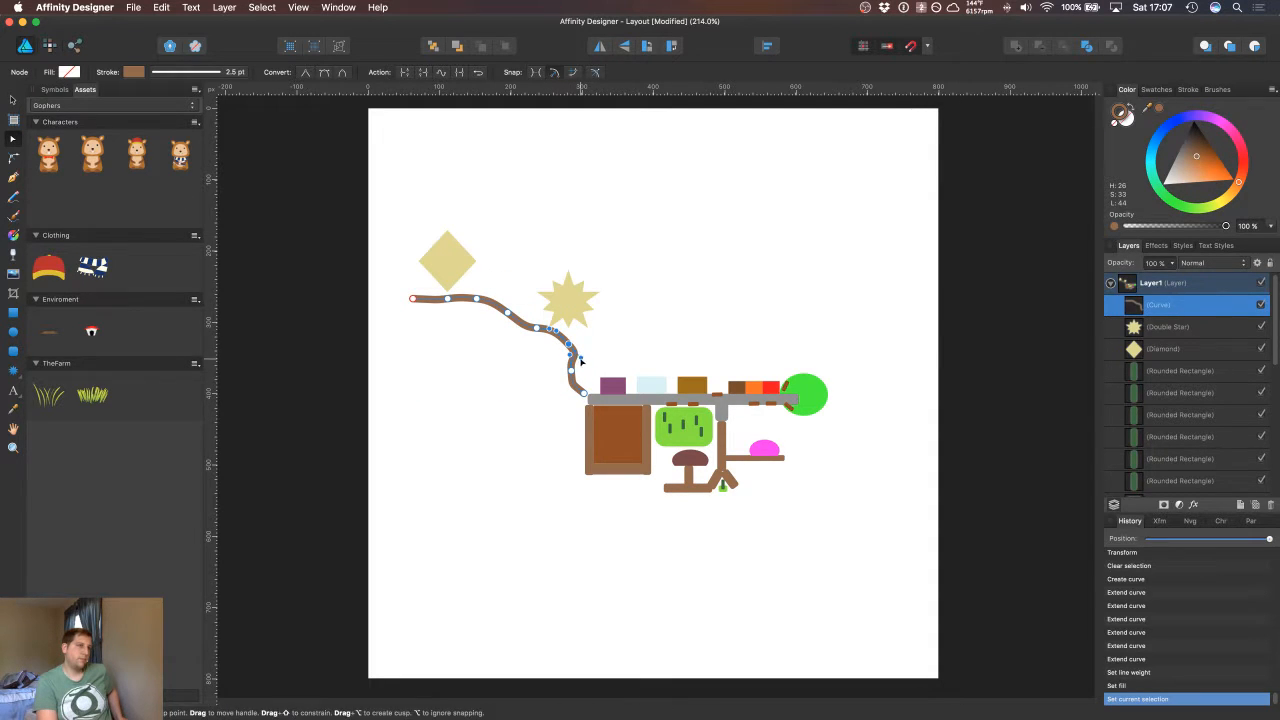
drag(580, 360, 576, 358)
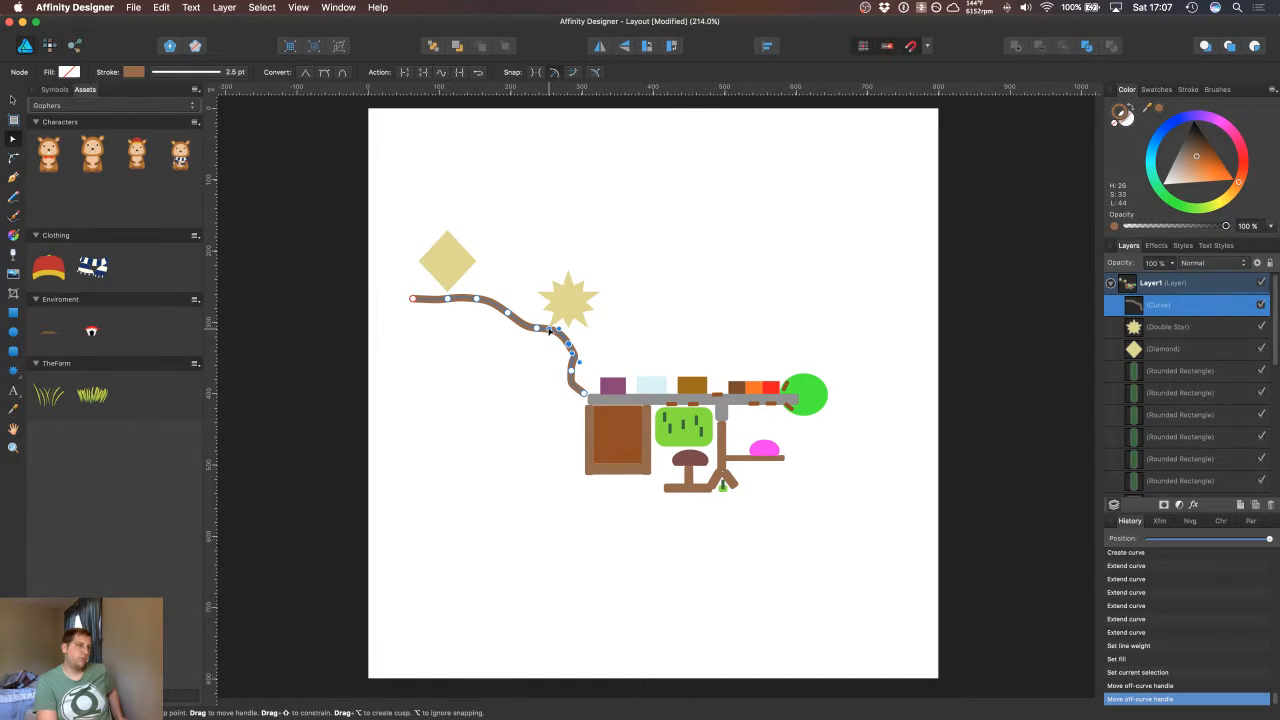
click(537, 328)
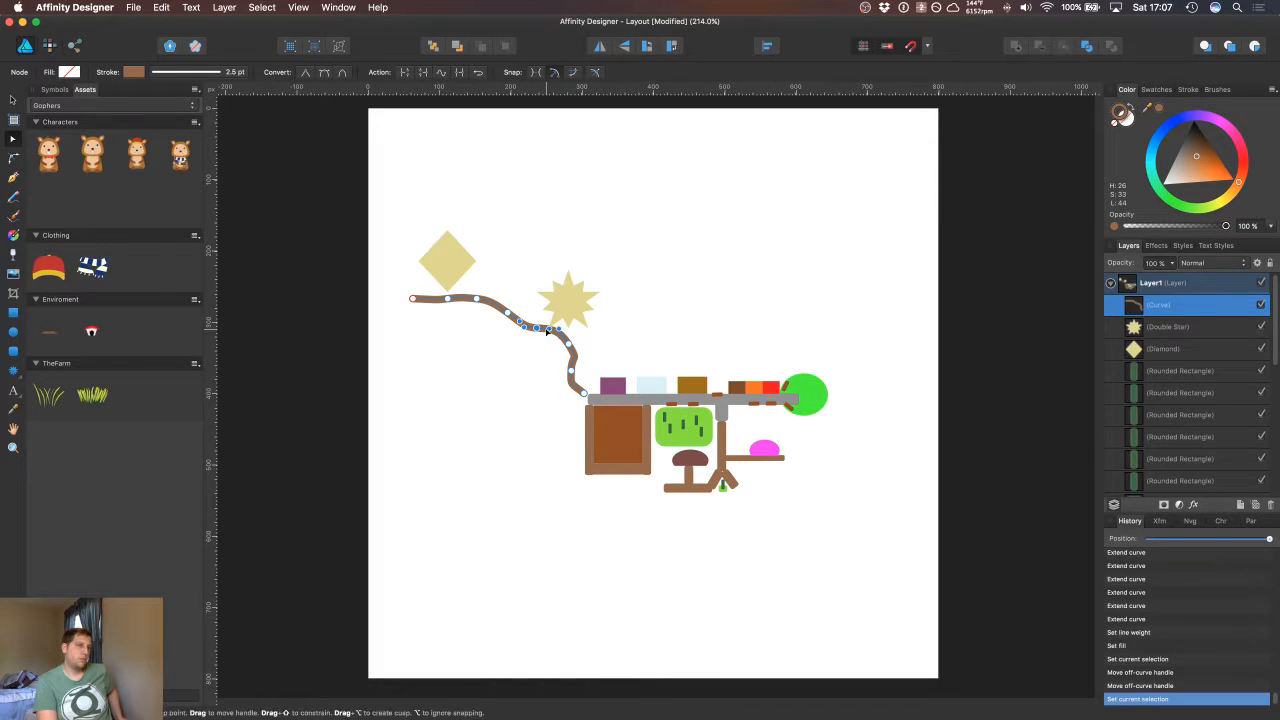
drag(548, 330, 551, 335)
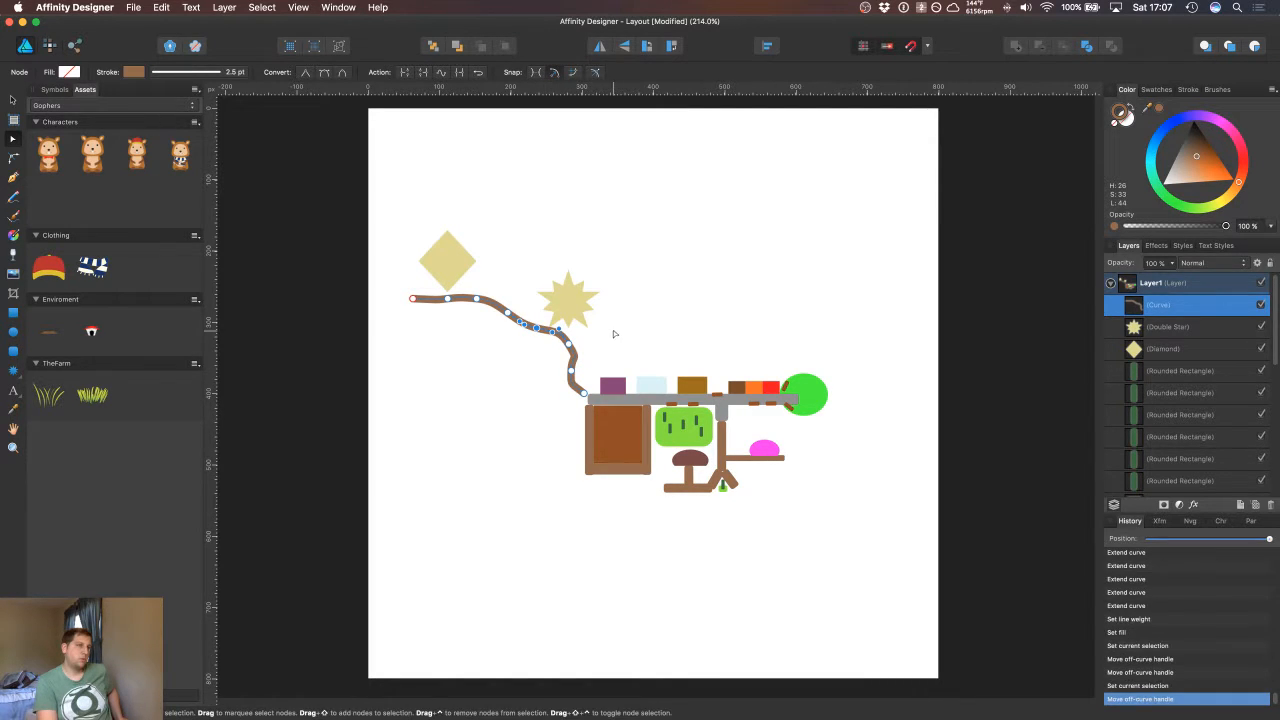
click(729, 306)
Step: Refine the handles below the star and nudge the curve's node above the grey road's end slightly right
click(572, 359)
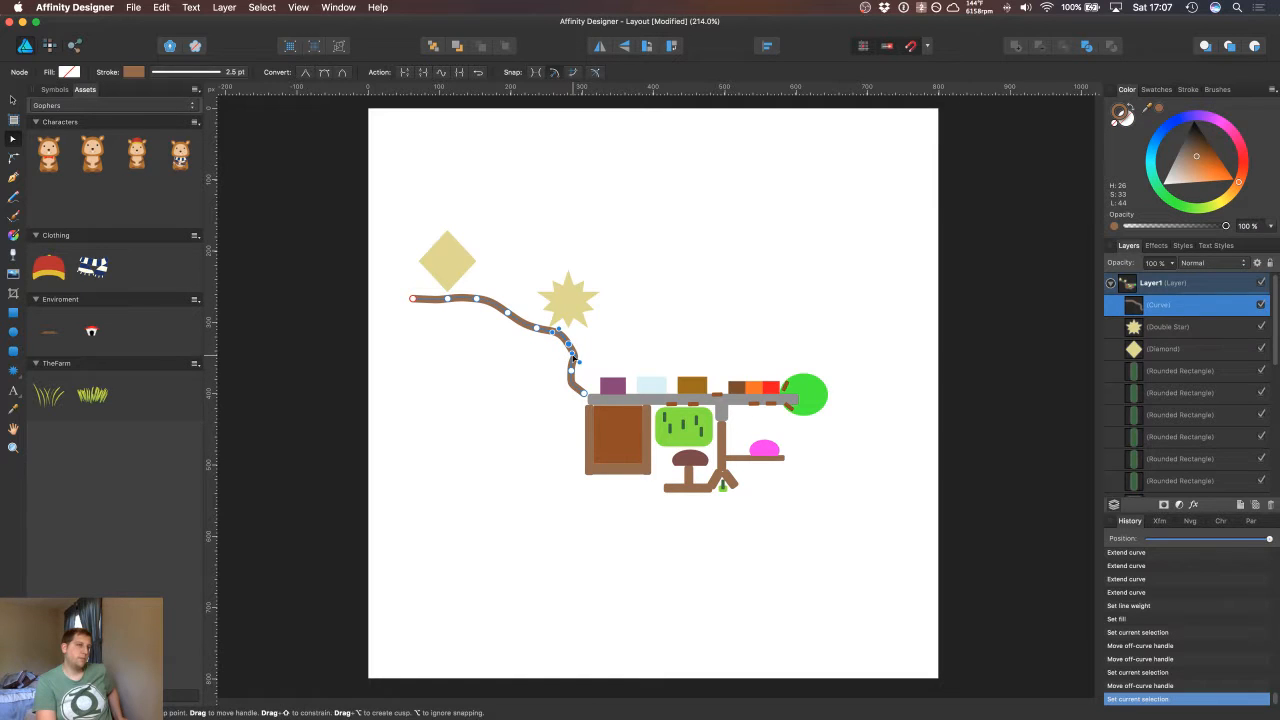
drag(573, 356, 579, 365)
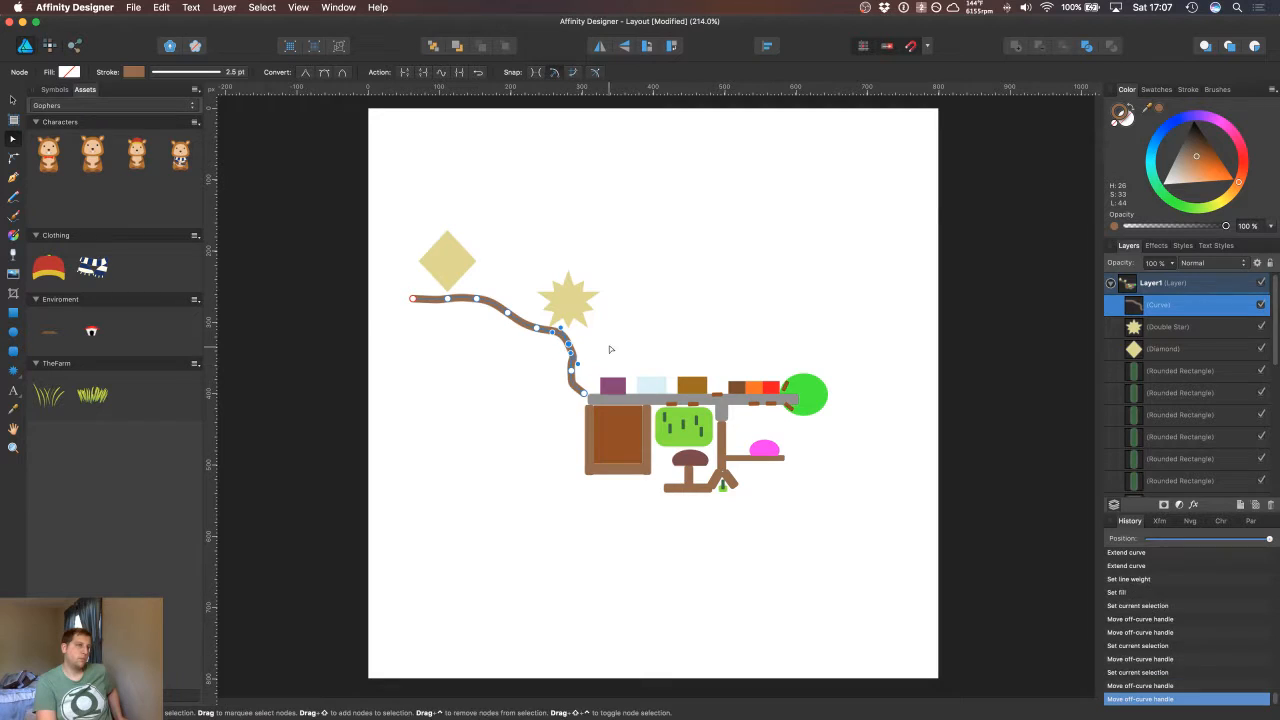
click(657, 316)
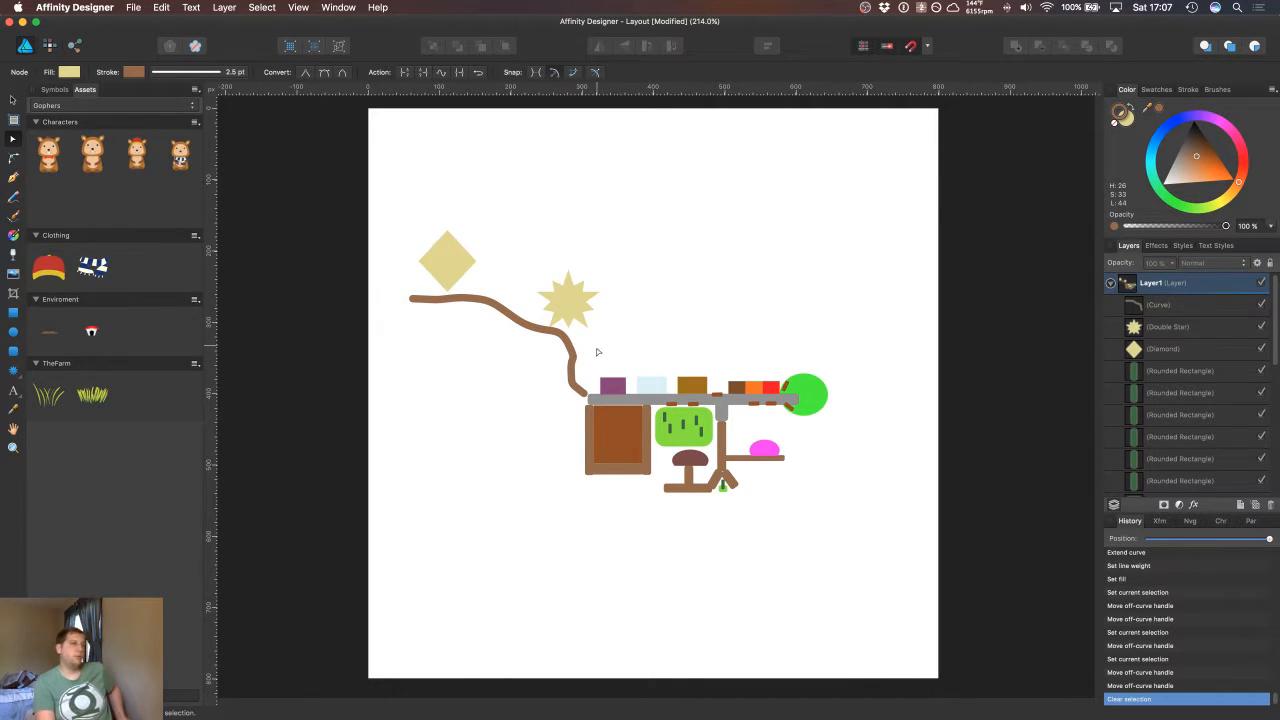
click(574, 374)
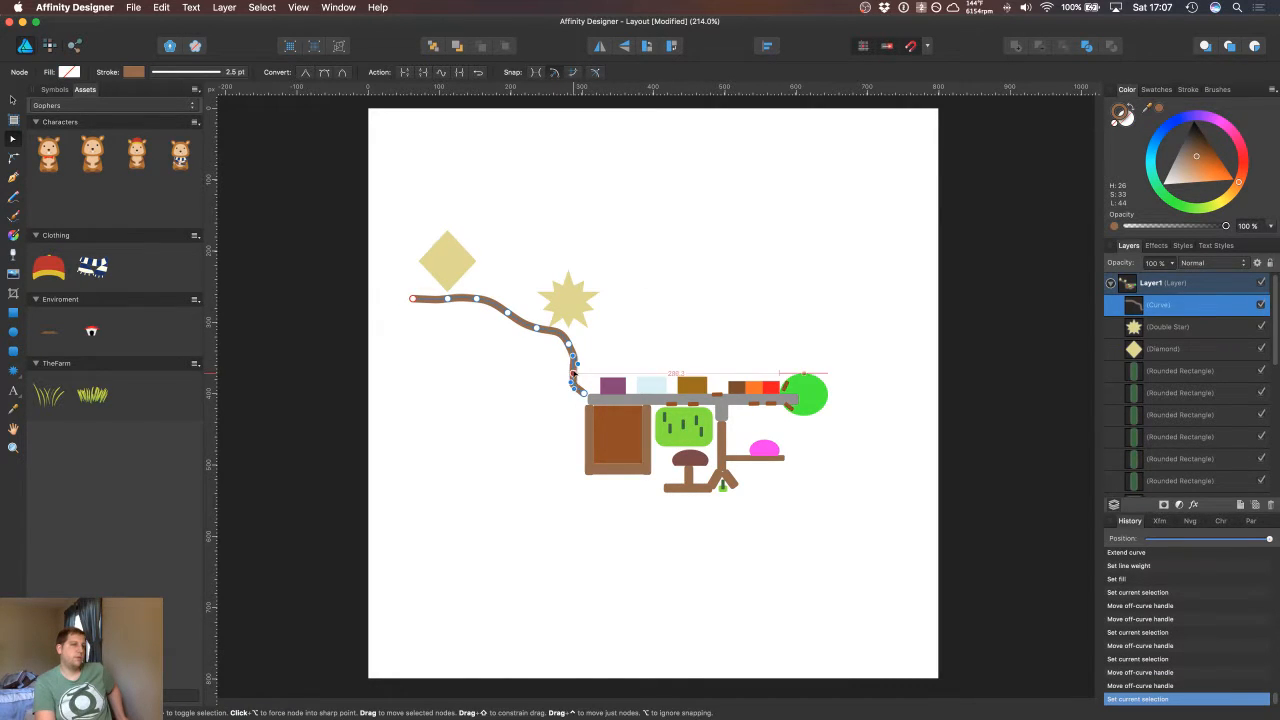
drag(574, 374, 576, 372)
click(620, 343)
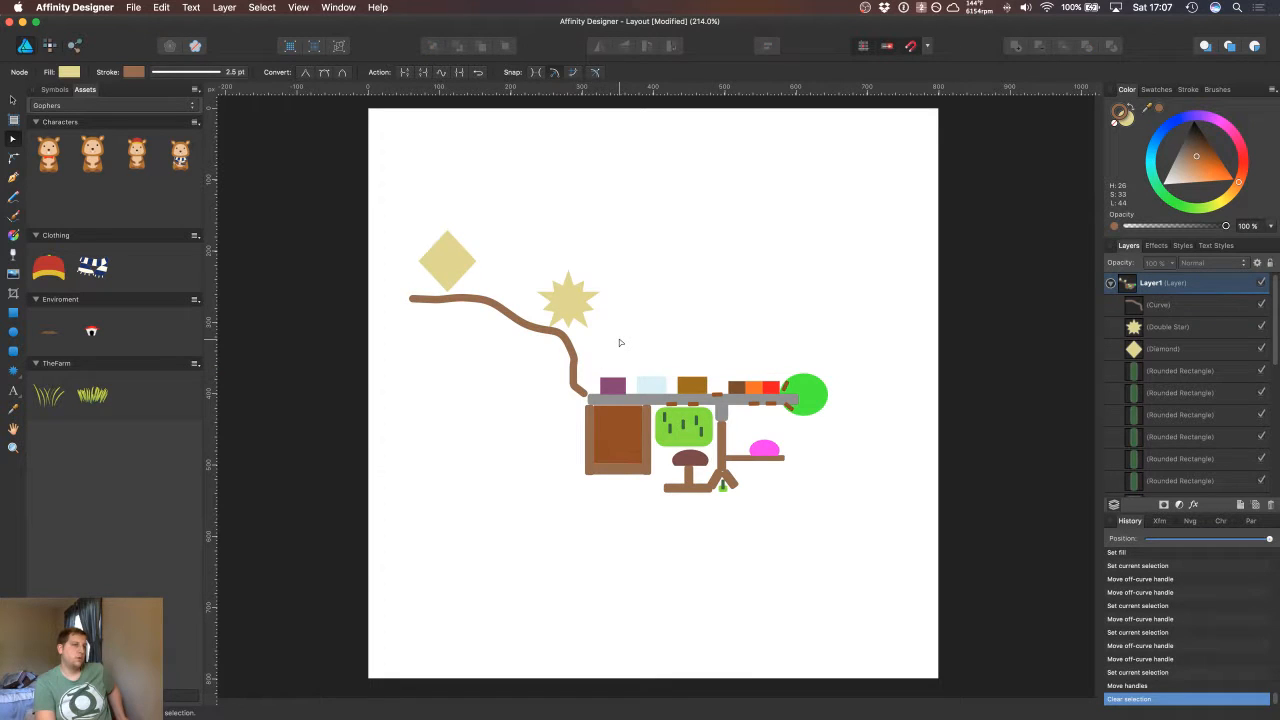
Step: Adjust the handles on the winding curve's last bend beside the grey road, undo the last handle move, and deselect the curve
click(578, 390)
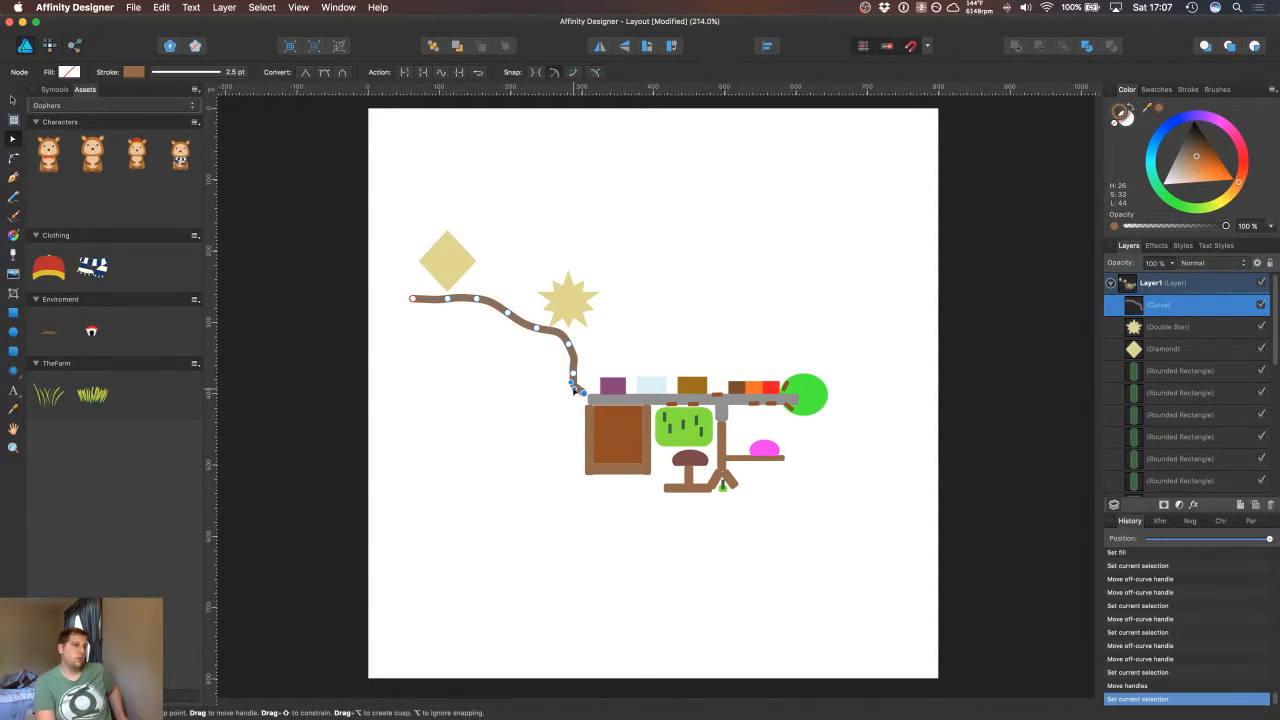
drag(573, 388, 571, 388)
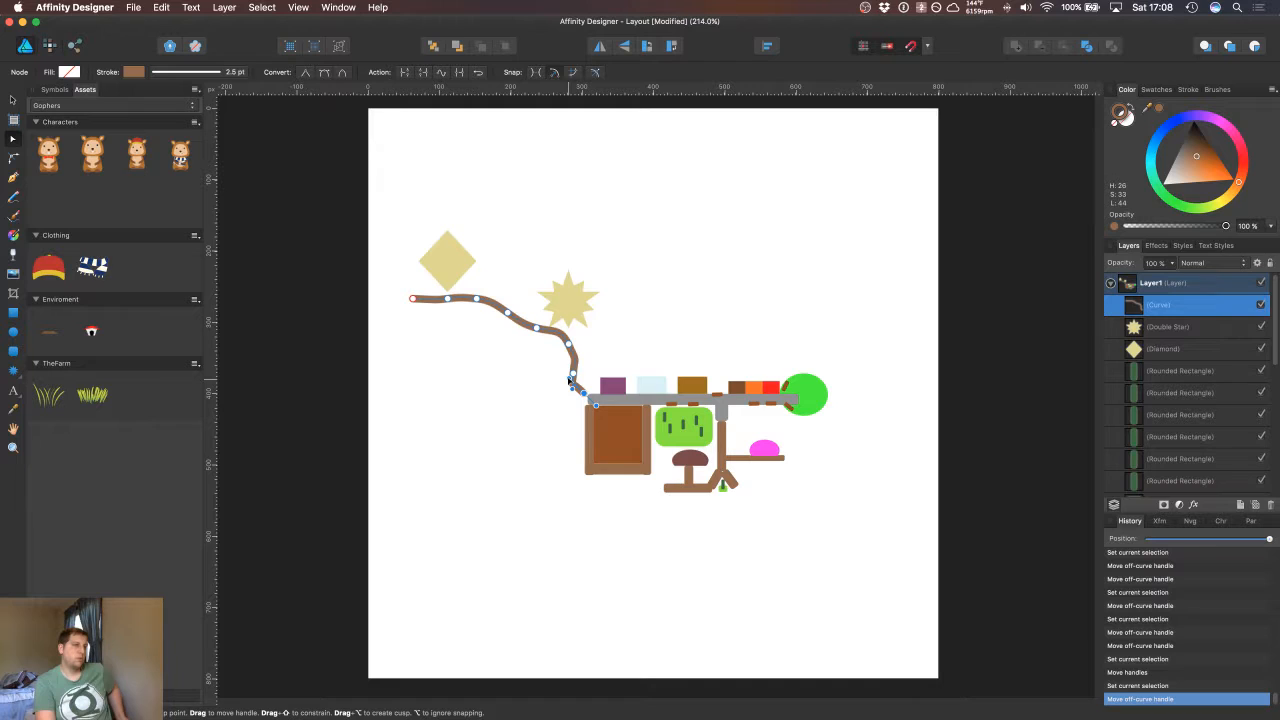
click(641, 334)
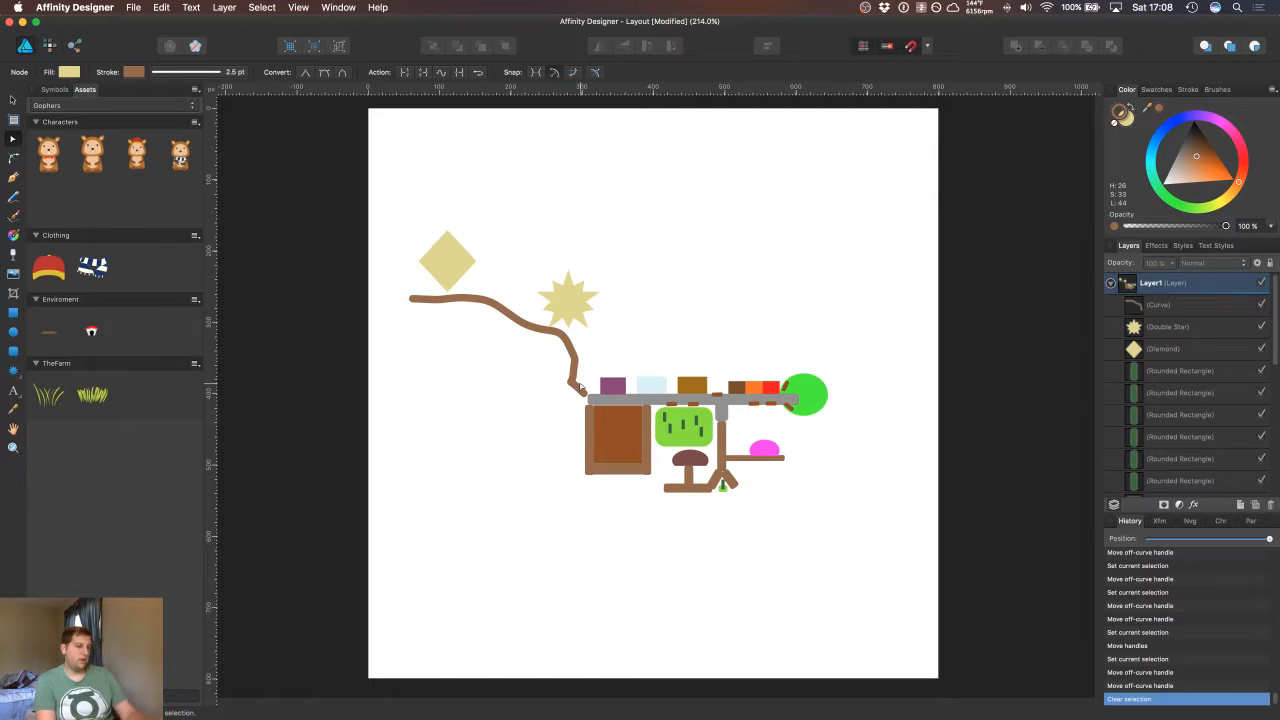
key(super+z)
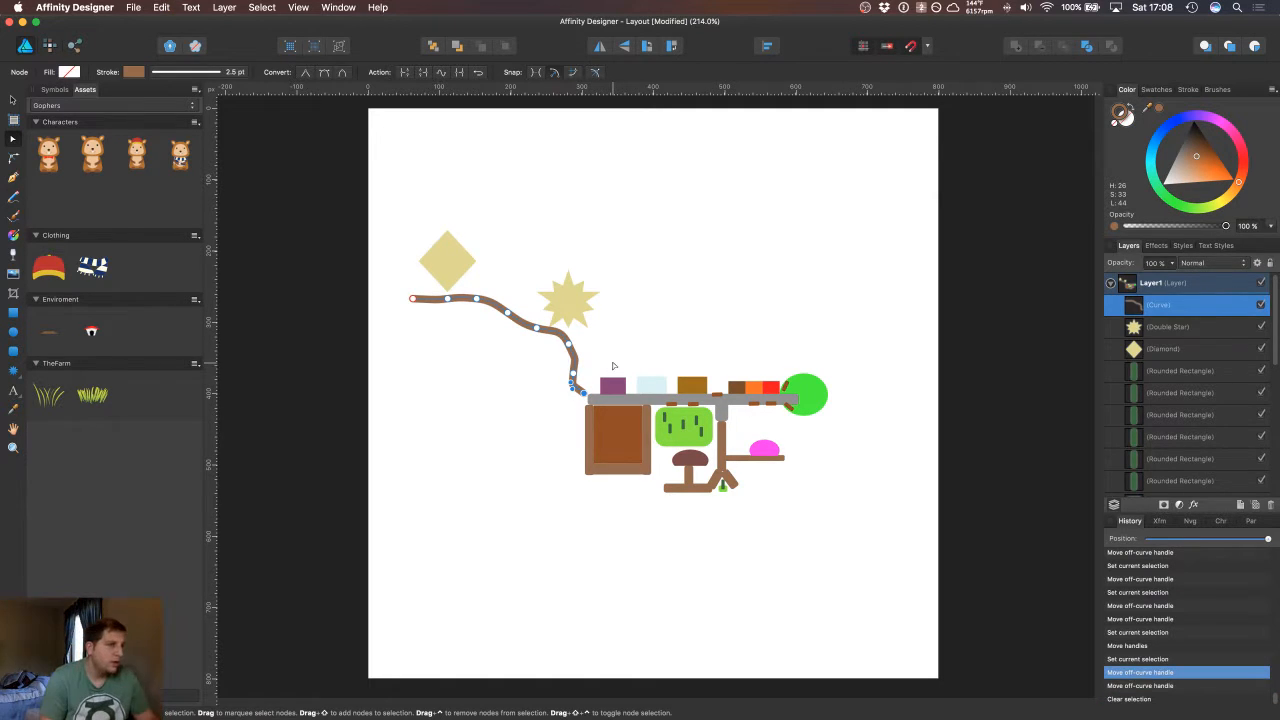
click(615, 368)
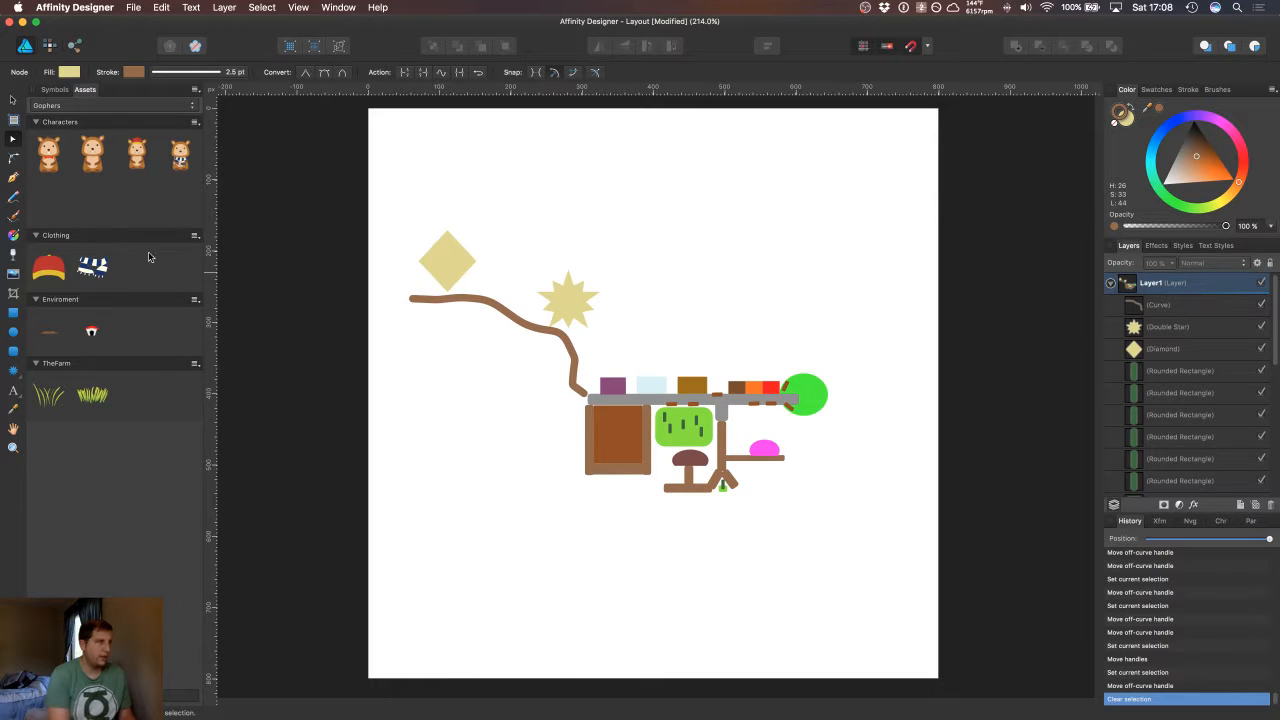
Step: Draw a second Pen curve from the grey road's left end down and left, straight down, and left toward the page's lower-left corner
click(13, 178)
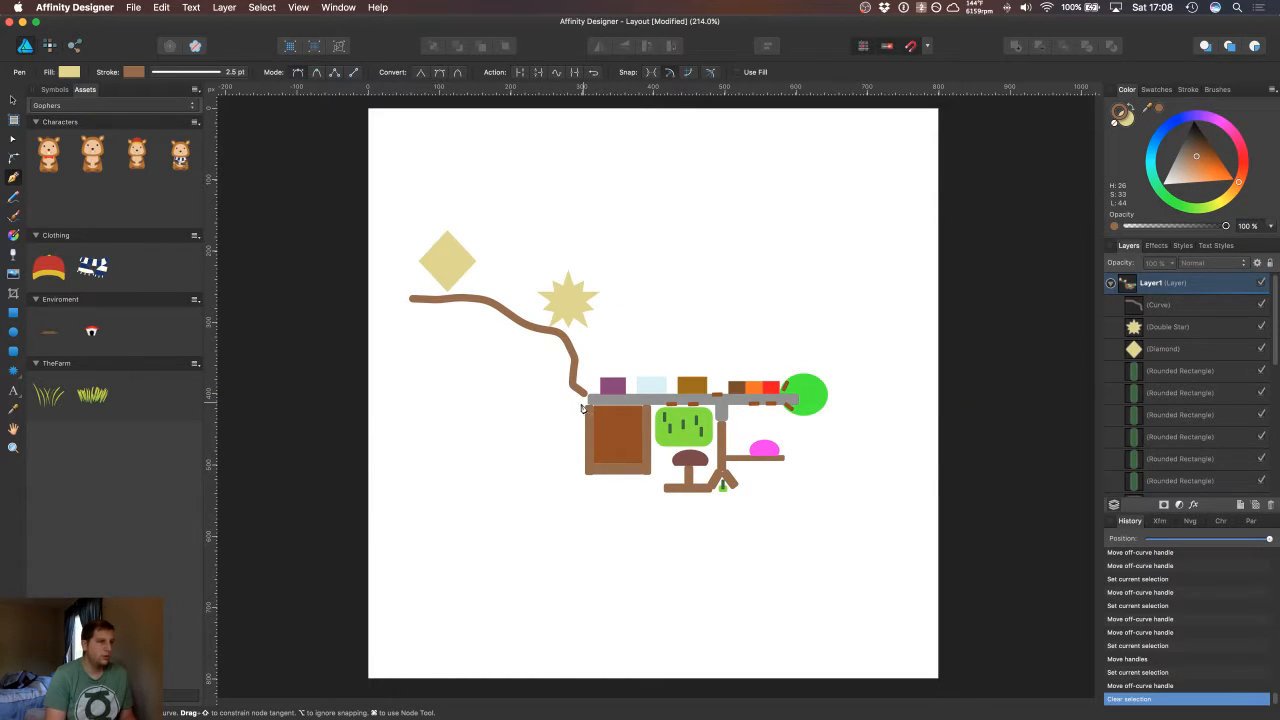
drag(576, 406, 547, 430)
drag(513, 477, 495, 521)
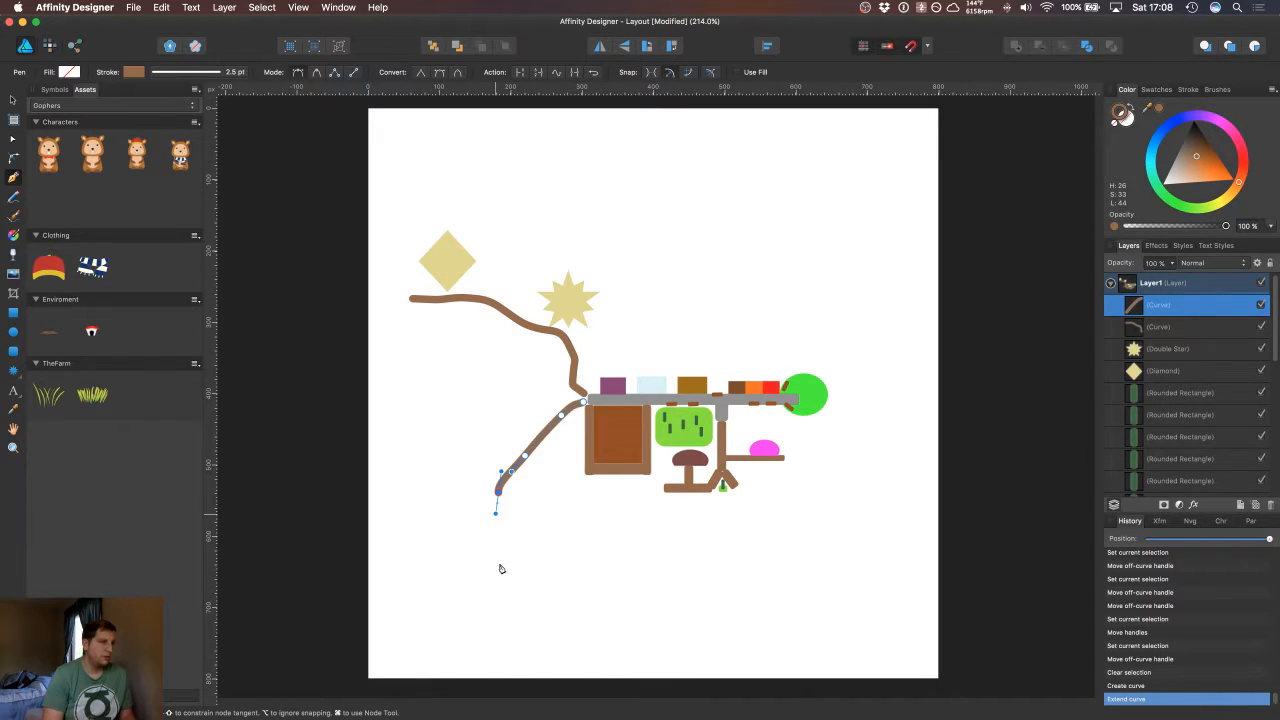
click(499, 565)
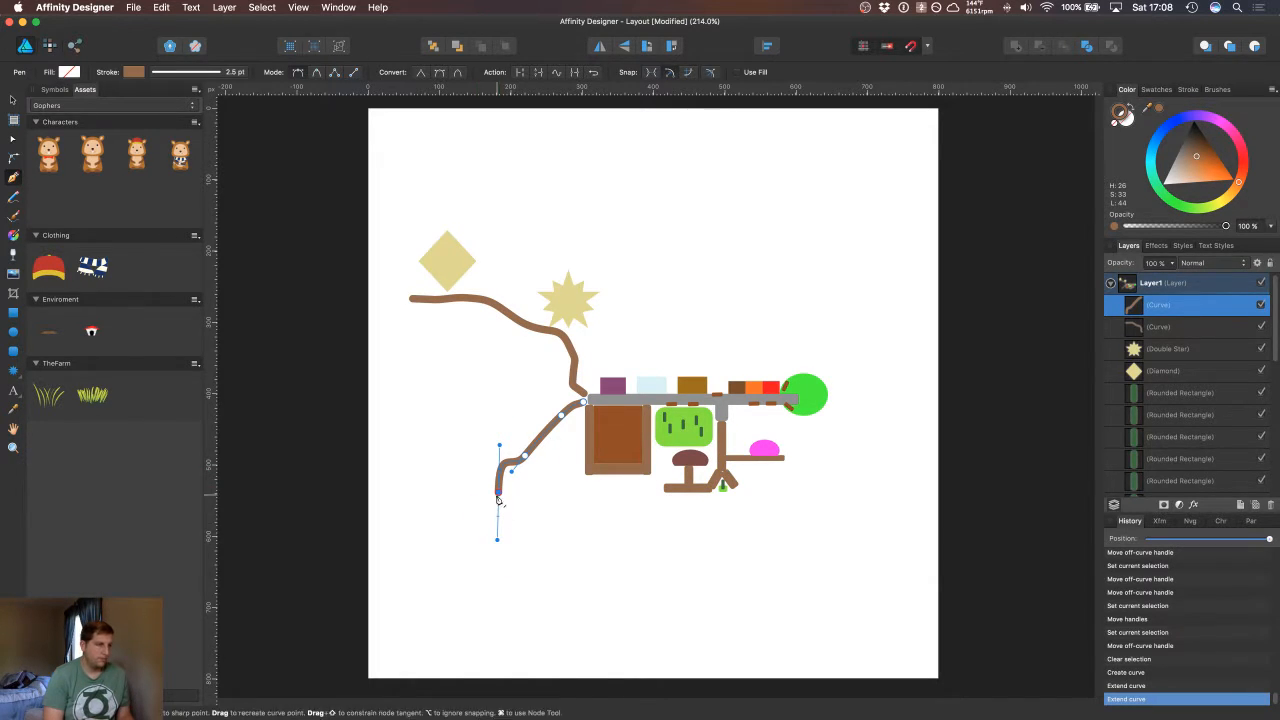
drag(498, 579, 419, 636)
click(388, 640)
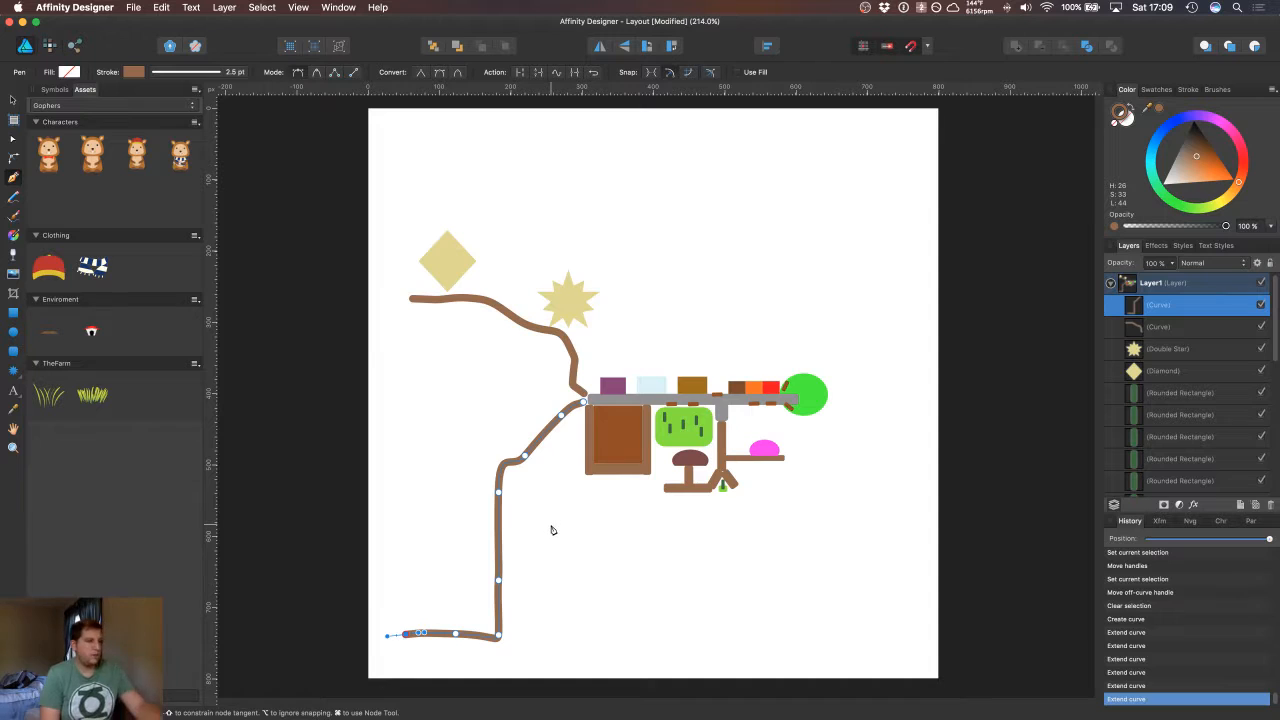
key(Escape)
key(v)
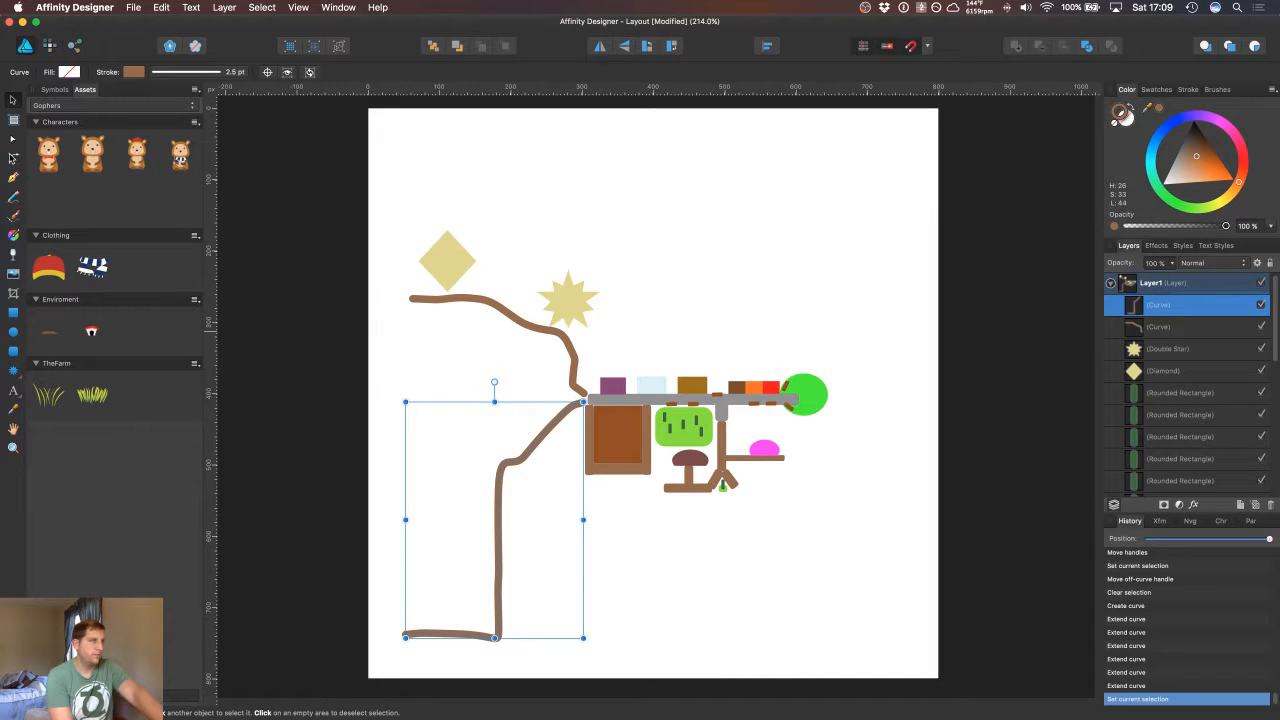
Step: Adjust the node handles at the upper bend of the new southern path to soften its curvature
click(12, 139)
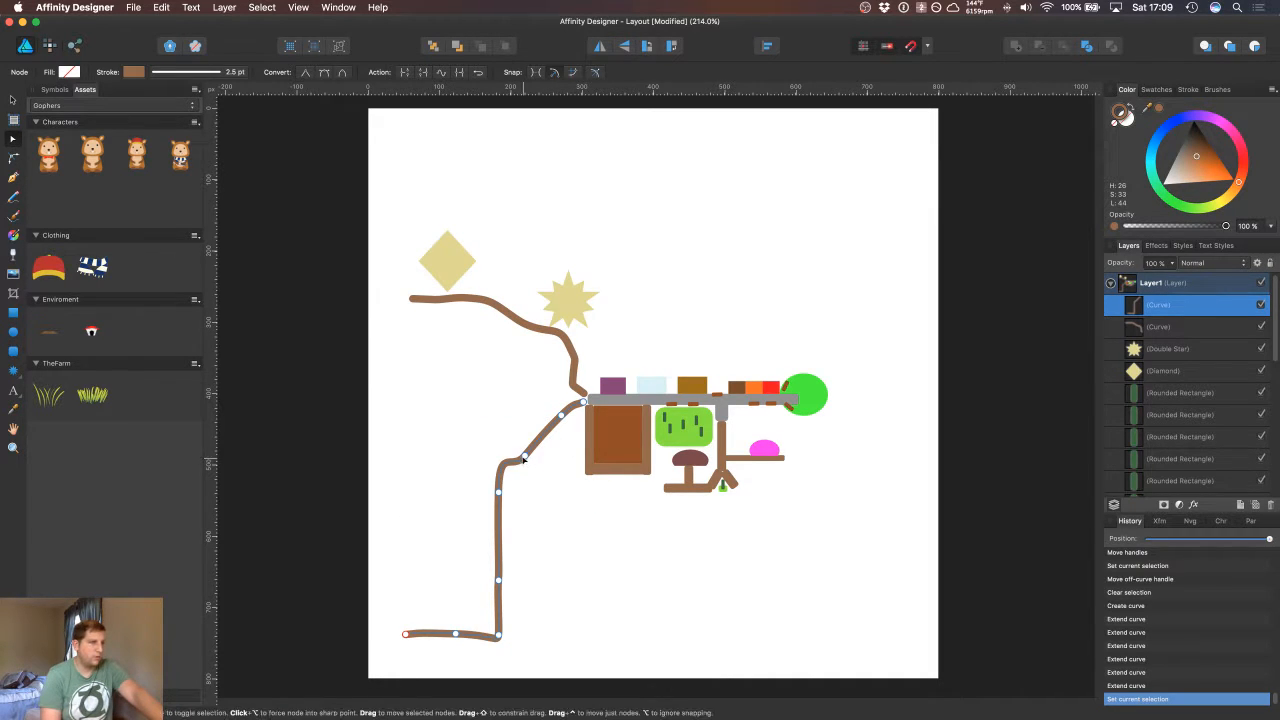
click(524, 456)
drag(500, 449, 499, 445)
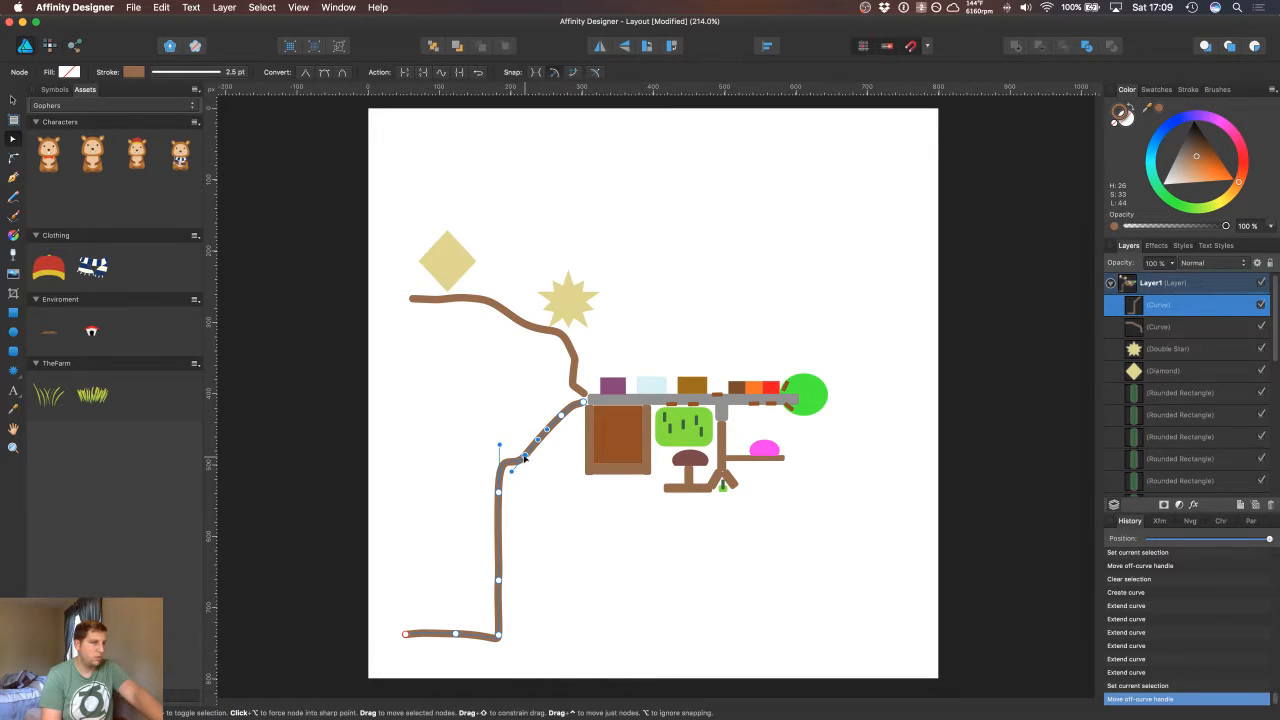
click(512, 472)
drag(510, 472, 506, 446)
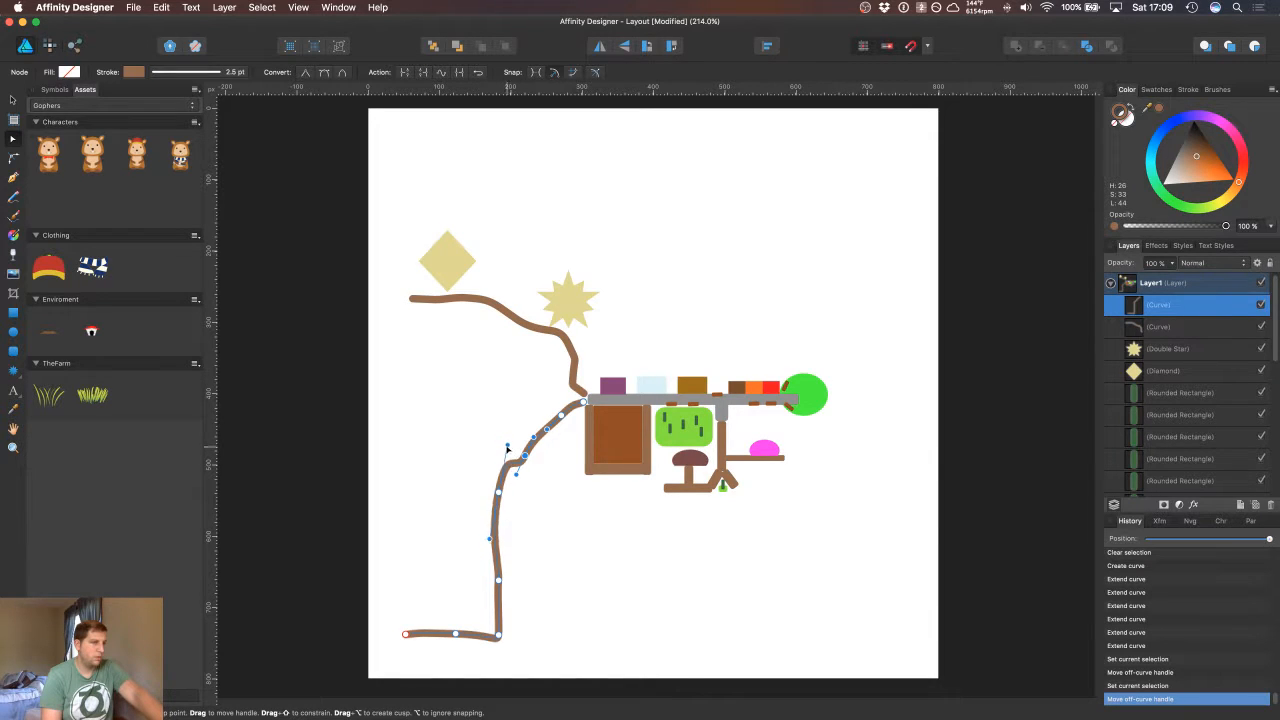
Step: Move the southern path's lower node slightly left and delete the node at its upper bend
click(498, 580)
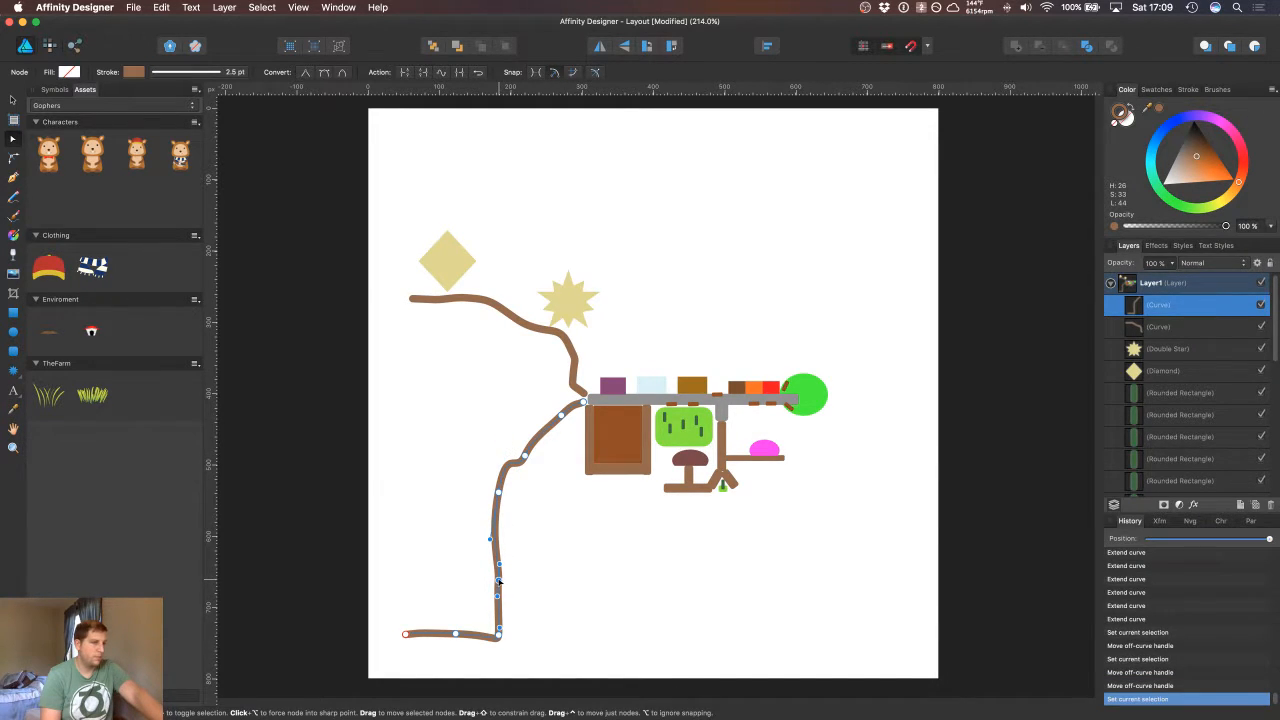
drag(498, 580, 491, 578)
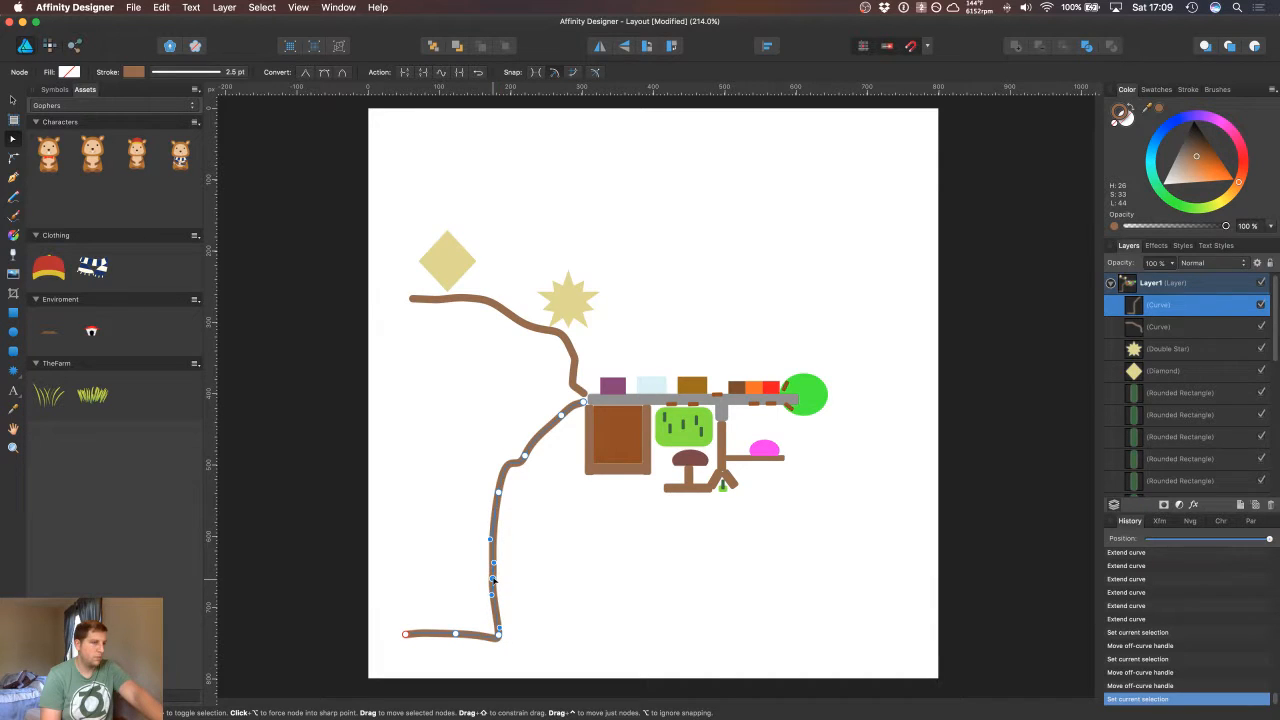
click(563, 556)
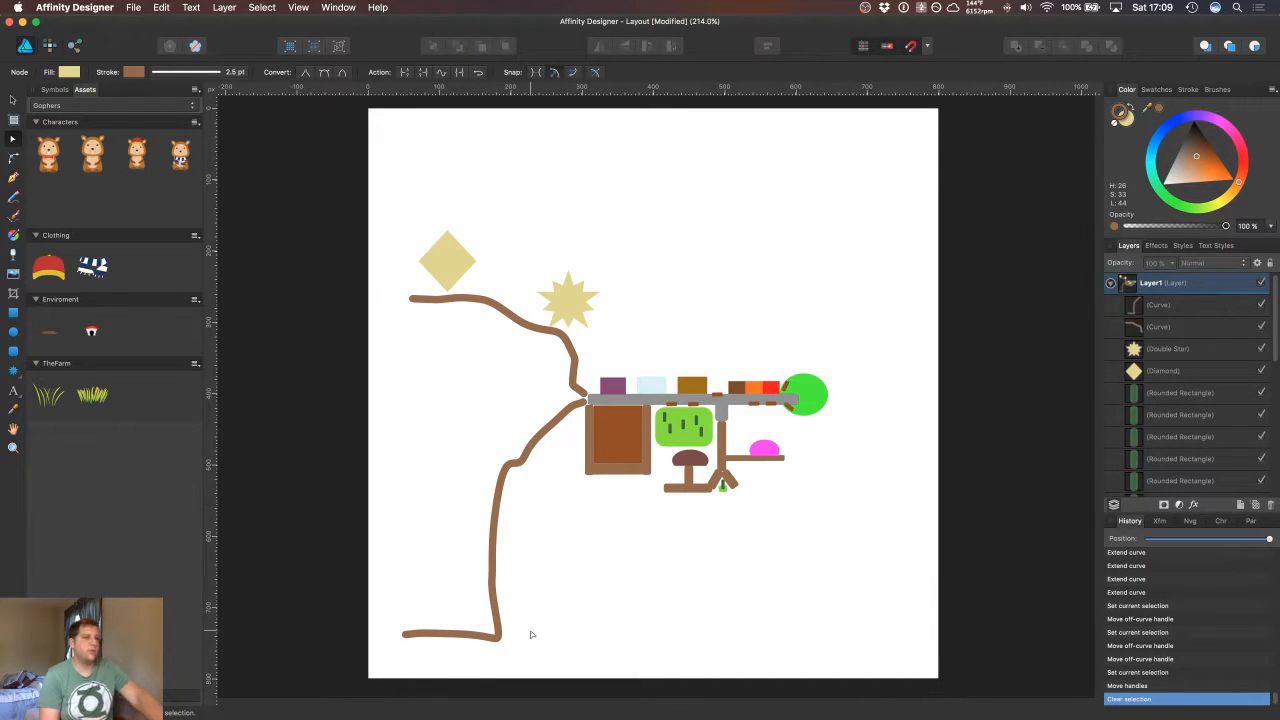
click(524, 458)
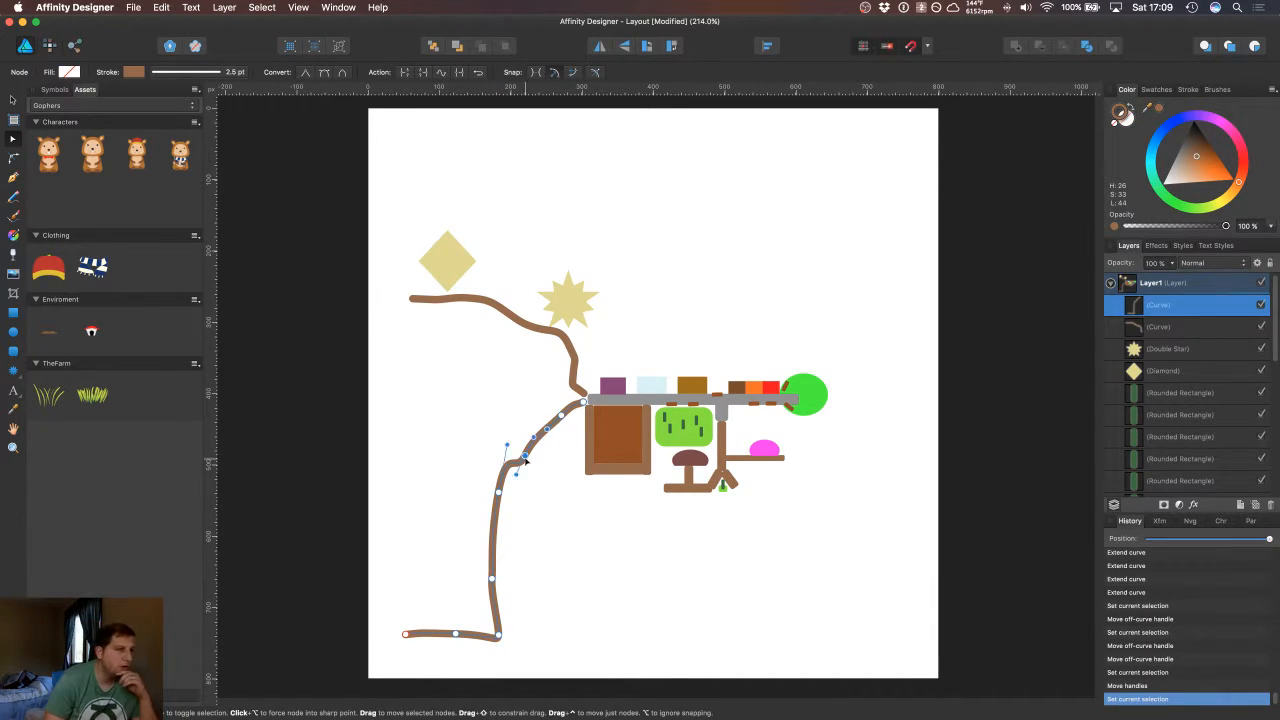
key(Delete)
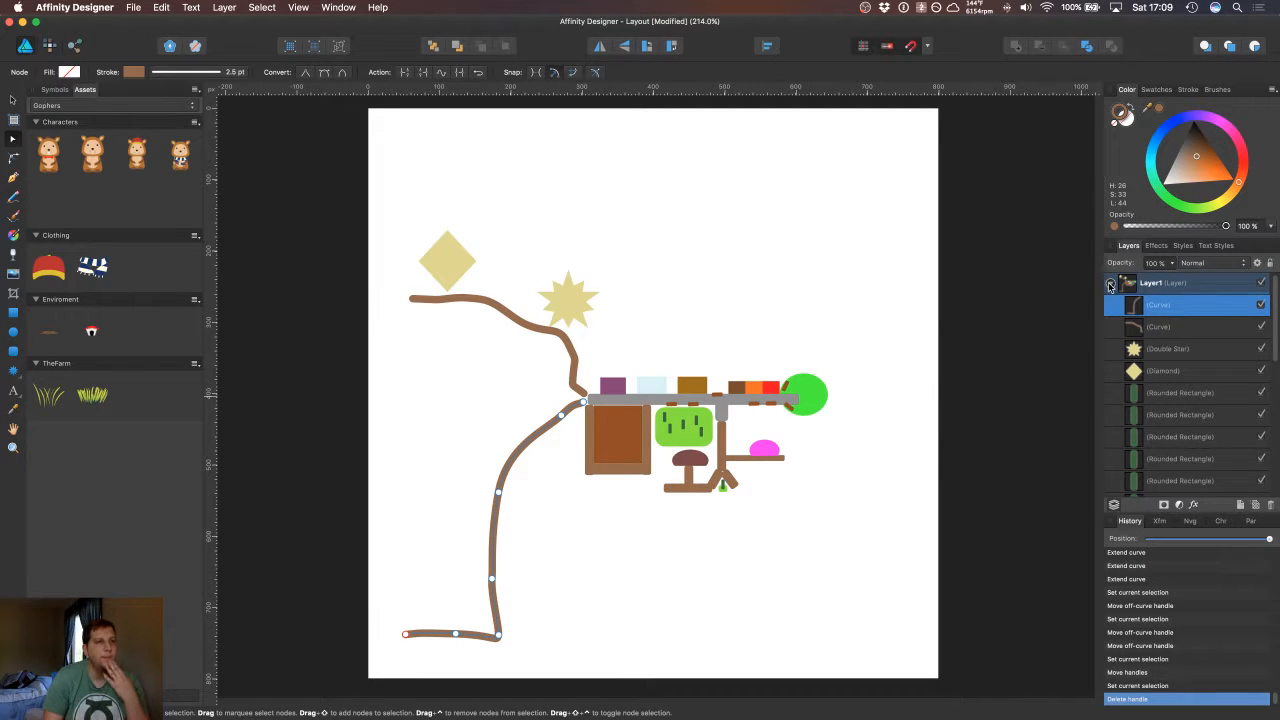
Step: Draw a tall rounded rectangle between the southern path and the page's left edge, then widen it toward that edge
click(13, 350)
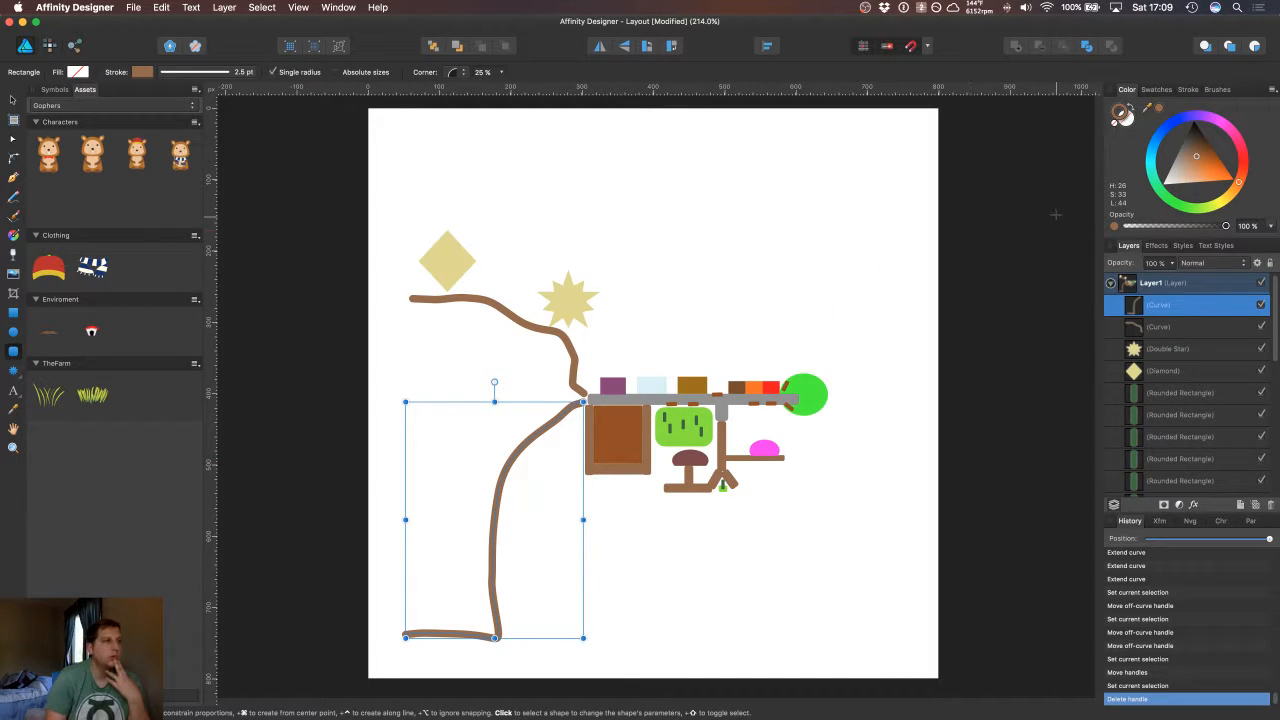
drag(1225, 196, 1213, 204)
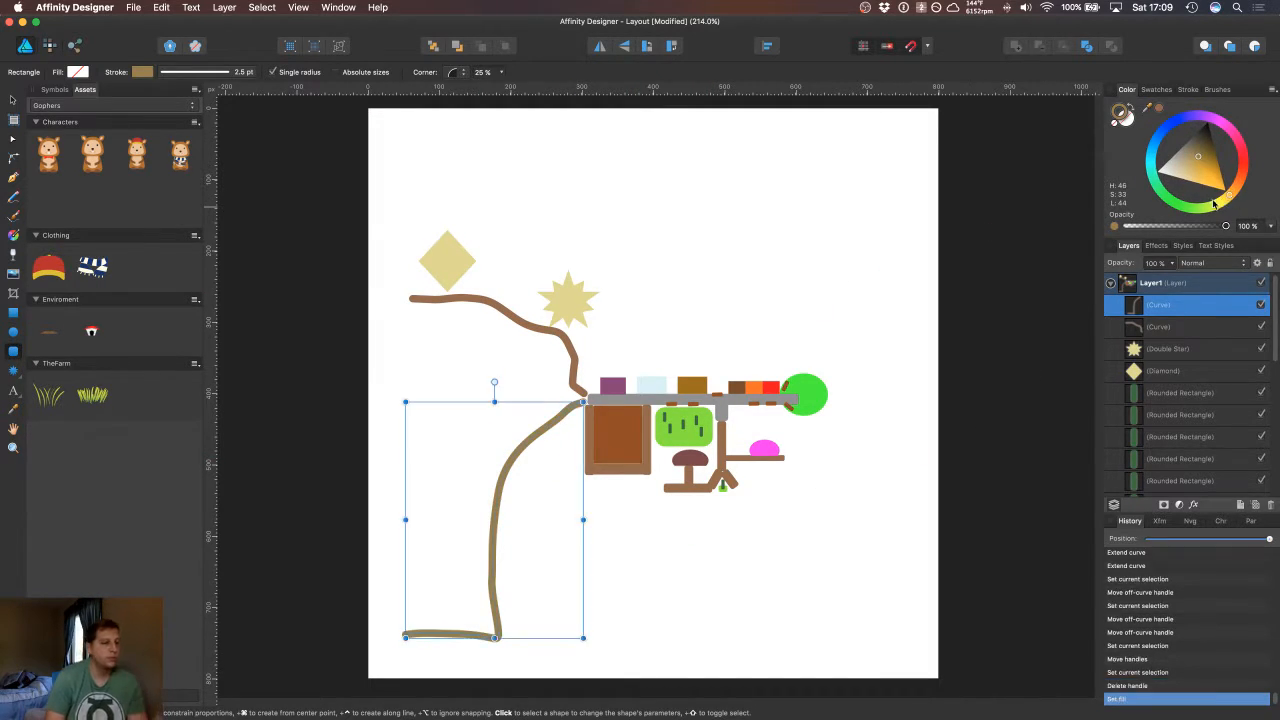
key(super+z)
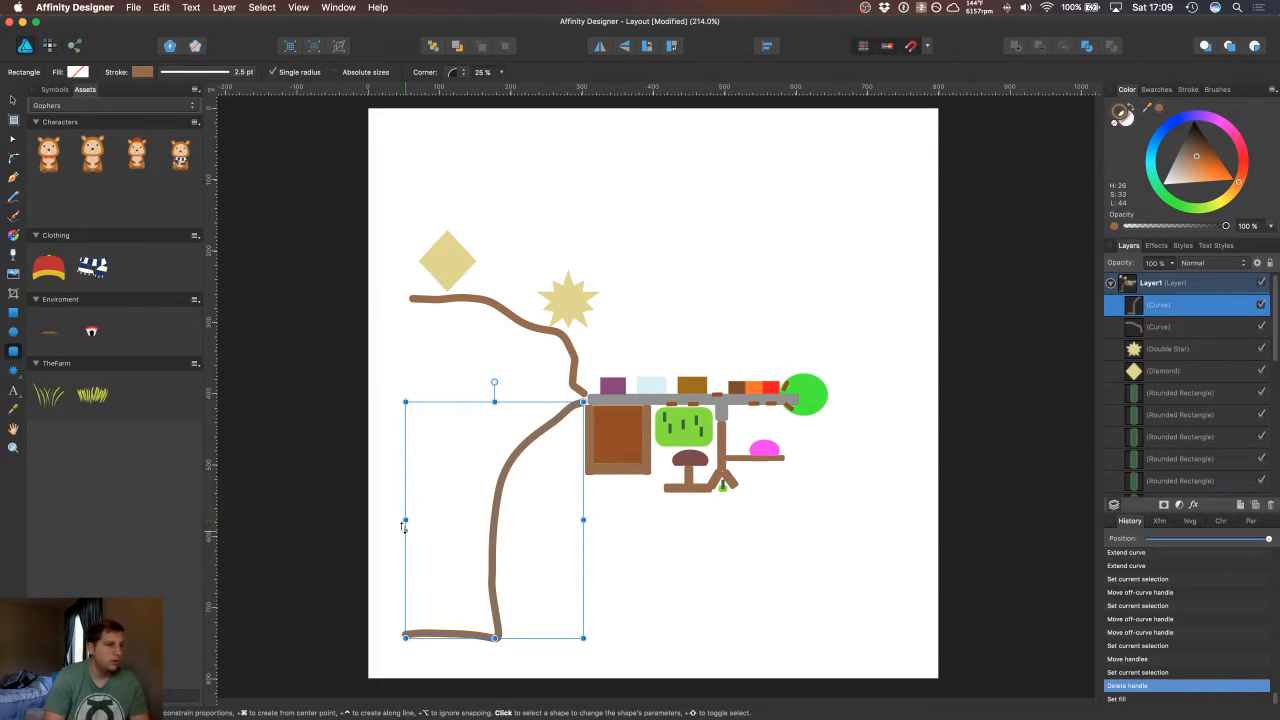
drag(410, 480, 463, 601)
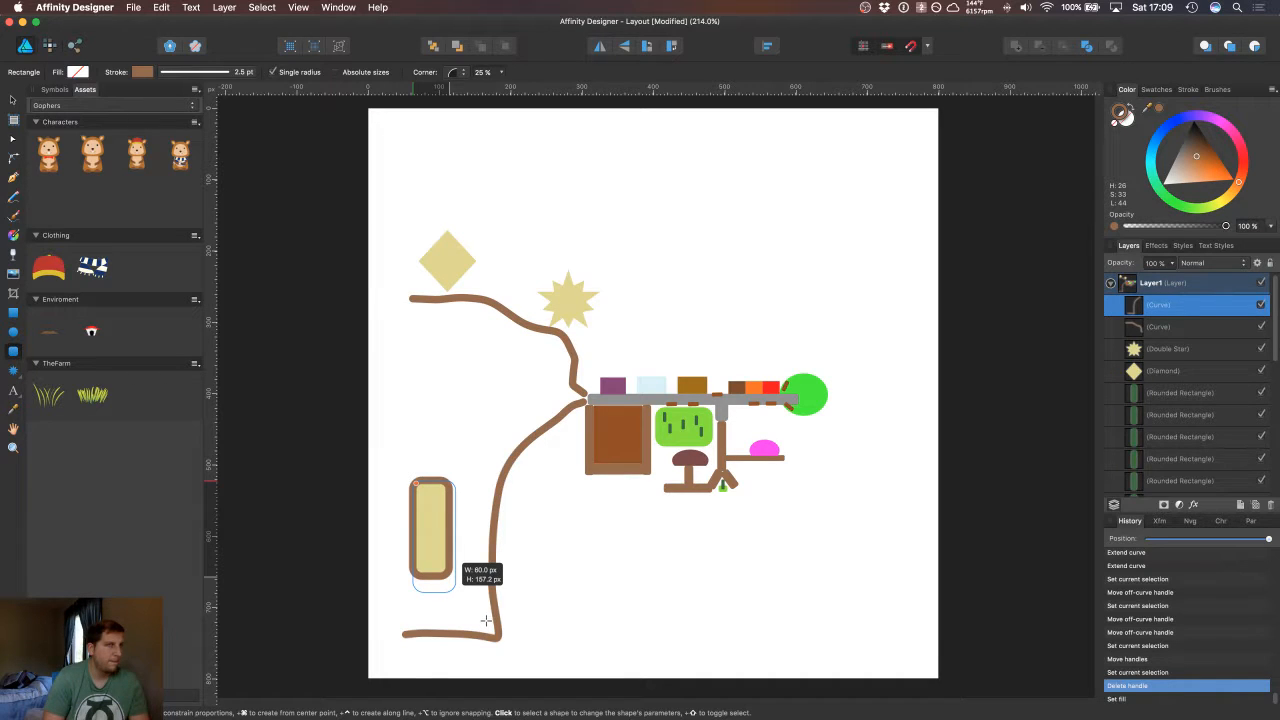
mouse_move(486, 621)
mouse_down()
mouse_move(500, 630)
mouse_move(484, 624)
mouse_up()
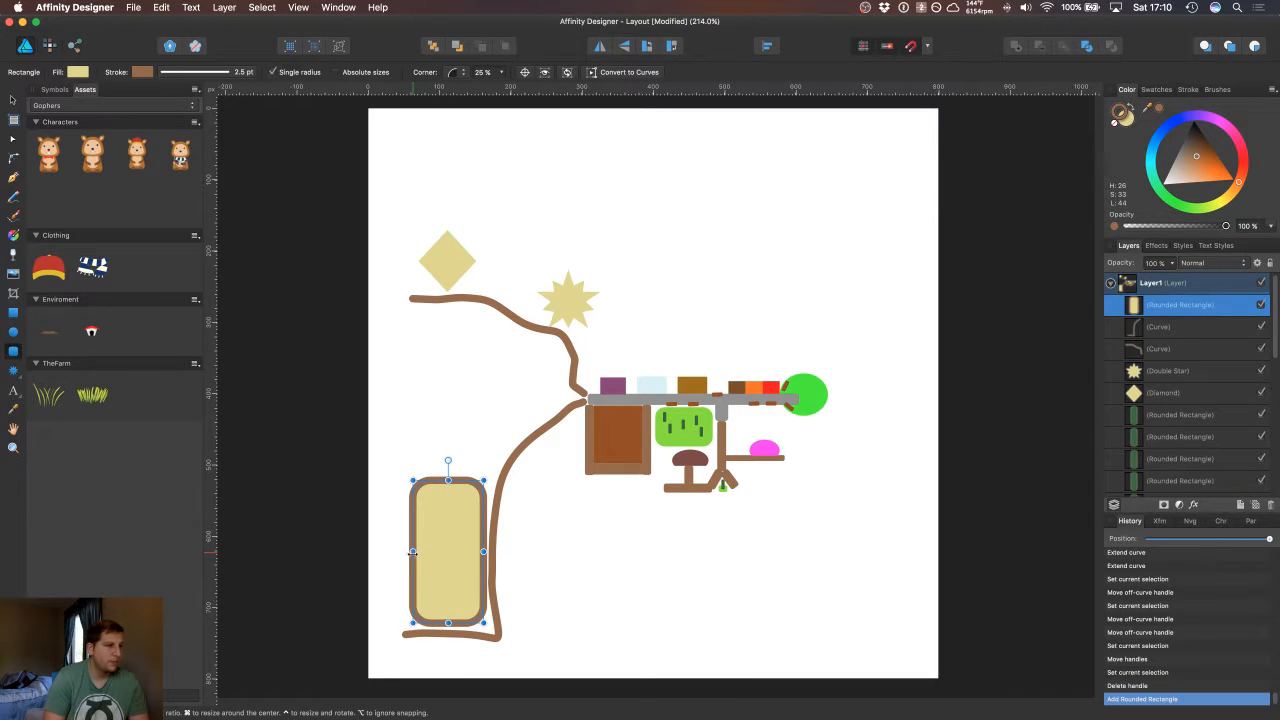
drag(410, 551, 392, 551)
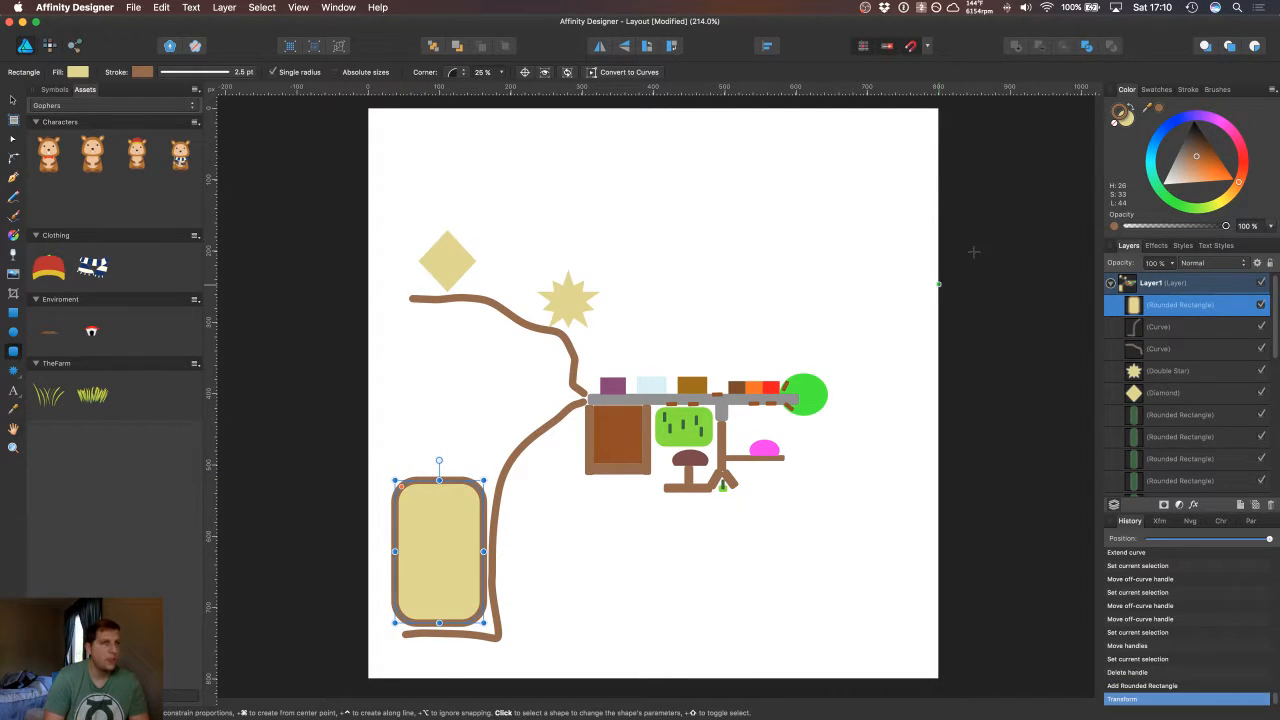
Step: Remove the rounded rectangle's stroke and set its fill to a dark mustard yellow (H 57, S 76, L 39)
click(1115, 124)
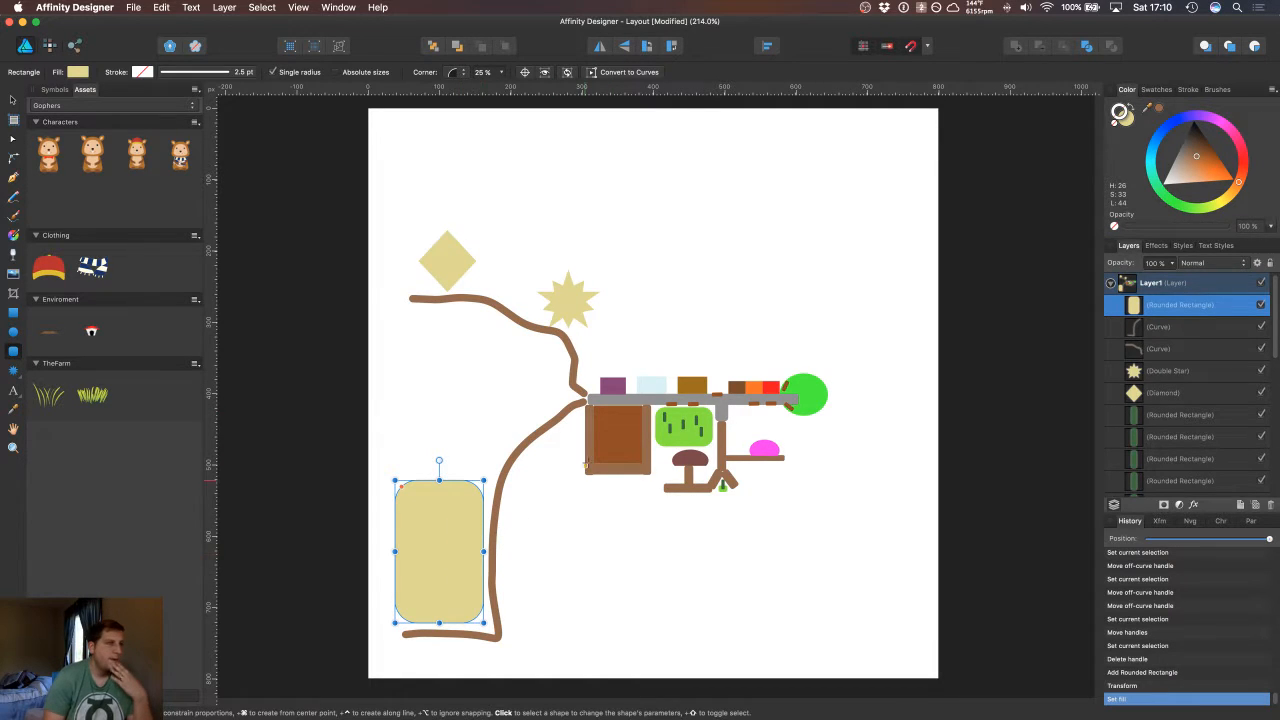
drag(1232, 202, 1210, 204)
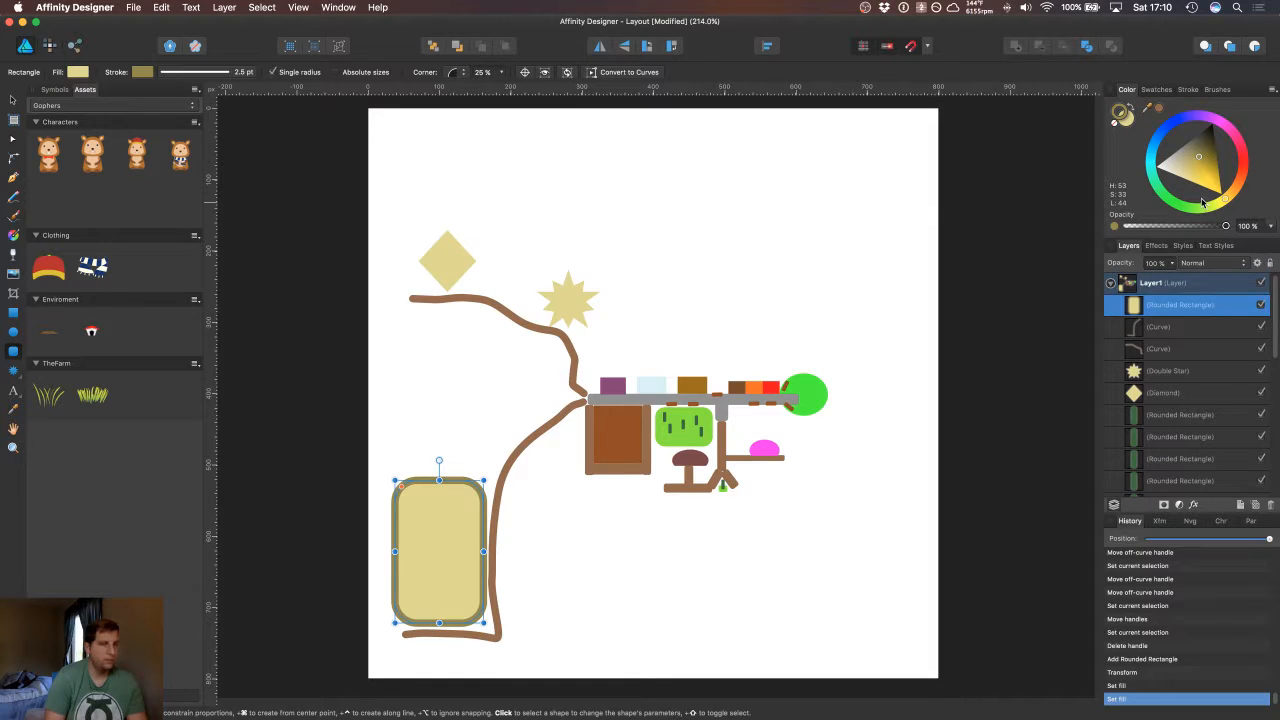
key(super+z)
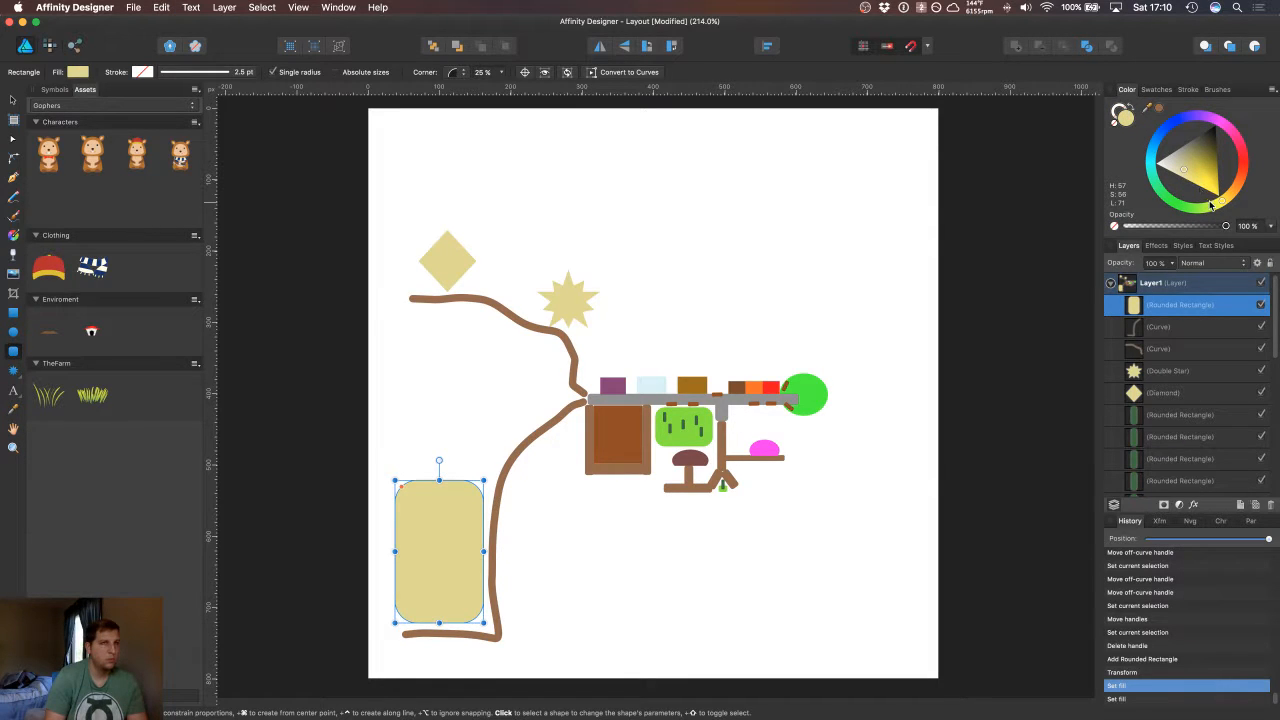
drag(1213, 179, 1212, 172)
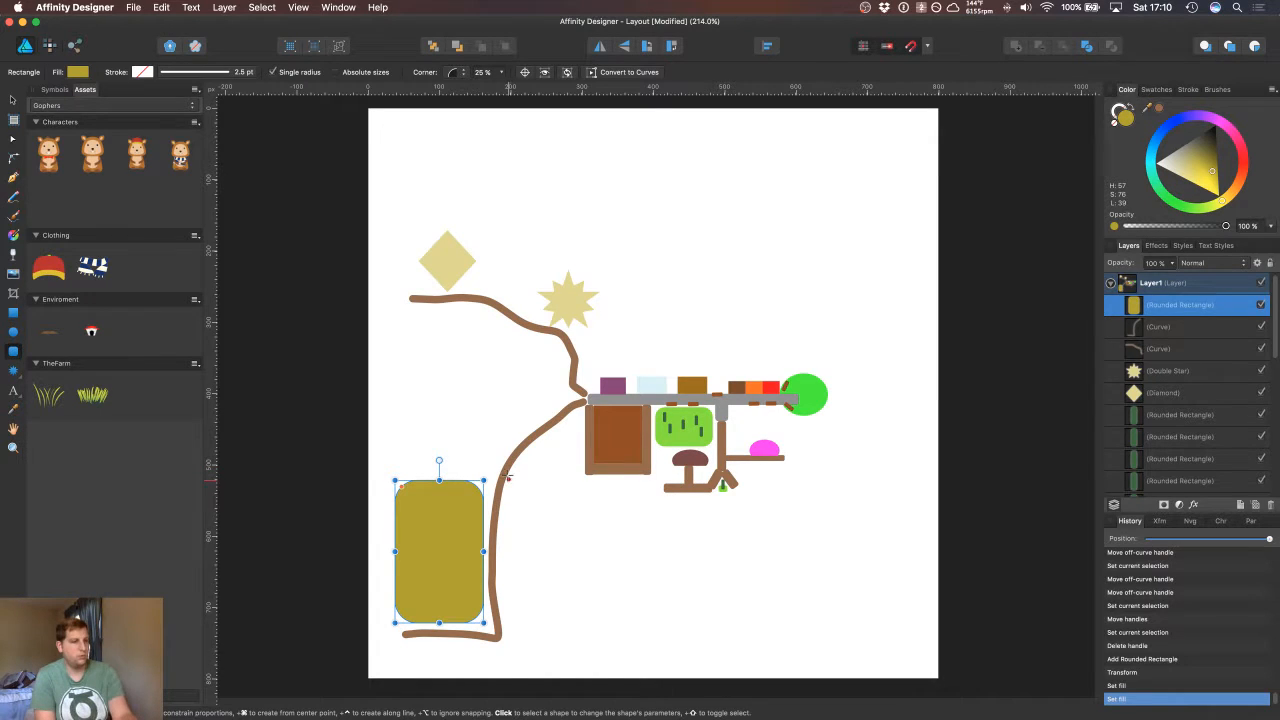
Step: Duplicate the mustard rounded rectangle, place the copy just across the southern path to its right, and deselect it
key(super+j)
mouse_move(454, 538)
mouse_down()
mouse_move(500, 523)
mouse_move(466, 529)
mouse_up()
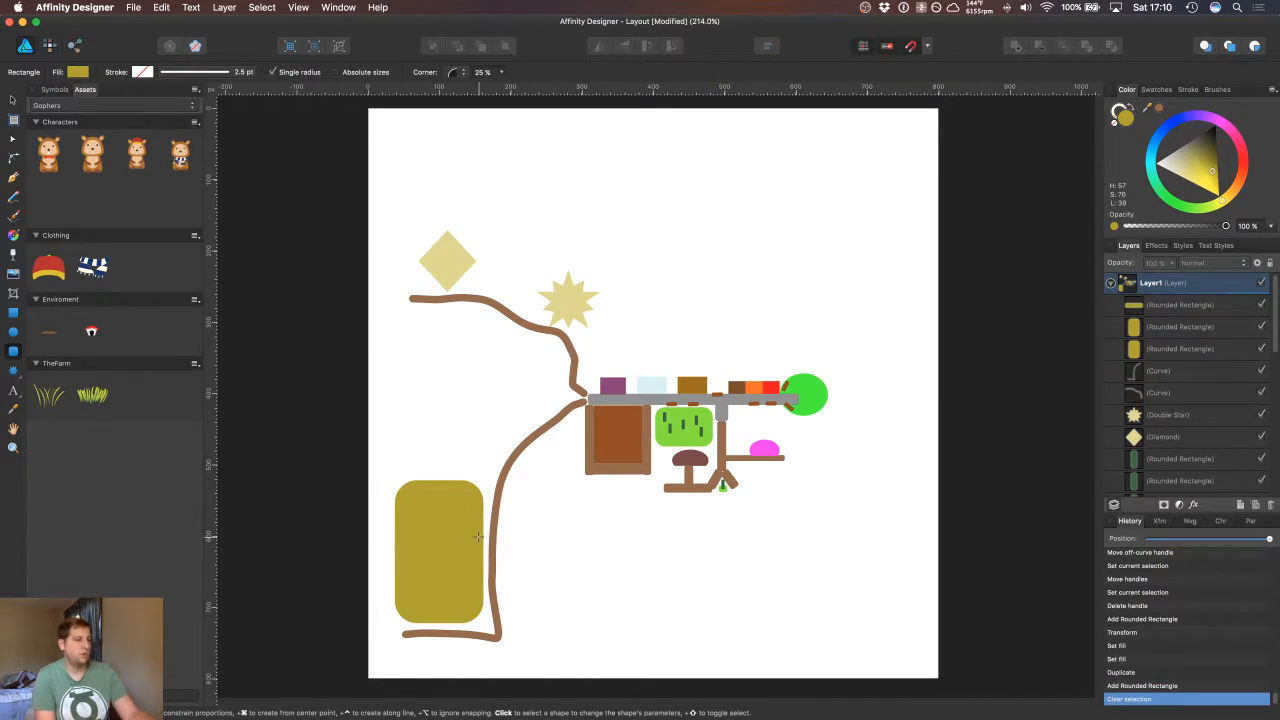
key(v)
click(437, 527)
drag(435, 532, 551, 538)
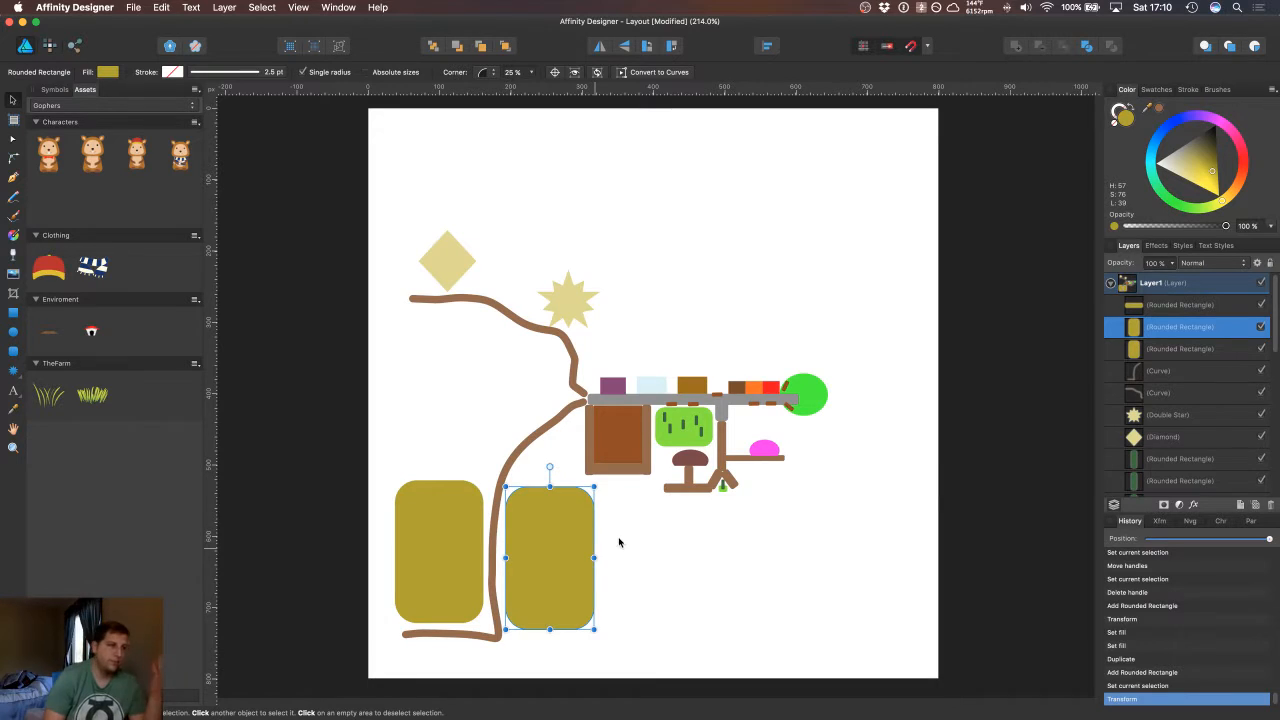
click(616, 528)
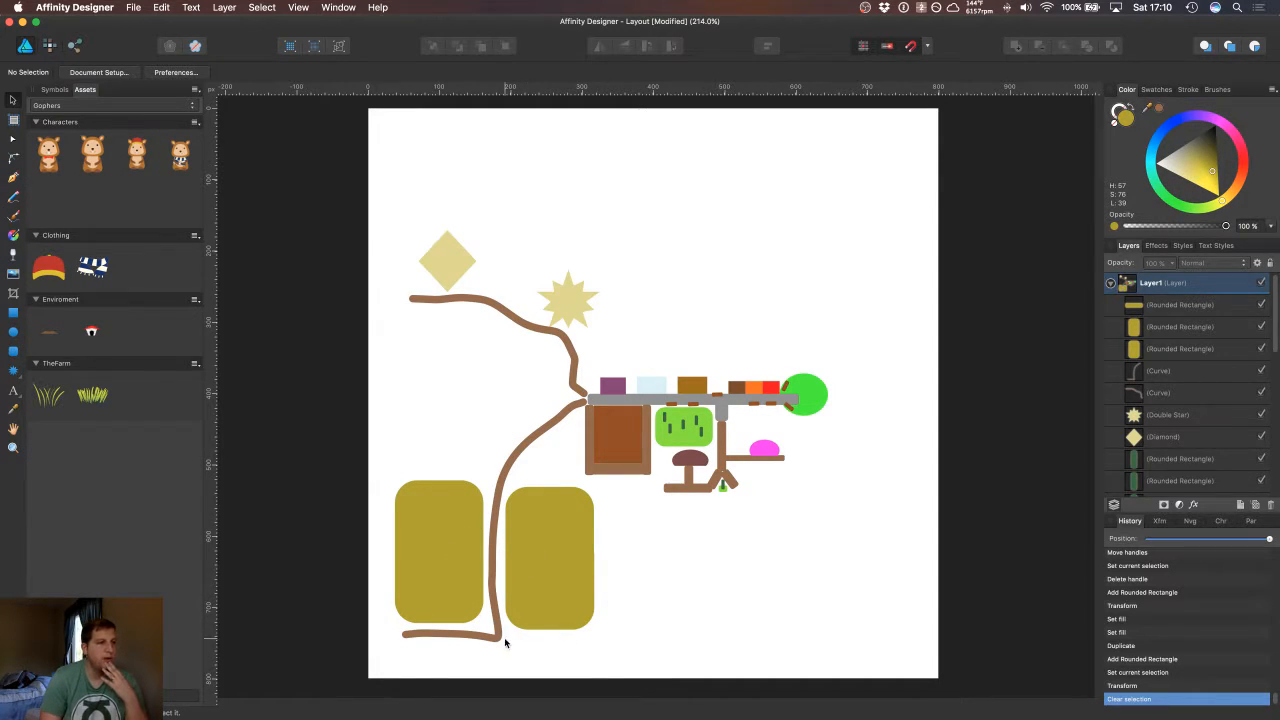
Step: Draw a brown Pen curve from the southern path's lower bend, under the second mustard field and up along its right side
click(13, 178)
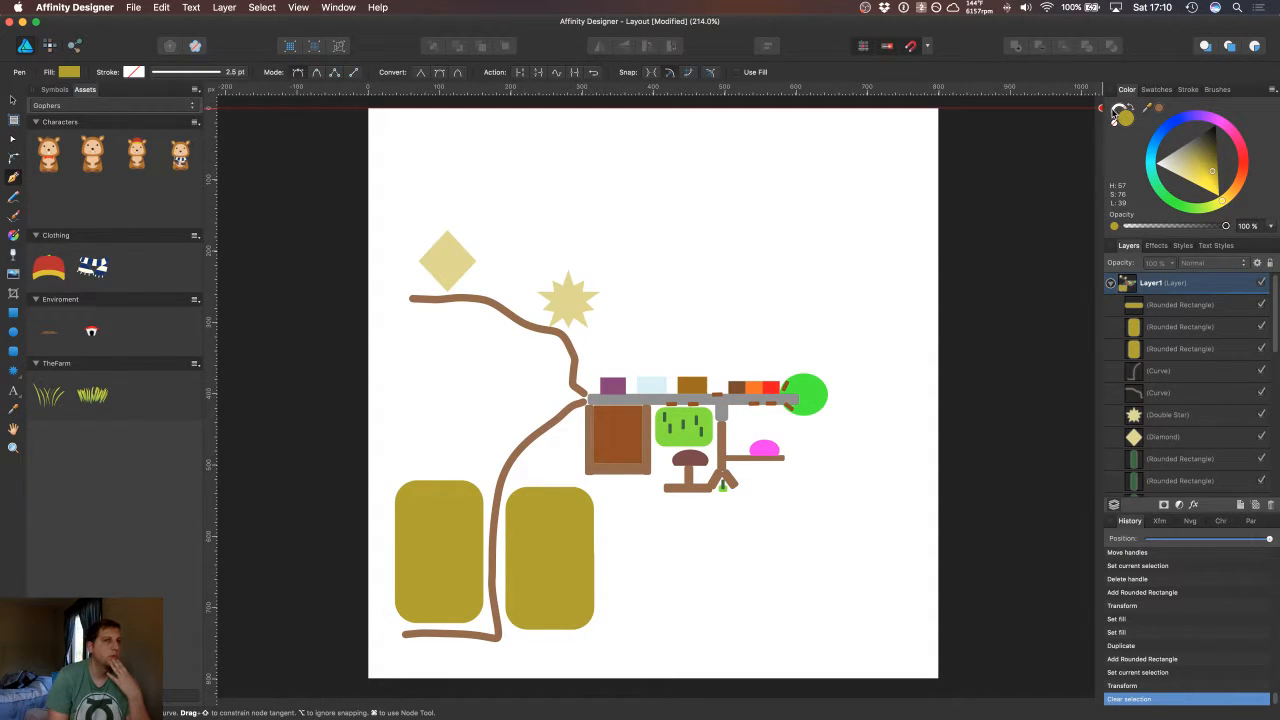
click(1117, 111)
click(1160, 110)
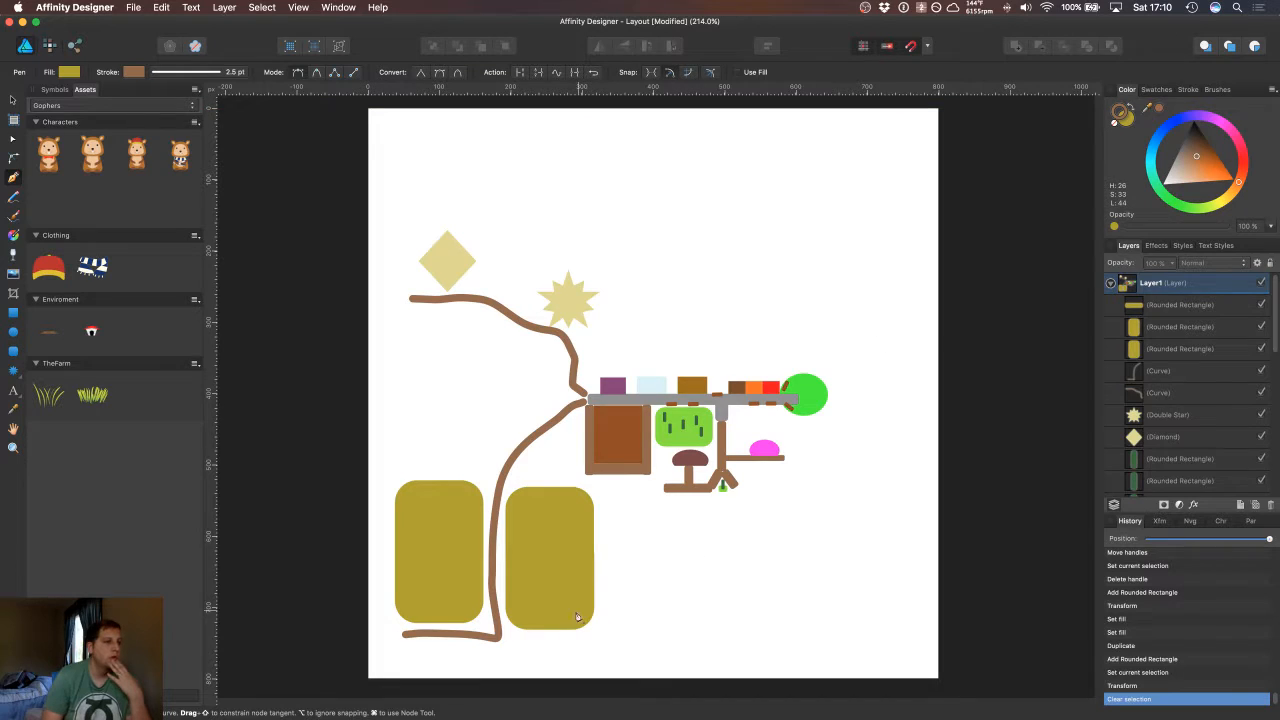
drag(500, 638, 632, 641)
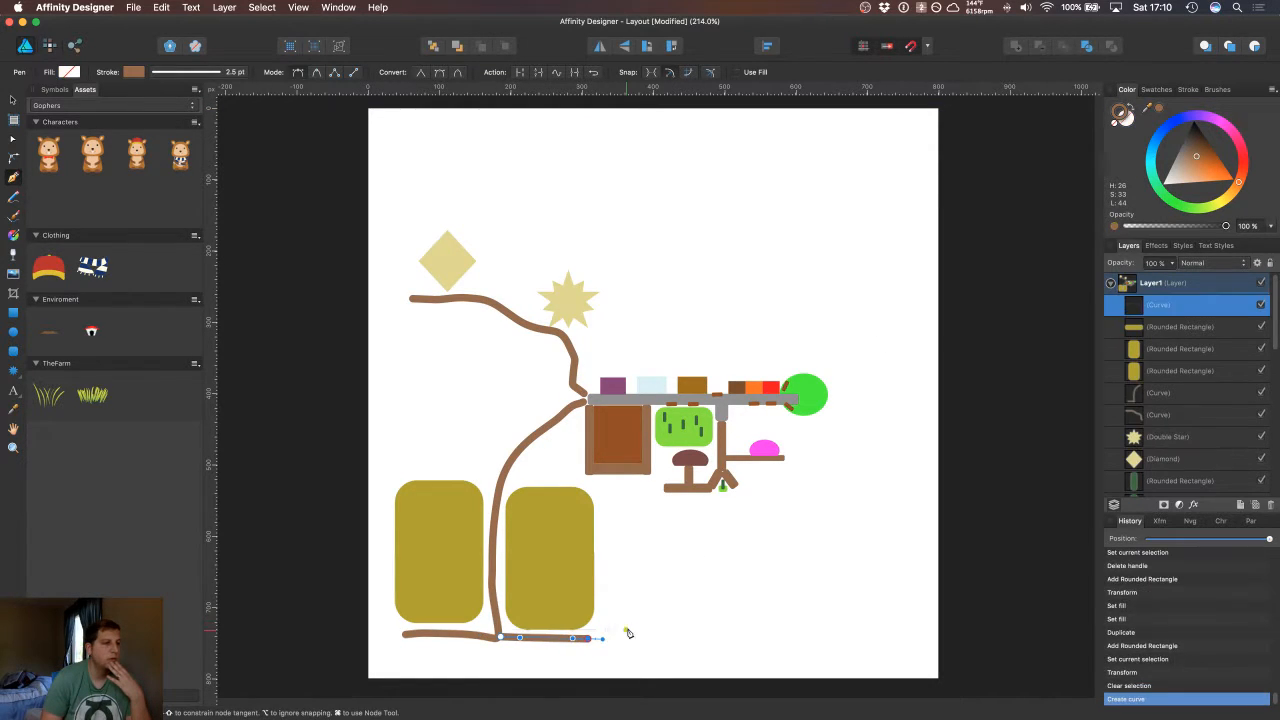
drag(605, 551, 606, 539)
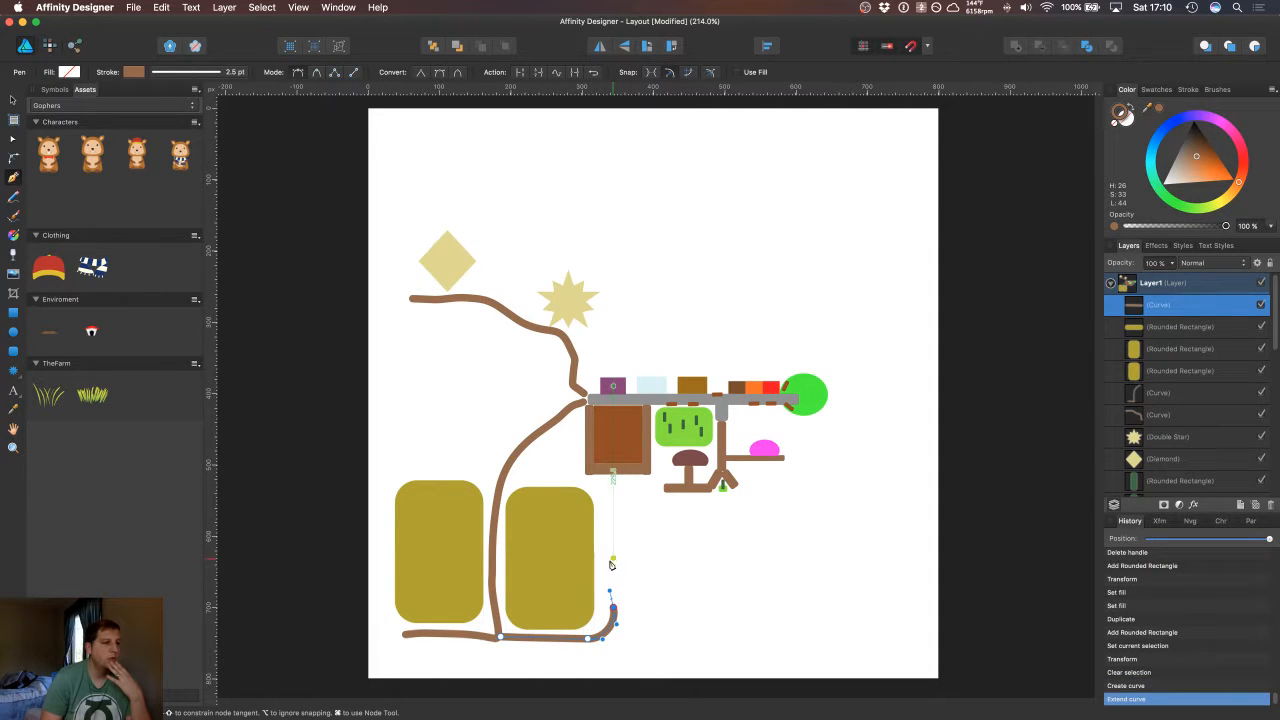
click(612, 515)
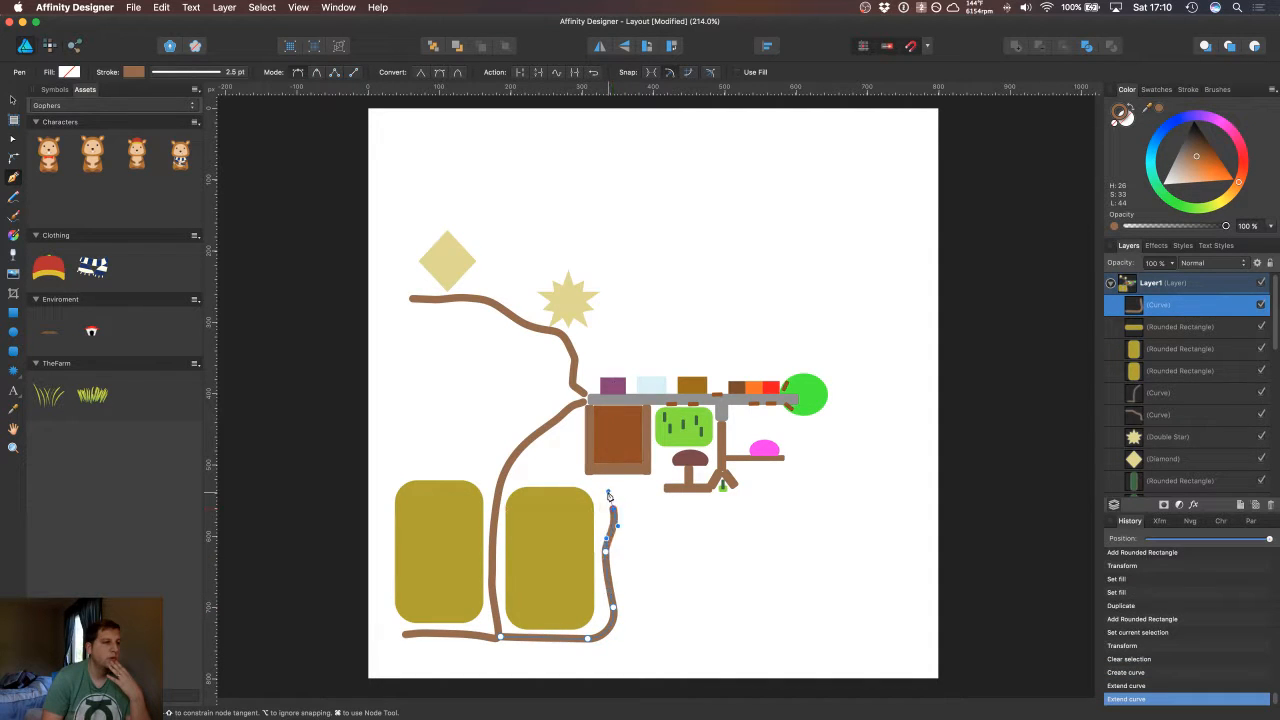
click(609, 490)
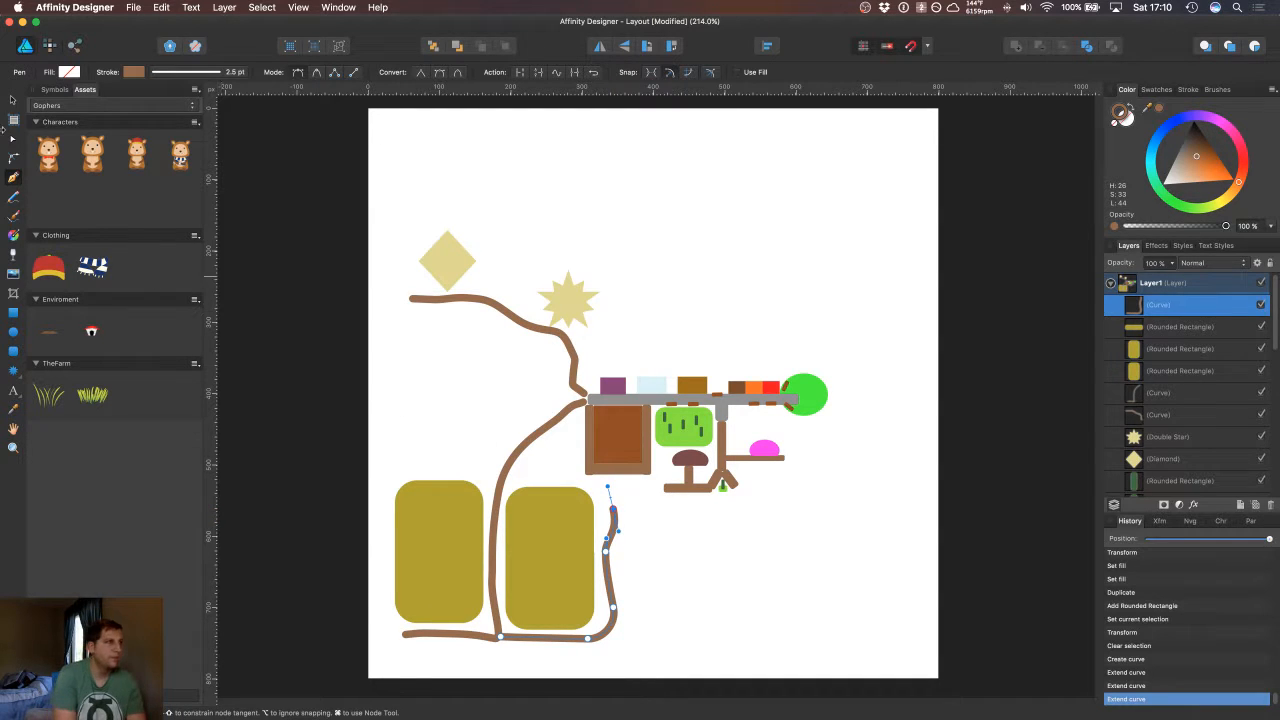
Step: Straighten the new path's upper end and extend it right to the mushroom's brown base, then back left to the southern path
click(11, 139)
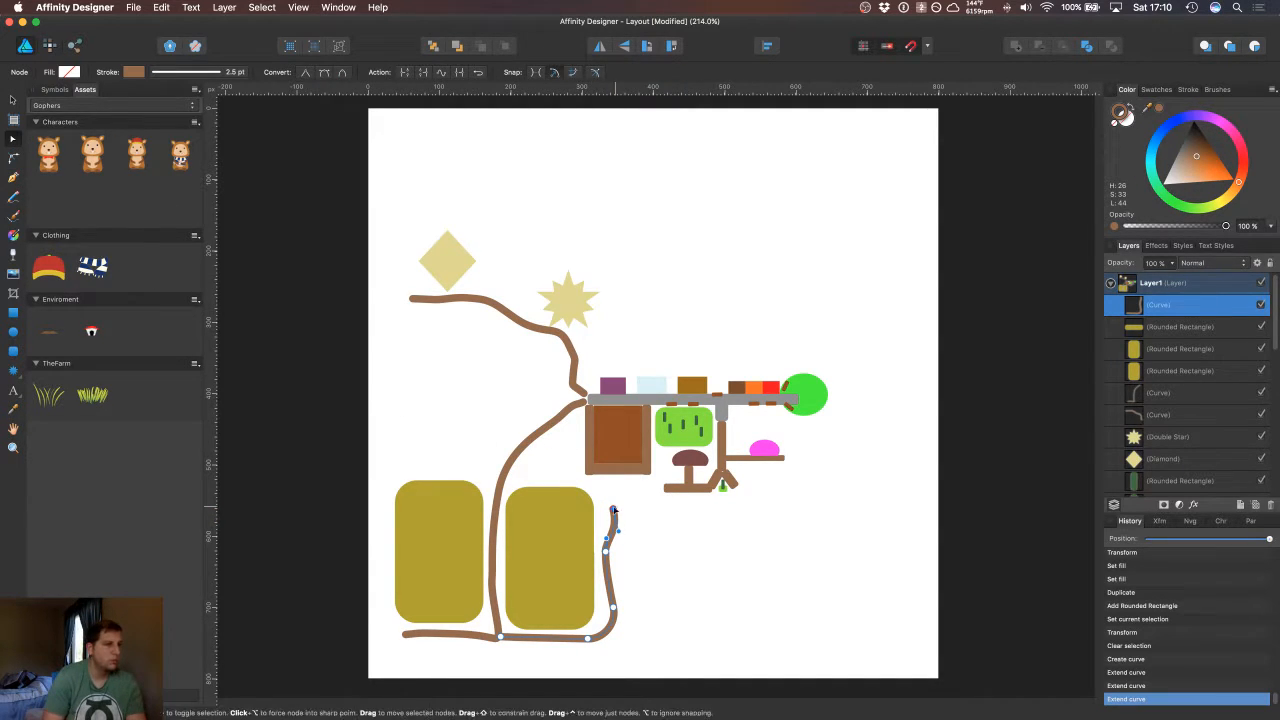
drag(613, 510, 605, 530)
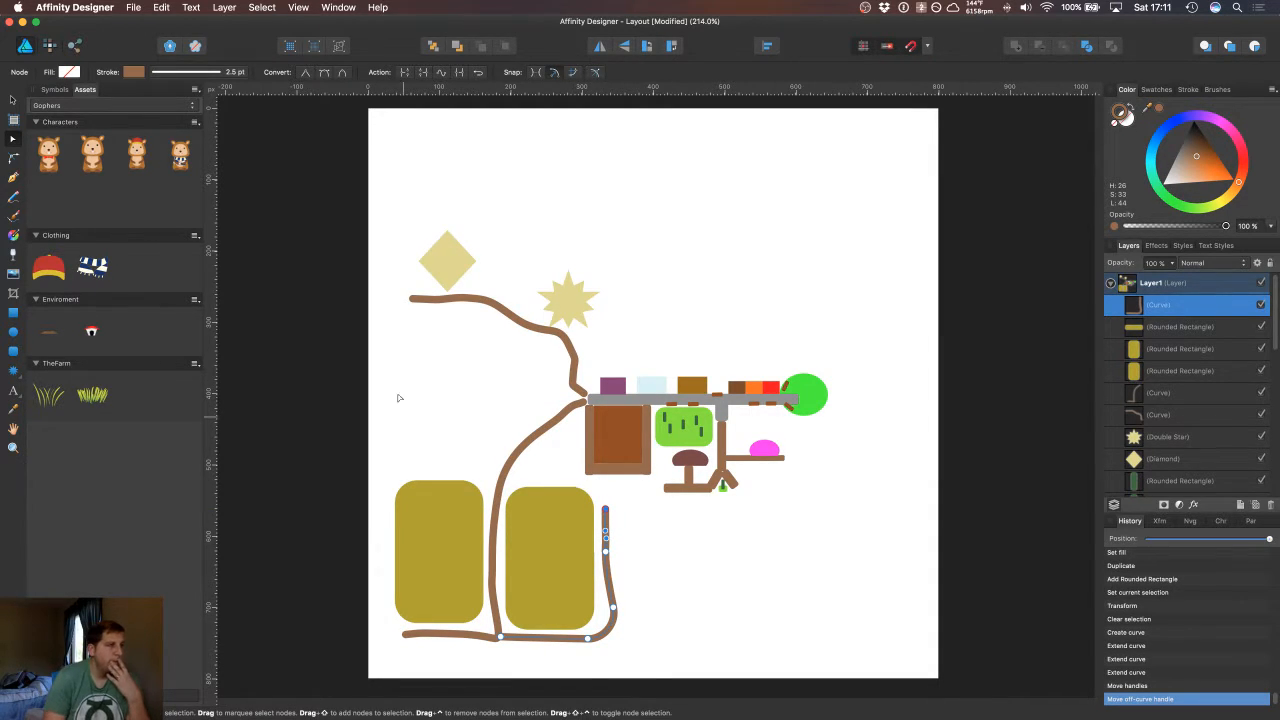
click(13, 177)
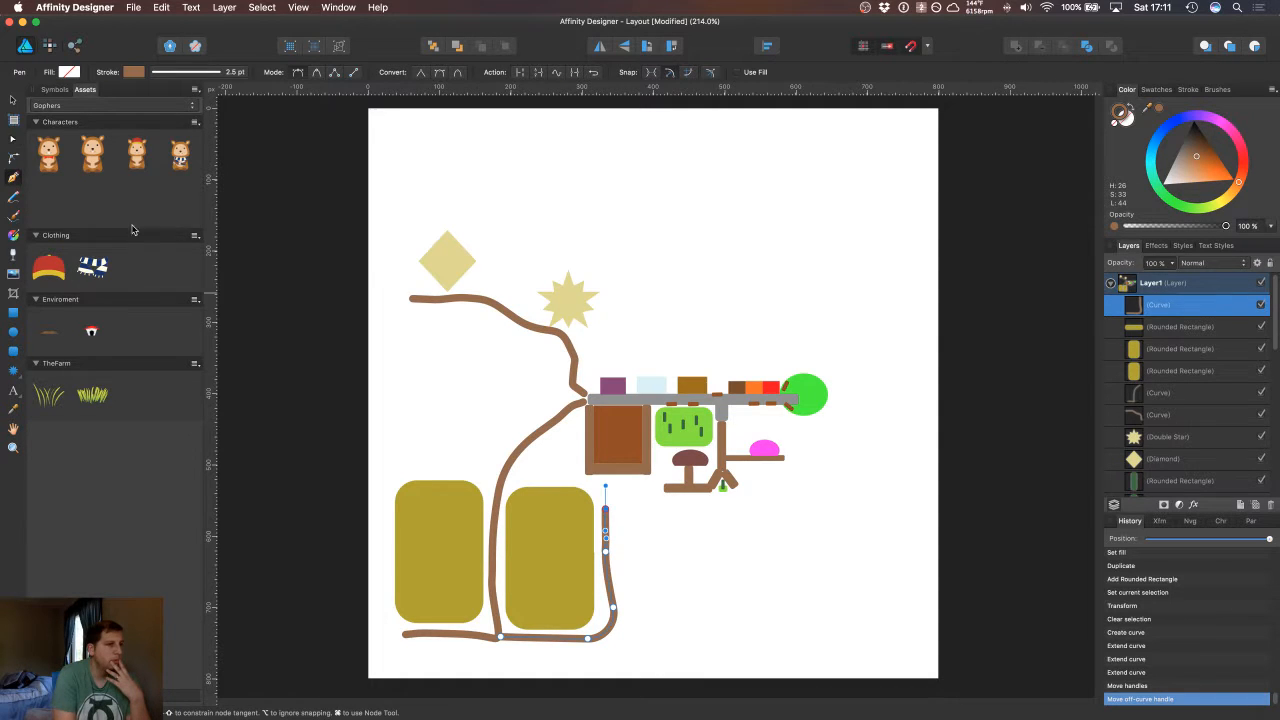
click(605, 488)
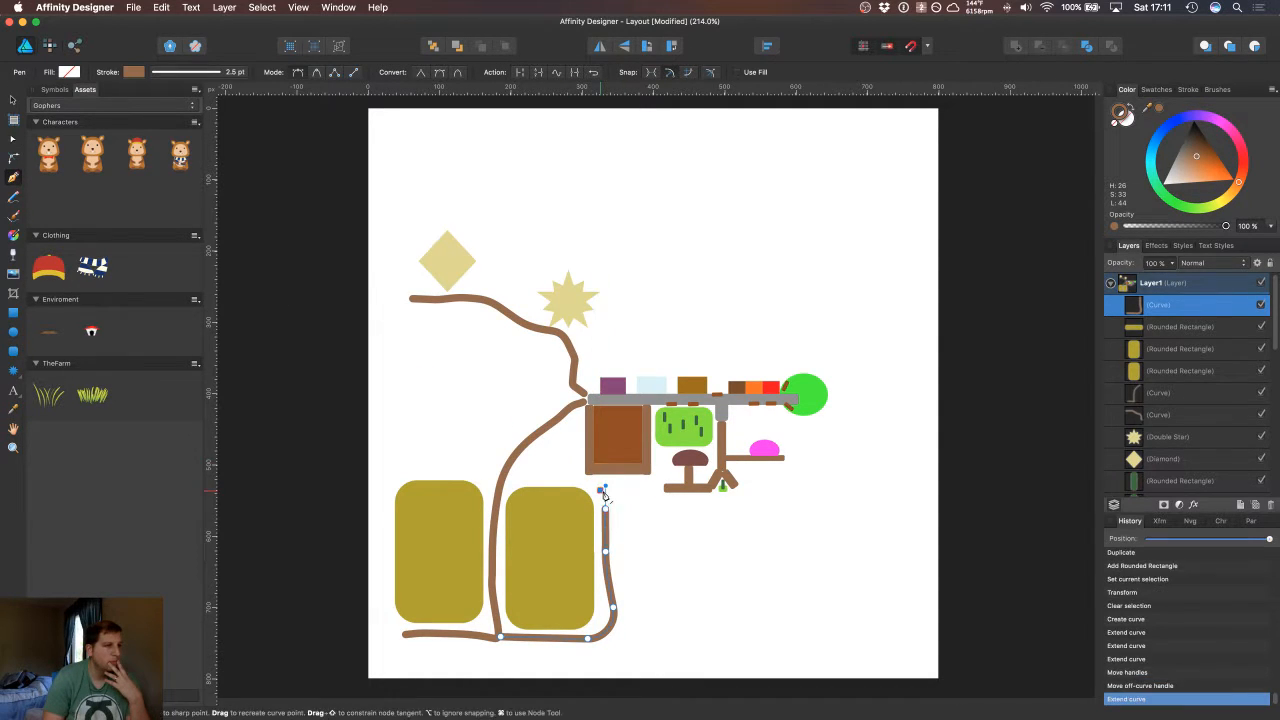
click(663, 490)
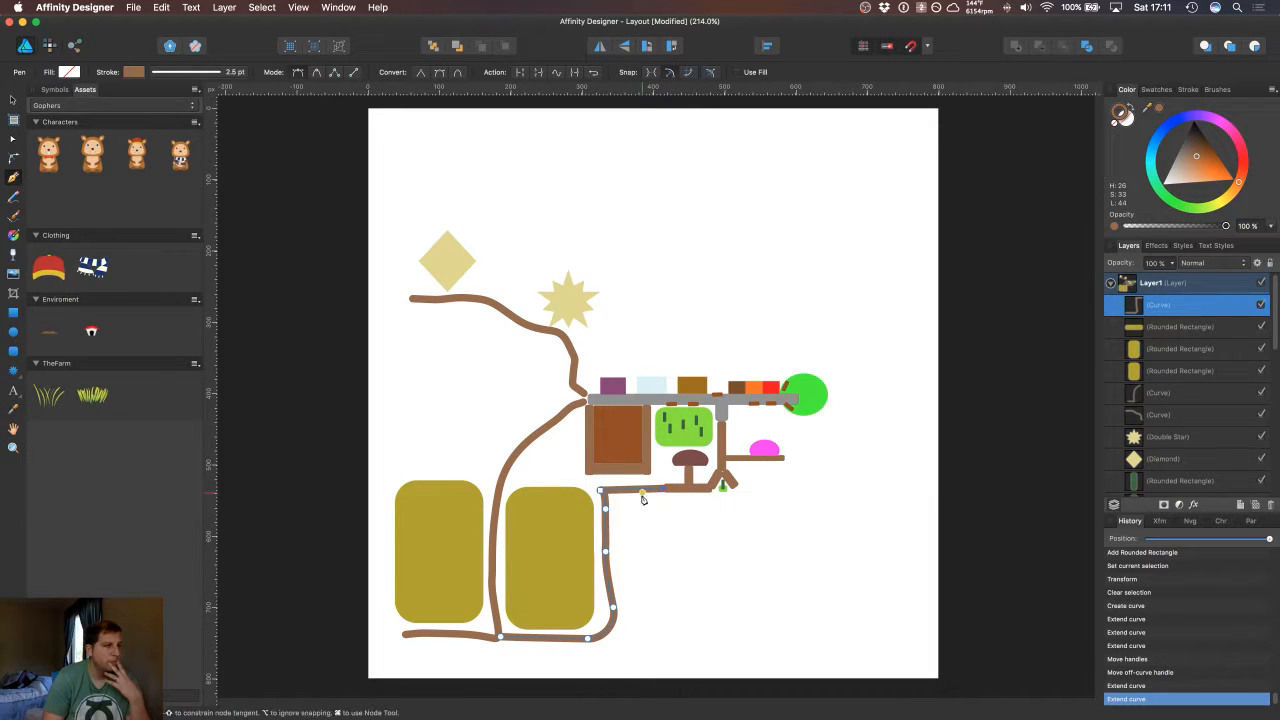
click(508, 485)
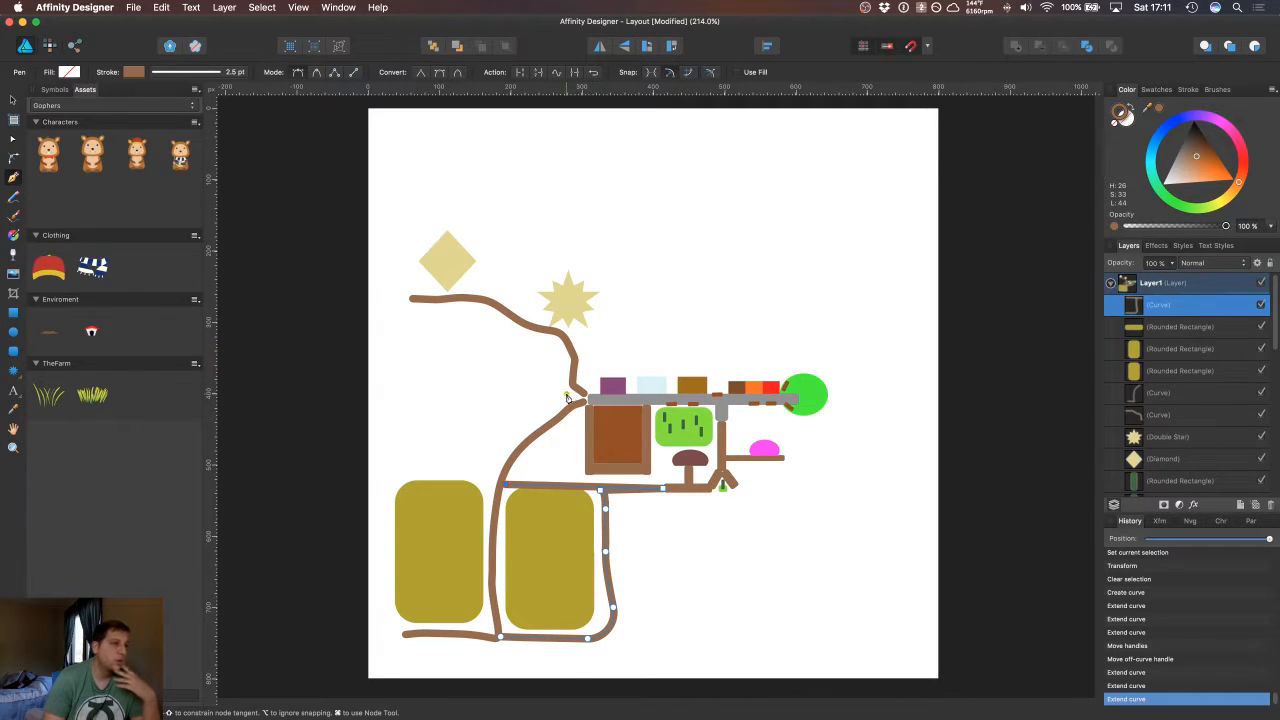
Step: Move the new path's end node slightly up along the southern path and deselect the curve
key(v)
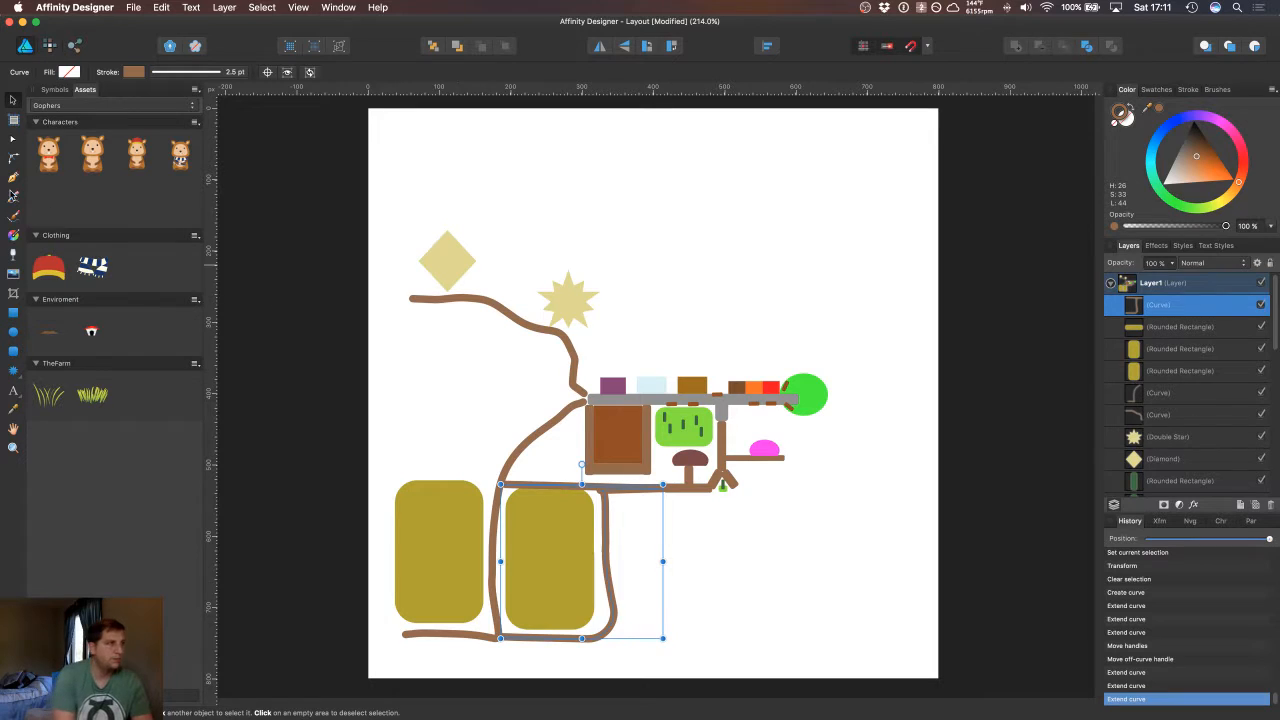
click(13, 141)
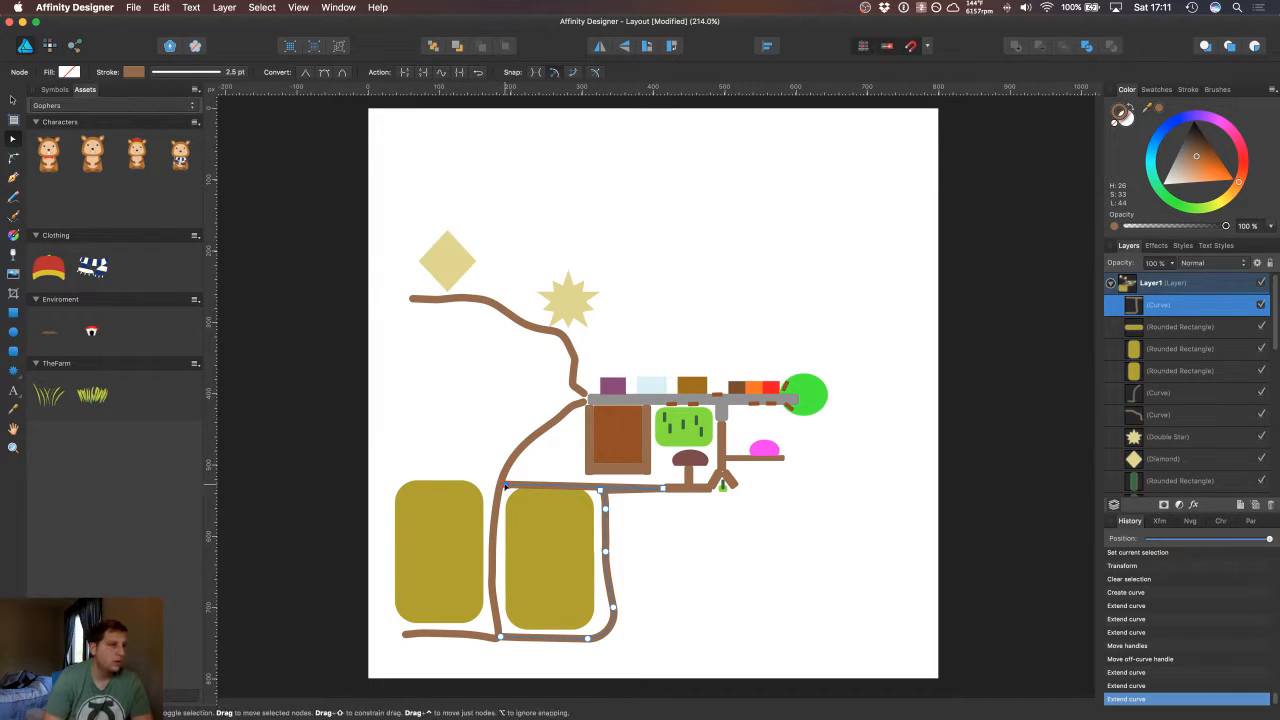
drag(507, 487, 632, 476)
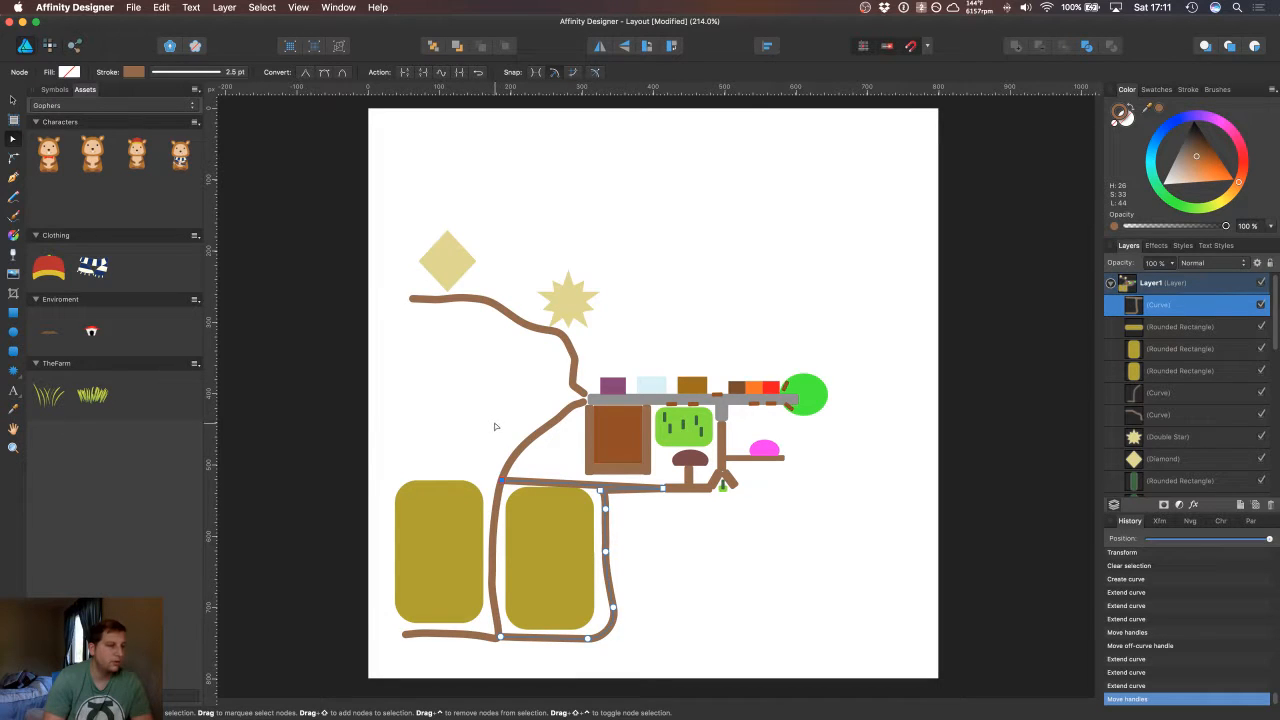
key(v)
click(714, 530)
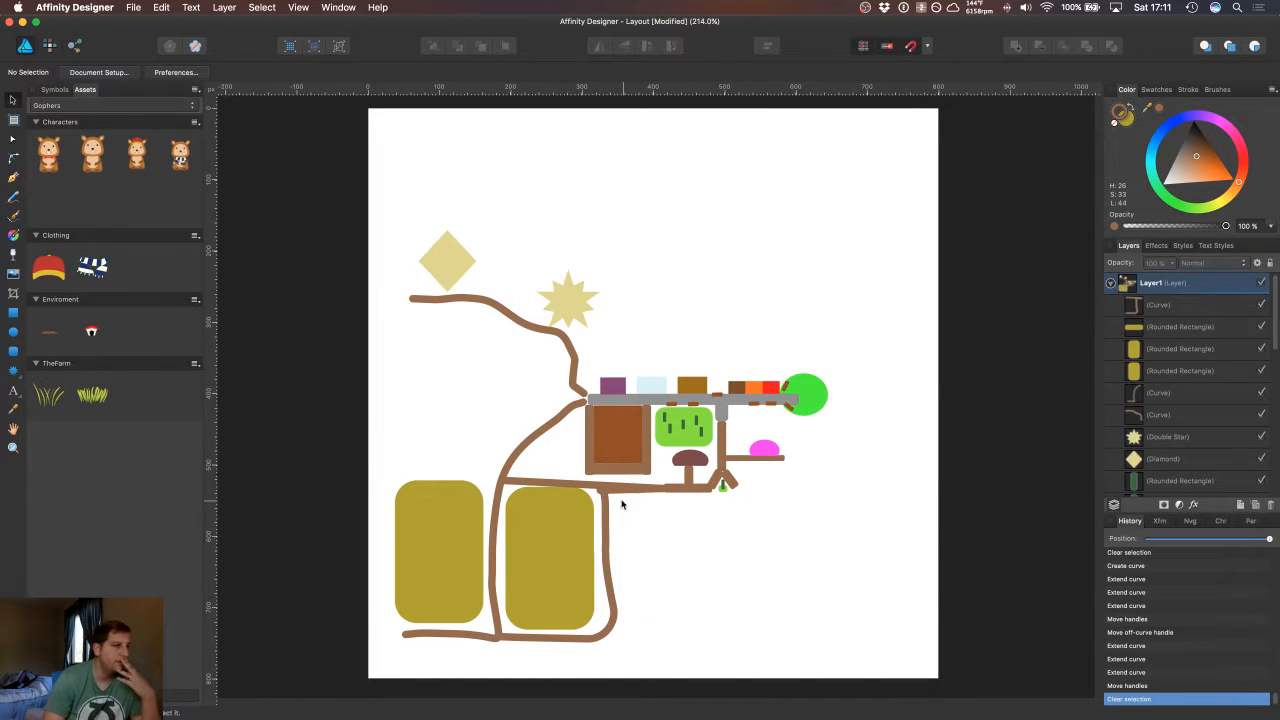
Step: Move the new path's corner node up onto the crossing segment at the second field's upper-right corner, and deselect the curve
click(546, 532)
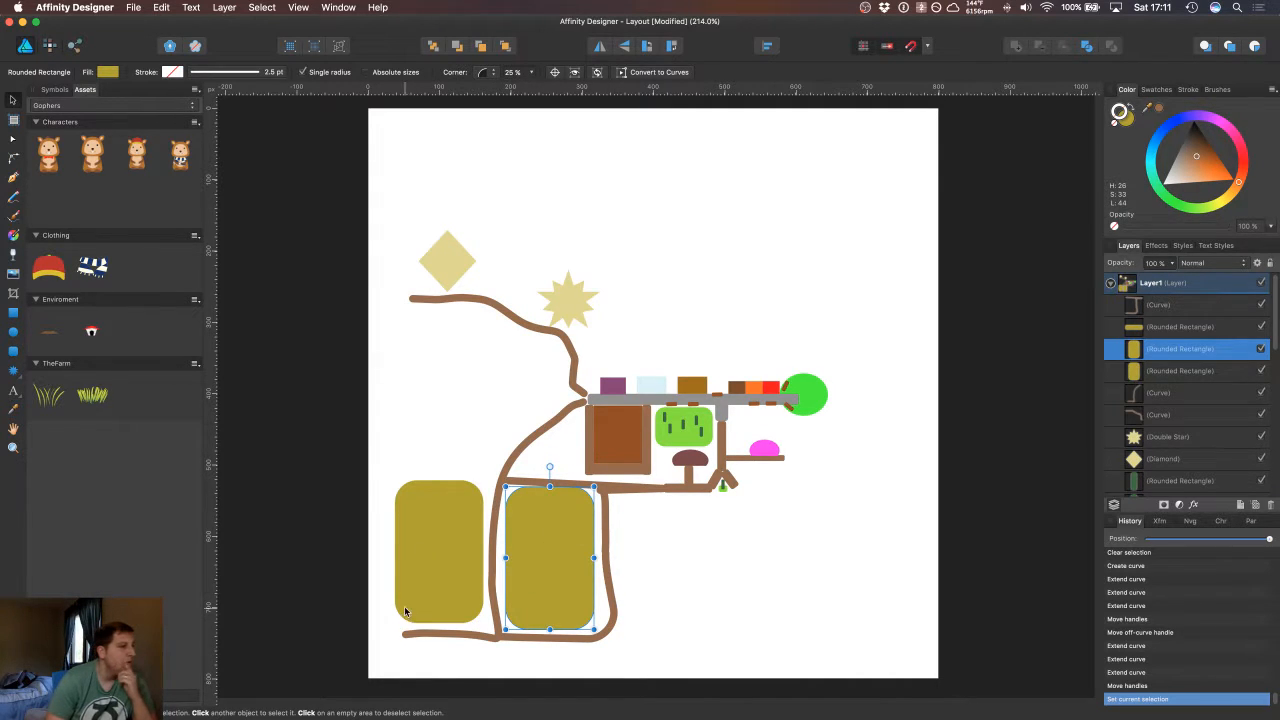
click(668, 566)
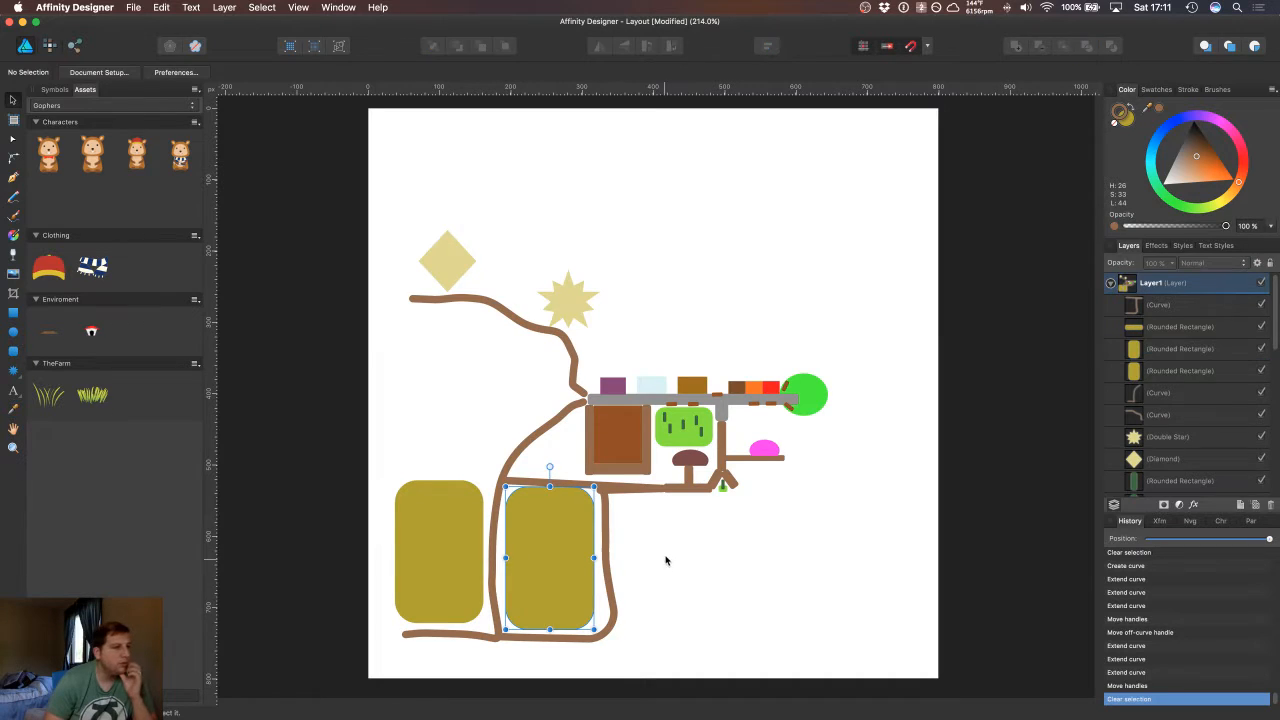
click(604, 494)
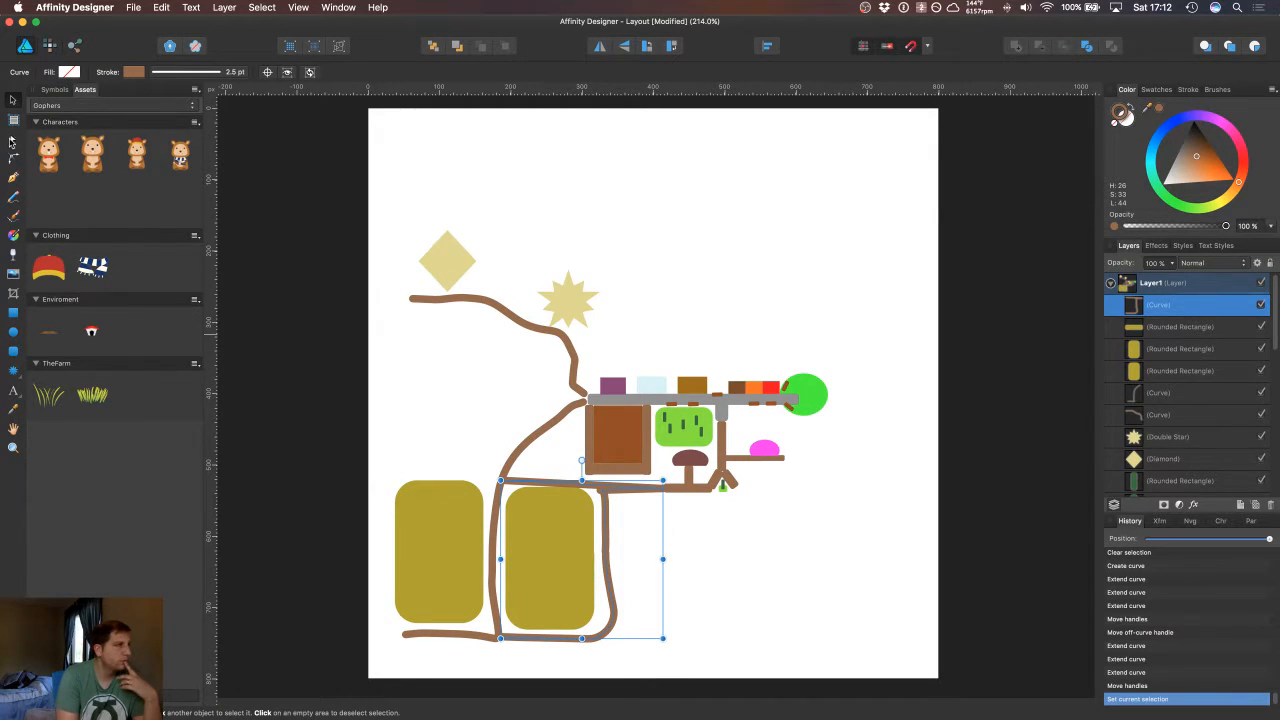
click(12, 140)
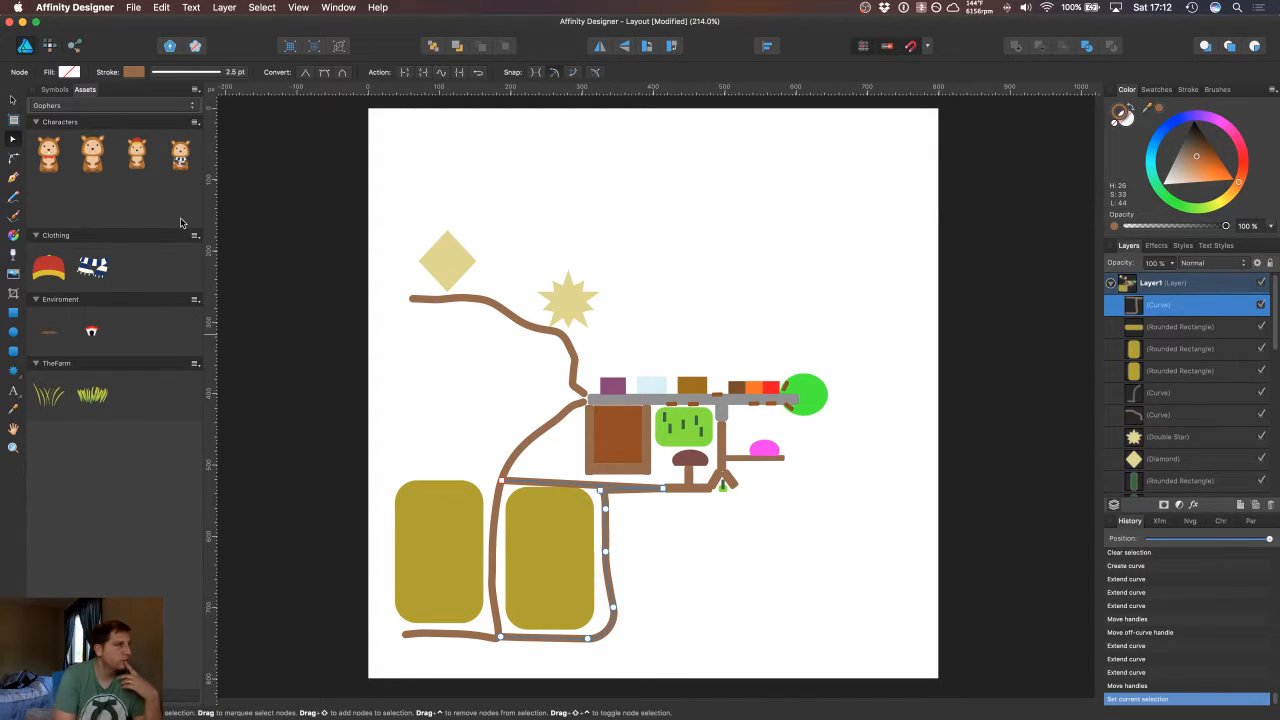
click(661, 506)
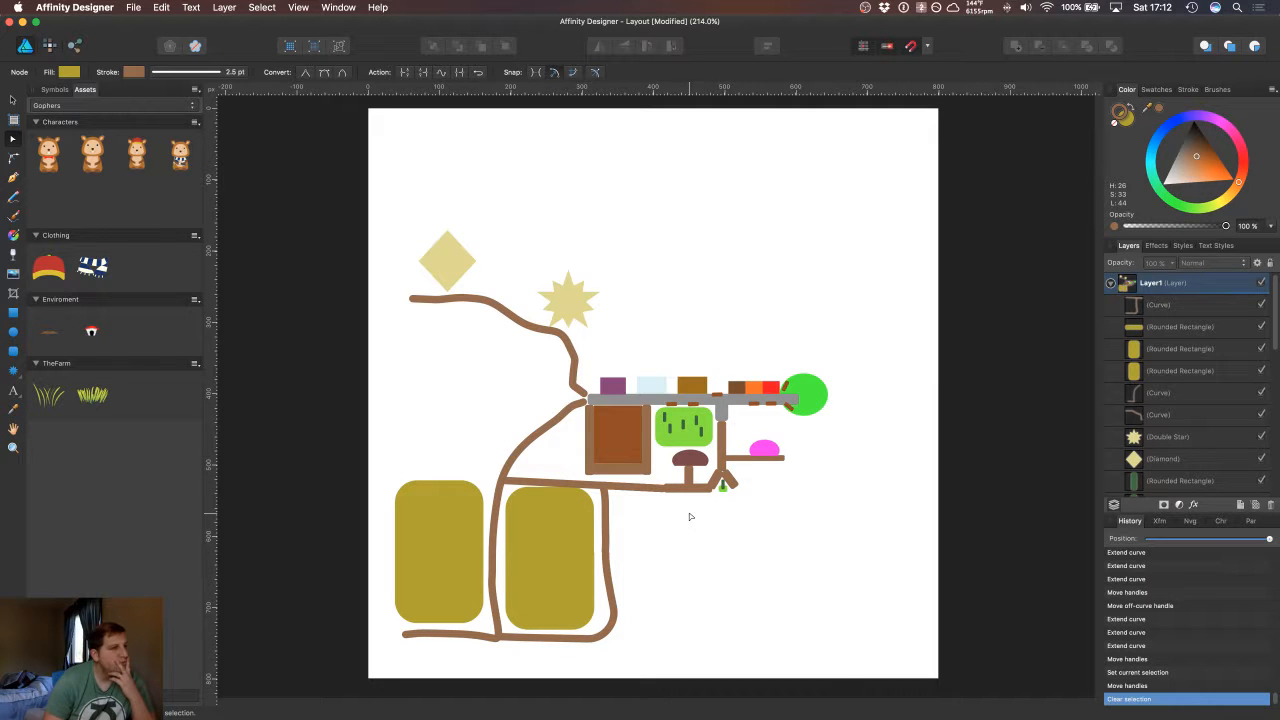
Step: Move the three winding brown path curves into the Dirt Paths group and clear the selection
click(1160, 304)
super+click(1174, 393)
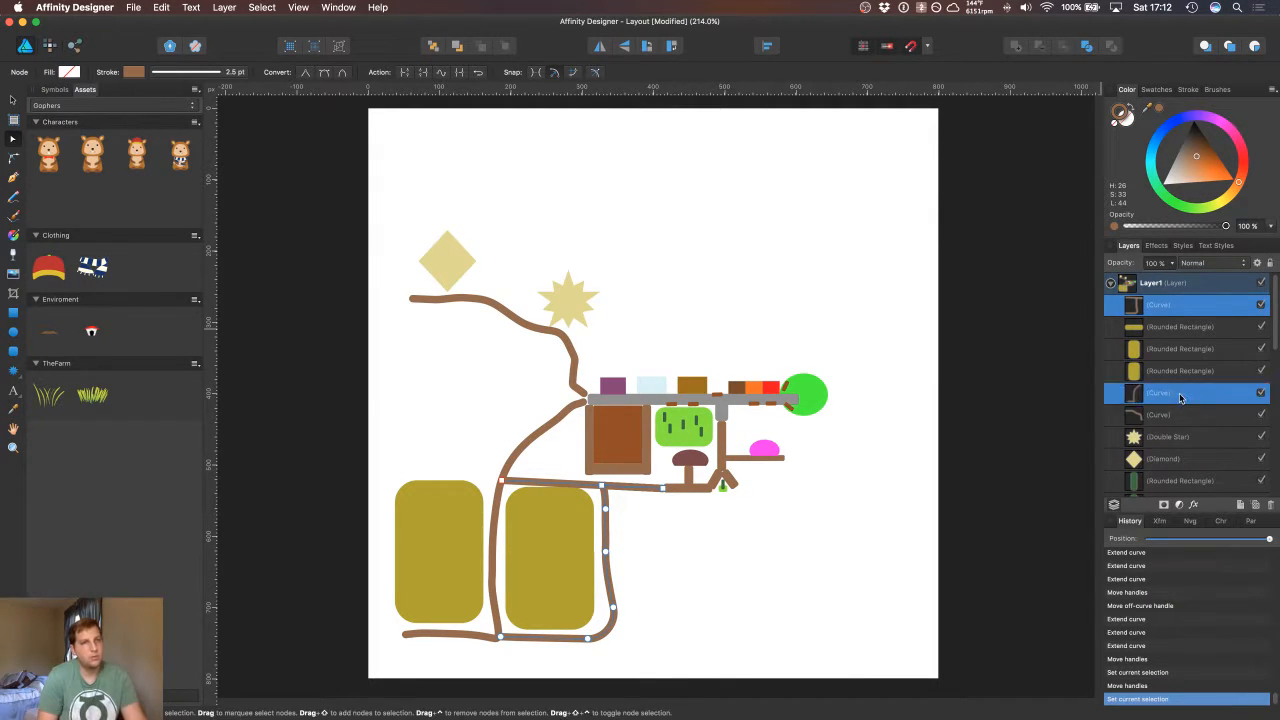
super+click(1180, 414)
drag(1275, 355, 1270, 384)
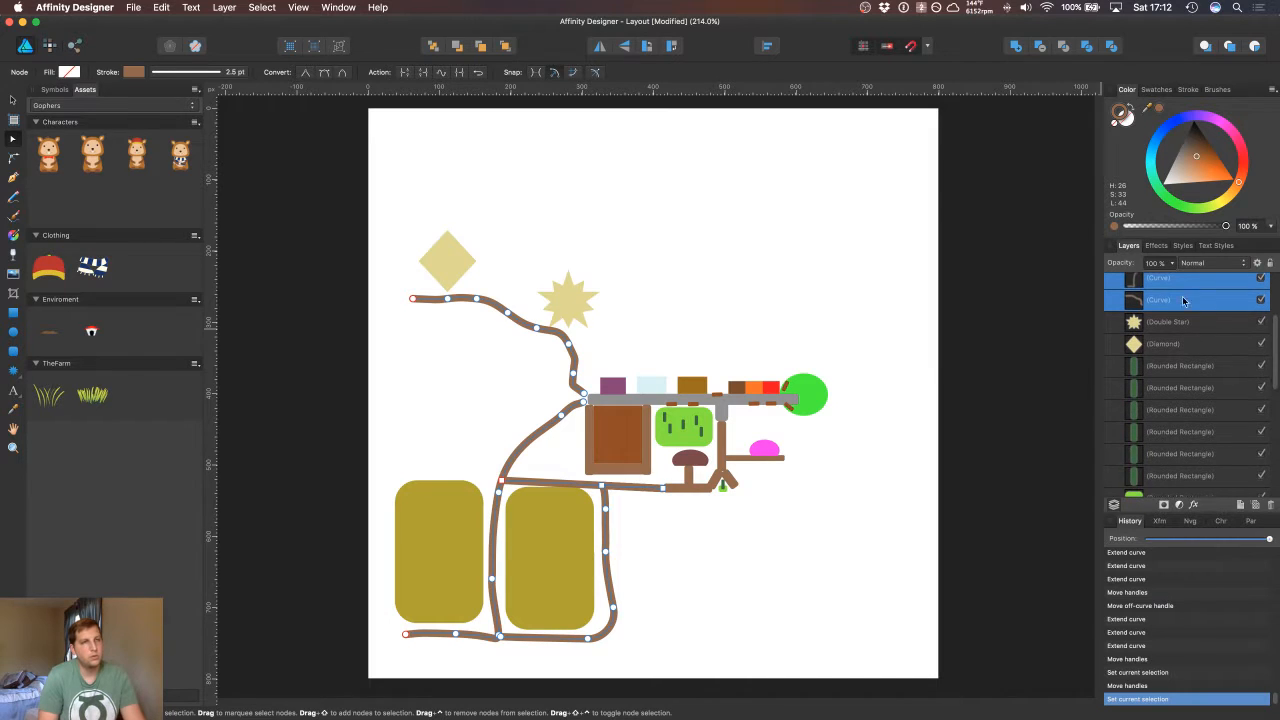
scroll(1188, 485, down, 5)
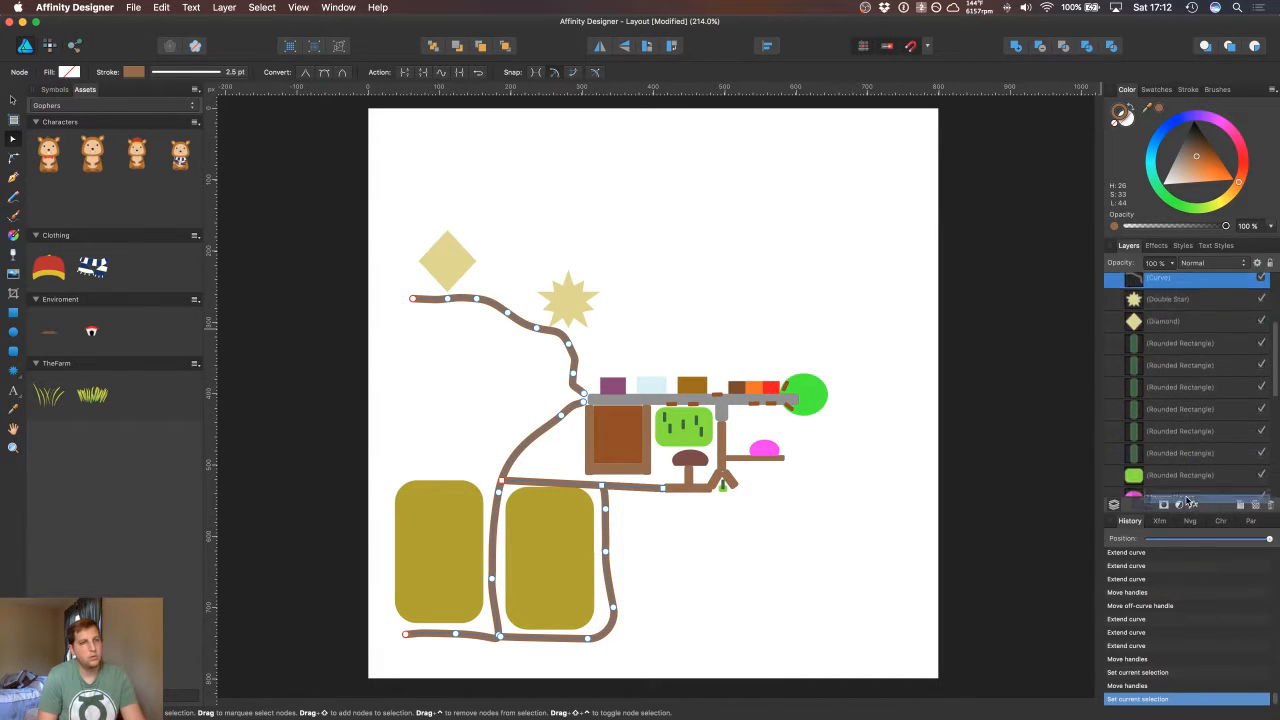
drag(1183, 457, 1203, 420)
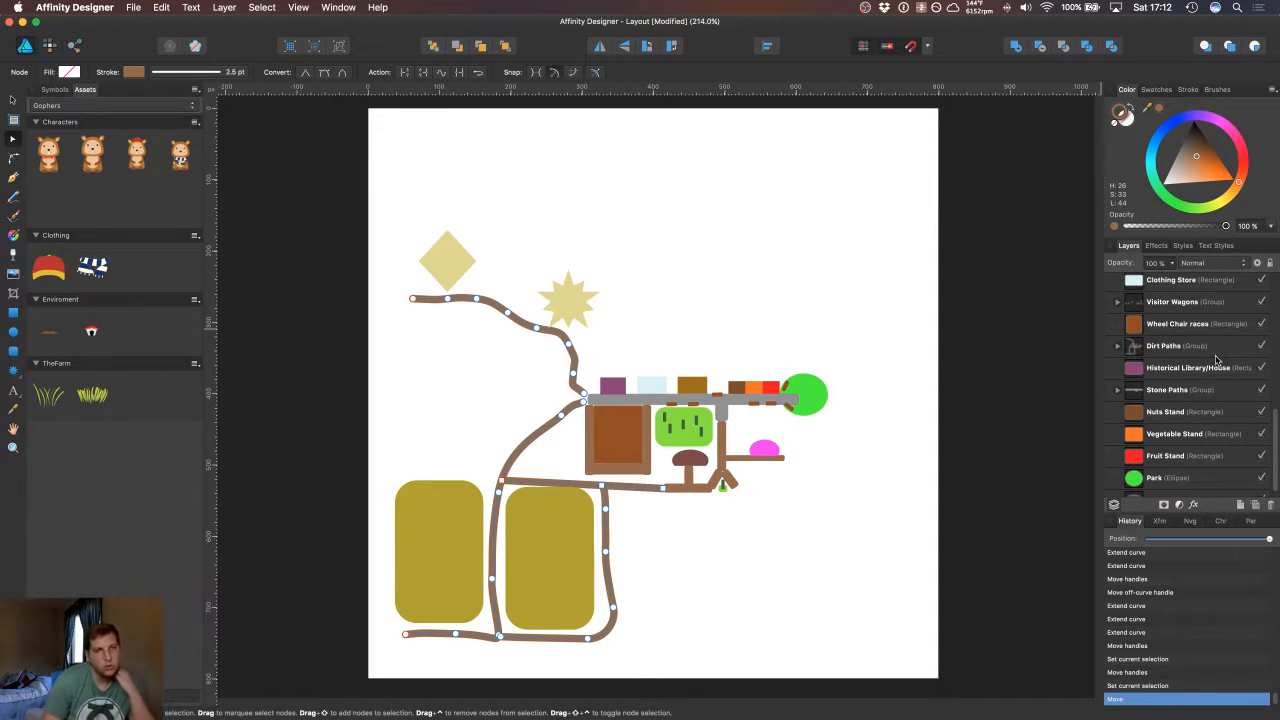
scroll(1205, 360, up, 3)
scroll(1272, 293, up, 10)
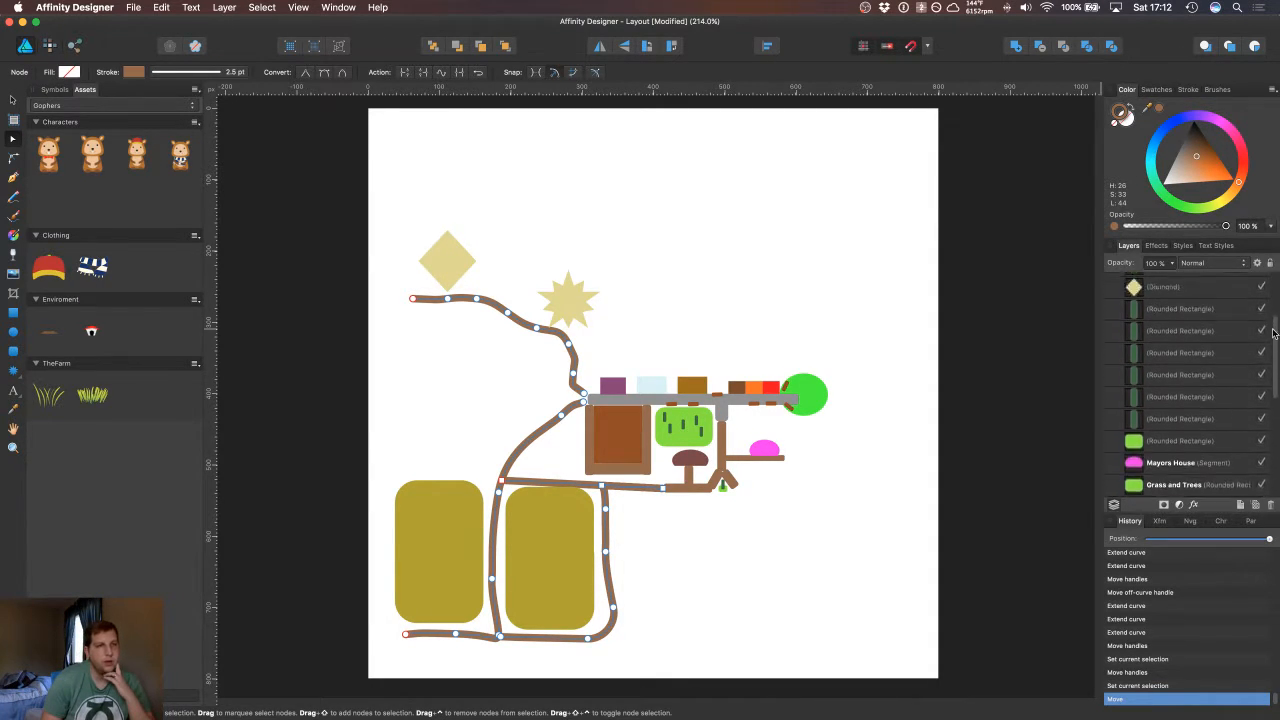
scroll(1271, 292, down, 1)
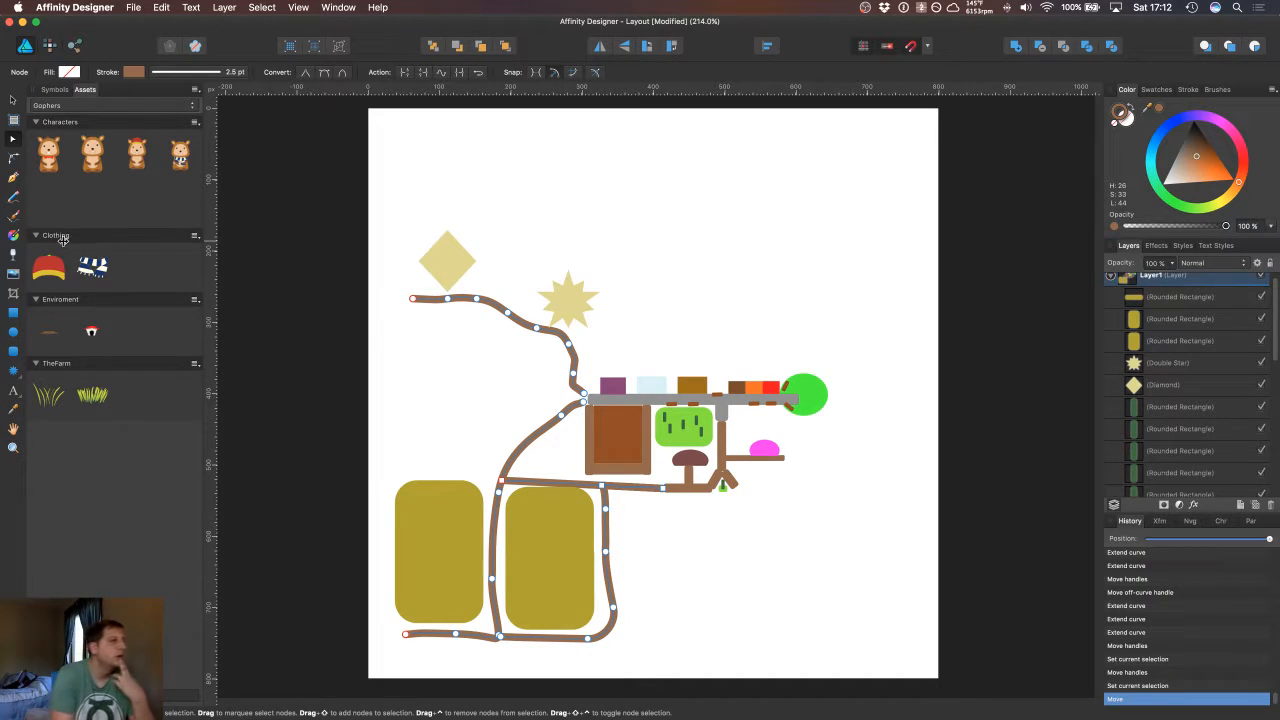
click(13, 177)
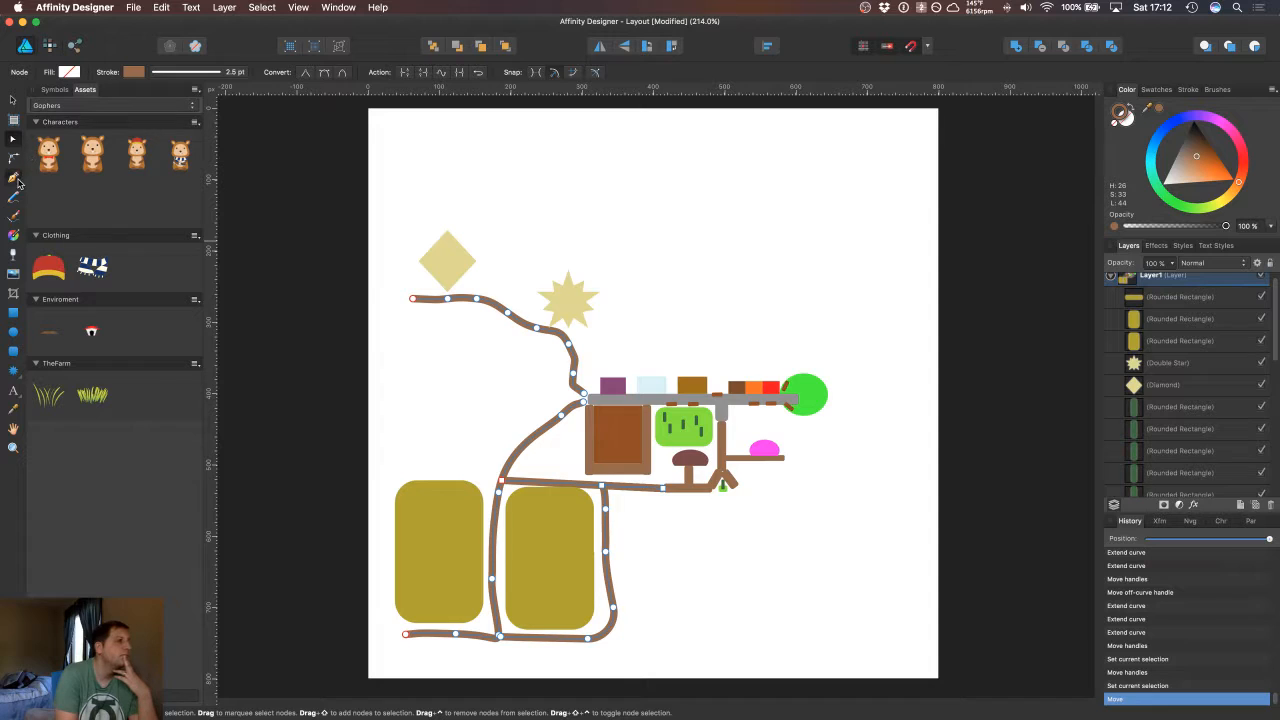
click(795, 361)
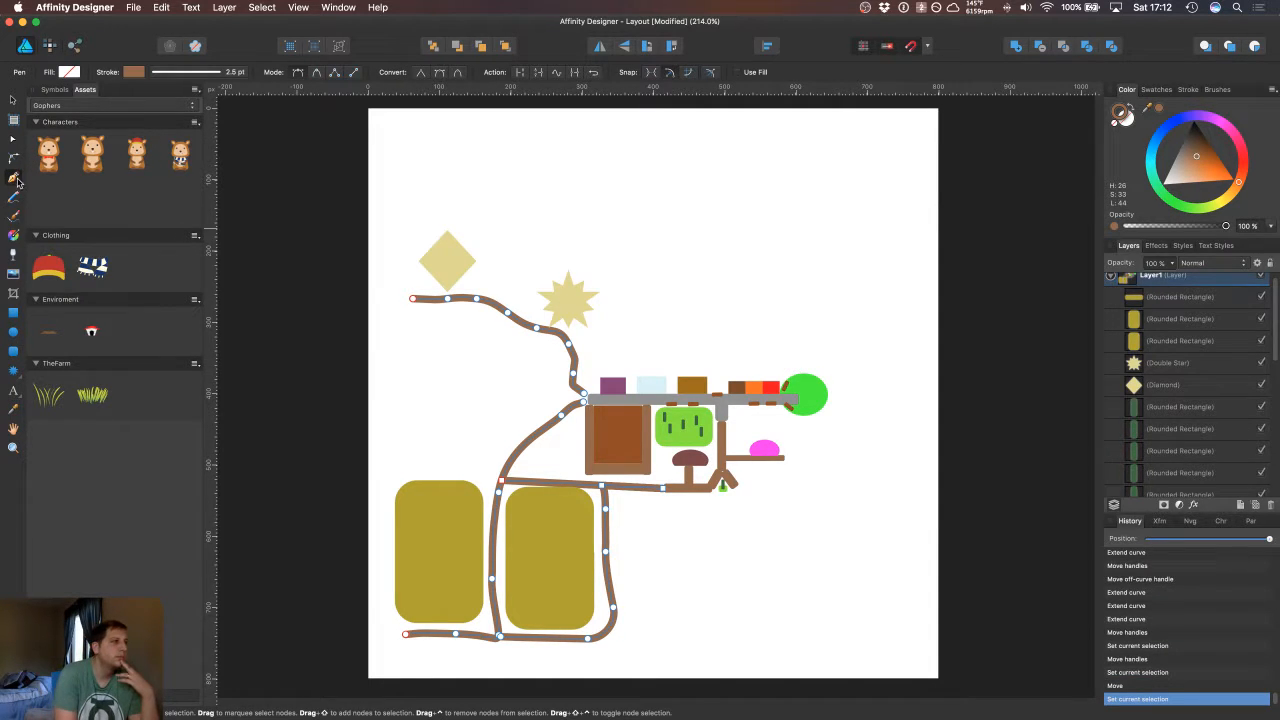
key(Escape)
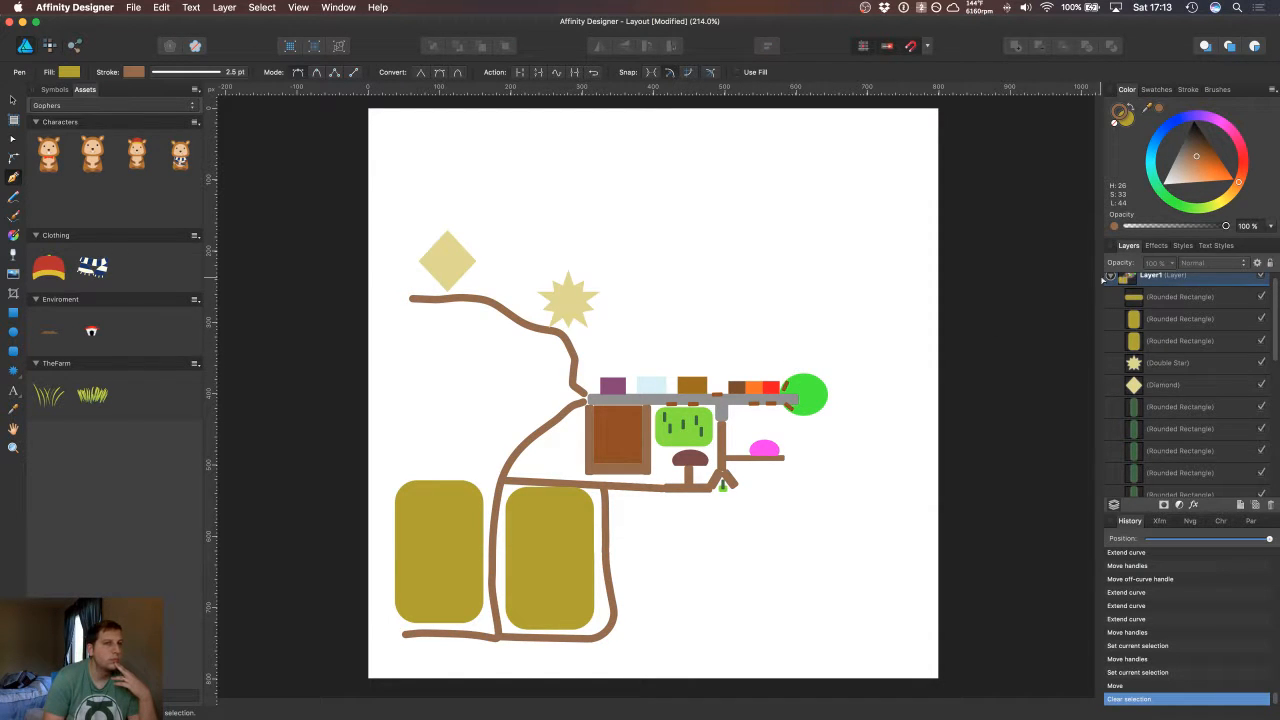
super+click(1135, 282)
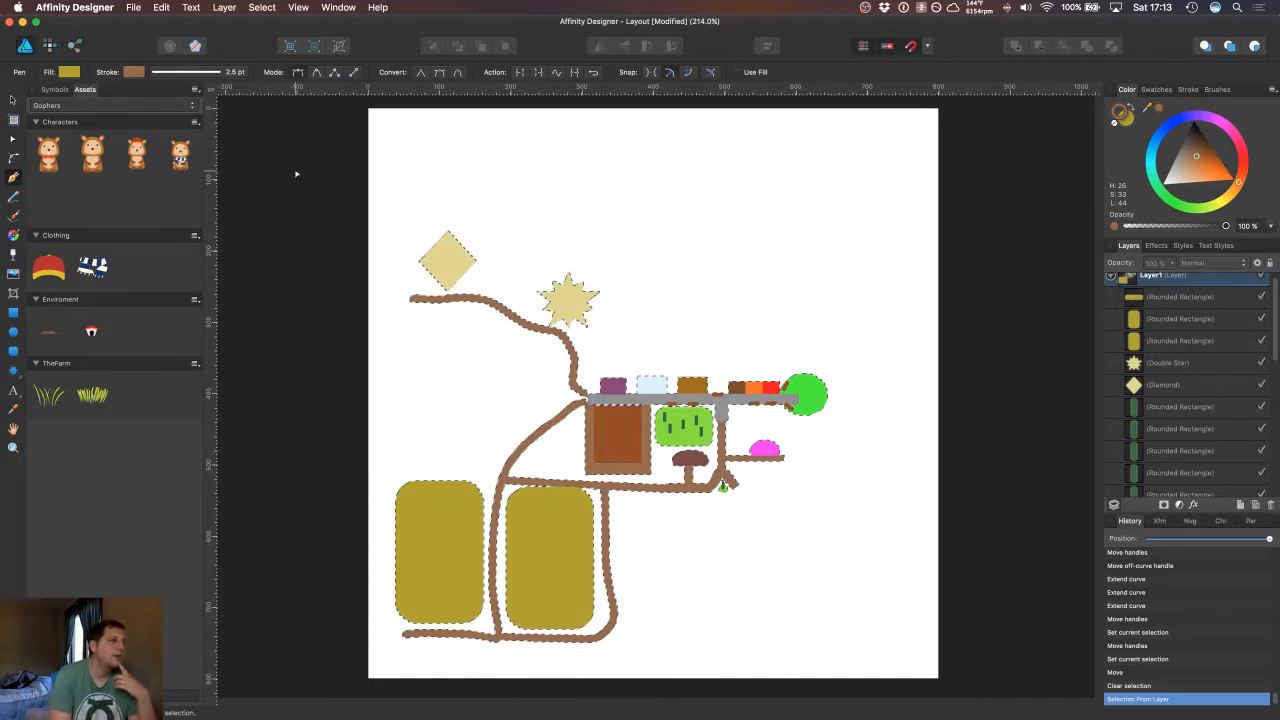
click(49, 45)
click(14, 117)
click(252, 150)
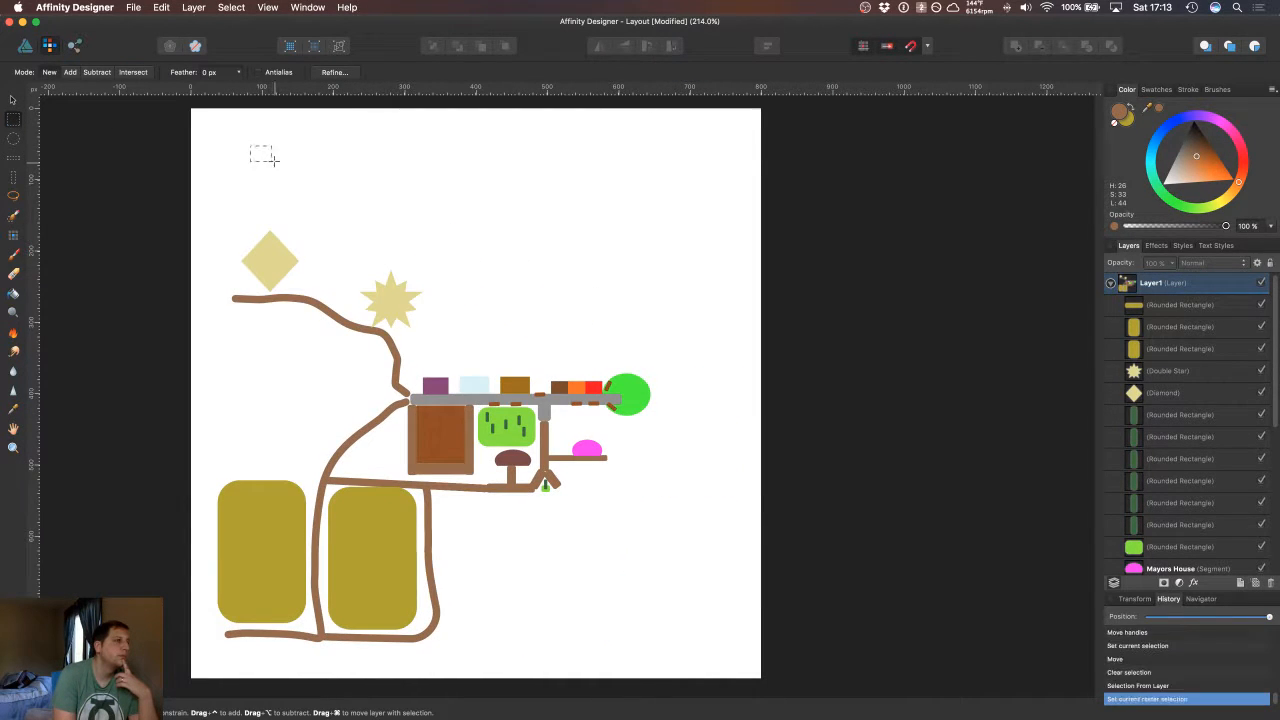
click(25, 45)
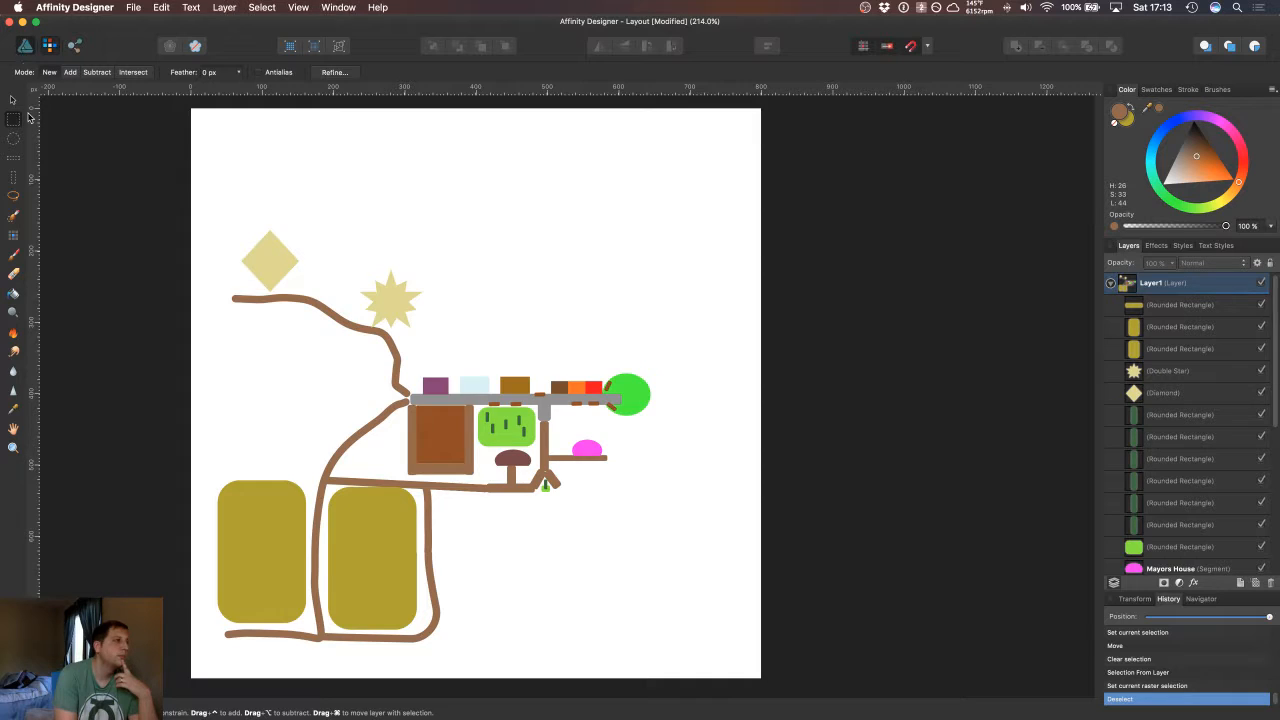
Step: Draw a winding brown Pen curve from the green park circle's top left to the northern path below the star, and activate the Segment tool
click(13, 177)
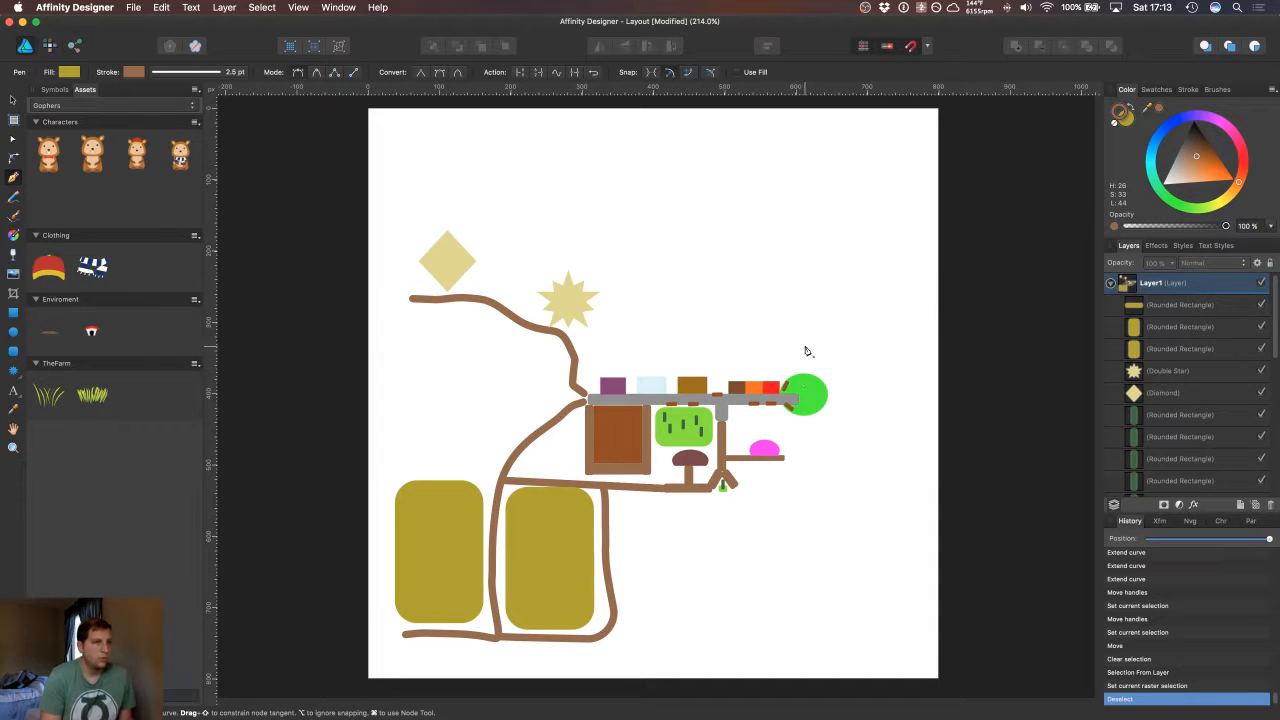
drag(797, 371, 721, 328)
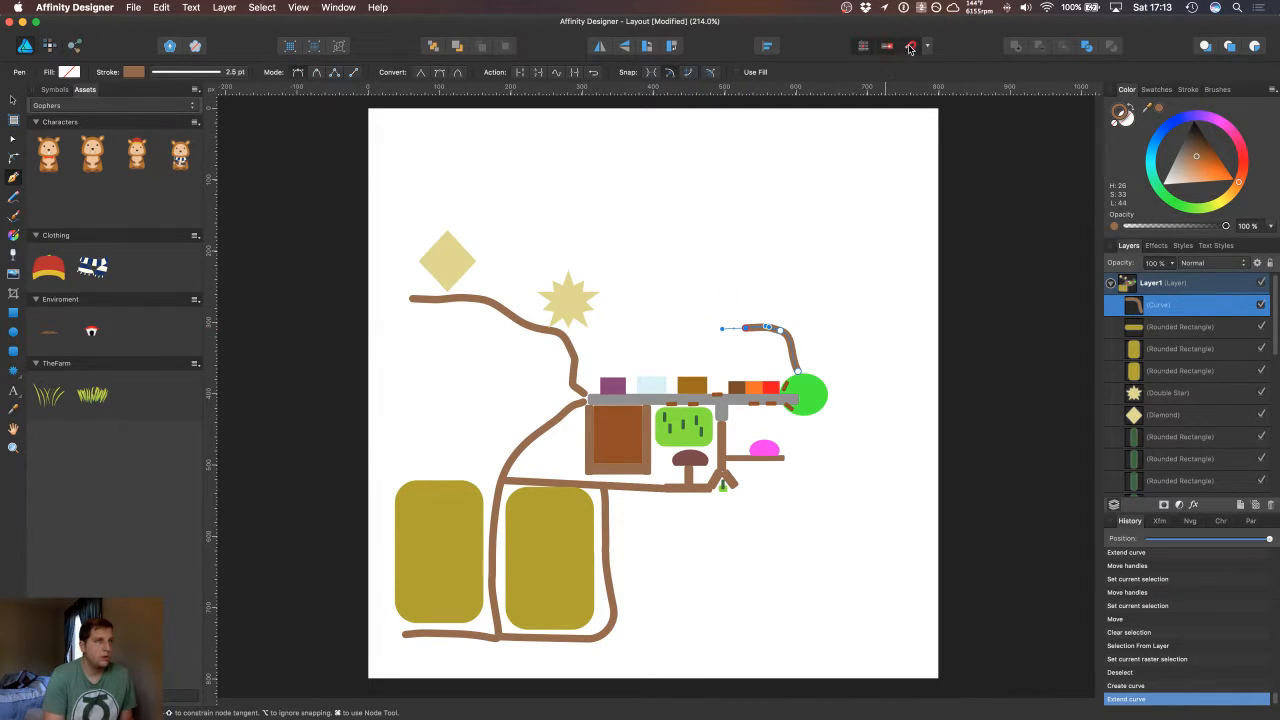
drag(708, 327, 688, 322)
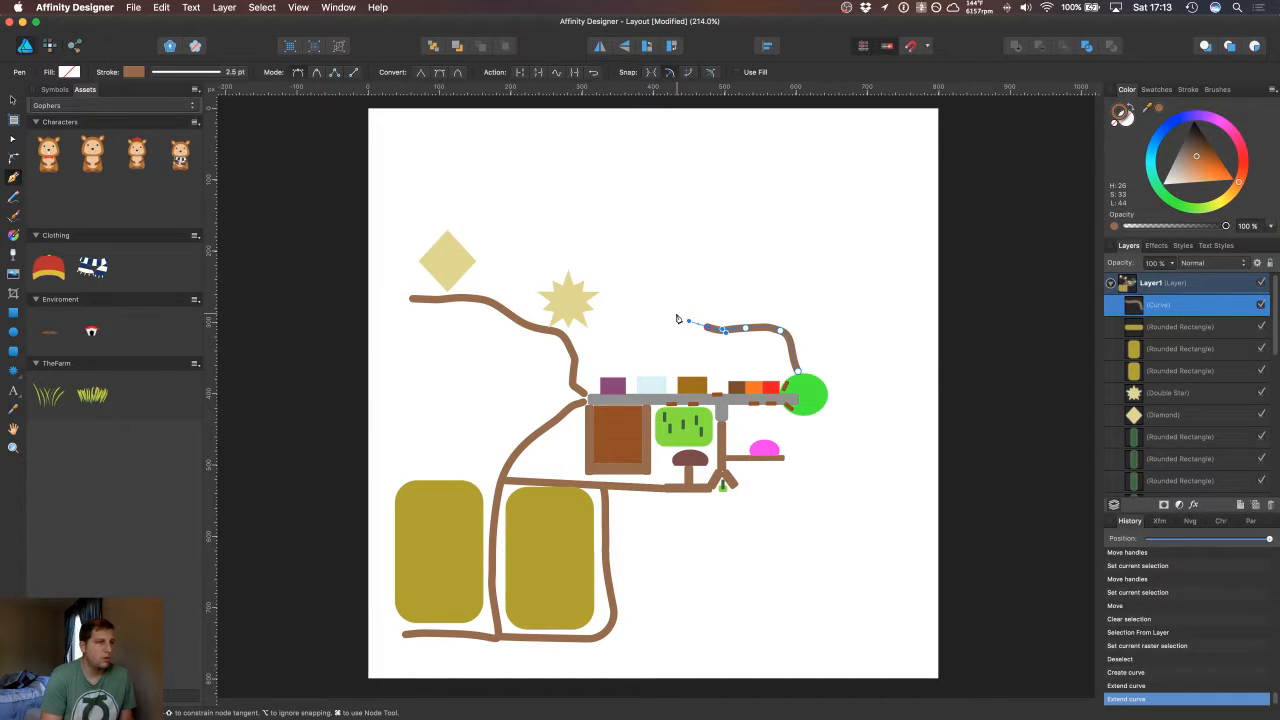
click(665, 305)
click(614, 330)
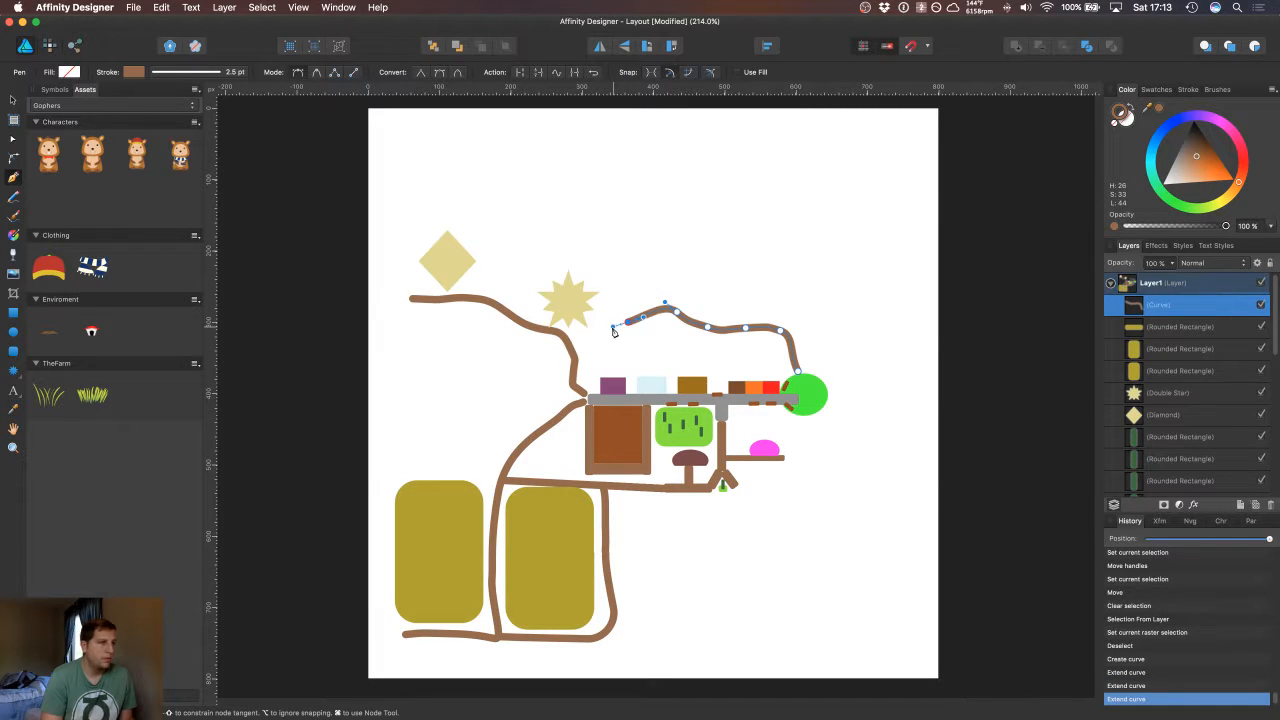
drag(613, 327, 560, 353)
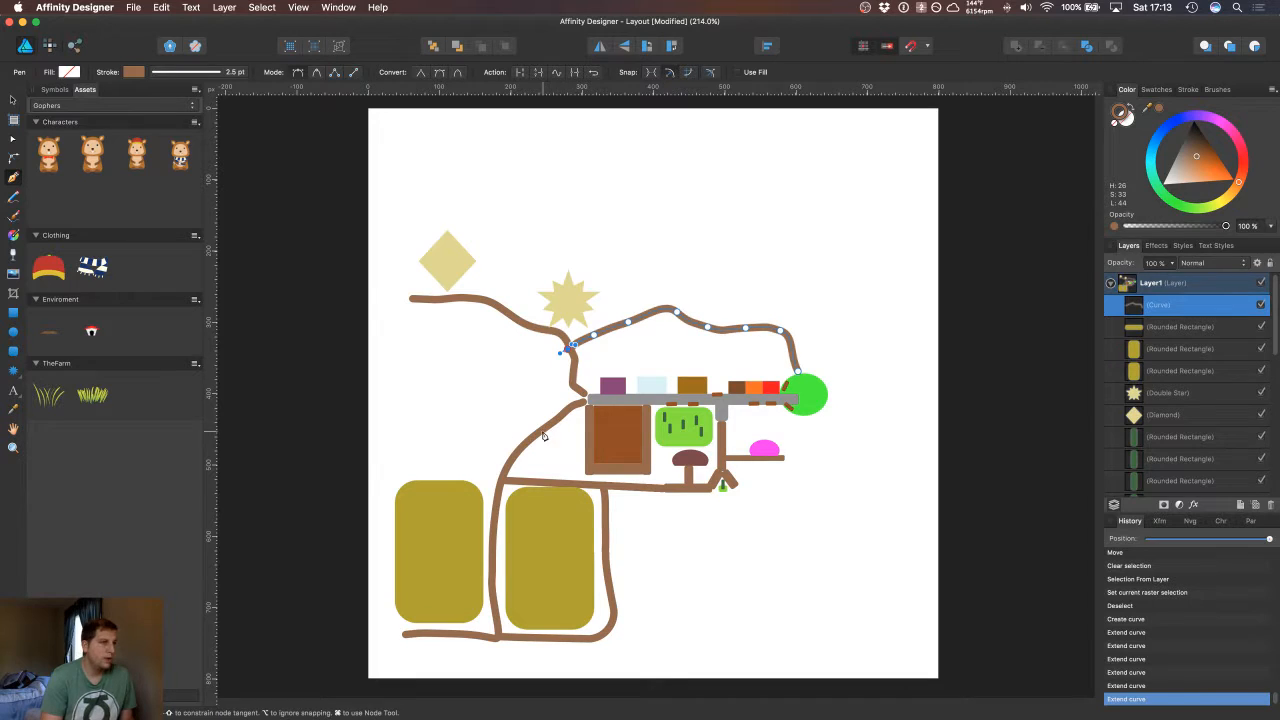
key(Escape)
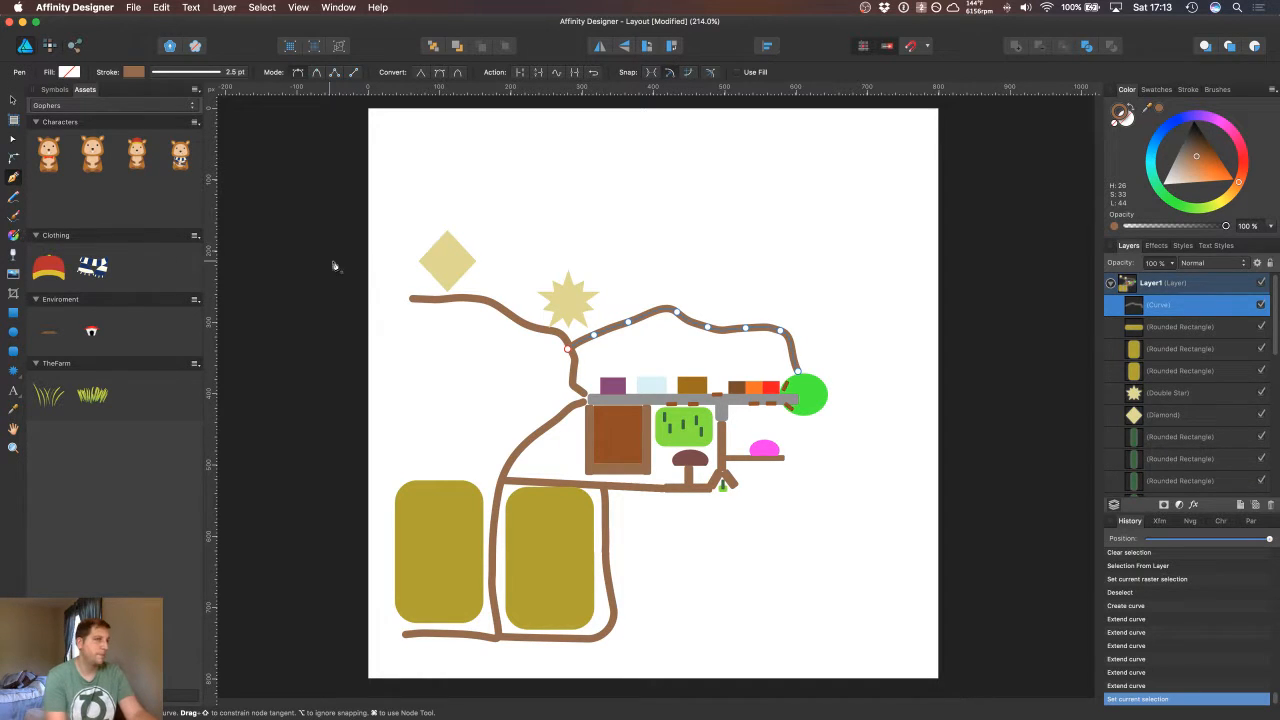
click(18, 373)
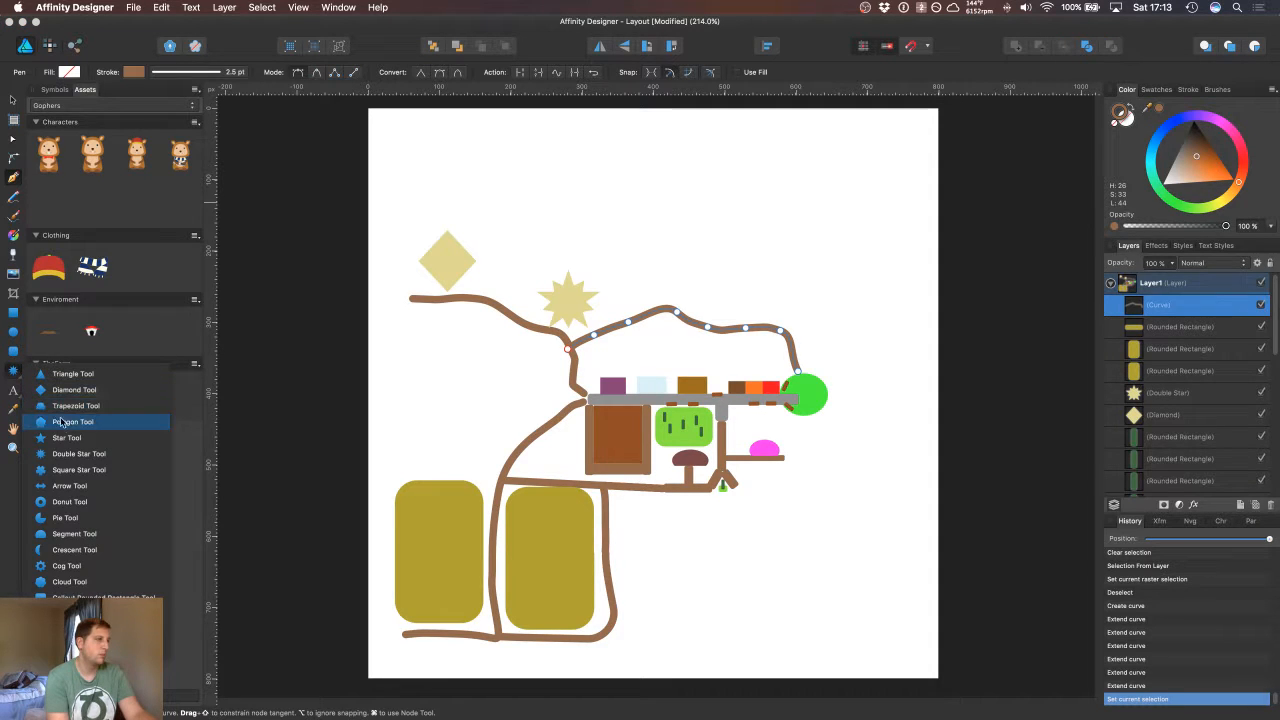
click(76, 533)
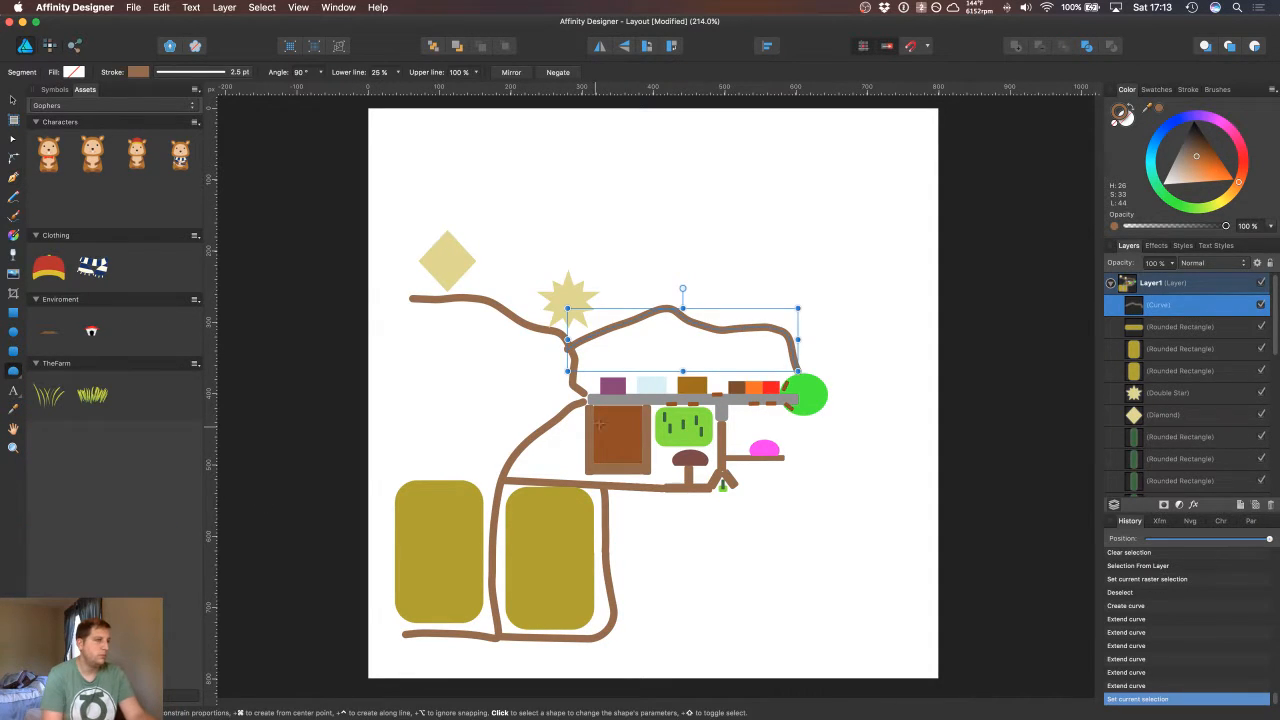
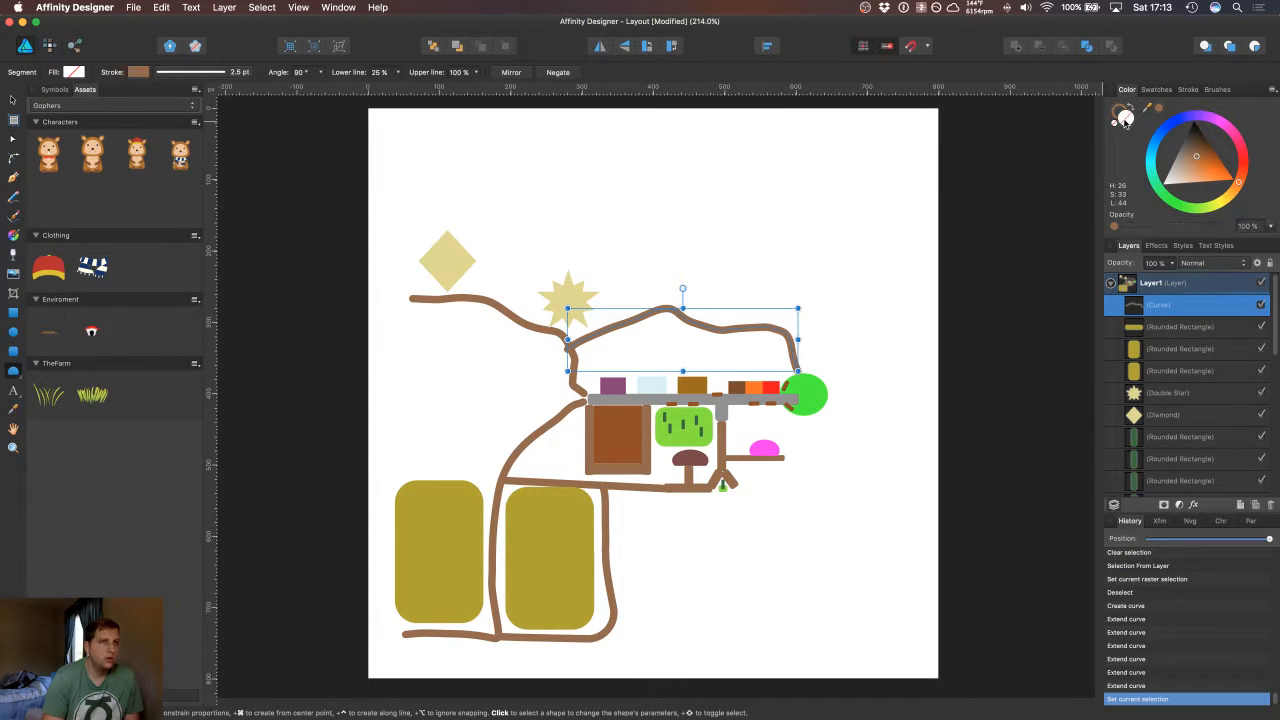
click(1117, 126)
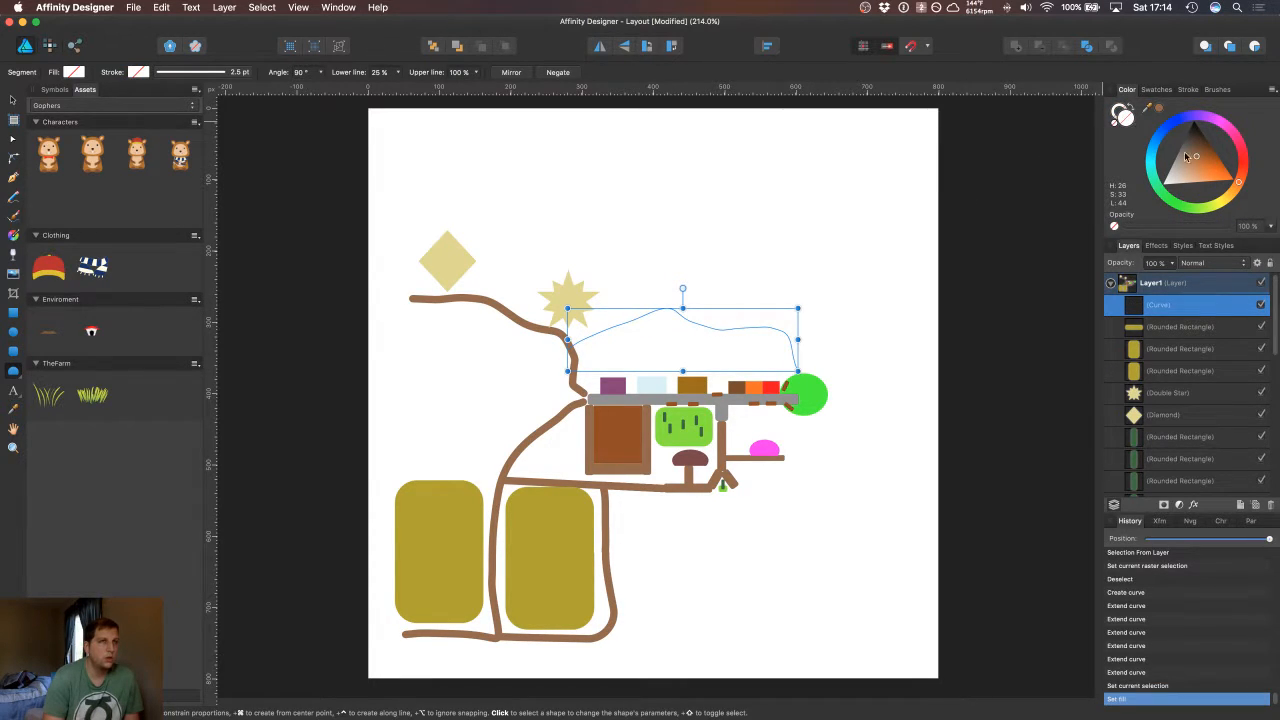
drag(1210, 187, 1221, 170)
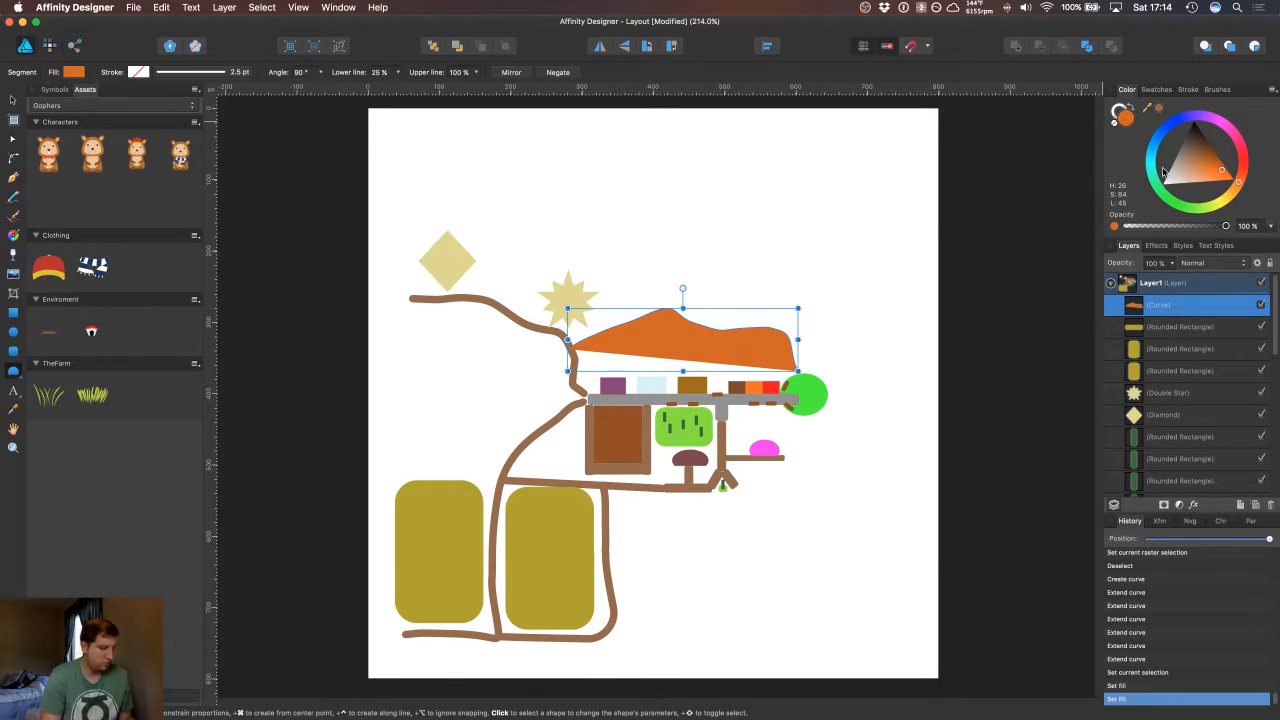
key(super+z)
key(super+z)
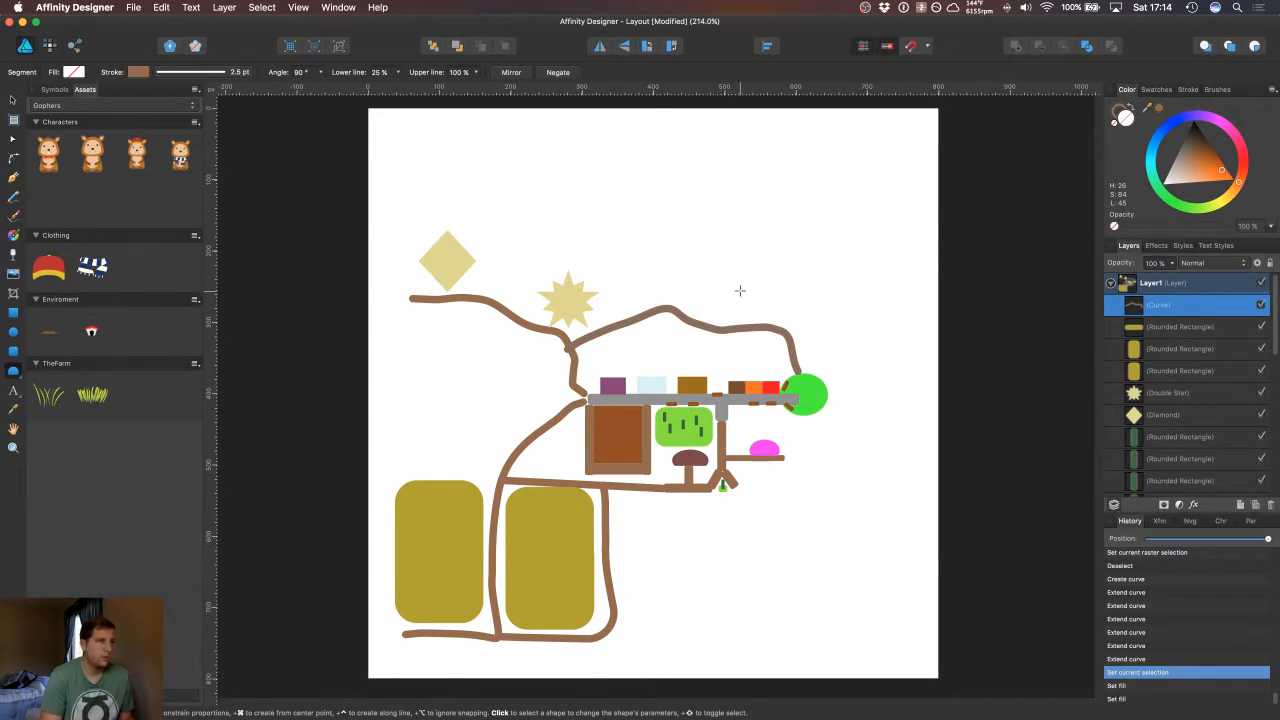
Step: Draw a small orange segment dome without a stroke and place it on the new path's flat stretch near the park
drag(740, 289, 764, 315)
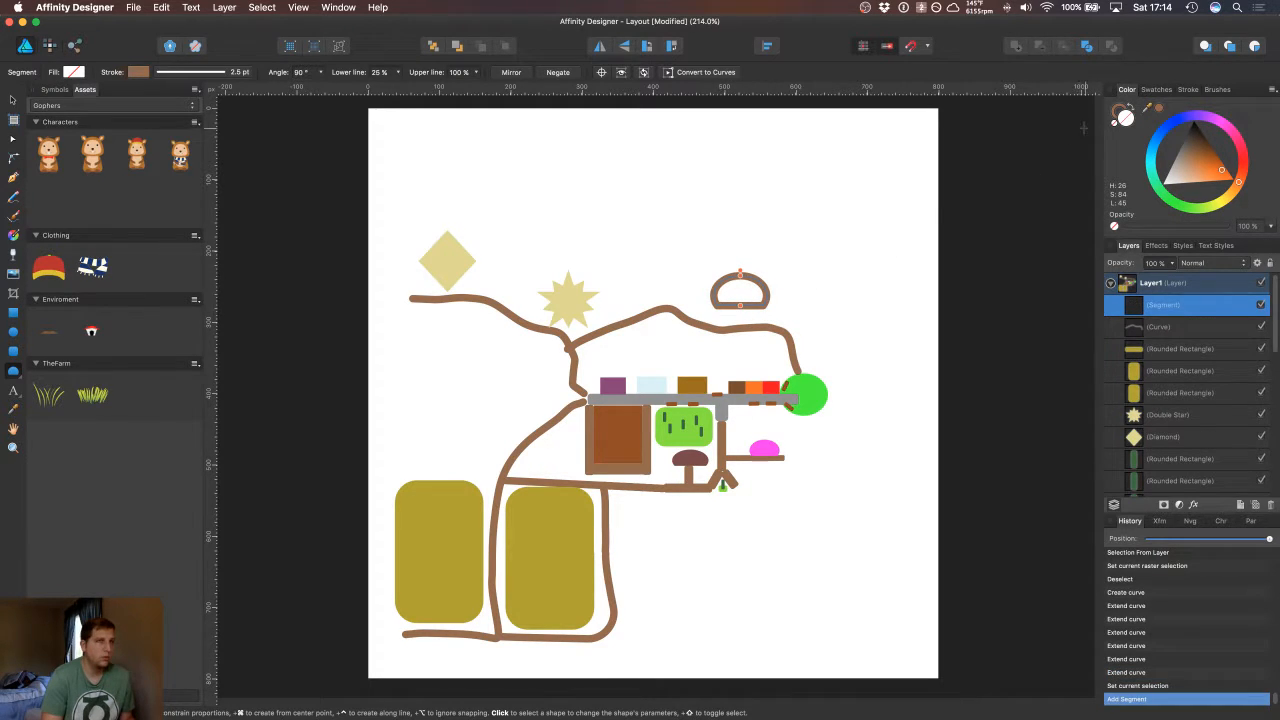
click(1216, 168)
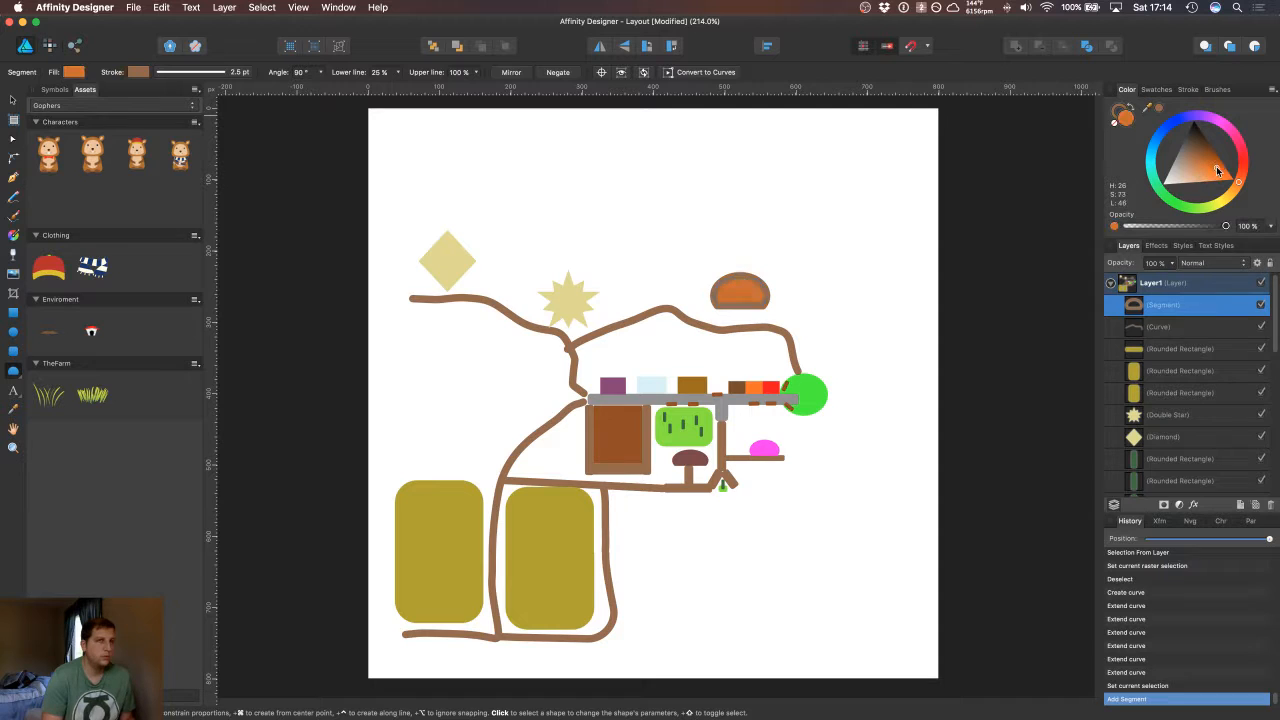
click(1114, 125)
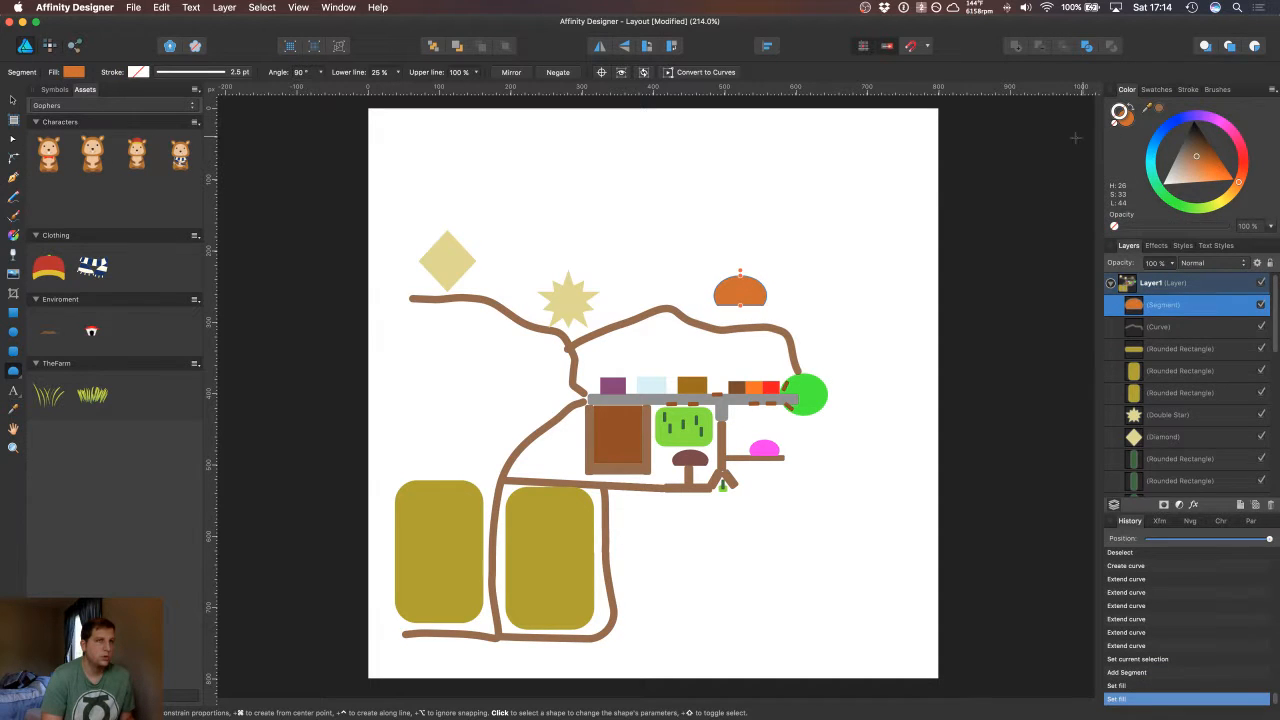
key(v)
drag(744, 292, 760, 309)
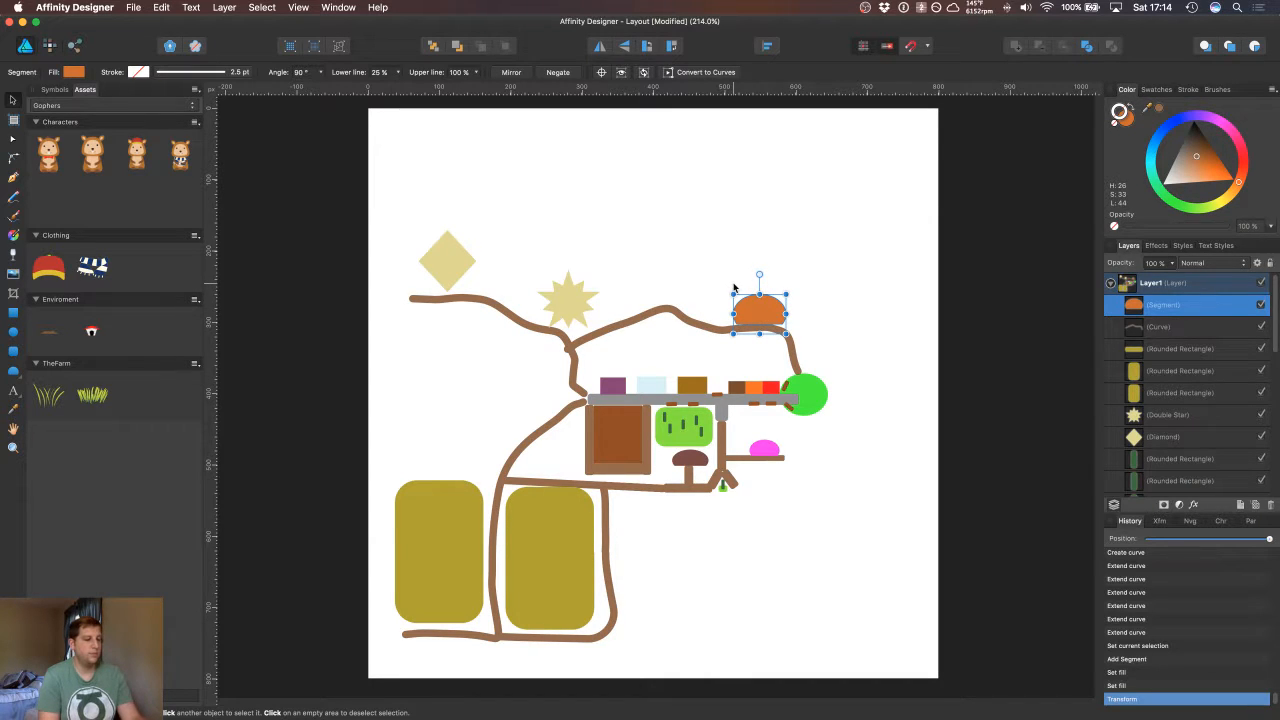
Step: Duplicate the orange dome twice, placing the topmost copy on the crest of the new path
key(super+j)
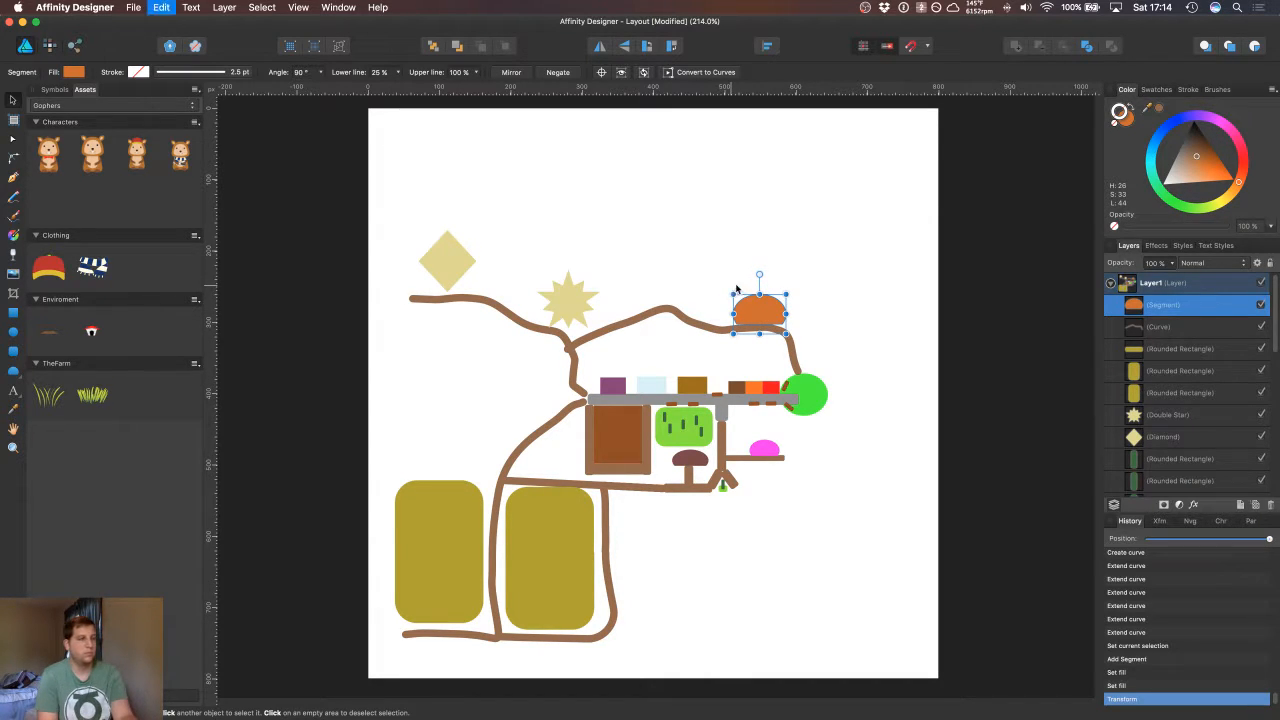
drag(758, 311, 668, 292)
key(super+j)
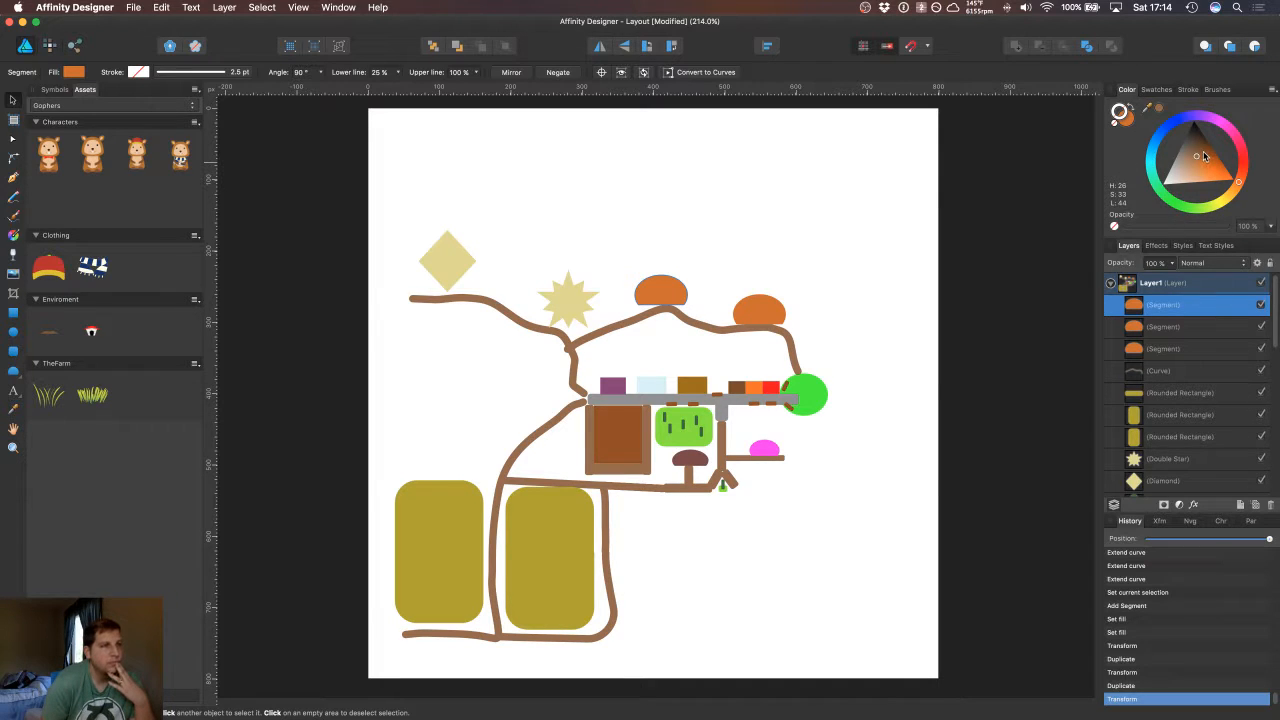
drag(1205, 157, 1205, 148)
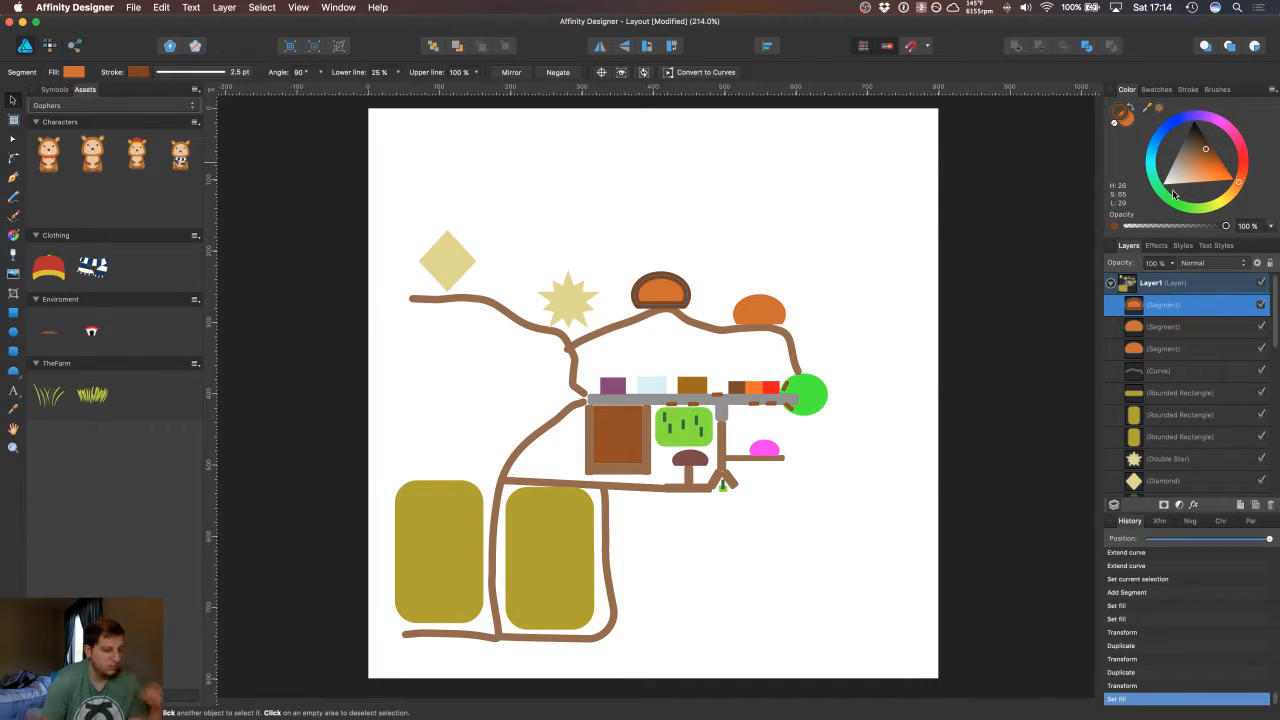
key(super+c)
key(super+z)
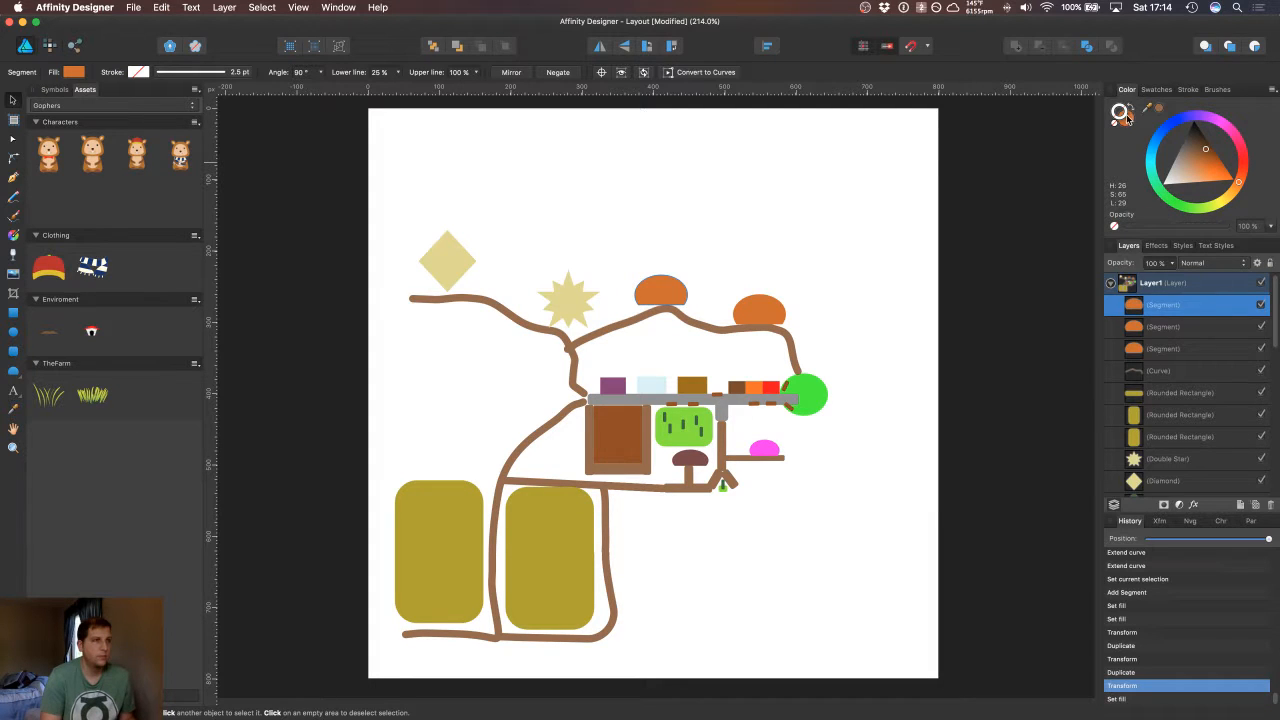
Step: Fill the dome on the path's crest with brown (H 26, S 57, L 32) and rename its layer "Mr & Mrs Nuts"
click(1130, 122)
drag(1201, 143, 1204, 151)
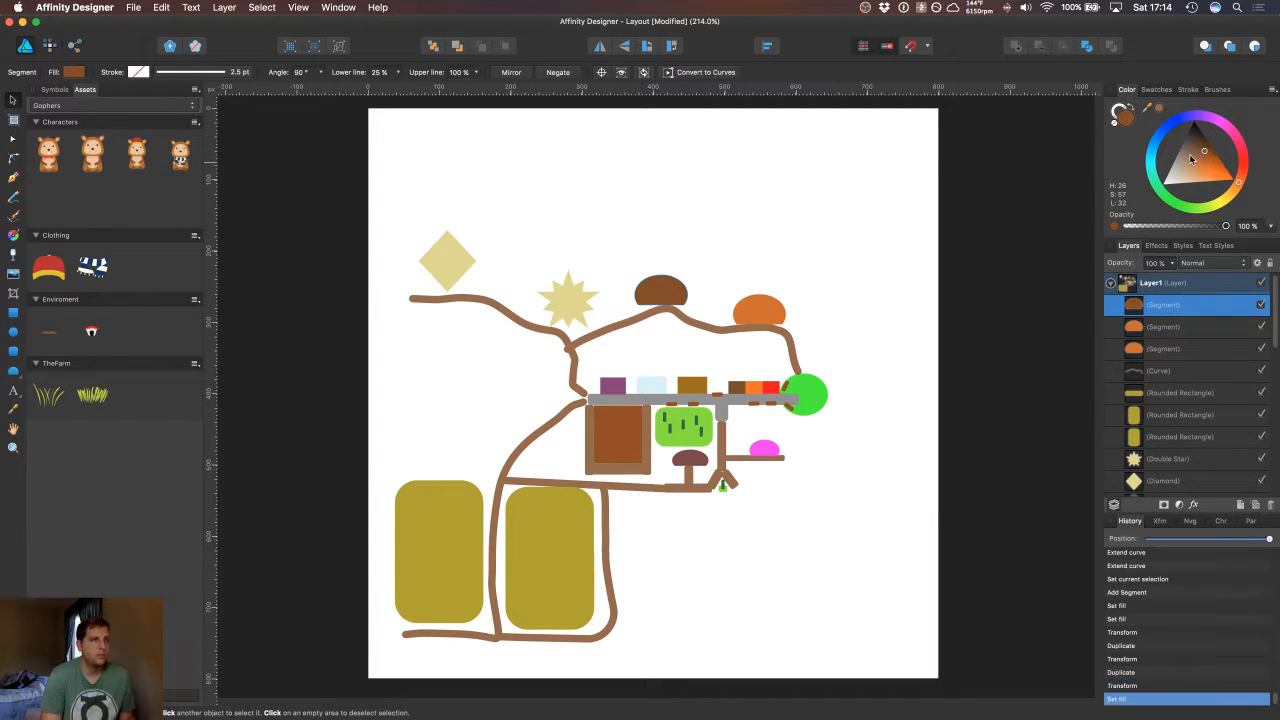
key(super+d)
double_click(1165, 305)
text(Mr & Mrs Nuts)
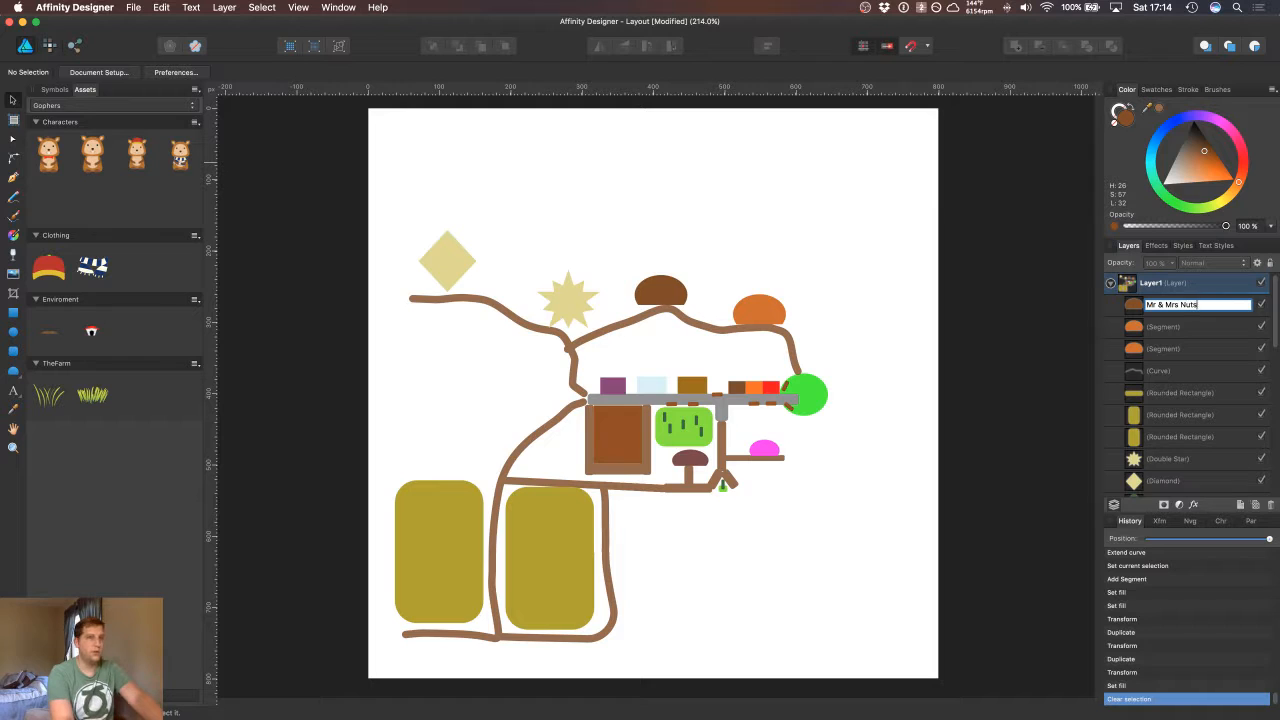
key(Return)
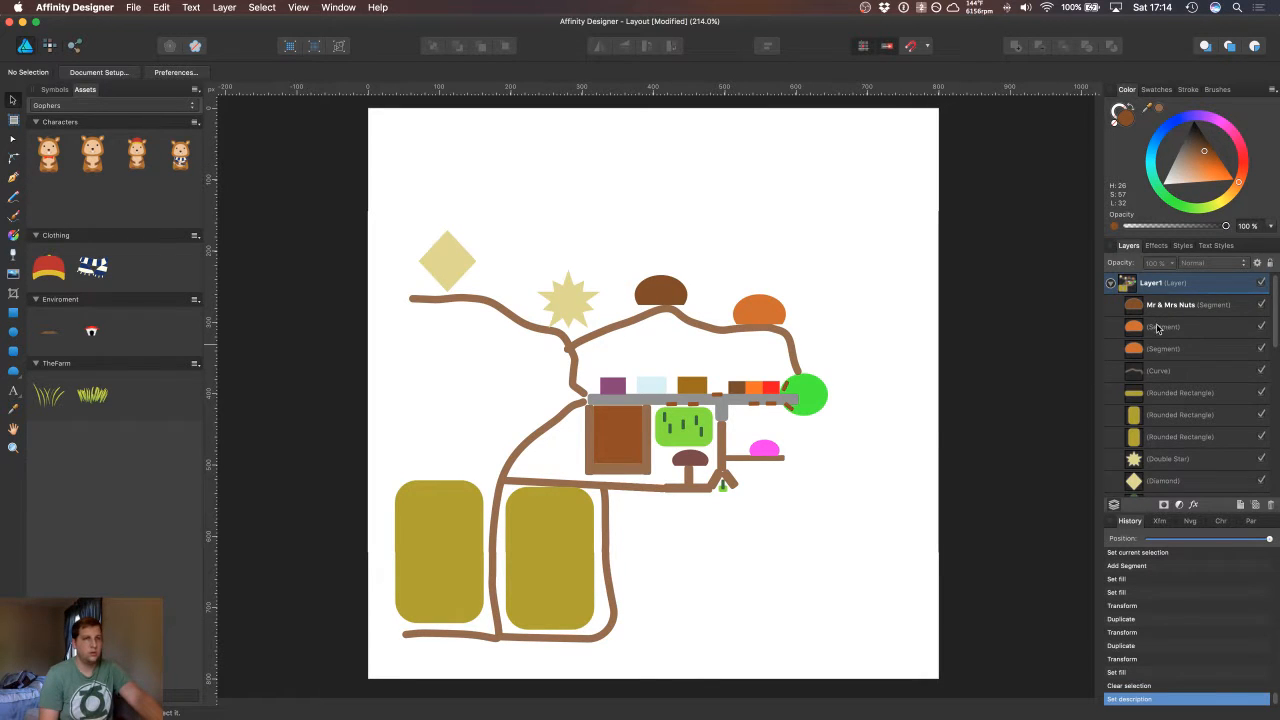
Step: Rename the layer of the orange dome beside the park path "Mr & Mrs Orange"
click(1158, 328)
double_click(1160, 328)
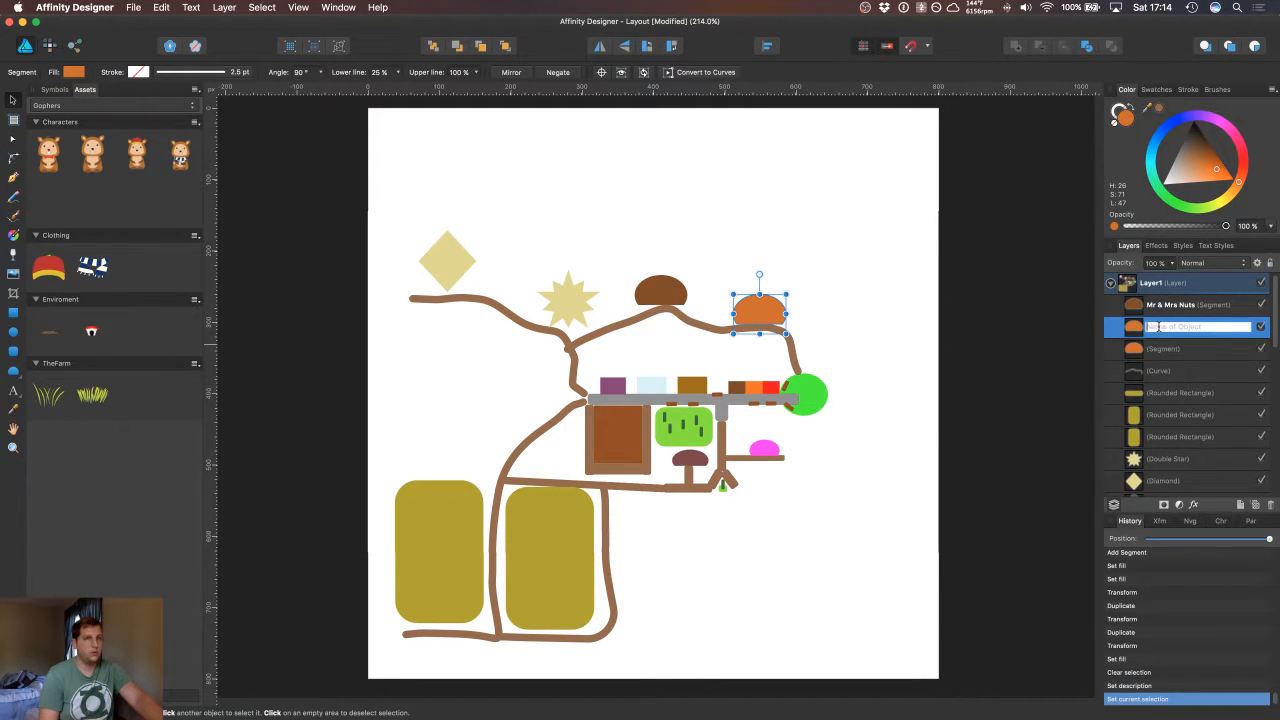
text(Mr & Mrs)
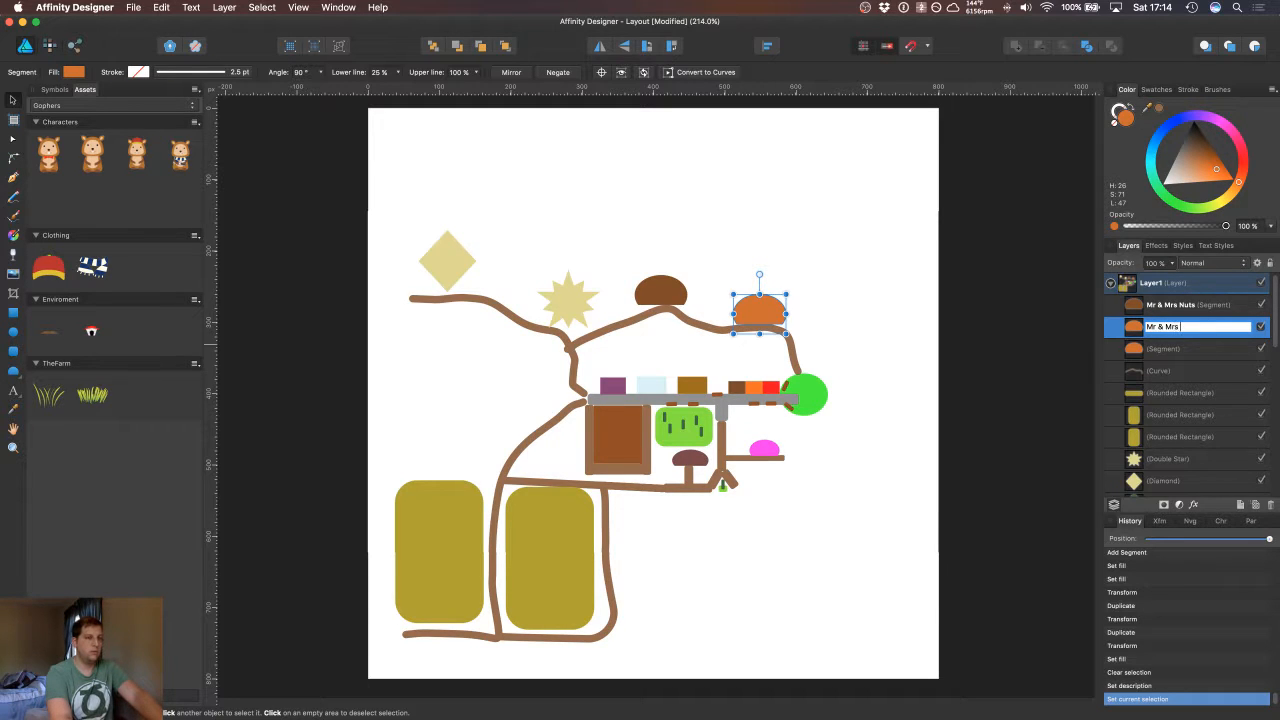
text( Orange)
key(Return)
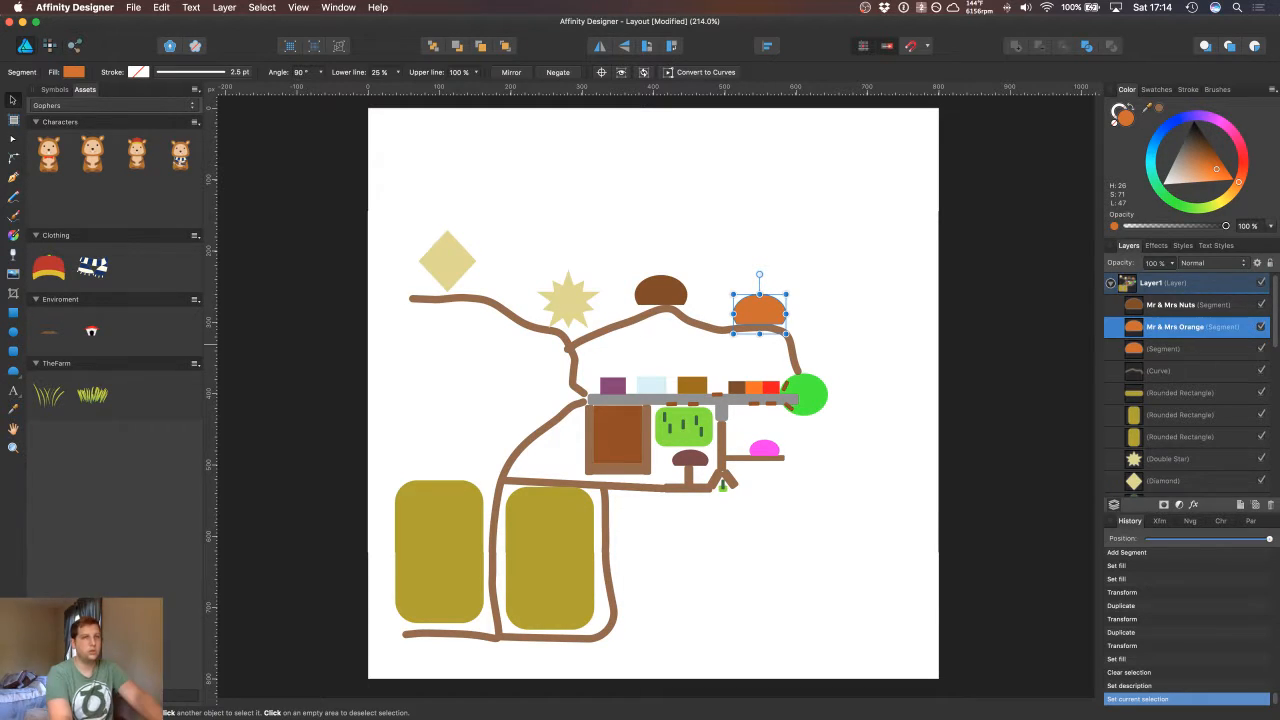
Step: Delete the unnamed duplicate orange segment below the "Mr & Mrs Orange" layer
click(1152, 347)
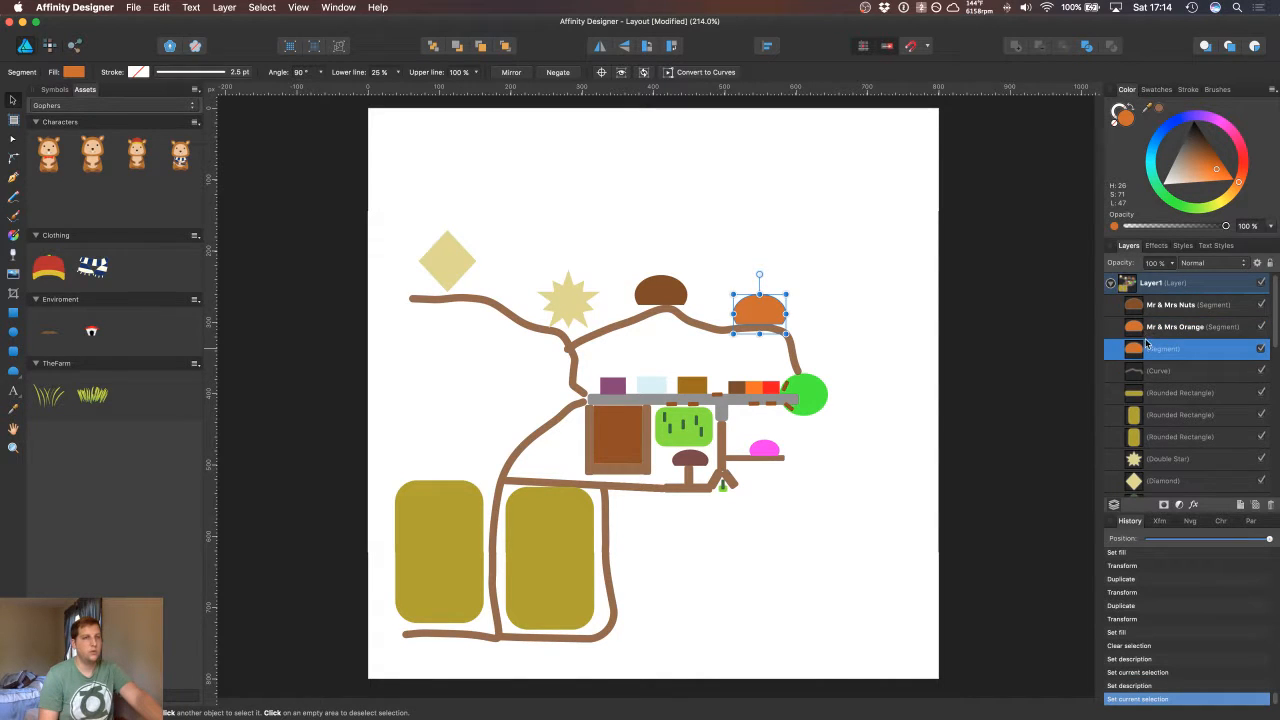
right_click(1150, 350)
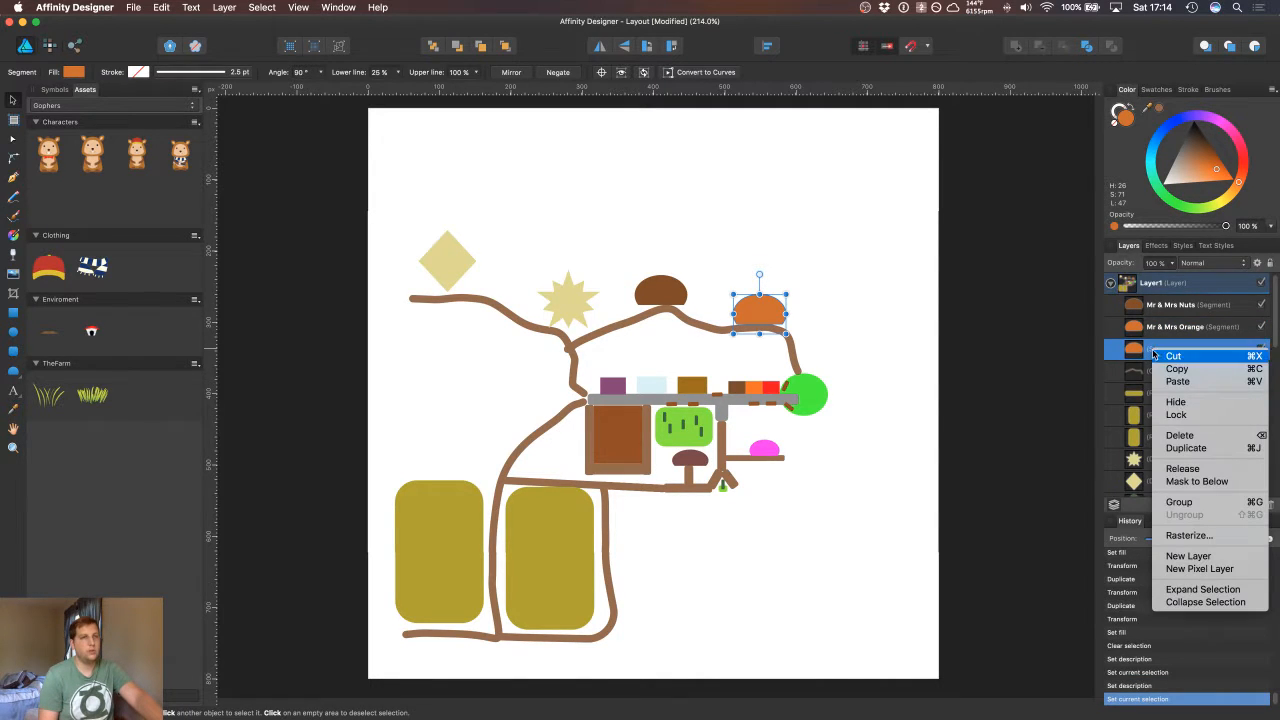
click(1187, 437)
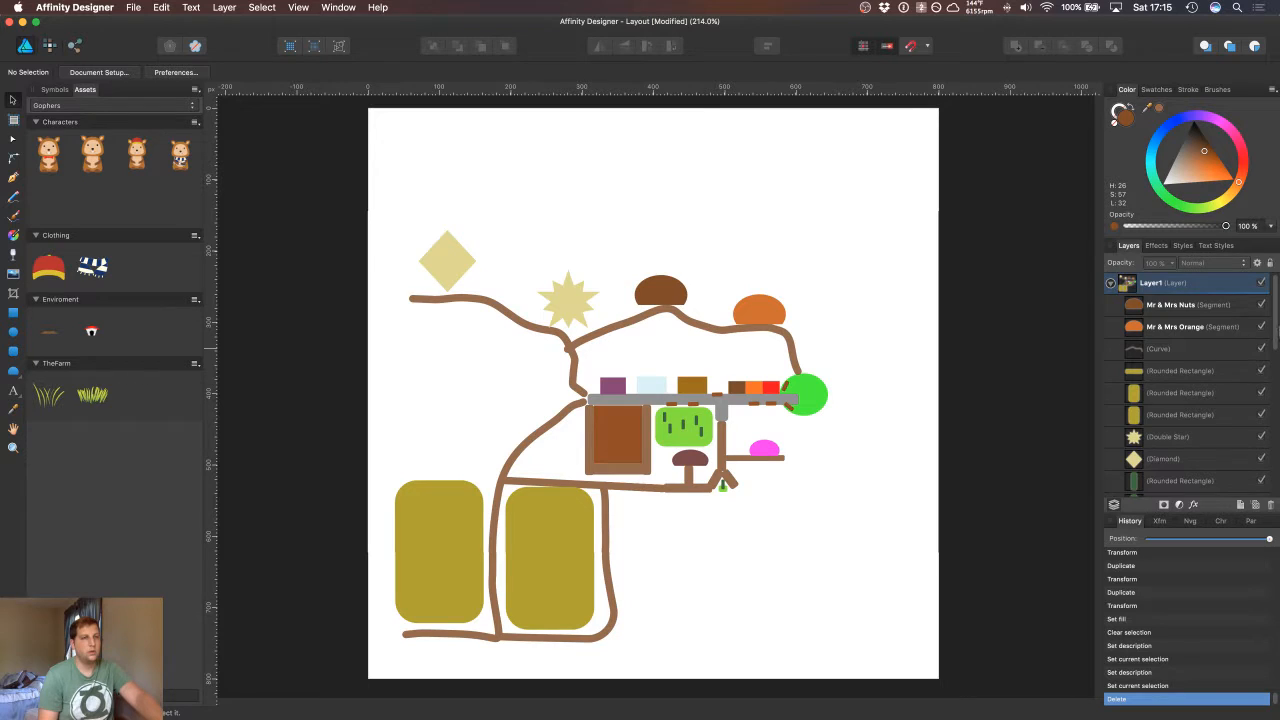
Step: Move the loose curve of the new northern path into the Dirt Paths group
scroll(1260, 345, down, 3)
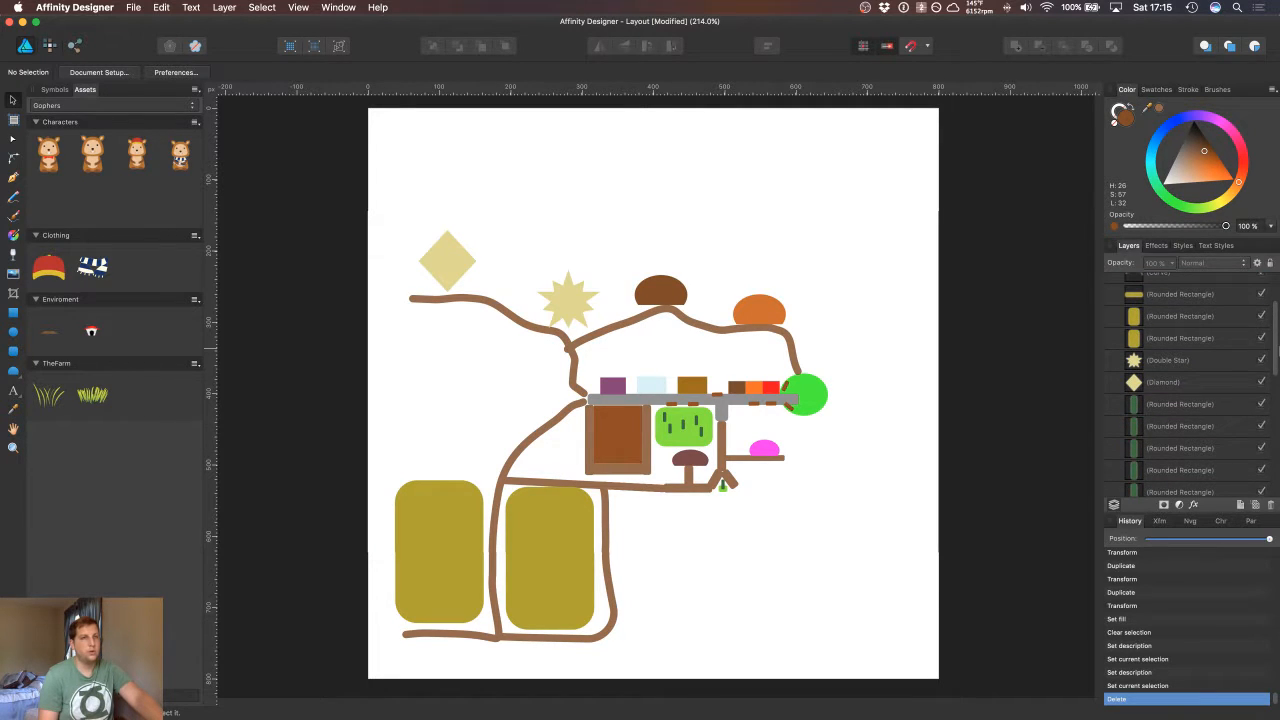
scroll(1276, 350, up, 2)
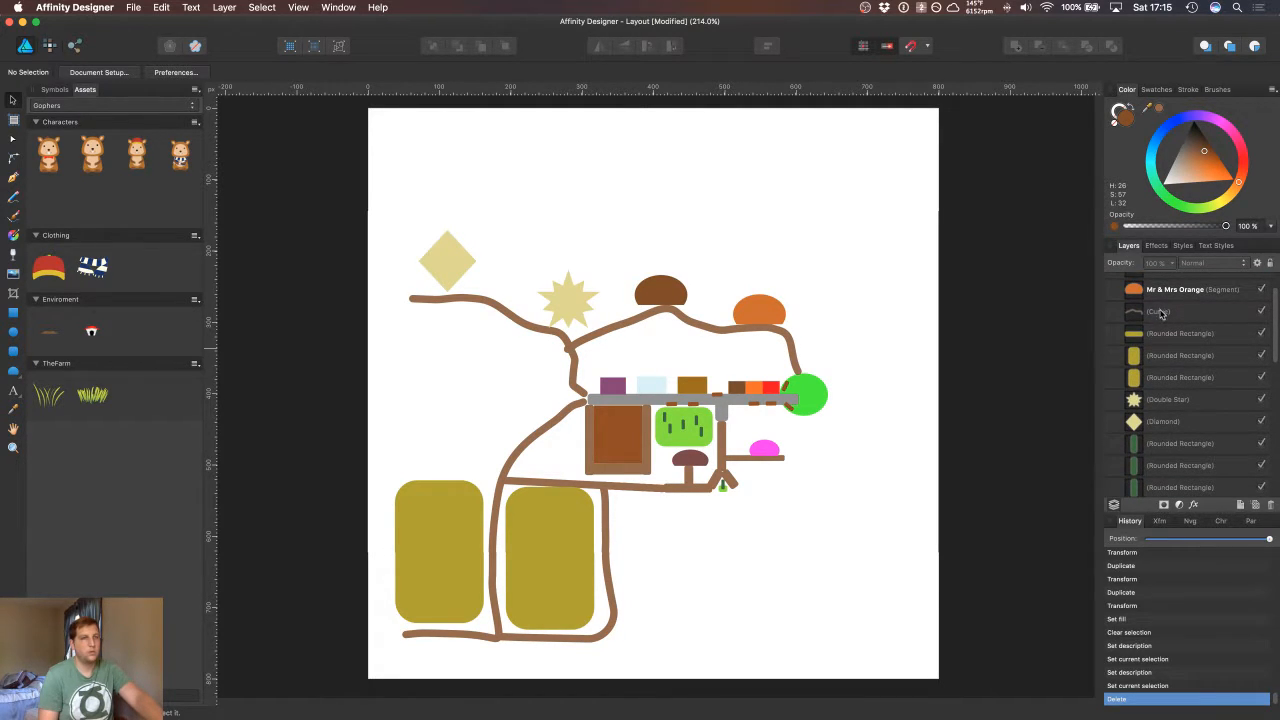
drag(1160, 314, 1176, 468)
click(1190, 456)
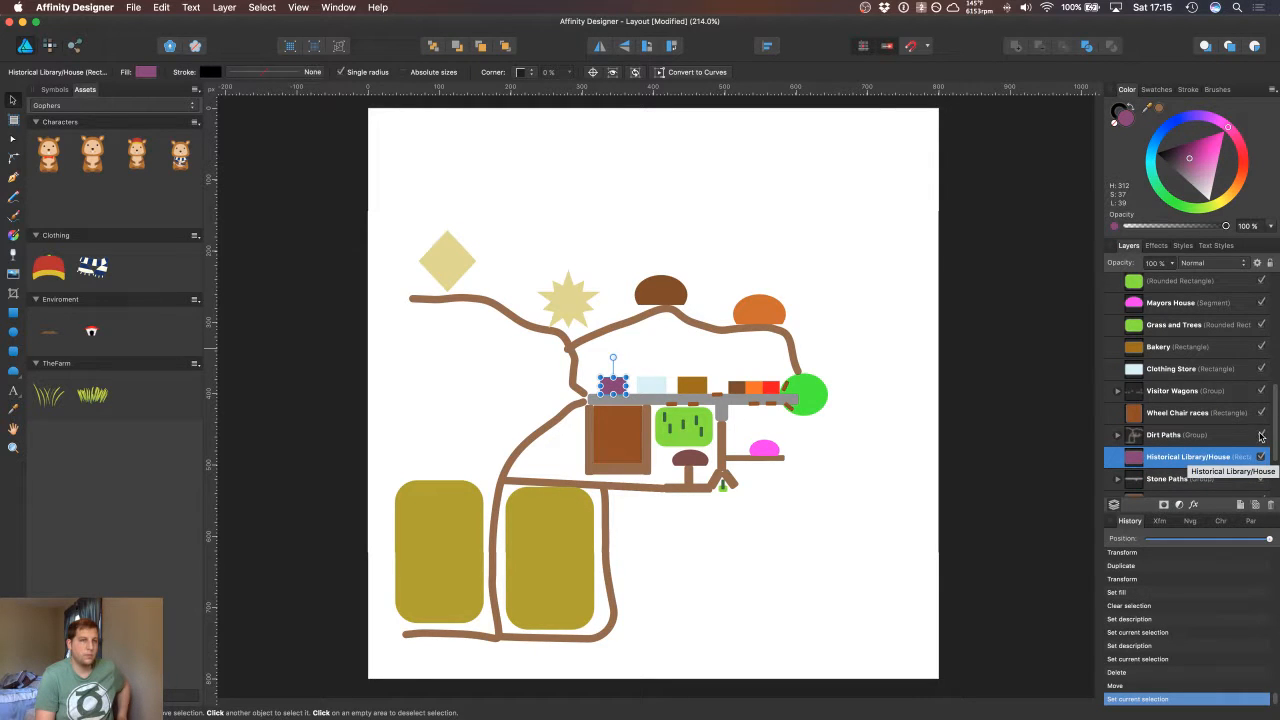
Step: Group the six dark green rounded rectangles that mark the trees and name the group "Trees"
scroll(1272, 430, up, 5)
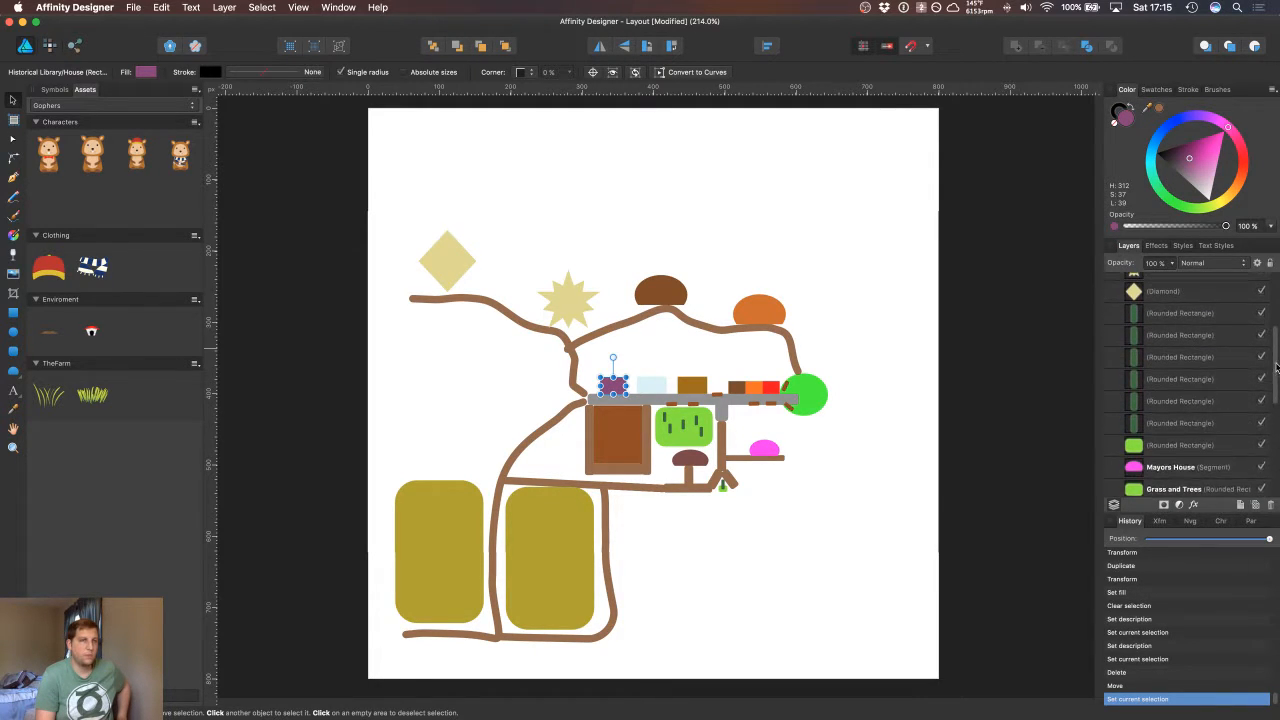
click(1256, 337)
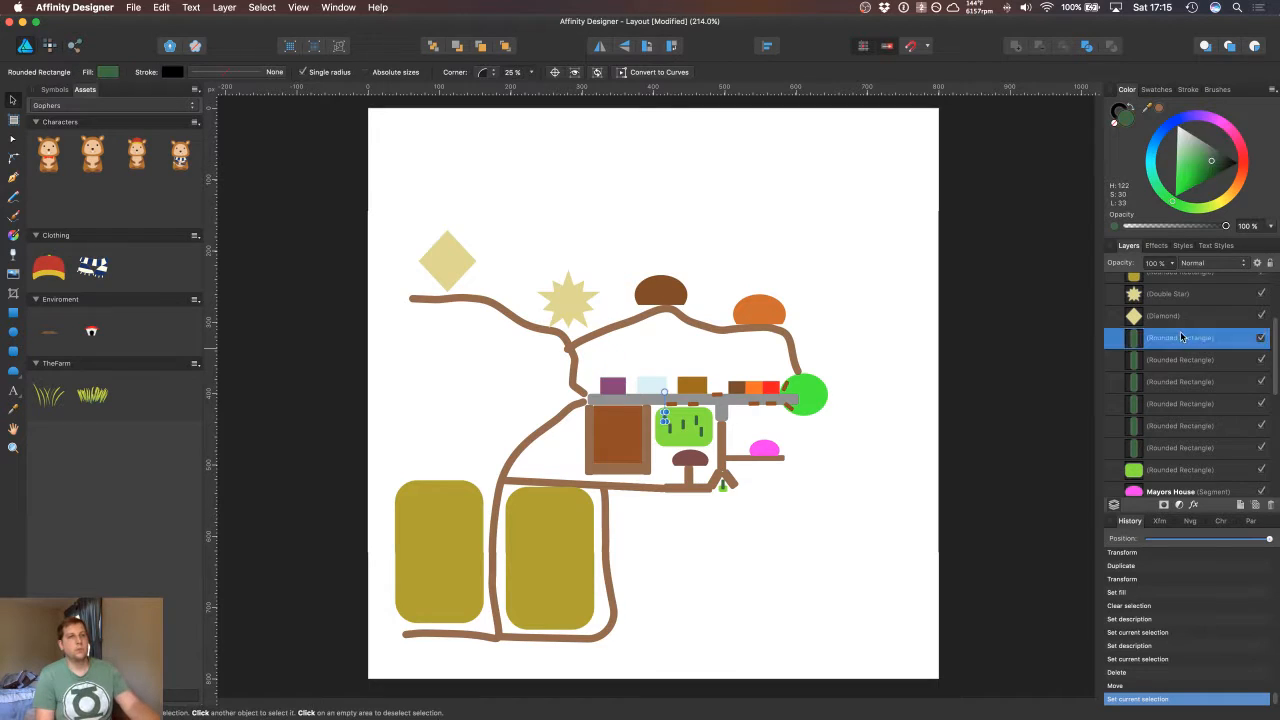
scroll(1272, 300, up, 5)
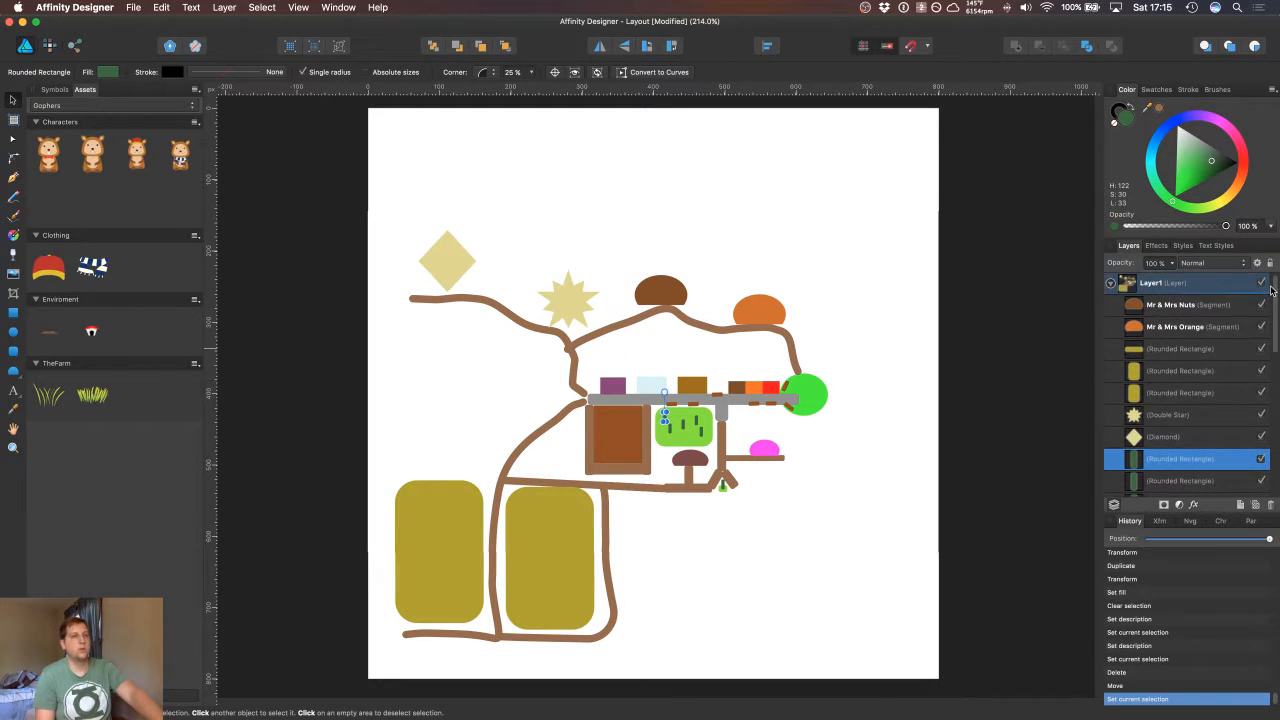
scroll(1260, 330, down, 5)
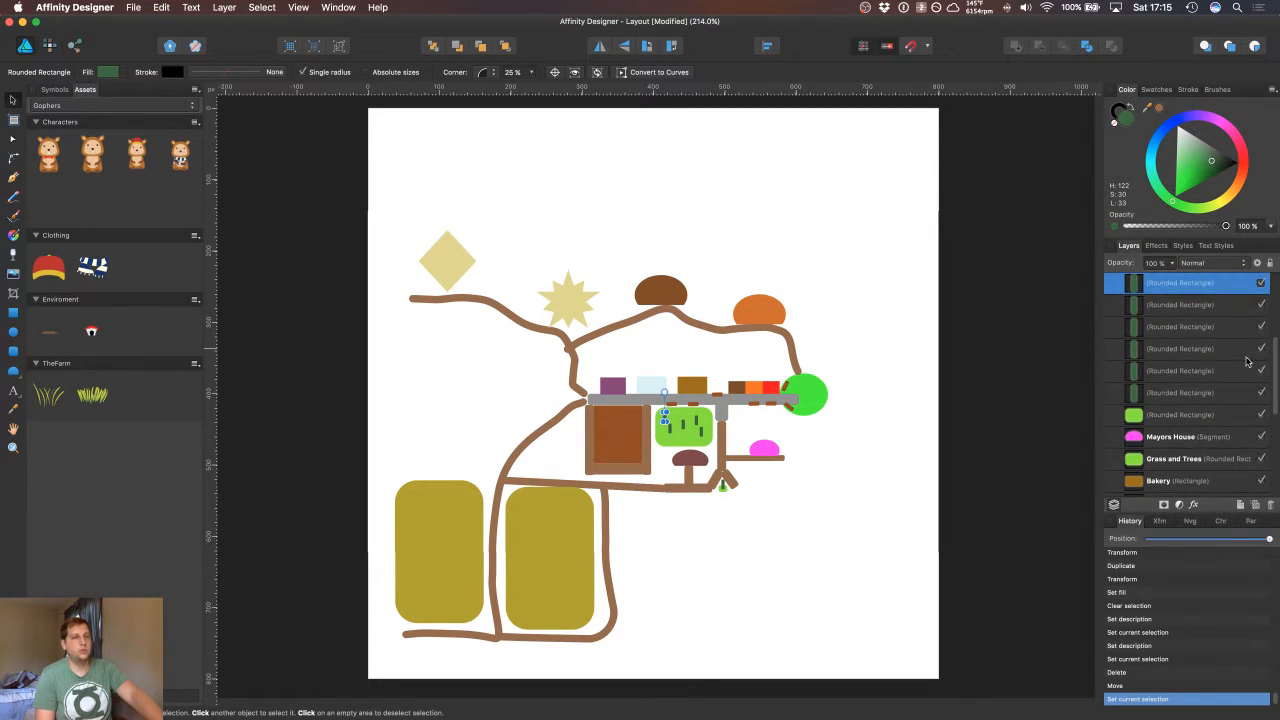
shift+click(1172, 394)
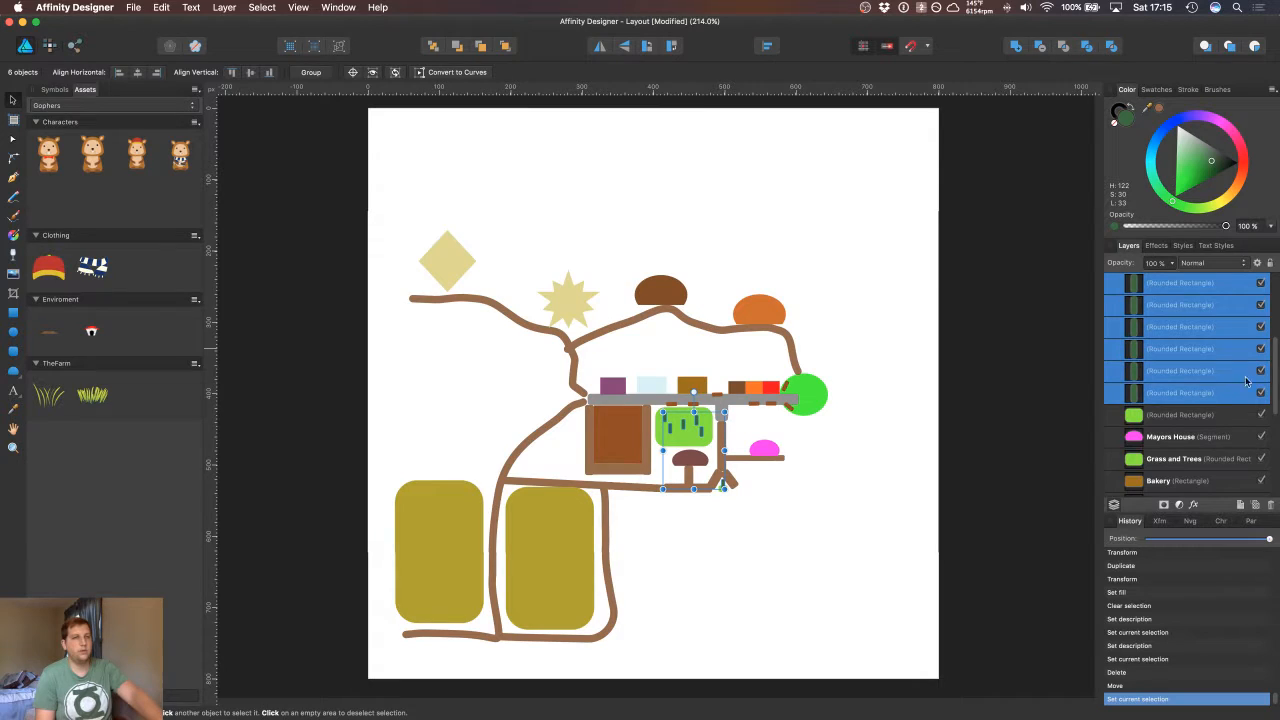
right_click(1180, 334)
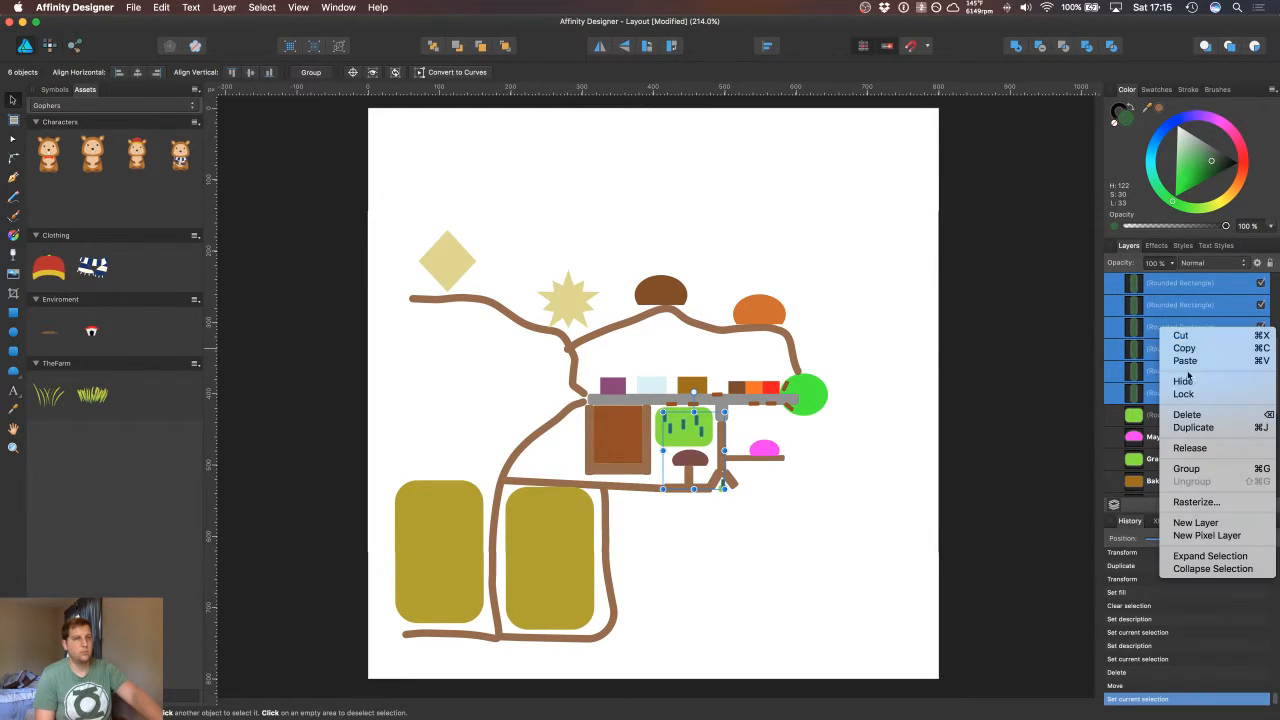
click(1186, 469)
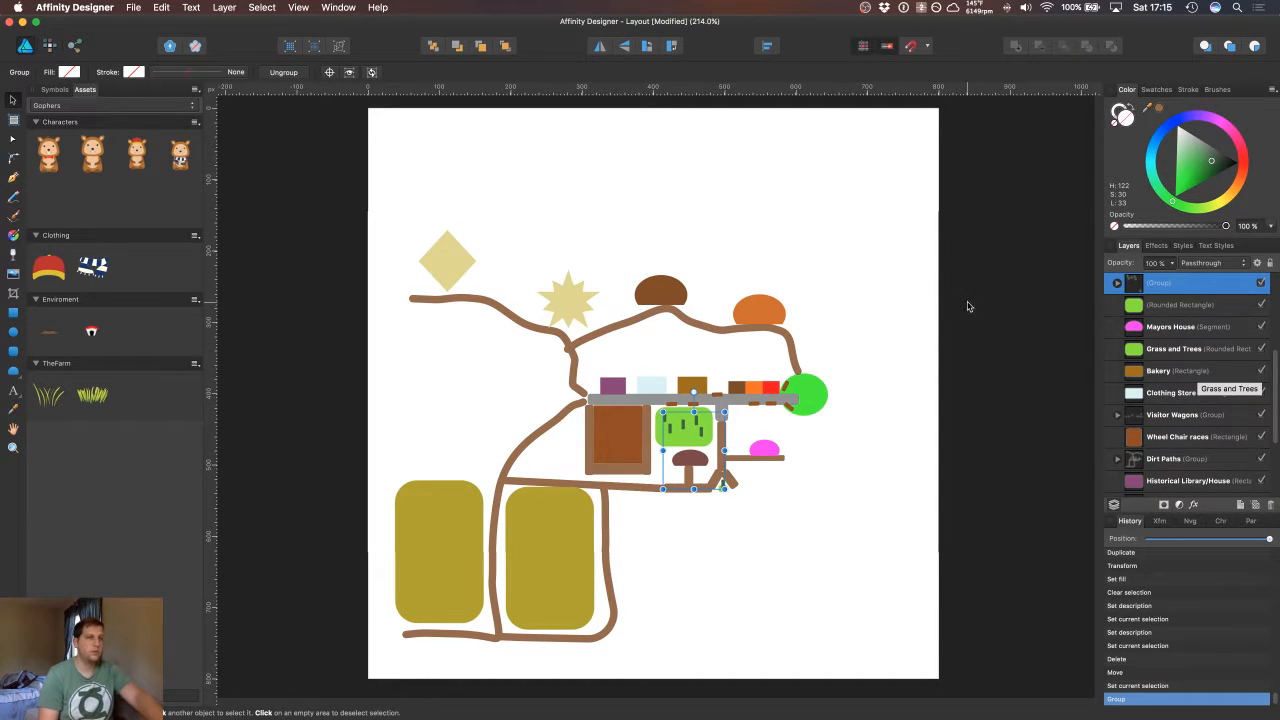
double_click(1160, 283)
text(Trees)
key(Return)
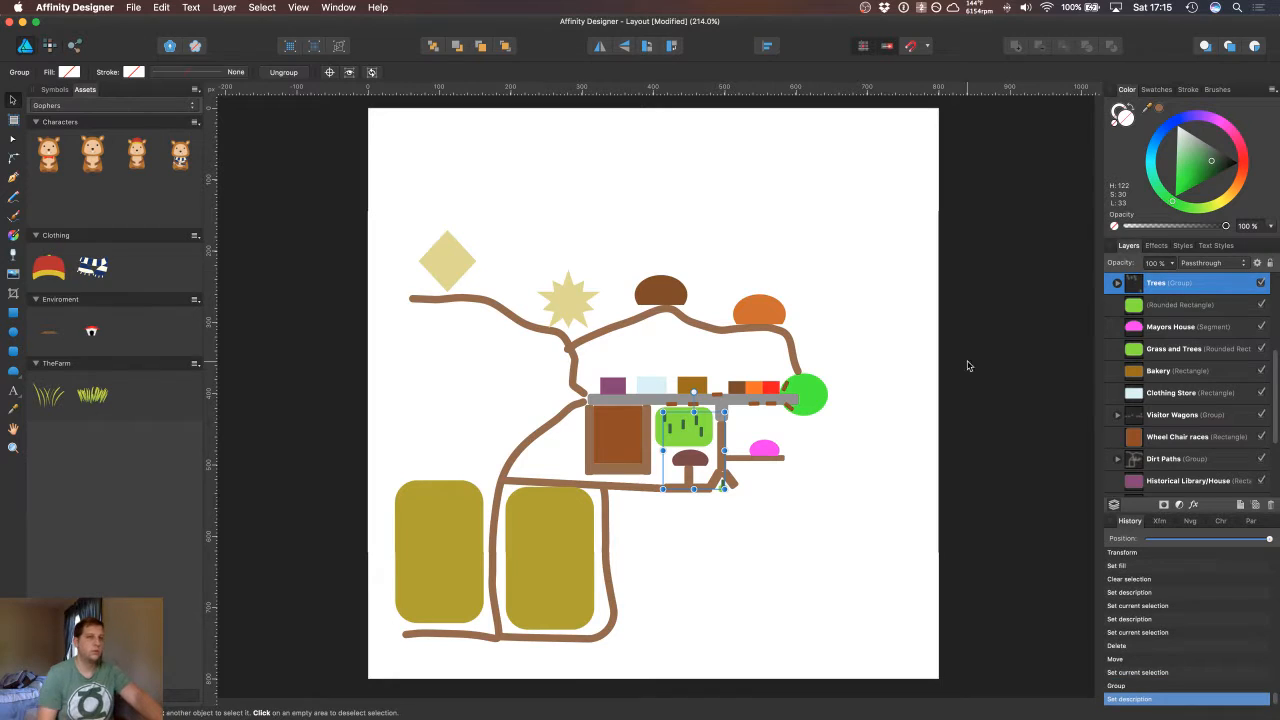
Step: Select the small unnamed light green rounded rectangle at the fork of the dirt path
click(1201, 307)
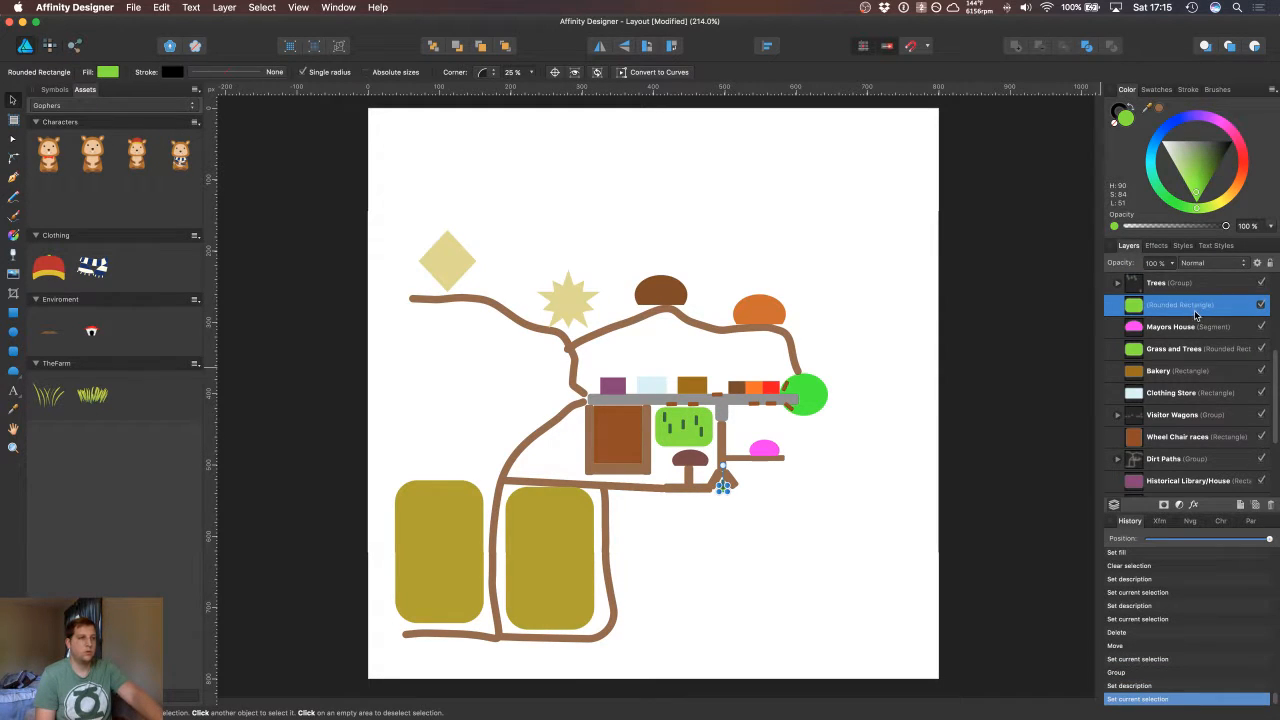
Step: Group the unnamed green rounded rectangle with the Grass and Trees shape and name the group "Grass"
click(1183, 349)
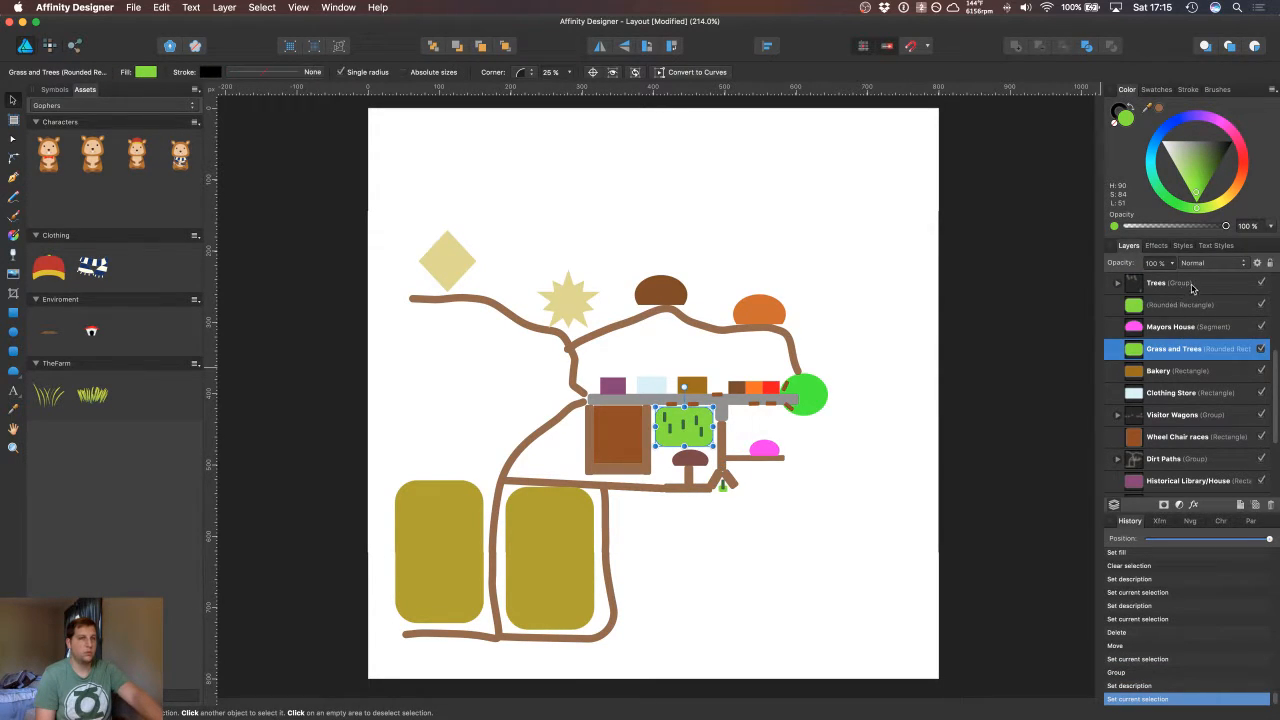
click(1178, 307)
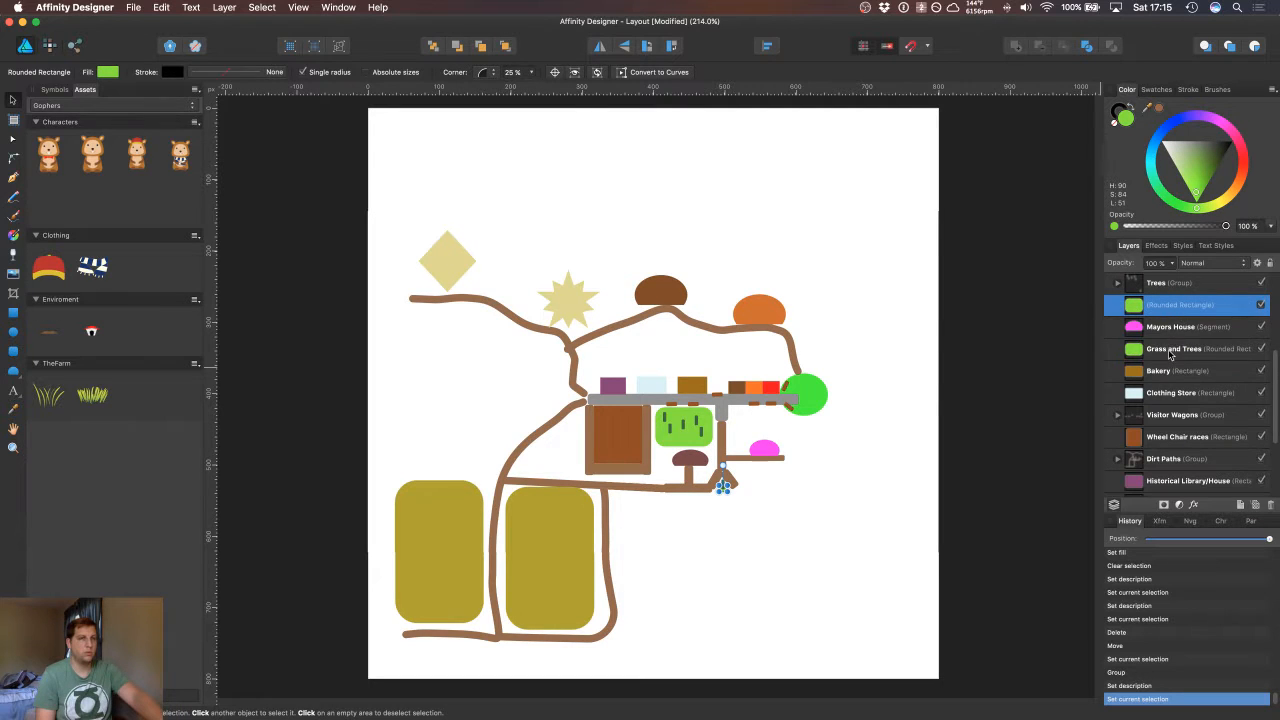
super+click(1170, 350)
right_click(1167, 310)
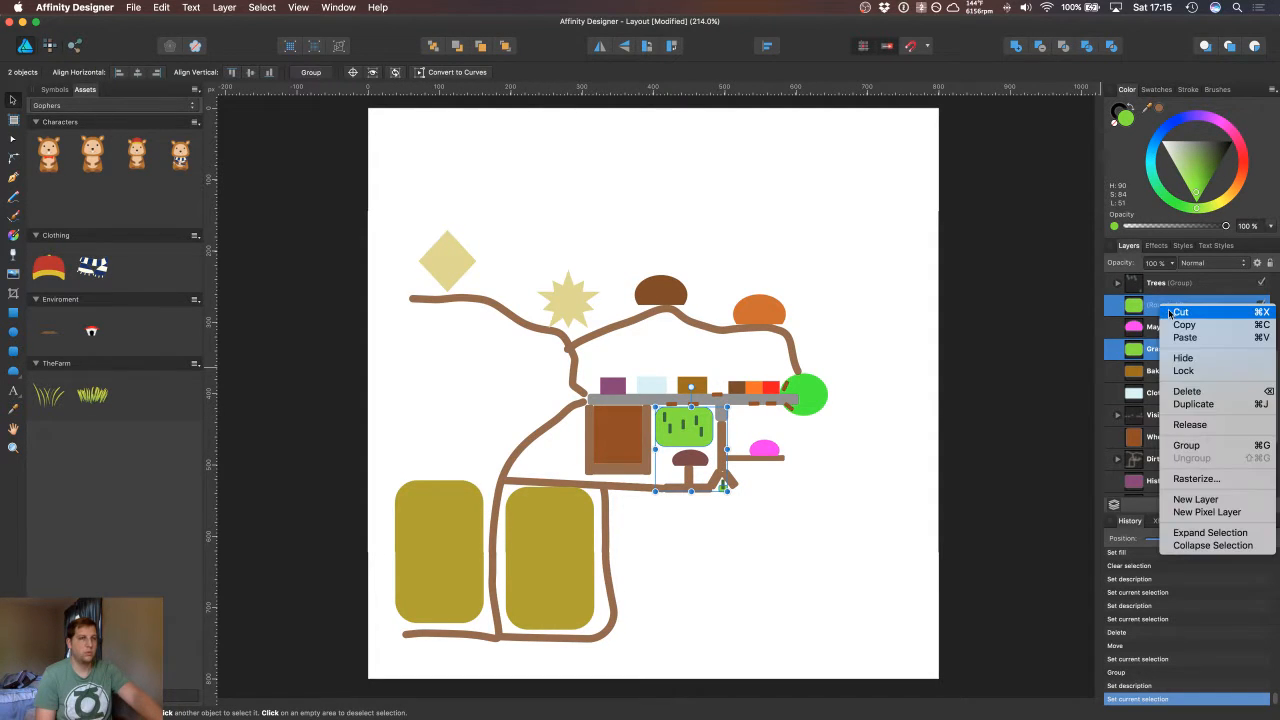
click(1190, 445)
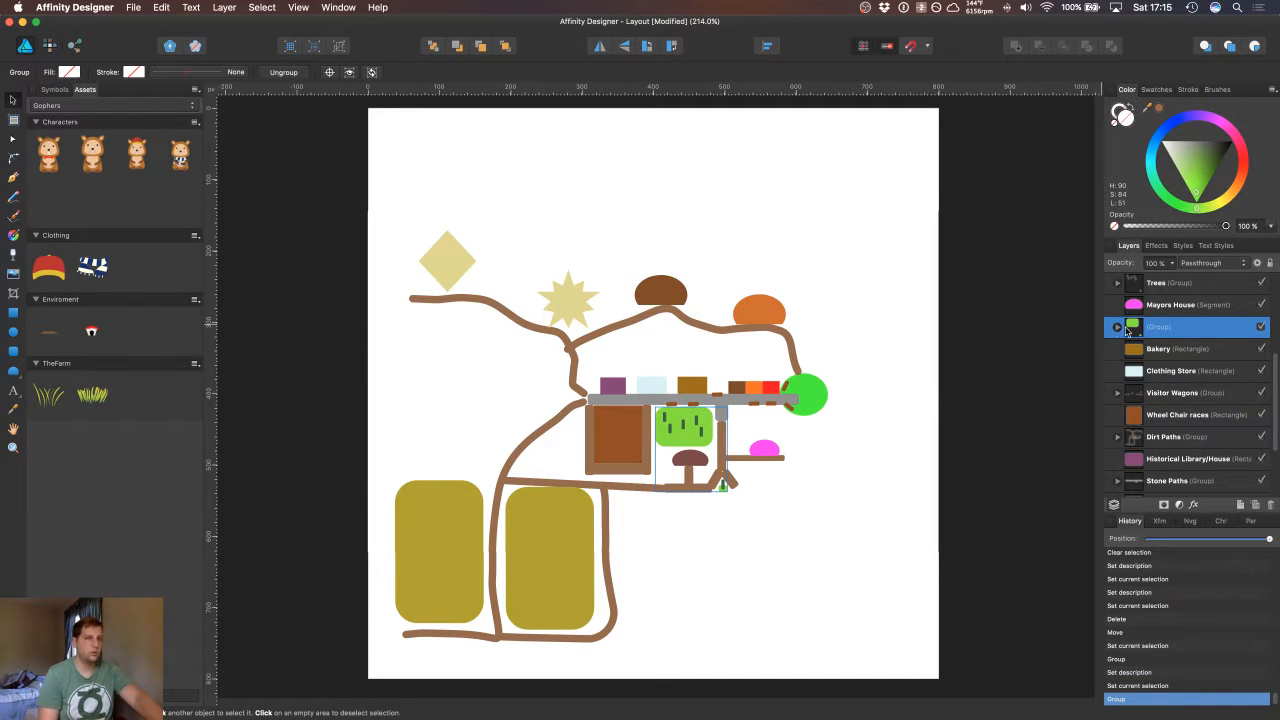
double_click(1158, 327)
text(Grass)
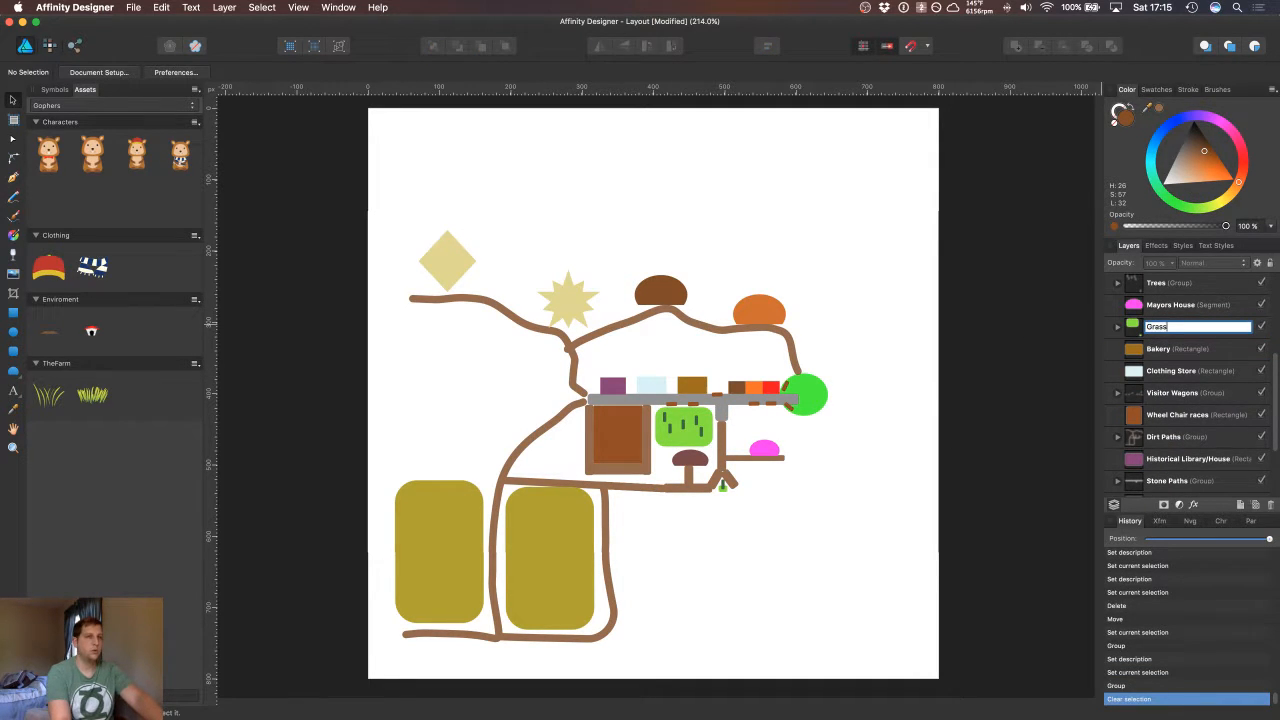
key(Return)
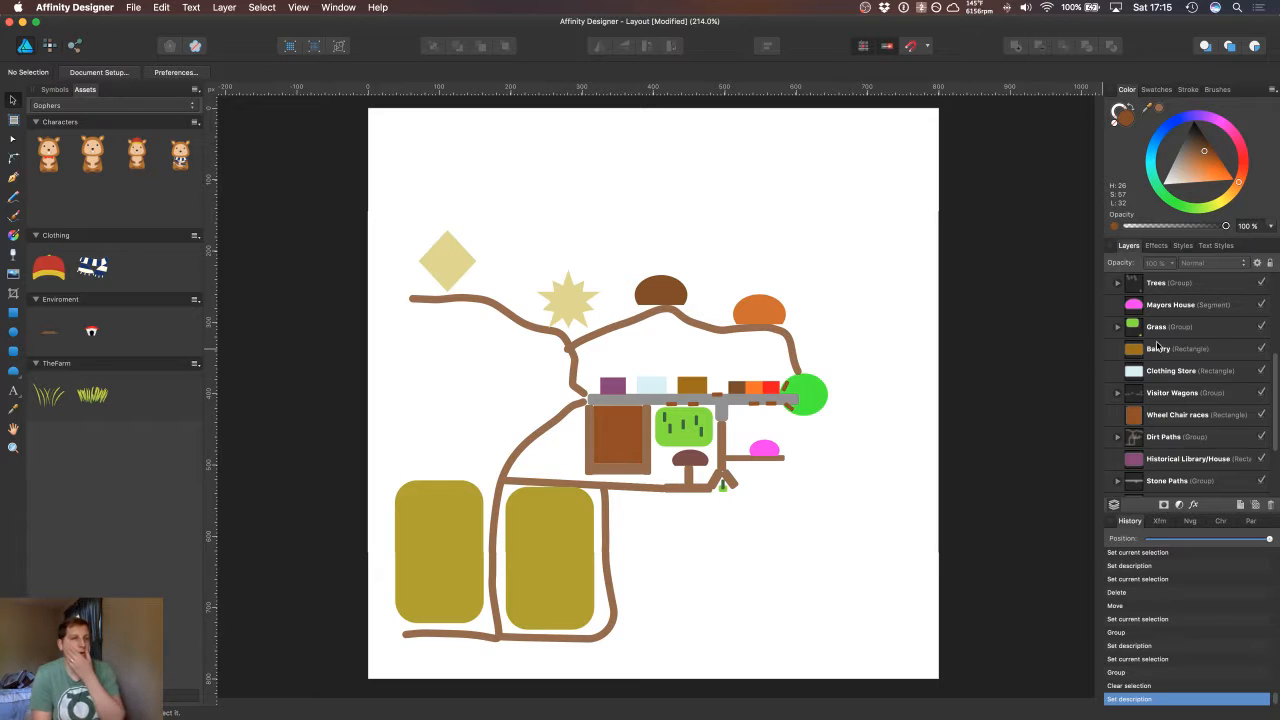
Step: Try to select the Mr & Mrs Nuts, Mr & Mrs Orange, Mayors House and Grandpa's House layers together
scroll(1278, 344, up, 3)
scroll(1278, 344, up, 5)
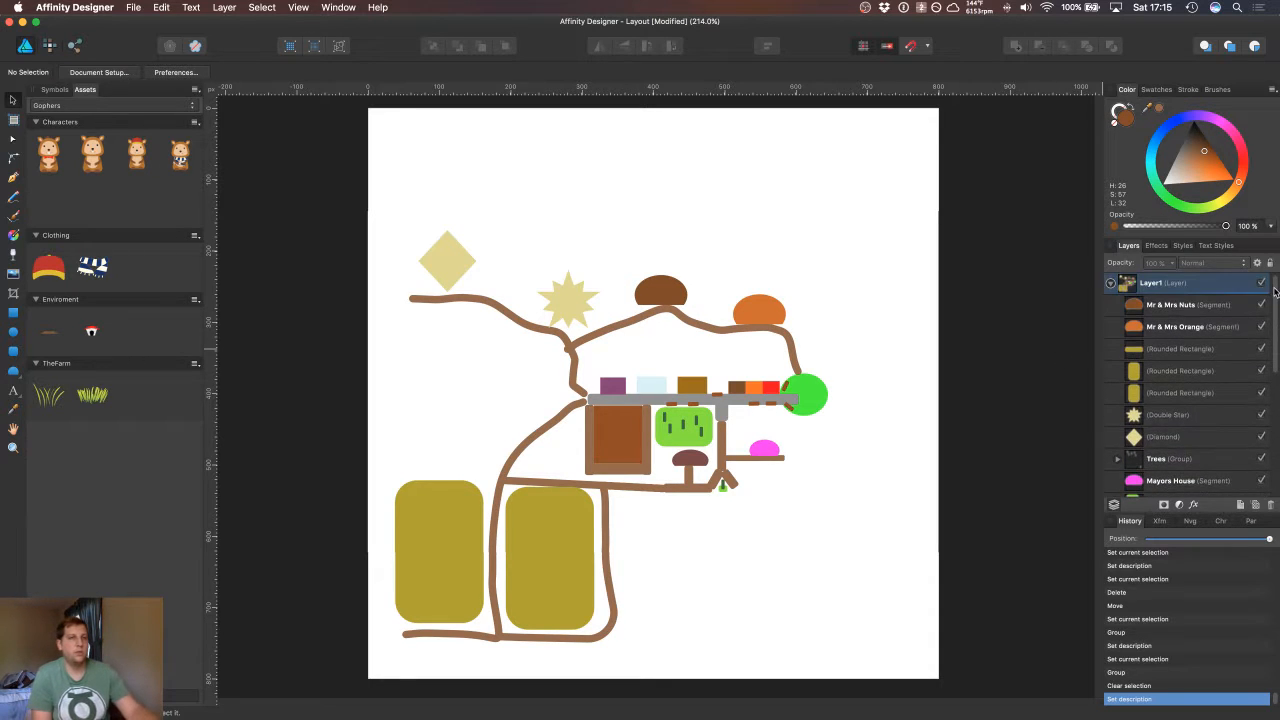
click(1167, 305)
shift+click(1167, 327)
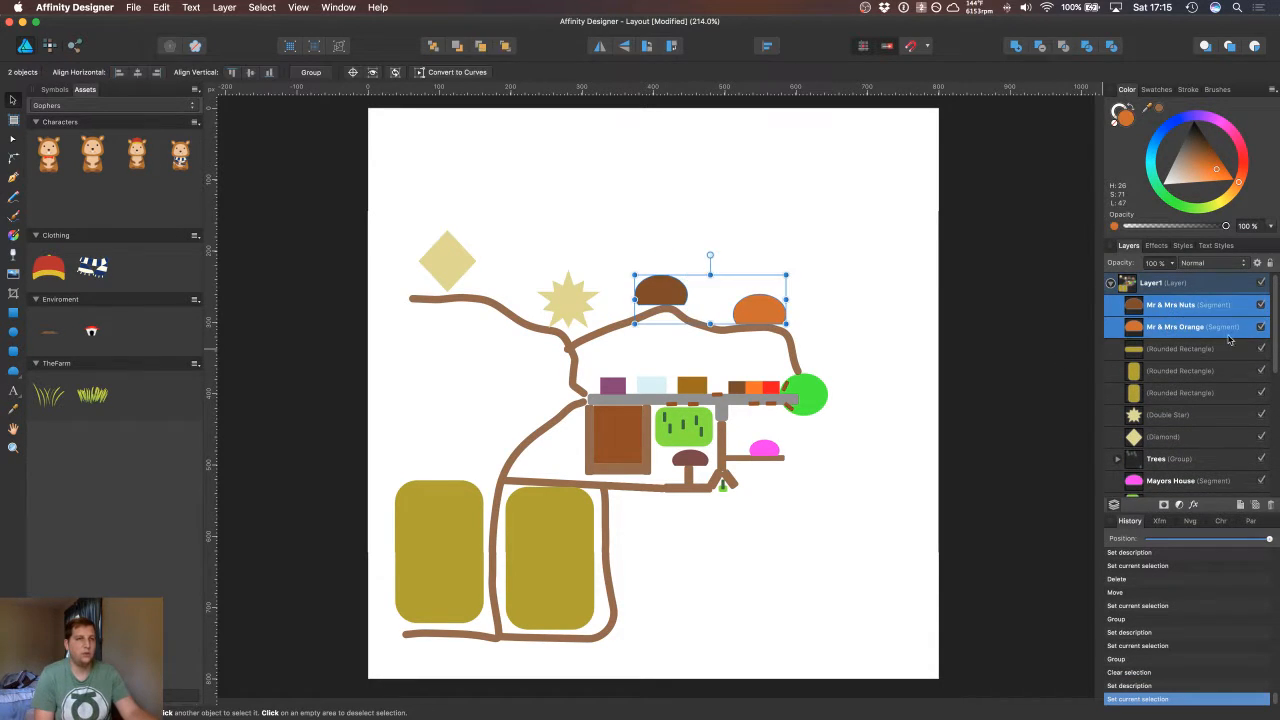
scroll(1276, 382, down, 5)
super+click(1198, 355)
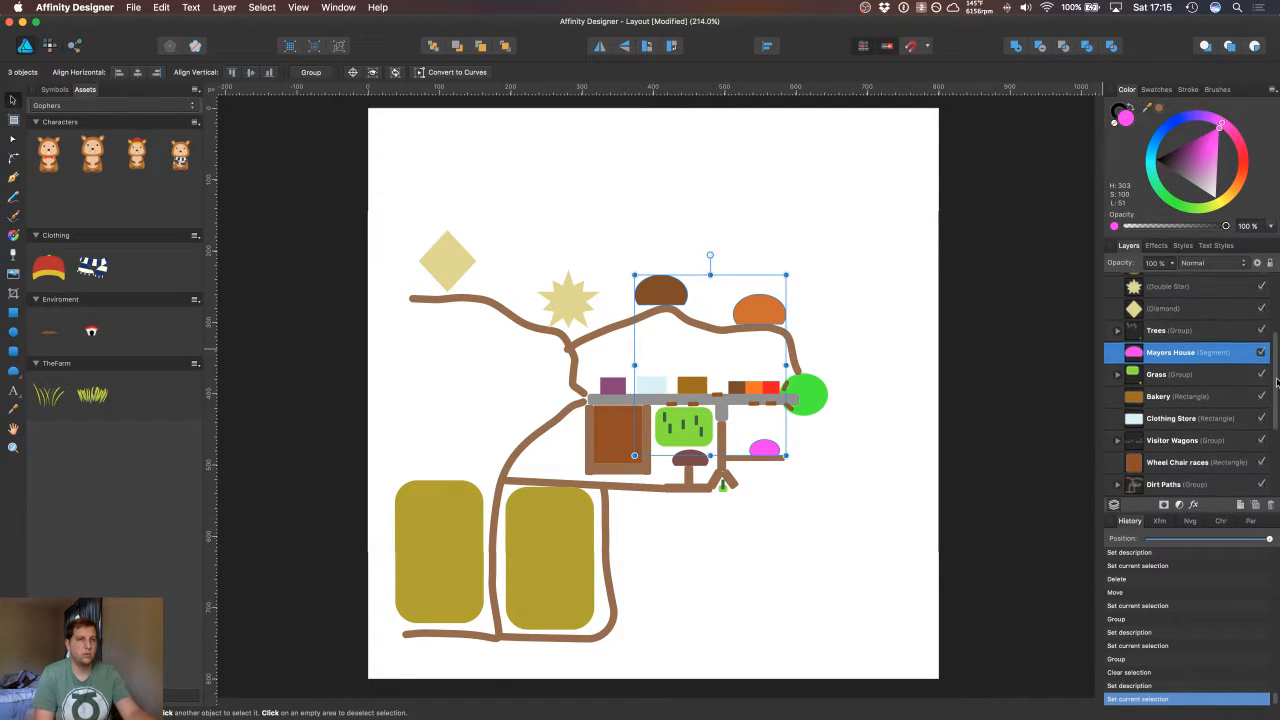
scroll(1222, 432, down, 4)
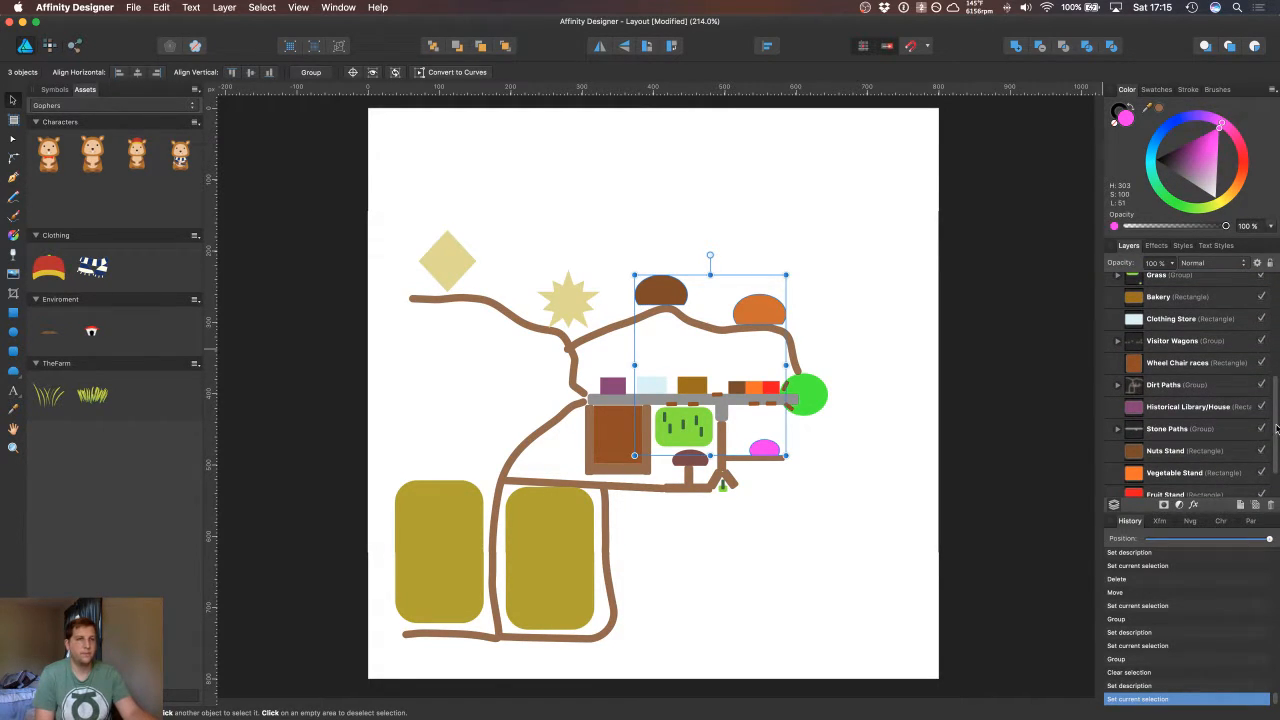
scroll(1274, 440, down, 2)
click(1176, 484)
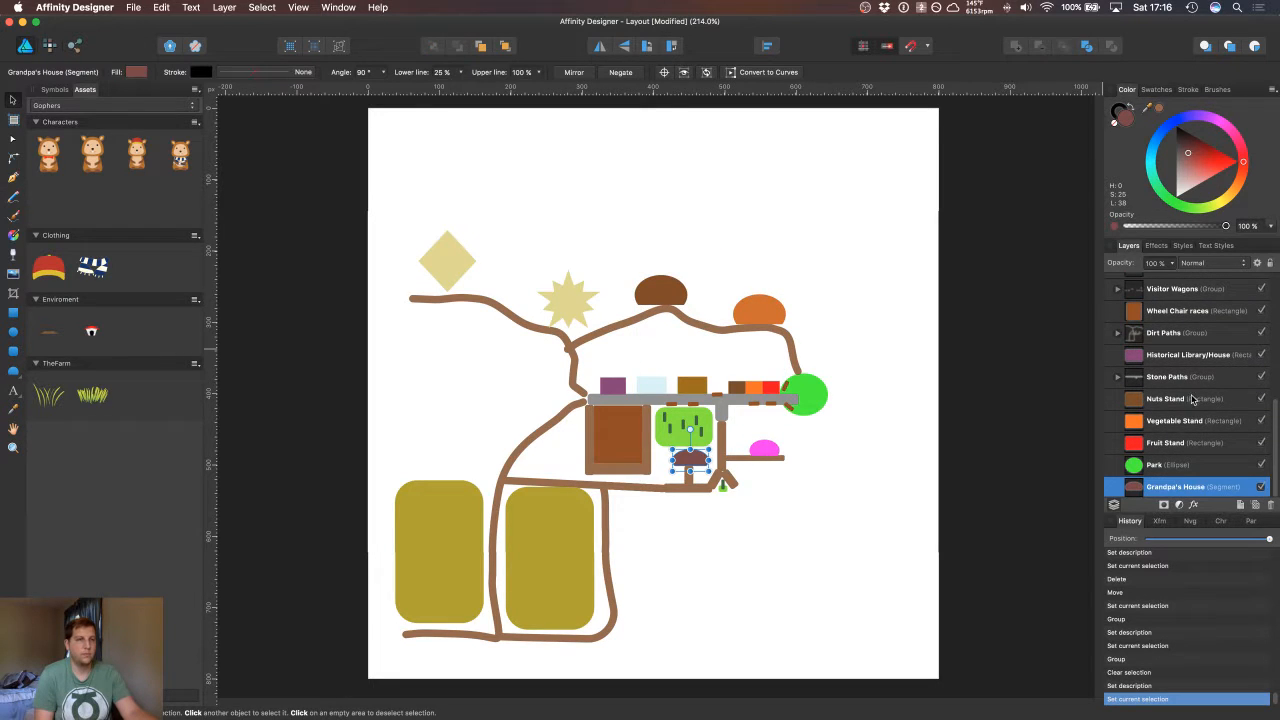
drag(1274, 422, 1279, 452)
click(1179, 361)
scroll(1261, 309, up, 6)
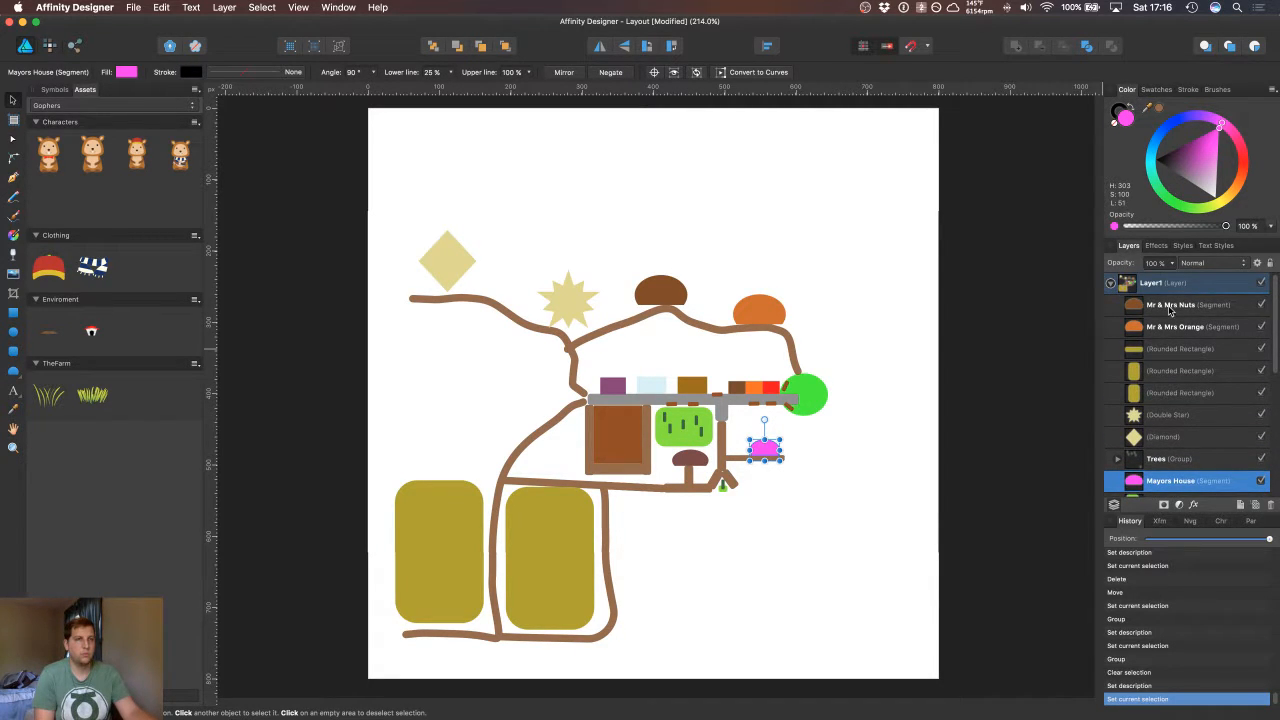
click(1169, 308)
click(1173, 328)
click(1169, 308)
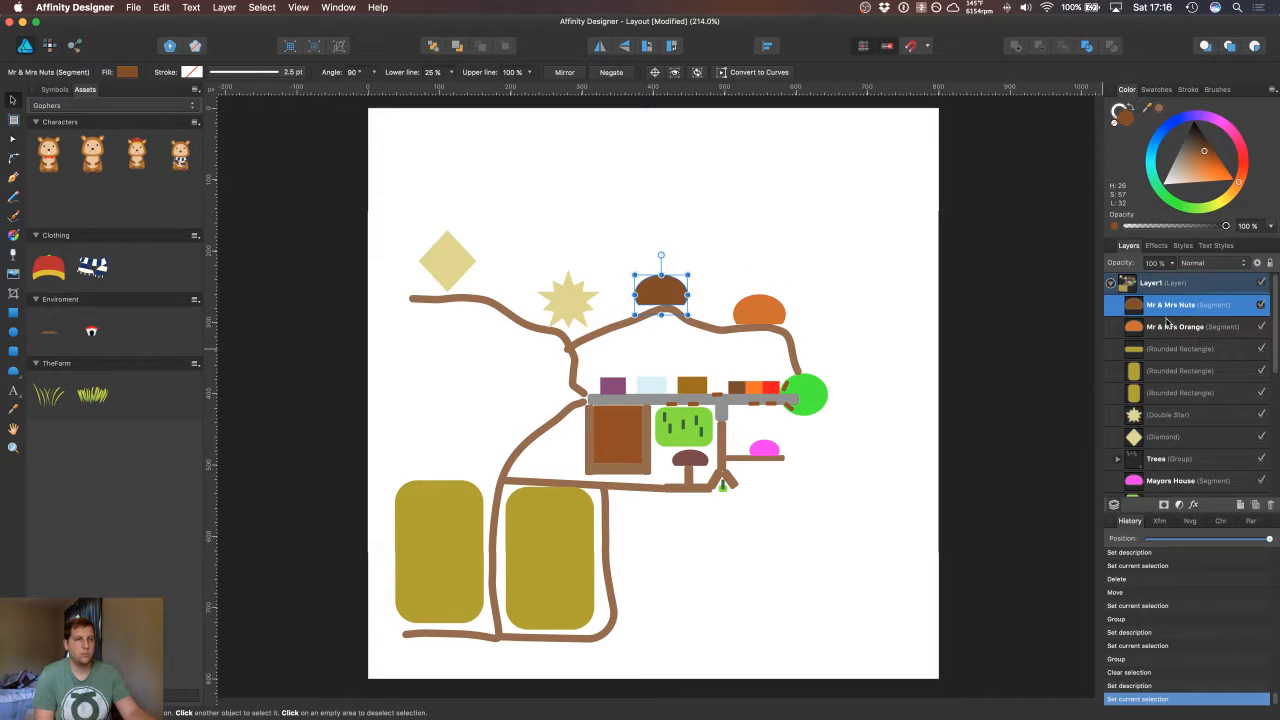
click(1171, 327)
click(1169, 306)
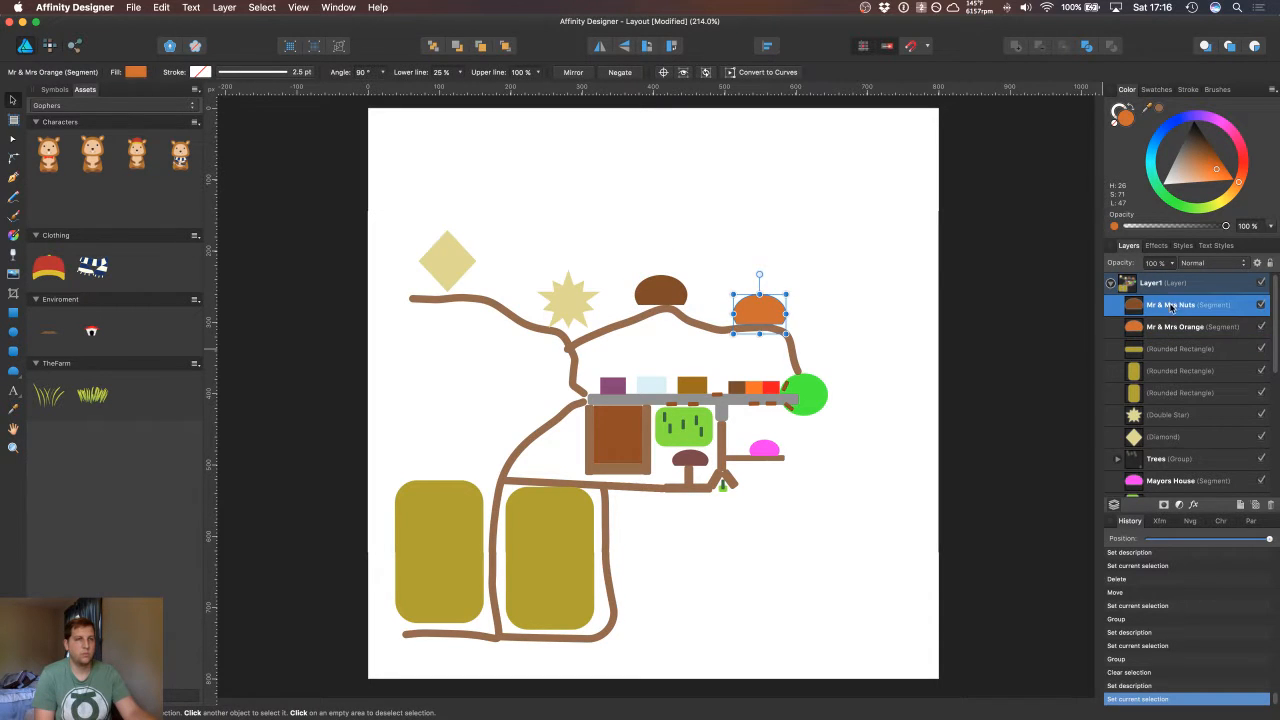
click(903, 480)
drag(877, 500, 873, 513)
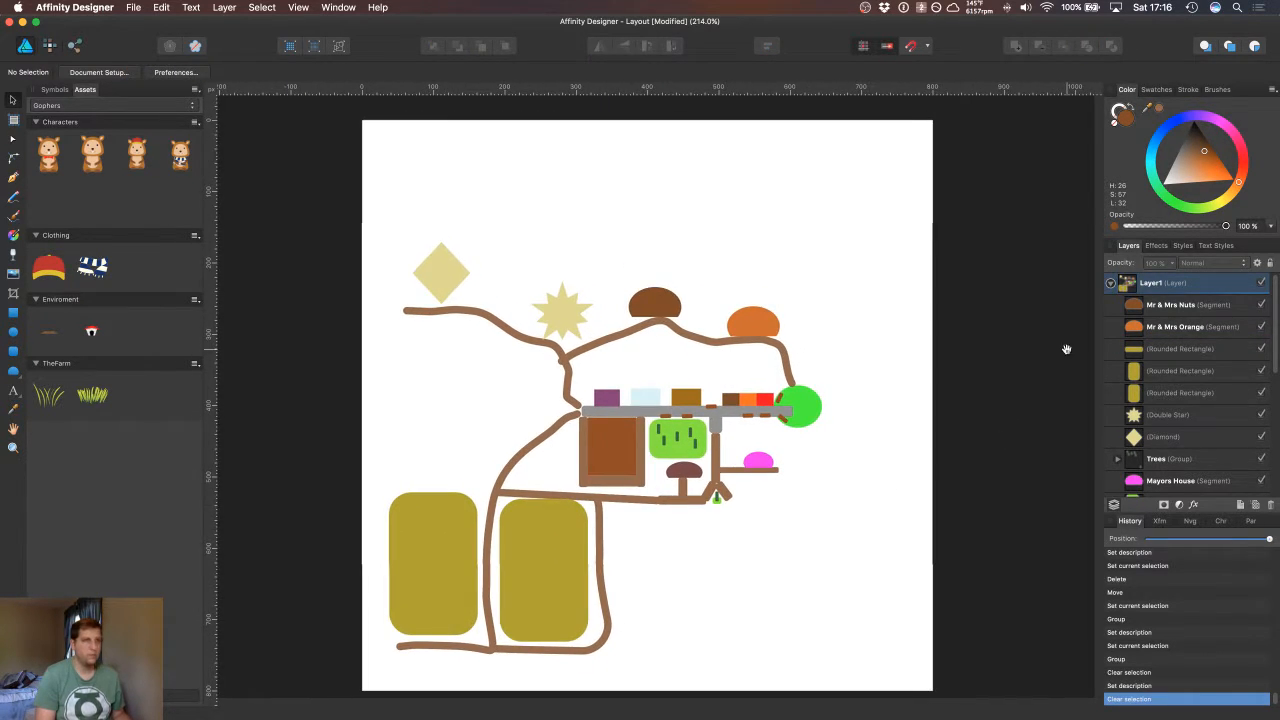
click(1168, 307)
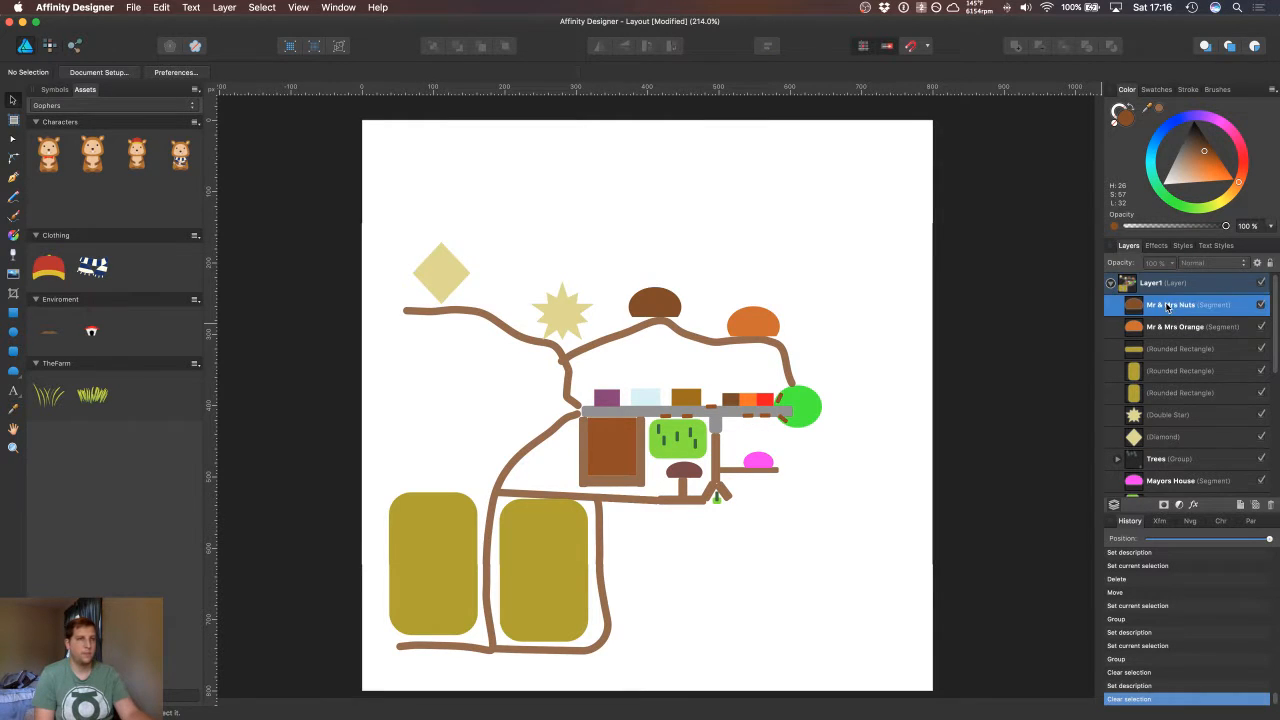
click(1188, 328)
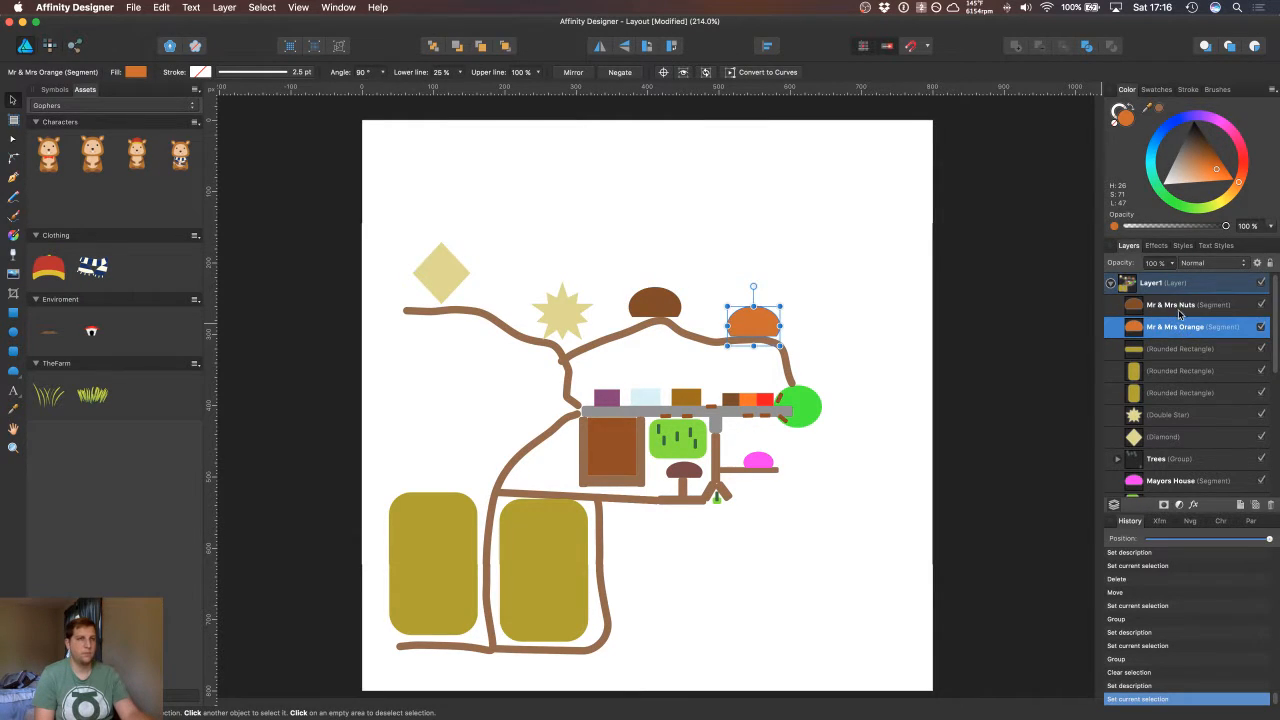
click(1180, 310)
click(1180, 330)
click(1178, 310)
click(1177, 330)
click(1116, 349)
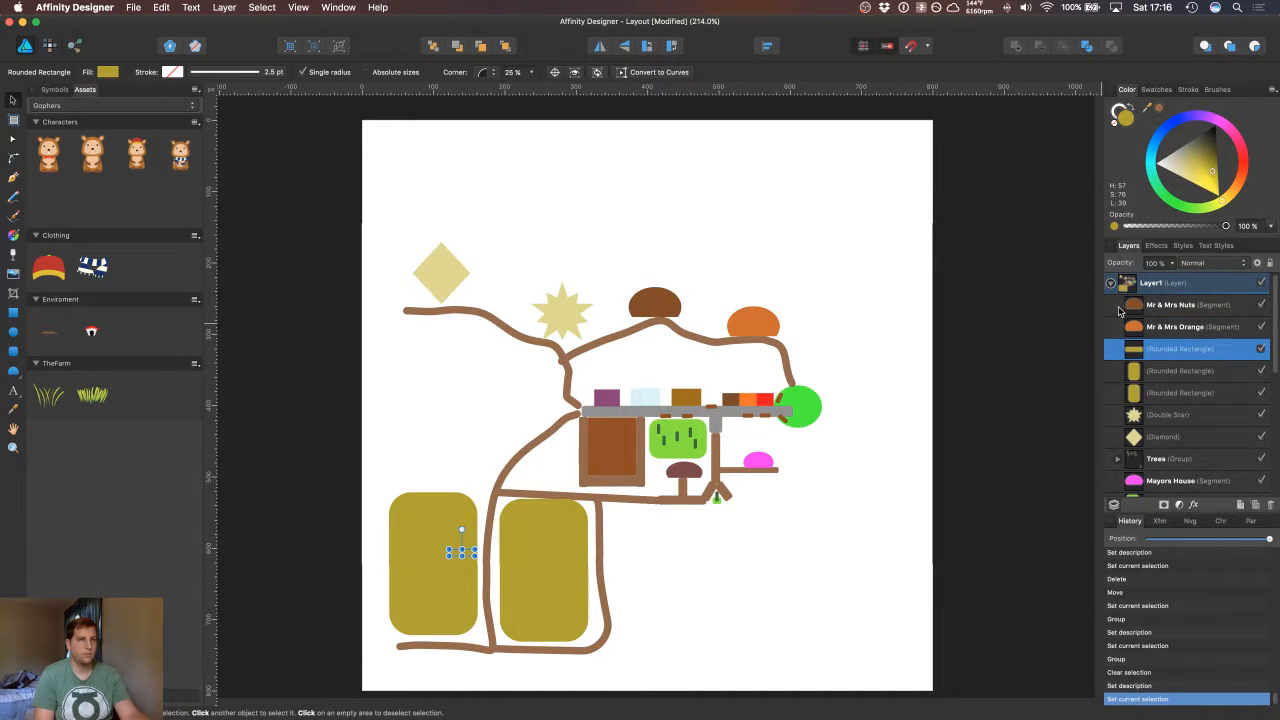
click(1118, 310)
click(1116, 328)
Step: Group the Mr & Mrs Nuts, Mr & Mrs Orange, Mayors House and Grandpa's House layers
click(1116, 313)
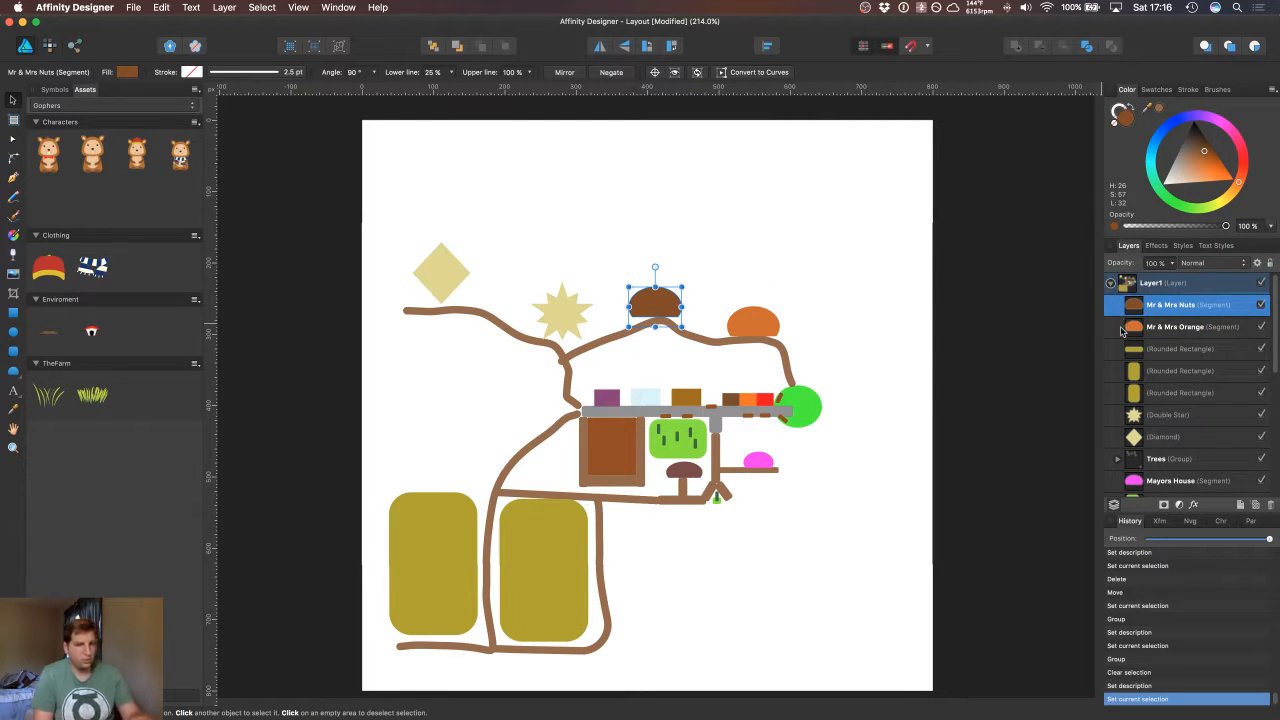
shift+click(1119, 330)
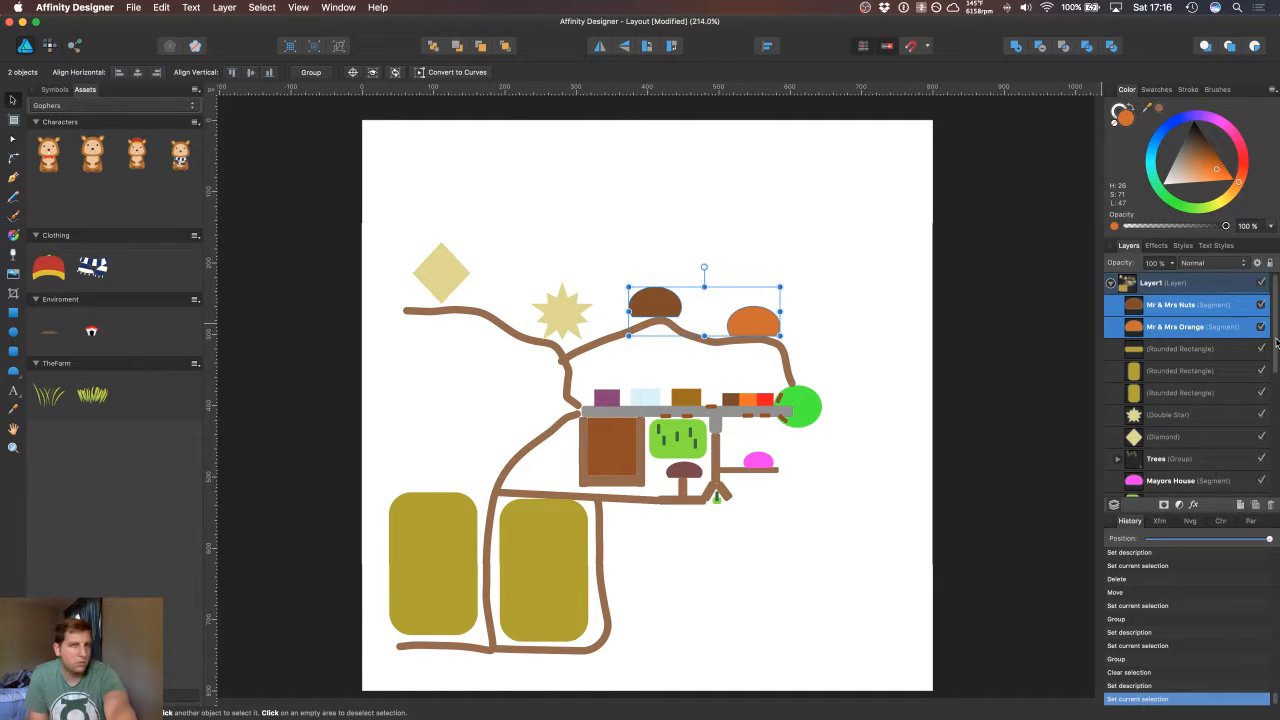
drag(1276, 347, 1273, 355)
super+click(1168, 444)
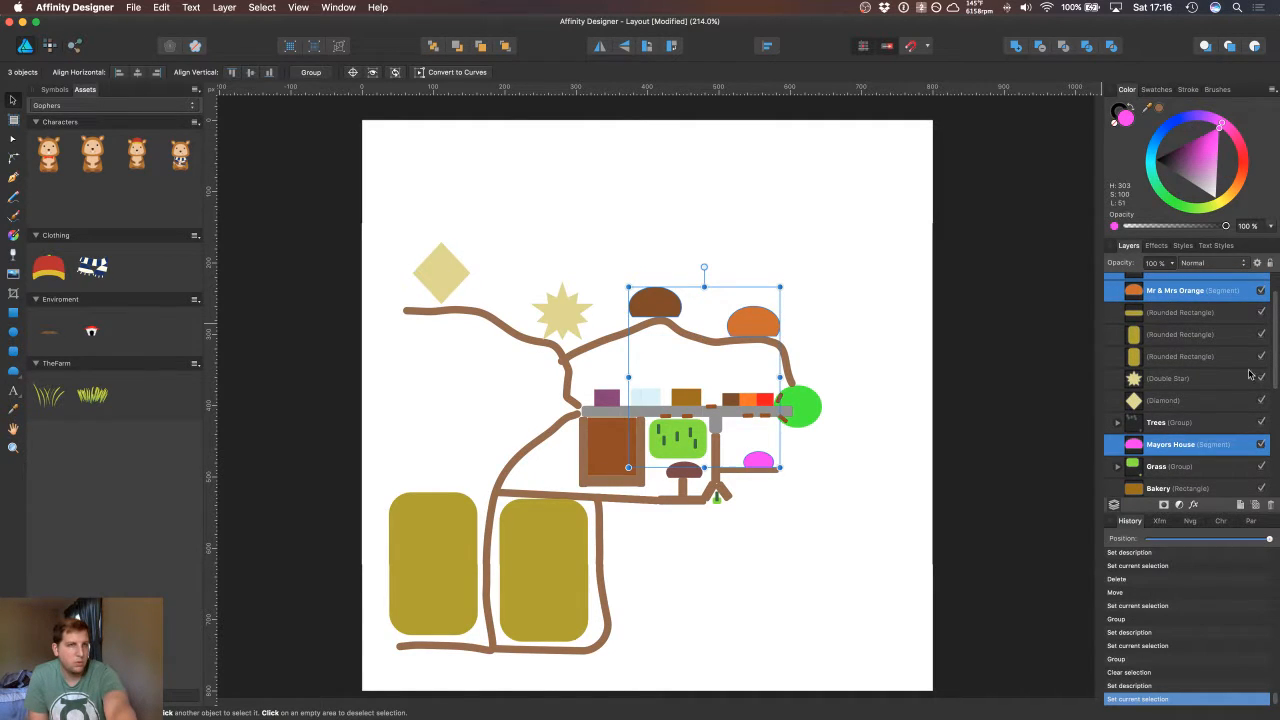
scroll(1276, 357, down, 3)
scroll(1277, 476, down, 2)
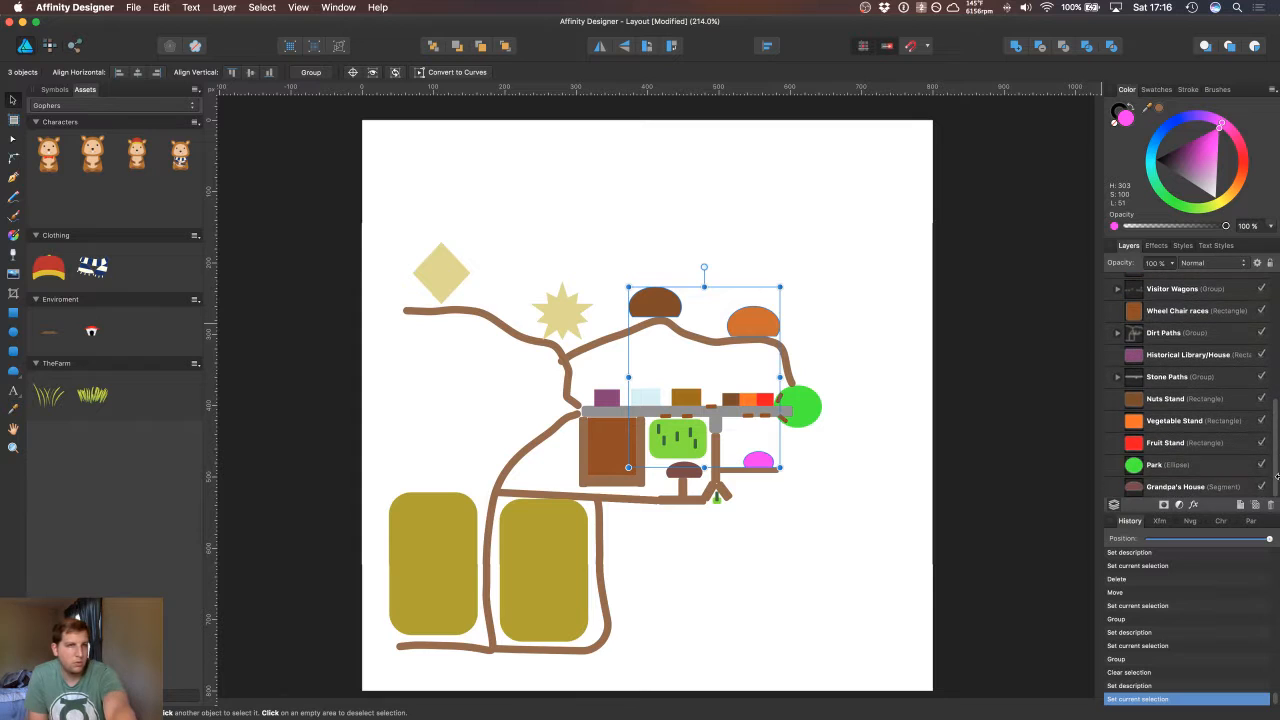
super+click(1177, 486)
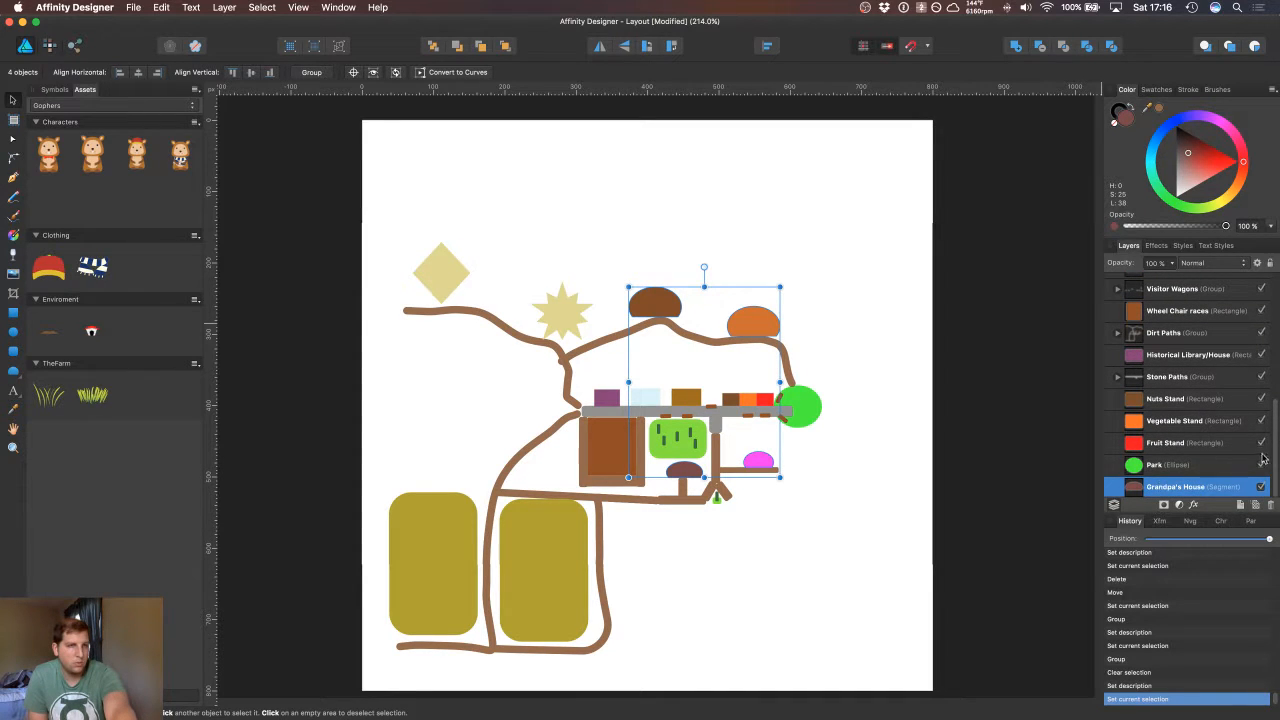
right_click(1157, 490)
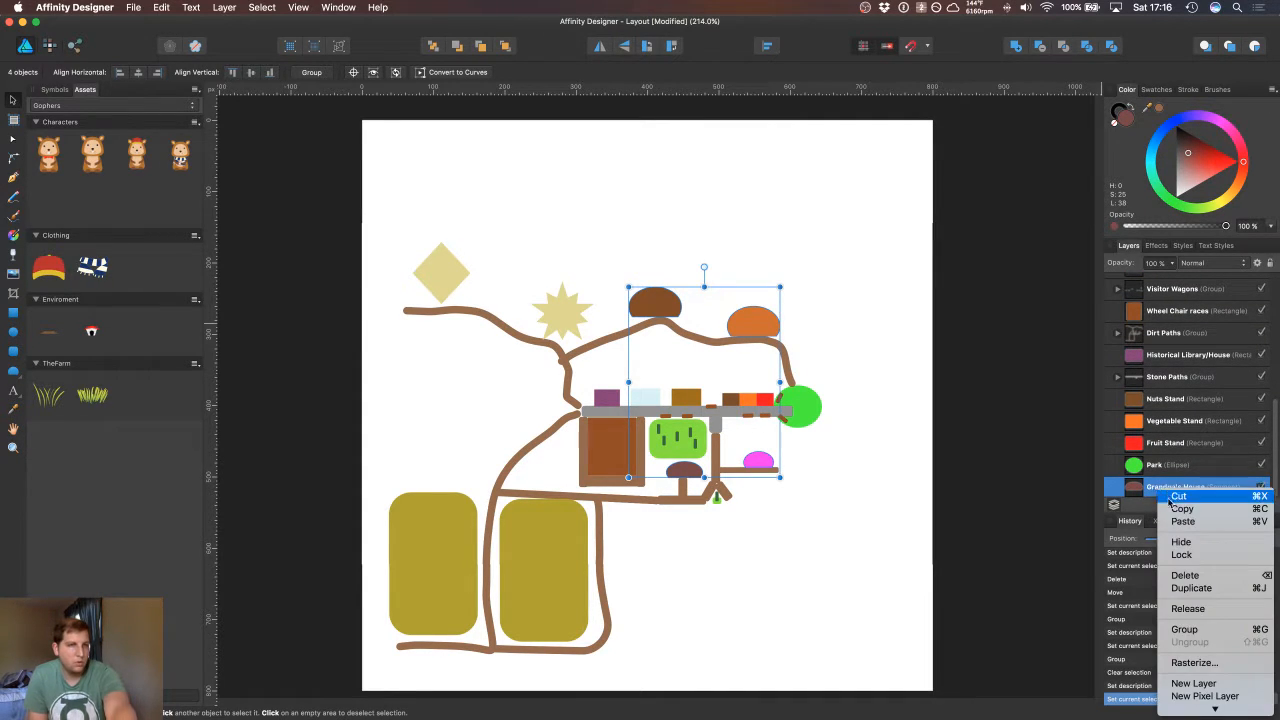
key(Escape)
key(super+g)
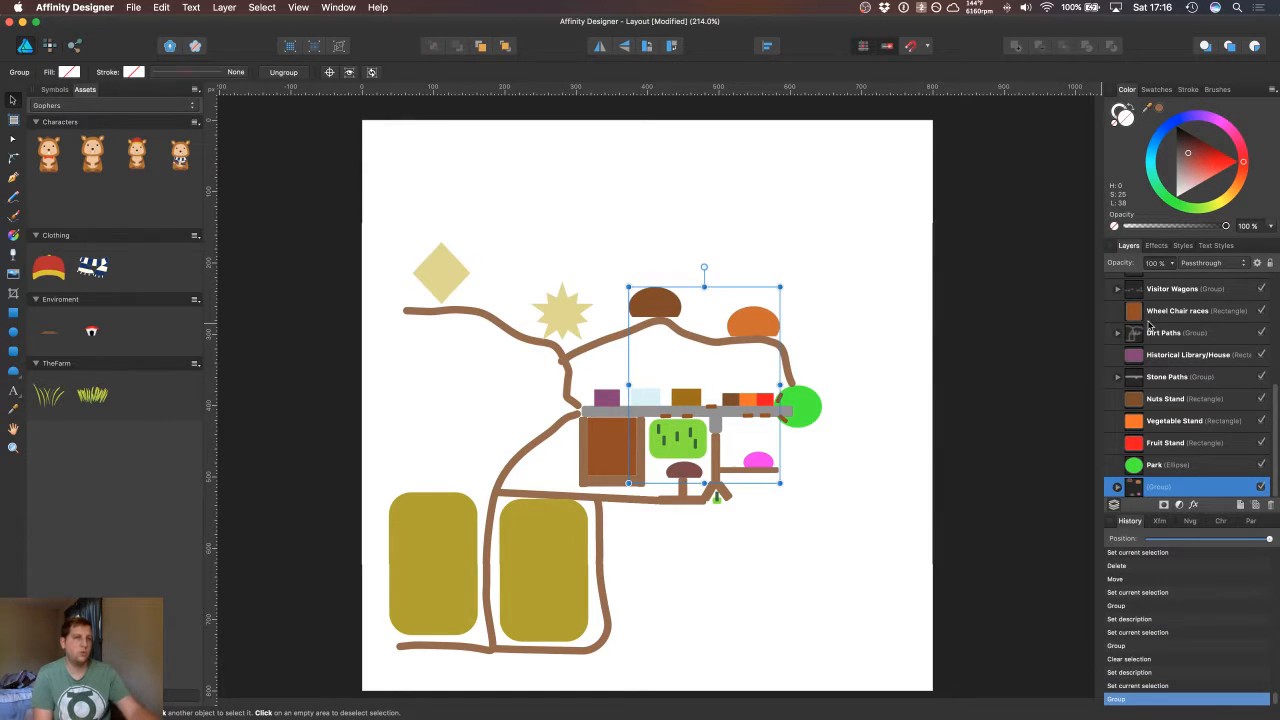
Step: Name the new group of four house shapes "Houses"
double_click(1157, 485)
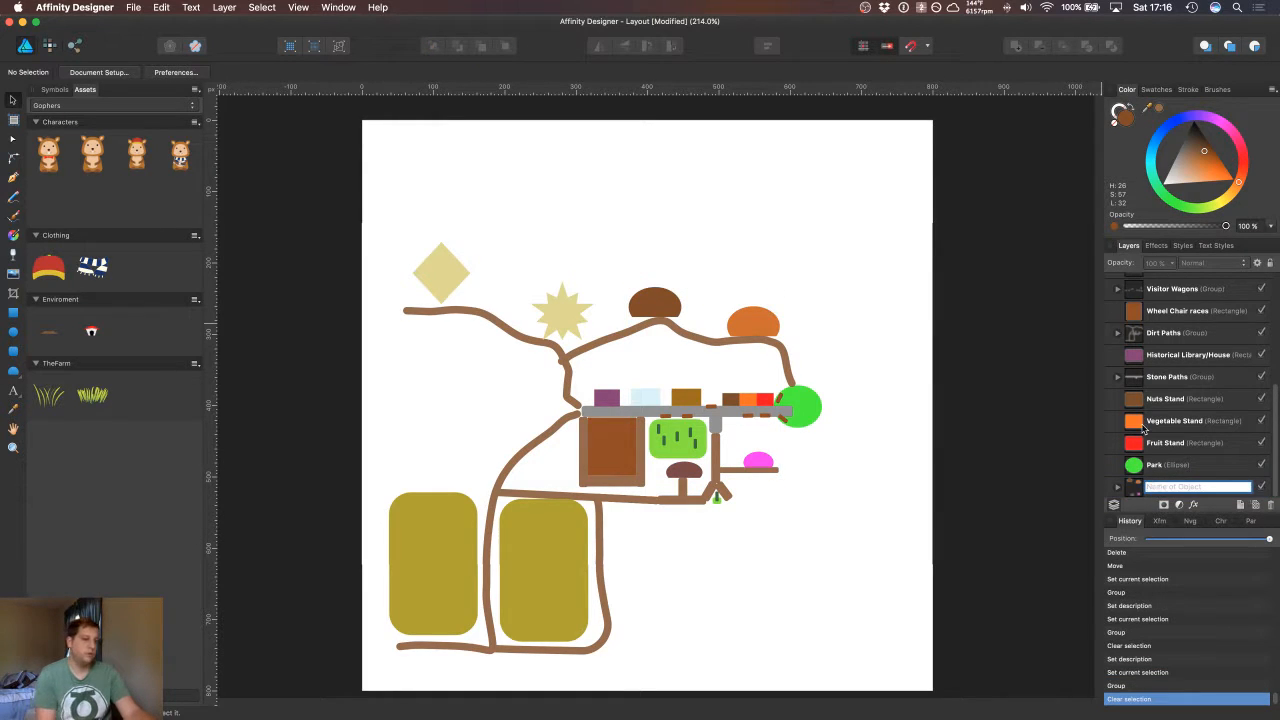
text(Ho)
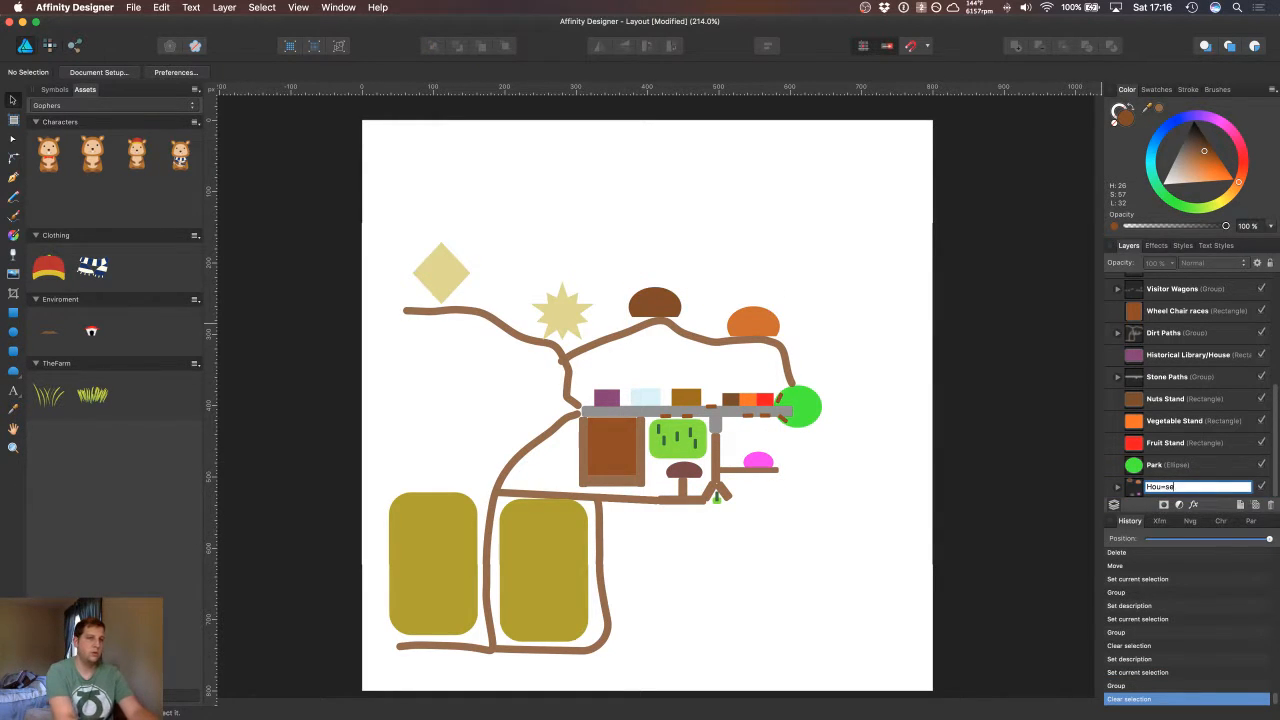
text(uses\)
key(Return)
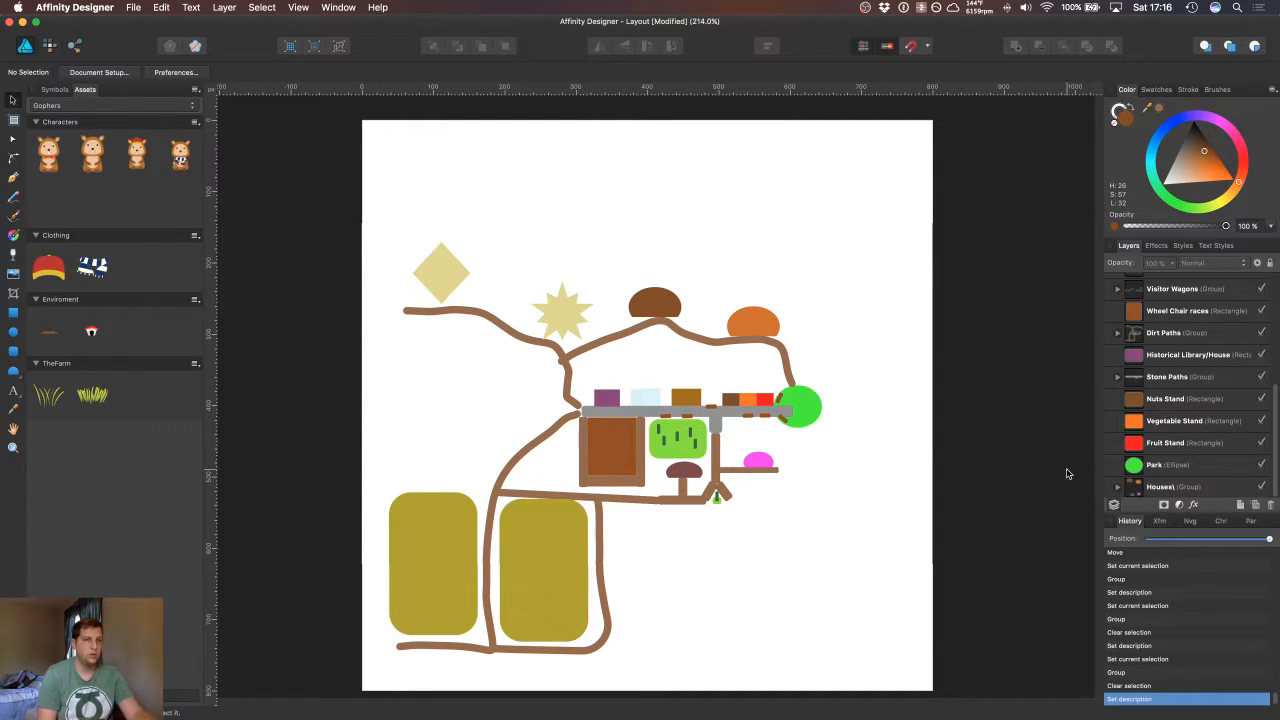
click(1168, 489)
double_click(1171, 489)
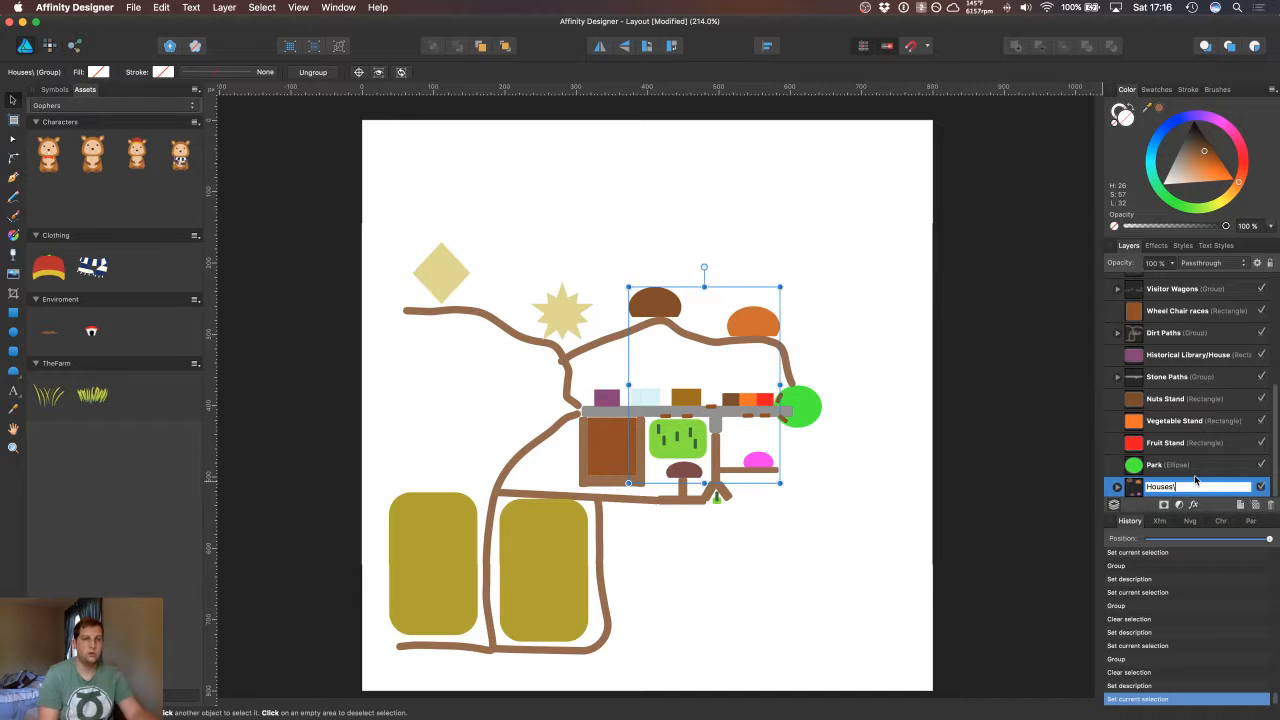
key(BackSpace)
key(Return)
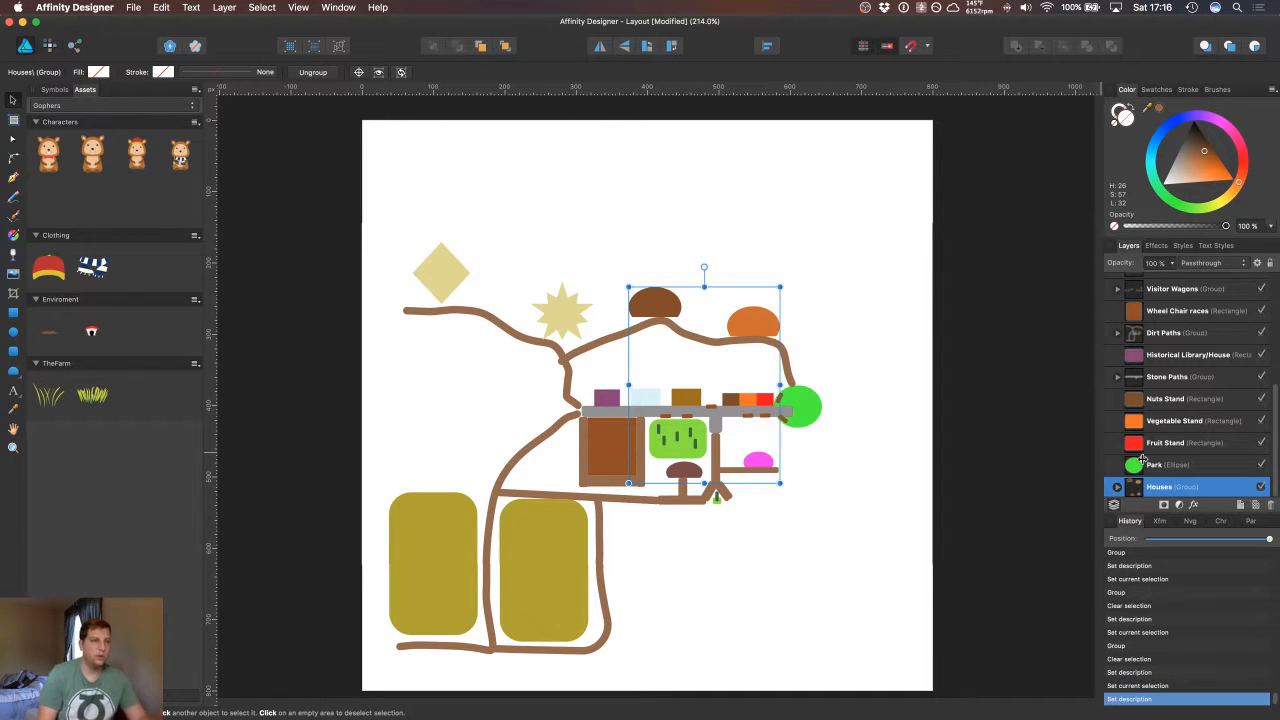
Step: Rename the diamond layer as "Broken Down Barn"
click(1215, 420)
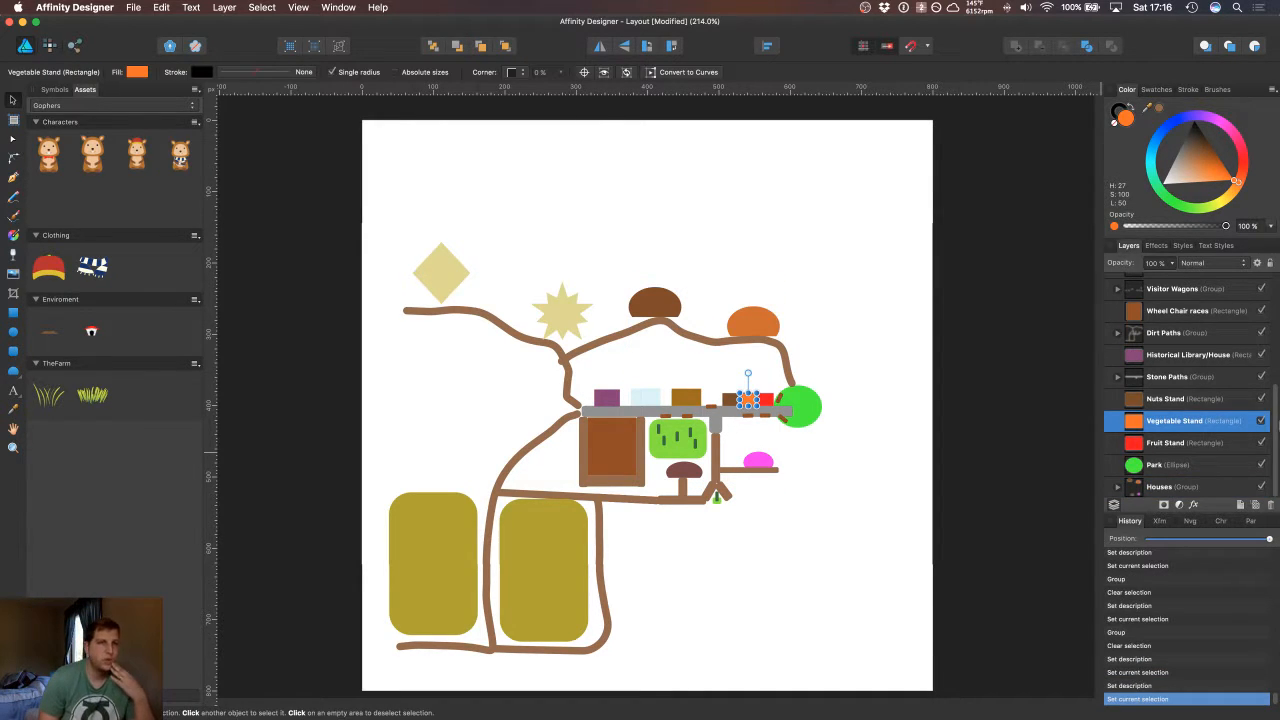
drag(1275, 422, 1275, 328)
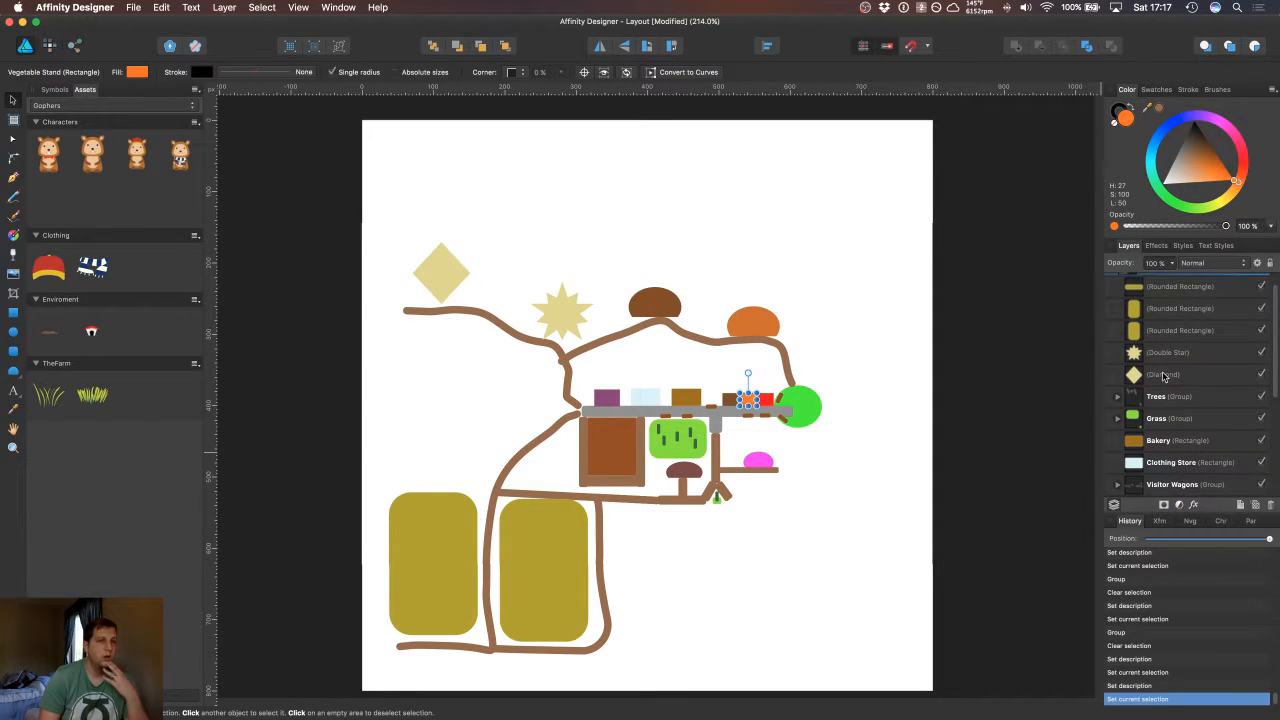
click(1163, 375)
double_click(1163, 375)
text(Broken Down)
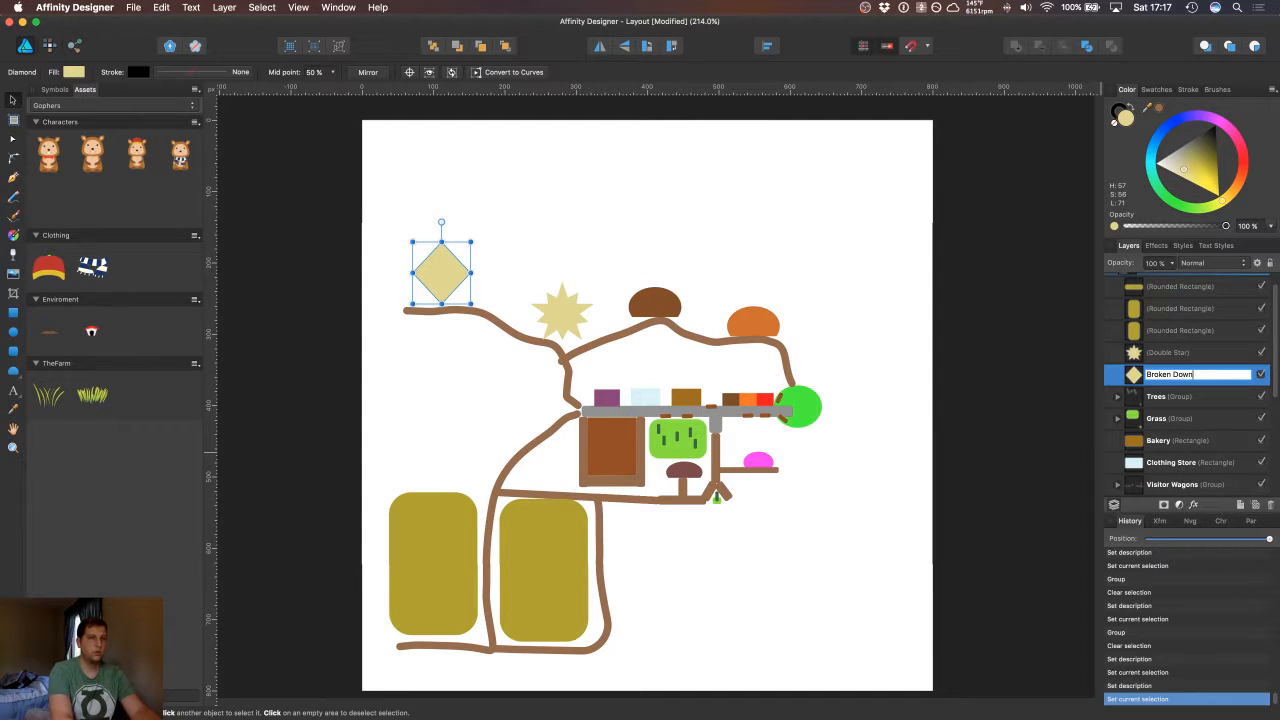
text( Bar)
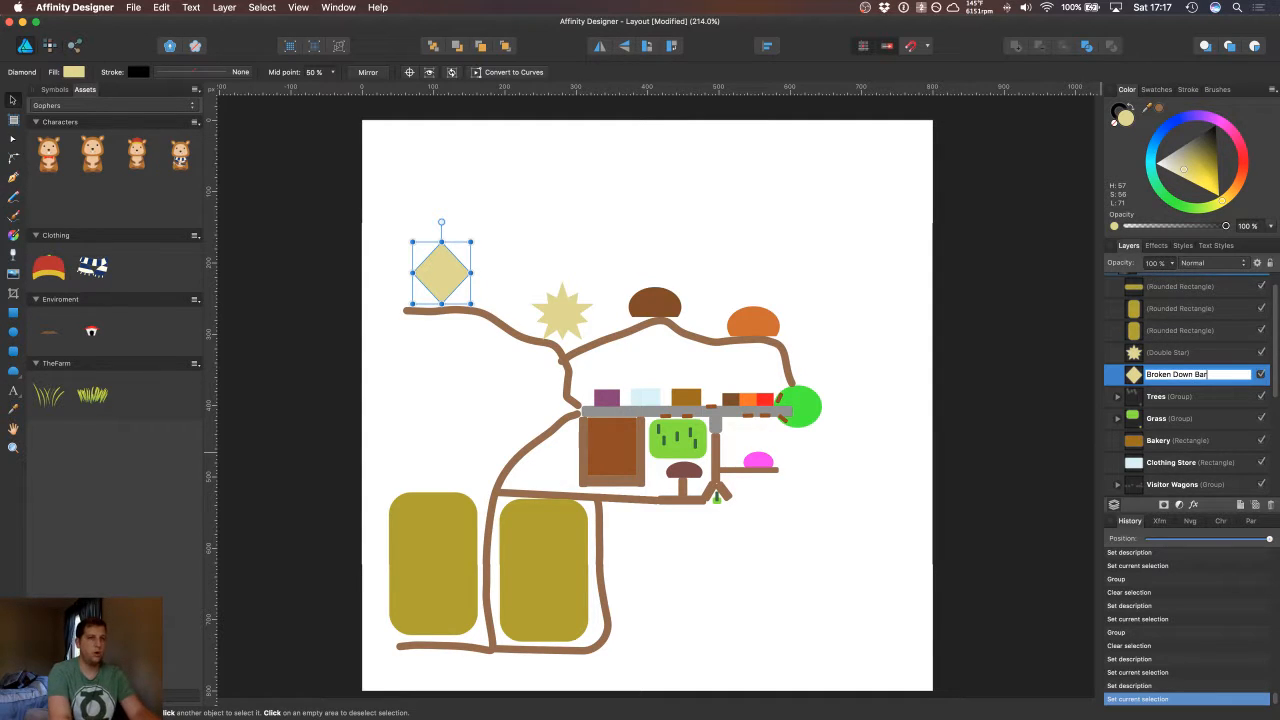
text(n)
key(Return)
Step: Rename the double star layer as "Wind Mill"
click(1157, 352)
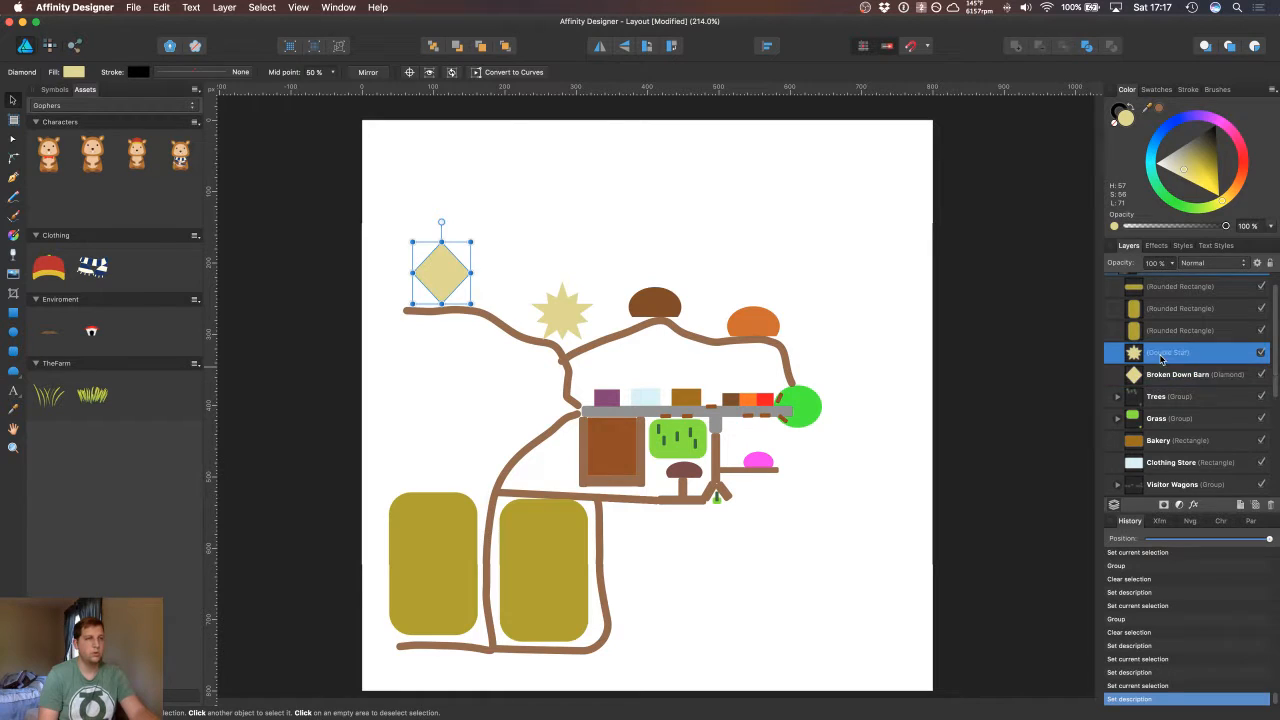
double_click(1157, 352)
text(Win)
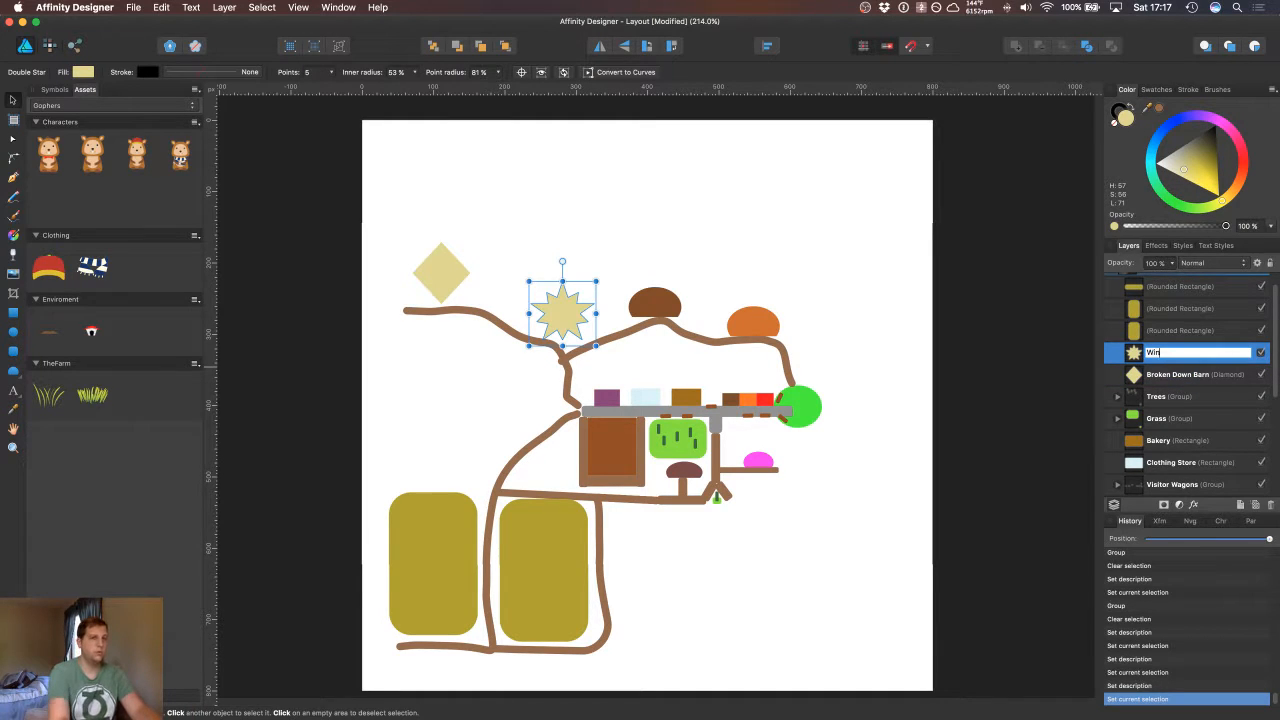
text(d Mi)
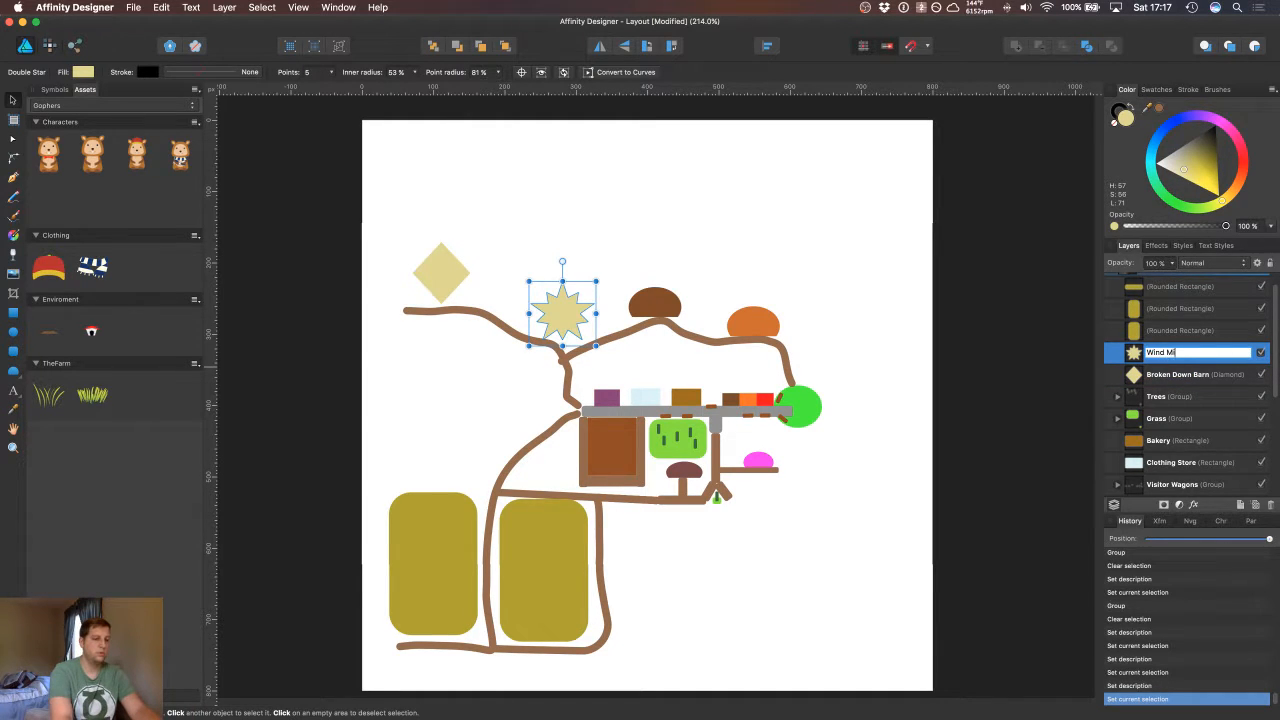
text(ll)
key(Return)
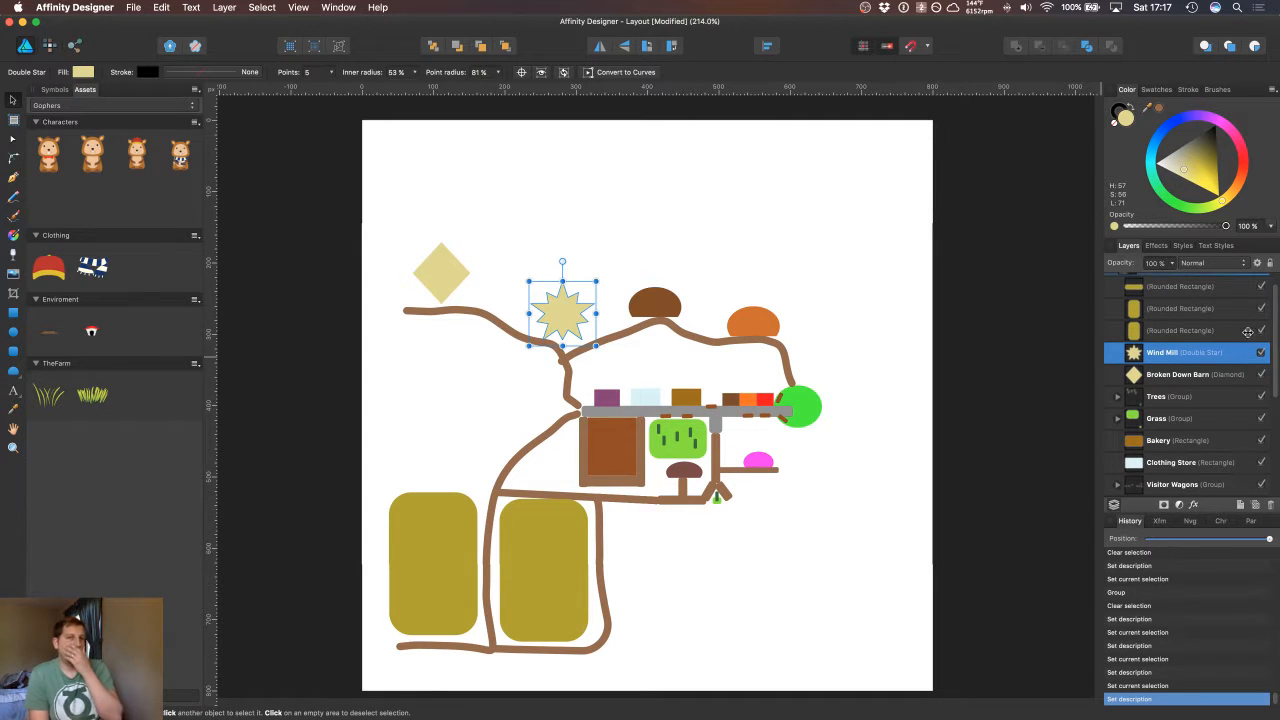
Step: Delete the small flat rounded rectangle layer that lies over the leftmost field
click(1248, 331)
scroll(1267, 320, up, 1)
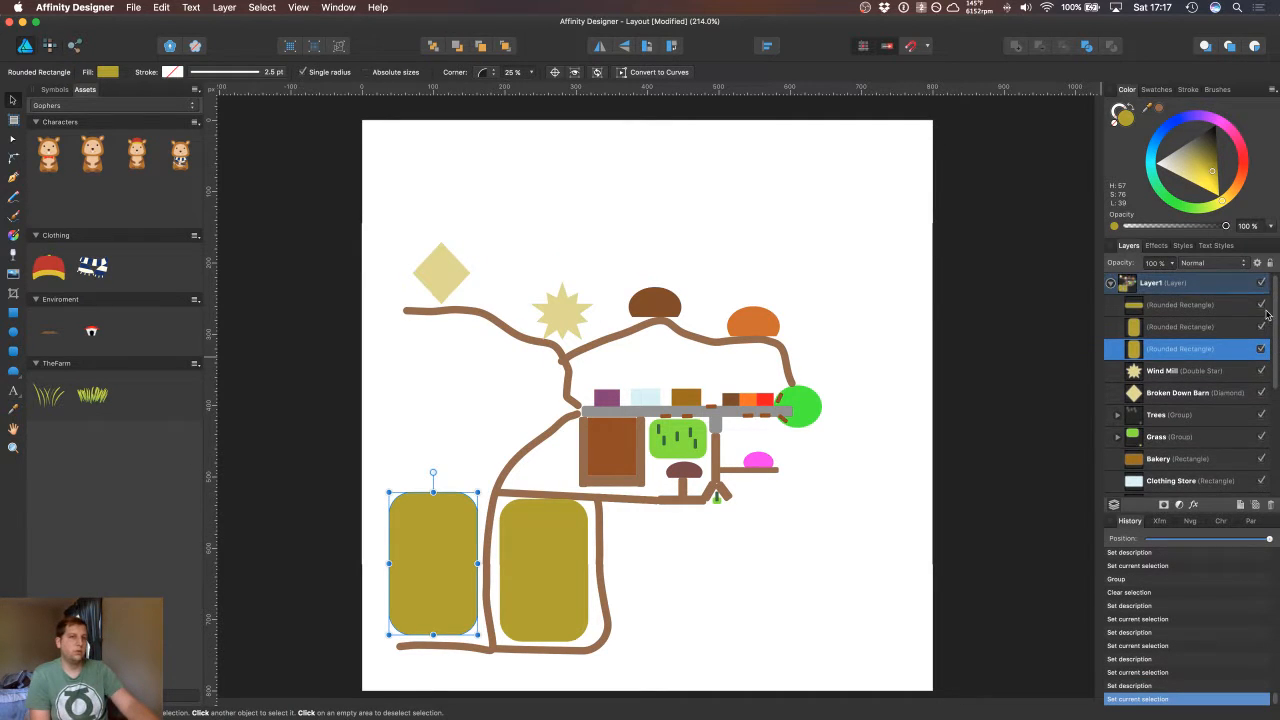
click(1177, 310)
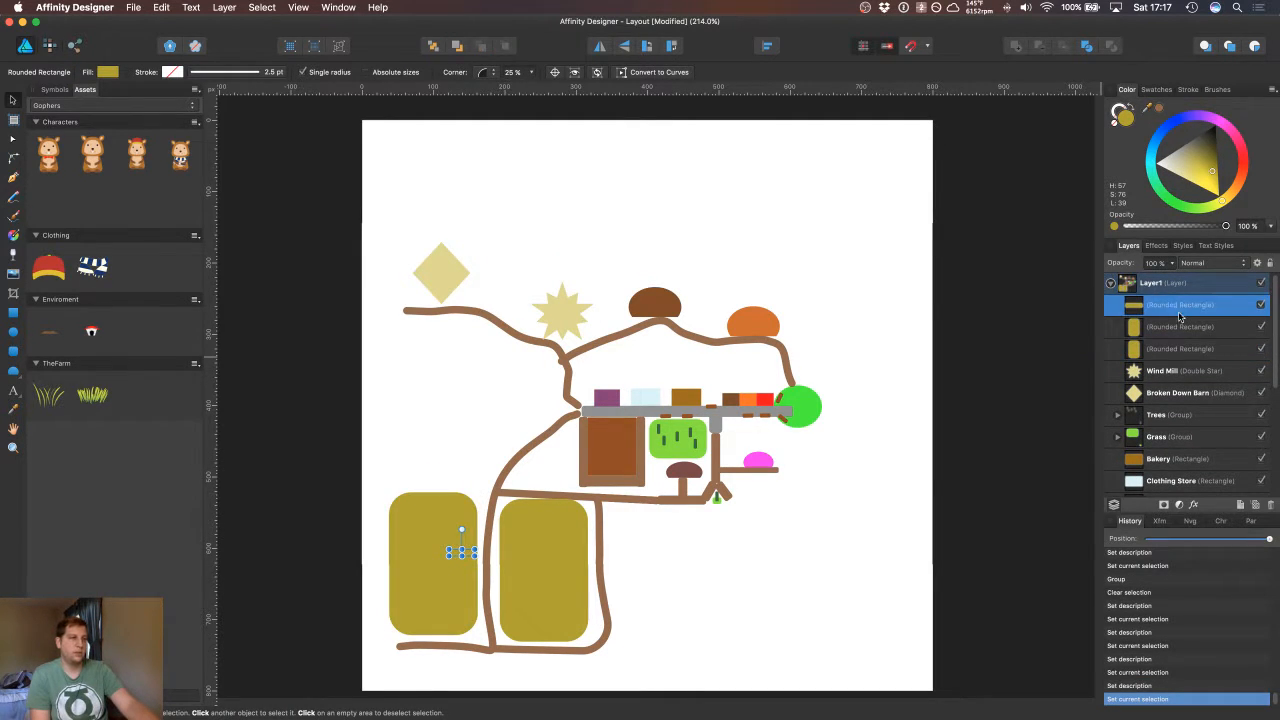
right_click(1178, 308)
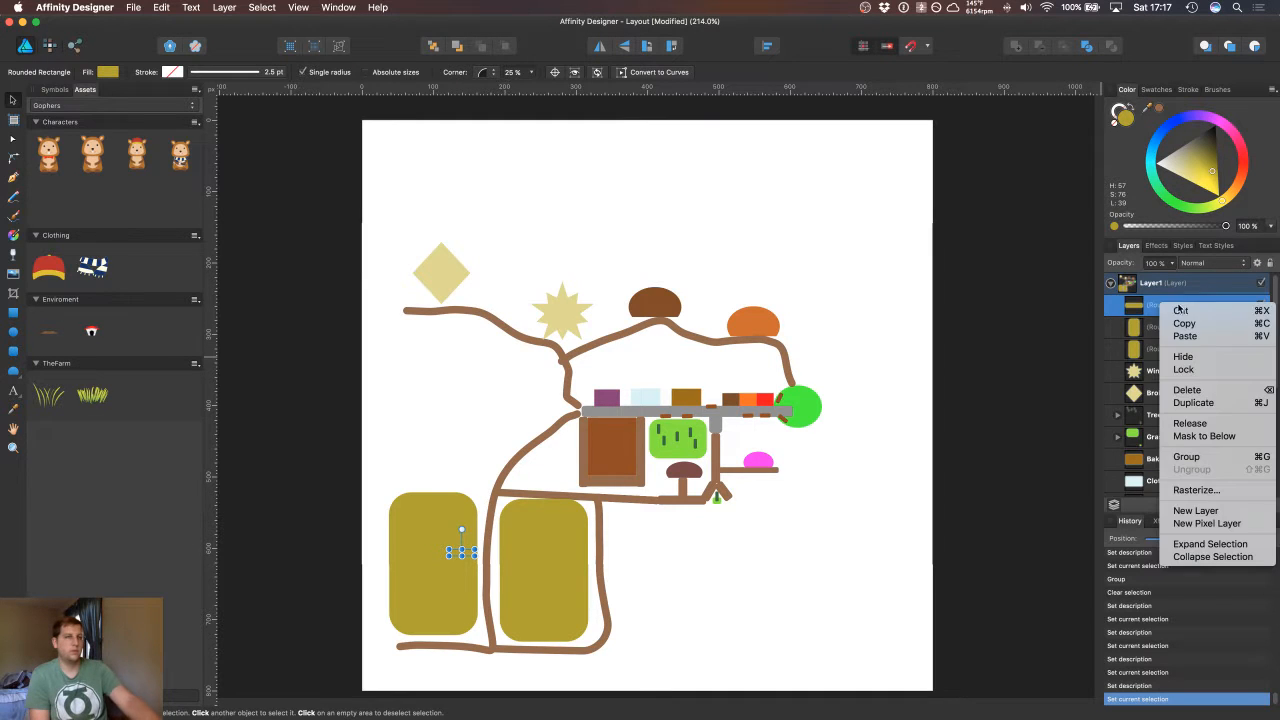
click(1208, 389)
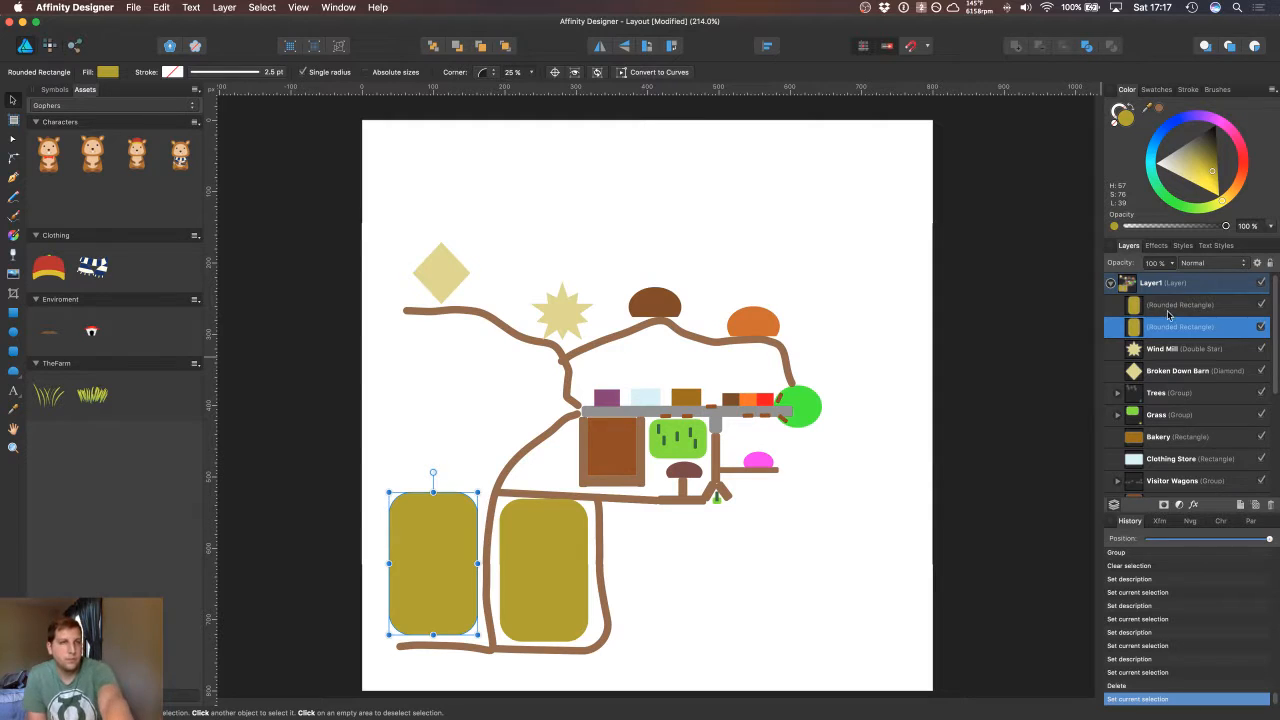
Step: Check which of the two field shapes on the map each unnamed rounded rectangle layer represents
click(1171, 308)
click(1171, 320)
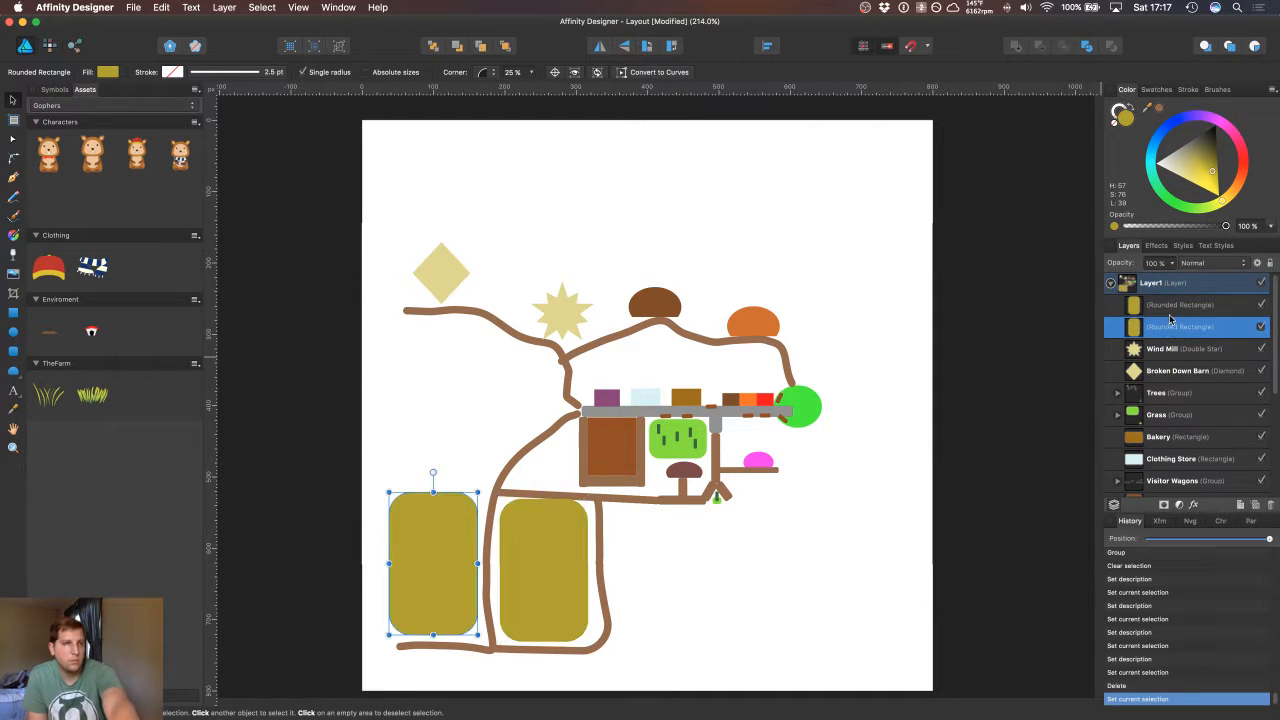
click(1171, 308)
click(1174, 325)
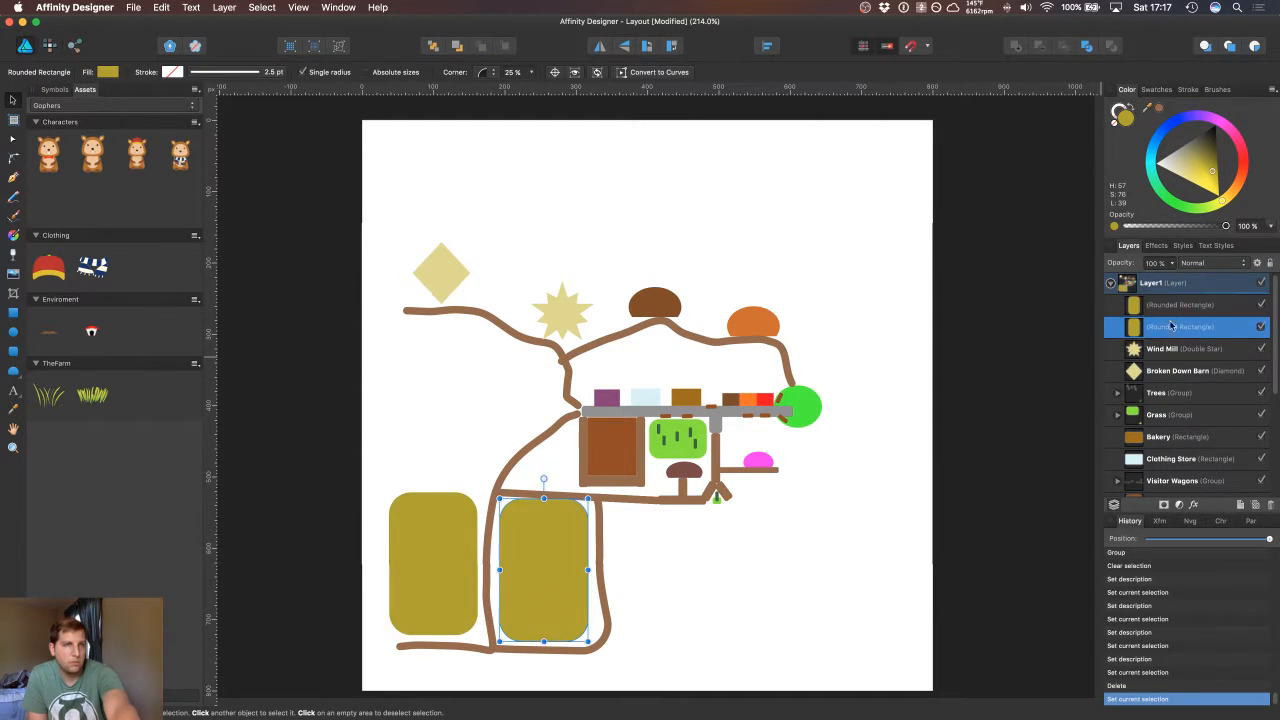
click(1086, 362)
click(1155, 327)
click(1158, 308)
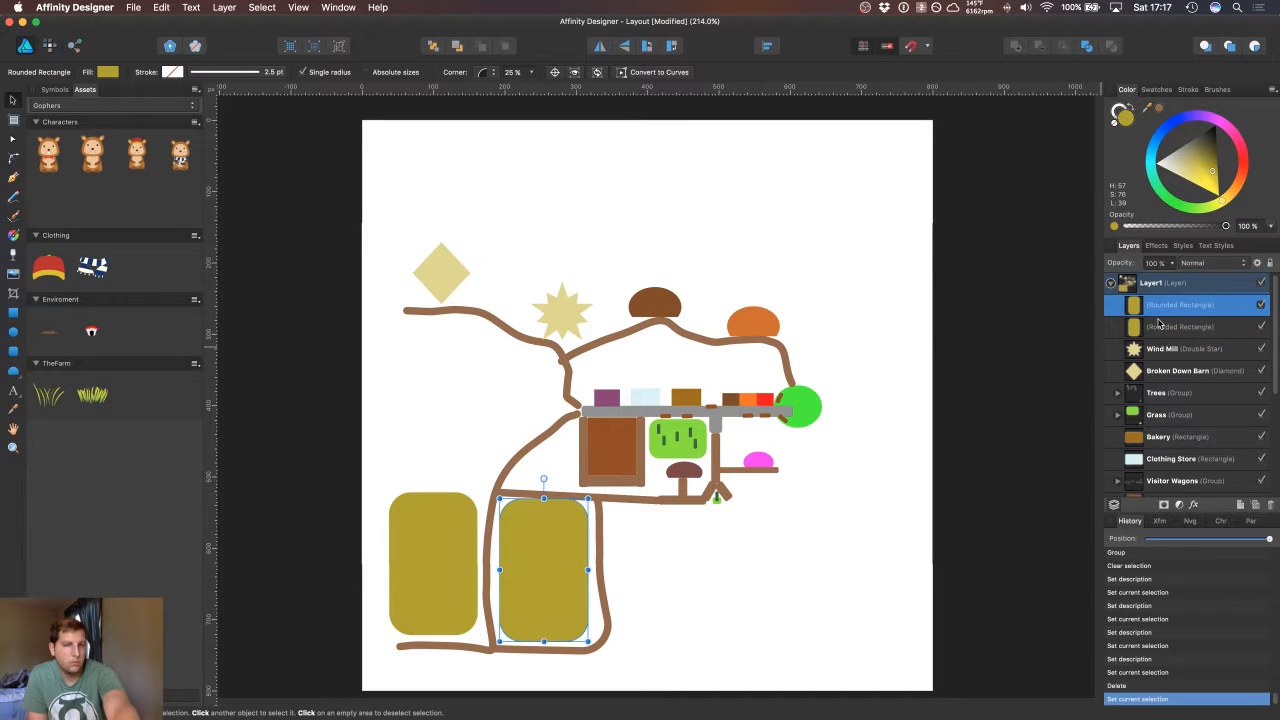
click(1158, 325)
click(1148, 302)
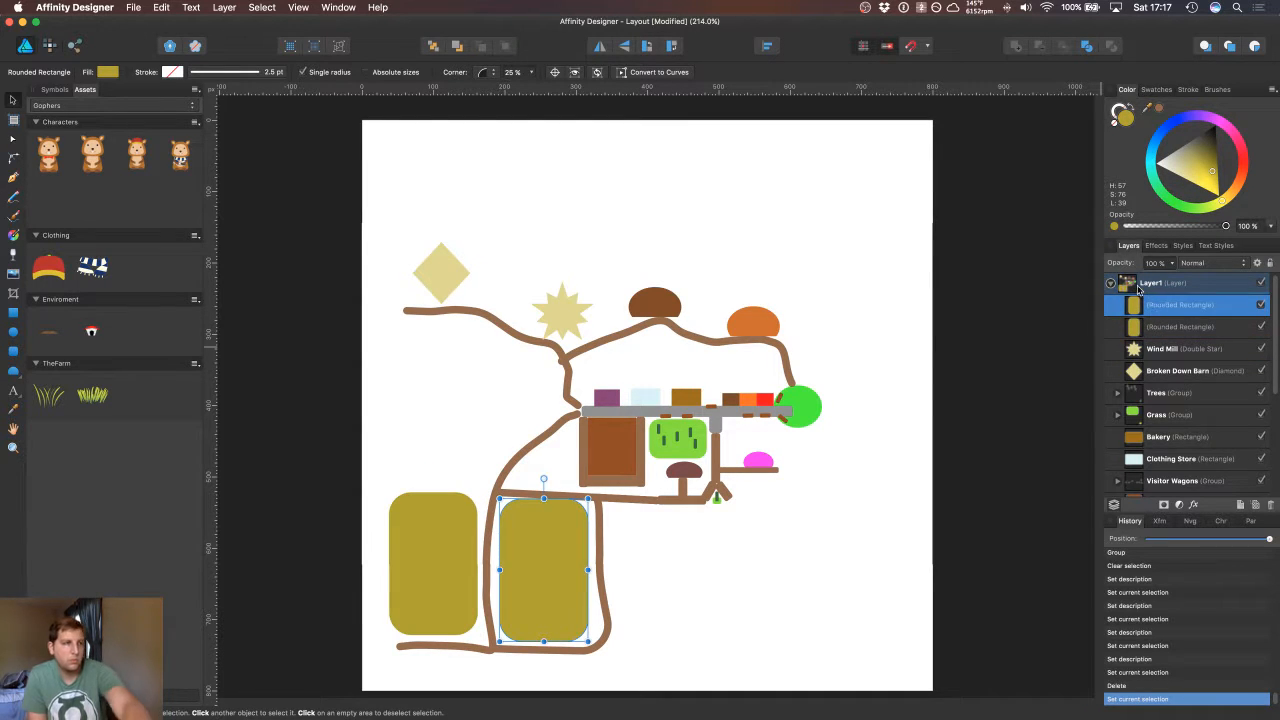
click(1158, 324)
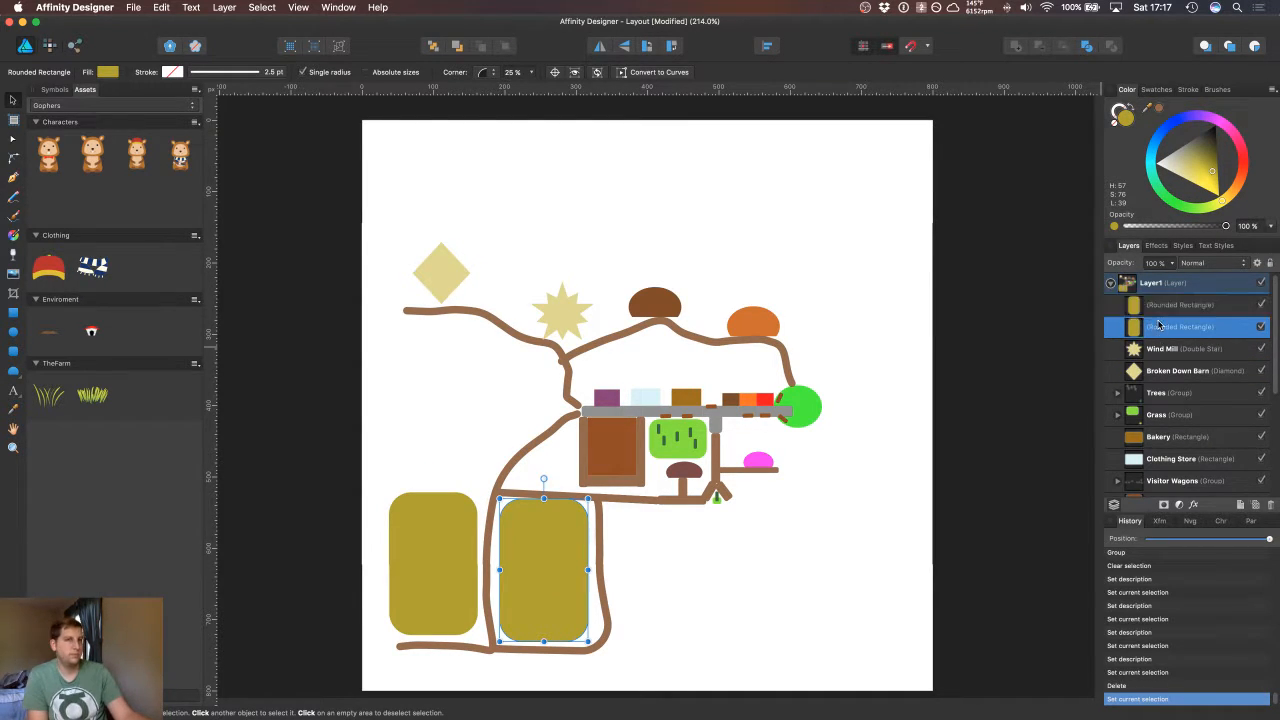
click(1050, 352)
click(1110, 283)
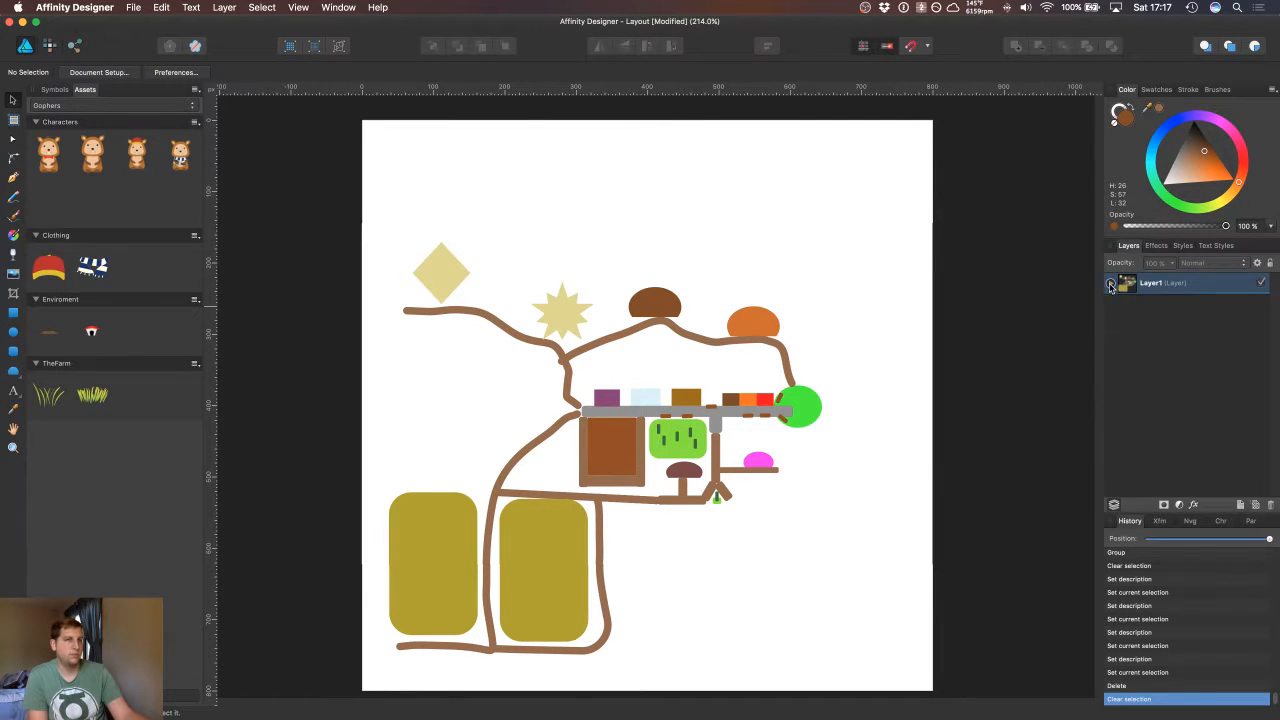
click(1110, 283)
click(1148, 302)
click(1159, 327)
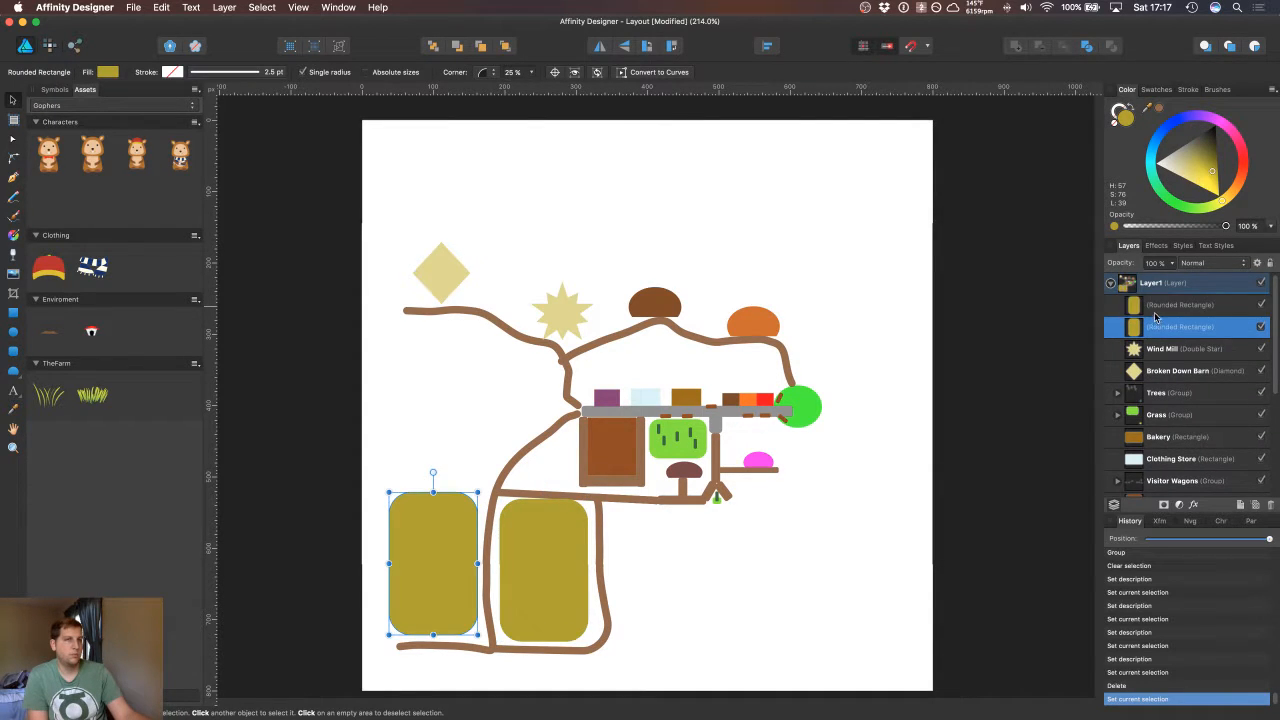
drag(1159, 327, 1157, 313)
click(1157, 313)
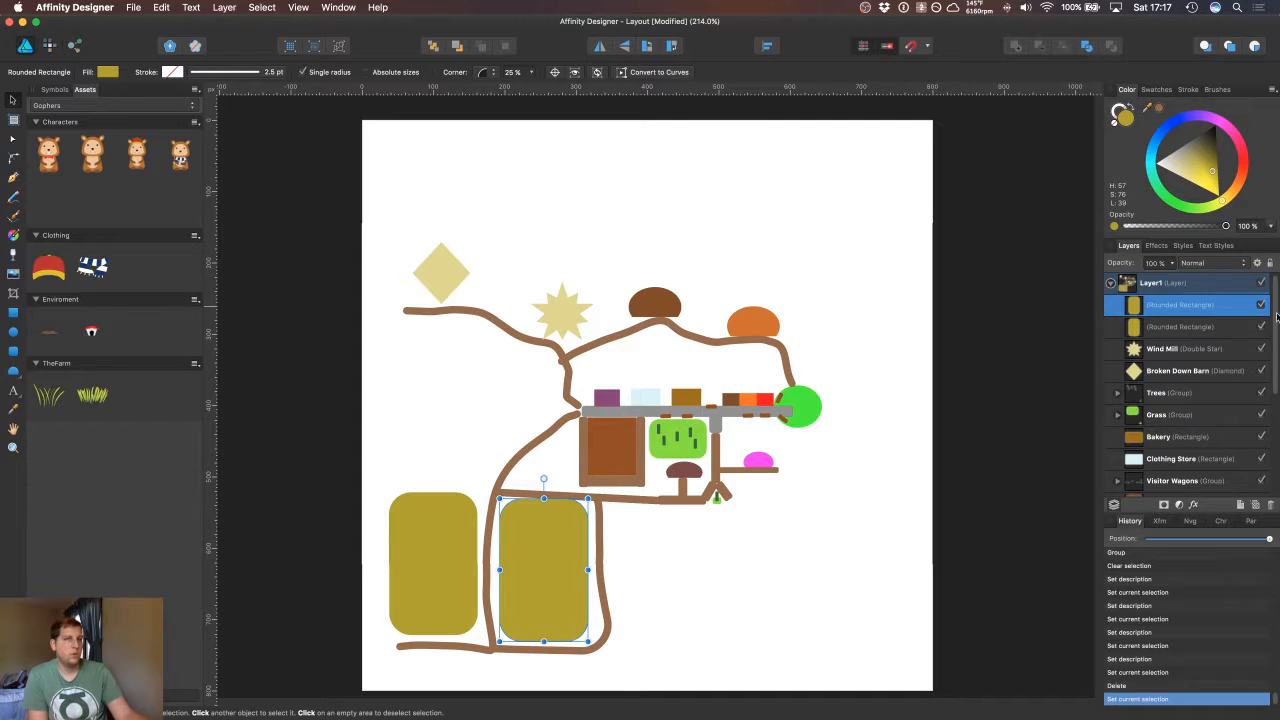
Step: Rename the rounded rectangle layer of the field enclosed by the dirt paths as "Vegetable Field"
scroll(1276, 316, down, 1)
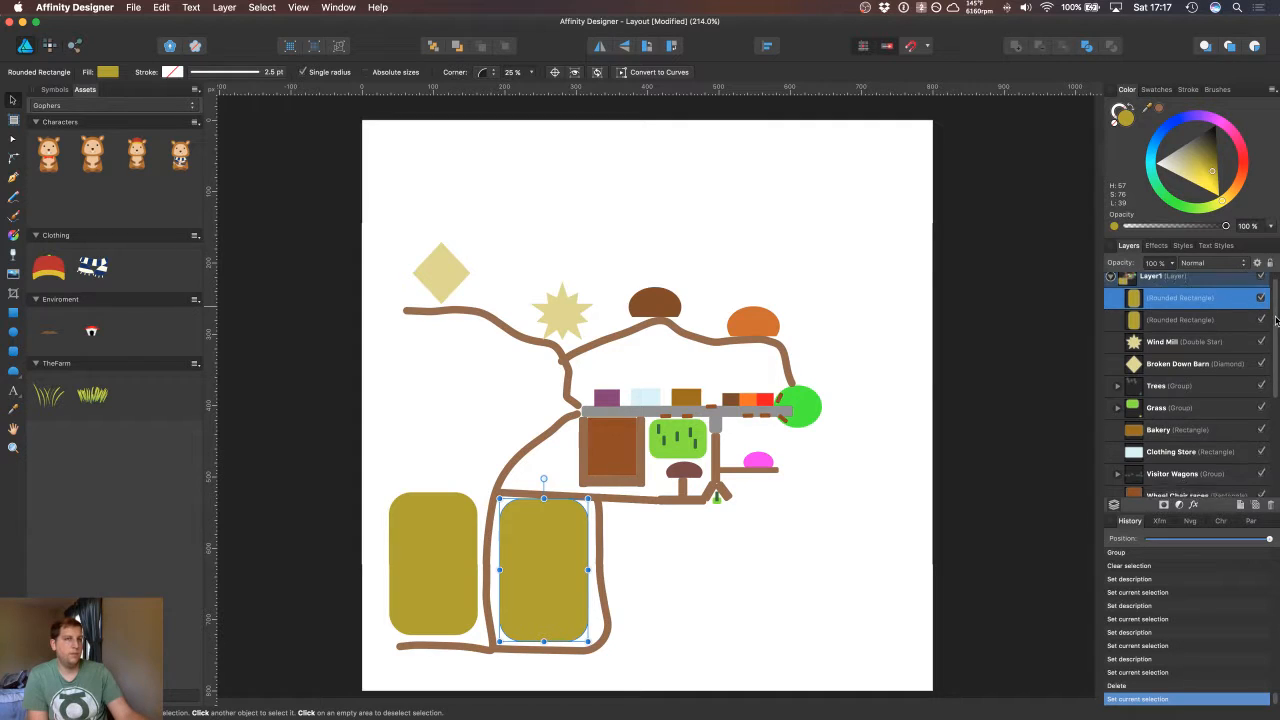
double_click(1193, 300)
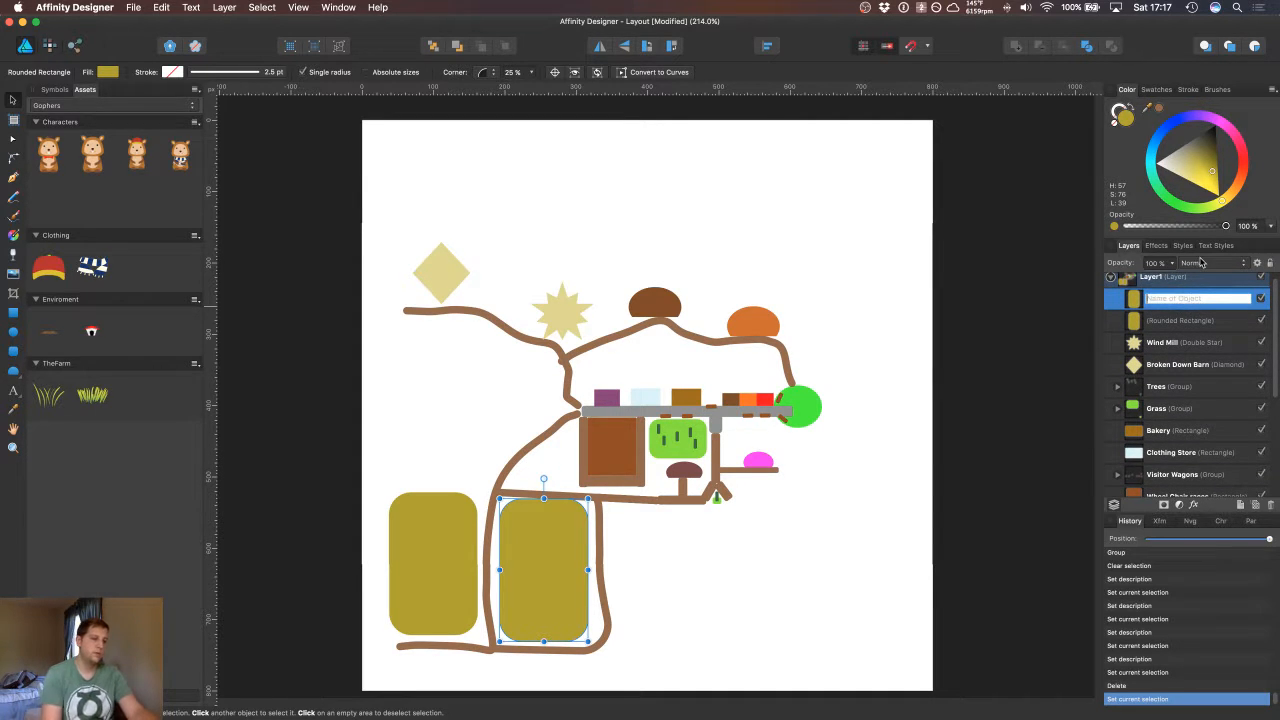
text(Vege)
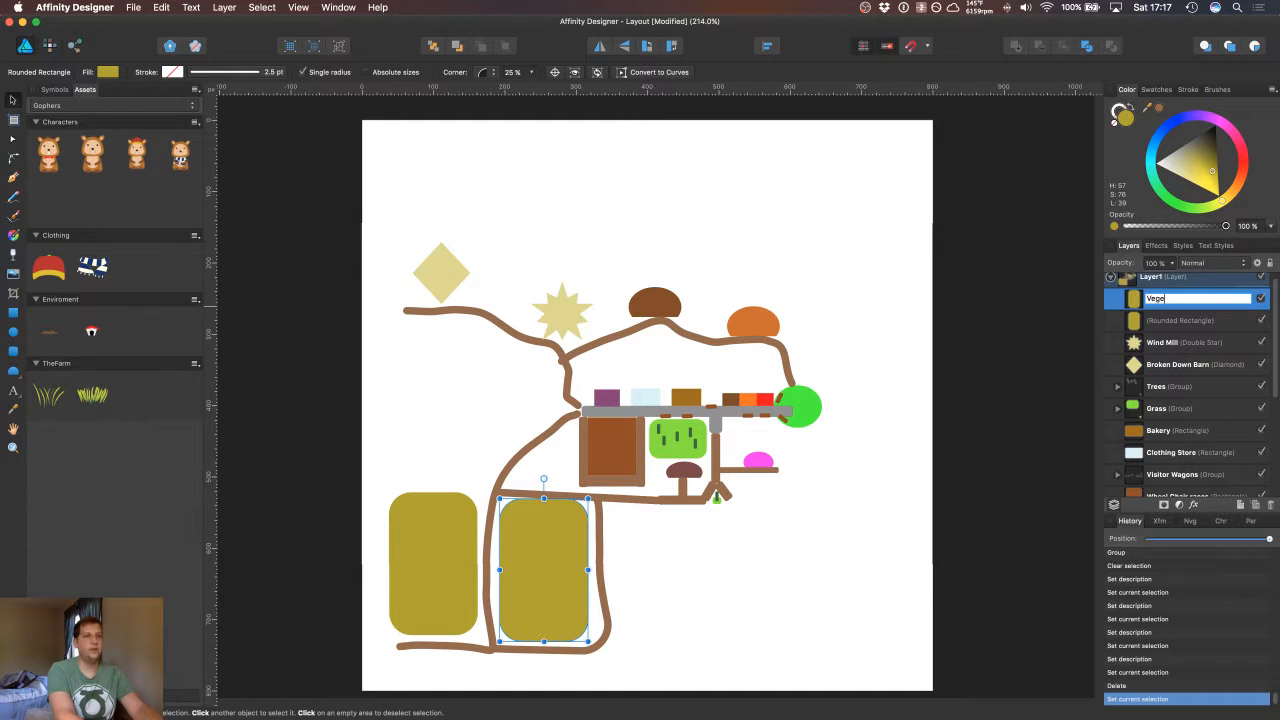
text(table Field)
key(Return)
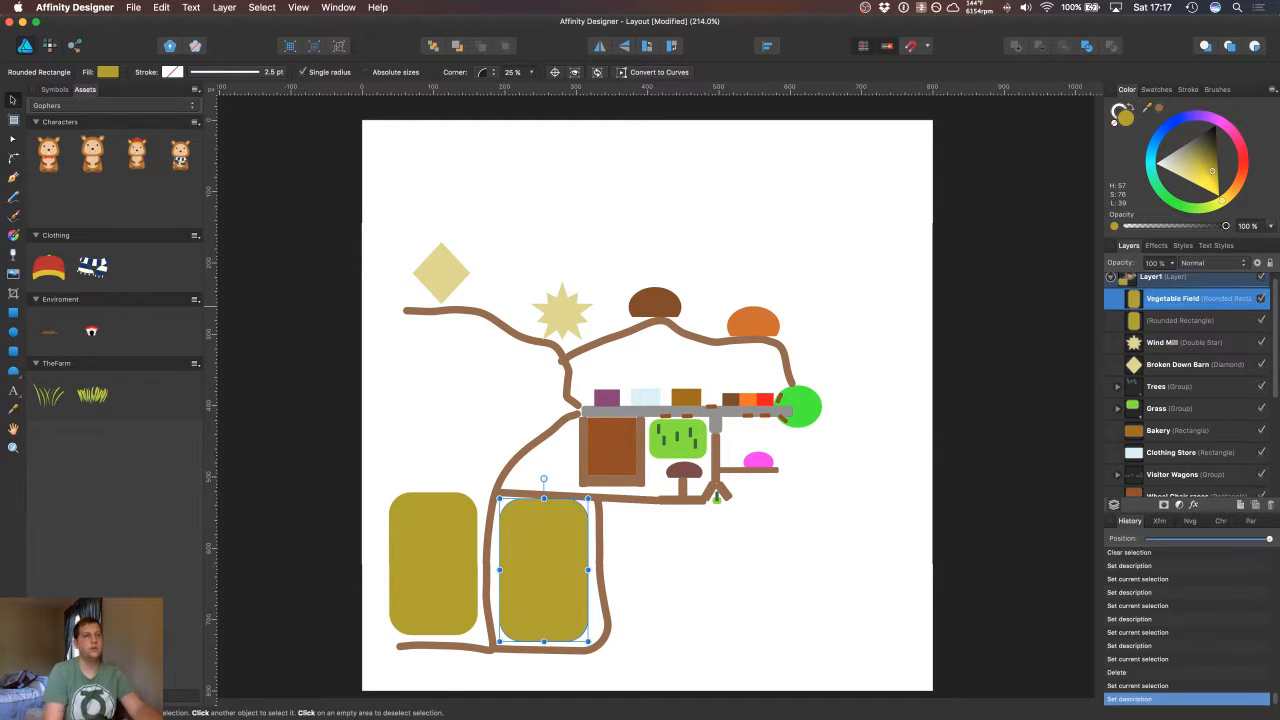
drag(1163, 330, 1175, 320)
click(1174, 320)
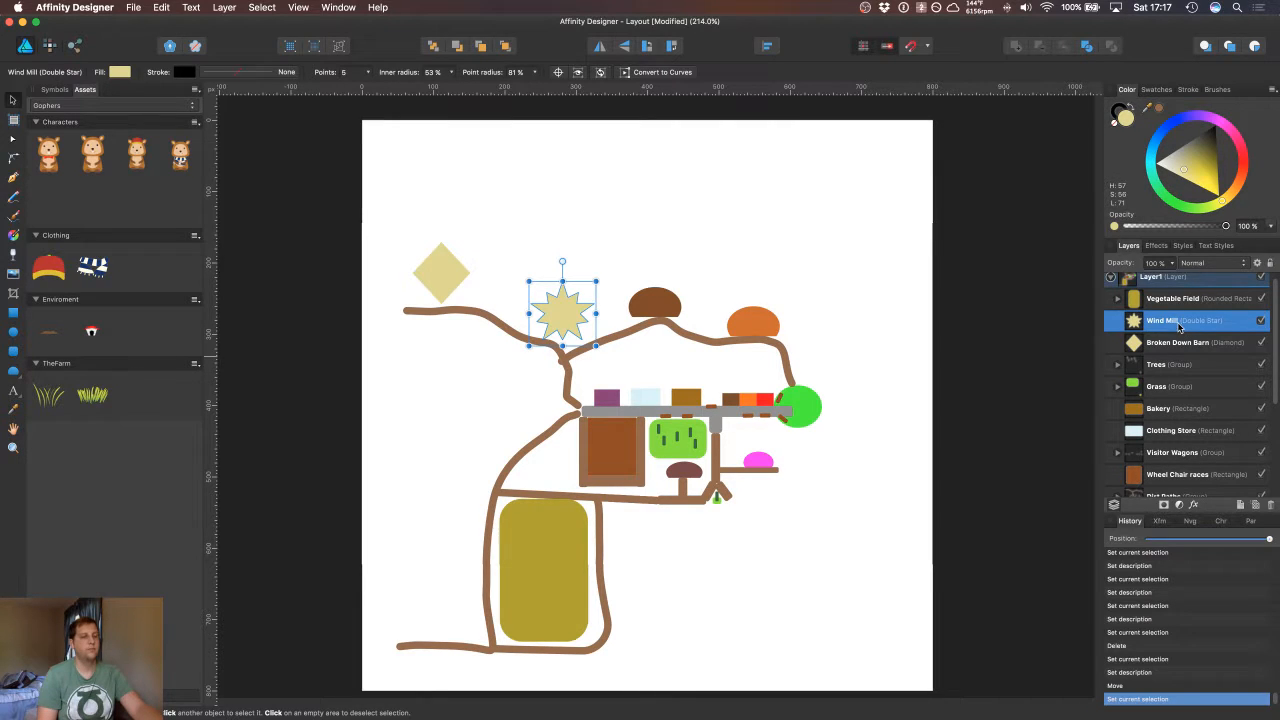
click(1145, 300)
key(super+z)
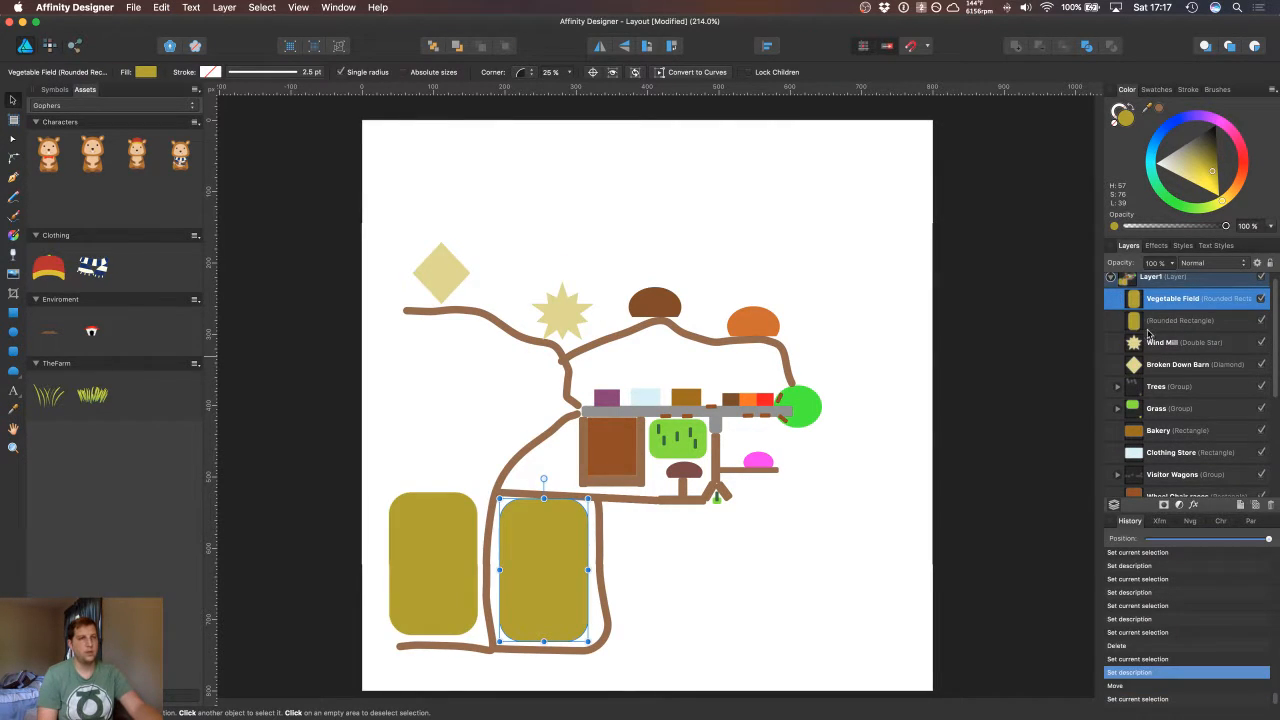
Step: Name the remaining rounded rectangle layer, the leftmost field on the map, "Fruit Field"
shift+click(1170, 324)
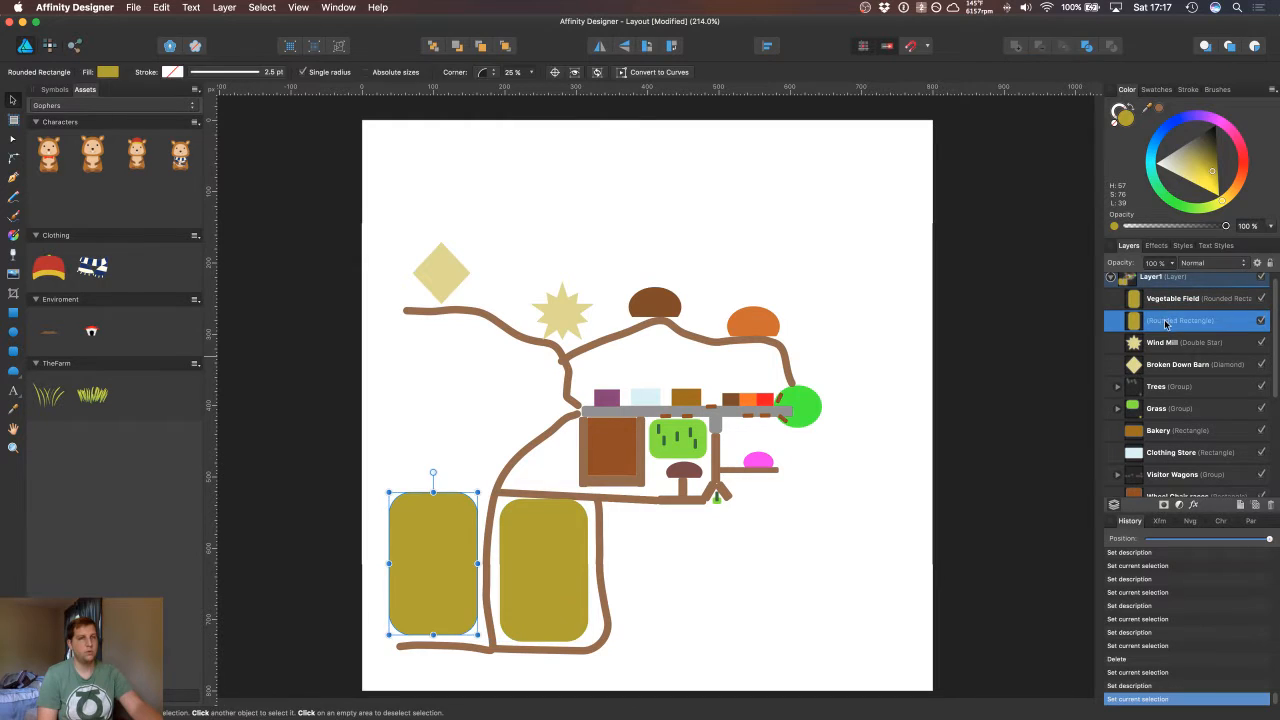
double_click(1166, 320)
text(Fru)
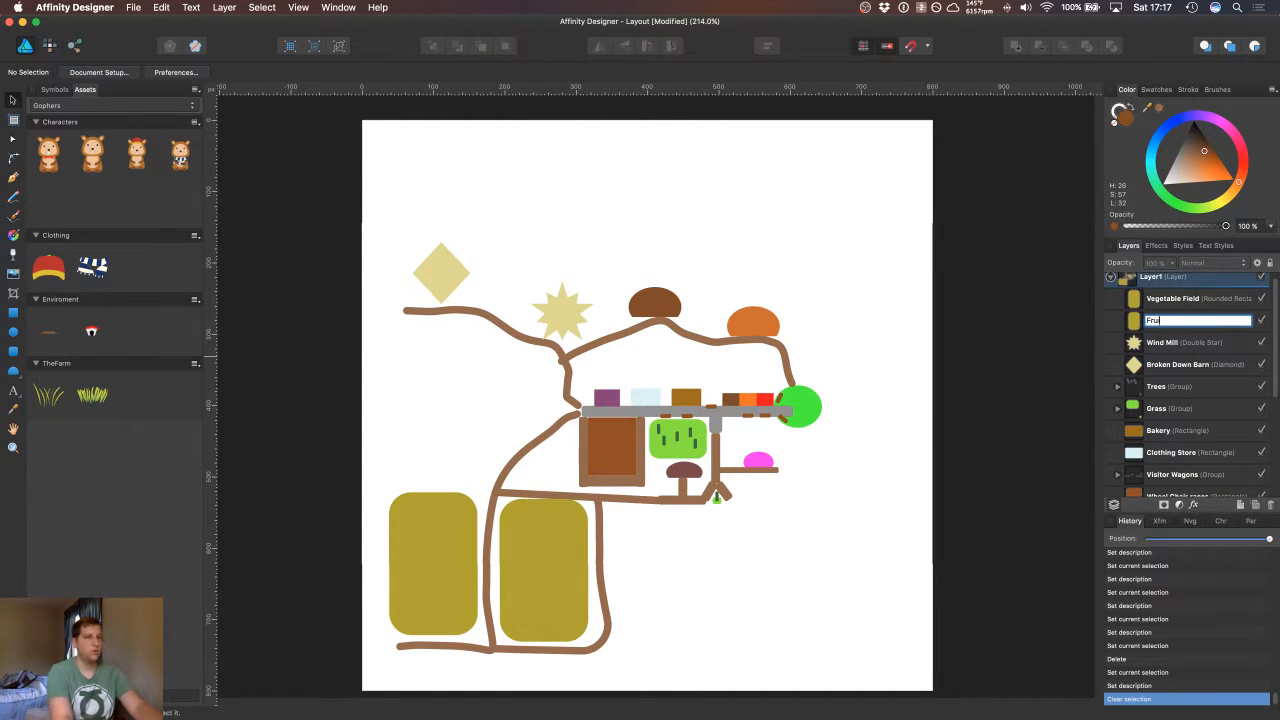
text(it Field)
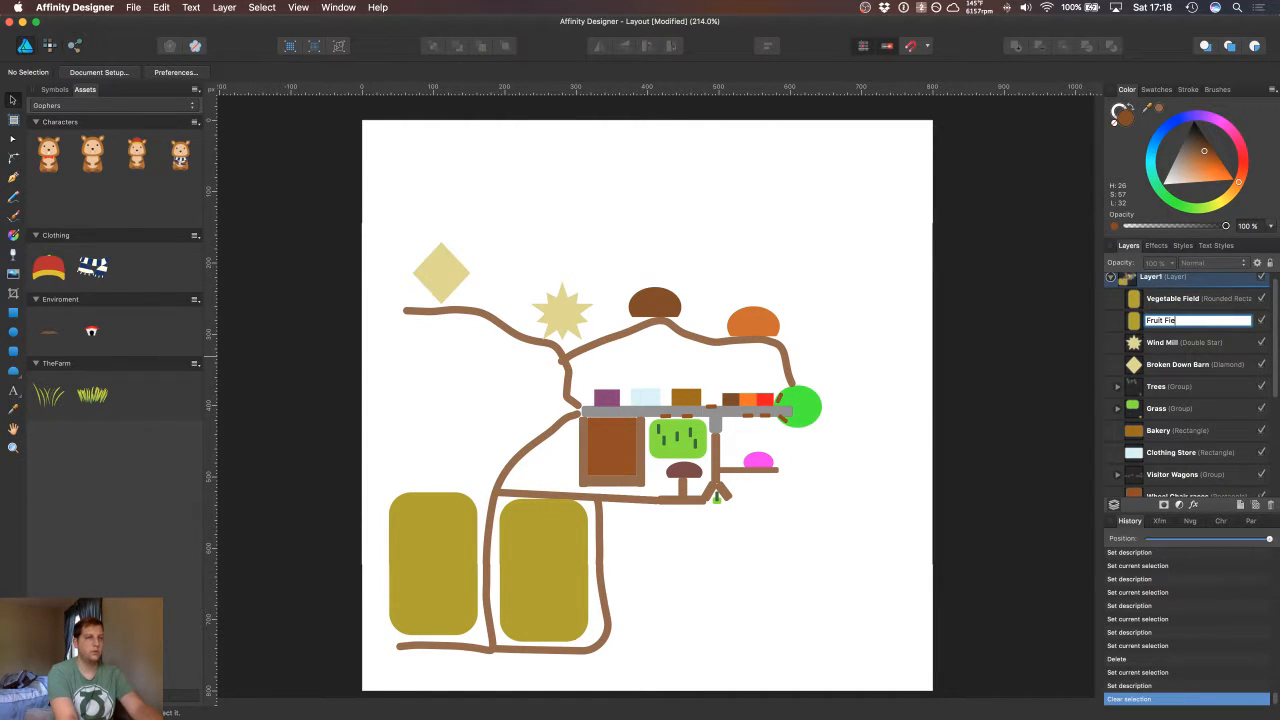
key(Return)
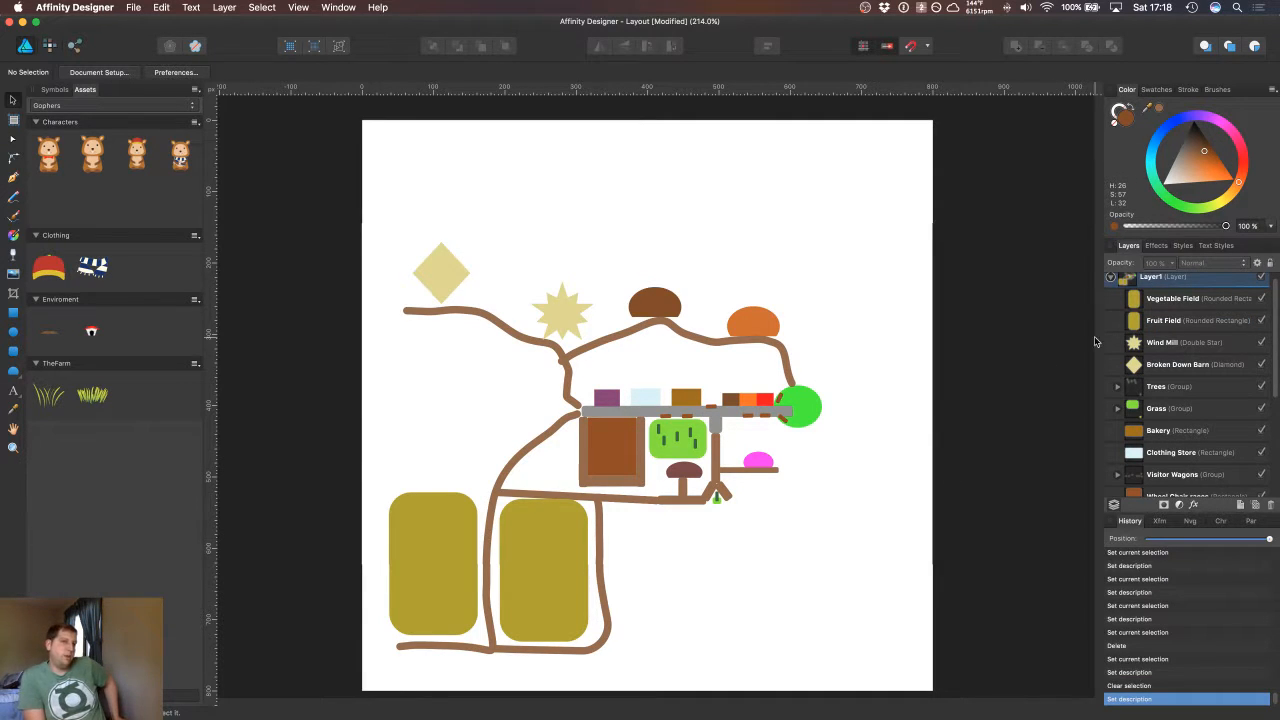
Step: Rename the leftmost field's layer as "Fruit Trees"
click(1162, 322)
click(1166, 321)
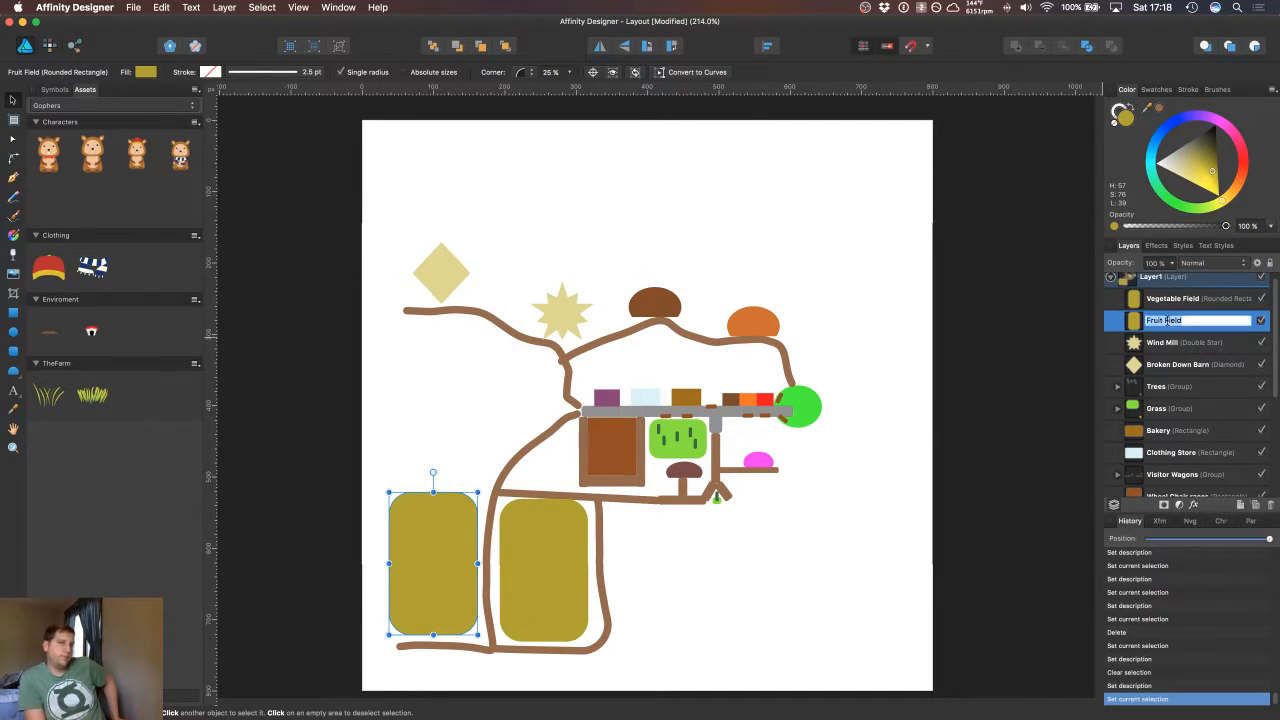
key(BackSpace)
key(BackSpace)
key(BackSpace)
key(BackSpace)
key(BackSpace)
text(T)
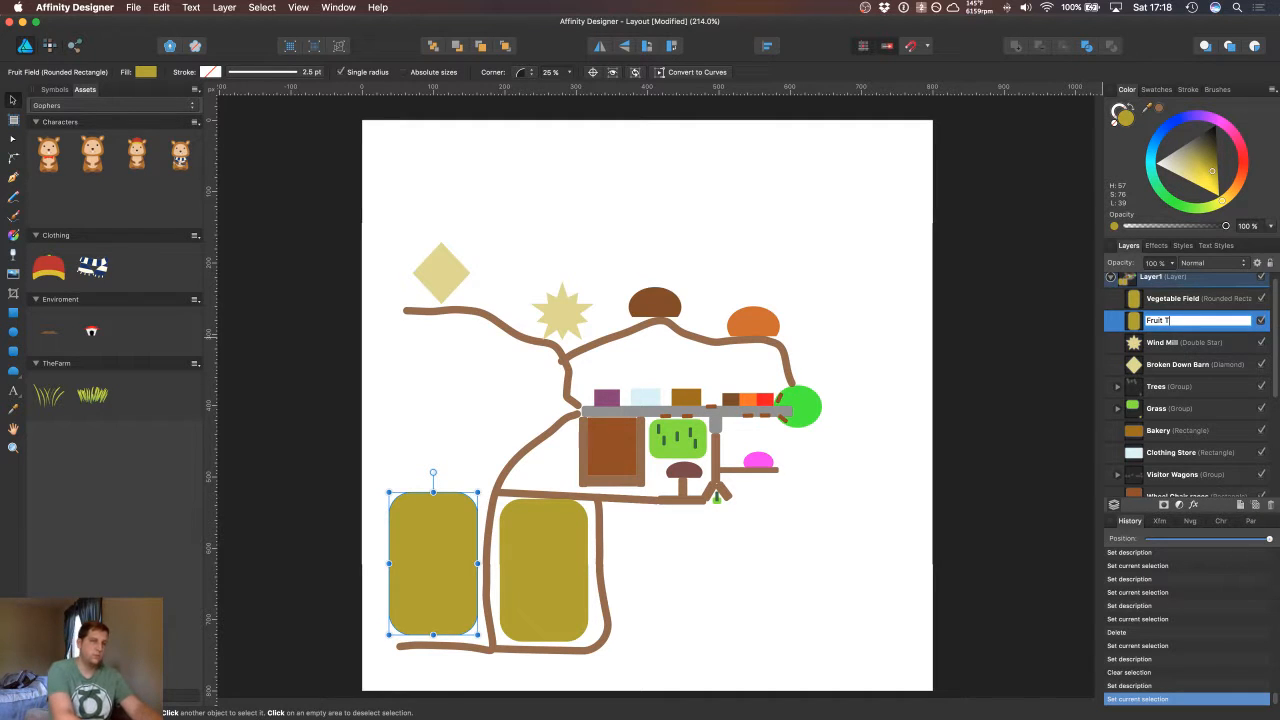
text(rees)
key(Return)
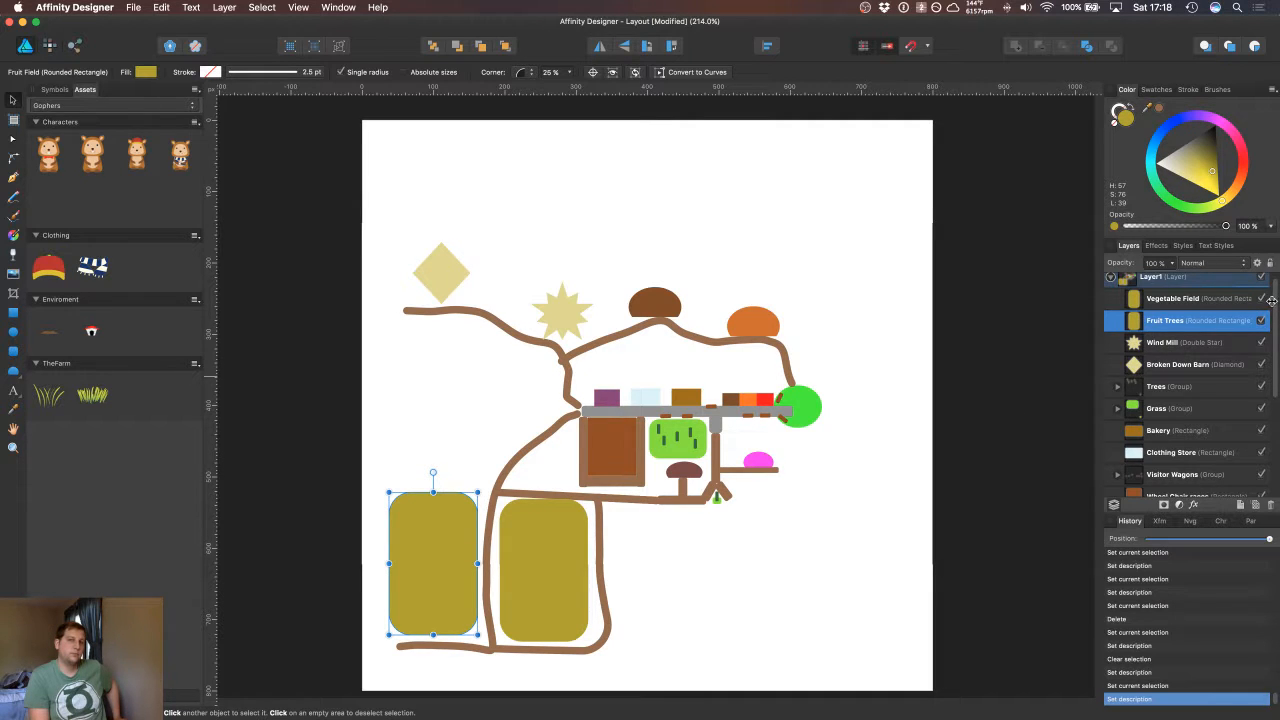
Step: Review the named layers down to the Houses group and switch to the Mossborough document in Dropbox Paper
drag(1272, 299, 1276, 325)
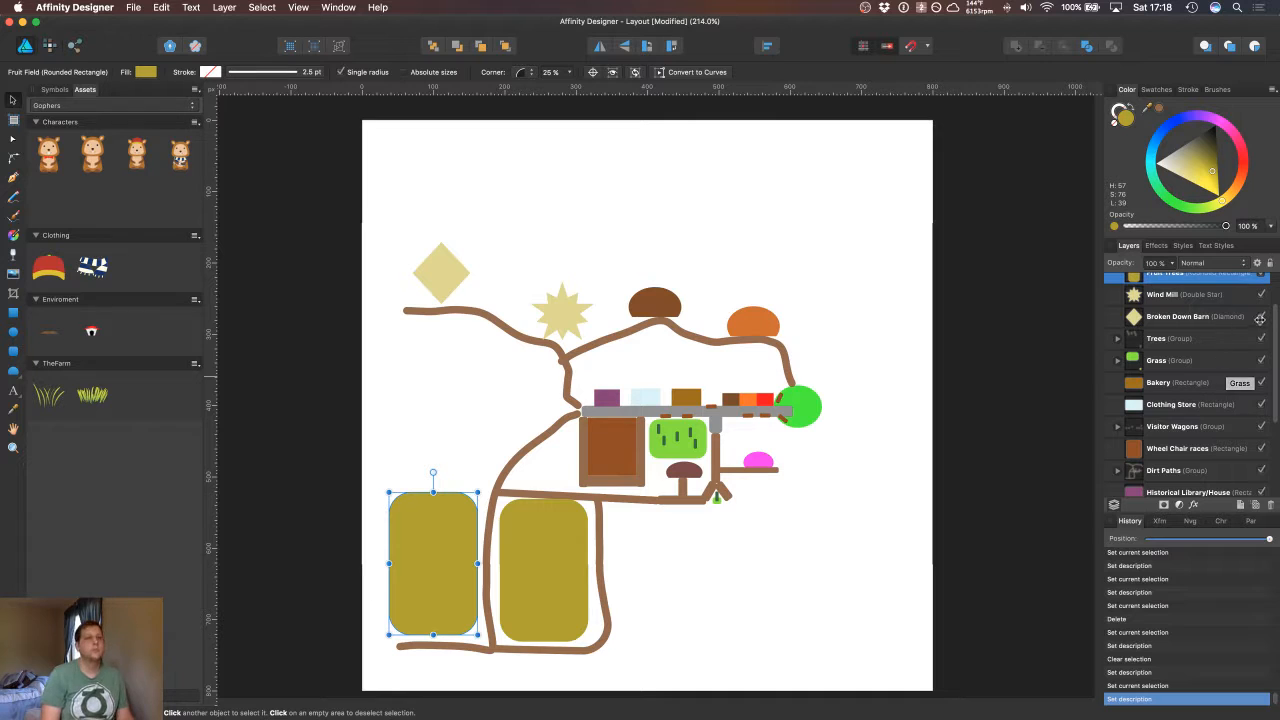
drag(1274, 316, 1270, 412)
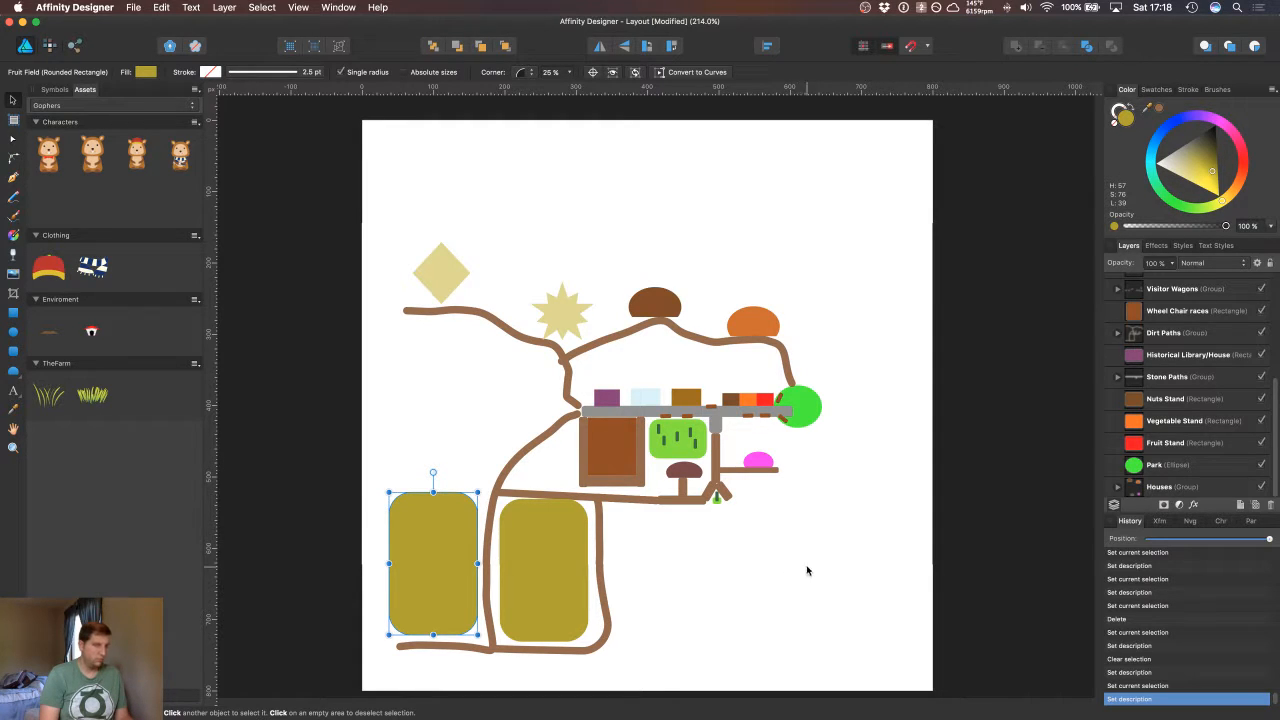
key(super+z)
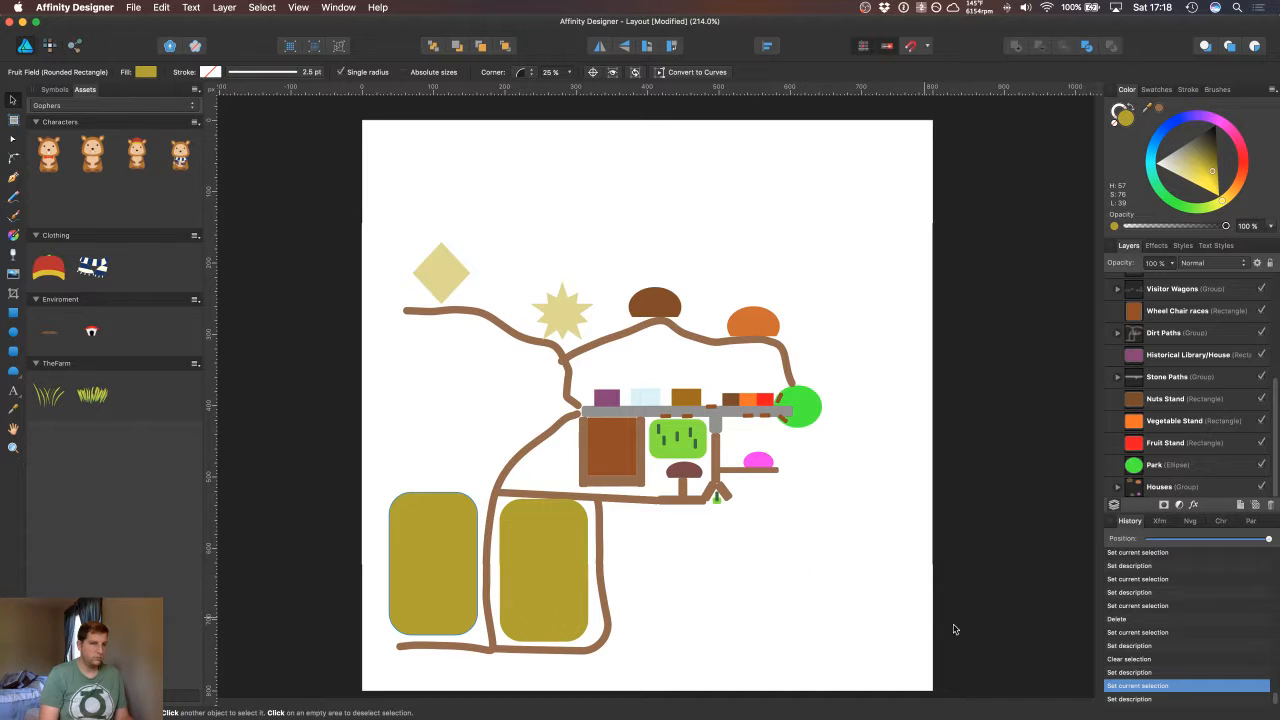
key(super+shift+z)
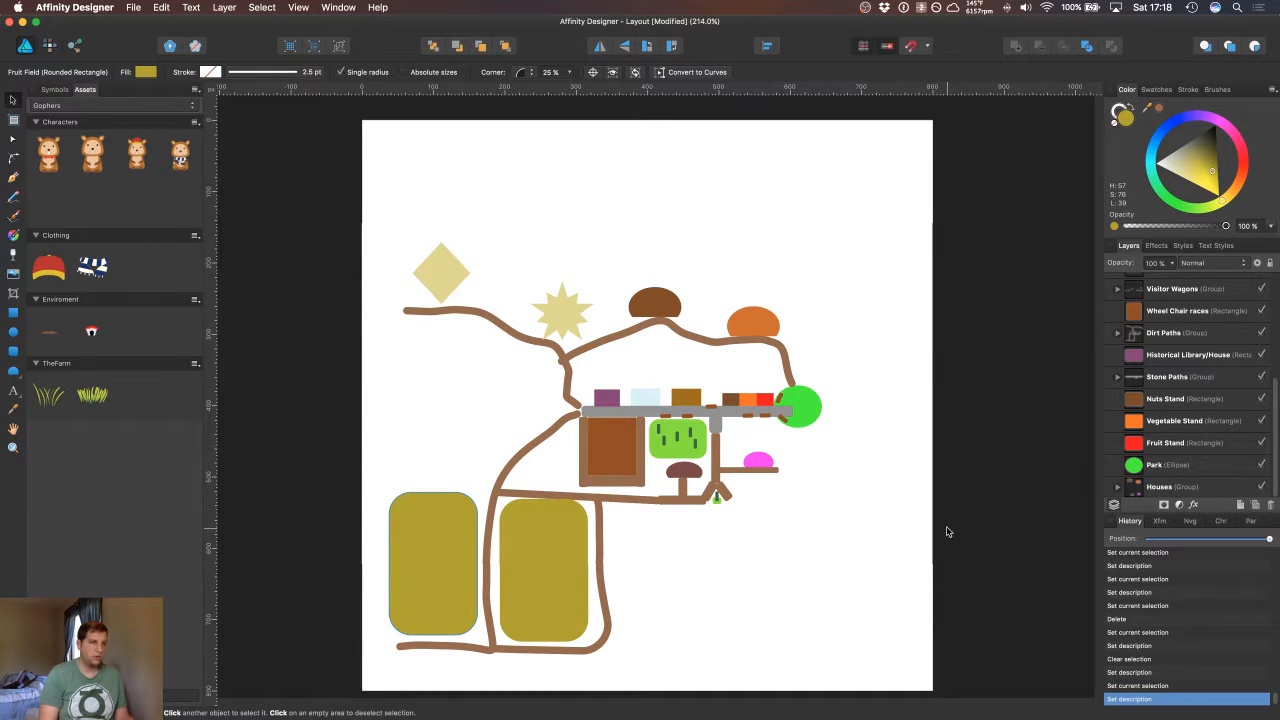
drag(831, 537, 868, 483)
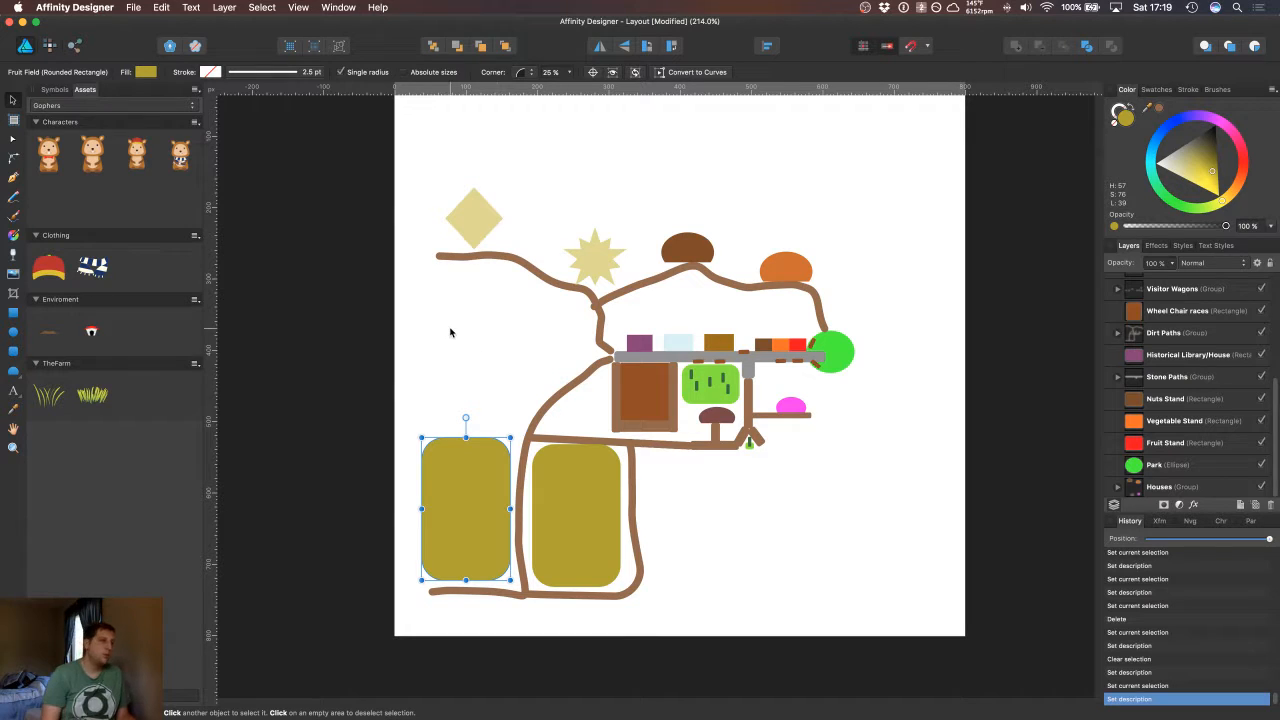
key(super+Tab)
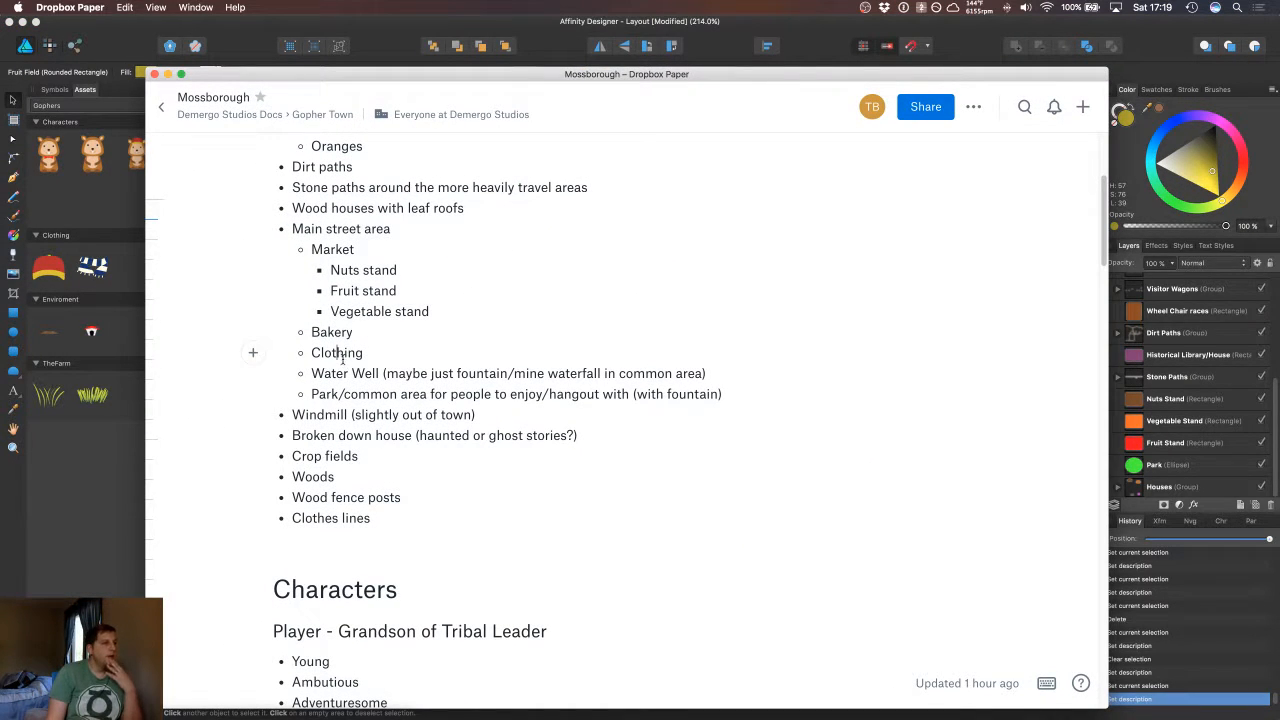
Step: Compare the Environment list in the Mossborough notes with the village map in Affinity Designer
drag(556, 74, 616, 156)
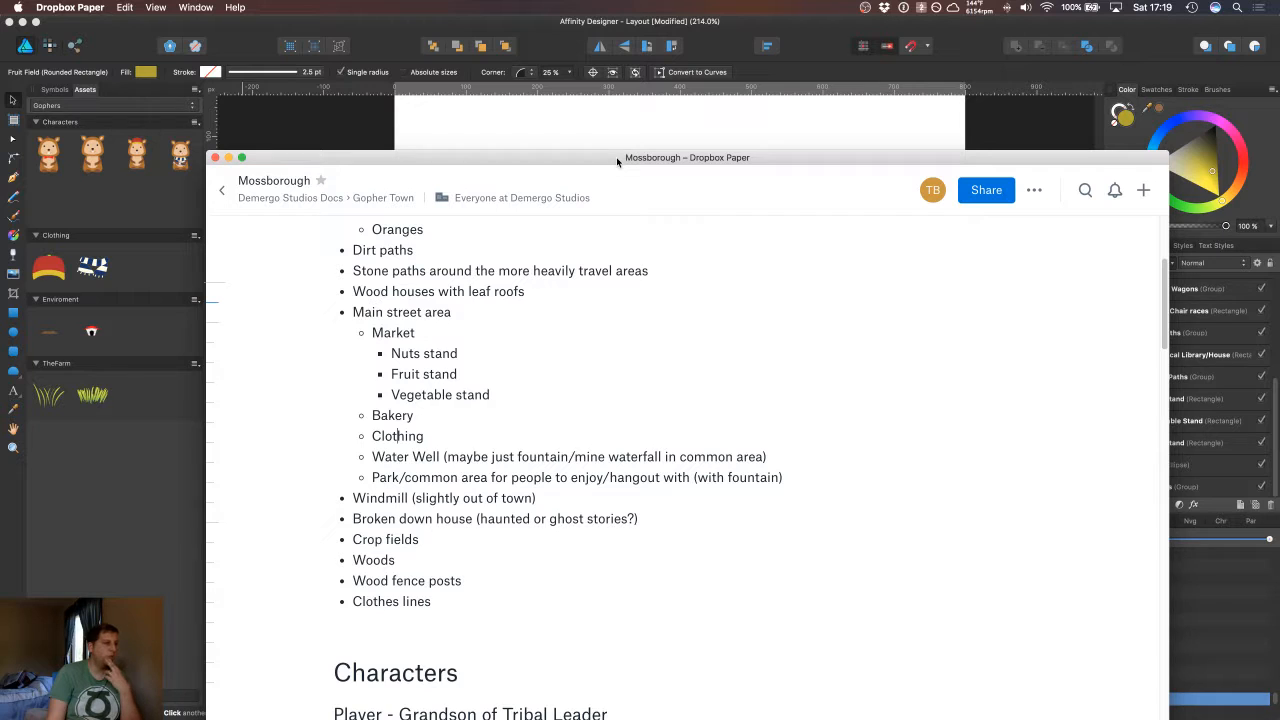
scroll(660, 286, up, 5)
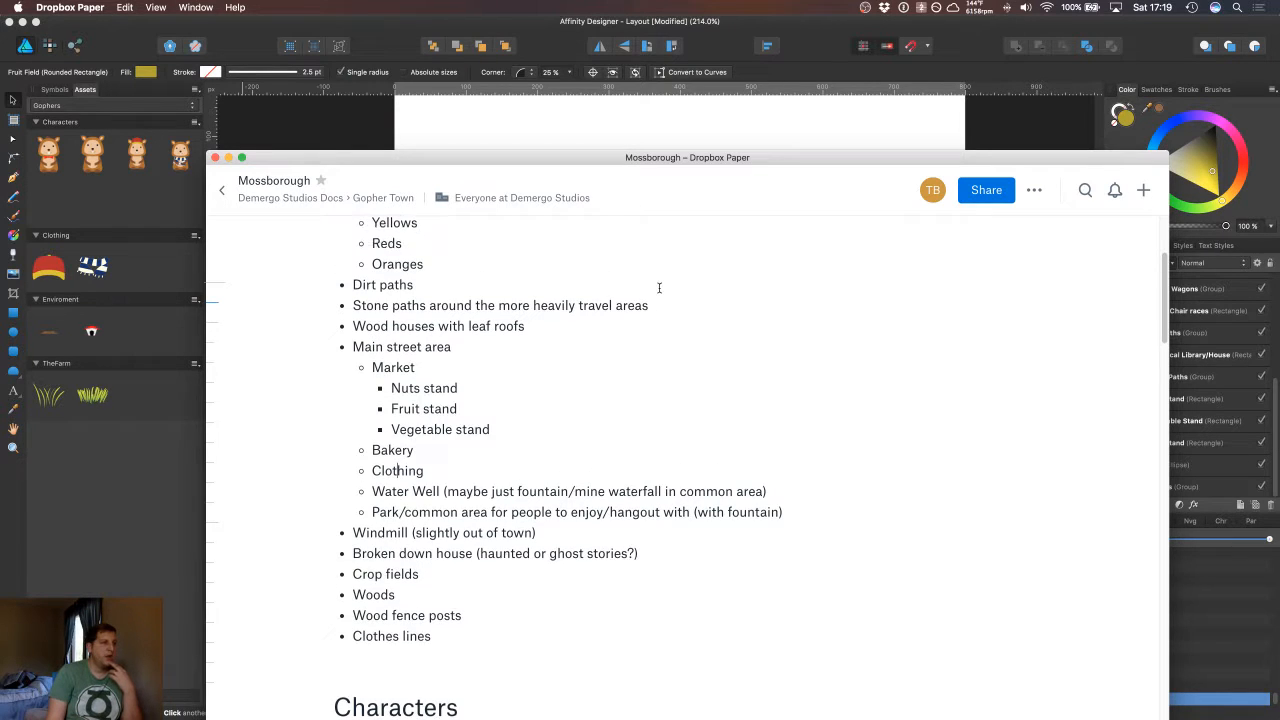
scroll(659, 288, down, 5)
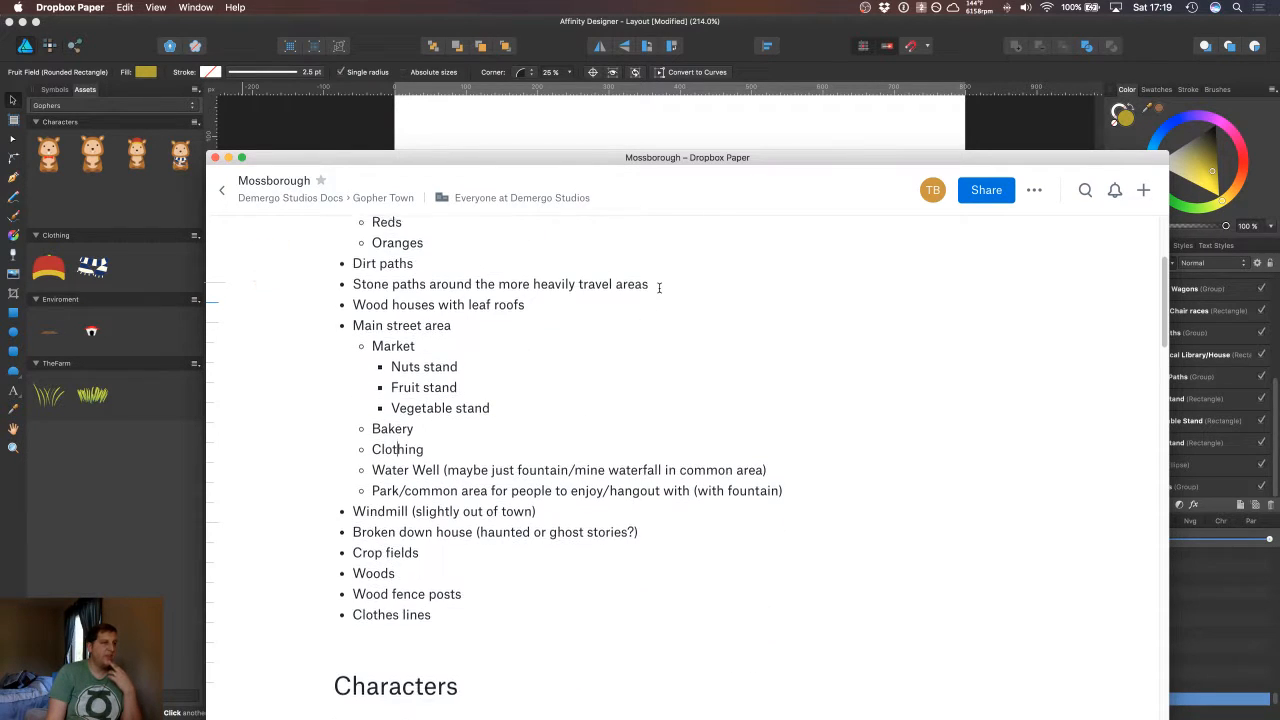
double_click(647, 160)
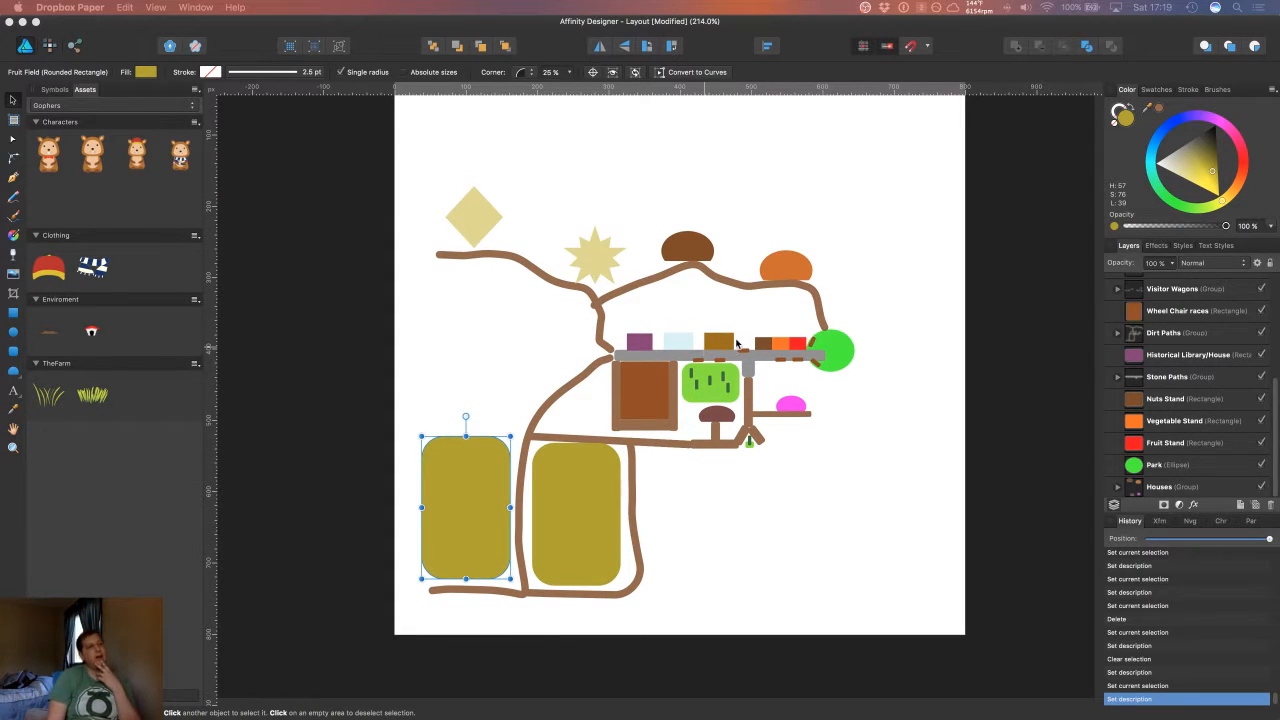
click(846, 457)
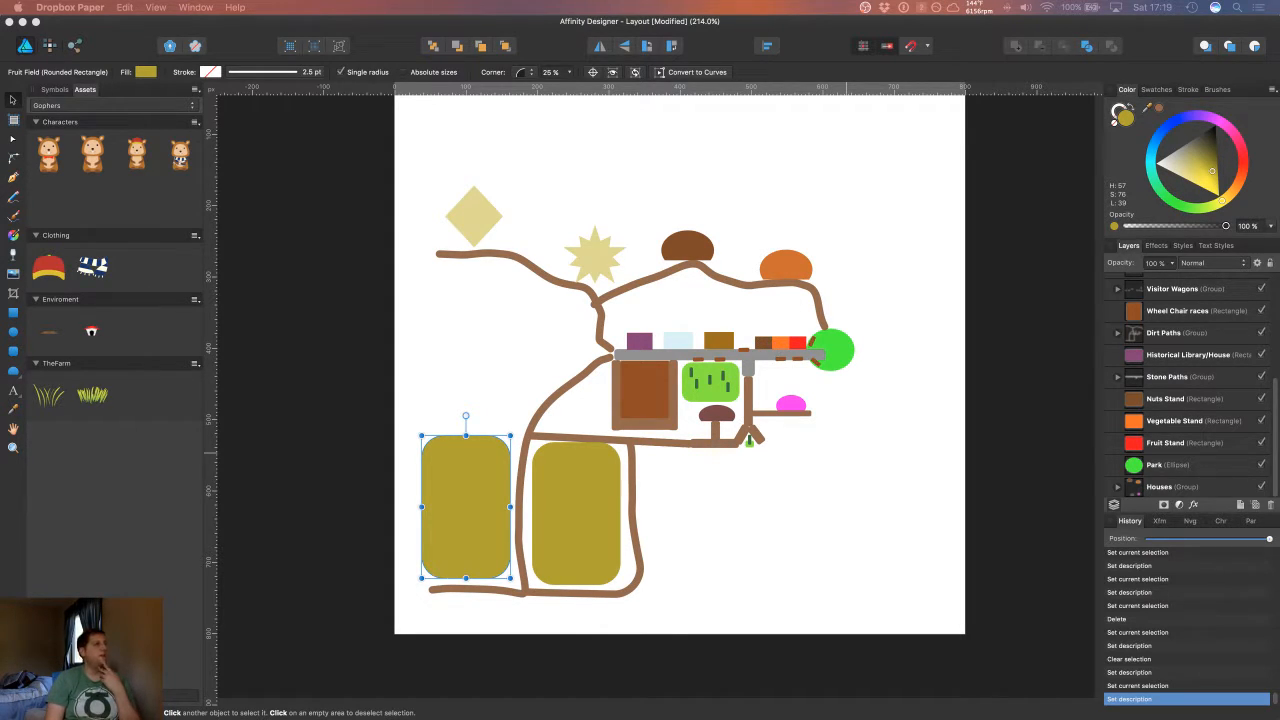
Step: Read the character descriptions and the start of the Story section in the Mossborough document in Dropbox Paper, then return to its beginning
scroll(733, 335, down, 5)
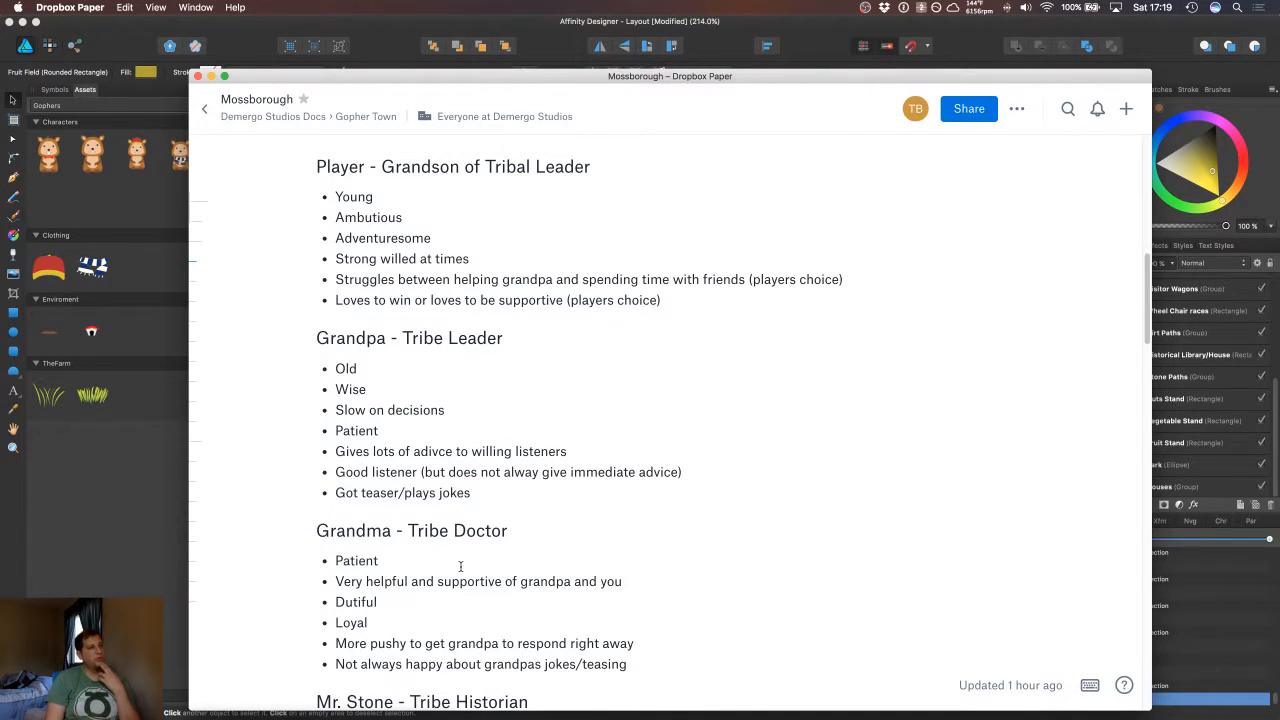
scroll(460, 567, down, 7)
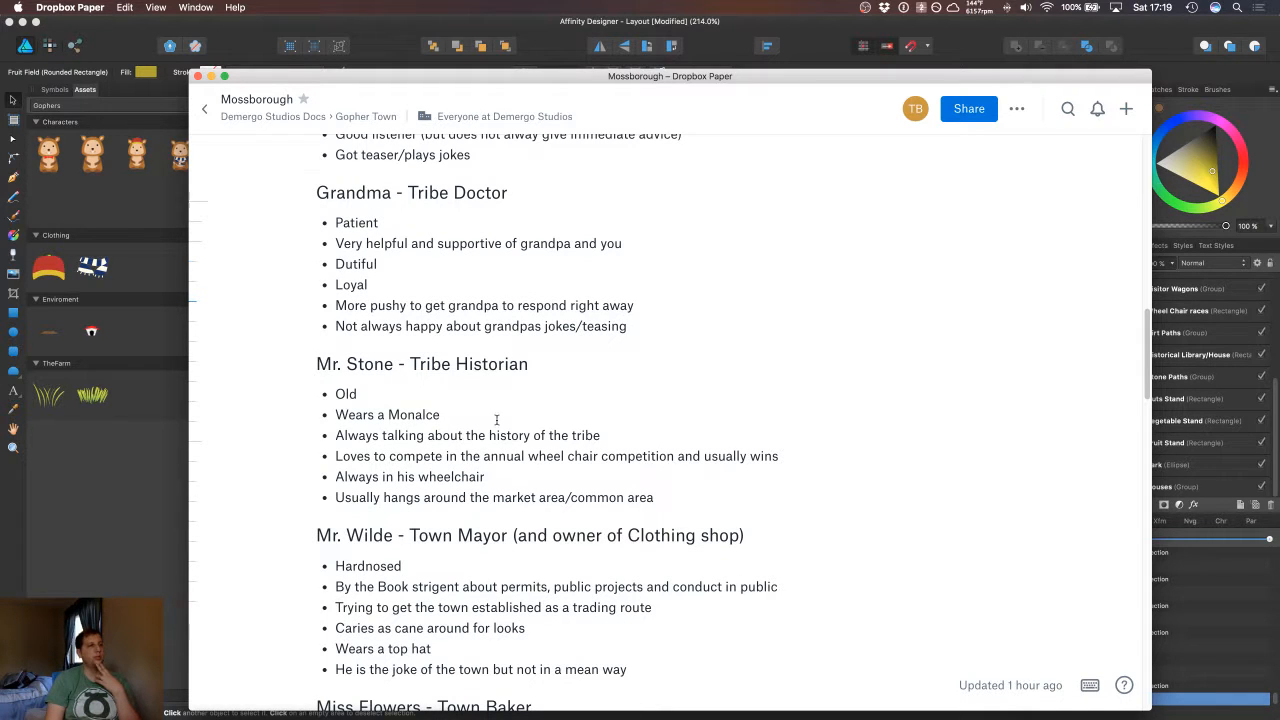
scroll(496, 420, down, 5)
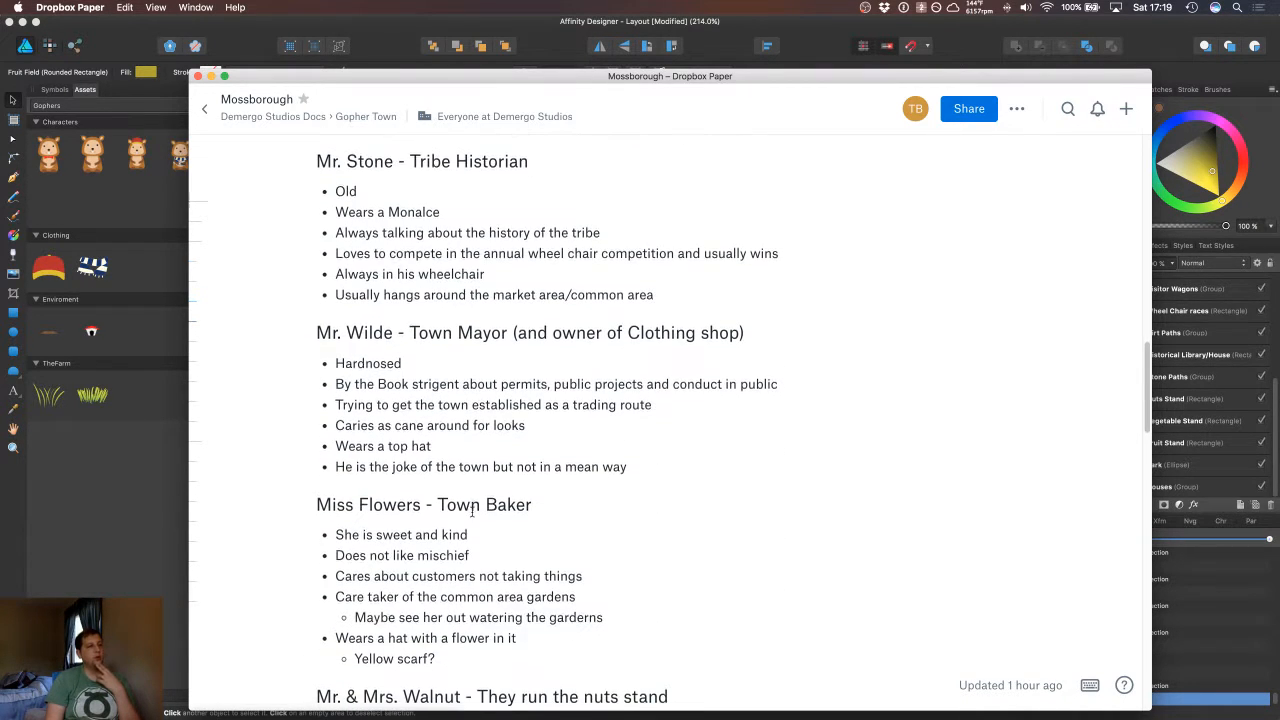
scroll(472, 511, down, 5)
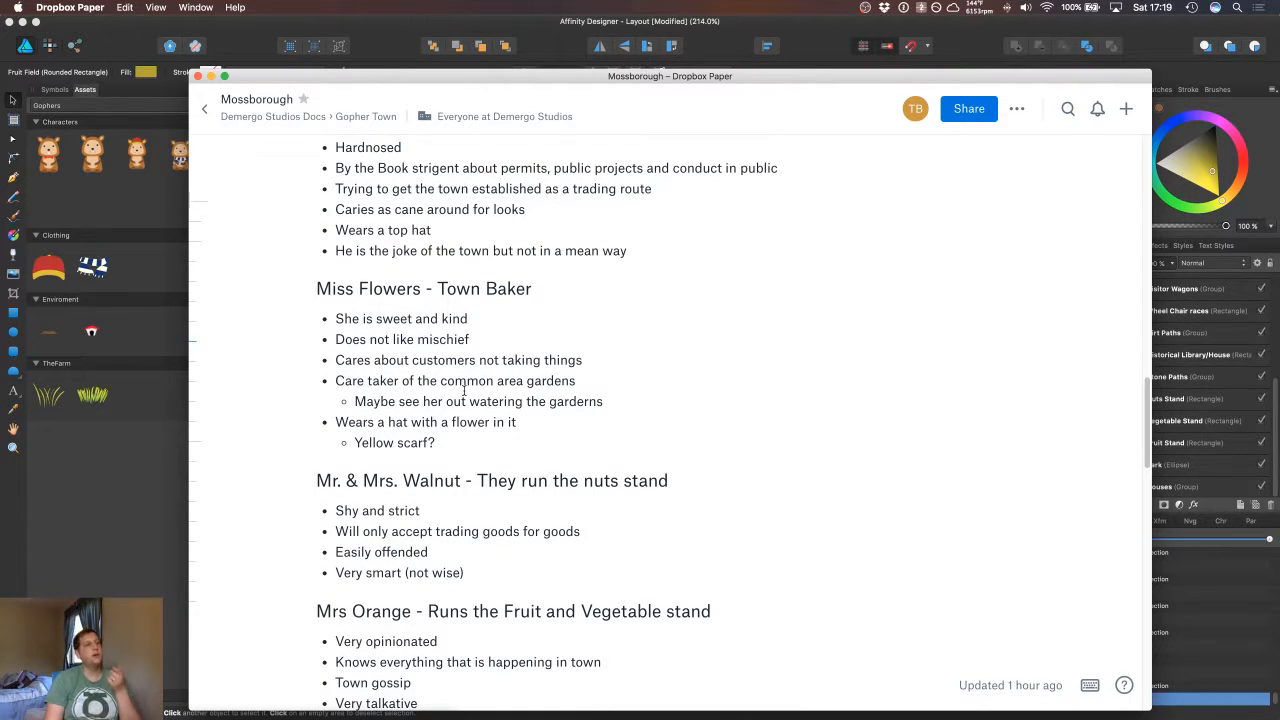
scroll(463, 392, down, 2)
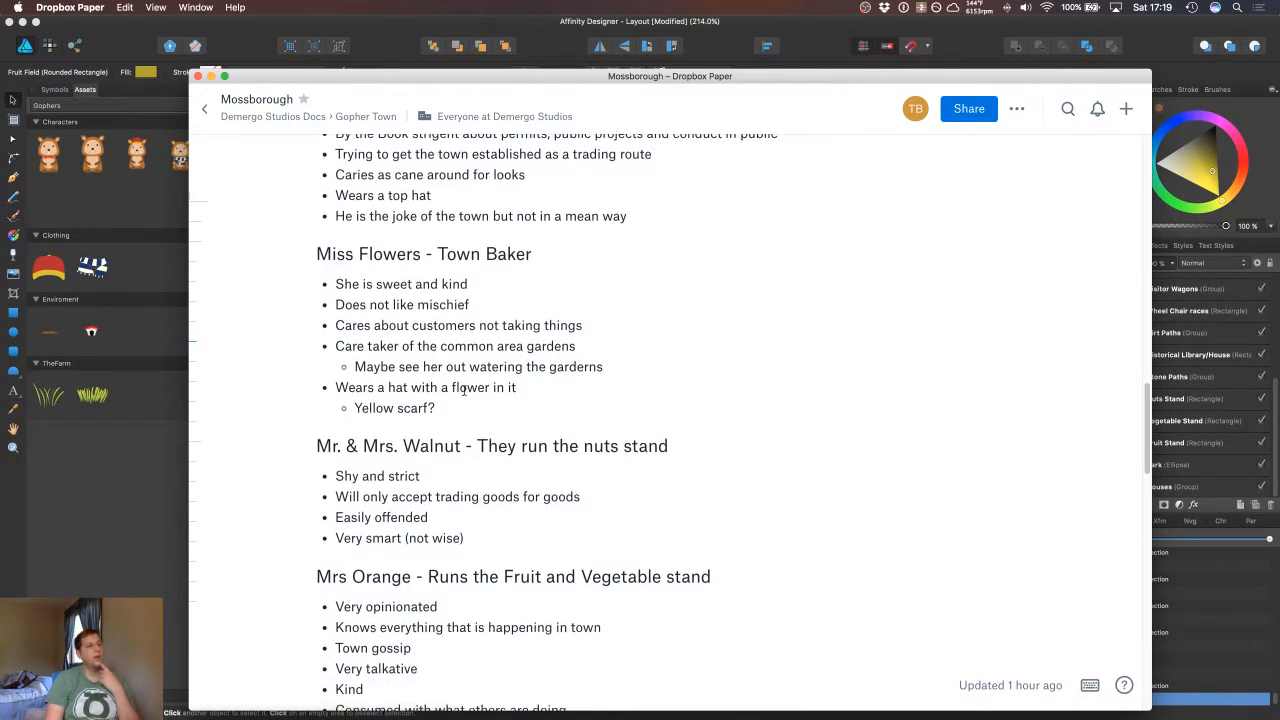
scroll(463, 365, down, 5)
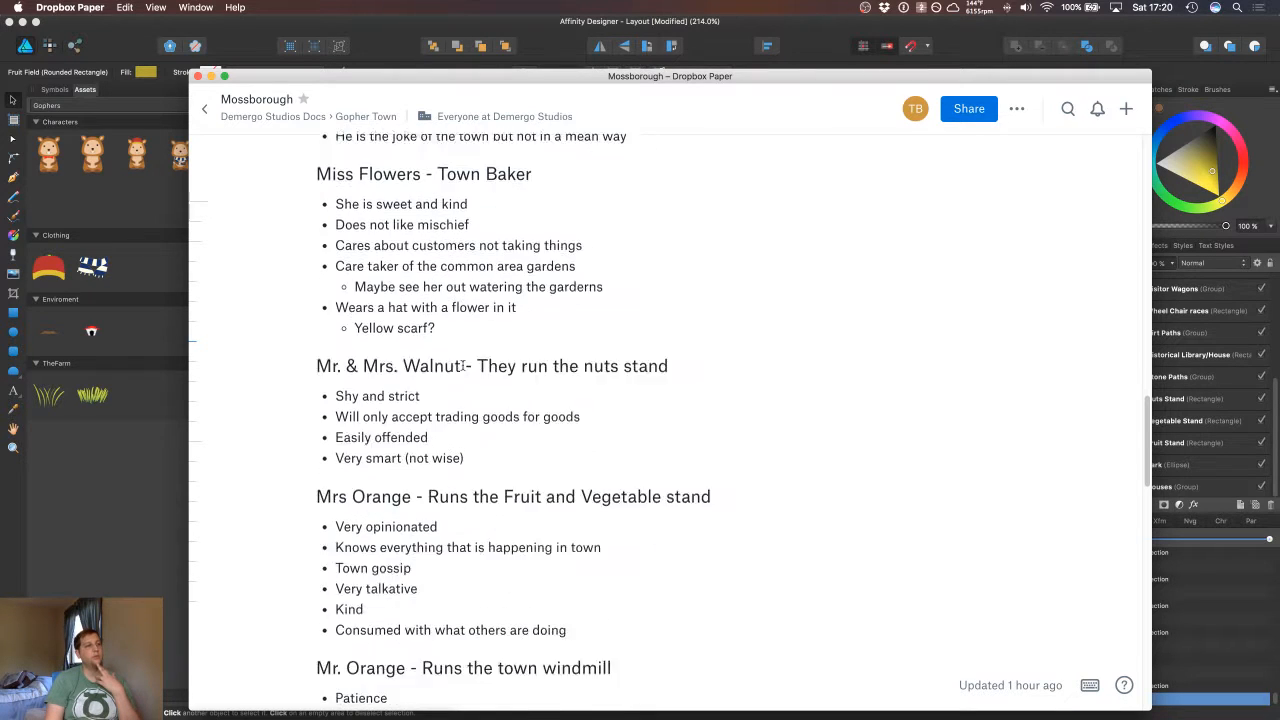
scroll(600, 348, down, 5)
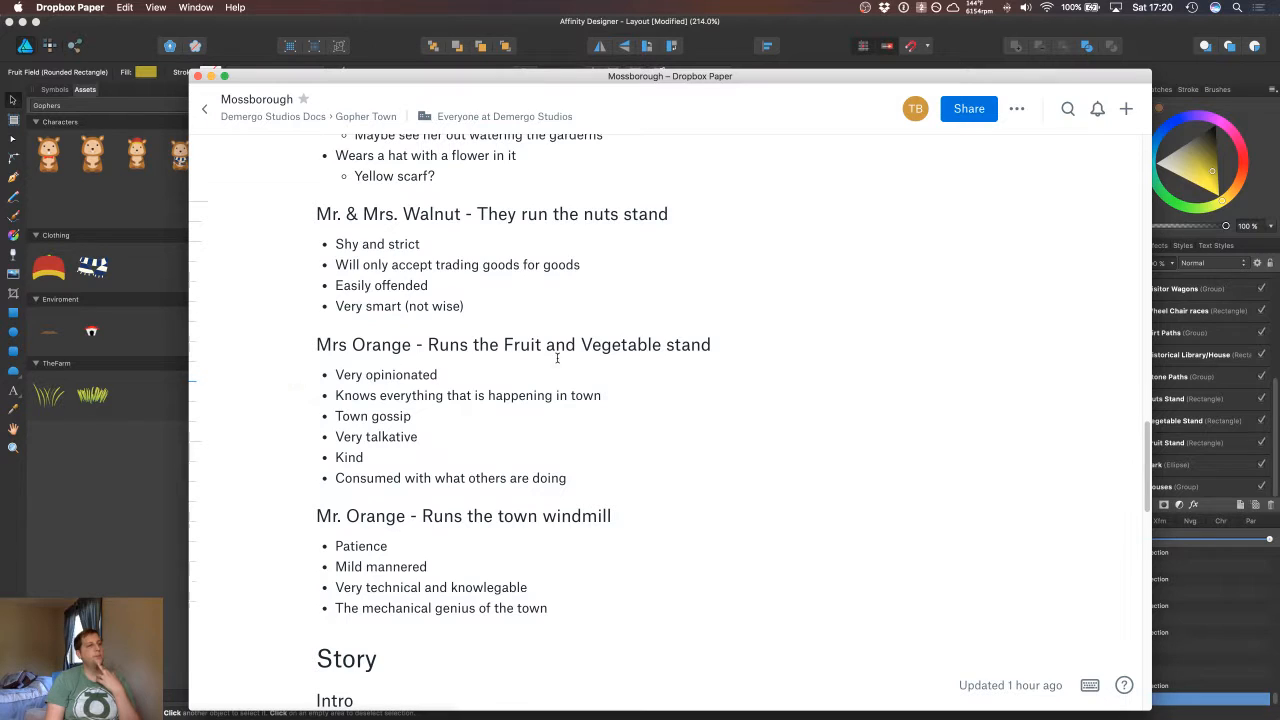
scroll(615, 360, down, 4)
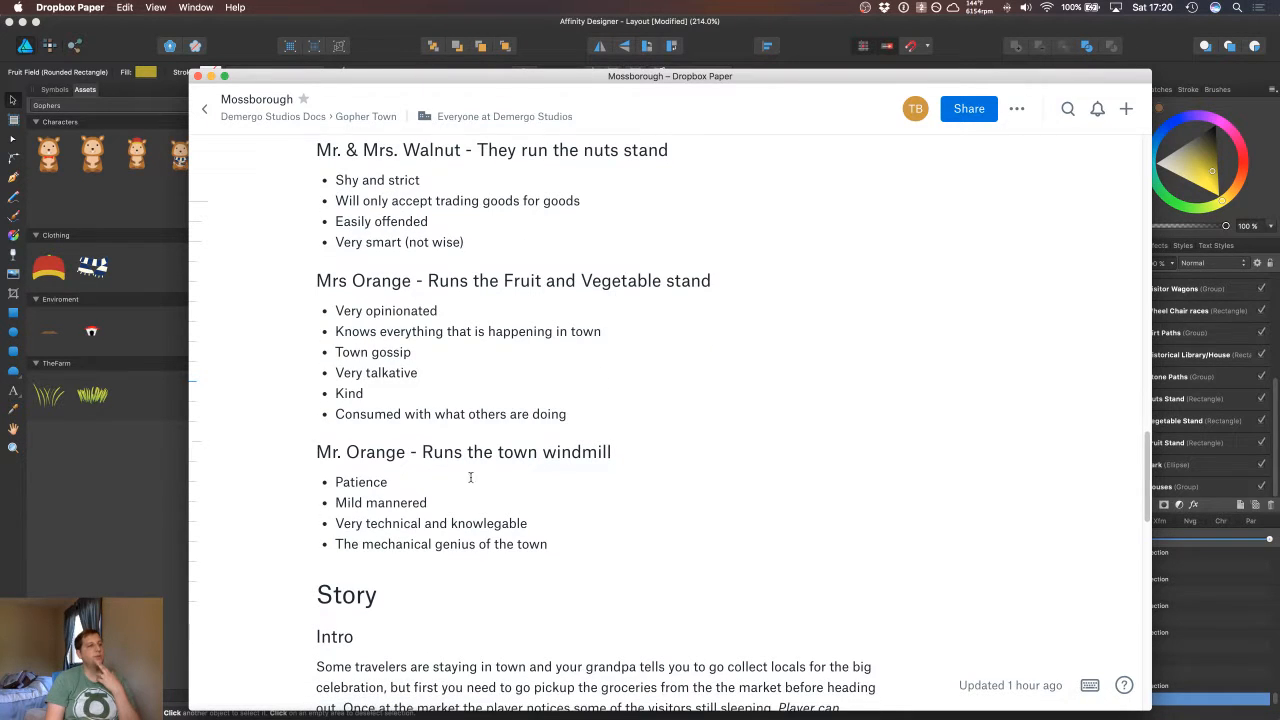
scroll(460, 515, down, 7)
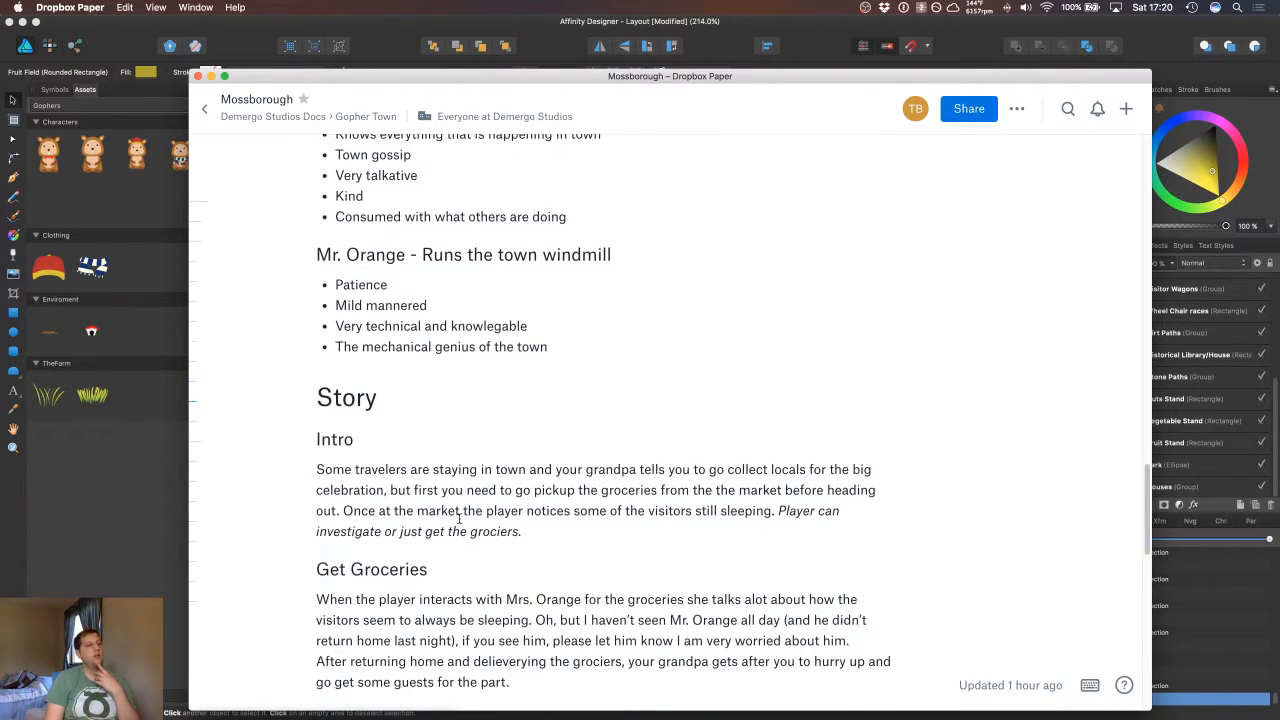
scroll(460, 515, up, 20)
scroll(460, 515, up, 10)
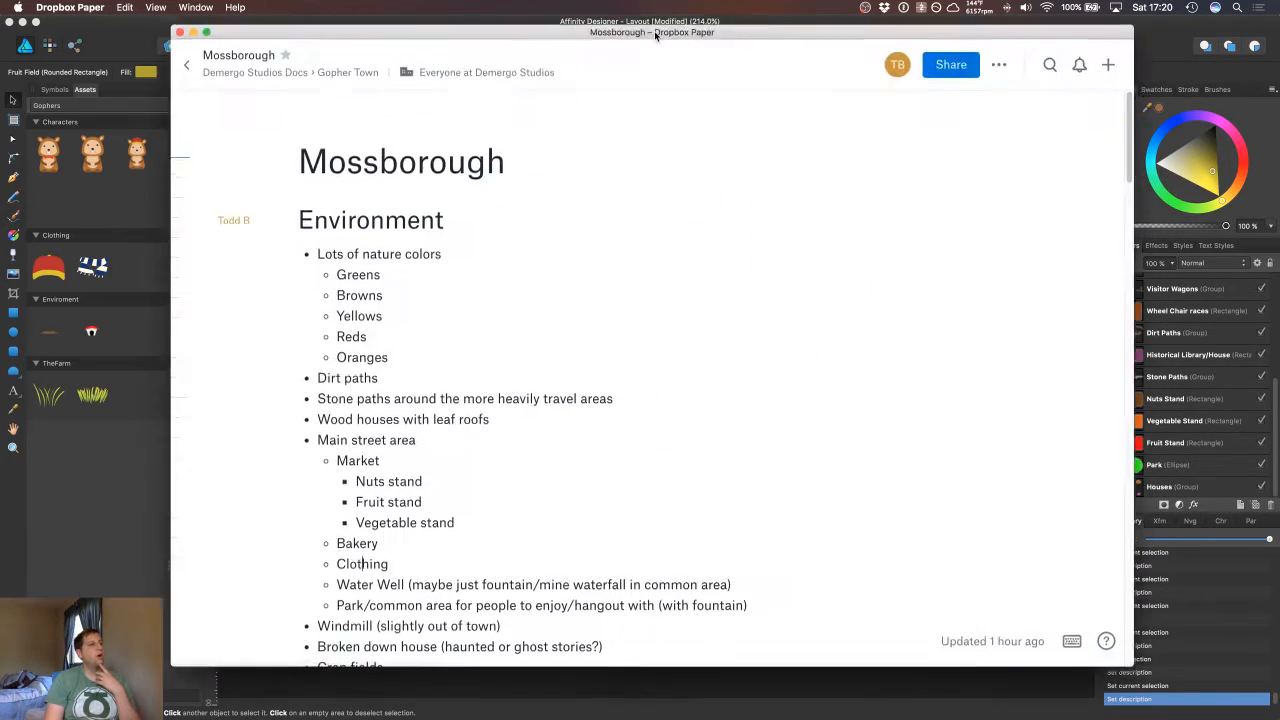
drag(655, 35, 688, 97)
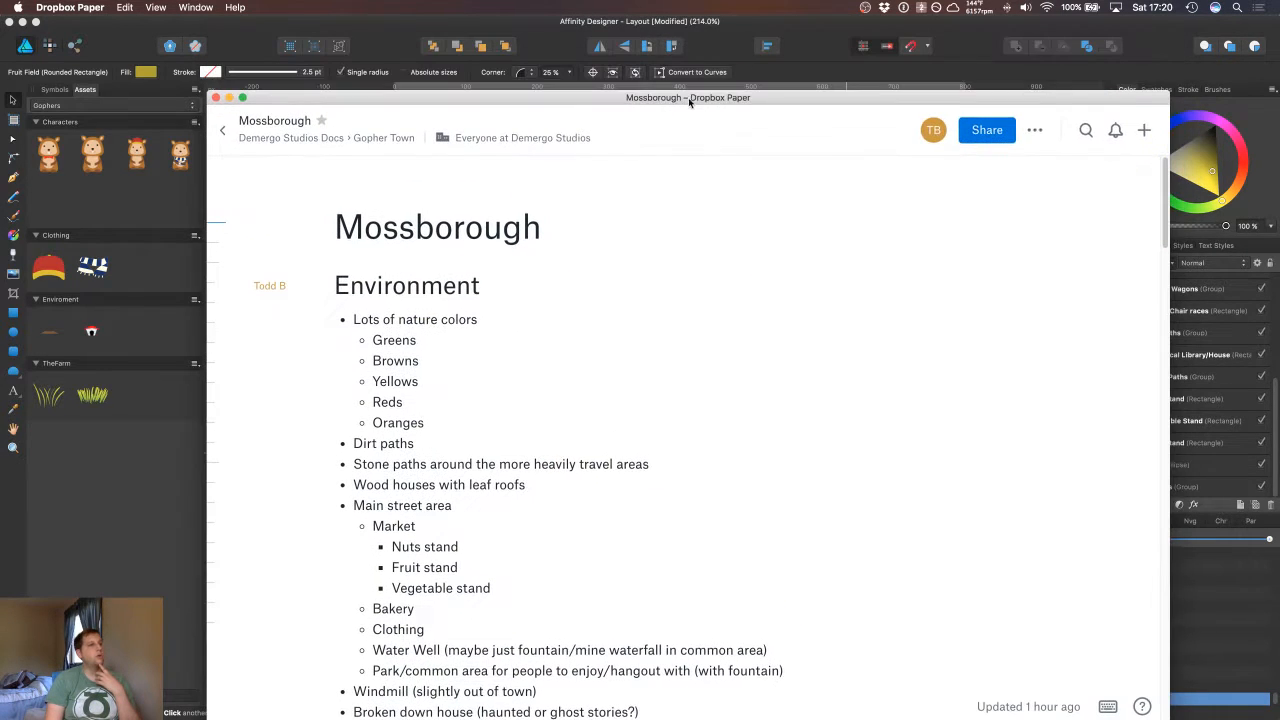
Step: Open the Story document from the Gopher Town folder, read its premise and story arch, and go back to the folder
click(225, 135)
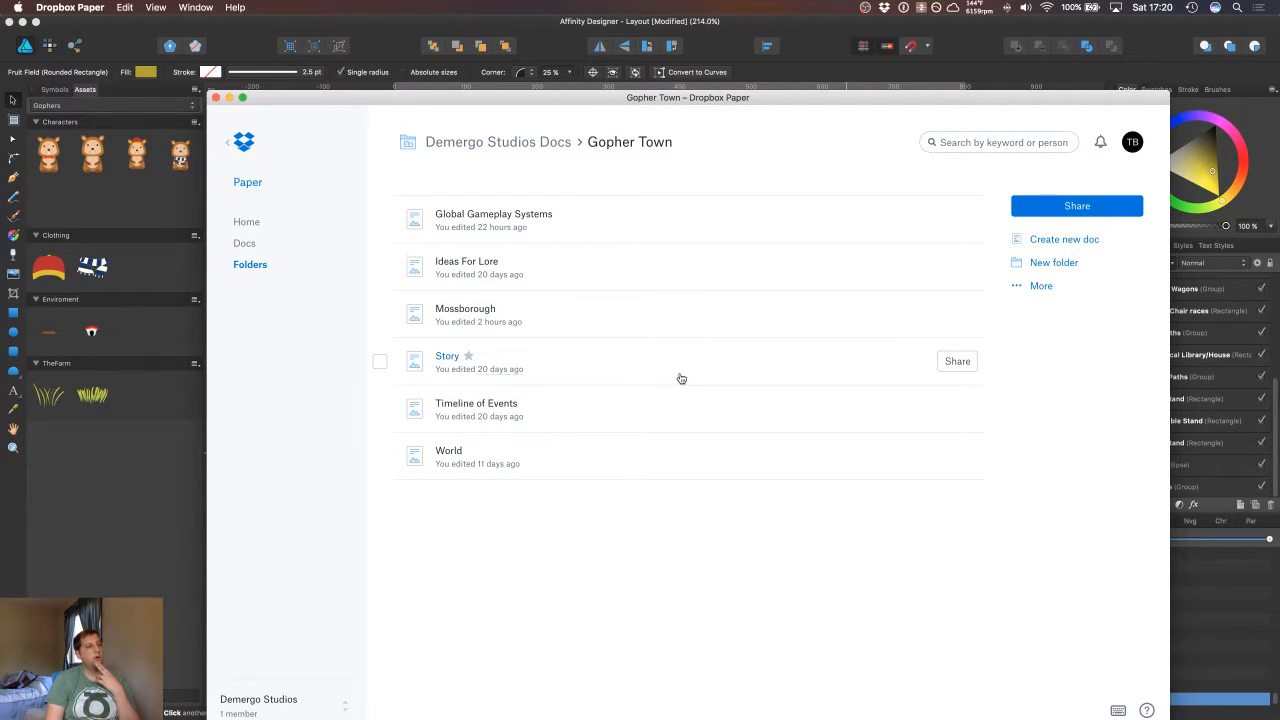
click(631, 371)
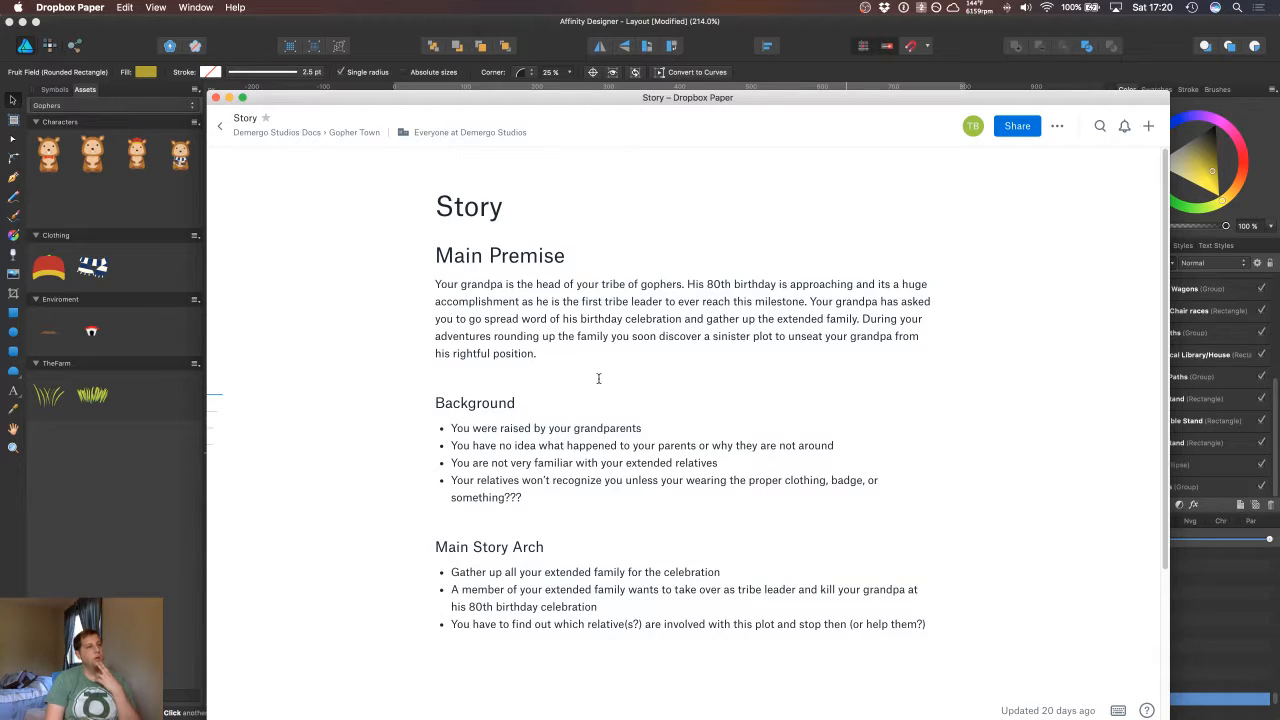
scroll(623, 389, down, 5)
scroll(624, 391, up, 5)
click(220, 126)
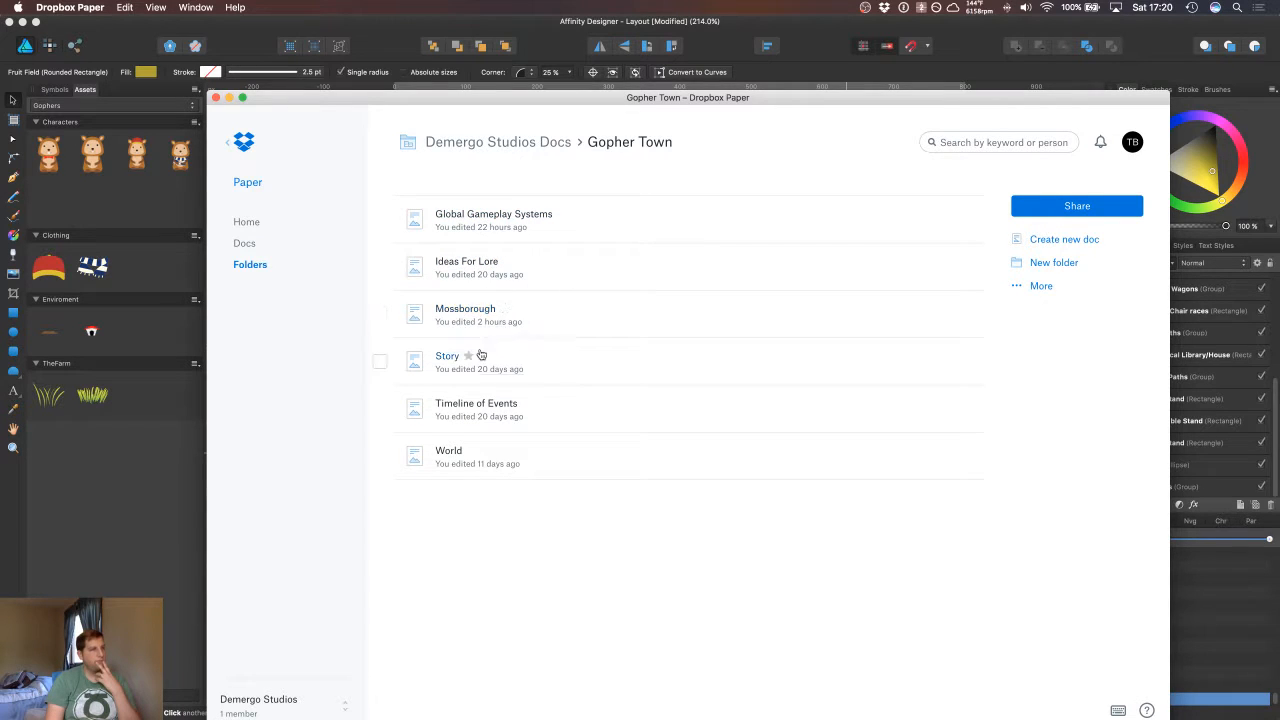
Step: Open the Timeline of Events document and read the snapshots of Grandpa's birthdays from the 60th onwards
click(622, 403)
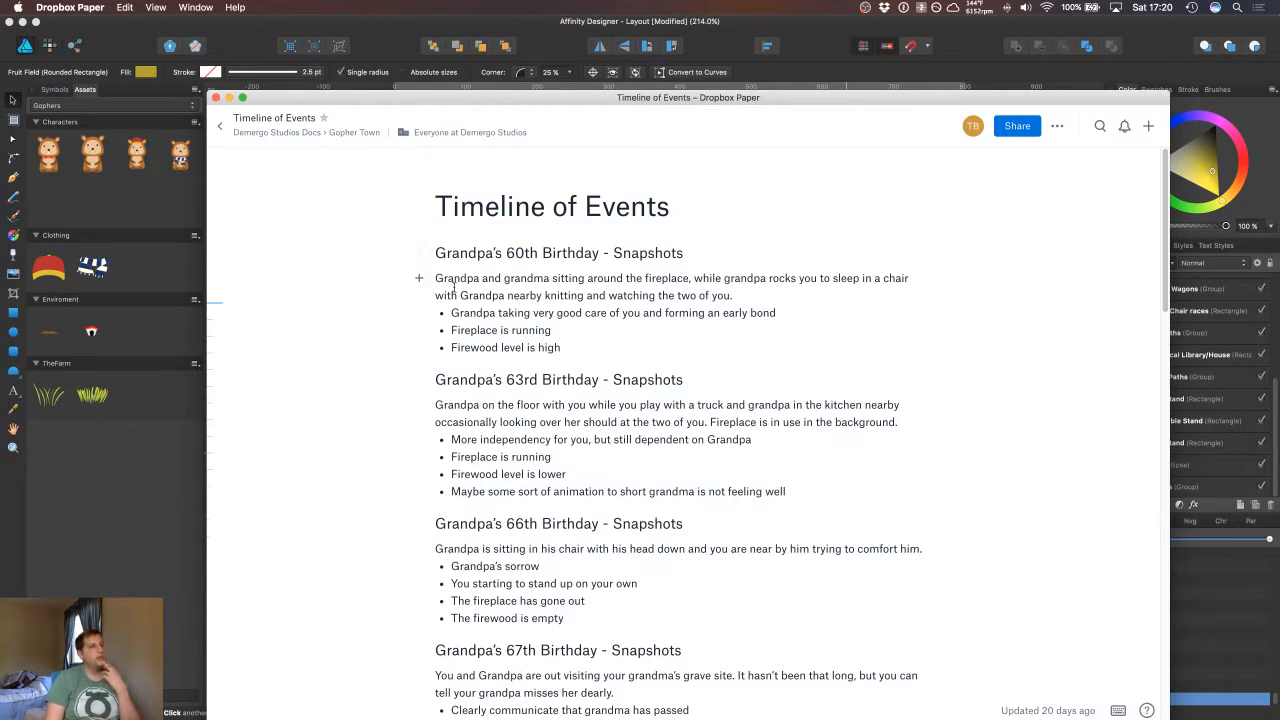
drag(457, 295, 771, 343)
click(750, 358)
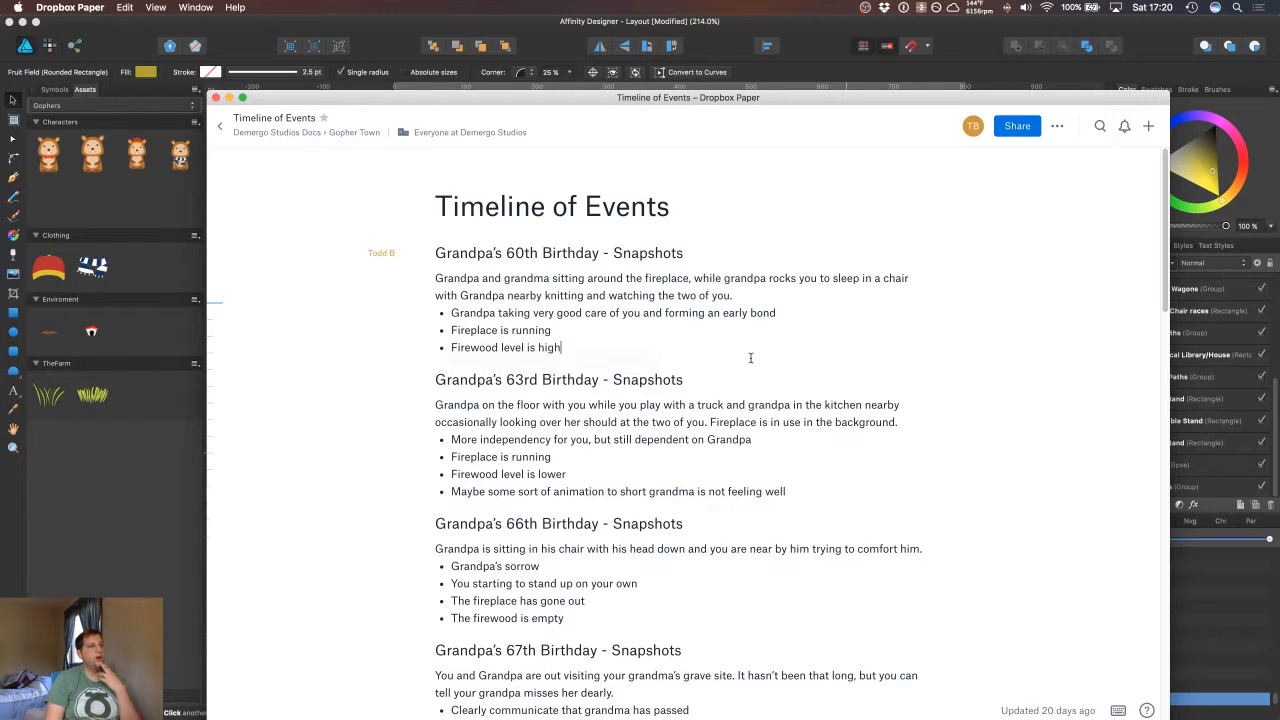
scroll(694, 403, down, 3)
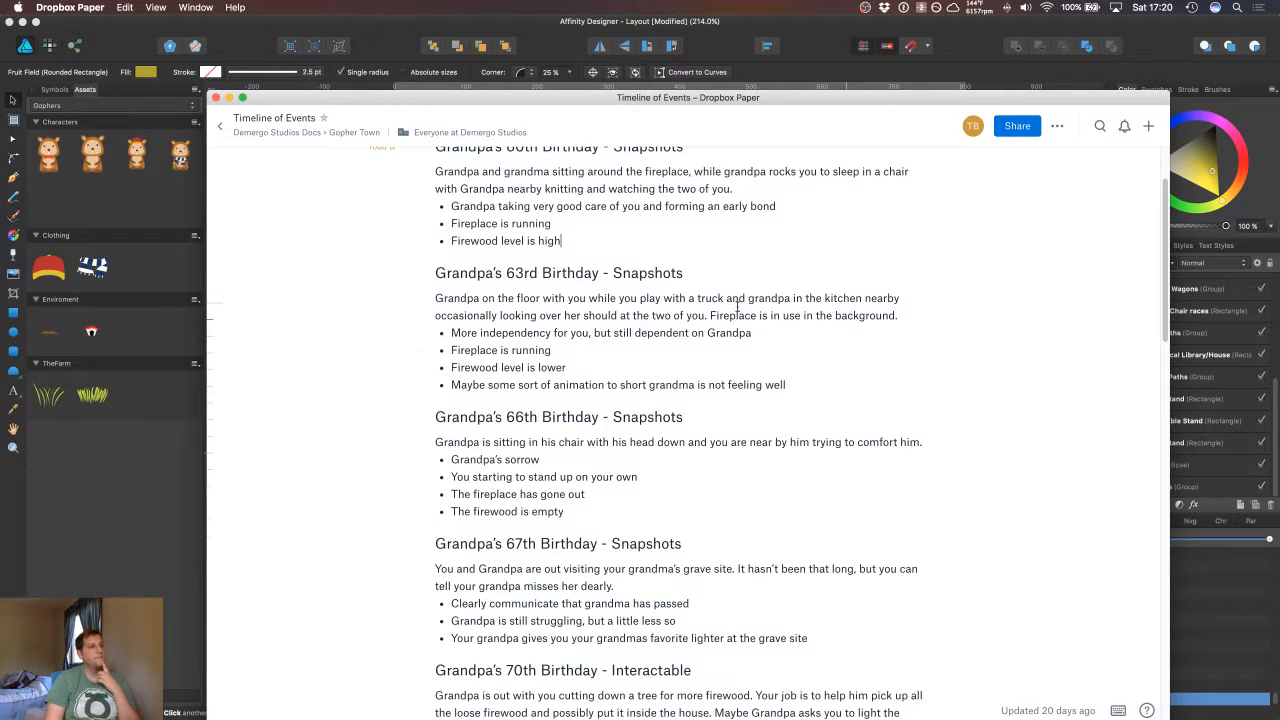
scroll(600, 360, down, 3)
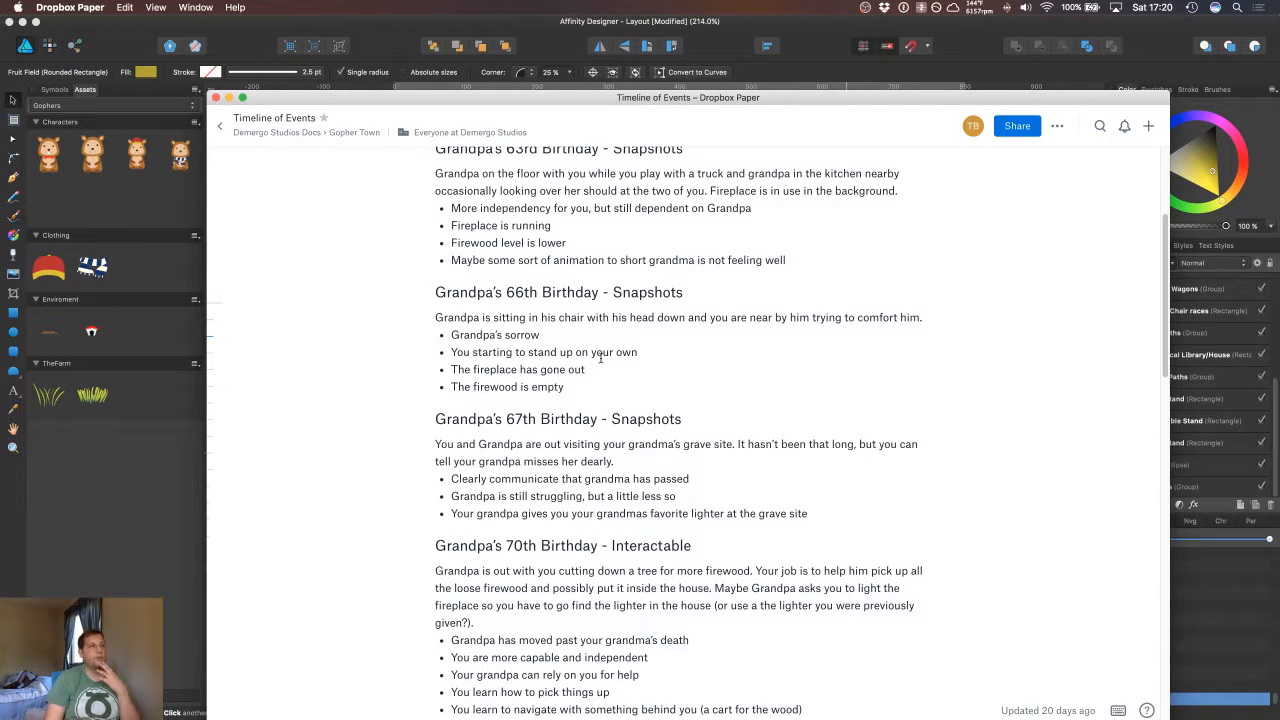
key(super+m)
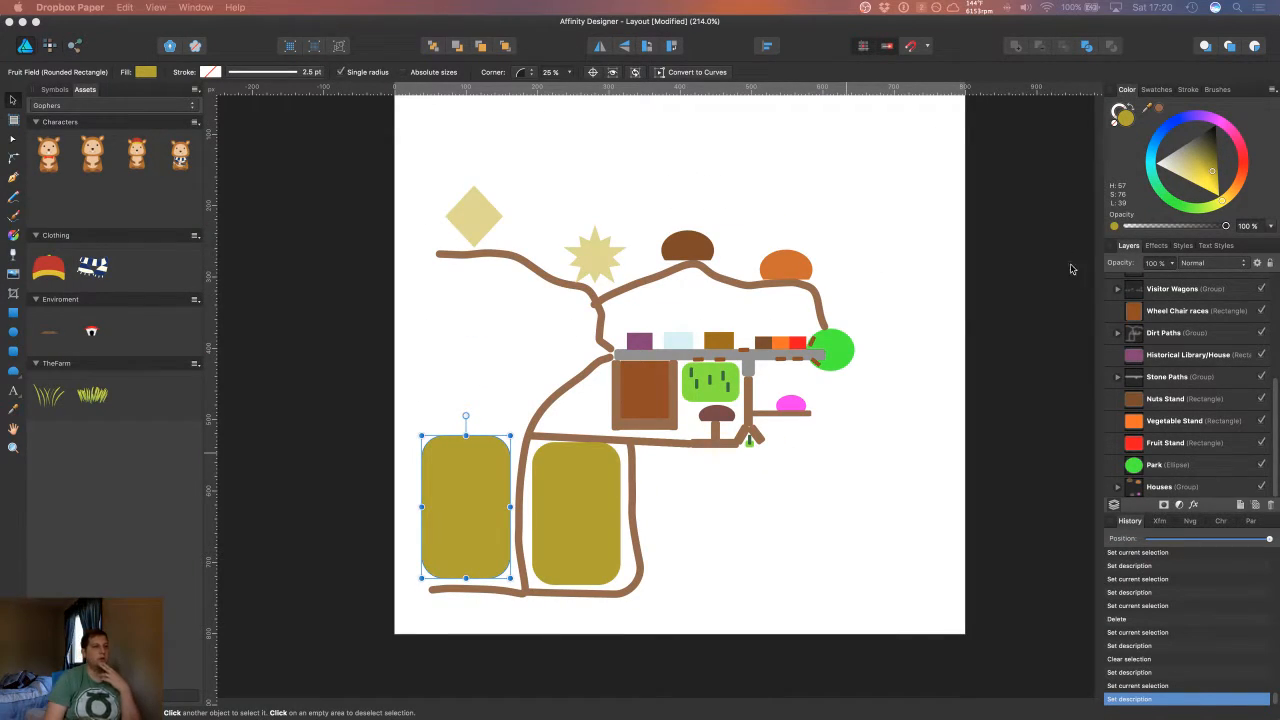
Step: In Affinity Designer, select Grandpa's House inside the Houses group and shift it slightly to the left on the map
click(720, 417)
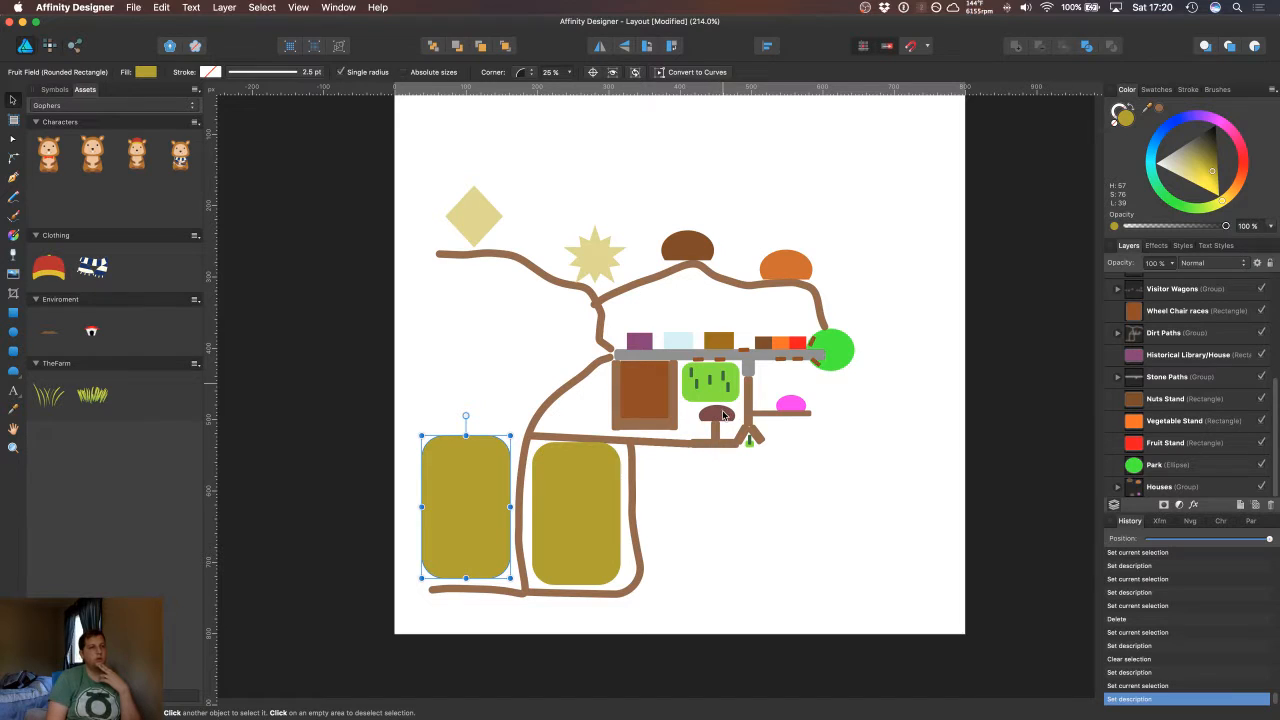
click(722, 416)
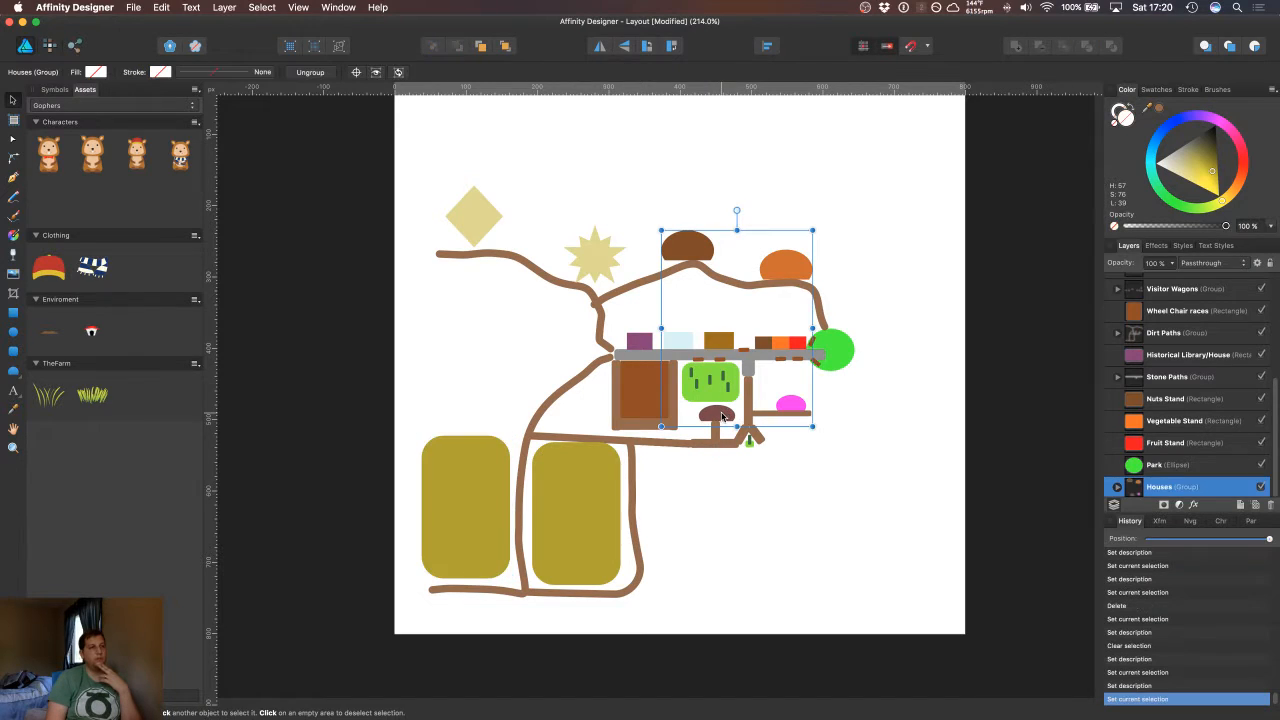
click(1117, 486)
scroll(1205, 447, down, 3)
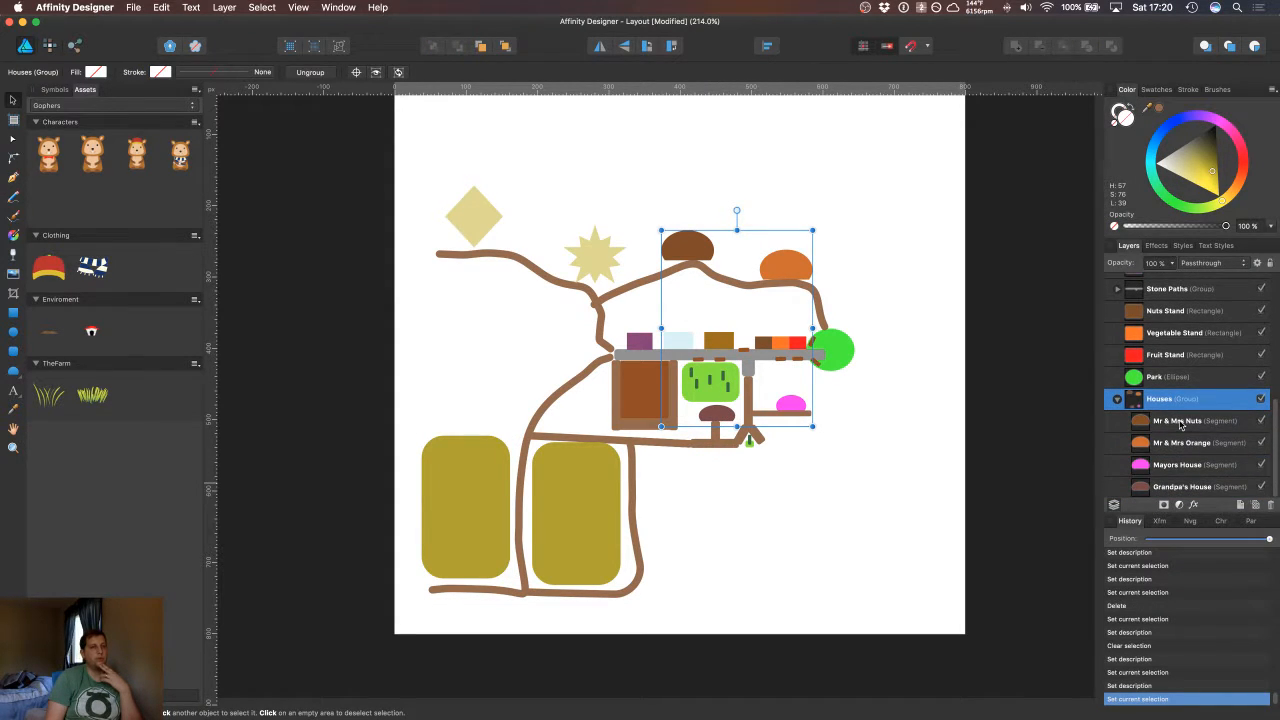
click(1165, 488)
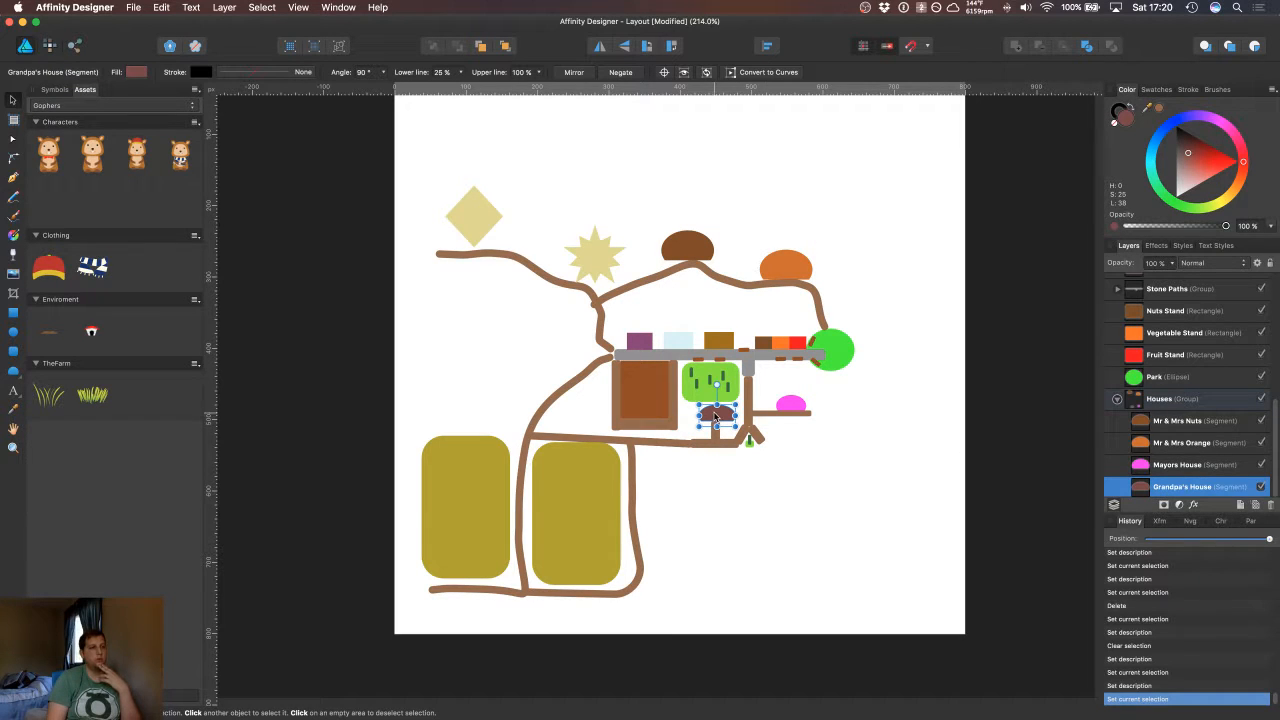
drag(717, 420, 713, 423)
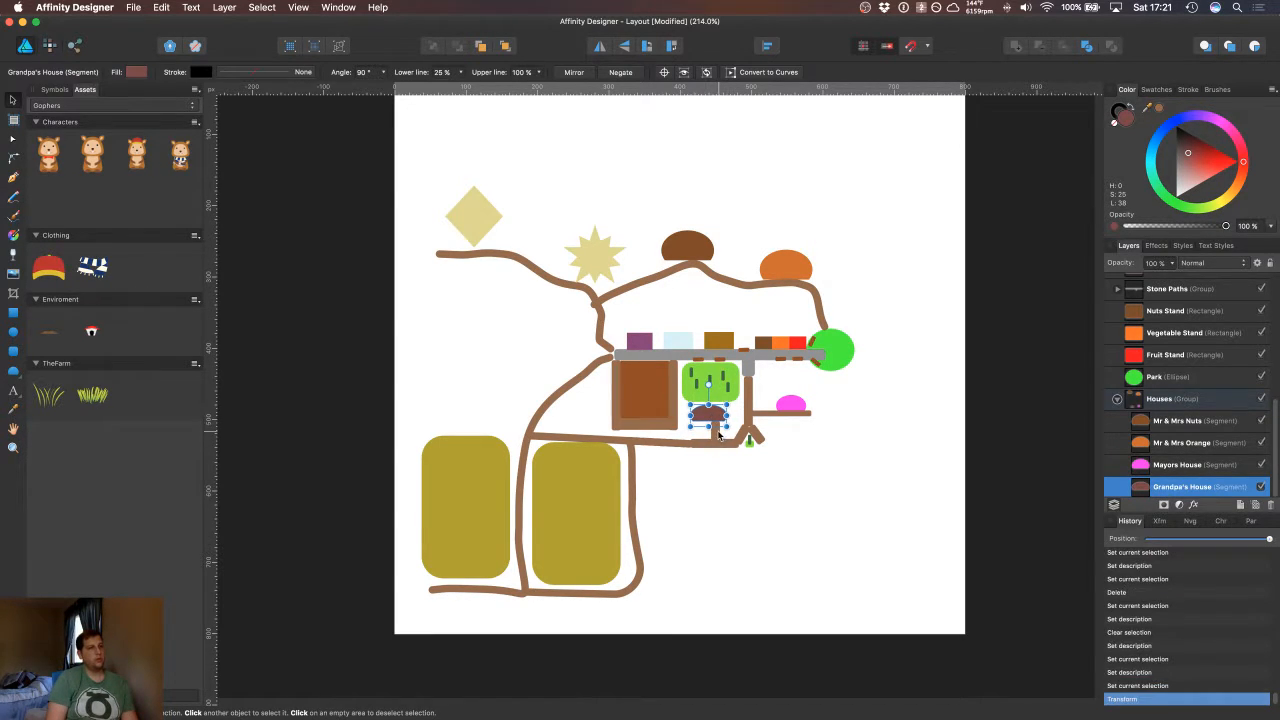
Step: Move the short vertical rounded-rectangle path of the Dirt Paths group left so it sits centred beneath Grandpa's House
click(718, 433)
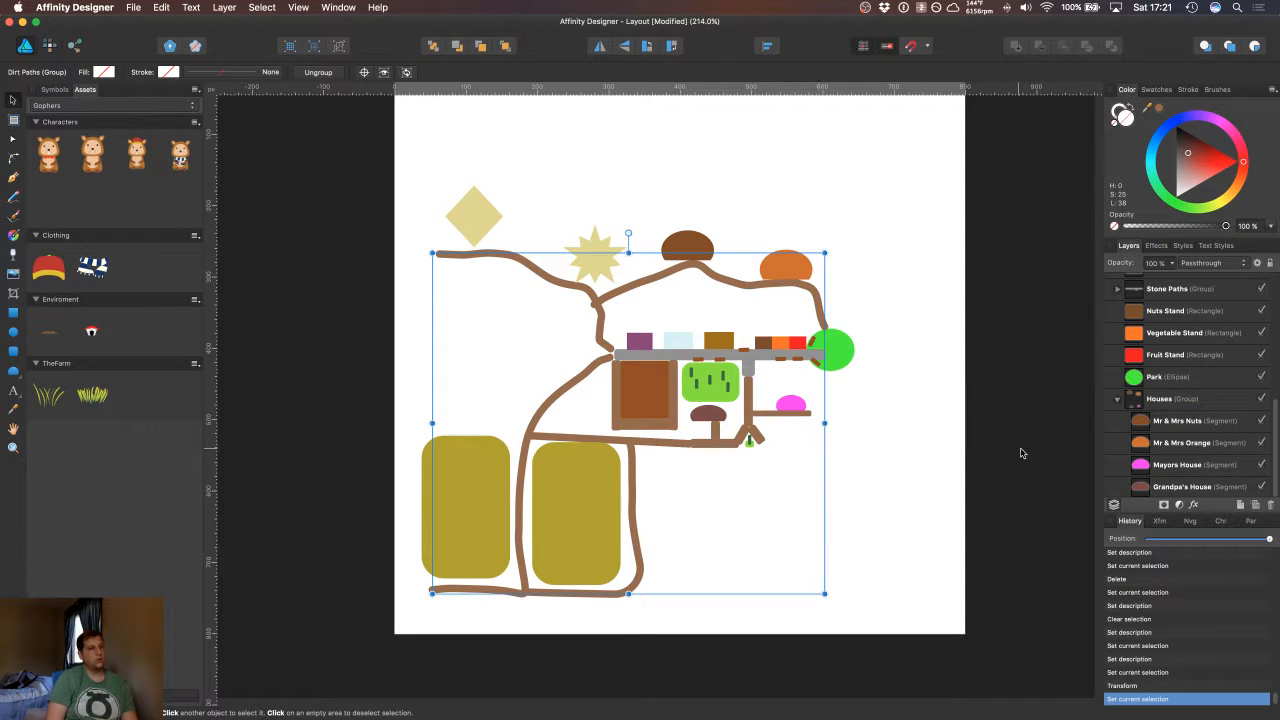
click(1119, 401)
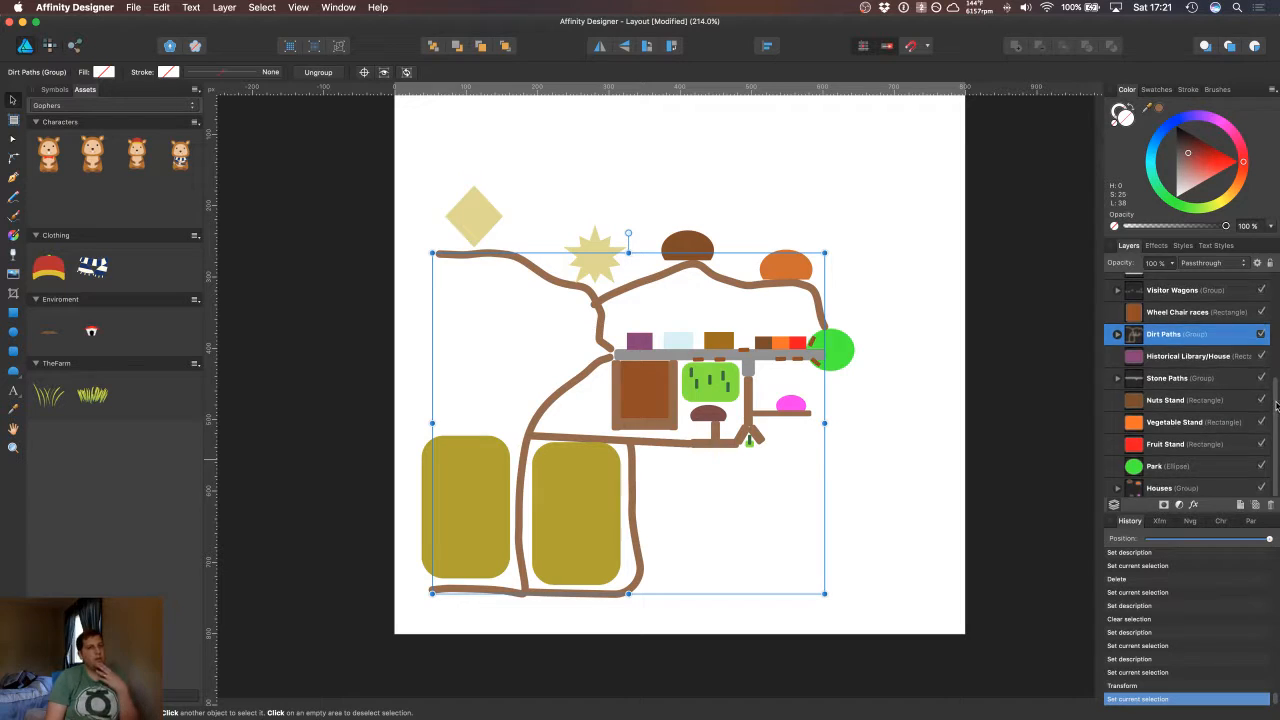
mouse_move(1276, 404)
mouse_down()
mouse_move(1273, 311)
mouse_move(1275, 409)
mouse_up()
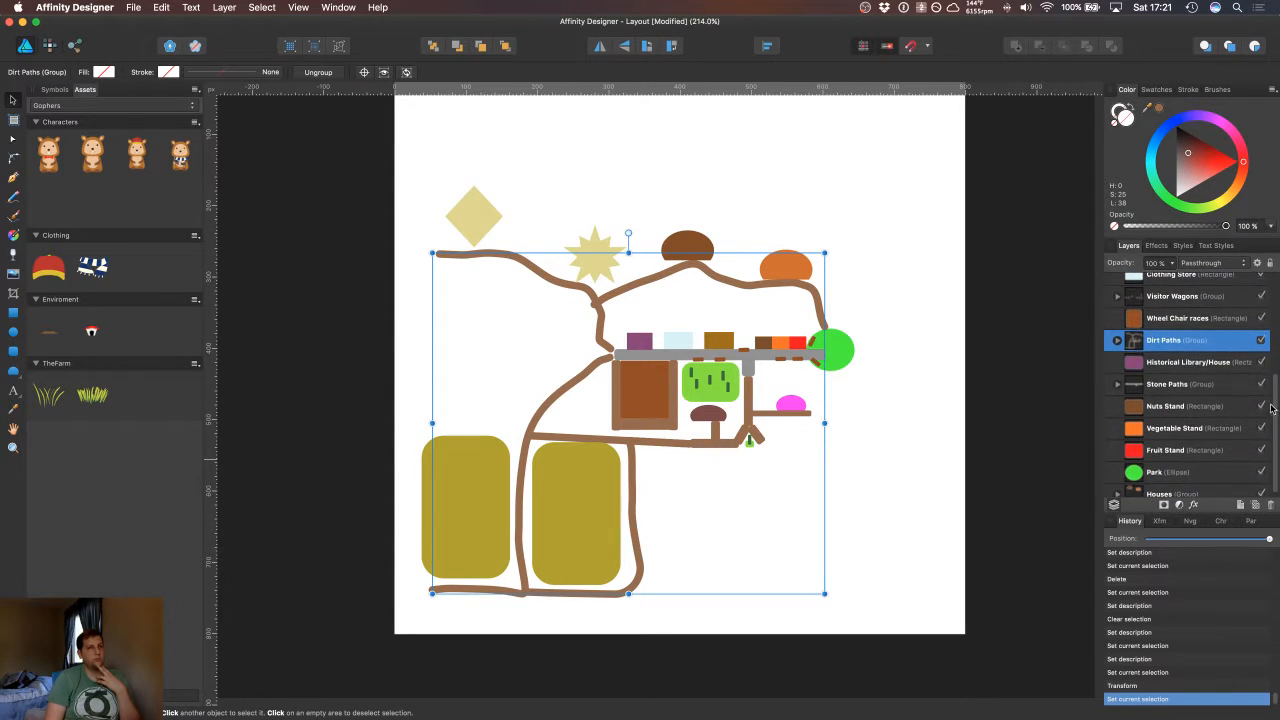
click(1117, 341)
click(1190, 450)
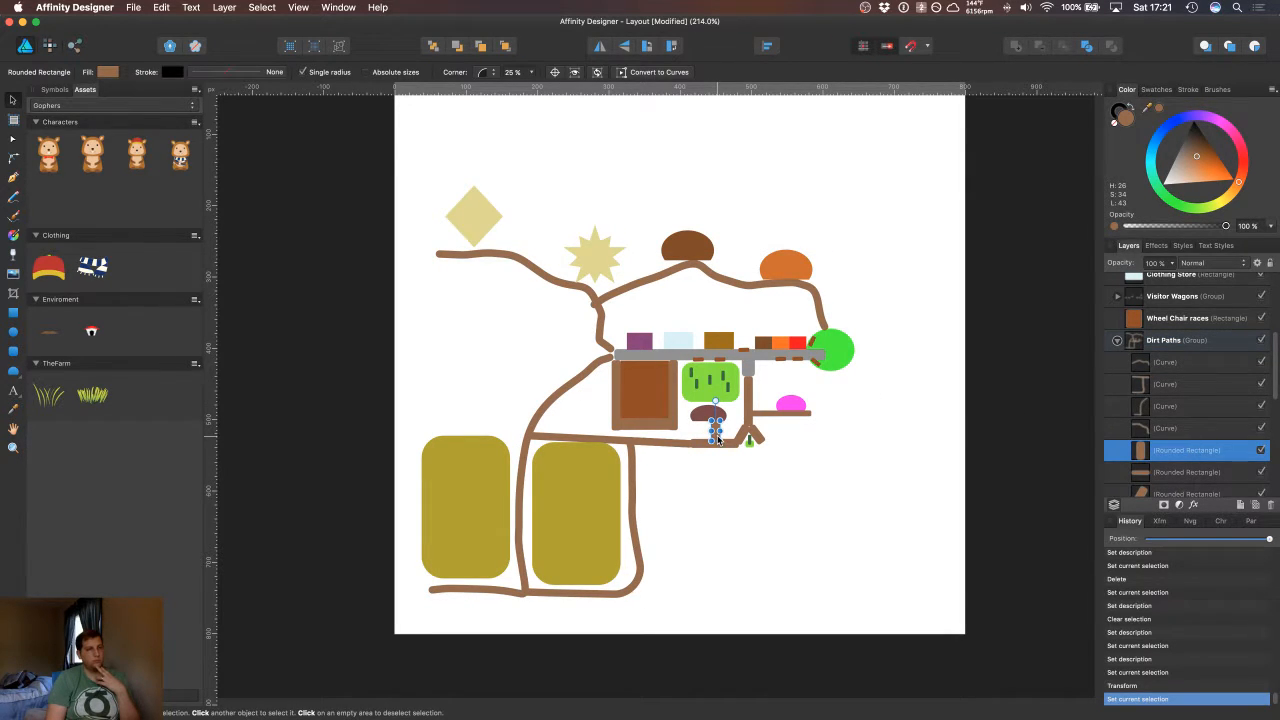
drag(717, 438, 704, 433)
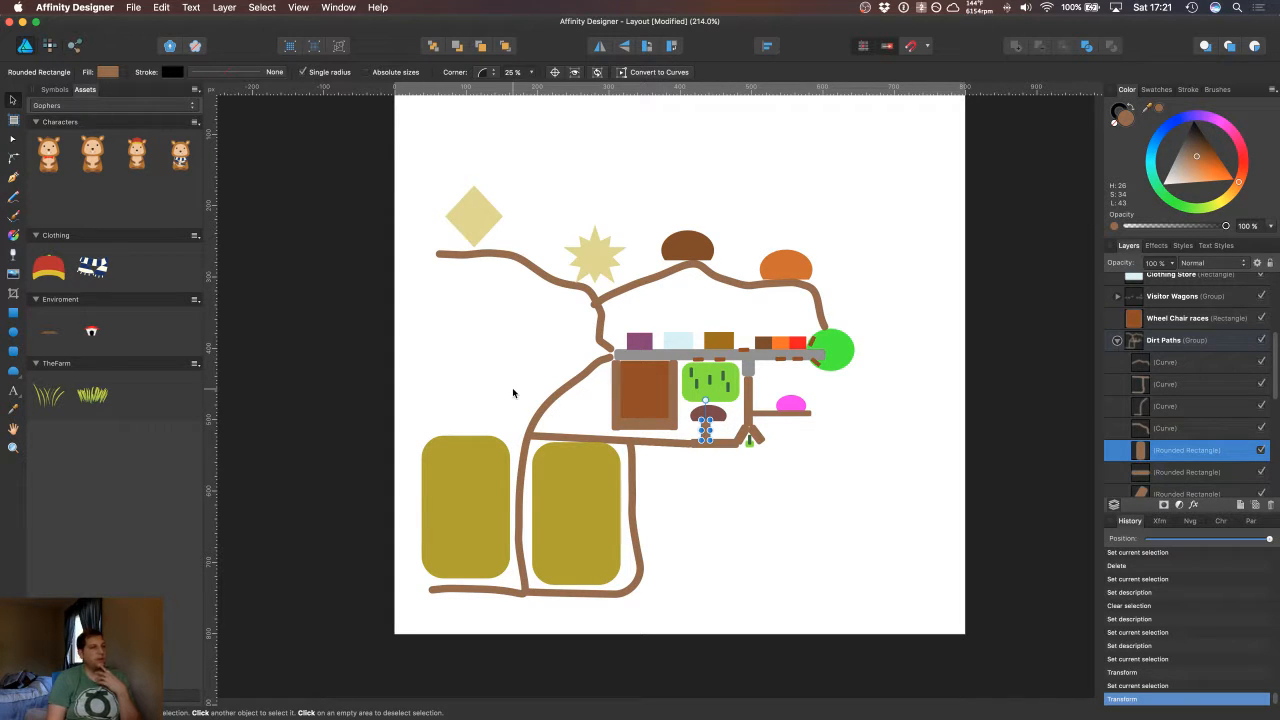
Step: Switch to the Timeline of Events document in Dropbox Paper and read Grandpa's 66th to 75th birthday entries
key(super+Tab)
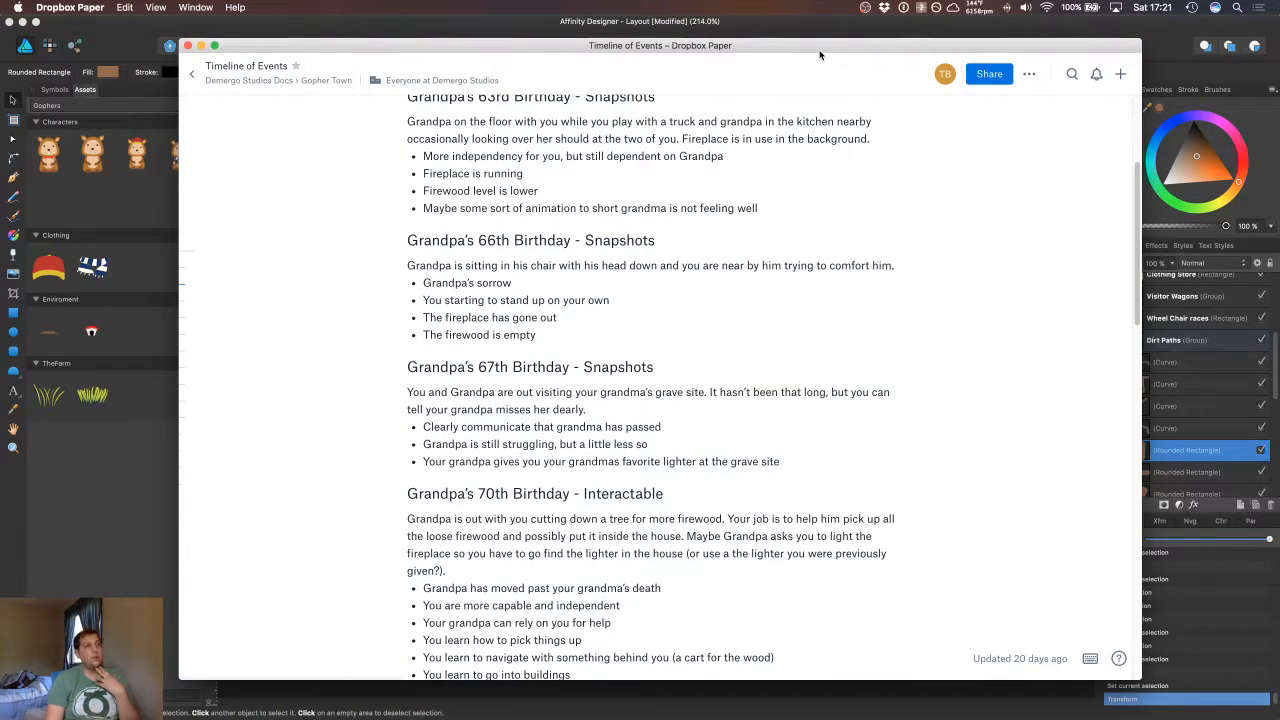
drag(818, 48, 0, 45)
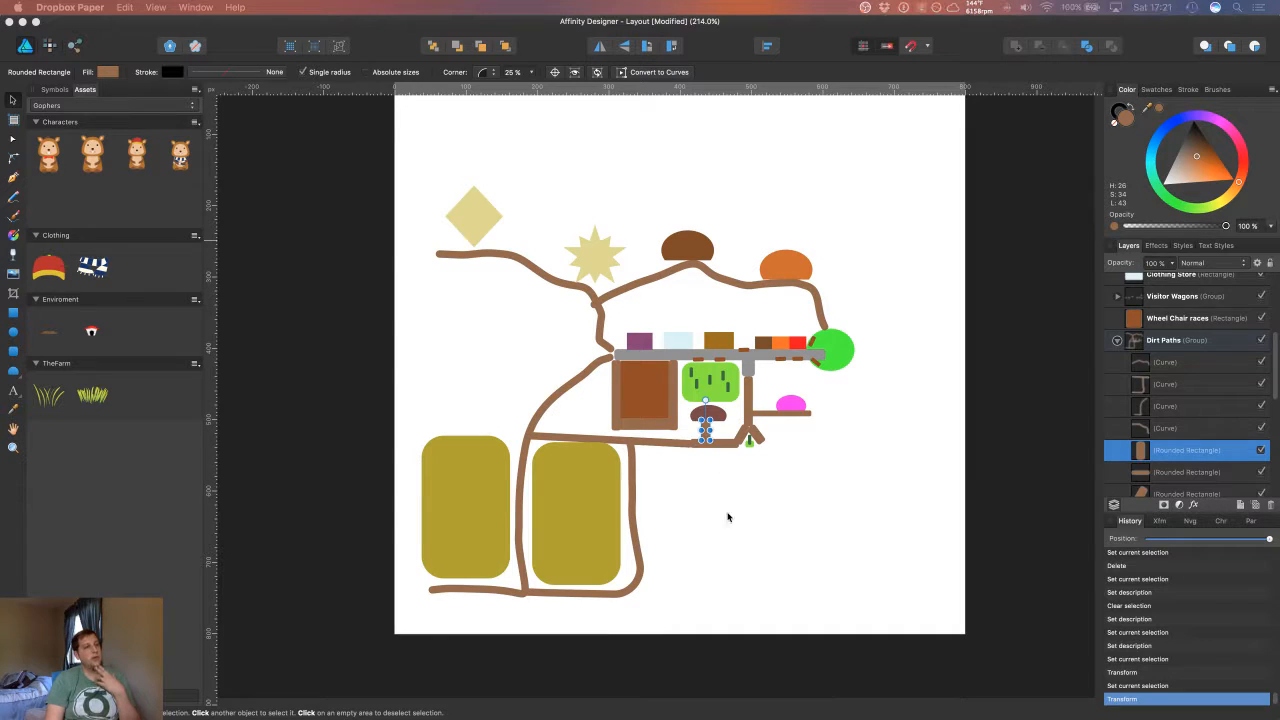
scroll(694, 514, up, 1)
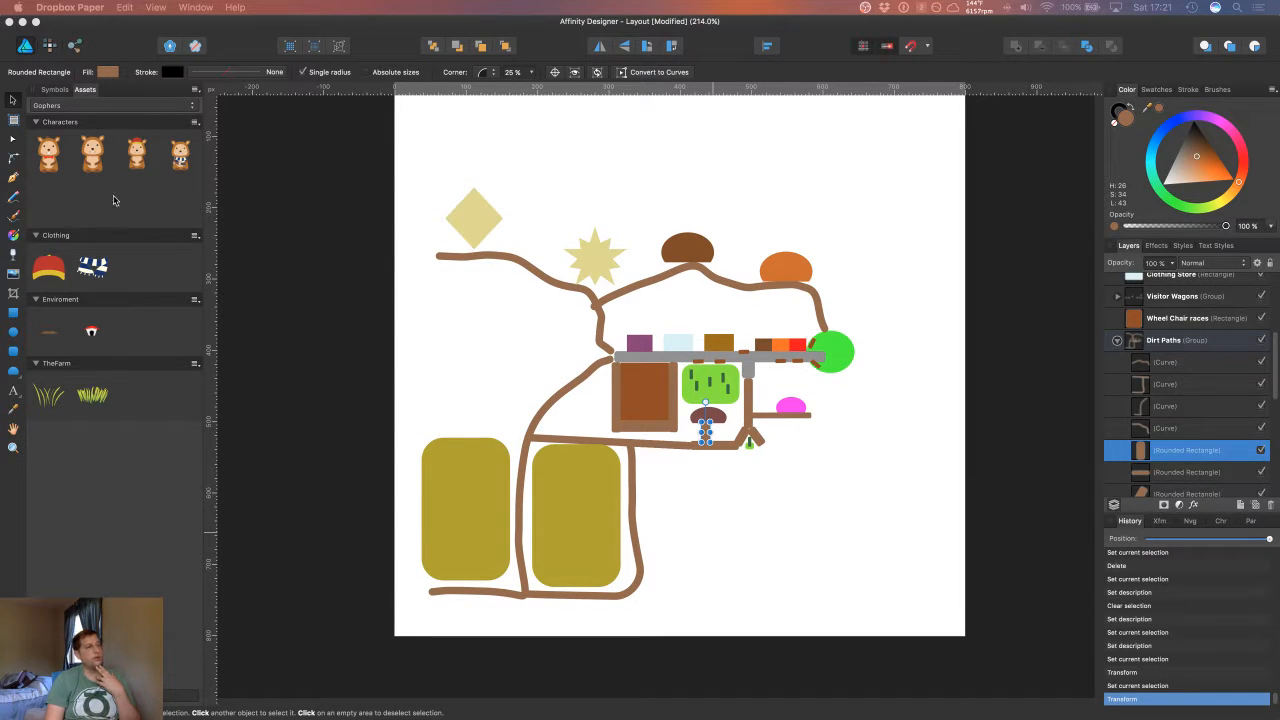
drag(0, 42, 909, 40)
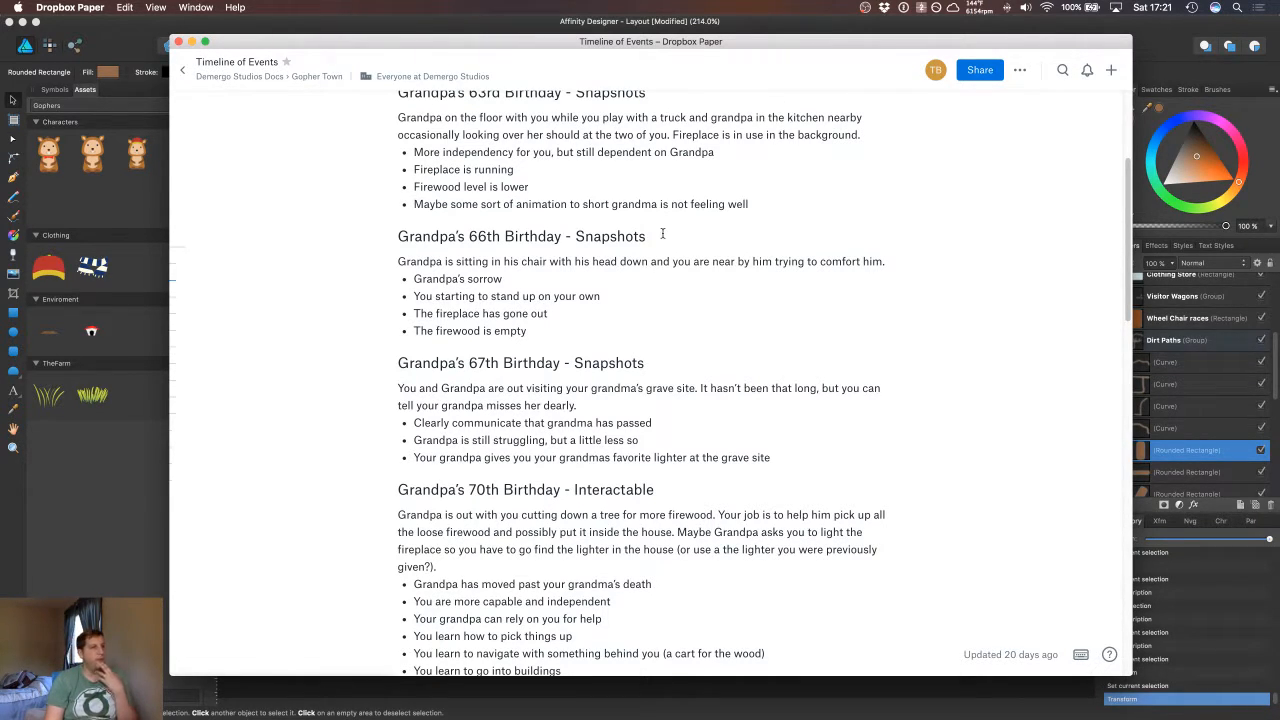
scroll(604, 316, down, 3)
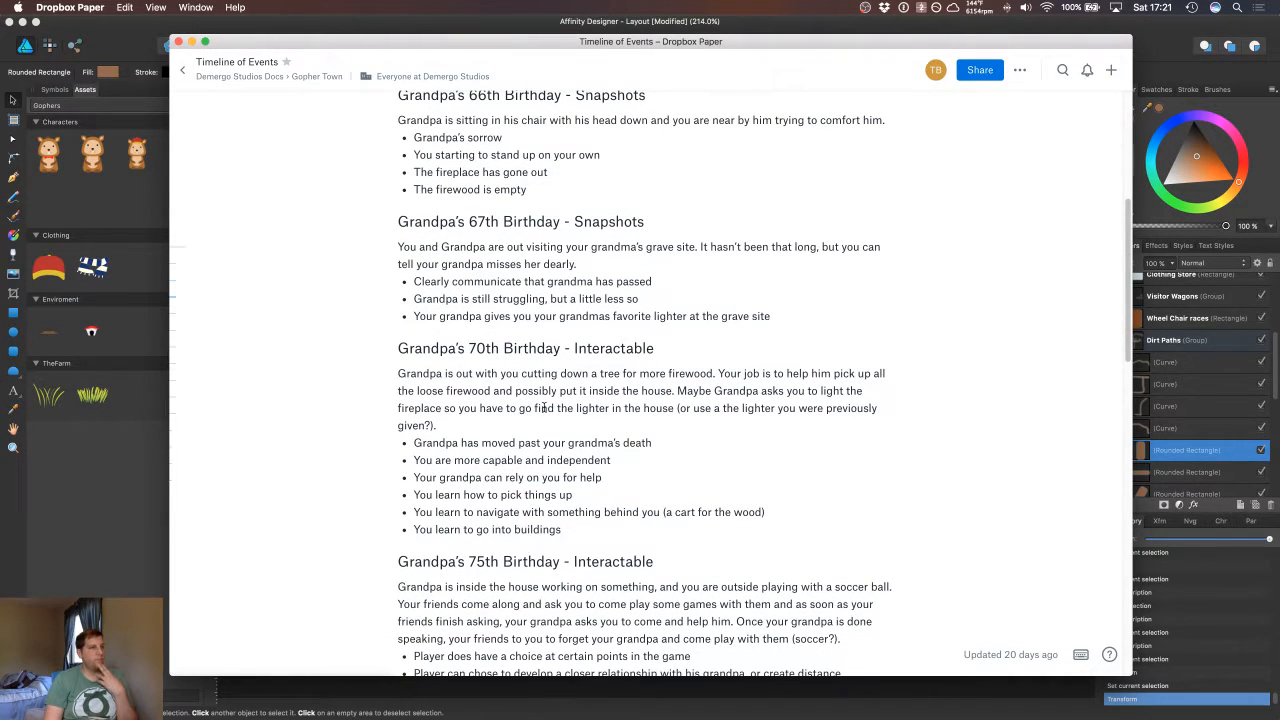
scroll(545, 407, down, 1)
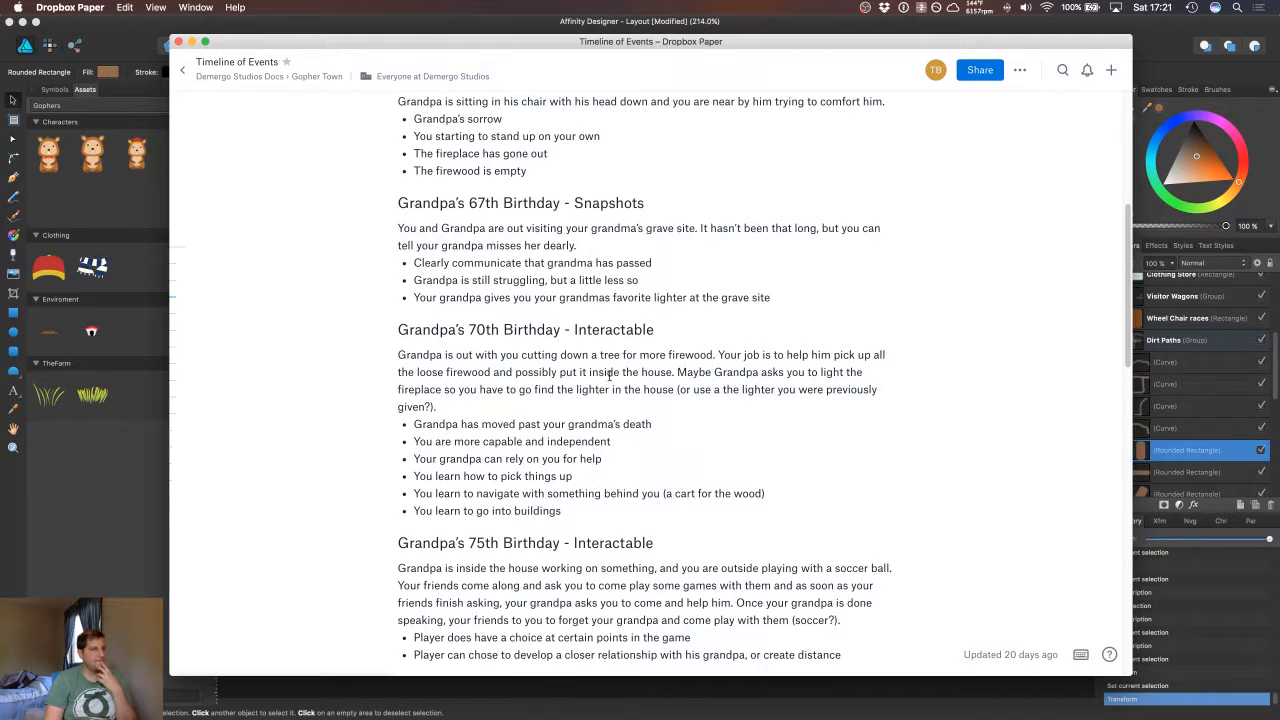
scroll(712, 384, down, 6)
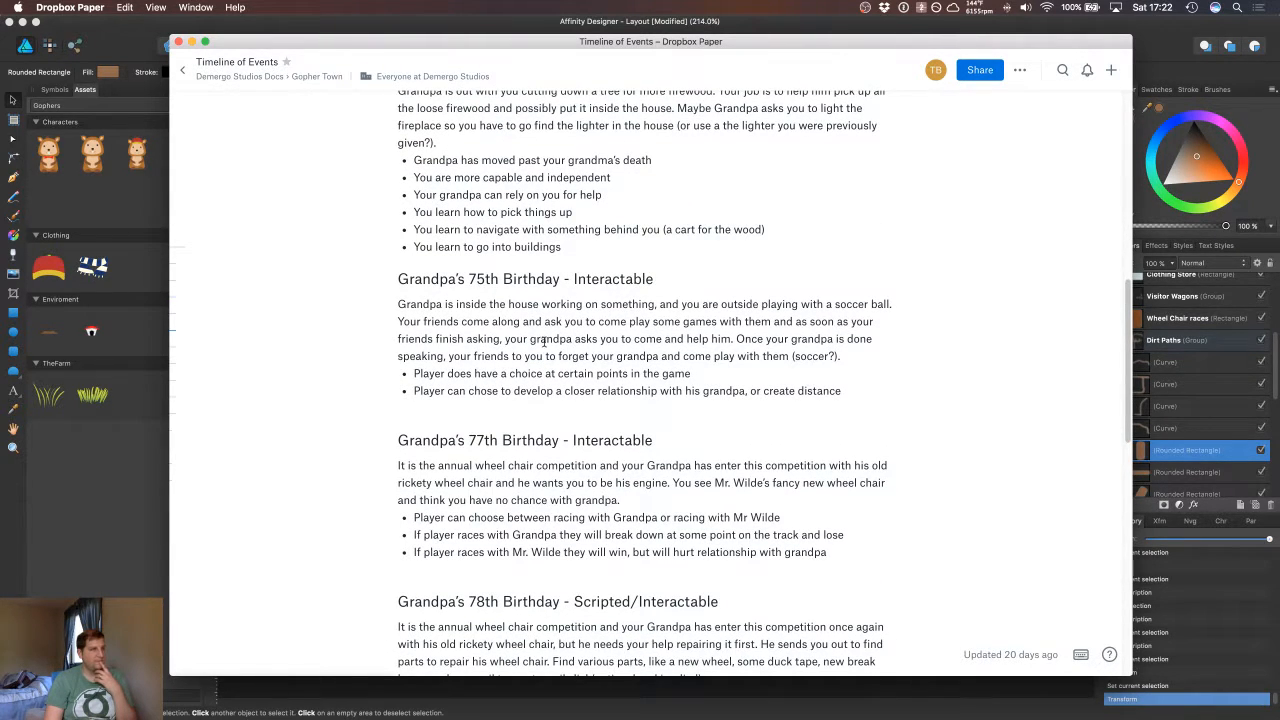
scroll(734, 369, down, 1)
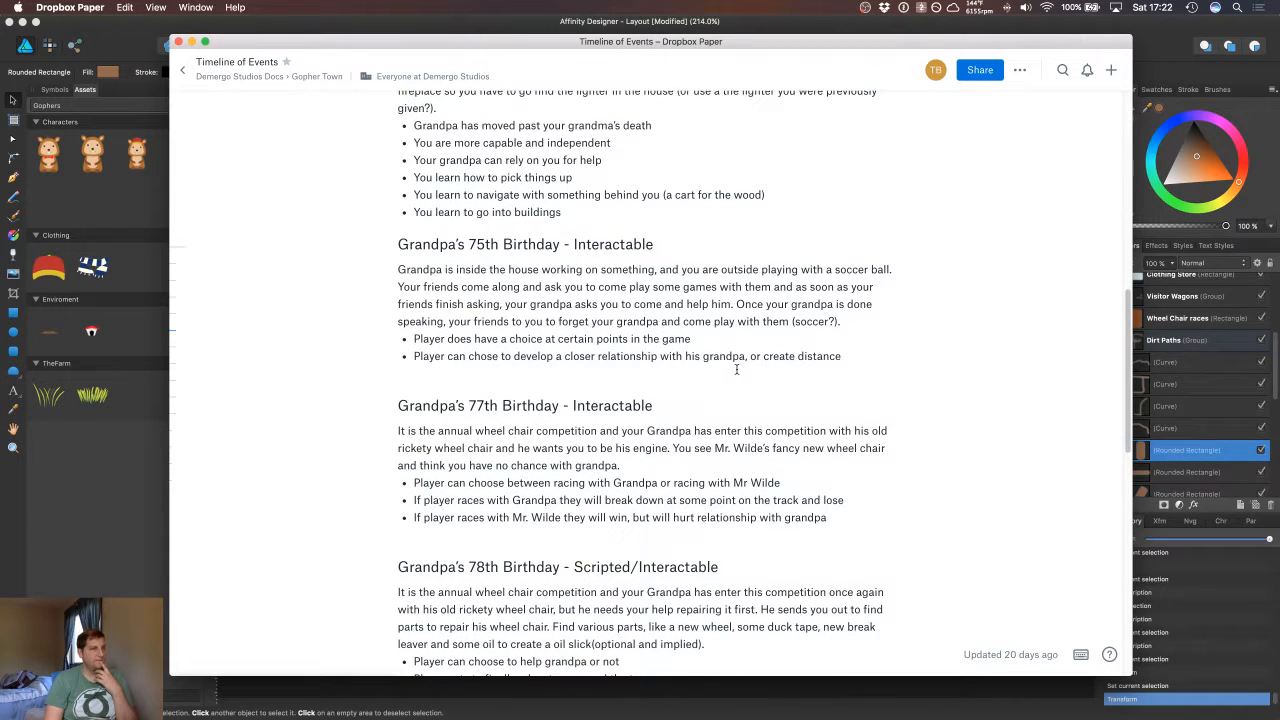
Step: Read the 77th to 80th birthday entries of the Timeline of Events, then minimize the document to reveal the map
scroll(699, 353, down, 3)
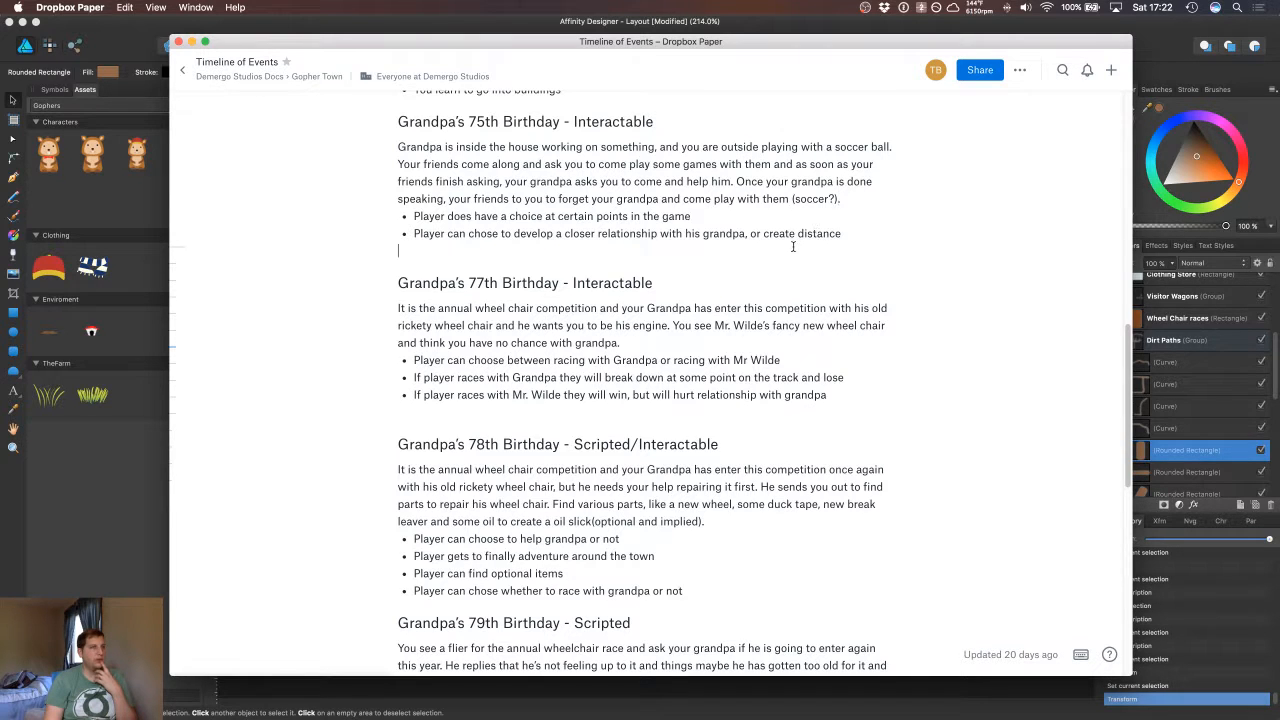
scroll(767, 277, down, 1)
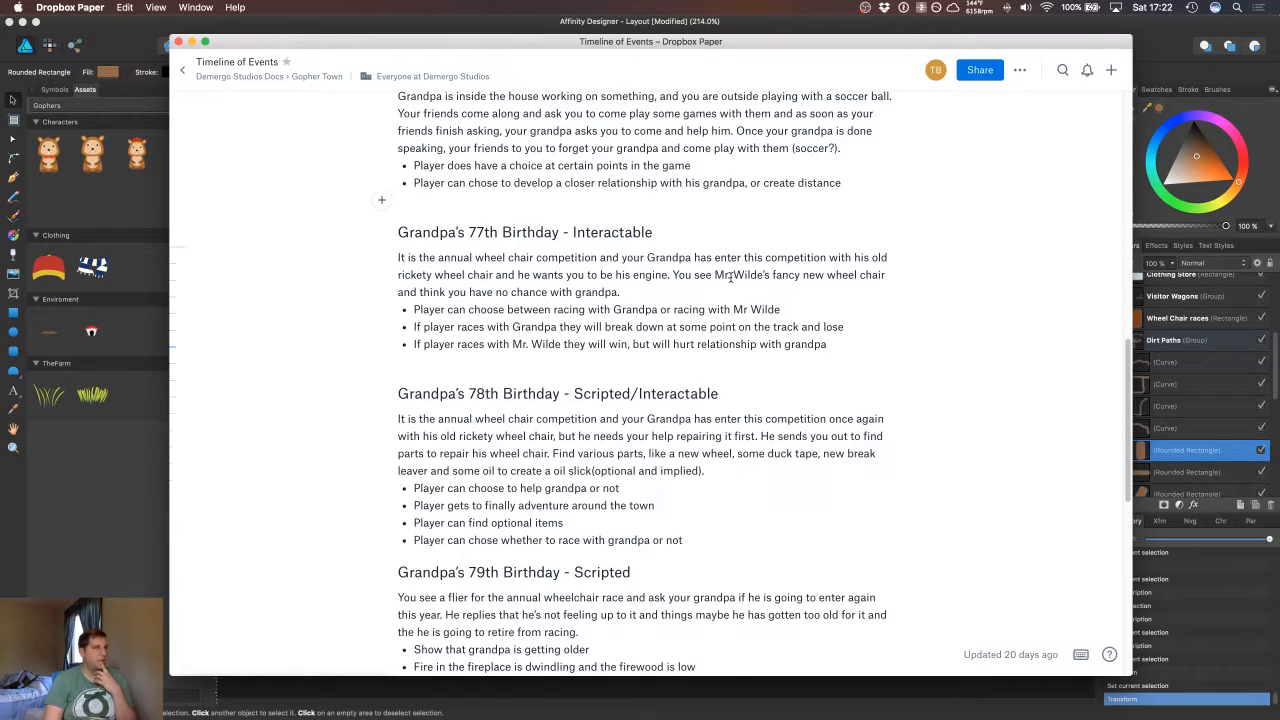
scroll(595, 282, down, 5)
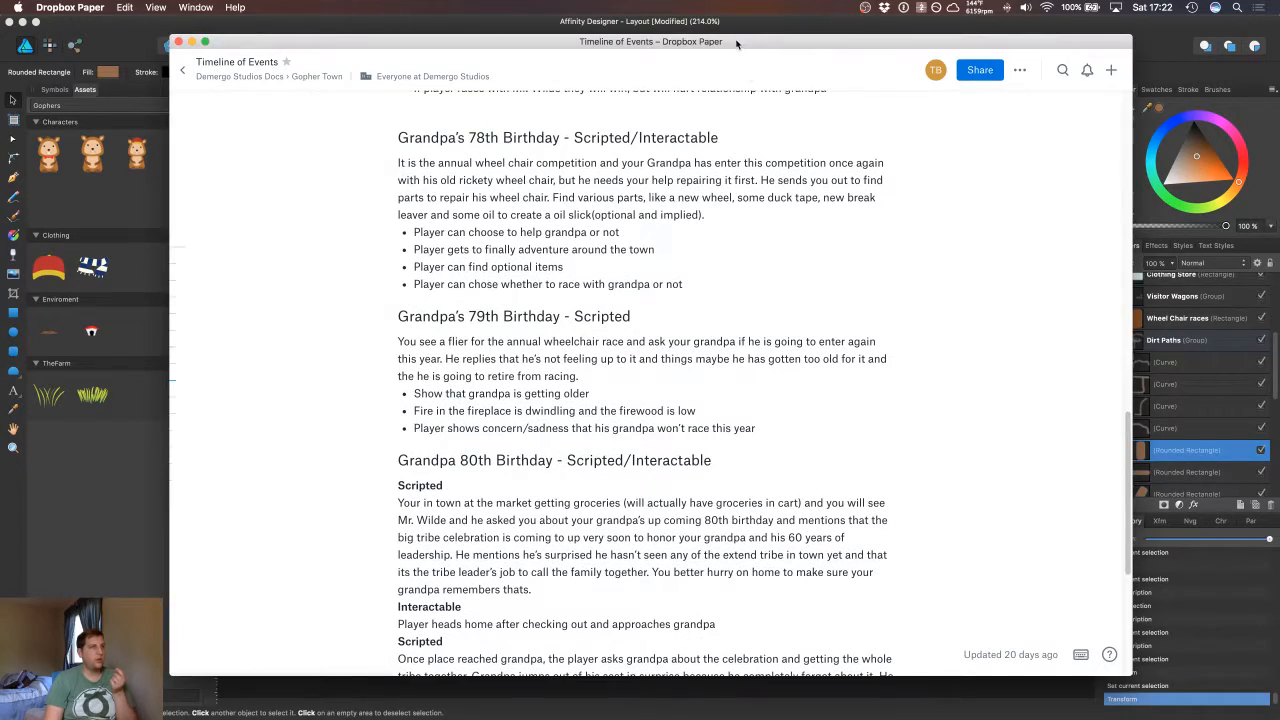
drag(736, 43, 736, 113)
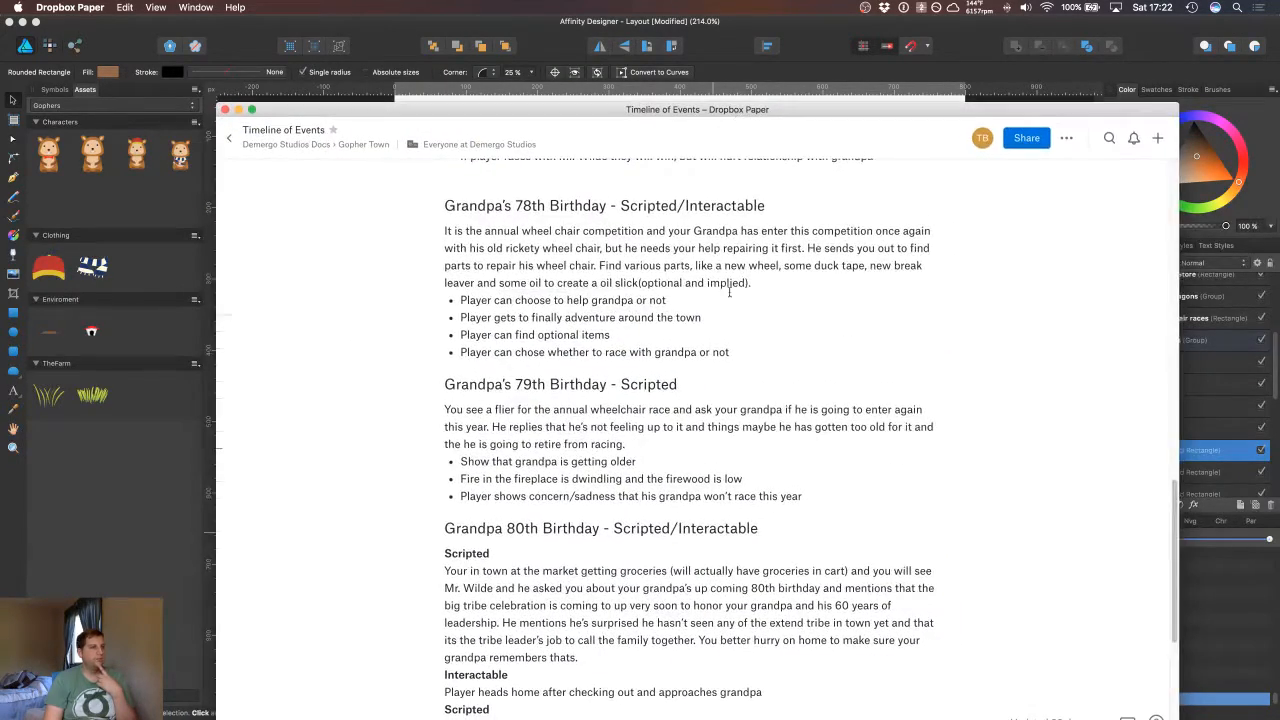
scroll(810, 466, down, 3)
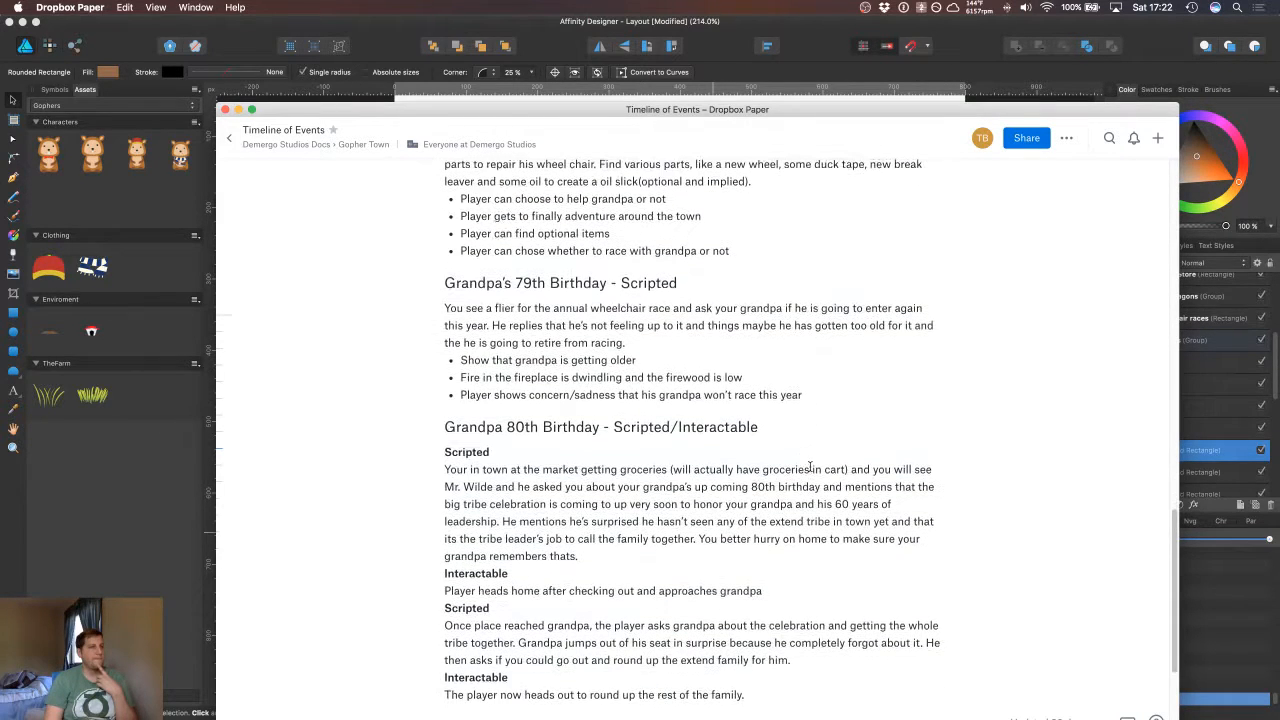
scroll(810, 466, down, 2)
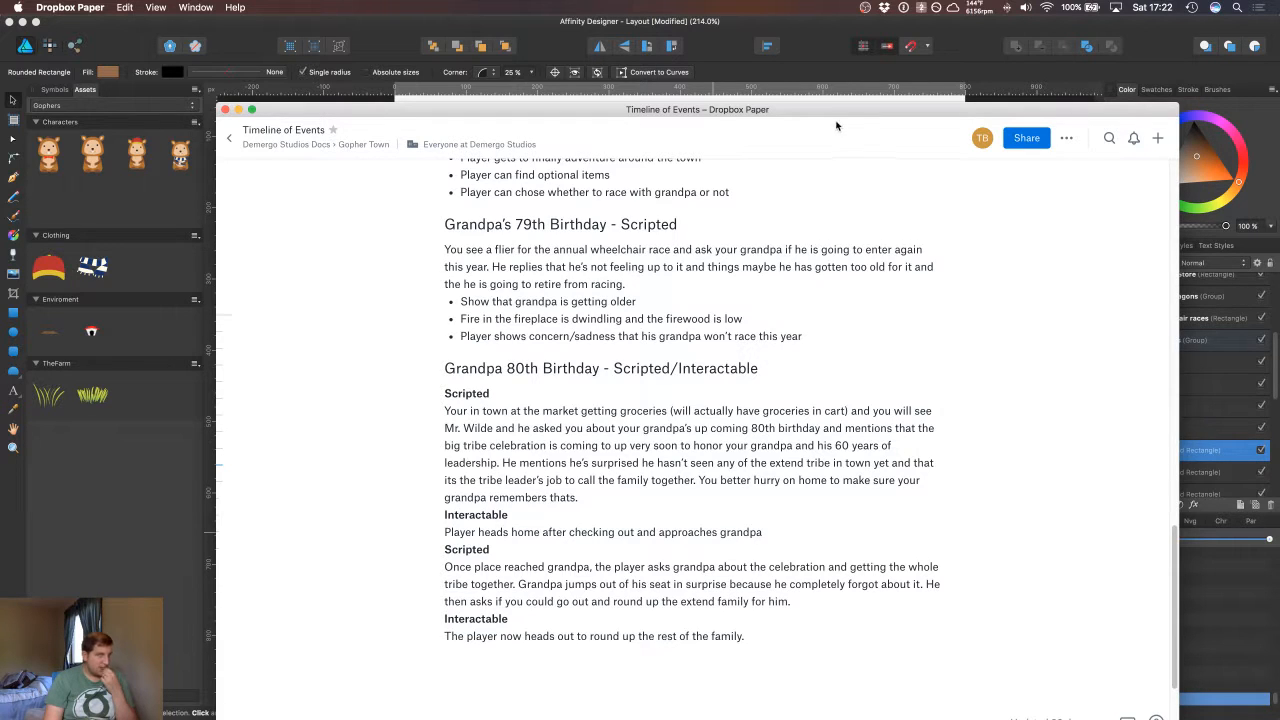
key(super+m)
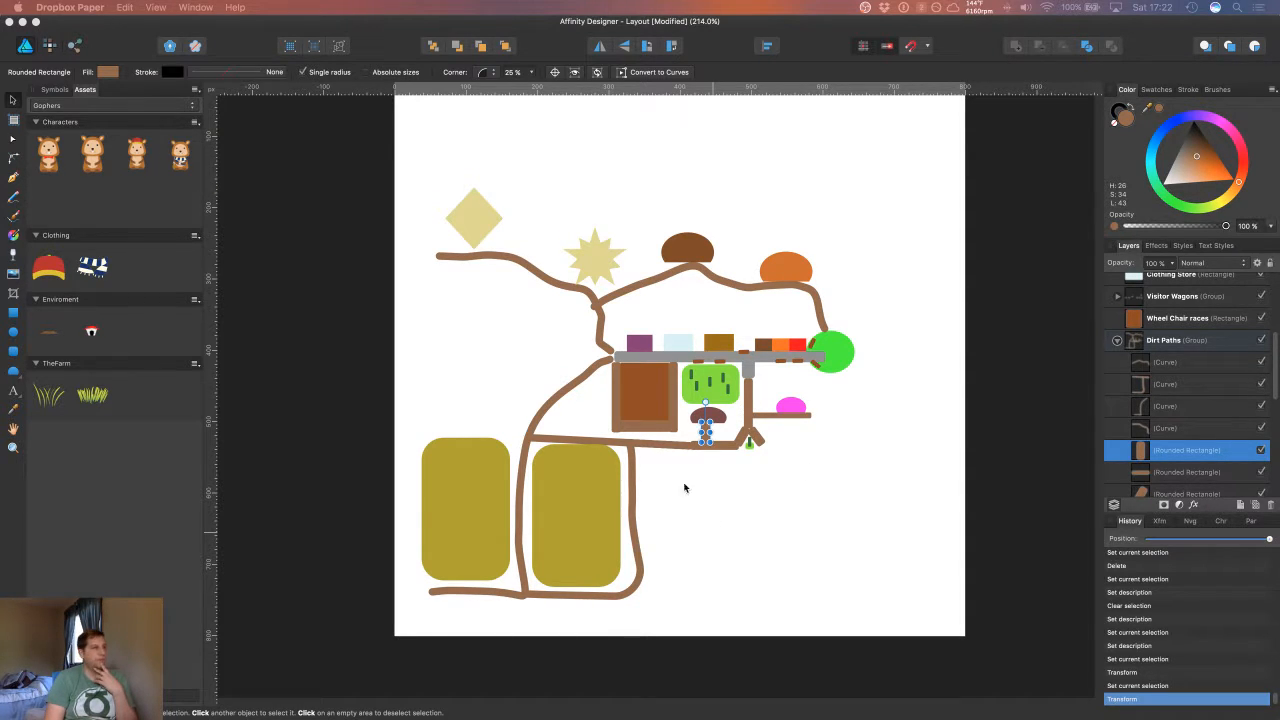
Step: Try adding an orange-brown ellipse in the empty area southeast of Grandpa's House and shift it slightly up and left
click(10, 338)
click(13, 341)
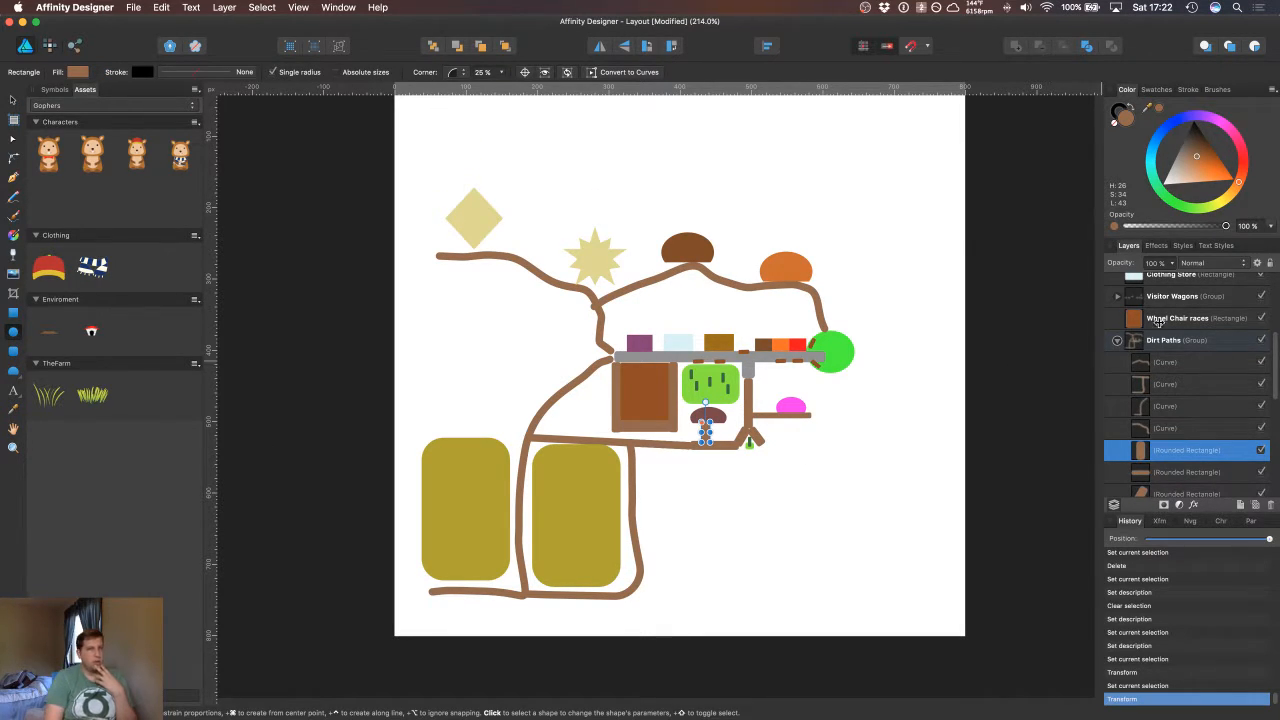
click(1117, 341)
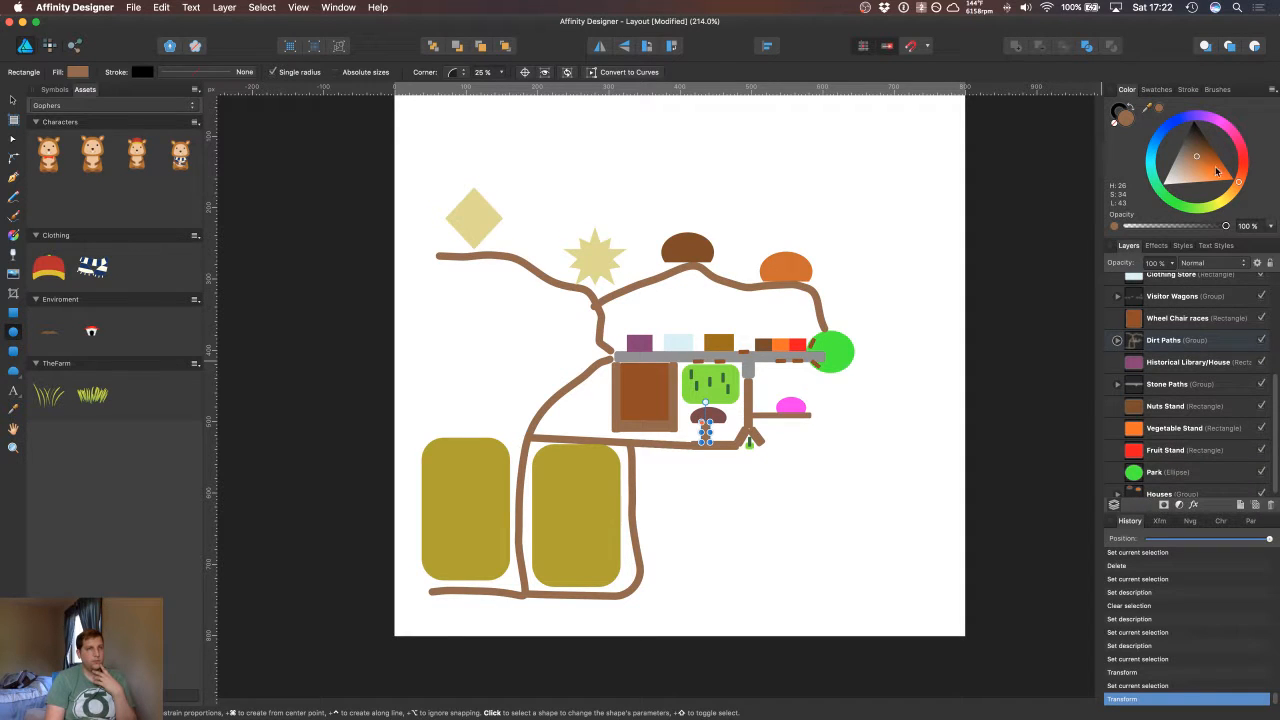
drag(1200, 157, 1216, 165)
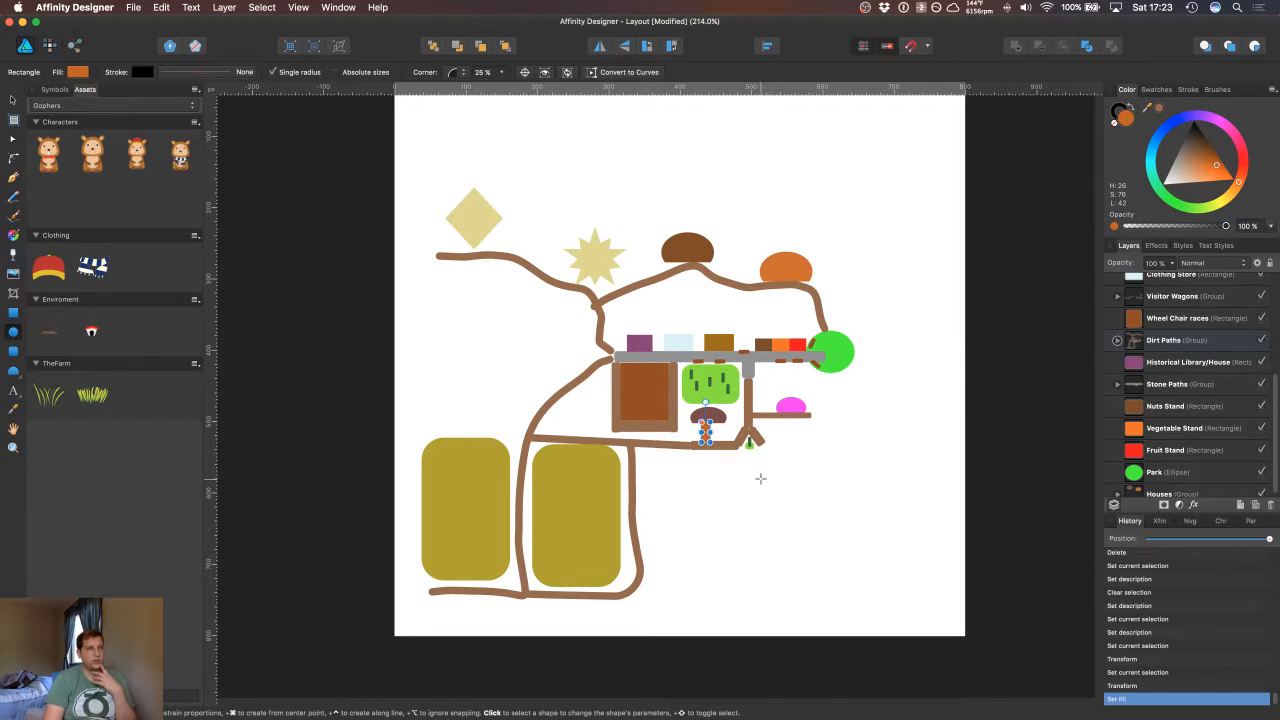
drag(776, 480, 863, 555)
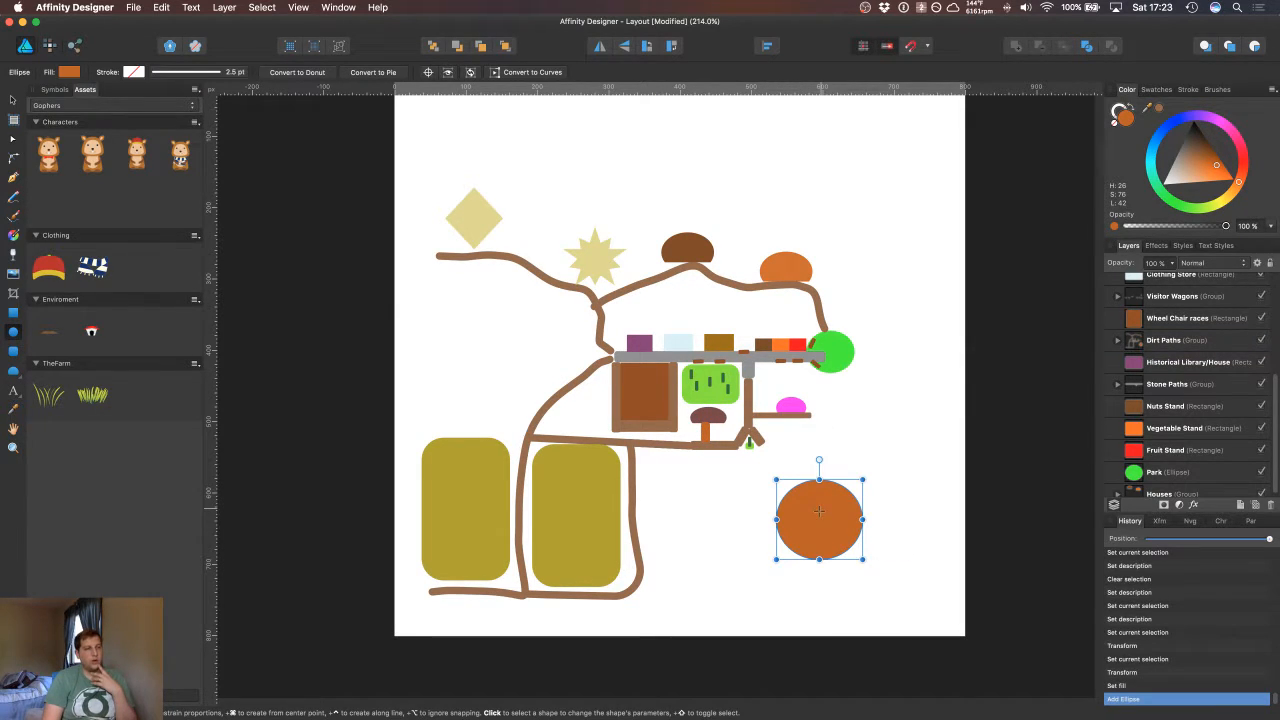
key(v)
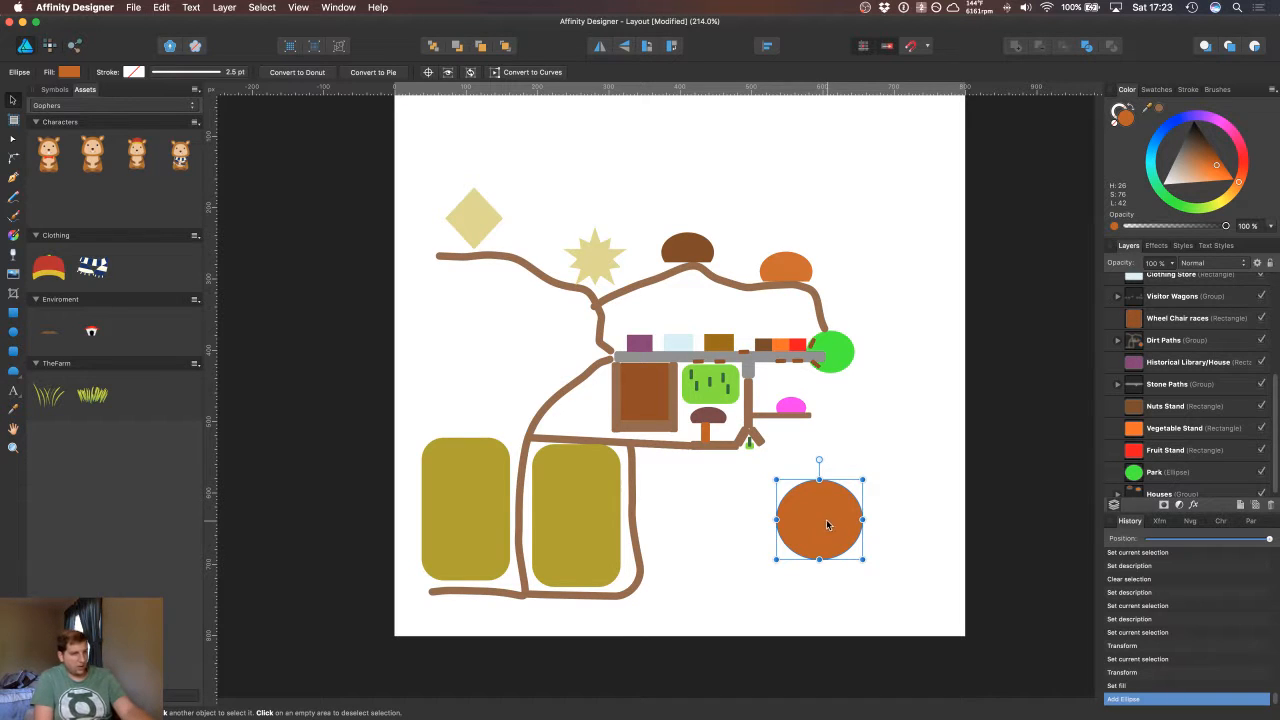
drag(827, 524, 813, 508)
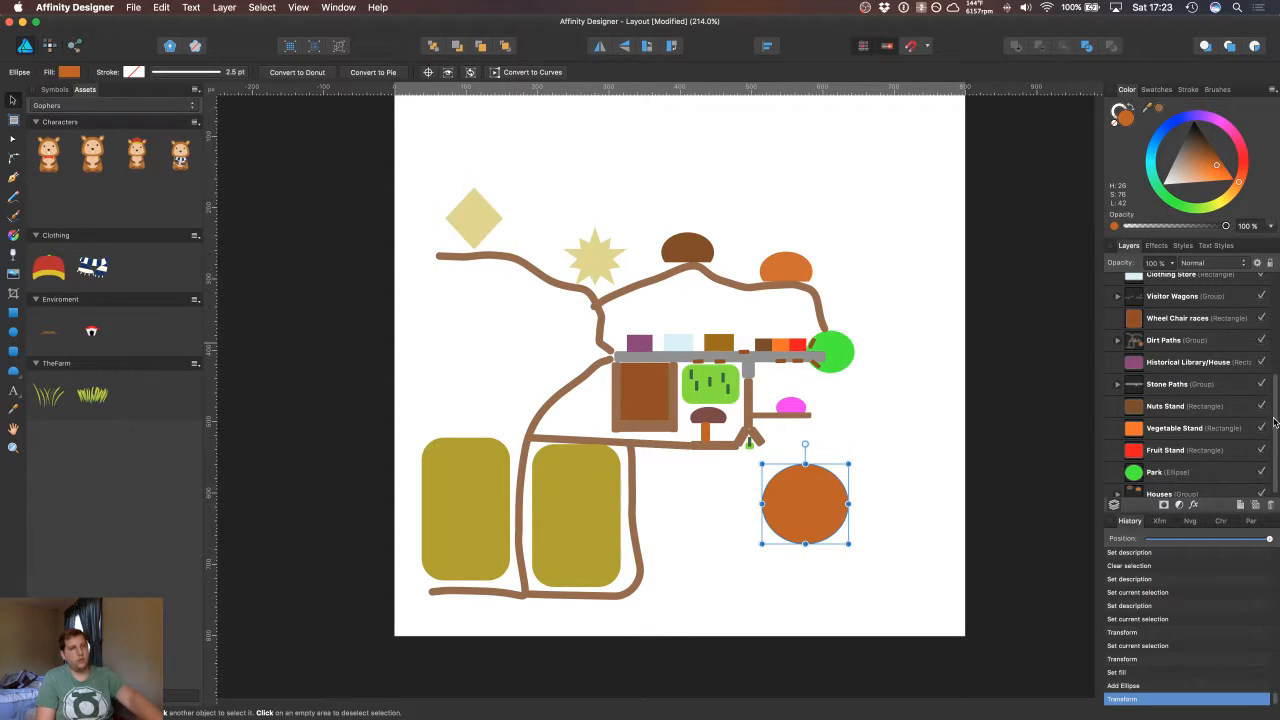
Step: Locate the new ellipse in the layer structure by examining the contents of the Dirt Paths group
drag(1274, 422, 1271, 298)
scroll(1277, 370, down, 4)
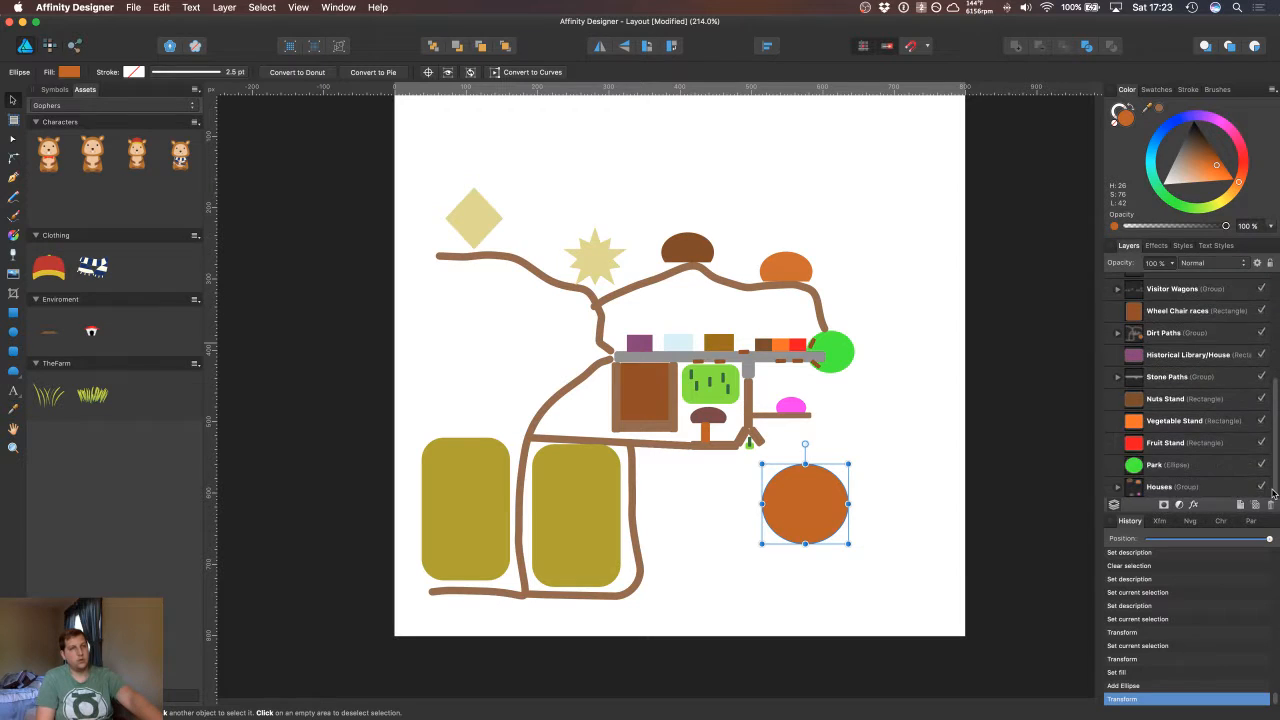
scroll(1275, 480, up, 6)
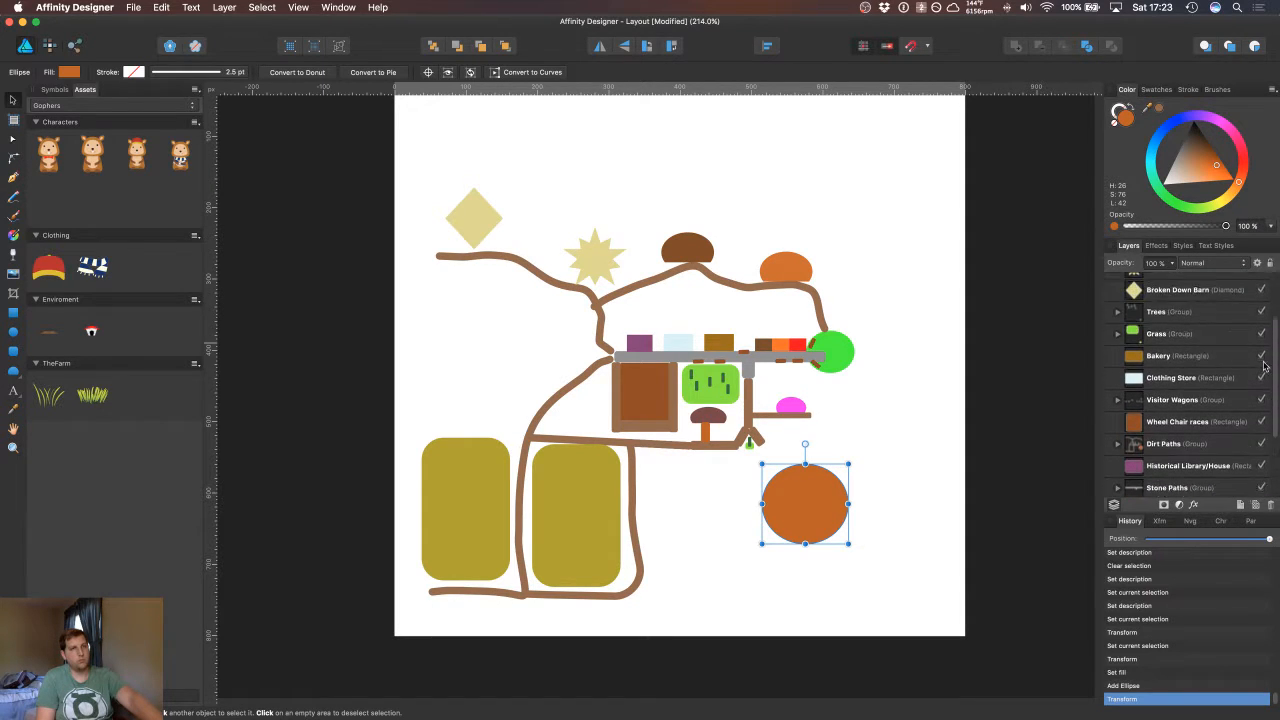
scroll(1258, 370, down, 6)
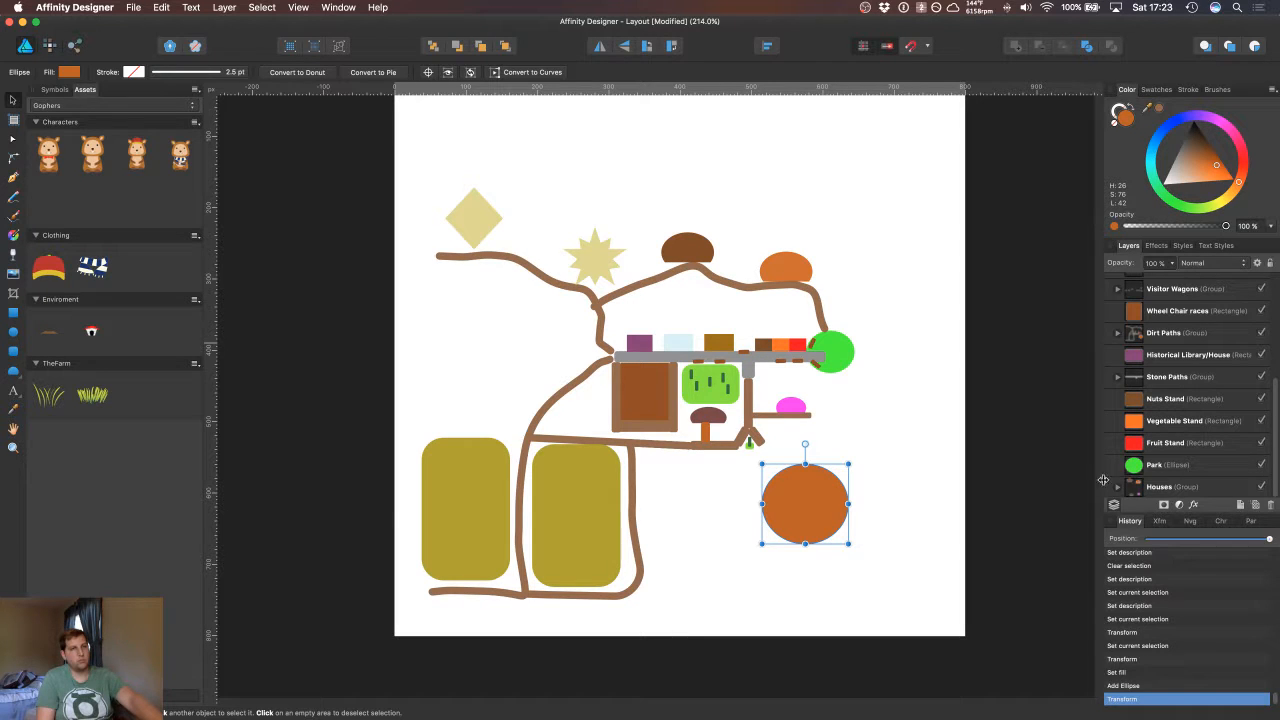
click(816, 506)
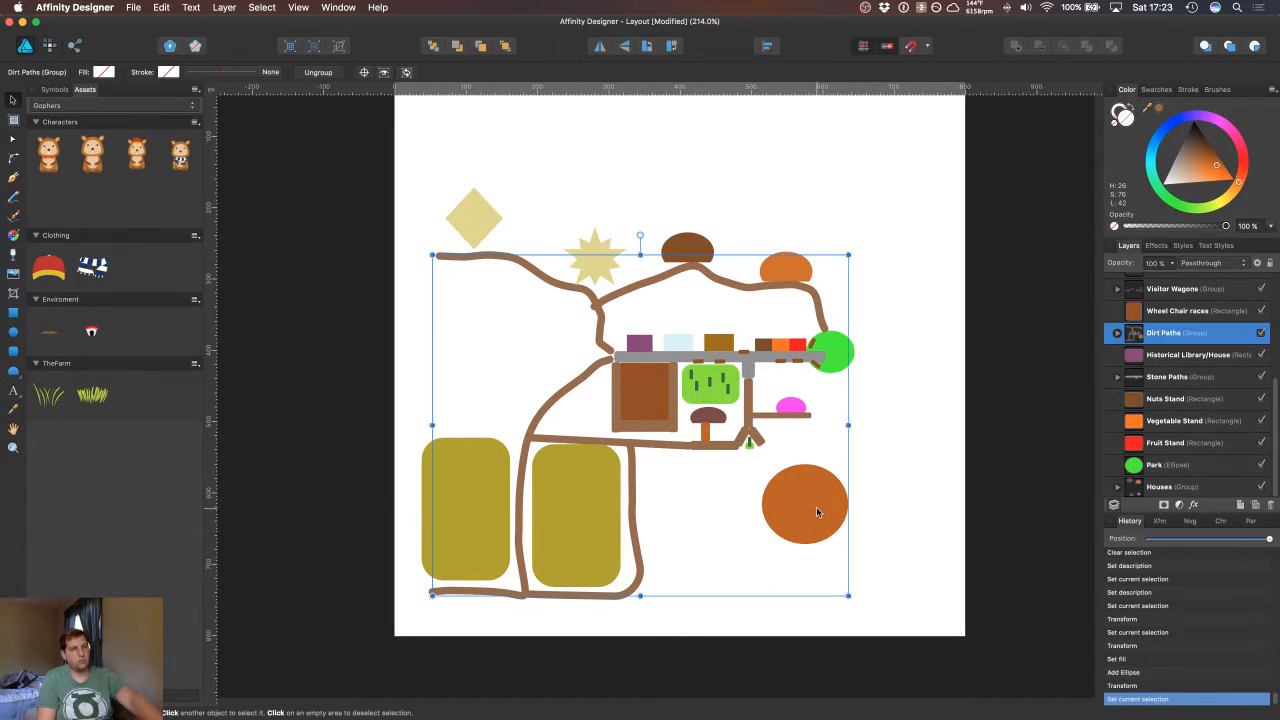
click(1117, 332)
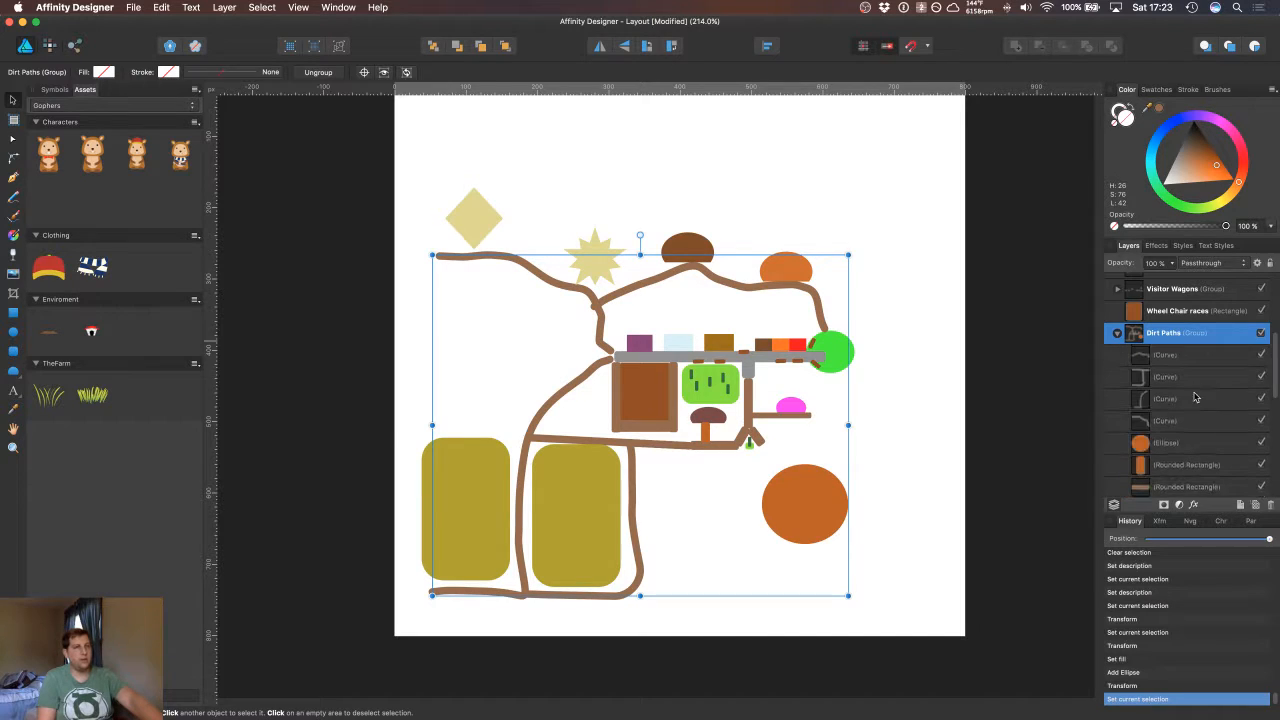
click(1167, 466)
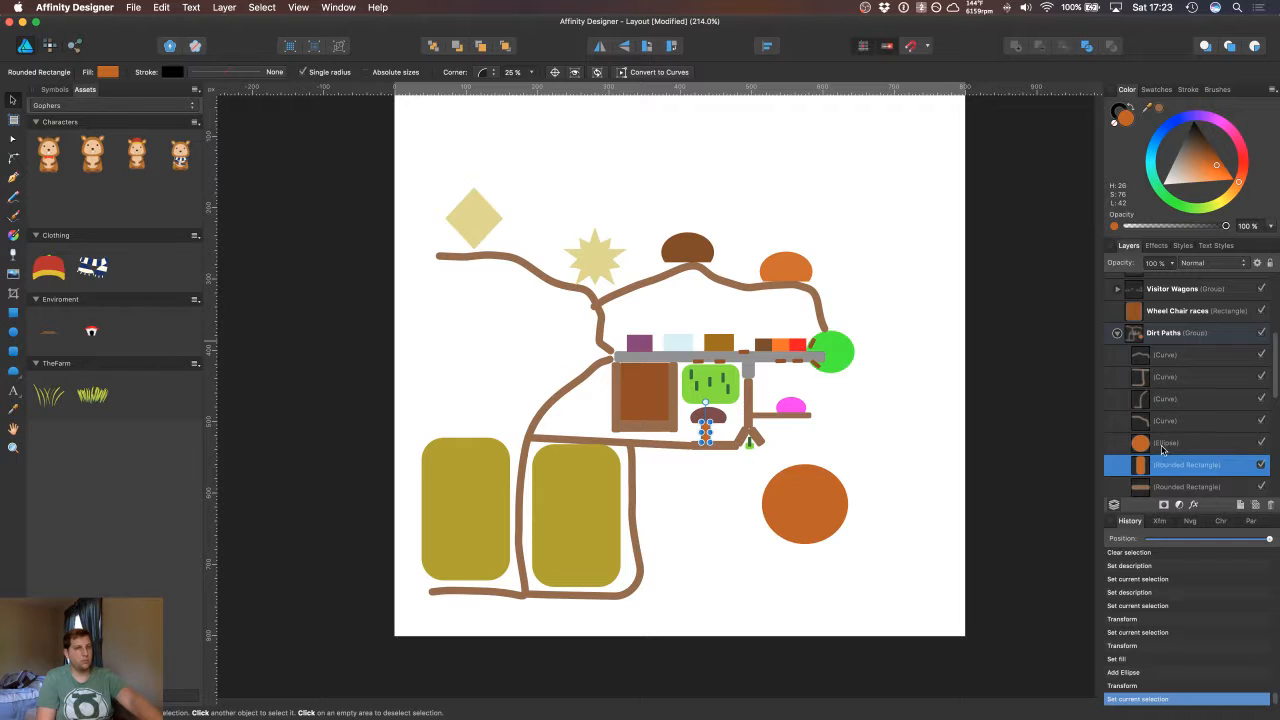
Step: Undo the ellipse's move, the ellipse itself and the fill change on the path beneath Grandpa's House
key(super+z)
key(super+z)
key(super+z)
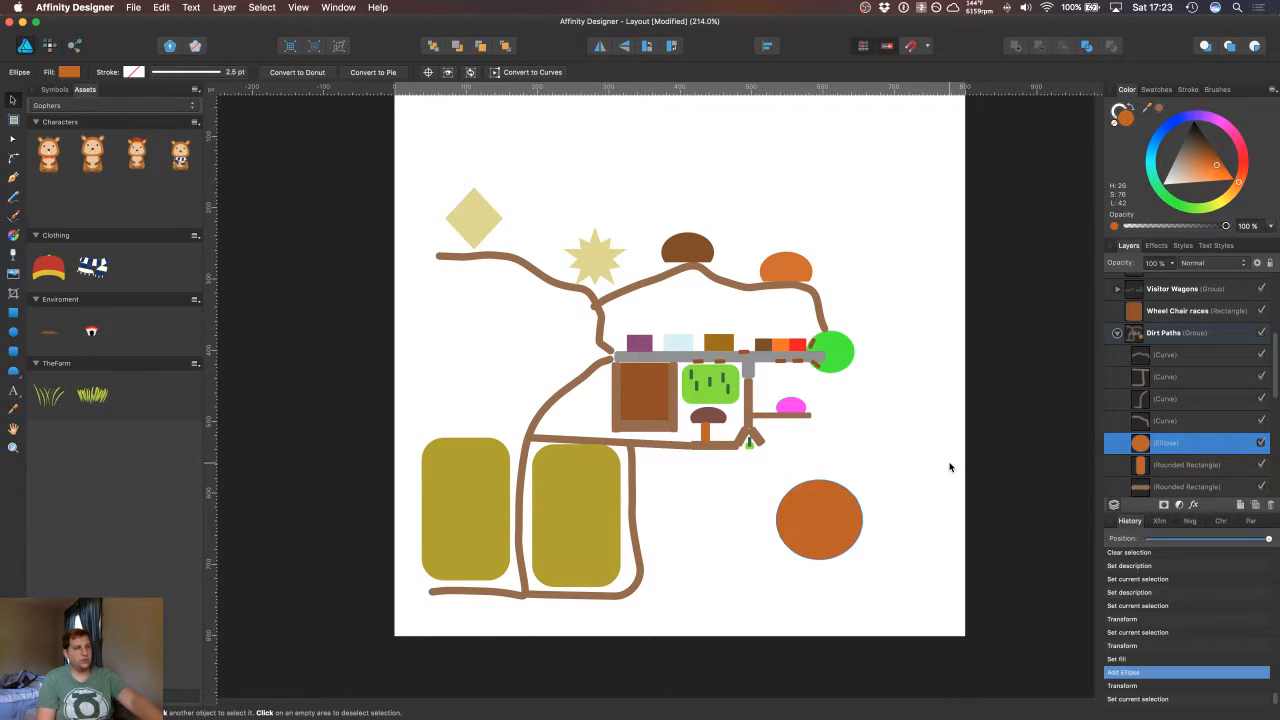
key(super+z)
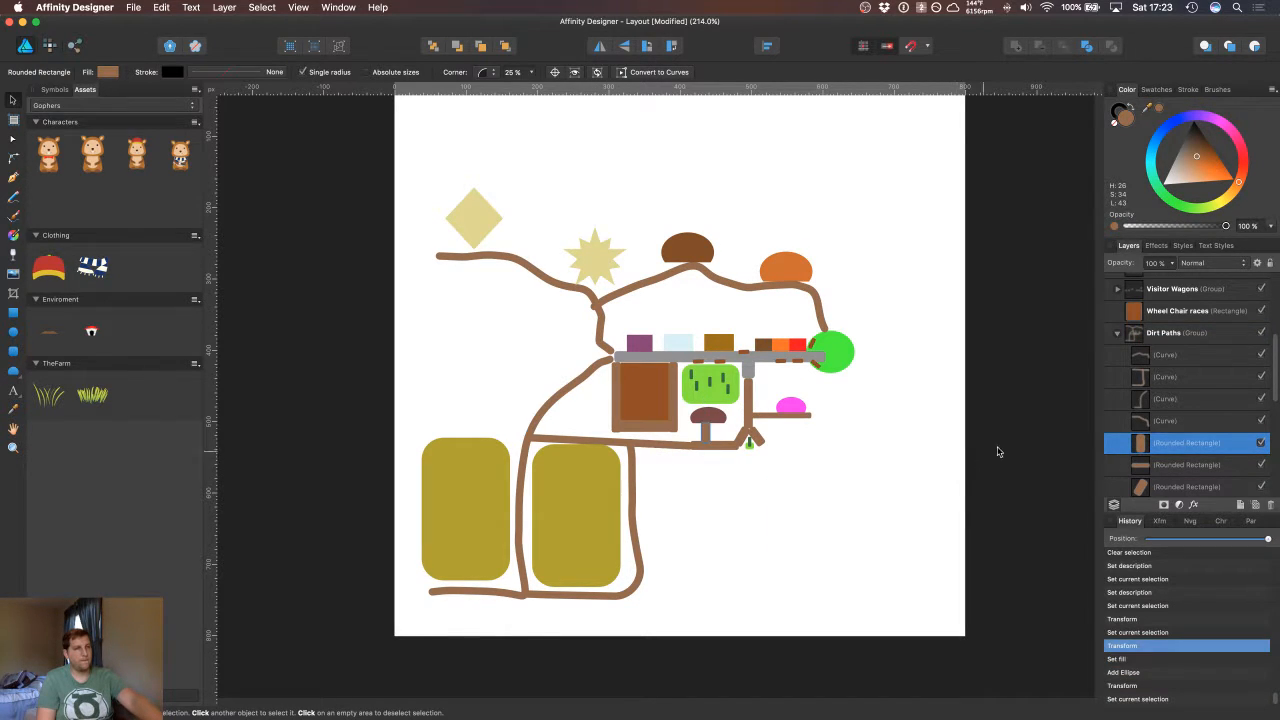
Step: Collapse the Dirt Paths group, make Layer1 the target, and draw a nearly round ellipse below the pink house
click(1118, 333)
scroll(1170, 320, up, 5)
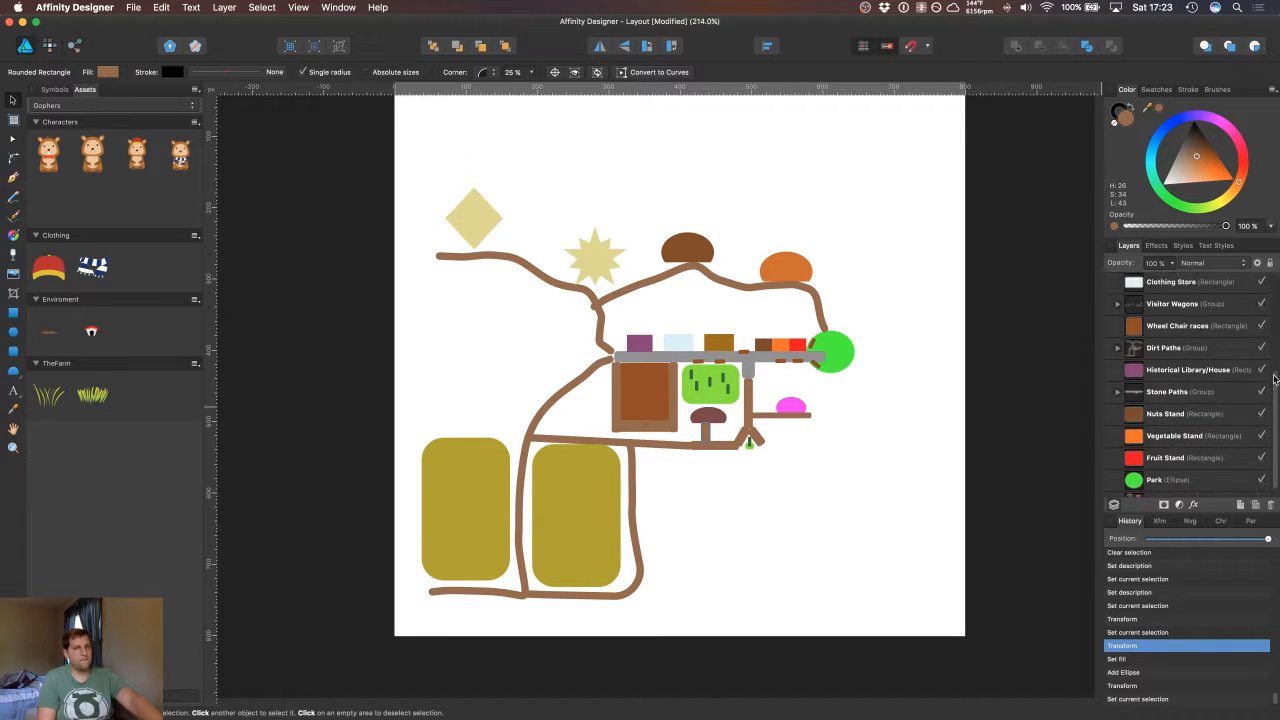
click(1192, 287)
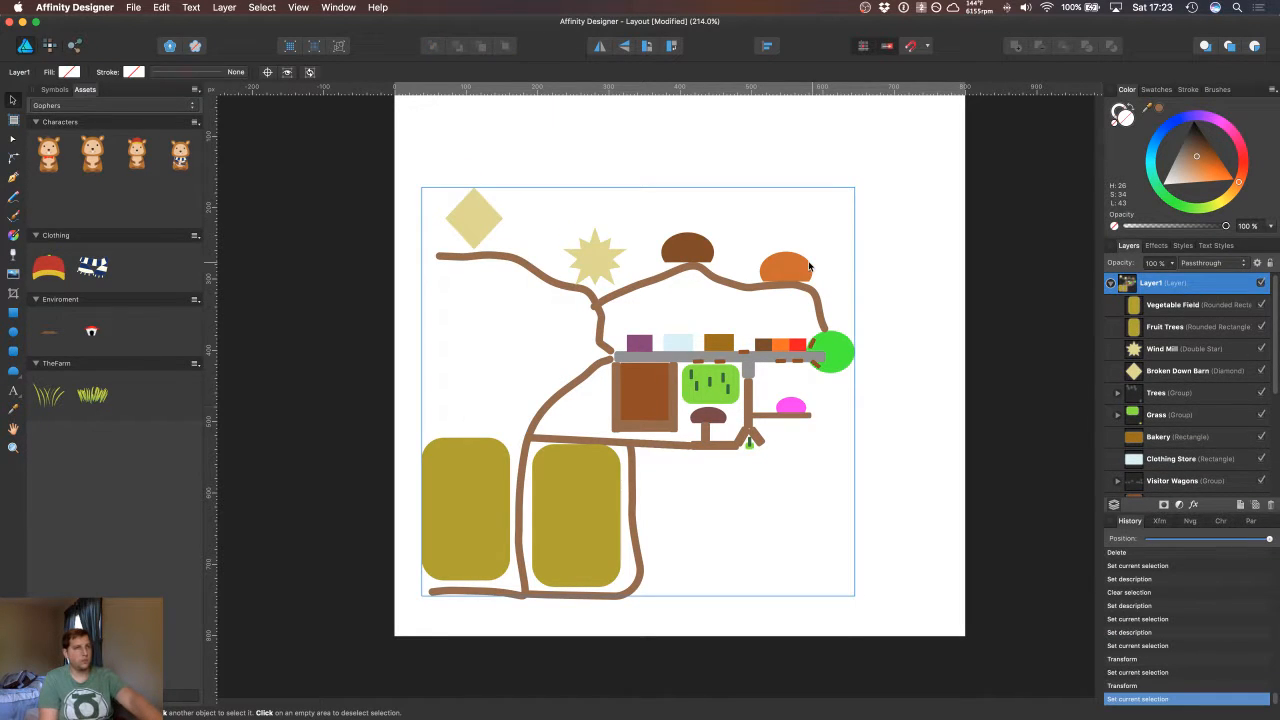
click(13, 331)
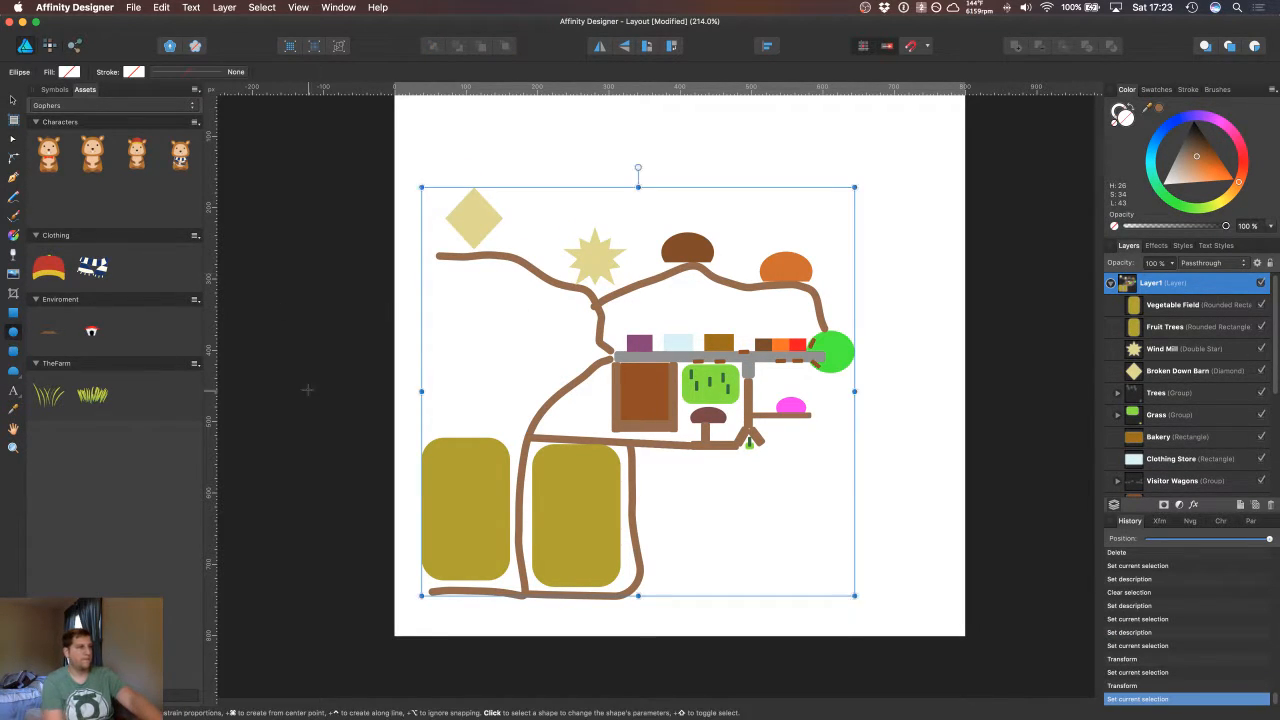
drag(752, 446, 811, 476)
Step: Fill the new ellipse with a burnt orange of hue 26, saturation 77 and lightness 43
key(v)
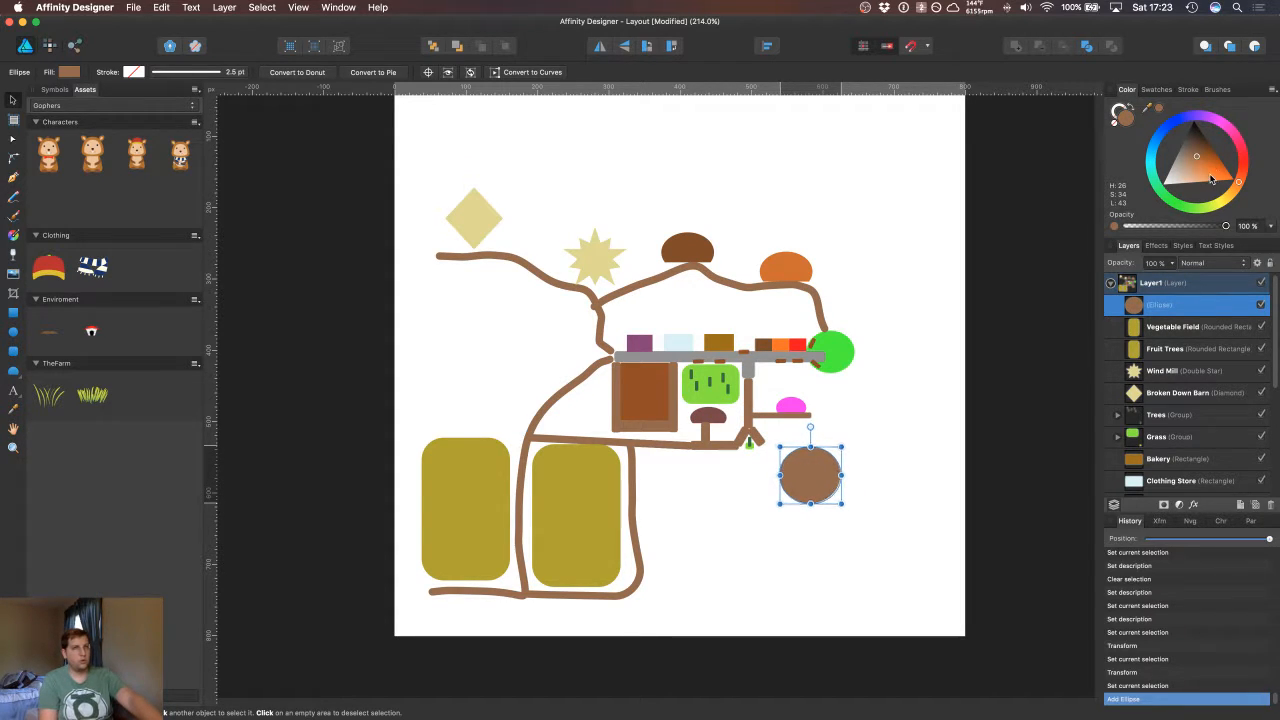
click(1210, 166)
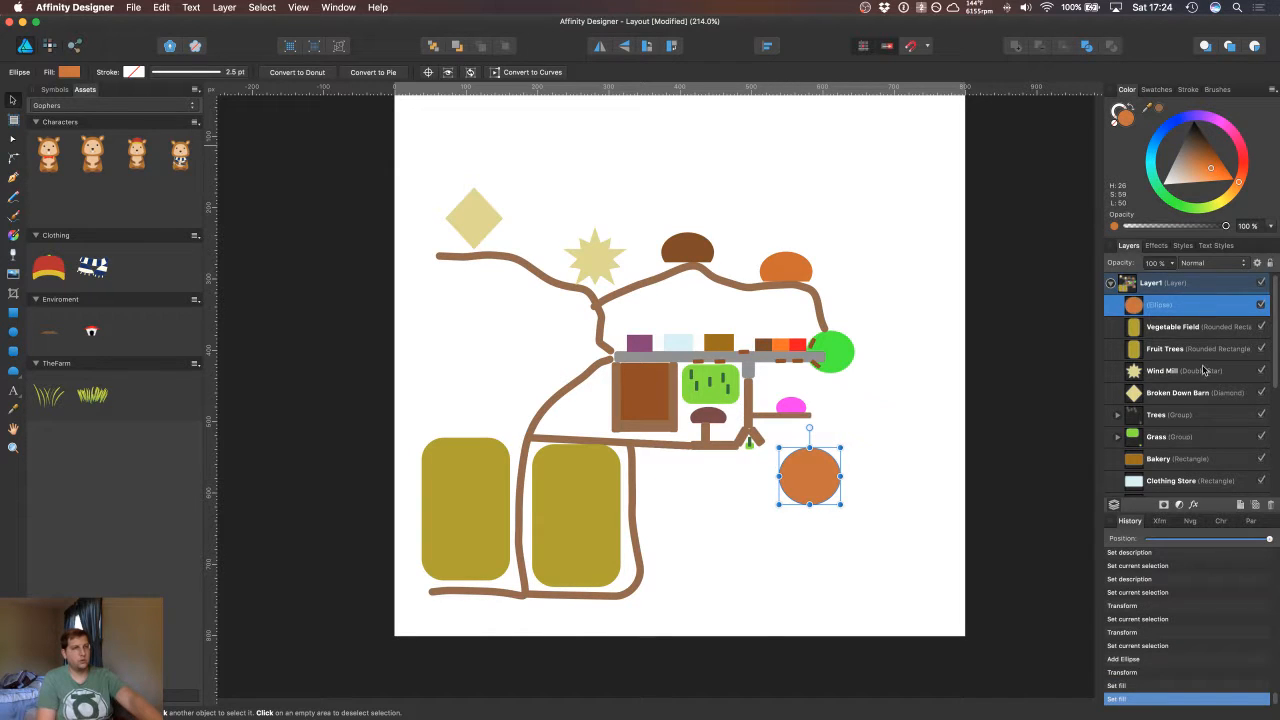
click(1217, 168)
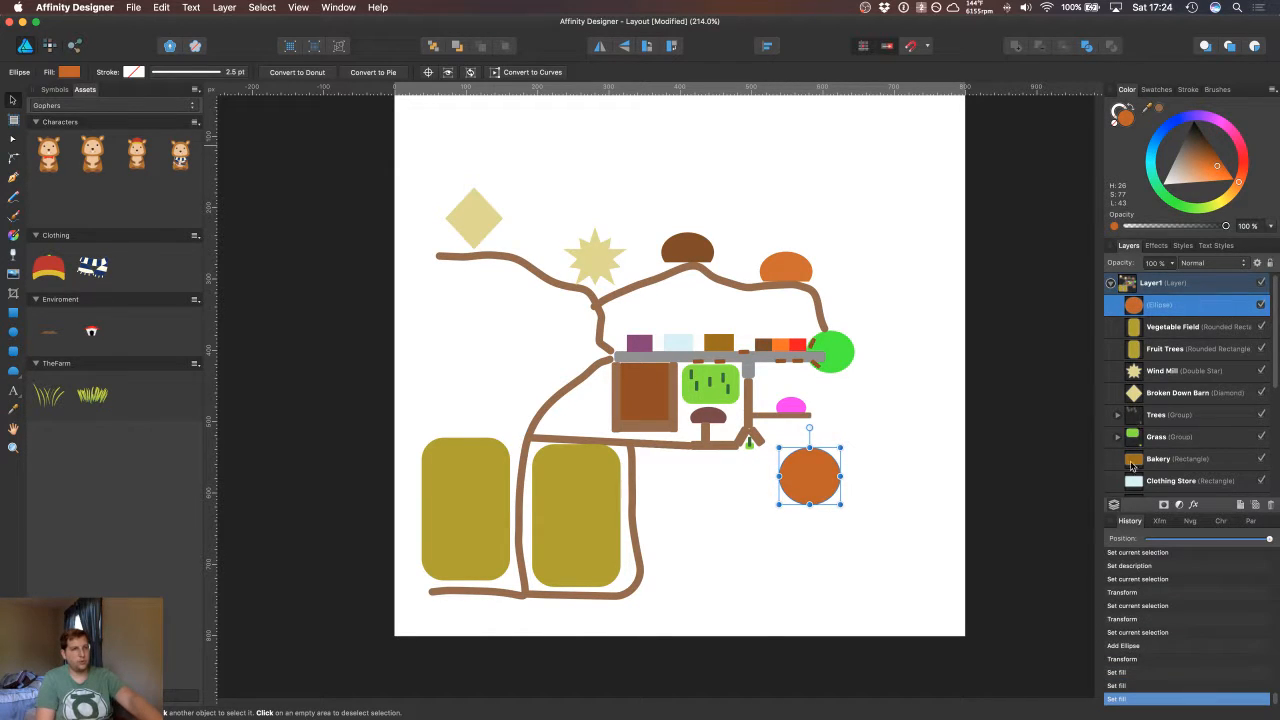
Step: Rename the new orange ellipse layer as "Tribal celebration area"
double_click(1167, 306)
text(Tribal celebrati)
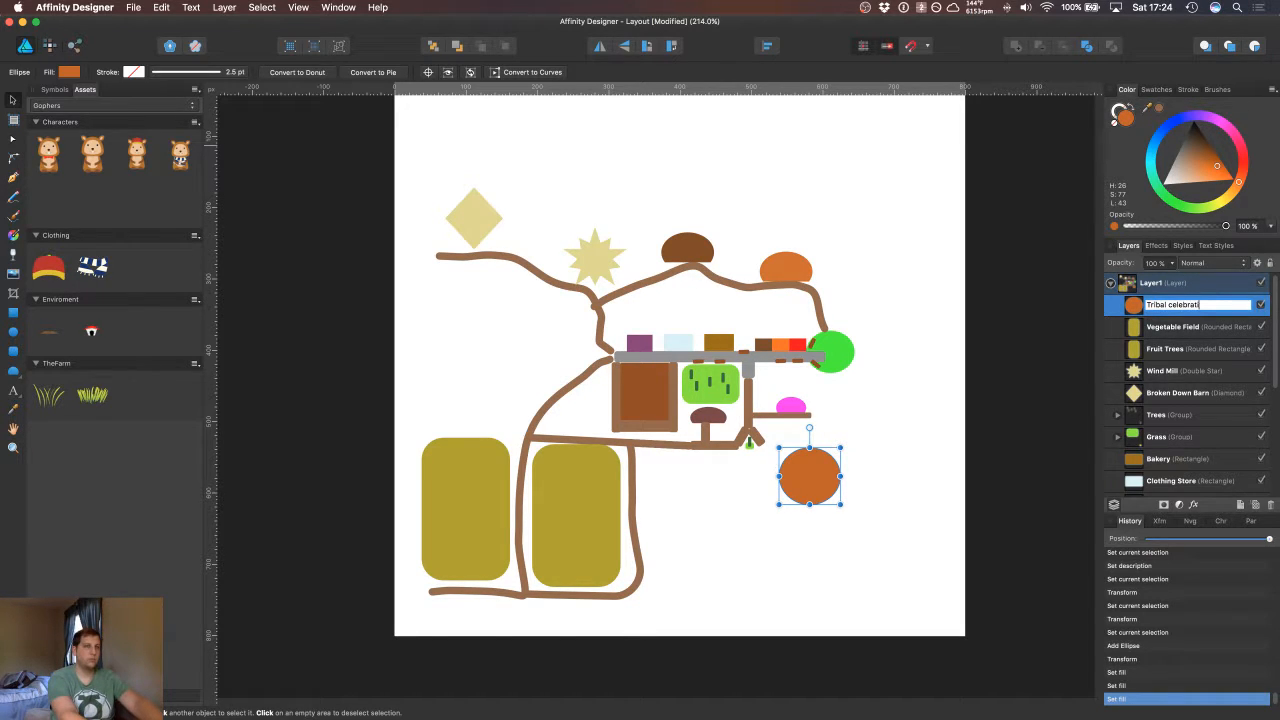
text(on area)
key(Return)
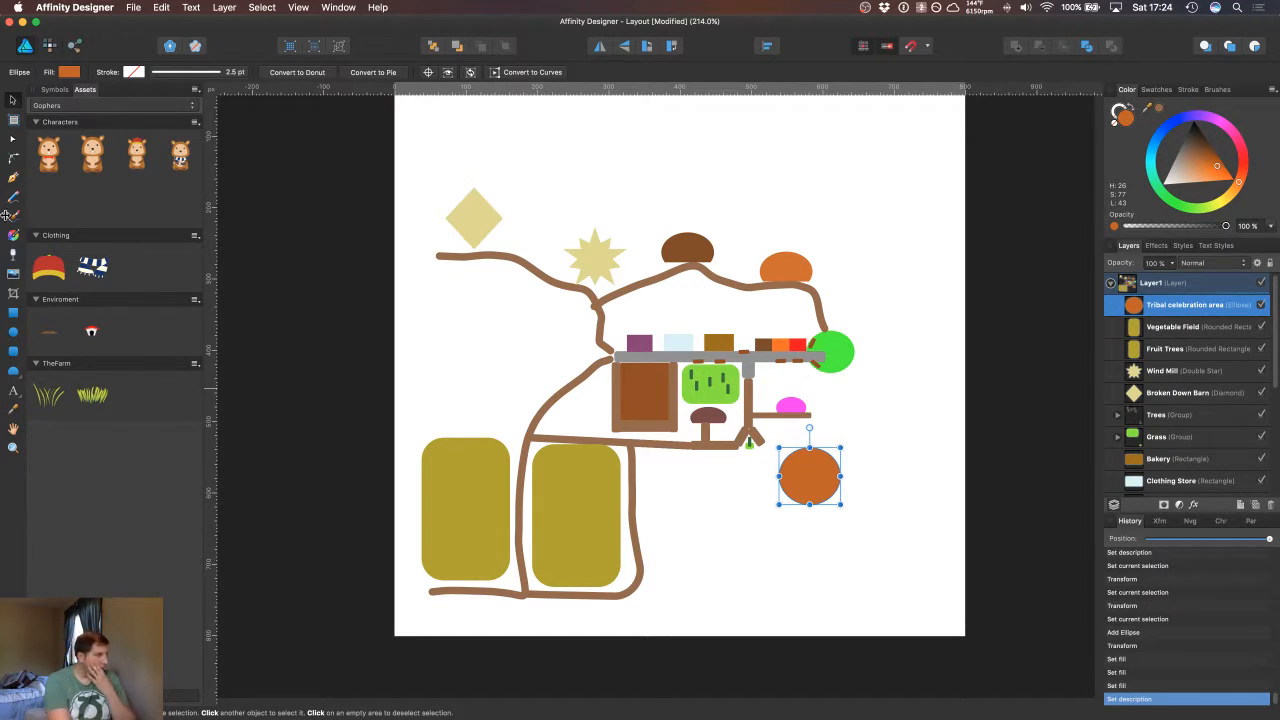
Step: Draw a short curved path with the Pen tool from the fork to the Tribal celebration area, with a brown stroke of hue 26, saturation 33, lightness 44
click(13, 177)
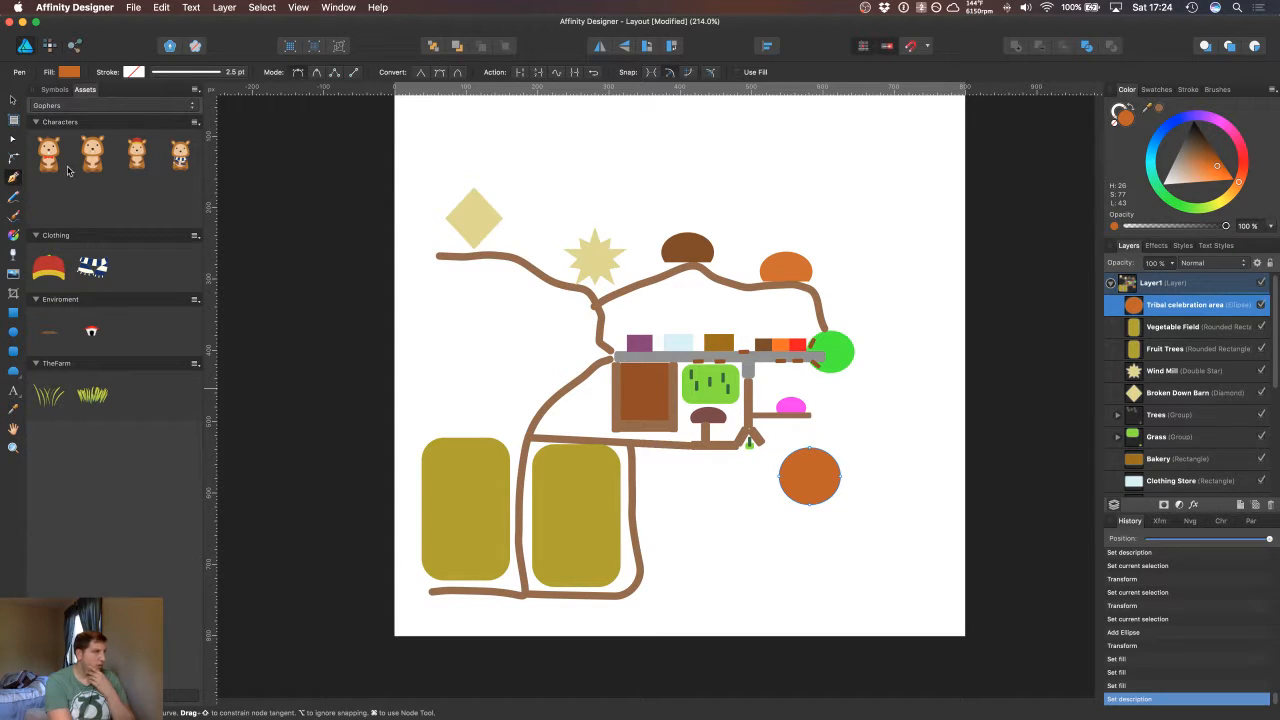
click(1159, 108)
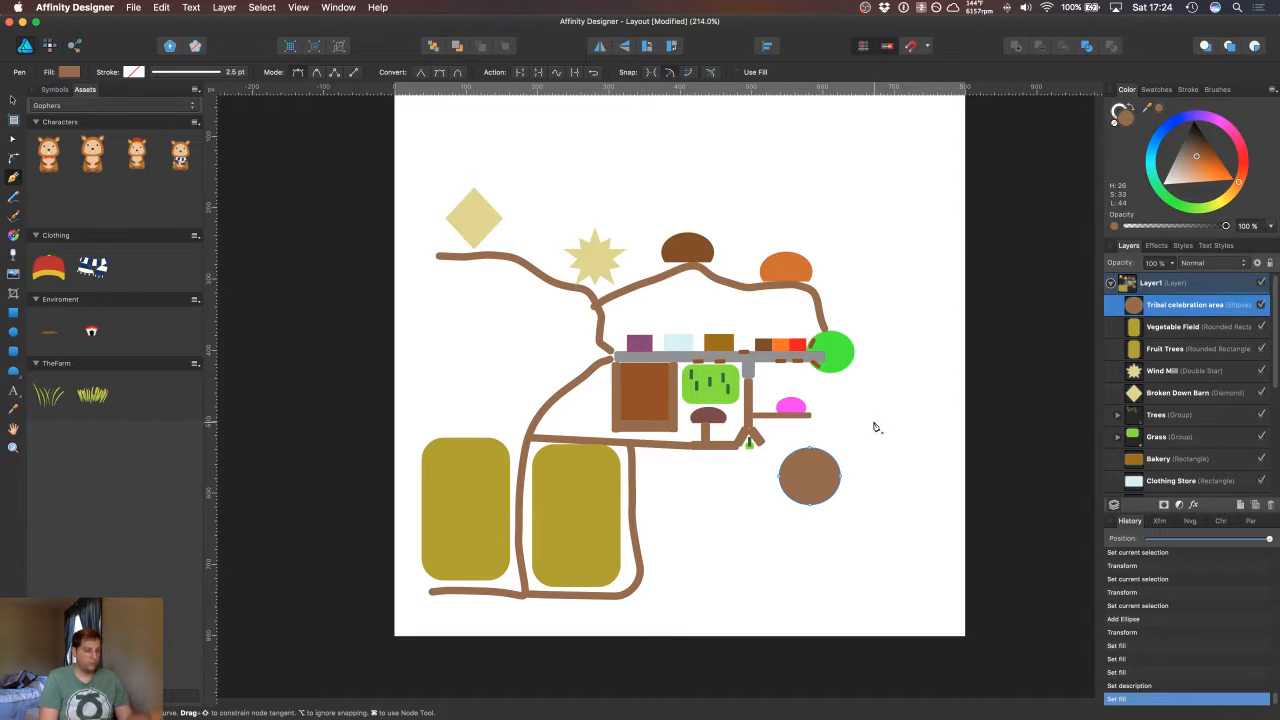
key(super+z)
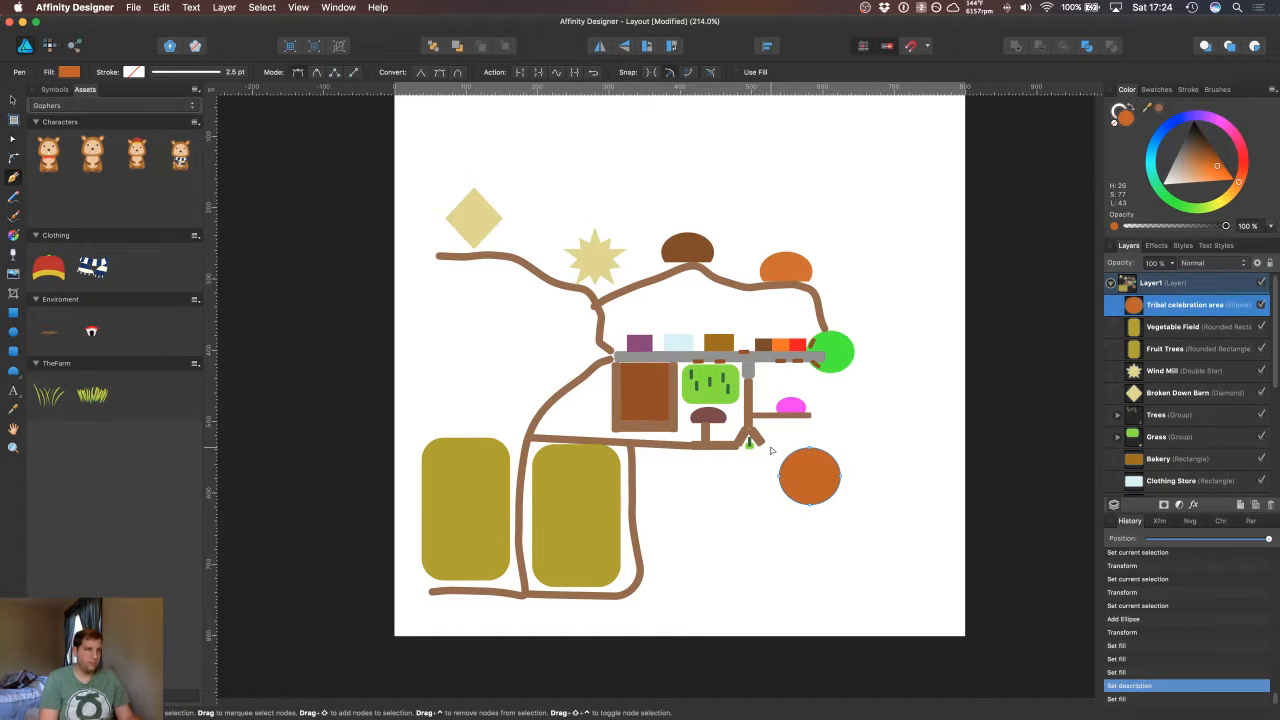
click(780, 456)
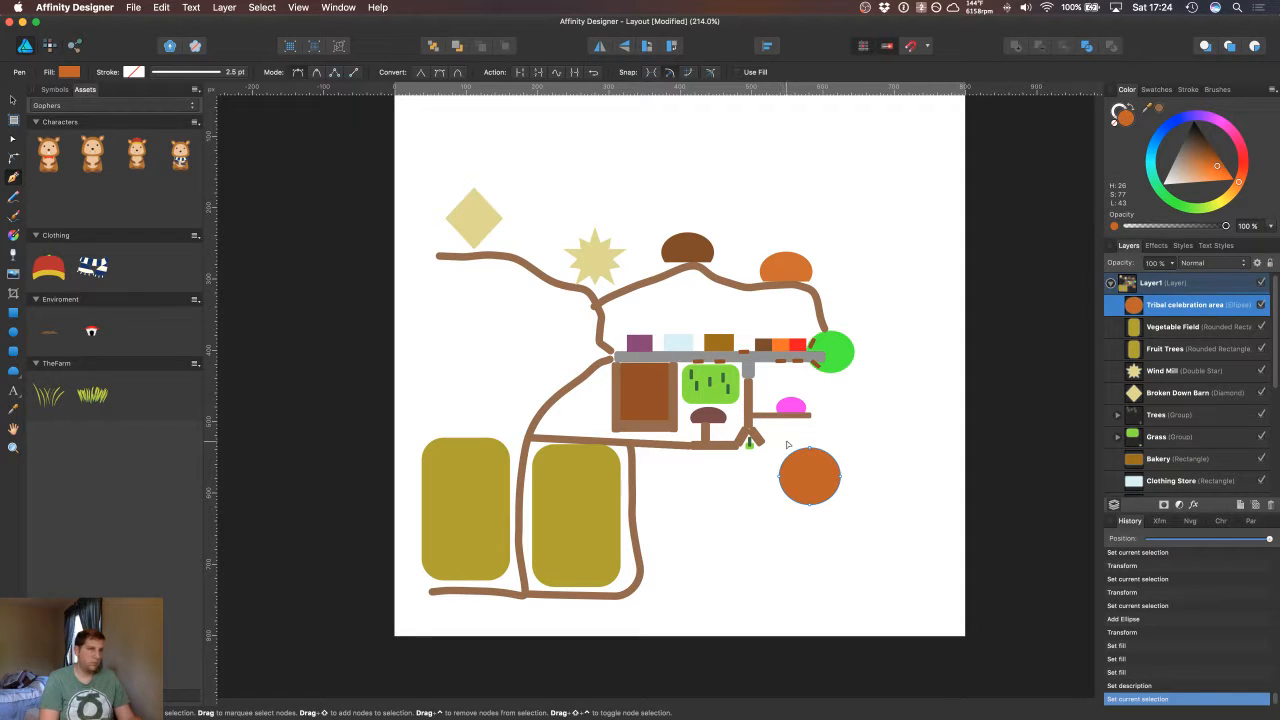
key(Escape)
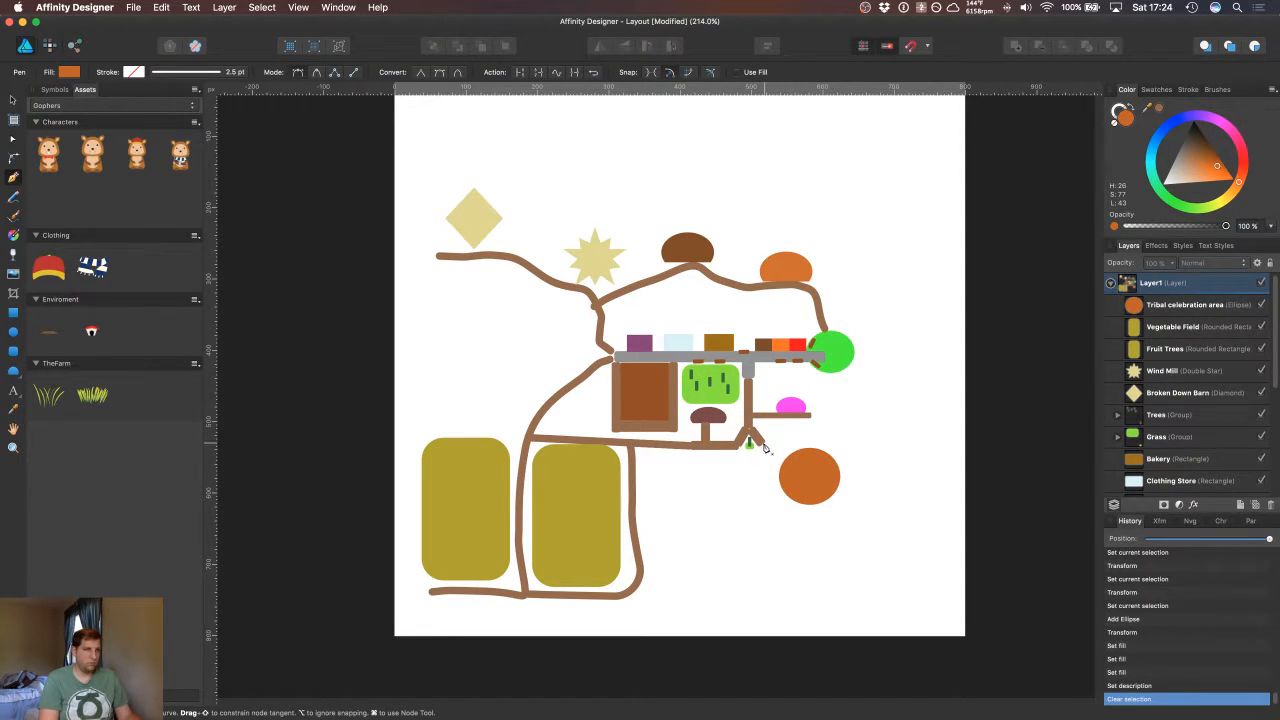
click(763, 443)
drag(781, 456, 794, 457)
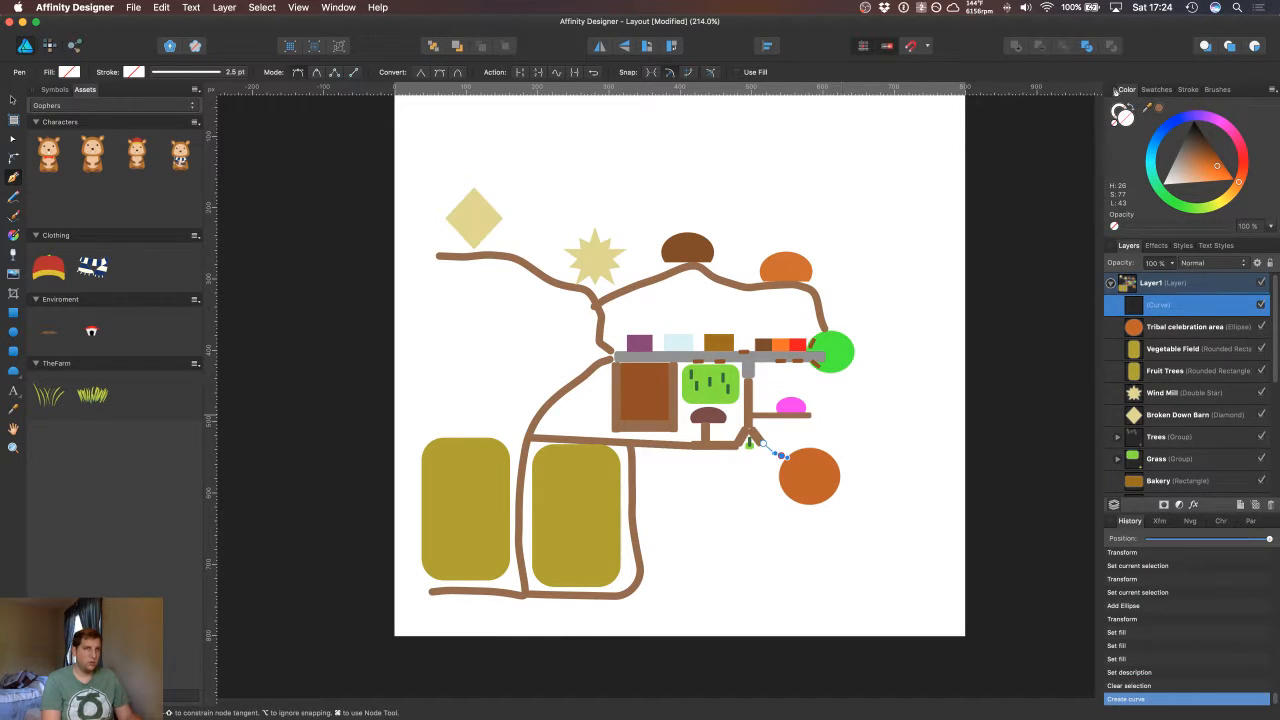
click(1157, 112)
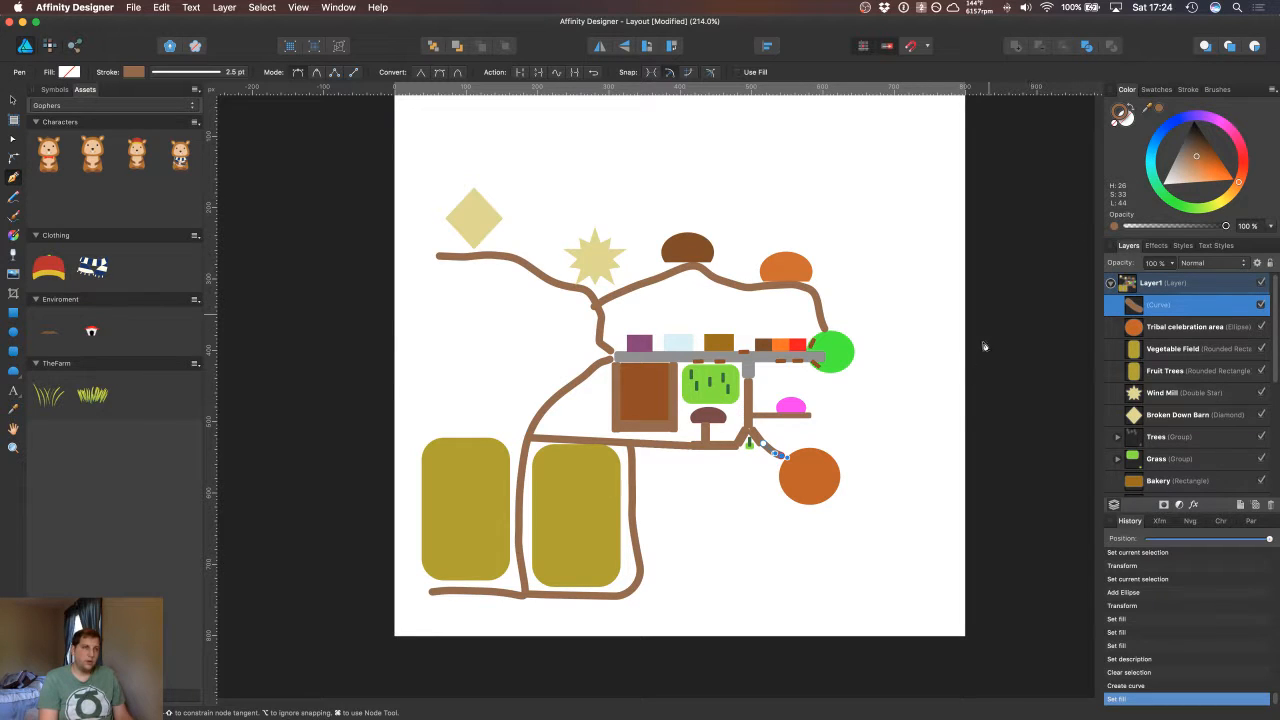
Step: Outline the Tribal celebration area ellipse with the brown of the dirt paths and deselect it
click(1153, 328)
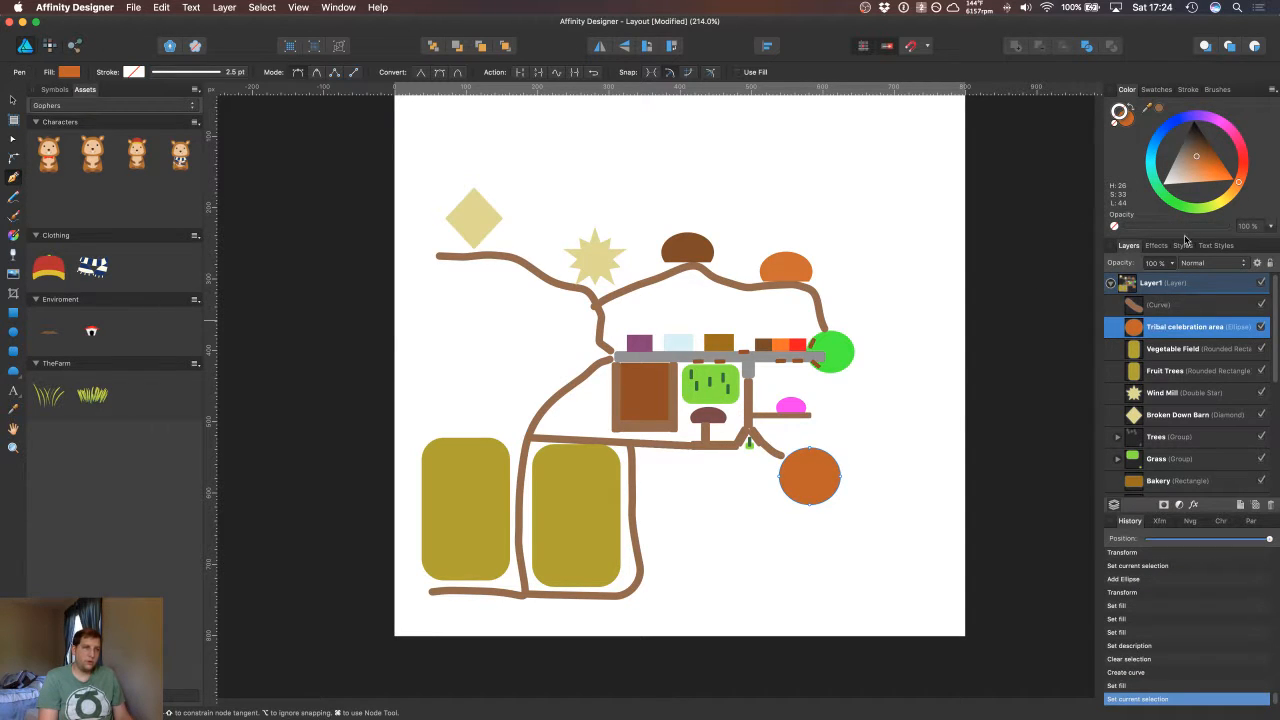
click(1159, 111)
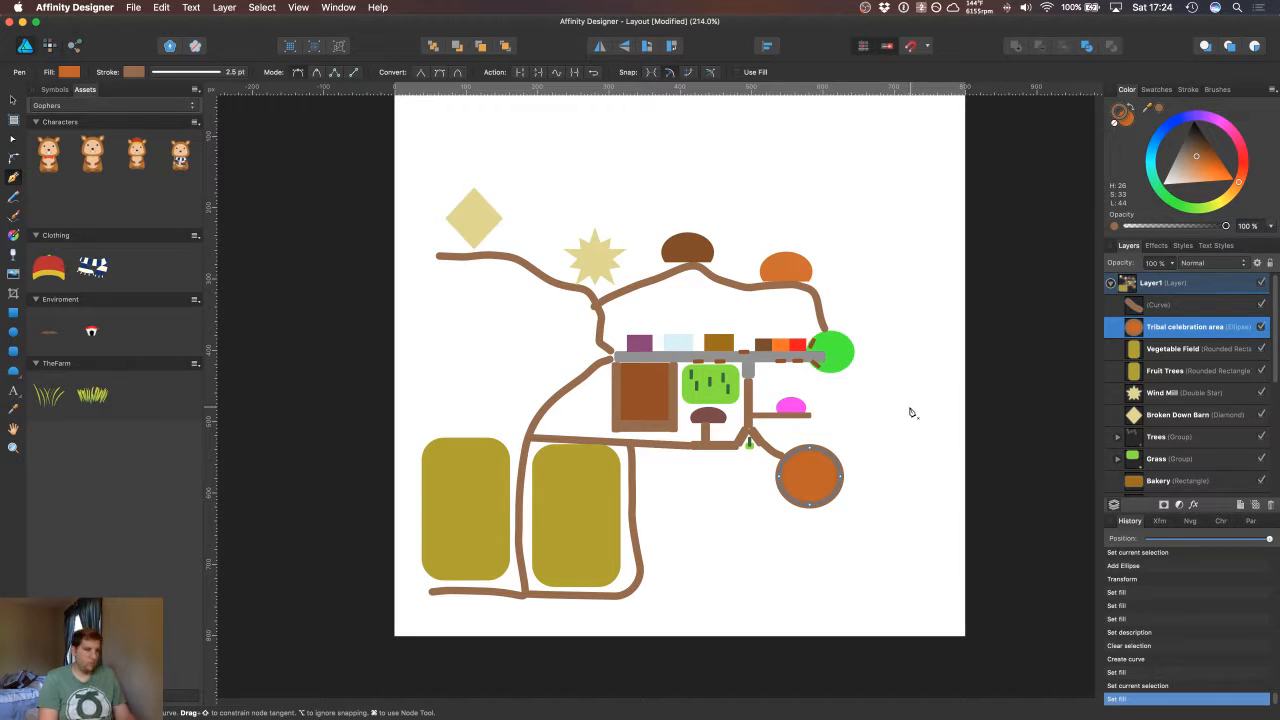
key(v)
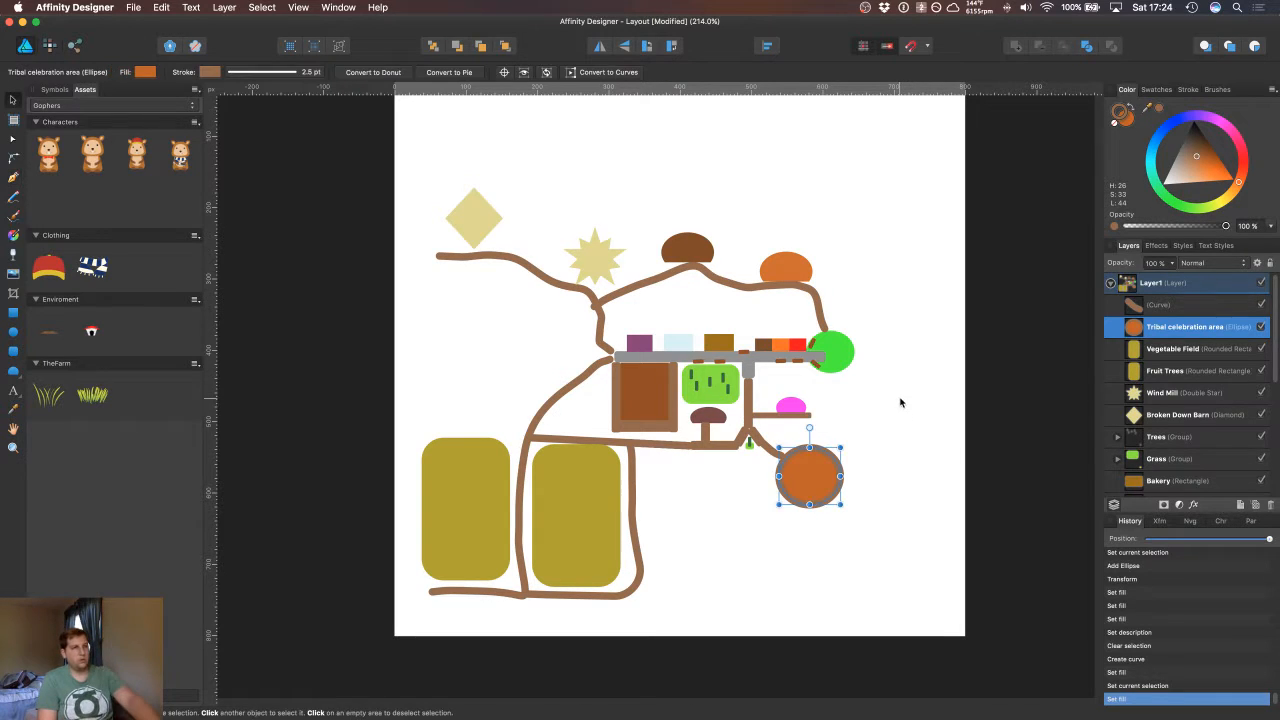
click(904, 403)
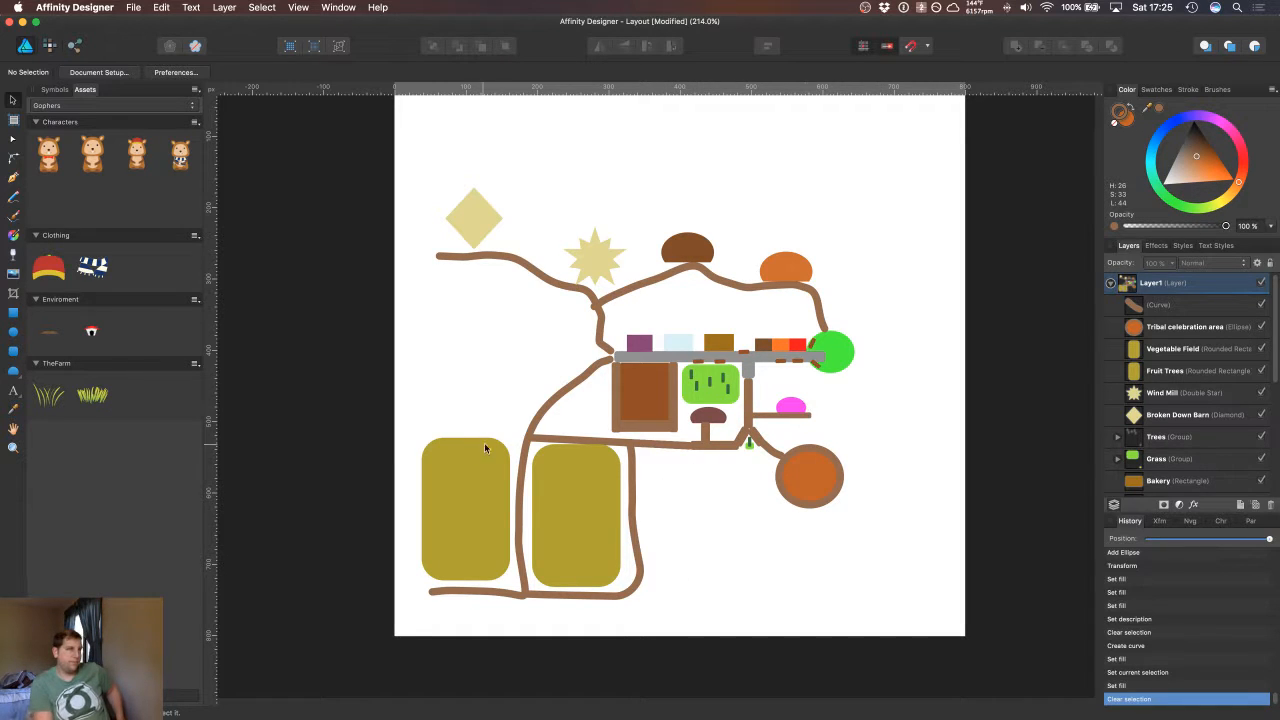
Step: Select the Grass group and expand it to reach its individual shapes
click(717, 396)
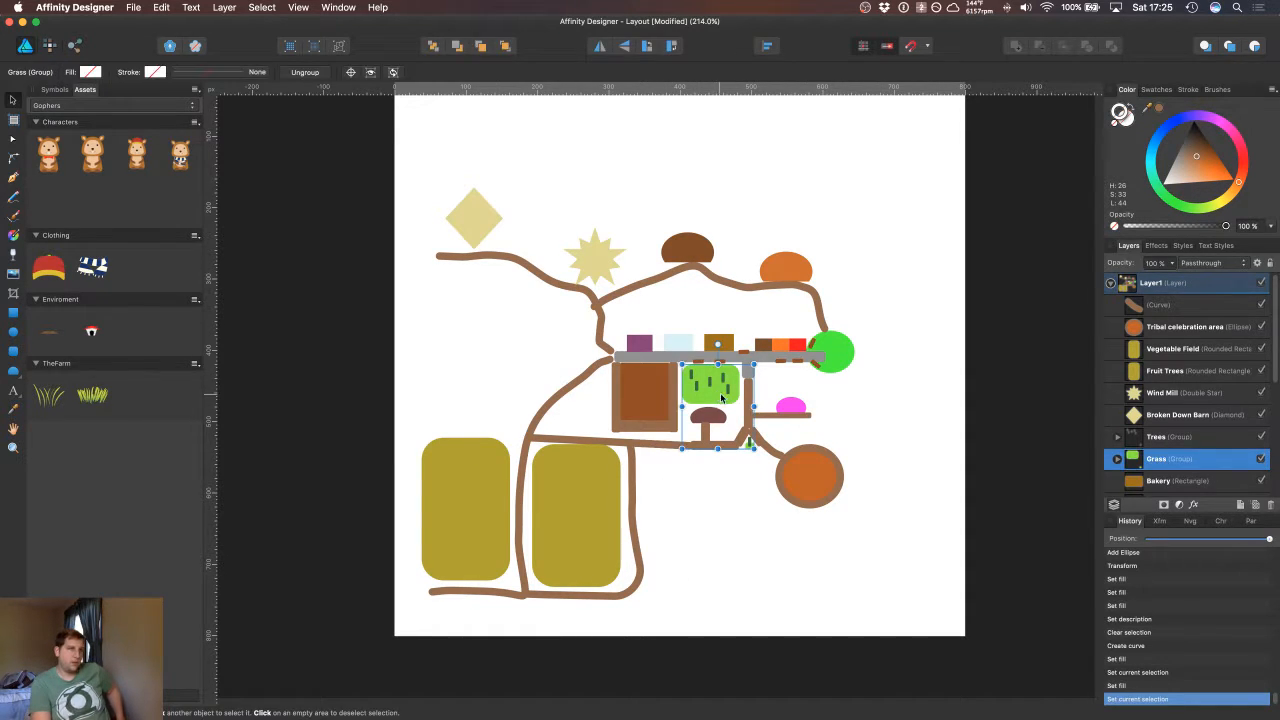
click(1117, 458)
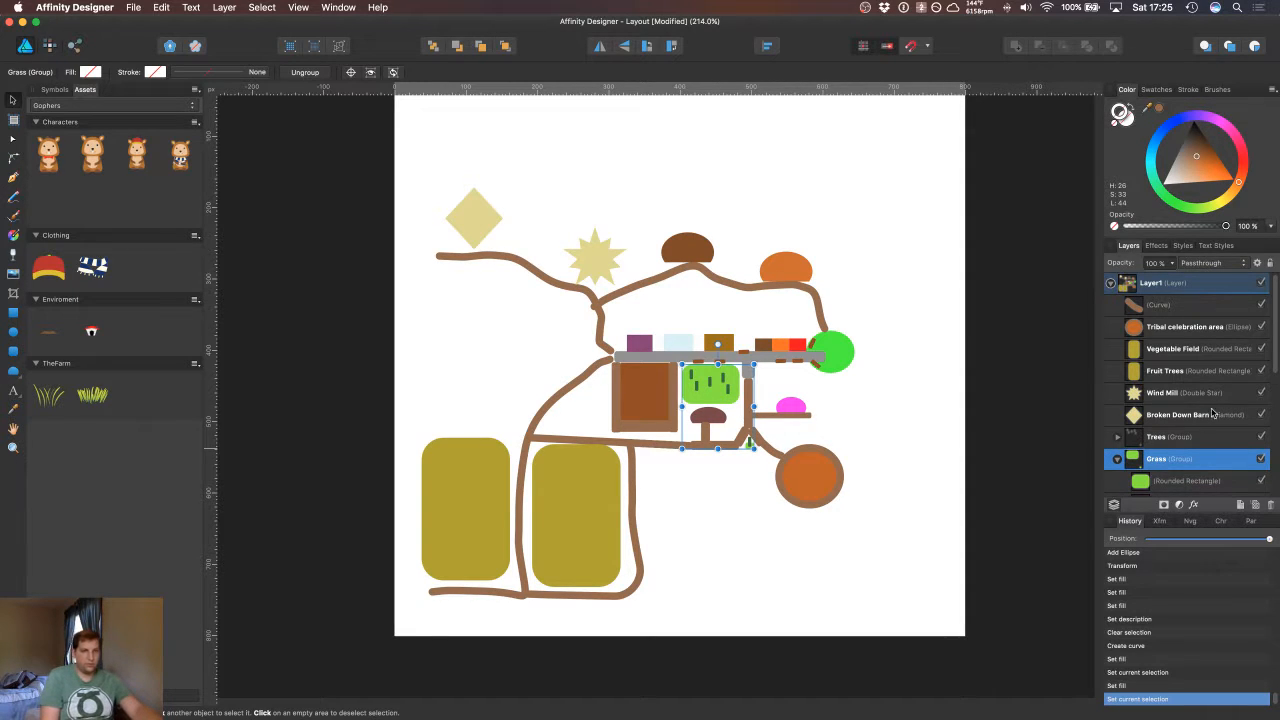
scroll(1274, 354, down, 3)
click(1180, 380)
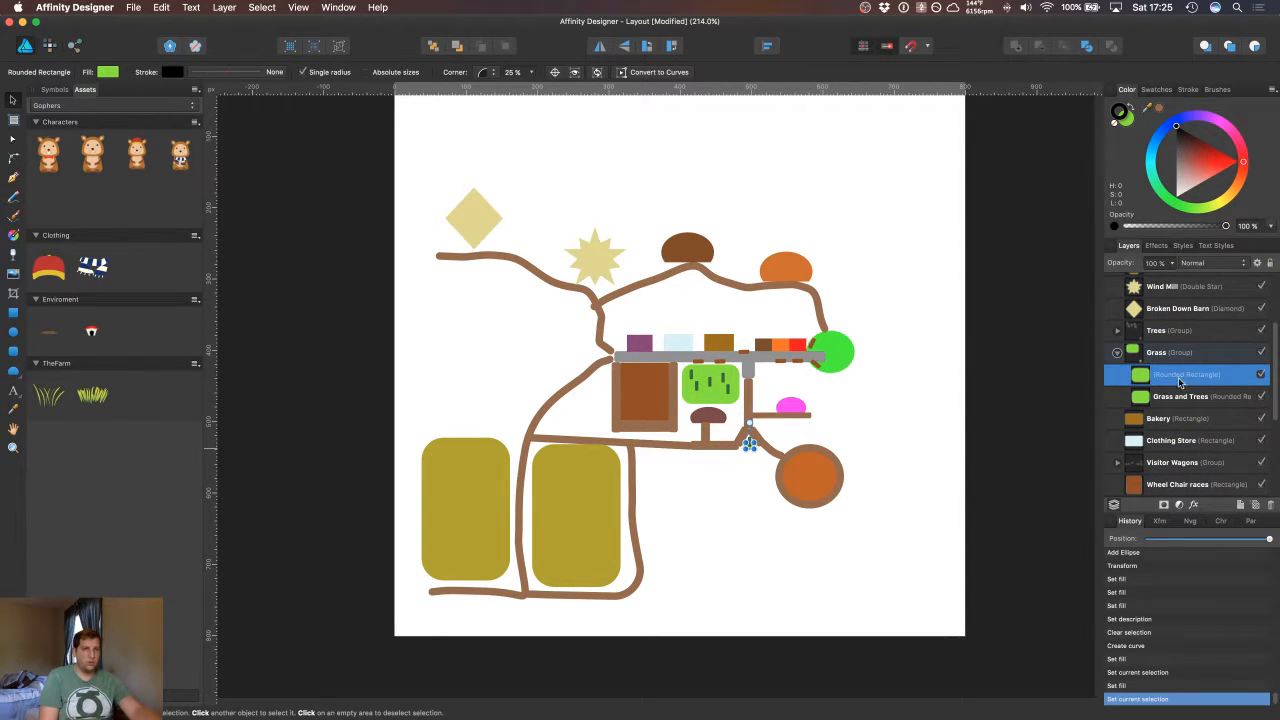
key(super+j)
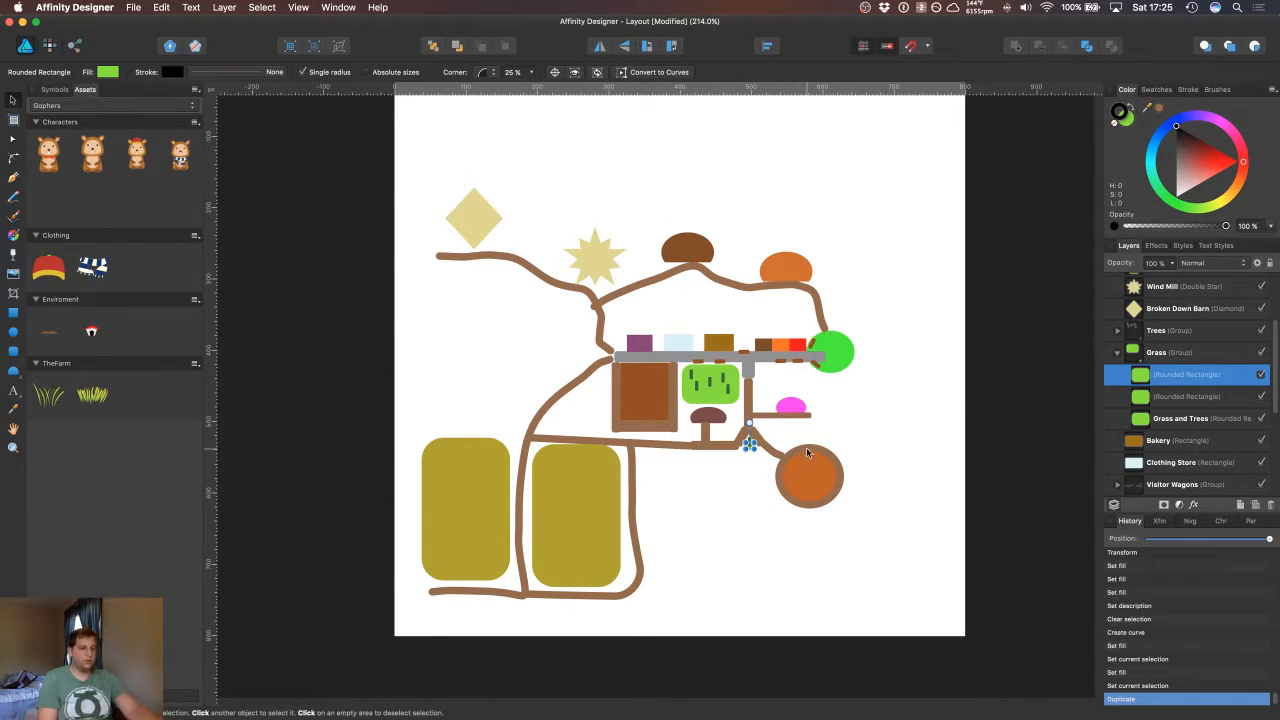
key(super+z)
Step: Duplicate the Grass and Trees rectangle, enlarge the copy between the fields and the Tribal celebration area, and duplicate it again
click(1177, 400)
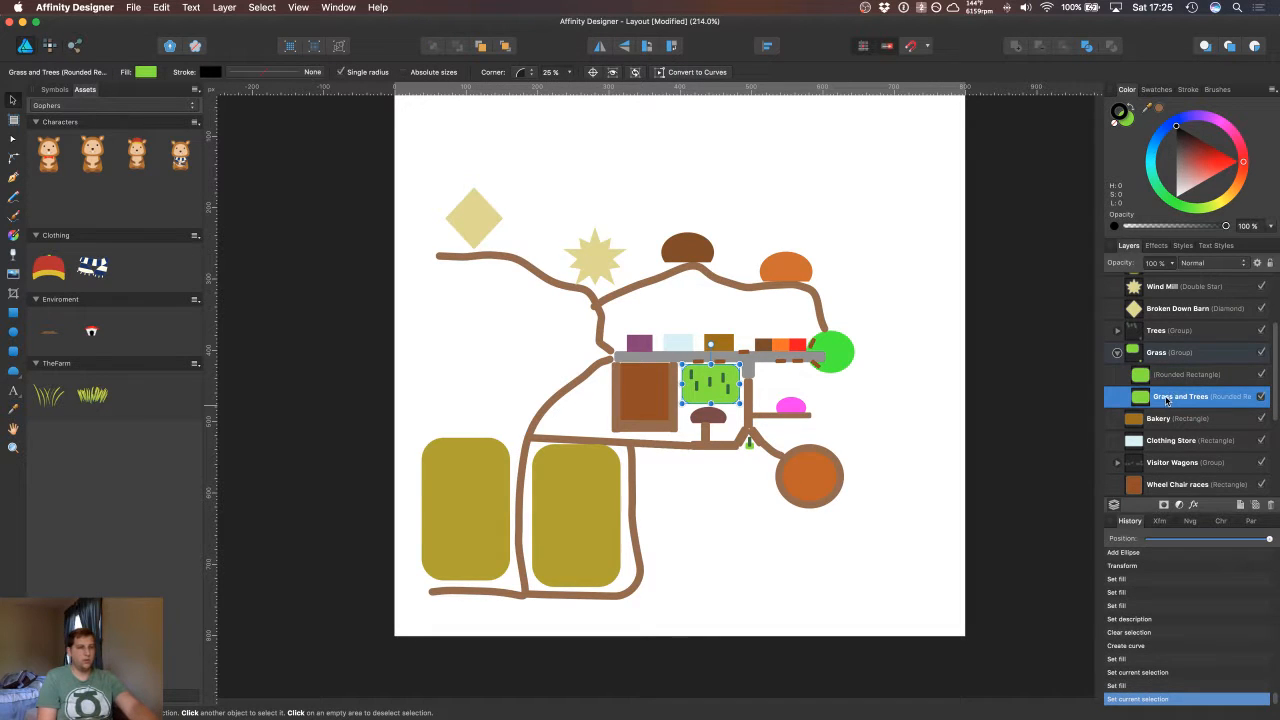
key(super+j)
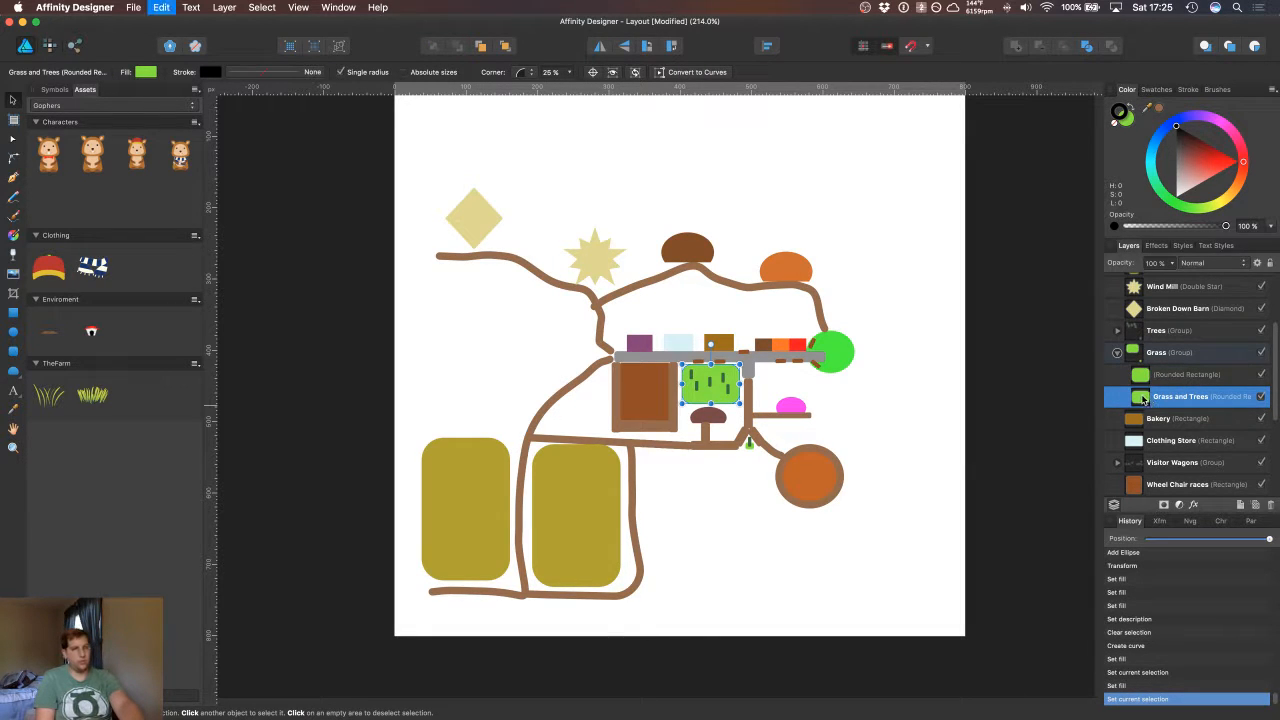
drag(710, 388, 772, 597)
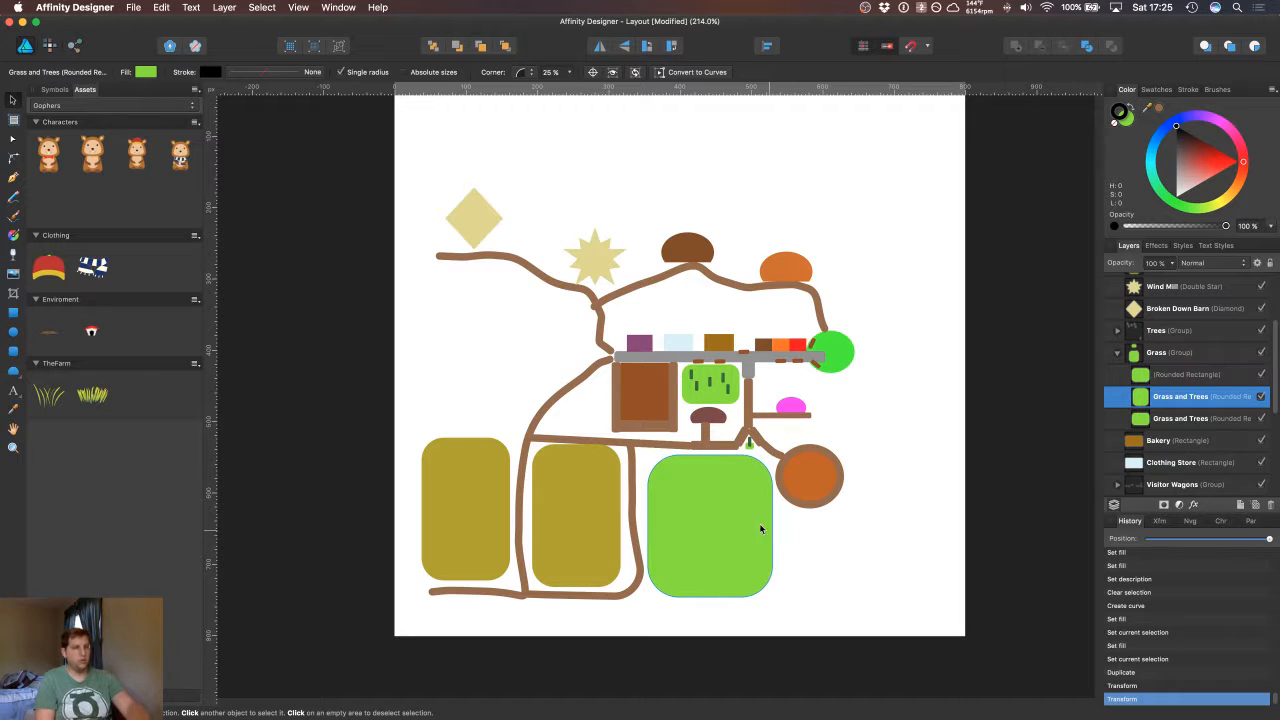
key(super+j)
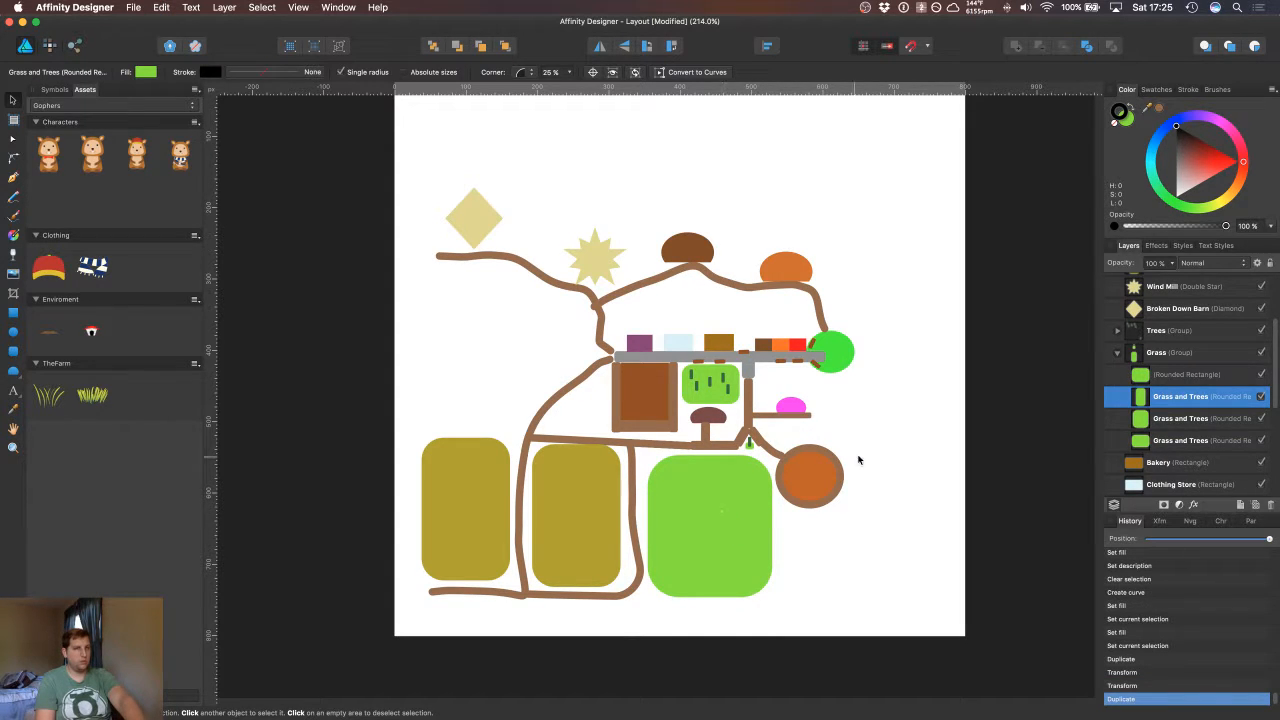
Step: Select the Grass group's layers in turn to check which shape on the map each one represents
shift+click(1160, 376)
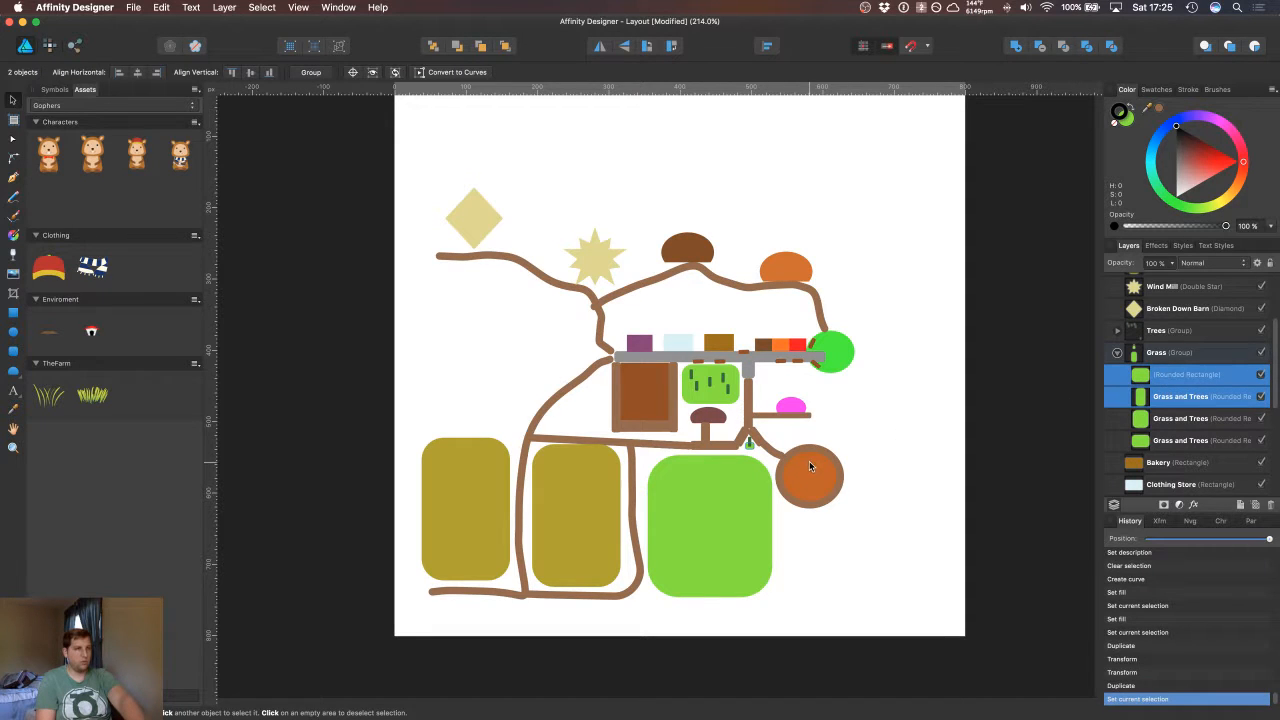
super+click(1163, 398)
super+click(1173, 419)
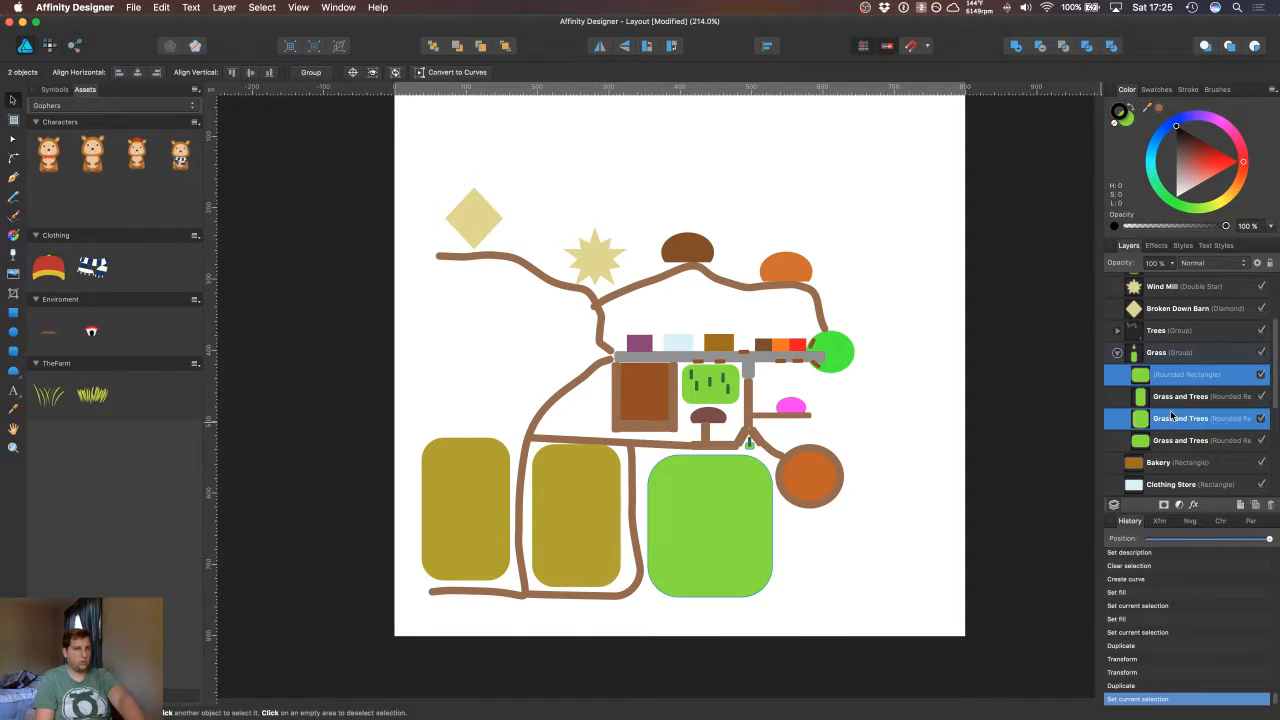
super+click(1173, 397)
super+click(1173, 420)
super+click(1173, 398)
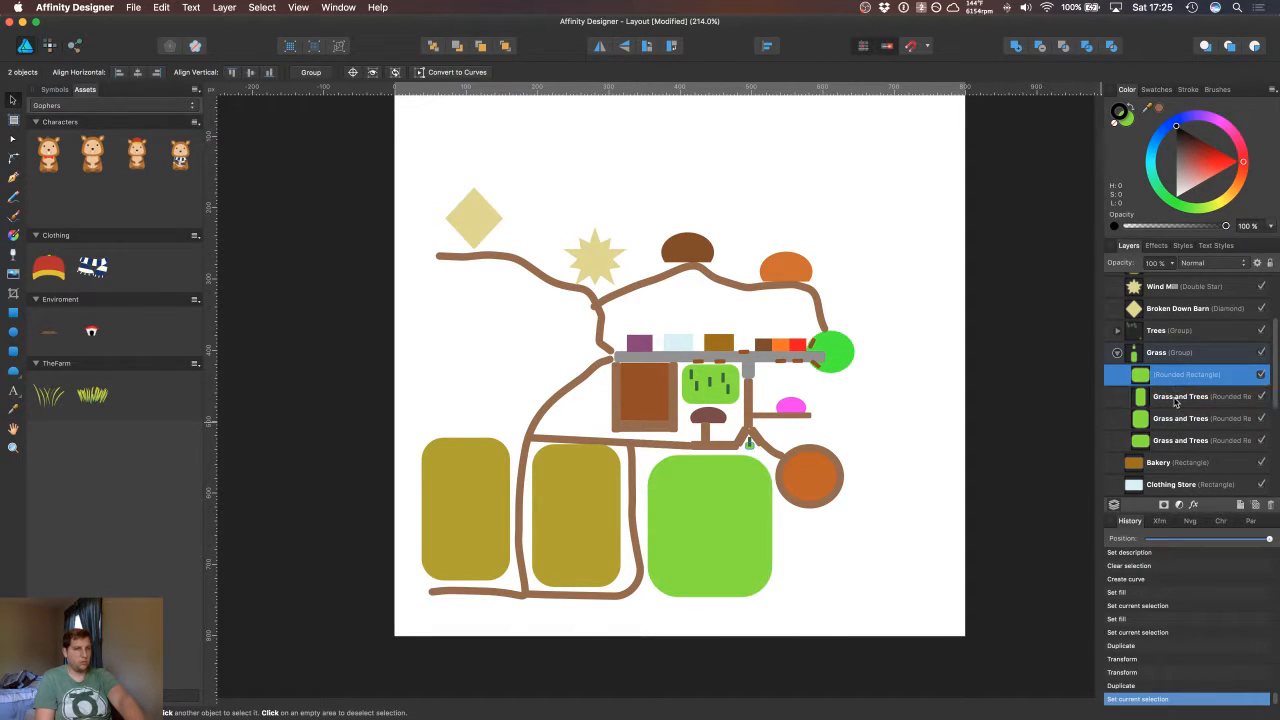
super+click(1175, 376)
click(1175, 438)
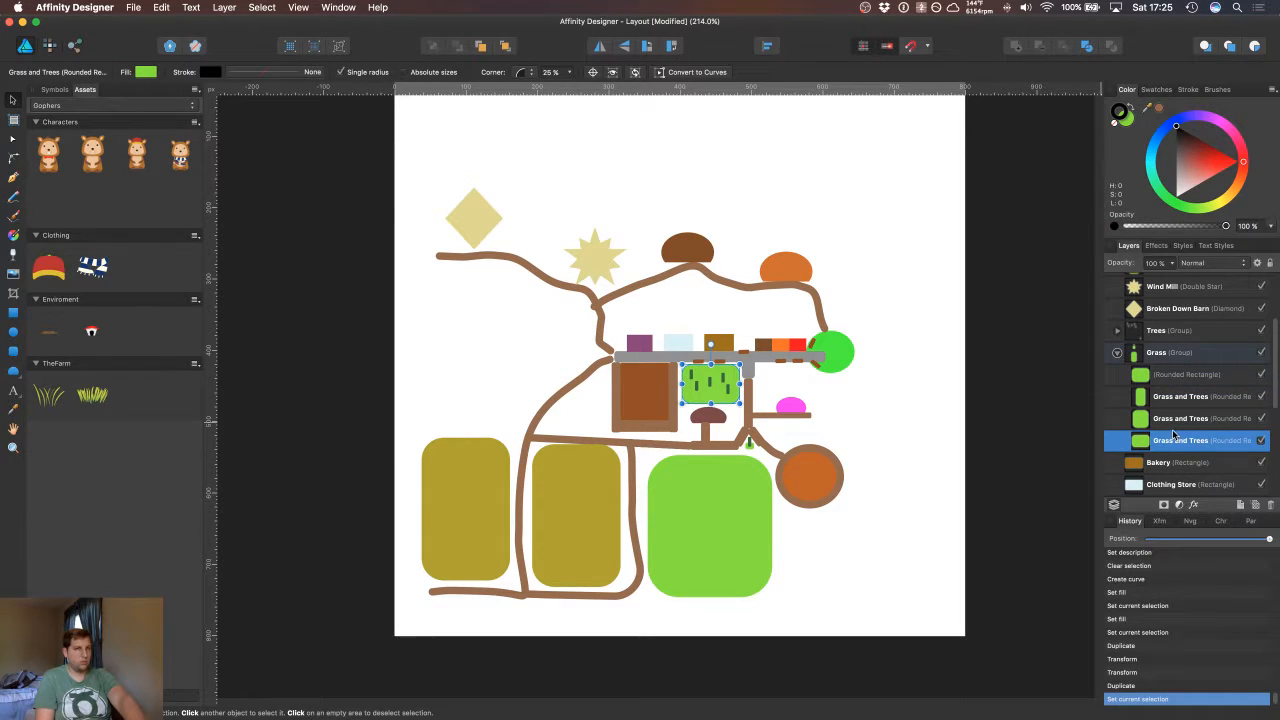
super+click(1176, 420)
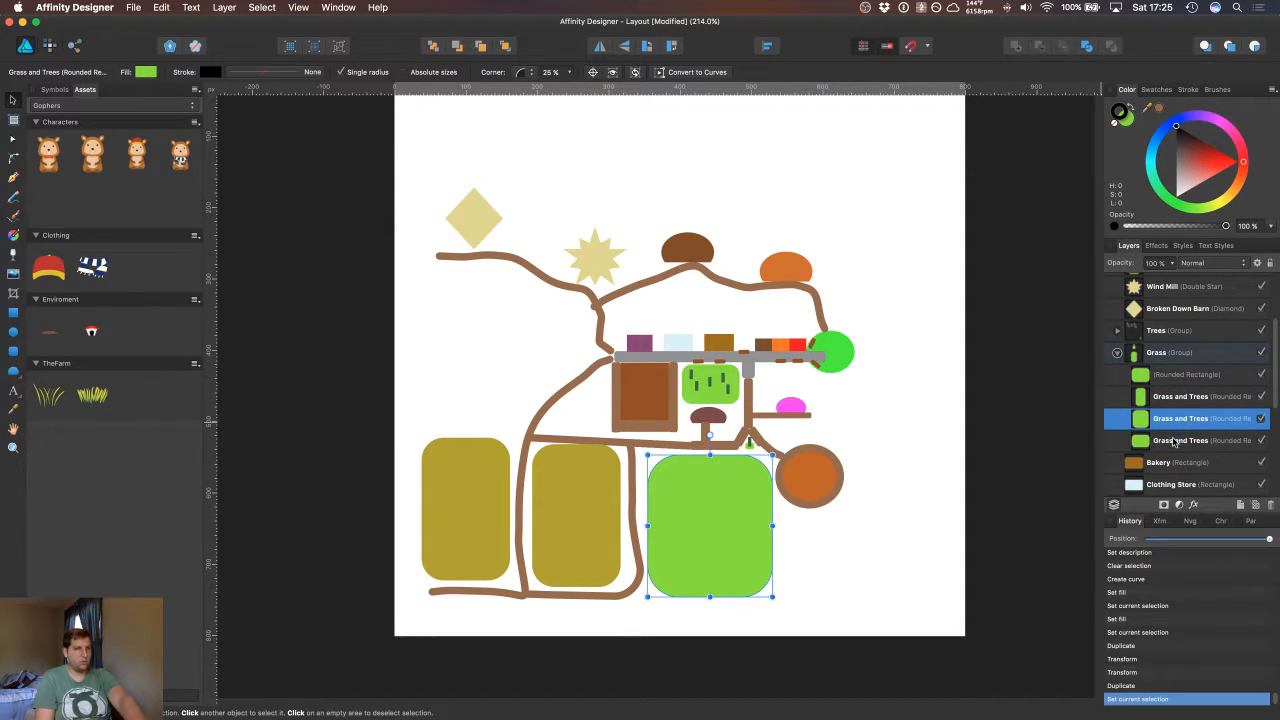
super+click(1175, 441)
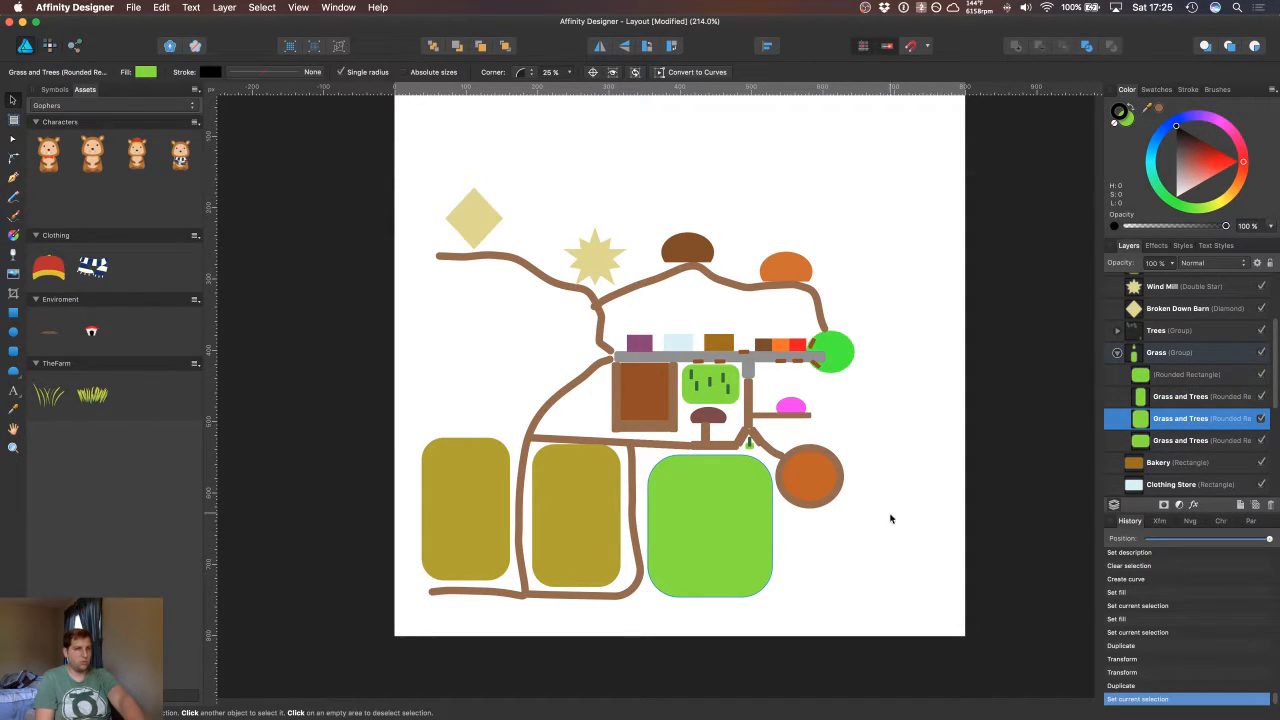
super+click(1163, 376)
super+click(1168, 418)
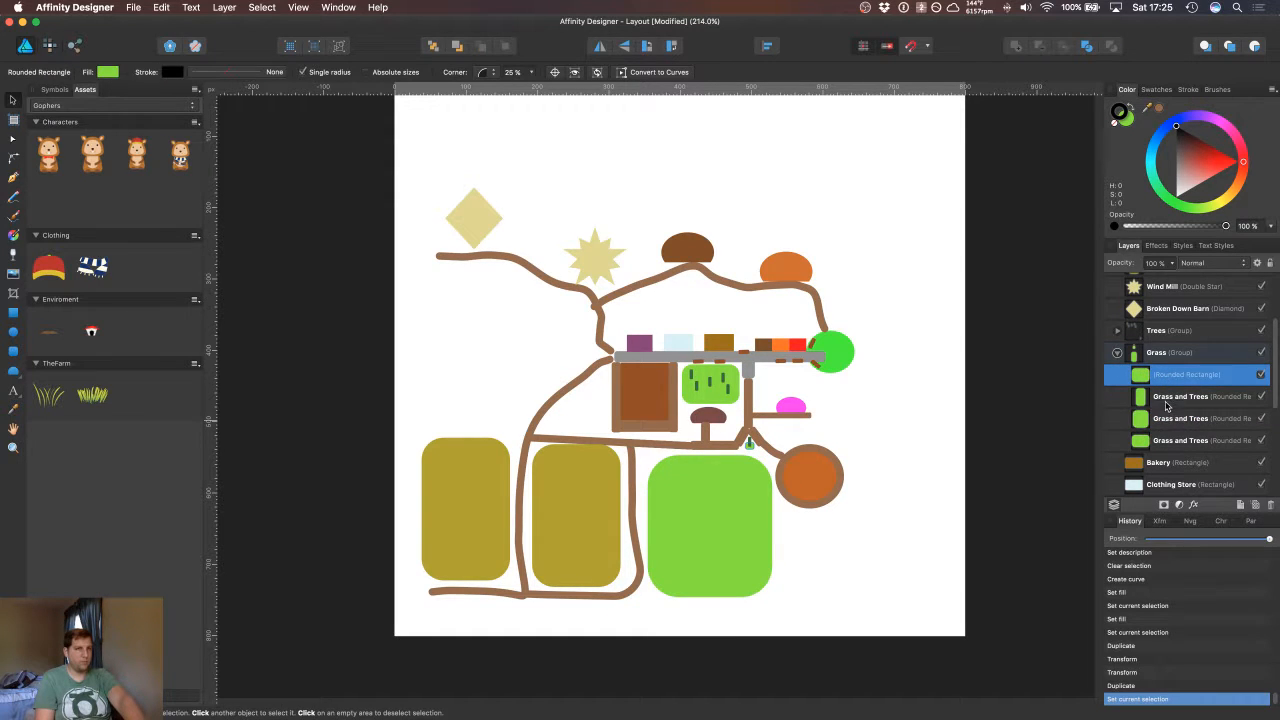
super+click(1170, 398)
click(1174, 396)
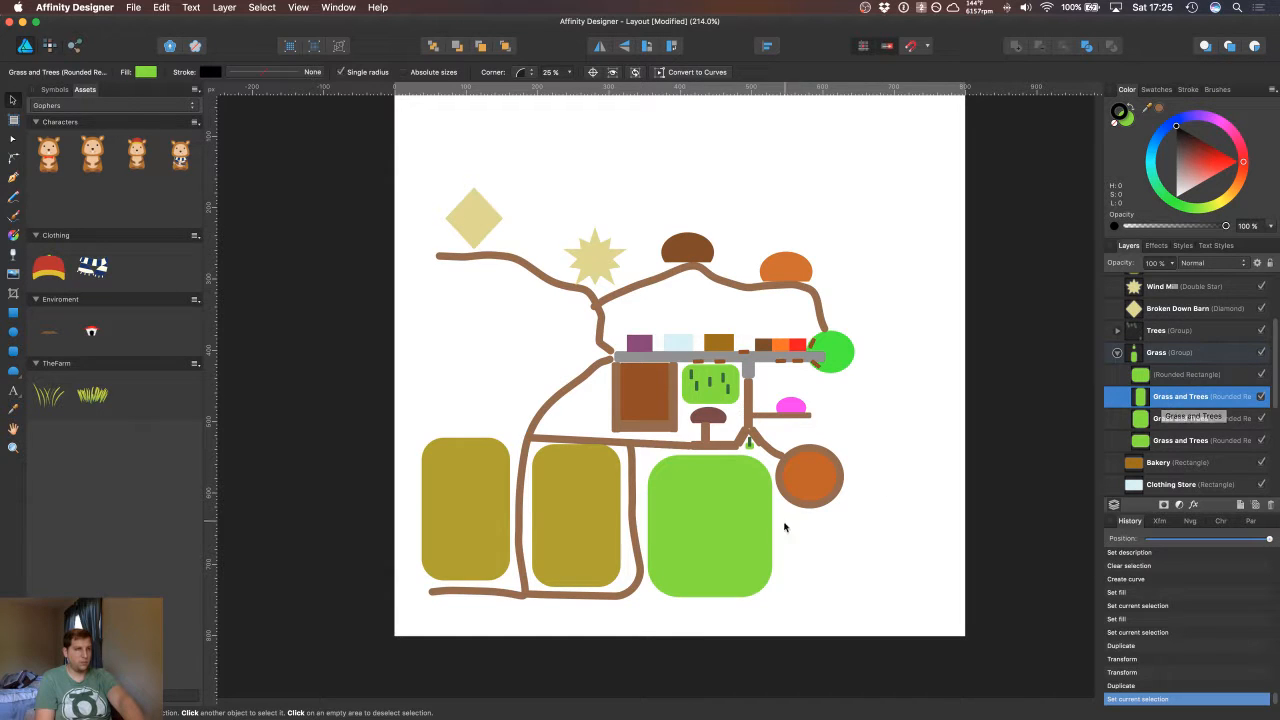
Step: Place a copy of the large grass area beneath the Tribal celebration area
drag(729, 534, 868, 575)
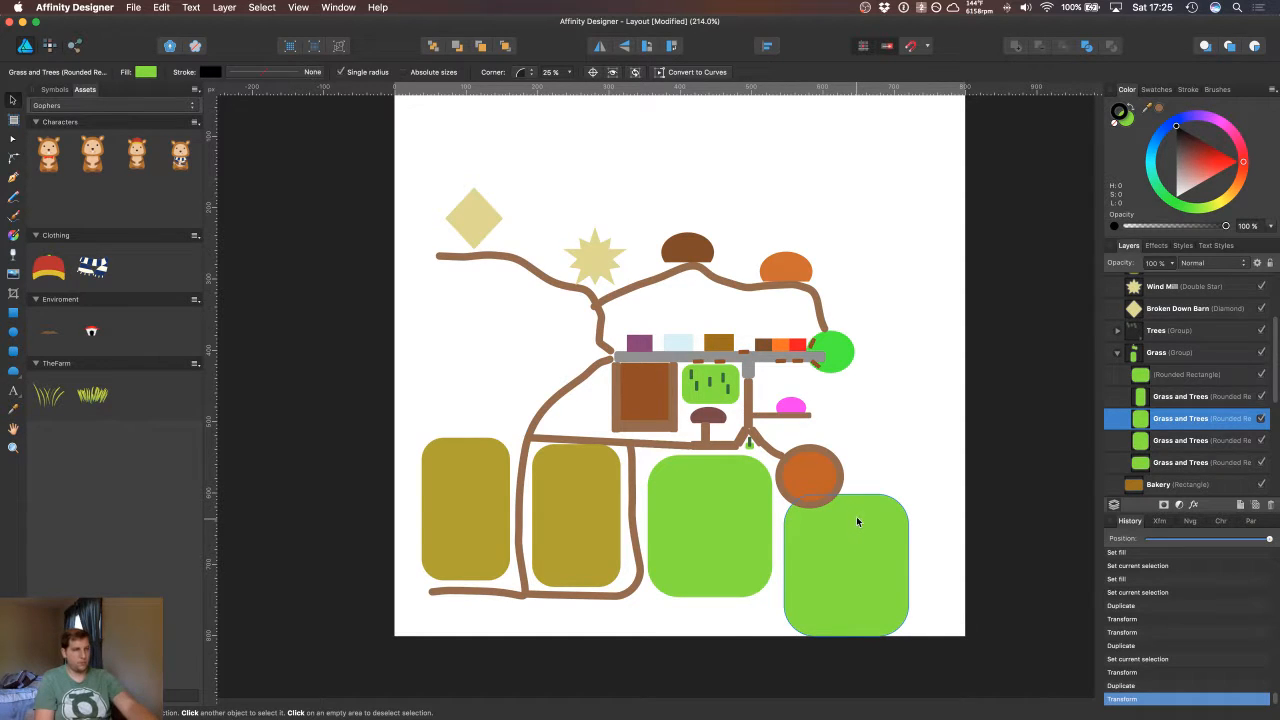
key(p)
click(874, 531)
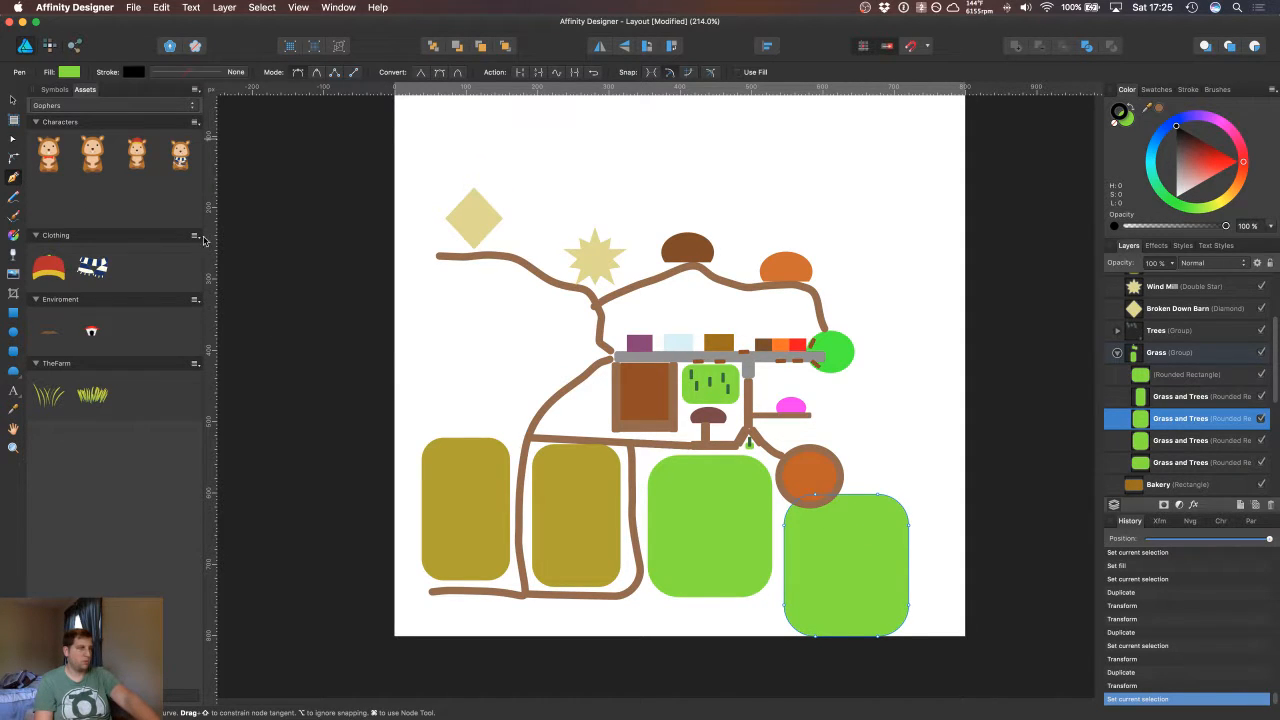
key(v)
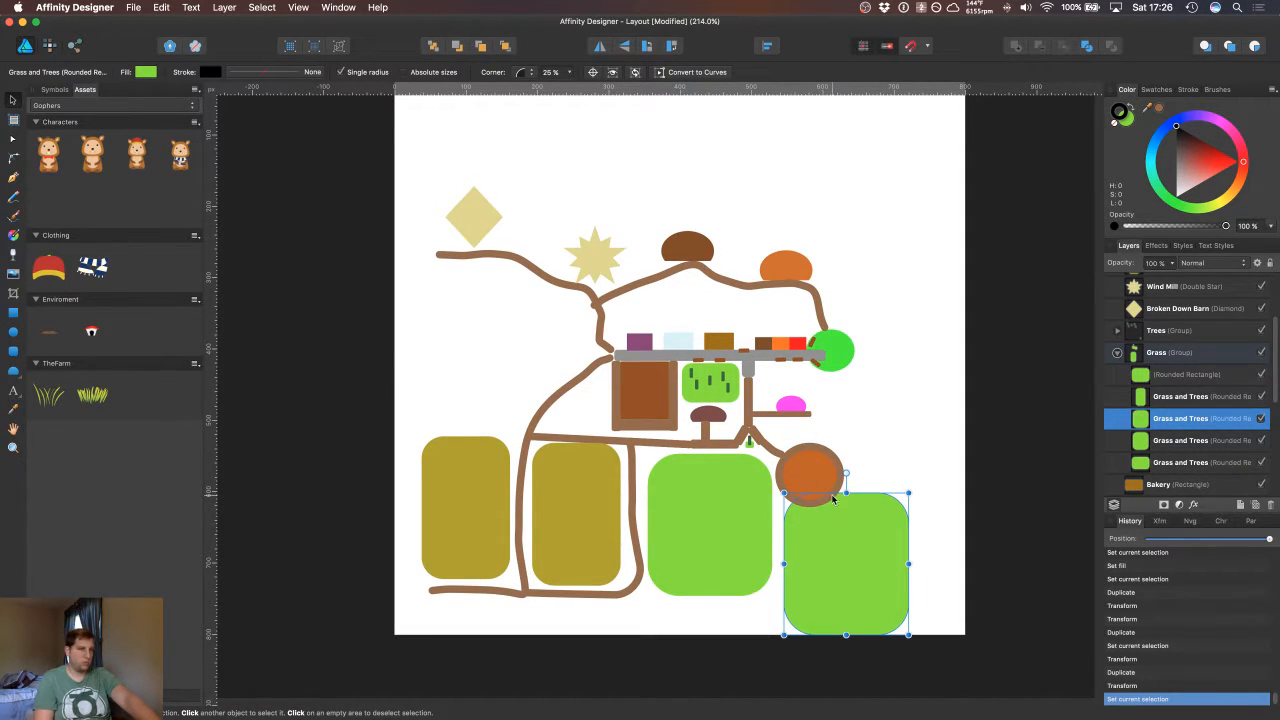
Step: Resize the copied grass area into a wider, shorter block below the Tribal celebration area, touching the neighbouring large grass area
drag(846, 495, 851, 532)
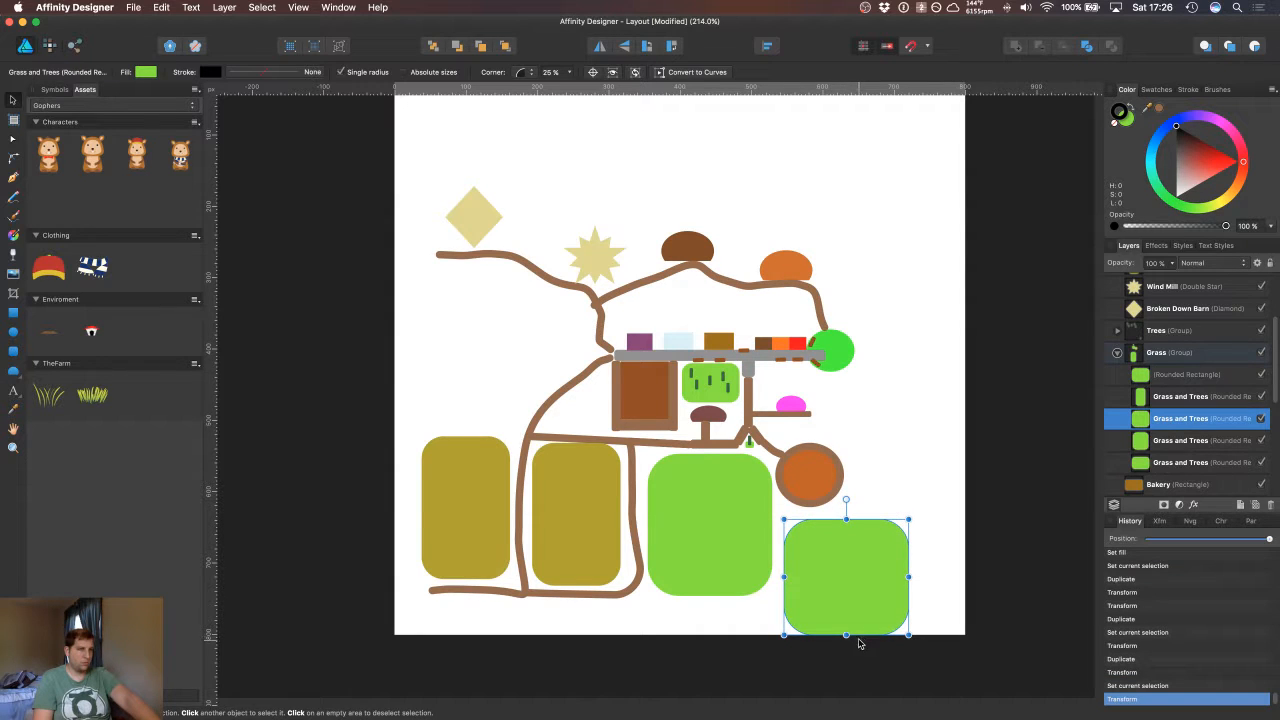
drag(846, 634, 845, 619)
drag(840, 555, 910, 563)
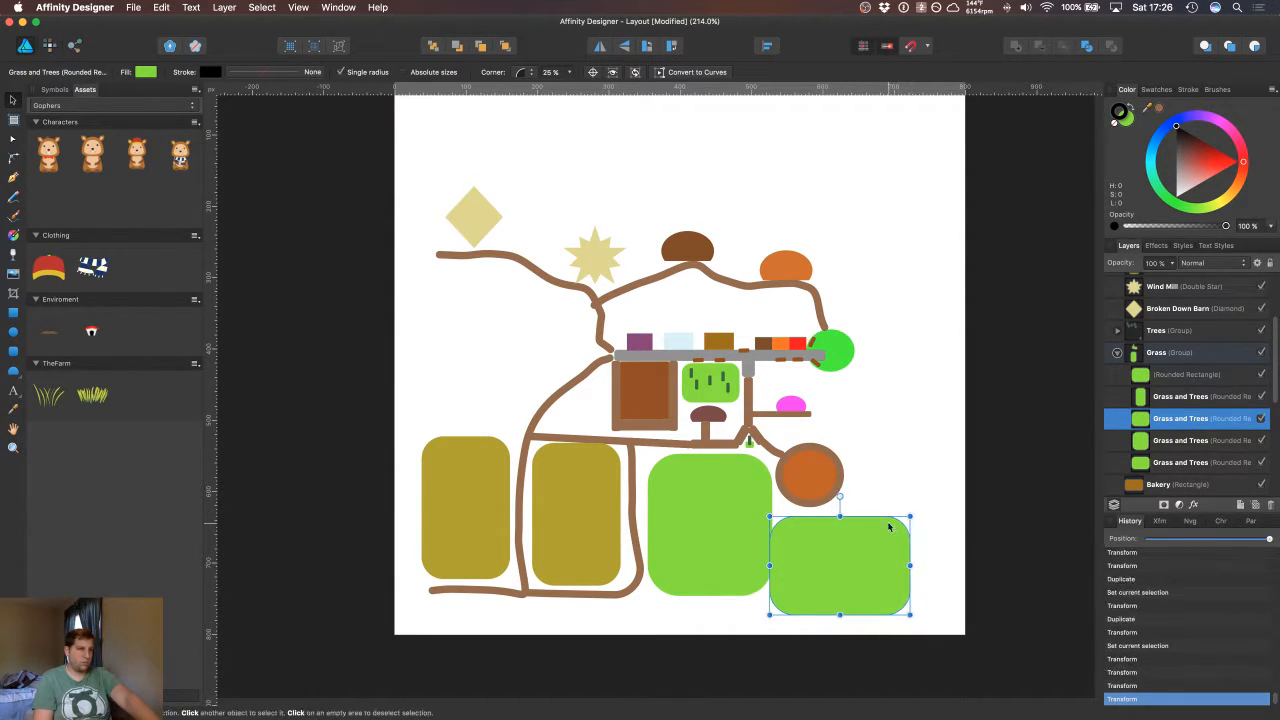
drag(839, 516, 839, 510)
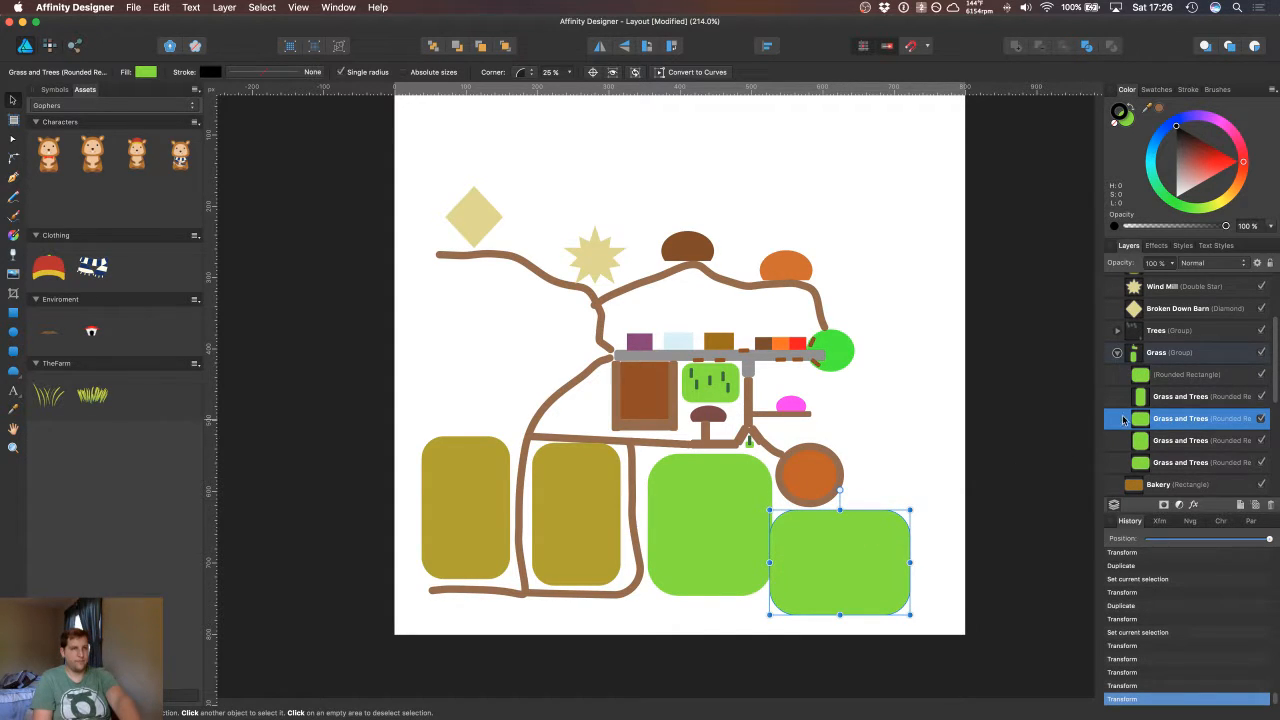
Step: Duplicate the grass block below the Tribal celebration area and reshape the copy into a tall area along the map's east side
key(super+j)
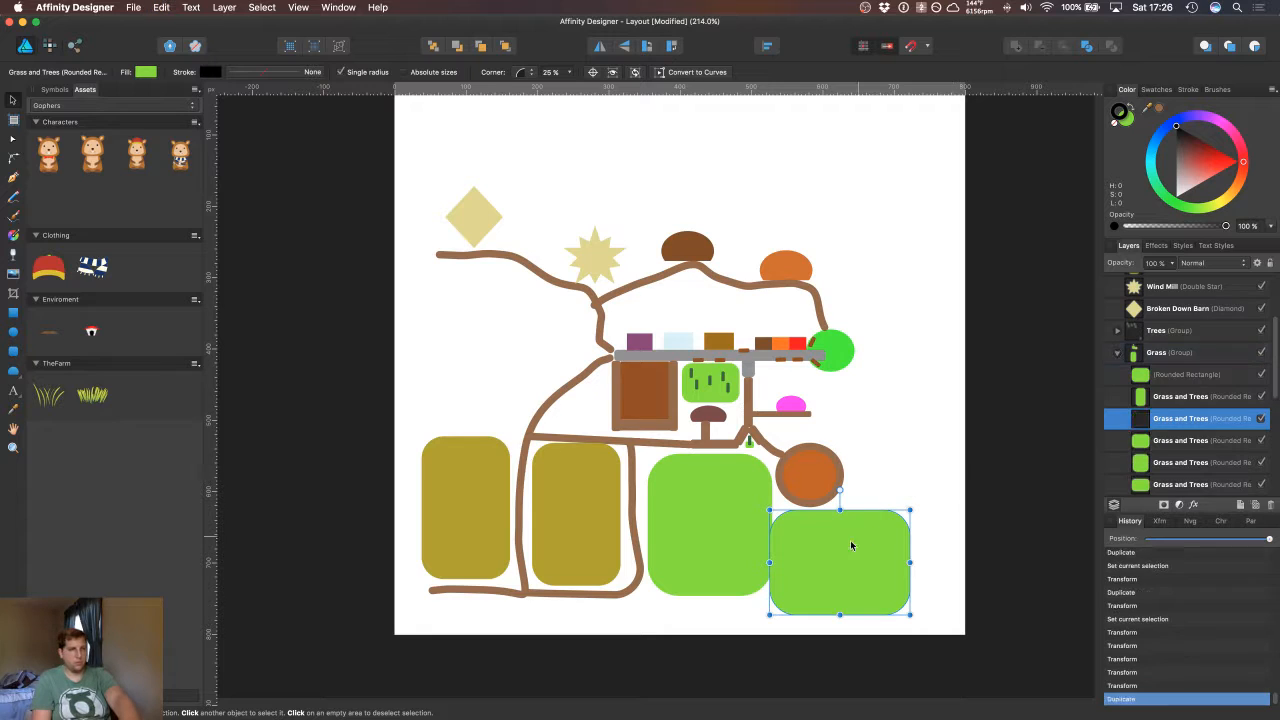
drag(832, 552, 902, 362)
drag(853, 465, 847, 456)
click(886, 332)
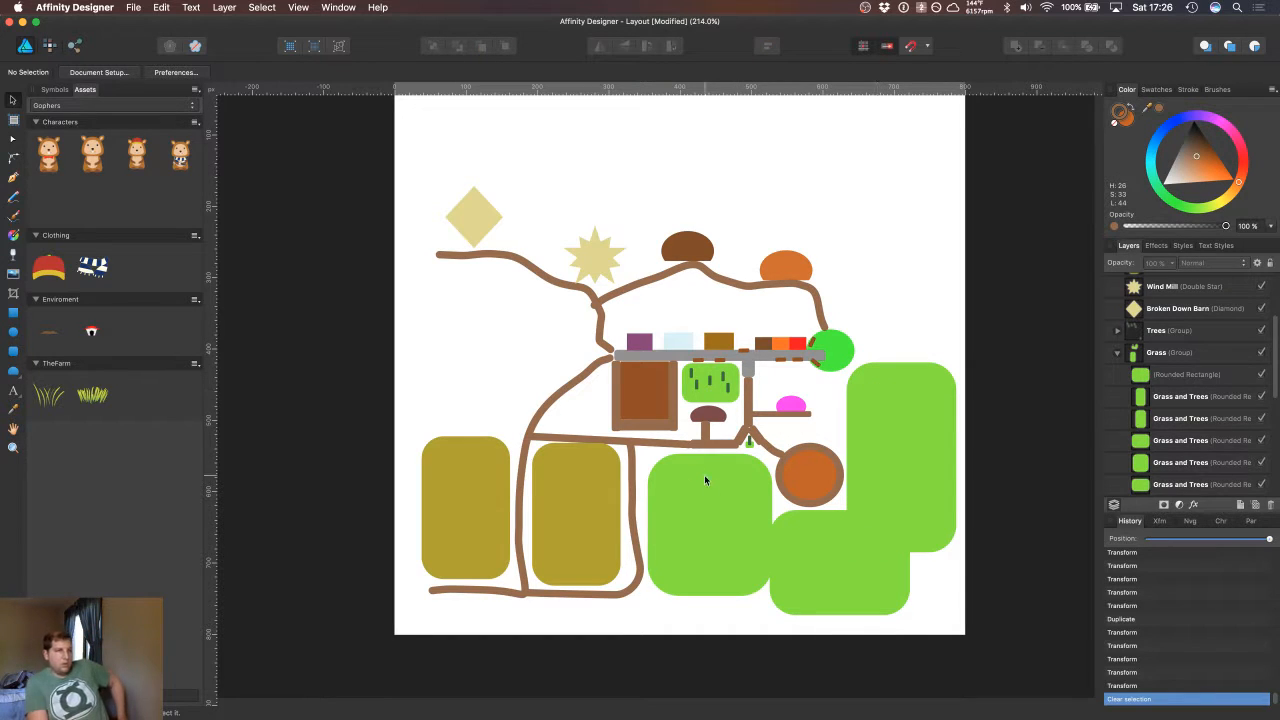
Step: Extend the eastern grass area north to about the height of the houses and pull its west edge in past the Park
click(878, 405)
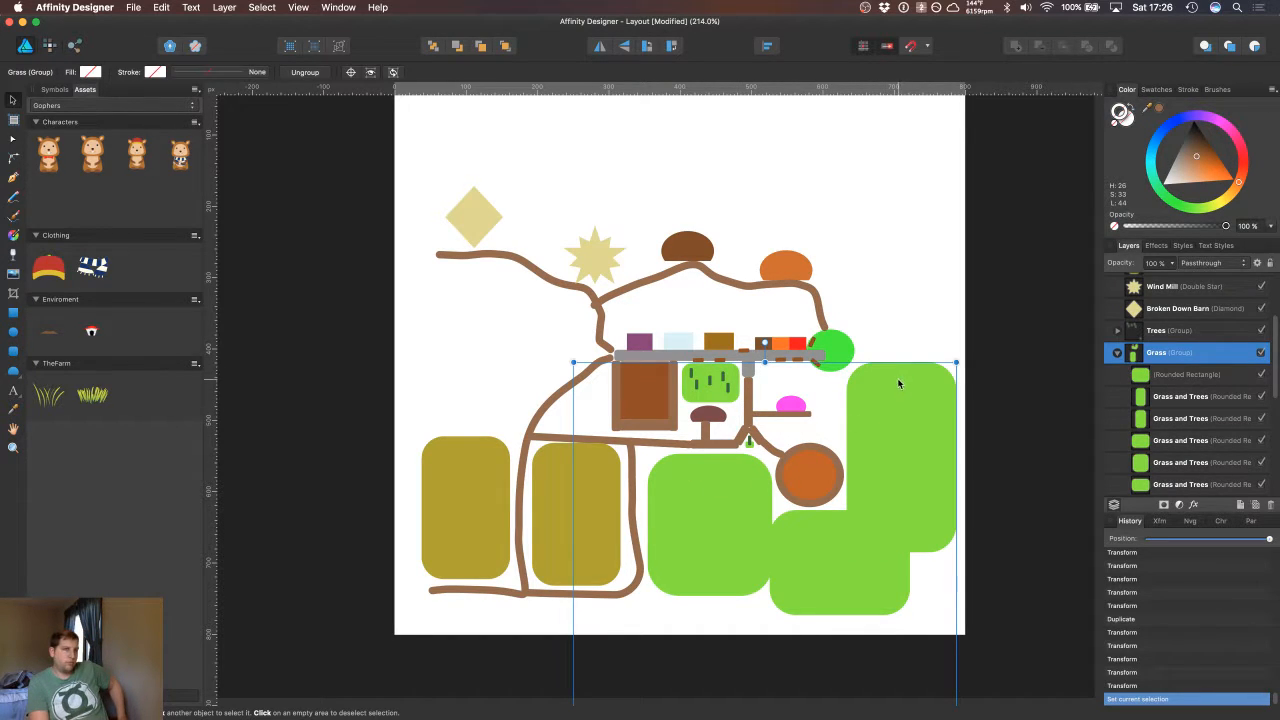
click(1165, 396)
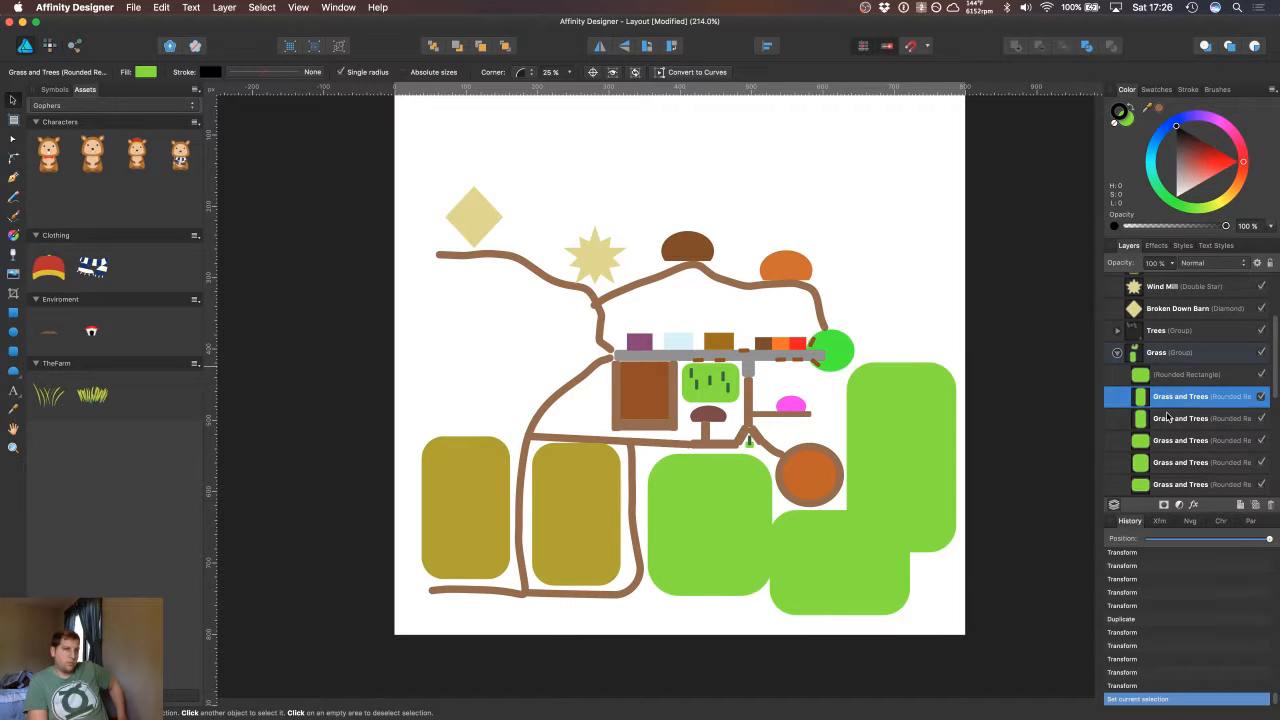
click(1168, 417)
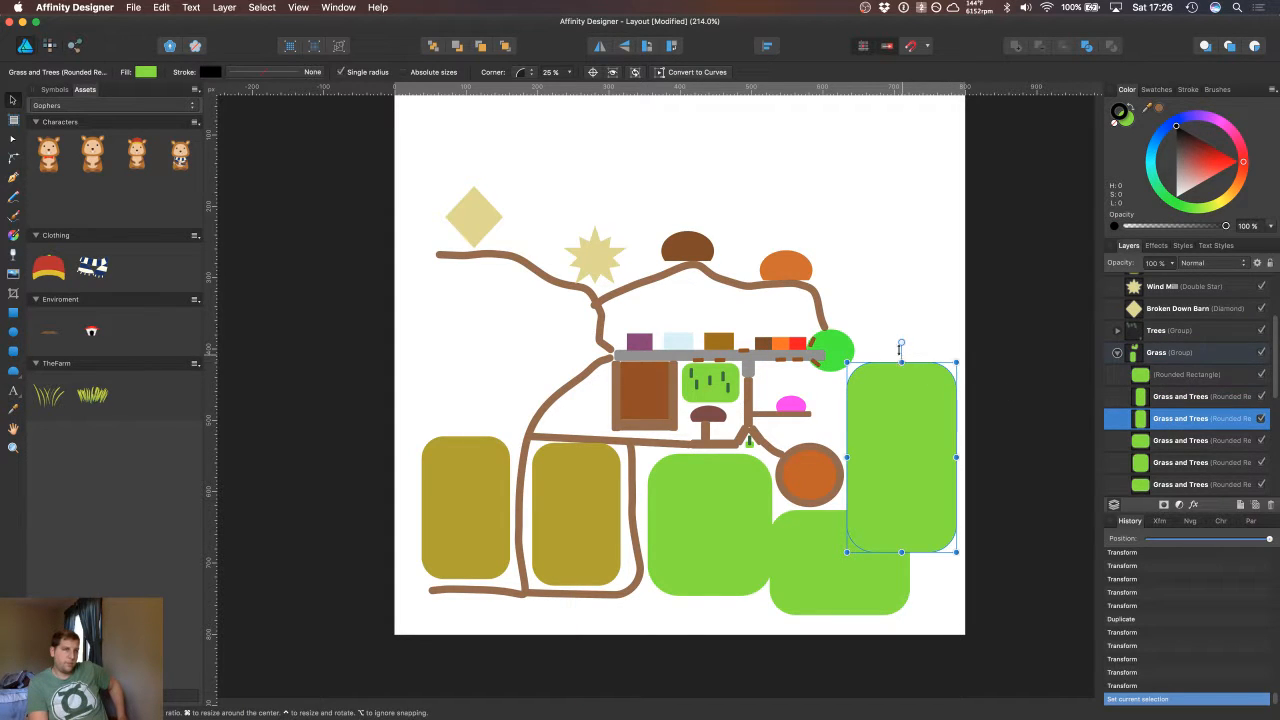
drag(900, 345, 872, 213)
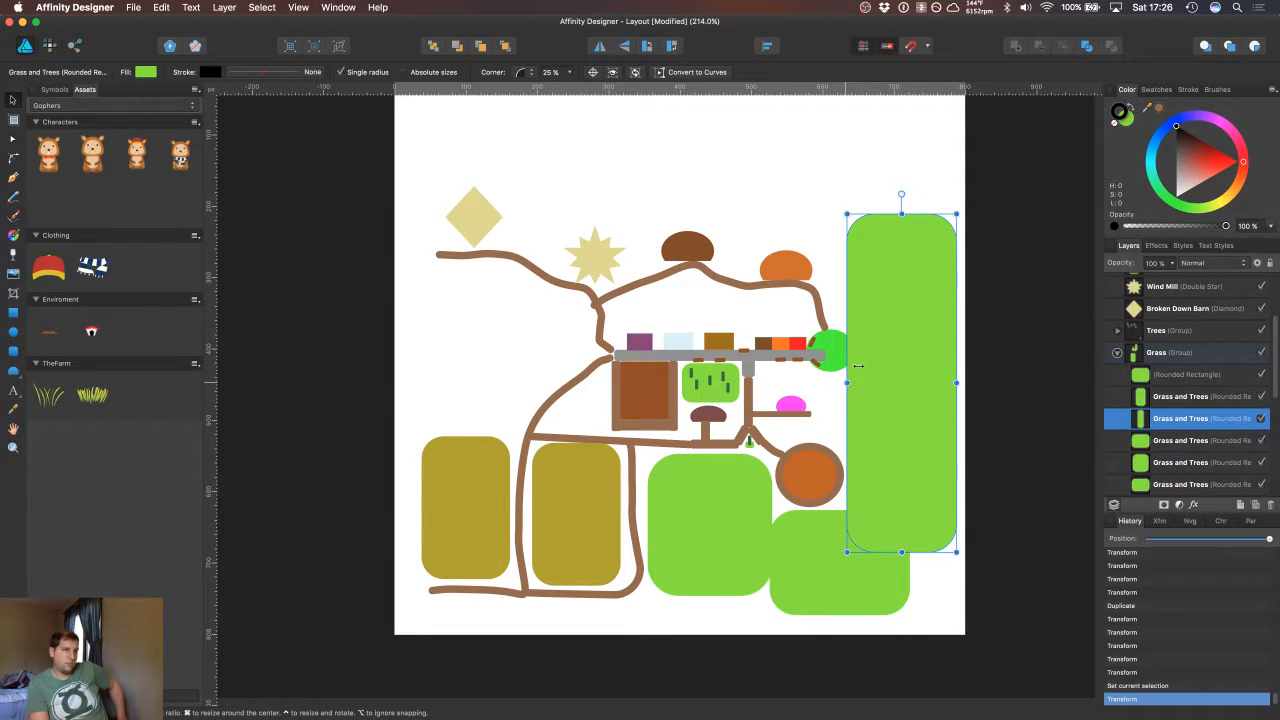
click(777, 220)
Step: Widen the tall eastern grass area slightly westward to the edge of the Park
click(914, 387)
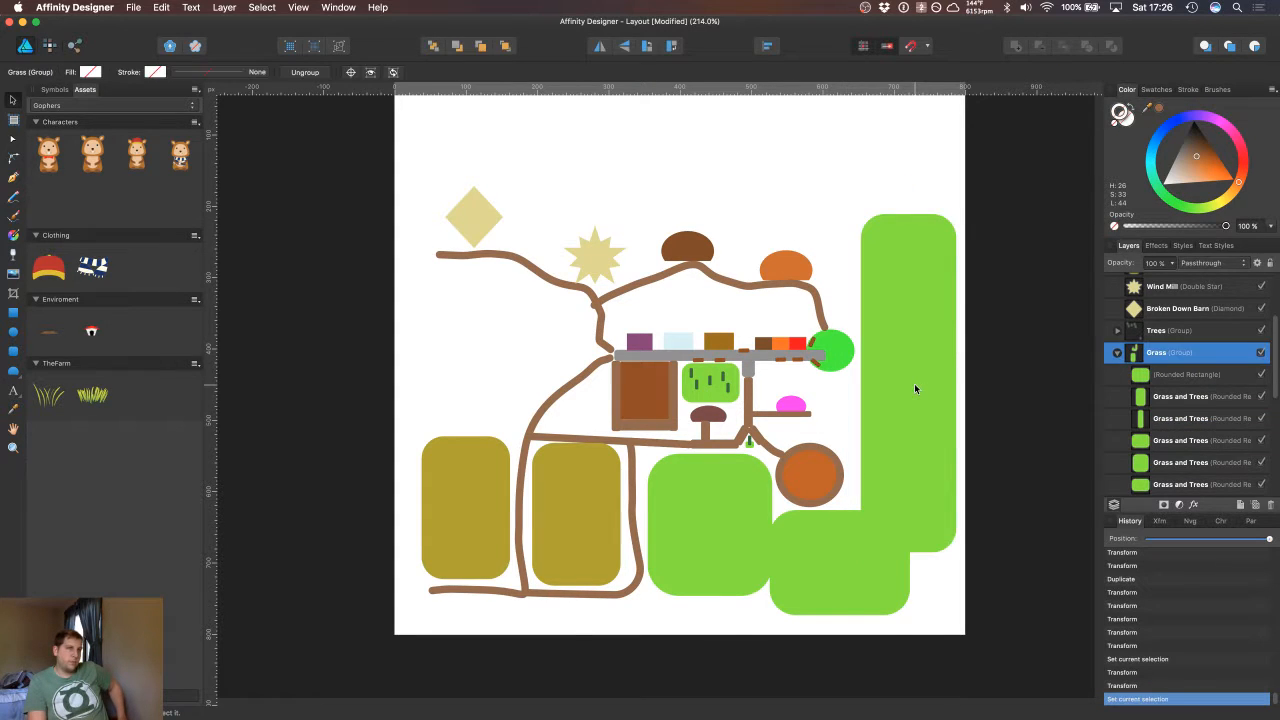
click(1178, 396)
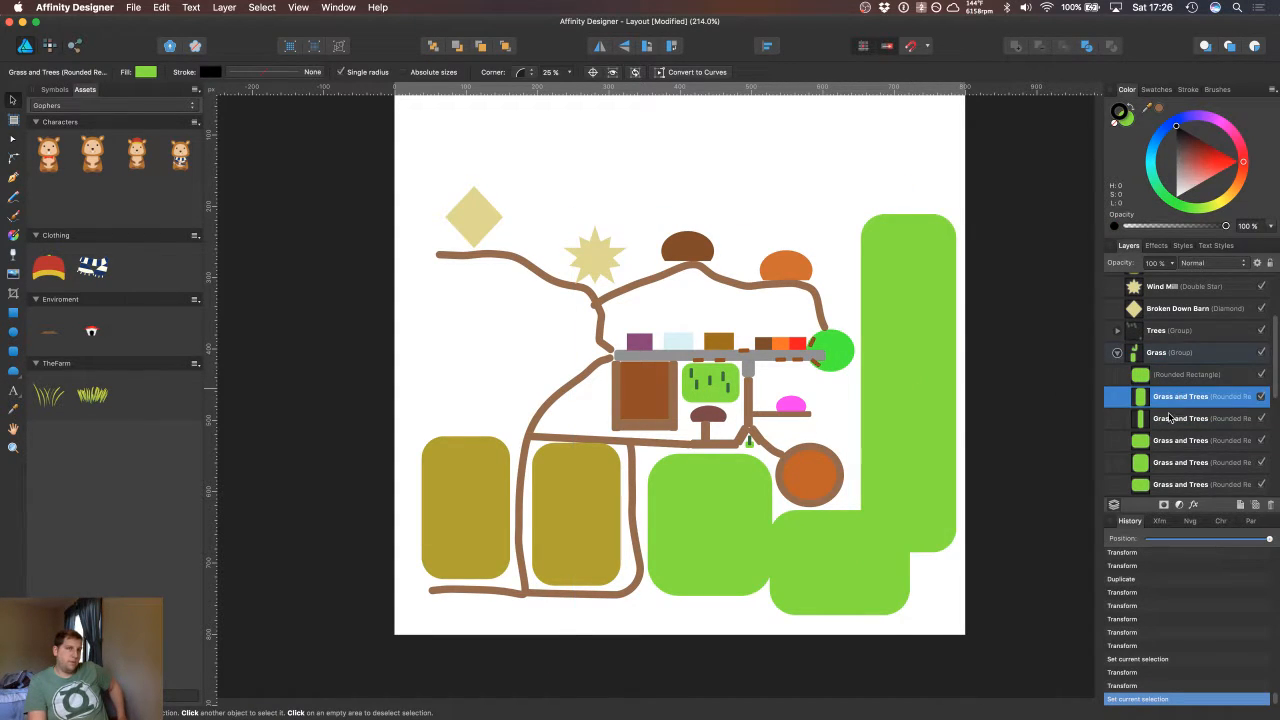
click(1168, 420)
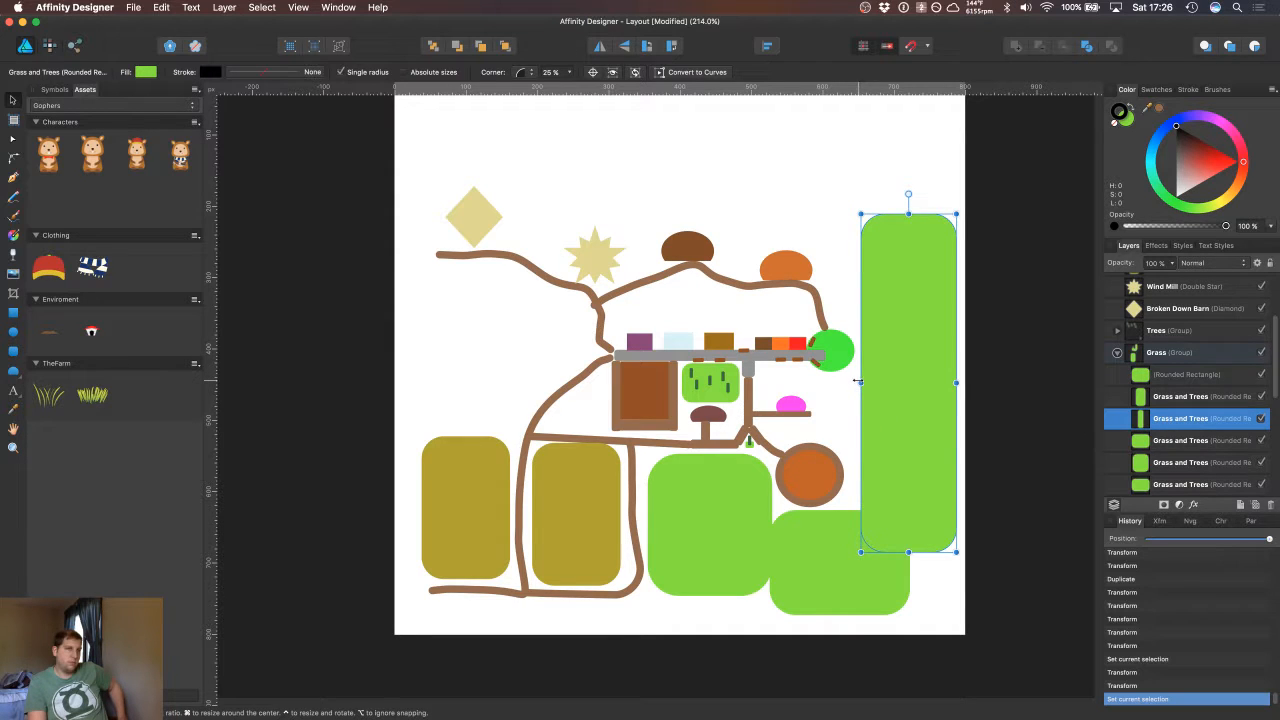
drag(858, 381, 856, 381)
click(806, 238)
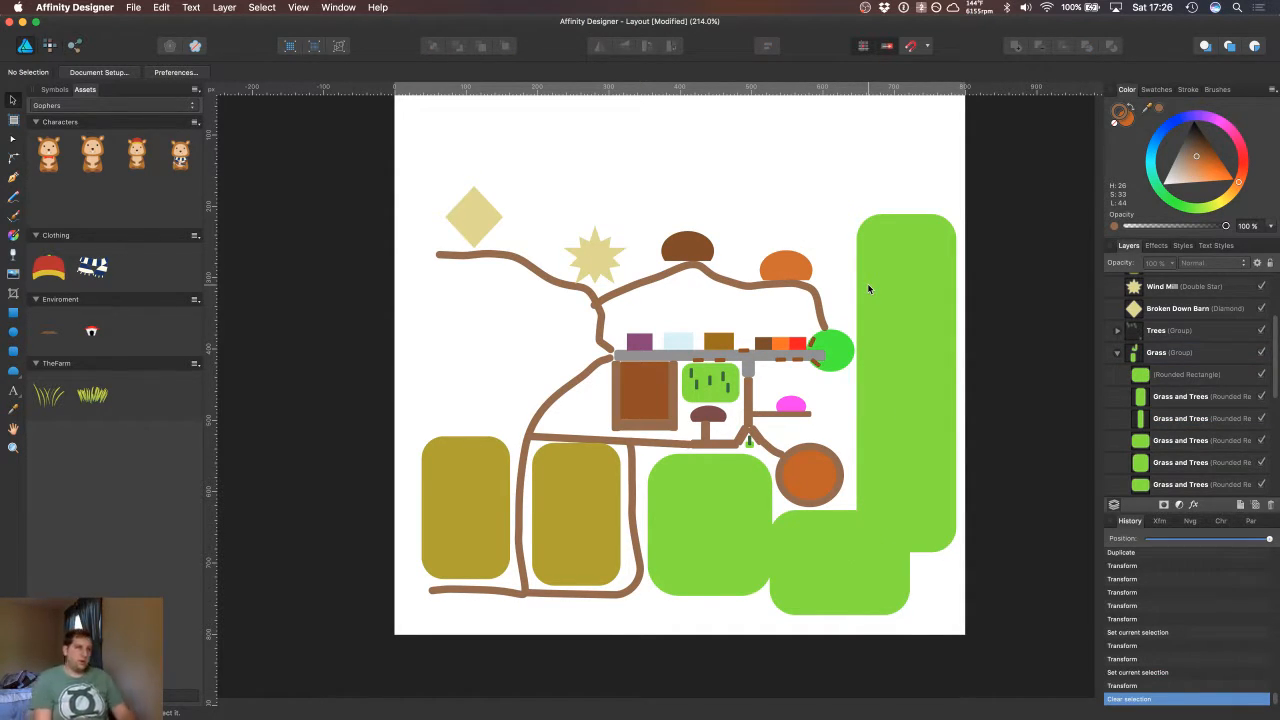
Step: Place a copy of the lower grass block between the Broken Down Barn's path and the western field, sized to fit the gap
click(802, 600)
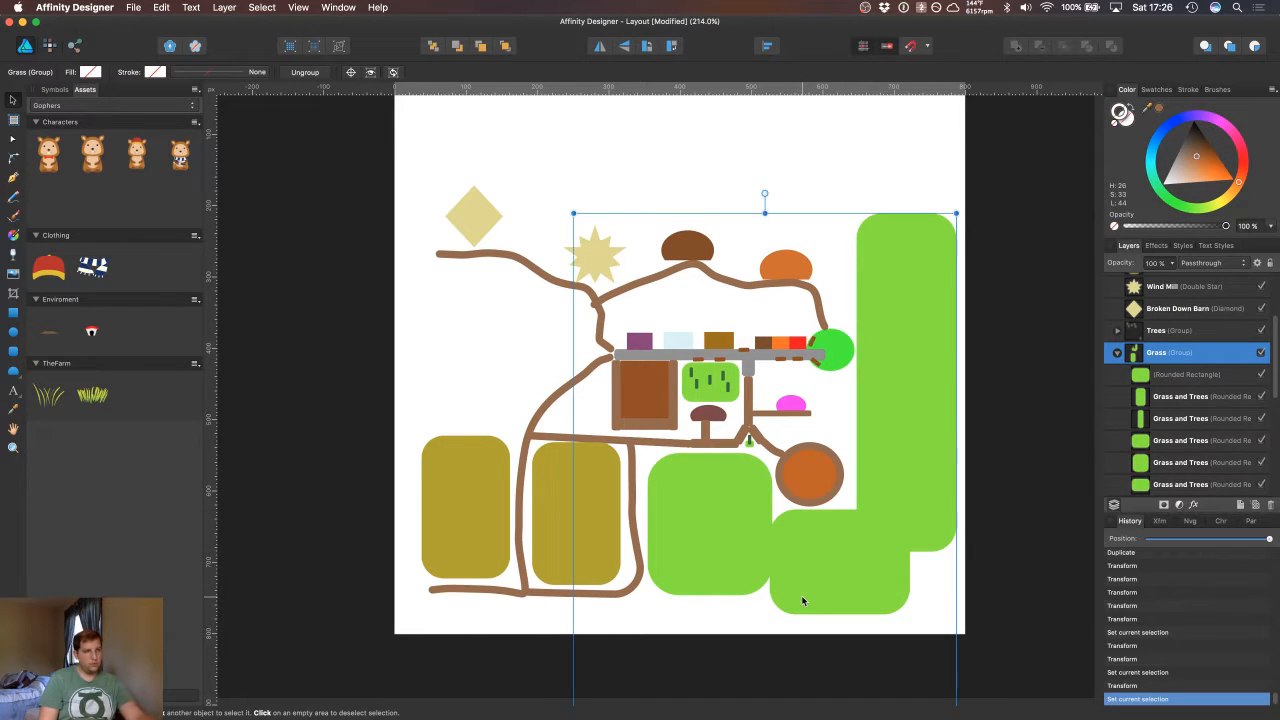
click(1175, 398)
click(1176, 418)
click(1177, 438)
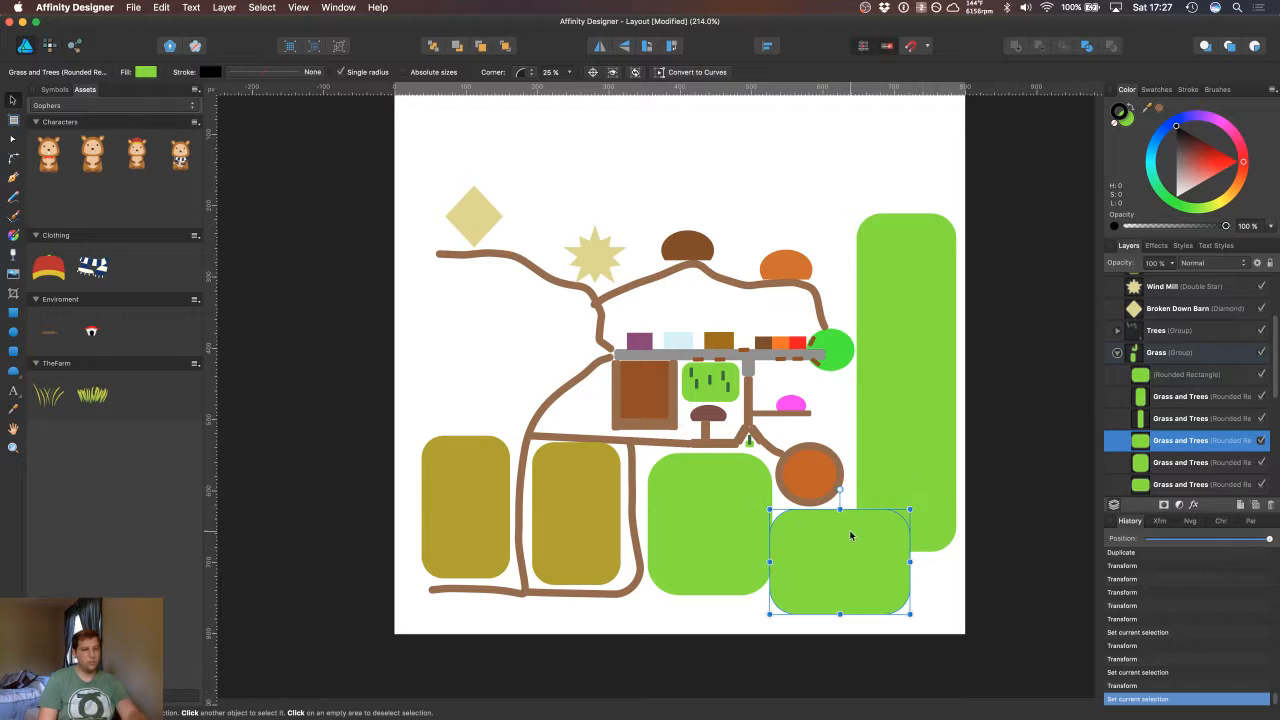
drag(835, 562, 561, 335)
key(super+j)
drag(488, 391, 488, 398)
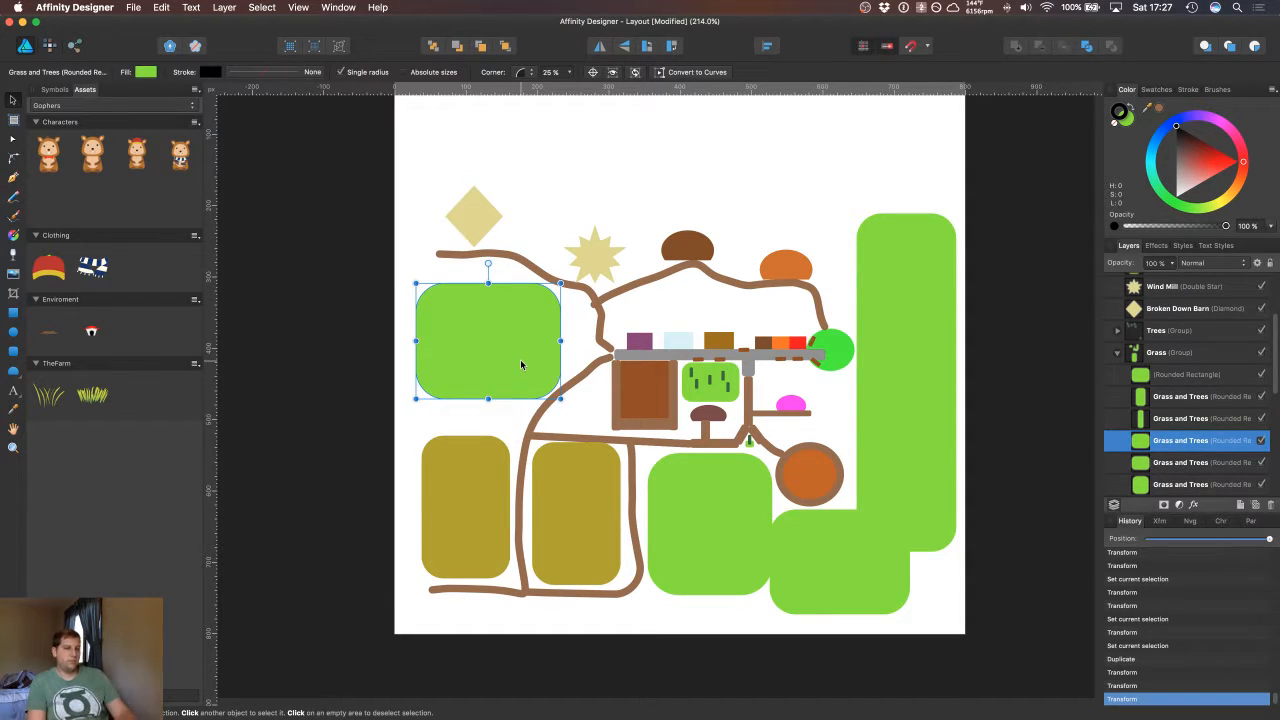
Step: Delete the new grass copy in the northwest and the small unnamed rounded rectangle in the Grass group
key(super+c)
key(Delete)
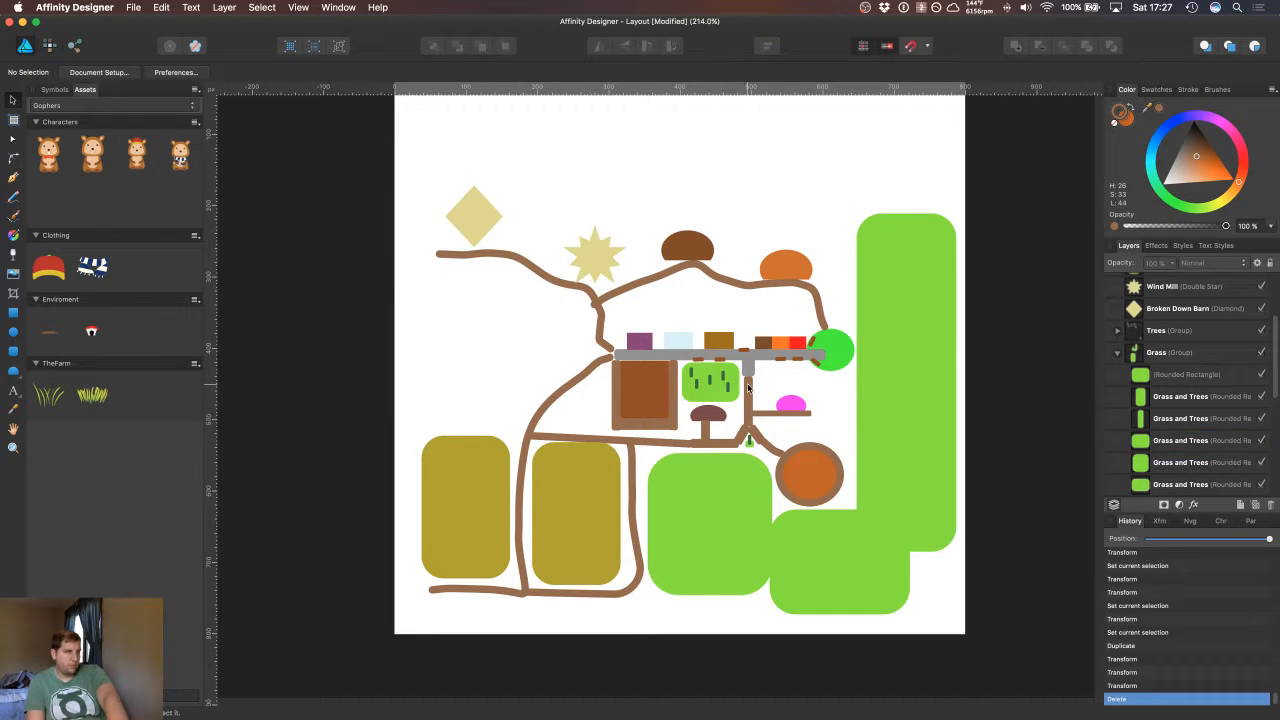
click(712, 393)
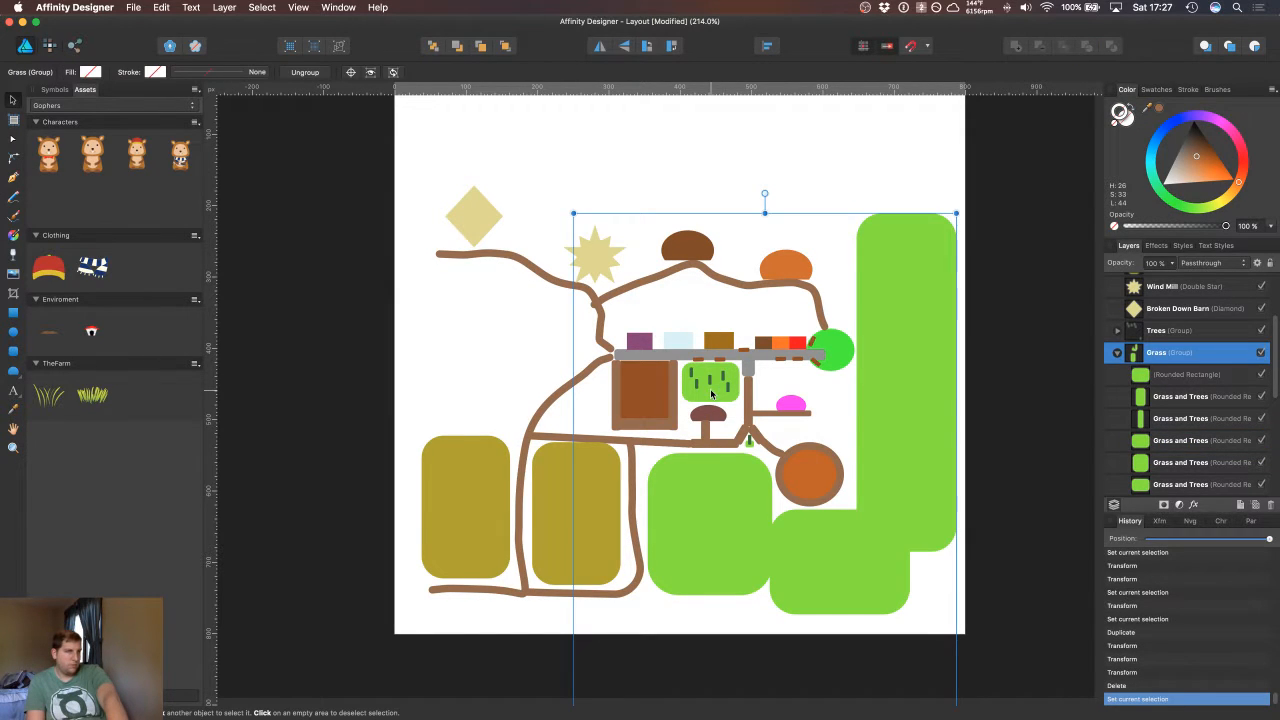
click(917, 134)
click(1189, 375)
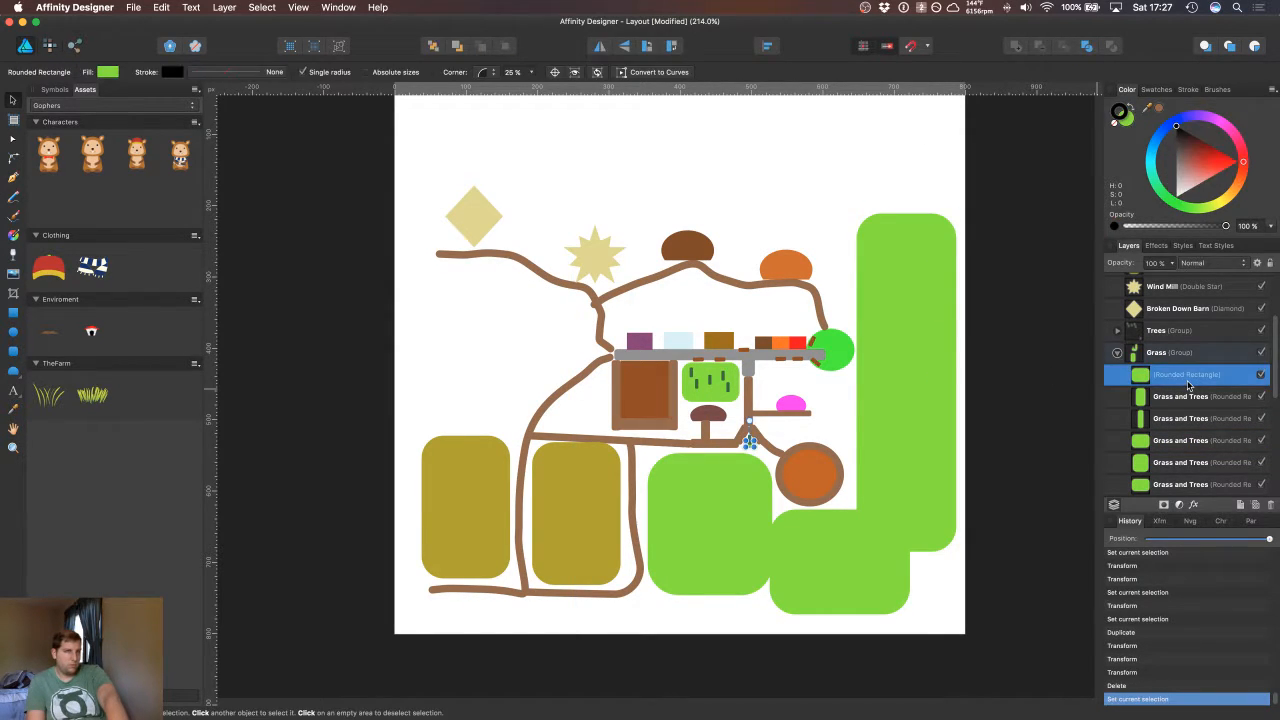
key(Delete)
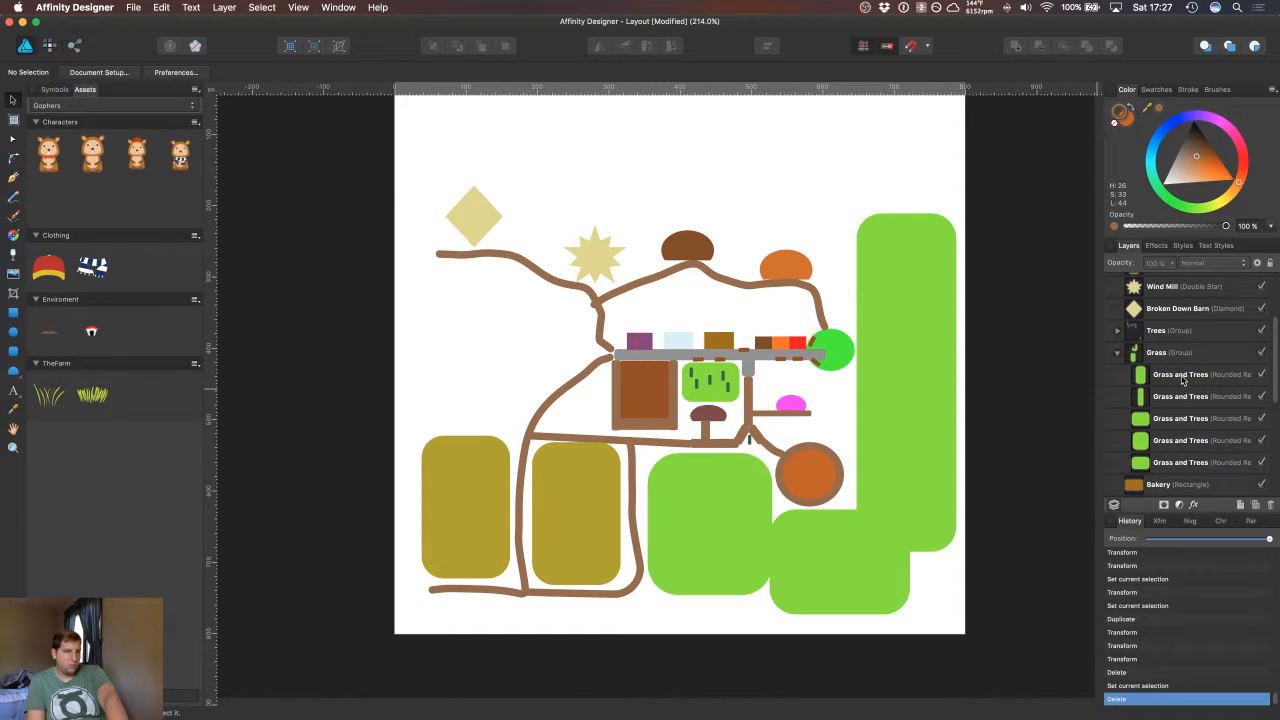
Step: Delete all remaining Grass and Trees rectangles so that the Grass group is empty
click(1183, 378)
key(Delete)
click(1180, 380)
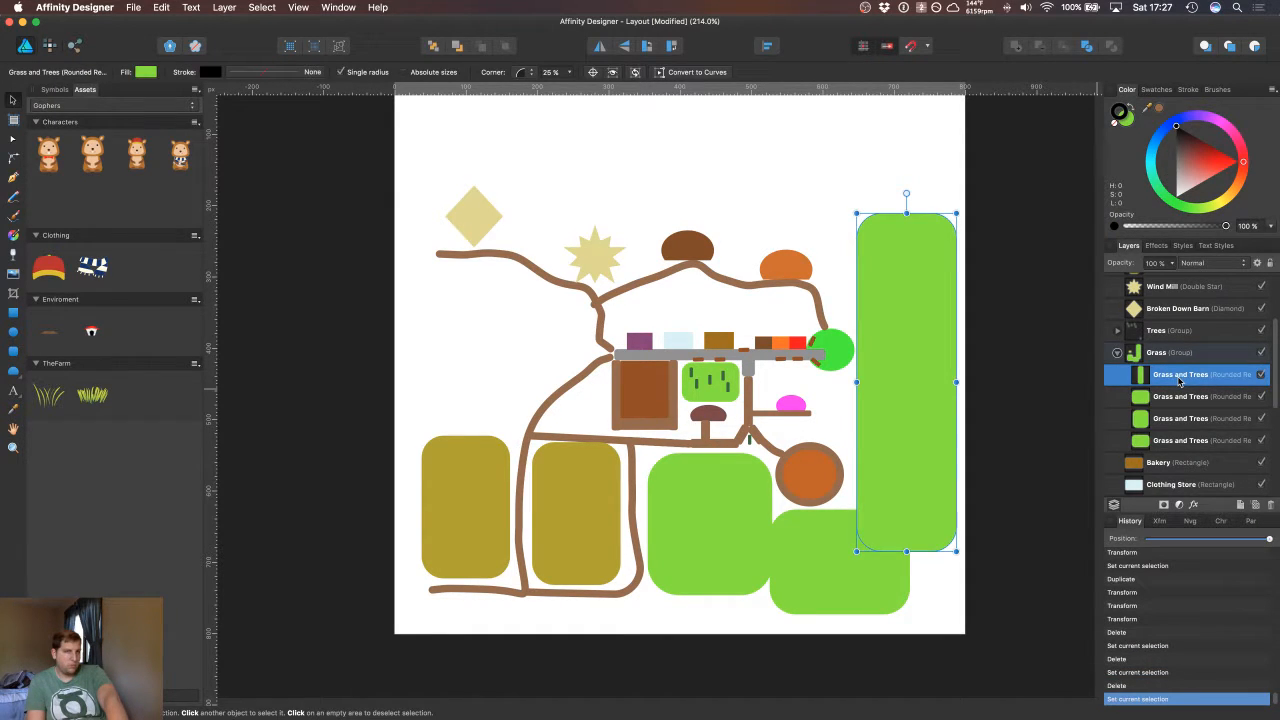
click(1171, 395)
key(Delete)
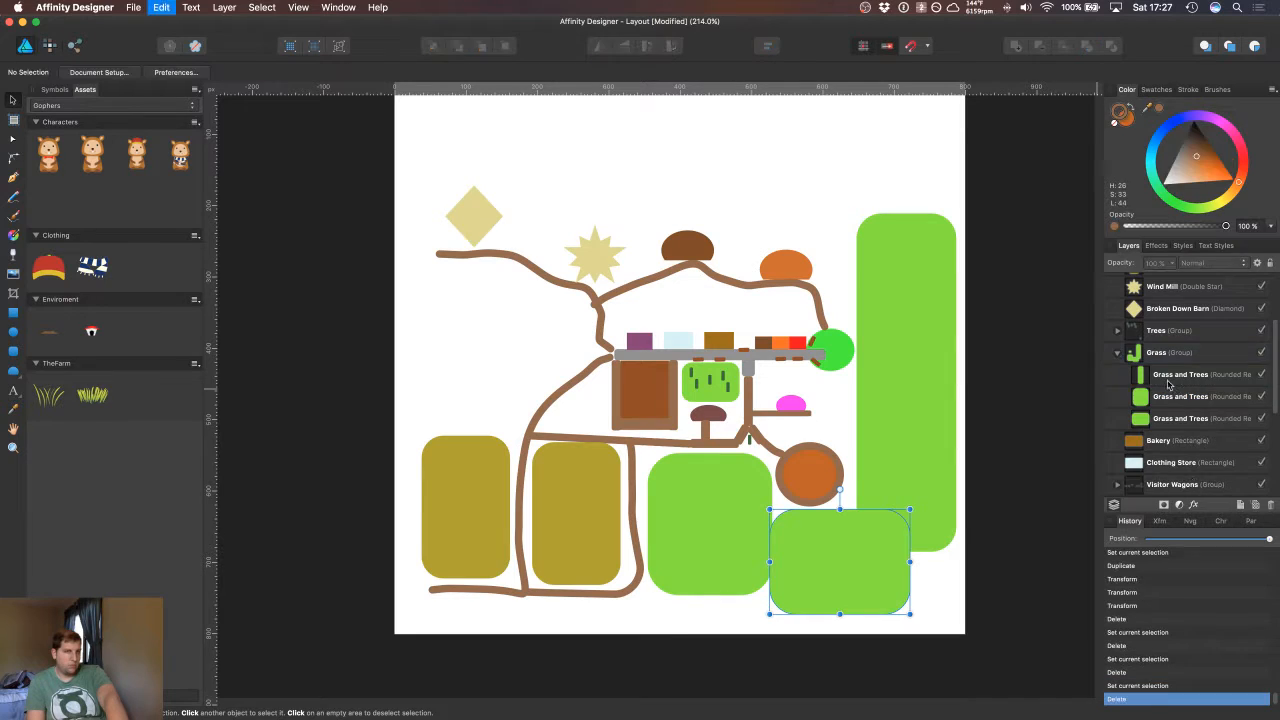
click(1167, 378)
key(Delete)
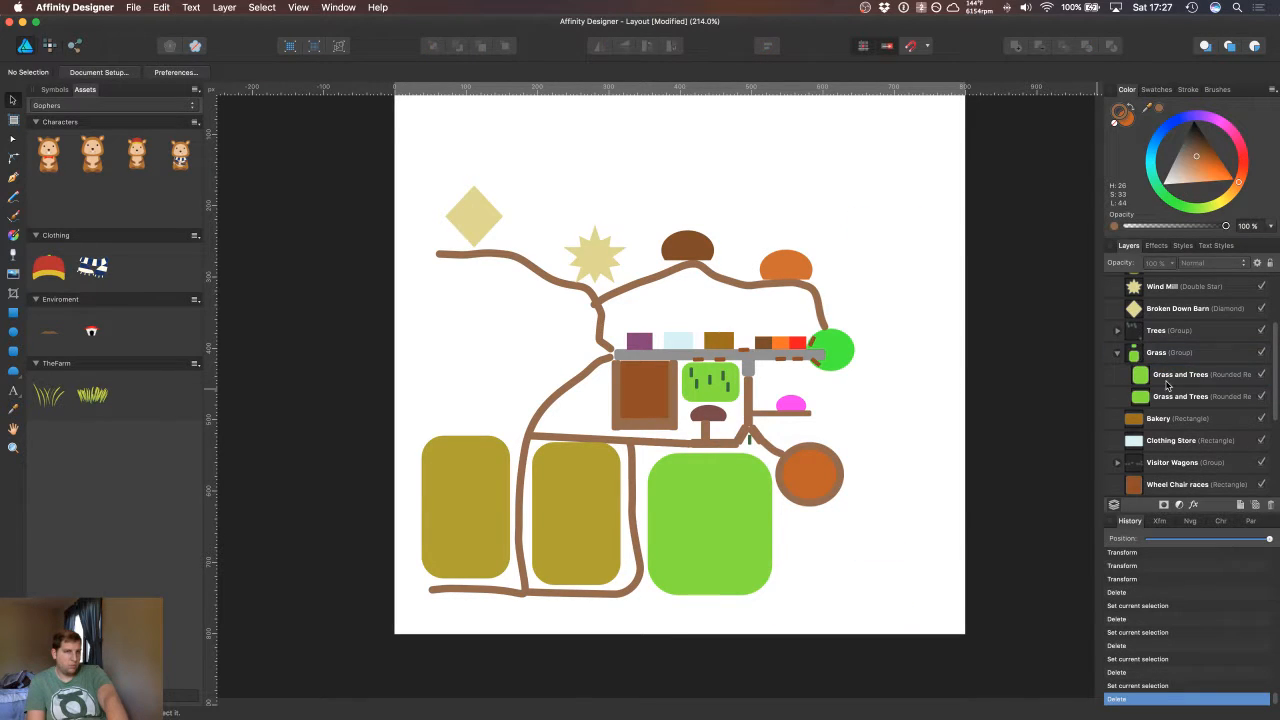
click(1167, 380)
key(Delete)
click(1165, 385)
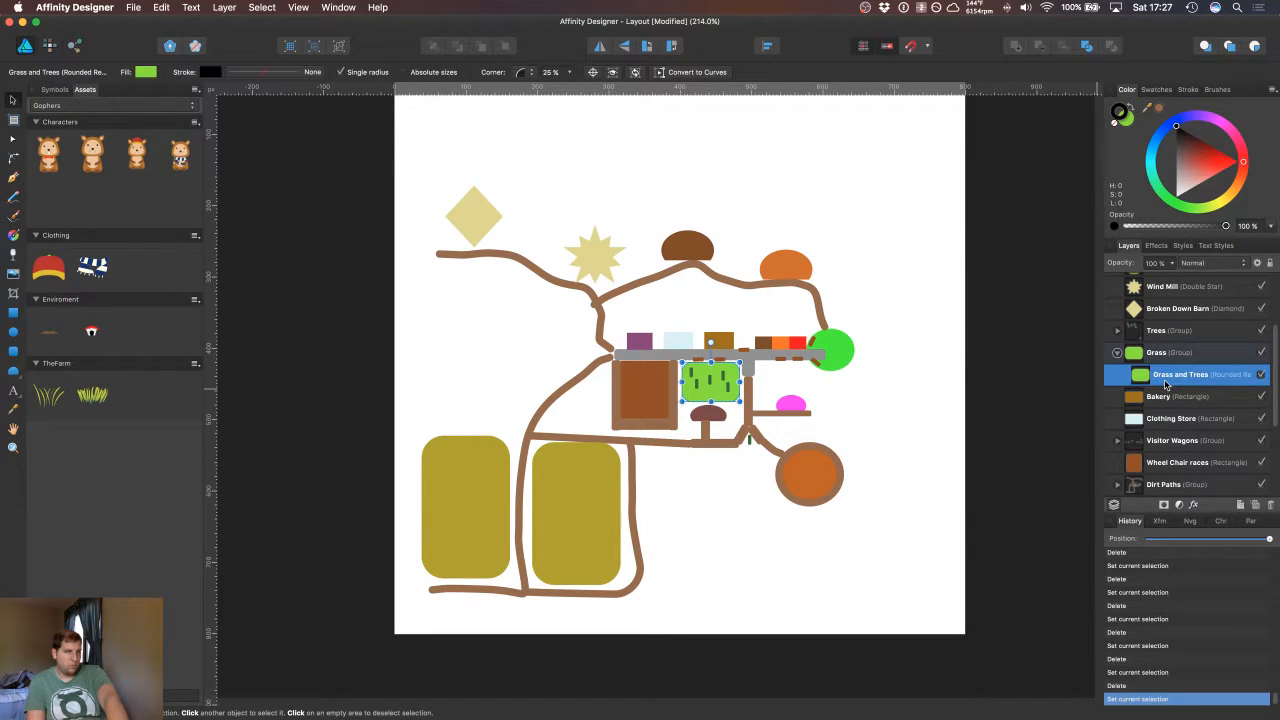
key(Delete)
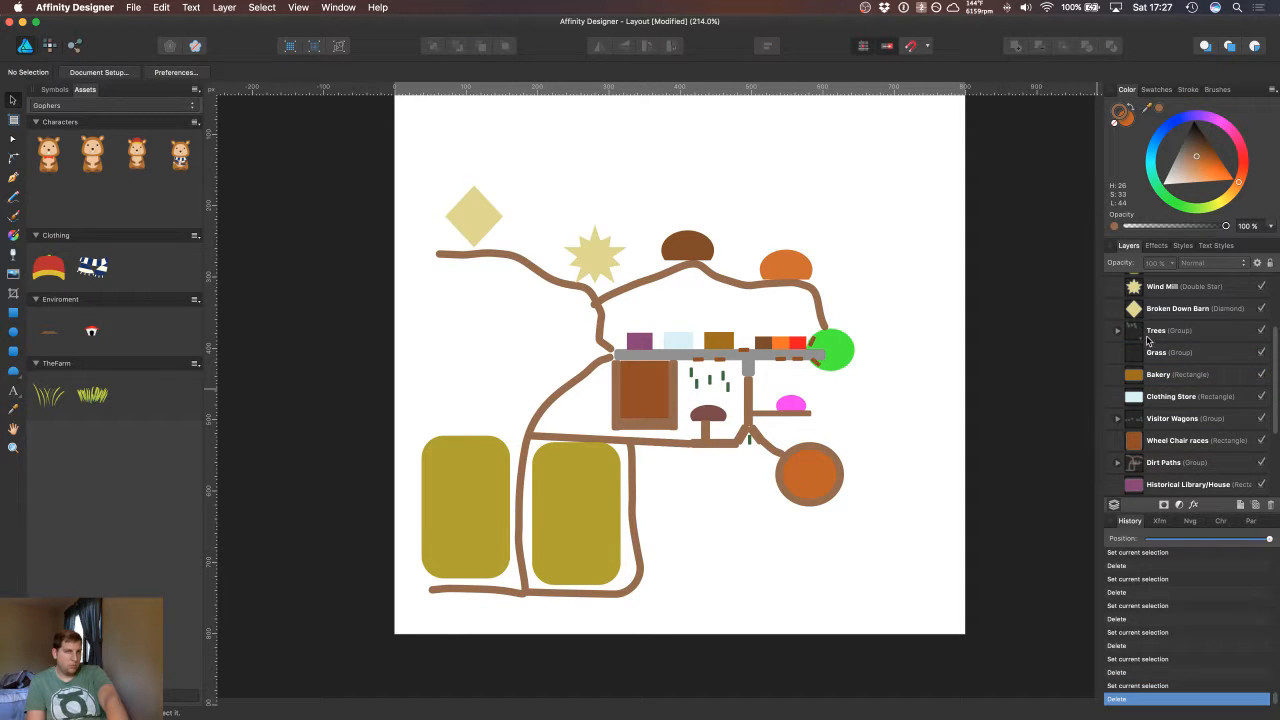
click(1150, 338)
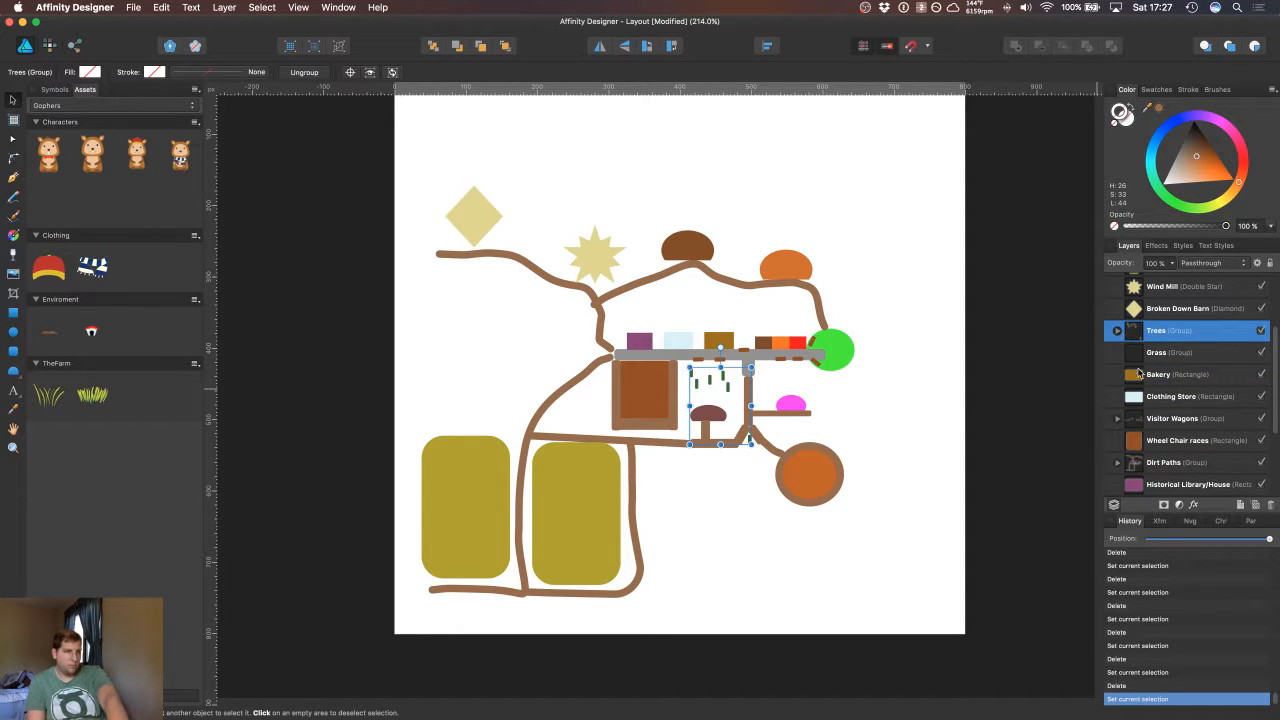
mouse_move(1276, 363)
mouse_down()
mouse_move(1276, 410)
mouse_move(1276, 358)
mouse_up()
click(427, 288)
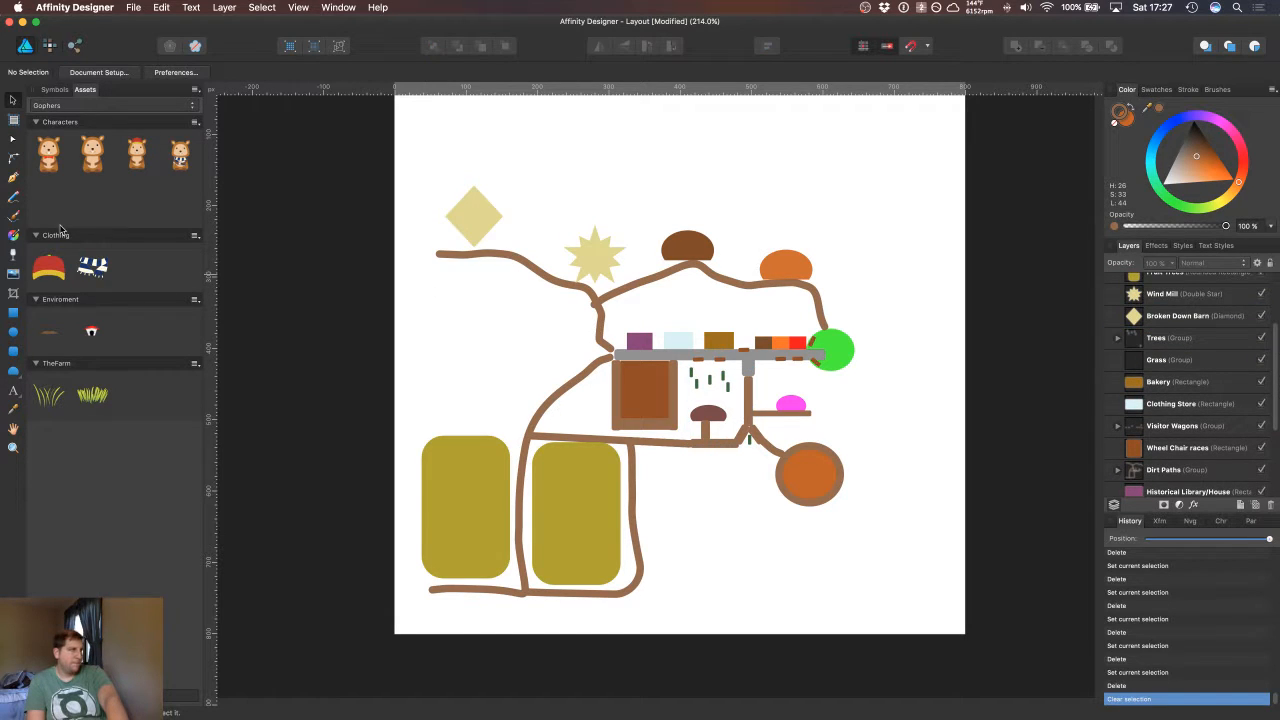
Step: Try a large rounded rectangle covering the whole village map, and undo it
click(12, 352)
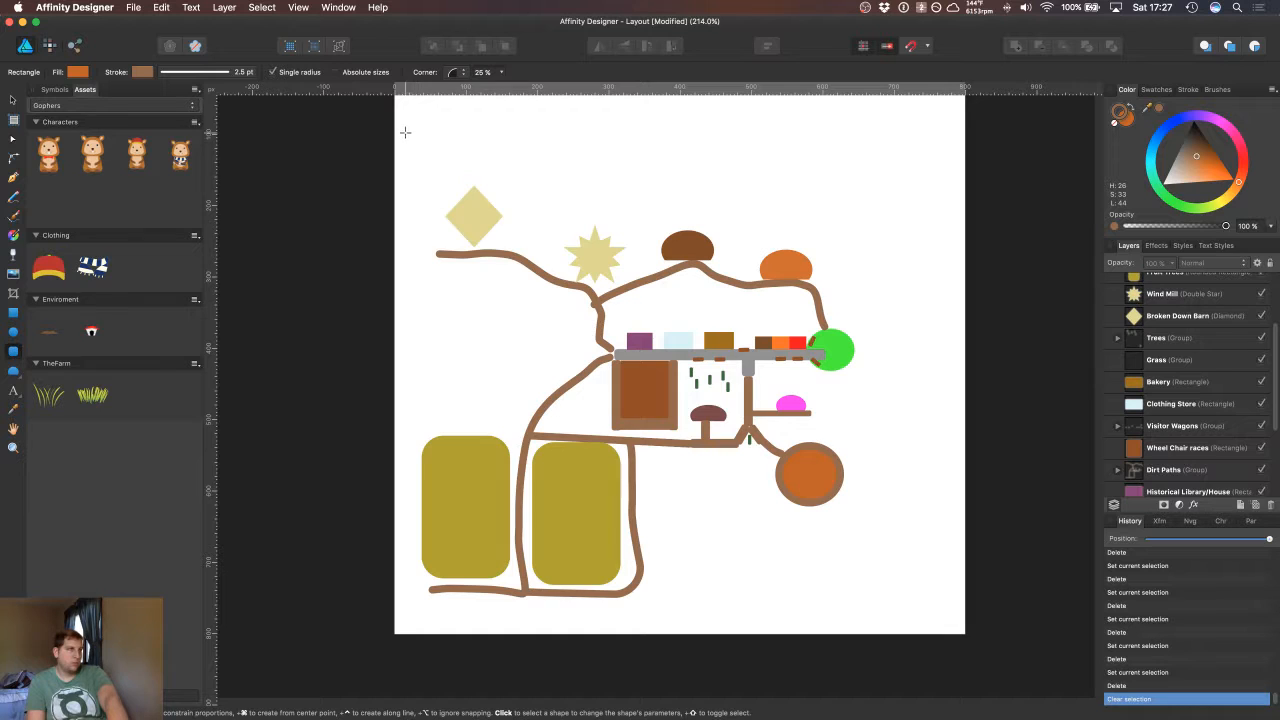
drag(405, 131, 942, 628)
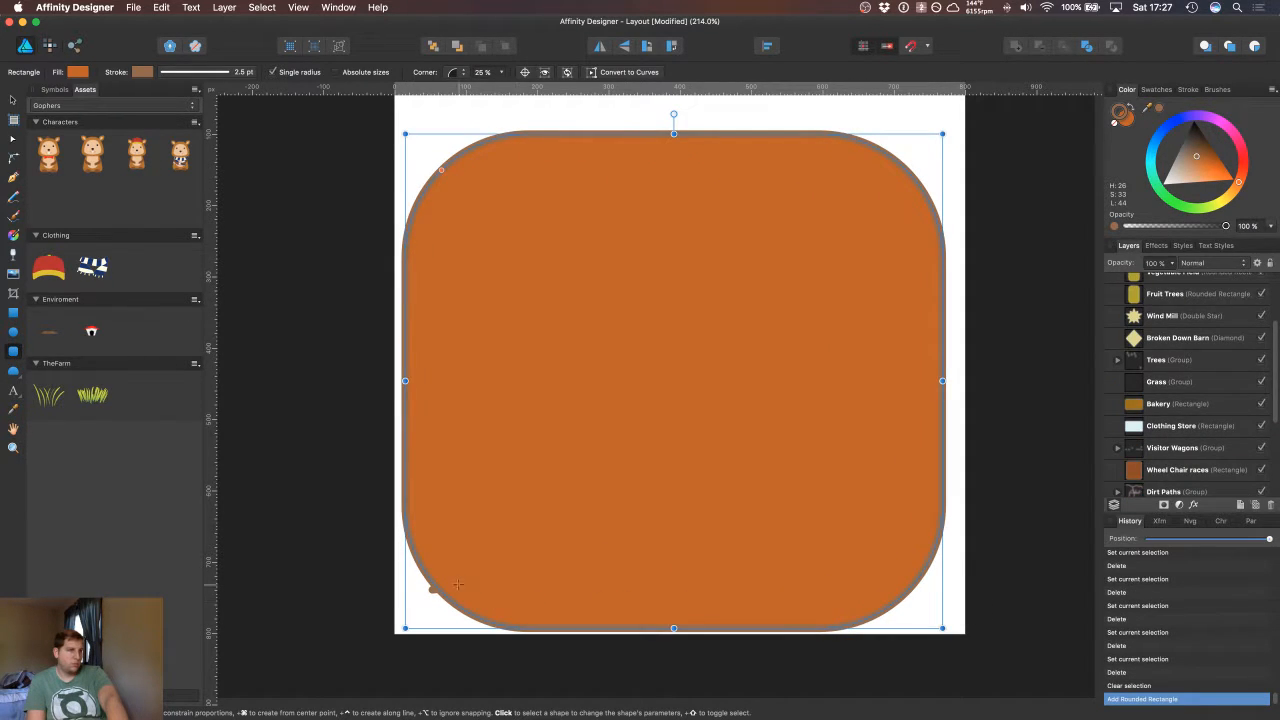
drag(405, 628, 395, 630)
key(super+z)
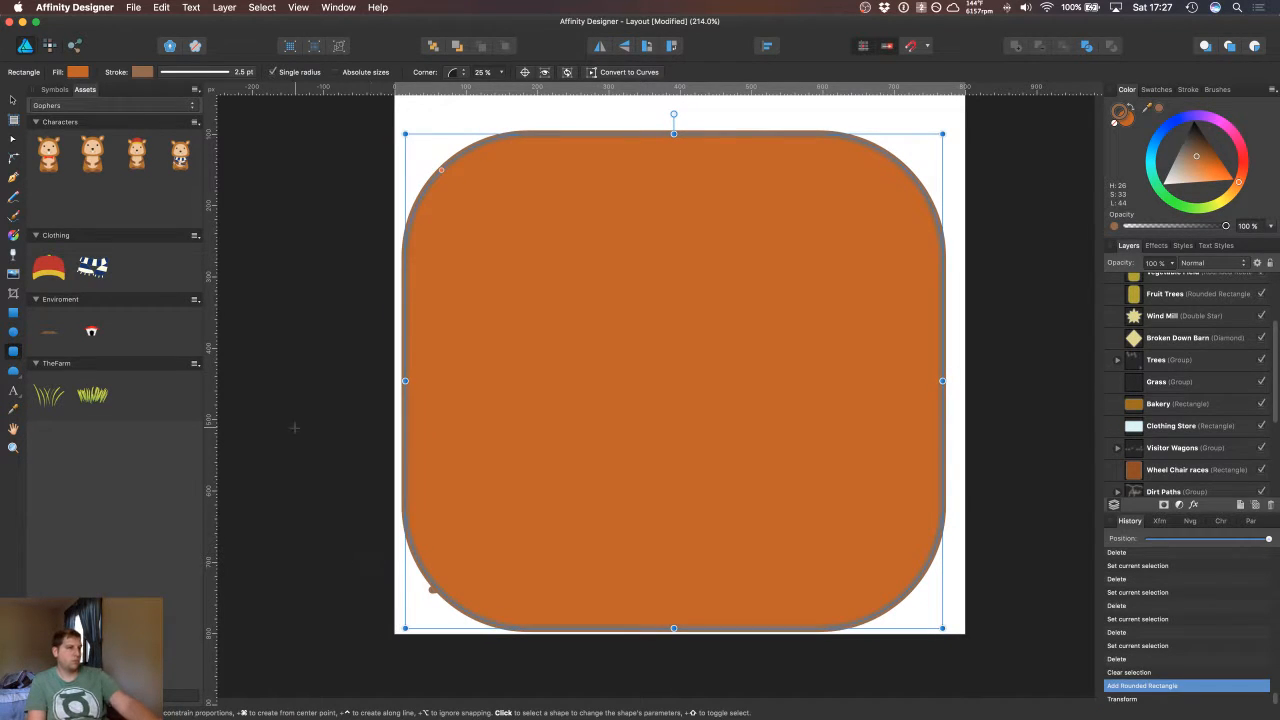
key(super+z)
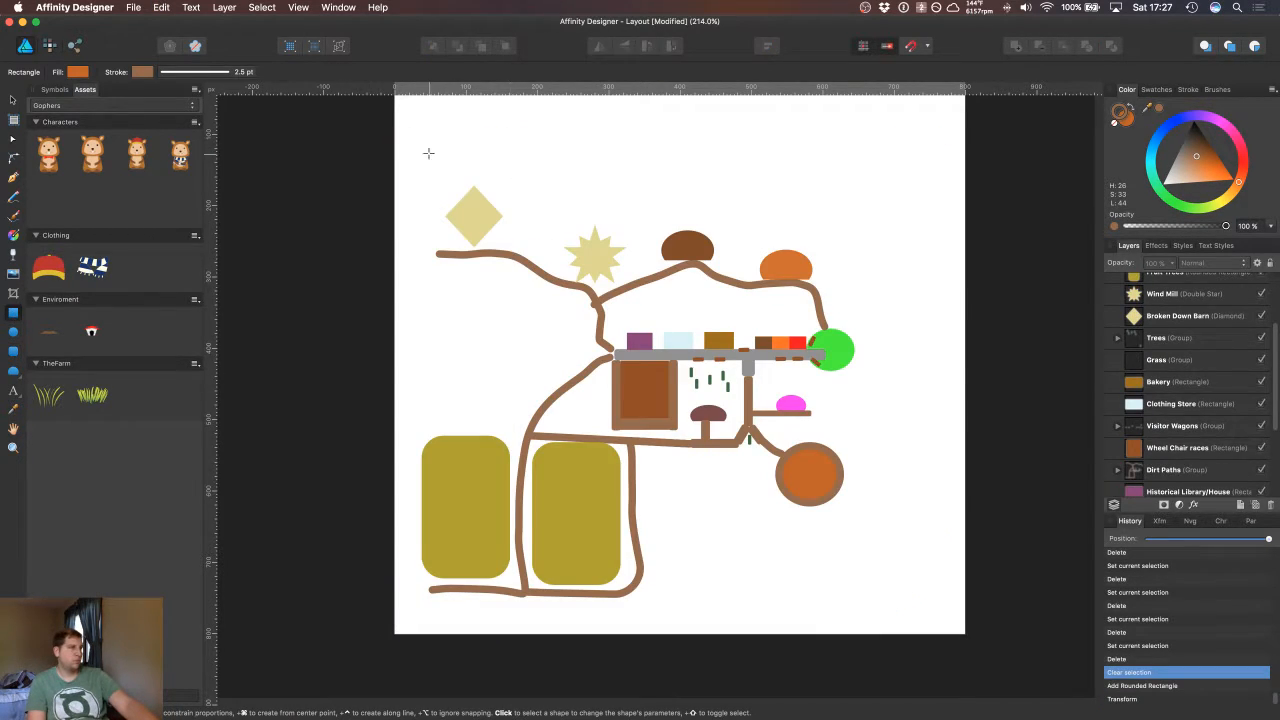
Step: Draw a square-cornered rectangle covering the whole village, with no stroke and an olive green fill (H 74, S 77, L 43)
drag(405, 149, 949, 620)
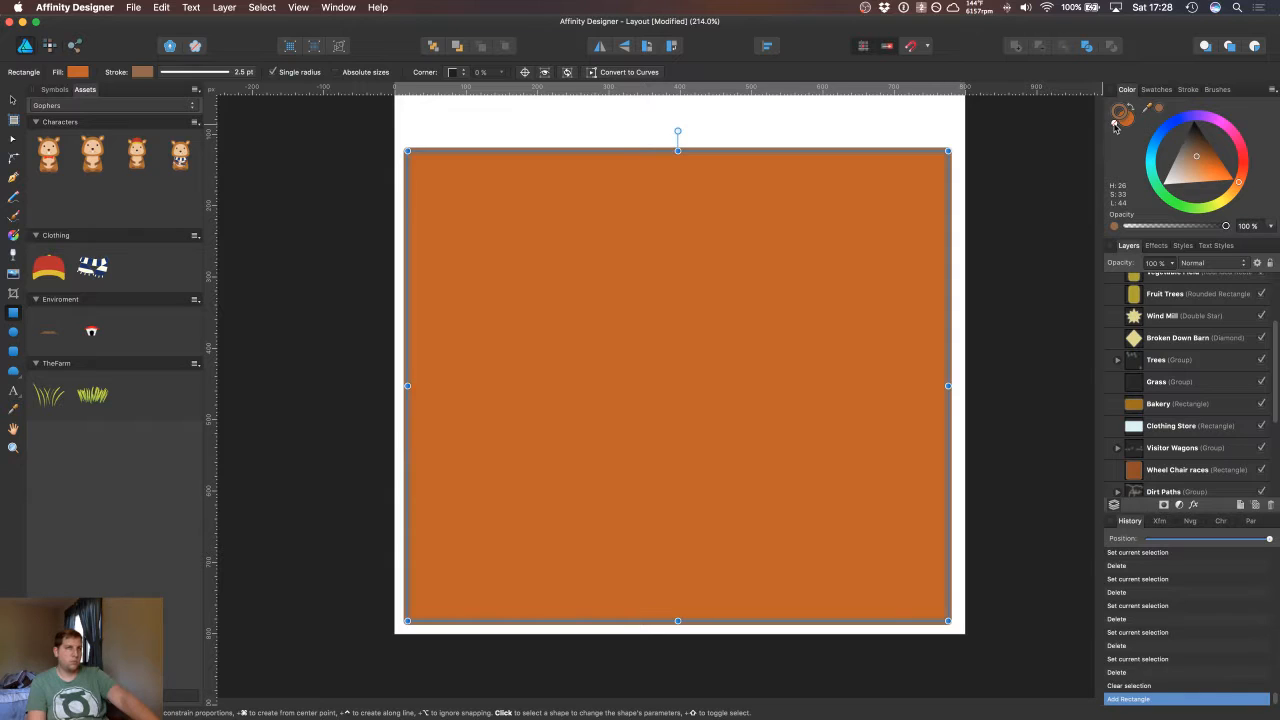
click(1116, 124)
drag(1222, 215, 1210, 210)
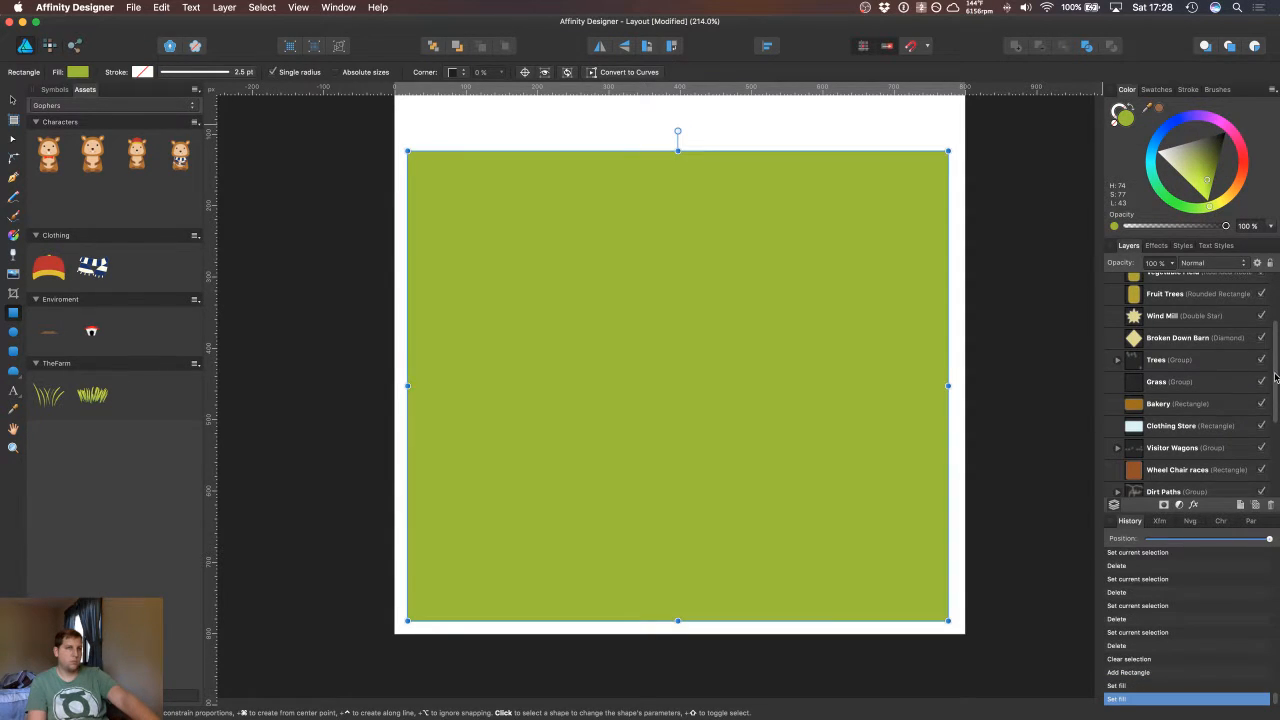
Step: Move the green rectangle down the layer stack to the Houses group, behind the paths, fields and stands
scroll(1190, 380, up, 5)
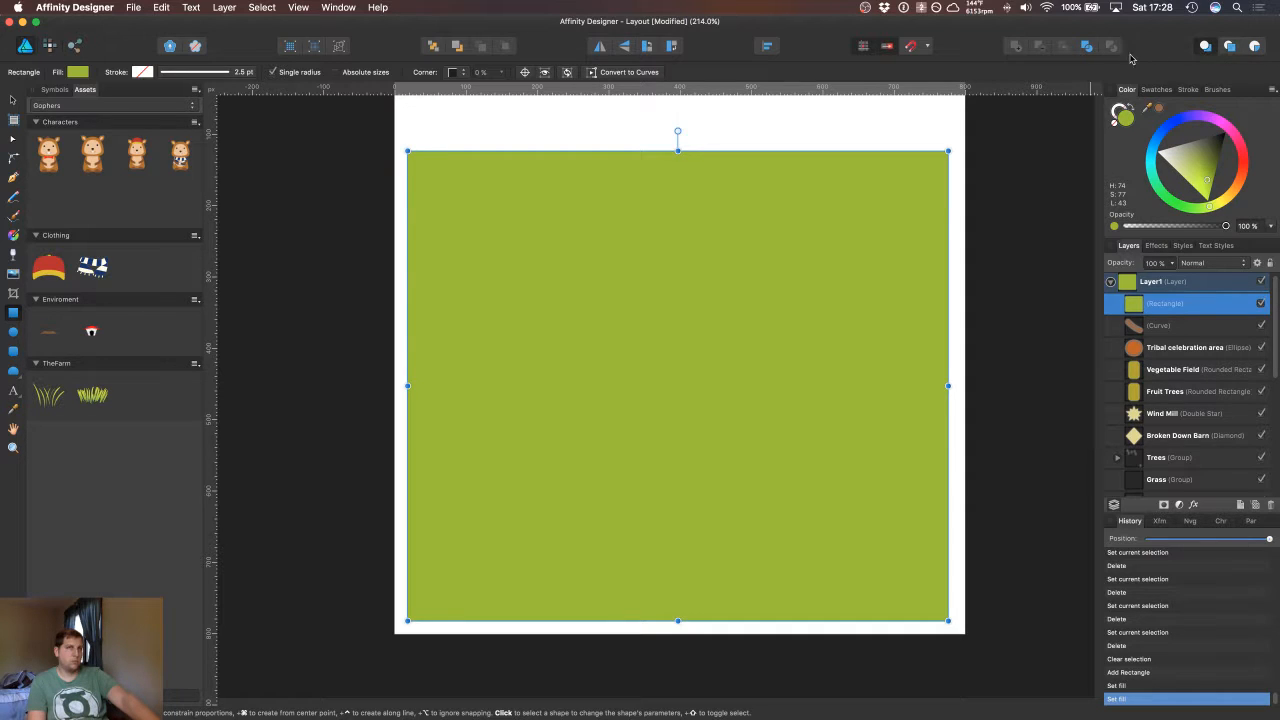
drag(1166, 298, 1173, 497)
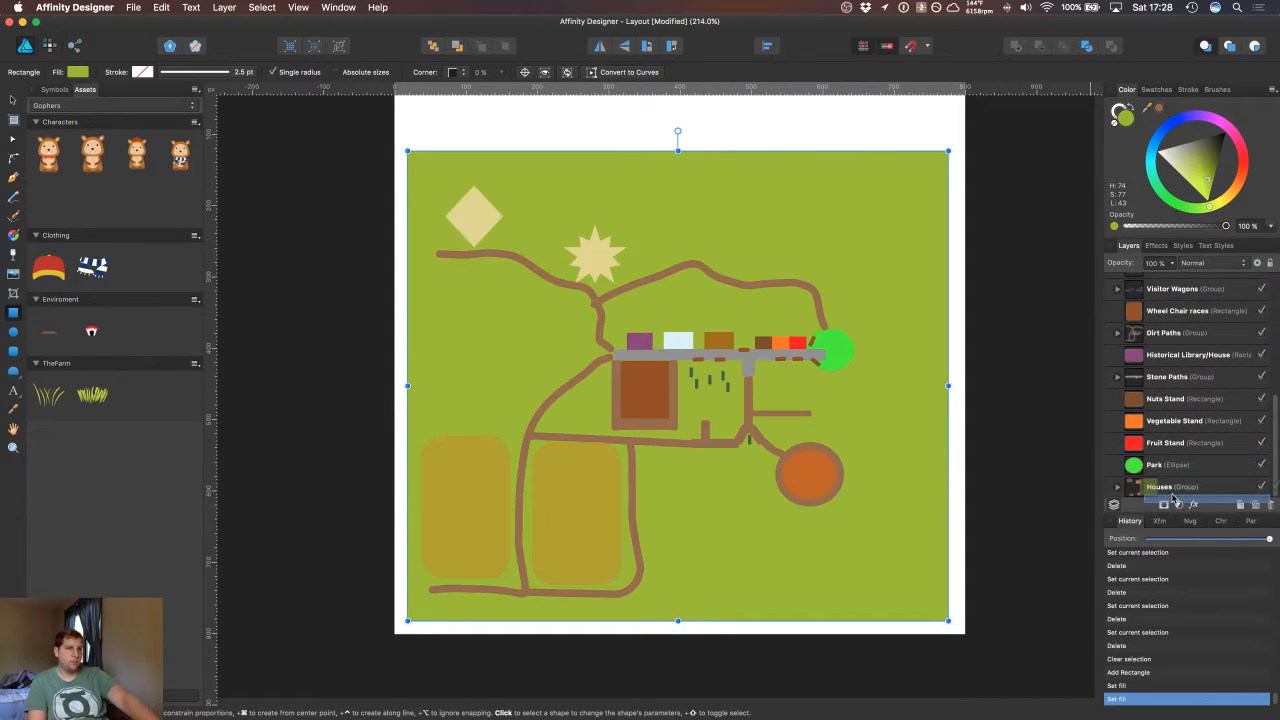
click(991, 366)
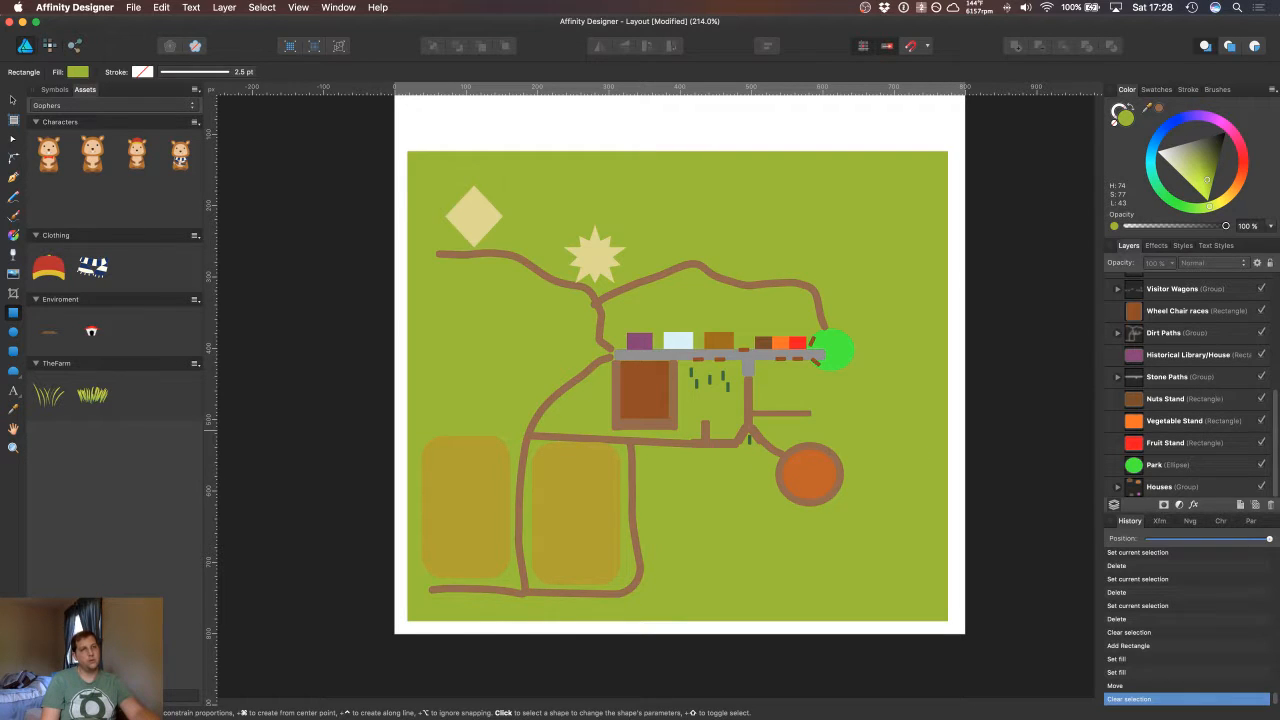
Step: Expand the Trees group and check which tree on the map each rounded rectangle represents
scroll(1274, 436, up, 5)
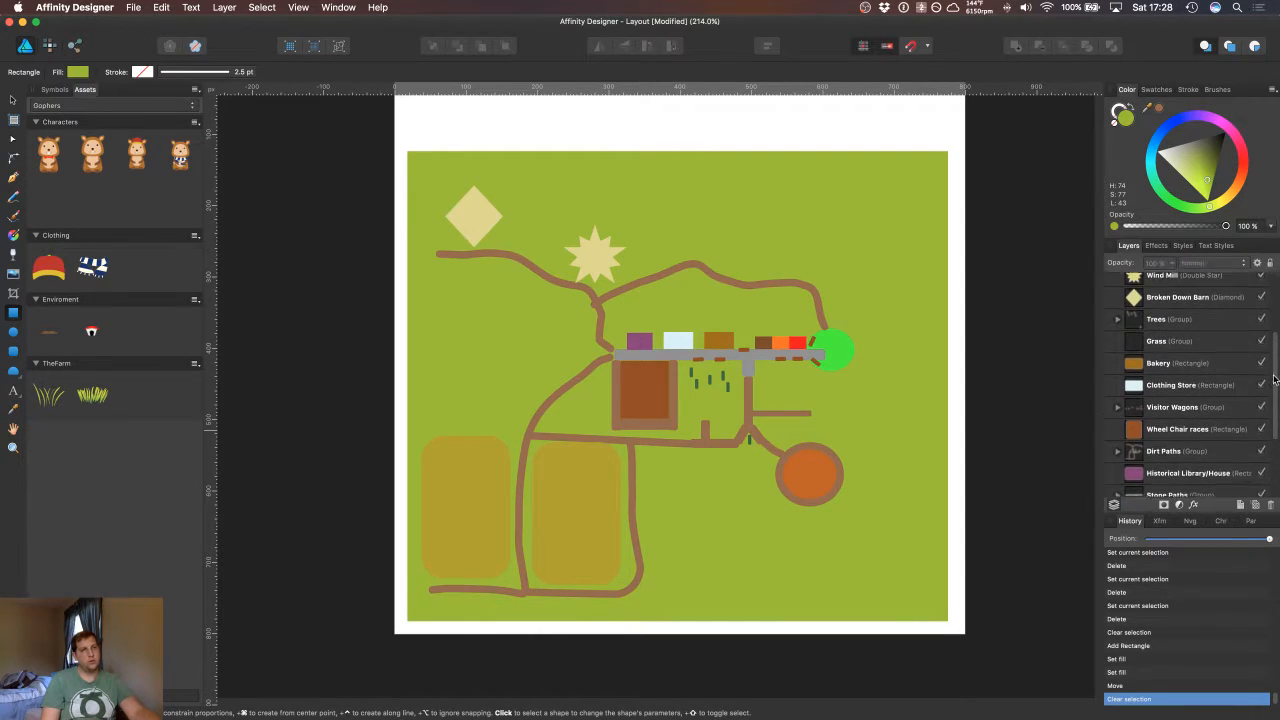
click(1124, 338)
click(1117, 334)
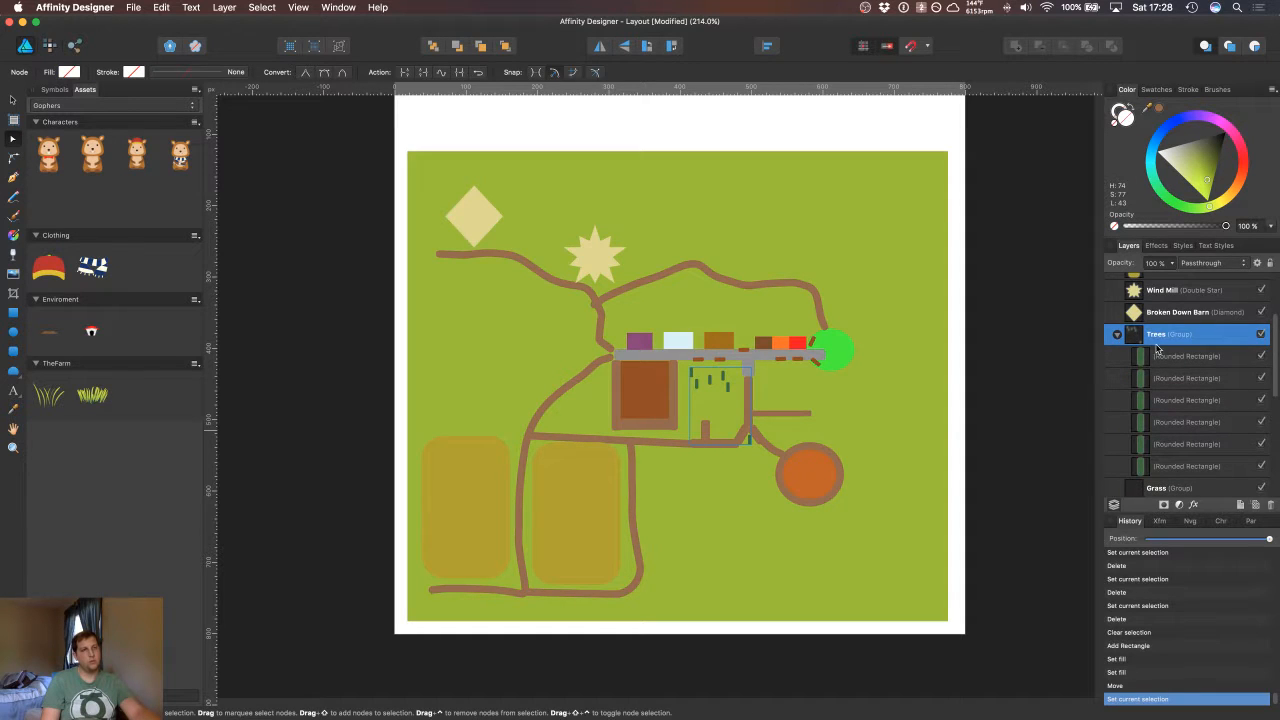
click(1160, 356)
click(1164, 382)
click(1169, 406)
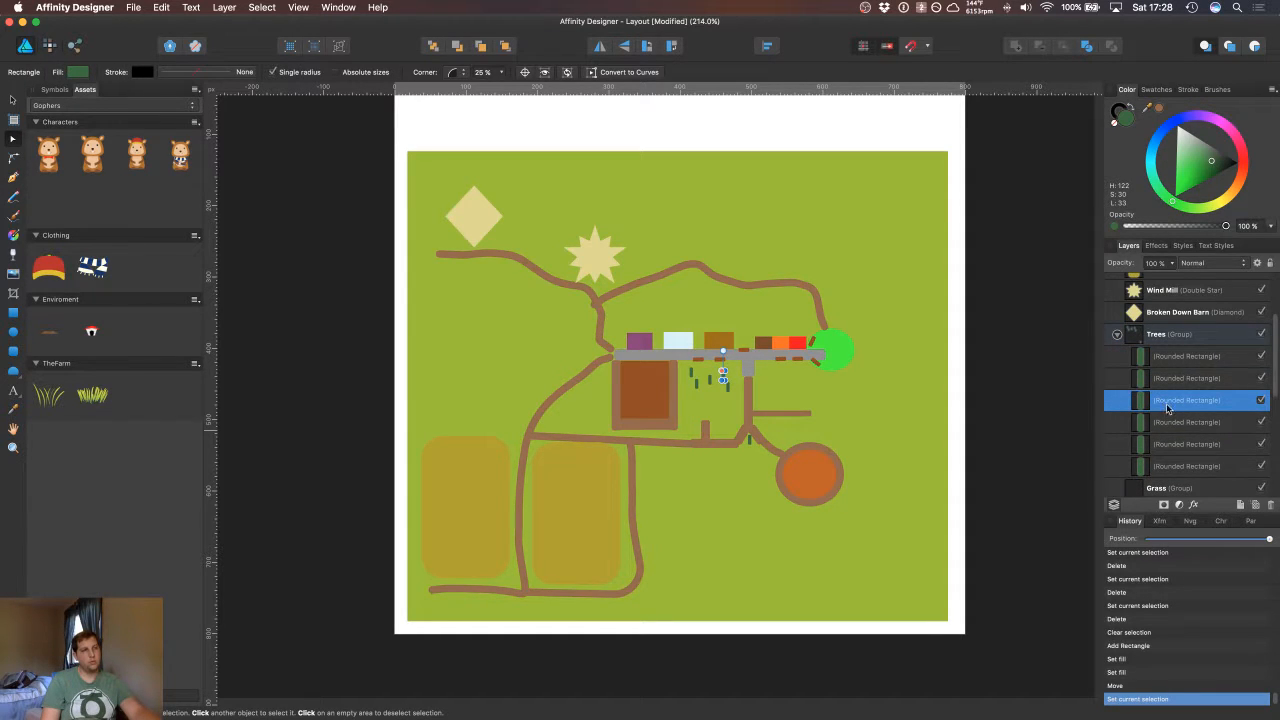
click(1170, 424)
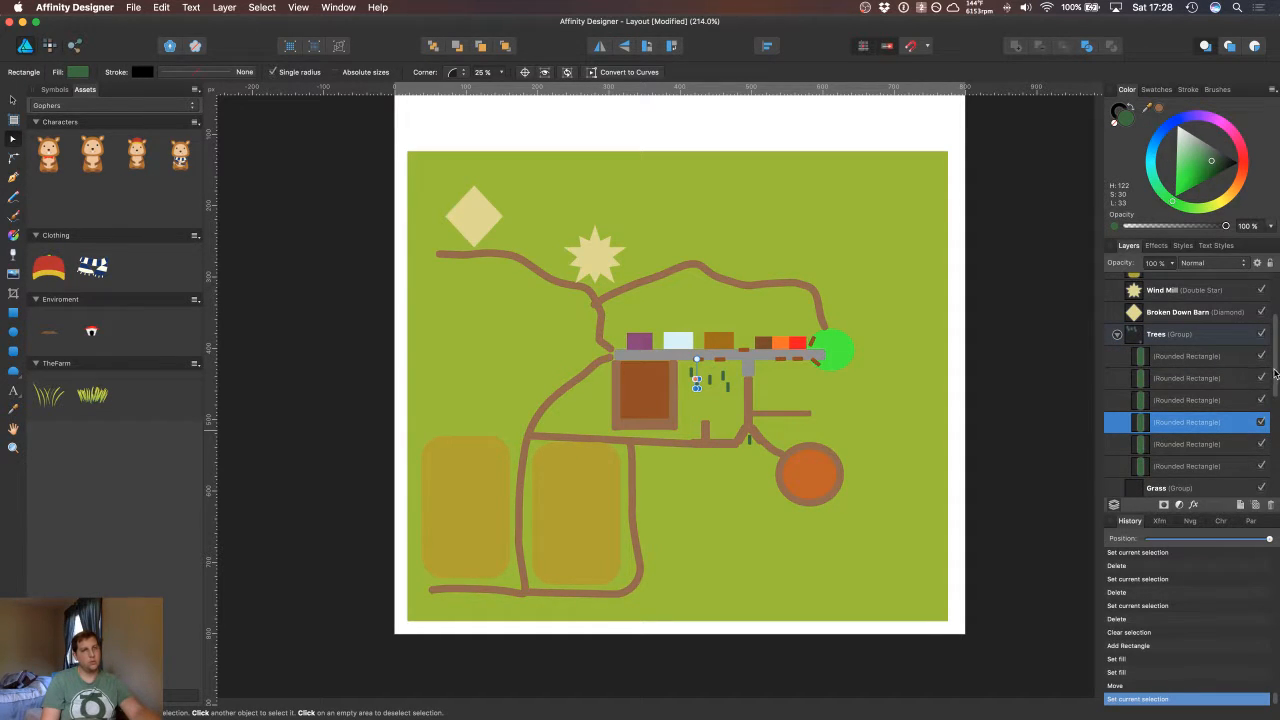
scroll(1240, 400, down, 1)
click(1215, 423)
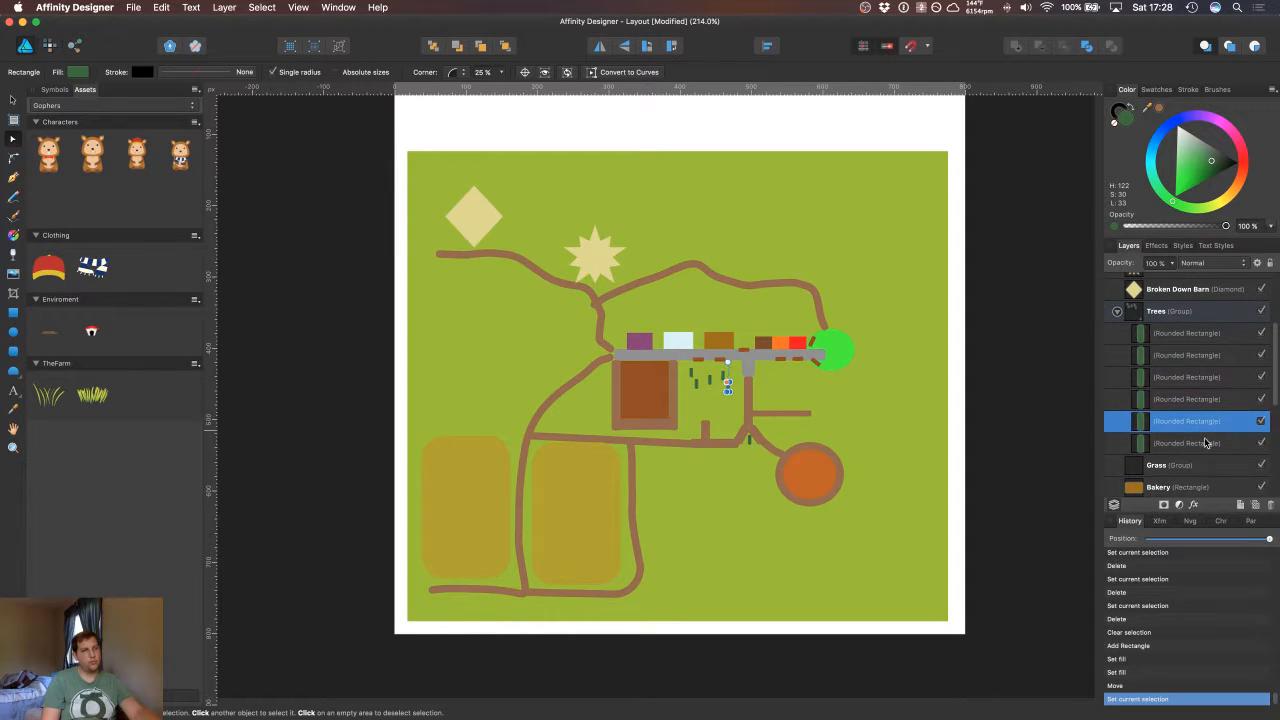
click(1205, 443)
Step: Group the five rounded-rectangle trees beside the brown wheelchair-race square, leaving the single tree at the path junction ungrouped
click(1198, 420)
shift+click(1176, 336)
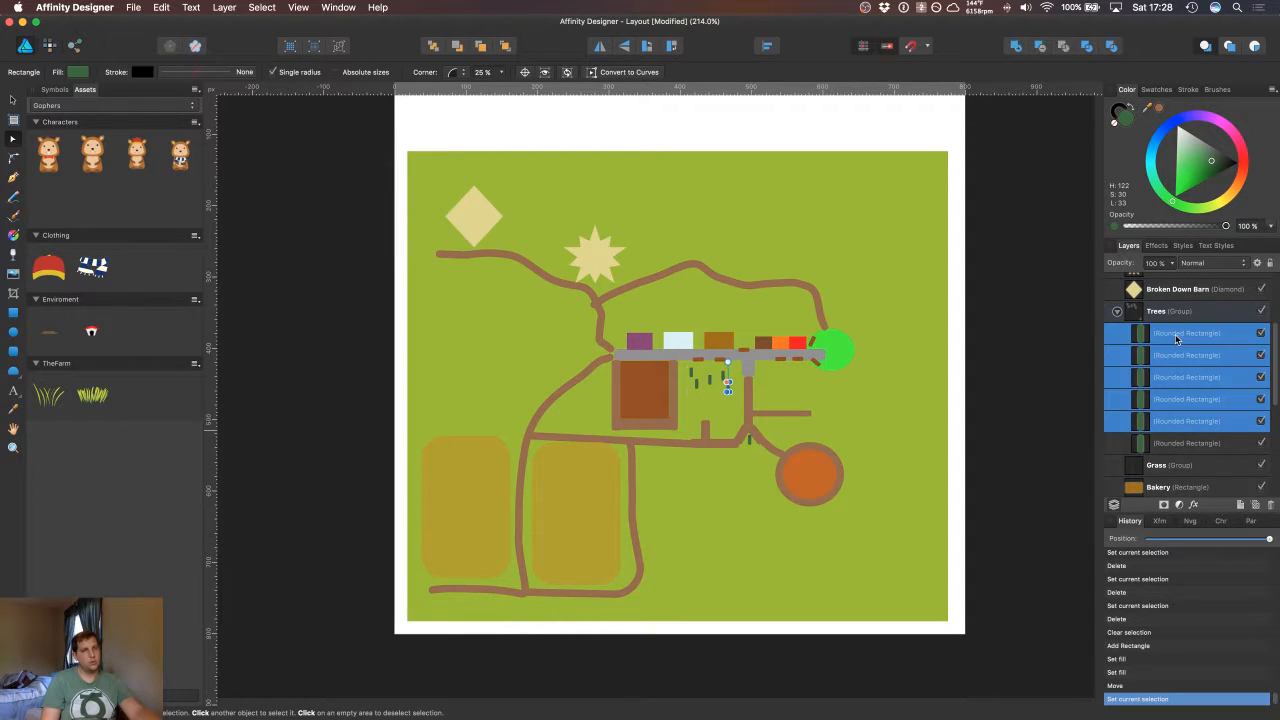
right_click(1178, 350)
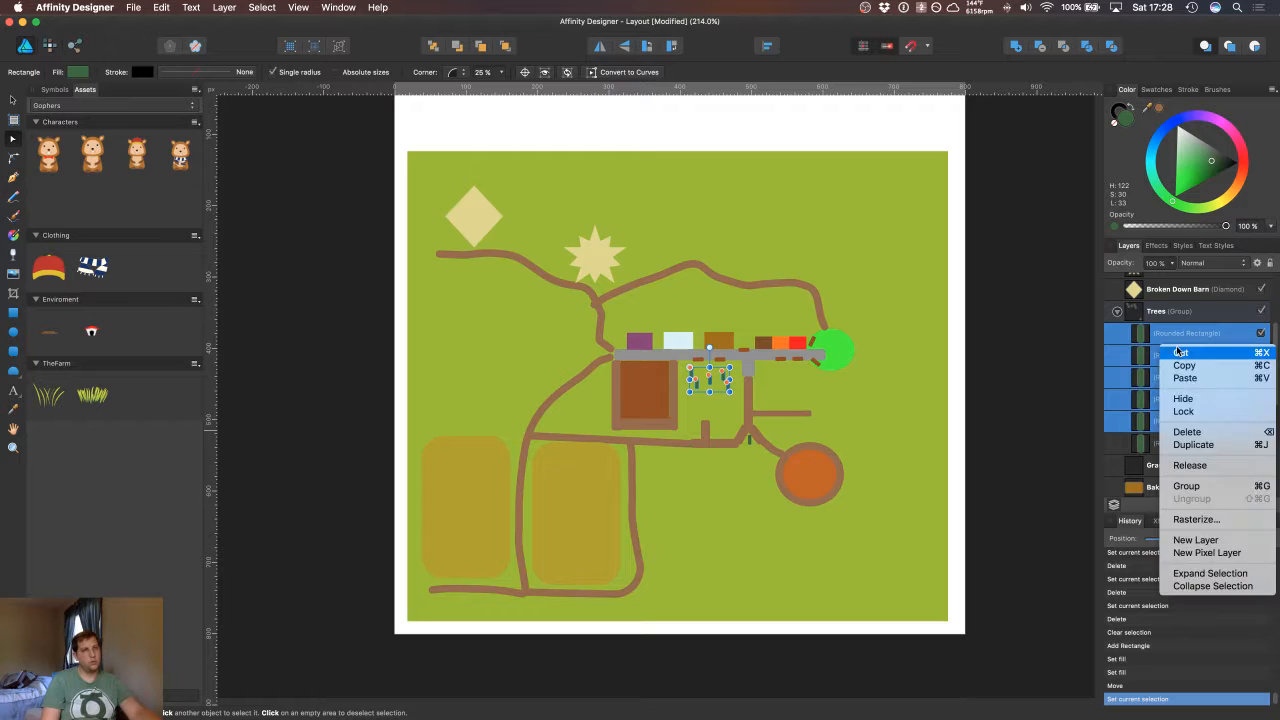
click(1178, 334)
click(1195, 446)
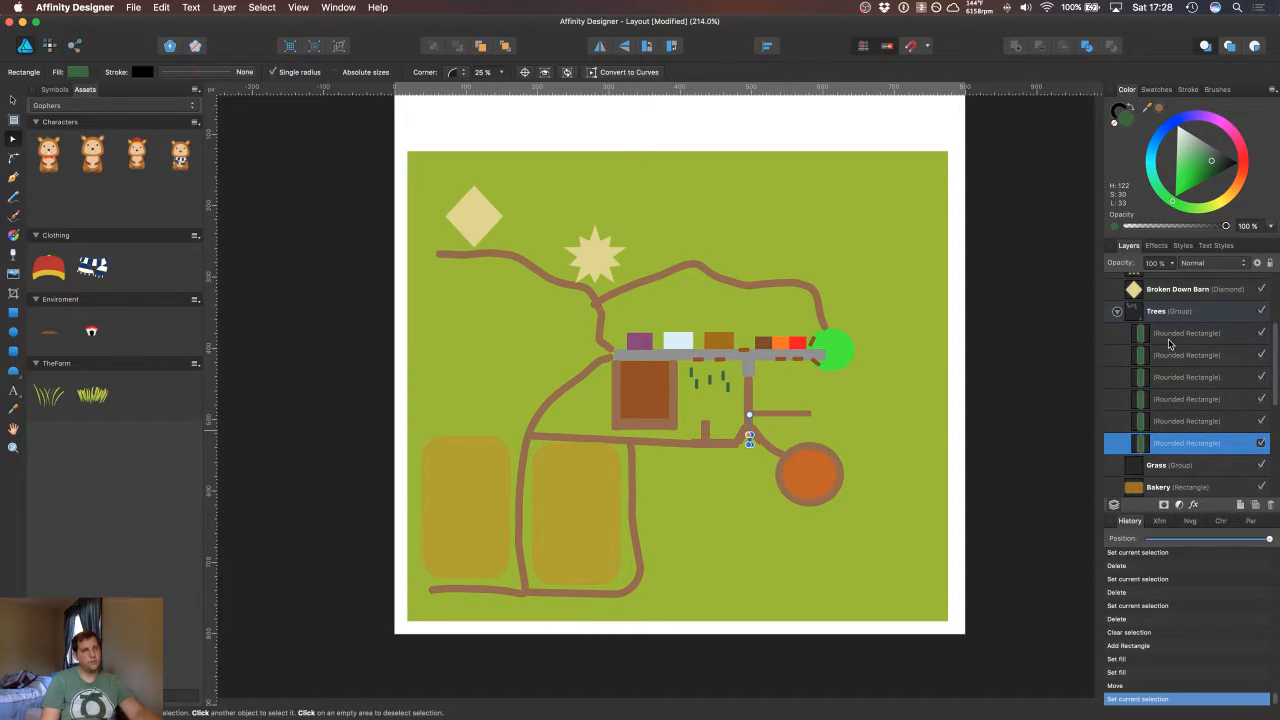
click(1169, 341)
shift+click(1180, 420)
right_click(1182, 421)
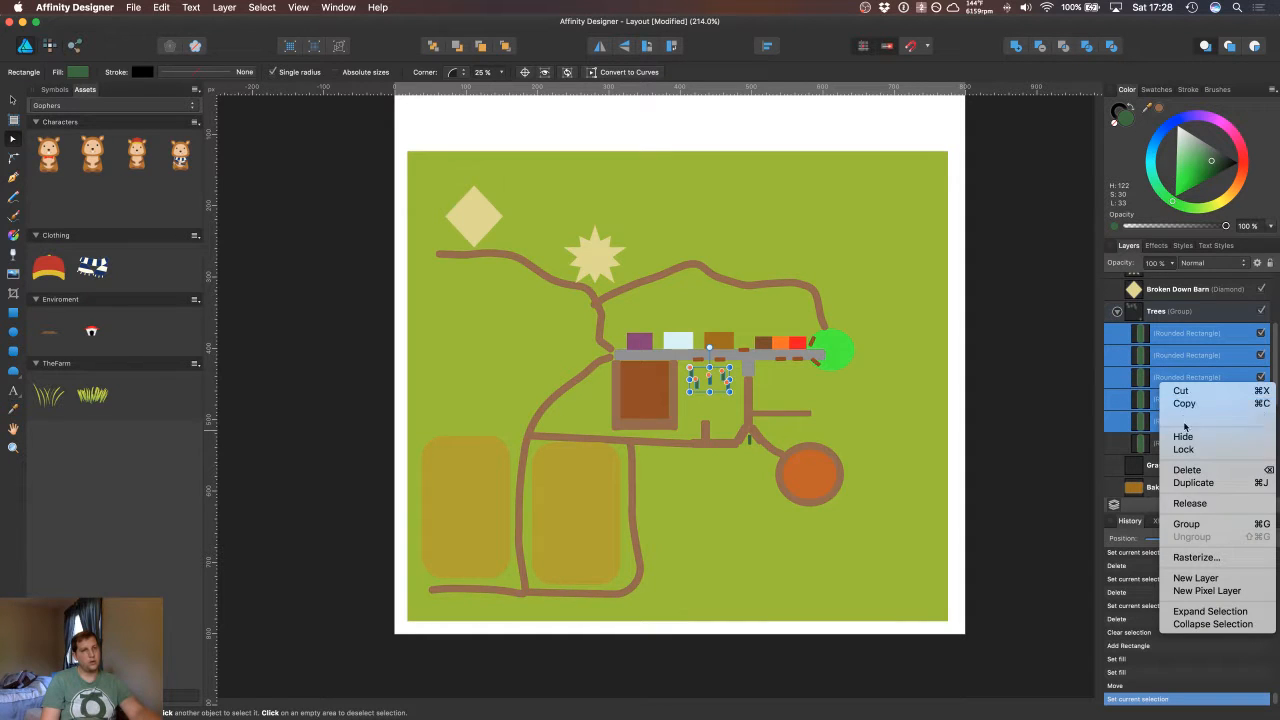
click(1195, 522)
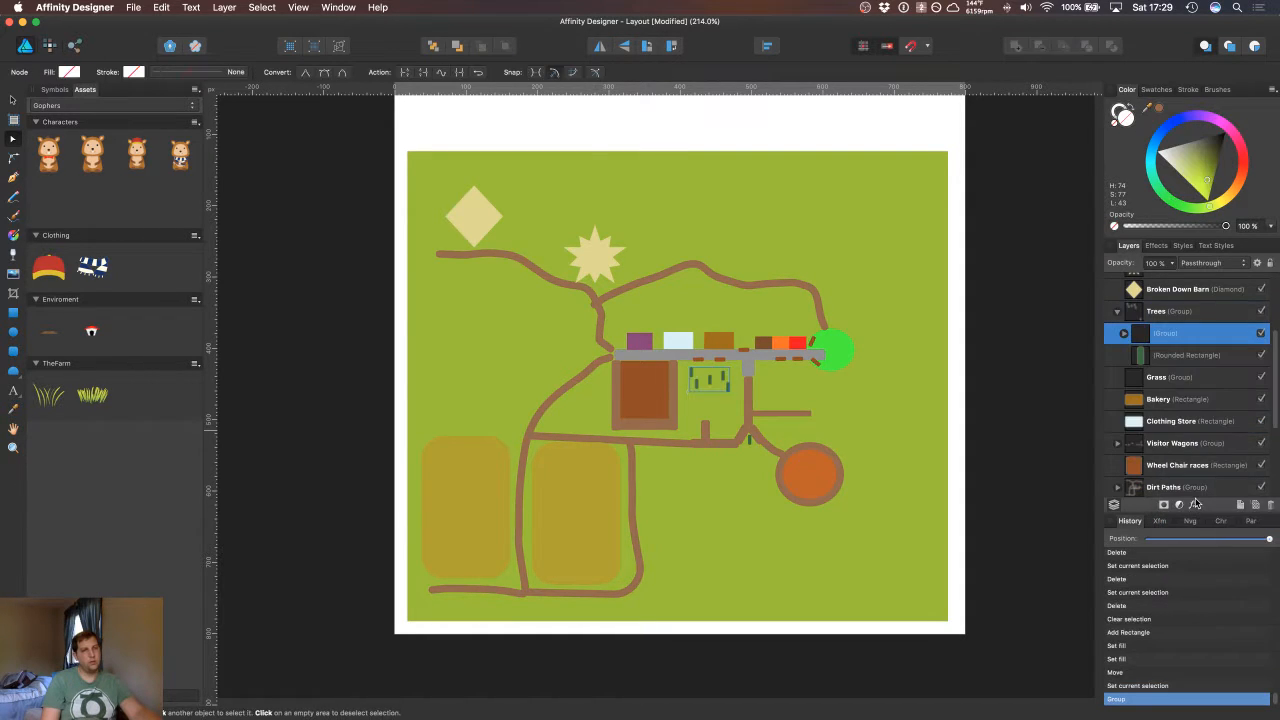
Step: Duplicate the five-tree group and place the copy just below the horizontal dirt path, beside the inner farm field
click(1162, 335)
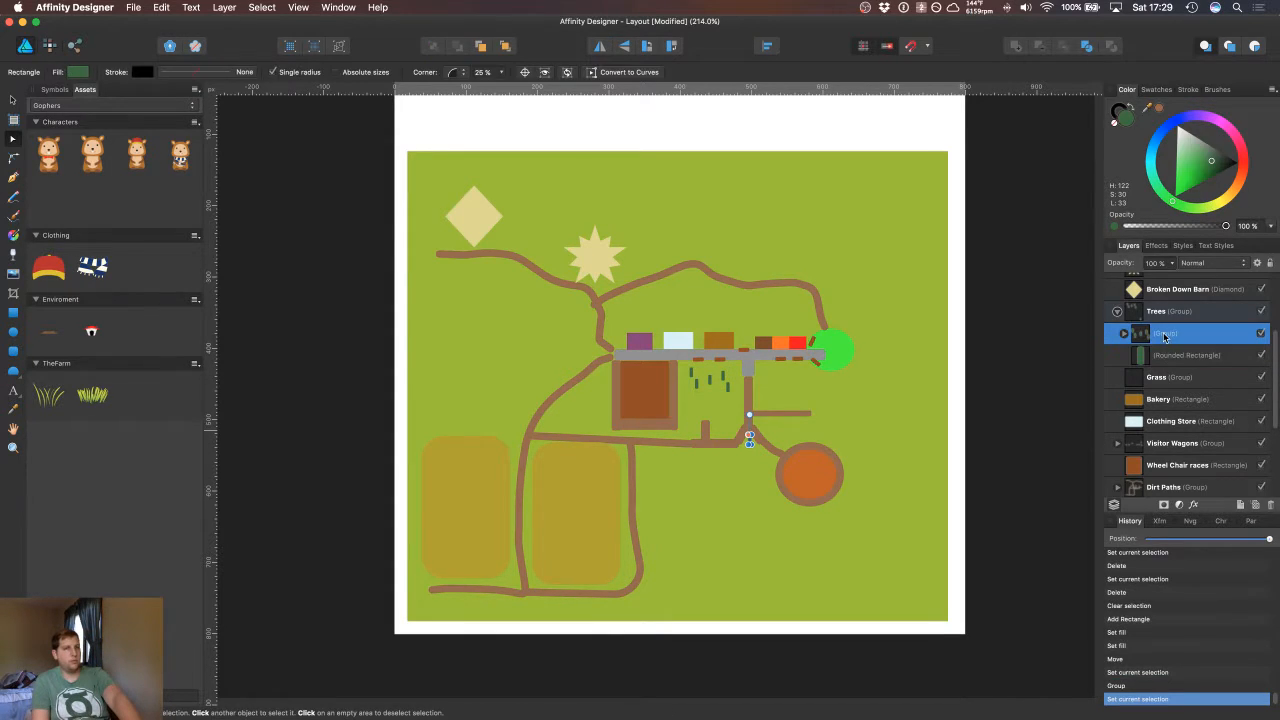
key(a)
key(super+j)
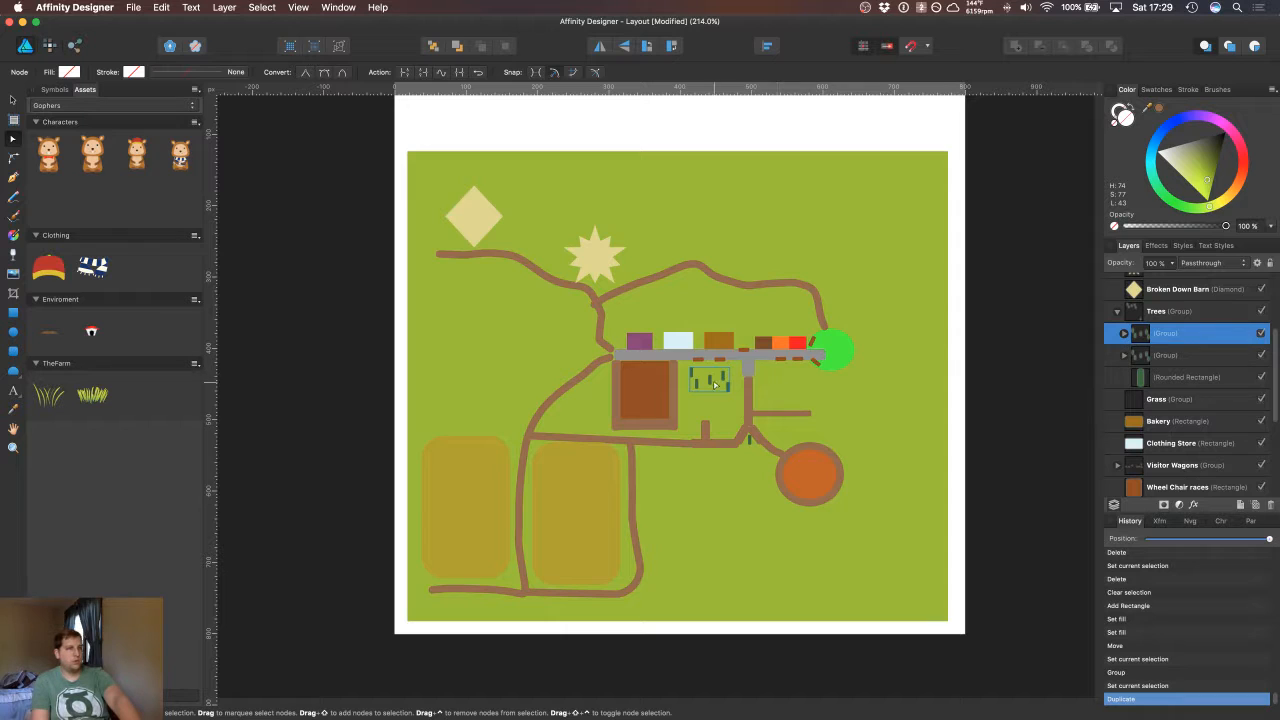
drag(711, 433, 712, 431)
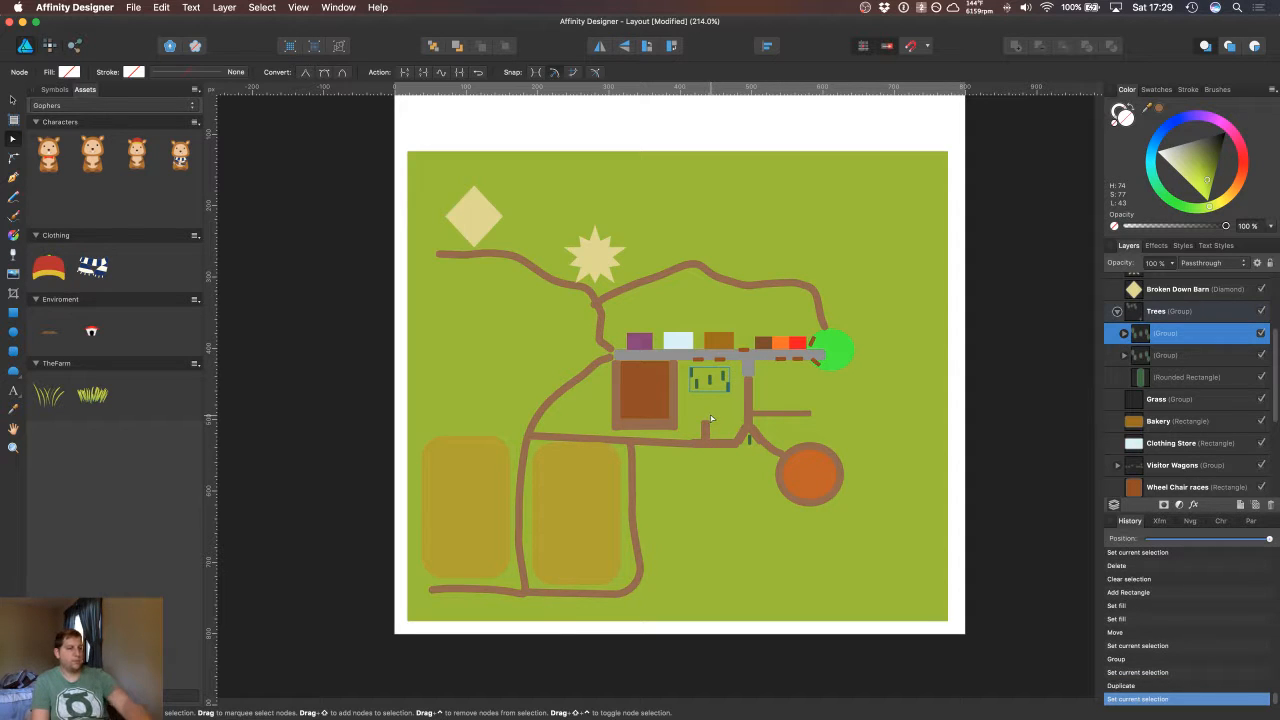
key(v)
drag(712, 379, 672, 468)
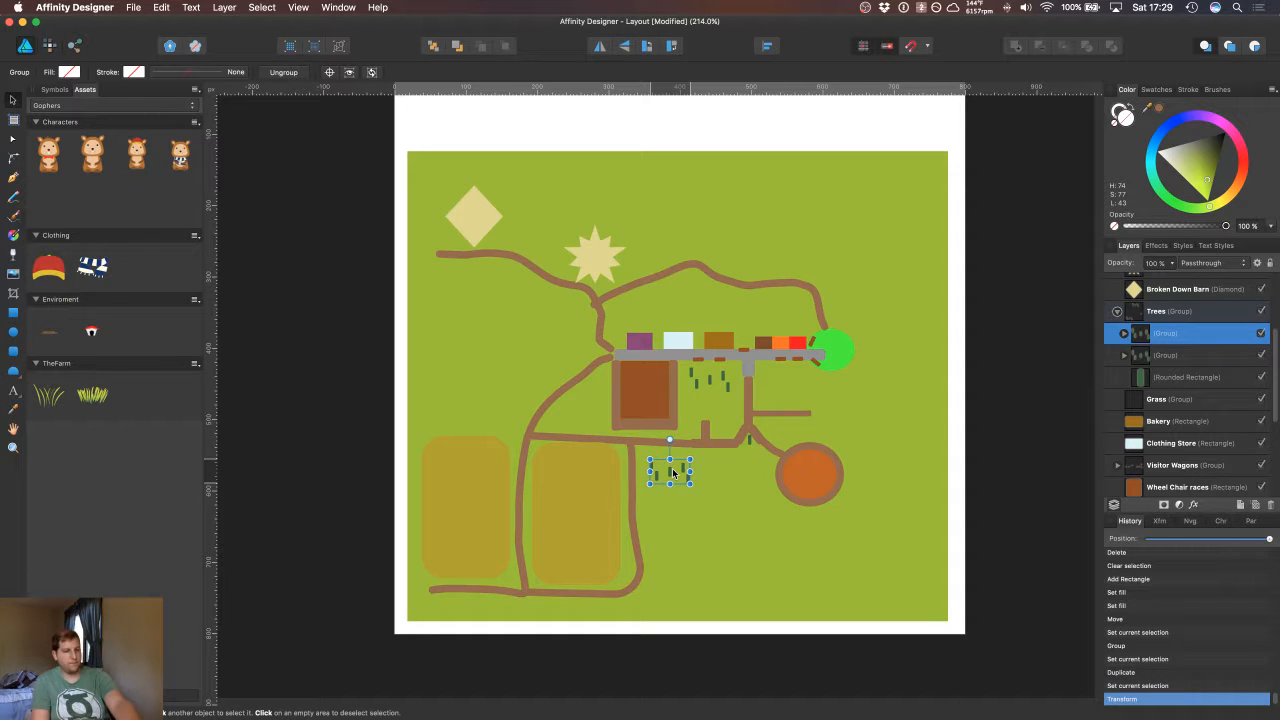
Step: Duplicate the tree group several more times to form two rows between the inner farm field and the orange circle
key(super+j)
drag(672, 468, 663, 495)
key(super+j)
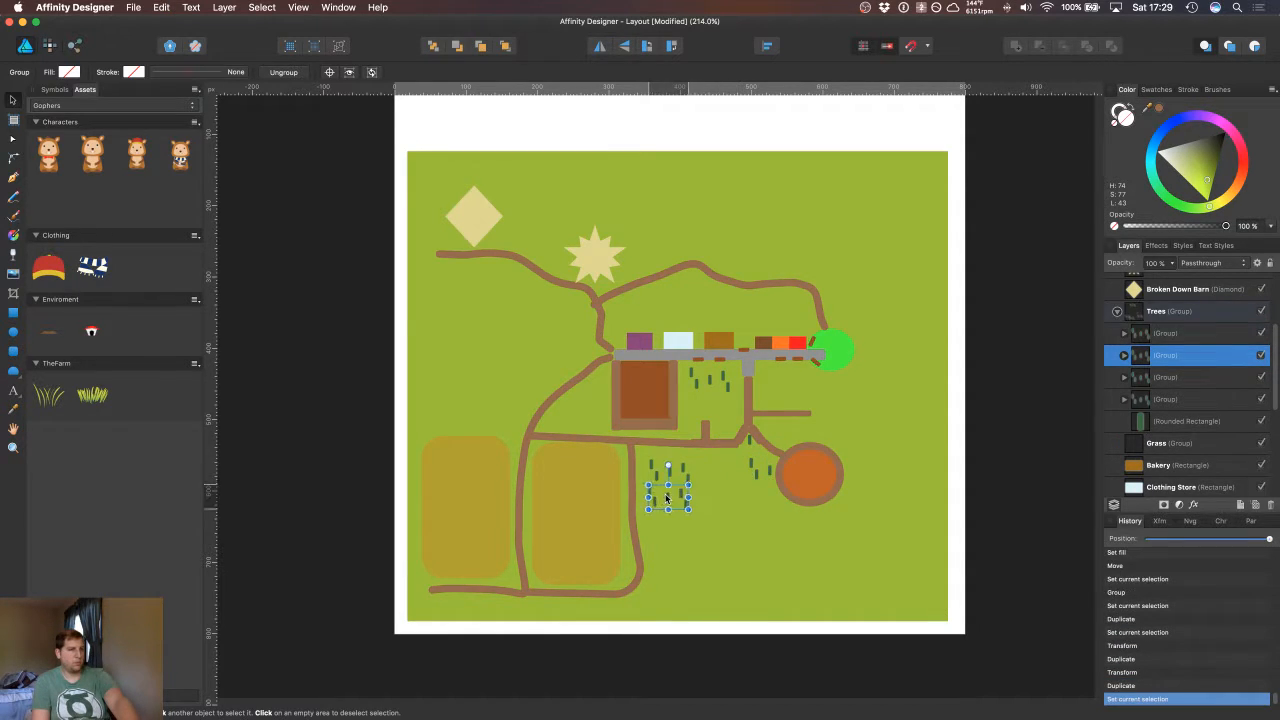
click(758, 468)
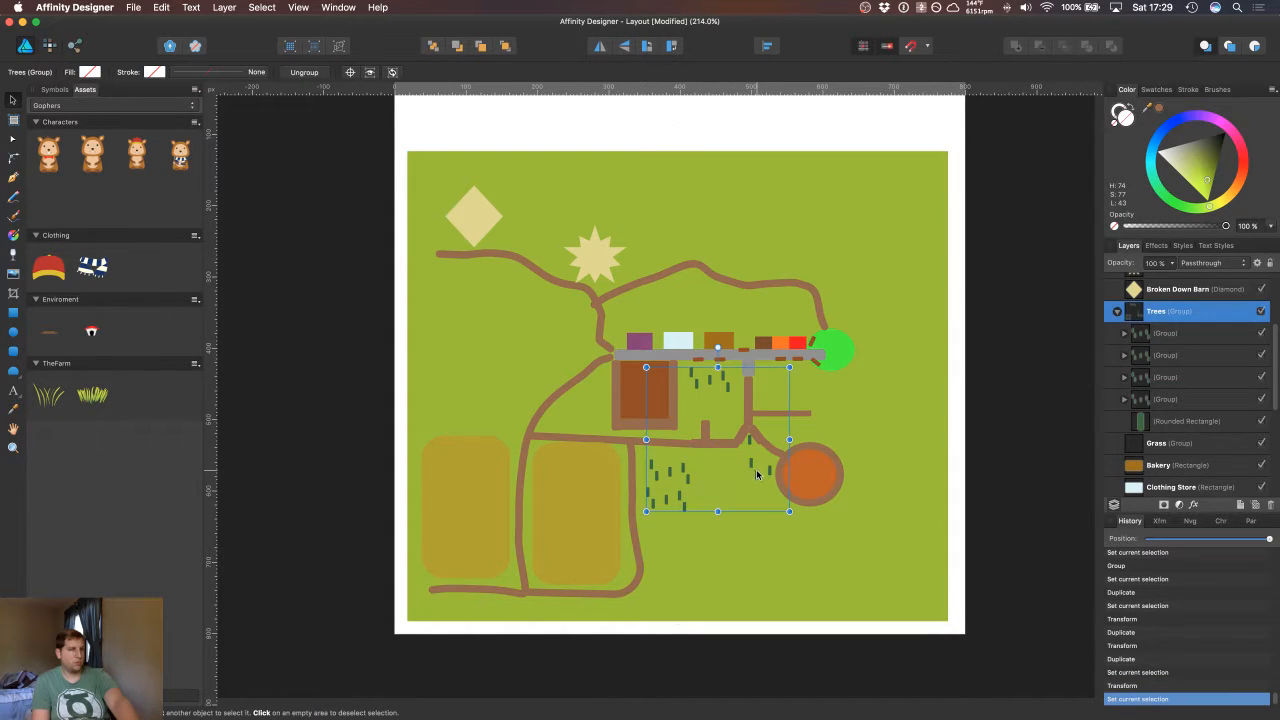
click(1146, 334)
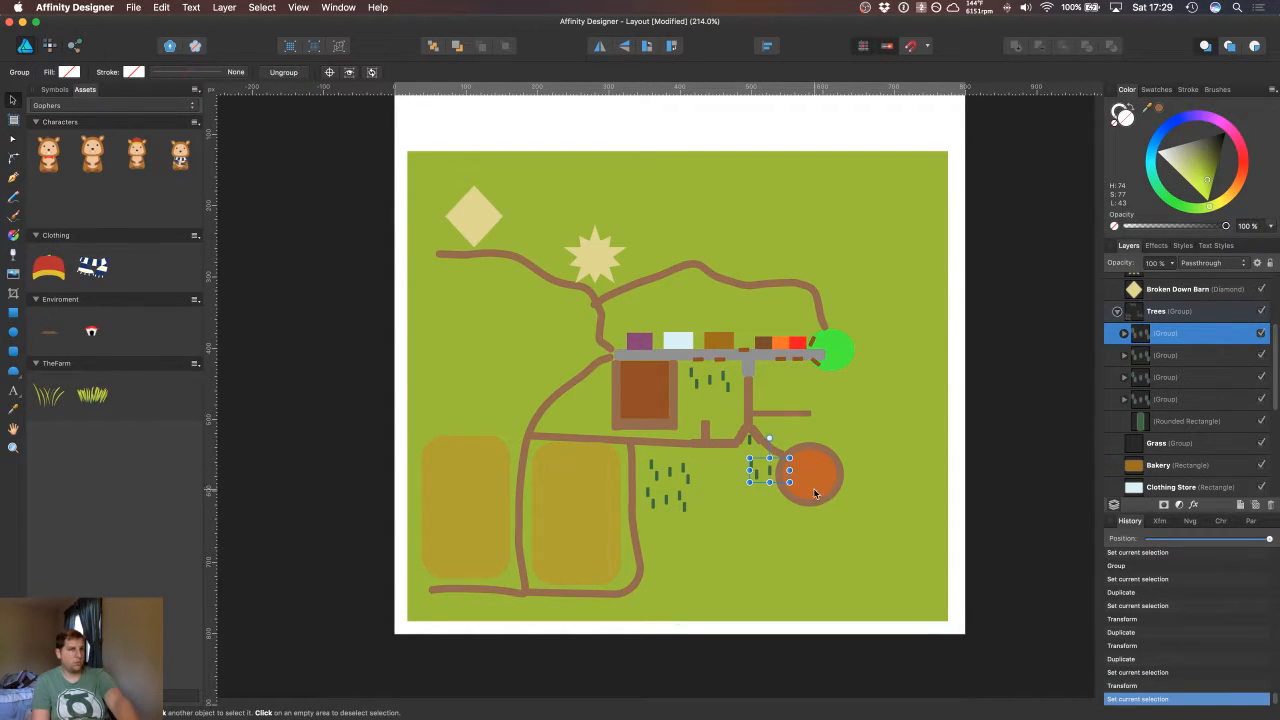
drag(784, 480, 730, 515)
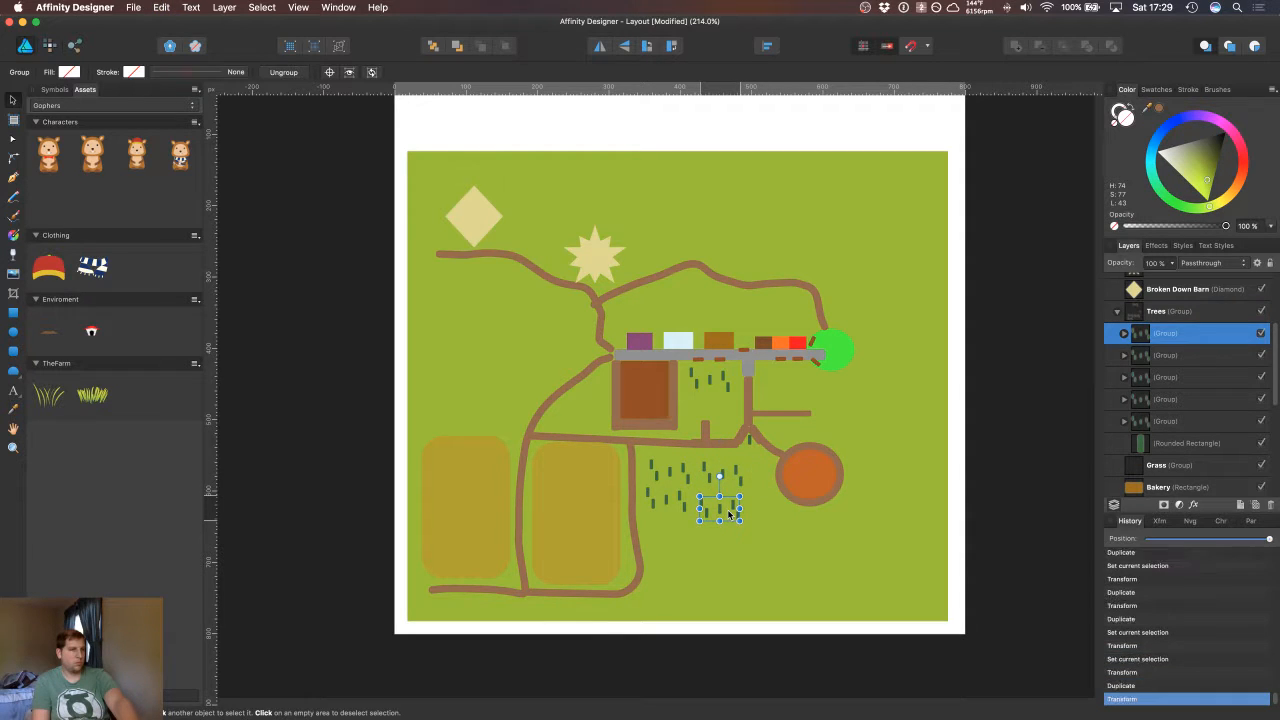
Step: Extend the woods with duplicated tree groups in a third row and just below the orange circle
key(super+j)
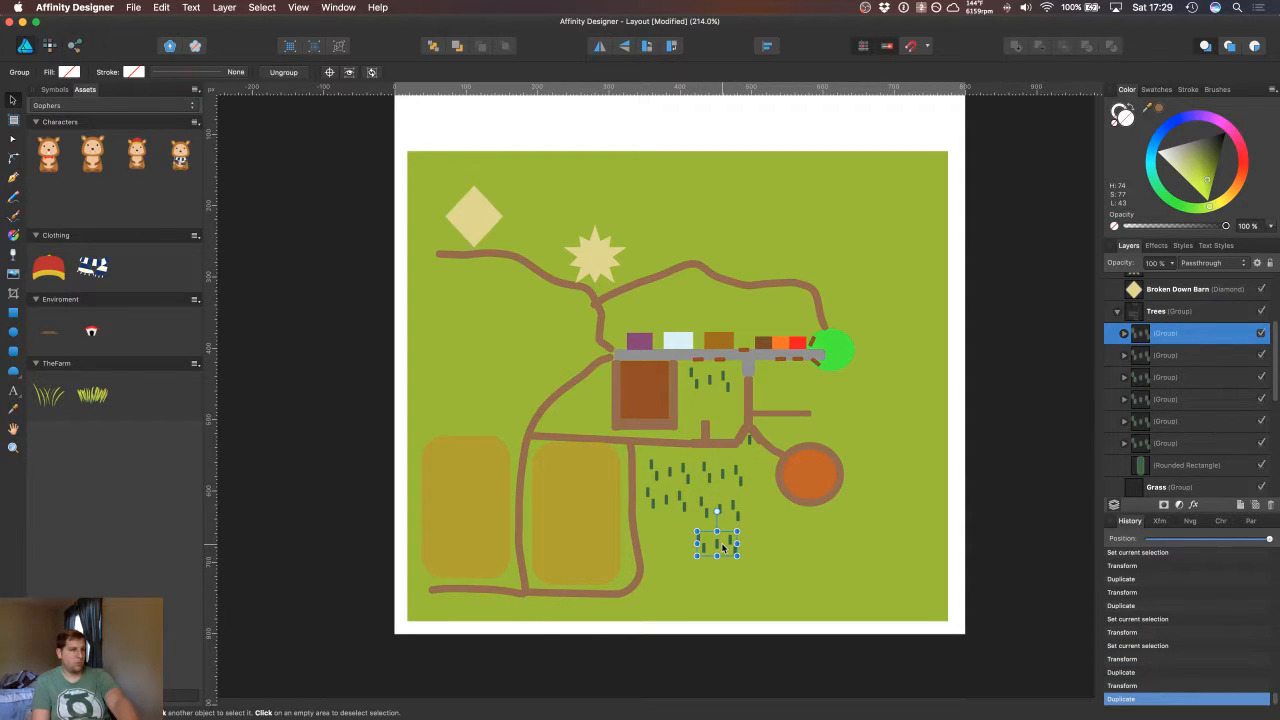
key(super+j)
drag(718, 569, 761, 511)
key(super+j)
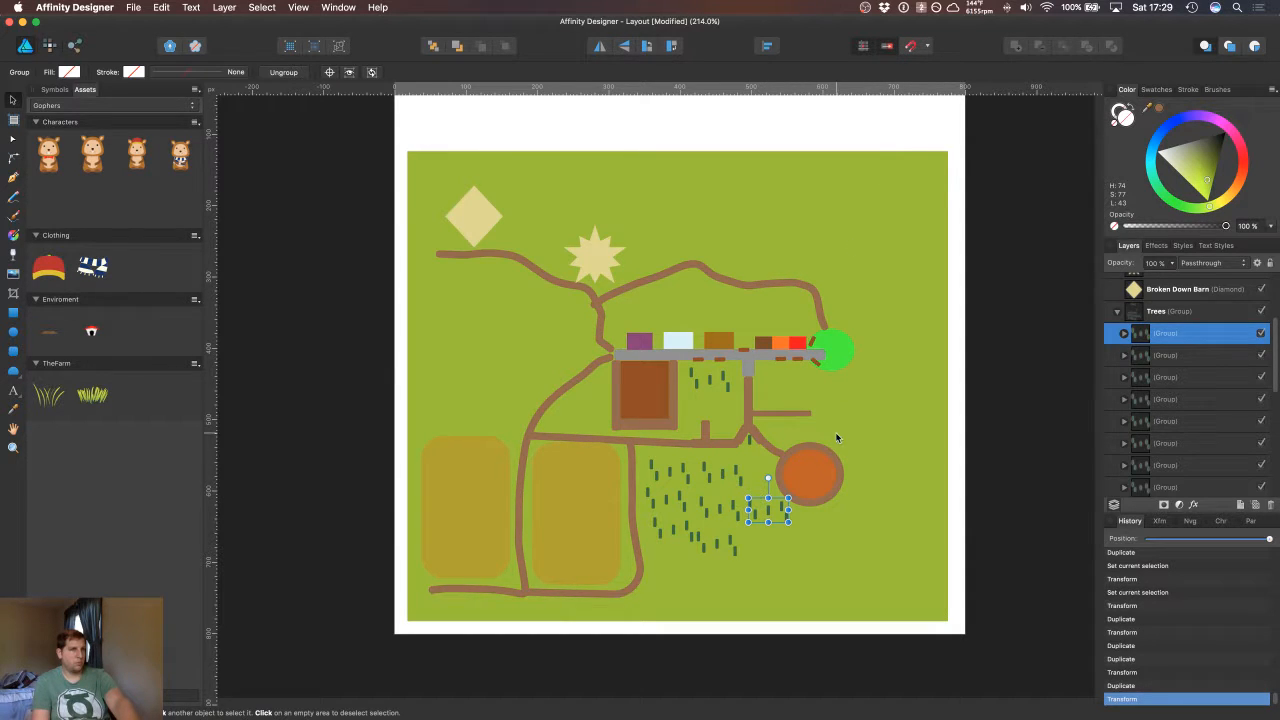
key(super+j)
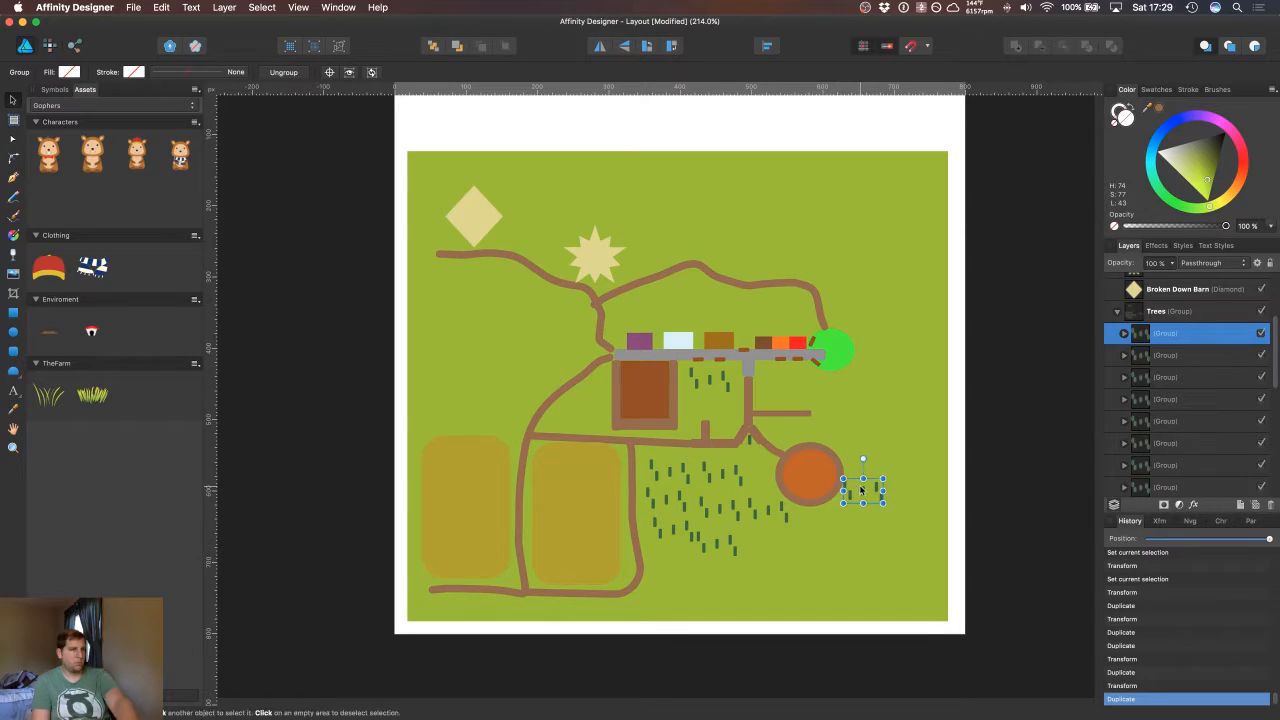
Step: Add a tree group at the woods' southeast edge, try copies beside the short path and north of the village, and undo those two
drag(861, 490, 785, 390)
key(super+j)
key(super+j)
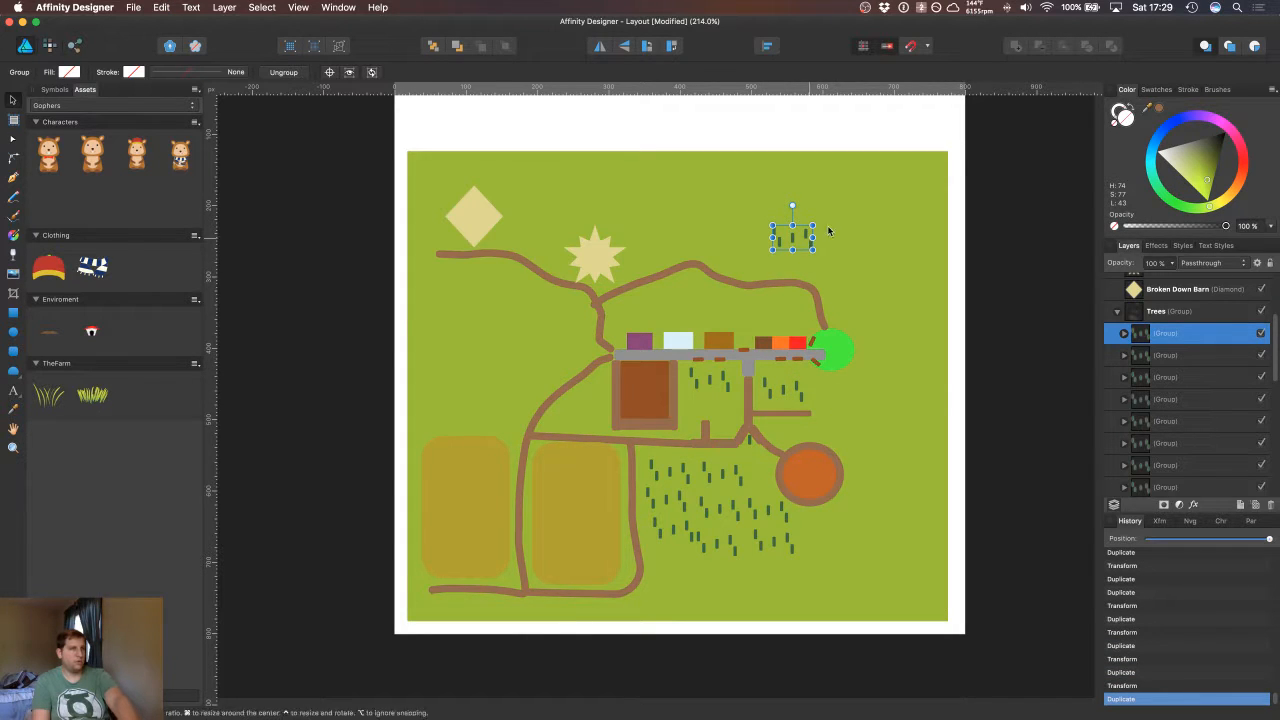
key(super+j)
key(super+z)
key(super+z)
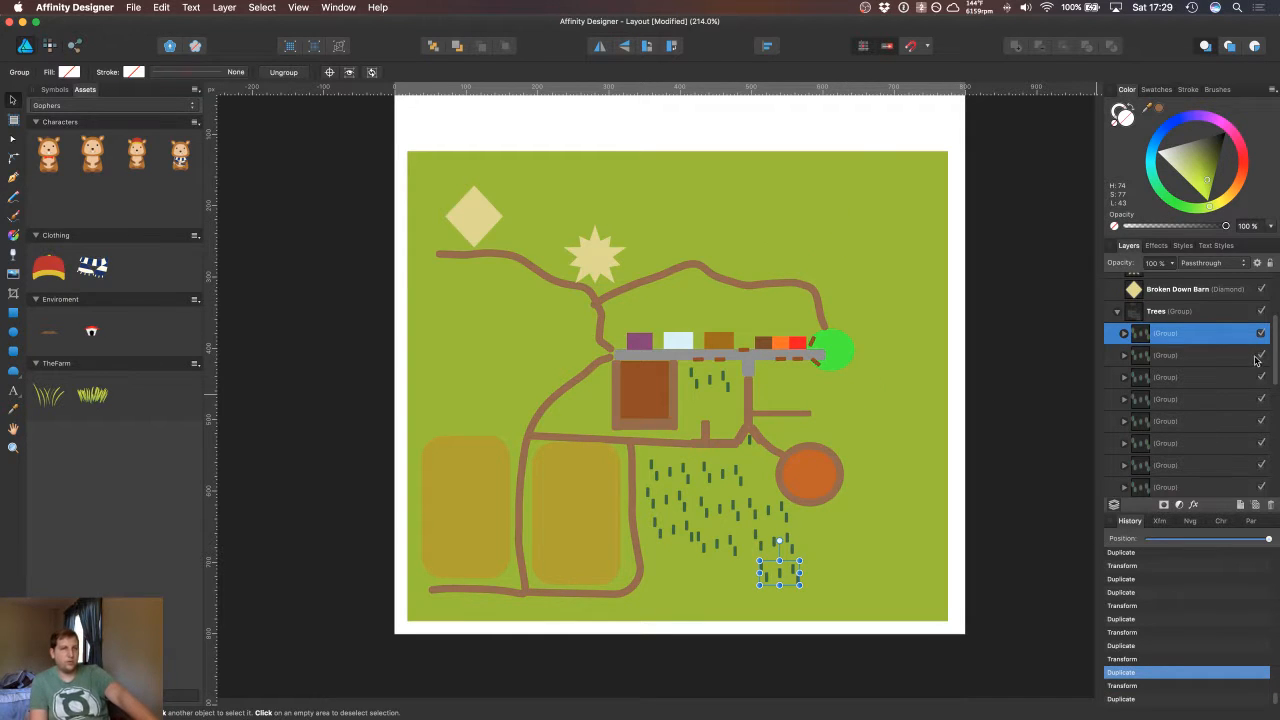
Step: Move the green rectangle out of the Houses group to the very bottom of the layer stack, and collapse Houses
scroll(1276, 370, down, 1)
drag(1276, 370, 1276, 466)
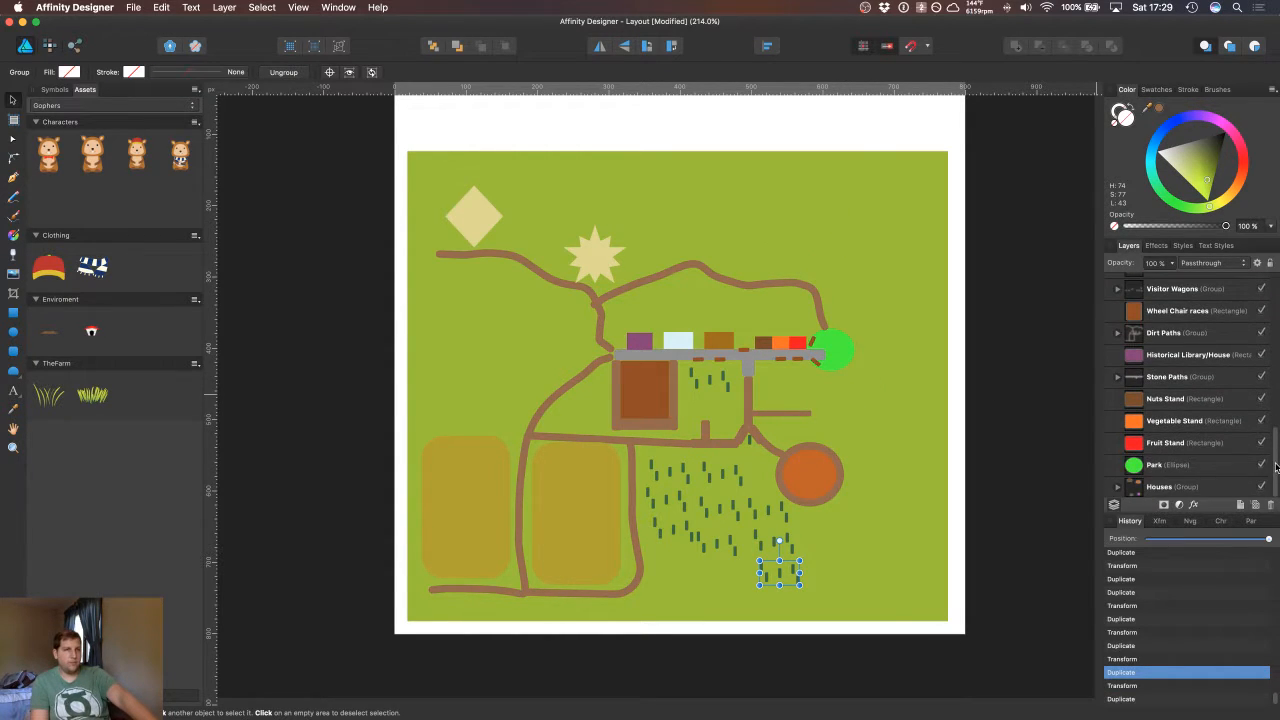
click(1118, 486)
scroll(1210, 428, down, 3)
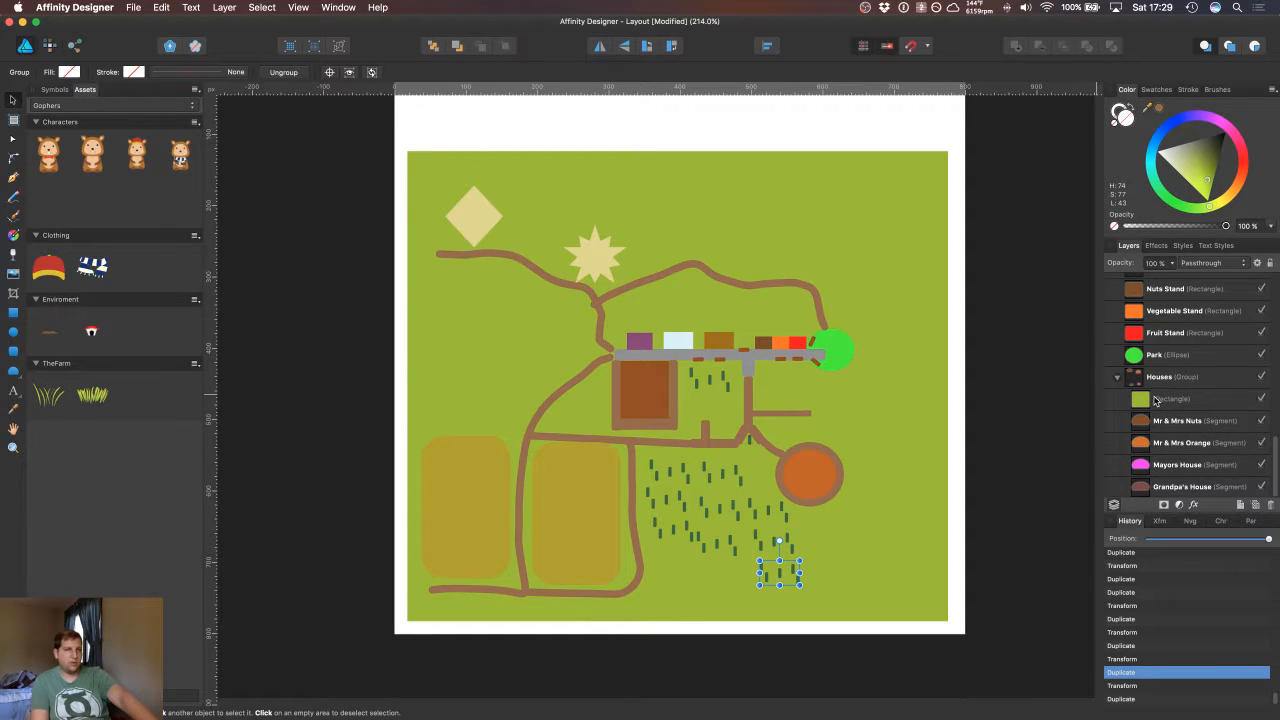
drag(1156, 400, 1108, 395)
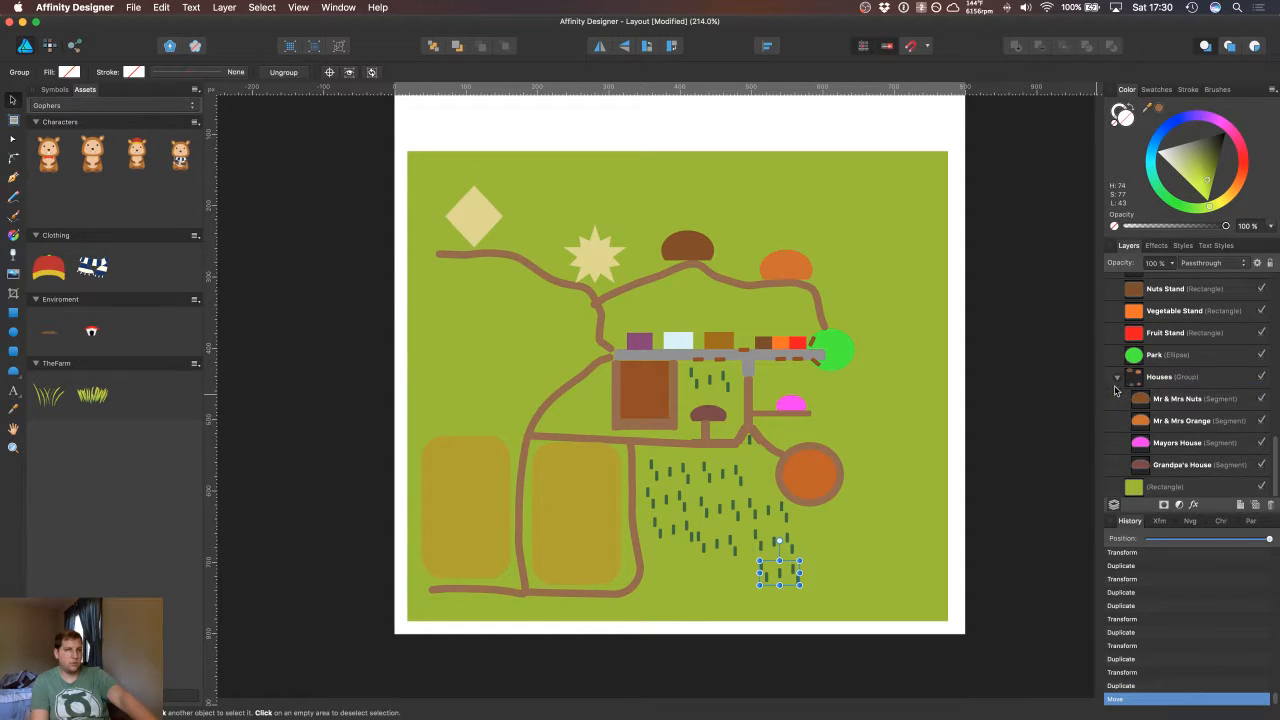
click(1119, 378)
Step: Move the southernmost tree group above the shops and duplicate it into a row between the shops and the upper dirt path
click(771, 553)
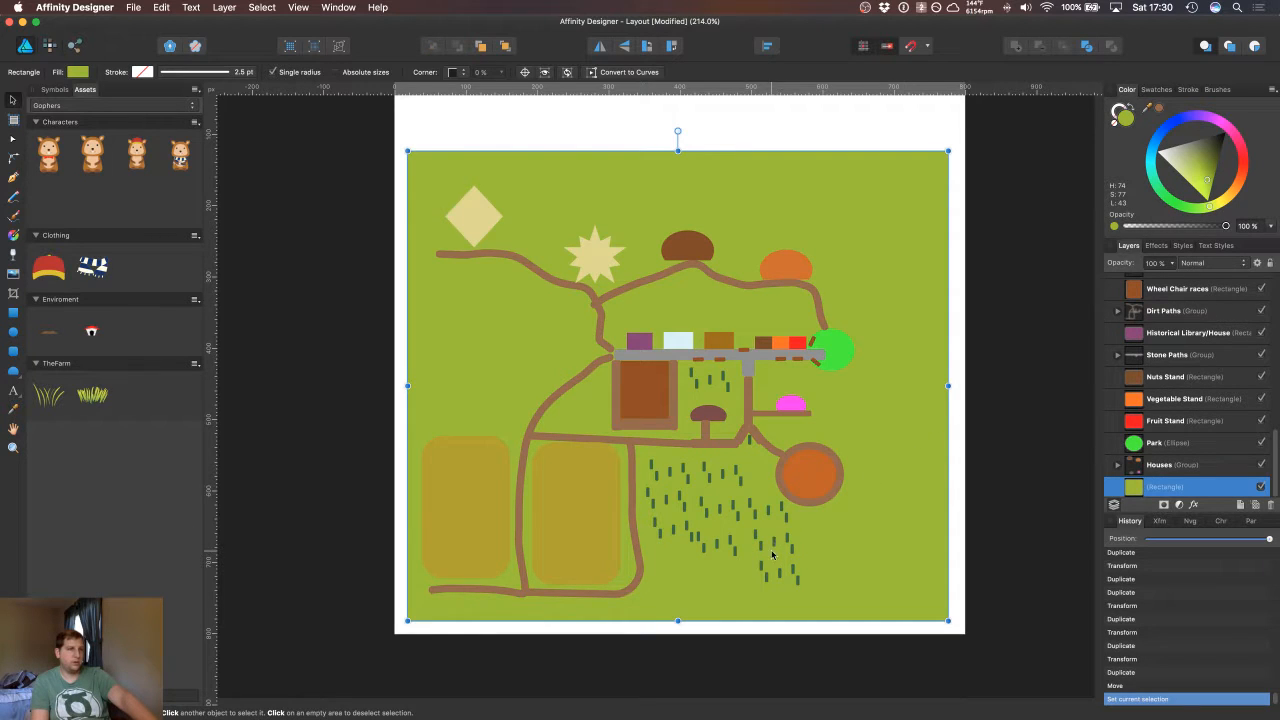
scroll(1175, 365, up, 5)
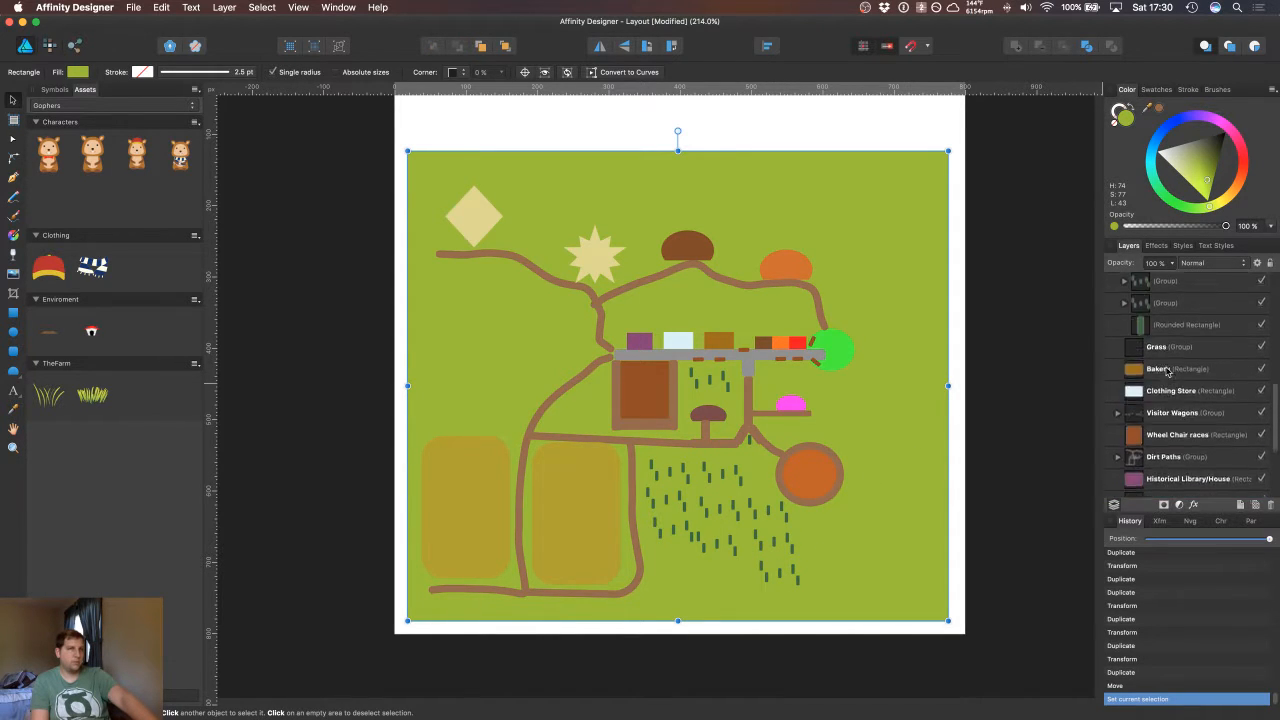
scroll(1175, 365, up, 3)
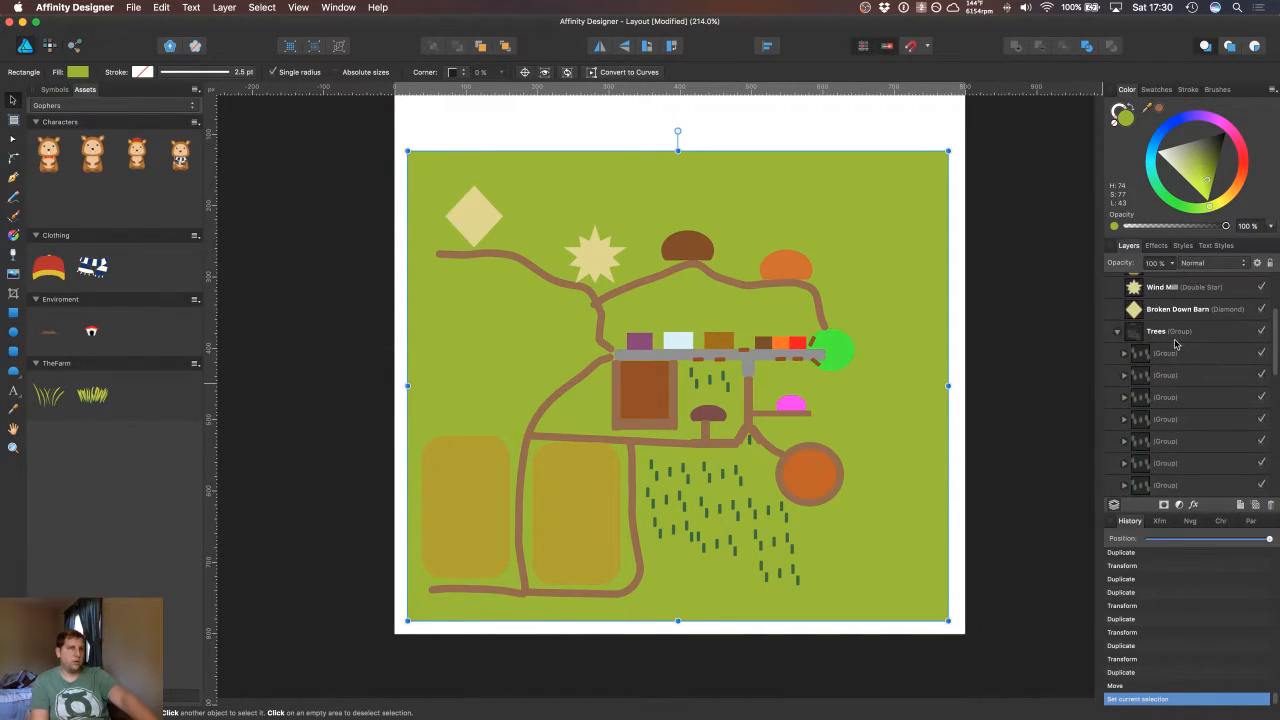
click(1176, 355)
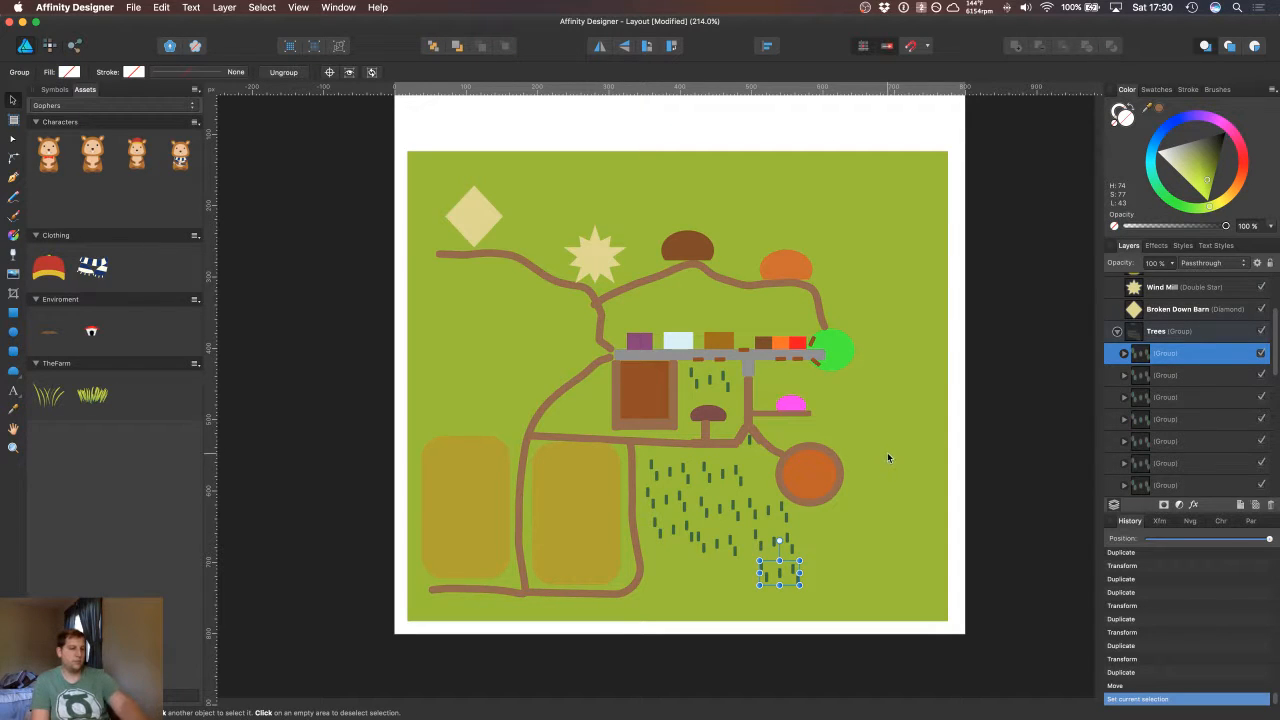
drag(779, 573, 632, 313)
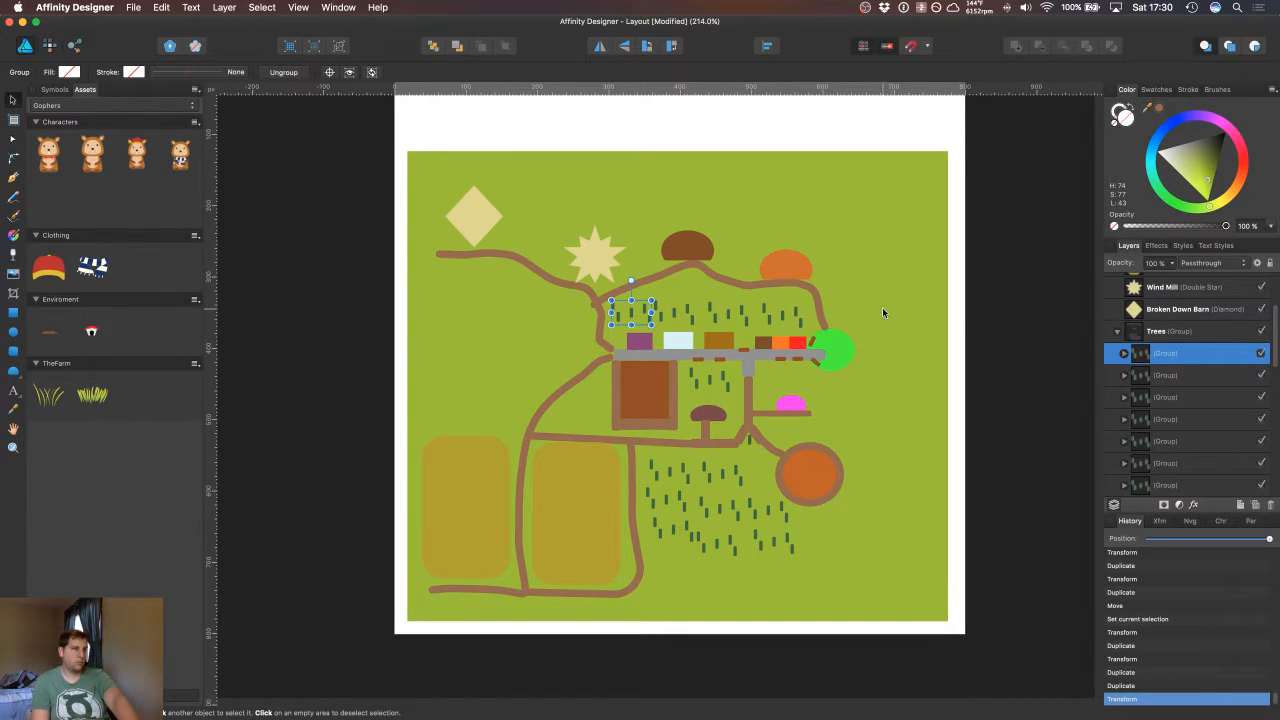
click(951, 313)
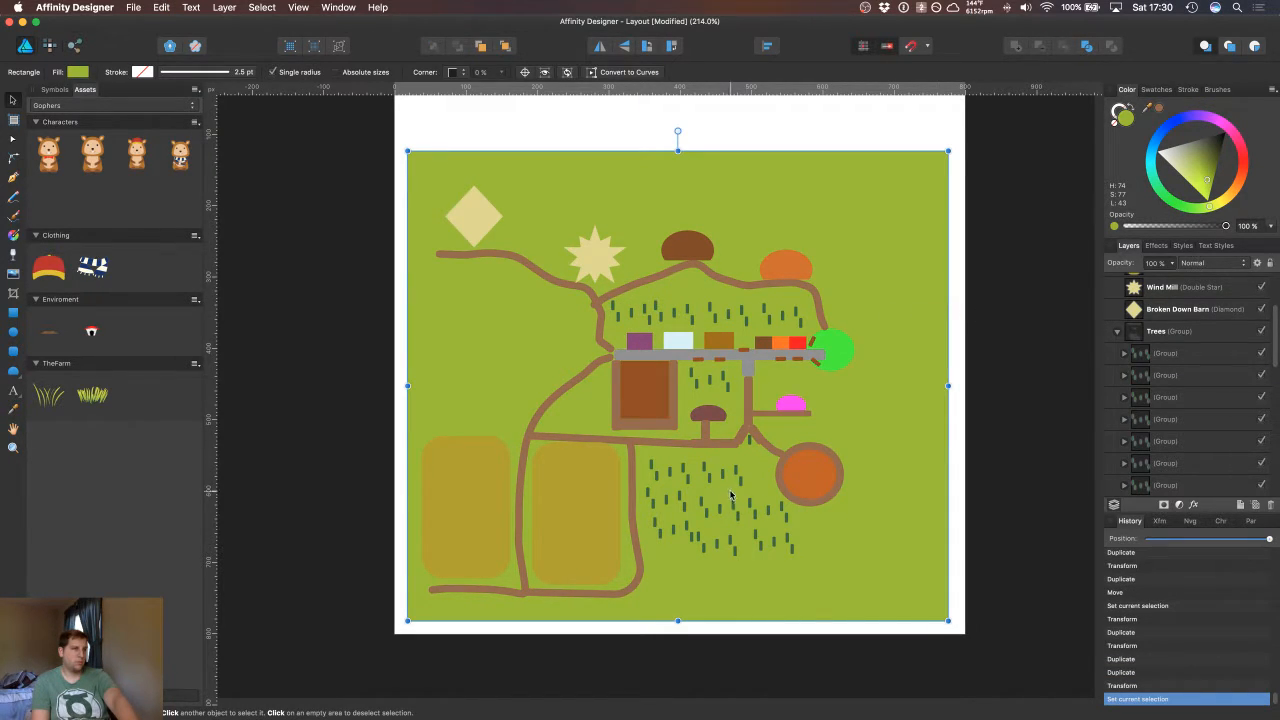
Step: Duplicate the tree group to the area west of the shops and the gap between the curved path and the wheelchair-race square
click(1147, 356)
key(super+j)
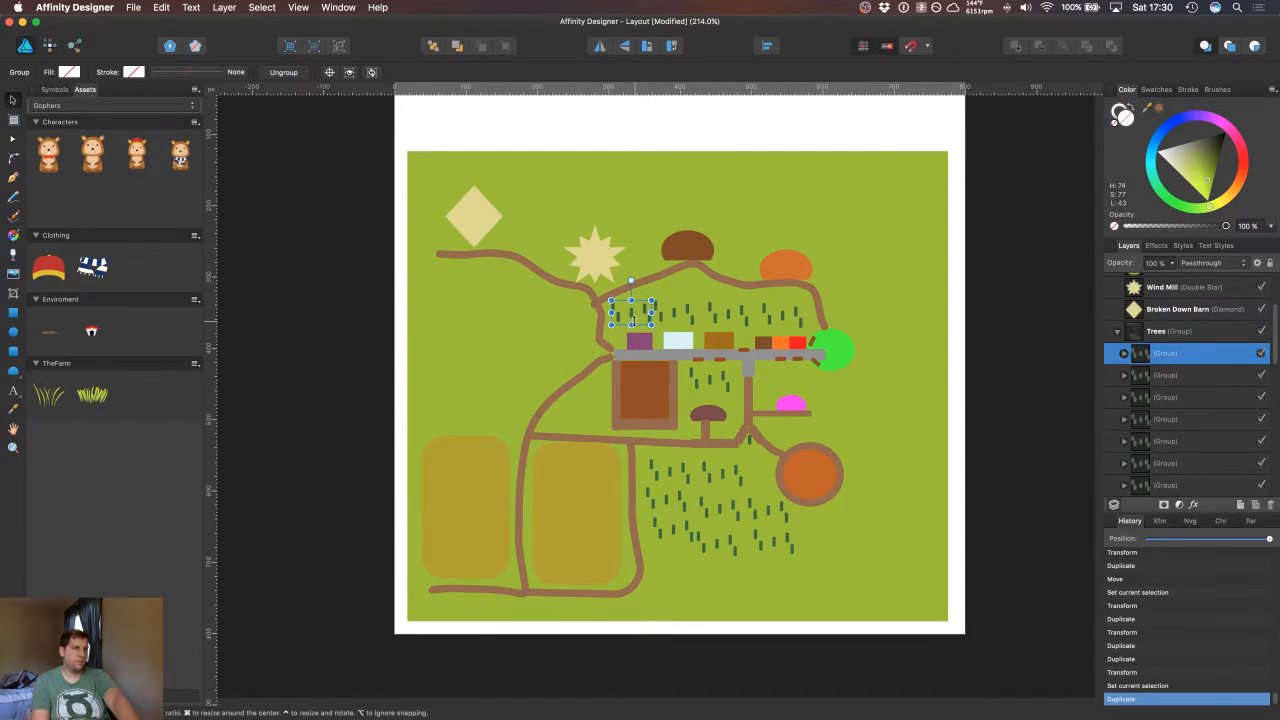
drag(633, 320, 581, 408)
key(super+j)
key(super+j)
key(super+j)
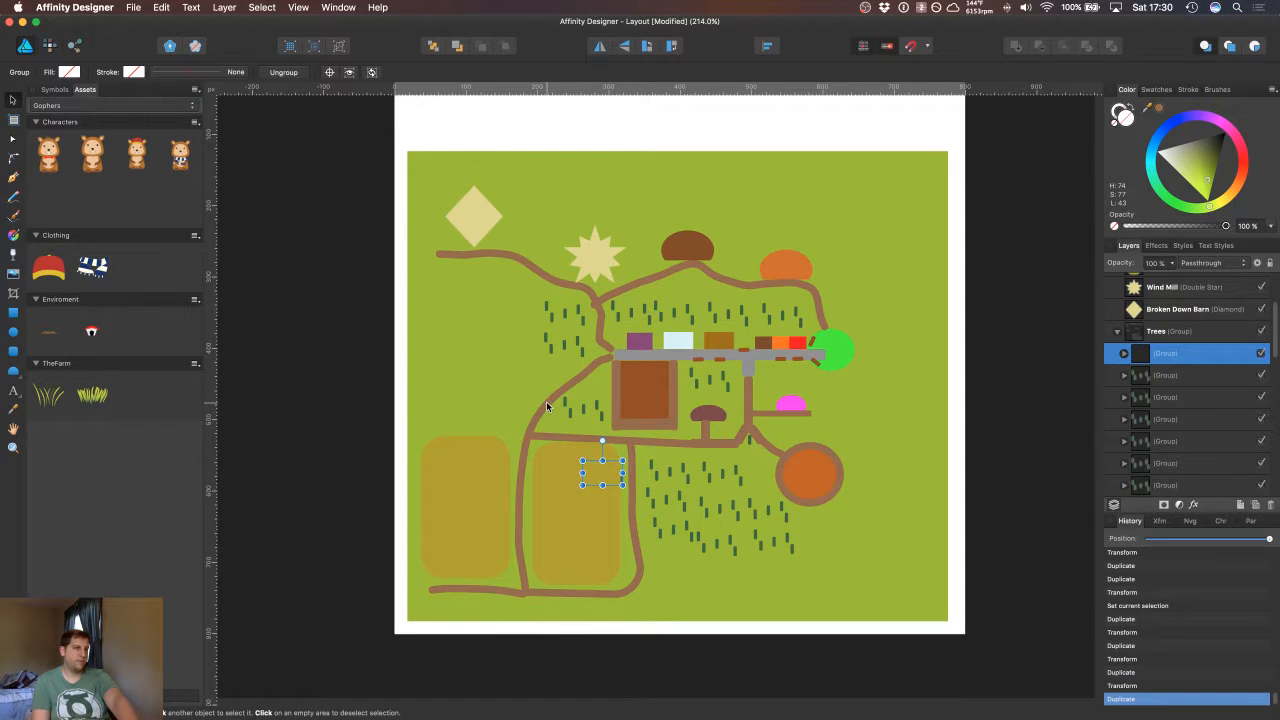
Step: Place a tree group between the brown and orange houses north of the upper dirt path
drag(608, 476, 746, 240)
key(super+j)
click(1180, 352)
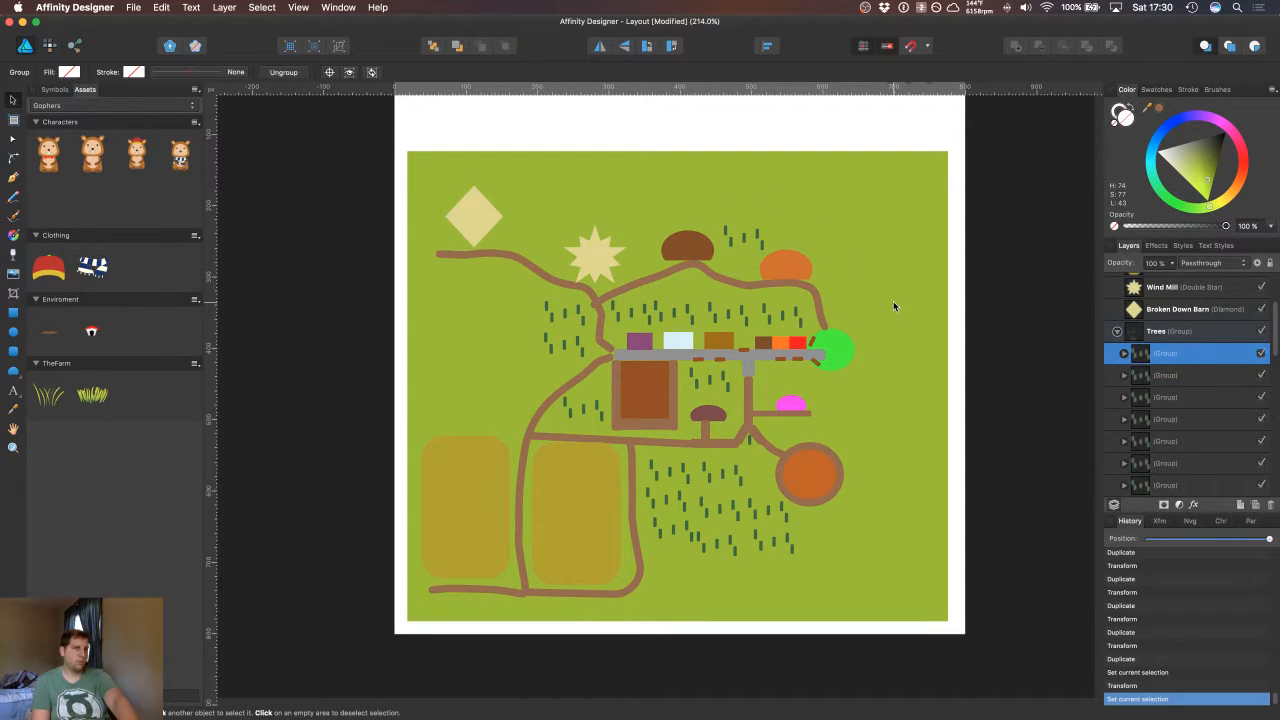
Step: Delete the topmost tree group inside the Trees group
right_click(1156, 352)
click(1182, 434)
click(755, 236)
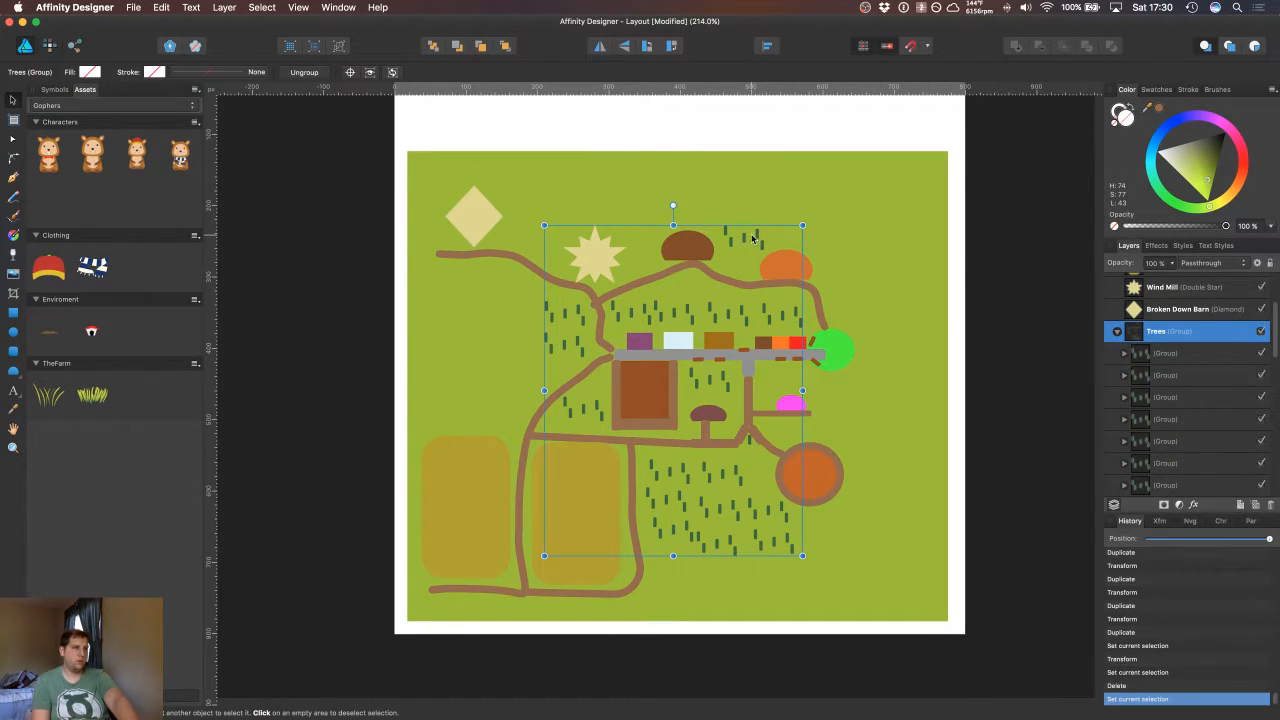
Step: Duplicate a tree group around the green circle, above the pink building, and in a row north of the brown house
click(1150, 353)
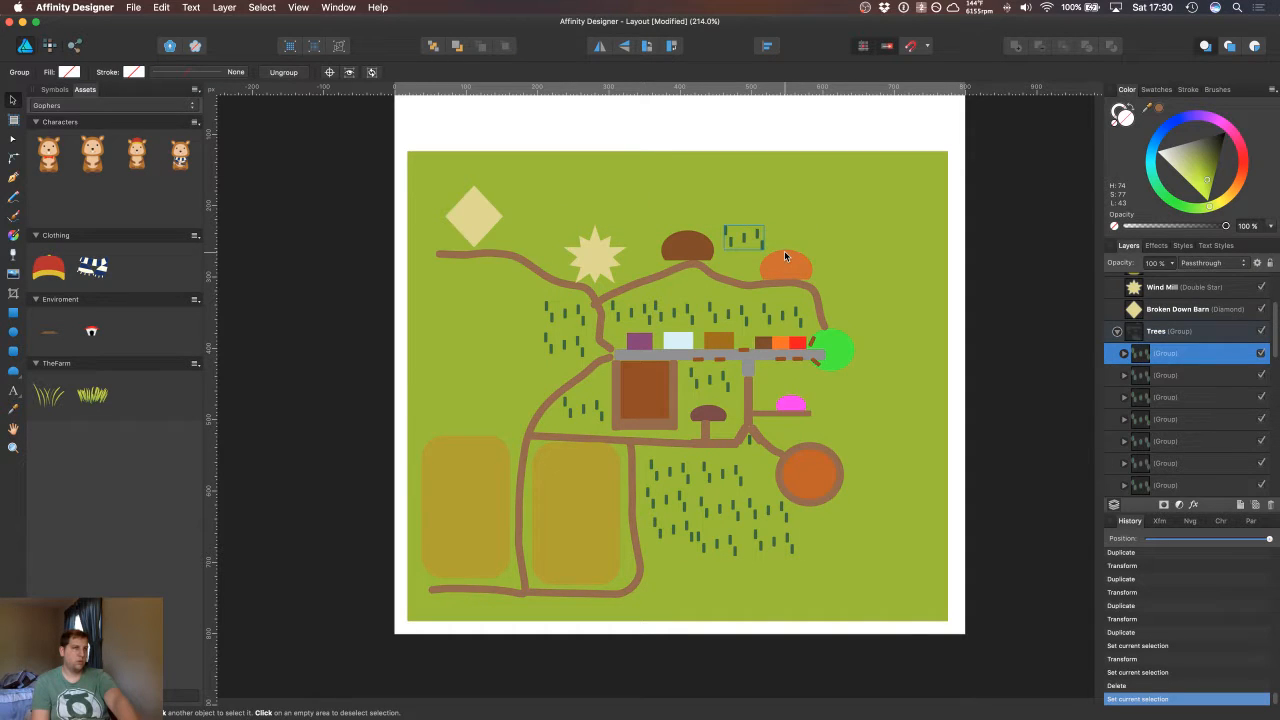
drag(742, 242, 786, 373)
key(super+j)
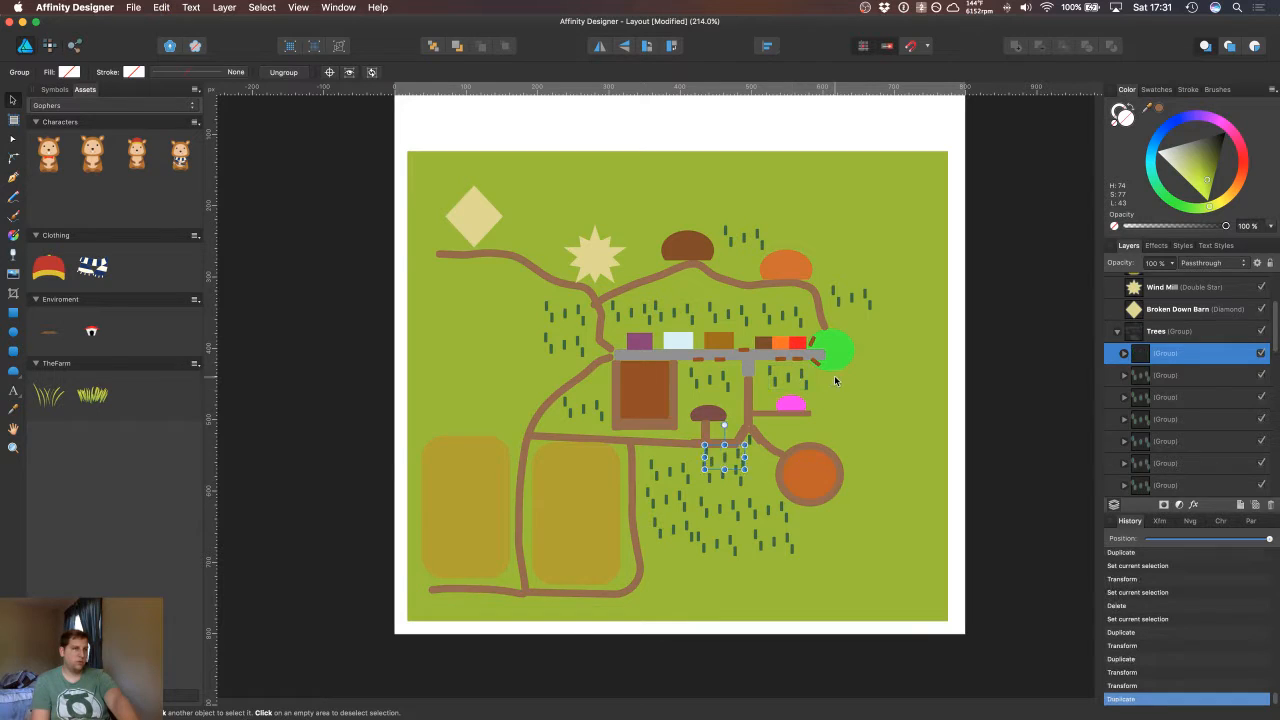
drag(721, 449, 695, 216)
key(super+j)
key(super+j)
key(super+j)
key(super+j)
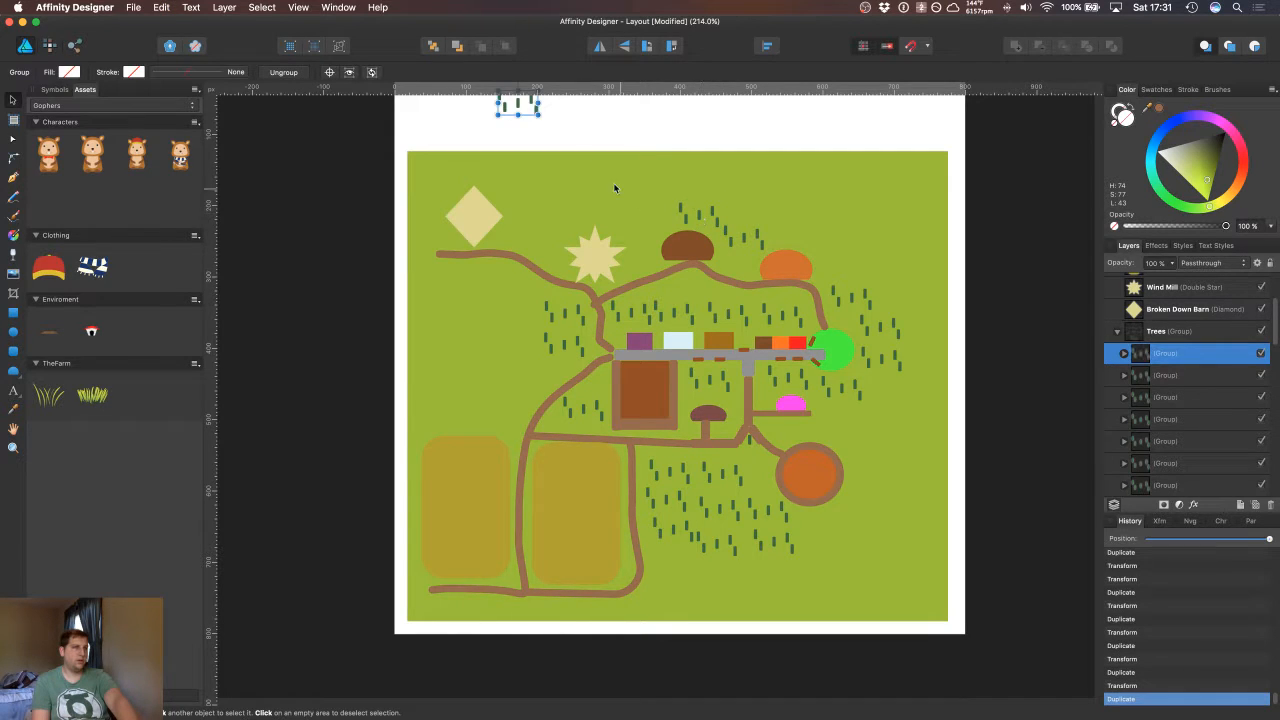
drag(519, 107, 647, 222)
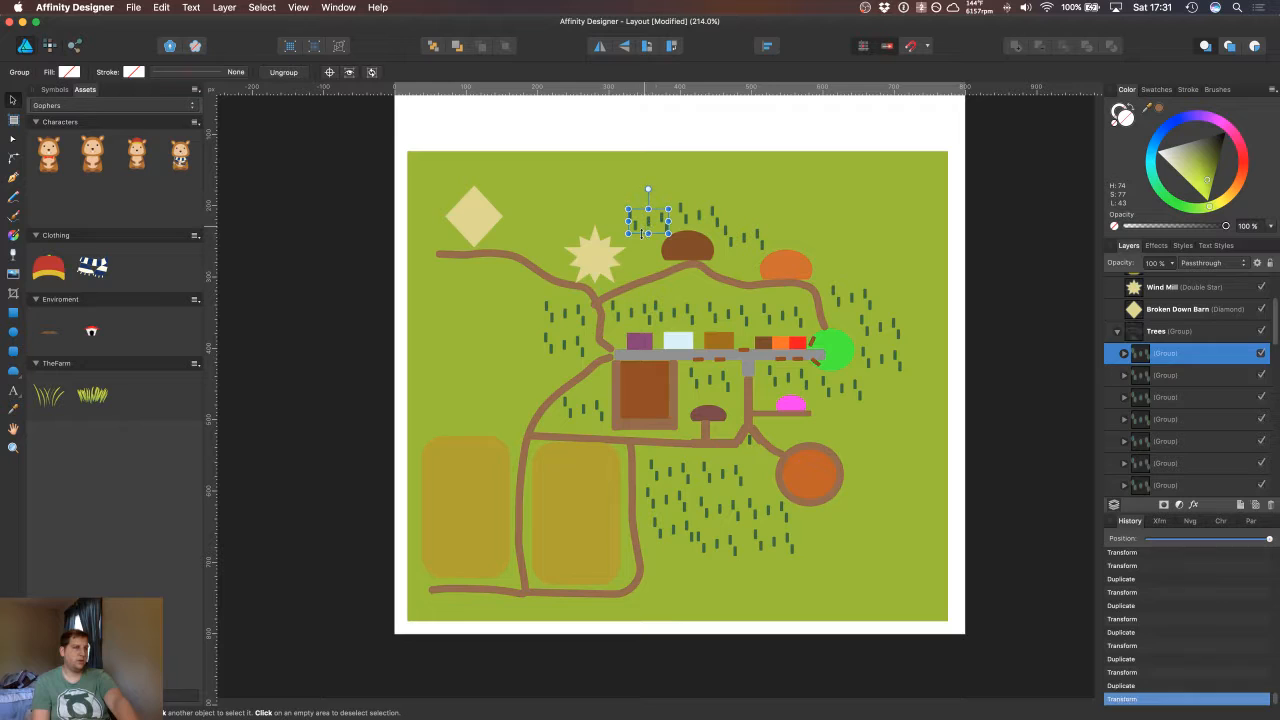
Step: Move the Wind Mill star and the Broken Down Barn diamond slightly northwest on the map
click(592, 263)
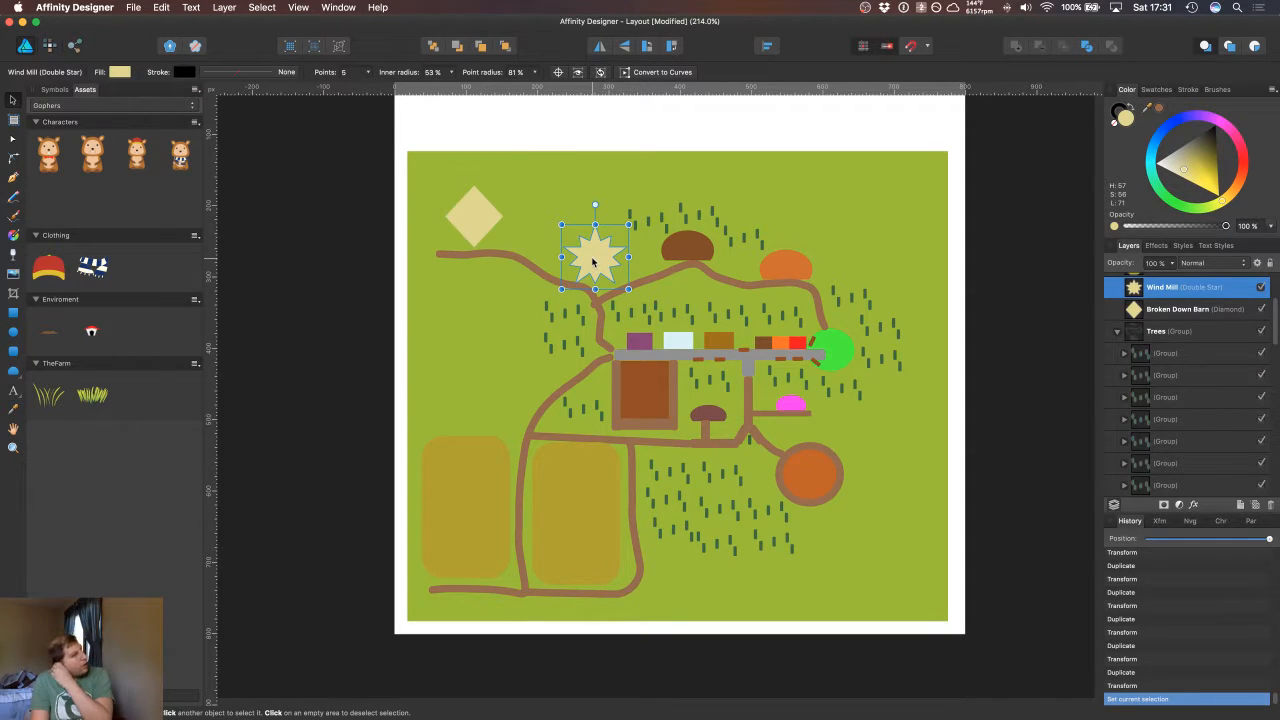
drag(592, 263, 562, 249)
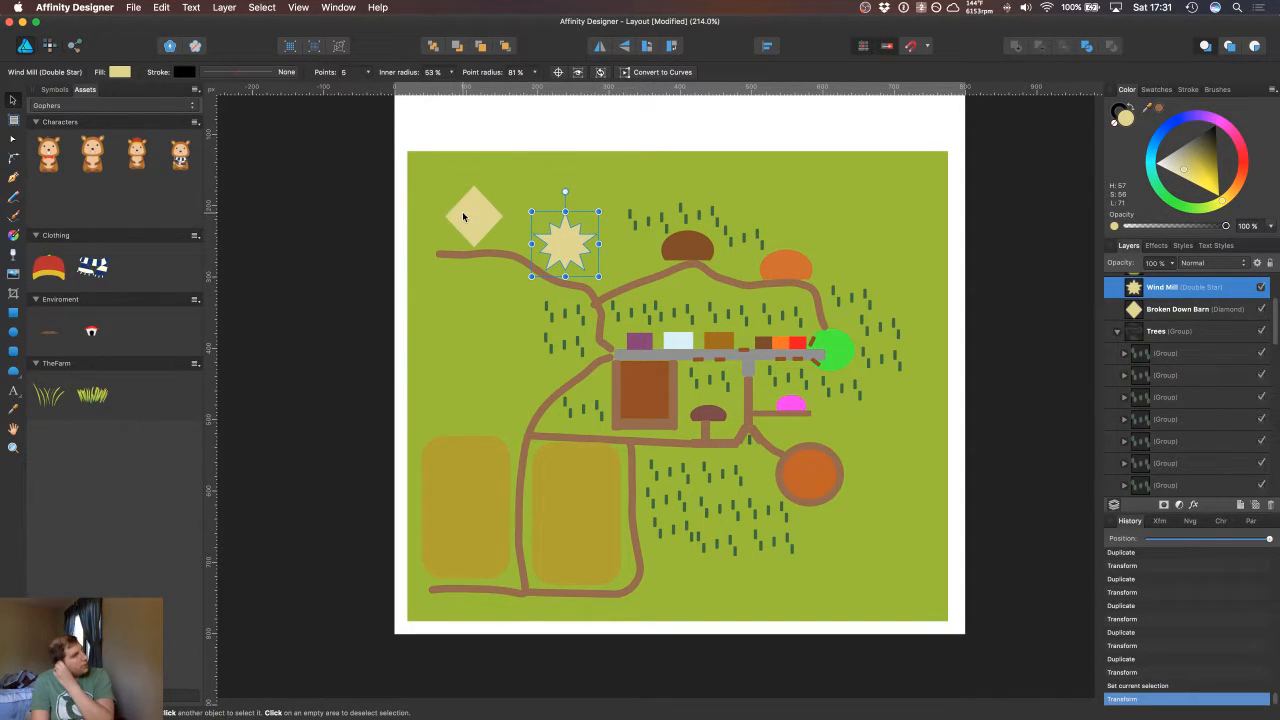
drag(463, 217, 445, 202)
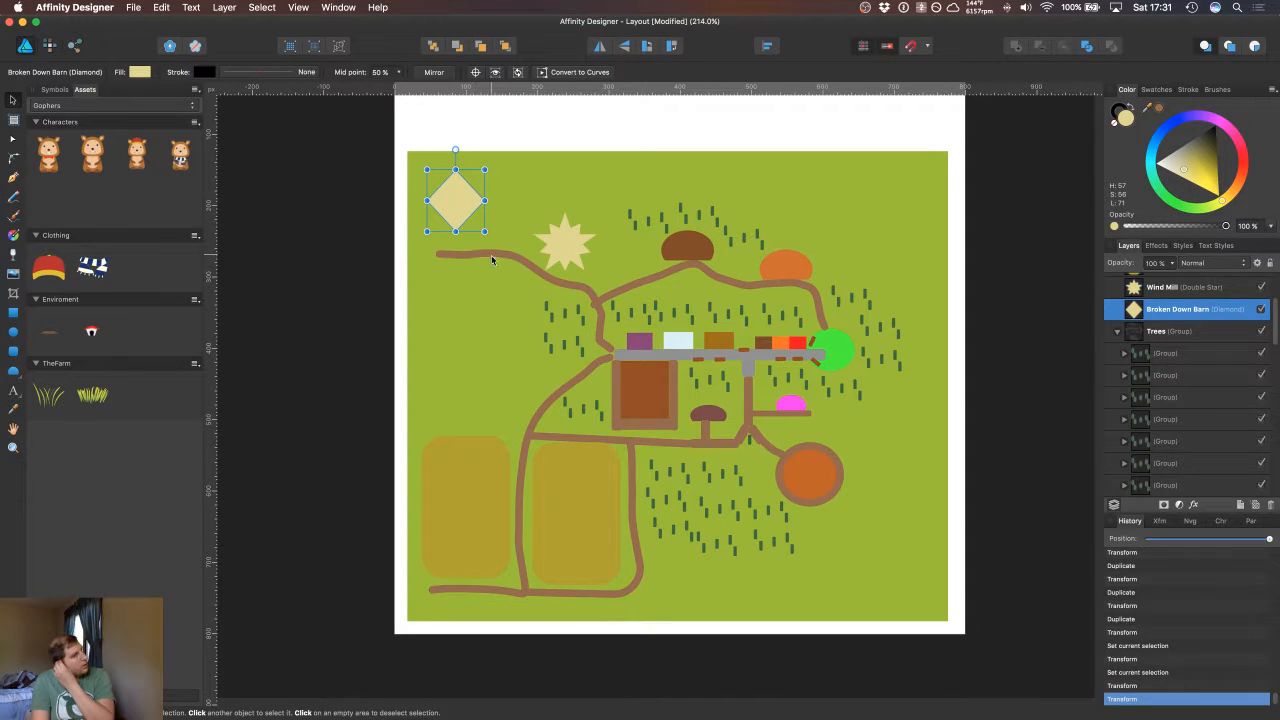
click(489, 258)
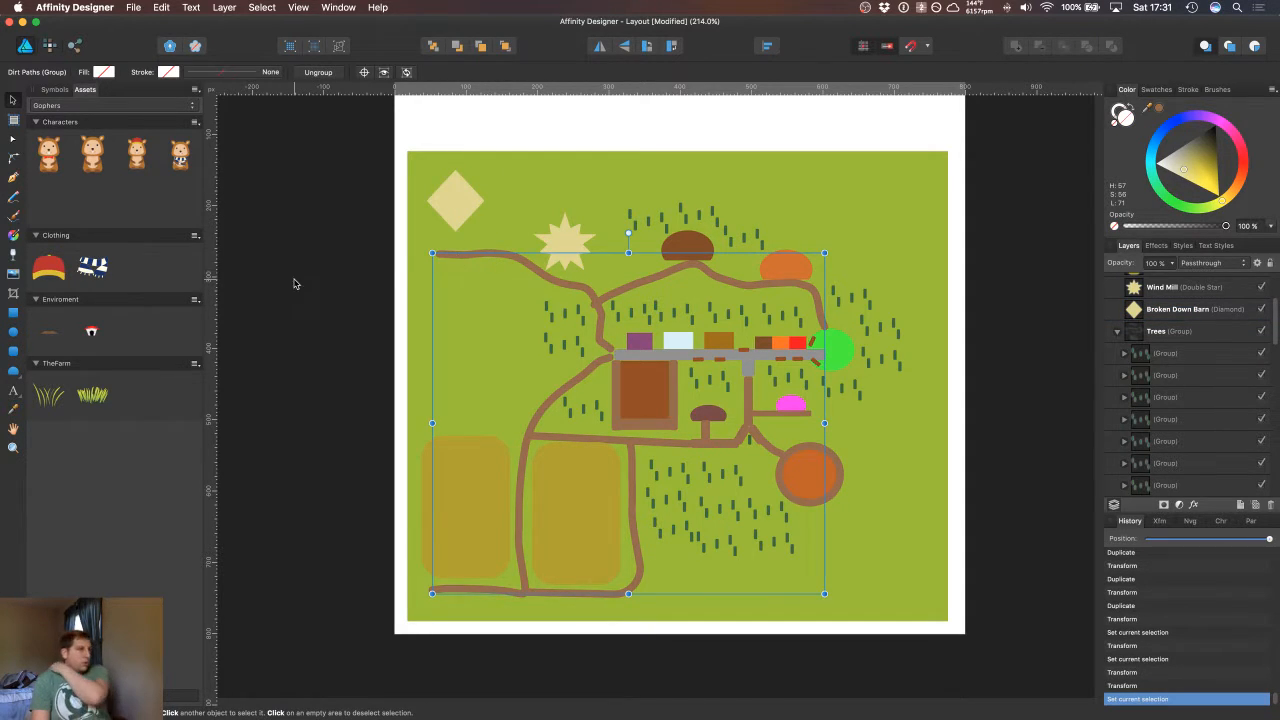
click(1118, 331)
scroll(1190, 360, up, 3)
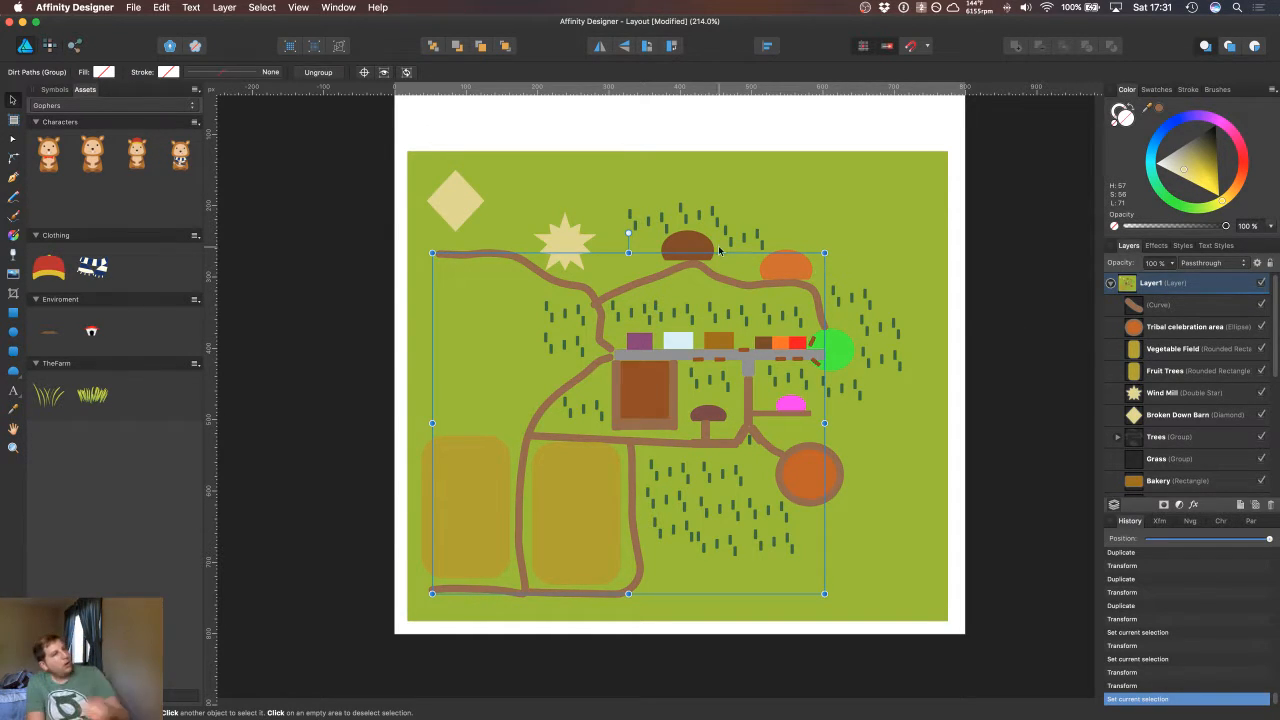
click(655, 231)
Step: Expand the Trees group and duplicate its topmost tree group into the gap between the Wind Mill and the brown house
scroll(1200, 368, down, 2)
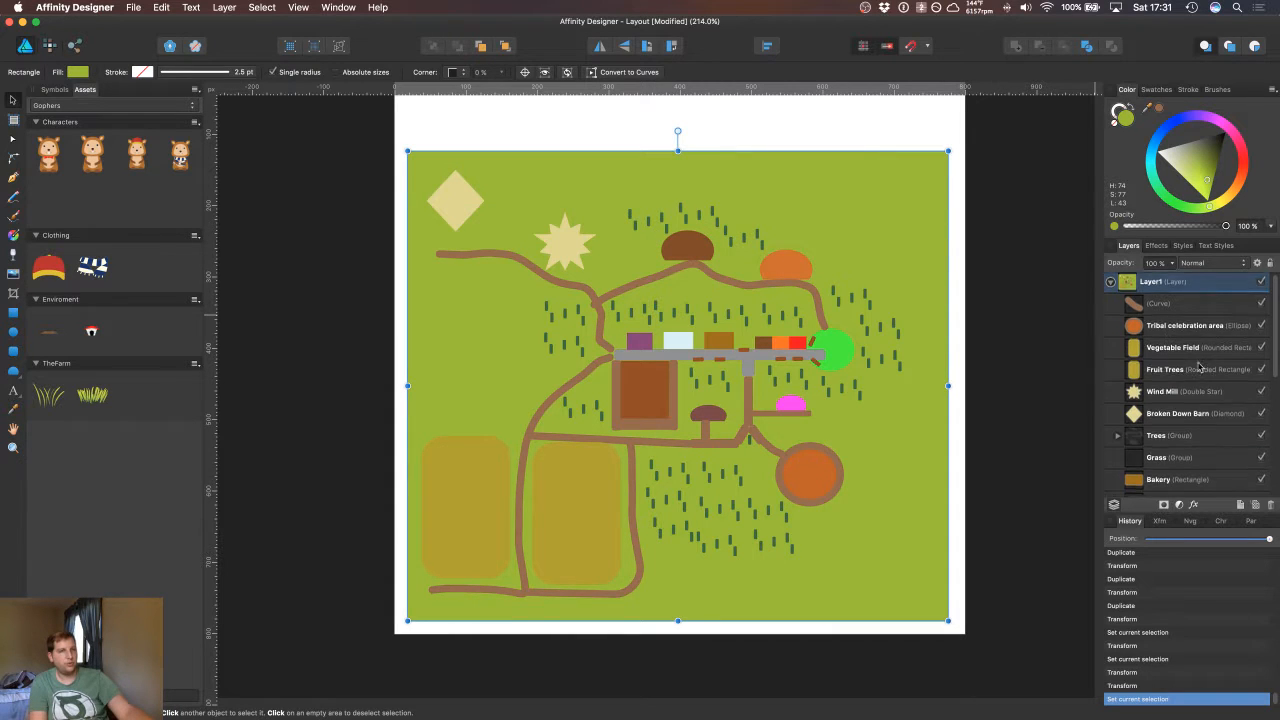
scroll(1200, 368, down, 2)
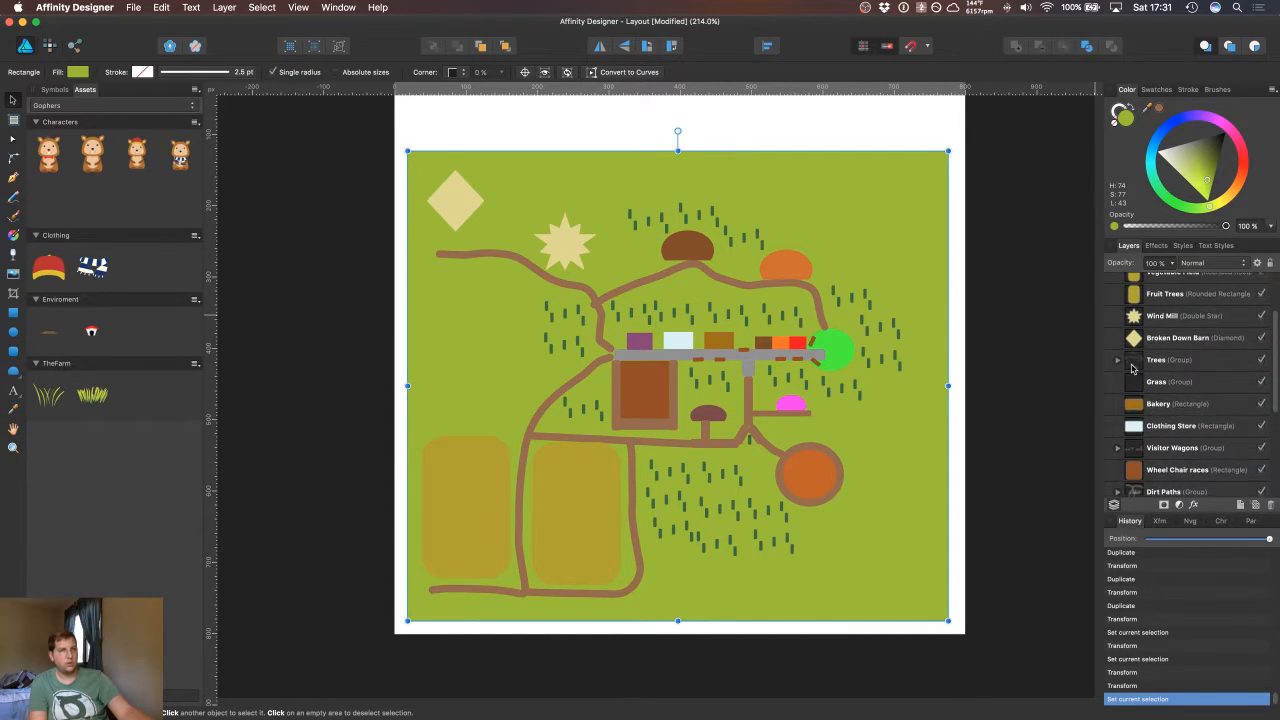
click(1123, 364)
click(1120, 361)
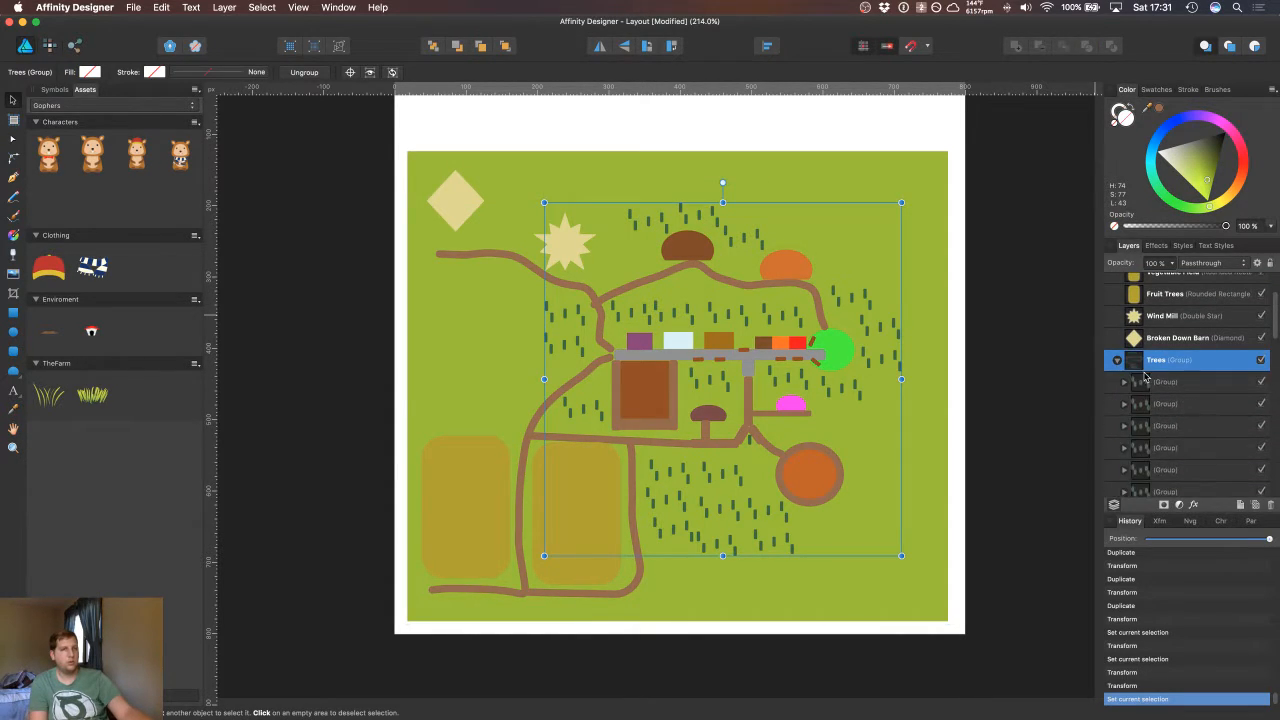
click(1148, 381)
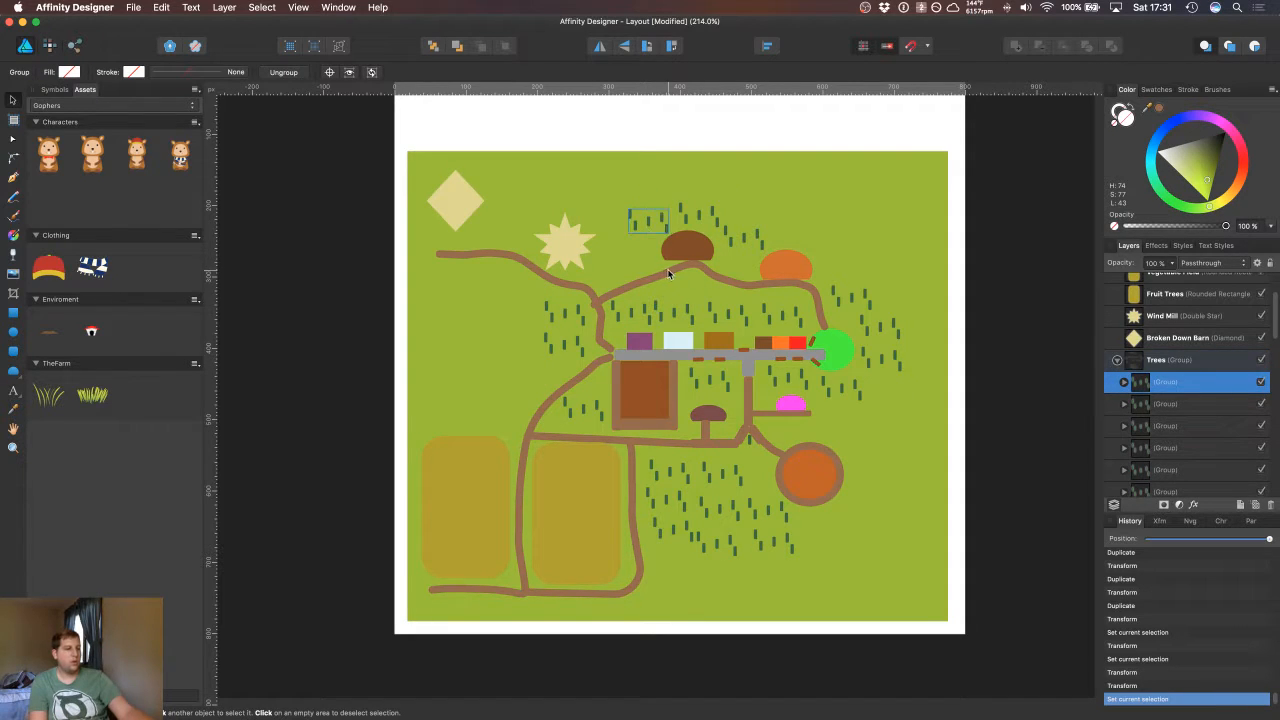
key(super+j)
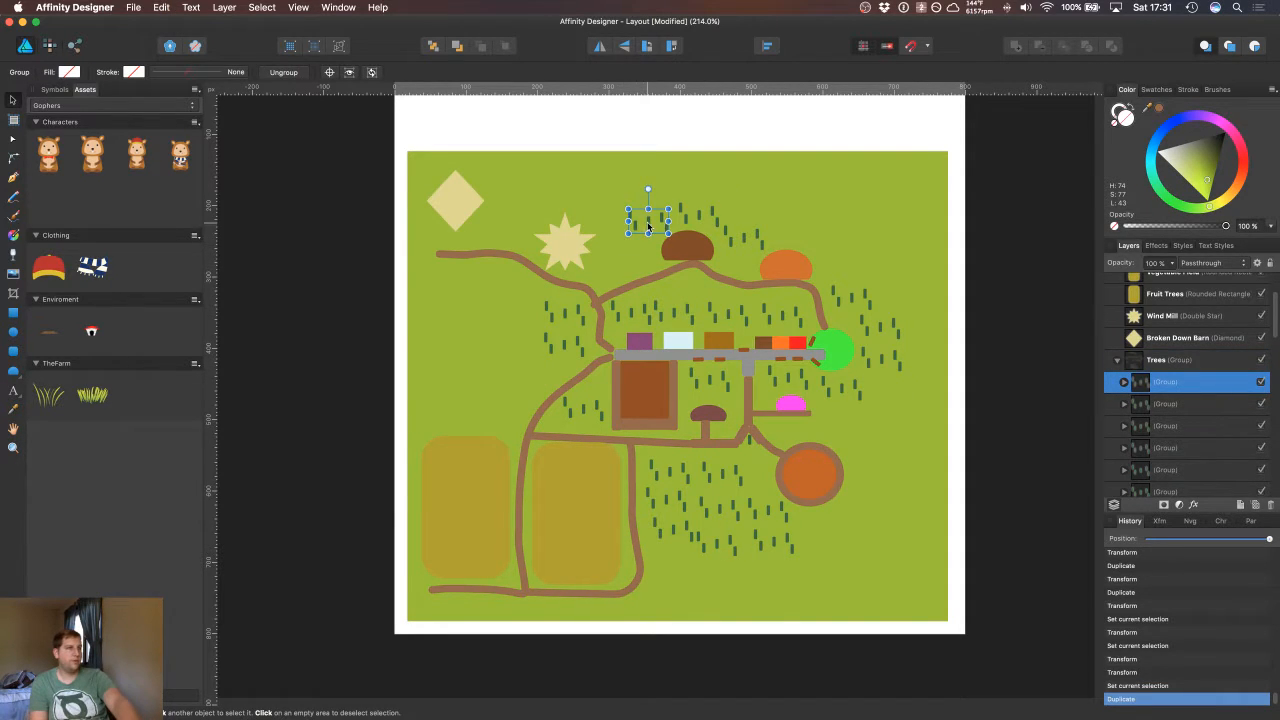
drag(640, 242, 623, 254)
click(602, 214)
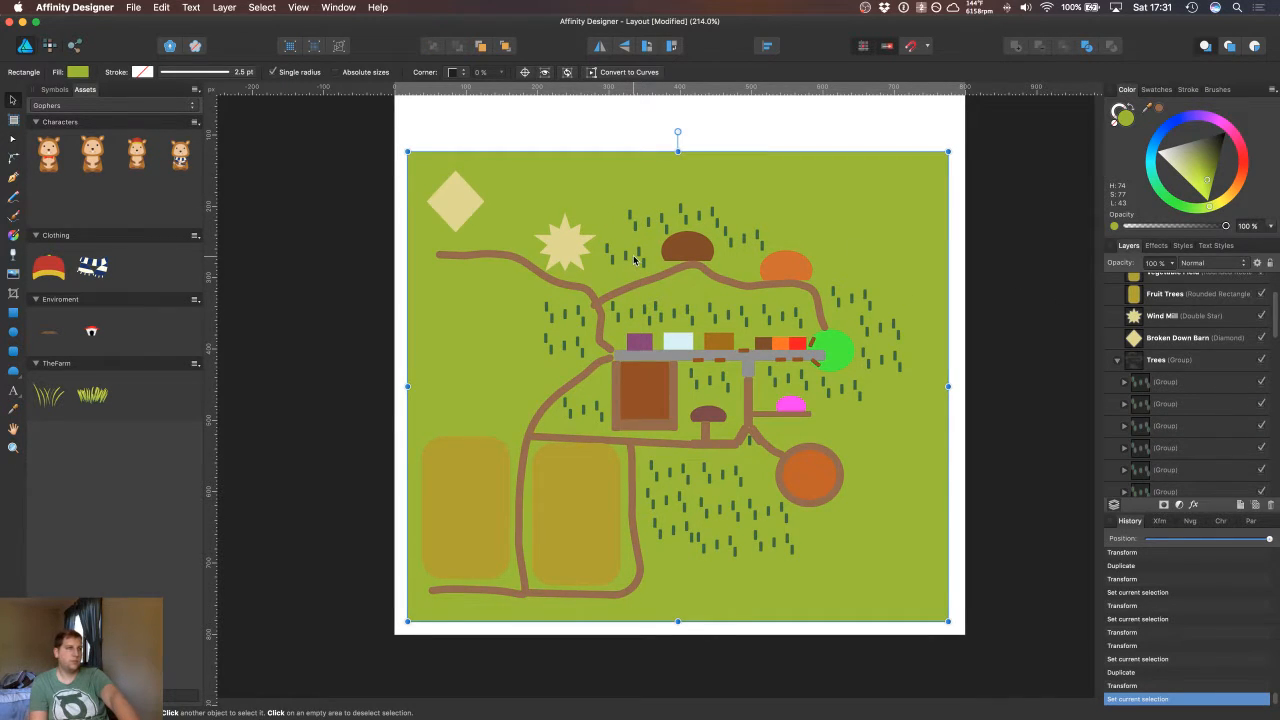
Step: Duplicate the topmost tree group into the gap between the Broken Down Barn and the Wind Mill
click(1177, 375)
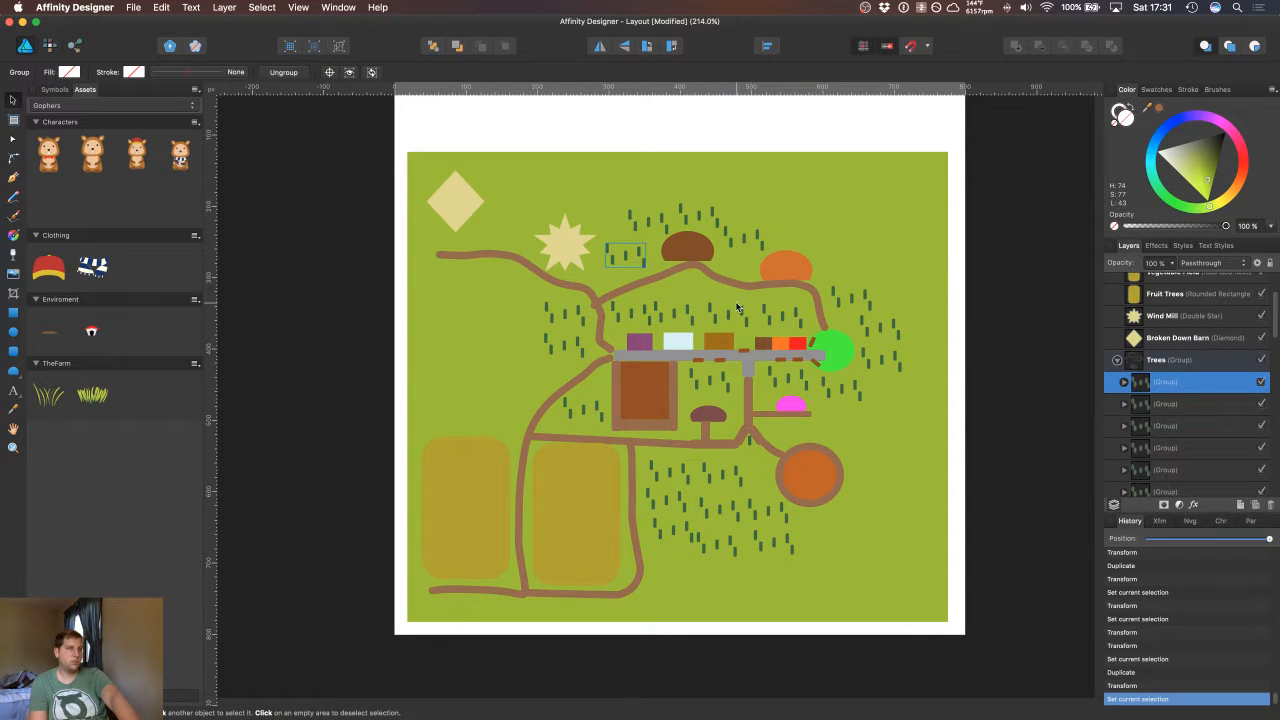
key(super+j)
drag(631, 259, 509, 228)
Step: Duplicate the tree group across the empty area south of the northwestern dirt path
key(super+j)
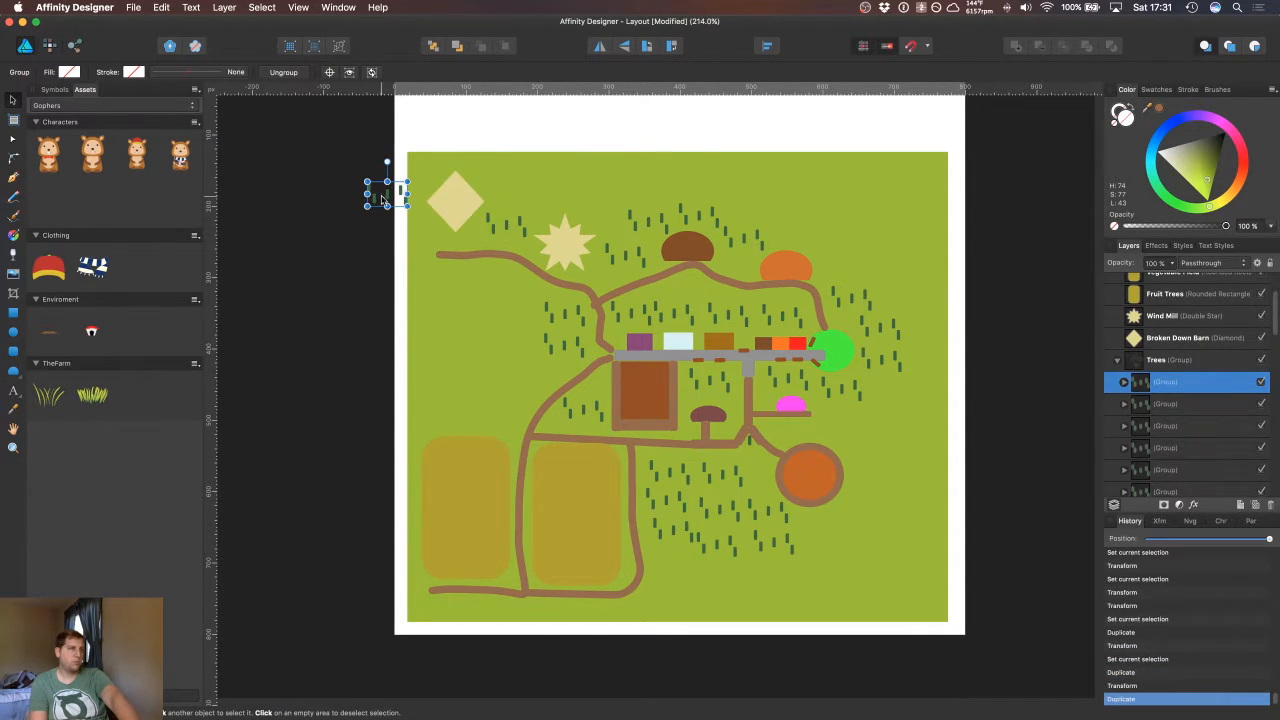
drag(383, 200, 504, 291)
key(super+j)
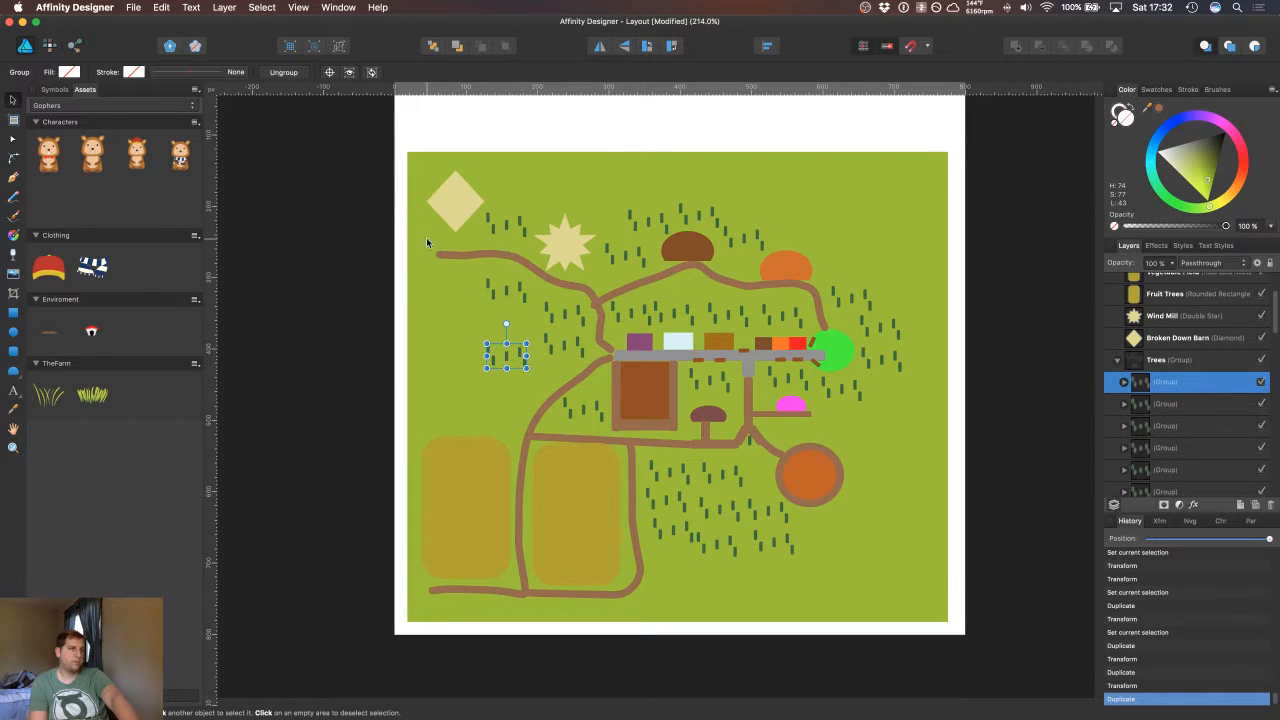
drag(506, 336, 449, 281)
key(super+j)
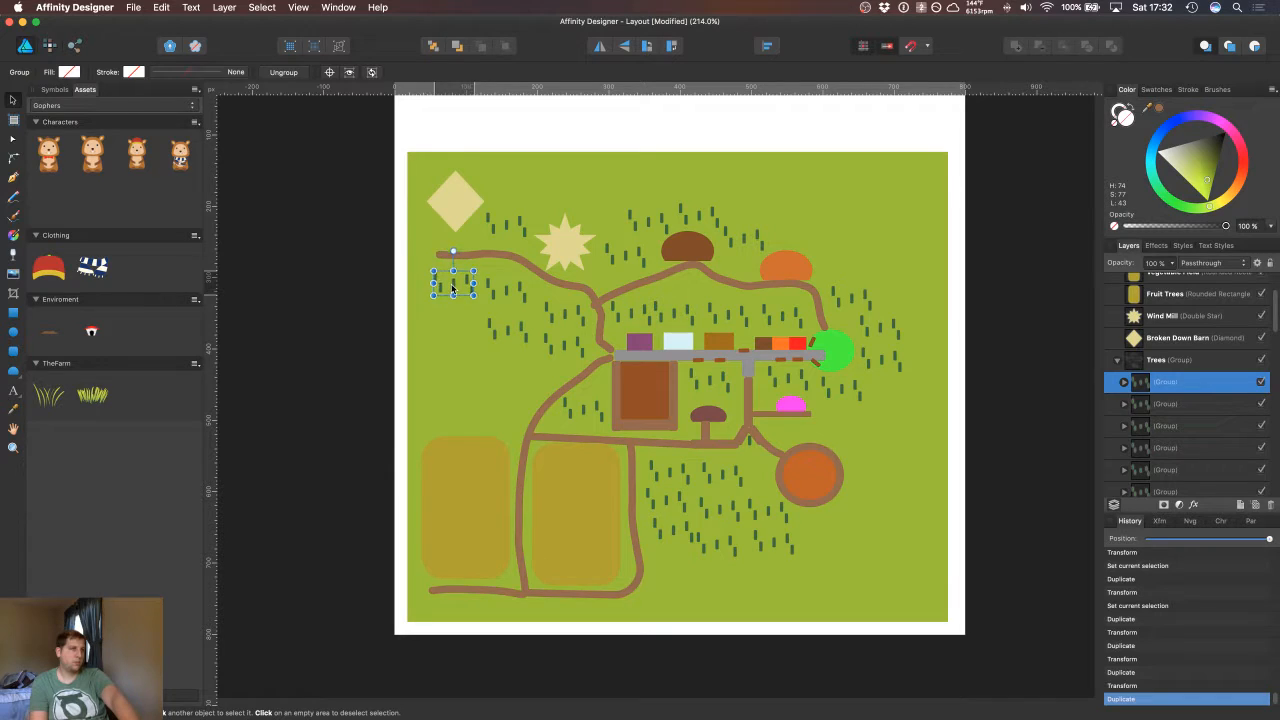
Step: Duplicate the tree group beside the Broken Down Barn's upper edge and in a row north of the Wind Mill
key(super+j)
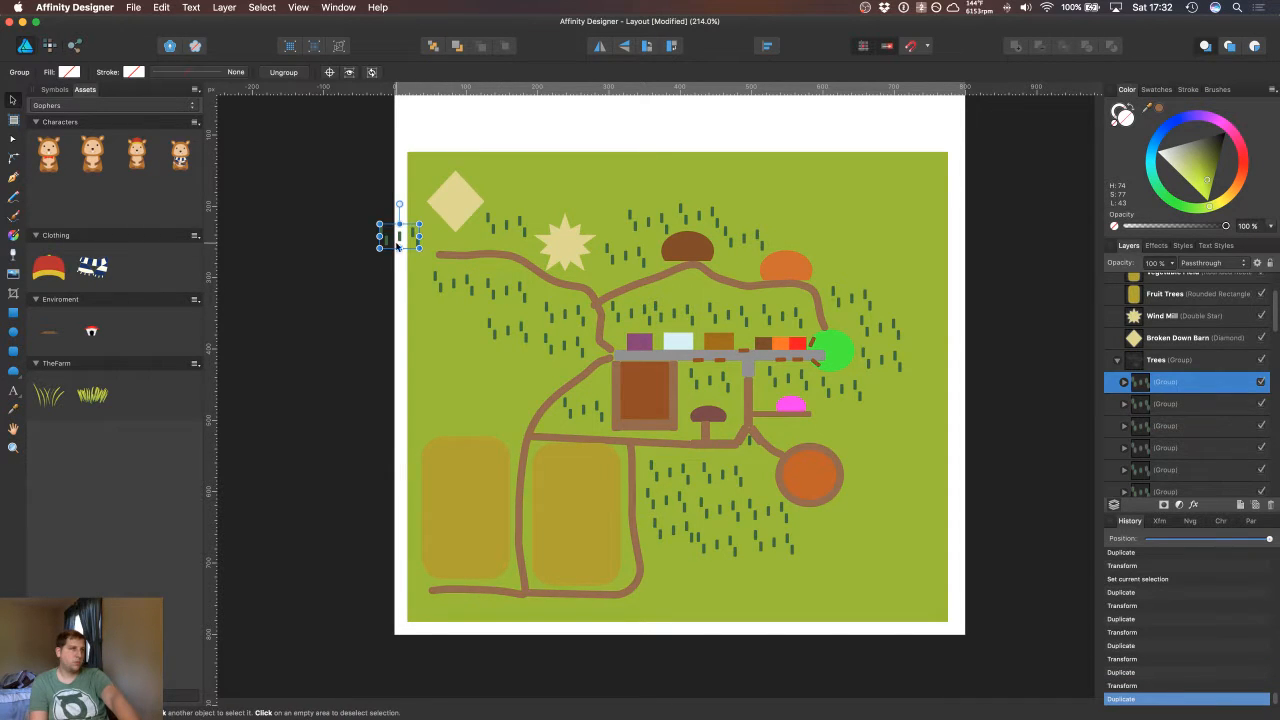
drag(397, 242, 510, 187)
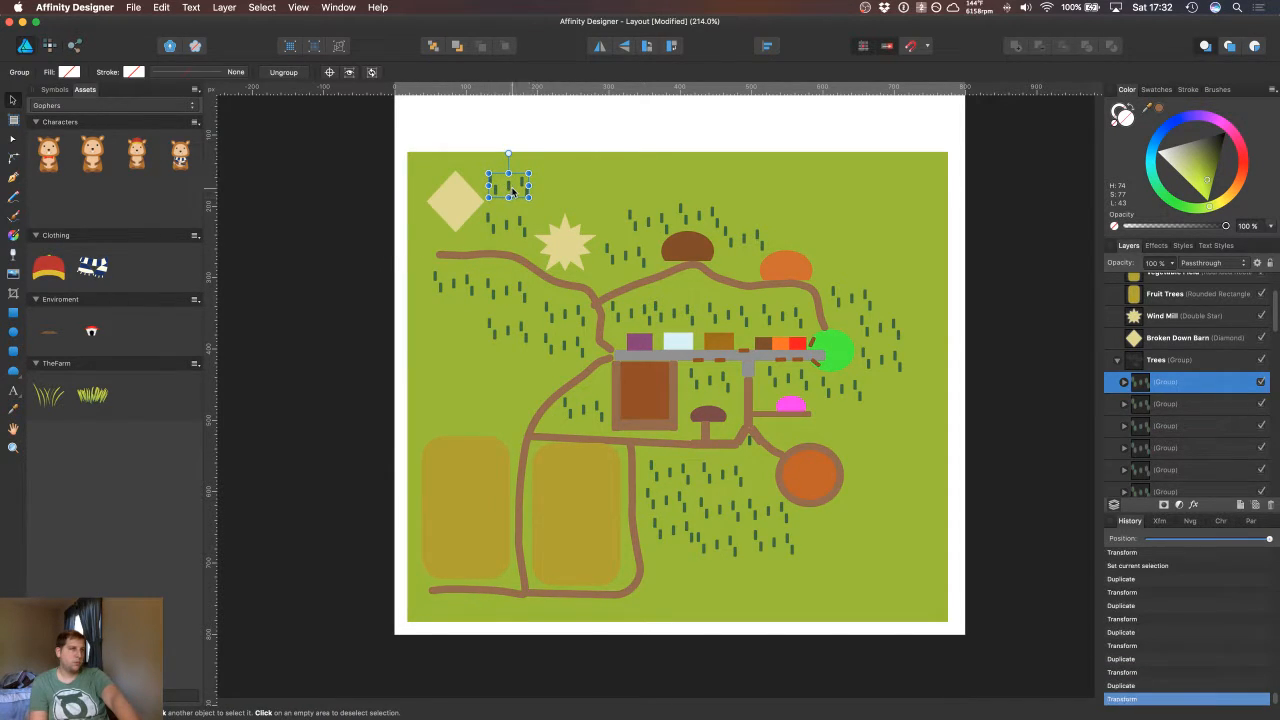
key(super+j)
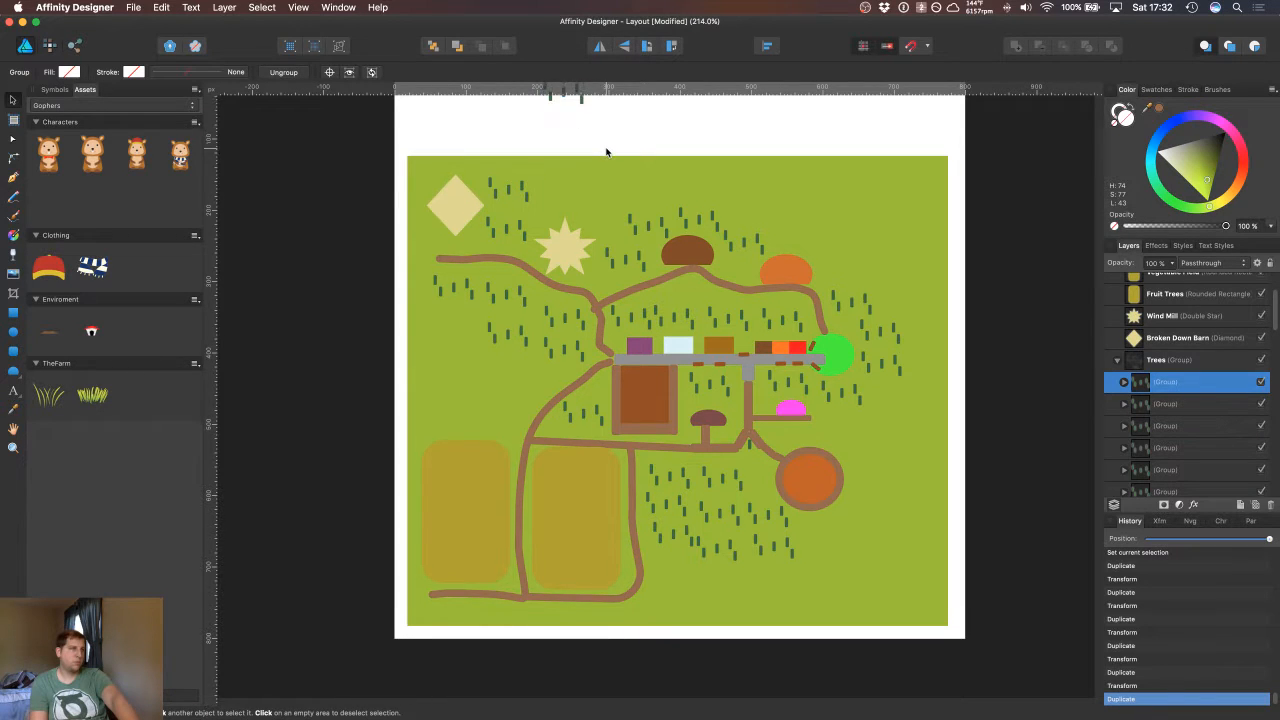
scroll(555, 160, up, 3)
drag(574, 169, 620, 279)
key(super+j)
click(784, 263)
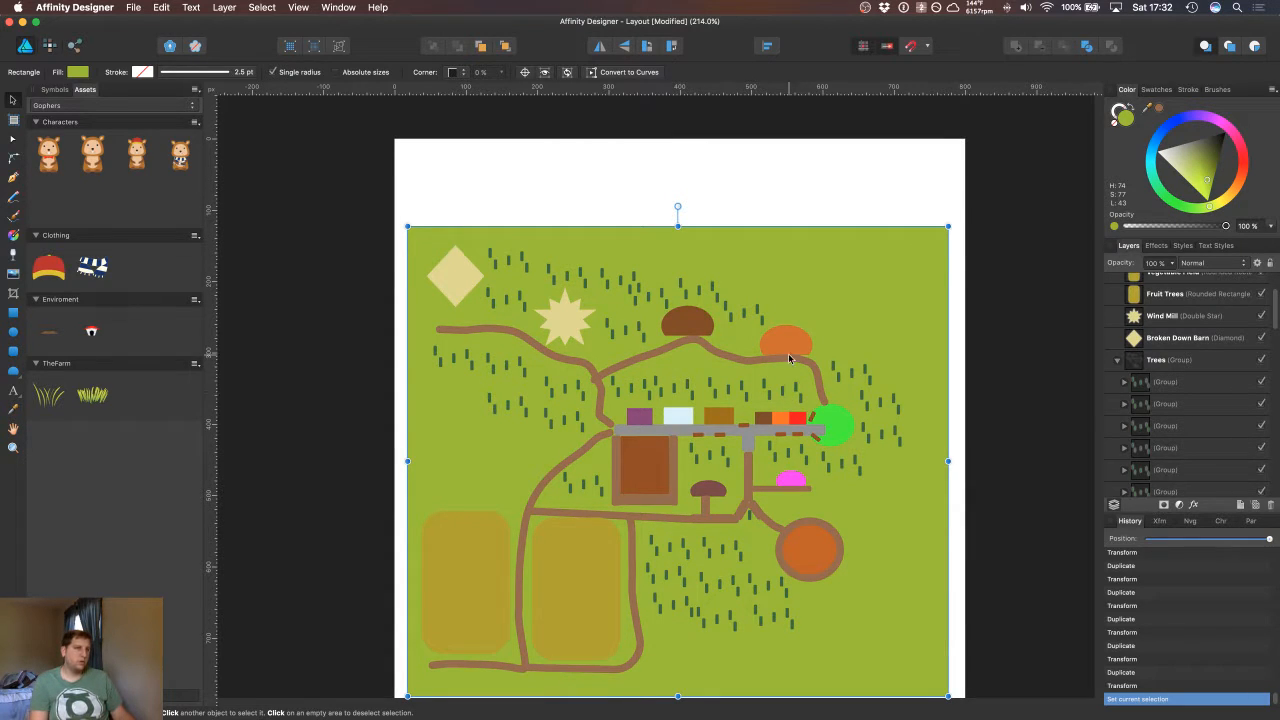
Step: Collapse the Trees group in the layer stack
scroll(785, 396, down, 3)
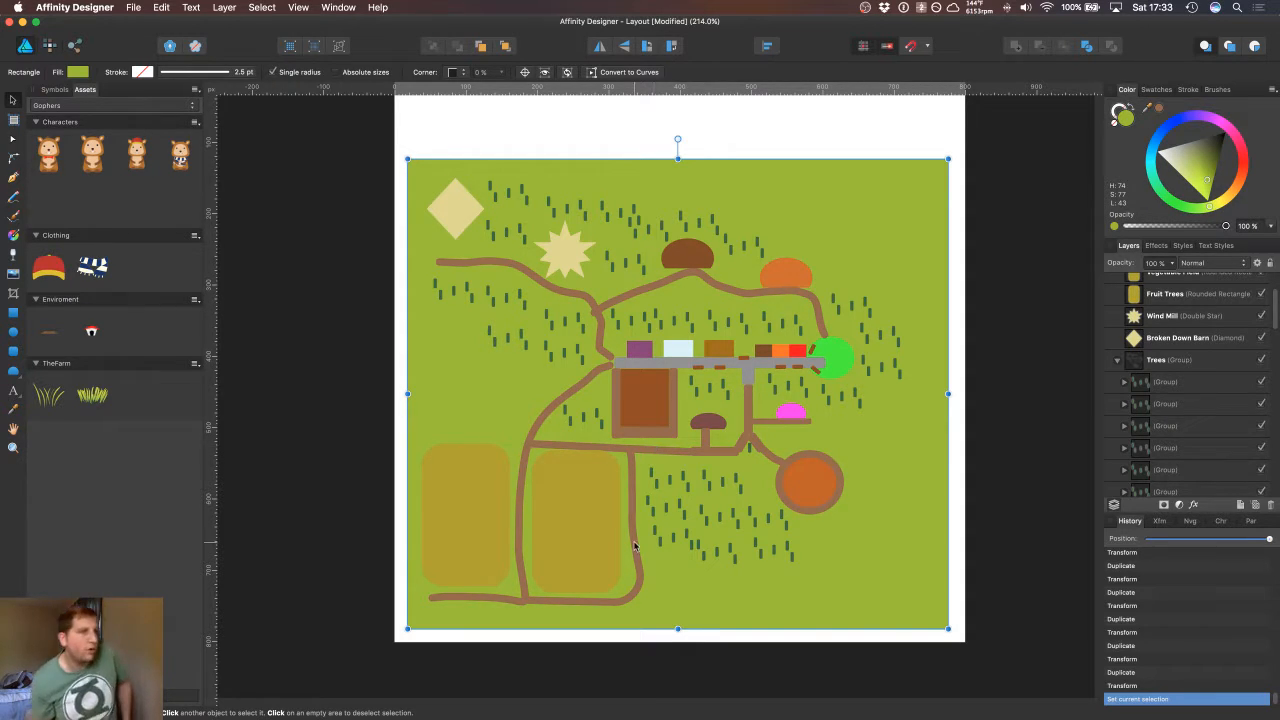
scroll(633, 545, up, 3)
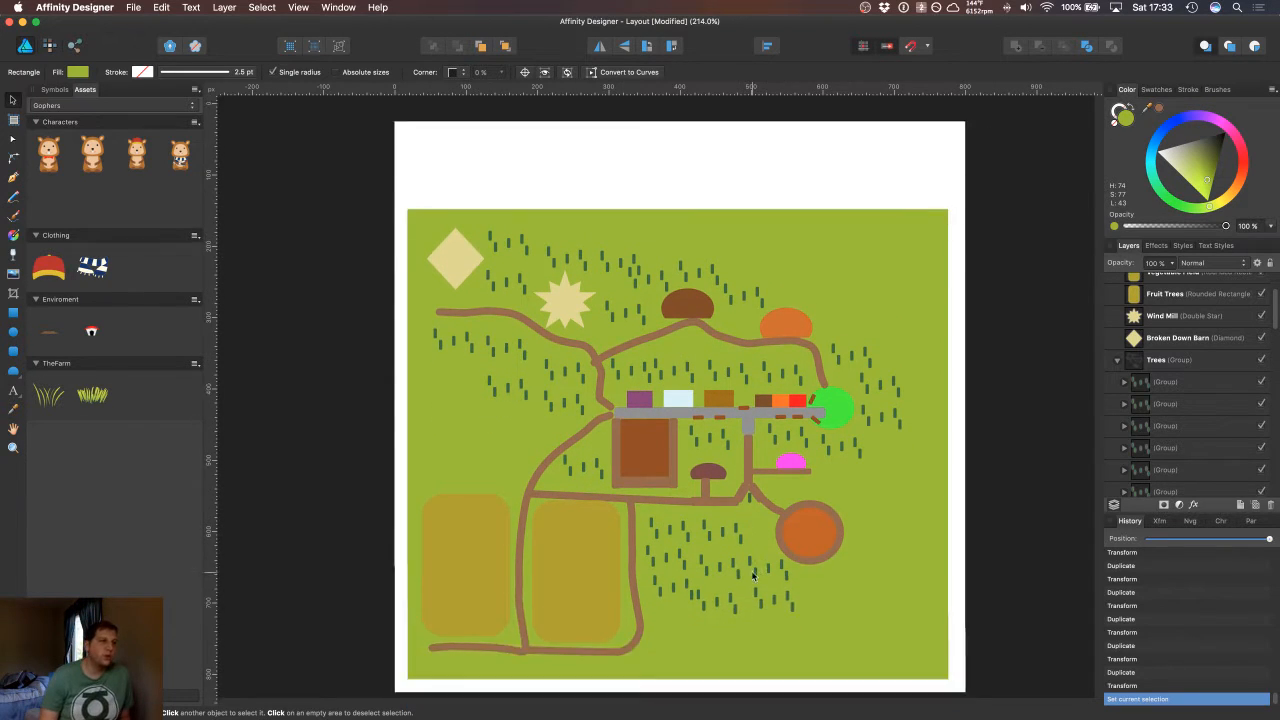
scroll(753, 575, down, 2)
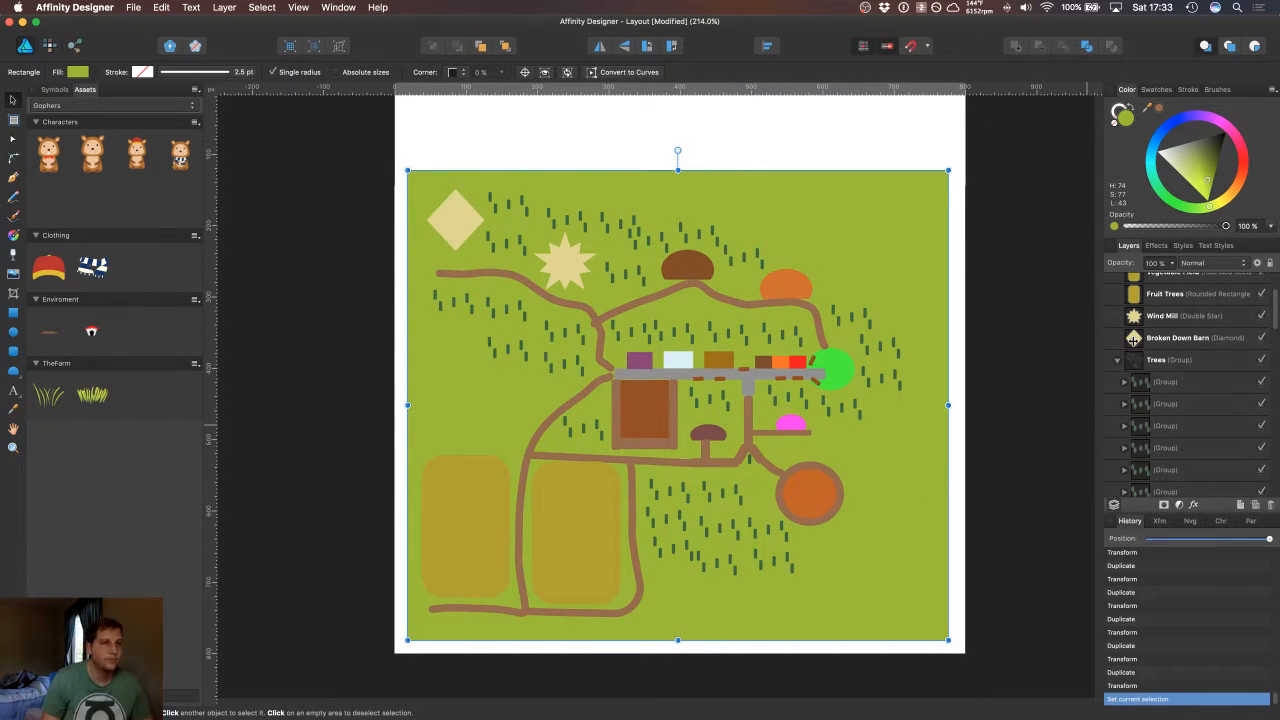
click(1117, 359)
scroll(1157, 366, up, 3)
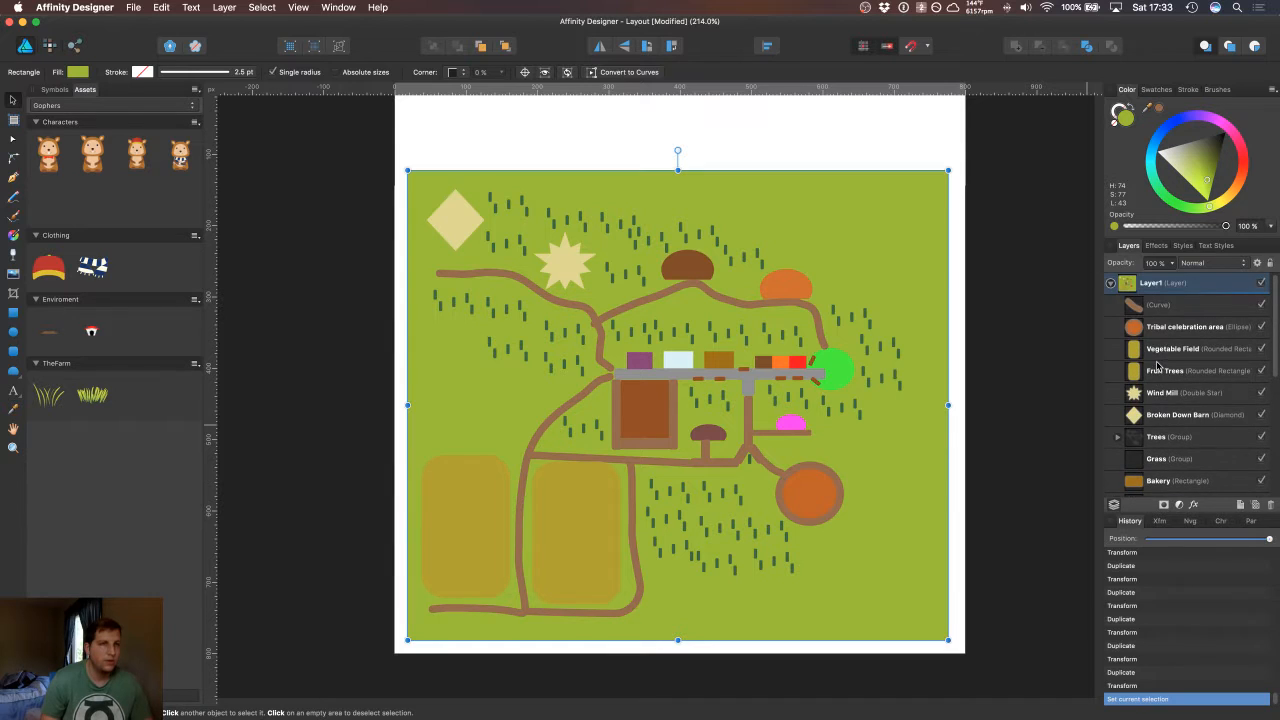
Step: Try to move the loose brown curve layer down the stack, and undo its move into the Grass group
click(1157, 306)
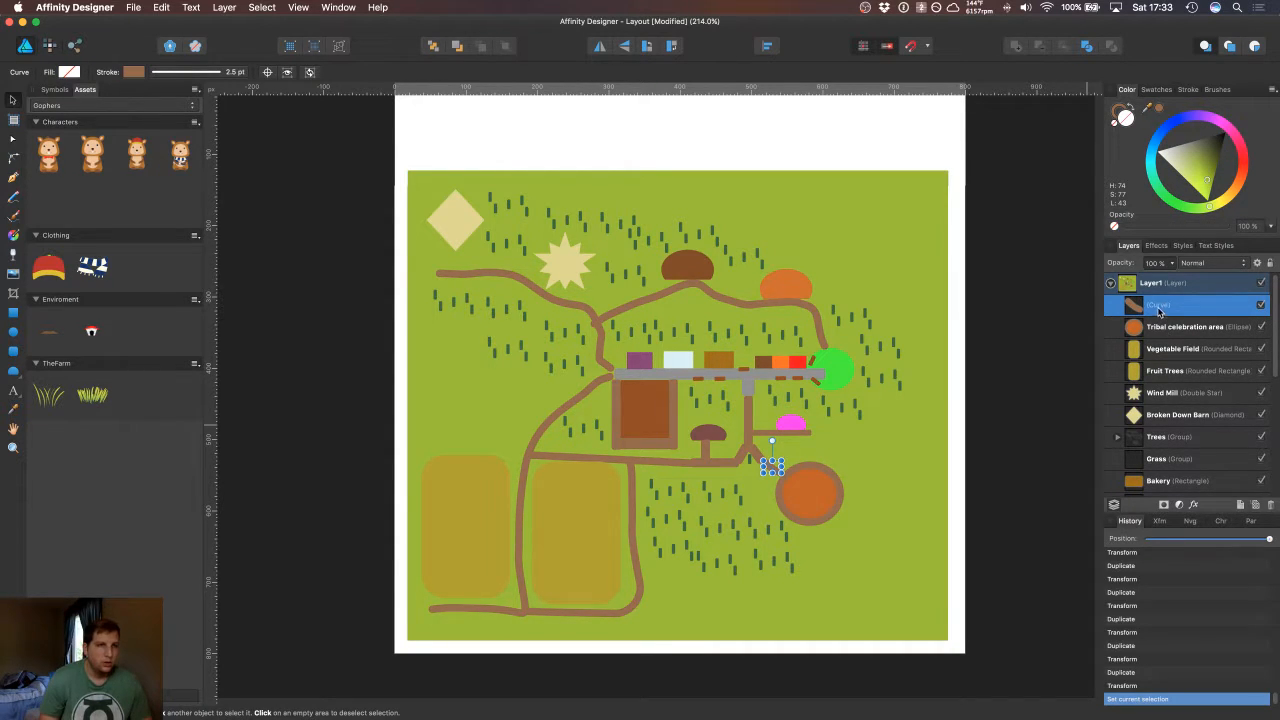
click(1190, 347)
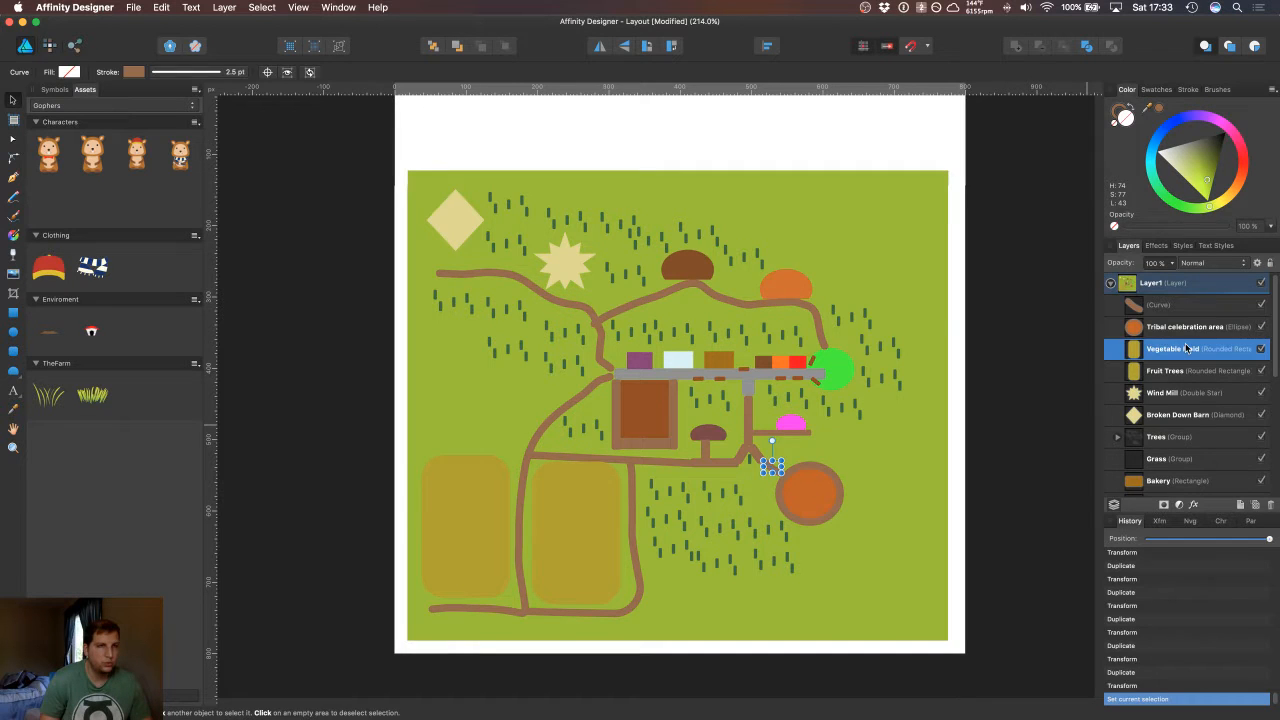
click(1155, 307)
drag(1182, 481, 1181, 481)
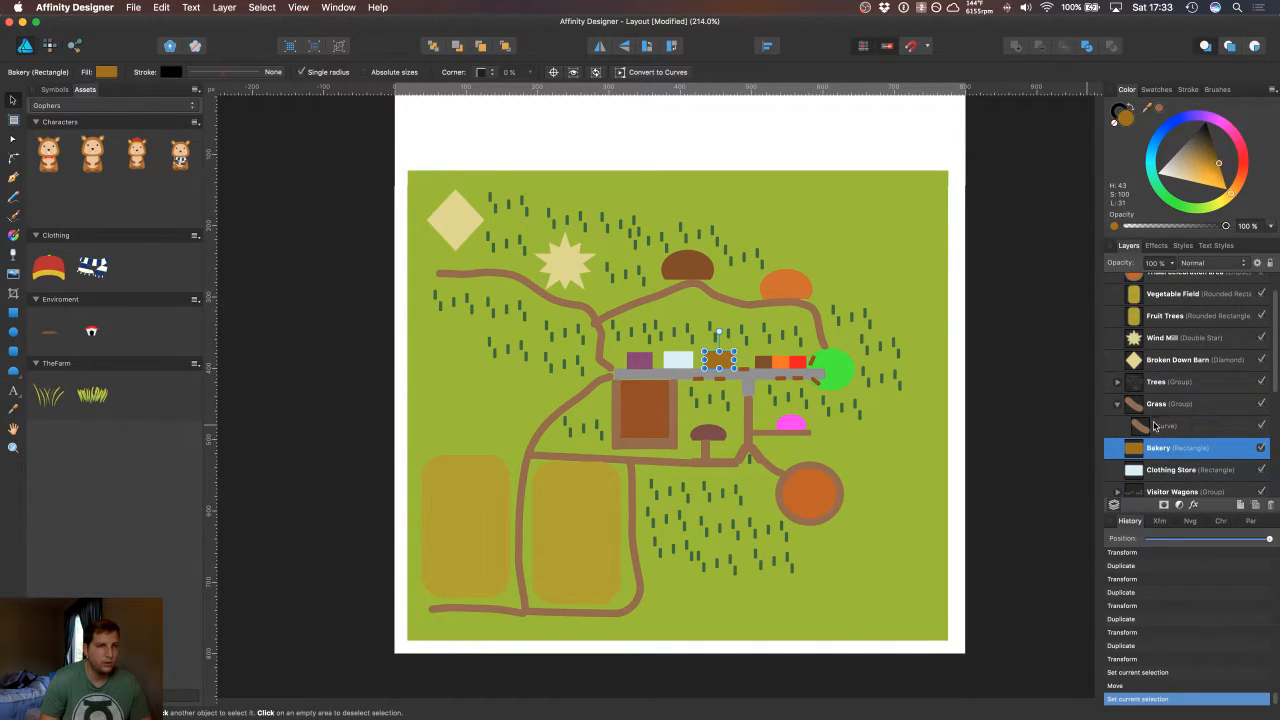
click(1155, 425)
key(super+z)
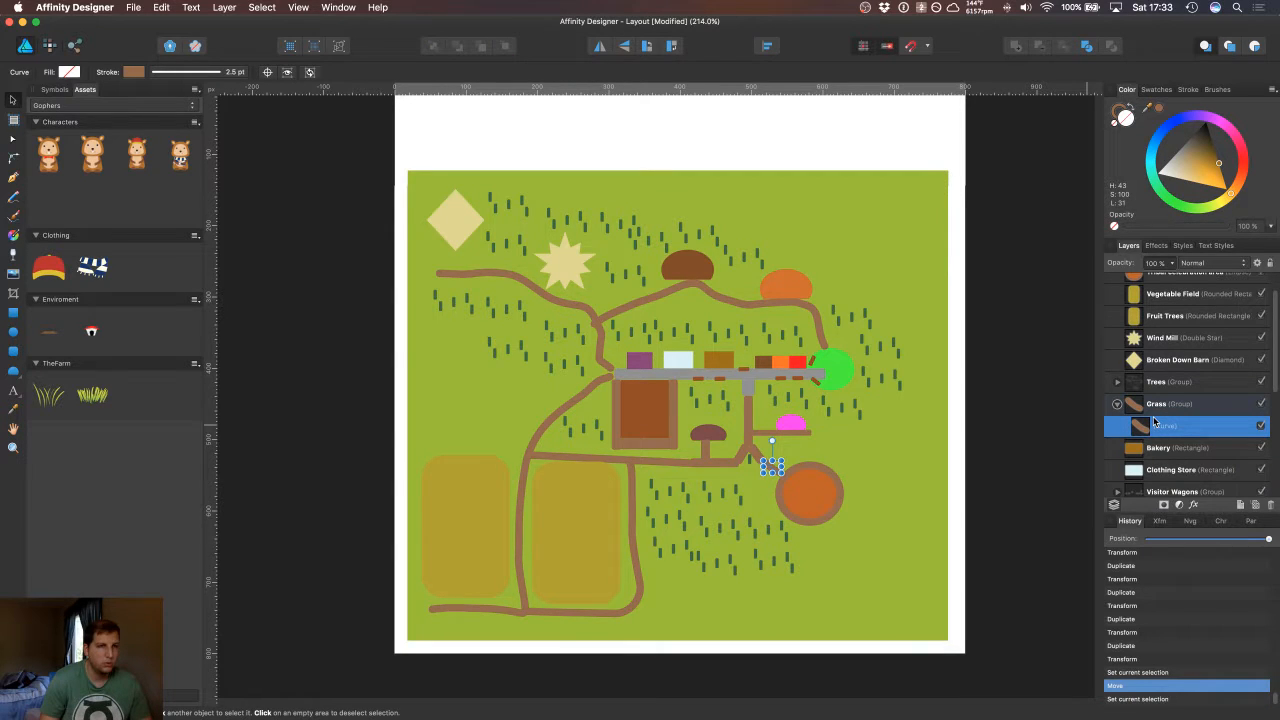
key(super+z)
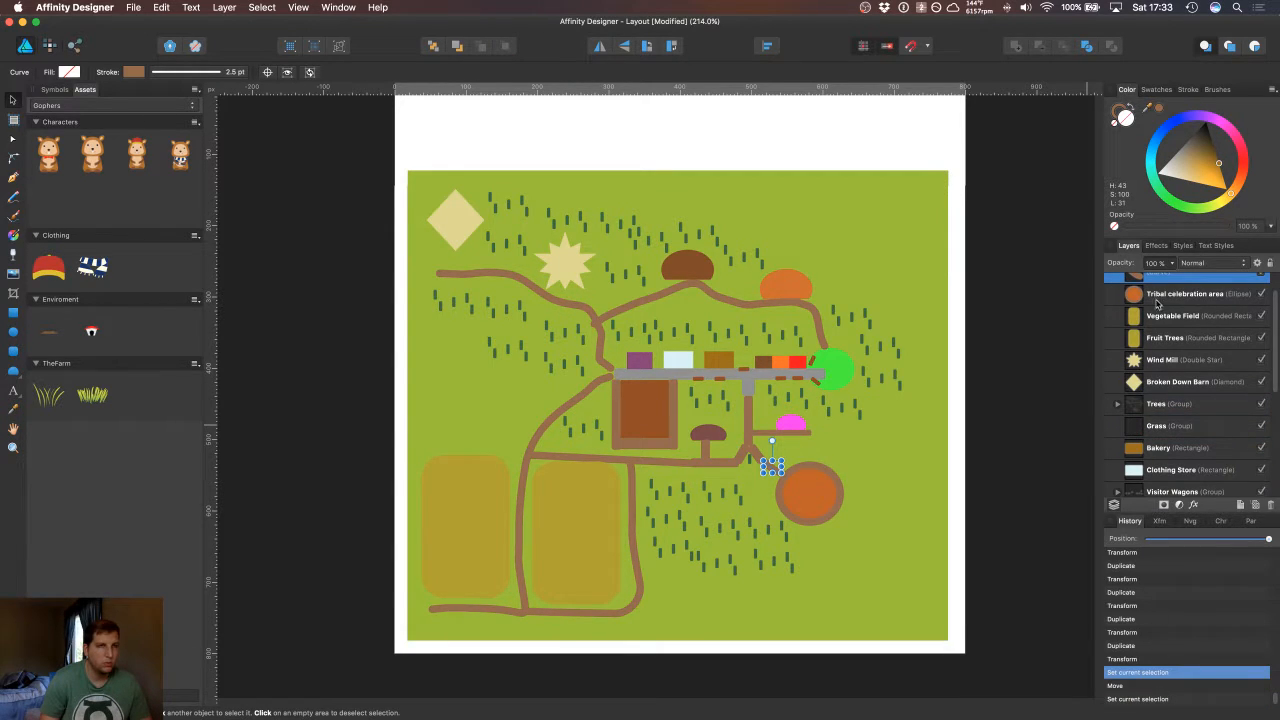
Step: Move the loose brown curve from the top of the layer stack into the Dirt Paths group
drag(1156, 284, 1167, 368)
scroll(1180, 360, up, 4)
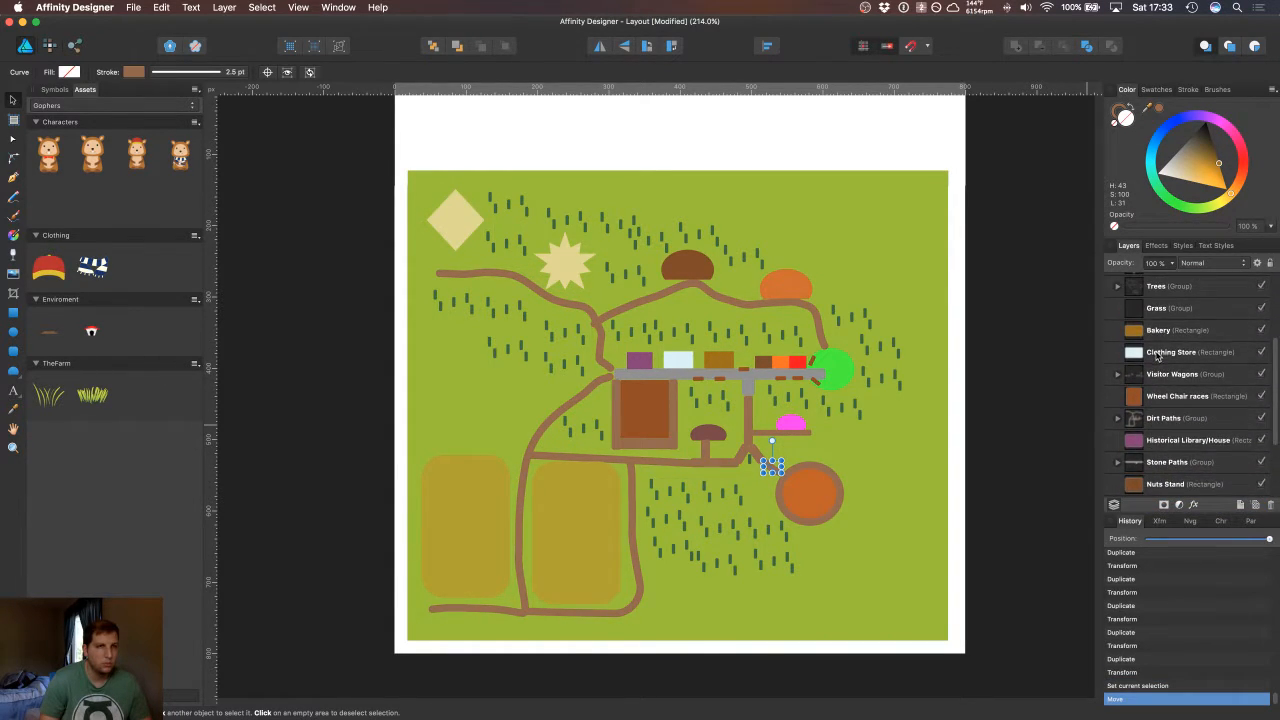
scroll(1184, 354, up, 2)
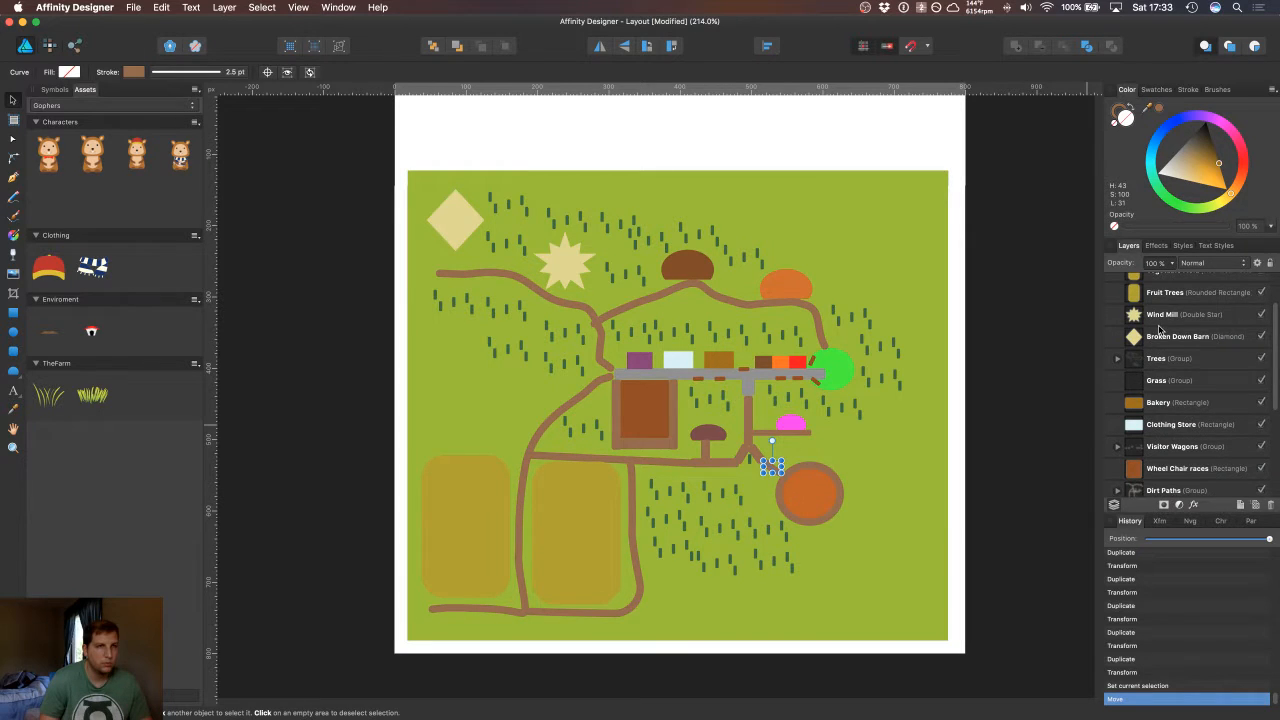
Step: Delete the empty Grass group from the layer stack
scroll(1160, 330, up, 1)
click(1168, 376)
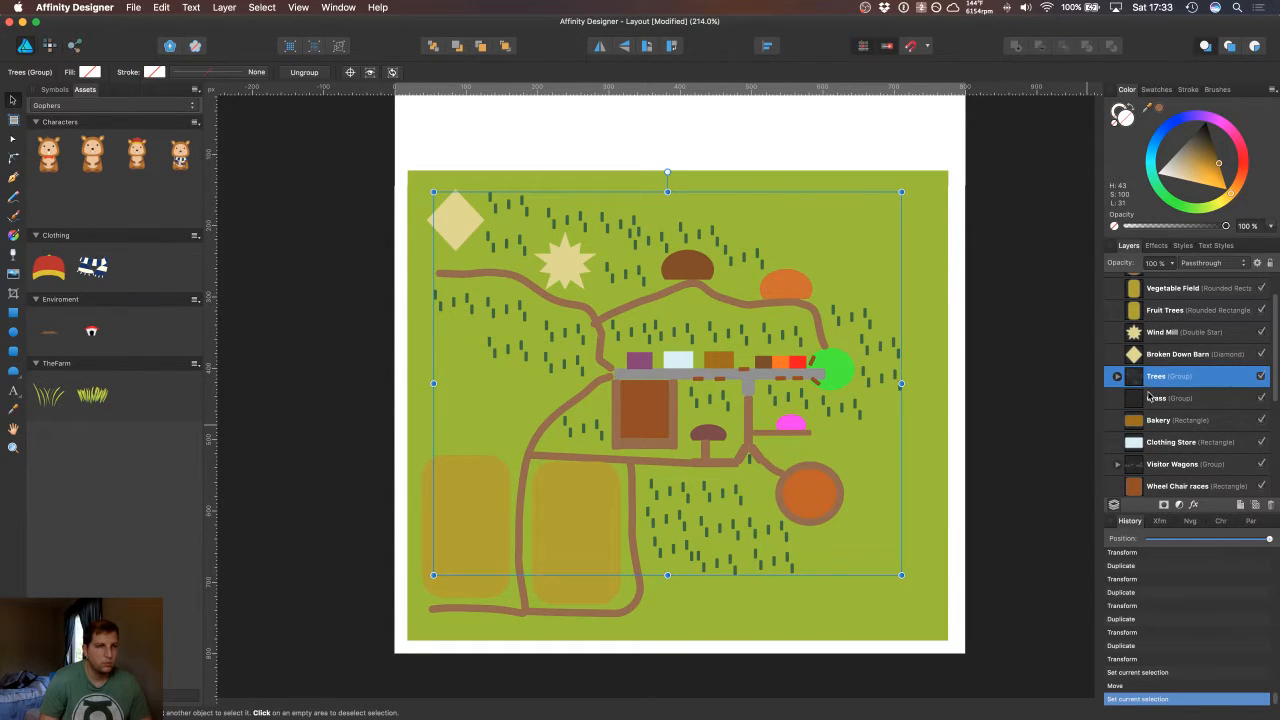
click(1150, 397)
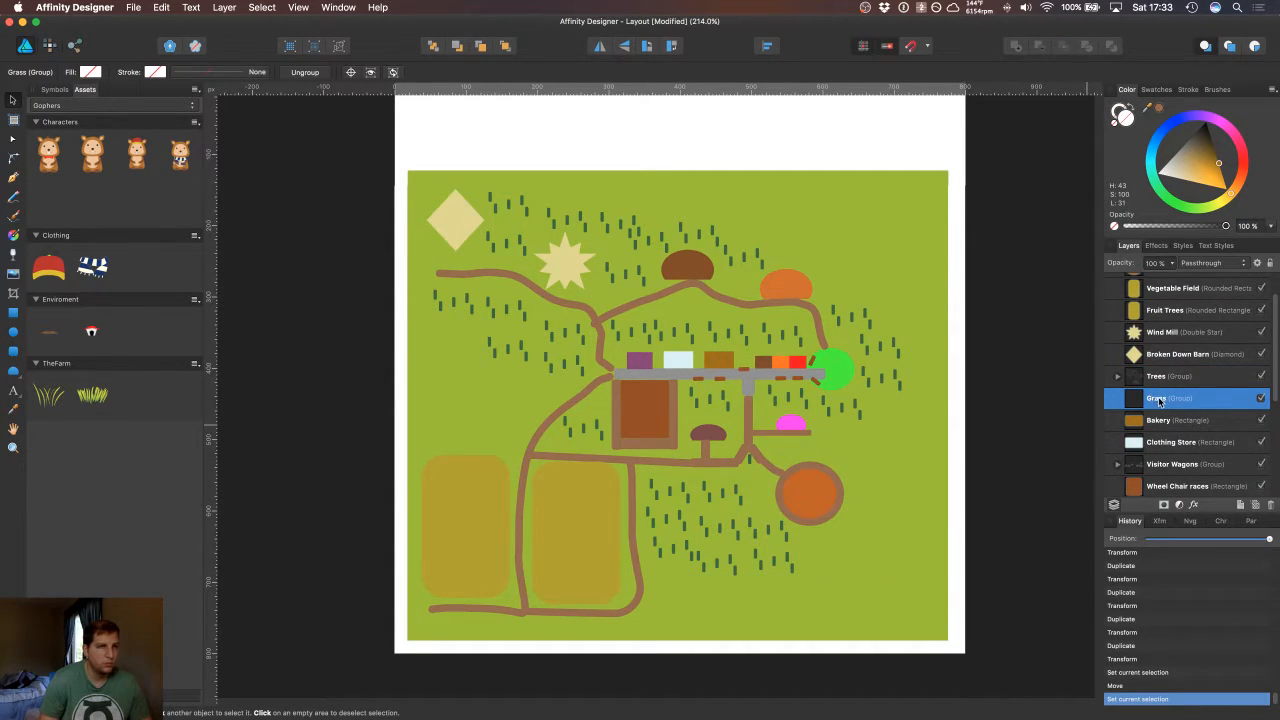
right_click(1158, 400)
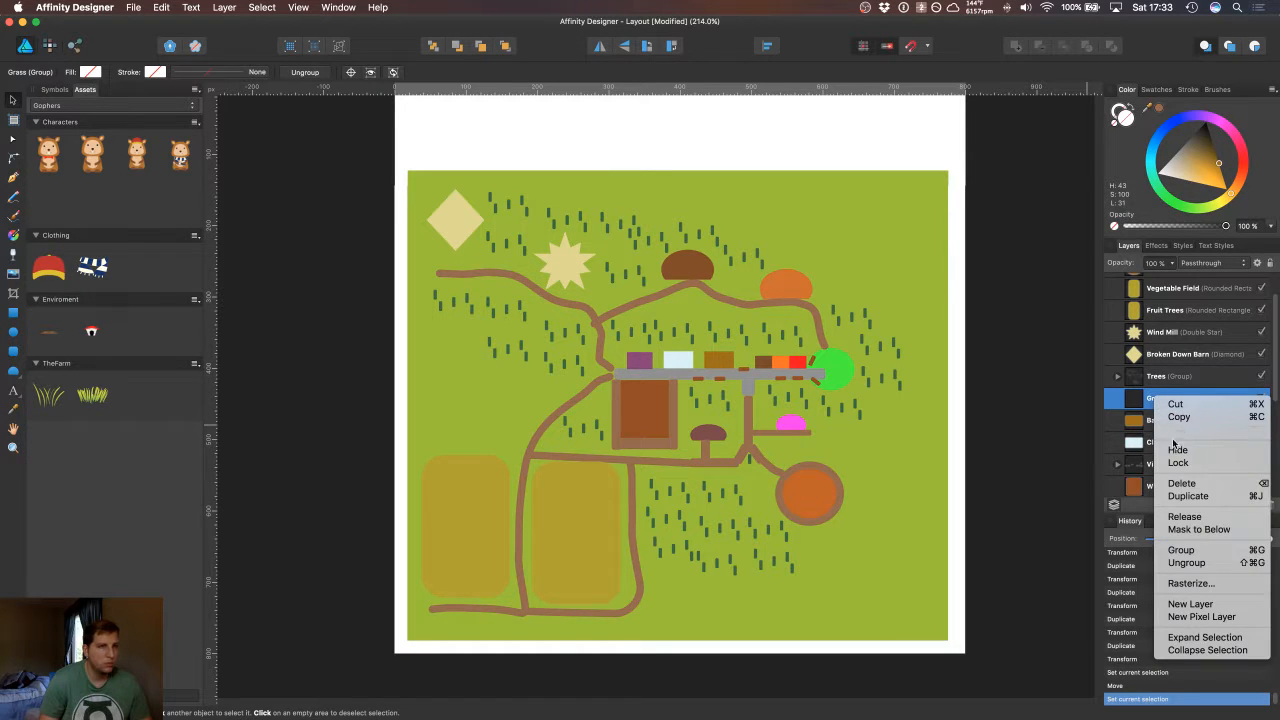
click(1187, 491)
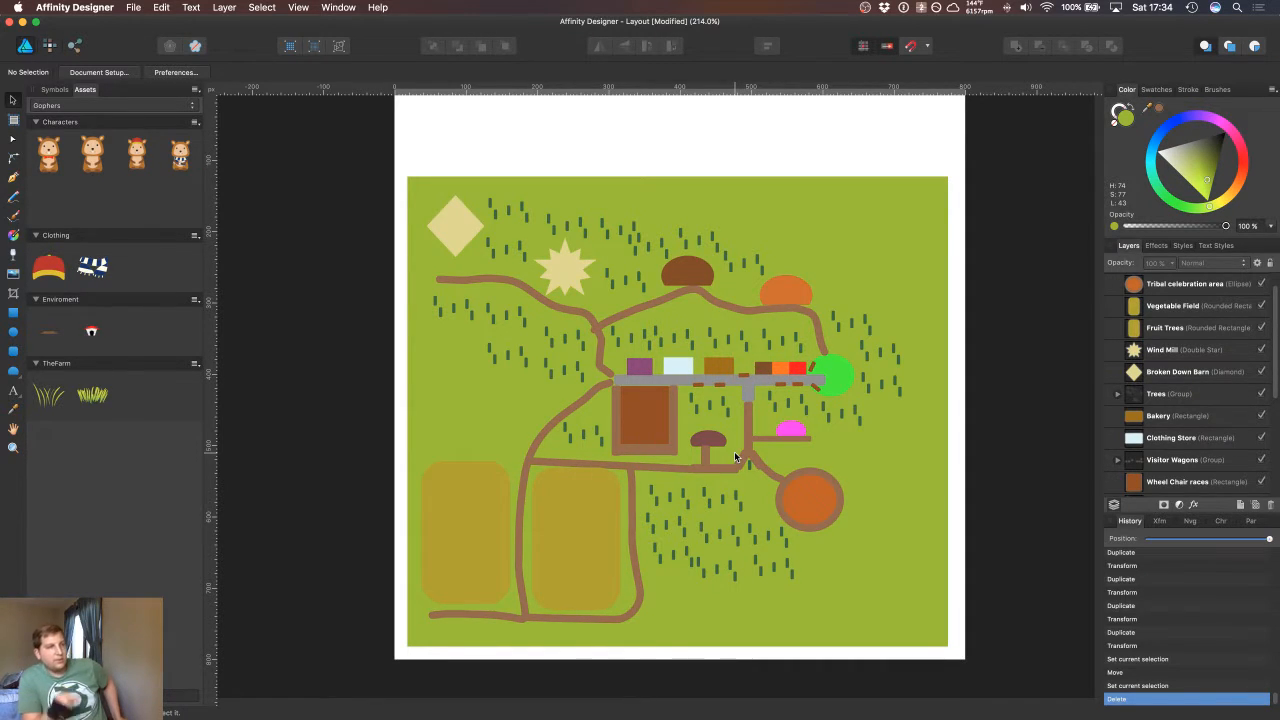
Step: Consult the Timeline of Events document in Dropbox Paper for the grandpa birthday scenes, and return to the village map
scroll(700, 445, up, 2)
scroll(670, 440, down, 5)
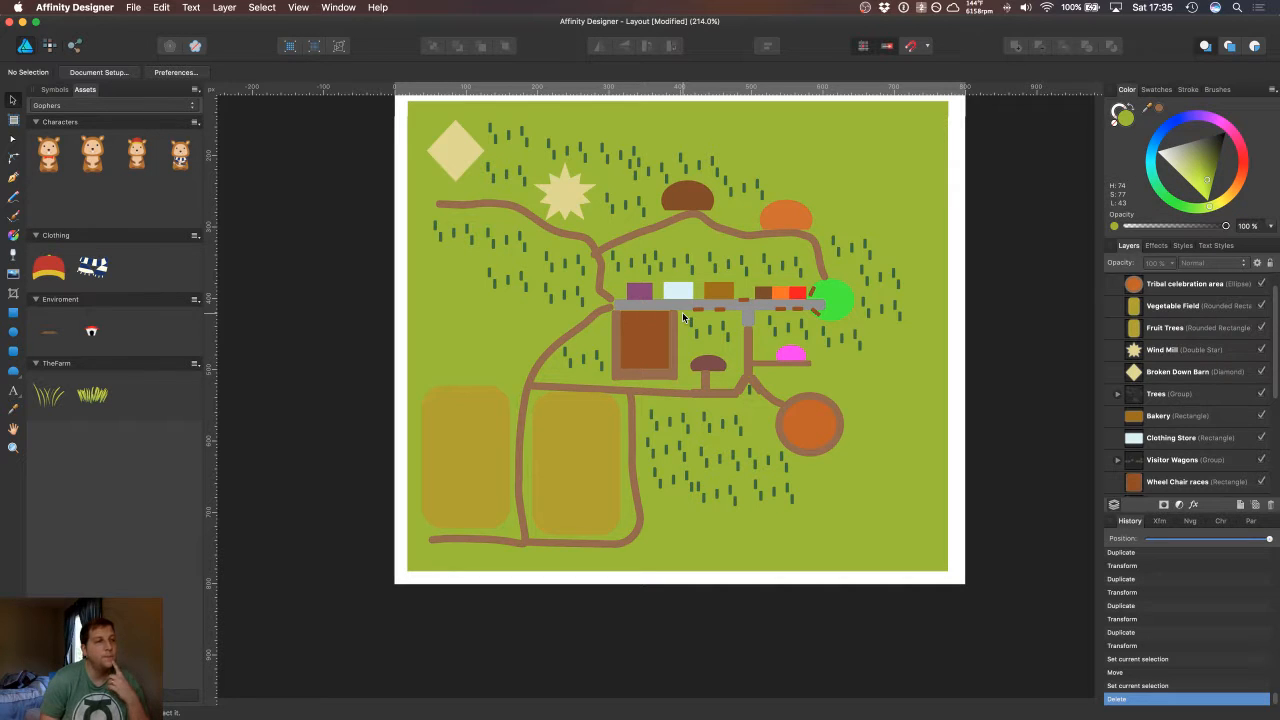
scroll(710, 333, up, 2)
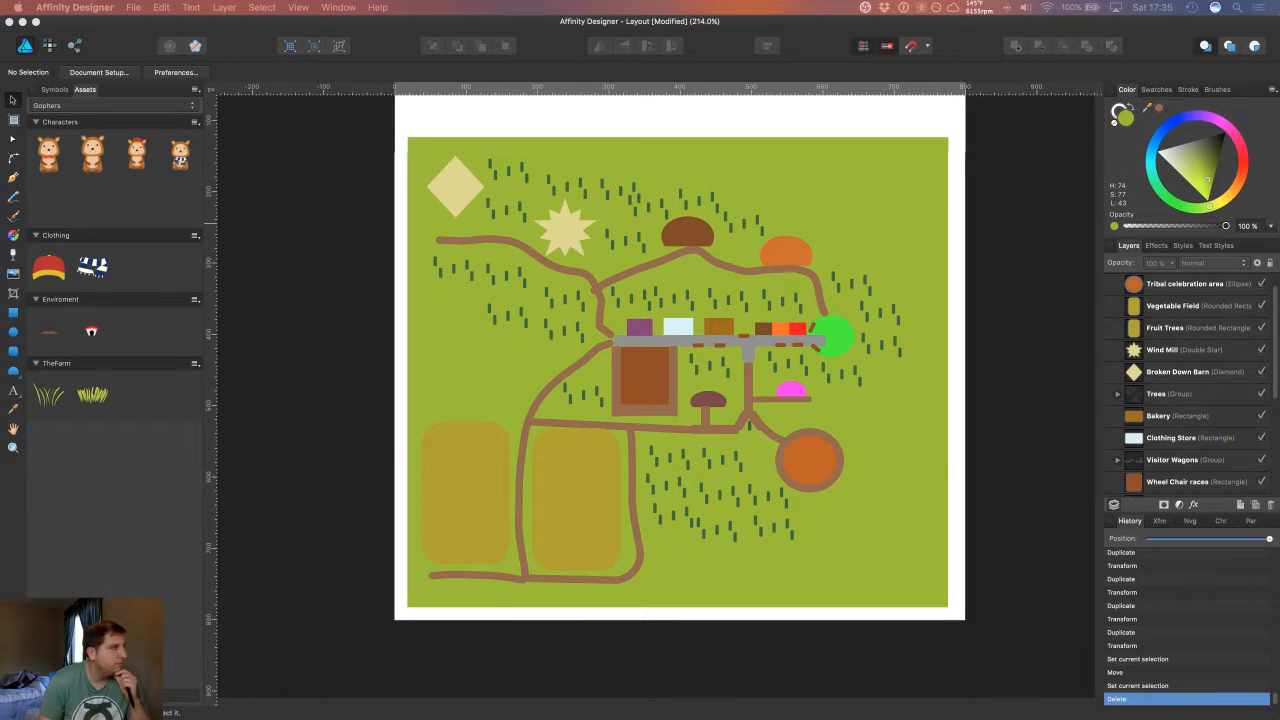
click(8, 122)
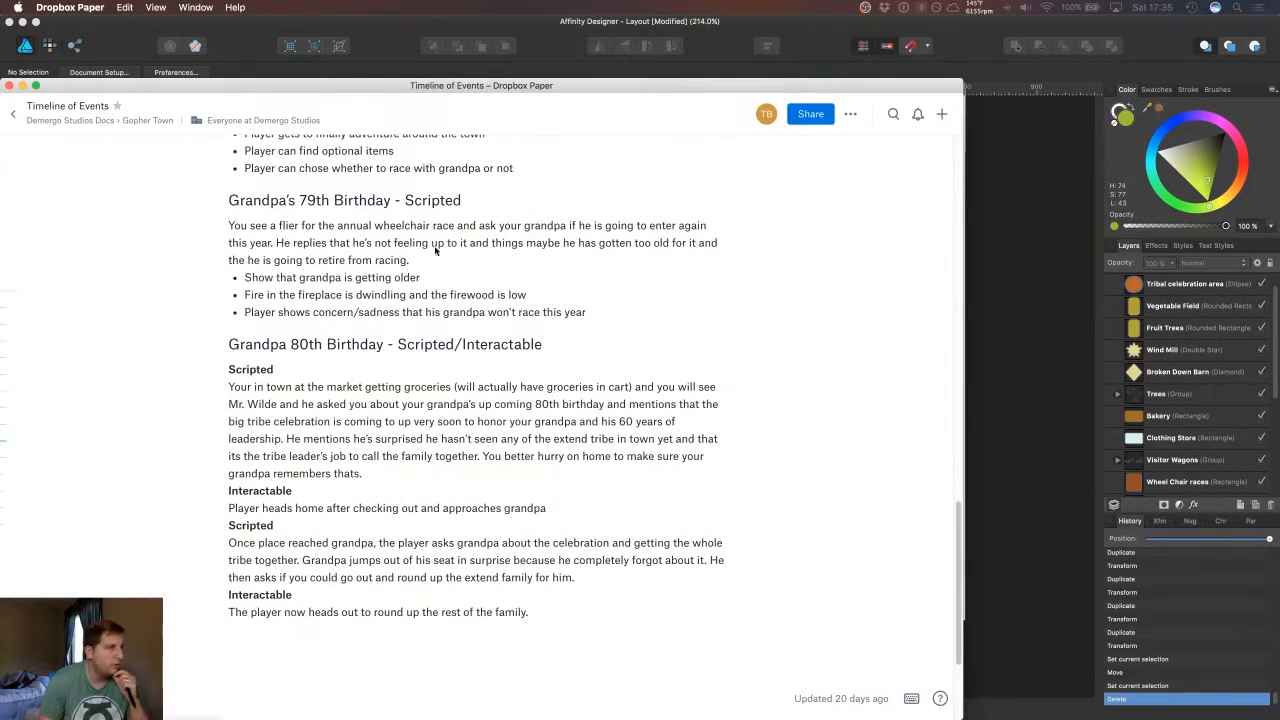
click(9, 119)
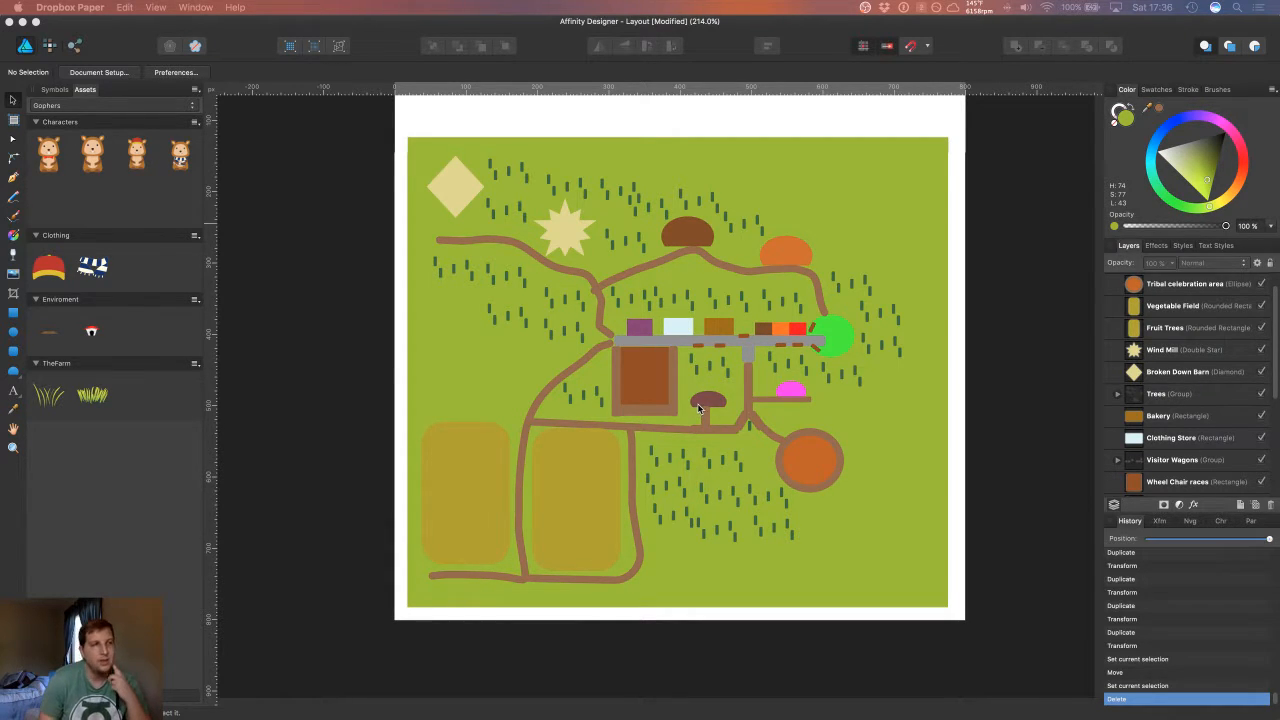
Step: Switch back to Affinity Designer and shift the green background rectangle slightly down and to the right
scroll(708, 417, up, 2)
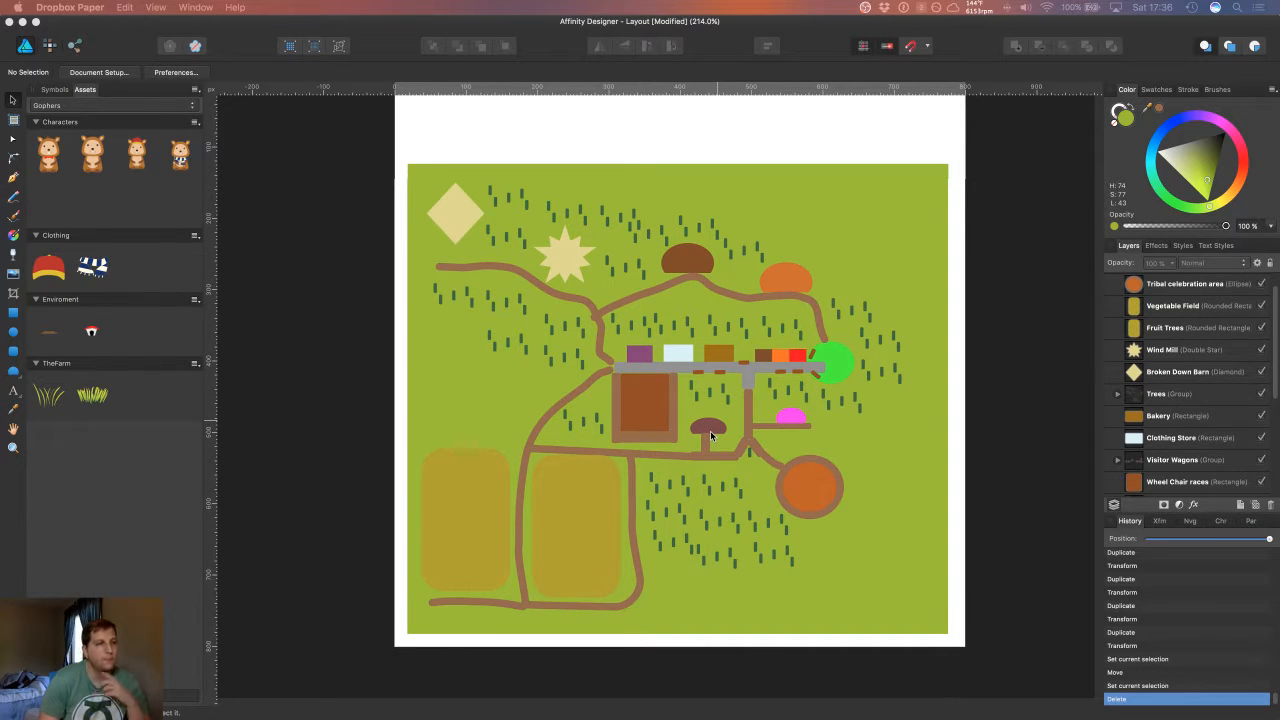
click(711, 436)
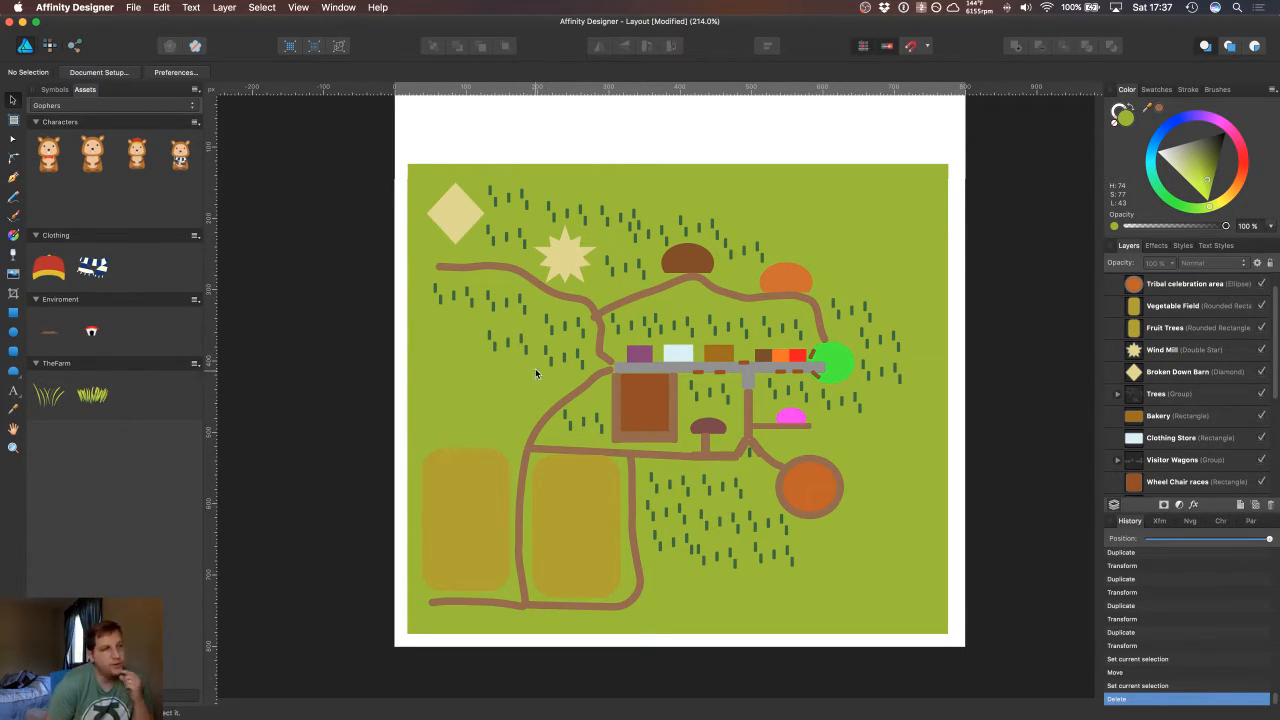
drag(437, 393, 441, 402)
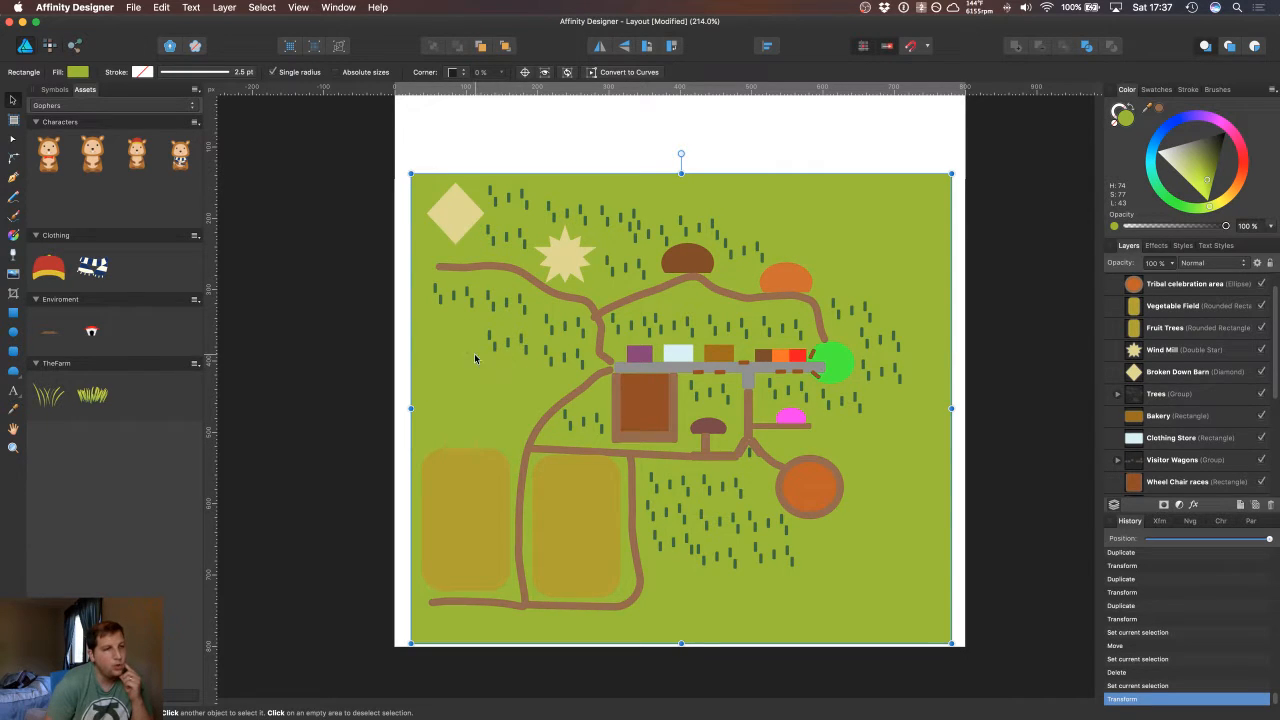